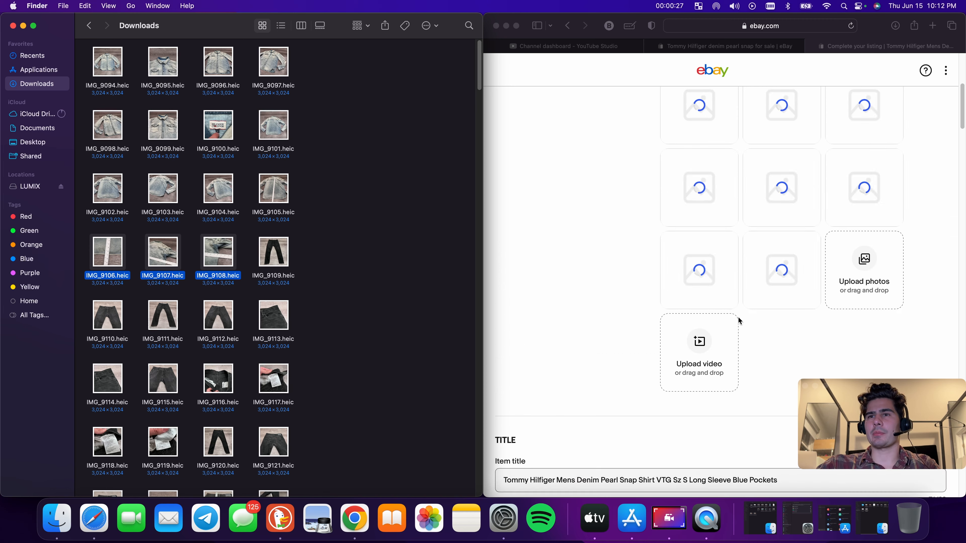
Switch to the browser tab with the Tommy Hilfiger denim pearl snap search results
{"action": "scroll", "coordinate": [738, 316], "scroll_direction": "down", "scroll_amount": 10}
{"action": "scroll", "coordinate": [593, 248], "scroll_direction": "up", "scroll_amount": 8}
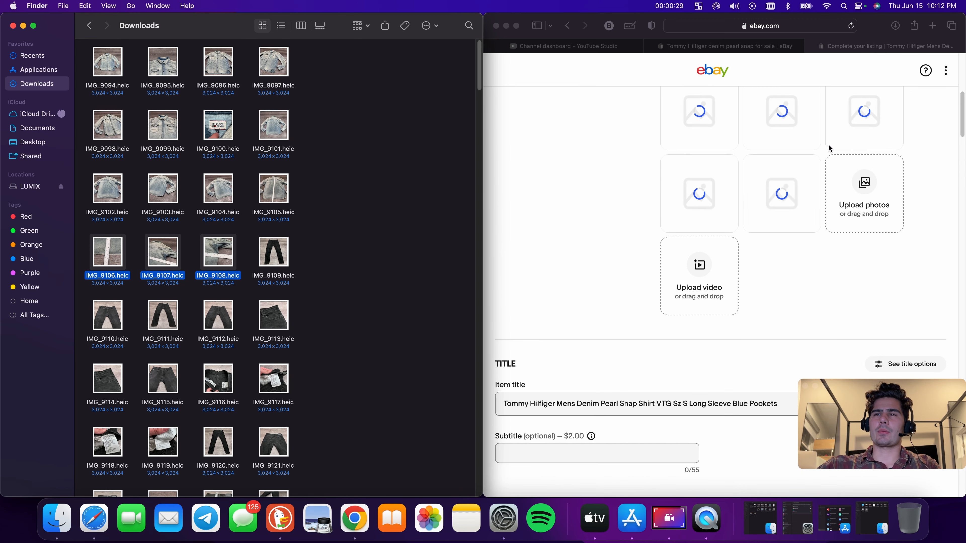
{"action": "left_click", "coordinate": [932, 26]}
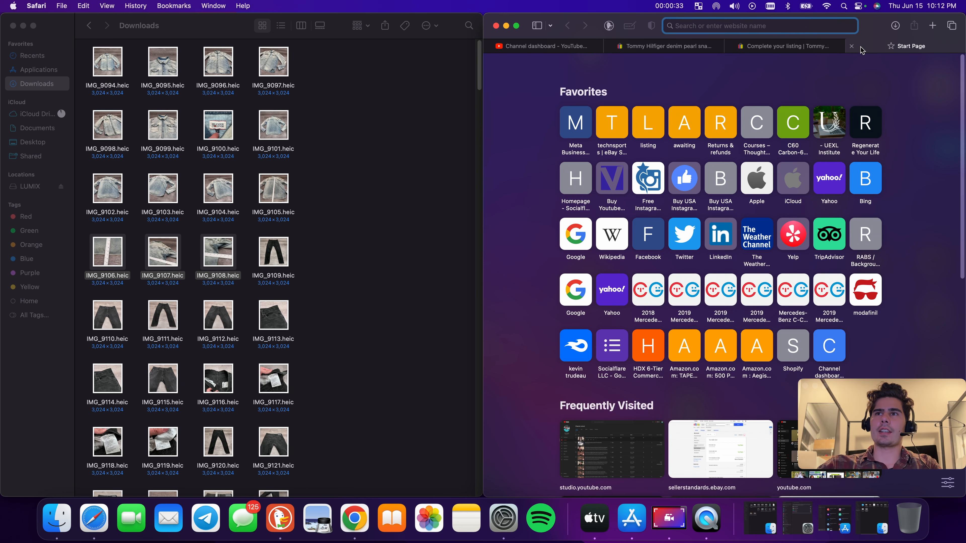
{"action": "left_click", "coordinate": [852, 46]}
{"action": "left_click", "coordinate": [742, 46]}
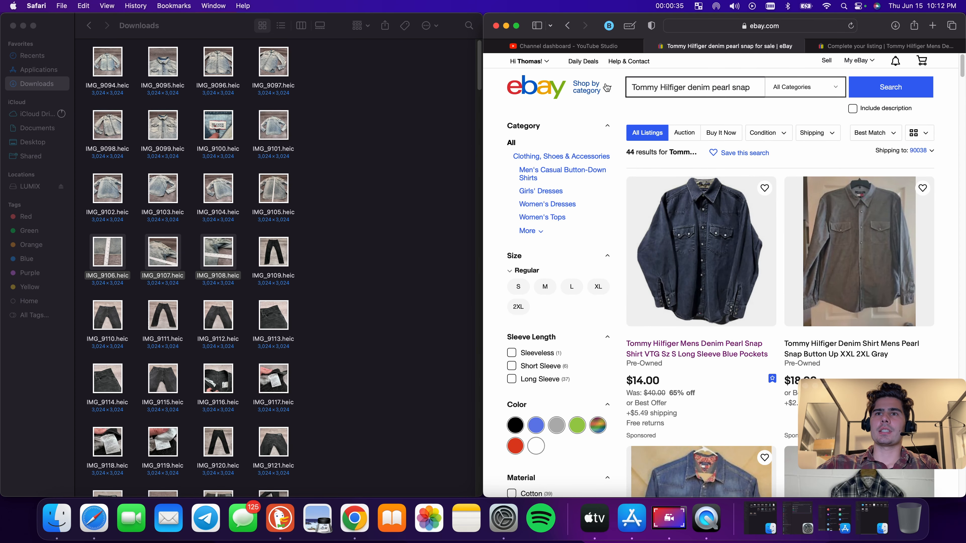
Open the jeans' tag photo IMG_9119.heic from Downloads to read its size label
{"action": "scroll", "coordinate": [235, 261], "scroll_direction": "down", "scroll_amount": 2}
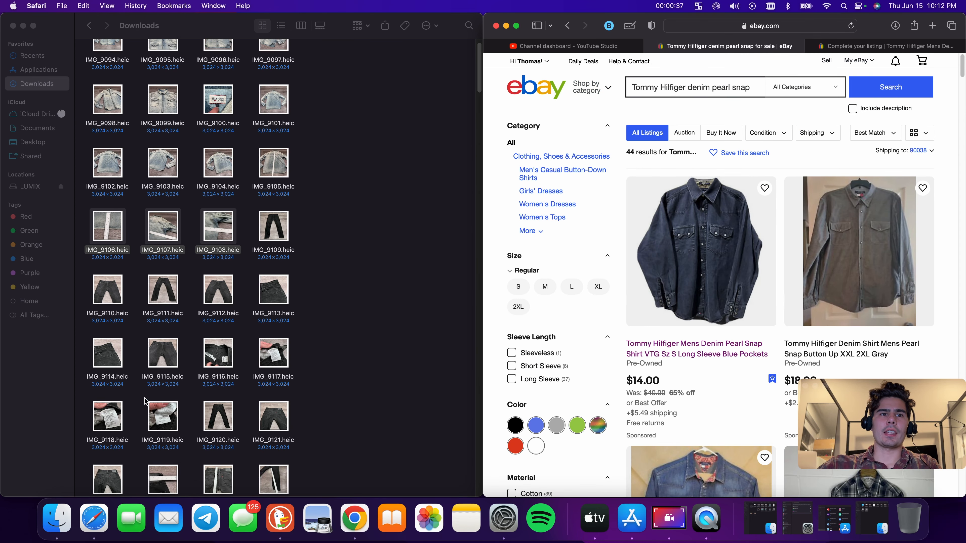
{"action": "scroll", "coordinate": [149, 399], "scroll_direction": "down", "scroll_amount": 5}
{"action": "scroll", "coordinate": [233, 328], "scroll_direction": "up", "scroll_amount": 1}
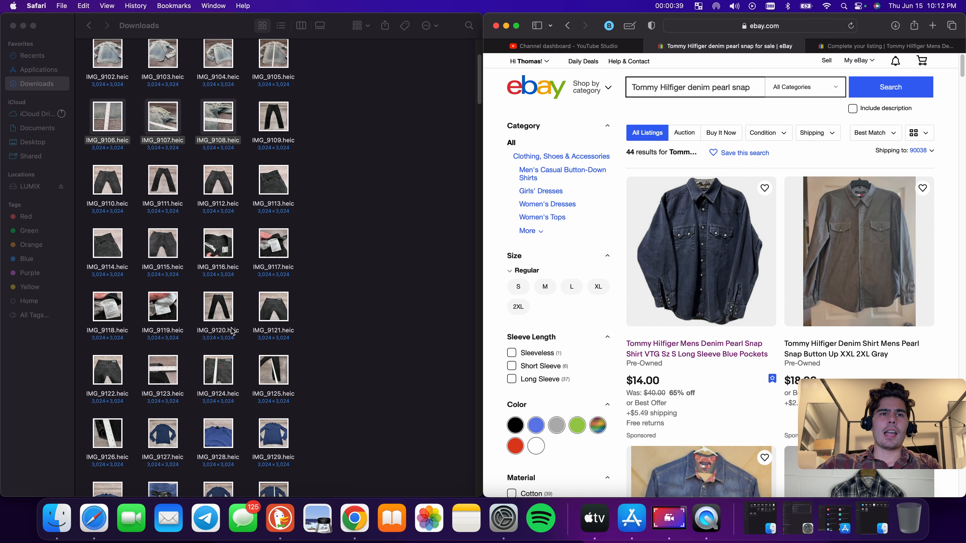
{"action": "scroll", "coordinate": [194, 316], "scroll_direction": "up", "scroll_amount": 1}
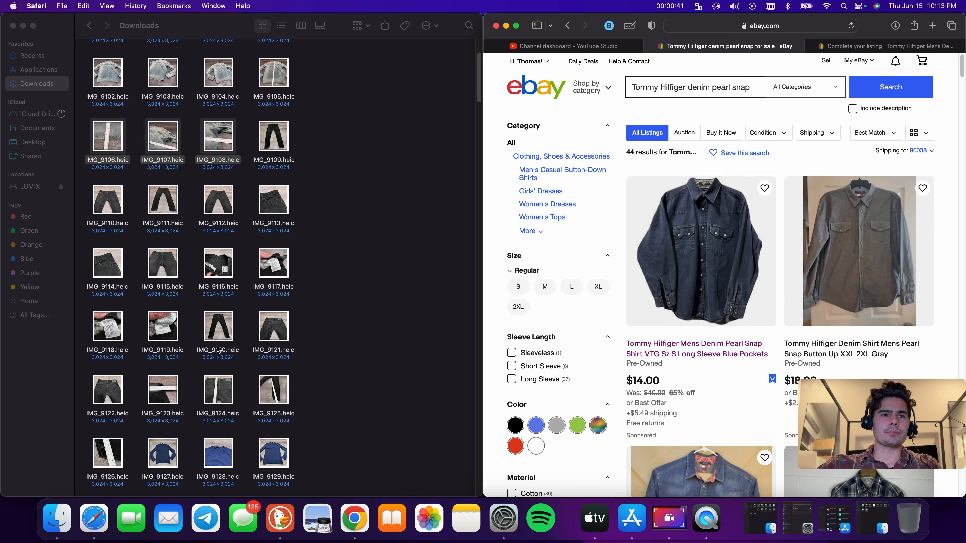
{"action": "scroll", "coordinate": [206, 354], "scroll_direction": "up", "scroll_amount": 2}
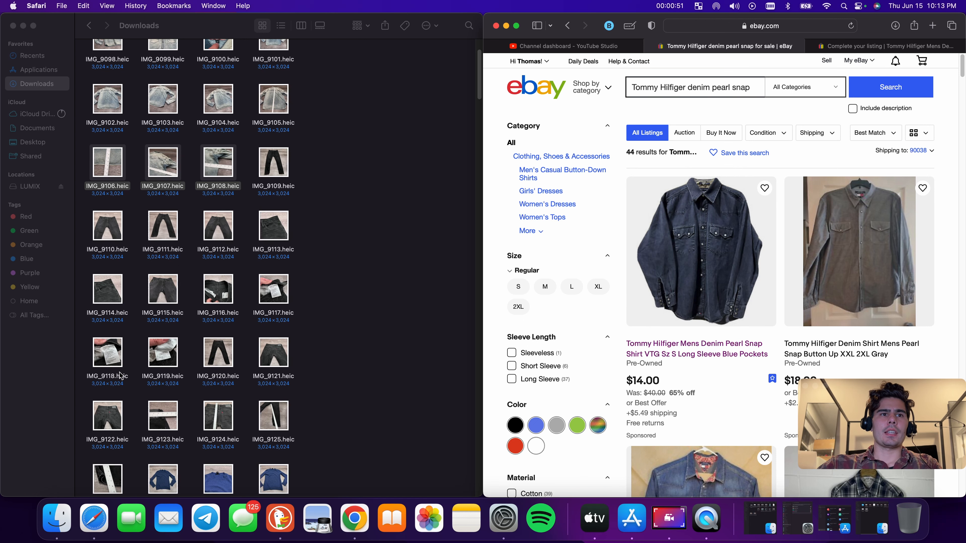
{"action": "double_click", "coordinate": [164, 358]}
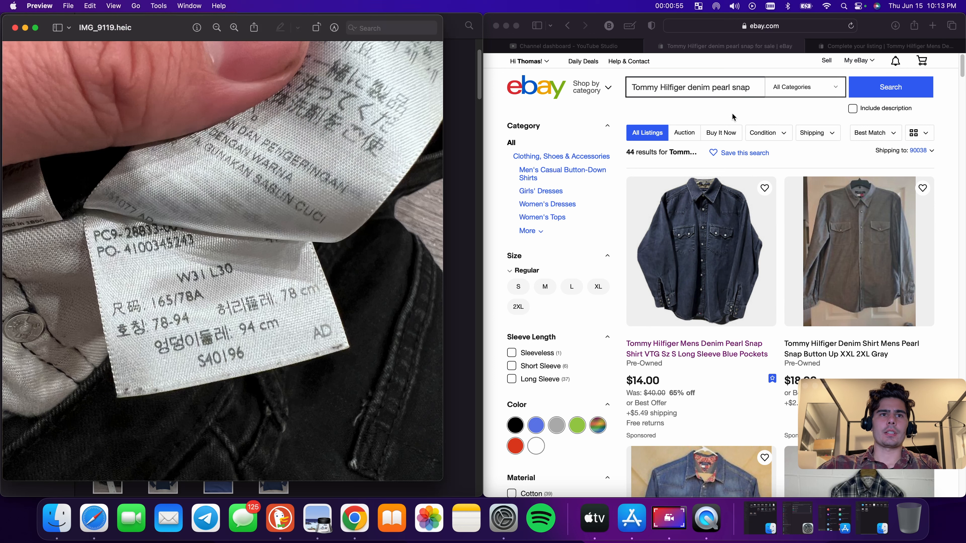
Enter levis in the eBay search box
{"action": "left_click", "coordinate": [716, 88]}
{"action": "left_click", "coordinate": [715, 88]}
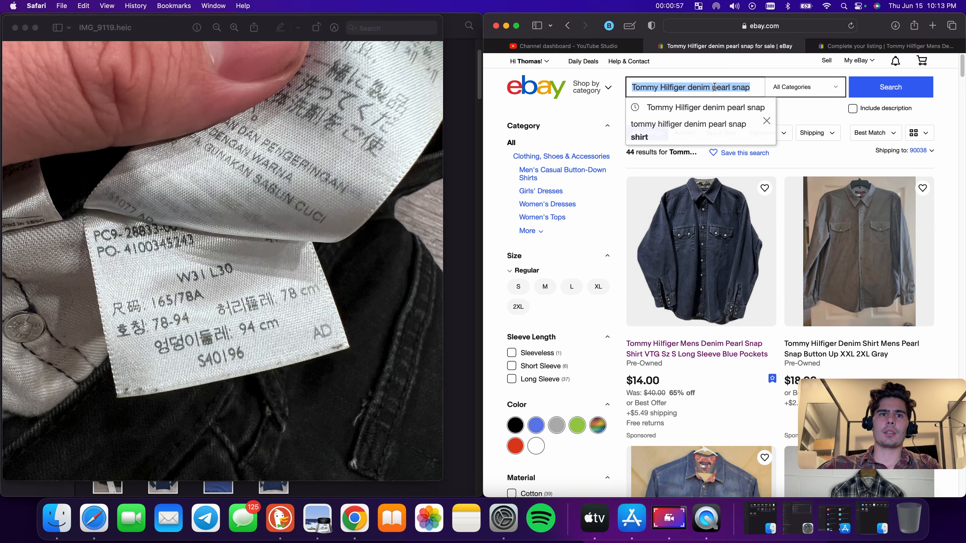
{"action": "type", "text": "levis"}
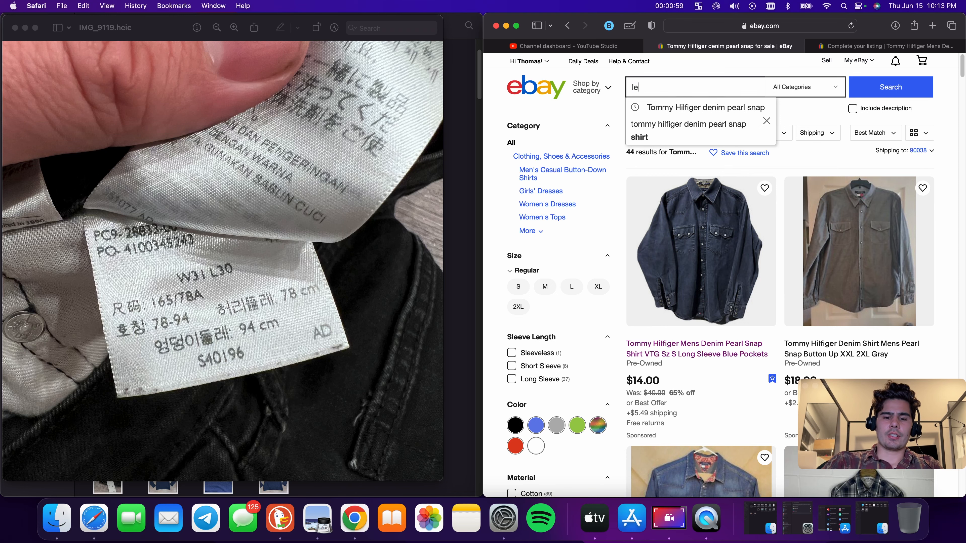
Open the jeans' back photo IMG_9122.heic and search eBay for levis 512 31x30
{"action": "left_click", "coordinate": [15, 27]}
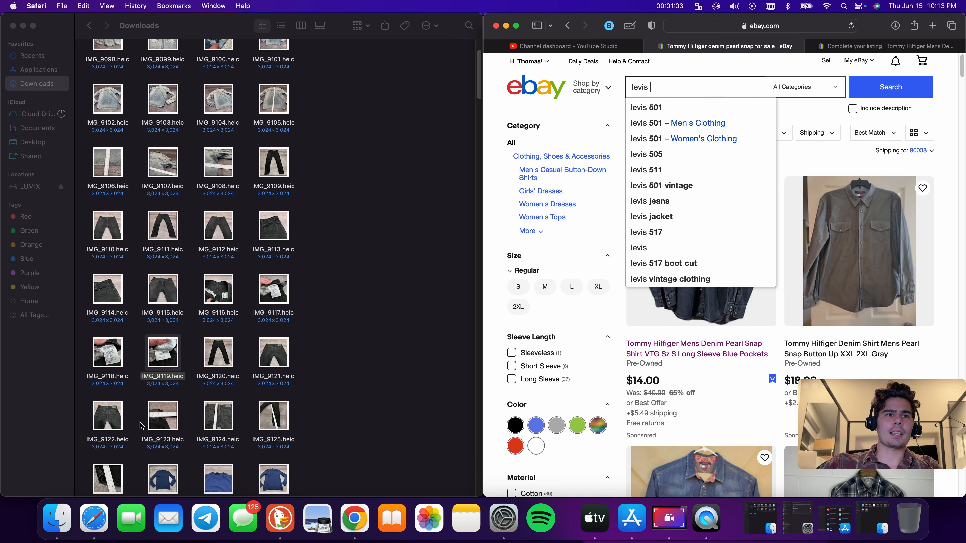
{"action": "double_click", "coordinate": [111, 415]}
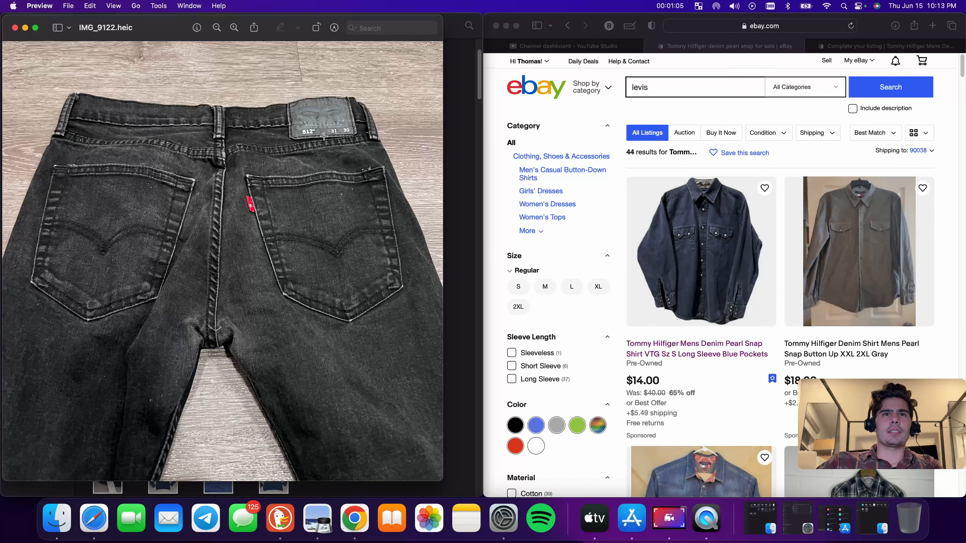
{"action": "left_click", "coordinate": [665, 87]}
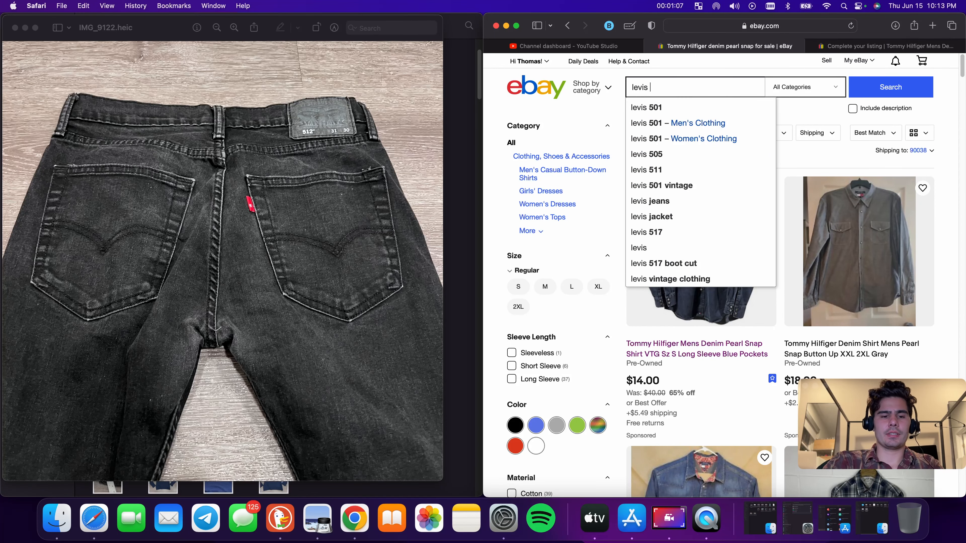
{"action": "type", "text": "512 3"}
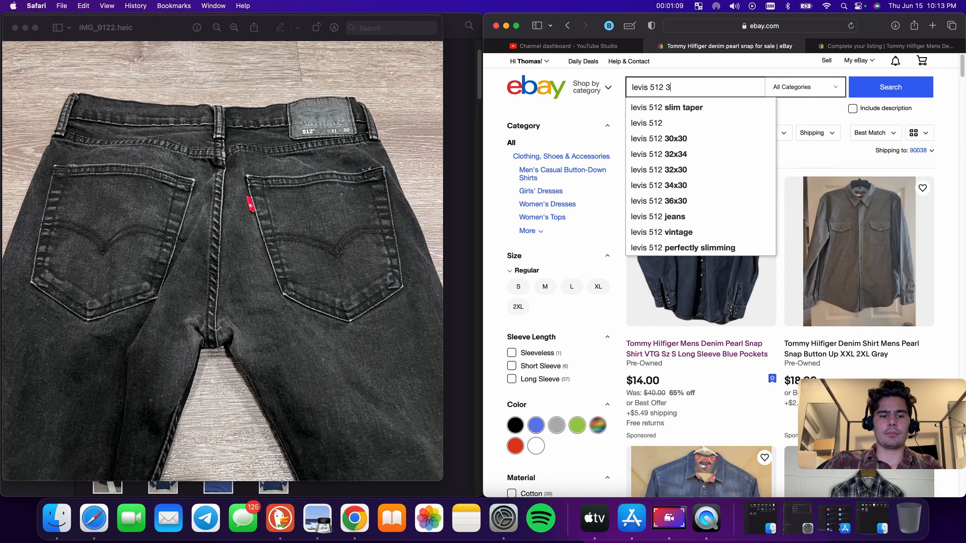
{"action": "type", "text": "1x"}
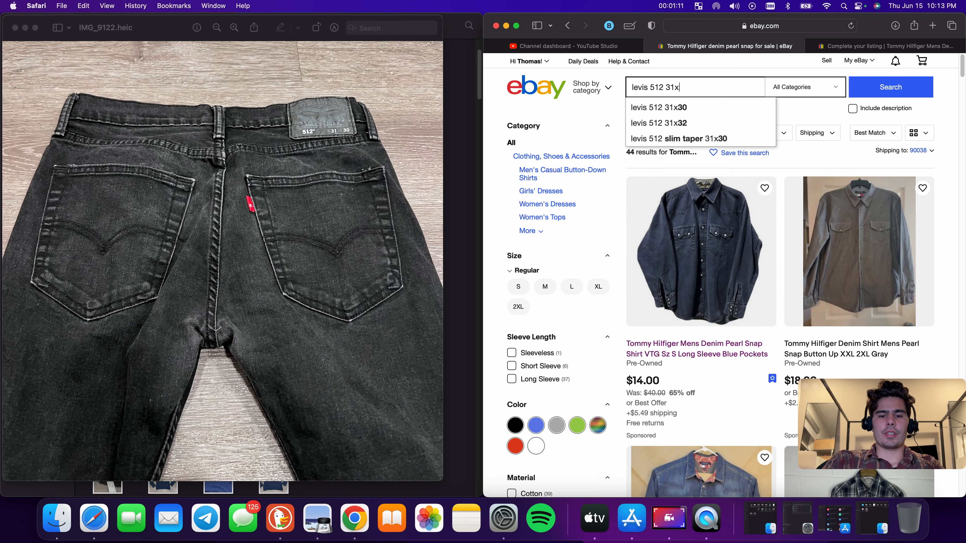
{"action": "type", "text": "30"}
{"action": "key", "text": "Return"}
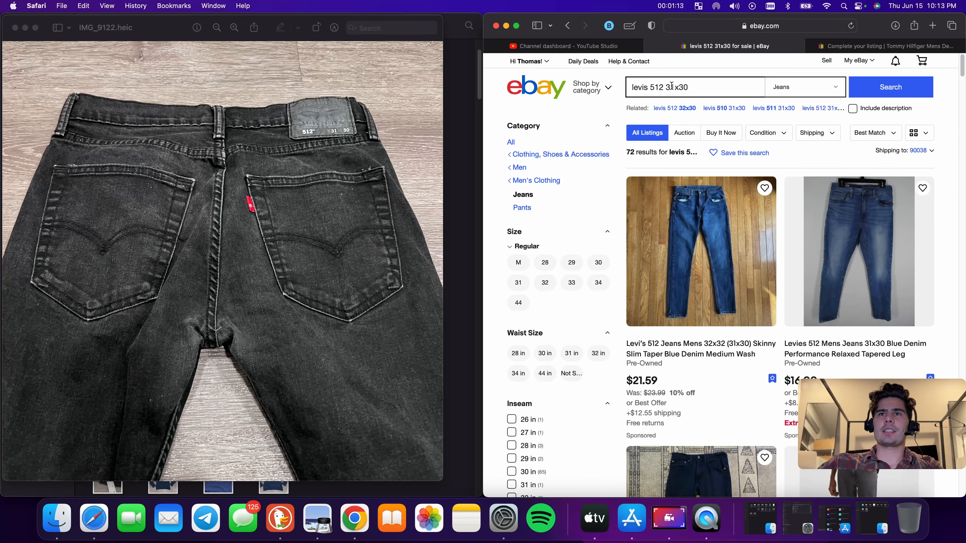
Open the Levi's 512 Jeans 32x32 listing and start a similar listing with Sell now
{"action": "scroll", "coordinate": [776, 148], "scroll_direction": "down", "scroll_amount": 3}
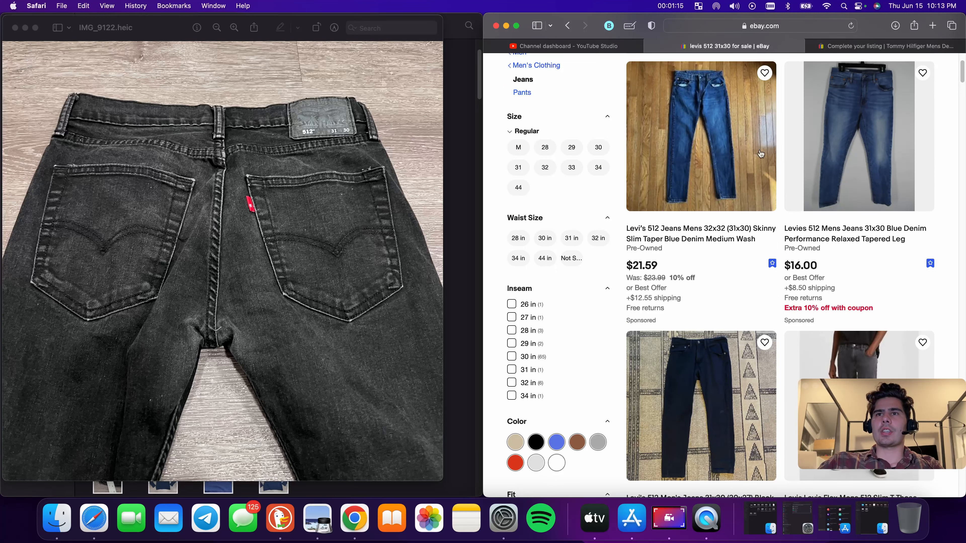
{"action": "left_click", "coordinate": [705, 245]}
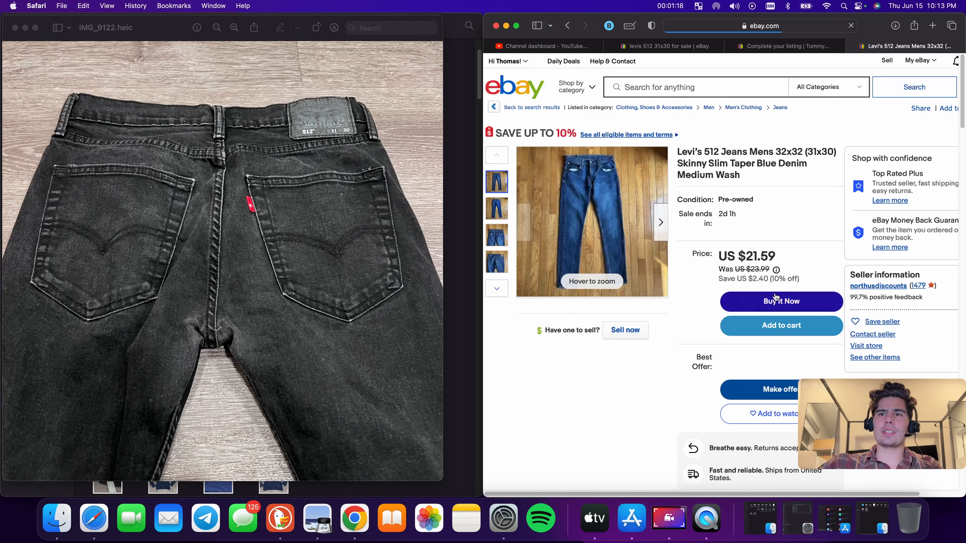
{"action": "left_click", "coordinate": [626, 330]}
Upload the jeans photos from the Downloads folder into the new listing's photo area
{"action": "left_click", "coordinate": [15, 27]}
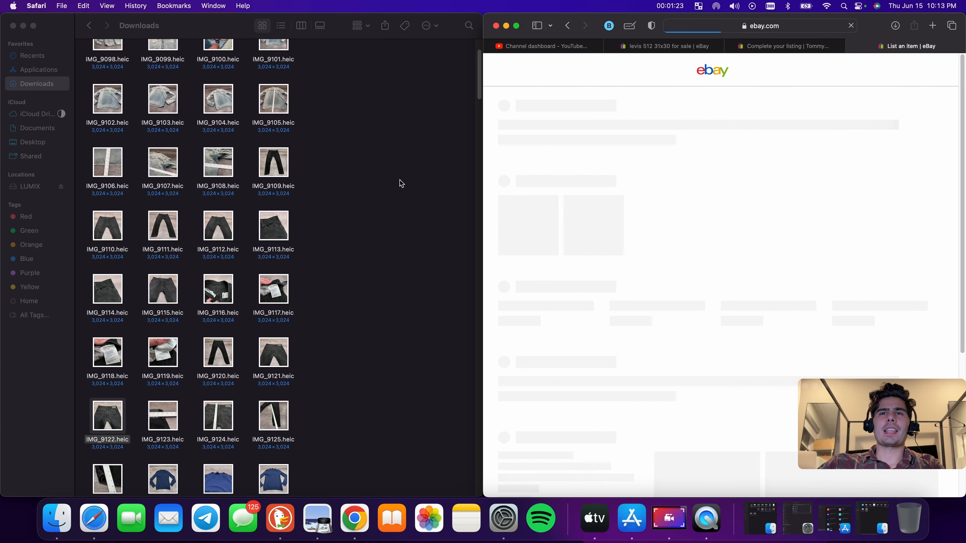
{"action": "left_click_drag", "start_coordinate": [284, 161], "coordinate": [744, 244]}
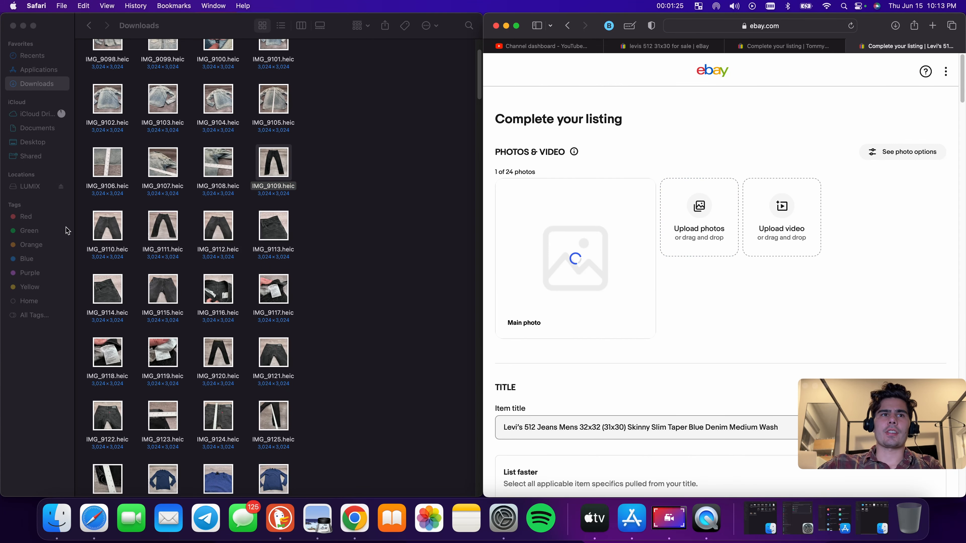
{"action": "left_click_drag", "start_coordinate": [85, 221], "coordinate": [297, 437]}
{"action": "left_click_drag", "start_coordinate": [162, 288], "coordinate": [709, 285]}
{"action": "left_click_drag", "start_coordinate": [109, 477], "coordinate": [751, 297]}
Open the sweater's tag photo IMG_9131.heic and search eBay for scoop nyc small cashmere sweater
{"action": "scroll", "coordinate": [321, 364], "scroll_direction": "down", "scroll_amount": 5}
{"action": "double_click", "coordinate": [178, 352]}
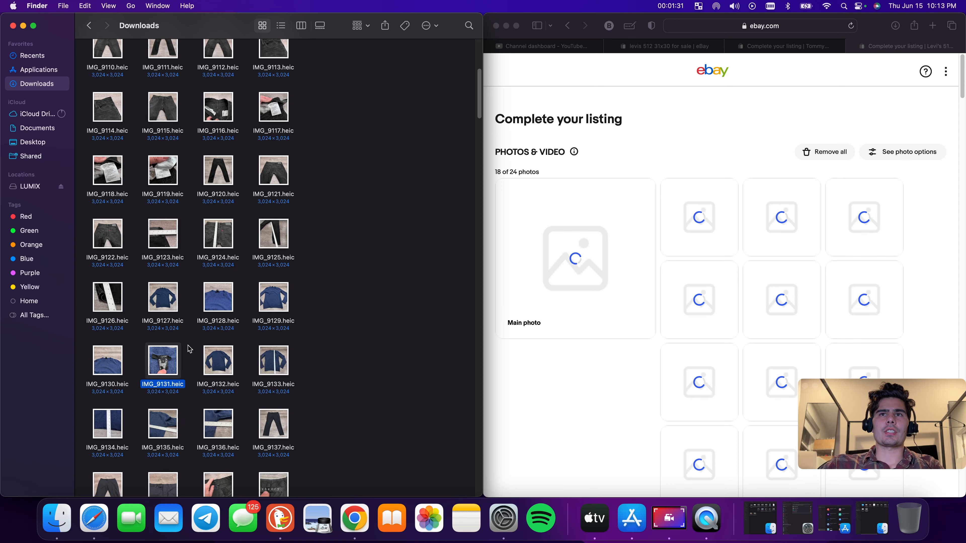
{"action": "left_click", "coordinate": [580, 48]}
{"action": "left_click", "coordinate": [669, 46]}
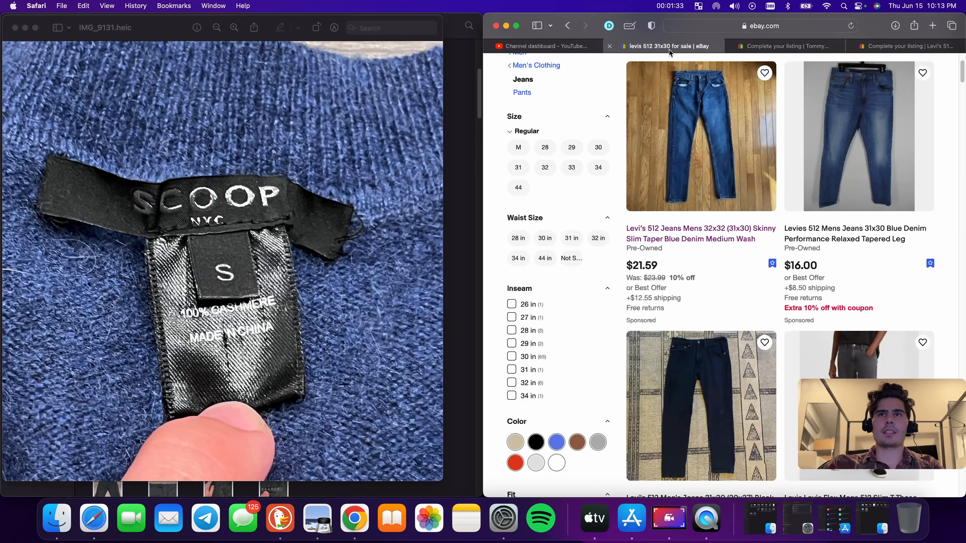
{"action": "scroll", "coordinate": [696, 80], "scroll_direction": "up", "scroll_amount": 3}
{"action": "left_click", "coordinate": [698, 81]}
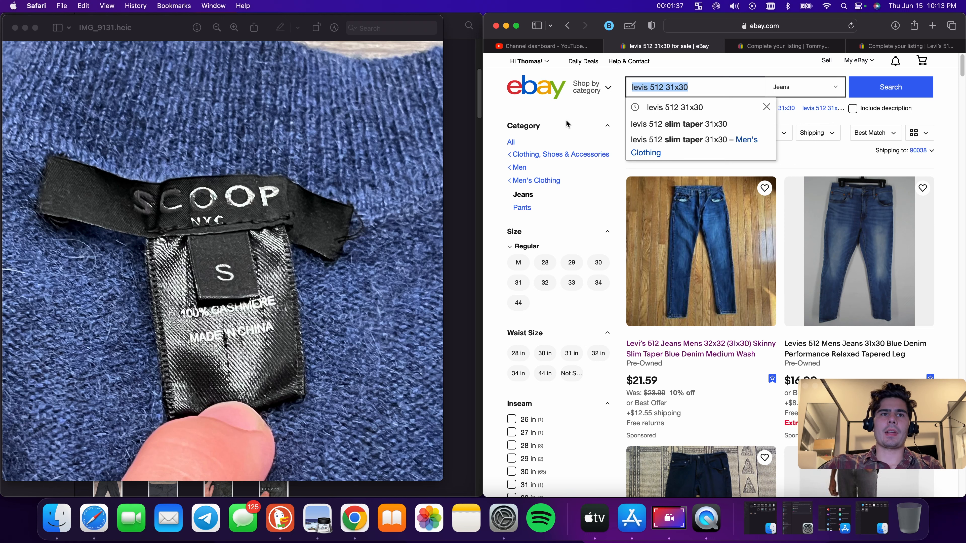
{"action": "type", "text": "scoo"}
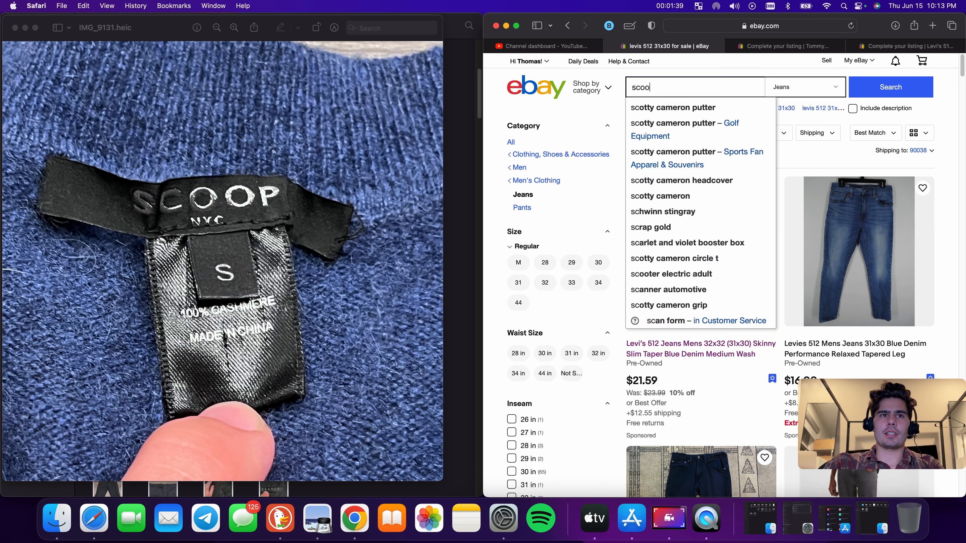
{"action": "type", "text": "p n"}
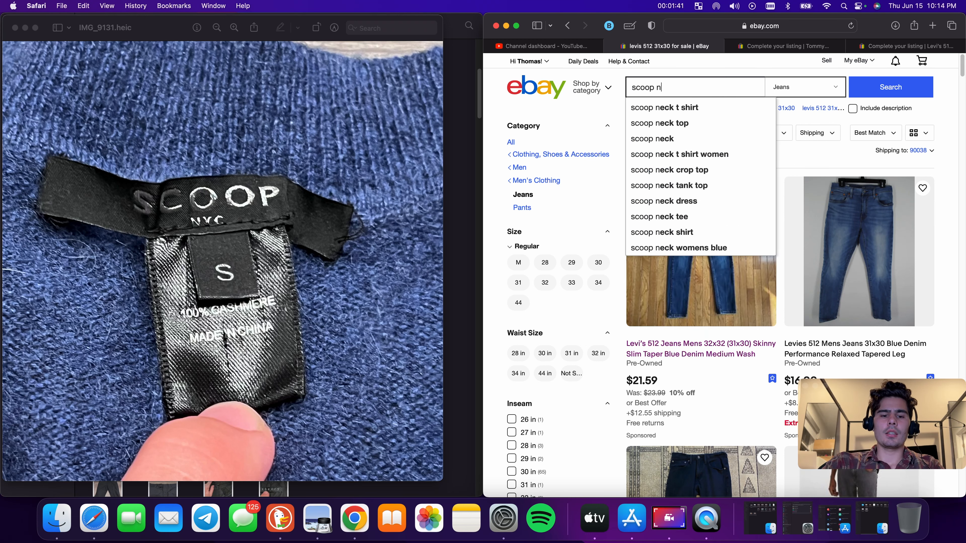
{"action": "type", "text": "yc small cashmere sweater"}
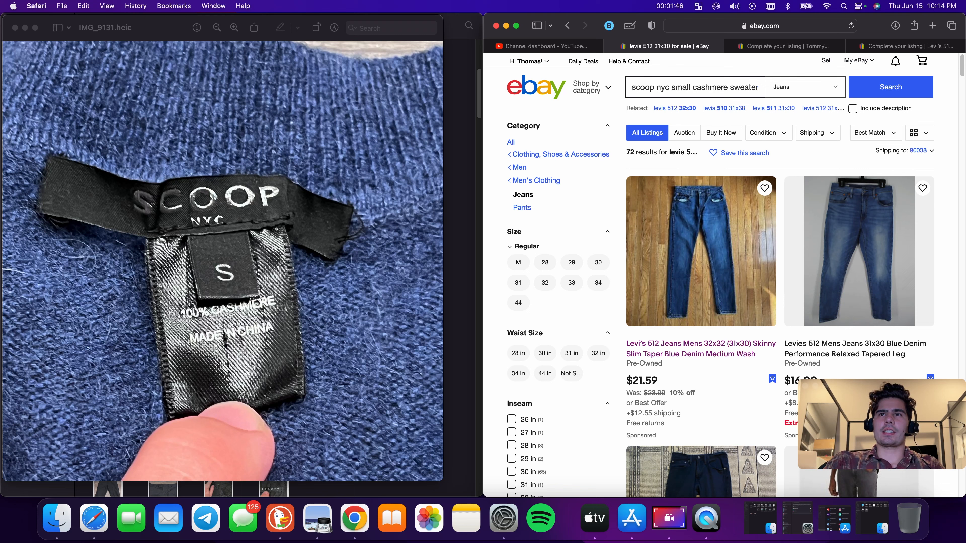
{"action": "key", "text": "Return"}
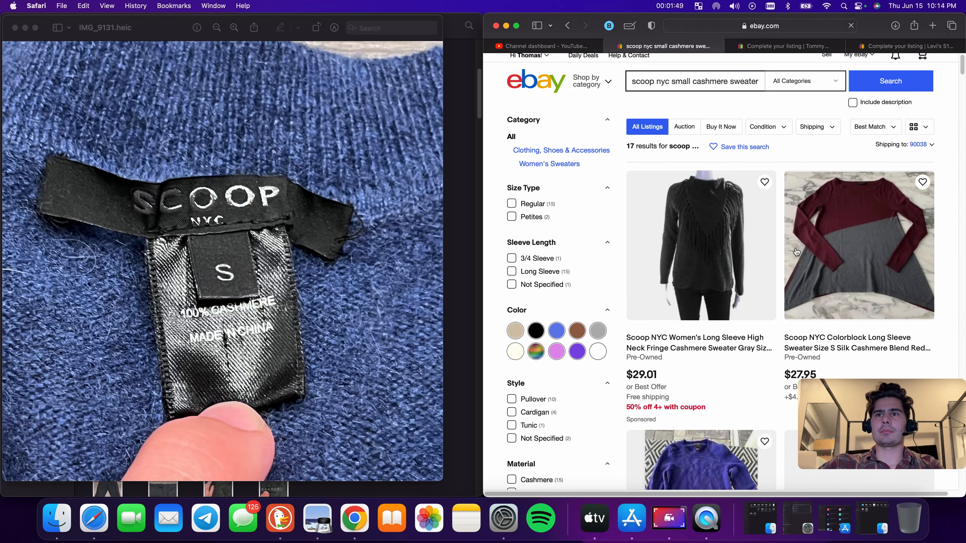
Open the SCOOP NYC Lightweight Cashmere Pullover listing and start a similar listing with Sell now
{"action": "scroll", "coordinate": [768, 229], "scroll_direction": "down", "scroll_amount": 4}
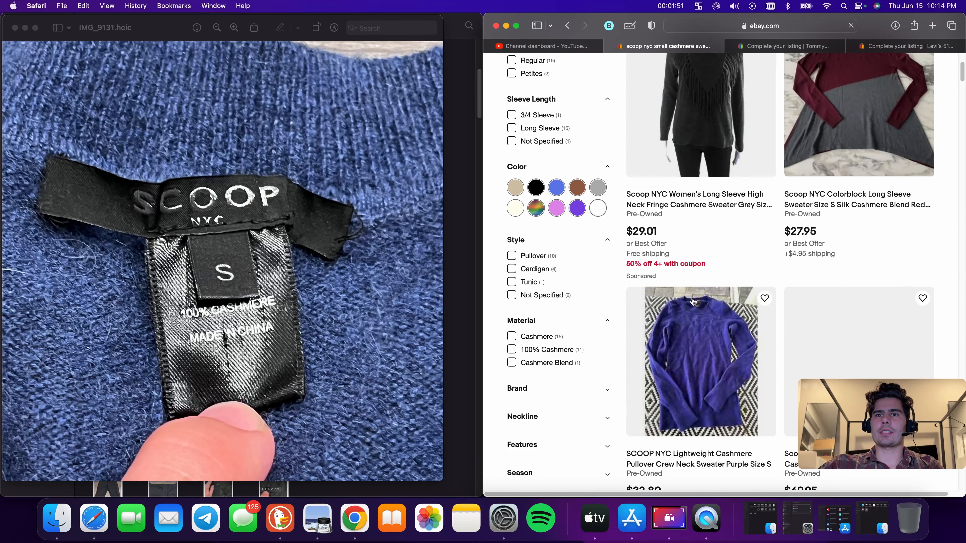
{"action": "scroll", "coordinate": [700, 319], "scroll_direction": "down", "scroll_amount": 2}
{"action": "left_click", "coordinate": [704, 397]}
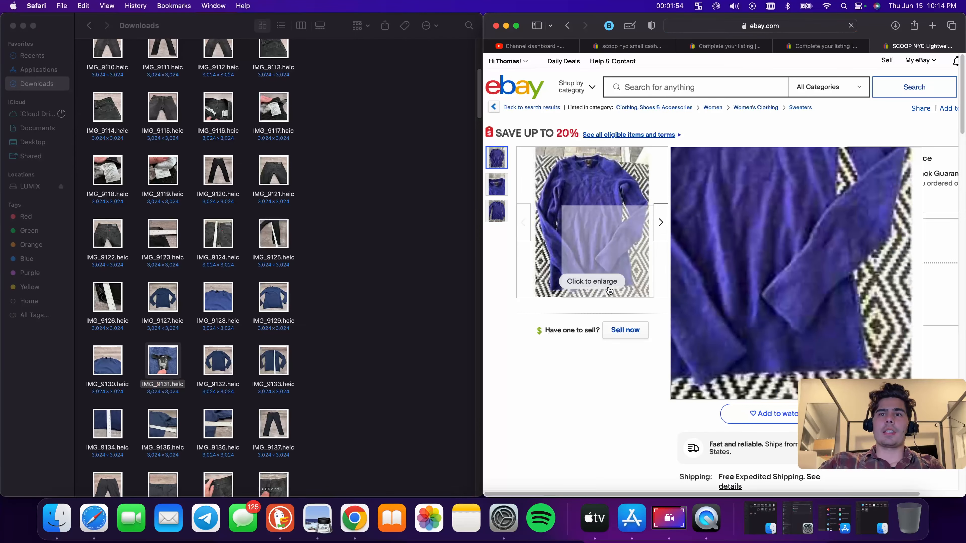
{"action": "left_click", "coordinate": [629, 334]}
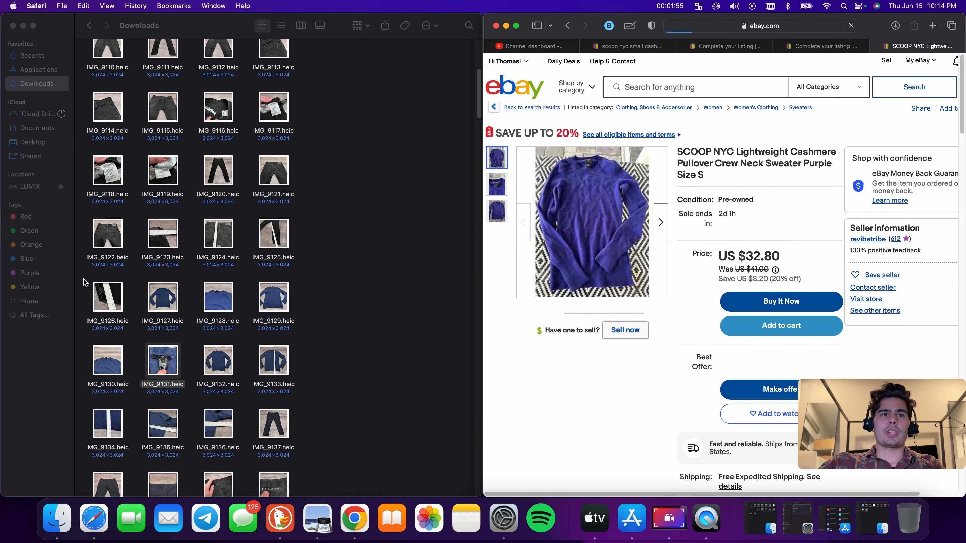
Upload the blue sweater photos from the Downloads folder into the new listing's photo area
{"action": "left_click_drag", "start_coordinate": [145, 301], "coordinate": [691, 274]}
{"action": "scroll", "coordinate": [249, 336], "scroll_direction": "down", "scroll_amount": 4}
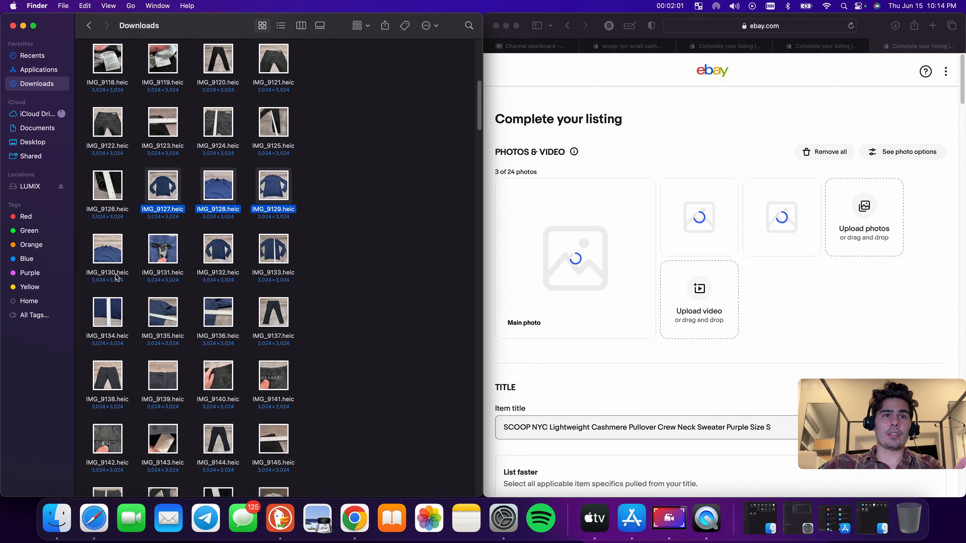
{"action": "left_click_drag", "start_coordinate": [81, 252], "coordinate": [678, 243]}
{"action": "left_click_drag", "start_coordinate": [80, 300], "coordinate": [728, 288]}
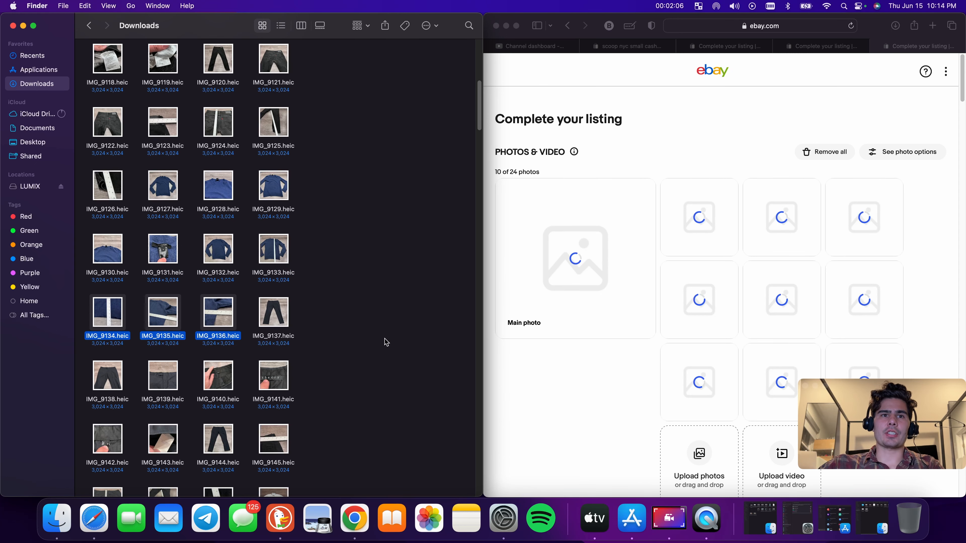
Open the pants' tag photos IMG_9141.heic and IMG_9142.heic to read the brand and size
{"action": "left_click", "coordinate": [275, 378]}
{"action": "double_click", "coordinate": [276, 378]}
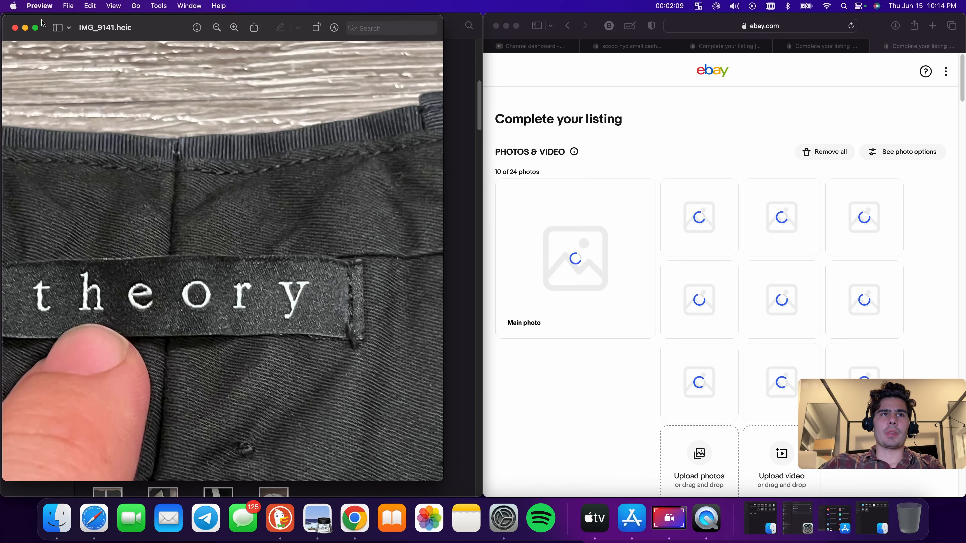
{"action": "left_click", "coordinate": [15, 28]}
{"action": "scroll", "coordinate": [110, 426], "scroll_direction": "down", "scroll_amount": 2}
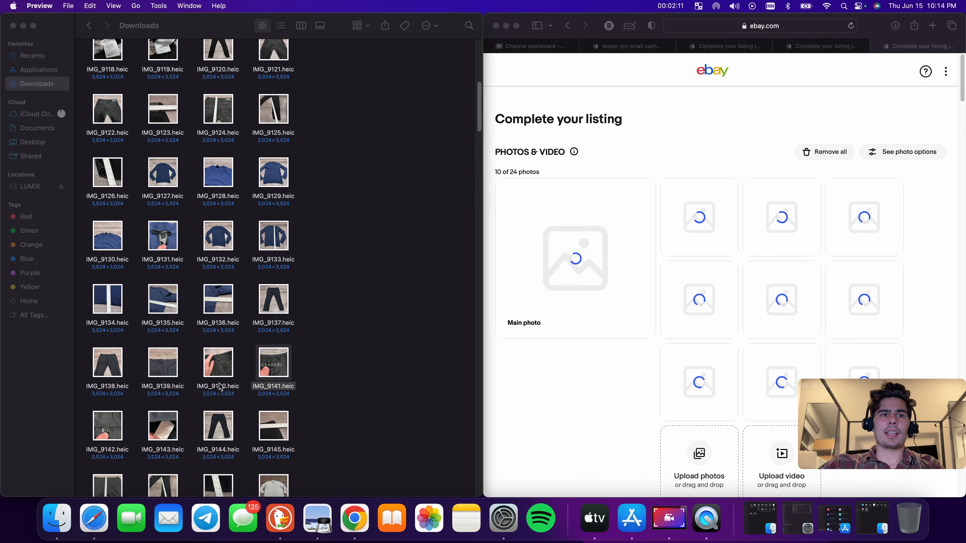
{"action": "double_click", "coordinate": [109, 427]}
{"action": "left_click", "coordinate": [631, 46]}
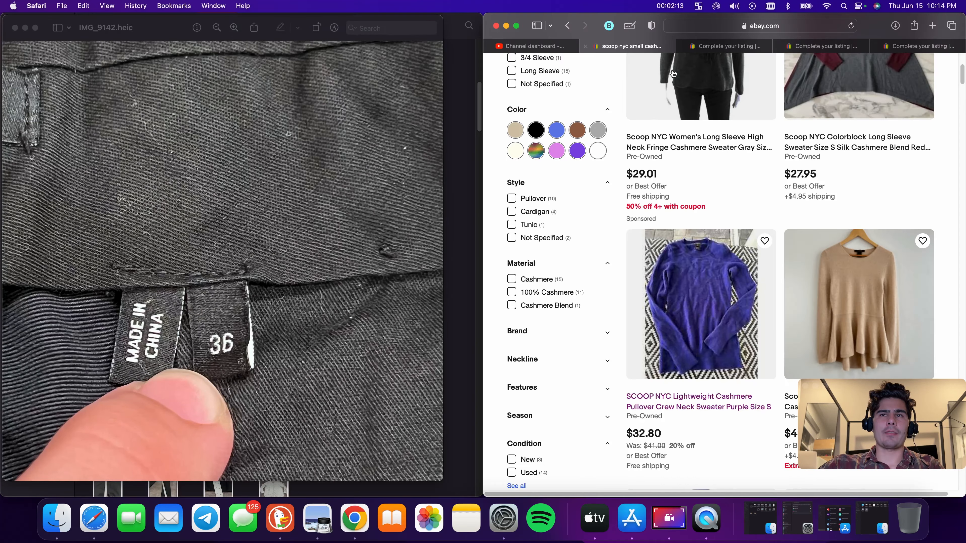
Search eBay for theory slacks 35 pants
{"action": "scroll", "coordinate": [670, 107], "scroll_direction": "up", "scroll_amount": 5}
{"action": "triple_click", "coordinate": [712, 86]}
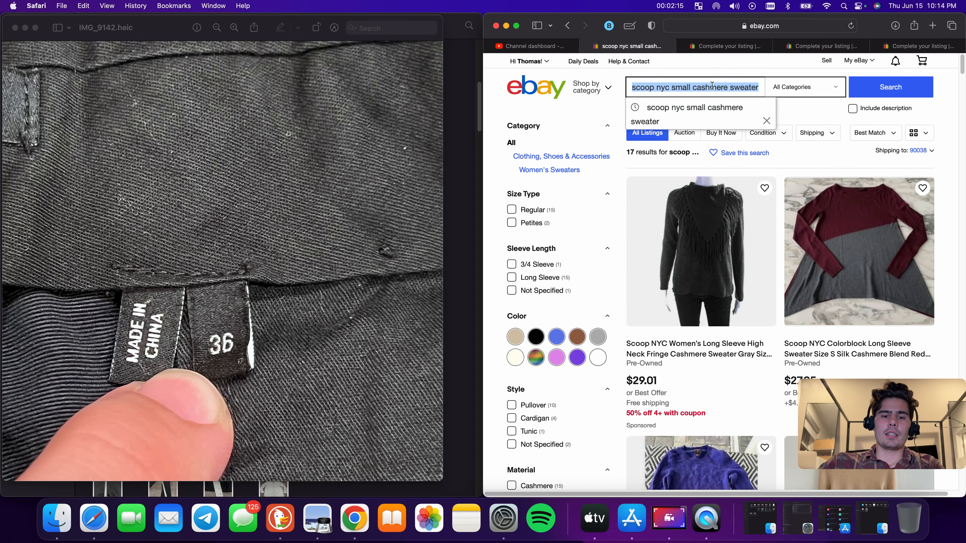
{"action": "key", "text": "BackSpace"}
{"action": "type", "text": "theory "}
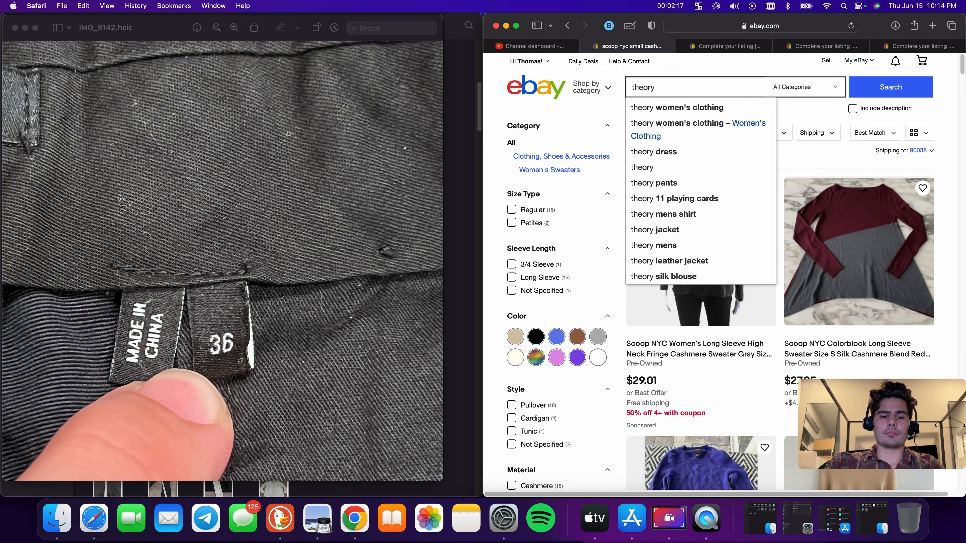
{"action": "type", "text": "sl"}
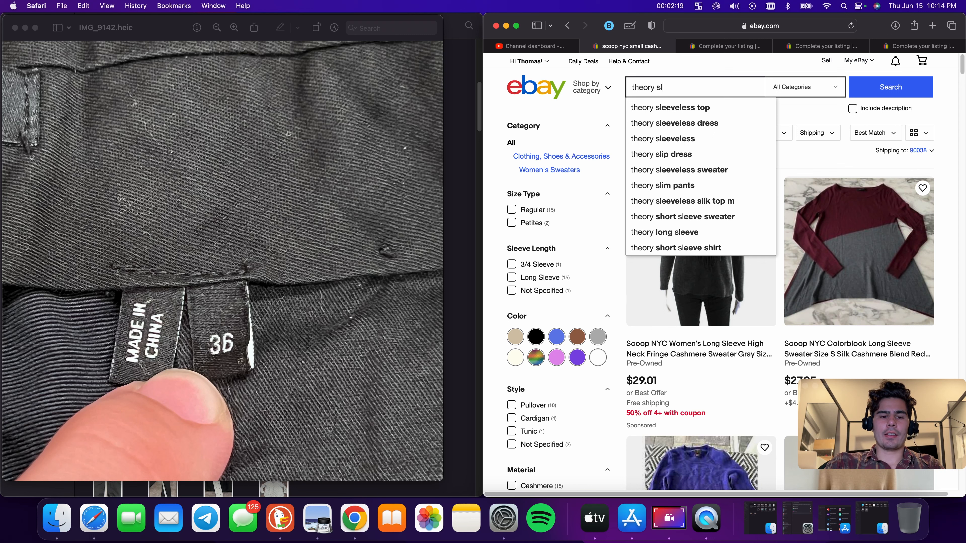
{"action": "type", "text": "acks"}
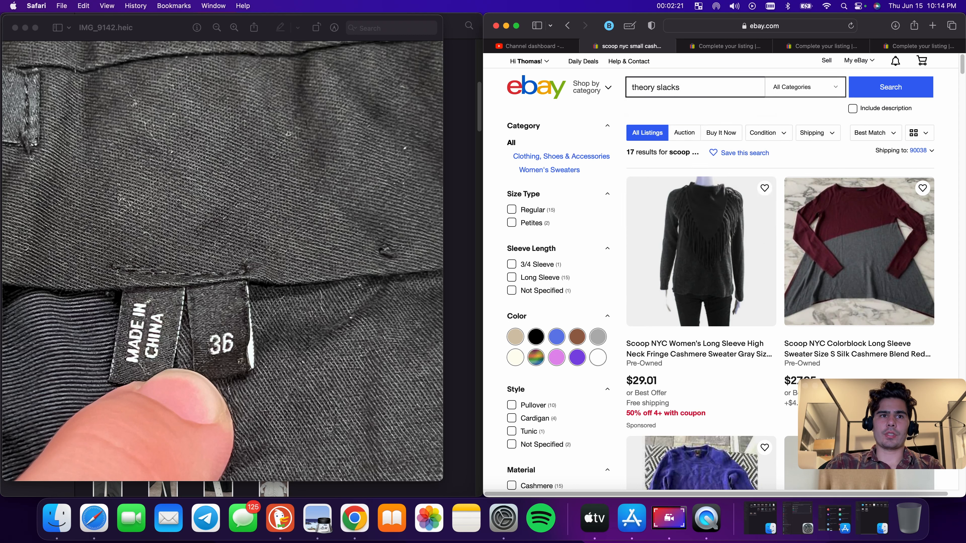
{"action": "type", "text": " 35"}
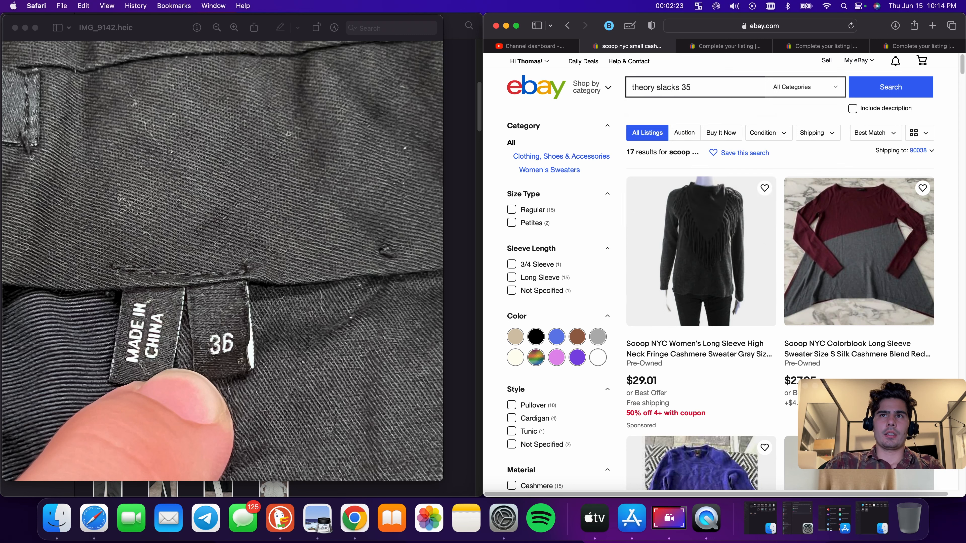
{"action": "type", "text": " pants"}
{"action": "key", "text": "Return"}
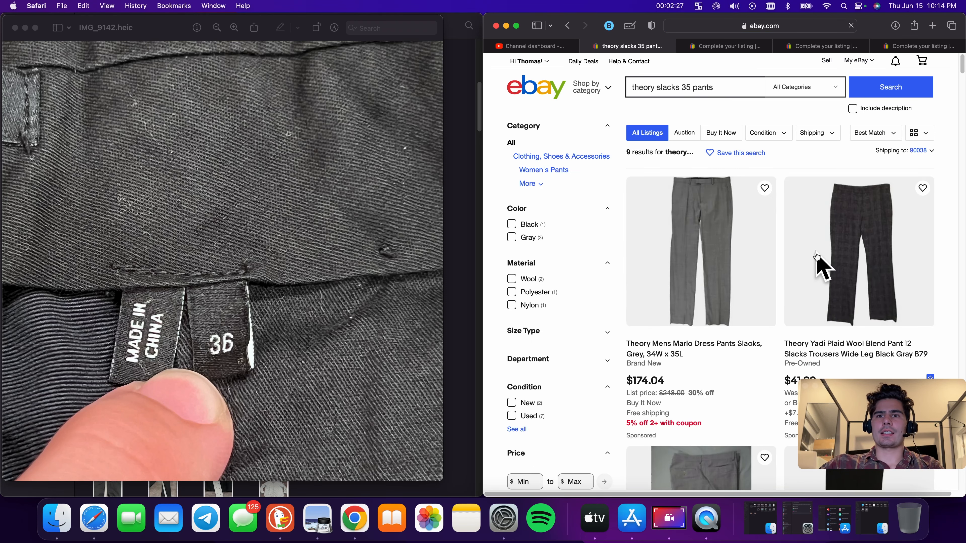
Open the Theory Yadi Plaid Wool Blend Pant listing and start a similar listing with Sell now
{"action": "scroll", "coordinate": [817, 268], "scroll_direction": "down", "scroll_amount": 5}
{"action": "scroll", "coordinate": [761, 246], "scroll_direction": "up", "scroll_amount": 5}
{"action": "scroll", "coordinate": [812, 286], "scroll_direction": "down", "scroll_amount": 2}
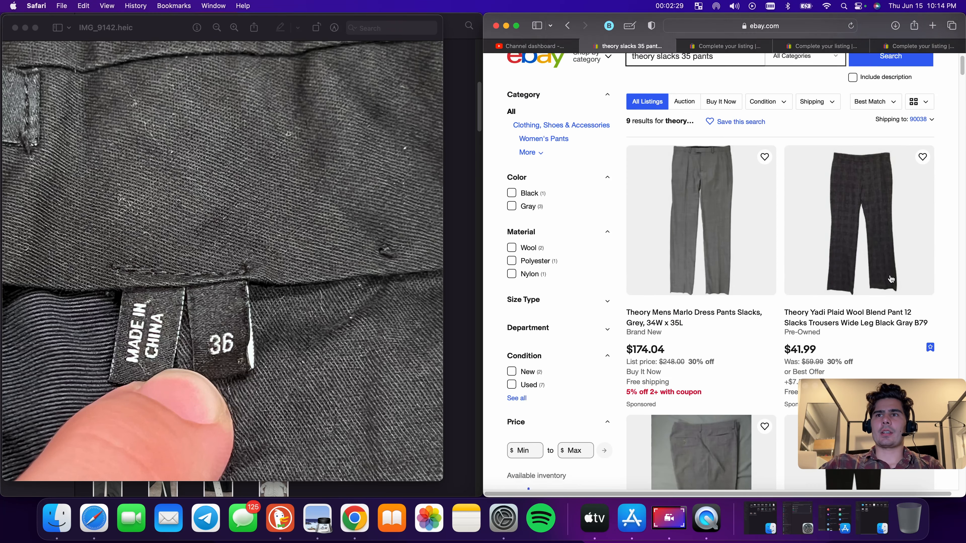
{"action": "key", "text": "super+t"}
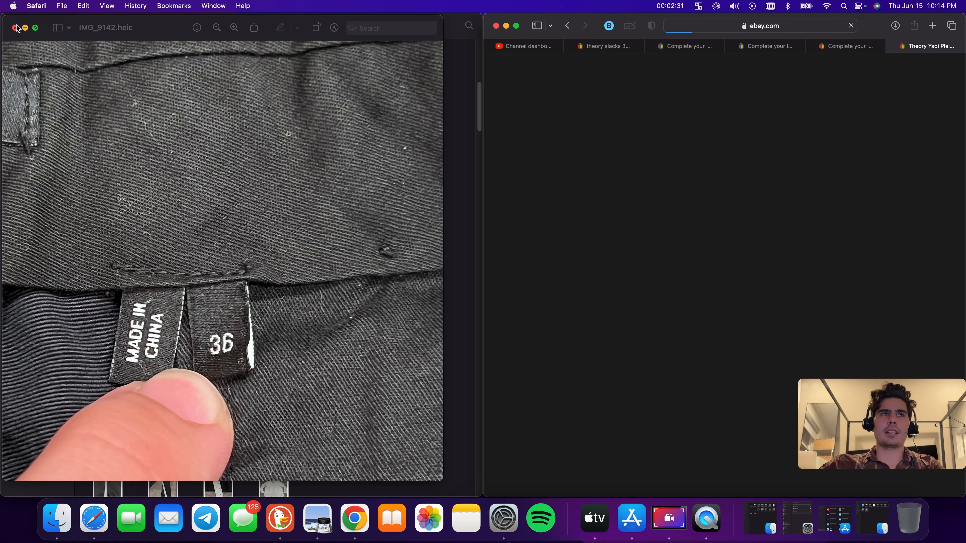
{"action": "left_click", "coordinate": [15, 28]}
{"action": "left_click", "coordinate": [636, 332]}
Upload the pants photos IMG_9137 through IMG_9148 from Downloads into the new listing's photo area
{"action": "scroll", "coordinate": [194, 226], "scroll_direction": "down", "scroll_amount": 5}
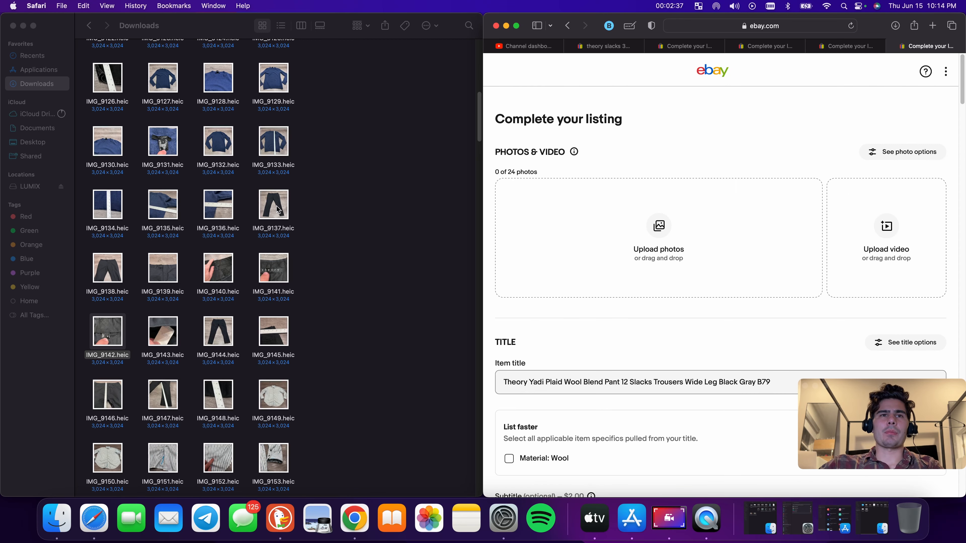
{"action": "left_click_drag", "start_coordinate": [280, 209], "coordinate": [684, 263]}
{"action": "left_click_drag", "start_coordinate": [89, 266], "coordinate": [700, 236]}
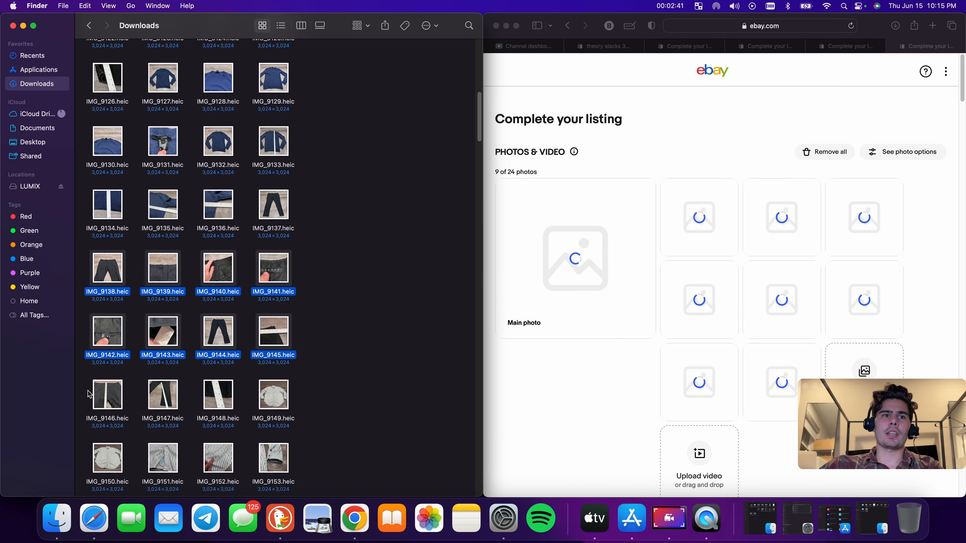
{"action": "left_click_drag", "start_coordinate": [93, 385], "coordinate": [706, 312]}
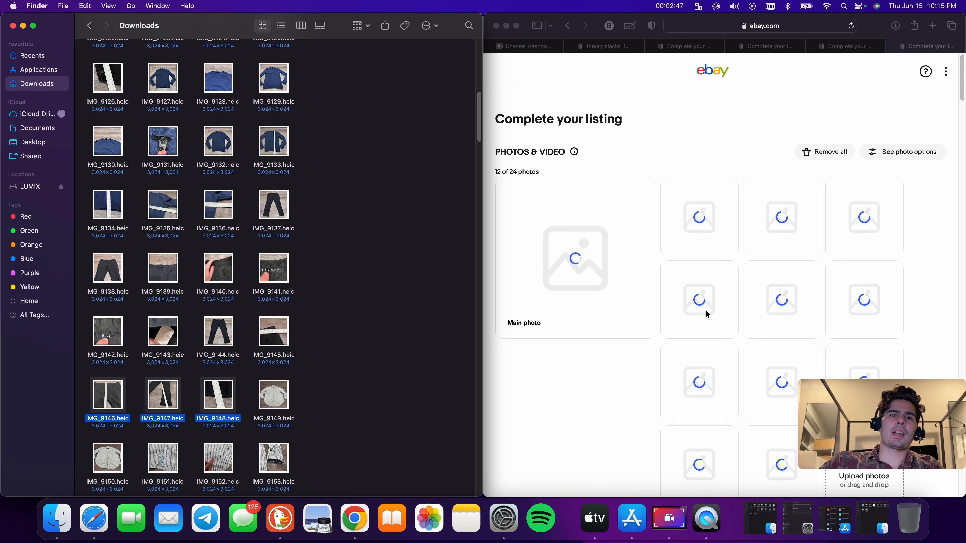
Open the shirt's tag photo IMG_9156 from Downloads to read its size
{"action": "scroll", "coordinate": [306, 365], "scroll_direction": "down", "scroll_amount": 4}
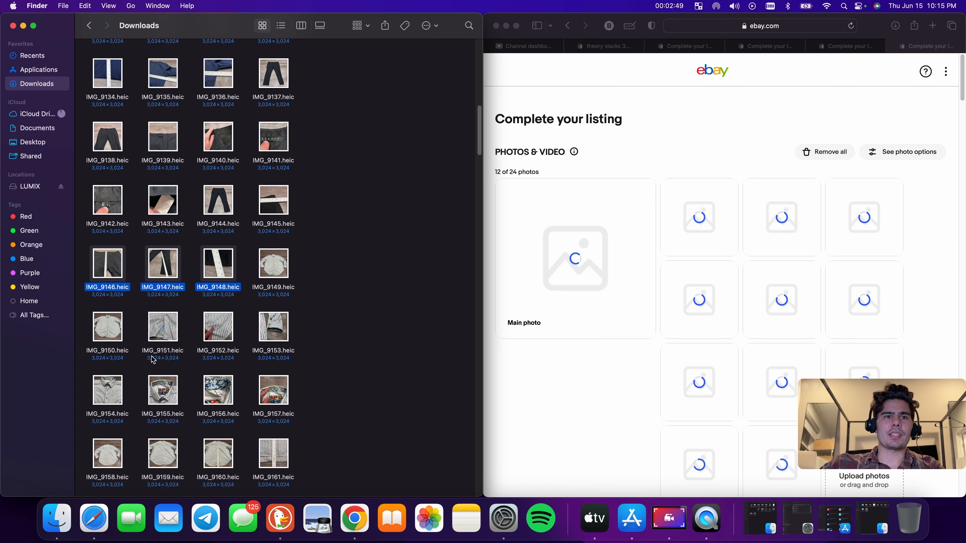
{"action": "double_click", "coordinate": [220, 397]}
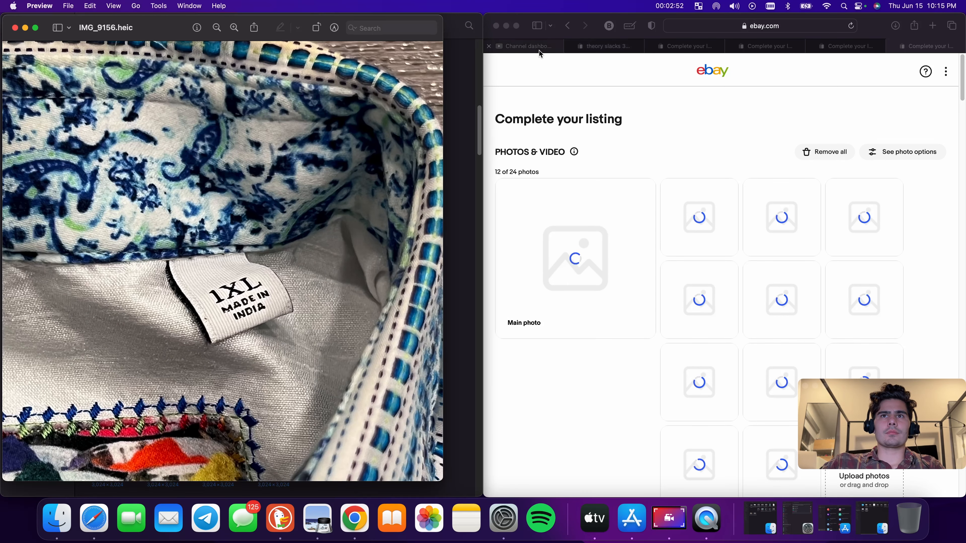
{"action": "left_click", "coordinate": [558, 50]}
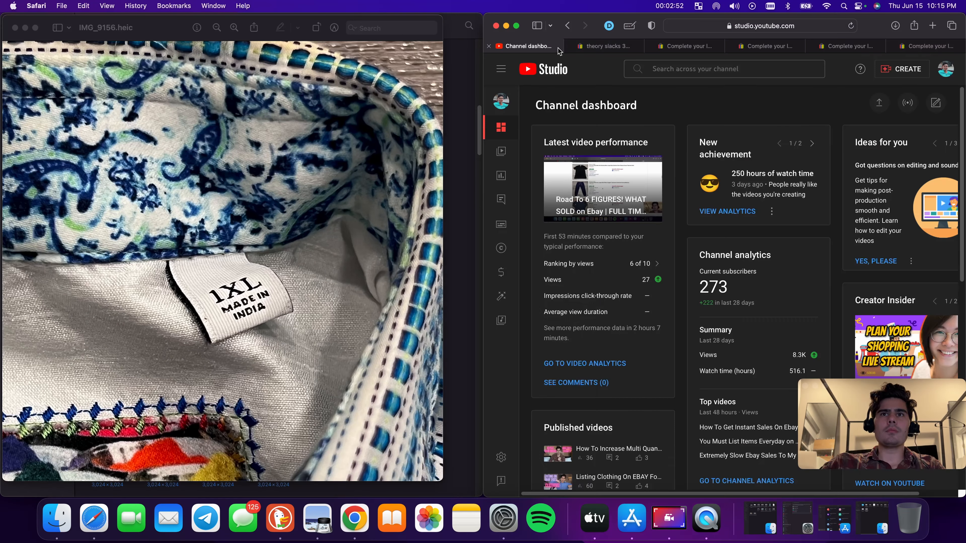
Search eBay for robert graham button 1xl
{"action": "left_click", "coordinate": [616, 47]}
{"action": "scroll", "coordinate": [688, 133], "scroll_direction": "up", "scroll_amount": 3}
{"action": "triple_click", "coordinate": [696, 94]}
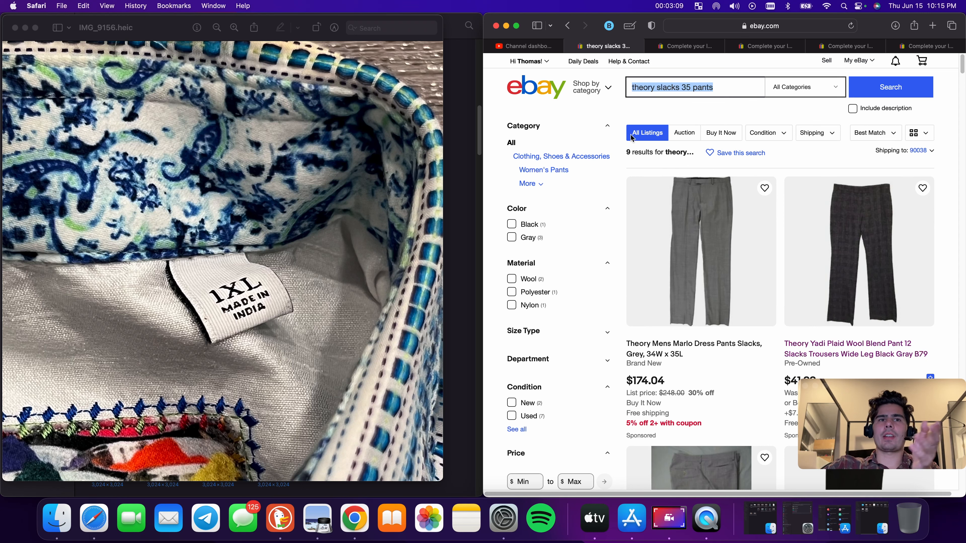
{"action": "left_click", "coordinate": [672, 86]}
{"action": "type", "text": "robert "}
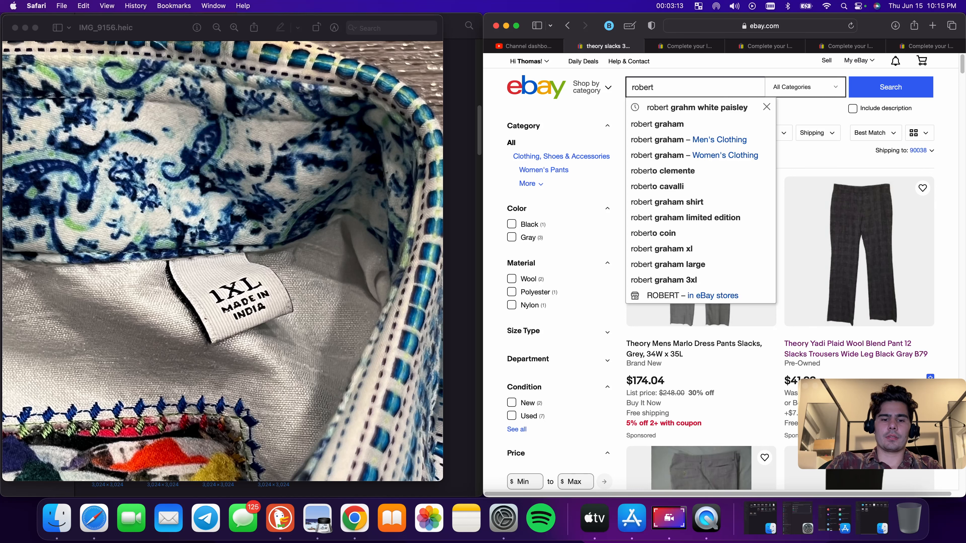
{"action": "type", "text": "grahm"}
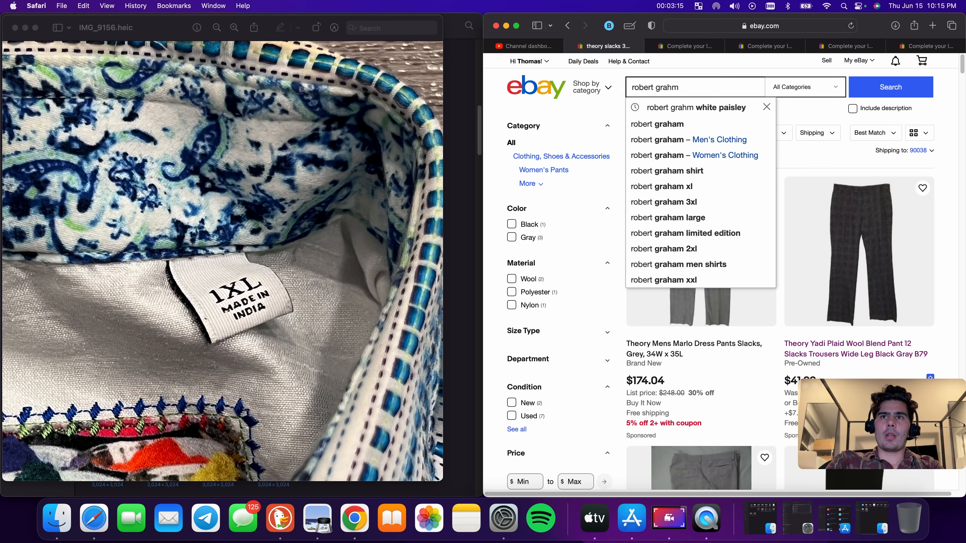
{"action": "key", "text": "BackSpace"}
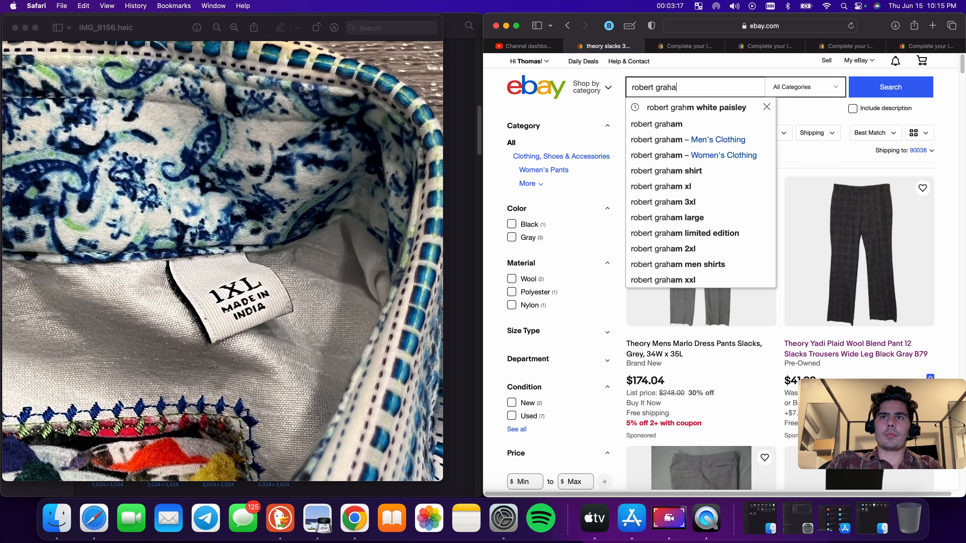
{"action": "type", "text": "am"}
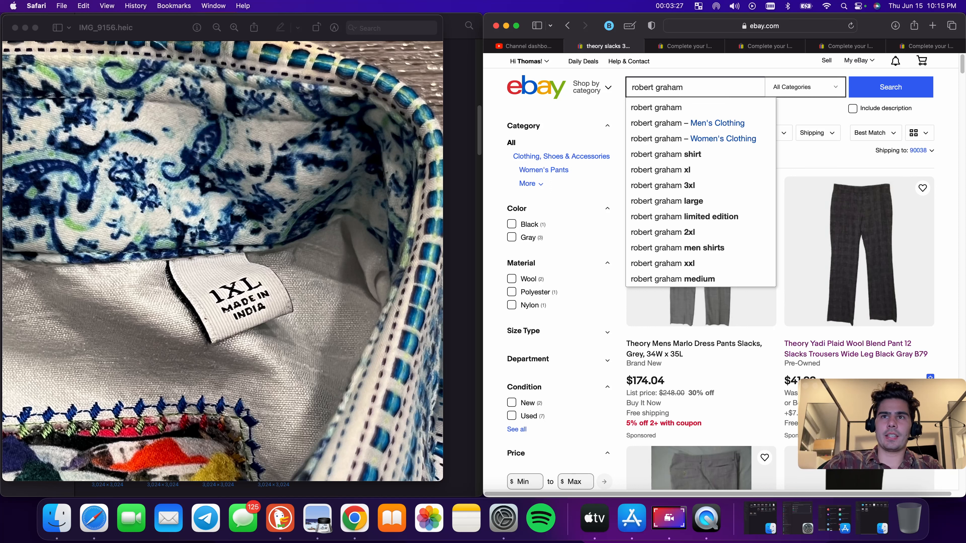
{"action": "type", "text": "button "}
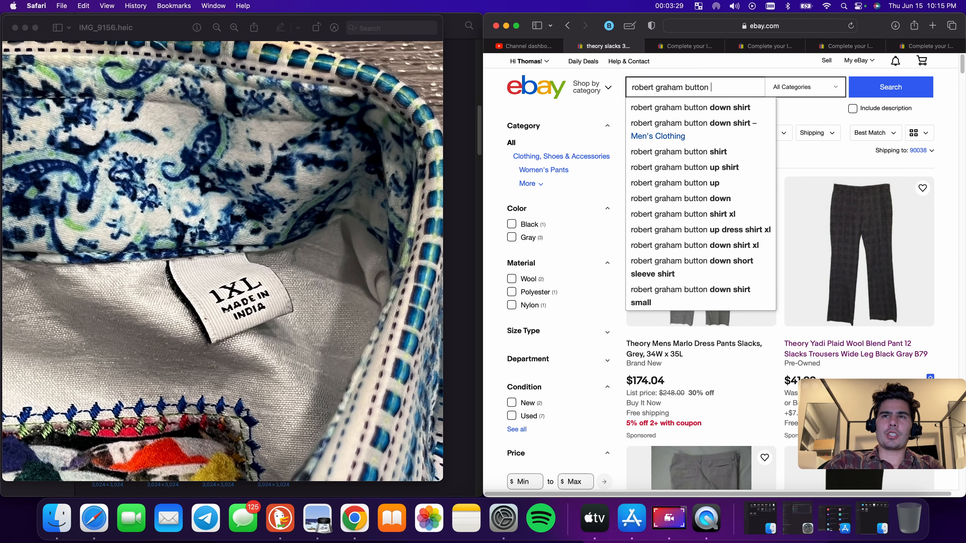
{"action": "type", "text": "1x"}
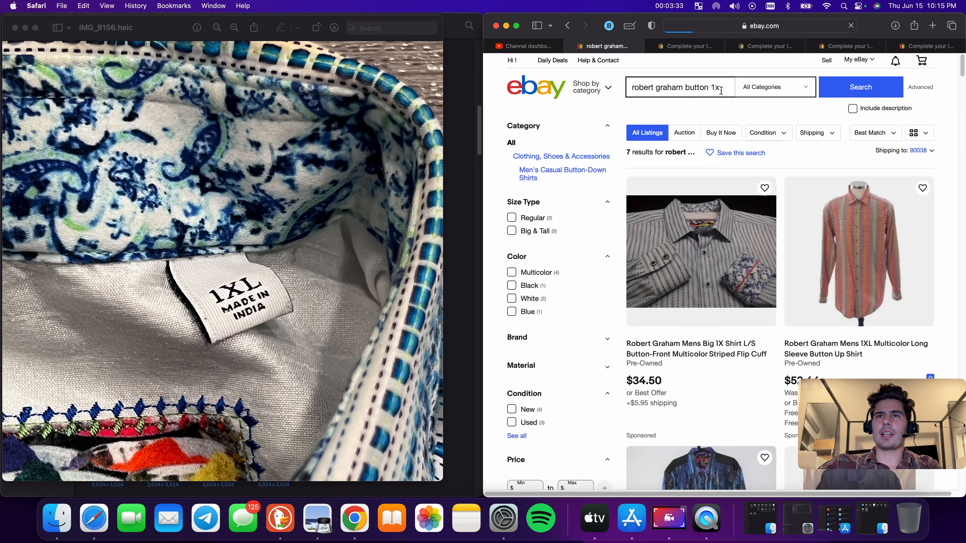
{"action": "type", "text": "l"}
{"action": "key", "text": "Return"}
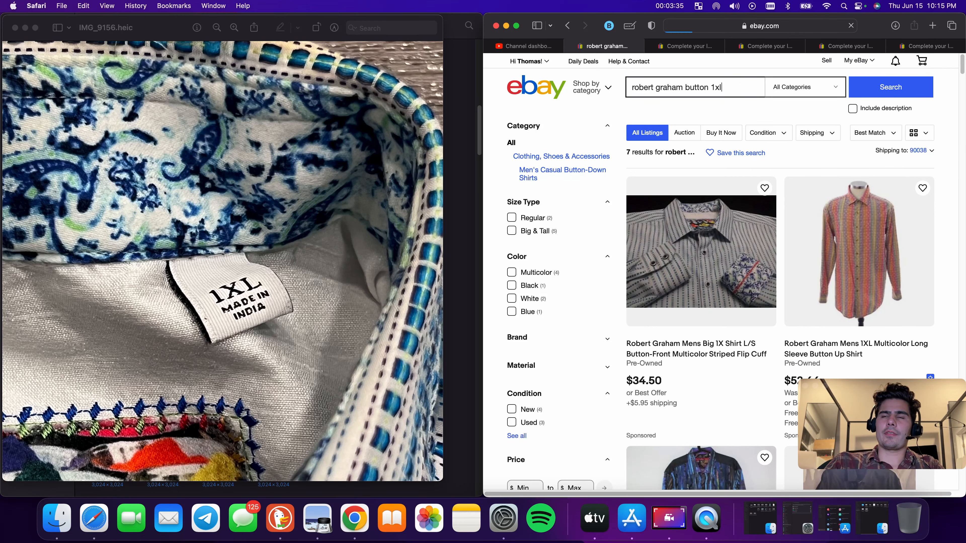
Open the ROBERT GRAHAM Shirt Mens 1XLT Kaleidoscope listing and start a similar listing with Sell now
{"action": "scroll", "coordinate": [775, 304], "scroll_direction": "down", "scroll_amount": 1}
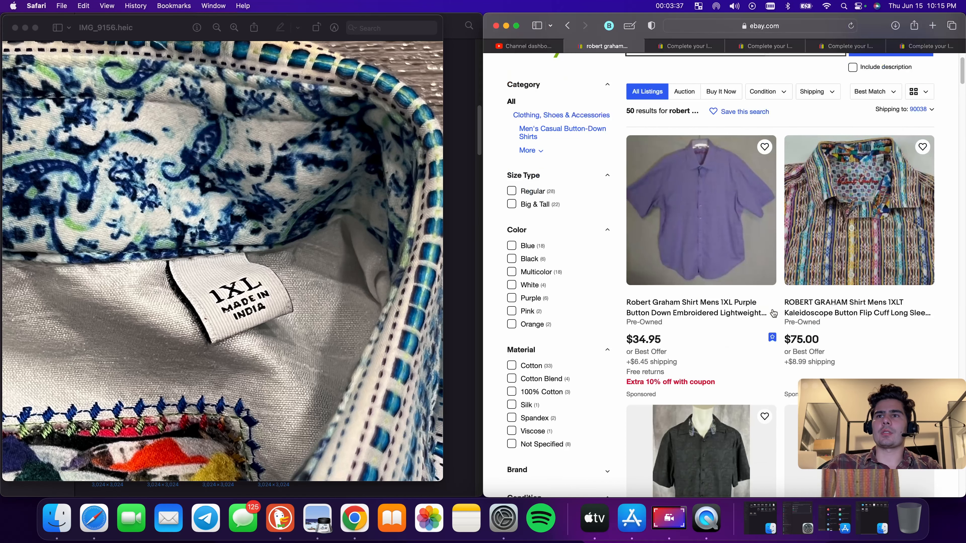
{"action": "left_click", "coordinate": [827, 307]}
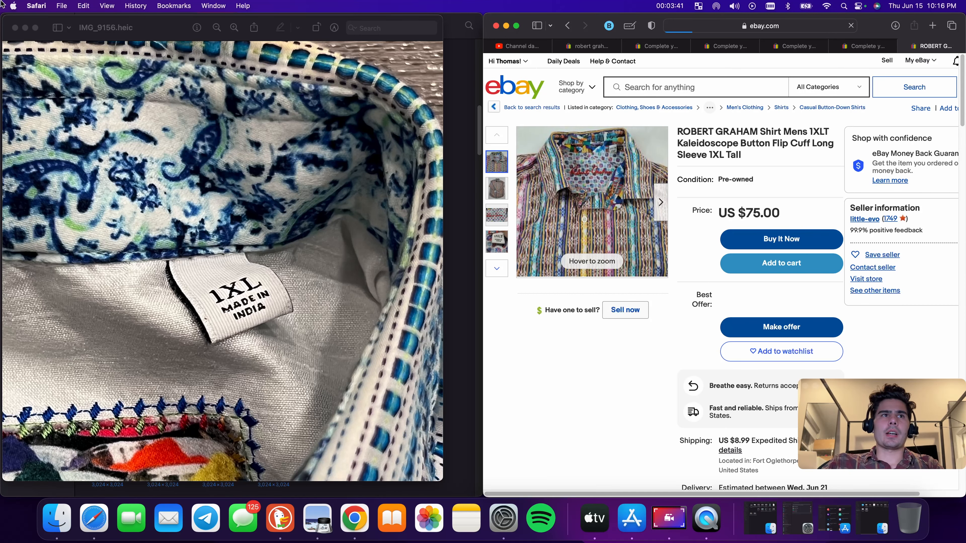
{"action": "left_click", "coordinate": [15, 28]}
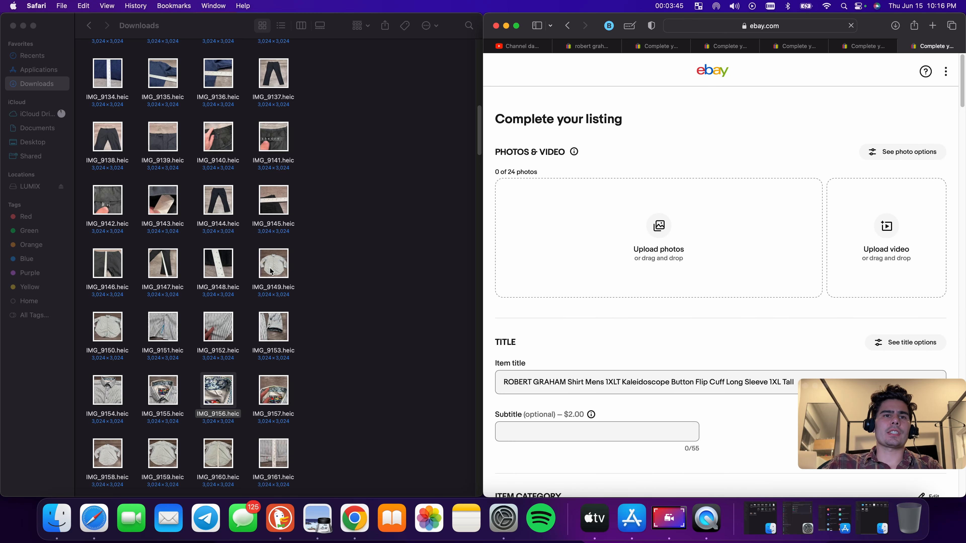
Upload the shirt photos IMG_9149 through IMG_9163 from Downloads into the new listing's photo area
{"action": "left_click_drag", "start_coordinate": [271, 272], "coordinate": [628, 259]}
{"action": "left_click_drag", "start_coordinate": [88, 328], "coordinate": [702, 286]}
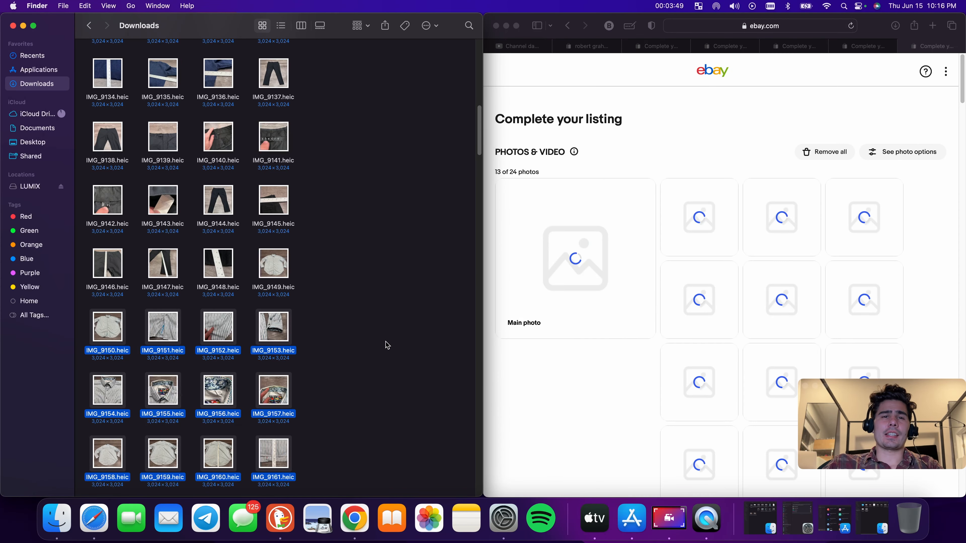
{"action": "scroll", "coordinate": [386, 342], "scroll_direction": "down", "scroll_amount": 3}
{"action": "left_click_drag", "start_coordinate": [86, 401], "coordinate": [702, 311]}
{"action": "scroll", "coordinate": [221, 283], "scroll_direction": "down", "scroll_amount": 3}
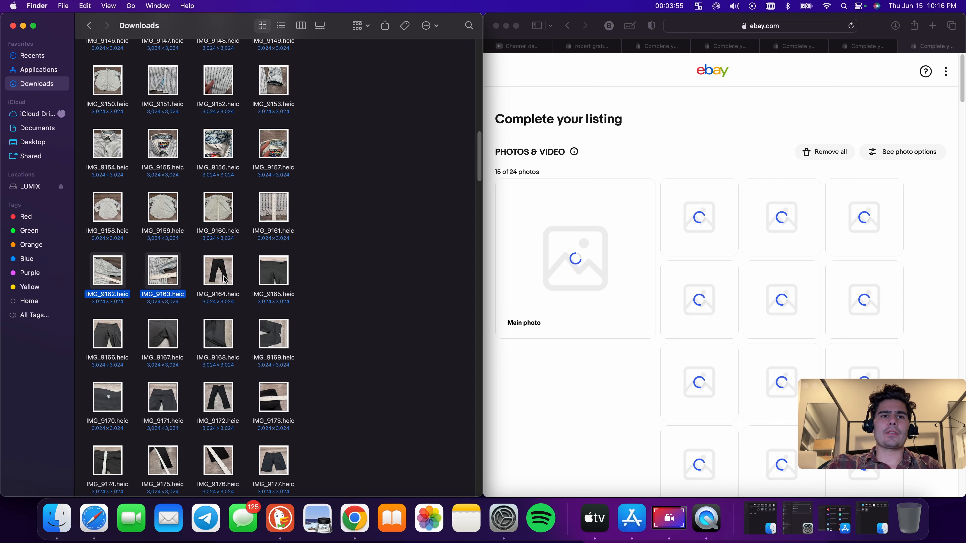
Search eBay for lululemon capri leggings 6 using the suggested completion
{"action": "left_click", "coordinate": [582, 85]}
{"action": "left_click", "coordinate": [588, 46]}
{"action": "left_click", "coordinate": [532, 46]}
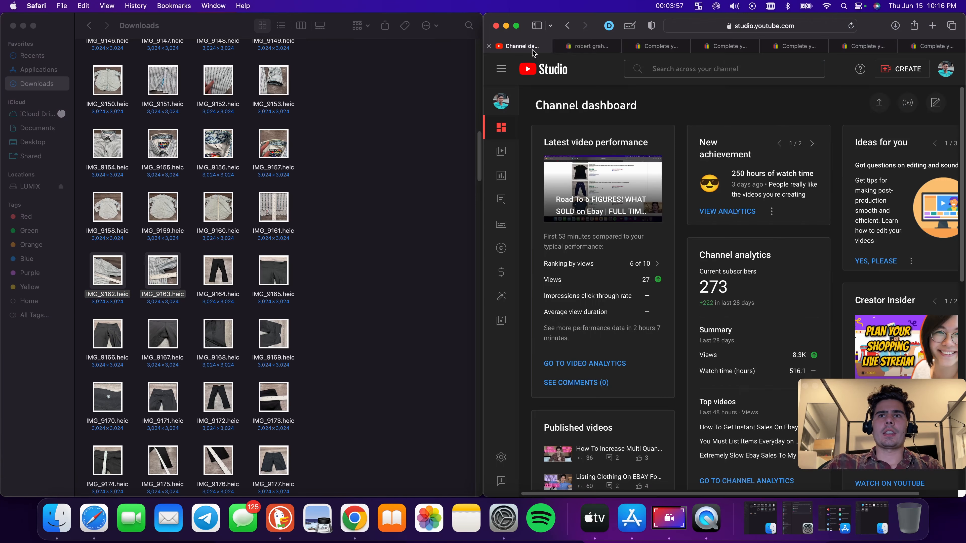
{"action": "left_click", "coordinate": [591, 45]}
{"action": "triple_click", "coordinate": [705, 86]}
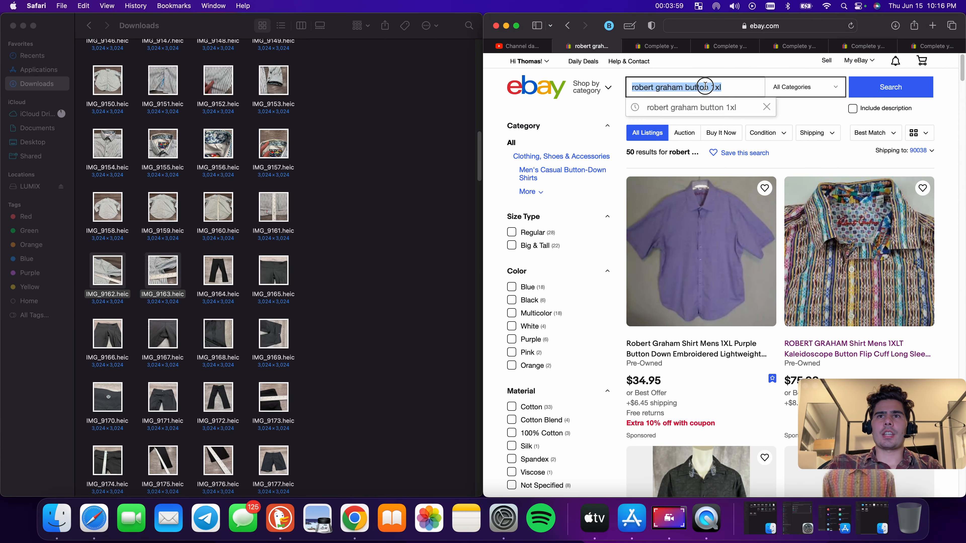
{"action": "scroll", "coordinate": [477, 290], "scroll_direction": "up", "scroll_amount": 5}
{"action": "scroll", "coordinate": [235, 288], "scroll_direction": "down", "scroll_amount": 5}
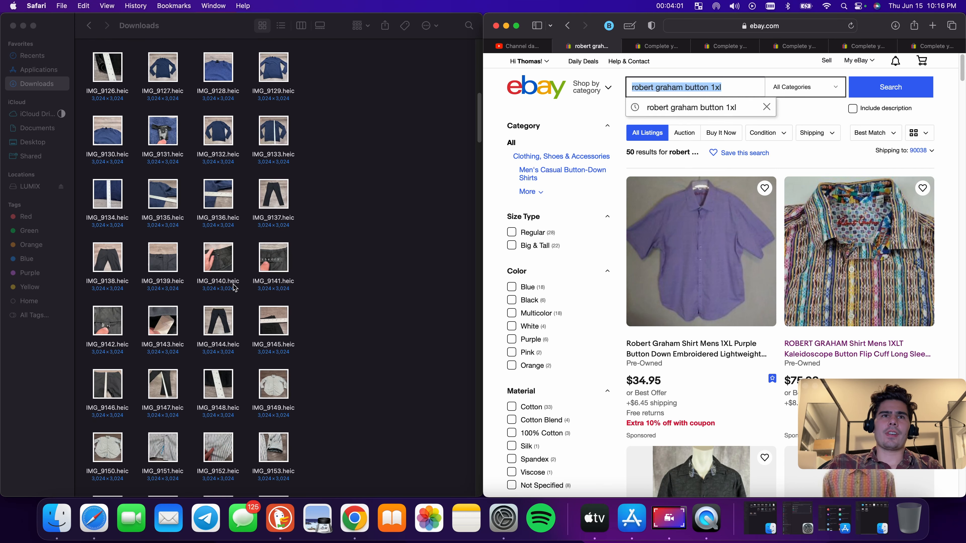
{"action": "scroll", "coordinate": [244, 239], "scroll_direction": "down", "scroll_amount": 3}
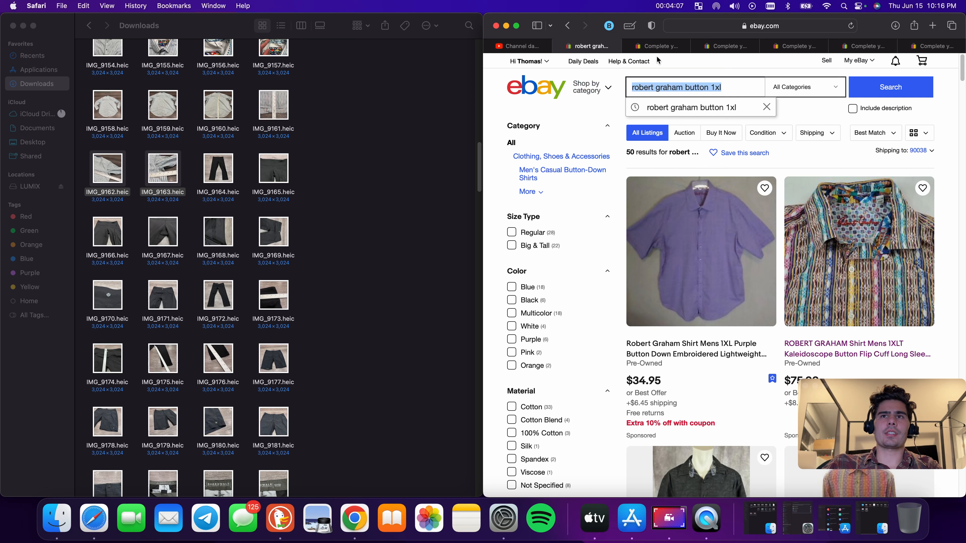
{"action": "type", "text": "lulu"}
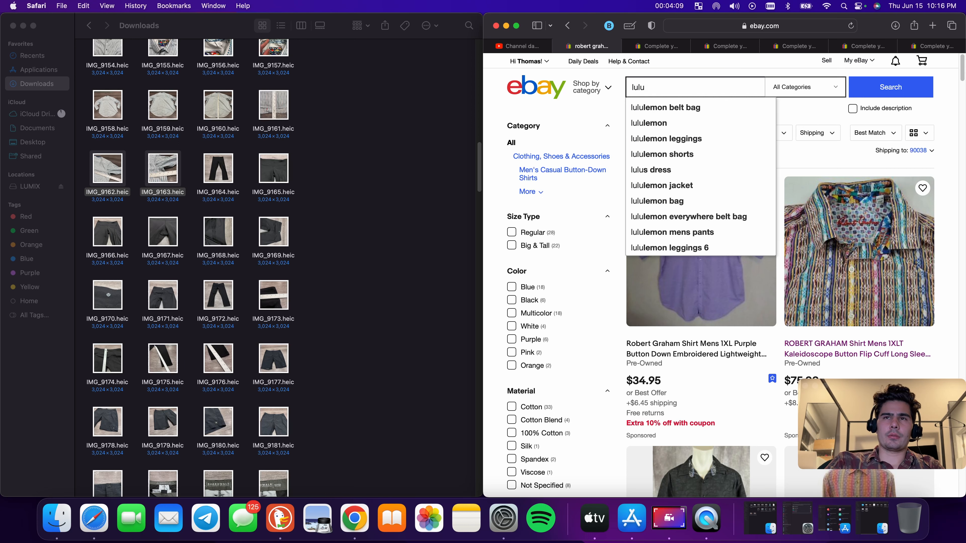
{"action": "type", "text": "lemon "}
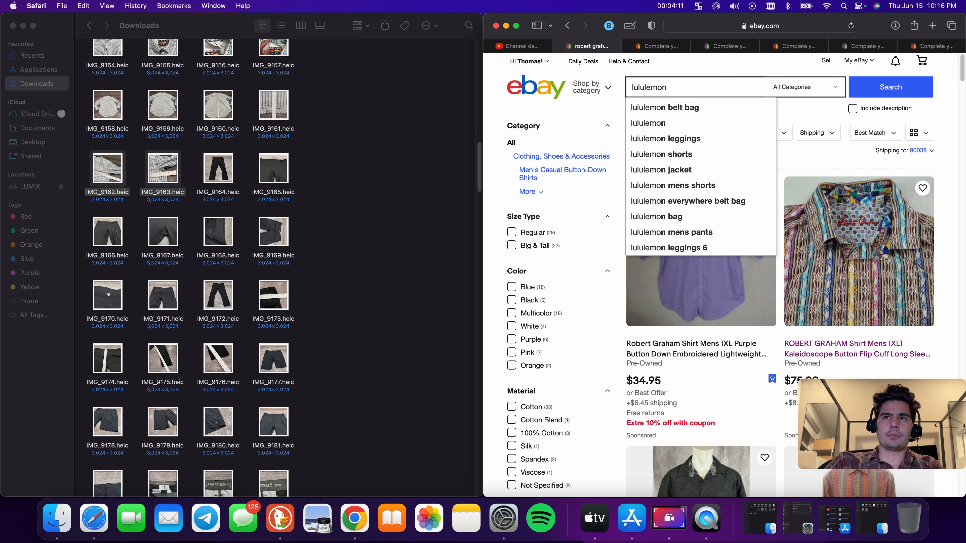
{"action": "type", "text": "capri"}
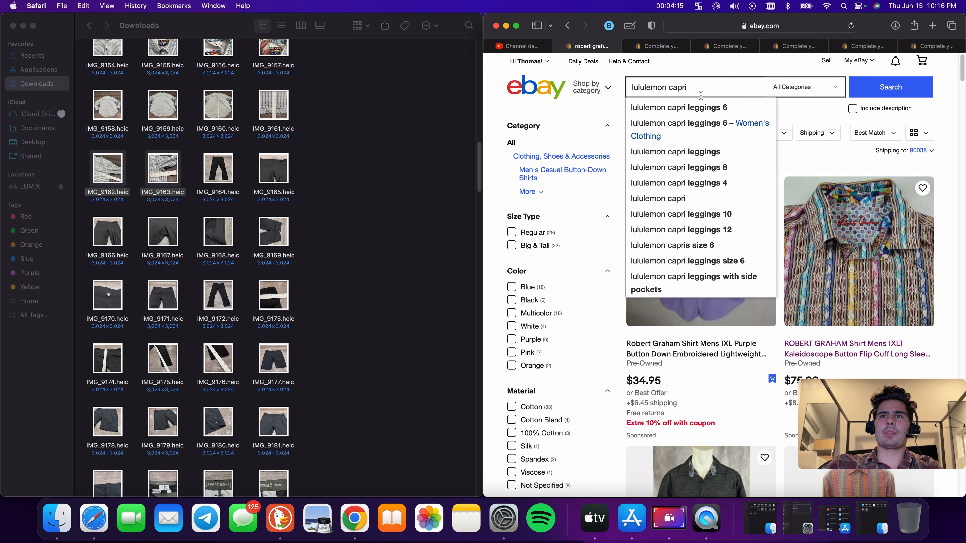
{"action": "key", "text": "Down"}
{"action": "key", "text": "Return"}
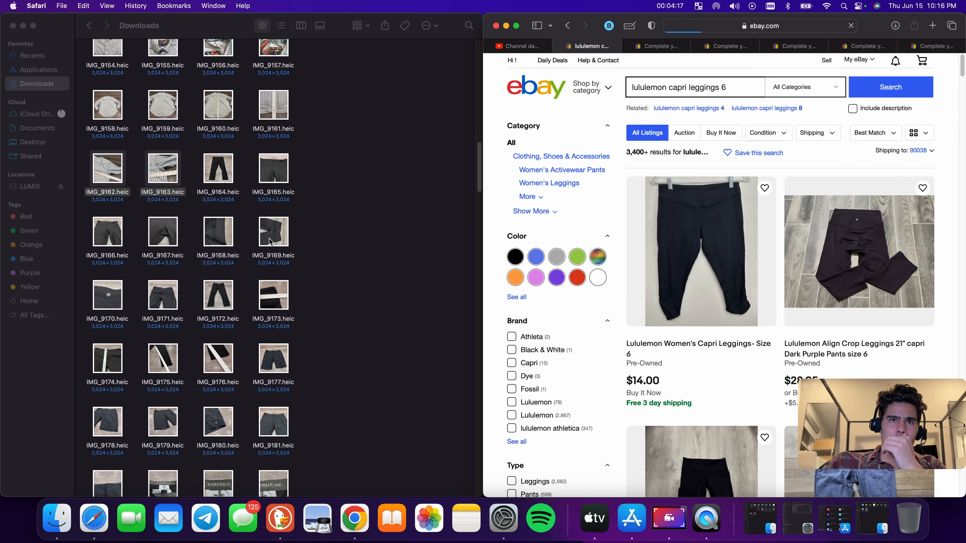
Open the Lululemon Align Crop Leggings 21" capri Dark Purple listing and start a similar listing with Sell now
{"action": "scroll", "coordinate": [748, 347], "scroll_direction": "down", "scroll_amount": 5}
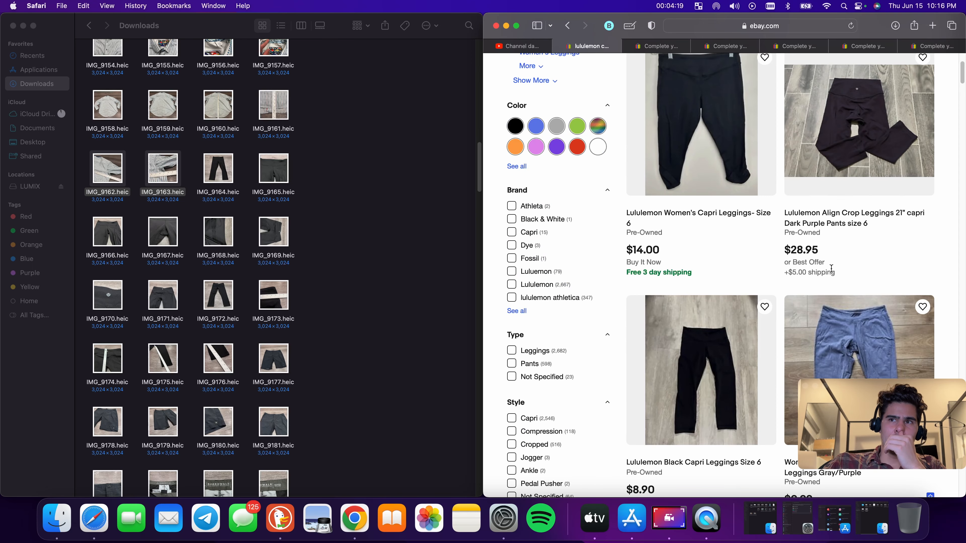
{"action": "left_click", "coordinate": [851, 218]}
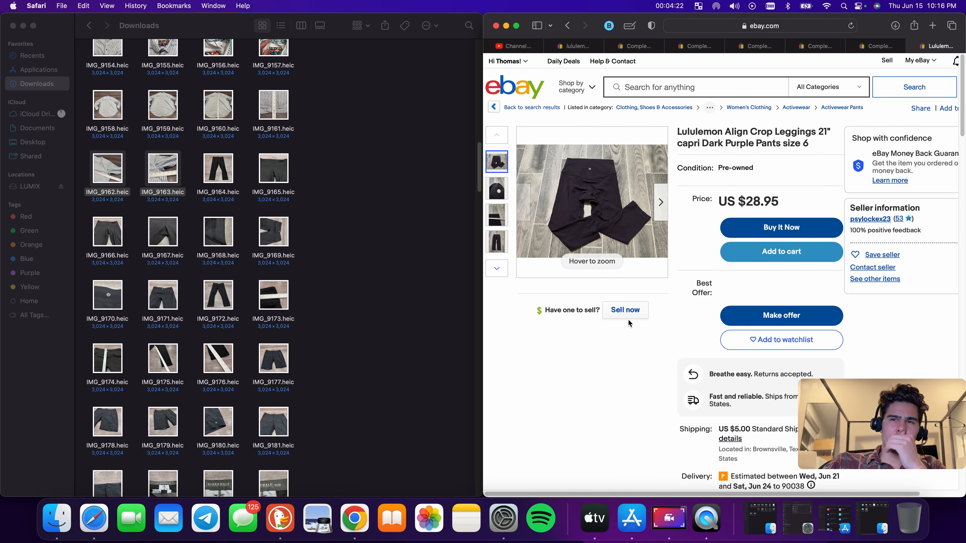
{"action": "left_click", "coordinate": [628, 319]}
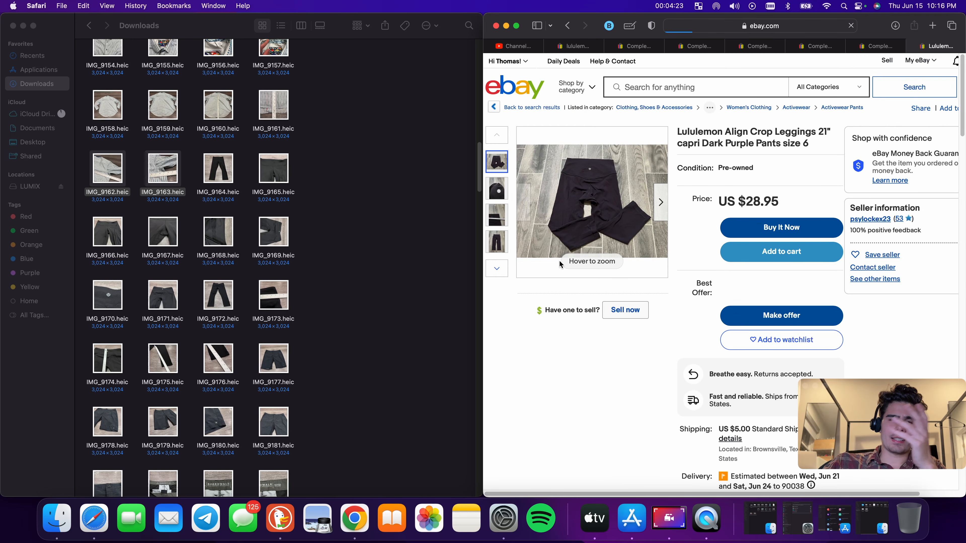
Upload the leggings photos IMG_9164 through IMG_9176 from Downloads into the new listing's photo area
{"action": "left_click_drag", "start_coordinate": [198, 170], "coordinate": [637, 251]}
{"action": "left_click_drag", "start_coordinate": [86, 233], "coordinate": [722, 269]}
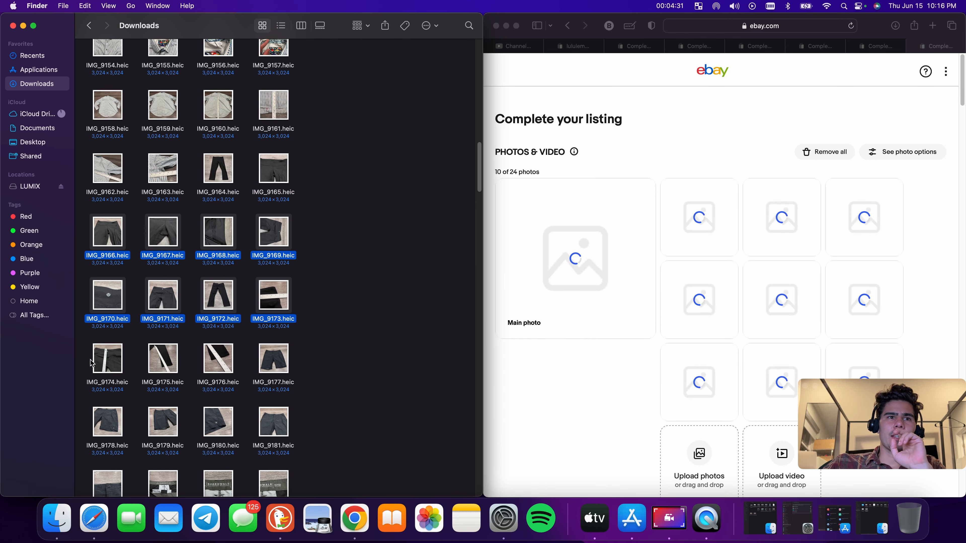
{"action": "left_click_drag", "start_coordinate": [87, 363], "coordinate": [221, 366]}
{"action": "left_click_drag", "start_coordinate": [219, 360], "coordinate": [830, 319]}
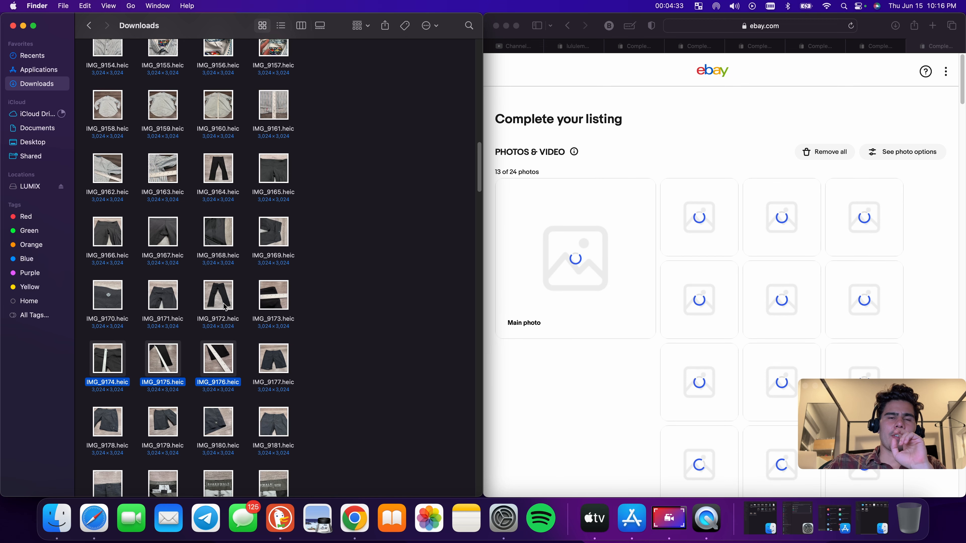
Open the IMG_9184 tag photo to read the shorts' brand label
{"action": "scroll", "coordinate": [270, 268], "scroll_direction": "down", "scroll_amount": 3}
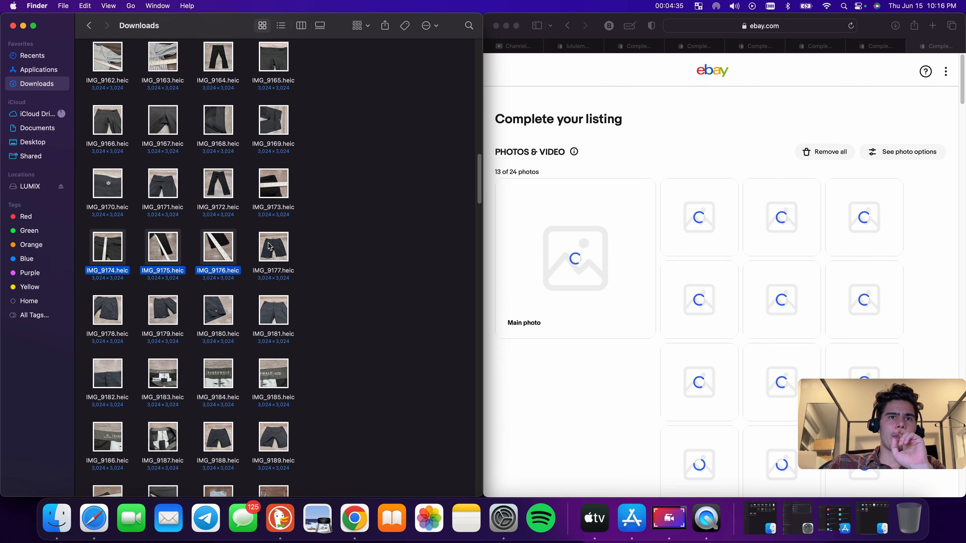
{"action": "double_click", "coordinate": [221, 376]}
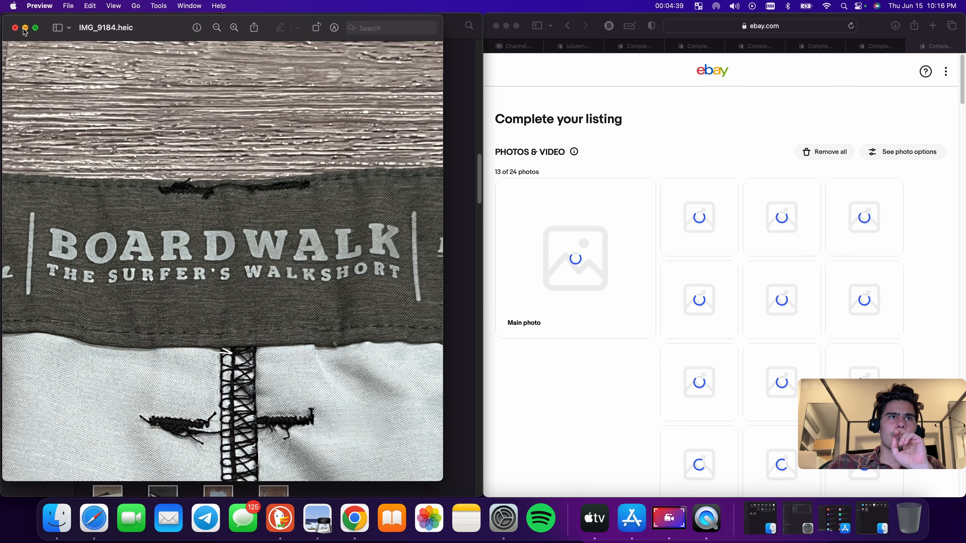
{"action": "left_click", "coordinate": [15, 29]}
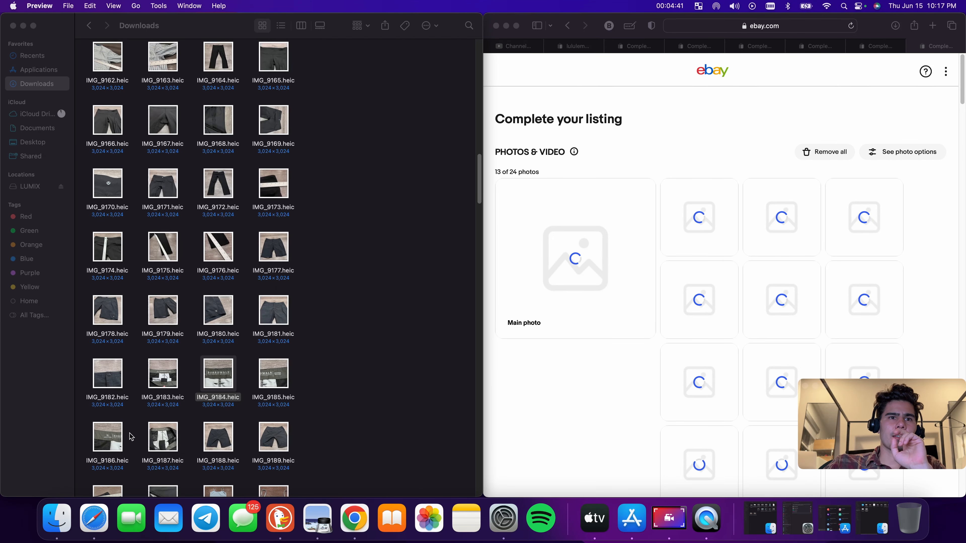
{"action": "double_click", "coordinate": [218, 373]}
Search eBay for boardwalk oneil shorts from the earlier search results tab
{"action": "left_click", "coordinate": [575, 46]}
{"action": "scroll", "coordinate": [674, 137], "scroll_direction": "up", "scroll_amount": 5}
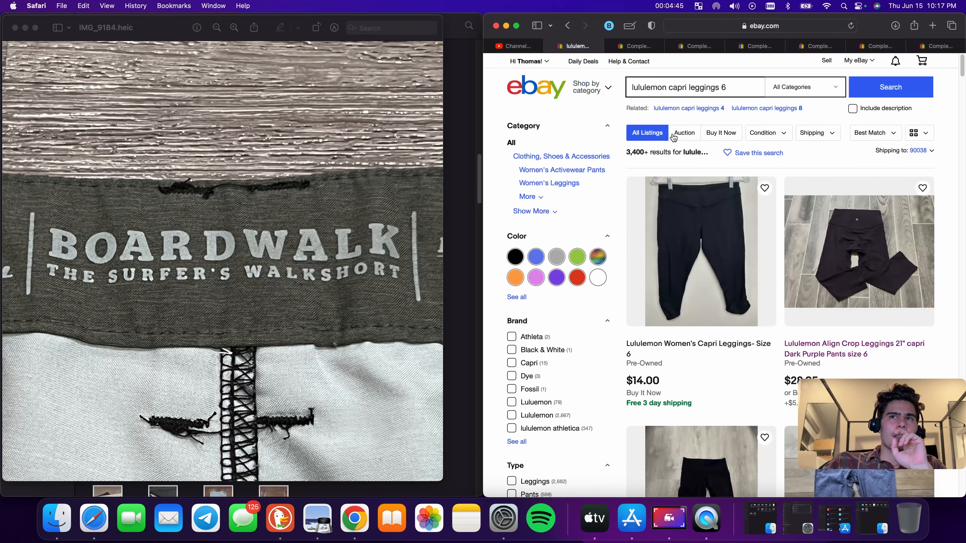
{"action": "triple_click", "coordinate": [681, 91]}
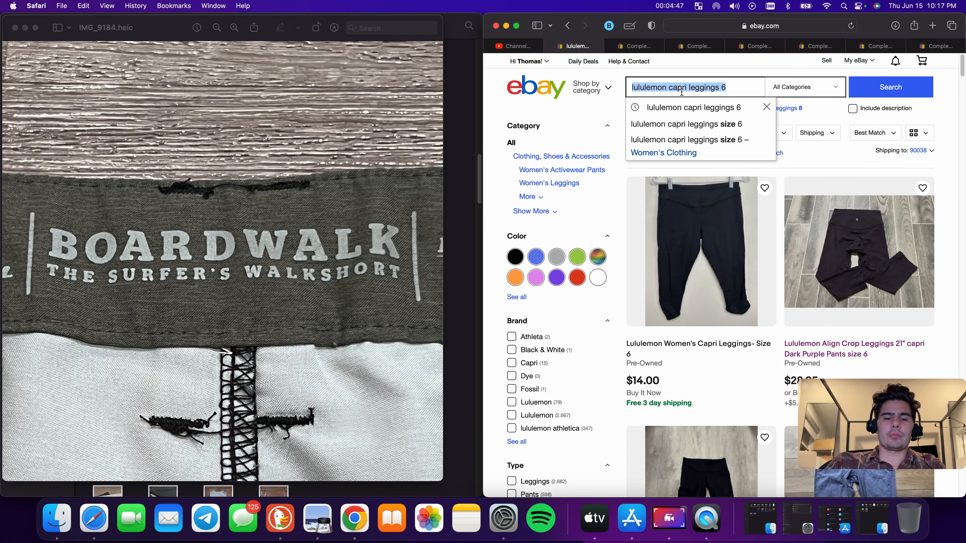
{"action": "type", "text": "board"}
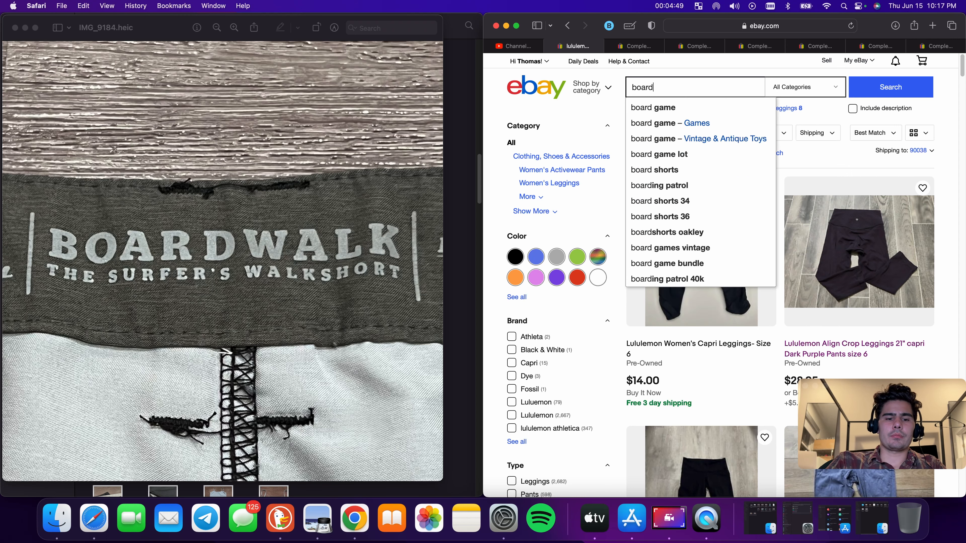
{"action": "type", "text": "walk"}
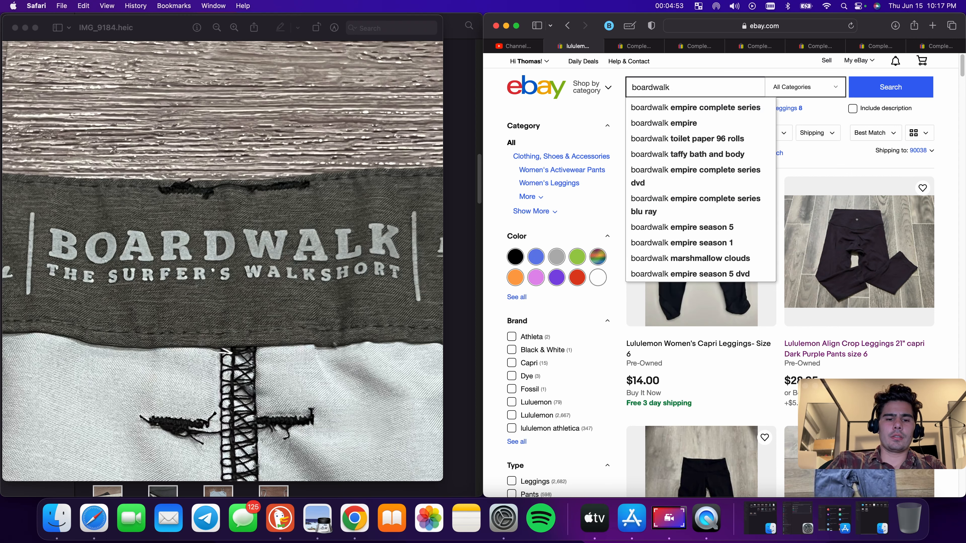
{"action": "type", "text": " oneil shorts"}
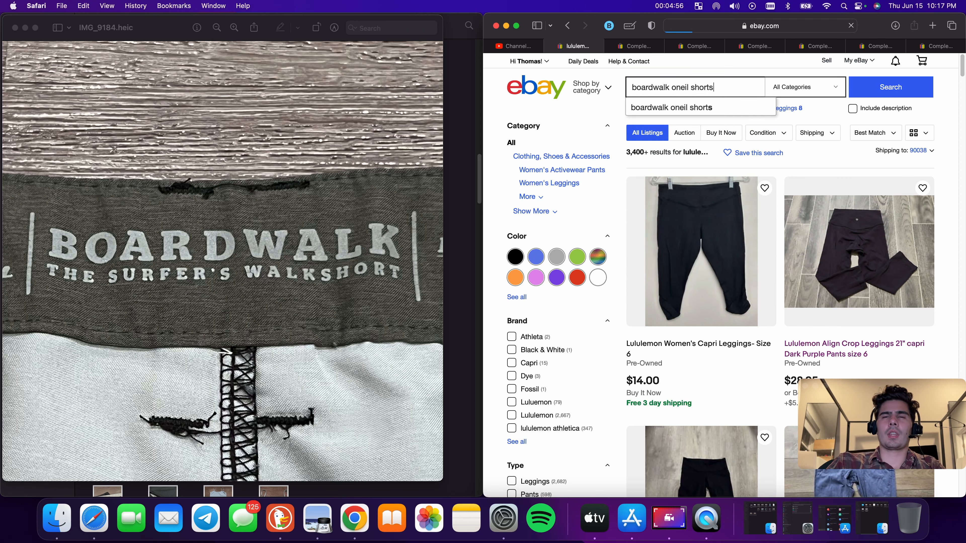
{"action": "key", "text": "Return"}
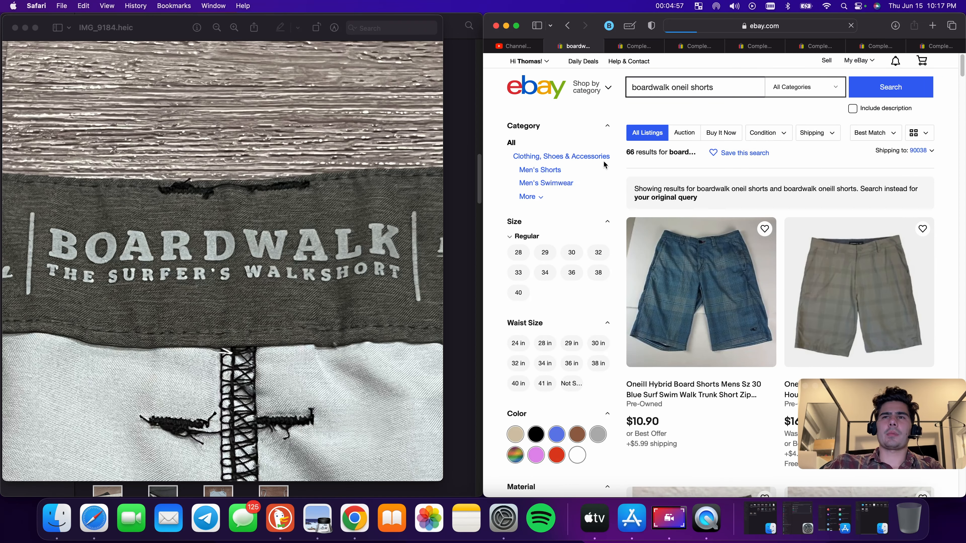
Open the Oneill Walking Shorts Mens 32 Light Brown Houndstooth listing and start a similar listing with Sell now
{"action": "scroll", "coordinate": [766, 281], "scroll_direction": "down", "scroll_amount": 2}
{"action": "left_click", "coordinate": [835, 338]}
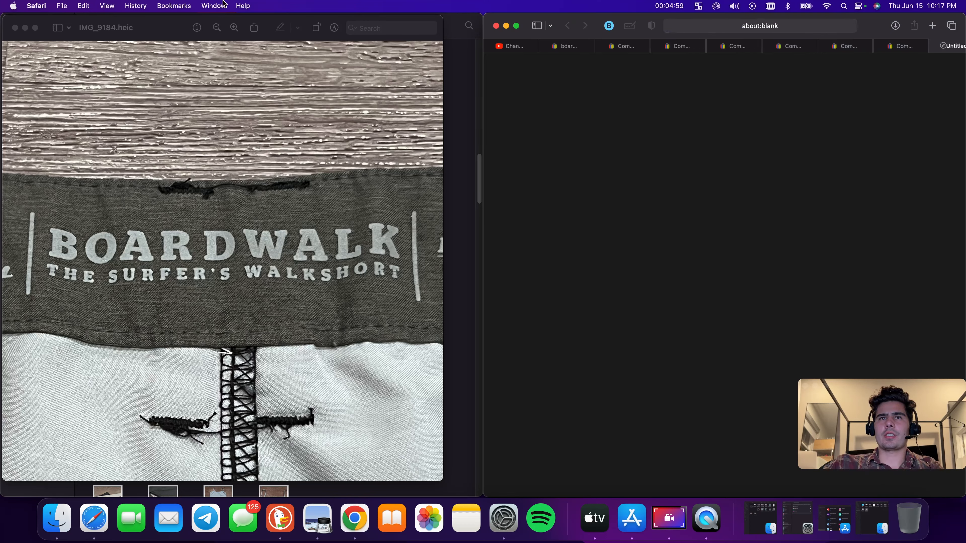
{"action": "left_click", "coordinate": [15, 27]}
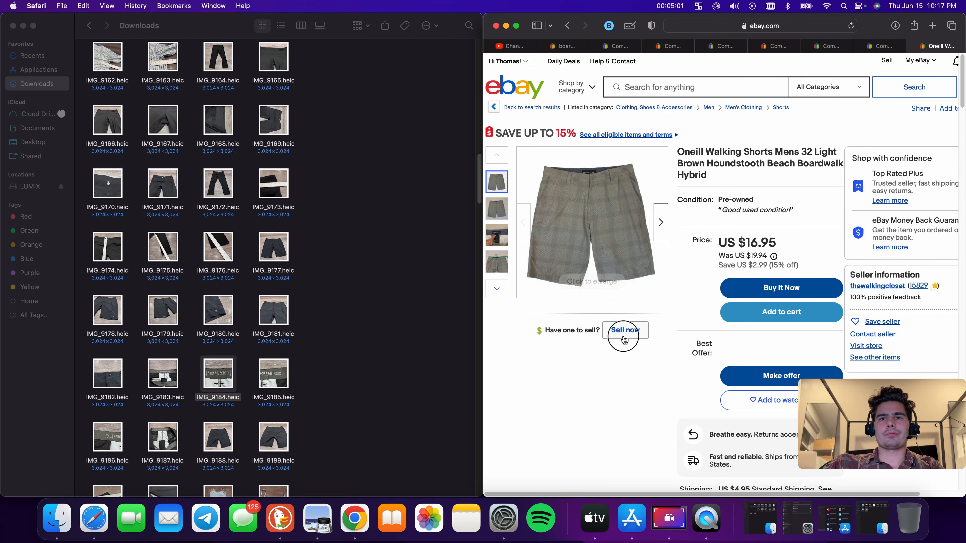
{"action": "left_click", "coordinate": [625, 329]}
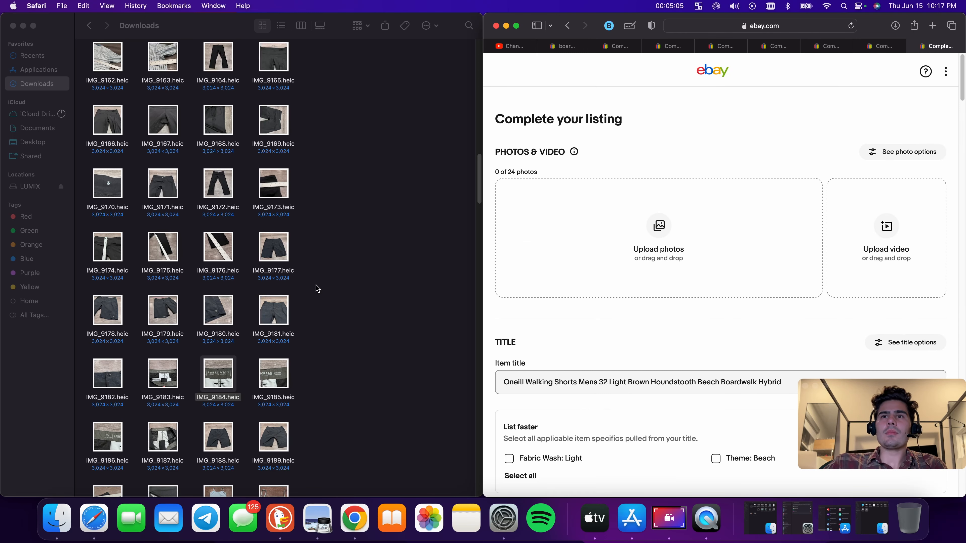
Upload the shorts photos IMG_9177 through IMG_9191 from Downloads into the new listing's photo area
{"action": "left_click_drag", "start_coordinate": [264, 248], "coordinate": [517, 262]}
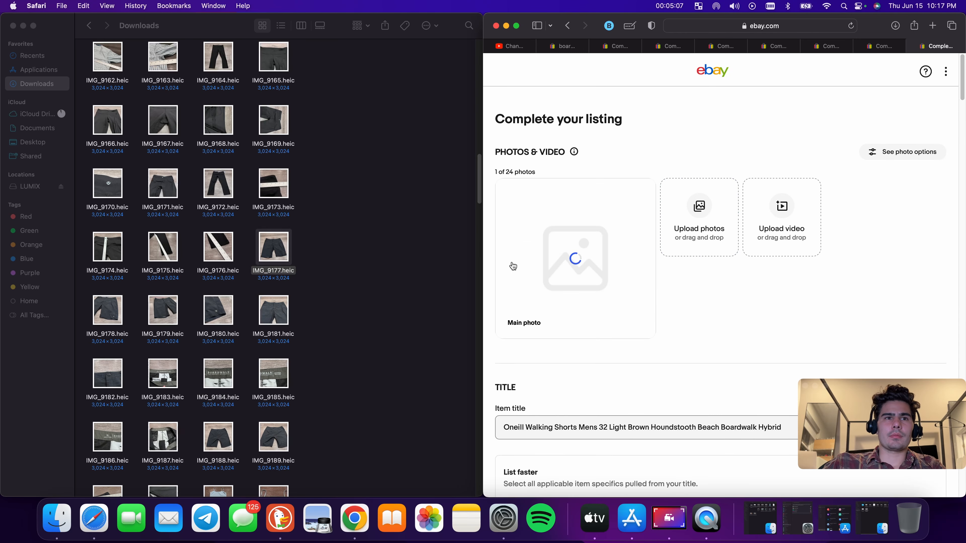
{"action": "left_click", "coordinate": [106, 315]}
{"action": "left_click_drag", "start_coordinate": [107, 315], "coordinate": [707, 268]}
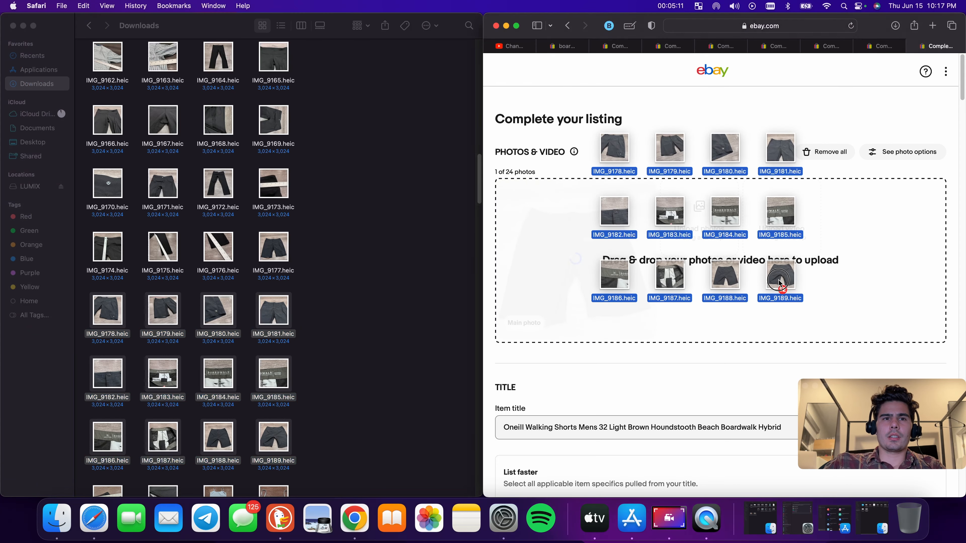
{"action": "scroll", "coordinate": [313, 349], "scroll_direction": "down", "scroll_amount": 2}
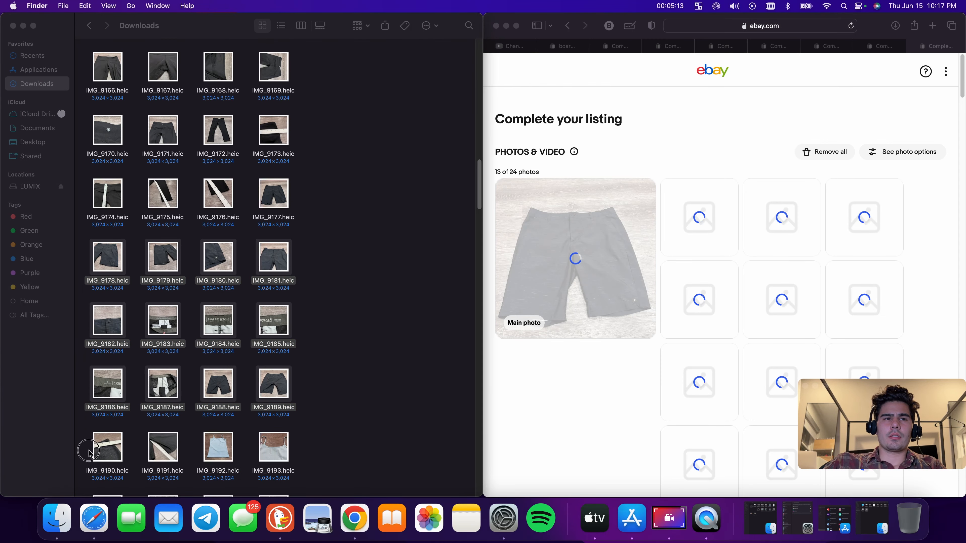
{"action": "left_click_drag", "start_coordinate": [81, 447], "coordinate": [722, 317]}
{"action": "scroll", "coordinate": [304, 357], "scroll_direction": "down", "scroll_amount": 2}
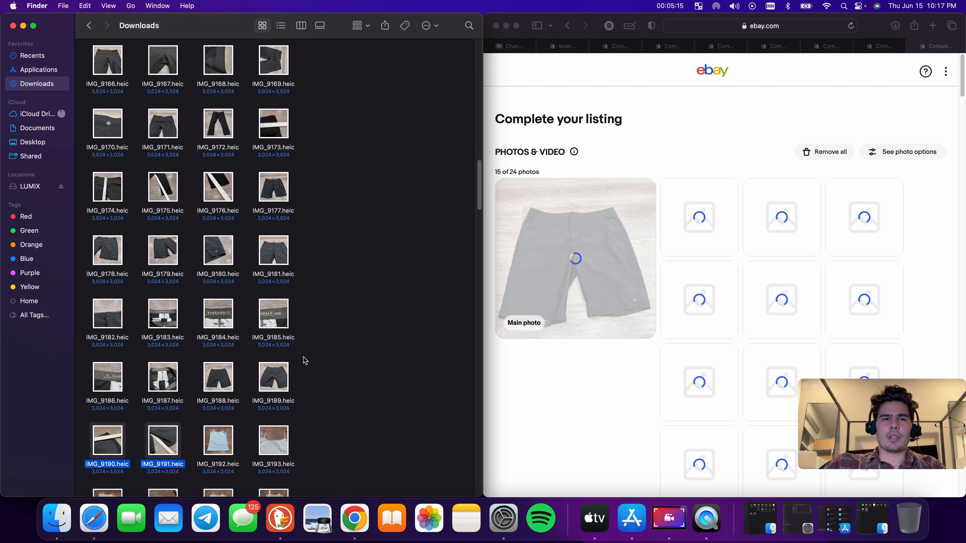
{"action": "scroll", "coordinate": [318, 360], "scroll_direction": "down", "scroll_amount": 1}
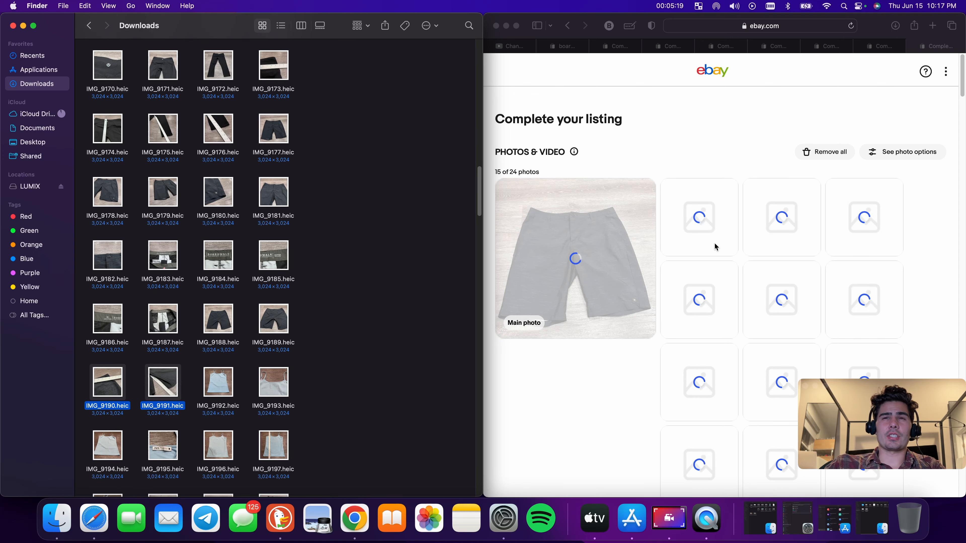
{"action": "scroll", "coordinate": [244, 390], "scroll_direction": "down", "scroll_amount": 4}
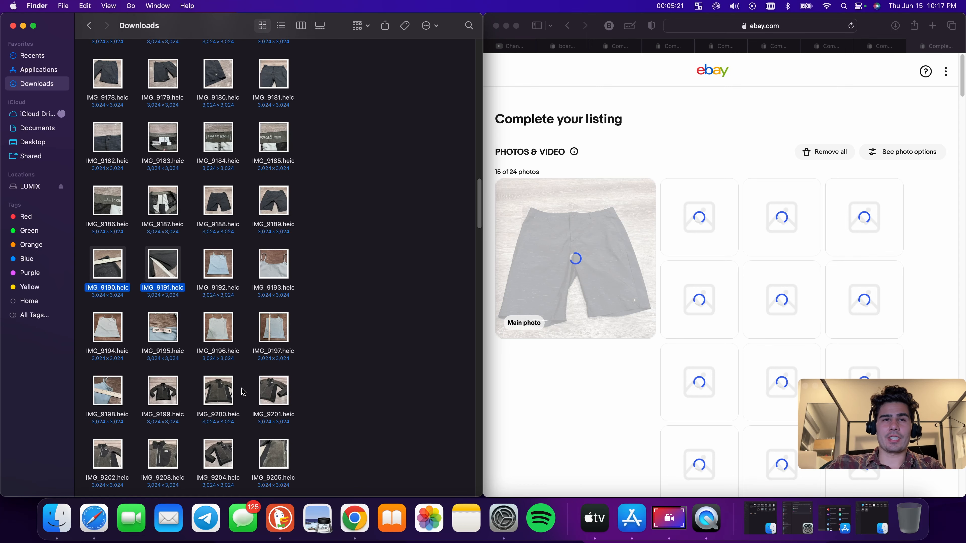
Search eBay for zara crop womens small, checking the IMG_9195 tag photo for the size
{"action": "left_click", "coordinate": [579, 50]}
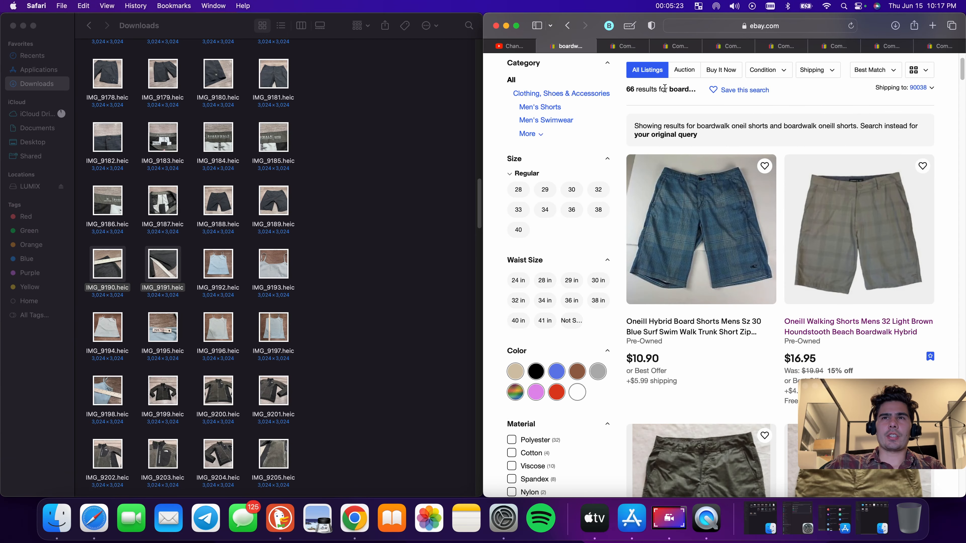
{"action": "triple_click", "coordinate": [696, 87]}
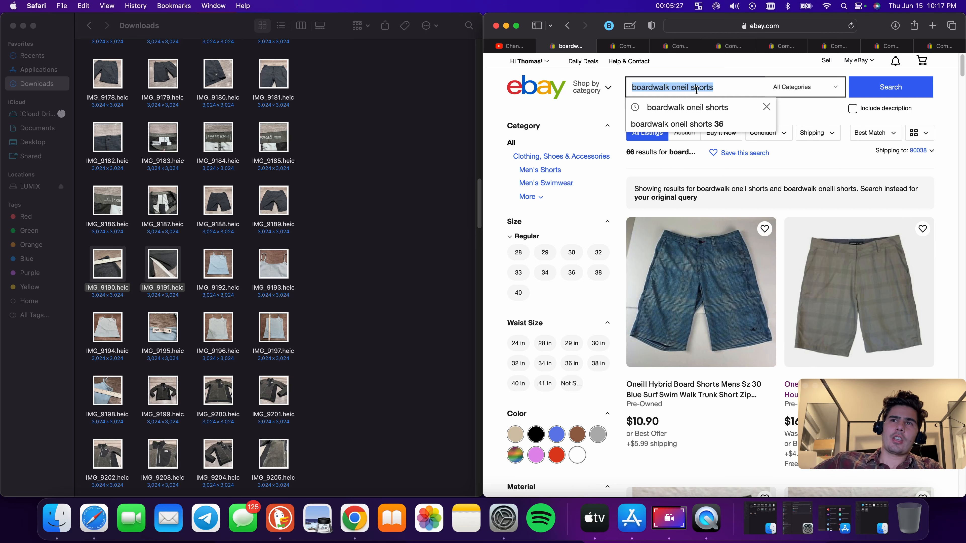
{"action": "key", "text": "BackSpace"}
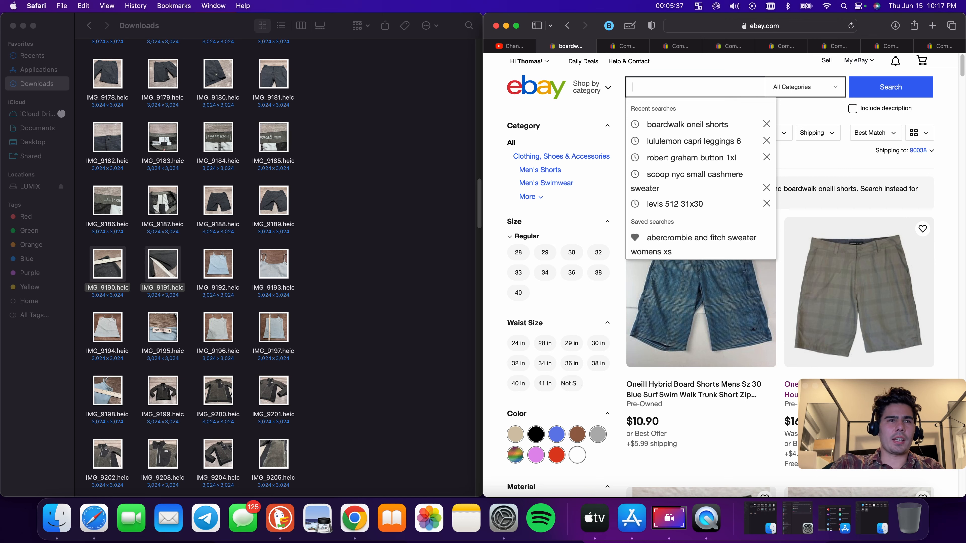
{"action": "type", "text": "ara "}
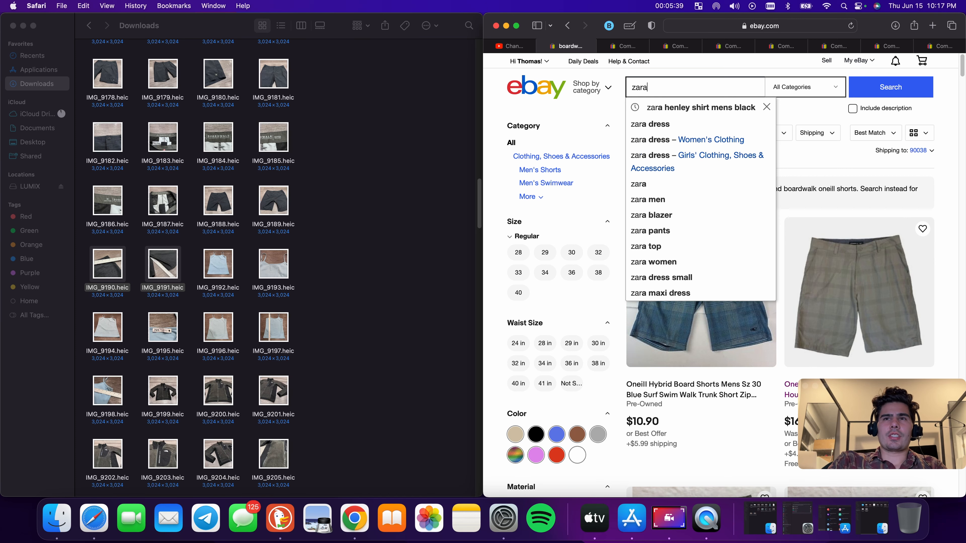
{"action": "type", "text": "crop "}
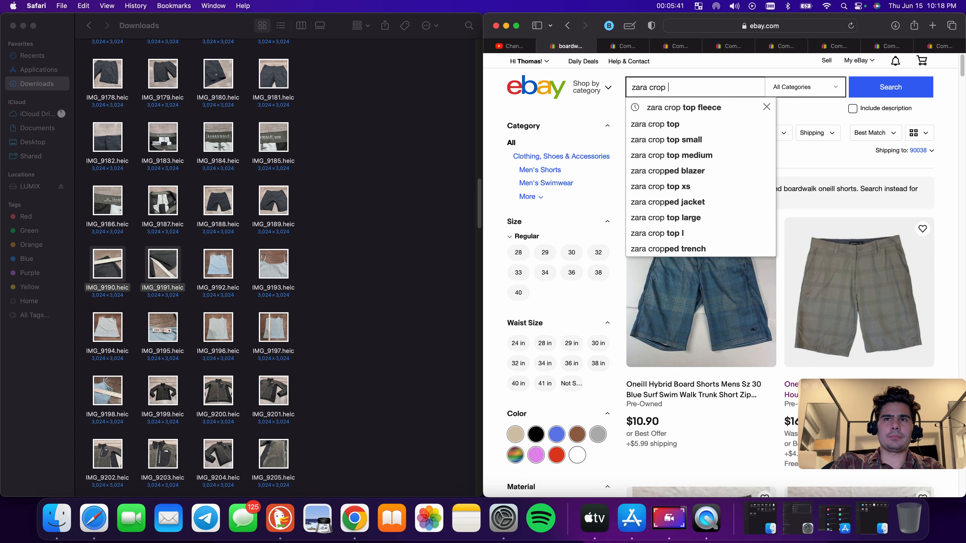
{"action": "type", "text": "womens"}
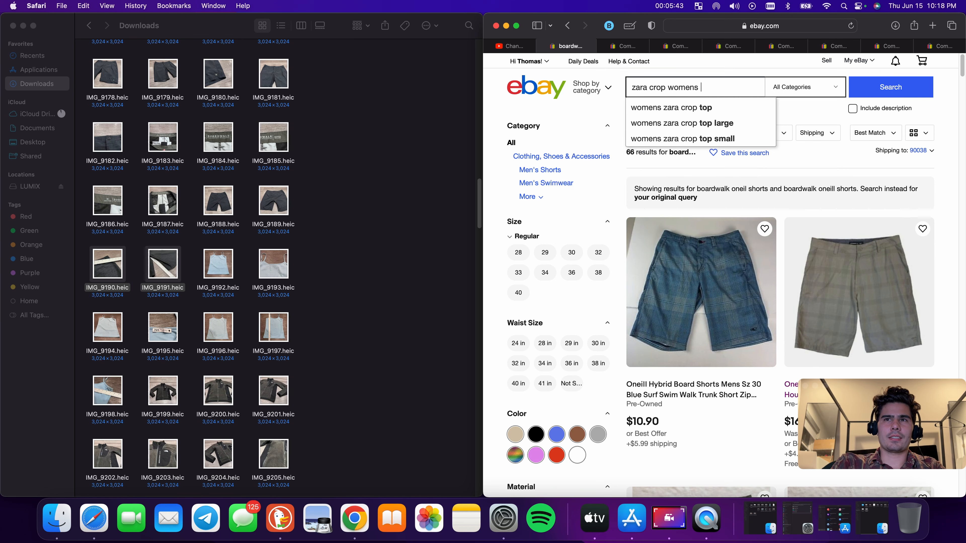
{"action": "double_click", "coordinate": [152, 333]}
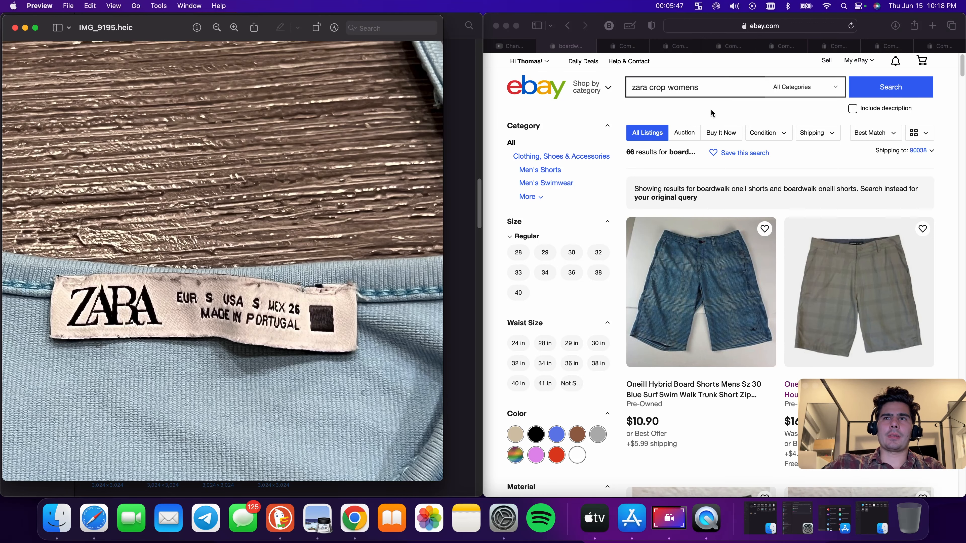
{"action": "left_click", "coordinate": [714, 87]}
{"action": "type", "text": "small"}
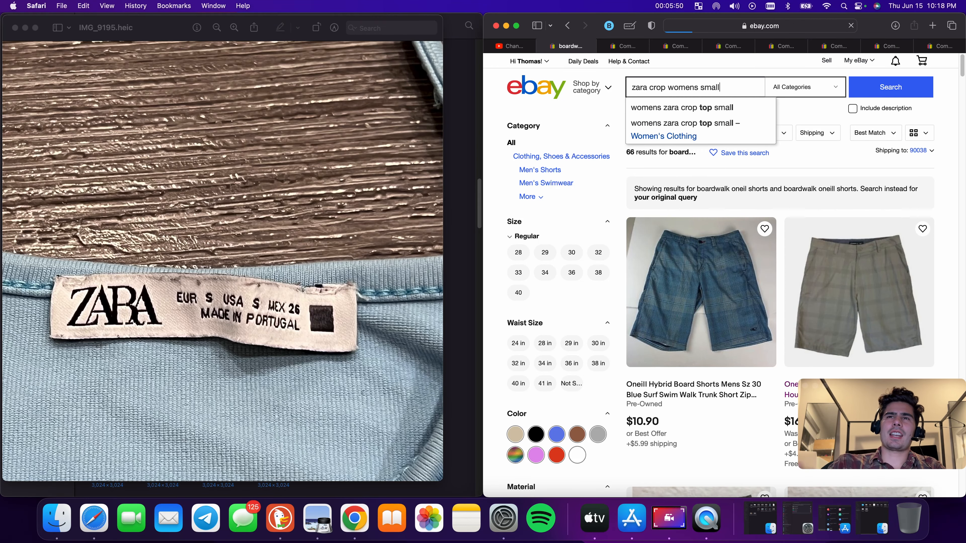
{"action": "key", "text": "Return"}
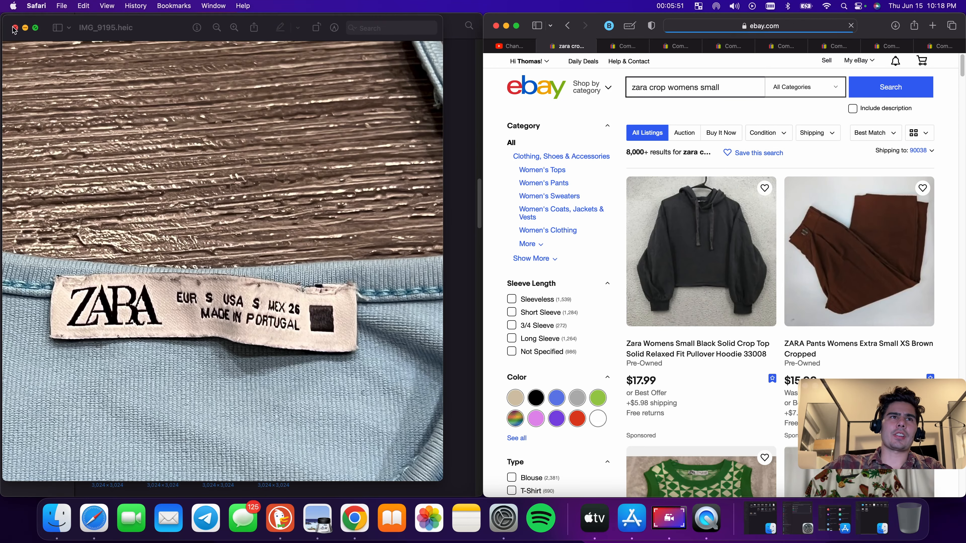
Browse the zara crop womens small results for comparable listings
{"action": "scroll", "coordinate": [961, 283], "scroll_direction": "down", "scroll_amount": 5}
{"action": "scroll", "coordinate": [961, 283], "scroll_direction": "down", "scroll_amount": 10}
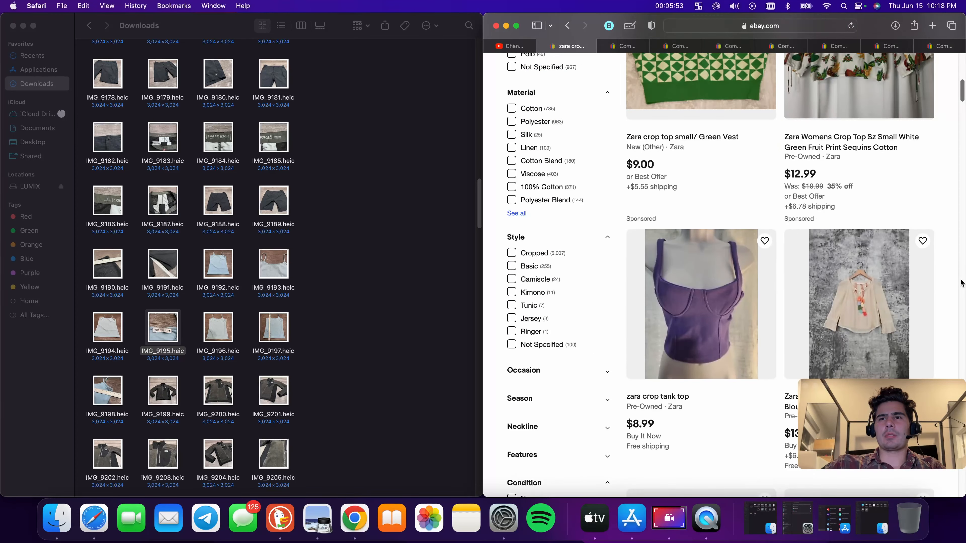
{"action": "scroll", "coordinate": [887, 251], "scroll_direction": "down", "scroll_amount": 10}
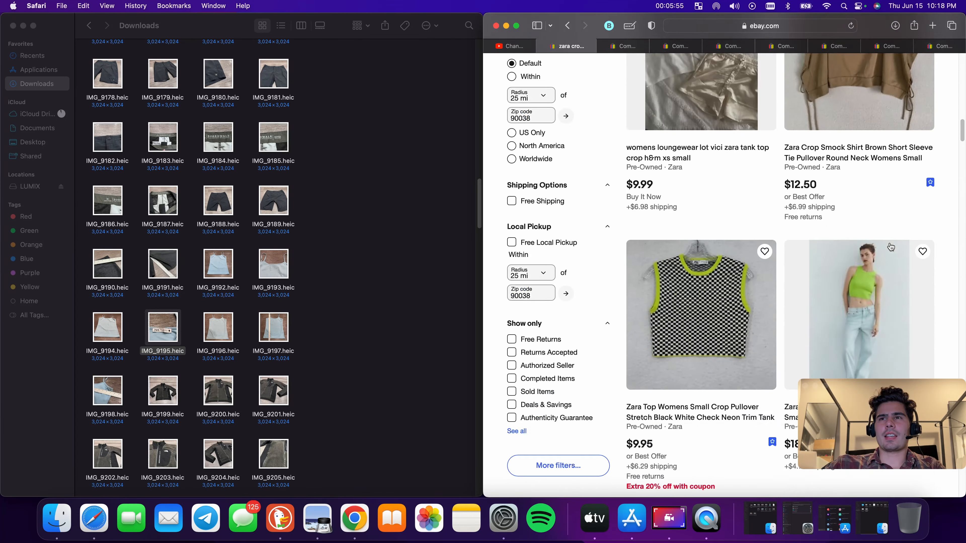
{"action": "scroll", "coordinate": [887, 251], "scroll_direction": "up", "scroll_amount": 3}
{"action": "scroll", "coordinate": [887, 251], "scroll_direction": "down", "scroll_amount": 3}
{"action": "scroll", "coordinate": [812, 242], "scroll_direction": "down", "scroll_amount": 12}
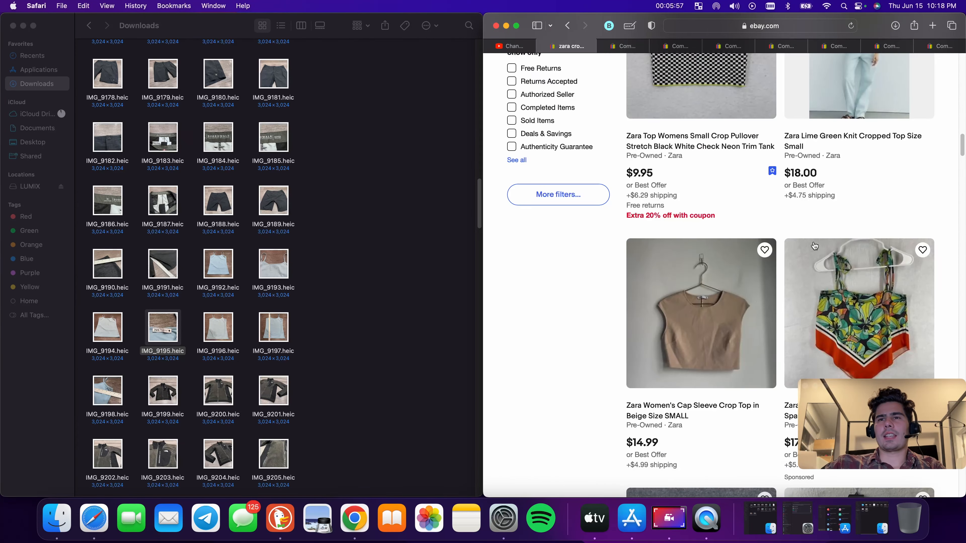
Open the Zara Crop Smock Shirt Brown Short Sleeve listing from the results and start a similar listing with Sell now
{"action": "scroll", "coordinate": [816, 247], "scroll_direction": "down", "scroll_amount": 20}
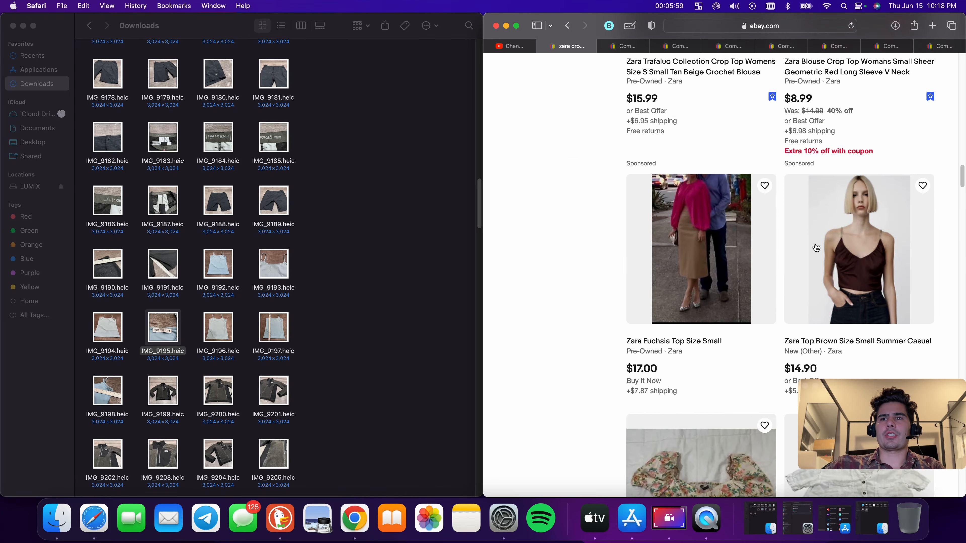
{"action": "scroll", "coordinate": [817, 243], "scroll_direction": "up", "scroll_amount": 4}
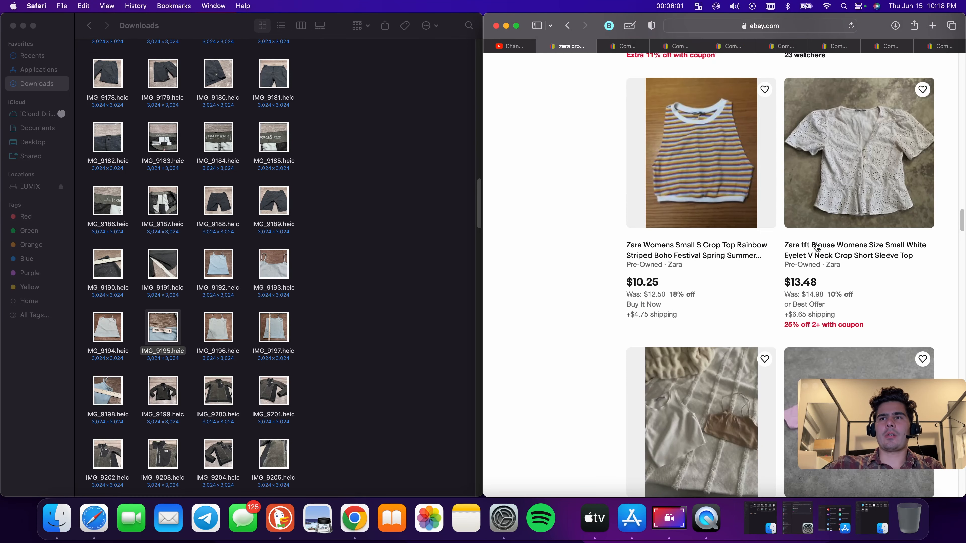
{"action": "scroll", "coordinate": [817, 243], "scroll_direction": "down", "scroll_amount": 15}
{"action": "scroll", "coordinate": [818, 247], "scroll_direction": "up", "scroll_amount": 20}
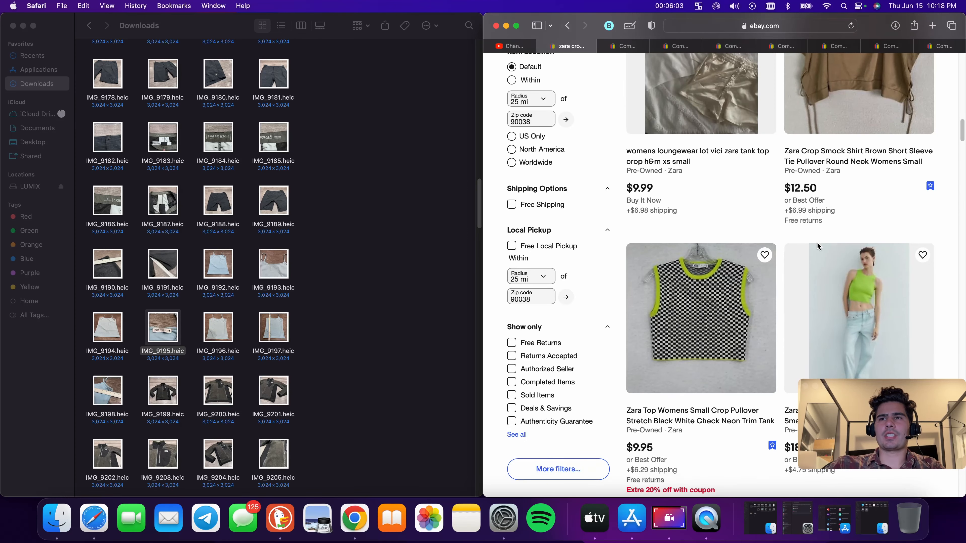
{"action": "scroll", "coordinate": [819, 247], "scroll_direction": "up", "scroll_amount": 10}
{"action": "scroll", "coordinate": [820, 244], "scroll_direction": "down", "scroll_amount": 8}
{"action": "left_click", "coordinate": [856, 217]}
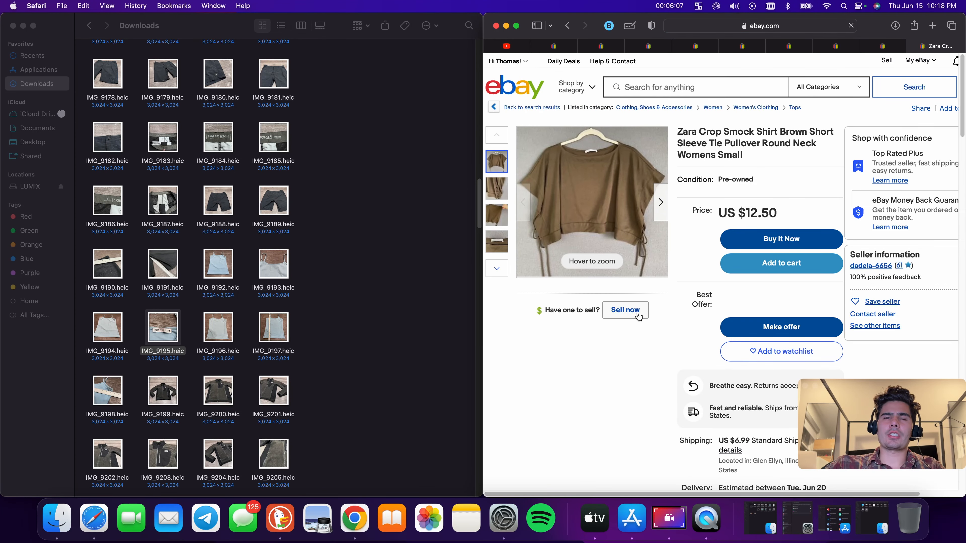
Upload the crop top photos IMG_9194 through IMG_9198 from Downloads into the new listing and review its prefilled item specifics
{"action": "left_click_drag", "start_coordinate": [197, 266], "coordinate": [708, 267]}
{"action": "left_click_drag", "start_coordinate": [81, 328], "coordinate": [780, 283]}
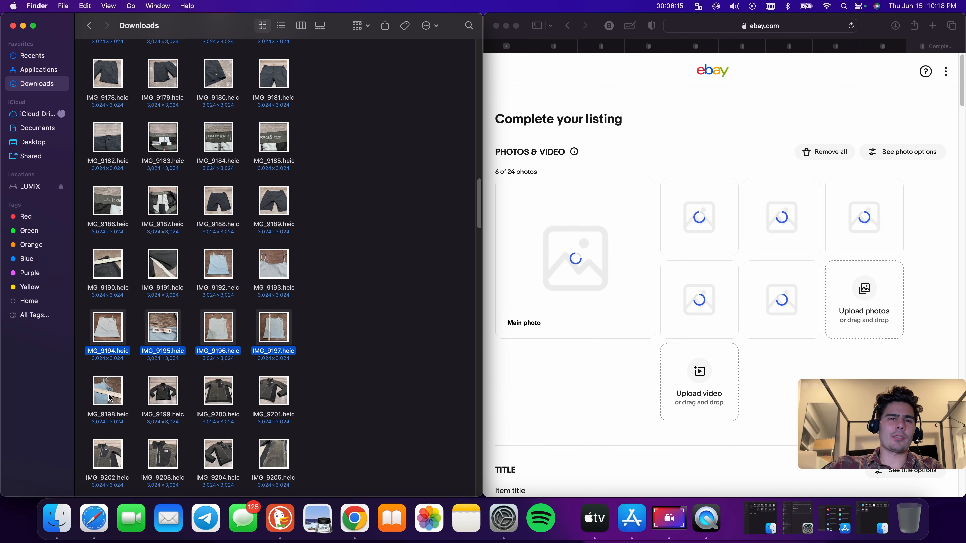
{"action": "left_click_drag", "start_coordinate": [109, 398], "coordinate": [710, 270]}
{"action": "scroll", "coordinate": [640, 314], "scroll_direction": "down", "scroll_amount": 15}
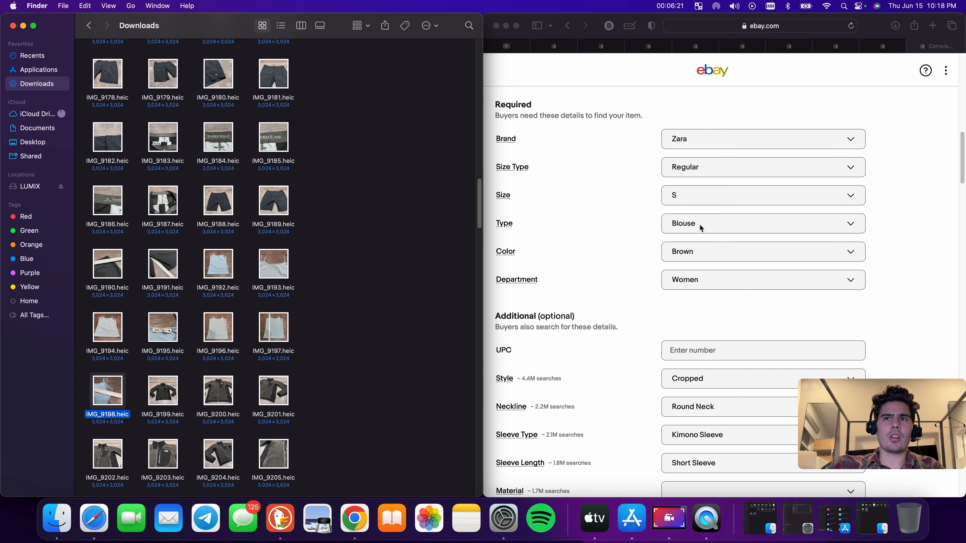
{"action": "scroll", "coordinate": [319, 271], "scroll_direction": "down", "scroll_amount": 4}
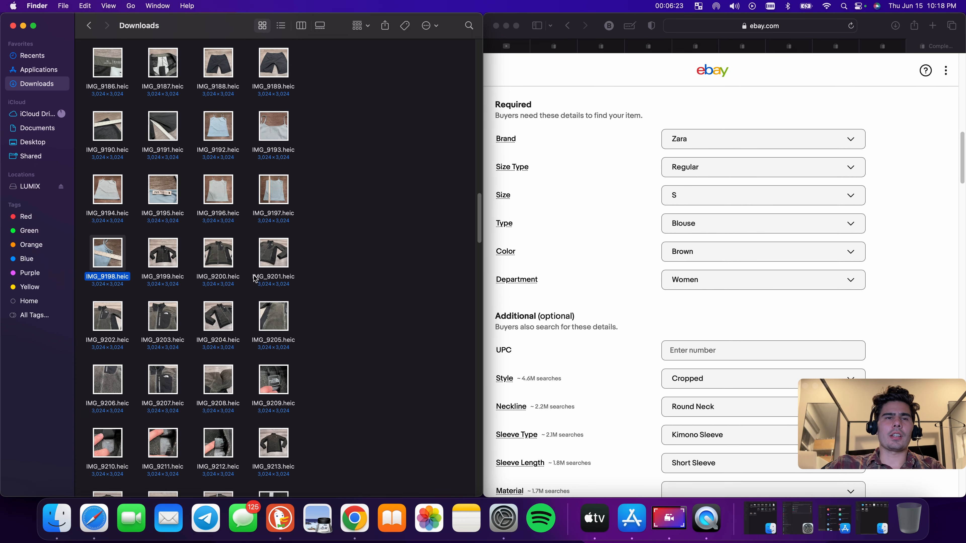
Search eBay for the north face jacket sherpa mens medium, checking the IMG_9209 tag photo for the brand
{"action": "left_click", "coordinate": [577, 43]}
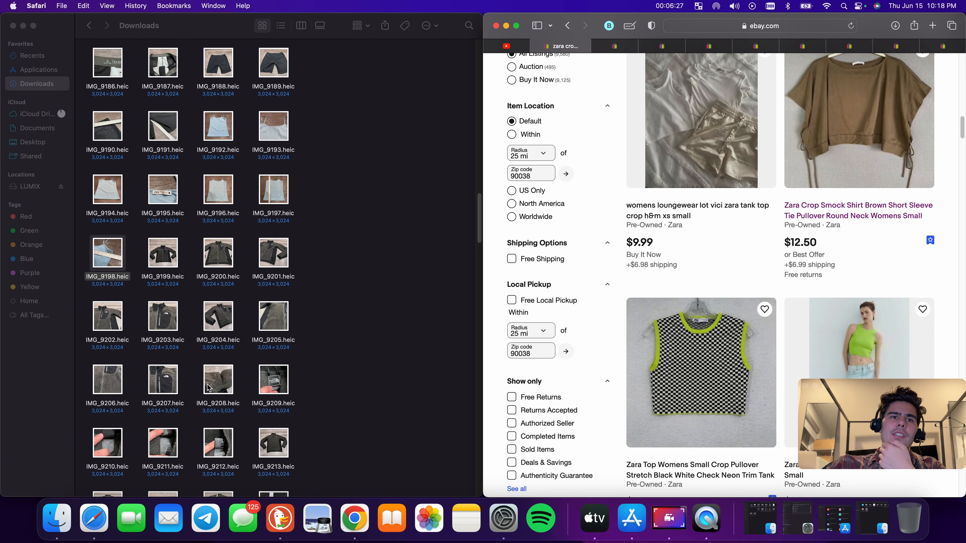
{"action": "double_click", "coordinate": [276, 382]}
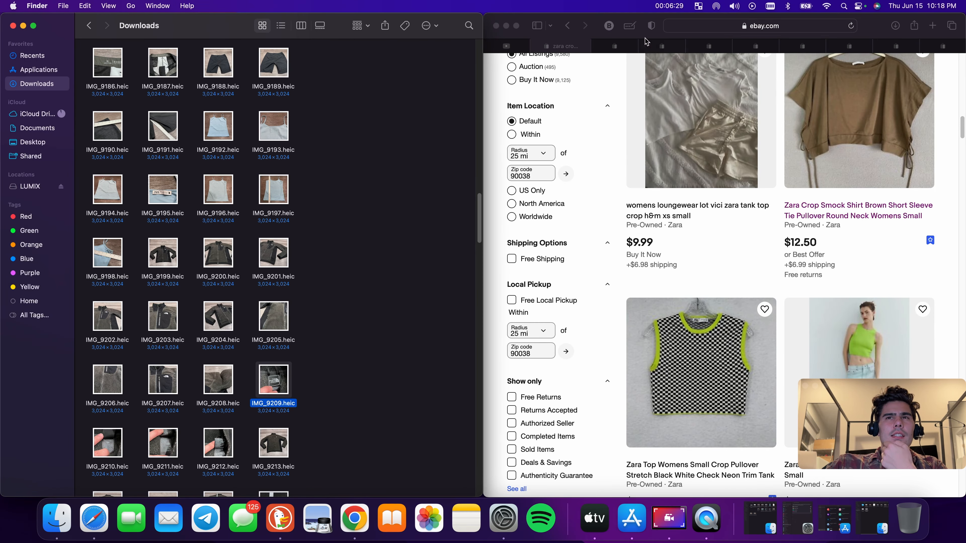
{"action": "scroll", "coordinate": [673, 203], "scroll_direction": "up", "scroll_amount": 15}
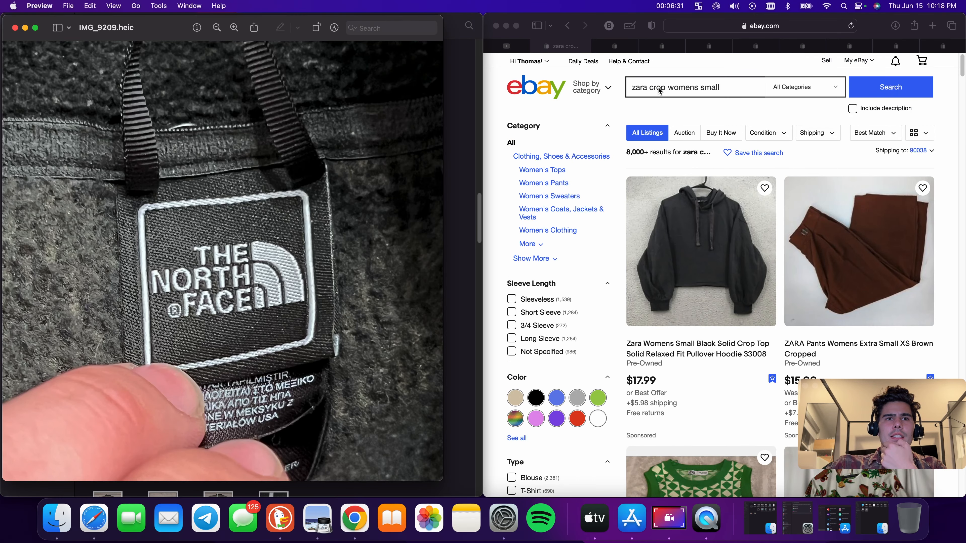
{"action": "double_click", "coordinate": [695, 88]}
{"action": "left_click", "coordinate": [695, 88]}
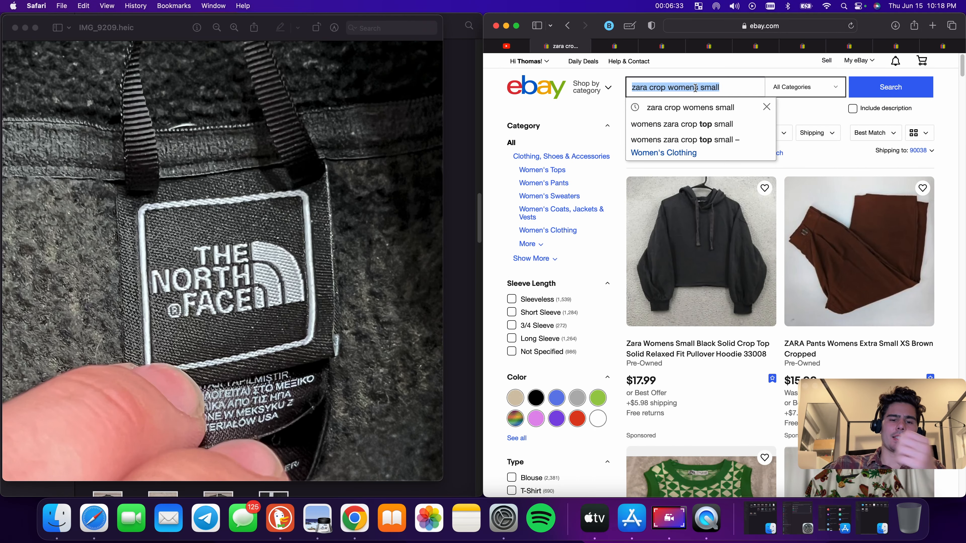
{"action": "type", "text": "the nort"}
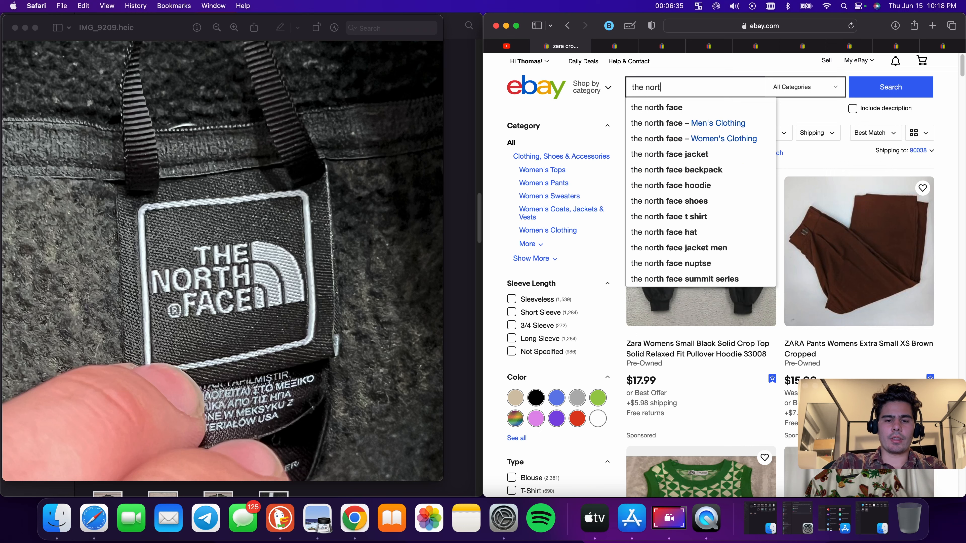
{"action": "type", "text": "h face "}
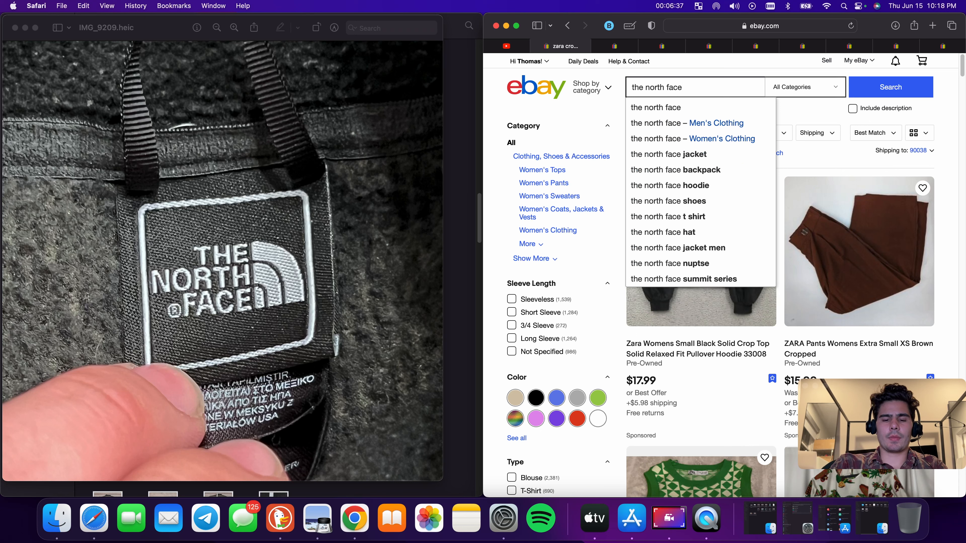
{"action": "type", "text": "jacket "}
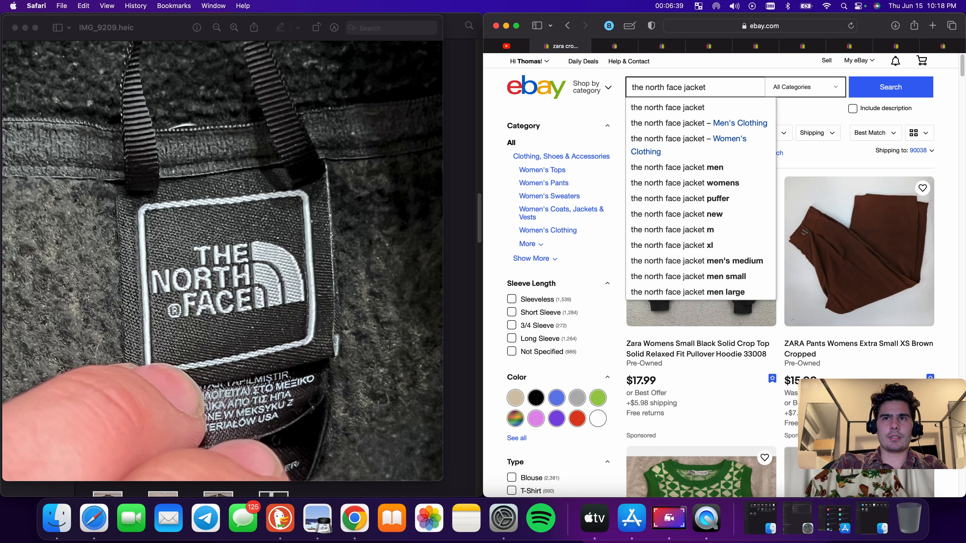
{"action": "type", "text": "sherpa"}
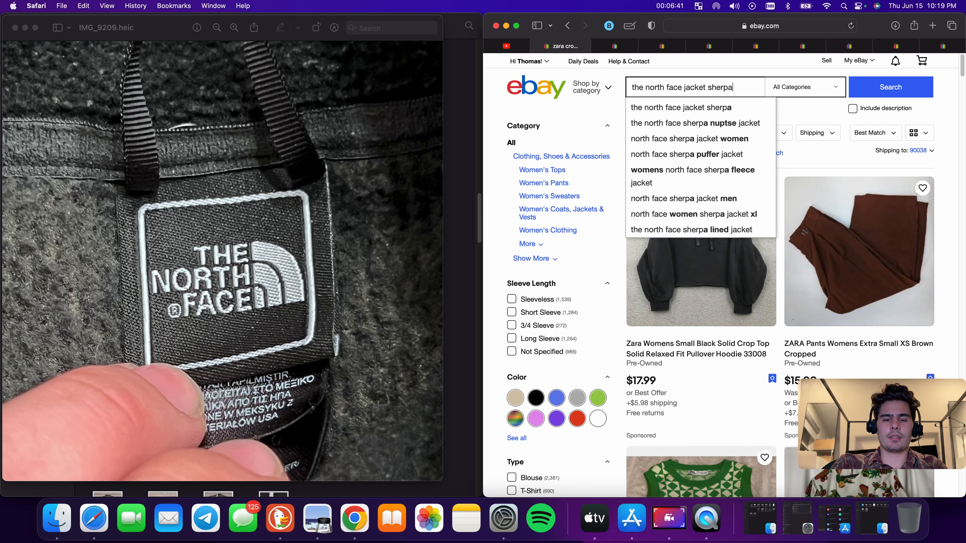
{"action": "type", "text": " mens medium"}
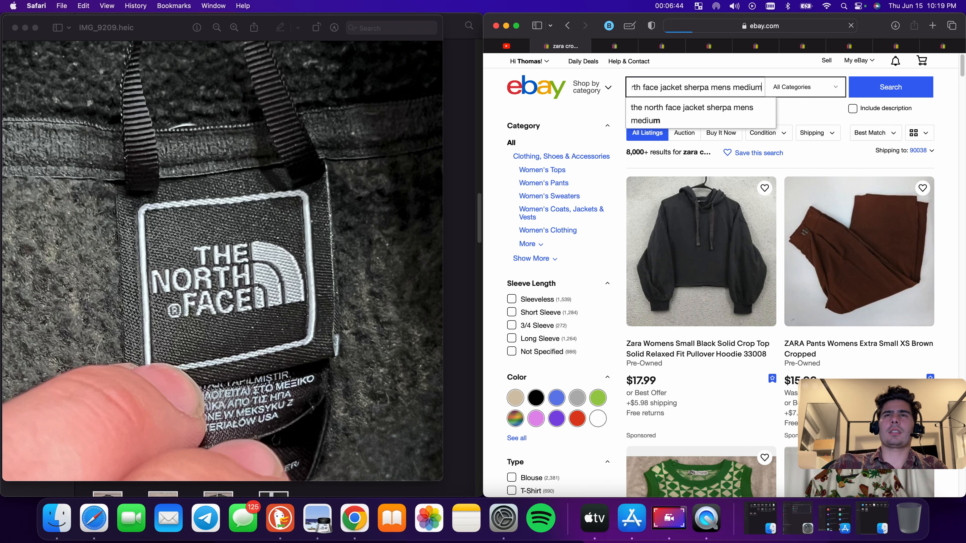
{"action": "key", "text": "Return"}
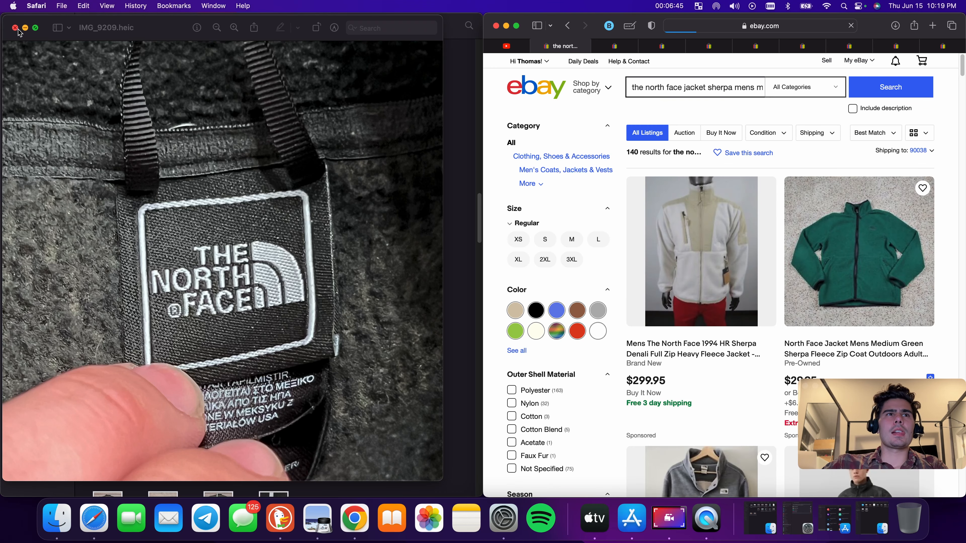
Open the North Face Jacket Mens Medium Green Sherpa Fleece listing and start a similar listing with Sell now
{"action": "left_click", "coordinate": [15, 27]}
{"action": "scroll", "coordinate": [913, 302], "scroll_direction": "down", "scroll_amount": 5}
{"action": "left_click", "coordinate": [850, 235]}
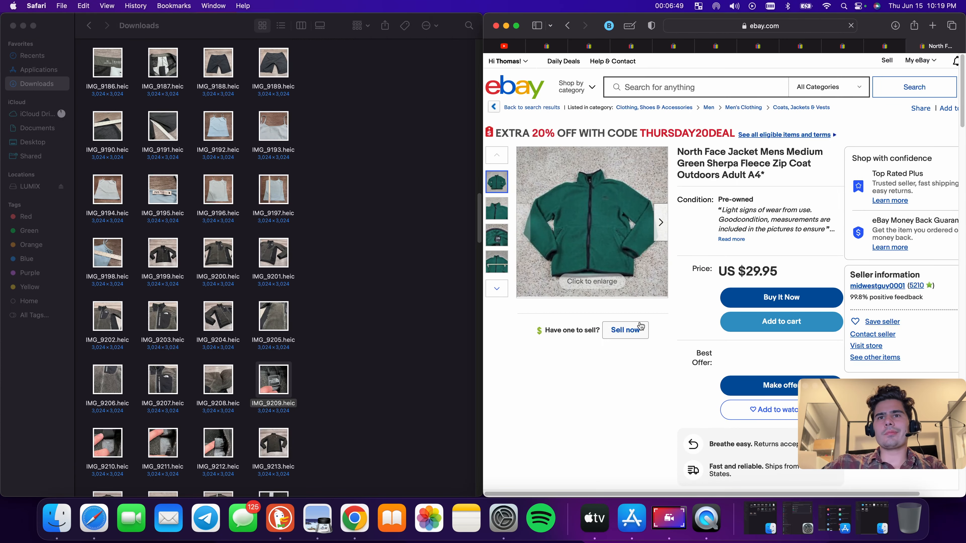
{"action": "left_click", "coordinate": [625, 329]}
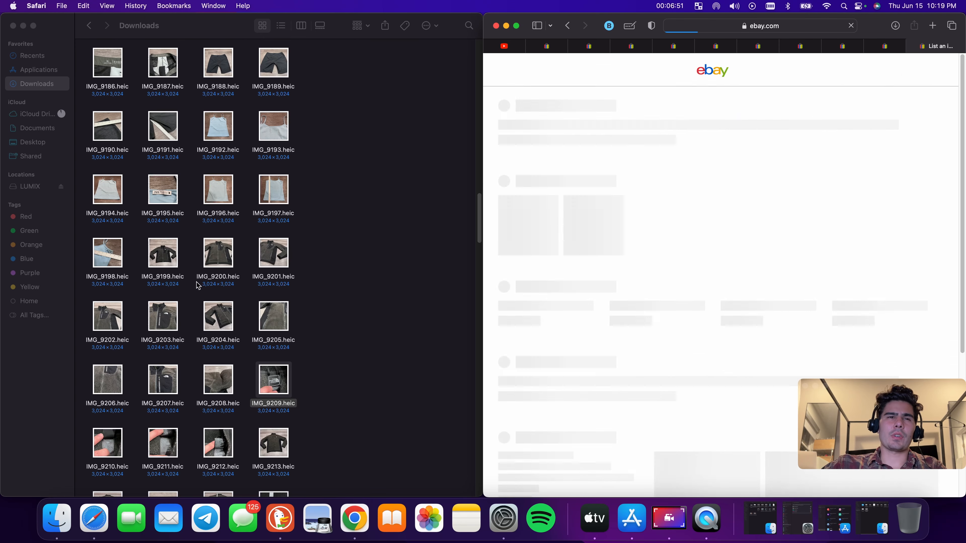
Upload the jacket photos IMG_9199 through IMG_9219 from Downloads into the new listing's photo area
{"action": "left_click_drag", "start_coordinate": [139, 264], "coordinate": [289, 266]}
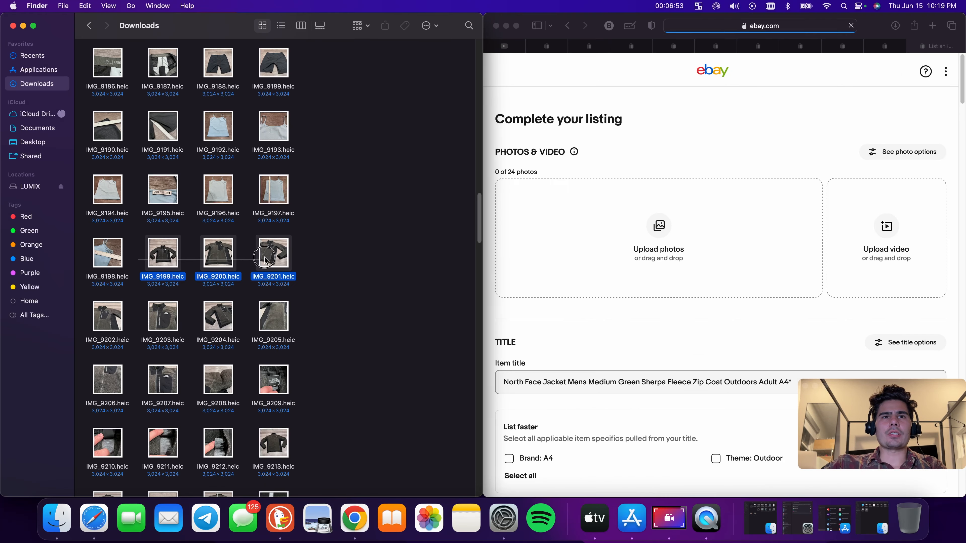
{"action": "left_click_drag", "start_coordinate": [218, 253], "coordinate": [679, 259]}
{"action": "scroll", "coordinate": [119, 315], "scroll_direction": "down", "scroll_amount": 1}
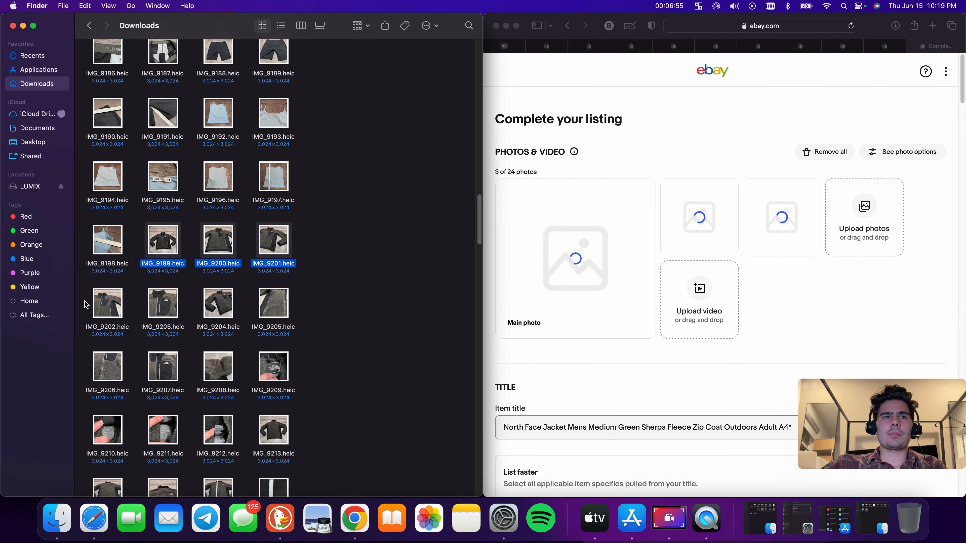
{"action": "left_click_drag", "start_coordinate": [84, 301], "coordinate": [602, 313]}
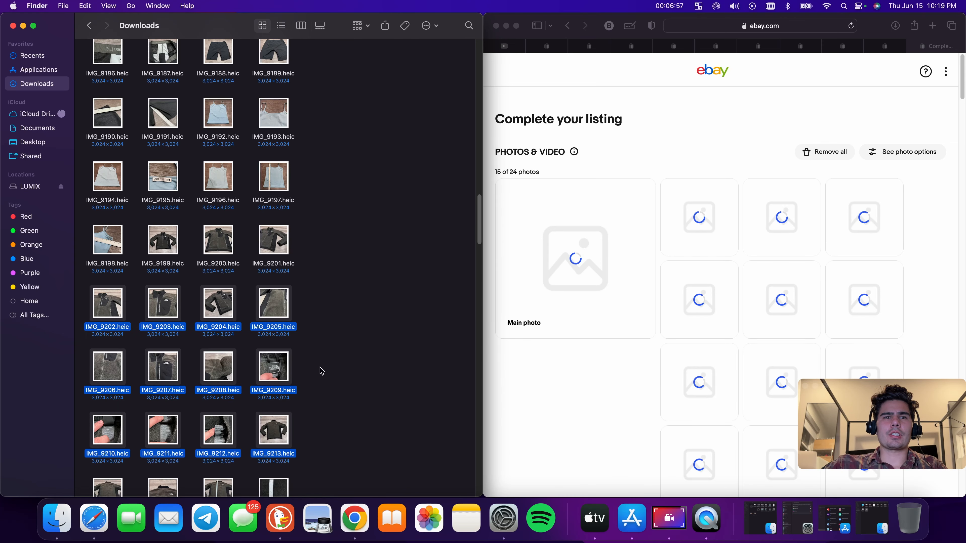
{"action": "scroll", "coordinate": [266, 342], "scroll_direction": "down", "scroll_amount": 2}
{"action": "scroll", "coordinate": [124, 412], "scroll_direction": "down", "scroll_amount": 1}
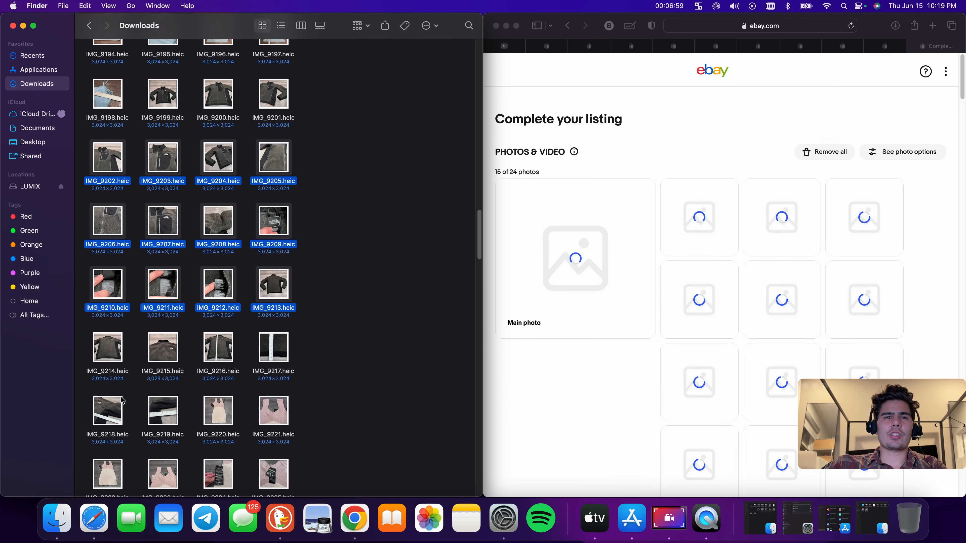
{"action": "left_click_drag", "start_coordinate": [87, 357], "coordinate": [525, 340]}
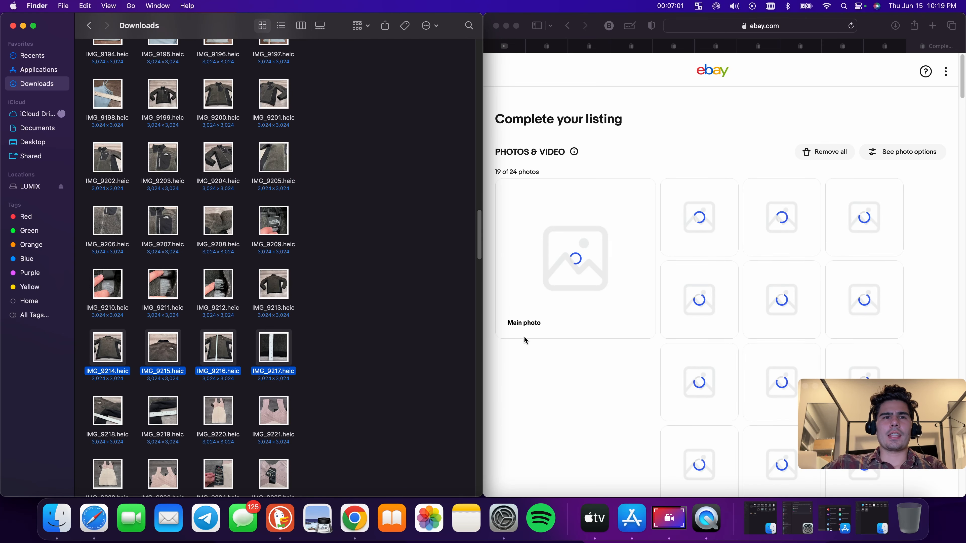
{"action": "left_click_drag", "start_coordinate": [85, 414], "coordinate": [684, 308]}
{"action": "scroll", "coordinate": [340, 368], "scroll_direction": "down", "scroll_amount": 1}
{"action": "scroll", "coordinate": [339, 368], "scroll_direction": "down", "scroll_amount": 1}
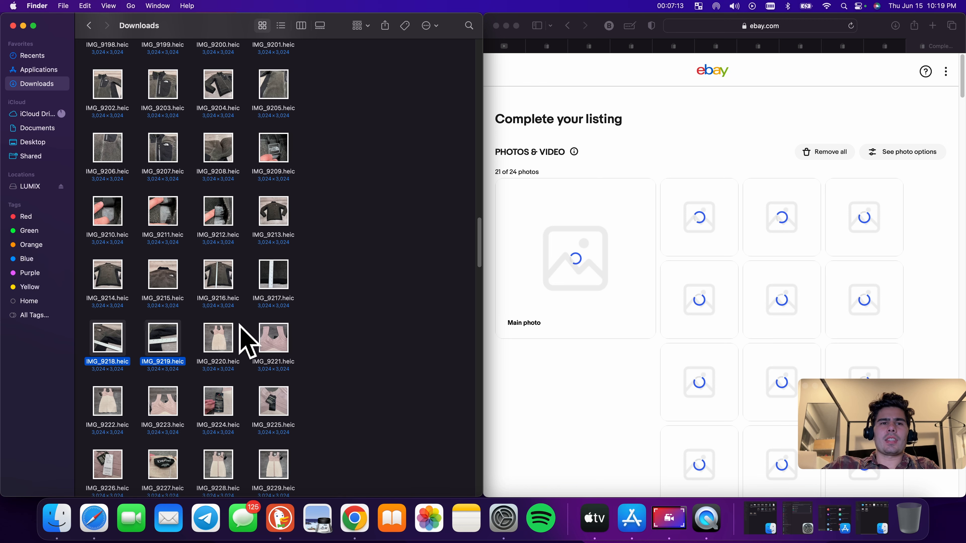
Search eBay for bebe dress xs bandage, checking the IMG_9227 tag photo for the brand and size
{"action": "double_click", "coordinate": [163, 464]}
{"action": "left_click", "coordinate": [555, 47]}
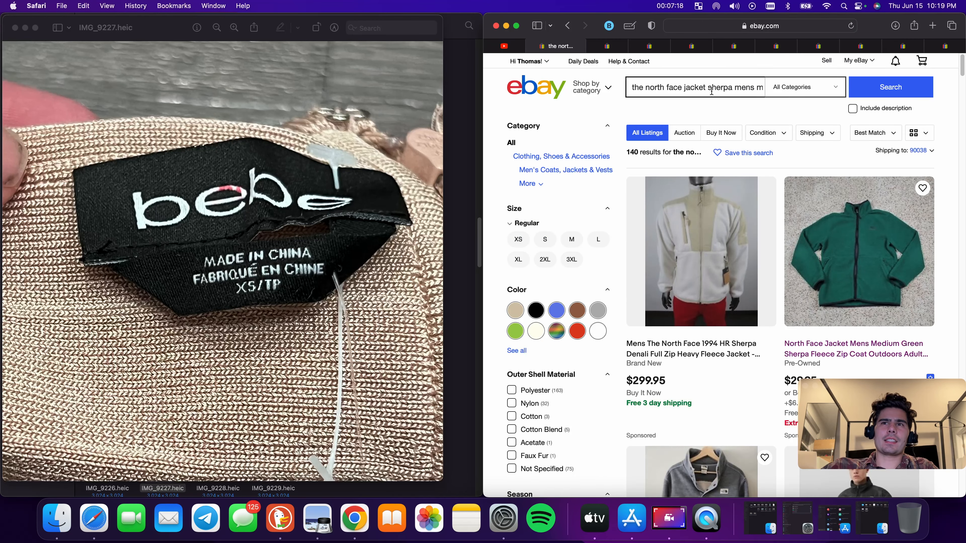
{"action": "triple_click", "coordinate": [711, 91]}
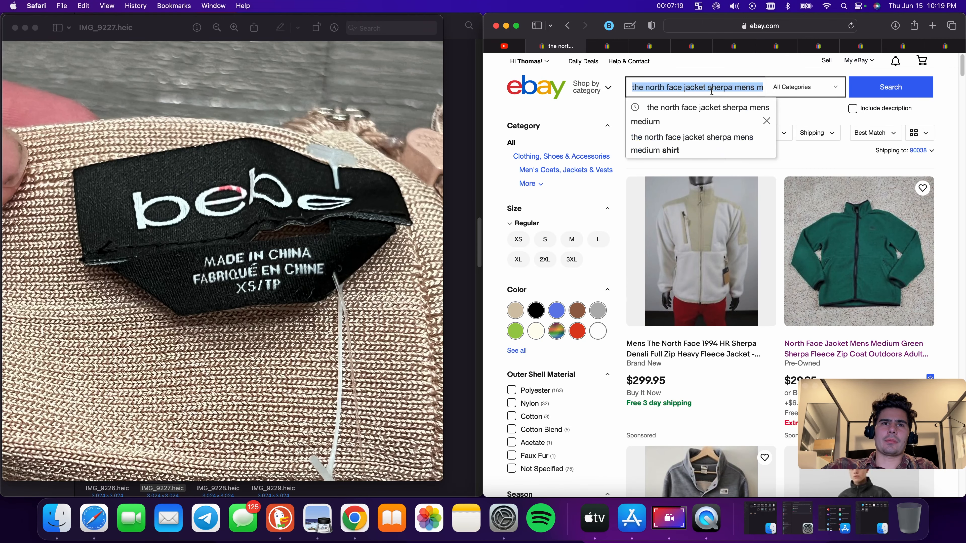
{"action": "type", "text": "be"}
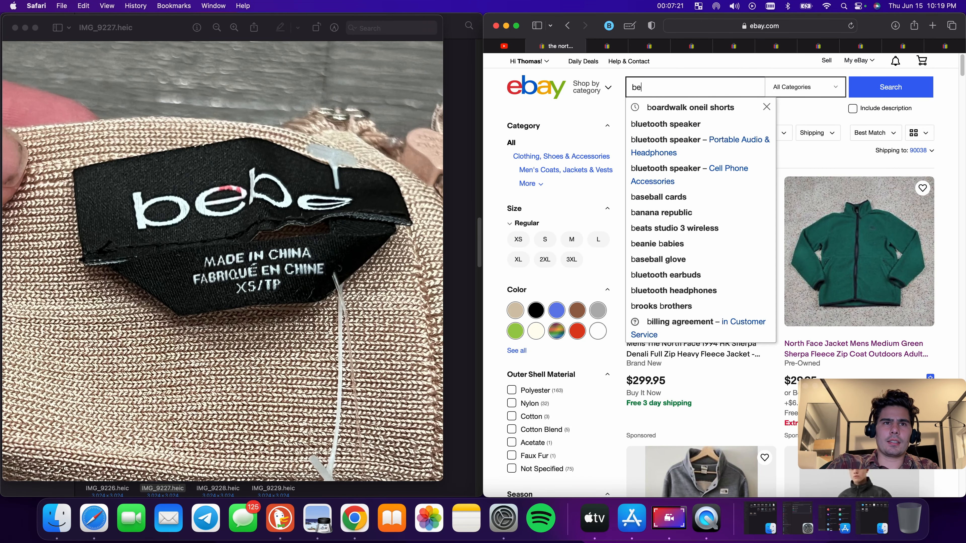
{"action": "type", "text": "be dress"}
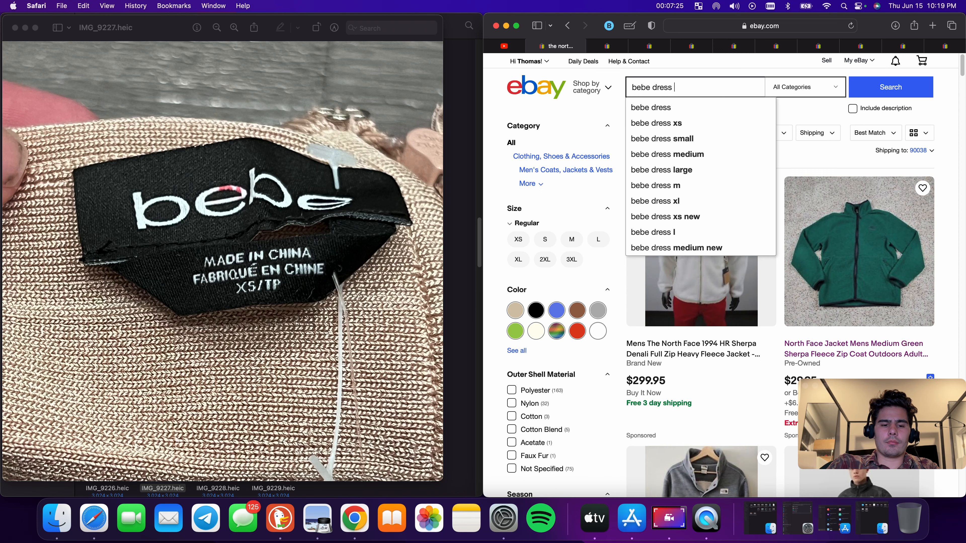
{"action": "type", "text": " xs bandag"}
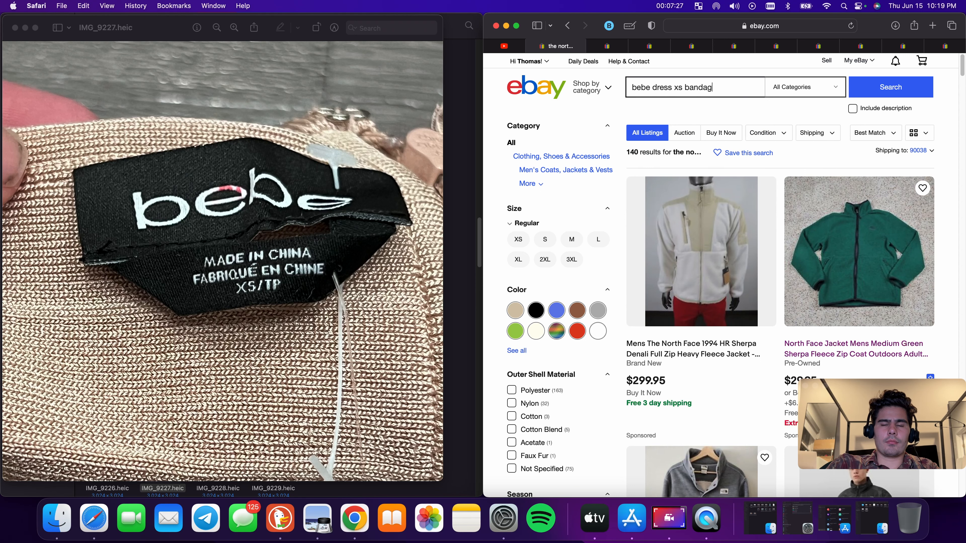
{"action": "type", "text": "e"}
{"action": "key", "text": "Return"}
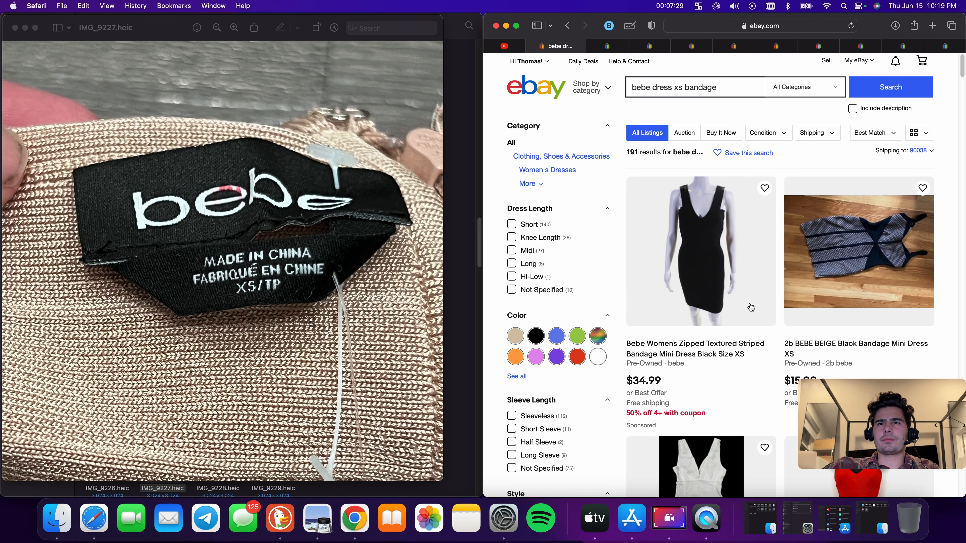
Open the Bebe Womens Zipped Textured Striped Bandage Mini Dress Black Size XS listing and start a similar listing with Sell now
{"action": "left_click", "coordinate": [680, 358]}
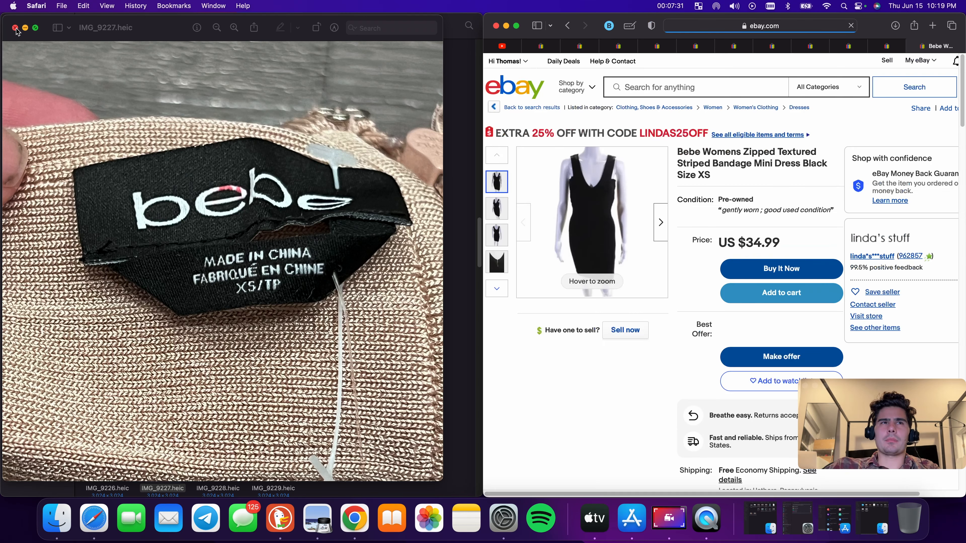
{"action": "left_click", "coordinate": [15, 27]}
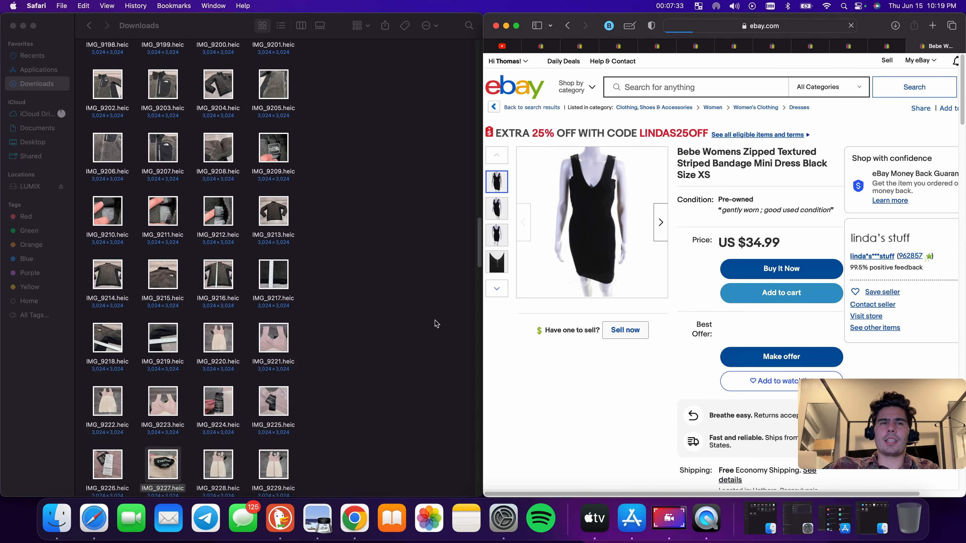
{"action": "scroll", "coordinate": [307, 255], "scroll_direction": "down", "scroll_amount": 1}
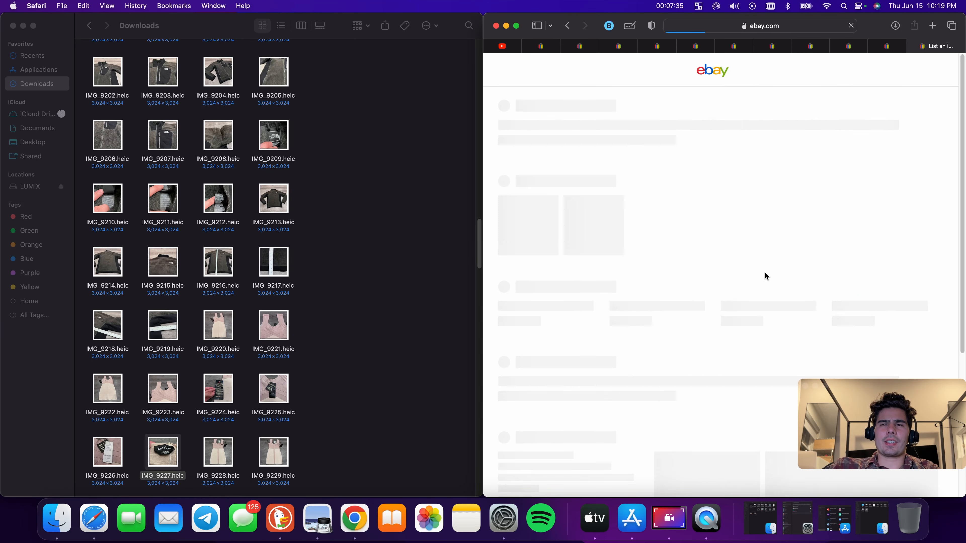
Upload the dress photos IMG_9220 through IMG_9232 from Downloads into the new listing's photo area
{"action": "scroll", "coordinate": [254, 309], "scroll_direction": "down", "scroll_amount": 3}
{"action": "left_click_drag", "start_coordinate": [196, 258], "coordinate": [707, 251]}
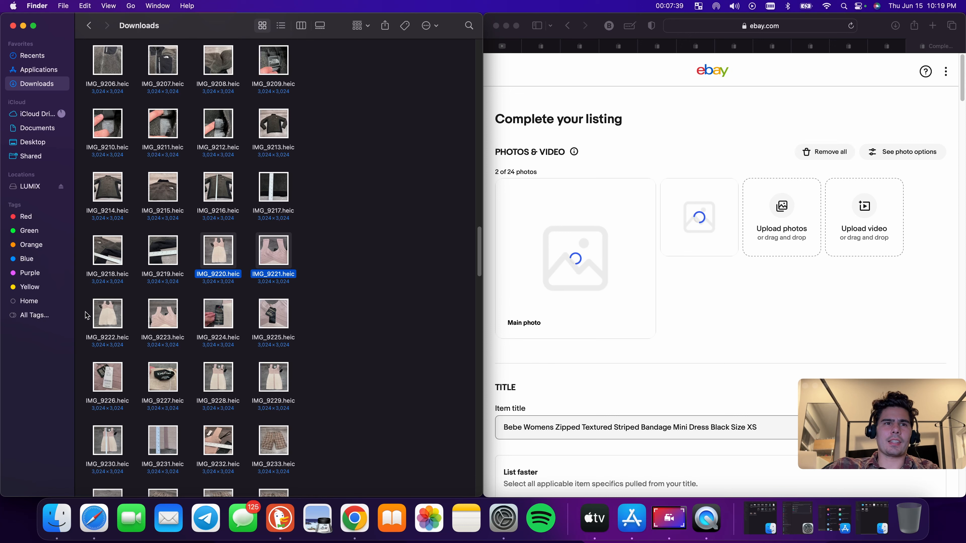
{"action": "left_click_drag", "start_coordinate": [86, 315], "coordinate": [628, 213]}
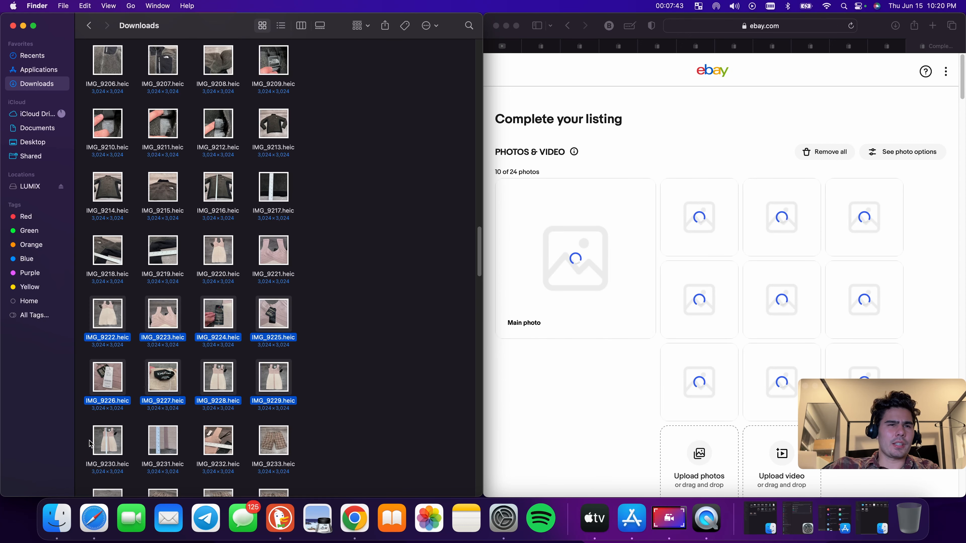
{"action": "left_click_drag", "start_coordinate": [90, 443], "coordinate": [640, 314]}
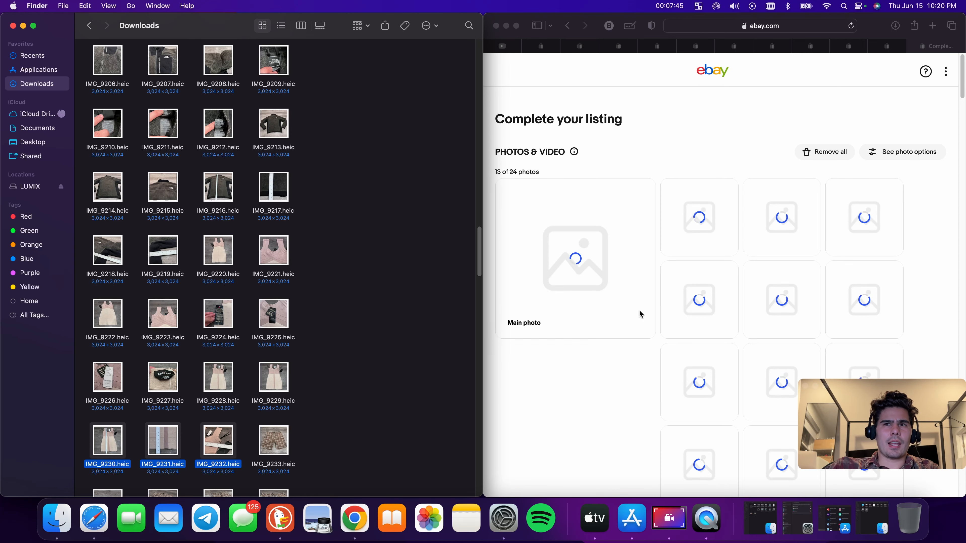
Search eBay for aeropostale plaid chino shorts, checking the IMG_9240 tag photo for the brand and size
{"action": "scroll", "coordinate": [335, 328], "scroll_direction": "down", "scroll_amount": 3}
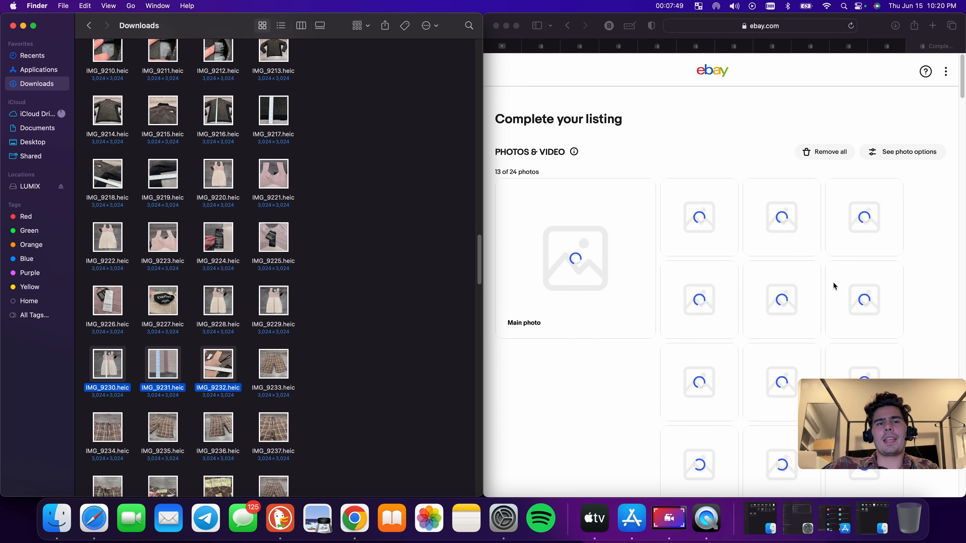
{"action": "scroll", "coordinate": [316, 386], "scroll_direction": "down", "scroll_amount": 2}
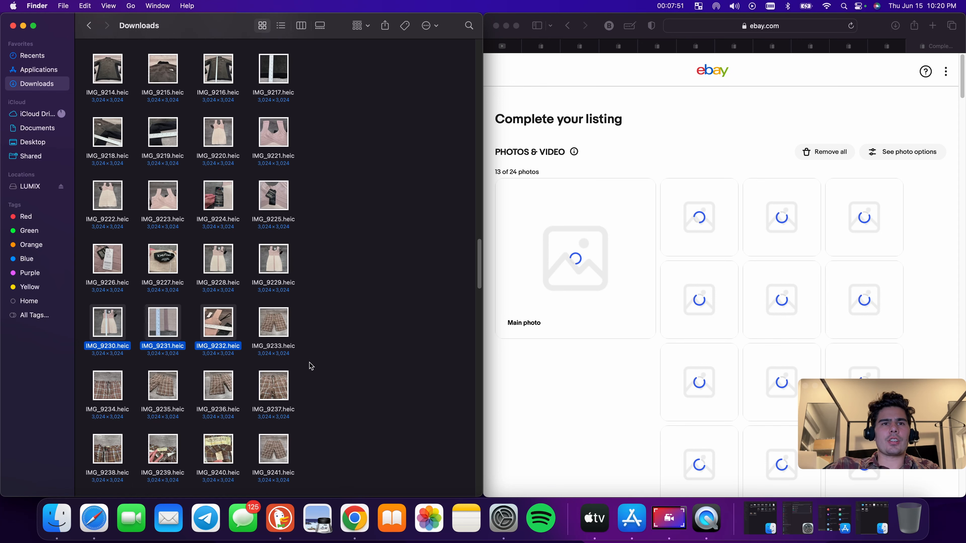
{"action": "scroll", "coordinate": [312, 366], "scroll_direction": "down", "scroll_amount": 2}
{"action": "double_click", "coordinate": [219, 424]}
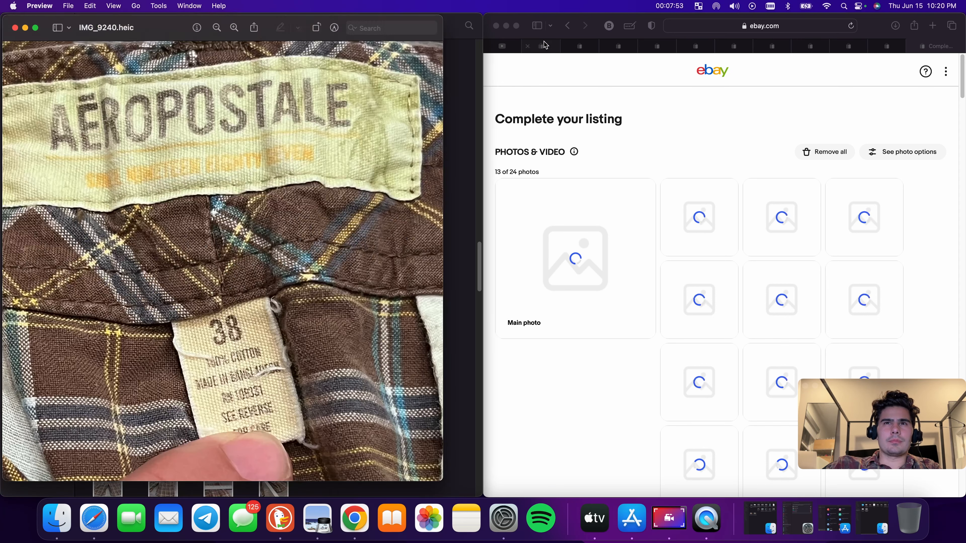
{"action": "left_click", "coordinate": [552, 46]}
{"action": "triple_click", "coordinate": [703, 86]}
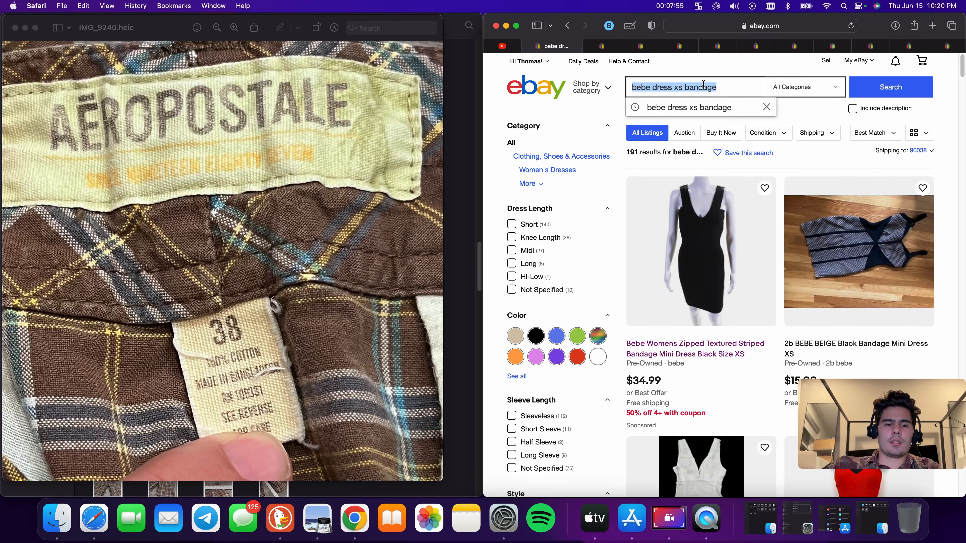
{"action": "type", "text": "aeropost"}
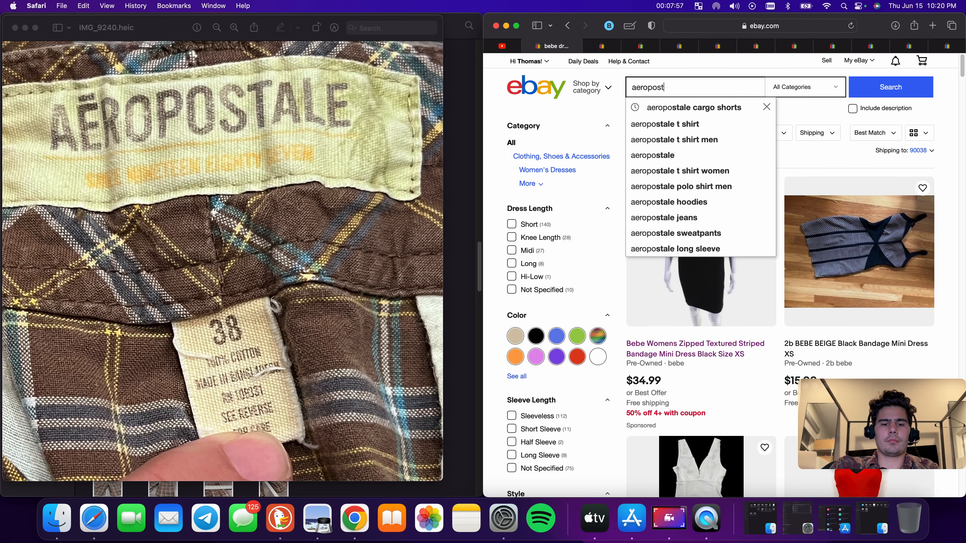
{"action": "type", "text": "ale "}
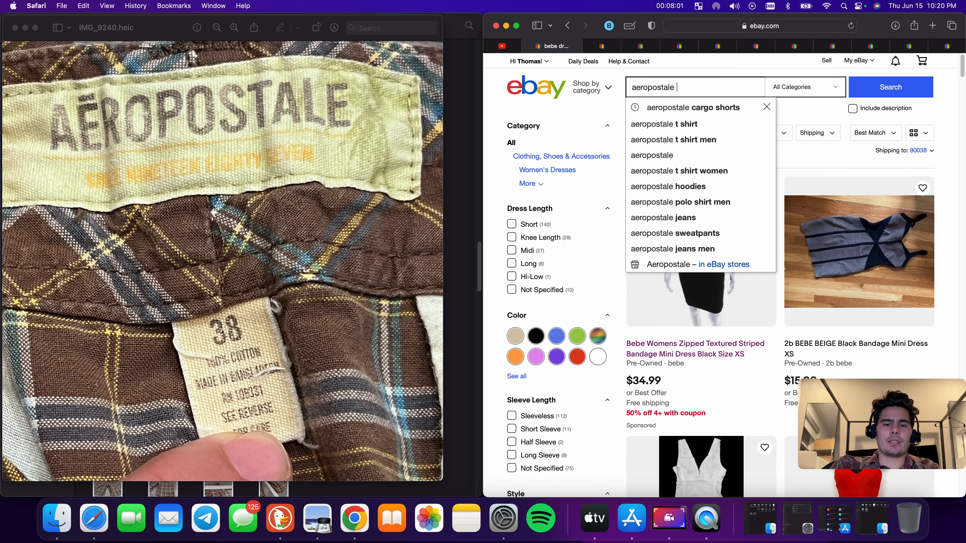
{"action": "type", "text": "plai"}
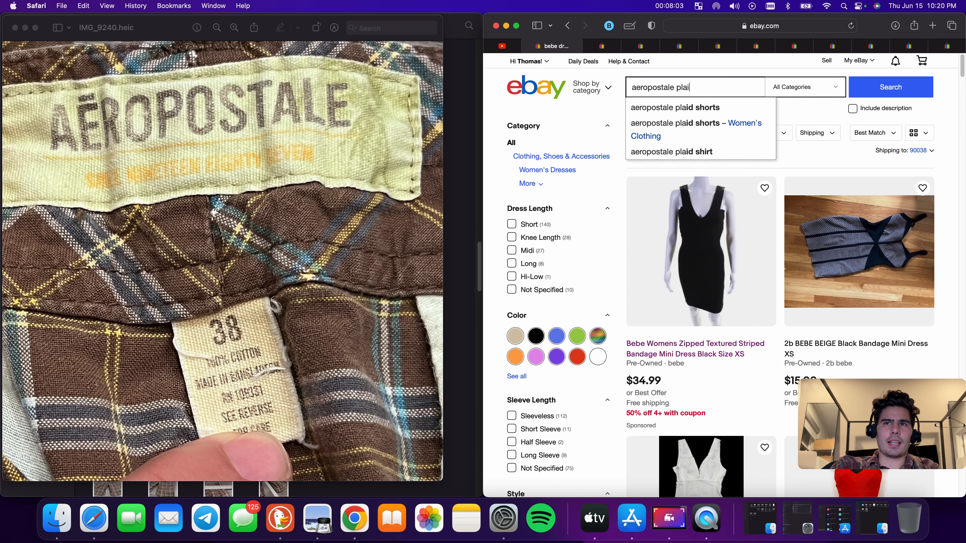
{"action": "type", "text": "d chino shorts"}
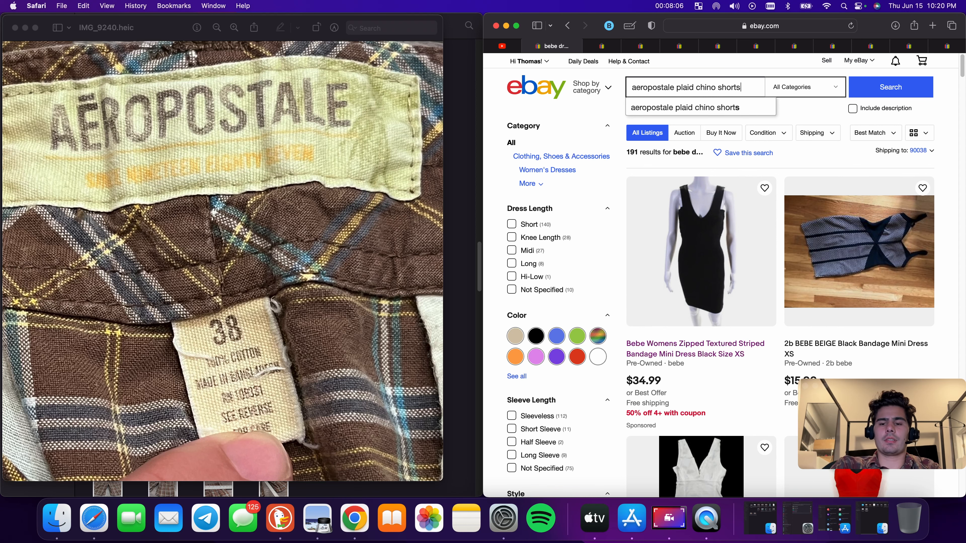
{"action": "key", "text": "Return"}
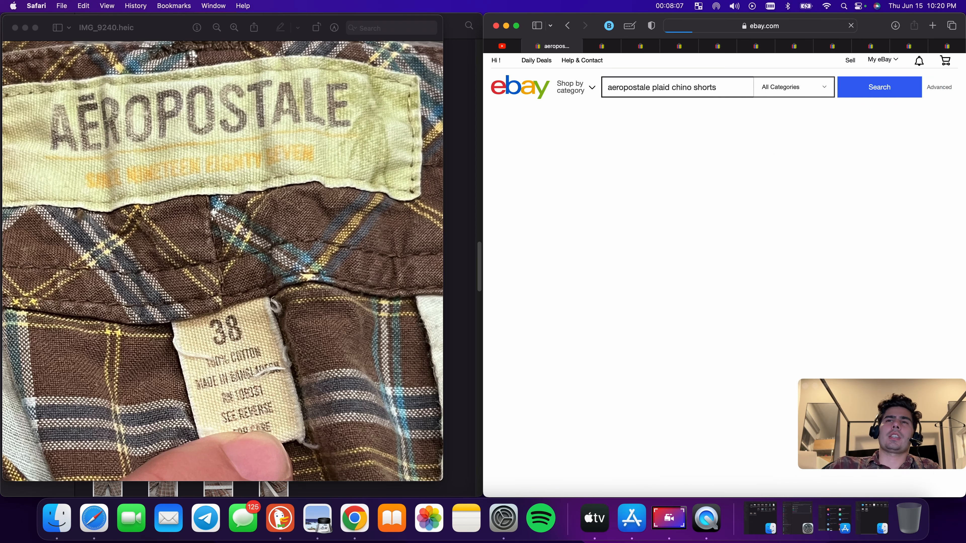
Open the Aeropostale Shorts Mens 36 Gray Green Chino Plaid listing and start a similar listing with Sell now
{"action": "scroll", "coordinate": [678, 355], "scroll_direction": "down", "scroll_amount": 10}
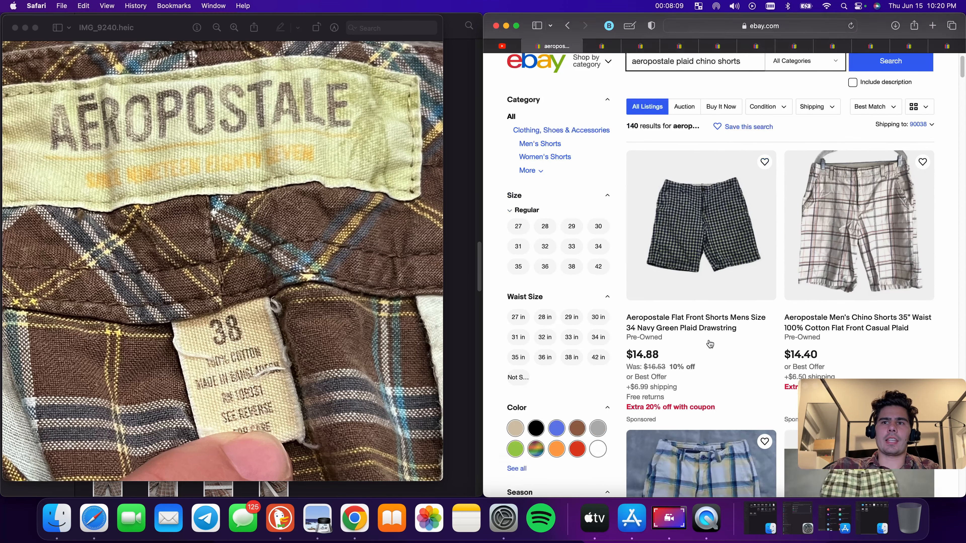
{"action": "left_click", "coordinate": [863, 247]}
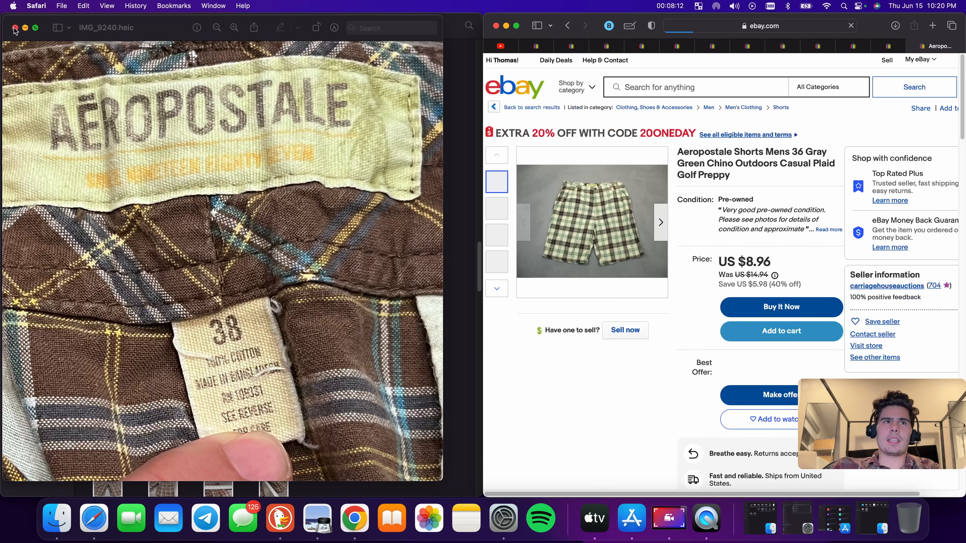
{"action": "left_click", "coordinate": [14, 28]}
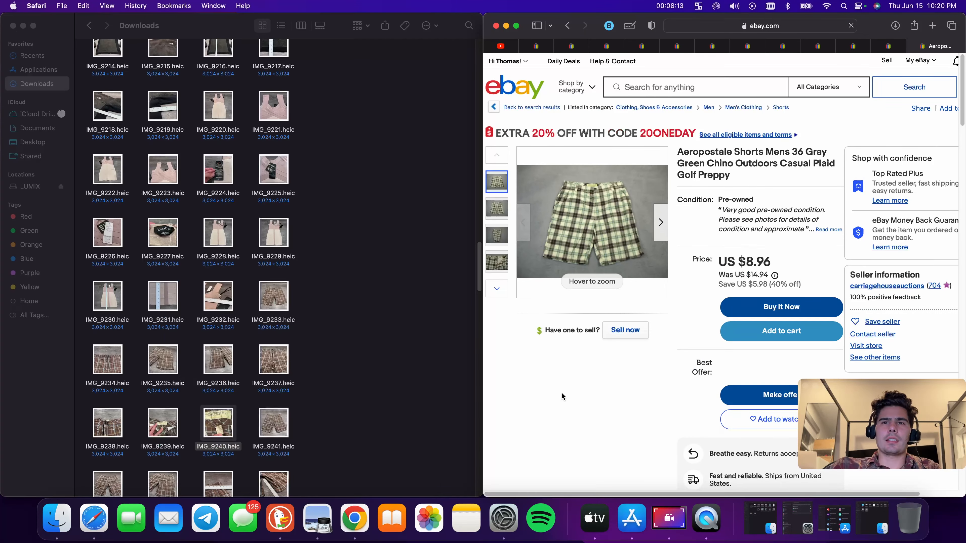
{"action": "scroll", "coordinate": [221, 303], "scroll_direction": "down", "scroll_amount": 3}
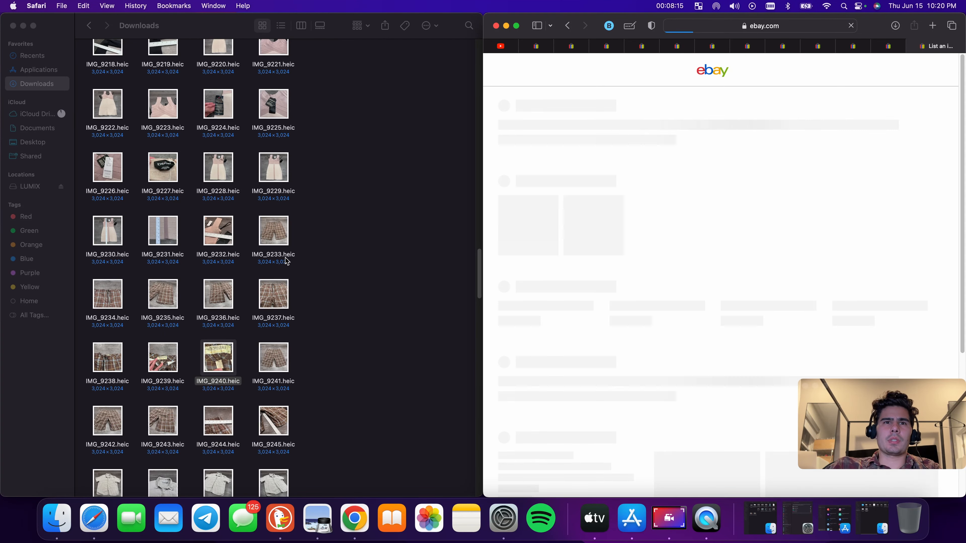
Upload the shorts photos IMG_9233 through IMG_9245 from Downloads into the new listing's photo area
{"action": "left_click_drag", "start_coordinate": [274, 230], "coordinate": [612, 251]}
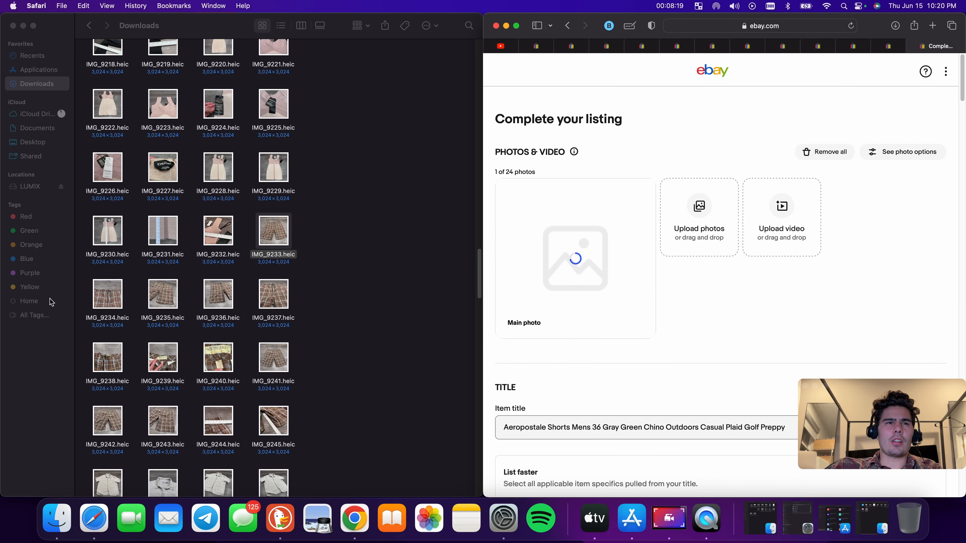
{"action": "left_click_drag", "start_coordinate": [90, 296], "coordinate": [341, 432]}
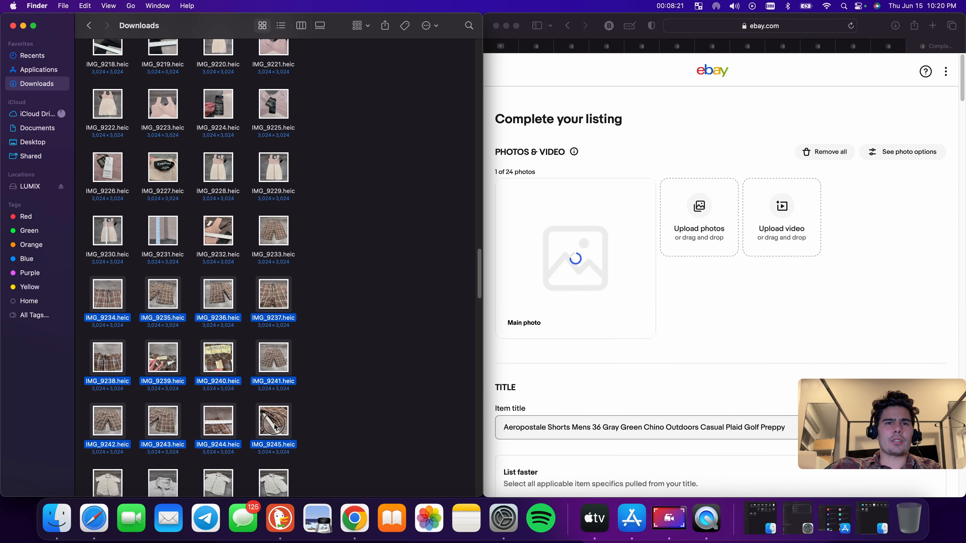
{"action": "left_click_drag", "start_coordinate": [274, 424], "coordinate": [692, 308]}
{"action": "scroll", "coordinate": [304, 342], "scroll_direction": "down", "scroll_amount": 3}
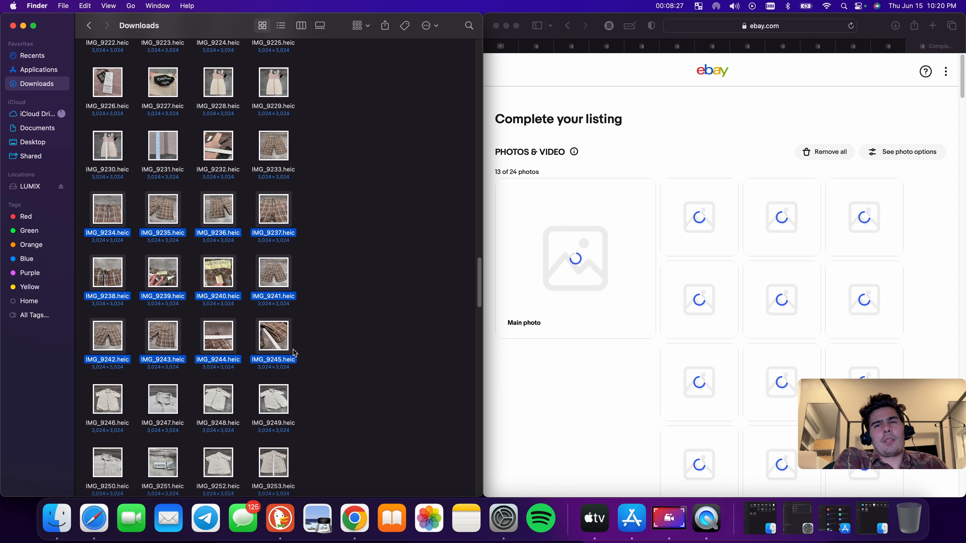
{"action": "scroll", "coordinate": [293, 353], "scroll_direction": "down", "scroll_amount": 5}
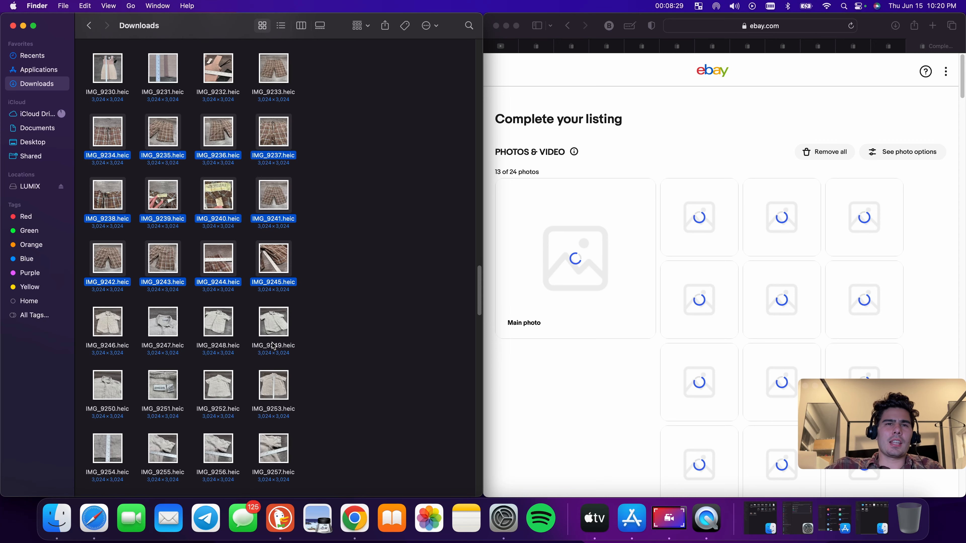
Search eBay for chicos button shirt size 1, checking the IMG_9251 tag photo for the brand and size
{"action": "left_click", "coordinate": [546, 47]}
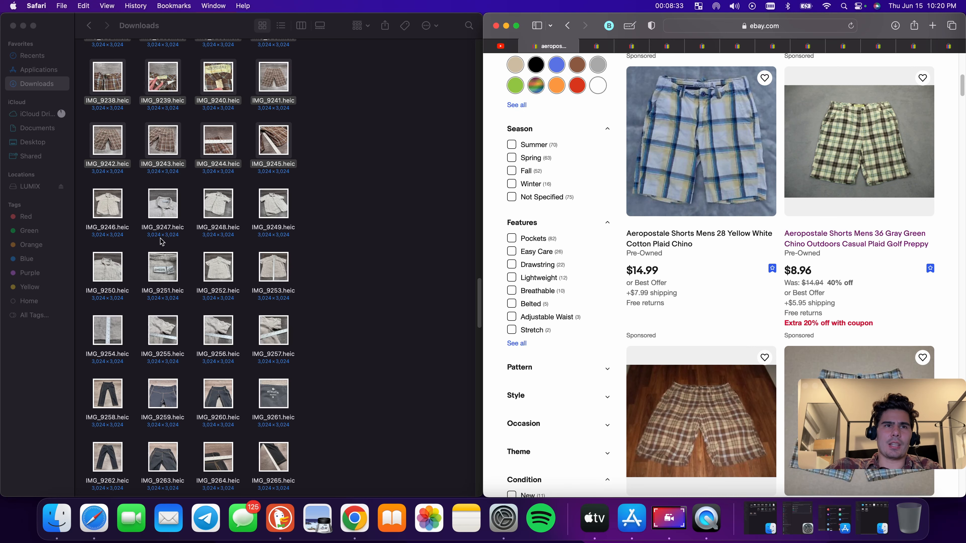
{"action": "double_click", "coordinate": [172, 274]}
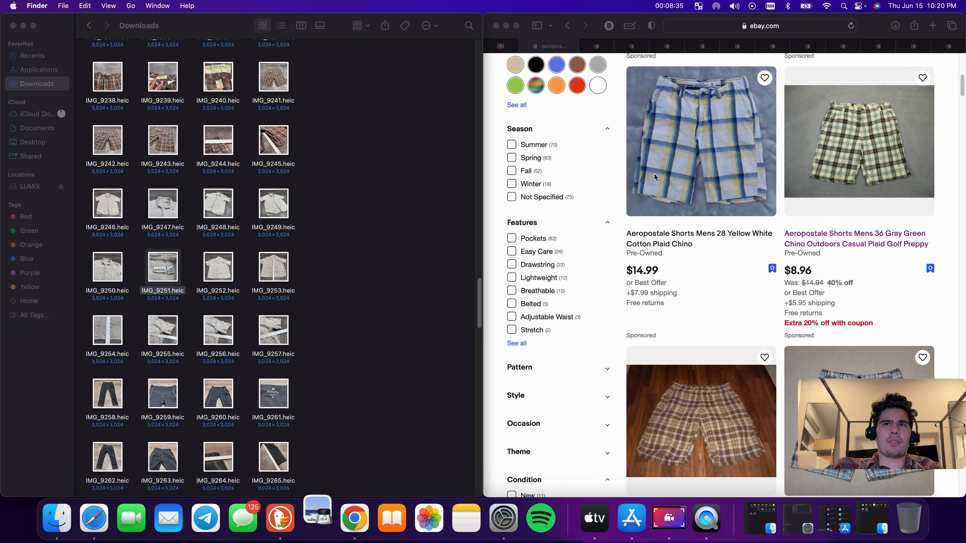
{"action": "scroll", "coordinate": [654, 174], "scroll_direction": "up", "scroll_amount": 10}
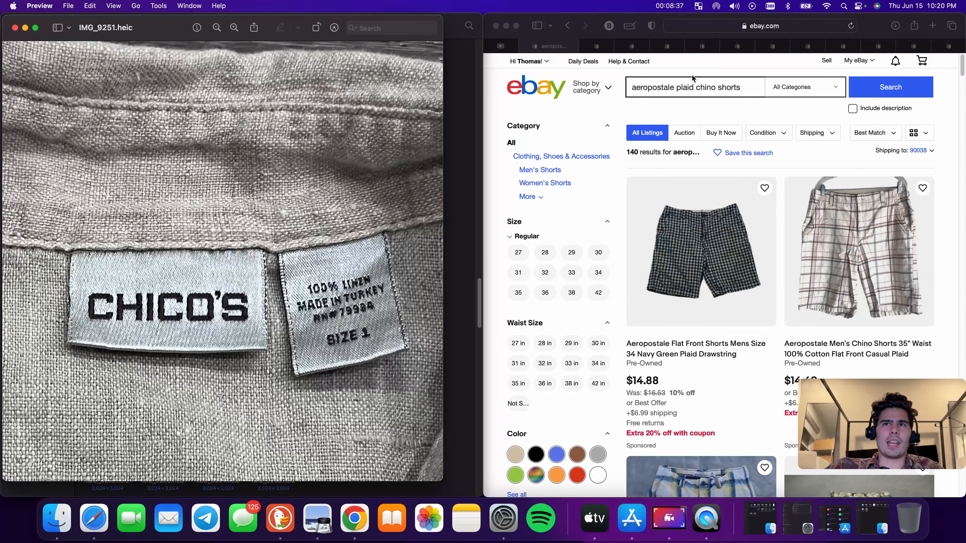
{"action": "left_click", "coordinate": [693, 87]}
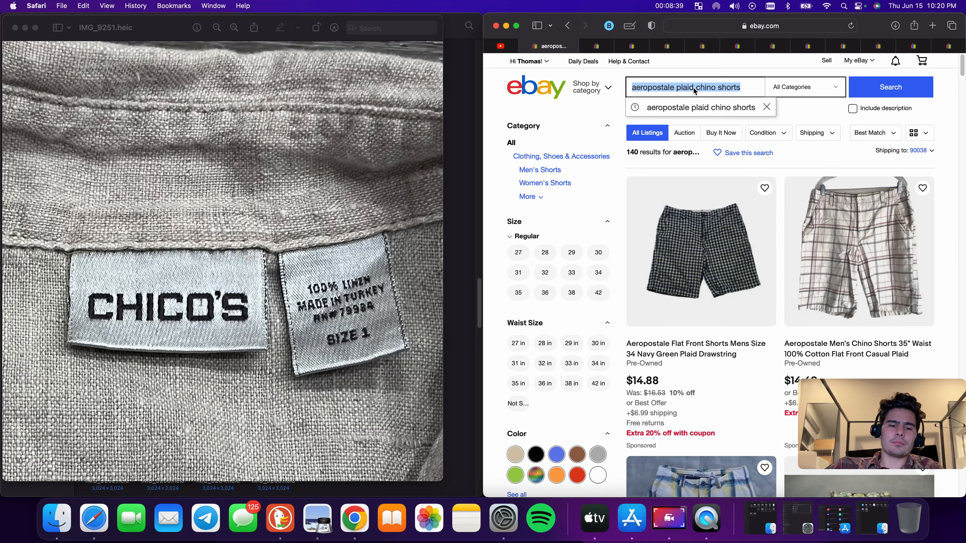
{"action": "type", "text": "chicos"}
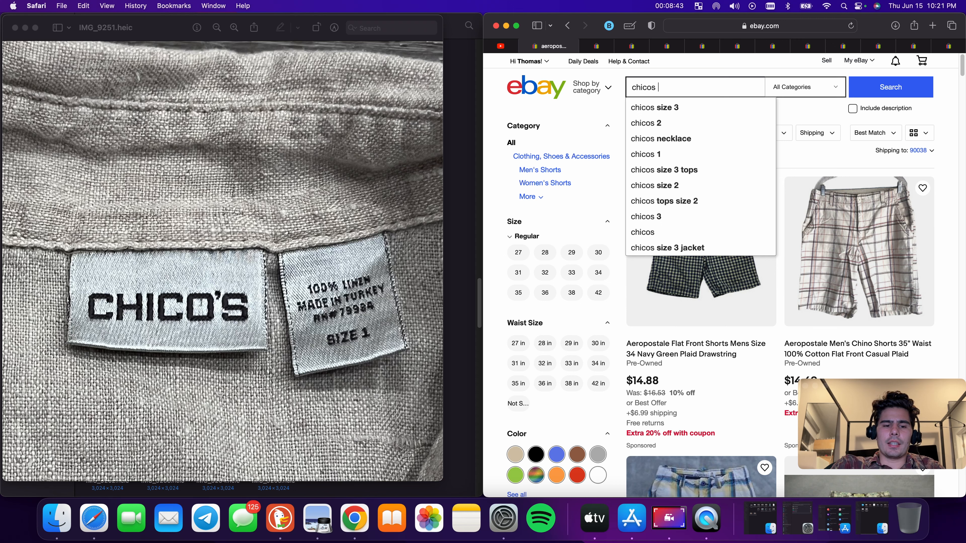
{"action": "type", "text": "button "}
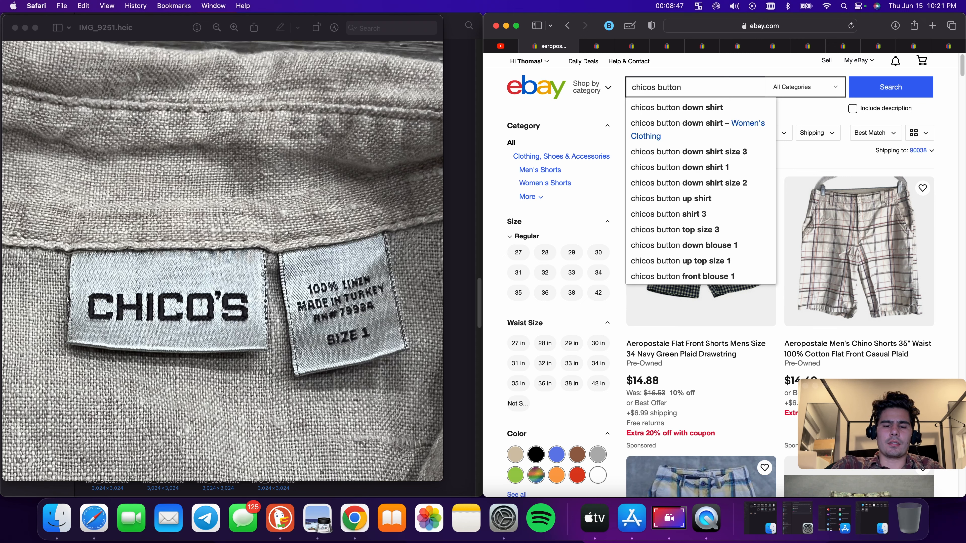
{"action": "type", "text": "shirt "}
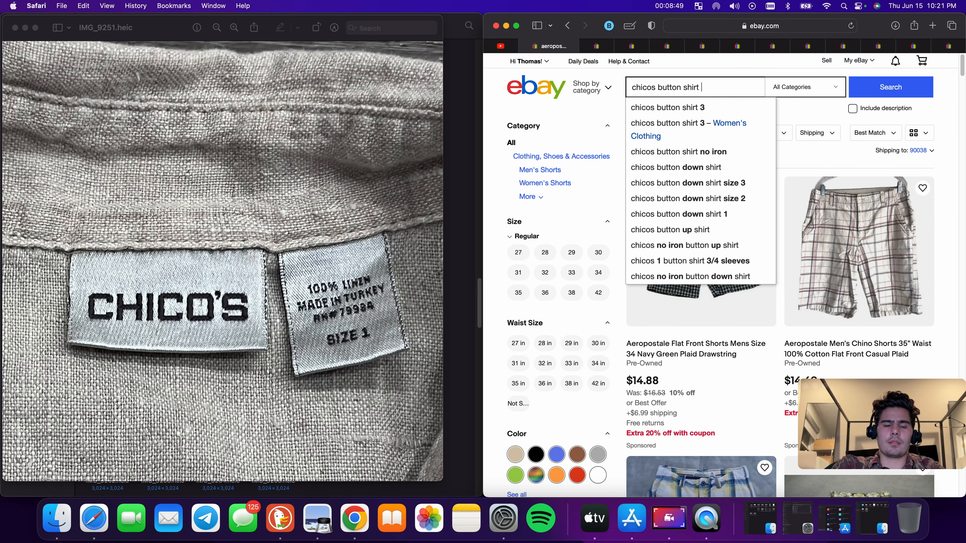
{"action": "type", "text": "size 1"}
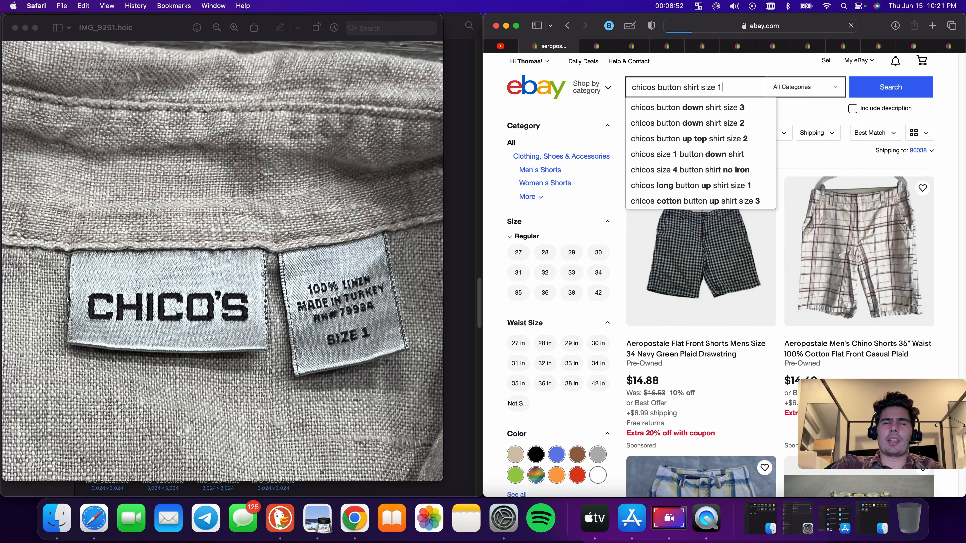
{"action": "key", "text": "Return"}
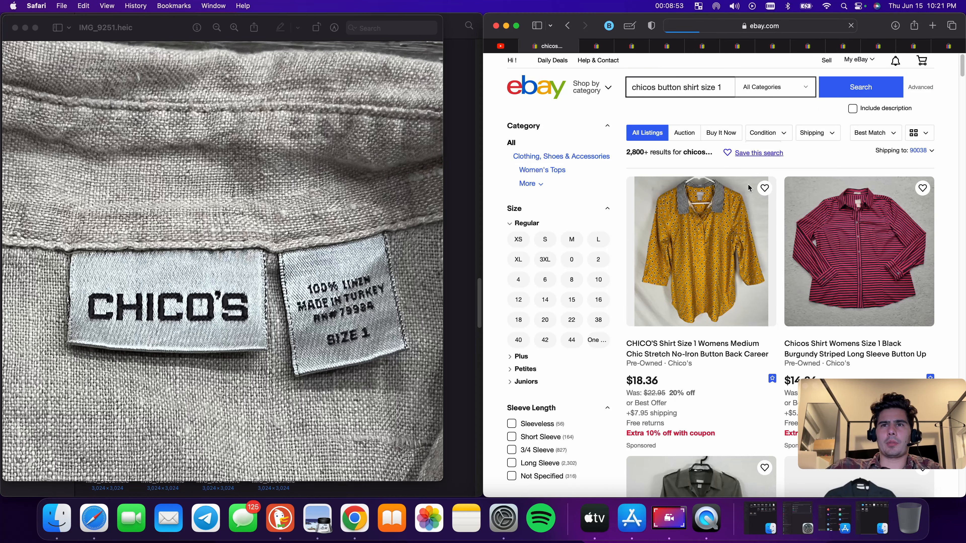
Refine the search to chicos button shirt size 1 linen and open the CHICOS Shirt Womens Size 1 Medium Button Up Blouse listing
{"action": "scroll", "coordinate": [782, 268], "scroll_direction": "down", "scroll_amount": 5}
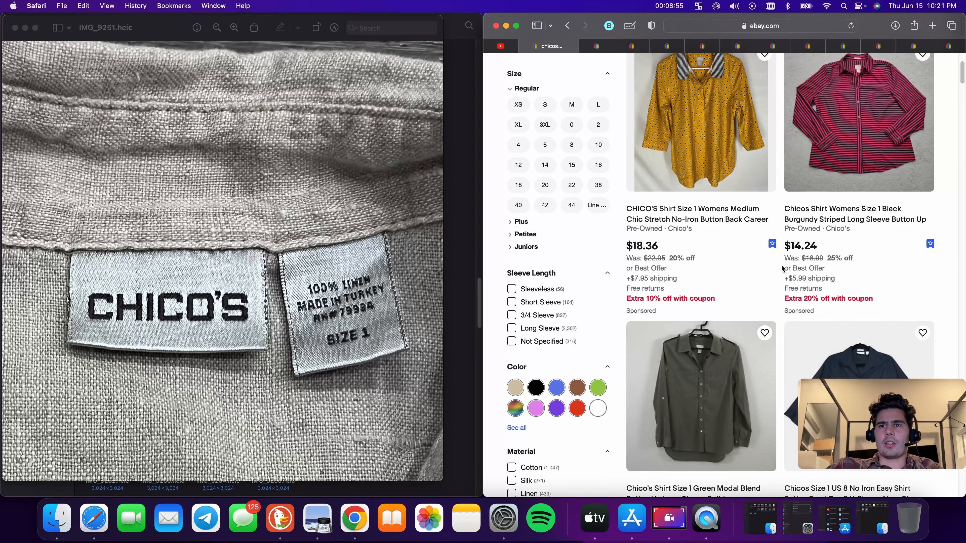
{"action": "scroll", "coordinate": [781, 268], "scroll_direction": "up", "scroll_amount": 5}
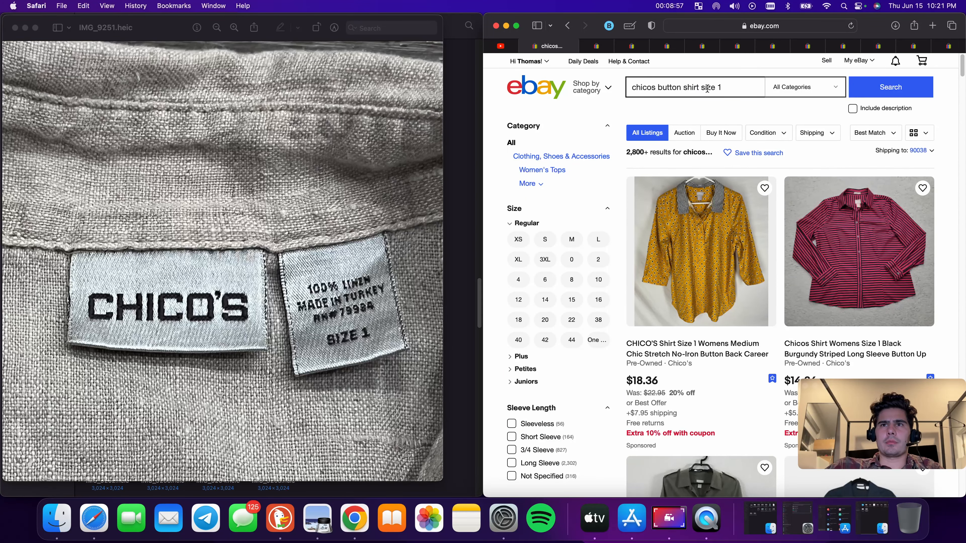
{"action": "left_click", "coordinate": [733, 88]}
{"action": "type", "text": "l"}
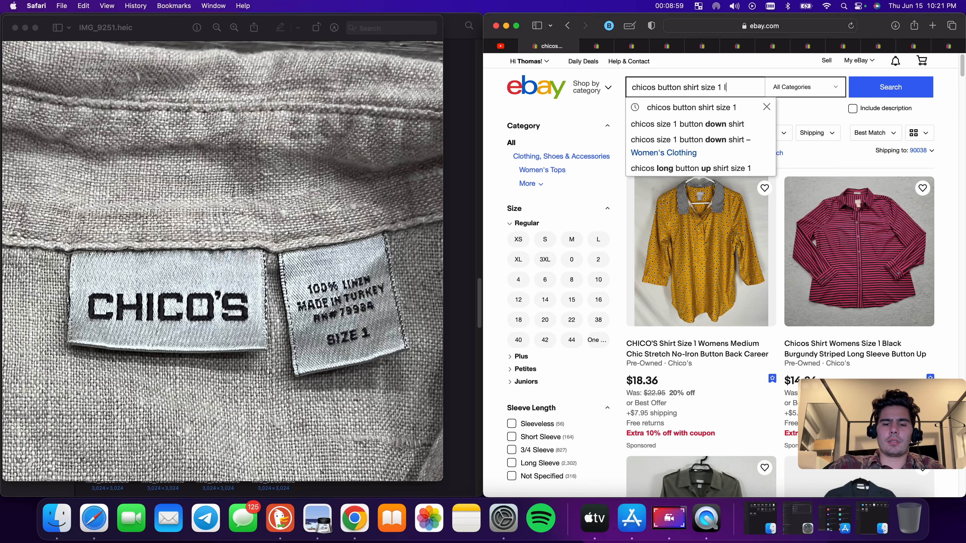
{"action": "type", "text": "inen"}
{"action": "key", "text": "Return"}
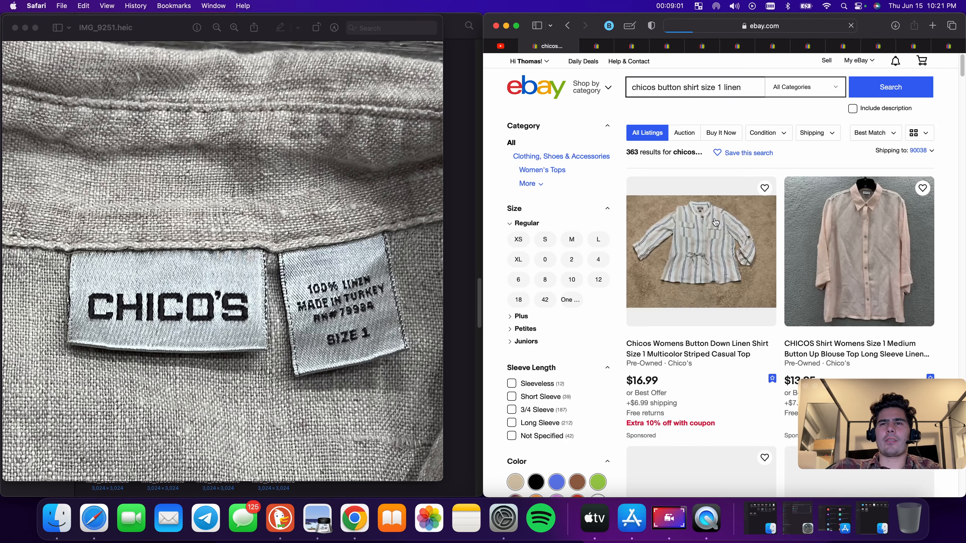
{"action": "left_click", "coordinate": [863, 300]}
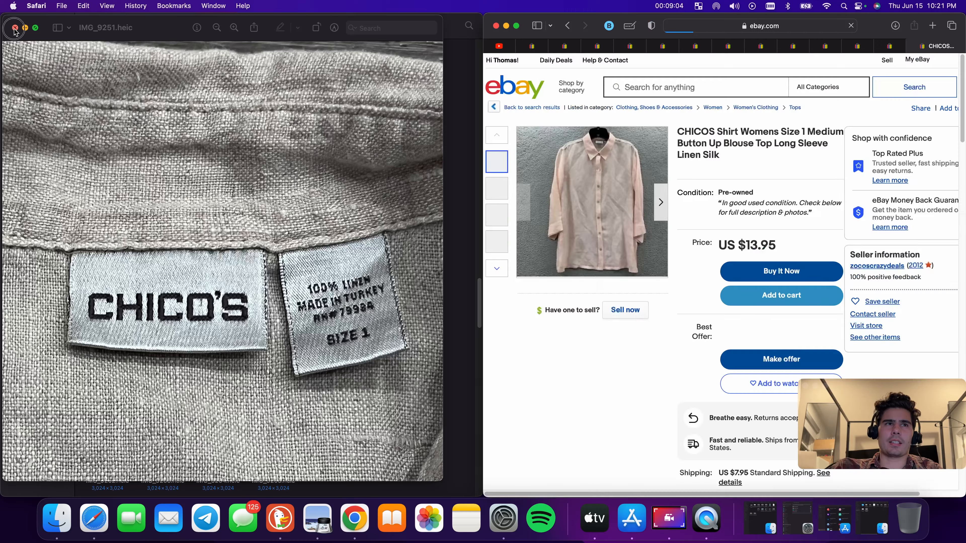
{"action": "left_click", "coordinate": [15, 28]}
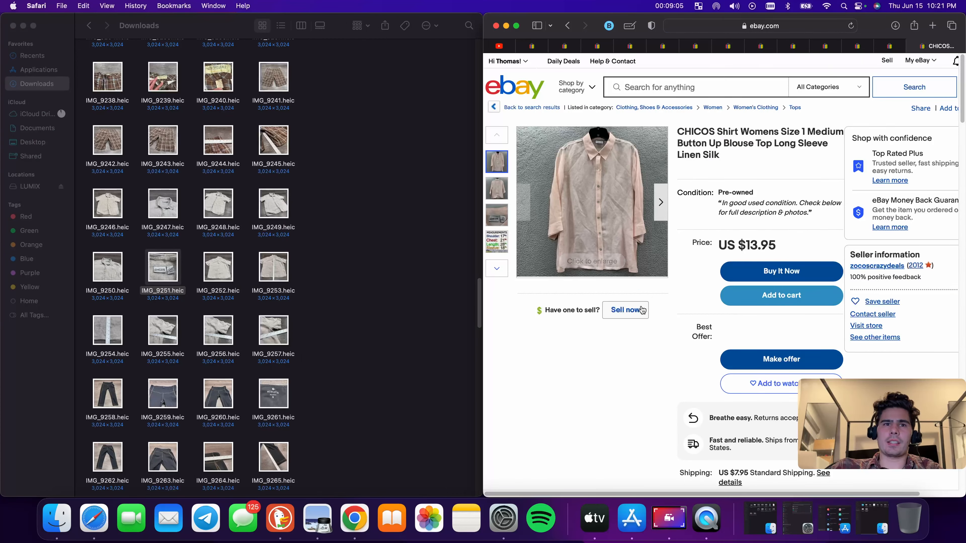
Start a similar listing with Sell now and upload the shirt photos IMG_9246 through IMG_9257 from Downloads
{"action": "left_click", "coordinate": [642, 310]}
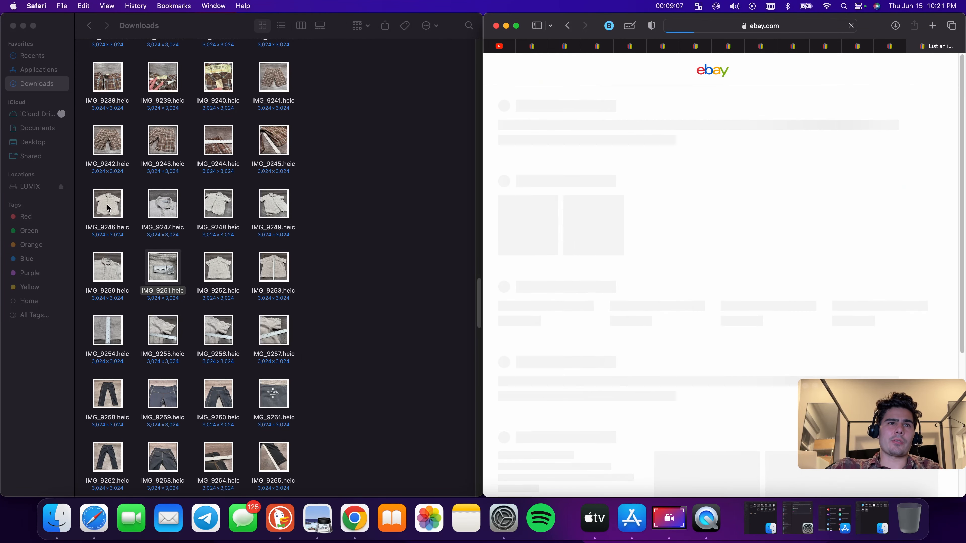
{"action": "left_click_drag", "start_coordinate": [91, 203], "coordinate": [658, 236]}
{"action": "scroll", "coordinate": [227, 307], "scroll_direction": "down", "scroll_amount": 2}
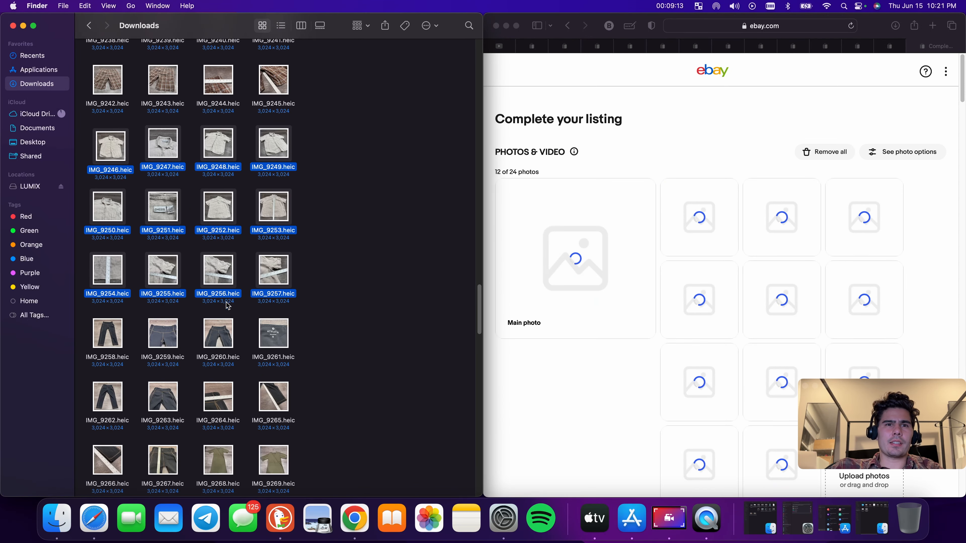
{"action": "scroll", "coordinate": [252, 298], "scroll_direction": "down", "scroll_amount": 2}
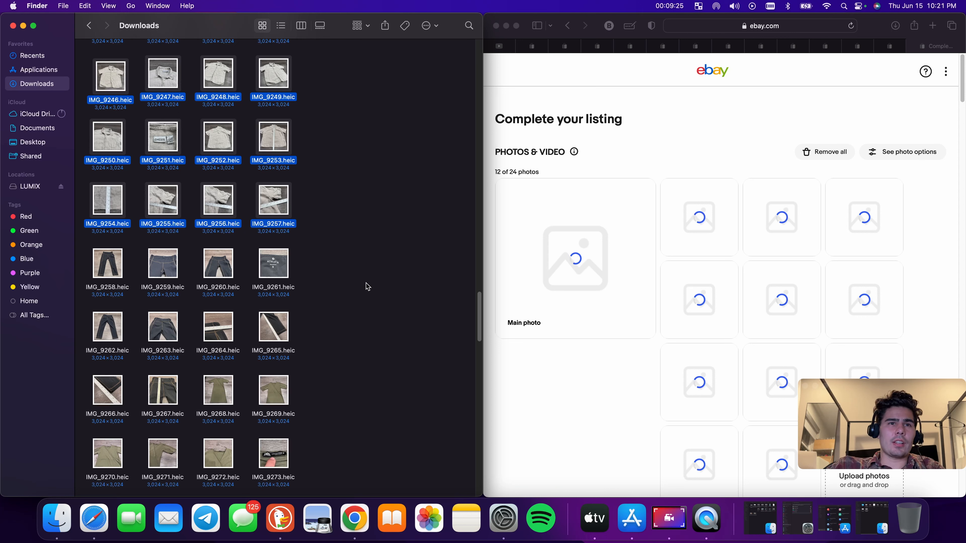
Search eBay for thleta small capri, checking the IMG_9261 tag photo for the brand and size
{"action": "left_click", "coordinate": [540, 47]}
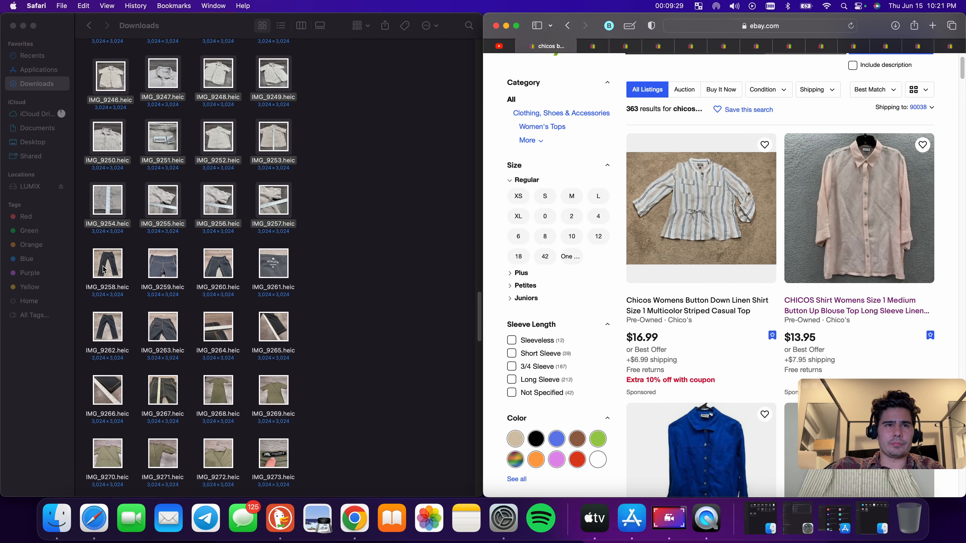
{"action": "scroll", "coordinate": [671, 106], "scroll_direction": "up", "scroll_amount": 2}
{"action": "left_click", "coordinate": [692, 87]}
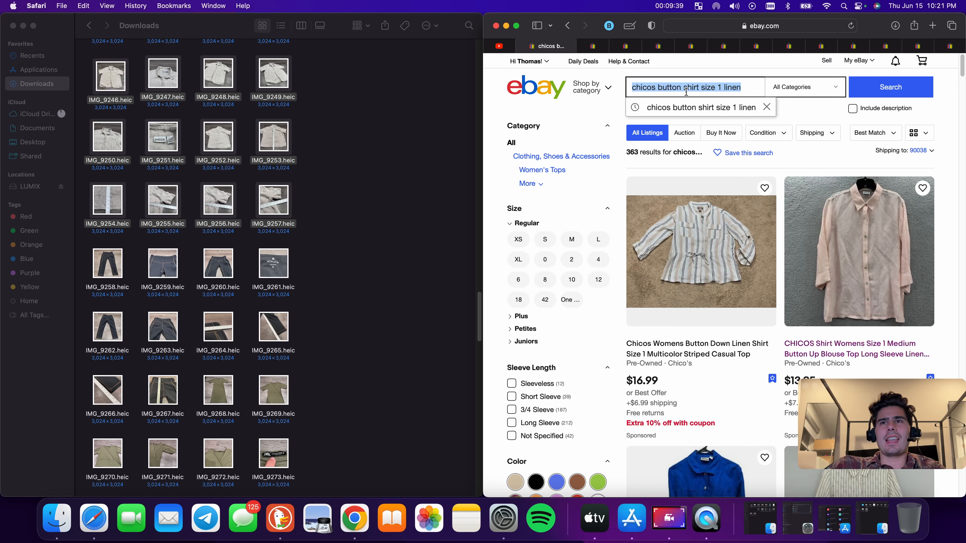
{"action": "double_click", "coordinate": [281, 276]}
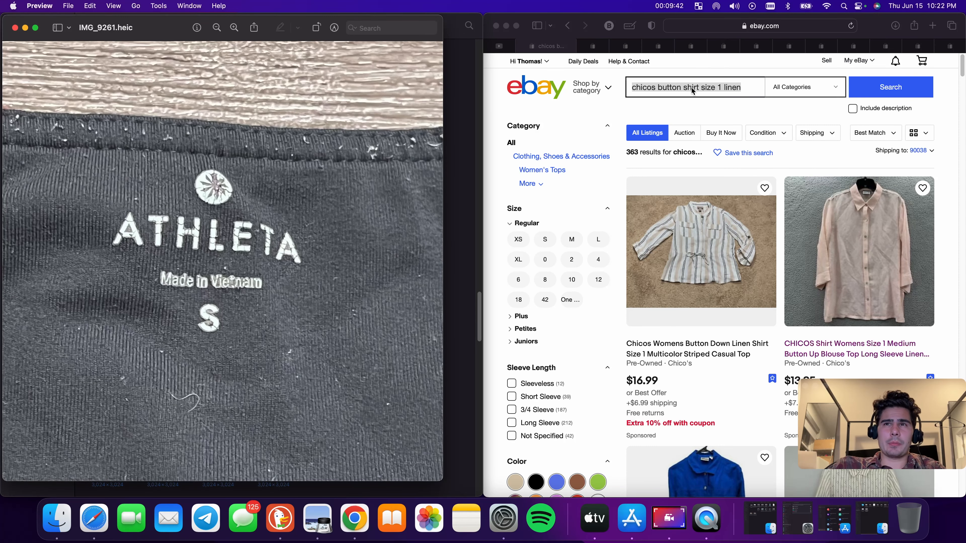
{"action": "left_click", "coordinate": [692, 90]}
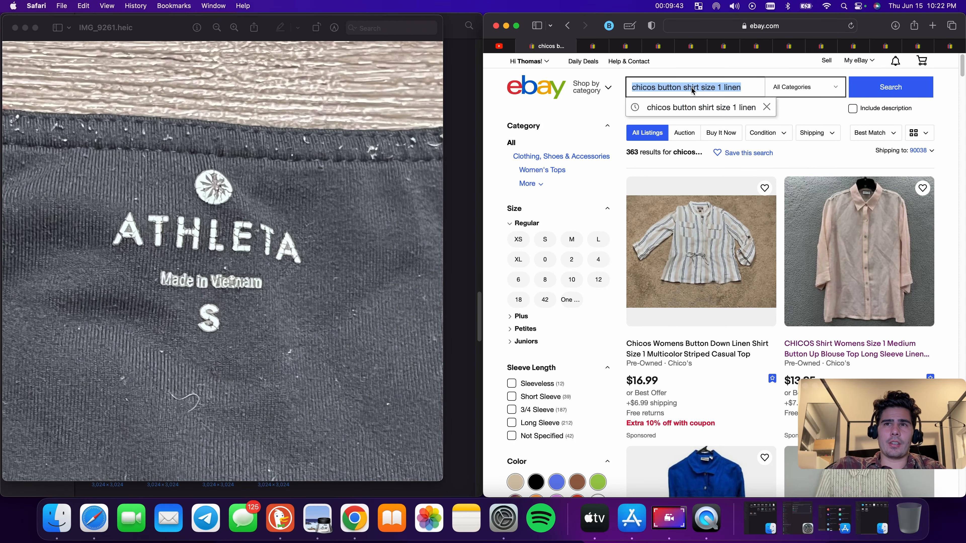
{"action": "key", "text": "BackSpace"}
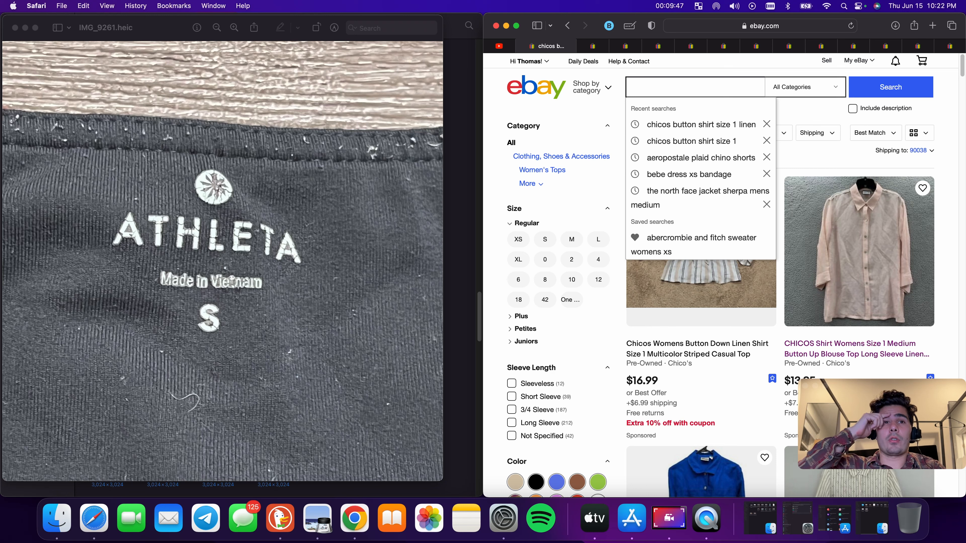
{"action": "type", "text": "thleta"}
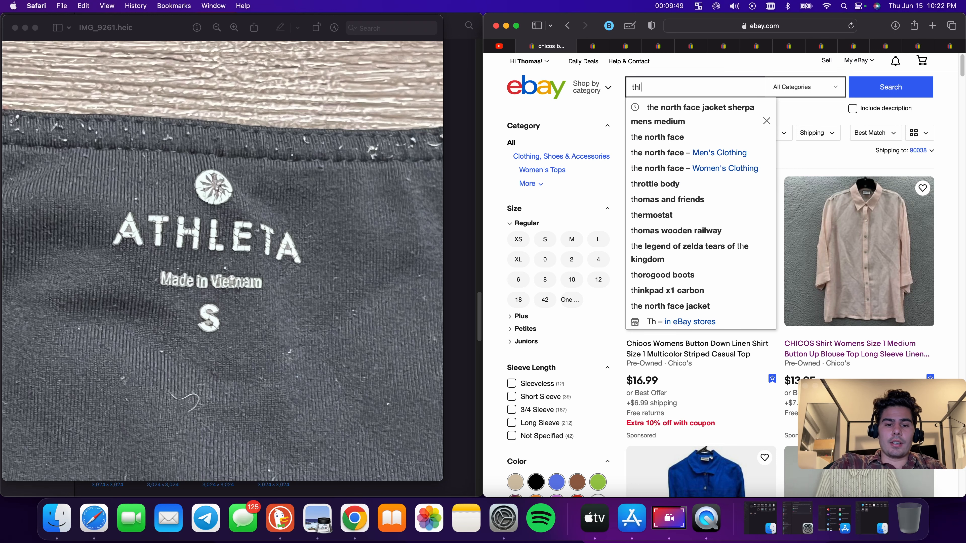
{"action": "key", "text": "BackSpace"}
{"action": "key", "text": "BackSpace"}
{"action": "key", "text": "BackSpace"}
{"action": "key", "text": "BackSpace"}
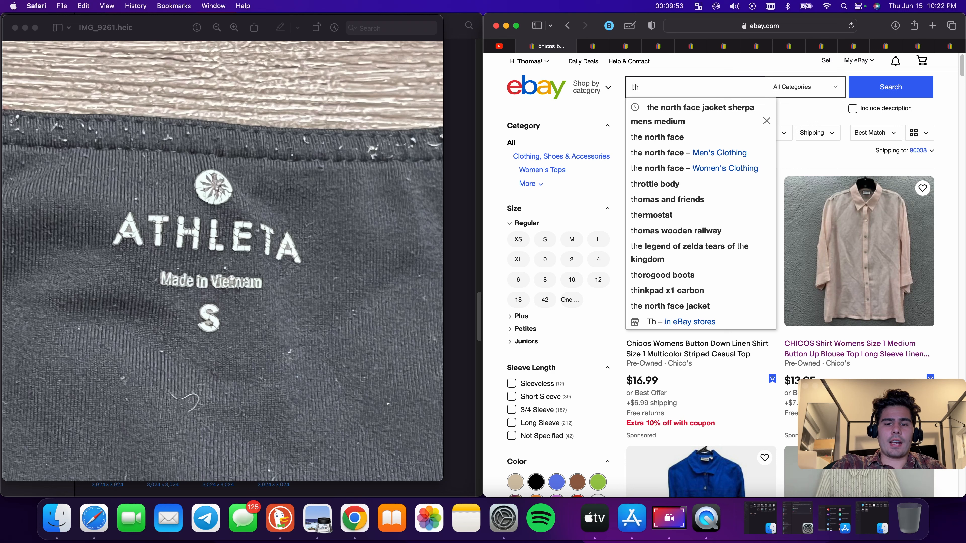
{"action": "type", "text": "leta small capri"}
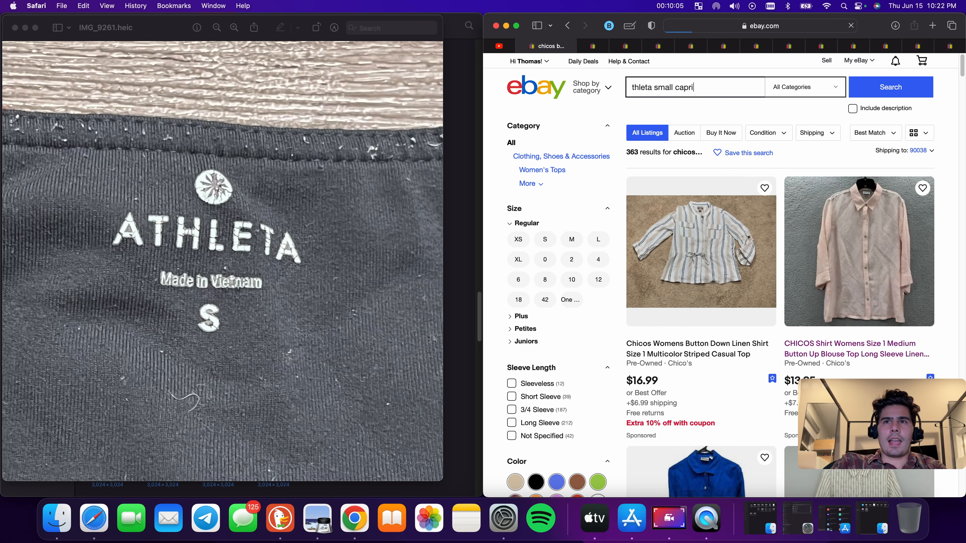
{"action": "left_click", "coordinate": [15, 27]}
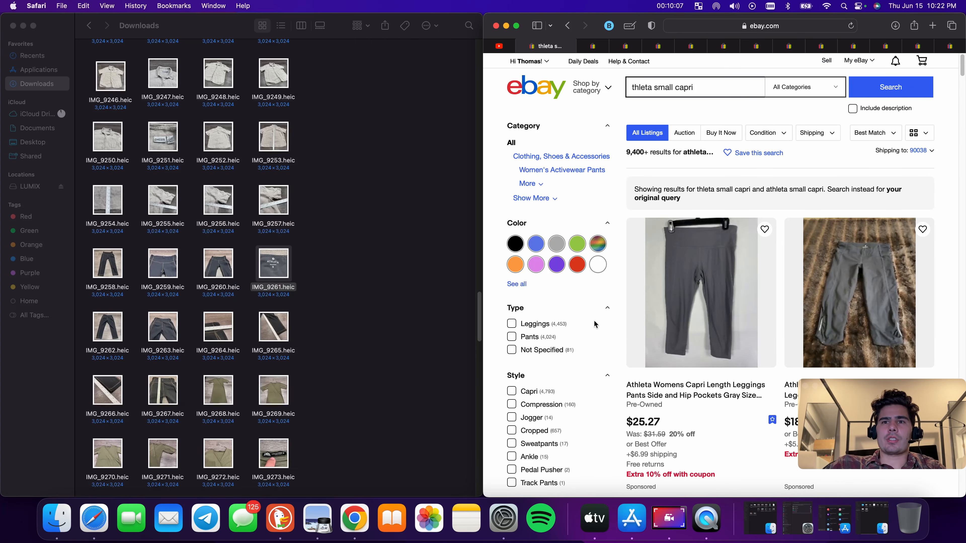
Start a similar listing from an Athleta capri result and upload the photos IMG_9258 through IMG_9267
{"action": "scroll", "coordinate": [731, 355], "scroll_direction": "down", "scroll_amount": 1}
{"action": "left_click", "coordinate": [710, 374]}
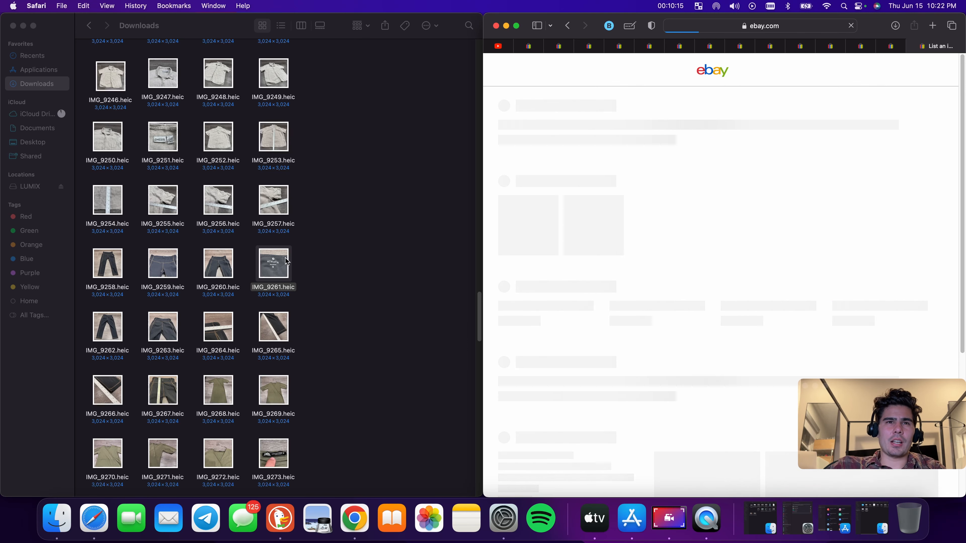
{"action": "left_click_drag", "start_coordinate": [87, 259], "coordinate": [688, 246]}
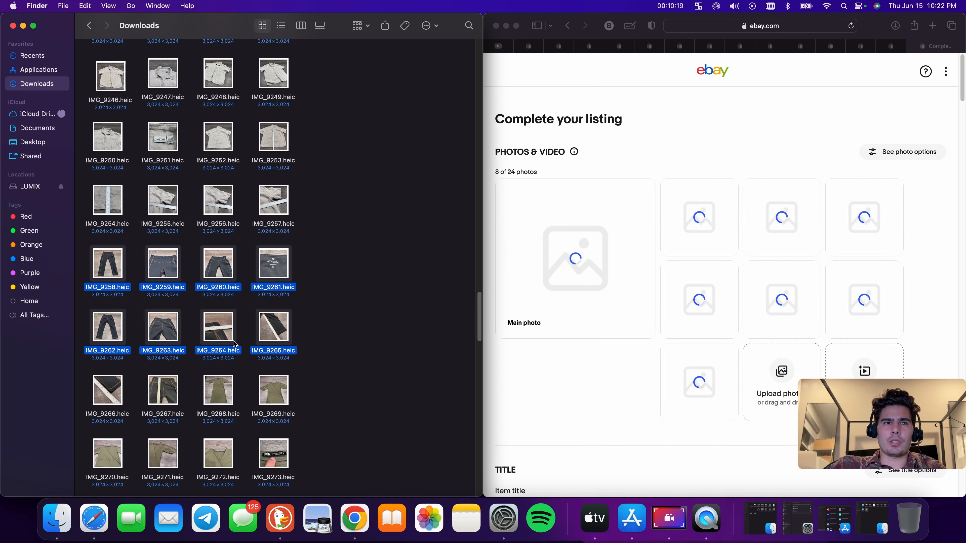
{"action": "left_click_drag", "start_coordinate": [89, 395], "coordinate": [709, 344]}
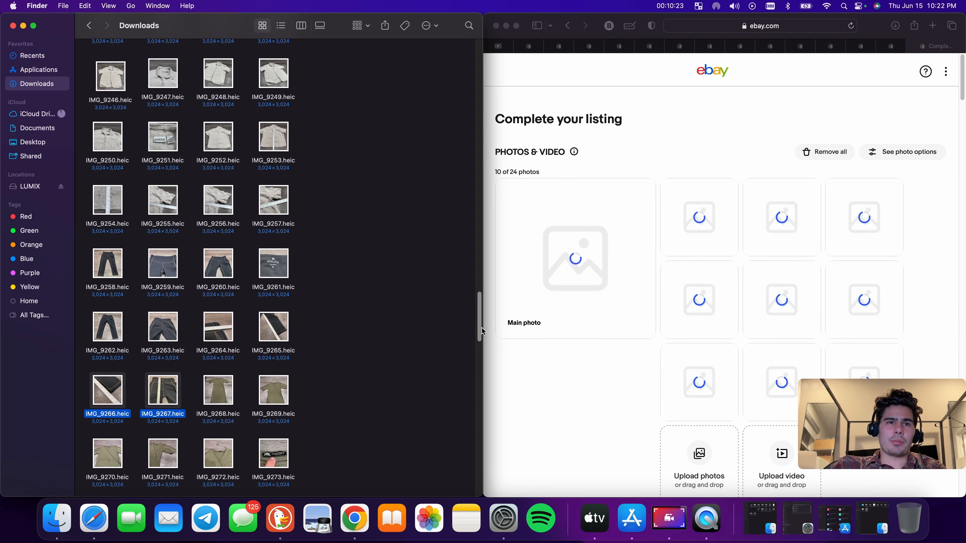
{"action": "scroll", "coordinate": [312, 350], "scroll_direction": "down", "scroll_amount": 2}
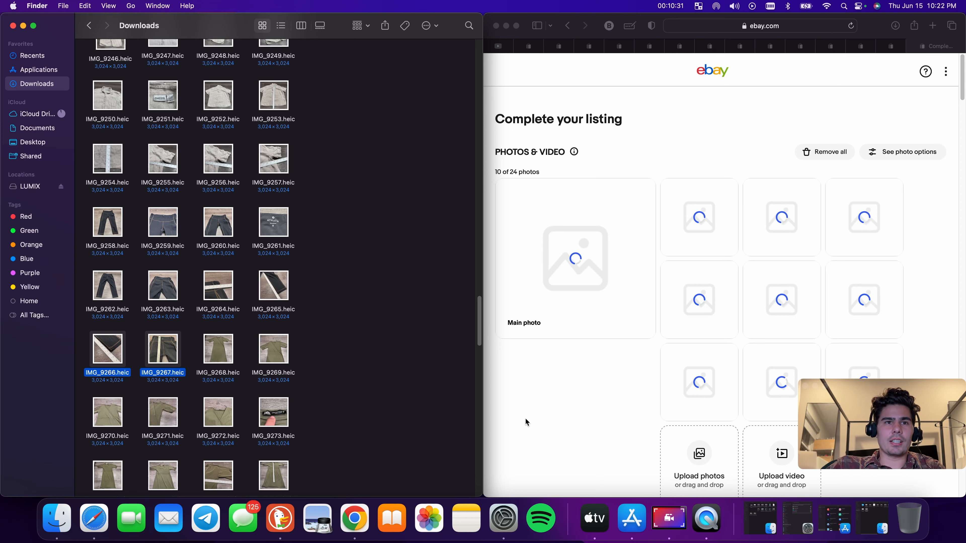
{"action": "scroll", "coordinate": [378, 336], "scroll_direction": "down", "scroll_amount": 5}
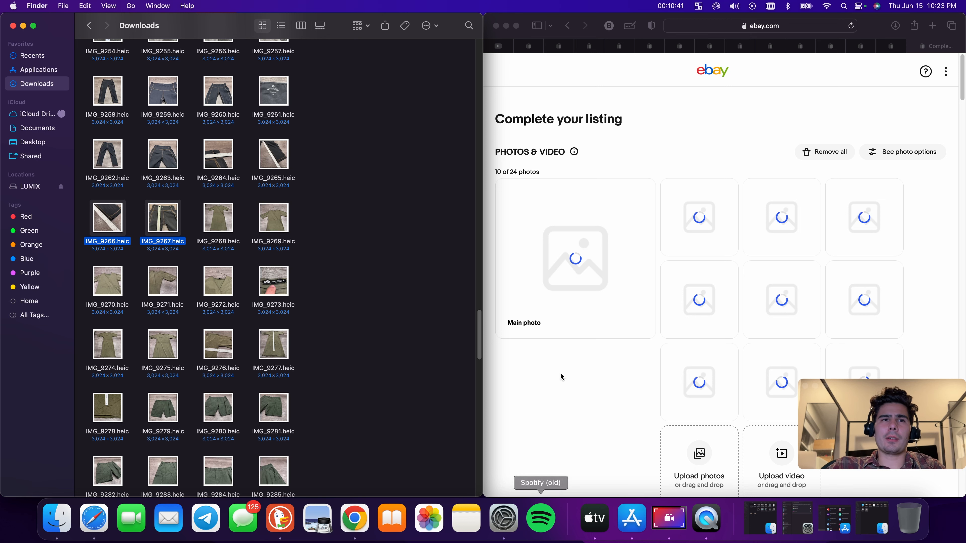
Search eBay for zara dress maxi, checking the IMG_9273 tag photo and IMG_9268 dress photo
{"action": "left_click", "coordinate": [540, 46]}
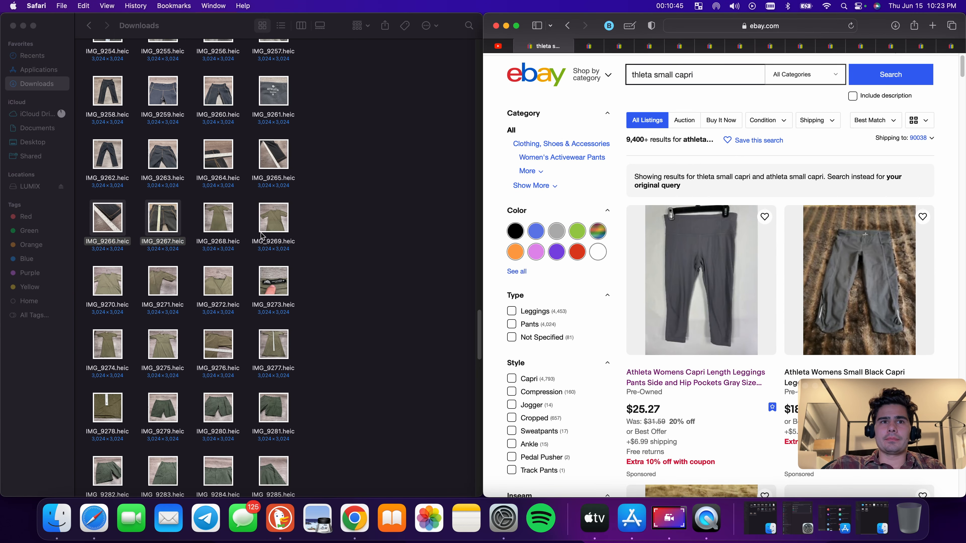
{"action": "double_click", "coordinate": [282, 289]}
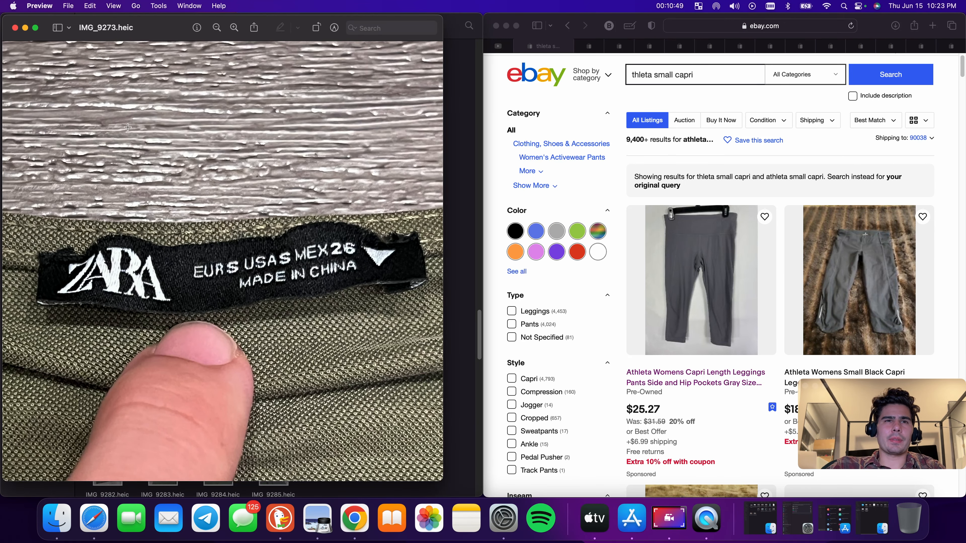
{"action": "left_click", "coordinate": [15, 28]}
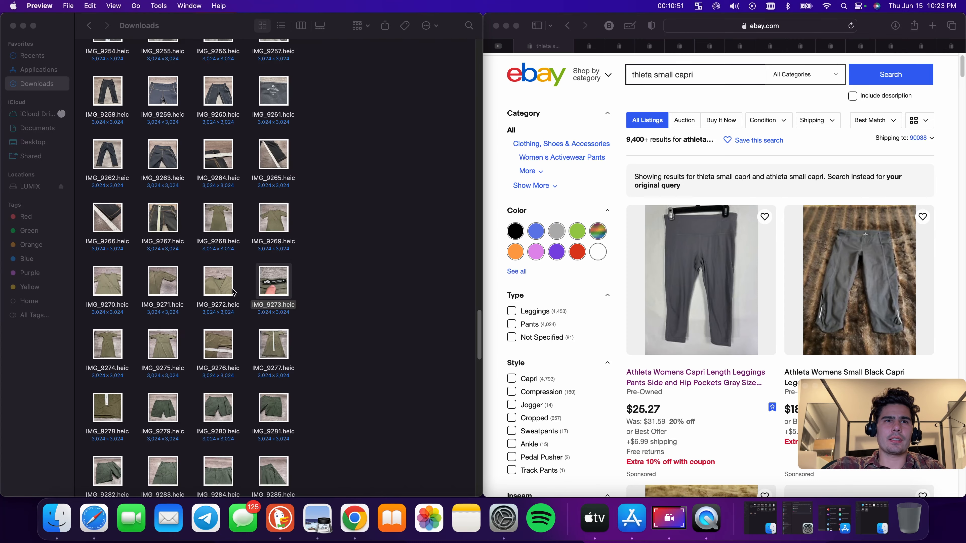
{"action": "double_click", "coordinate": [218, 219]}
{"action": "left_click", "coordinate": [686, 75]}
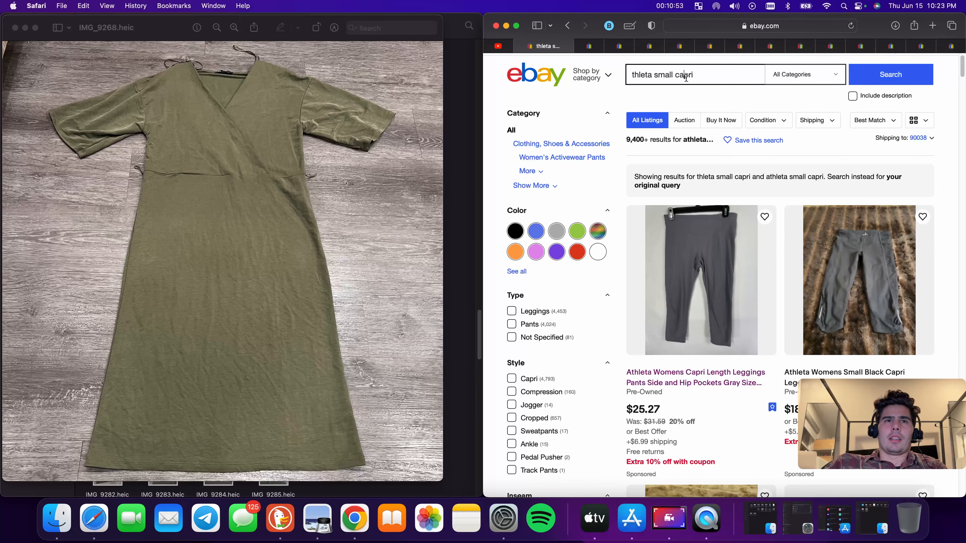
{"action": "type", "text": "zara"}
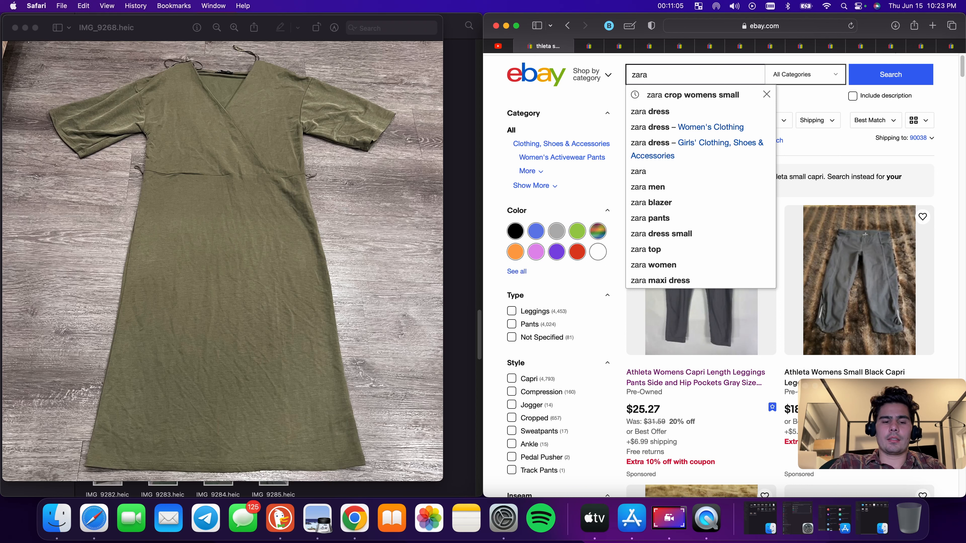
{"action": "type", "text": "ress"}
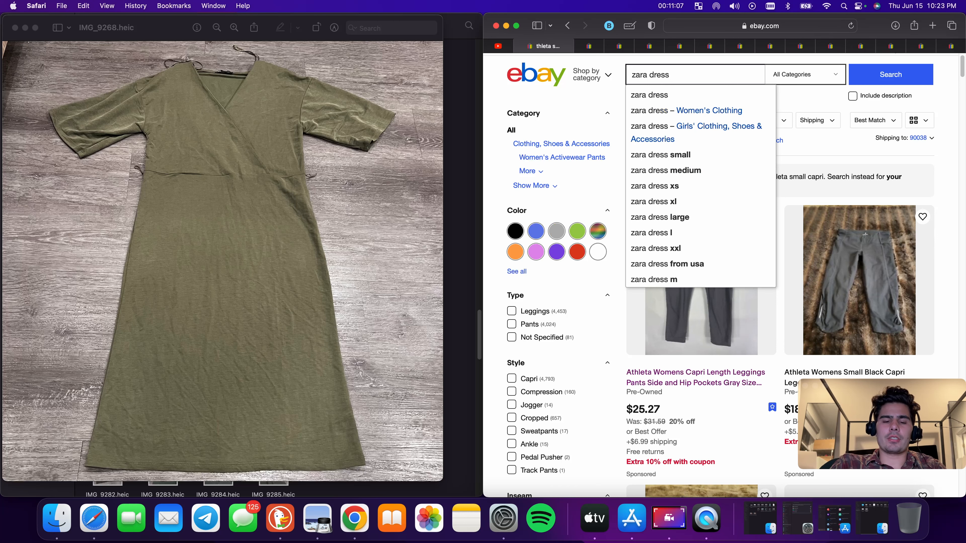
{"action": "type", "text": " maxi"}
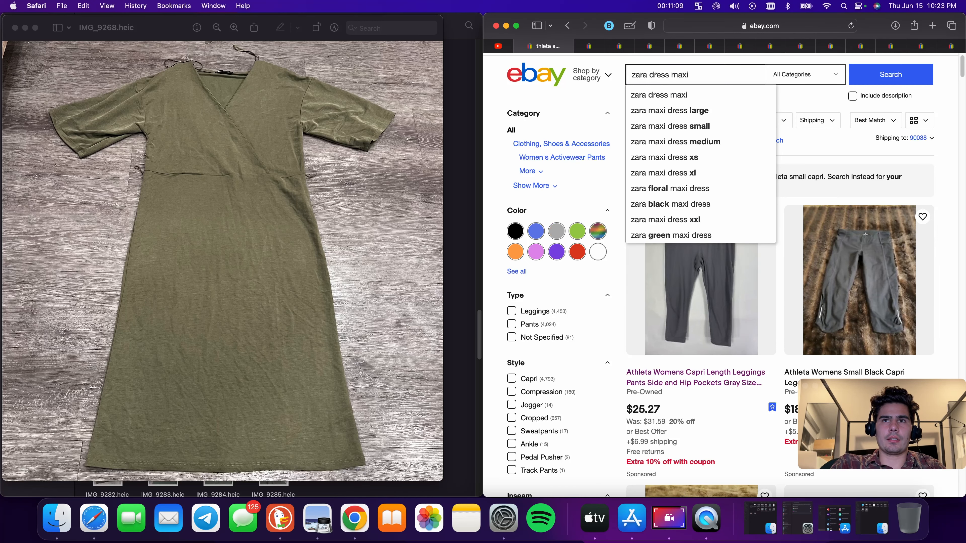
{"action": "key", "text": "Return"}
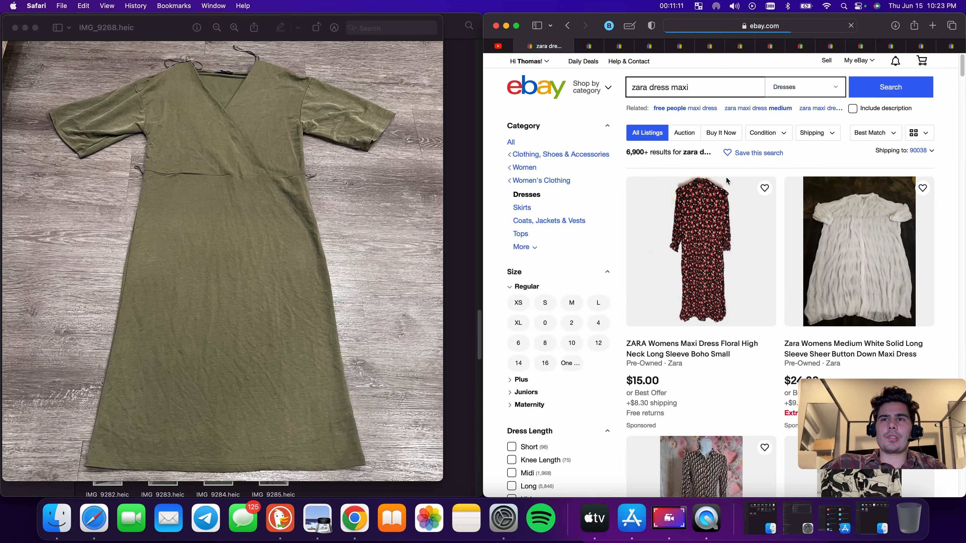
Refine the search to zara dress sun dress and scan the results
{"action": "scroll", "coordinate": [726, 177], "scroll_direction": "down", "scroll_amount": 5}
{"action": "scroll", "coordinate": [746, 205], "scroll_direction": "down", "scroll_amount": 5}
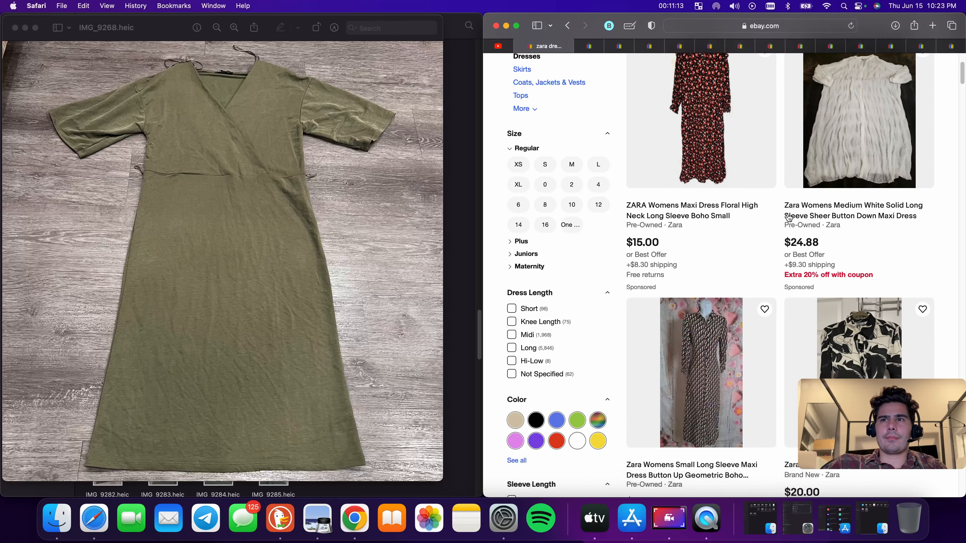
{"action": "scroll", "coordinate": [765, 217], "scroll_direction": "up", "scroll_amount": 10}
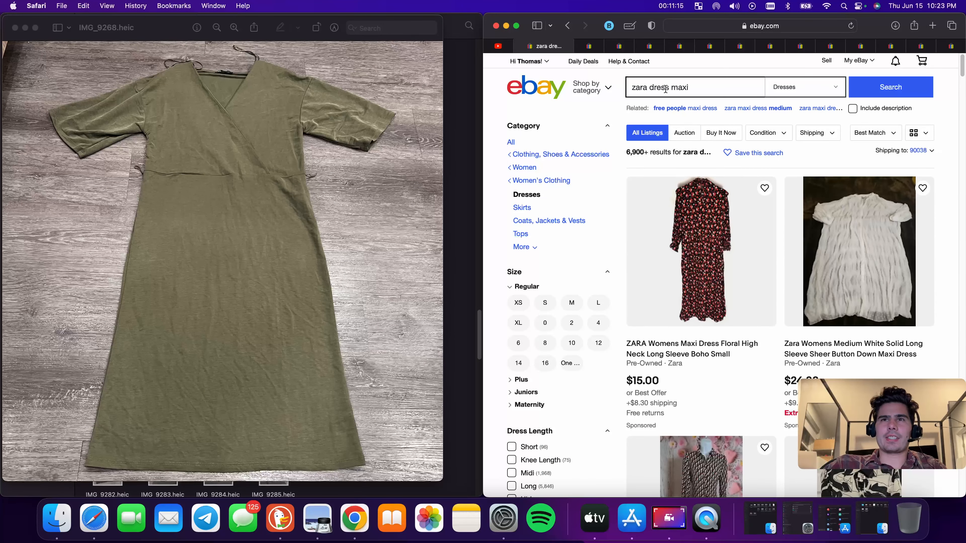
{"action": "double_click", "coordinate": [683, 88]}
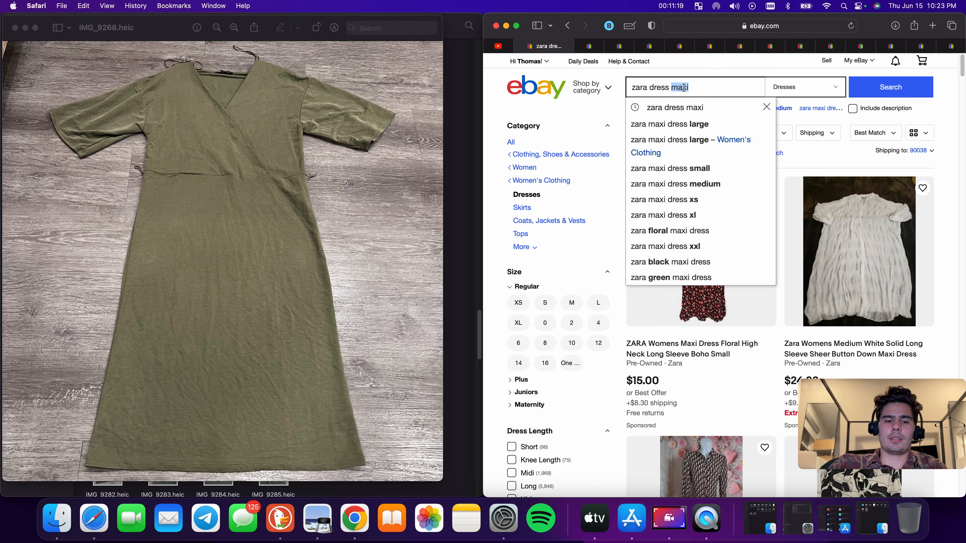
{"action": "type", "text": "sun dres"}
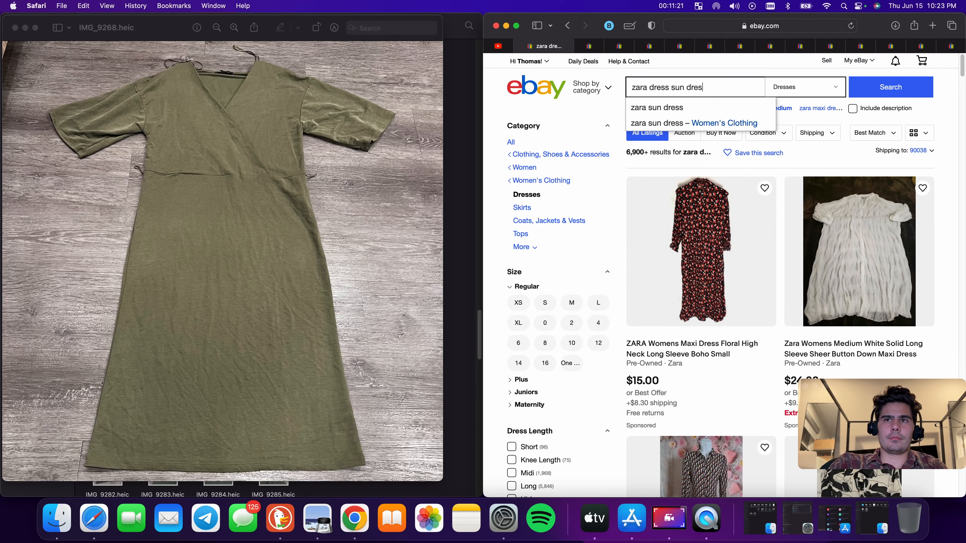
{"action": "type", "text": "s"}
{"action": "key", "text": "Return"}
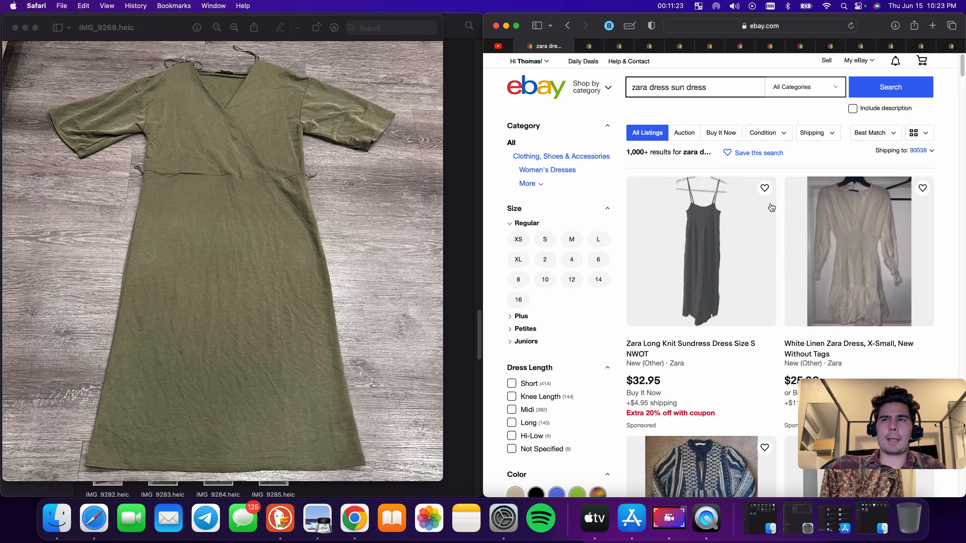
Open the Zara Womens V-Neck Midi Dress Size S Multicolor Patchwork Button-Up Cap Sleeve listing
{"action": "scroll", "coordinate": [768, 228], "scroll_direction": "down", "scroll_amount": 5}
{"action": "scroll", "coordinate": [766, 220], "scroll_direction": "down", "scroll_amount": 4}
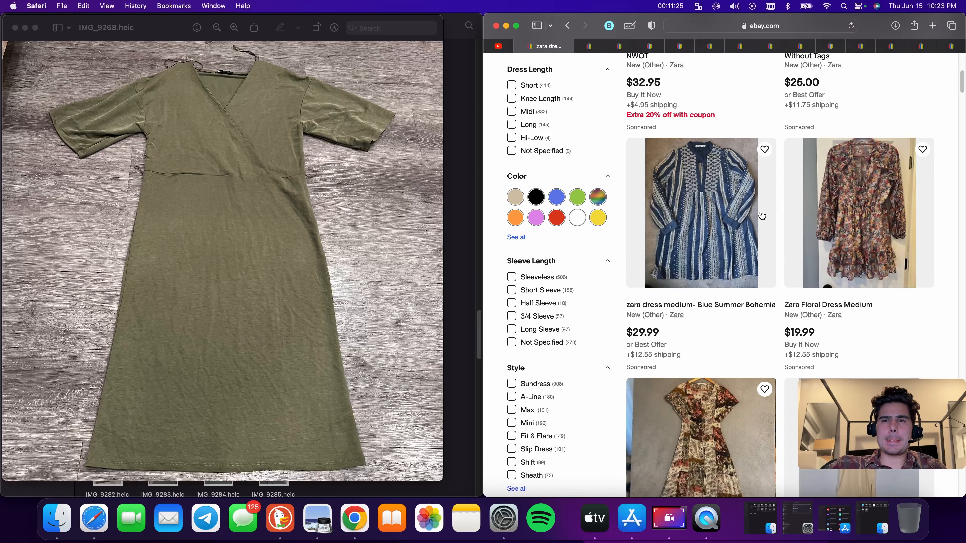
{"action": "left_click", "coordinate": [750, 366]}
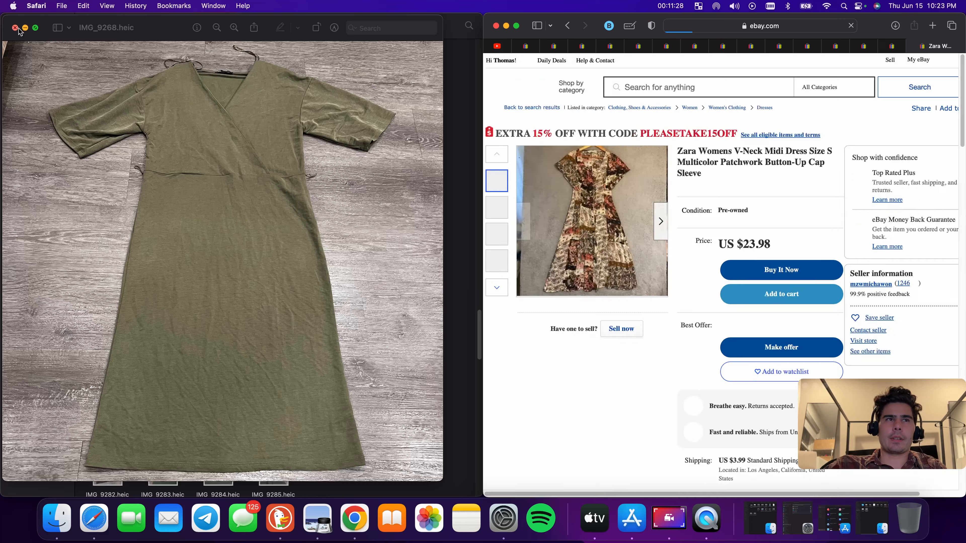
{"action": "left_click", "coordinate": [464, 302]}
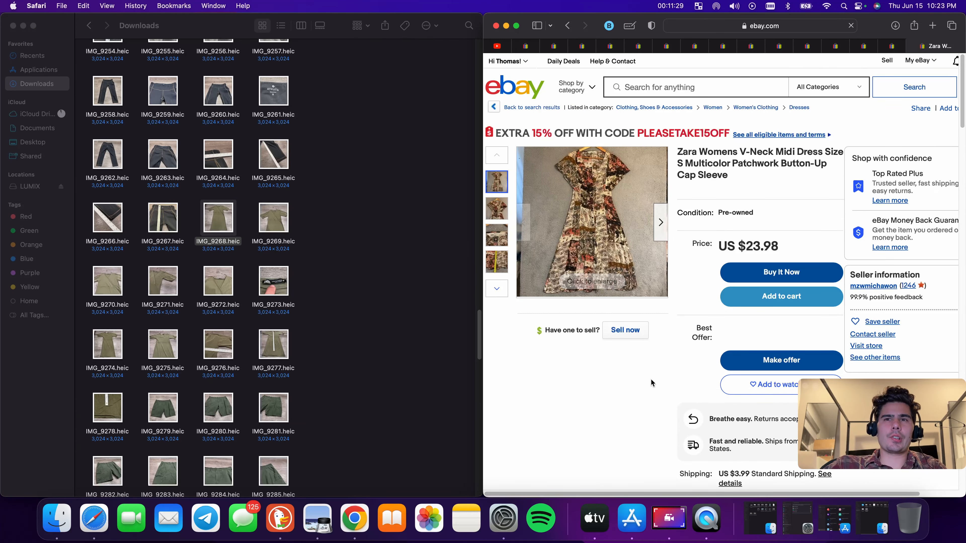
Start a similar listing with Sell now and upload the dress photos starting at IMG_9268 from Downloads
{"action": "left_click", "coordinate": [635, 333]}
{"action": "left_click_drag", "start_coordinate": [195, 221], "coordinate": [661, 234]}
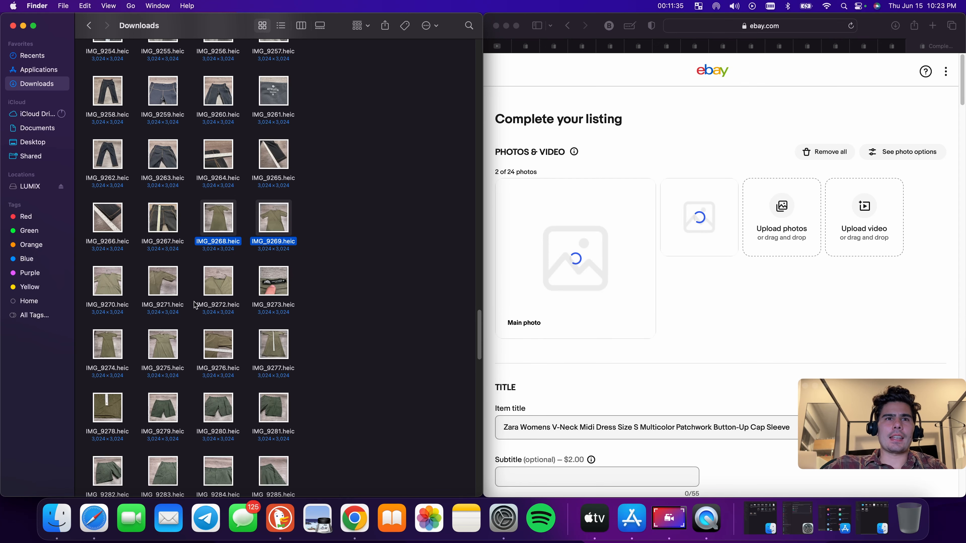
{"action": "scroll", "coordinate": [190, 266], "scroll_direction": "down", "scroll_amount": 2}
{"action": "left_click_drag", "start_coordinate": [85, 225], "coordinate": [696, 262]}
{"action": "left_click_drag", "start_coordinate": [121, 353], "coordinate": [681, 316]}
{"action": "scroll", "coordinate": [152, 361], "scroll_direction": "down", "scroll_amount": 5}
{"action": "double_click", "coordinate": [113, 338]}
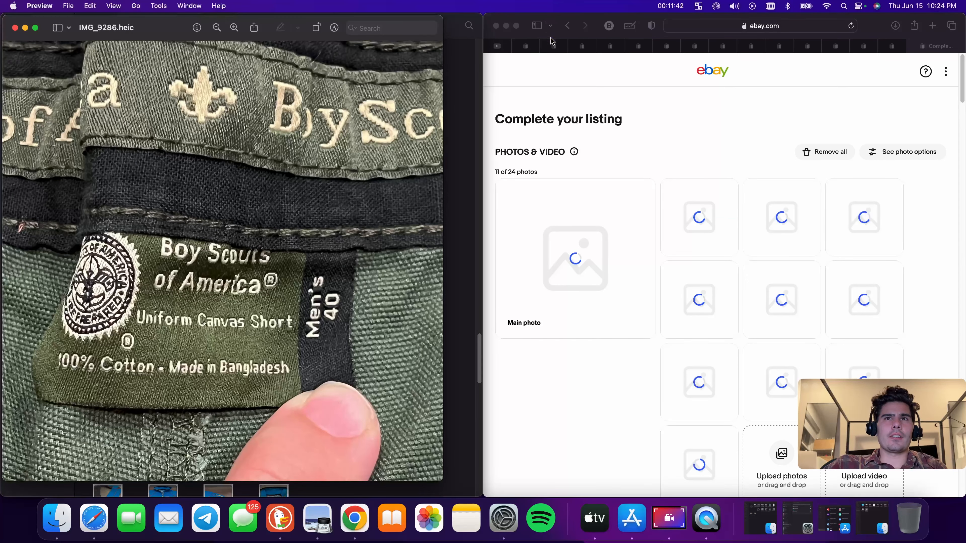
Search eBay for boy scouts cargo shorts mens medium and open the Boy Scouts of America Green Cargo Nylon Centennial Uniform Shorts listing
{"action": "left_click", "coordinate": [530, 48]}
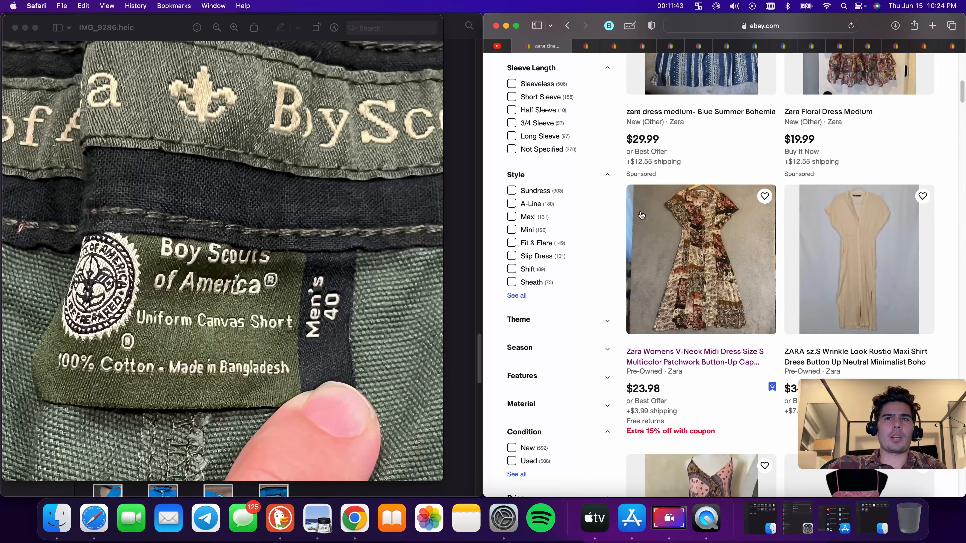
{"action": "scroll", "coordinate": [719, 222], "scroll_direction": "up", "scroll_amount": 10}
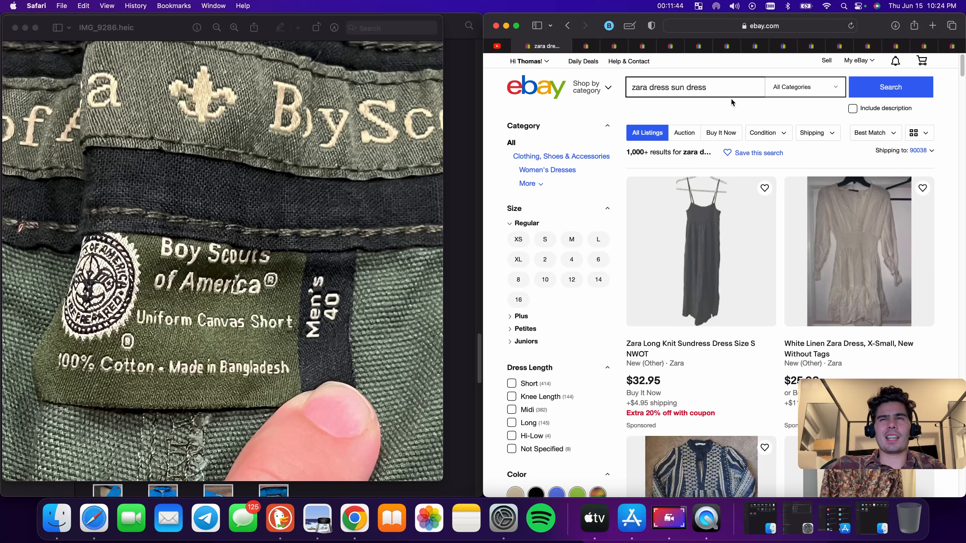
{"action": "left_click", "coordinate": [698, 84]}
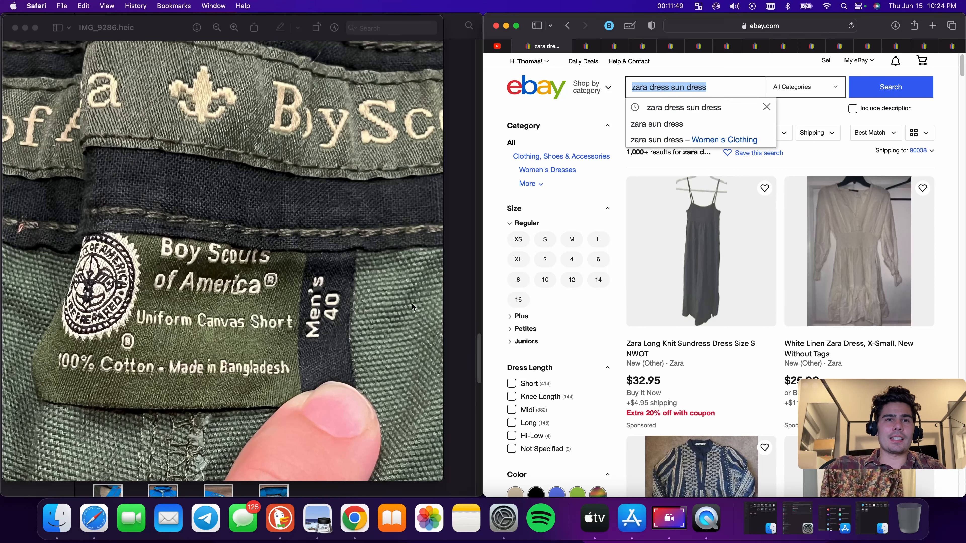
{"action": "triple_click", "coordinate": [733, 91]}
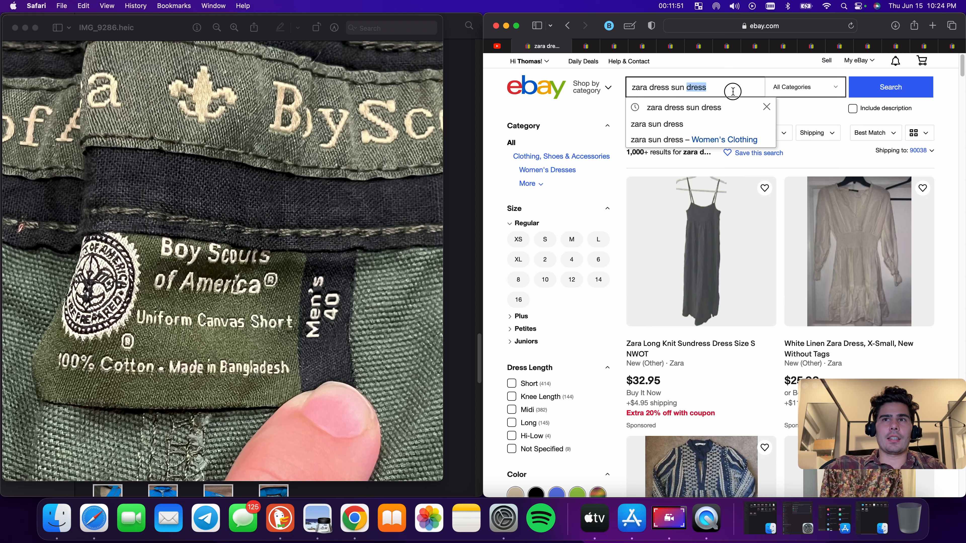
{"action": "key", "text": "BackSpace"}
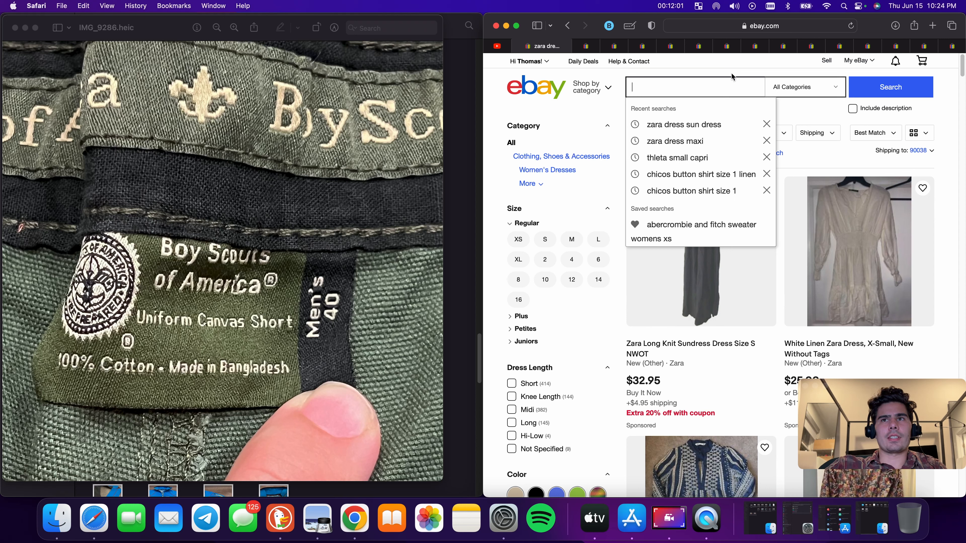
{"action": "left_click", "coordinate": [729, 63]}
{"action": "left_click", "coordinate": [689, 91]}
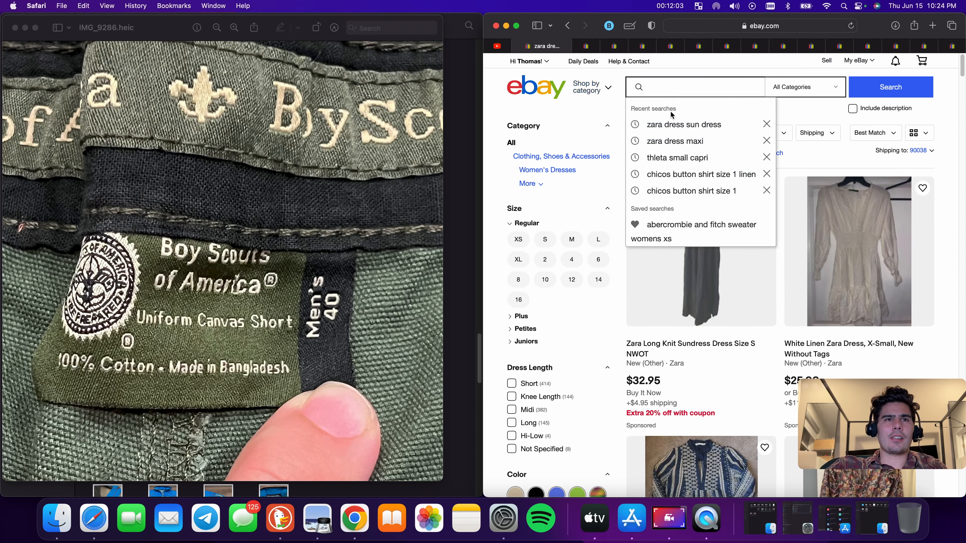
{"action": "type", "text": "boy scouts"}
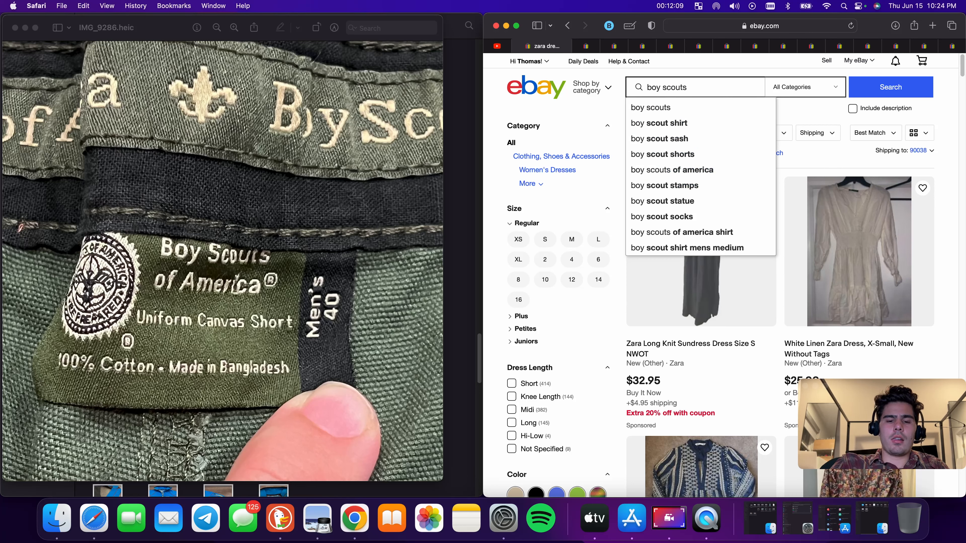
{"action": "type", "text": " cargo sho"}
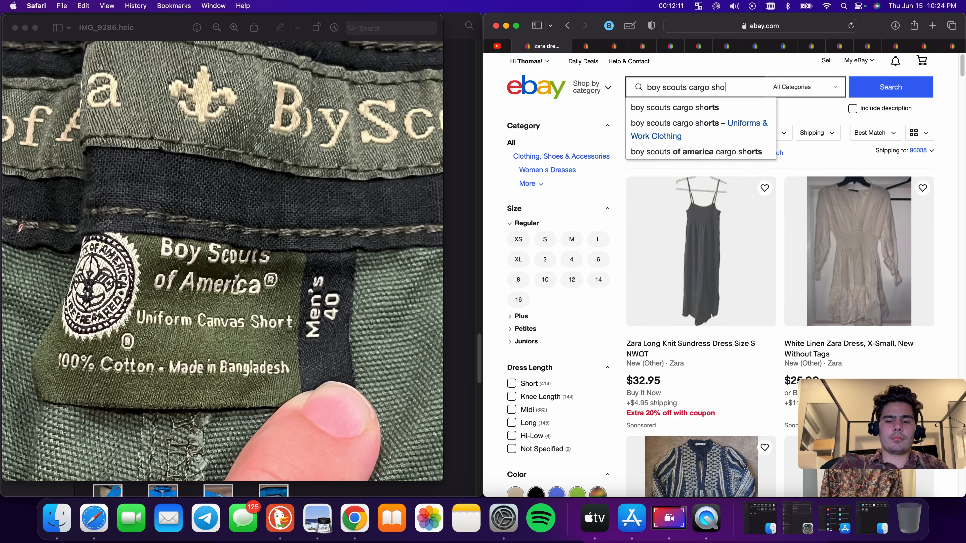
{"action": "type", "text": "rts mens medium"}
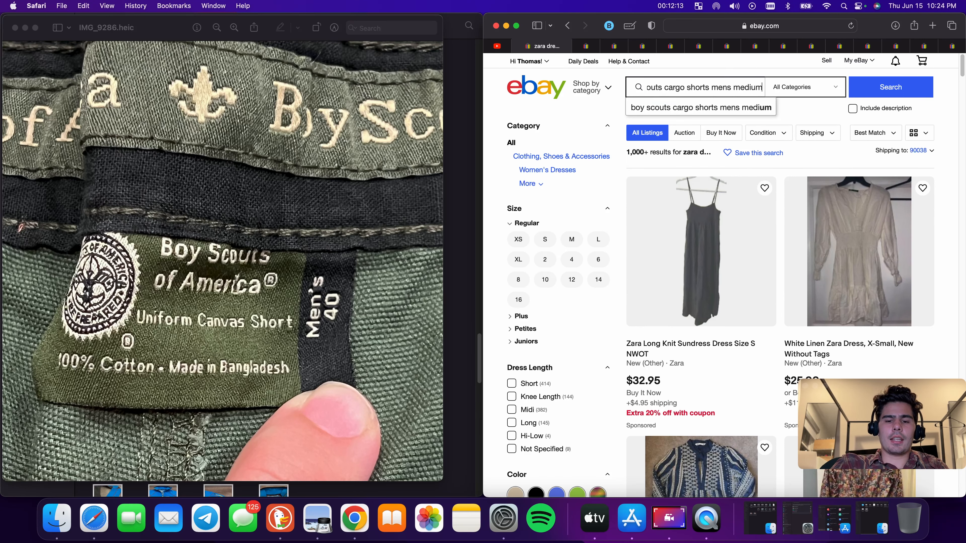
{"action": "key", "text": "Return"}
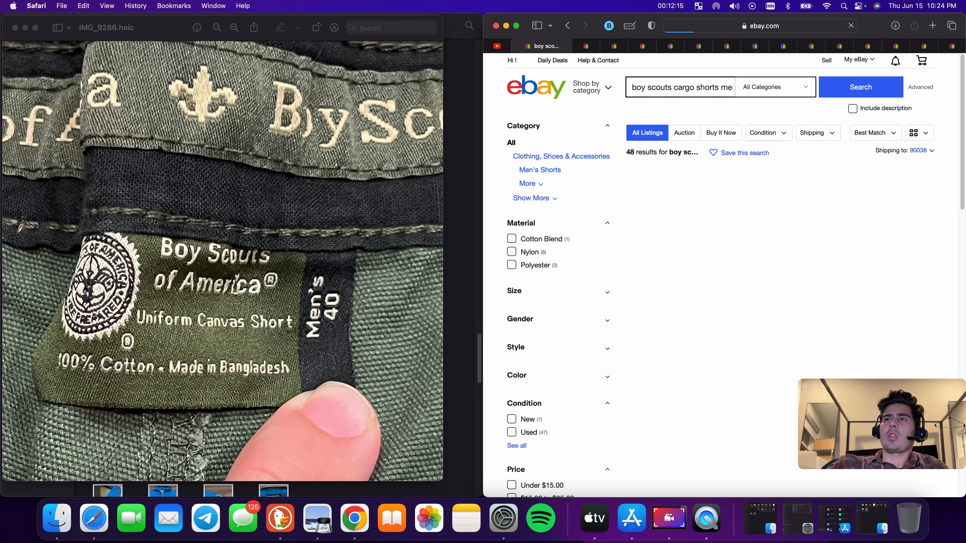
{"action": "scroll", "coordinate": [708, 275], "scroll_direction": "down", "scroll_amount": 2}
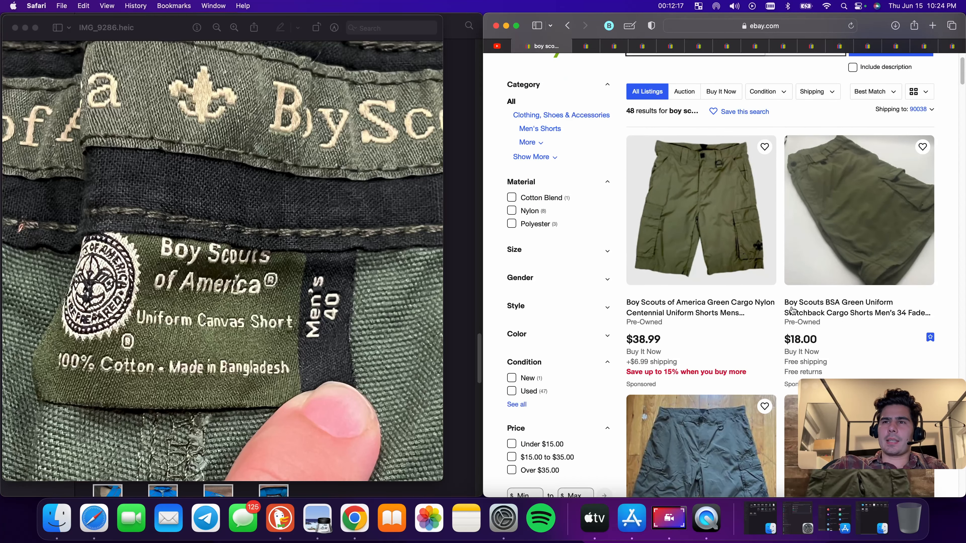
{"action": "left_click", "coordinate": [732, 313]}
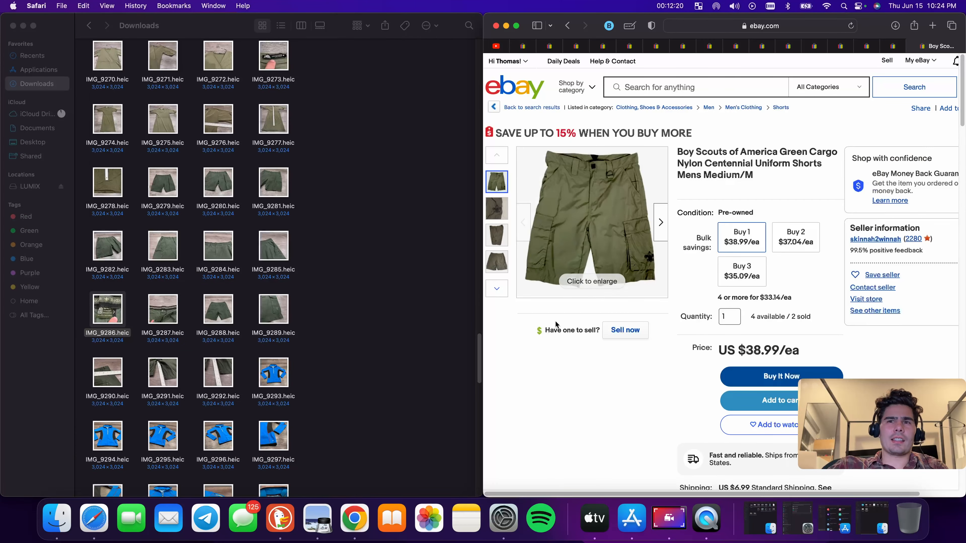
Start a similar listing with Sell now and upload the shorts photos IMG_9279 through IMG_9292 from Downloads
{"action": "left_click", "coordinate": [626, 330]}
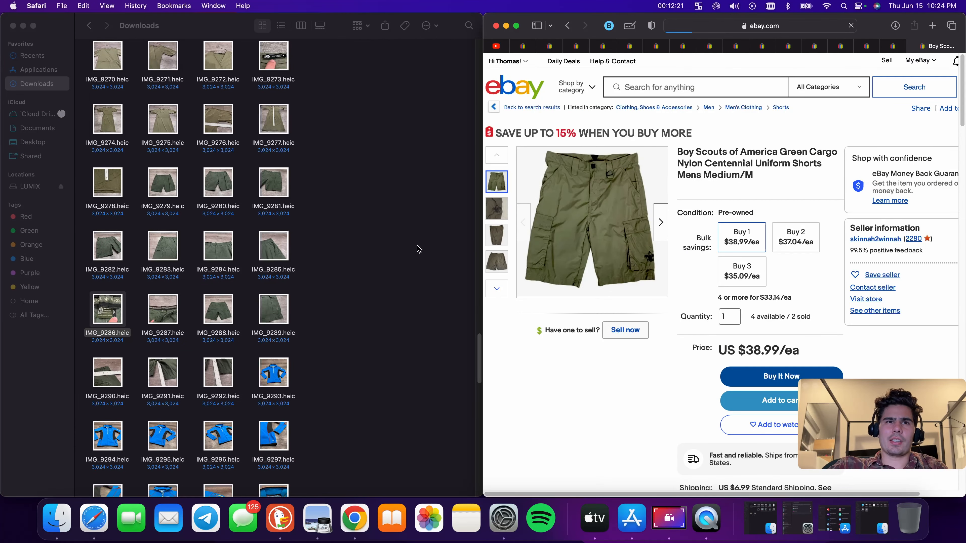
{"action": "left_click_drag", "start_coordinate": [144, 192], "coordinate": [704, 236]}
{"action": "left_click_drag", "start_coordinate": [86, 241], "coordinate": [662, 304]}
{"action": "left_click", "coordinate": [89, 375]}
{"action": "left_click_drag", "start_coordinate": [89, 374], "coordinate": [625, 323]}
View the IMG_9303 jacket tag photo and search eBay for columbia jacket omni heat thermal heat
{"action": "scroll", "coordinate": [301, 348], "scroll_direction": "down", "scroll_amount": 1}
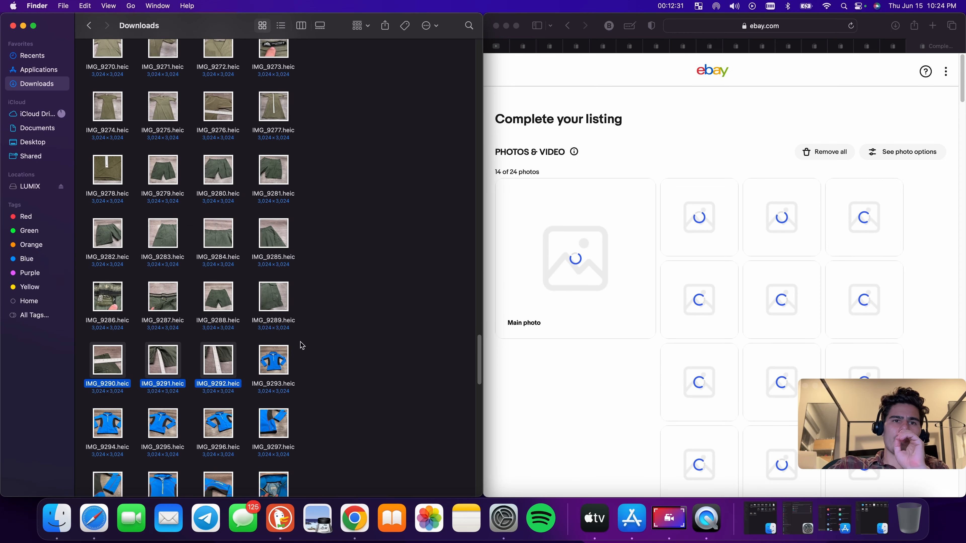
{"action": "scroll", "coordinate": [302, 347], "scroll_direction": "down", "scroll_amount": 3}
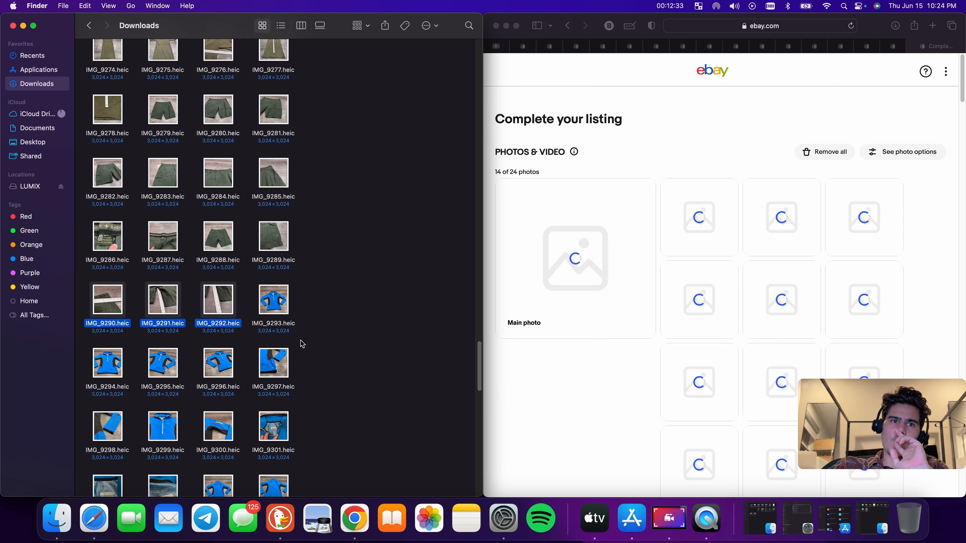
{"action": "scroll", "coordinate": [300, 343], "scroll_direction": "down", "scroll_amount": 3}
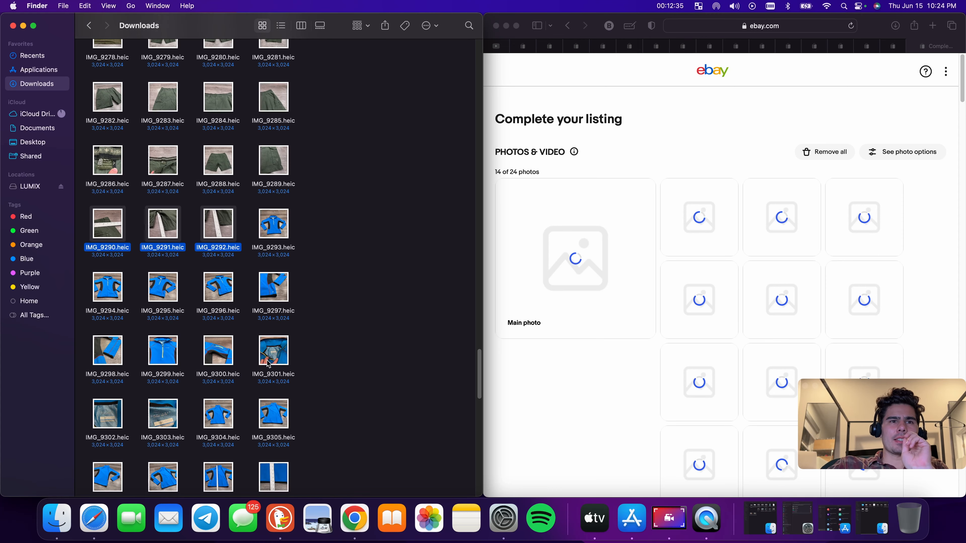
{"action": "double_click", "coordinate": [163, 414]}
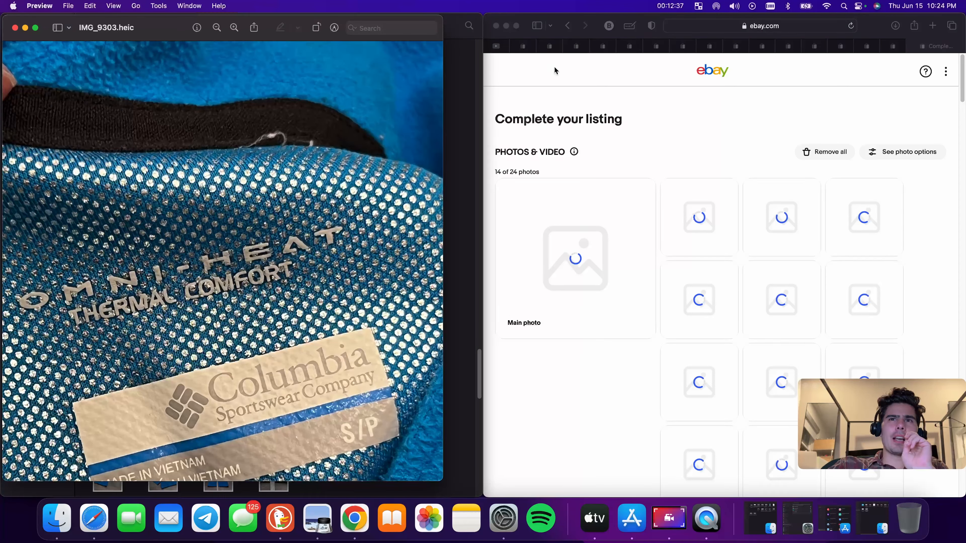
{"action": "left_click", "coordinate": [525, 46]}
{"action": "scroll", "coordinate": [783, 230], "scroll_direction": "up", "scroll_amount": 2}
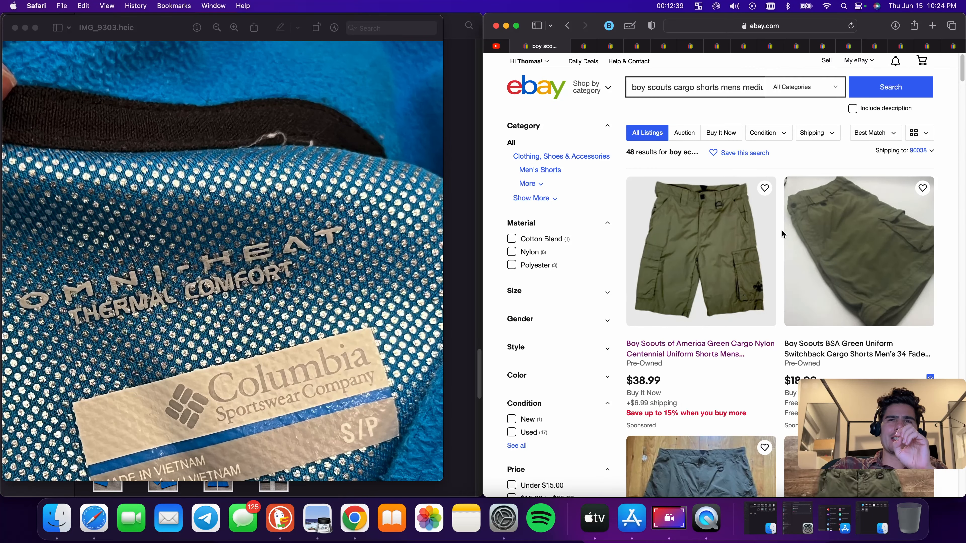
{"action": "left_click", "coordinate": [718, 85]}
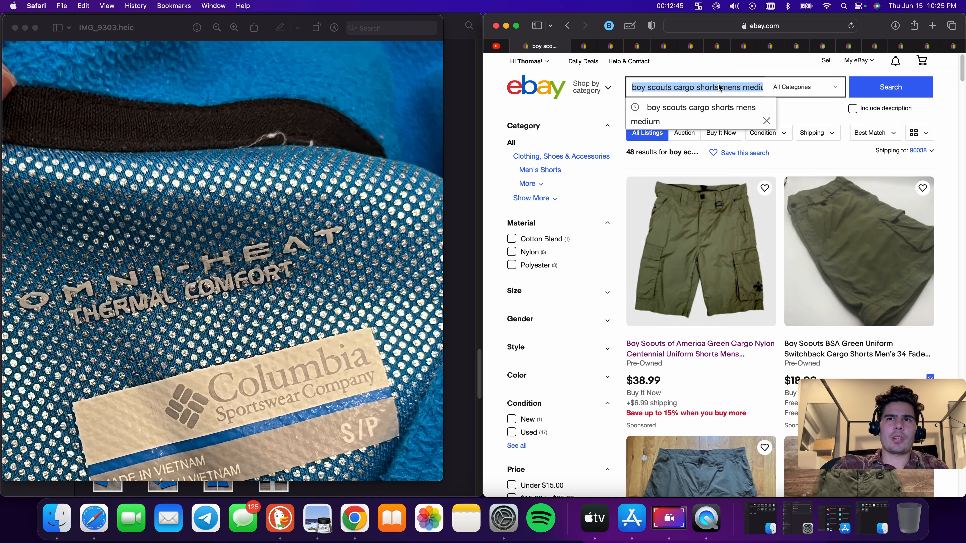
{"action": "type", "text": "colu"}
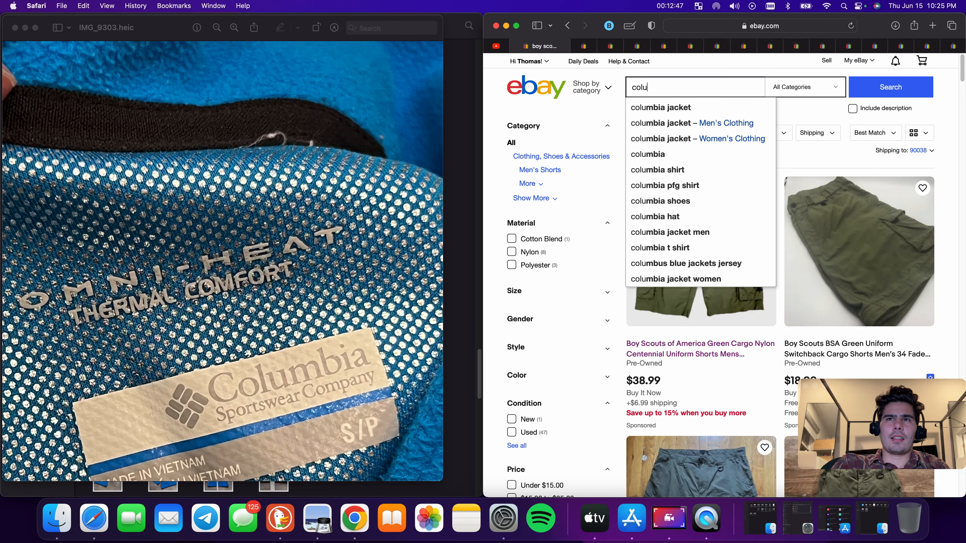
{"action": "type", "text": "mbia "}
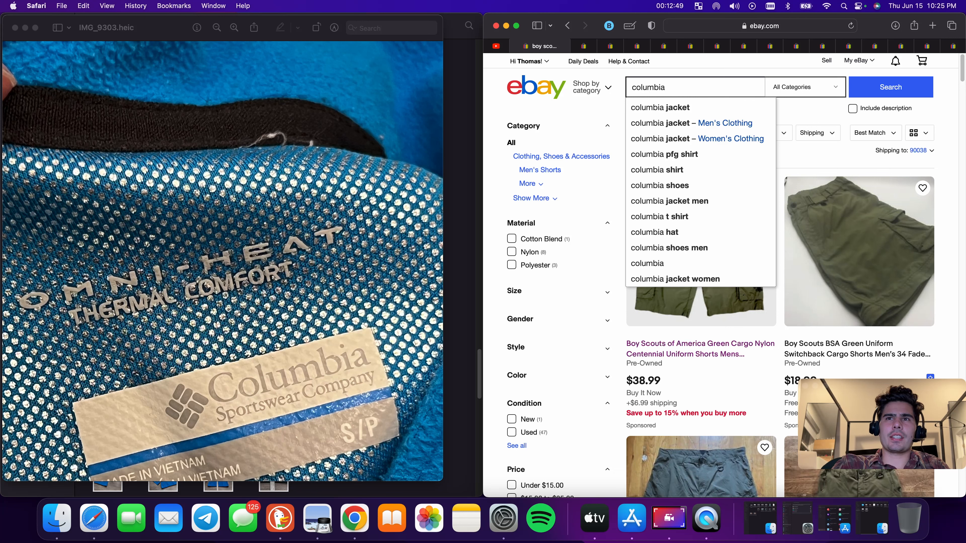
{"action": "type", "text": "jacke"}
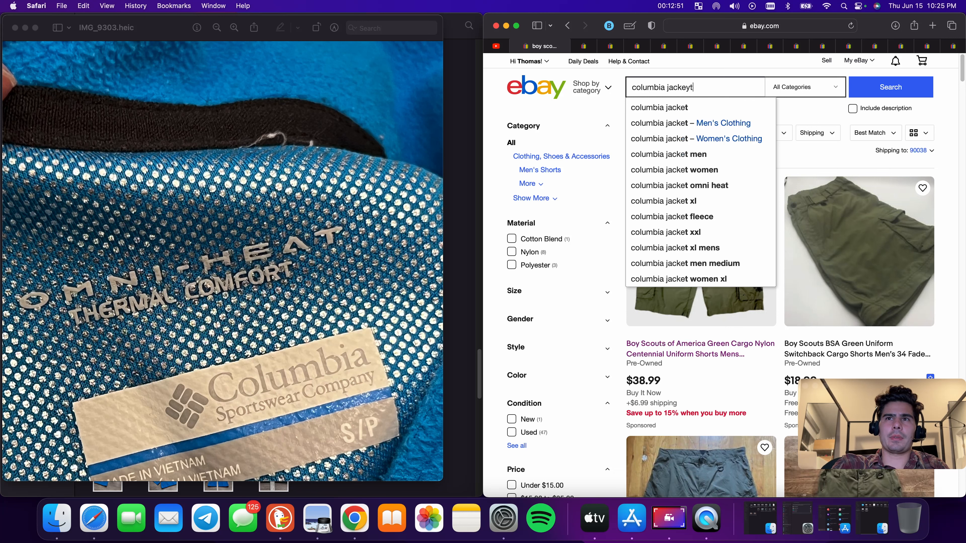
{"action": "type", "text": "t "}
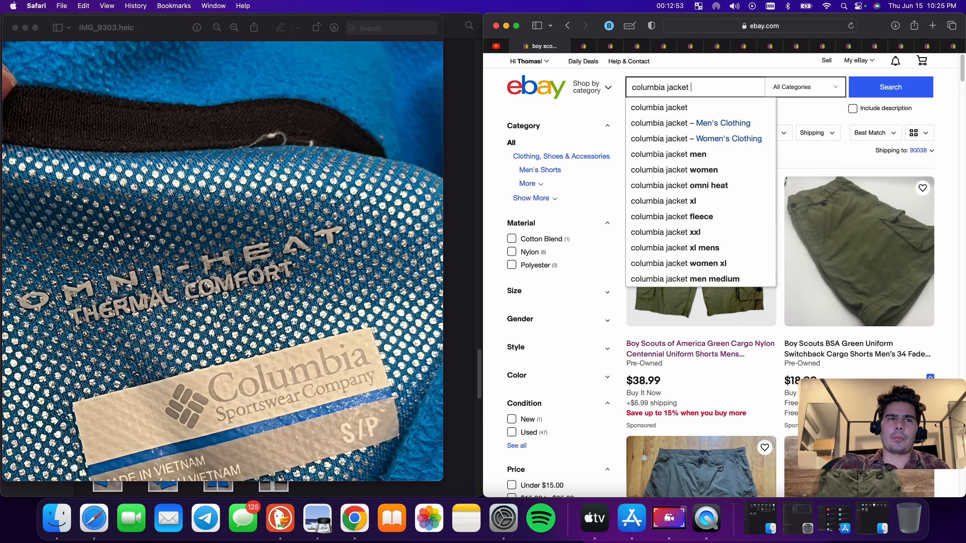
{"action": "type", "text": "omni he"}
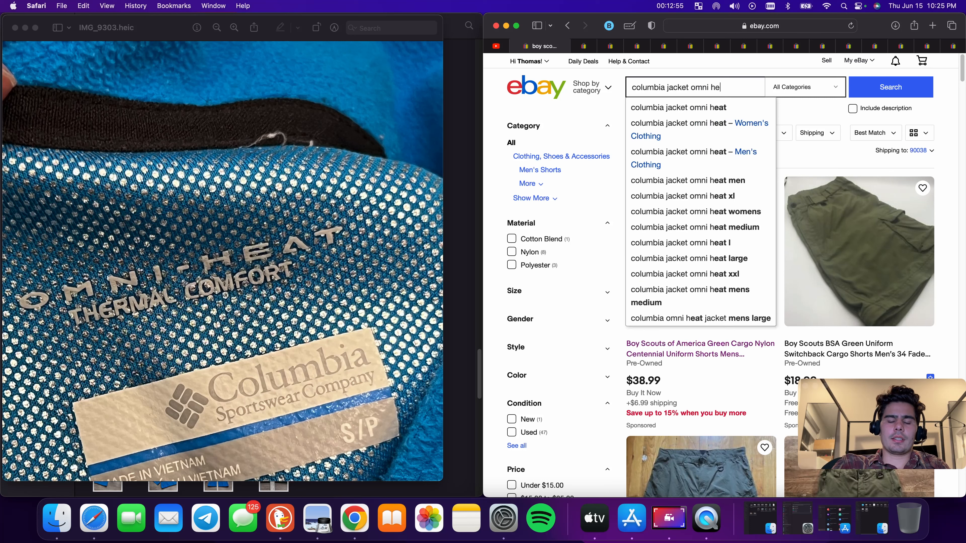
{"action": "type", "text": "at thermal heat"}
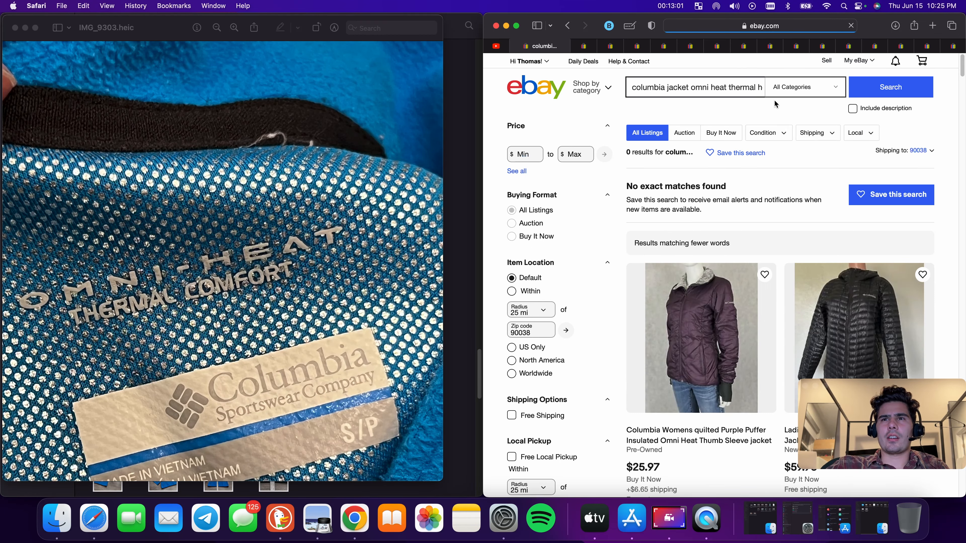
Refine the search to columbia jacket fleece omni heat thermal heat and open the Columbia Fleece Jacket Mens 2XL Tall 2XT Gray listing
{"action": "scroll", "coordinate": [756, 254], "scroll_direction": "down", "scroll_amount": 10}
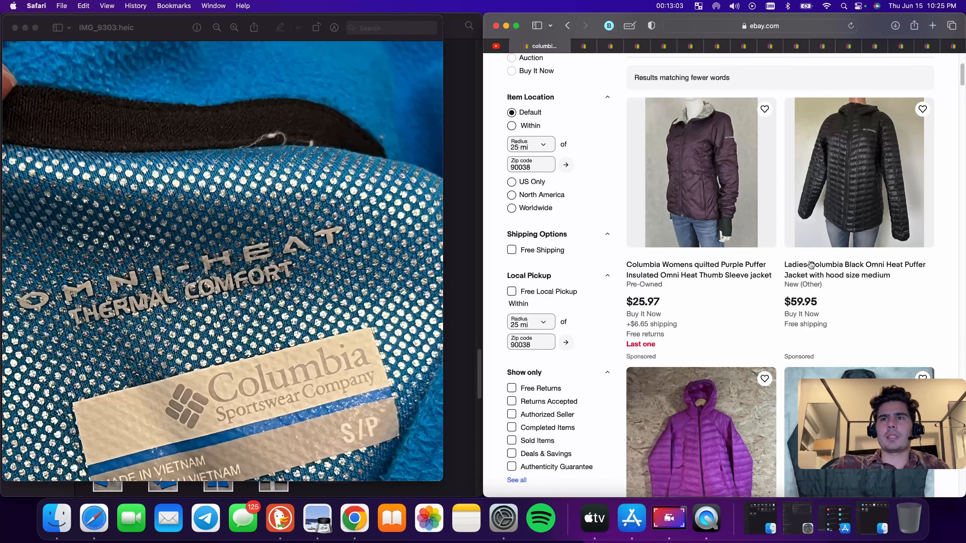
{"action": "scroll", "coordinate": [756, 254], "scroll_direction": "down", "scroll_amount": 10}
{"action": "scroll", "coordinate": [844, 215], "scroll_direction": "down", "scroll_amount": 15}
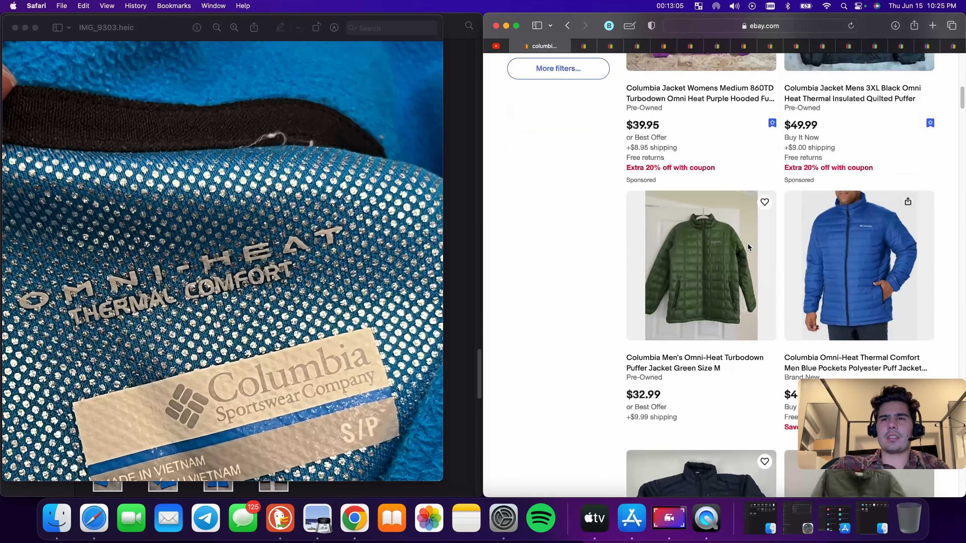
{"action": "scroll", "coordinate": [767, 241], "scroll_direction": "up", "scroll_amount": 20}
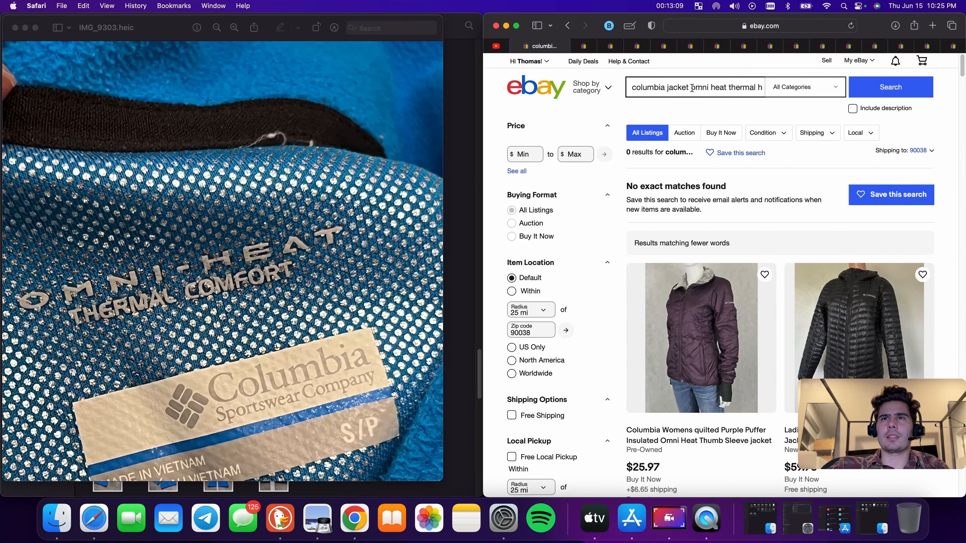
{"action": "type", "text": "fleece"}
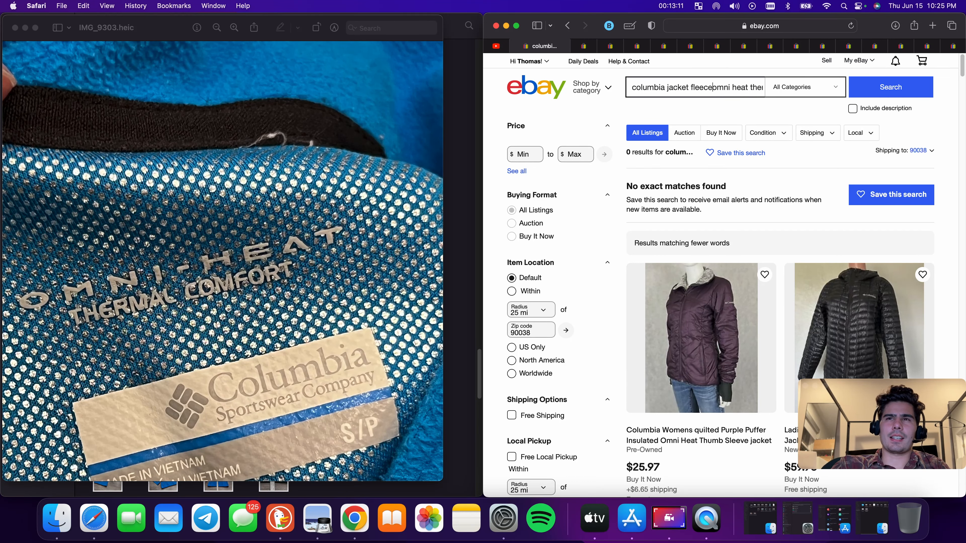
{"action": "key", "text": "Return"}
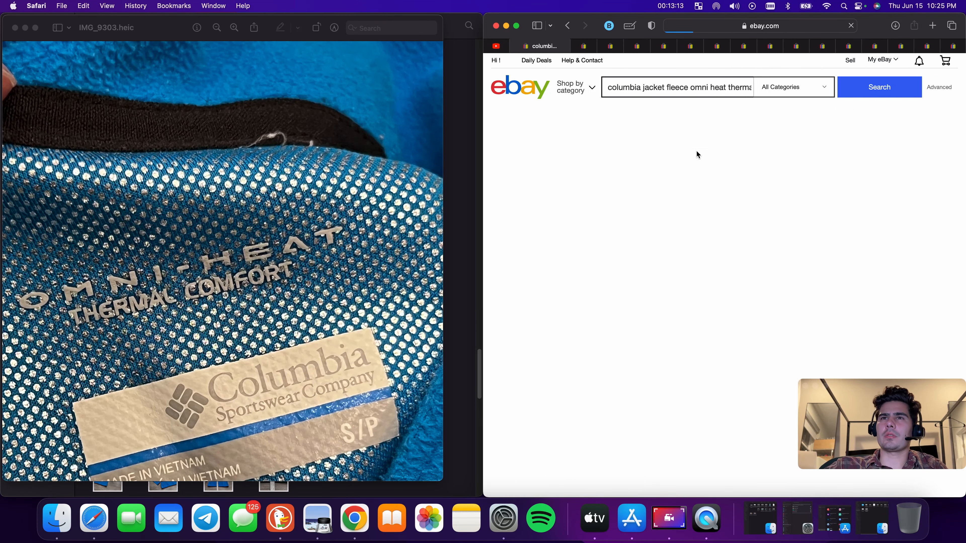
{"action": "scroll", "coordinate": [834, 293], "scroll_direction": "down", "scroll_amount": 3}
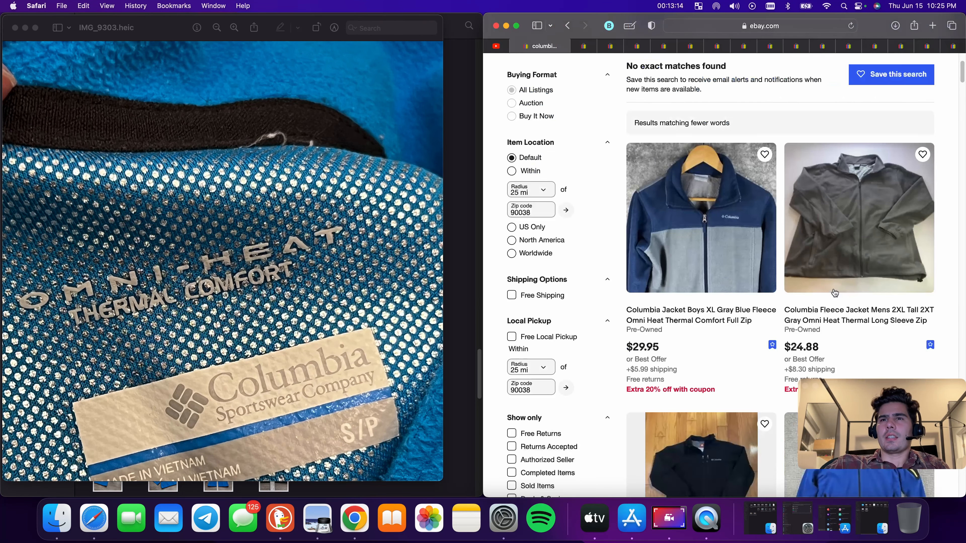
{"action": "left_click", "coordinate": [876, 321]}
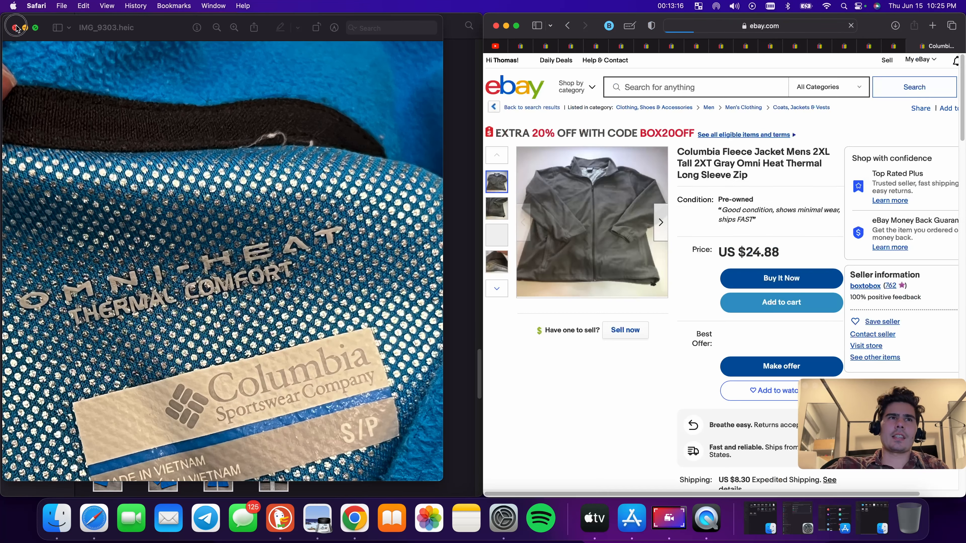
Start a similar listing with Sell now and upload the jacket photos IMG_9293 through IMG_9313 from Downloads
{"action": "left_click", "coordinate": [16, 28]}
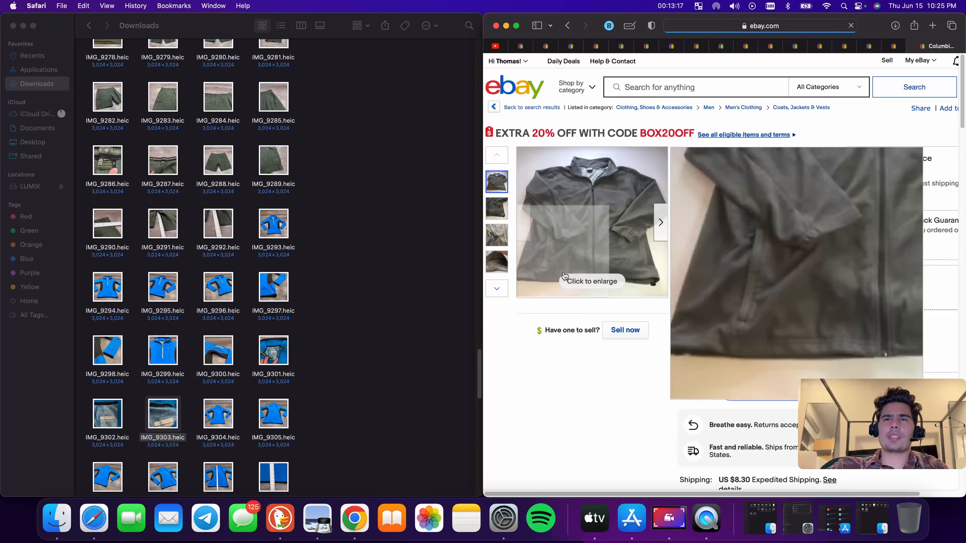
{"action": "left_click", "coordinate": [627, 329]}
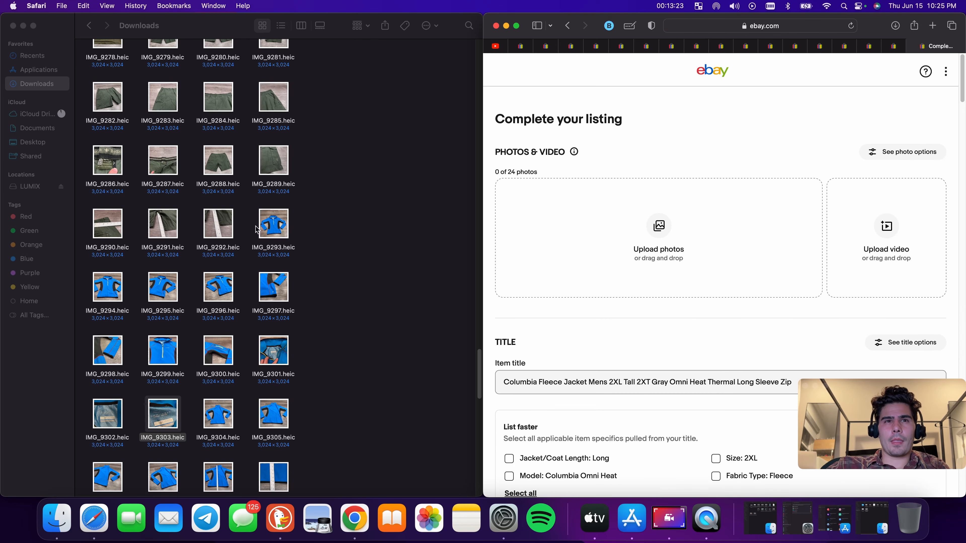
{"action": "left_click_drag", "start_coordinate": [273, 228], "coordinate": [703, 267]}
{"action": "left_click_drag", "start_coordinate": [86, 284], "coordinate": [704, 228]}
View the IMG_9321 Wrangler tag photo and start a new eBay search for wrangler
{"action": "scroll", "coordinate": [313, 425], "scroll_direction": "down", "scroll_amount": 5}
{"action": "scroll", "coordinate": [226, 318], "scroll_direction": "down", "scroll_amount": 5}
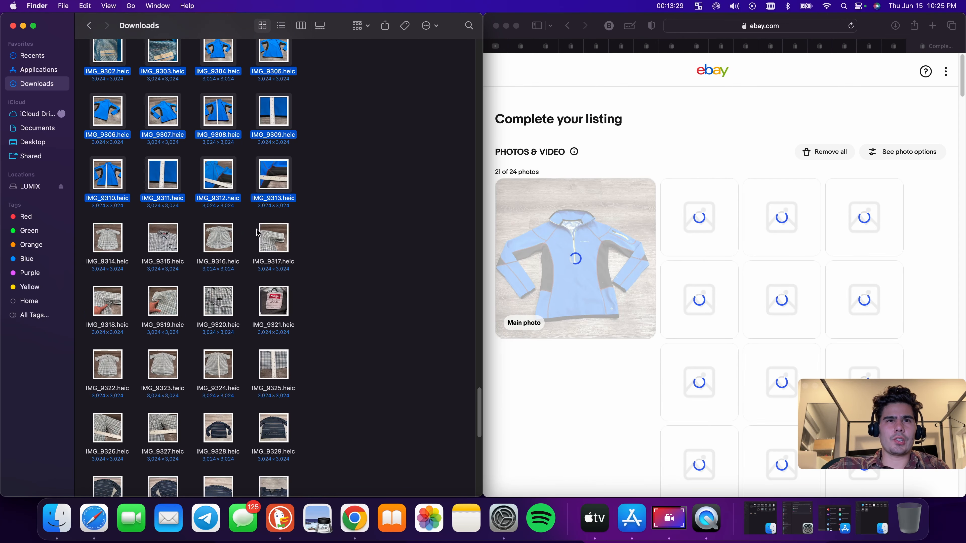
{"action": "double_click", "coordinate": [268, 307]}
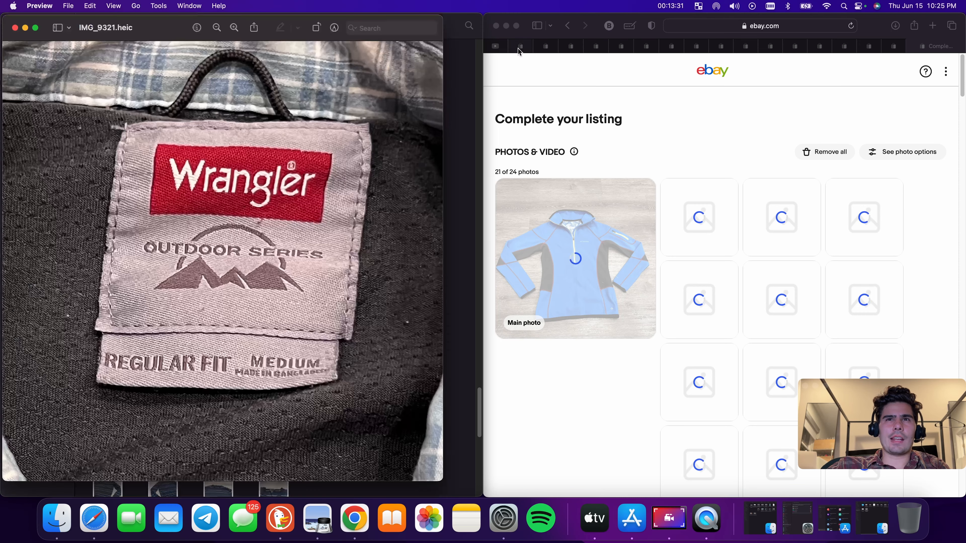
{"action": "left_click", "coordinate": [522, 47]}
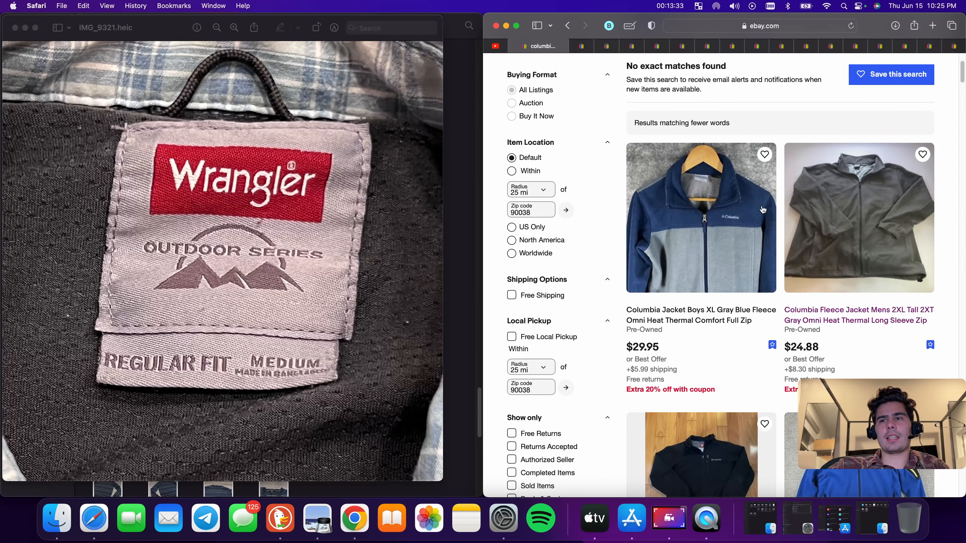
{"action": "scroll", "coordinate": [661, 114], "scroll_direction": "up", "scroll_amount": 3}
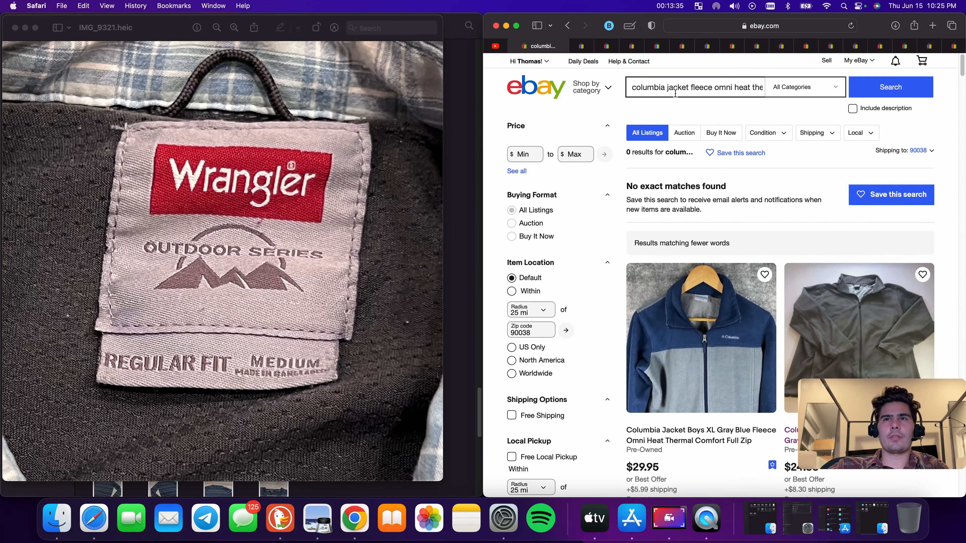
{"action": "triple_click", "coordinate": [675, 93]}
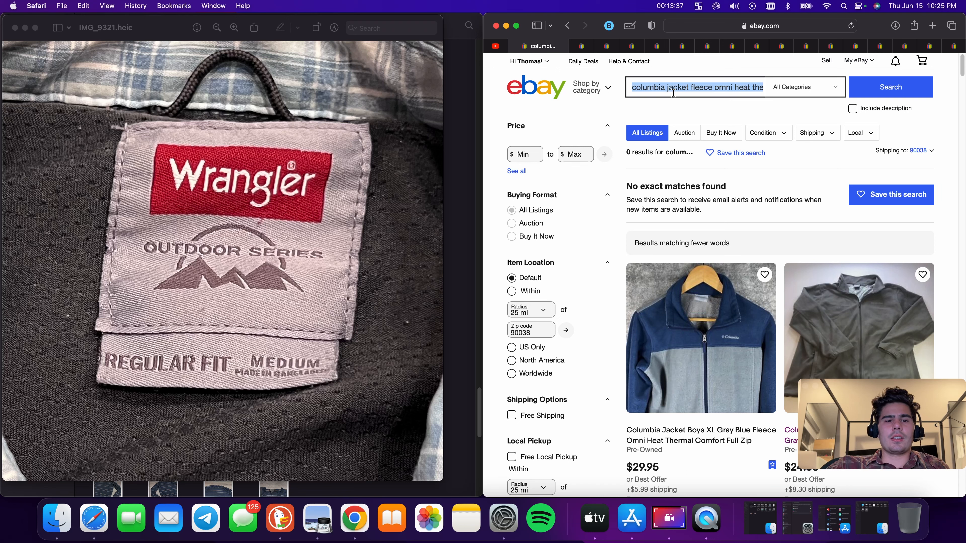
{"action": "type", "text": "wrangler p"}
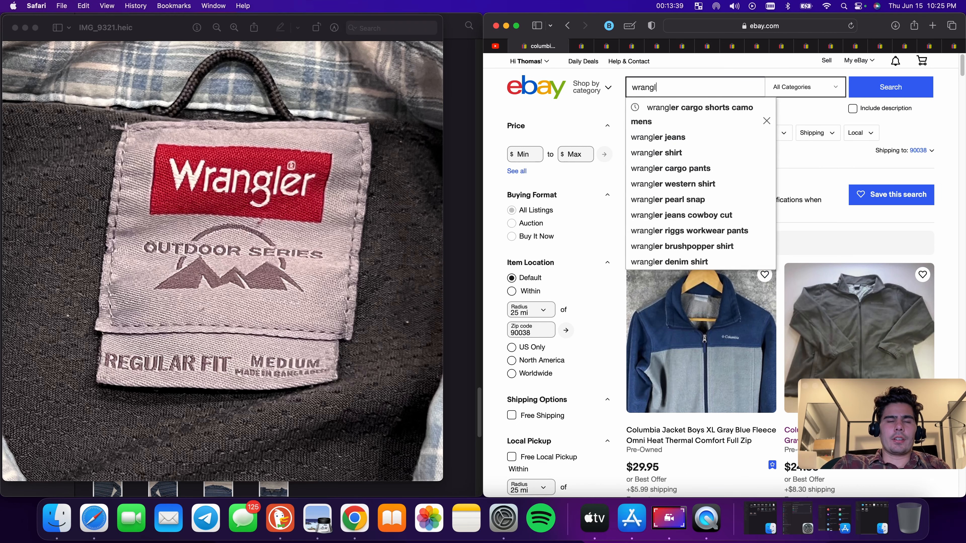
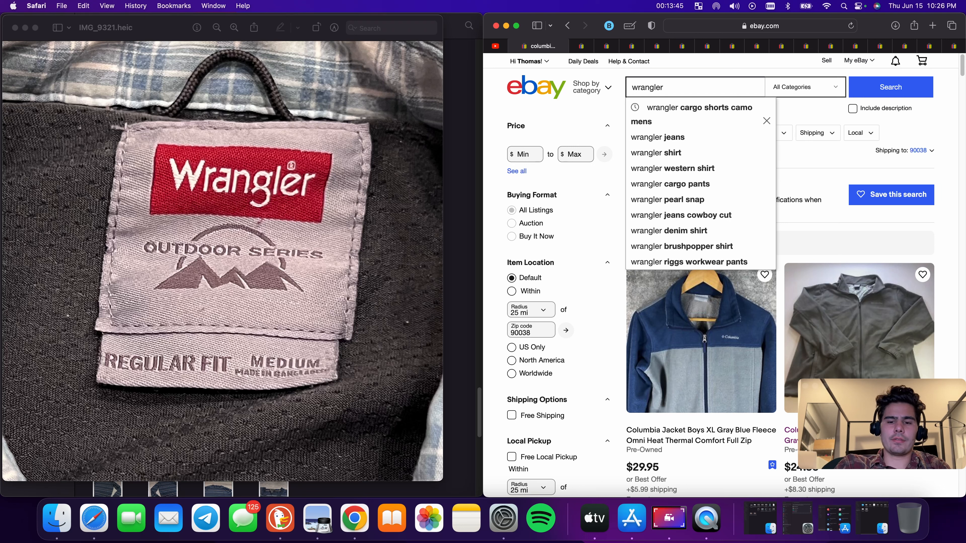
Refine the search to wrangler outdoor series medium button up and open the Wrangler Outdoor Series Button Up Shirt Green Plaid Size Medium listing
{"action": "type", "text": "p"}
{"action": "key", "text": "BackSpace"}
{"action": "type", "text": "ou"}
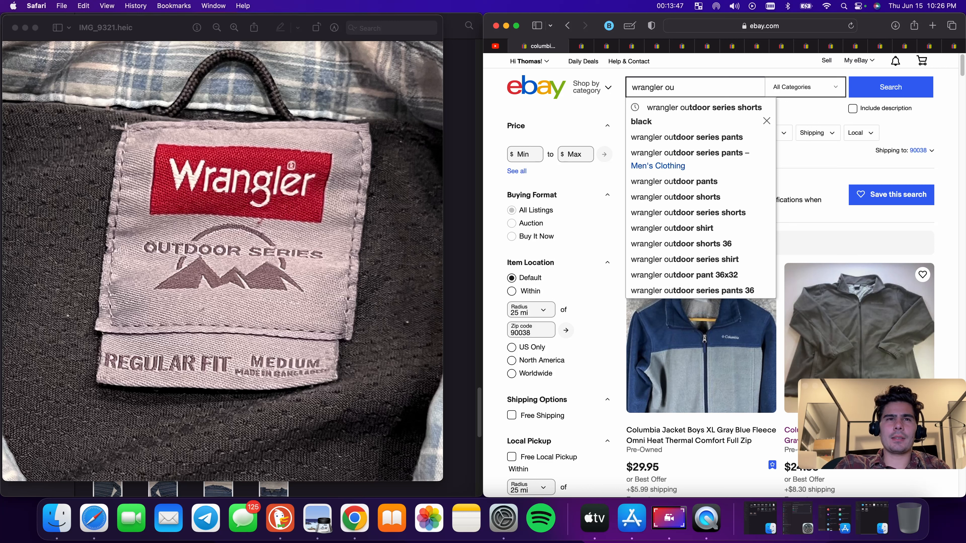
{"action": "type", "text": "door "}
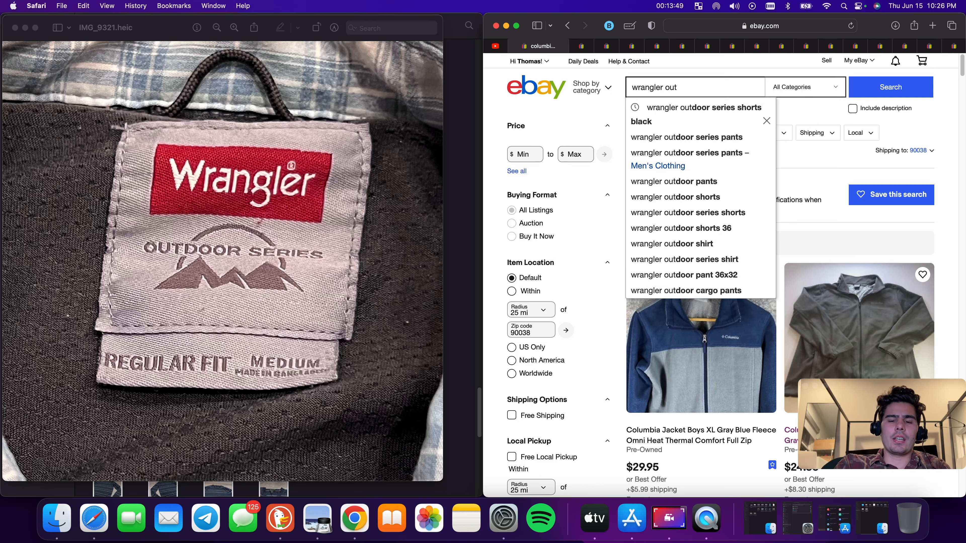
{"action": "type", "text": "seri"}
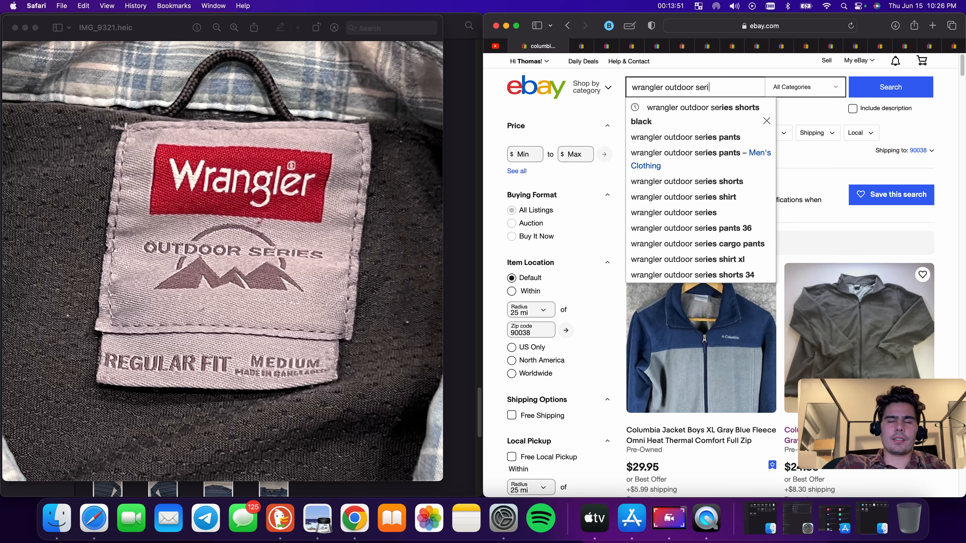
{"action": "type", "text": "es m"}
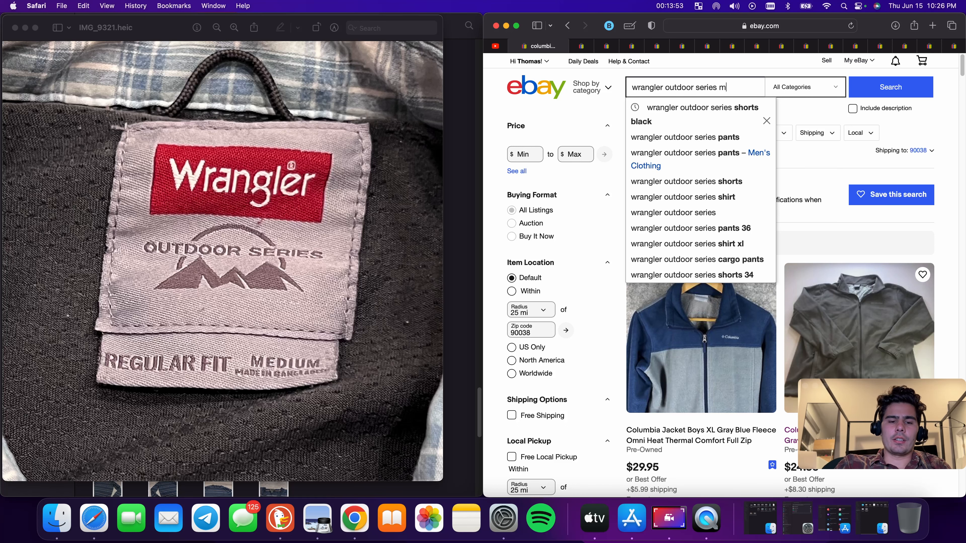
{"action": "type", "text": "edium b"}
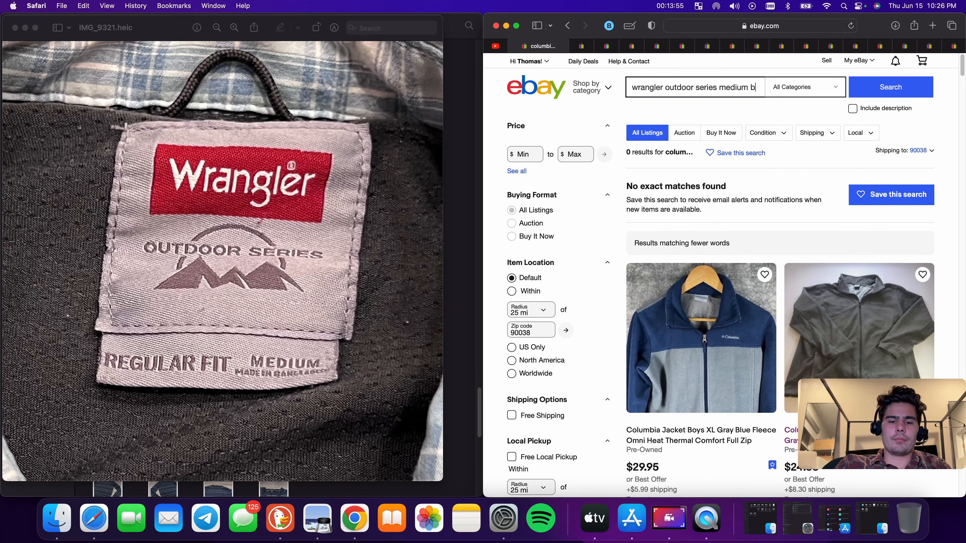
{"action": "type", "text": "utton up"}
{"action": "key", "text": "Return"}
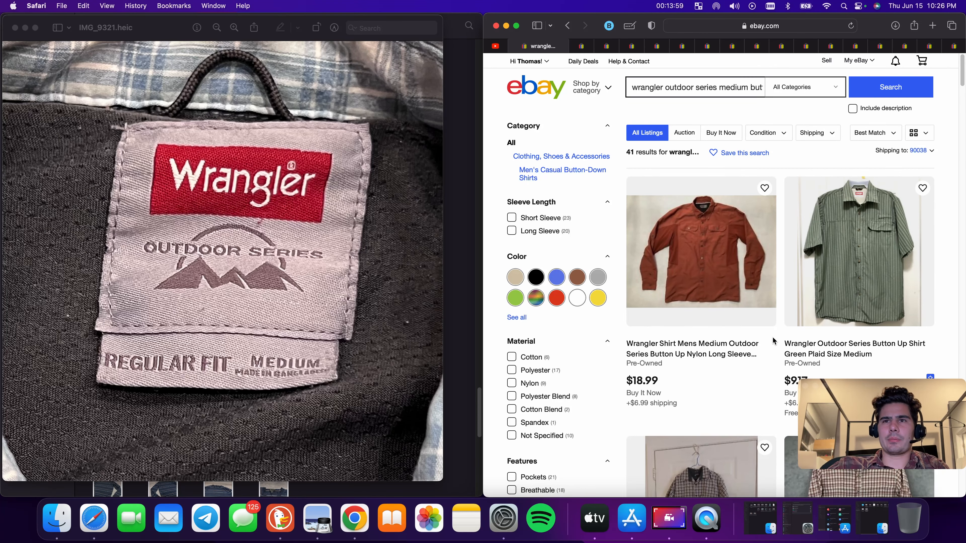
{"action": "left_click", "coordinate": [871, 355]}
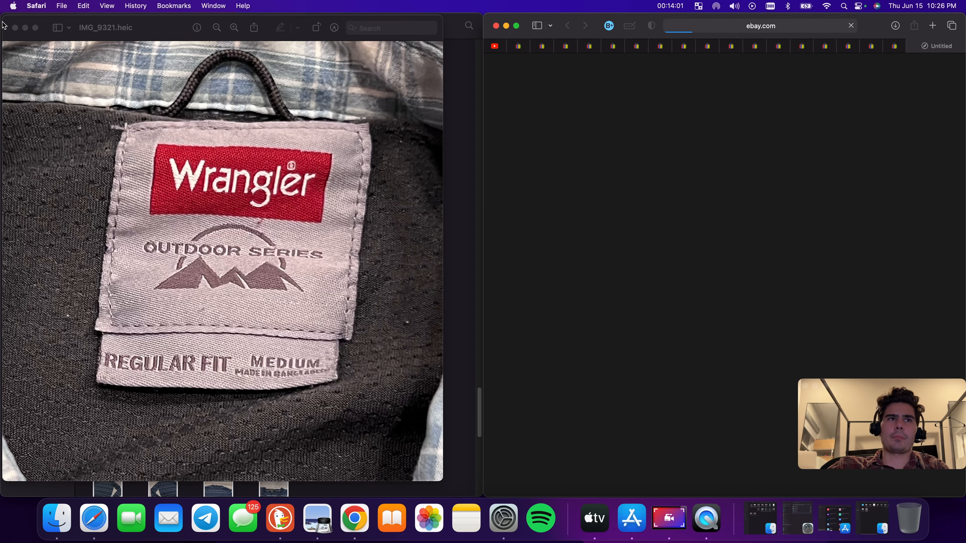
Start a similar listing with Sell now and upload the shirt photos IMG_9314 through IMG_9327 from Downloads
{"action": "left_click", "coordinate": [15, 27]}
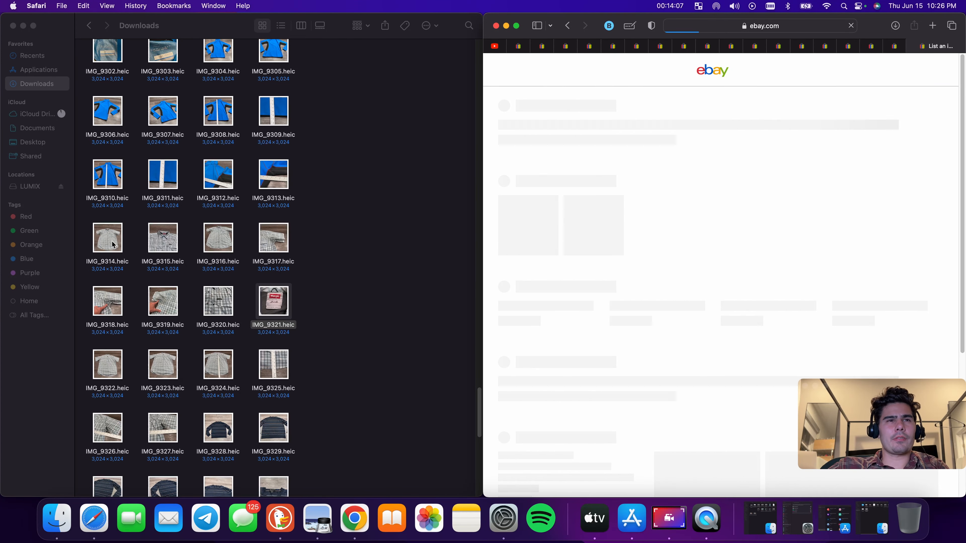
{"action": "left_click_drag", "start_coordinate": [88, 240], "coordinate": [671, 268]}
{"action": "left_click_drag", "start_coordinate": [88, 430], "coordinate": [682, 313]}
{"action": "scroll", "coordinate": [351, 350], "scroll_direction": "down", "scroll_amount": 6}
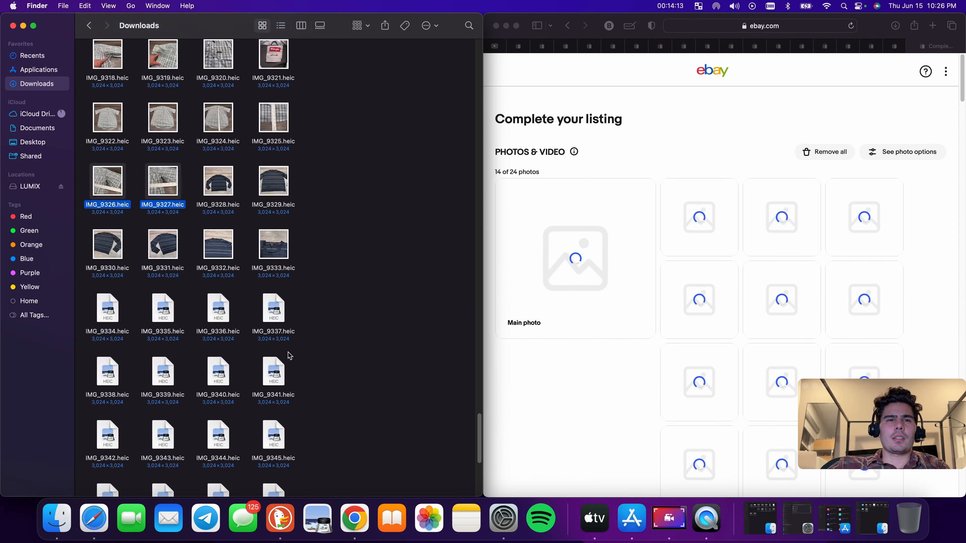
View the IMG_9334 Banana Republic tag photo and search eBay for banana republic sweater 100 merino wool
{"action": "left_click", "coordinate": [122, 311]}
{"action": "double_click", "coordinate": [123, 311]}
{"action": "left_click", "coordinate": [541, 46]}
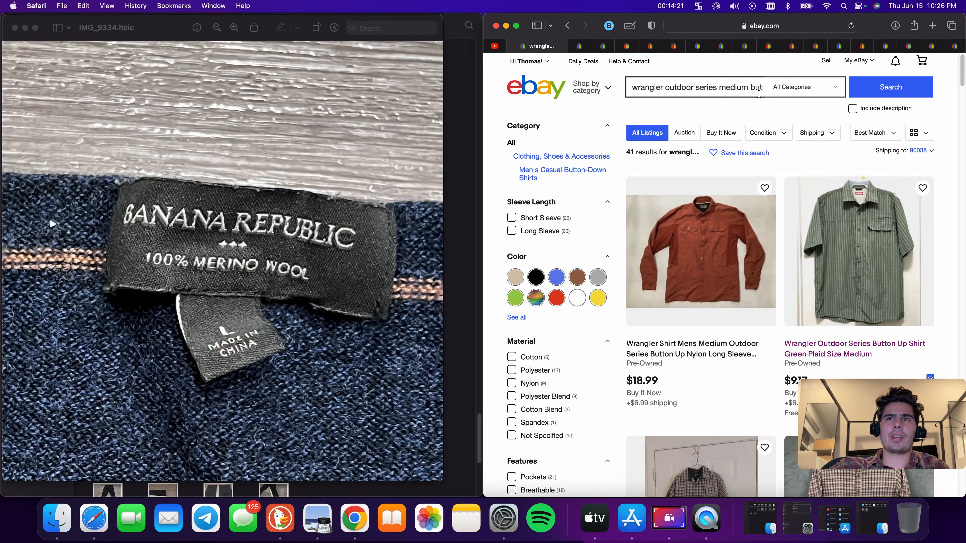
{"action": "triple_click", "coordinate": [759, 94]}
{"action": "type", "text": "ban"}
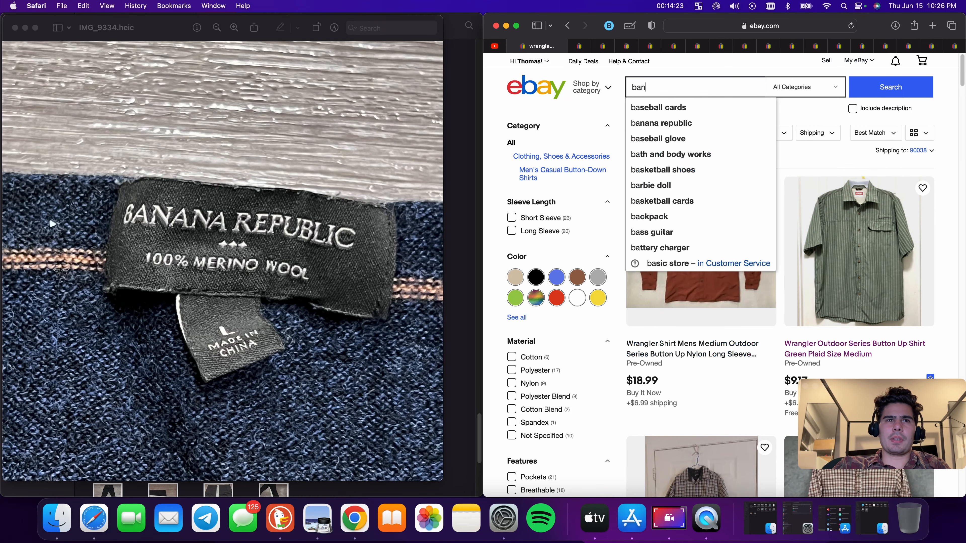
{"action": "type", "text": "aa"}
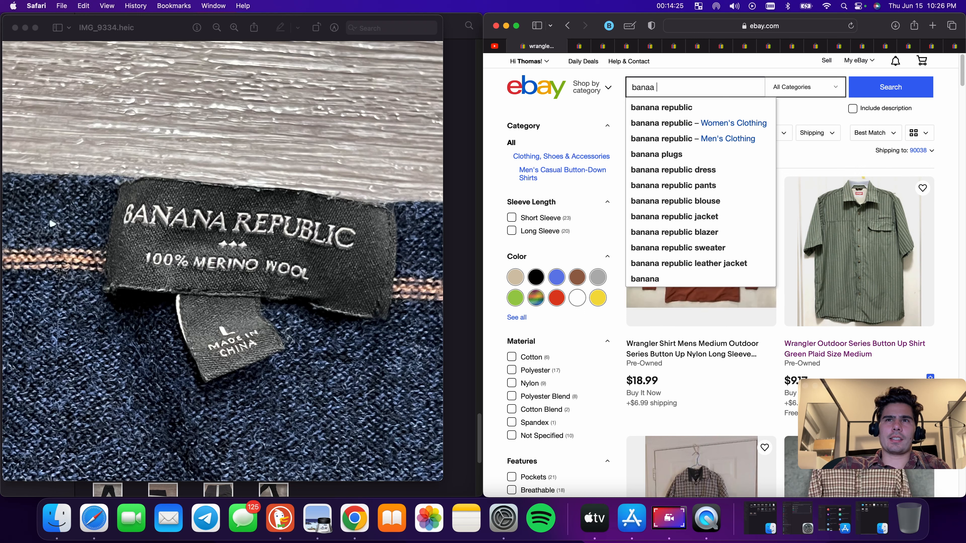
{"action": "key", "text": "BackSpace"}
{"action": "key", "text": "BackSpace"}
{"action": "key", "text": "BackSpace"}
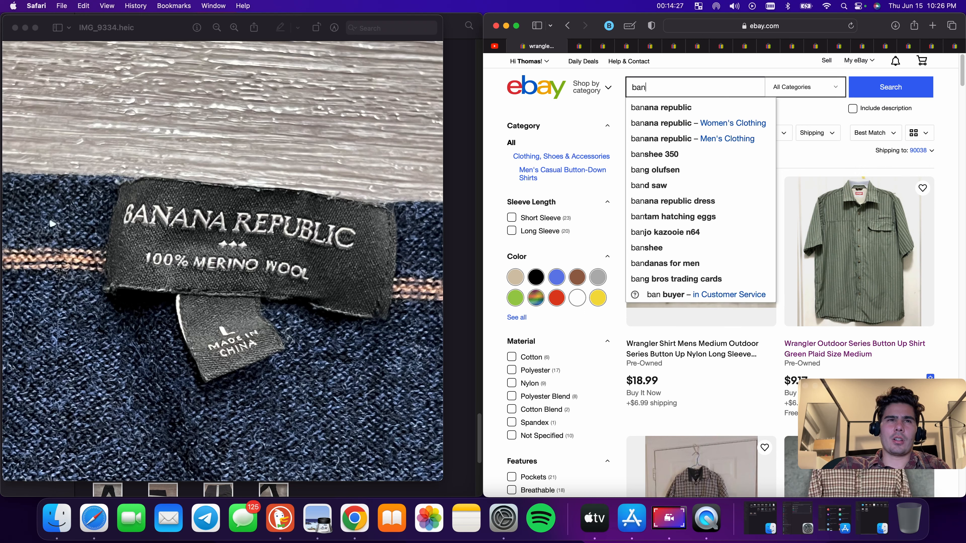
{"action": "type", "text": "ana re"}
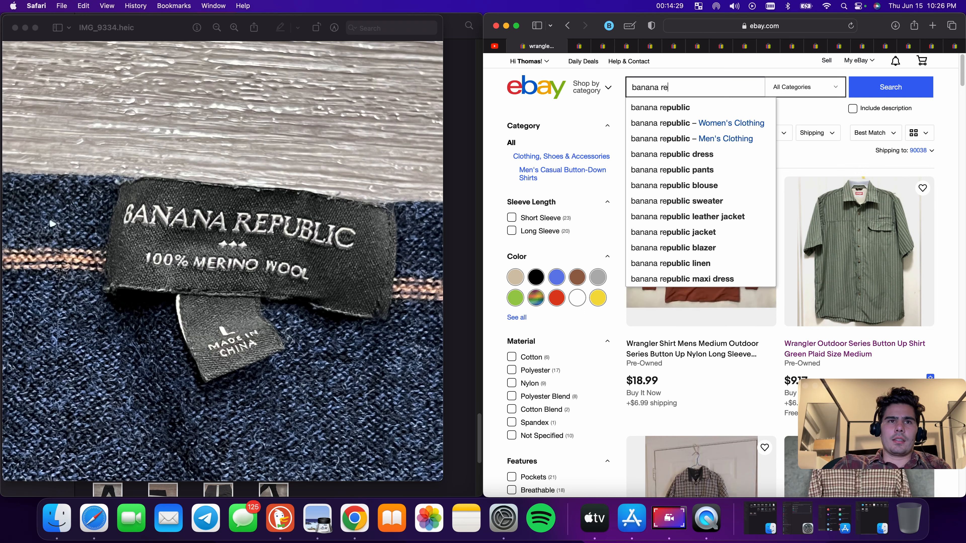
{"action": "type", "text": "public"}
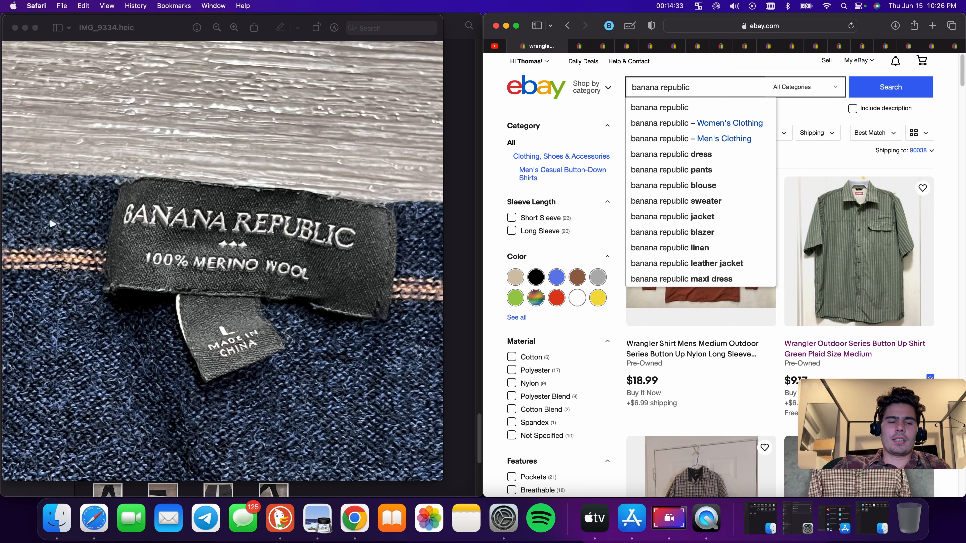
{"action": "type", "text": " sw"}
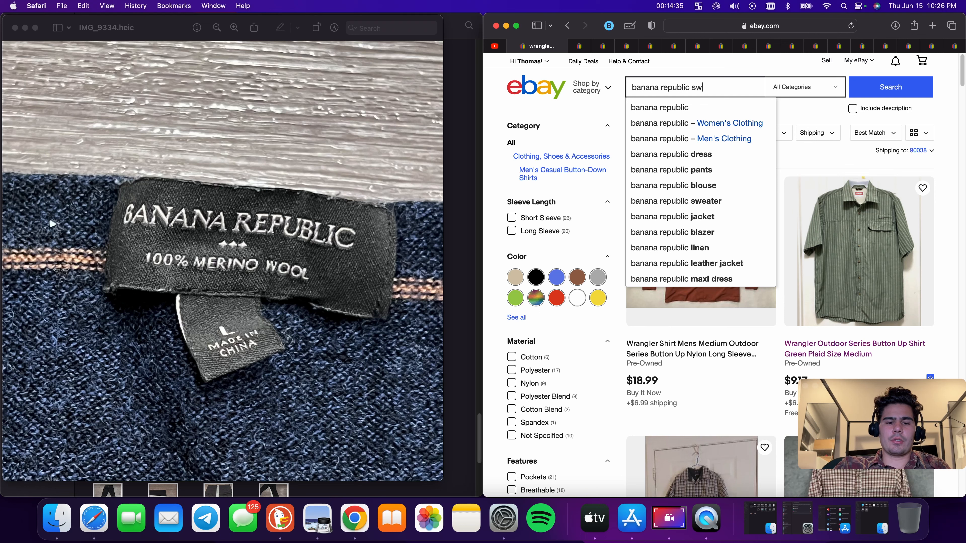
{"action": "type", "text": "eater"}
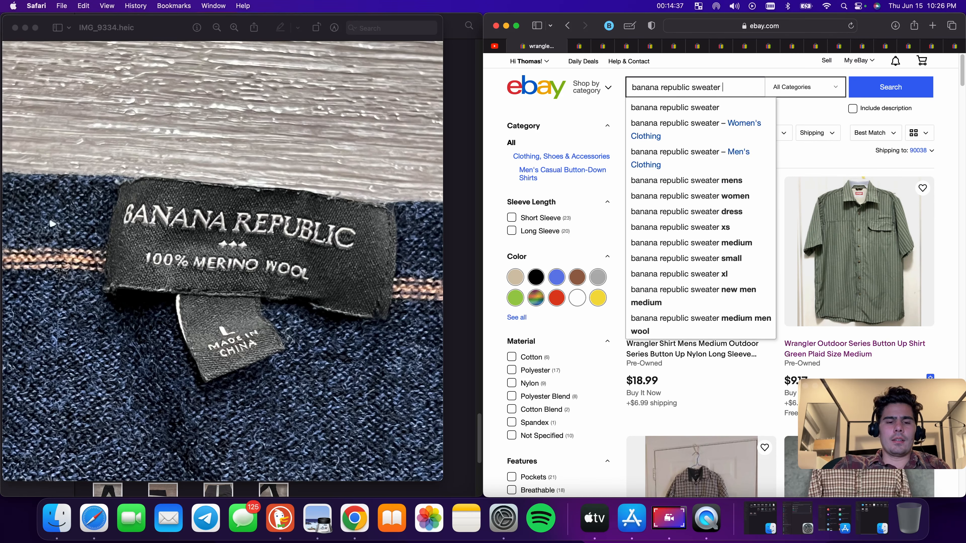
{"action": "type", "text": " 100 merino"}
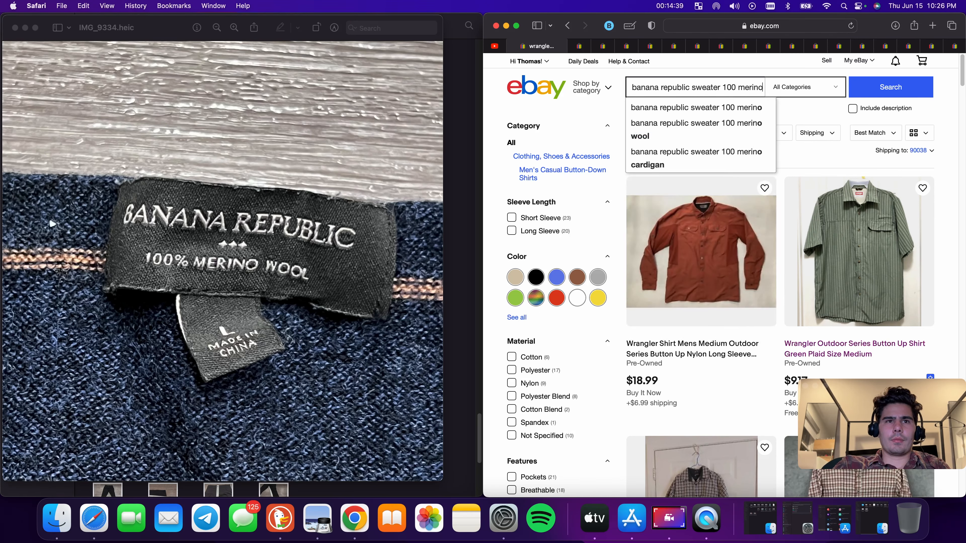
{"action": "type", "text": " wool"}
{"action": "key", "text": "Return"}
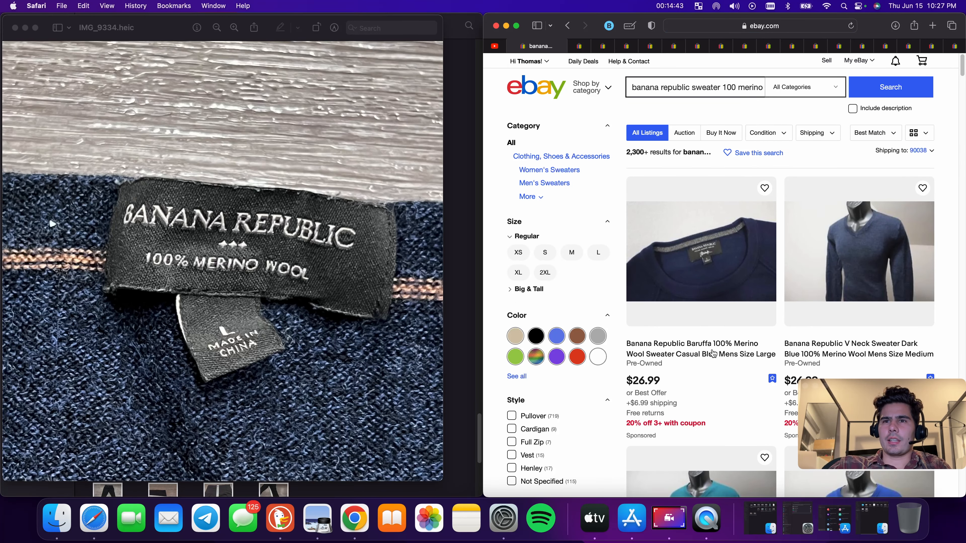
Start a similar listing from the Banana Republic Baruffa 100% Merino Wool Sweater listing and upload photos IMG_9328 through IMG_9339
{"action": "left_click", "coordinate": [714, 354]}
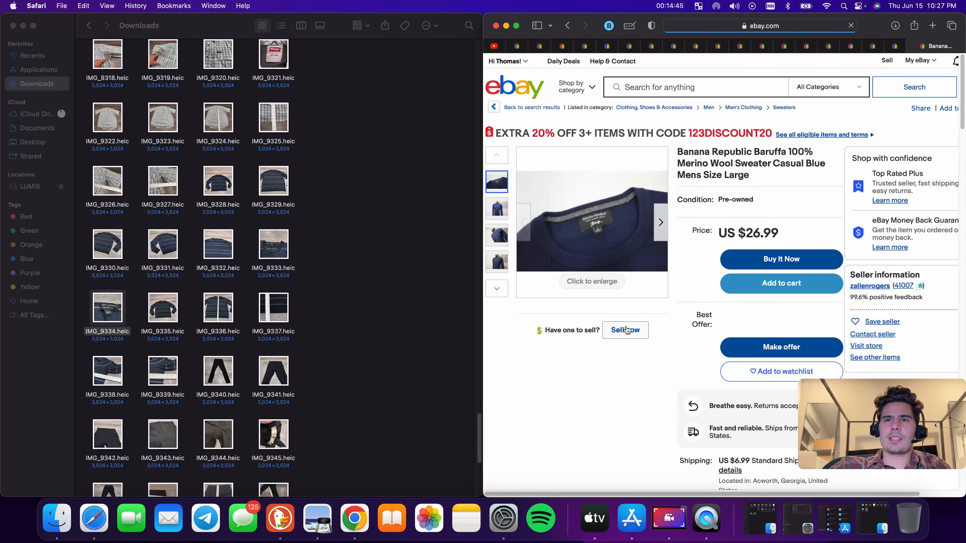
{"action": "left_click", "coordinate": [628, 327]}
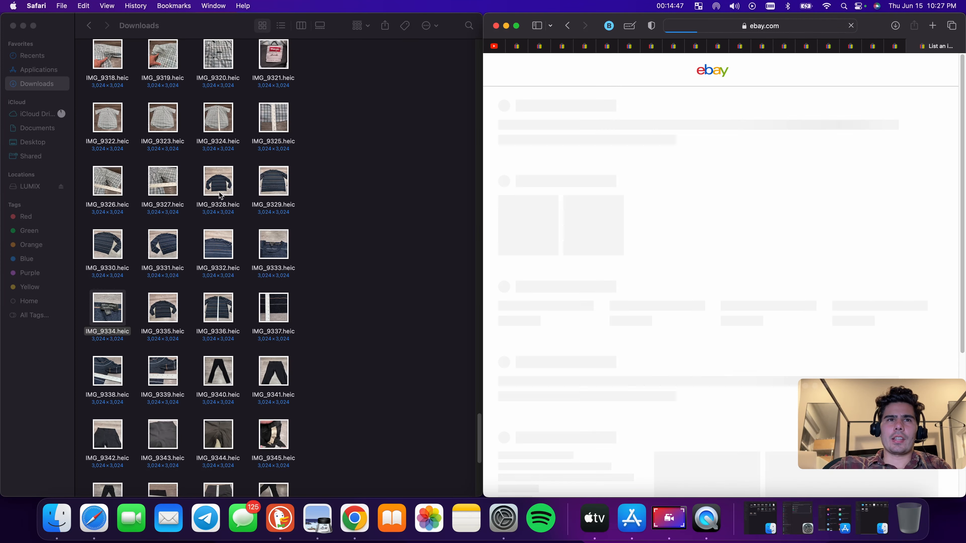
{"action": "left_click_drag", "start_coordinate": [198, 187], "coordinate": [681, 251]}
{"action": "left_click_drag", "start_coordinate": [82, 244], "coordinate": [313, 319]}
{"action": "left_click_drag", "start_coordinate": [274, 307], "coordinate": [684, 266]}
{"action": "left_click_drag", "start_coordinate": [90, 374], "coordinate": [765, 319]}
View the IMG_9345 lululemon tag photo and search eBay for lululemon leggings 6 28
{"action": "scroll", "coordinate": [253, 377], "scroll_direction": "down", "scroll_amount": 3}
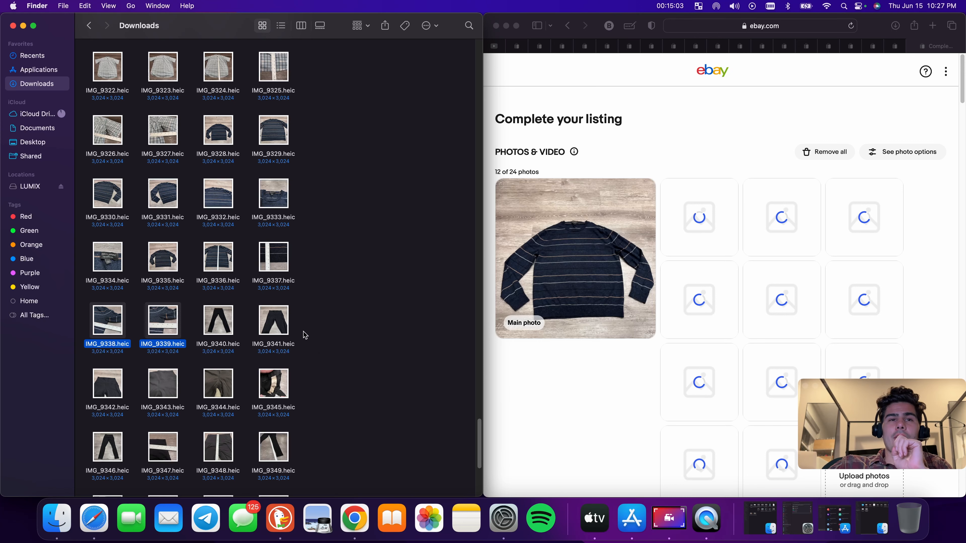
{"action": "scroll", "coordinate": [274, 323], "scroll_direction": "down", "scroll_amount": 2}
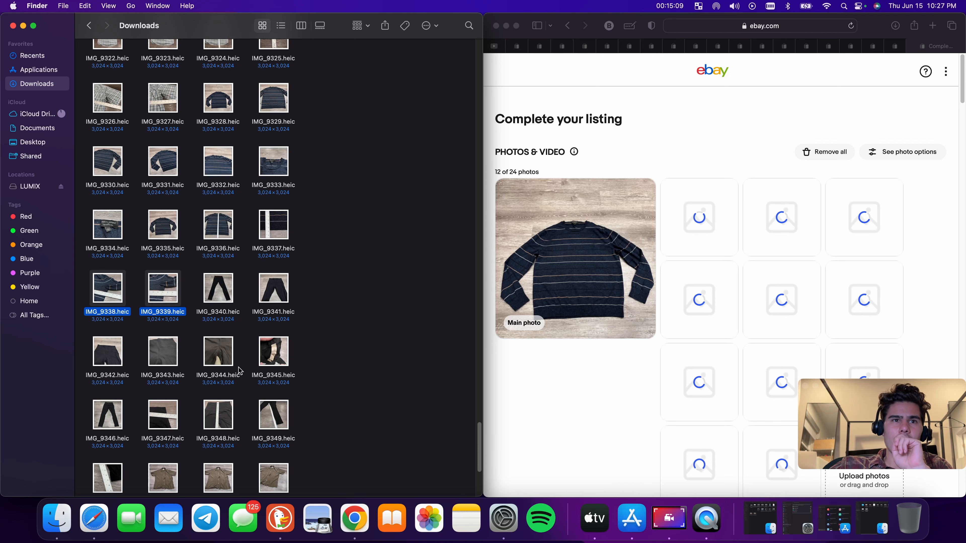
{"action": "double_click", "coordinate": [279, 360]}
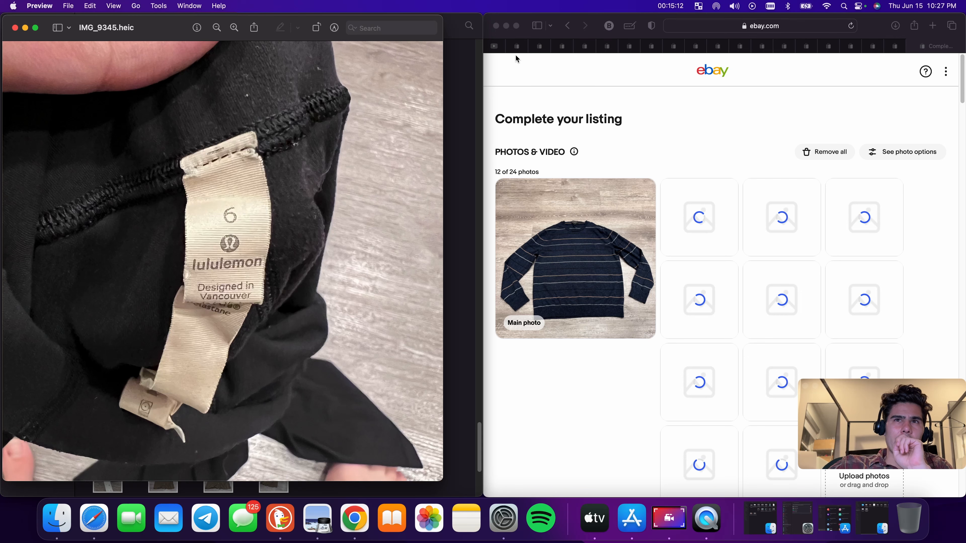
{"action": "left_click", "coordinate": [517, 46]}
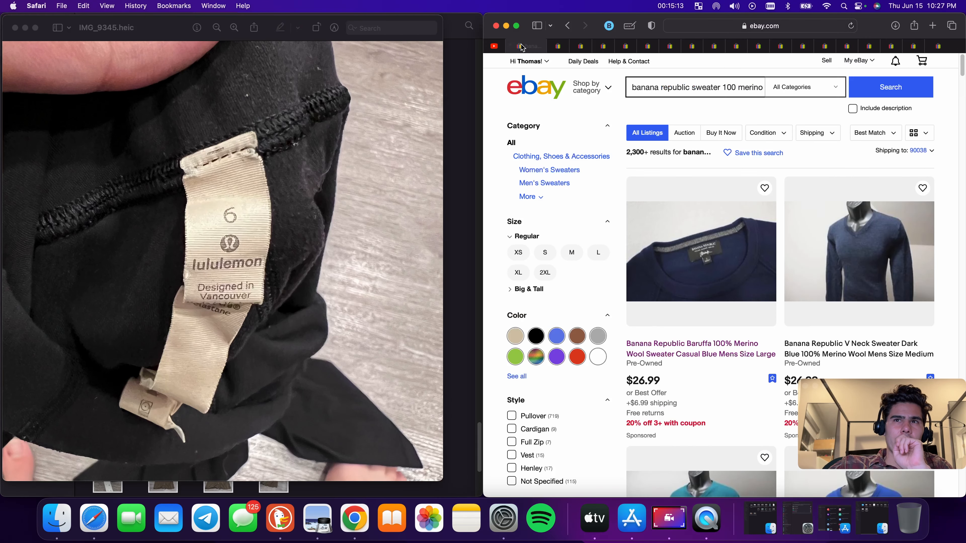
{"action": "triple_click", "coordinate": [679, 87]}
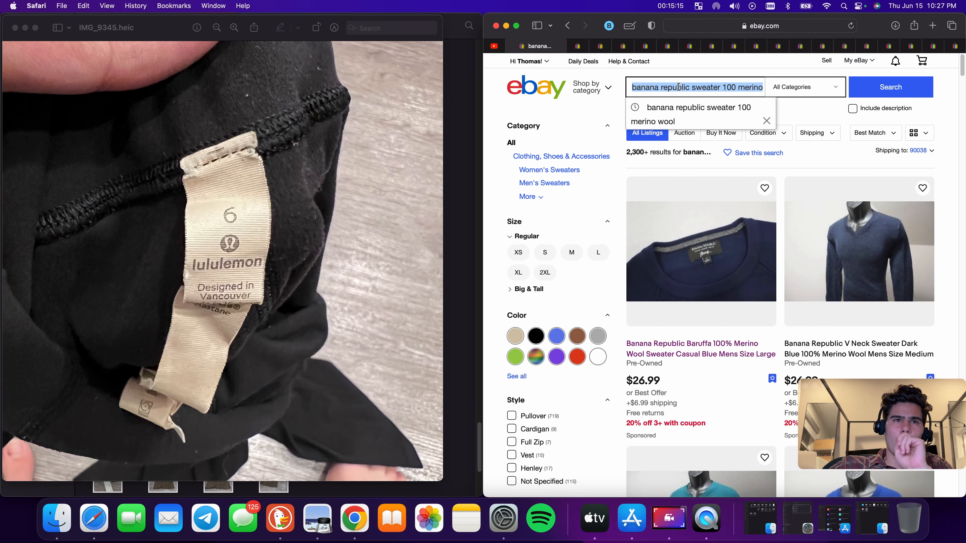
{"action": "type", "text": "lul"}
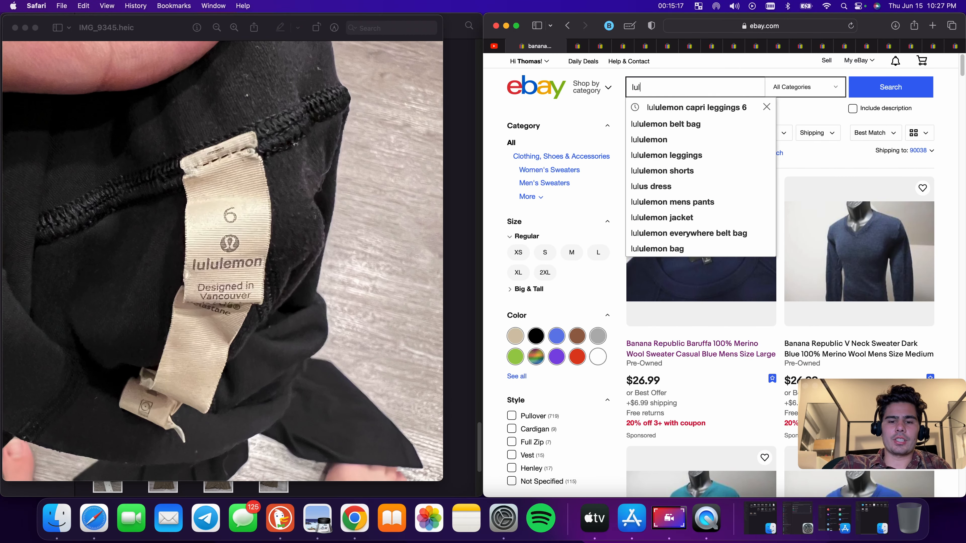
{"action": "type", "text": "ulemon"}
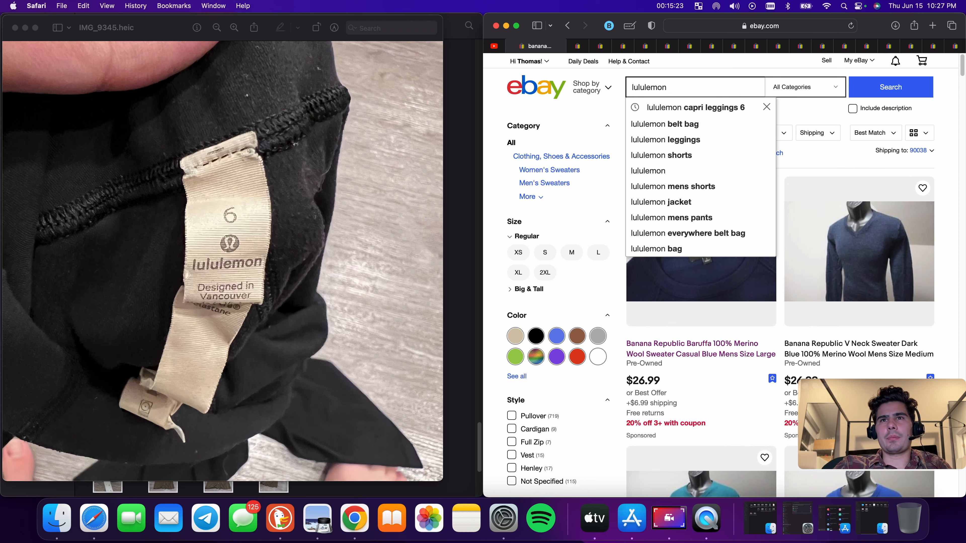
{"action": "type", "text": "leggings 6"}
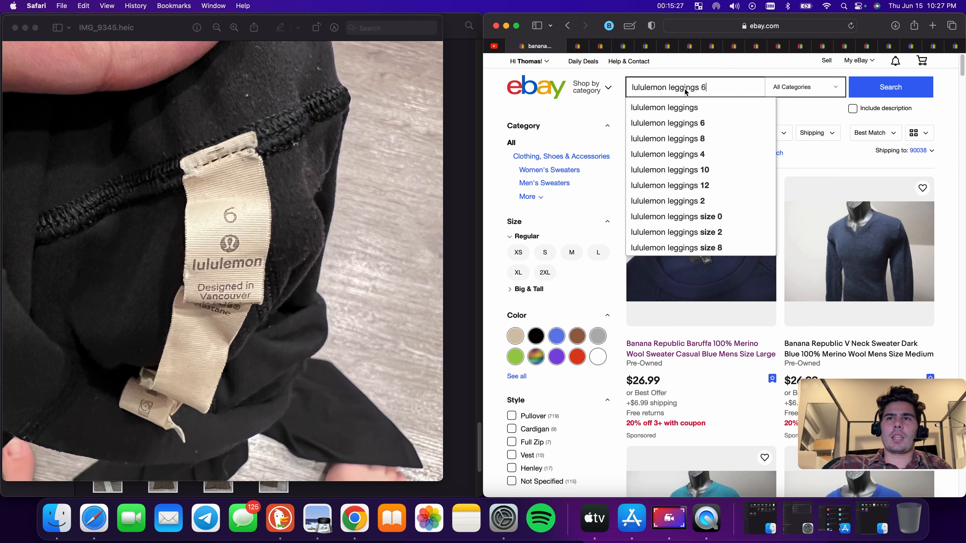
{"action": "left_click", "coordinate": [699, 111]}
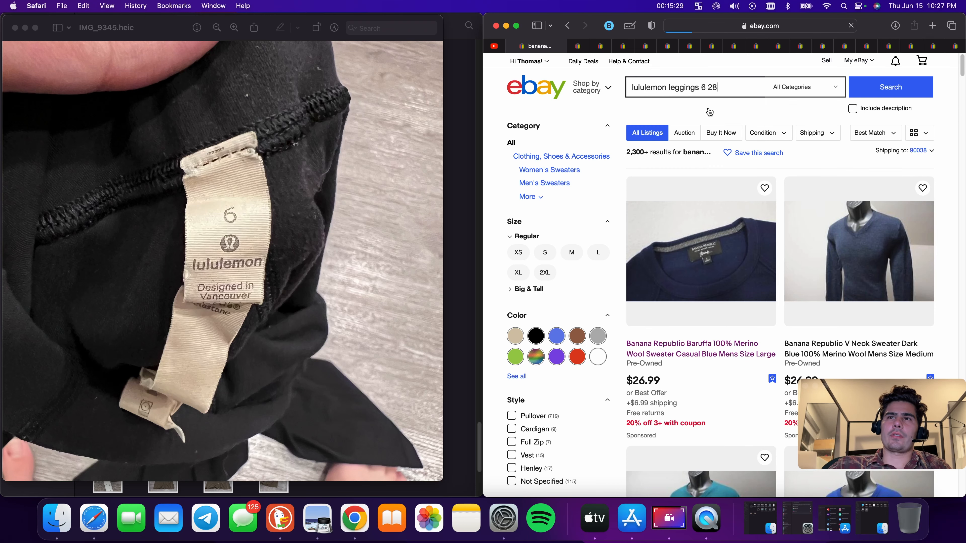
Browse the lululemon leggings search results for comparable listings
{"action": "scroll", "coordinate": [747, 244], "scroll_direction": "down", "scroll_amount": 3}
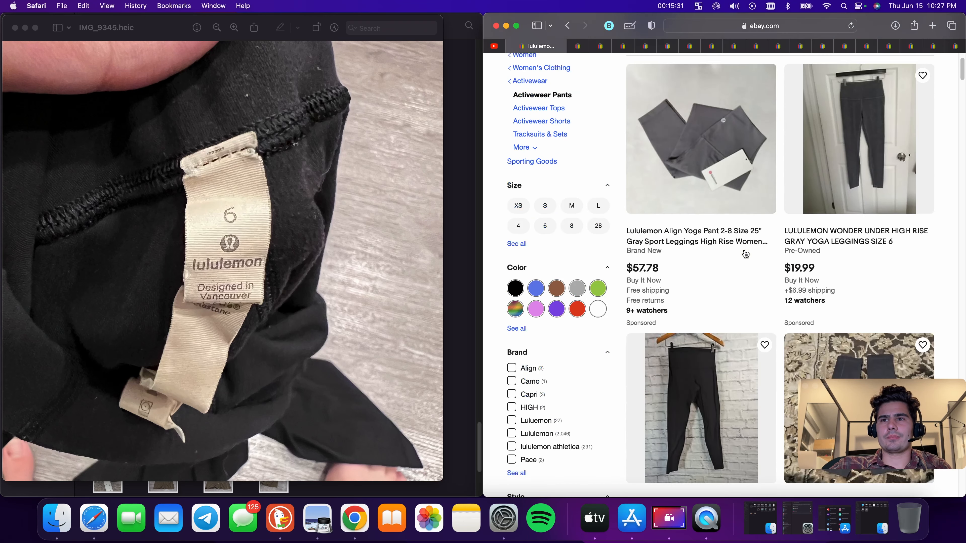
{"action": "scroll", "coordinate": [811, 240], "scroll_direction": "down", "scroll_amount": 1}
{"action": "left_click", "coordinate": [838, 231]}
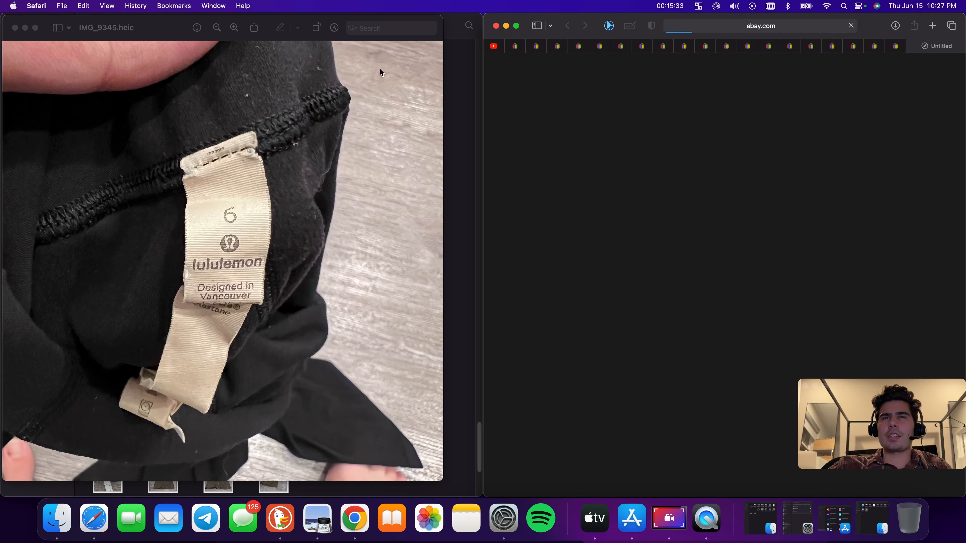
{"action": "left_click", "coordinate": [568, 26]}
{"action": "scroll", "coordinate": [766, 220], "scroll_direction": "down", "scroll_amount": 2}
{"action": "scroll", "coordinate": [767, 220], "scroll_direction": "down", "scroll_amount": 20}
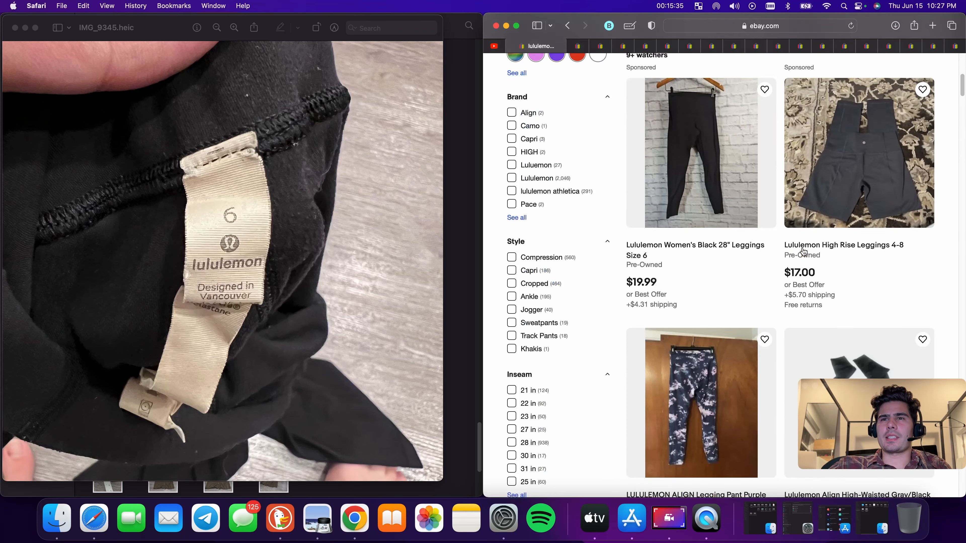
{"action": "scroll", "coordinate": [803, 252], "scroll_direction": "down", "scroll_amount": 20}
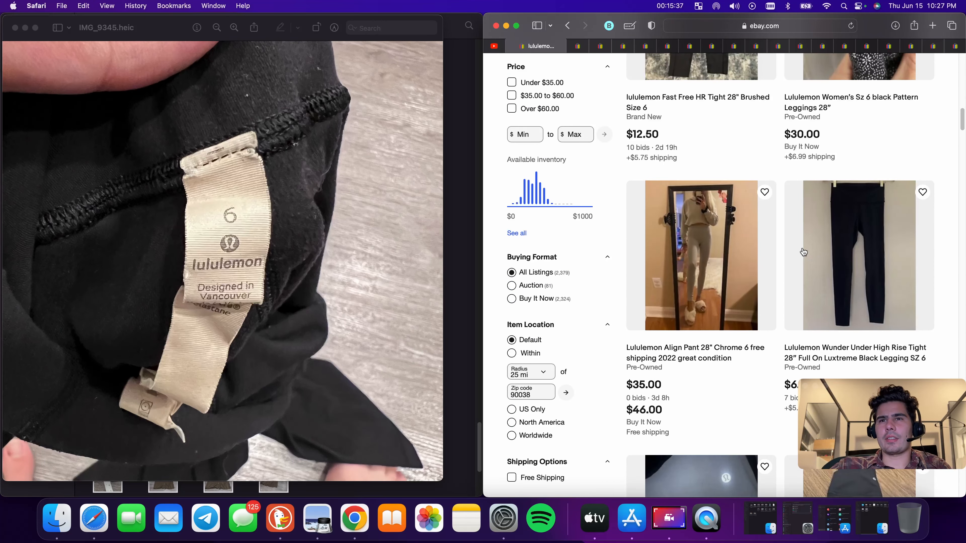
{"action": "scroll", "coordinate": [809, 259], "scroll_direction": "up", "scroll_amount": 15}
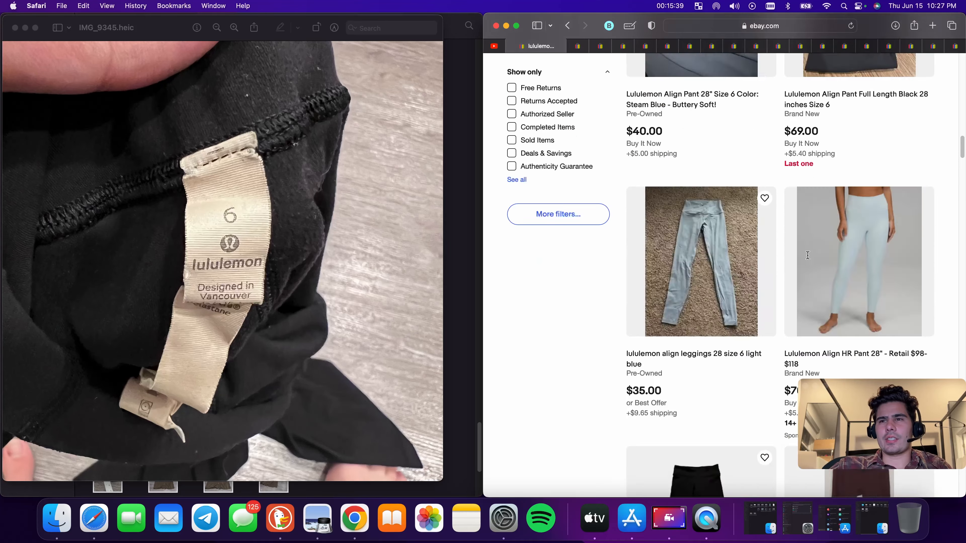
Finish browsing the leggings results and search eBay for lululemon leggings 6
{"action": "scroll", "coordinate": [807, 282], "scroll_direction": "down", "scroll_amount": 10}
{"action": "scroll", "coordinate": [807, 282], "scroll_direction": "down", "scroll_amount": 15}
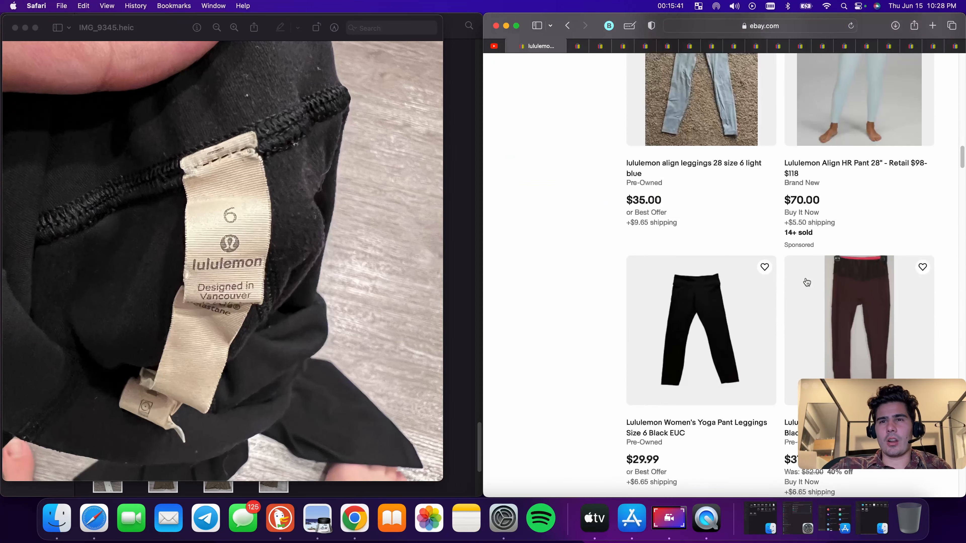
{"action": "scroll", "coordinate": [805, 284], "scroll_direction": "up", "scroll_amount": 20}
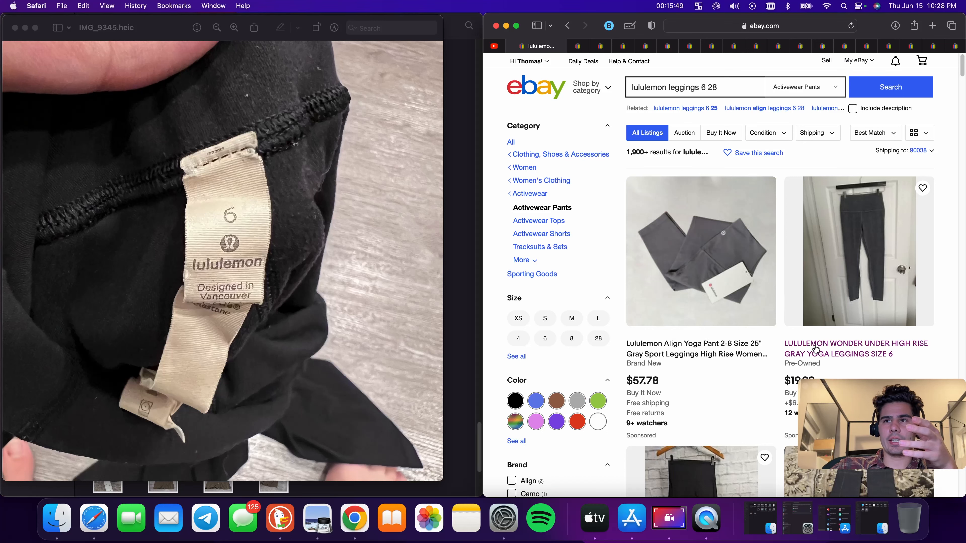
{"action": "scroll", "coordinate": [765, 236], "scroll_direction": "down", "scroll_amount": 1}
{"action": "left_click", "coordinate": [723, 84]}
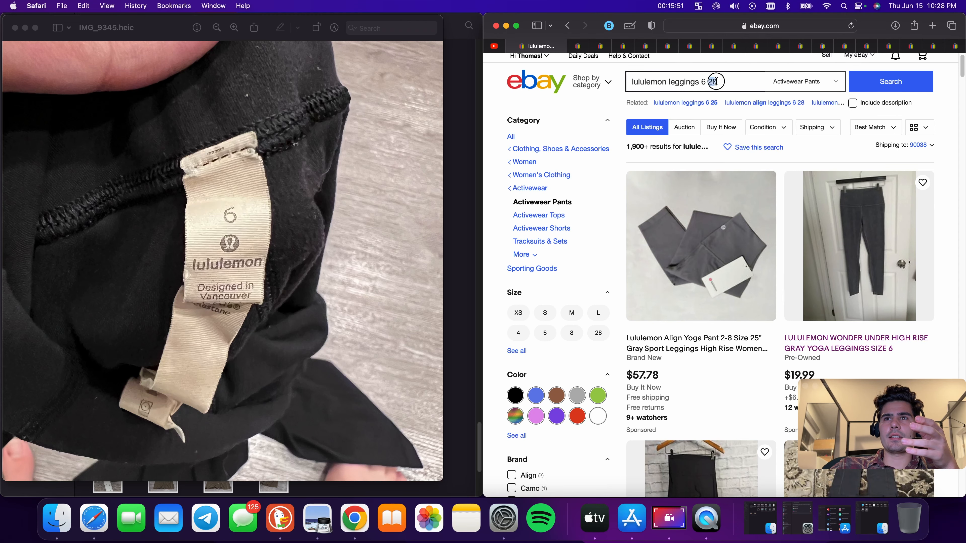
{"action": "key", "text": "BackSpace"}
{"action": "key", "text": "BackSpace"}
{"action": "key", "text": "BackSpace"}
{"action": "key", "text": "Return"}
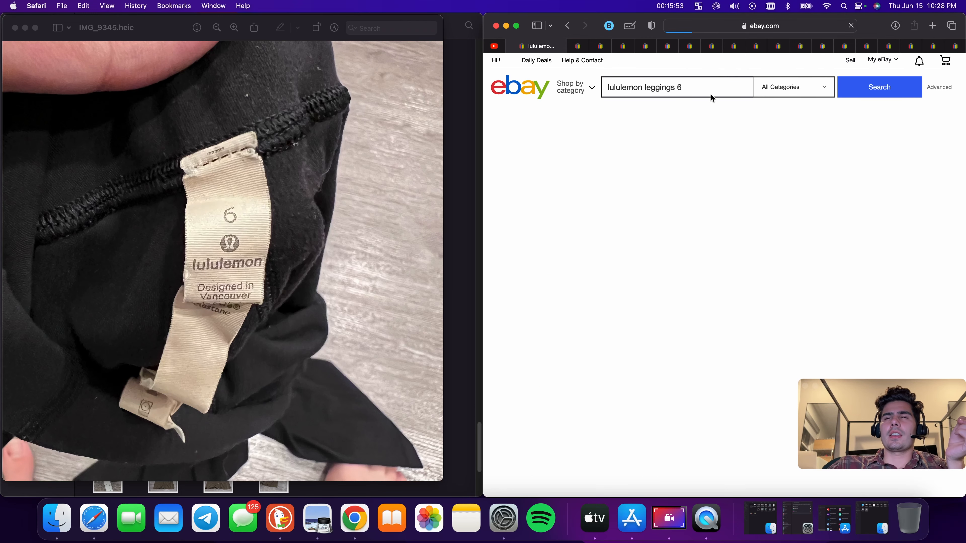
Start a similar listing from the Lululemon Herringbone Leggings listing and upload the leggings photos through IMG_9350
{"action": "scroll", "coordinate": [811, 241], "scroll_direction": "down", "scroll_amount": 5}
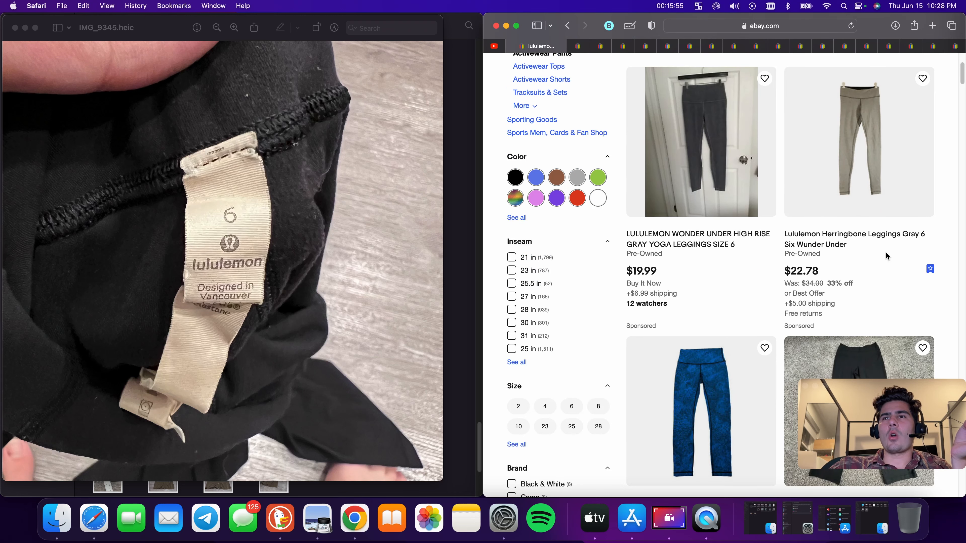
{"action": "left_click", "coordinate": [868, 240]}
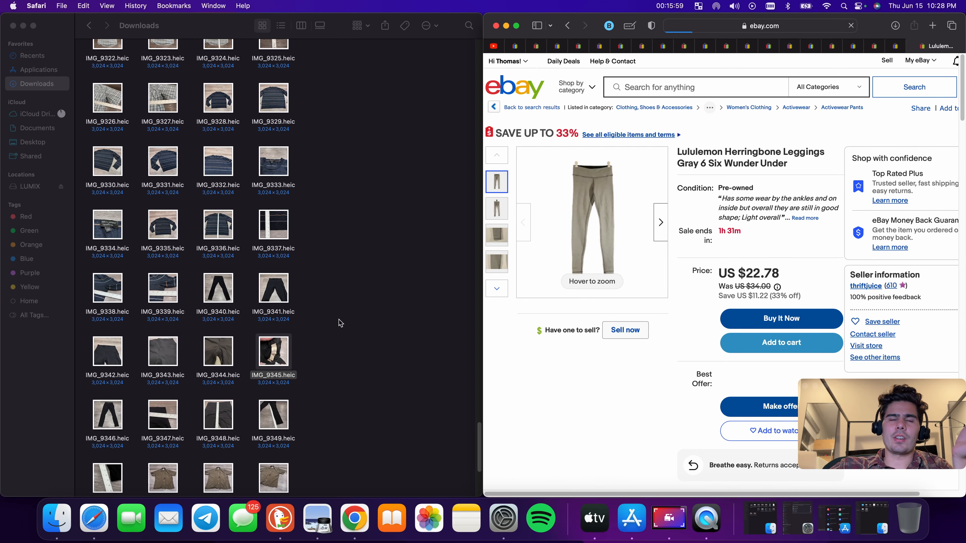
{"action": "scroll", "coordinate": [339, 323], "scroll_direction": "down", "scroll_amount": 2}
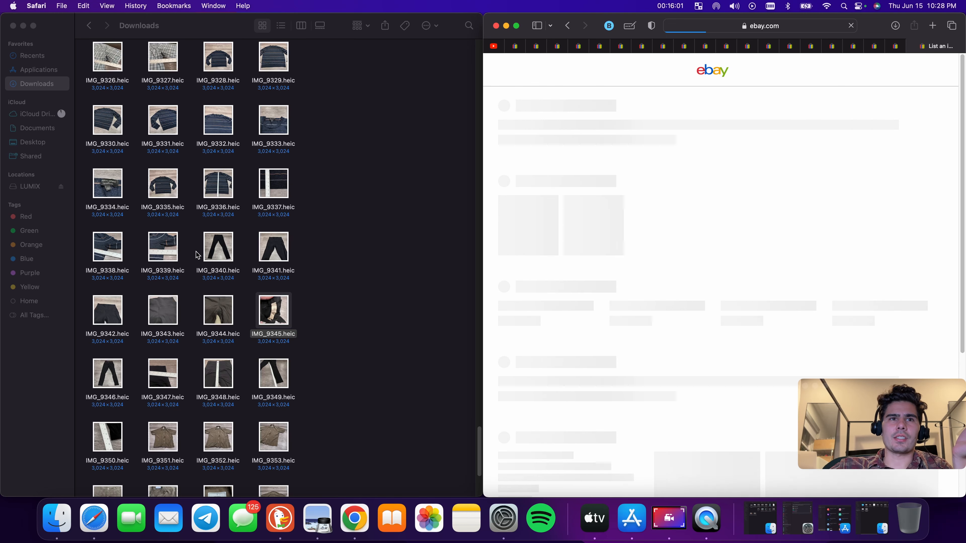
{"action": "left_click_drag", "start_coordinate": [197, 255], "coordinate": [725, 266]}
{"action": "left_click_drag", "start_coordinate": [85, 305], "coordinate": [701, 291]}
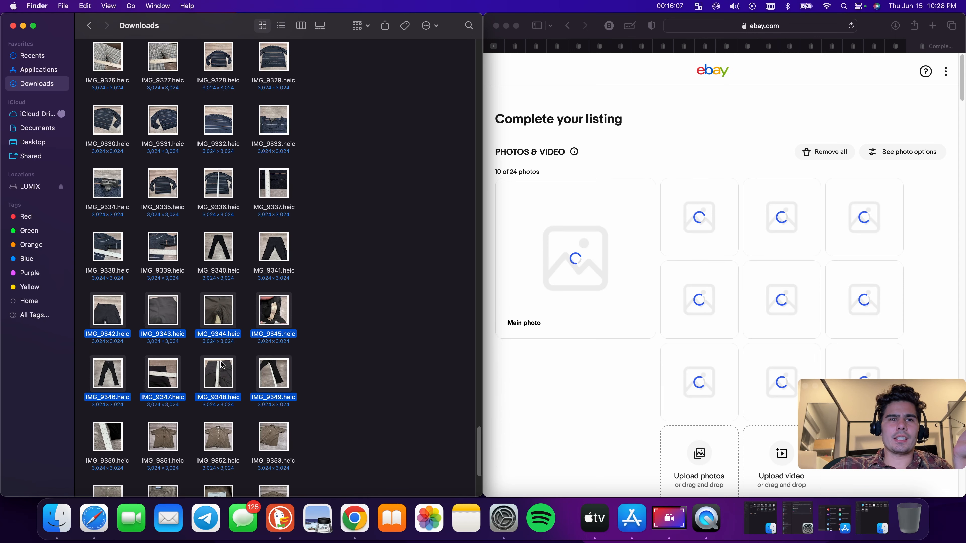
{"action": "scroll", "coordinate": [137, 394], "scroll_direction": "down", "scroll_amount": 1}
{"action": "left_click_drag", "start_coordinate": [108, 419], "coordinate": [755, 334]}
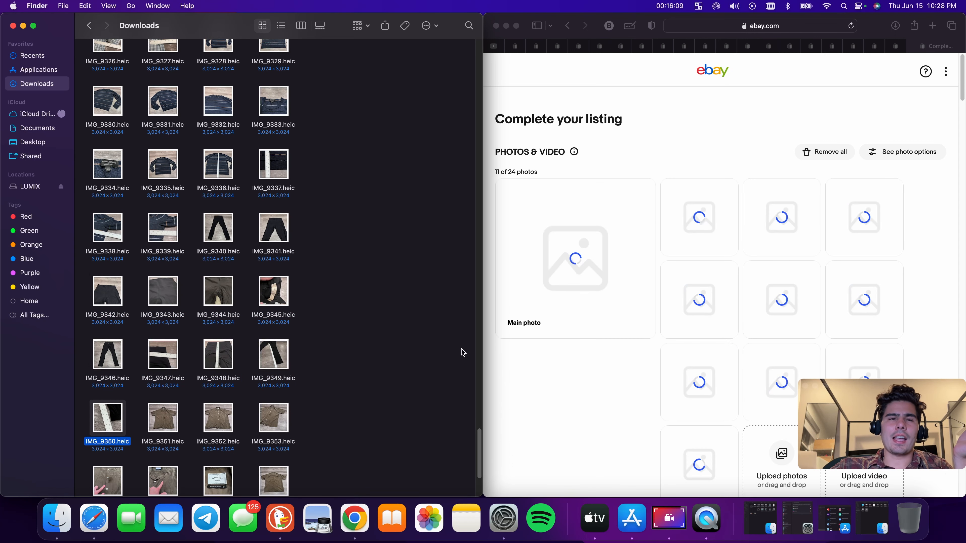
View the IMG_9356 Portuguese Flannel tag photo and search eBay for portuguese fannel
{"action": "scroll", "coordinate": [371, 365], "scroll_direction": "down", "scroll_amount": 3}
{"action": "scroll", "coordinate": [363, 363], "scroll_direction": "down", "scroll_amount": 2}
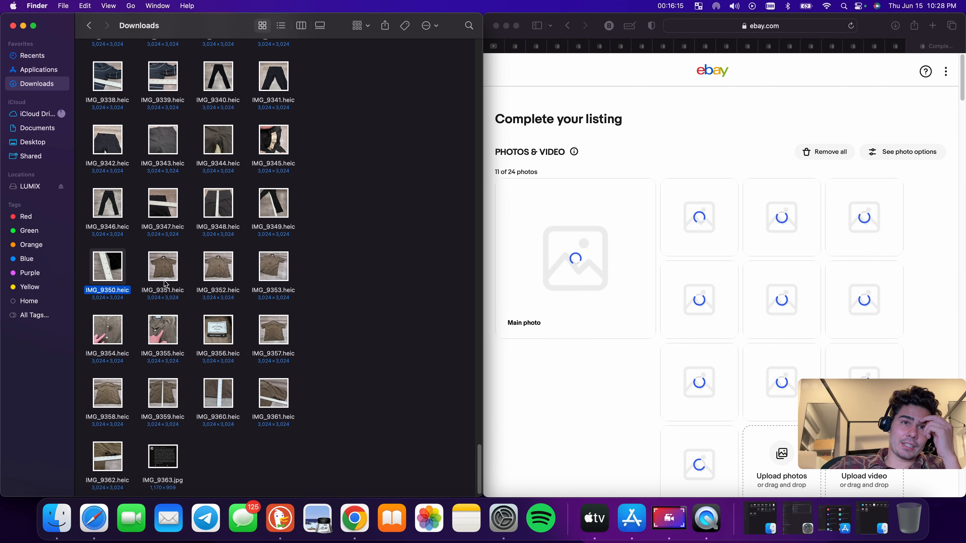
{"action": "double_click", "coordinate": [224, 338]}
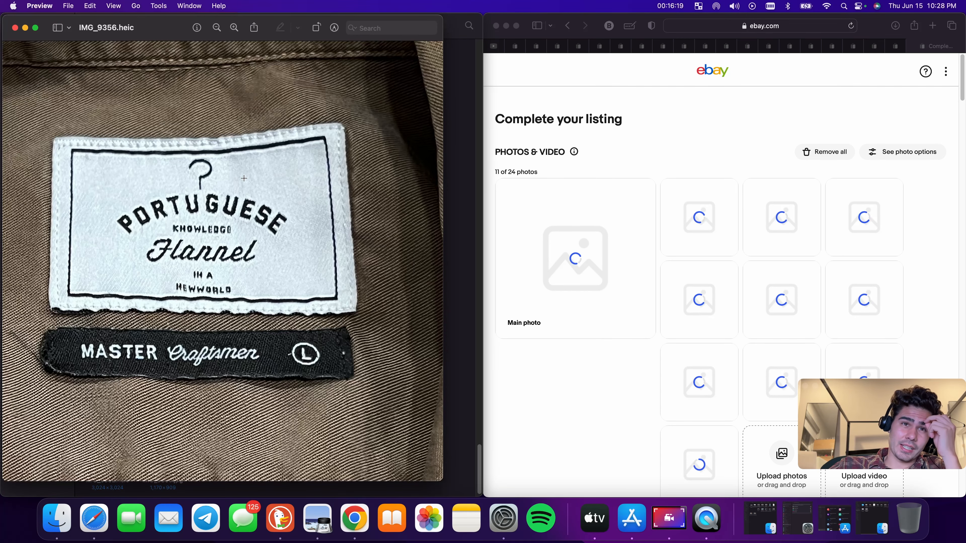
{"action": "left_click", "coordinate": [517, 46]}
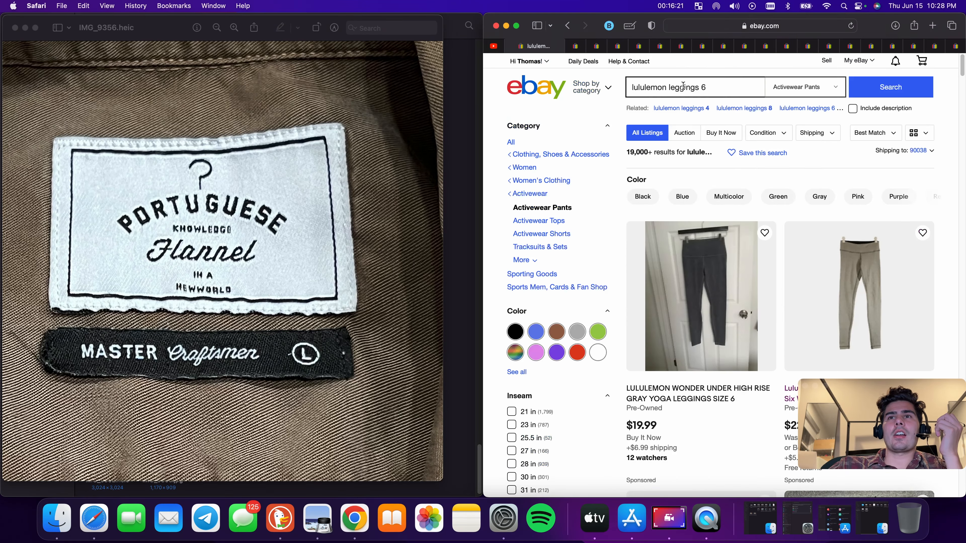
{"action": "triple_click", "coordinate": [685, 84]}
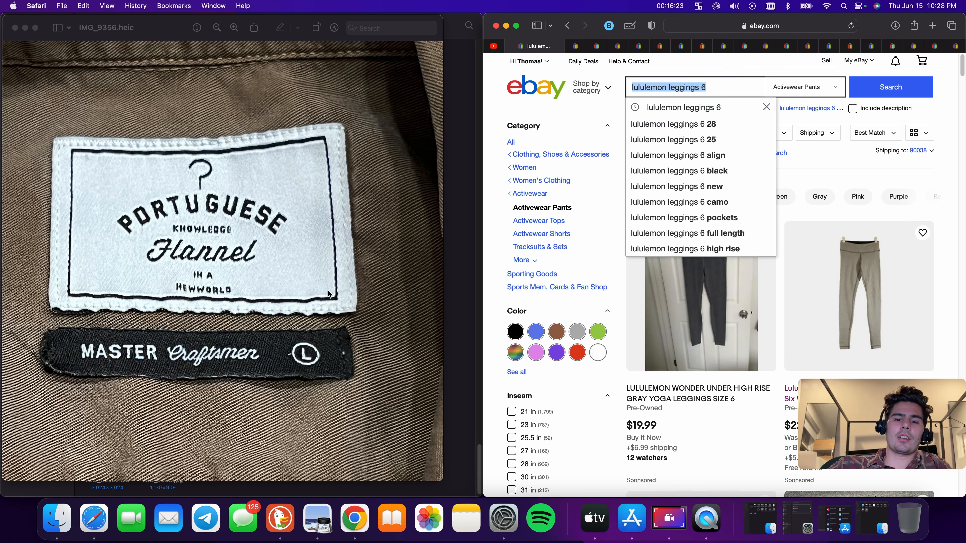
{"action": "type", "text": "por"}
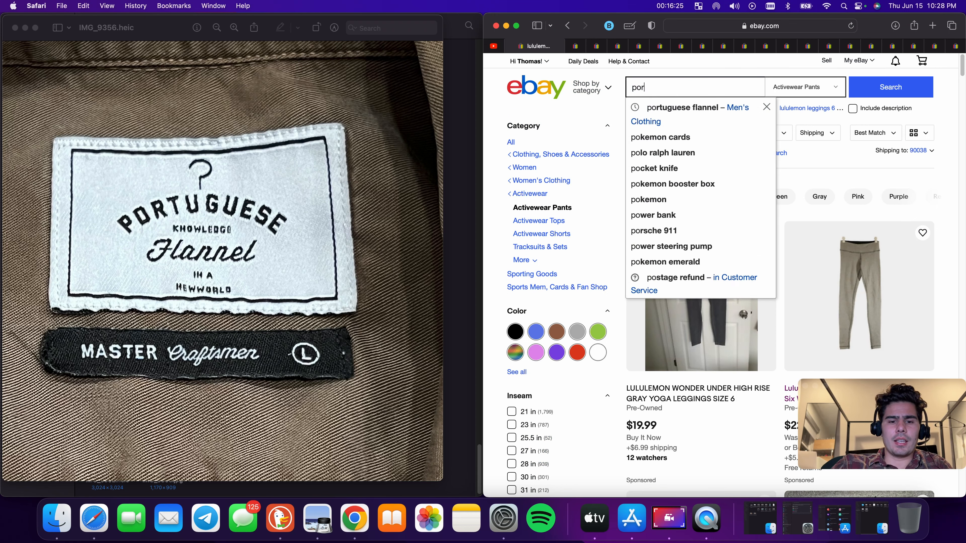
{"action": "type", "text": "t"}
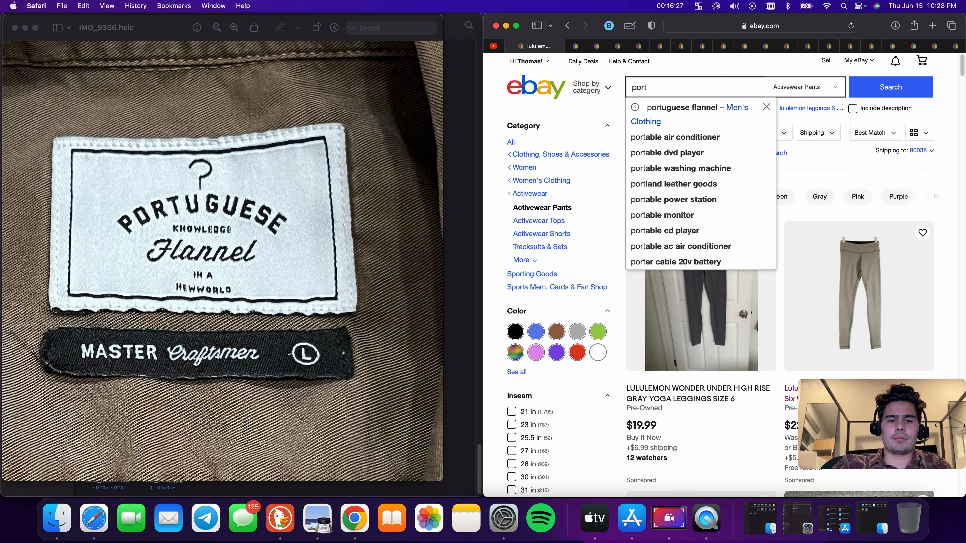
{"action": "type", "text": "ug"}
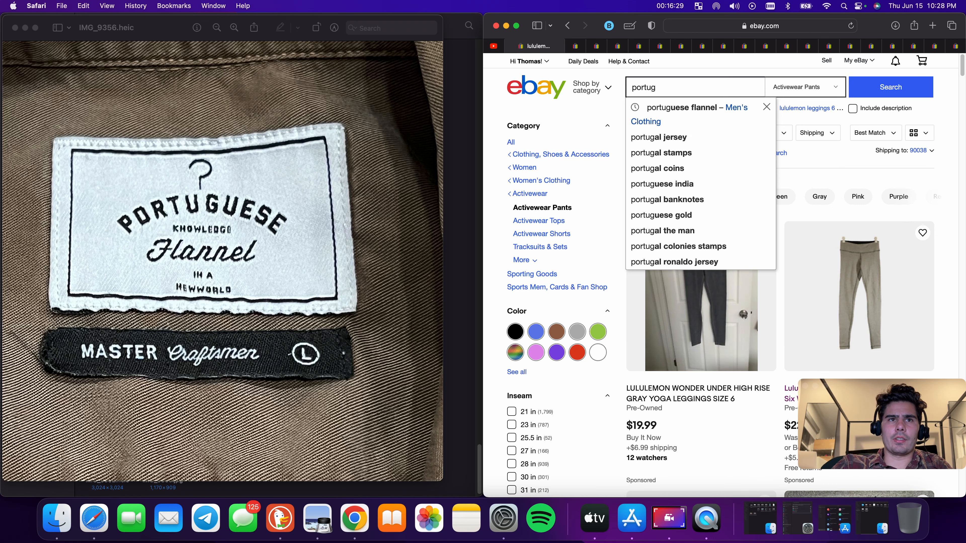
{"action": "type", "text": "uese"}
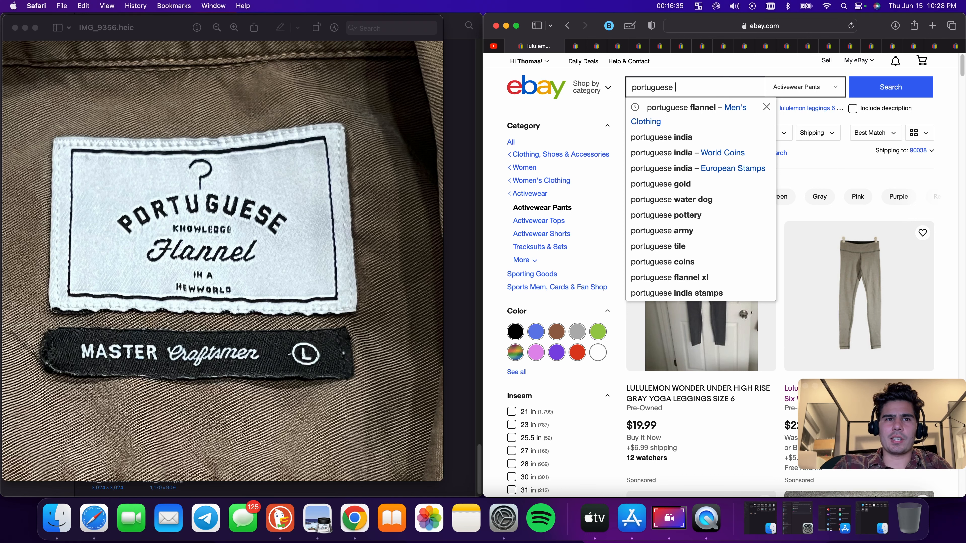
{"action": "type", "text": "fa"}
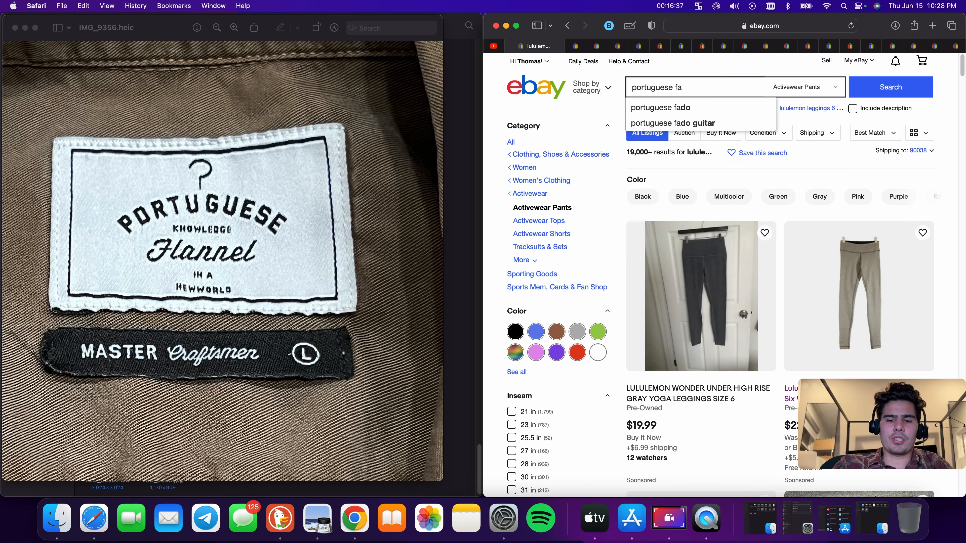
{"action": "type", "text": "nne"}
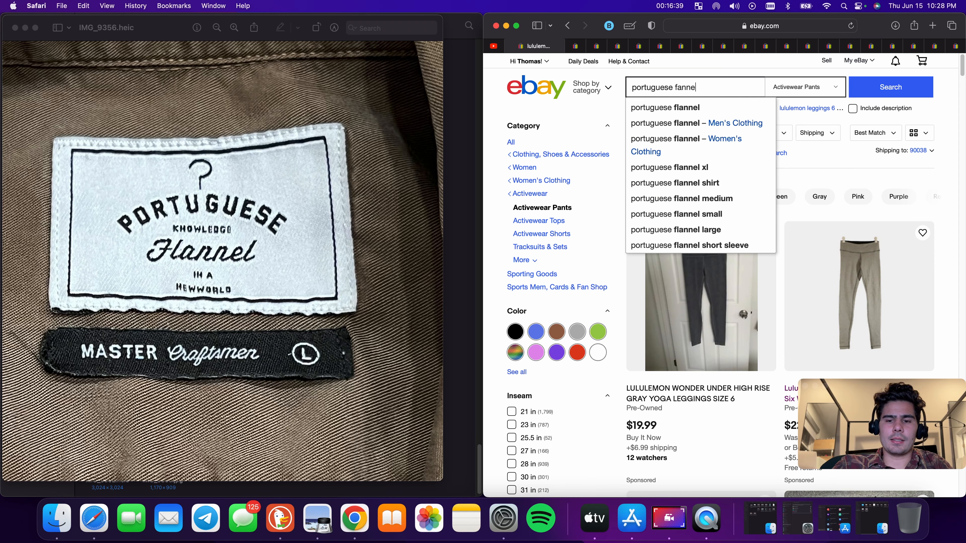
{"action": "type", "text": "l"}
{"action": "key", "text": "Return"}
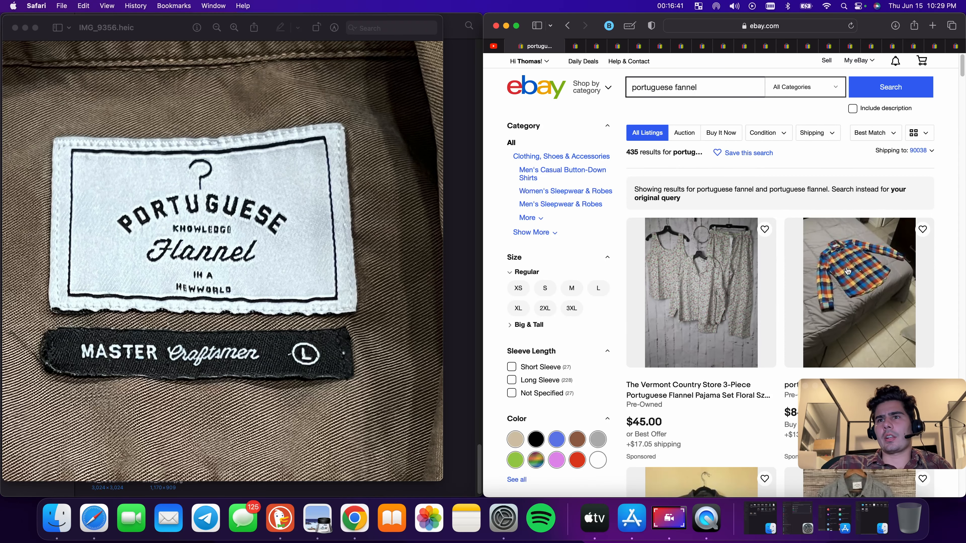
Scroll through the Portuguese Flannel search results for comparable listings
{"action": "scroll", "coordinate": [848, 271], "scroll_direction": "down", "scroll_amount": 10}
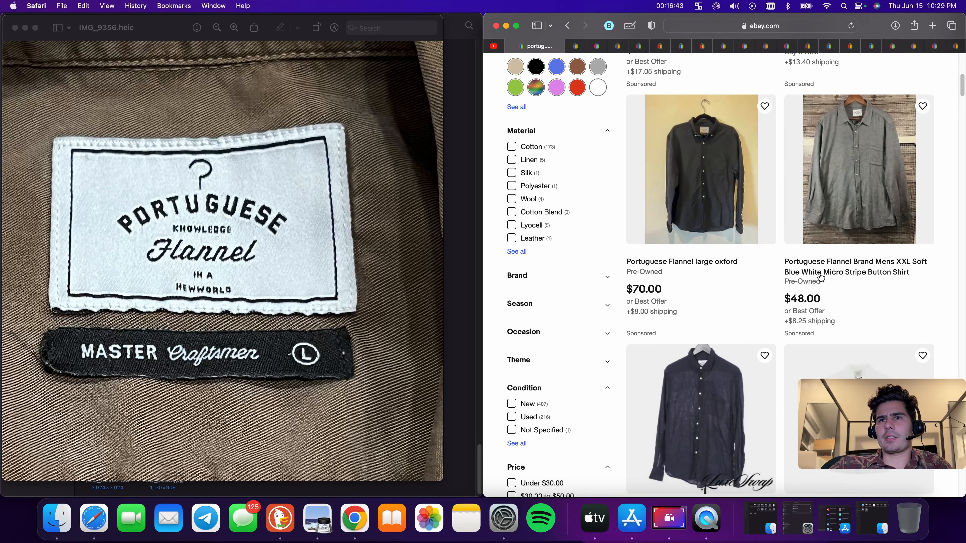
{"action": "scroll", "coordinate": [833, 270], "scroll_direction": "down", "scroll_amount": 2}
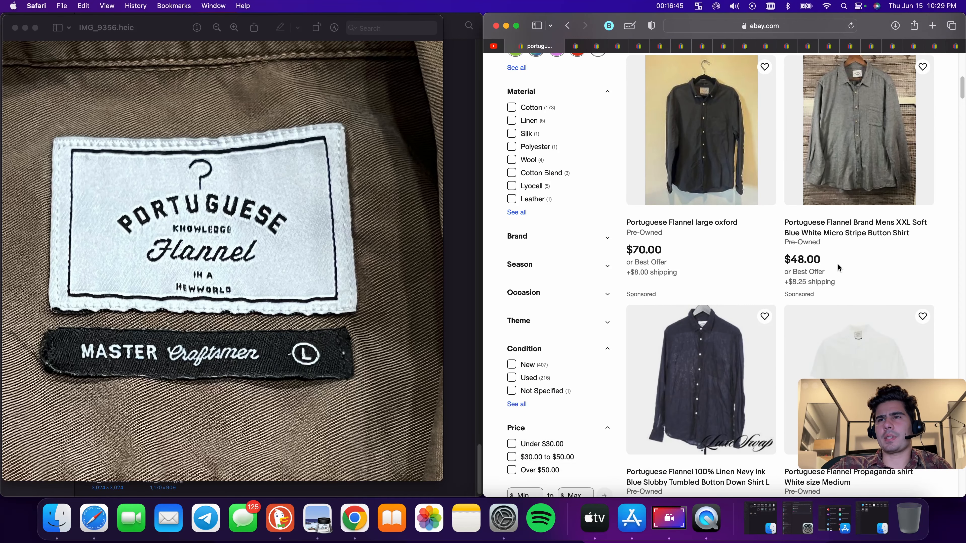
{"action": "scroll", "coordinate": [838, 265], "scroll_direction": "down", "scroll_amount": 11}
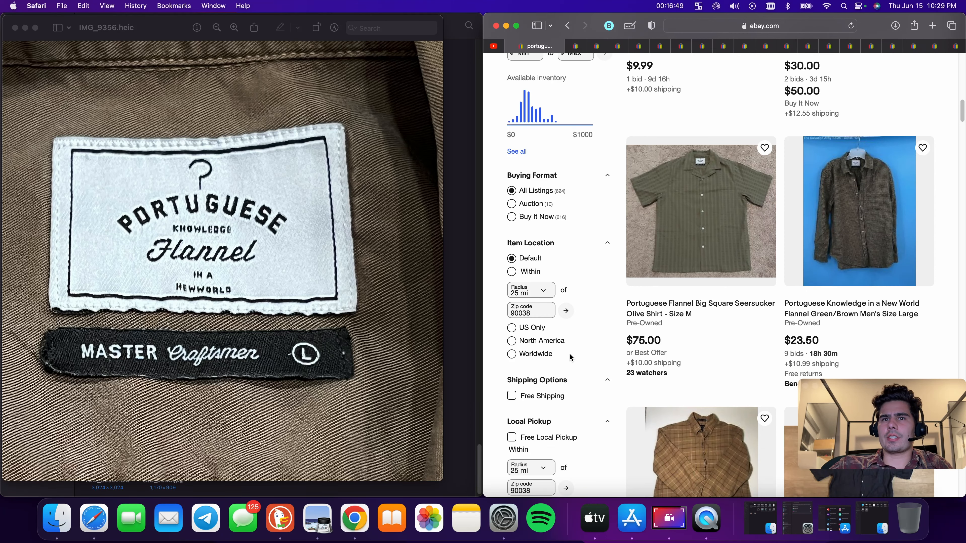
{"action": "scroll", "coordinate": [570, 353], "scroll_direction": "down", "scroll_amount": 5}
{"action": "scroll", "coordinate": [612, 346], "scroll_direction": "up", "scroll_amount": 20}
{"action": "scroll", "coordinate": [624, 345], "scroll_direction": "down", "scroll_amount": 13}
{"action": "scroll", "coordinate": [632, 350], "scroll_direction": "down", "scroll_amount": 4}
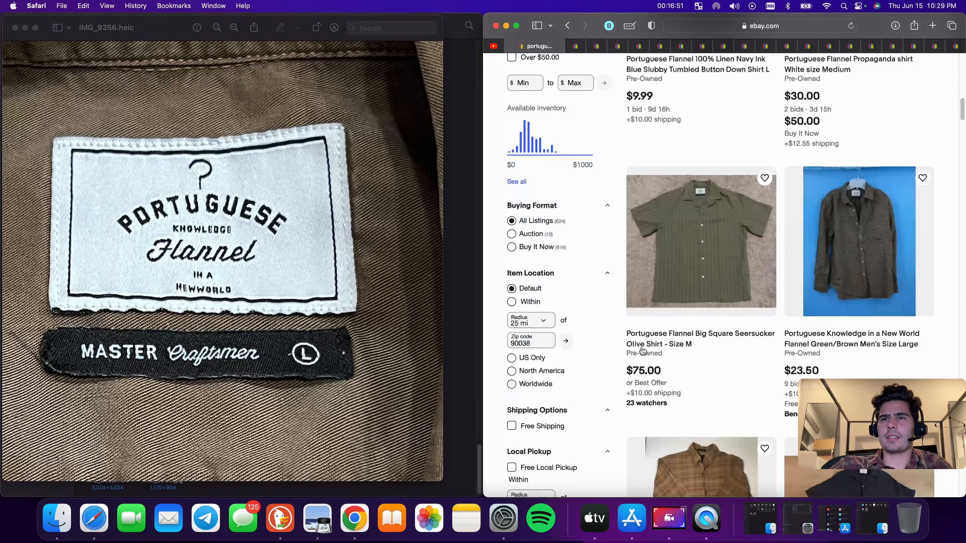
Start a similar listing from the Portuguese Flannel Big Square Seersucker Olive Shirt listing and upload photos IMG_9351 through IMG_9362
{"action": "left_click", "coordinate": [677, 340]}
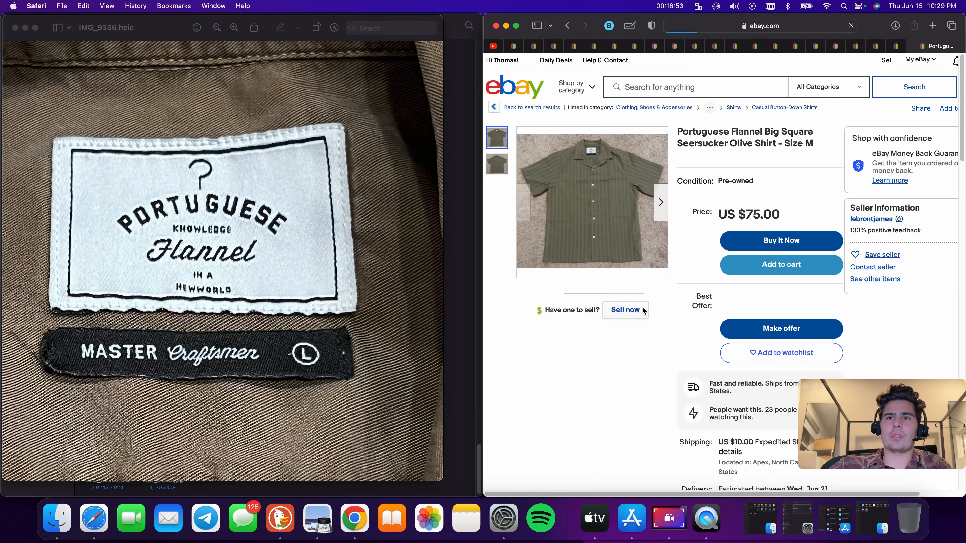
{"action": "left_click", "coordinate": [630, 309]}
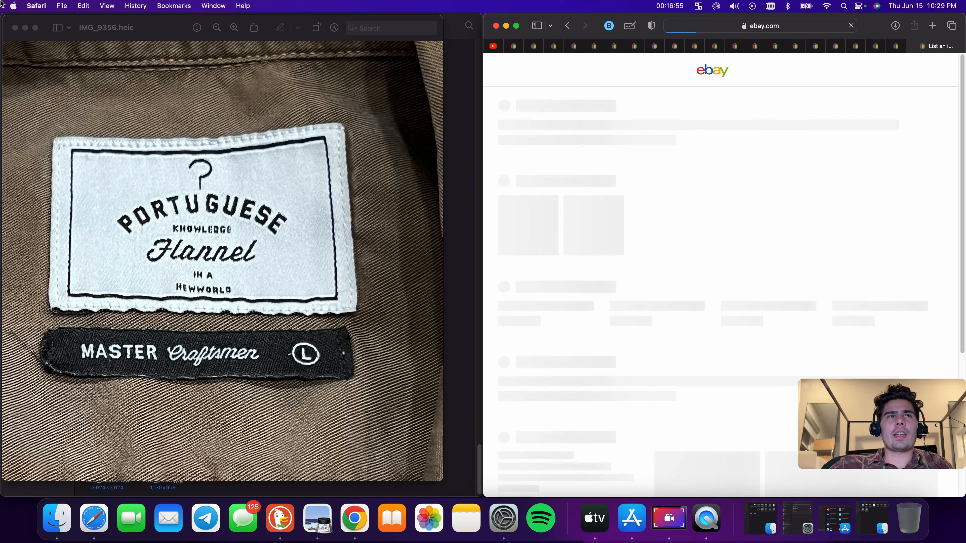
{"action": "left_click", "coordinate": [15, 28]}
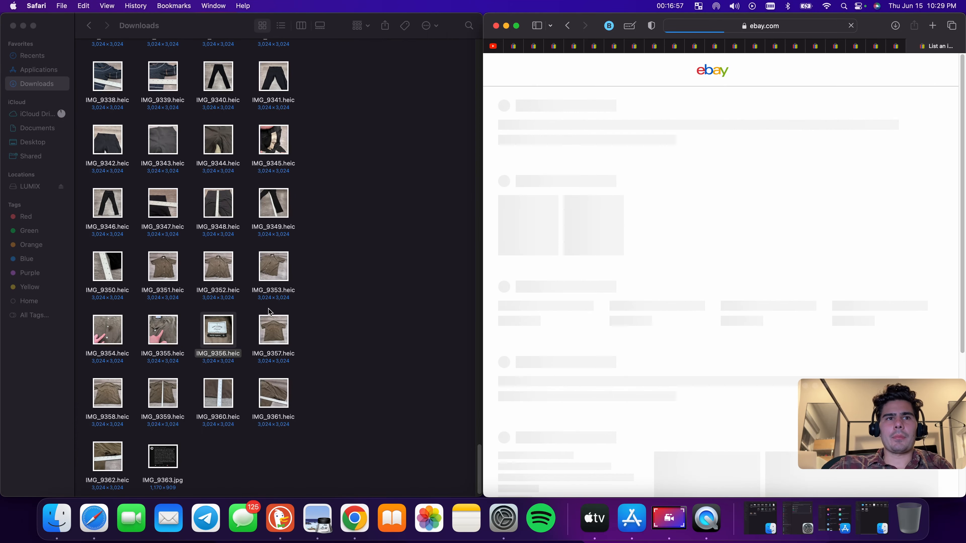
{"action": "left_click", "coordinate": [141, 271]}
{"action": "left_click_drag", "start_coordinate": [141, 272], "coordinate": [544, 281]}
{"action": "left_click_drag", "start_coordinate": [86, 331], "coordinate": [333, 404]}
{"action": "left_click_drag", "start_coordinate": [274, 394], "coordinate": [713, 286]}
{"action": "left_click_drag", "start_coordinate": [108, 457], "coordinate": [685, 289]}
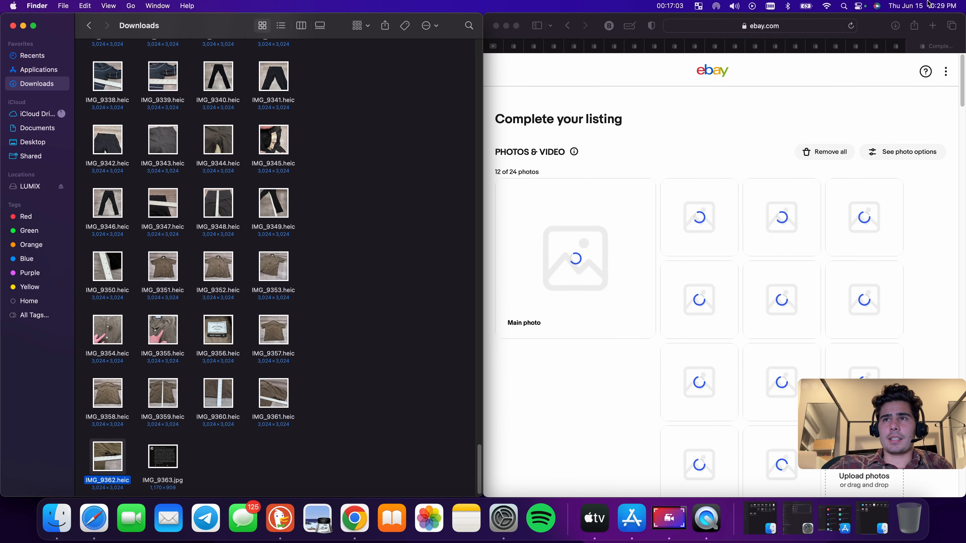
Maximize the browser window and step through each open listing draft tab to review them
{"action": "double_click", "coordinate": [874, 30]}
{"action": "left_click", "coordinate": [894, 48]}
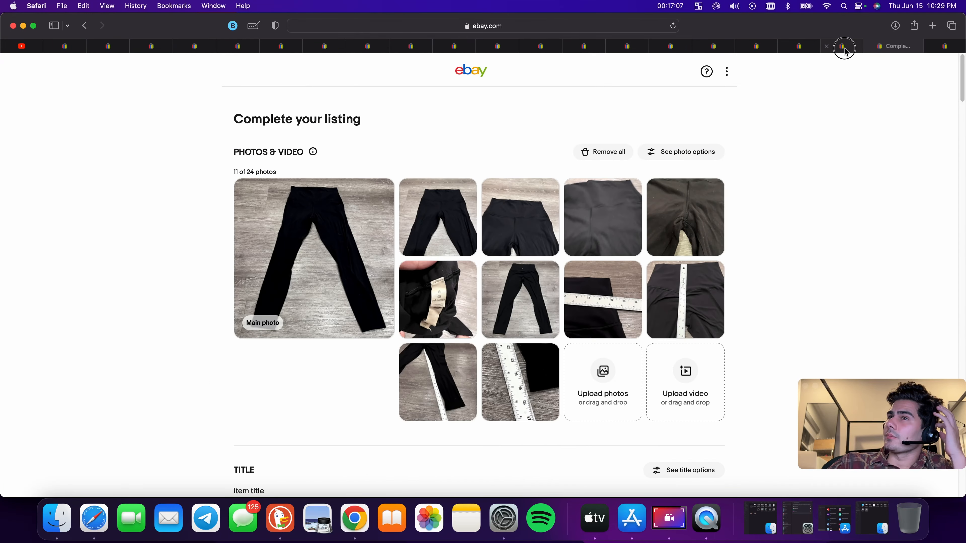
{"action": "left_click", "coordinate": [842, 49]}
{"action": "left_click", "coordinate": [802, 48]}
{"action": "left_click", "coordinate": [758, 50]}
{"action": "left_click", "coordinate": [708, 51]}
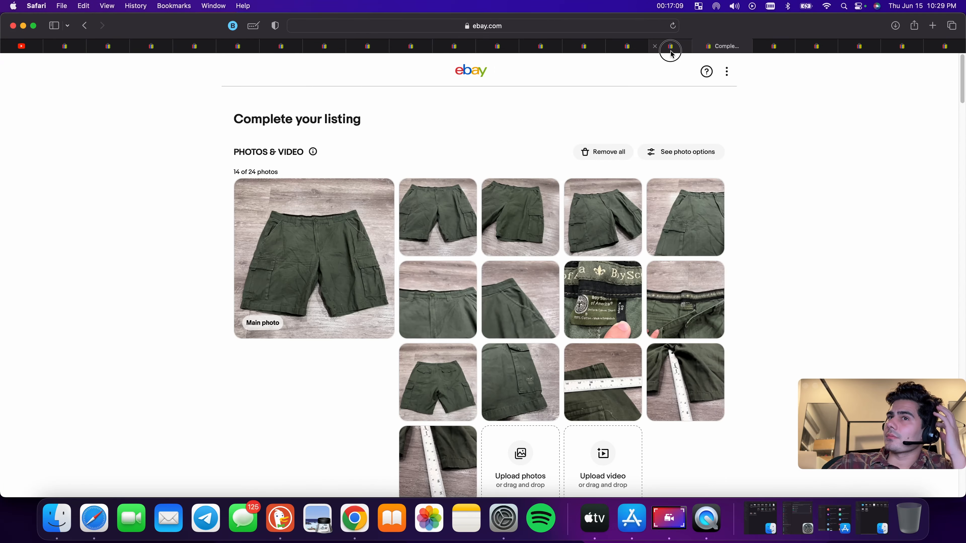
{"action": "left_click", "coordinate": [669, 47]}
{"action": "left_click", "coordinate": [631, 47]}
{"action": "left_click", "coordinate": [586, 48]}
{"action": "left_click", "coordinate": [552, 49]}
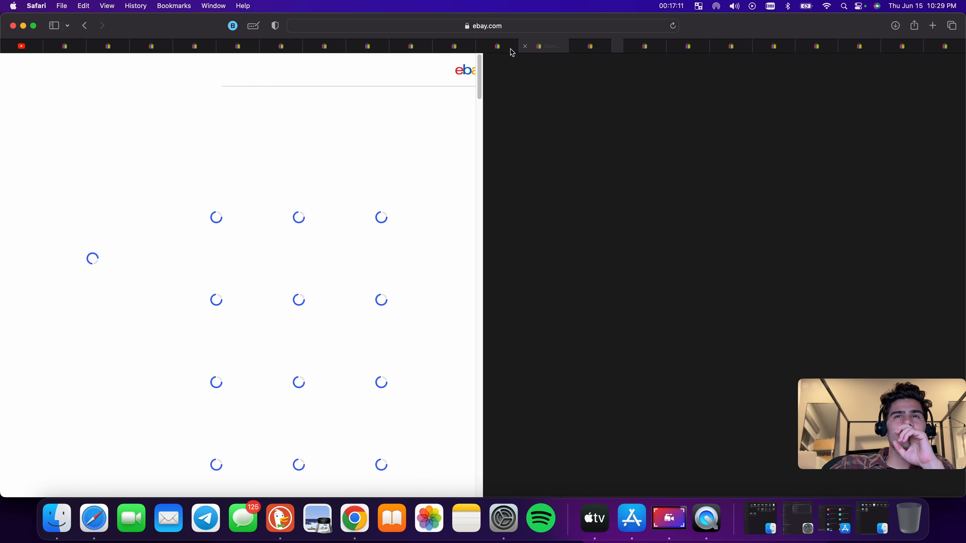
{"action": "left_click", "coordinate": [503, 48]}
{"action": "left_click", "coordinate": [456, 49]}
{"action": "left_click", "coordinate": [414, 48]}
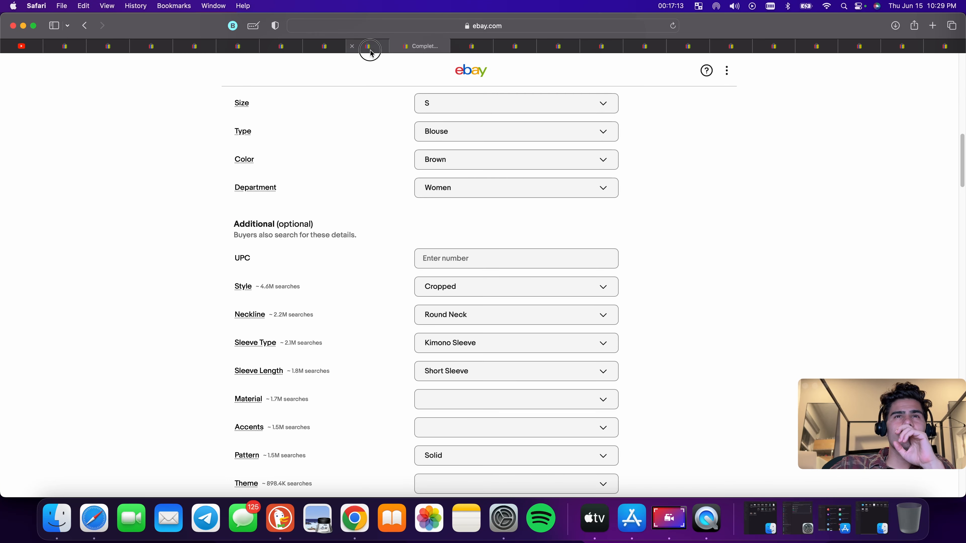
{"action": "left_click", "coordinate": [368, 47]}
{"action": "left_click", "coordinate": [325, 48]}
{"action": "left_click", "coordinate": [258, 49]}
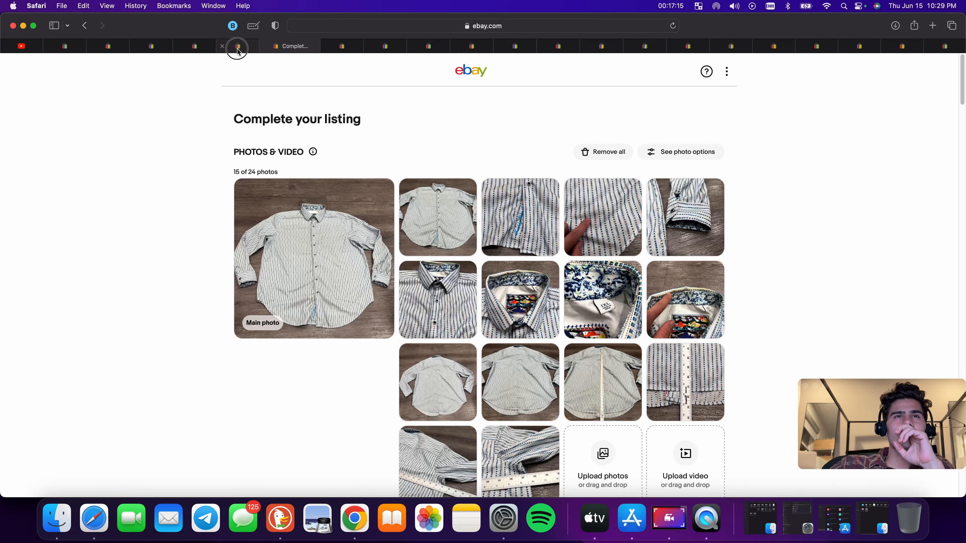
{"action": "left_click", "coordinate": [225, 49]}
{"action": "left_click", "coordinate": [195, 49]}
{"action": "left_click", "coordinate": [154, 48]}
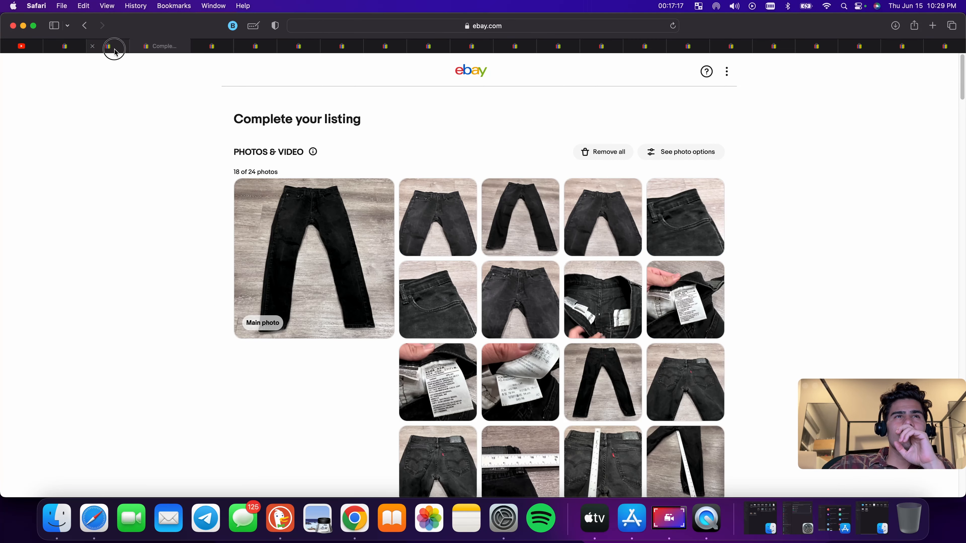
{"action": "left_click", "coordinate": [111, 48]}
{"action": "left_click", "coordinate": [68, 49]}
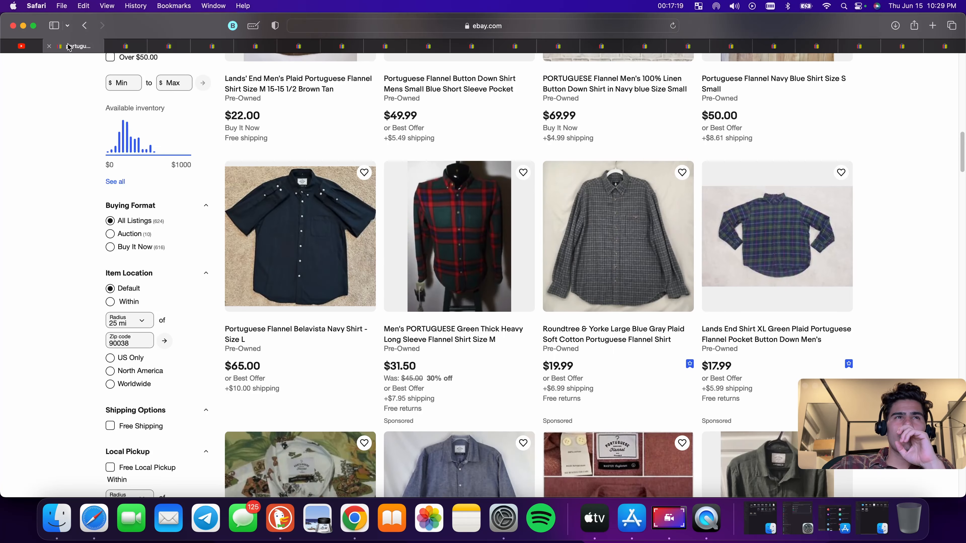
Switch to the Tommy Hilfiger denim shirt listing draft and review its uploaded photos
{"action": "left_click", "coordinate": [49, 47]}
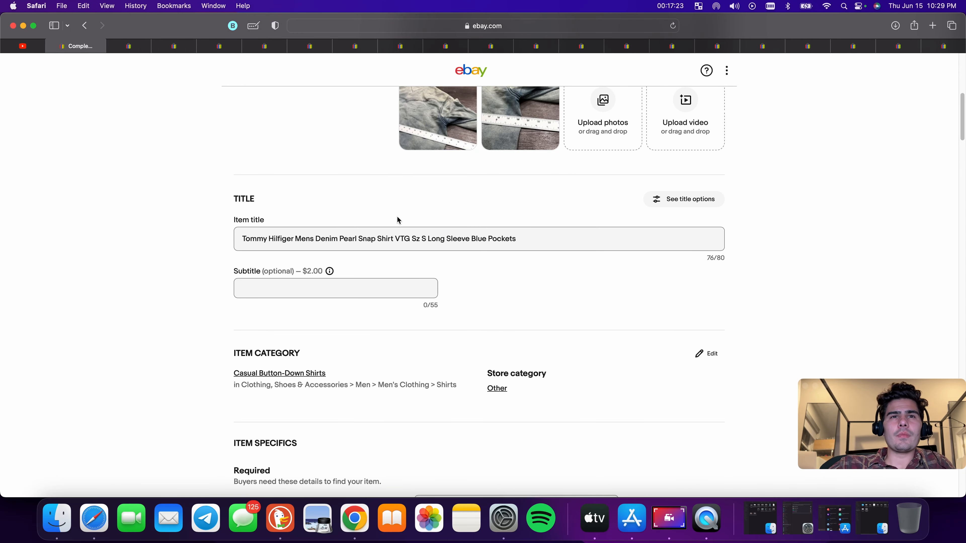
{"action": "scroll", "coordinate": [407, 215], "scroll_direction": "up", "scroll_amount": 6}
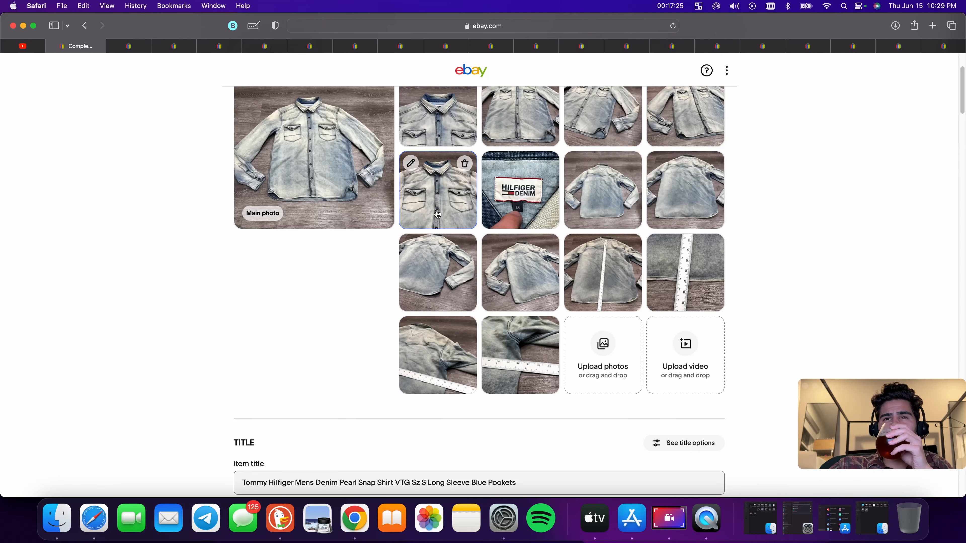
{"action": "scroll", "coordinate": [425, 255], "scroll_direction": "down", "scroll_amount": 3}
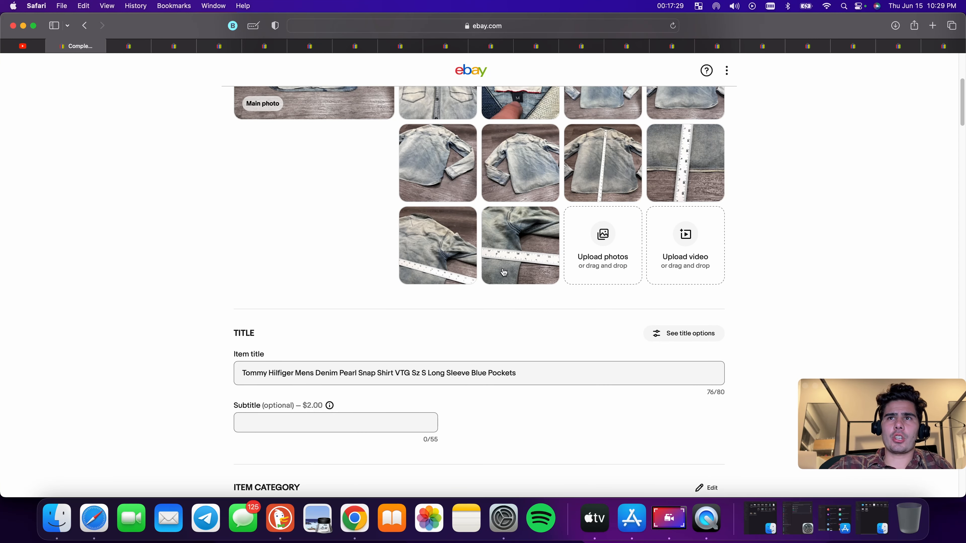
Edit the item title by deleting "Mens" and replacing the words after "Shirt" with "]"
{"action": "left_click_drag", "start_coordinate": [295, 372], "coordinate": [667, 382]}
{"action": "left_click", "coordinate": [315, 375]}
{"action": "double_click", "coordinate": [304, 374]}
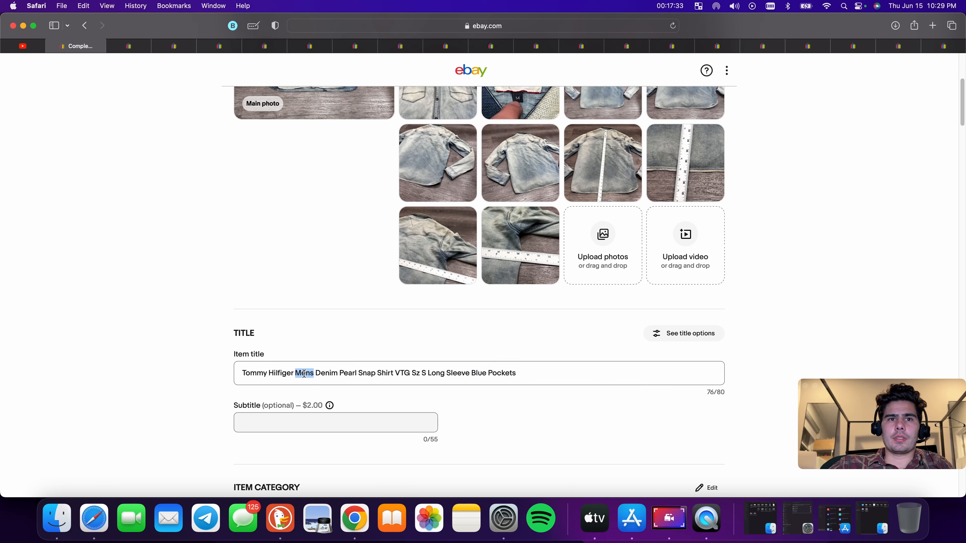
{"action": "key", "text": "BackSpace"}
{"action": "key", "text": "BackSpace"}
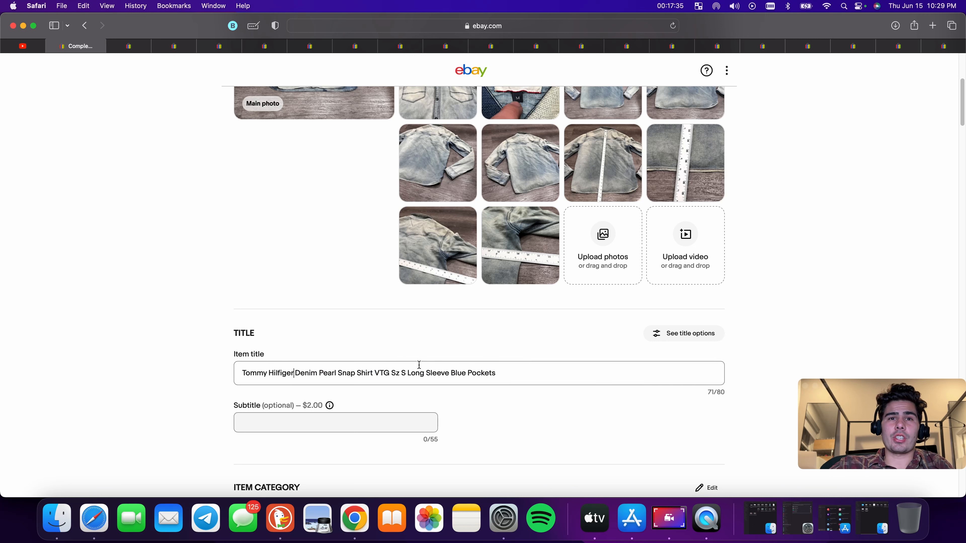
{"action": "left_click_drag", "start_coordinate": [496, 373], "coordinate": [376, 373]}
{"action": "type", "text": "]"}
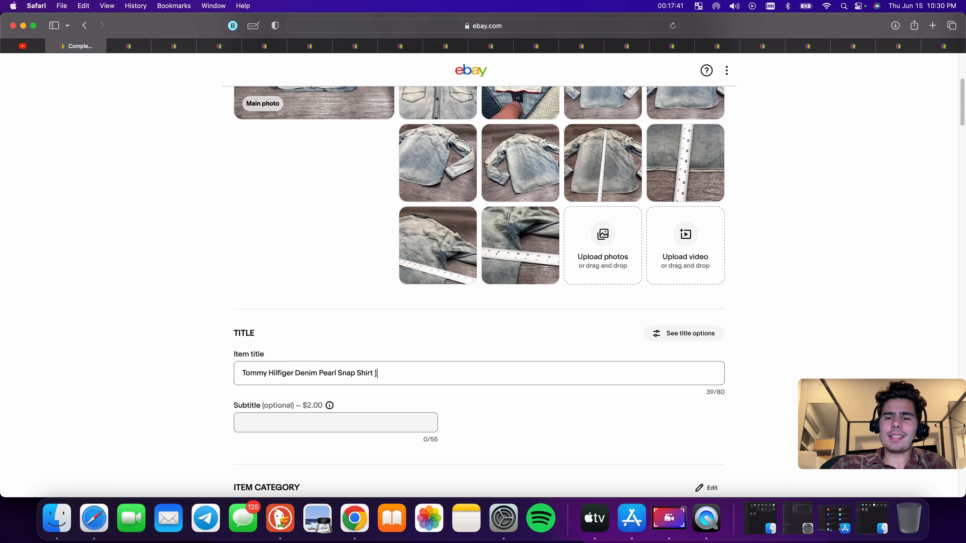
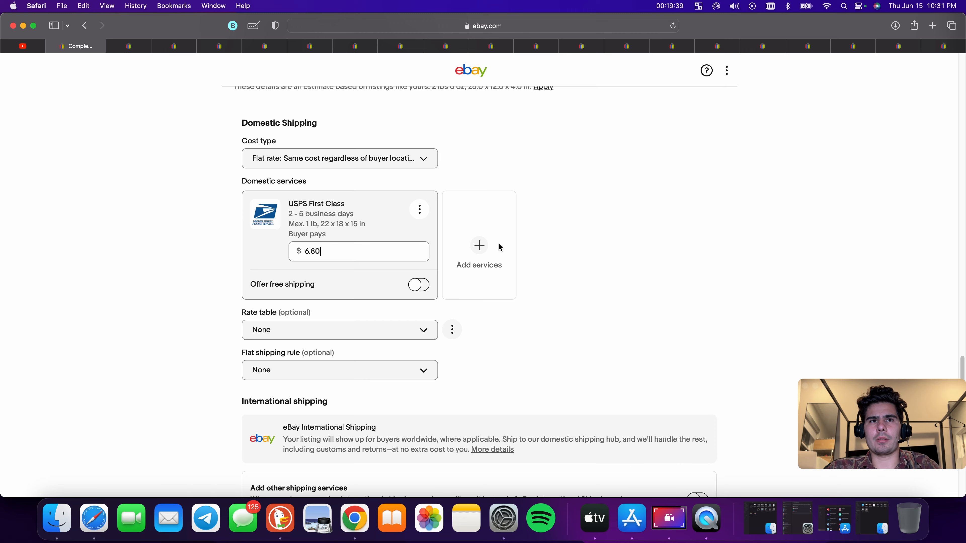
Publish the Tommy Hilfiger denim shirt listing
{"action": "scroll", "coordinate": [589, 244], "scroll_direction": "up", "scroll_amount": 15}
{"action": "scroll", "coordinate": [555, 265], "scroll_direction": "down", "scroll_amount": 20}
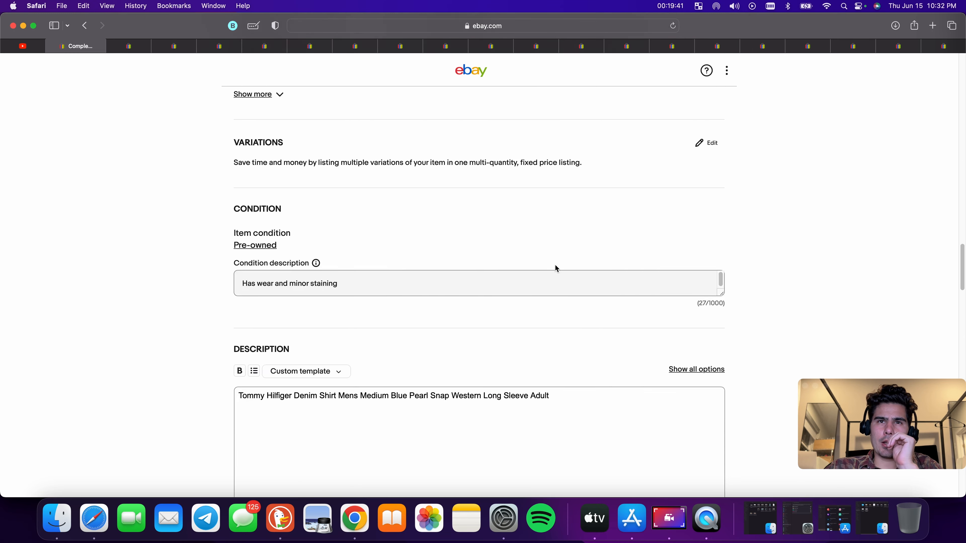
{"action": "scroll", "coordinate": [523, 296], "scroll_direction": "down", "scroll_amount": 10}
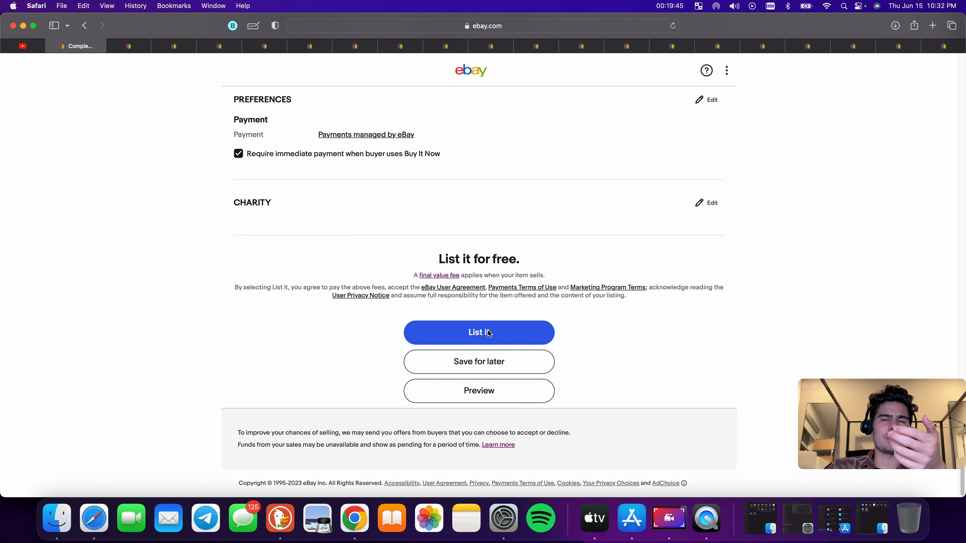
{"action": "left_click", "coordinate": [489, 333]}
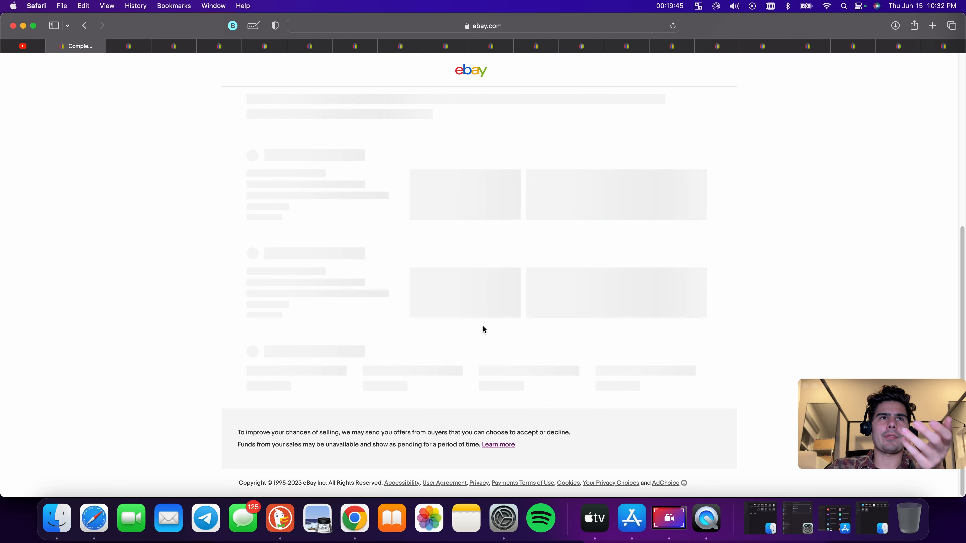
Switch to the Levi's 512 jeans draft and remove the apostrophe from "Levi's" in the item title
{"action": "left_click", "coordinate": [139, 48]}
{"action": "scroll", "coordinate": [296, 290], "scroll_direction": "down", "scroll_amount": 7}
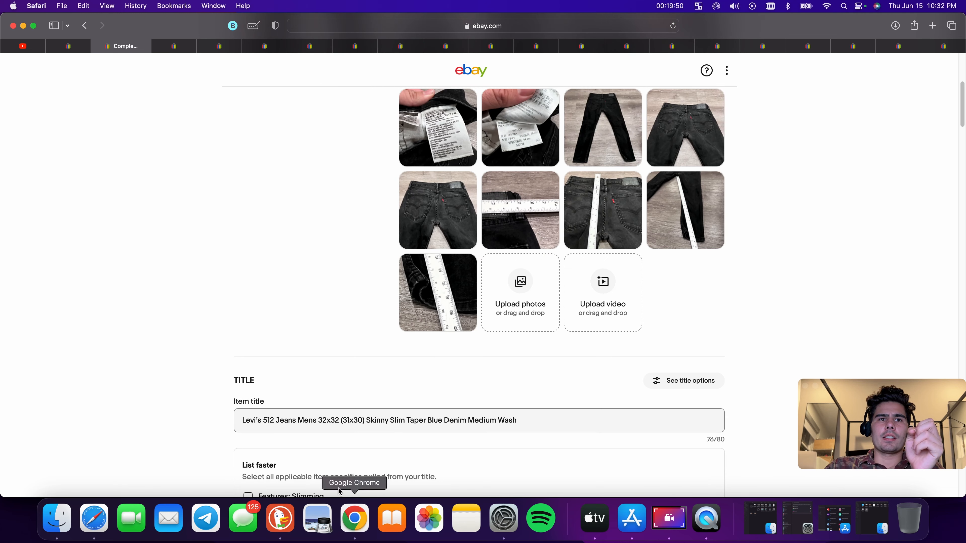
{"action": "left_click", "coordinate": [256, 420]}
{"action": "key", "text": "BackSpace"}
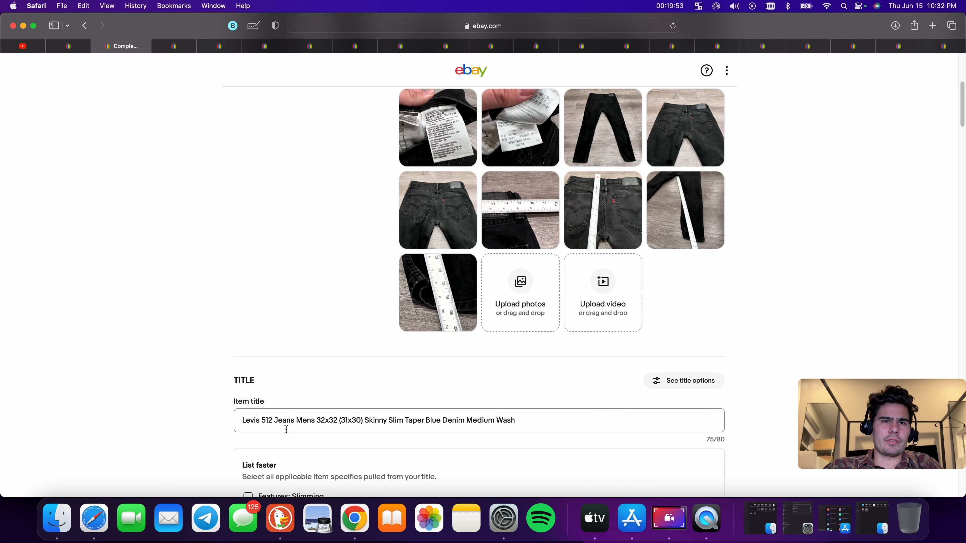
Review the jeans draft's photos and open IMG_9122 from Downloads to check the size tag
{"action": "scroll", "coordinate": [333, 425], "scroll_direction": "up", "scroll_amount": 6}
{"action": "scroll", "coordinate": [593, 381], "scroll_direction": "down", "scroll_amount": 1}
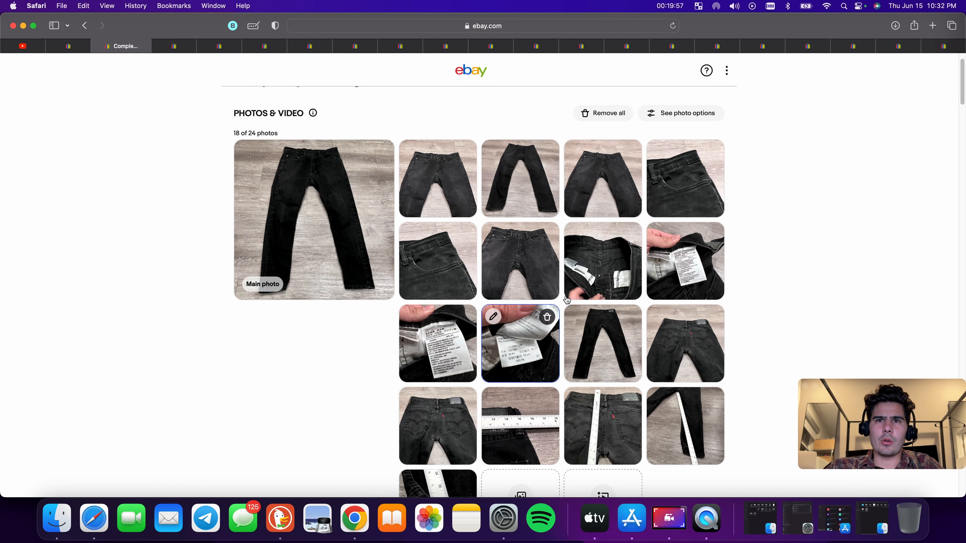
{"action": "scroll", "coordinate": [574, 316], "scroll_direction": "down", "scroll_amount": 3}
{"action": "scroll", "coordinate": [557, 314], "scroll_direction": "up", "scroll_amount": 4}
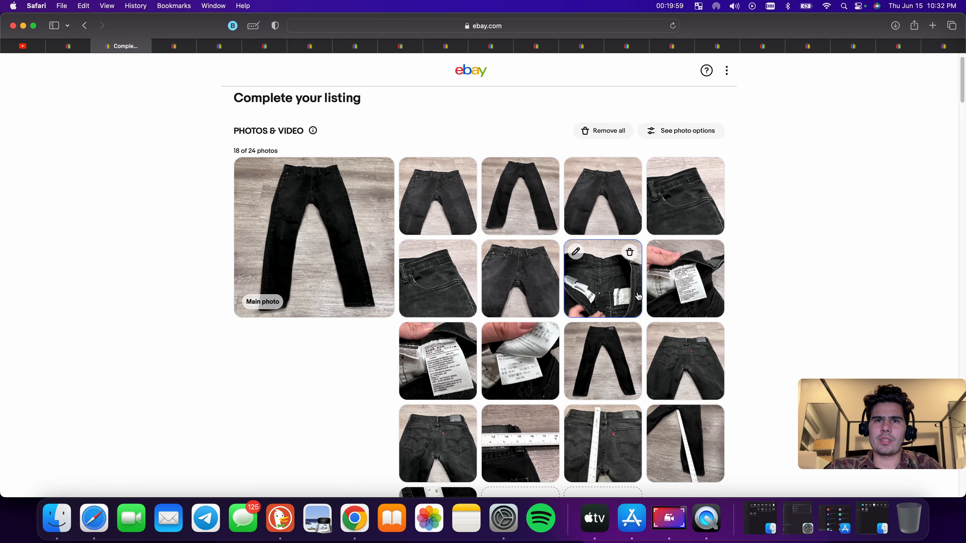
{"action": "double_click", "coordinate": [797, 27]}
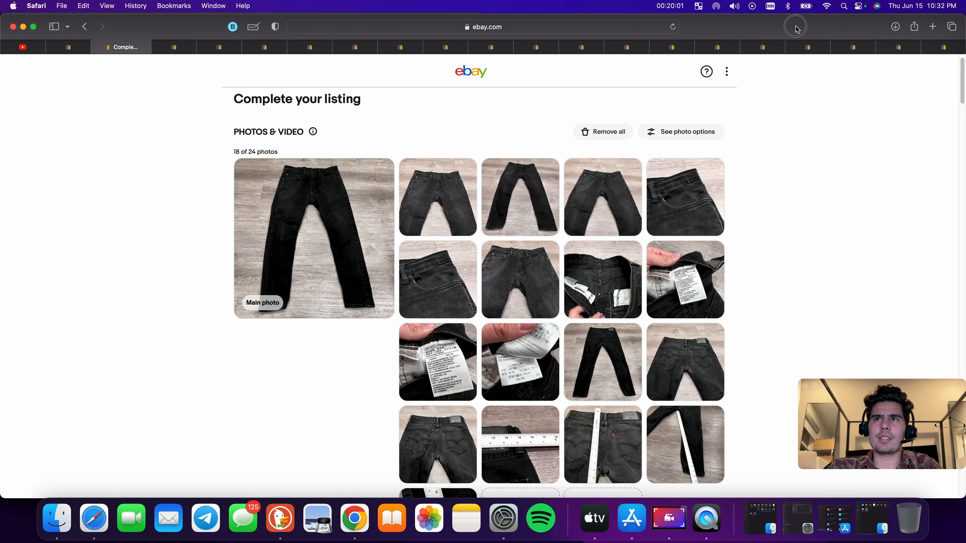
{"action": "scroll", "coordinate": [263, 176], "scroll_direction": "up", "scroll_amount": 20}
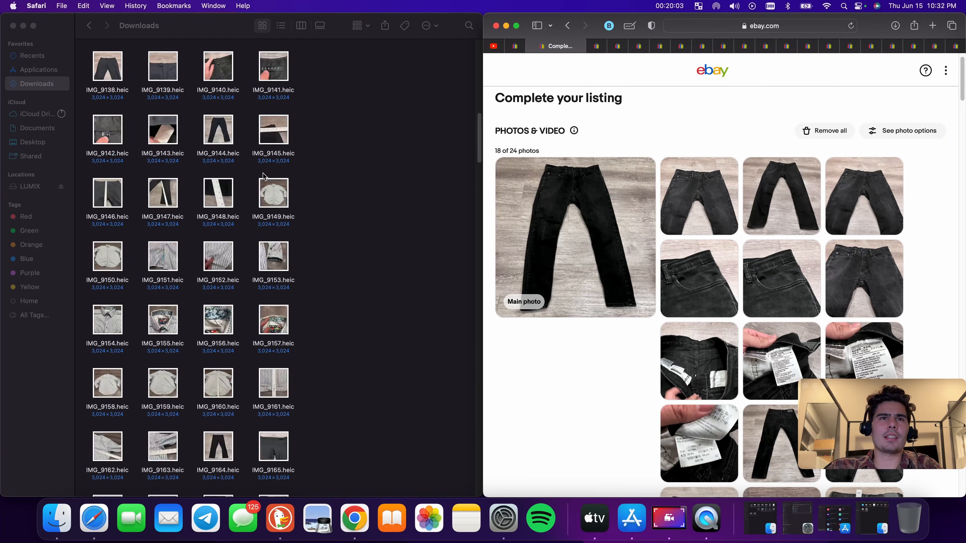
{"action": "scroll", "coordinate": [329, 291], "scroll_direction": "down", "scroll_amount": 3}
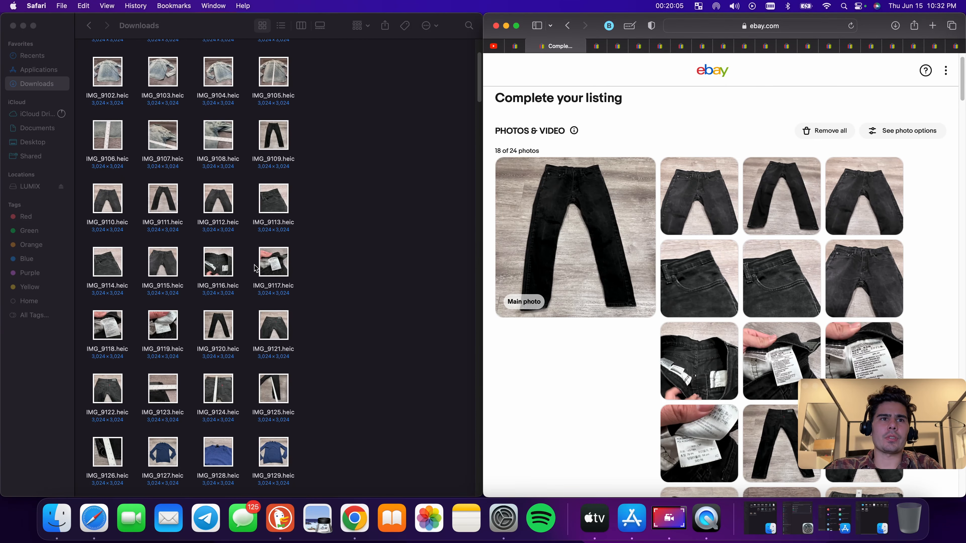
{"action": "double_click", "coordinate": [101, 384]}
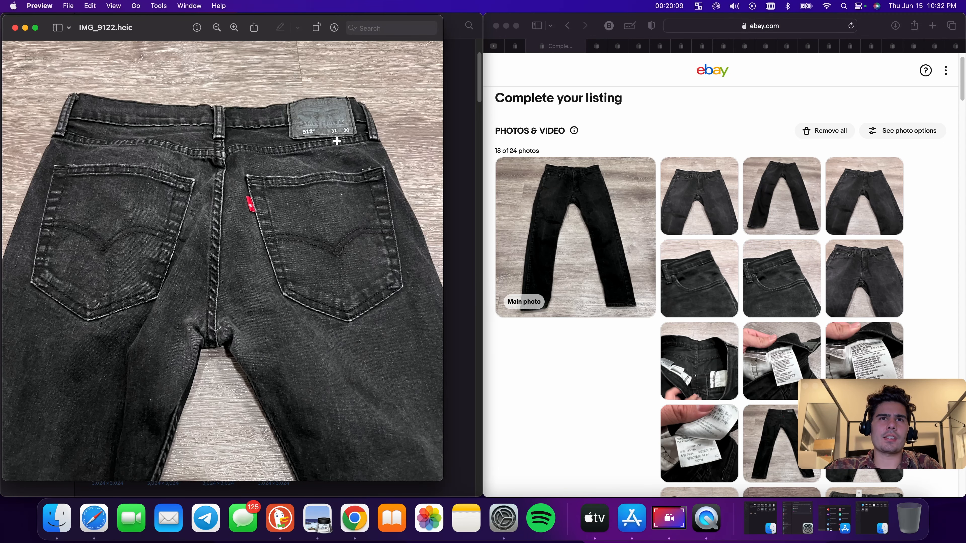
Replace "32x32 (31x30)" in the item title with "31x30"
{"action": "scroll", "coordinate": [622, 250], "scroll_direction": "down", "scroll_amount": 10}
{"action": "left_click", "coordinate": [623, 367]}
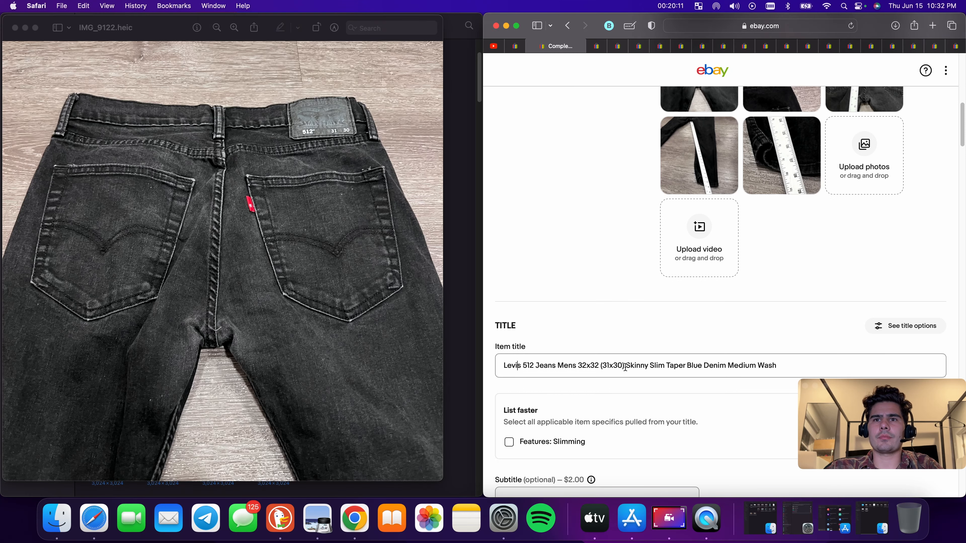
{"action": "left_click_drag", "start_coordinate": [623, 366], "coordinate": [578, 366]}
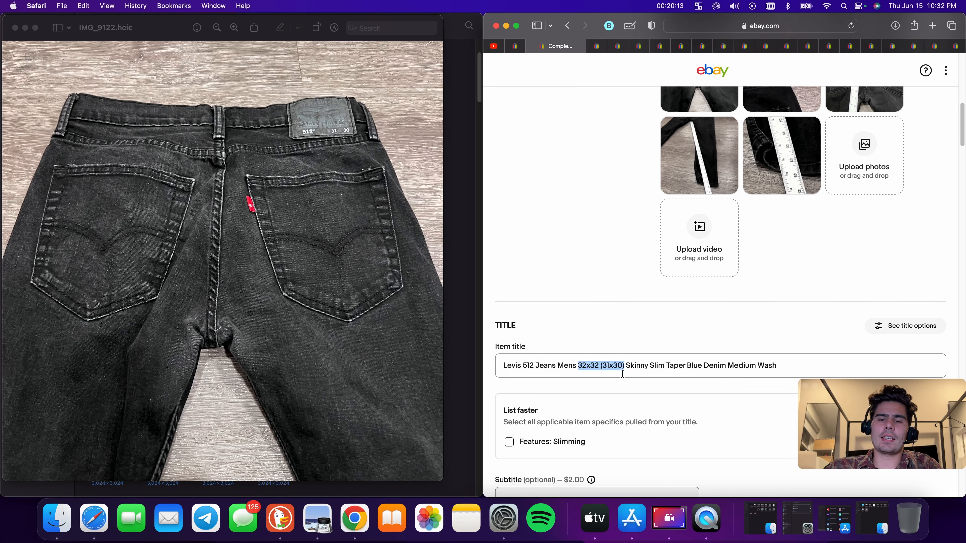
{"action": "type", "text": "31"}
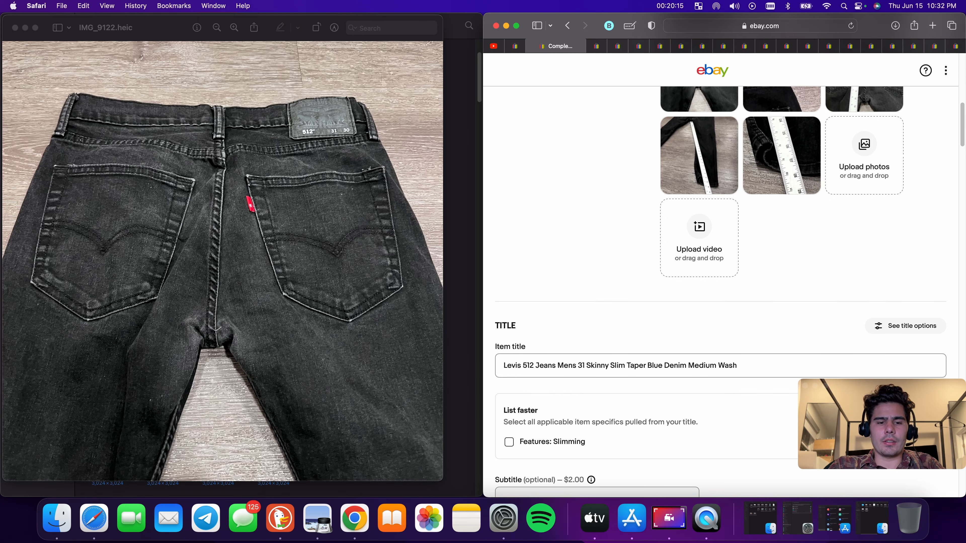
{"action": "type", "text": "x30"}
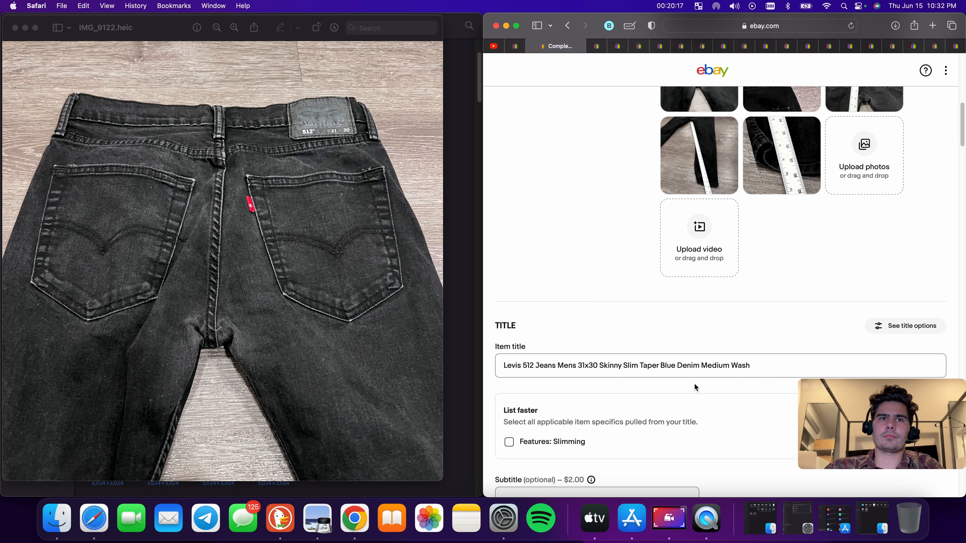
Open IMG_9120 to view the jeans' fit and replace "Skinny" with "Straight" in the title
{"action": "left_click", "coordinate": [16, 28]}
{"action": "left_click", "coordinate": [224, 333]}
{"action": "key", "text": "space"}
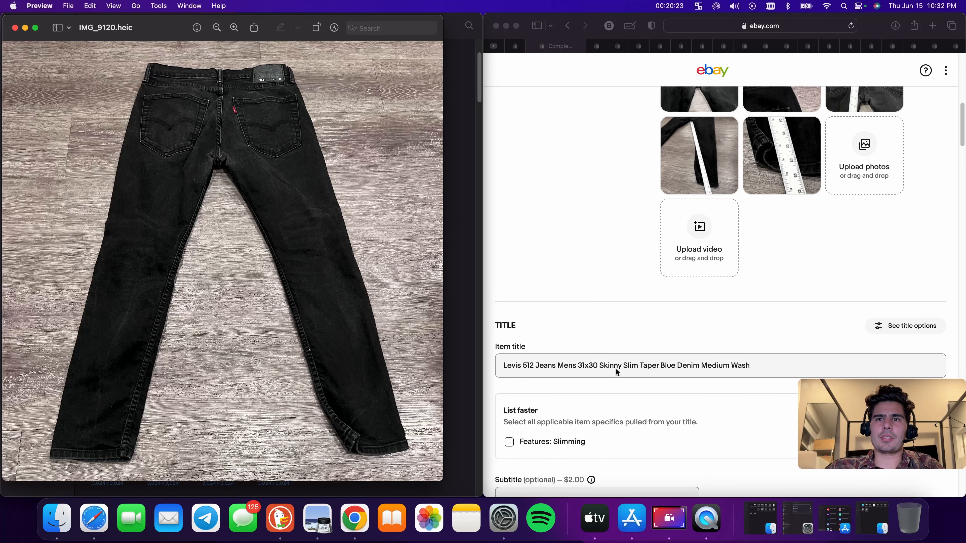
{"action": "double_click", "coordinate": [612, 366]}
{"action": "key", "text": "BackSpace"}
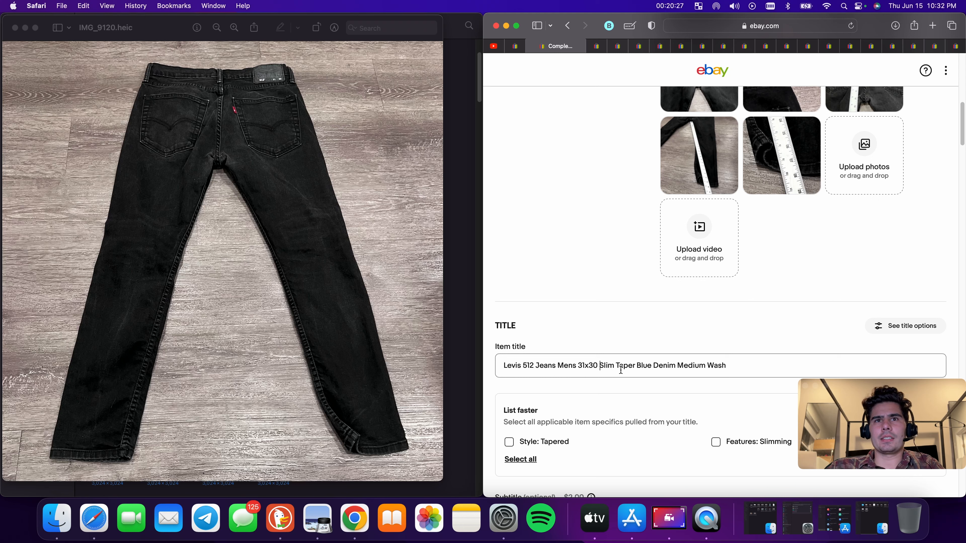
{"action": "type", "text": "Stra"}
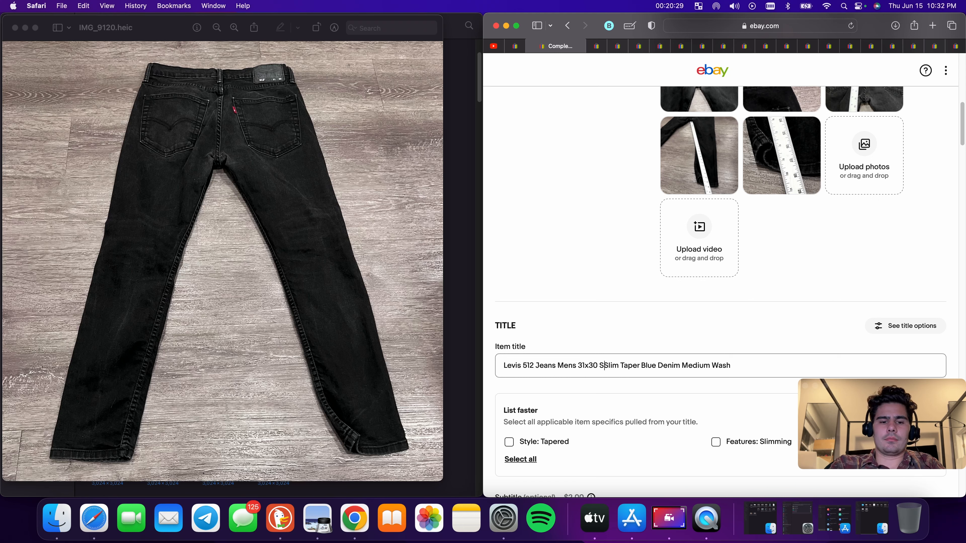
{"action": "type", "text": "ight"}
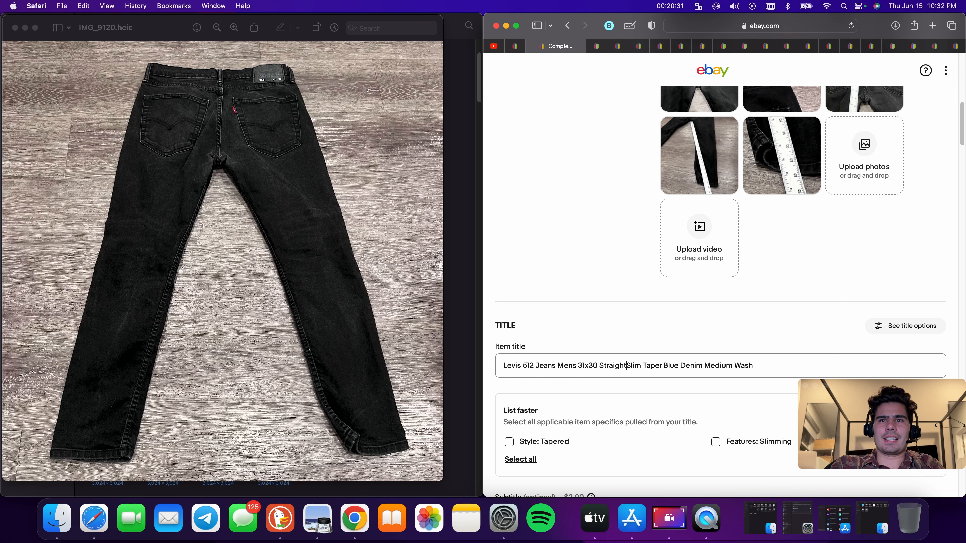
Delete the words "Taper" and "Blue" from the item title
{"action": "double_click", "coordinate": [655, 366]}
{"action": "key", "text": "BackSpace"}
{"action": "double_click", "coordinate": [653, 367]}
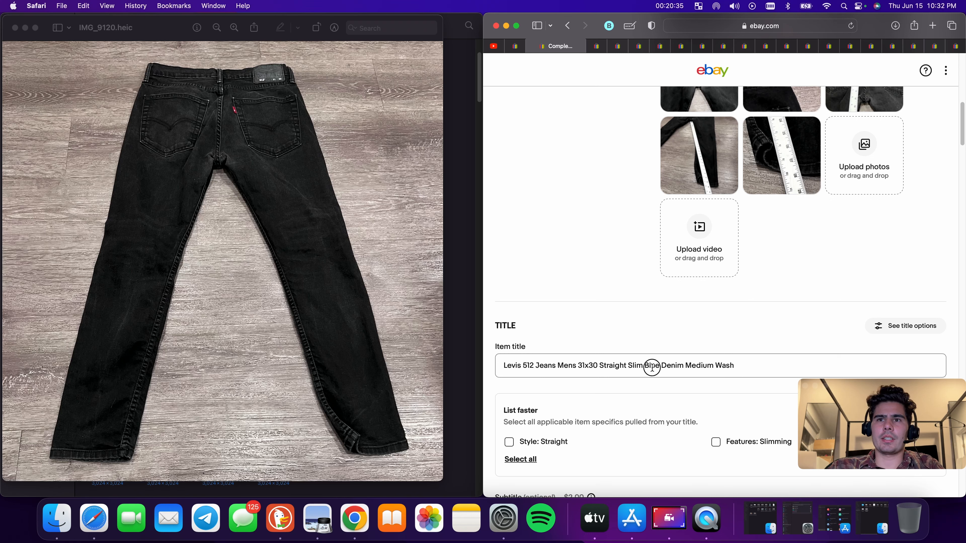
{"action": "key", "text": "BackSpace"}
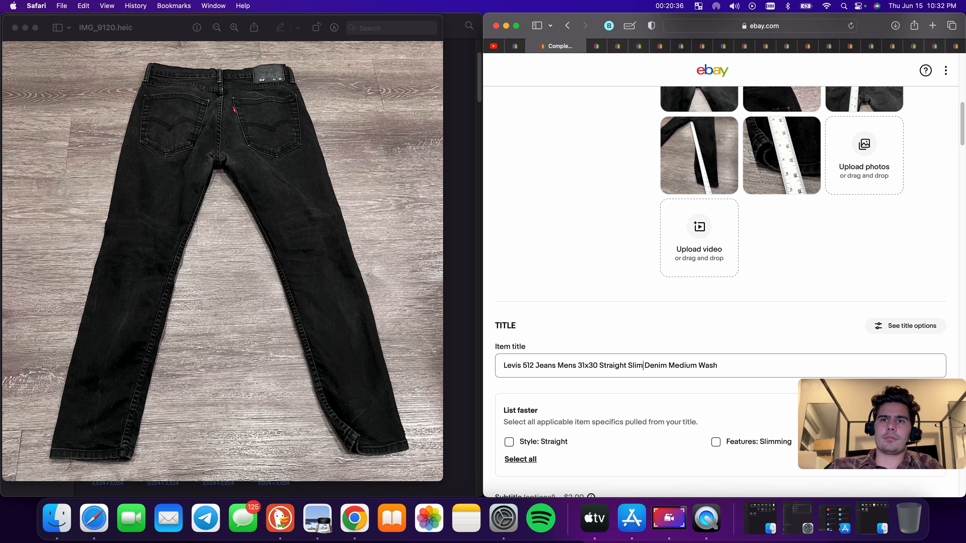
Insert "Black" before "Straight" and change "Medium" to "Dark" in the item title
{"action": "left_click", "coordinate": [600, 363]}
{"action": "type", "text": "Black"}
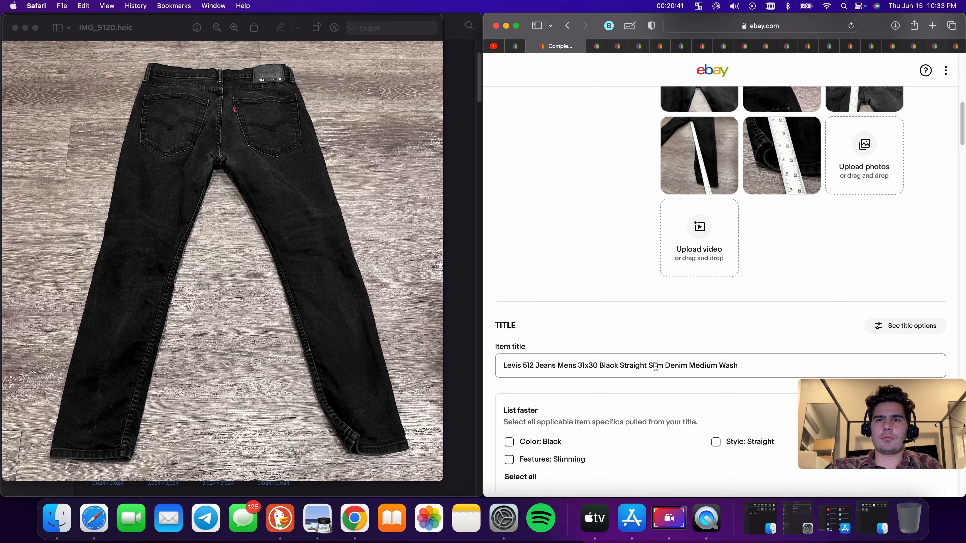
{"action": "double_click", "coordinate": [706, 365]}
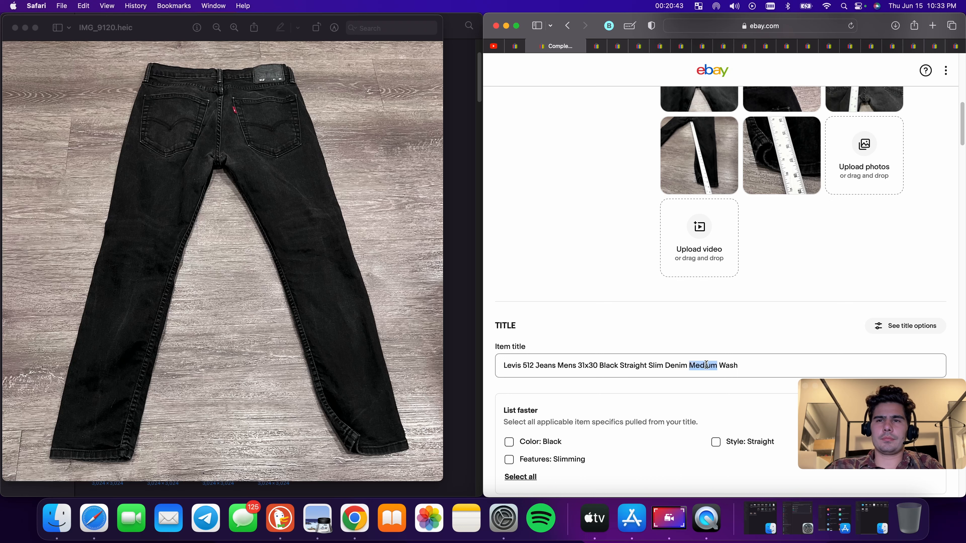
{"action": "type", "text": "Dark"}
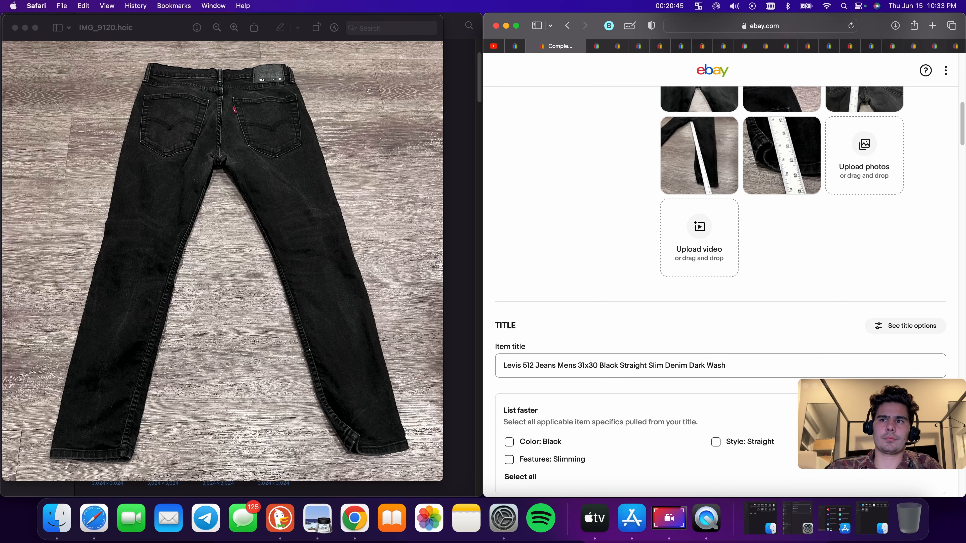
Append "30x28" to the end of the item title
{"action": "scroll", "coordinate": [799, 325], "scroll_direction": "down", "scroll_amount": 1}
{"action": "scroll", "coordinate": [798, 327], "scroll_direction": "up", "scroll_amount": 3}
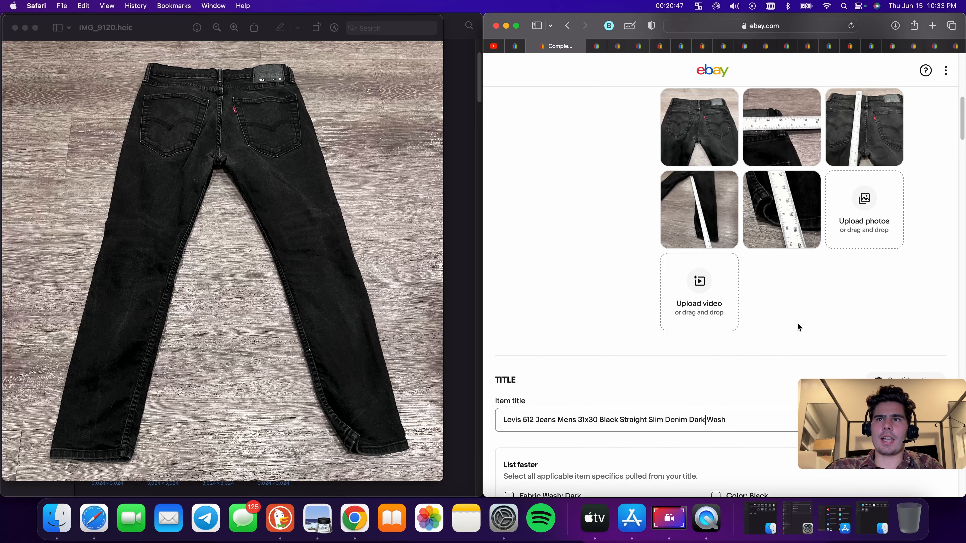
{"action": "scroll", "coordinate": [807, 247], "scroll_direction": "up", "scroll_amount": 4}
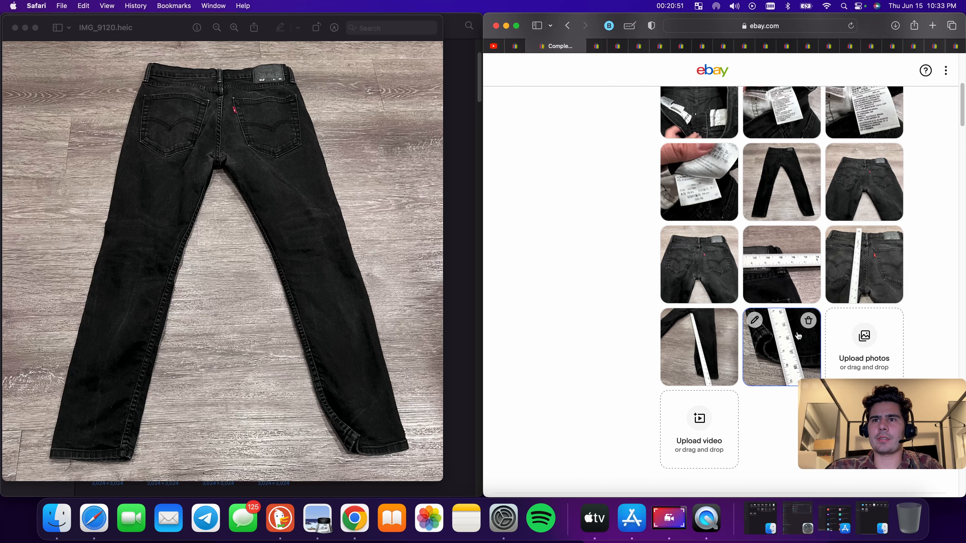
{"action": "scroll", "coordinate": [797, 339], "scroll_direction": "down", "scroll_amount": 6}
{"action": "left_click", "coordinate": [786, 315]}
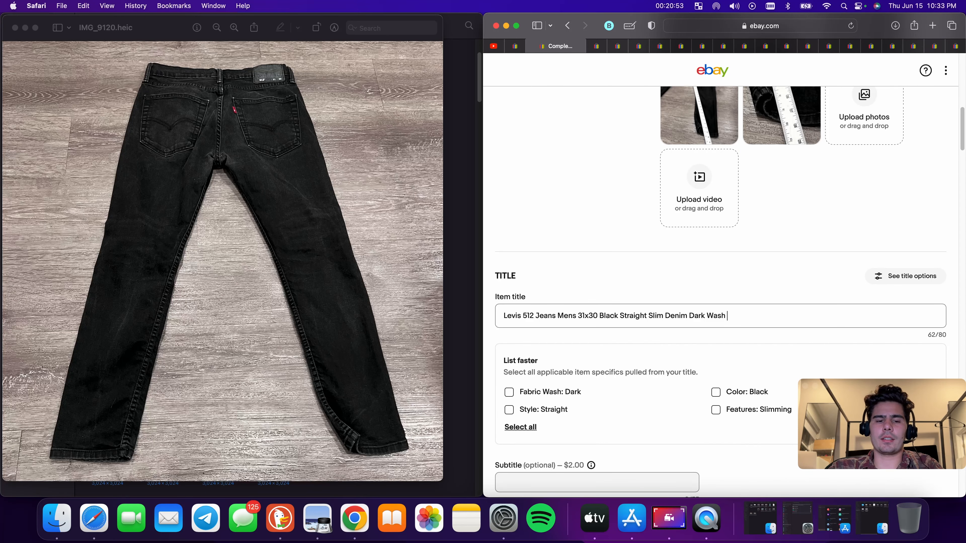
{"action": "type", "text": "30"}
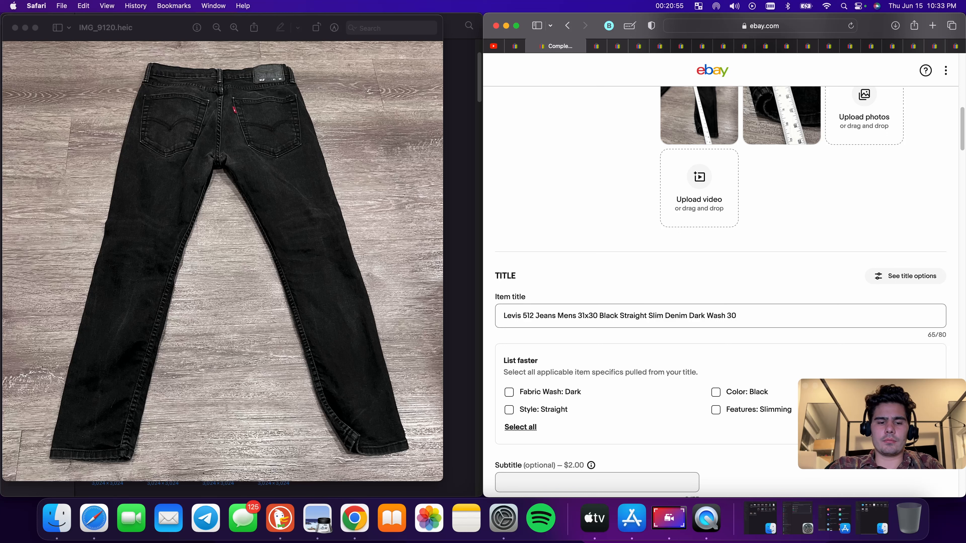
{"action": "type", "text": "x28"}
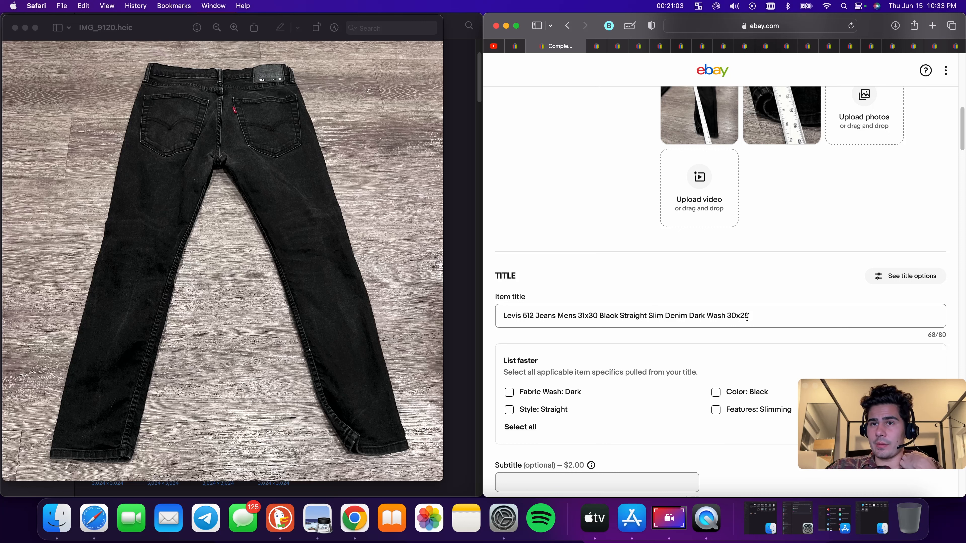
Append "Adult" to the end of the item title
{"action": "scroll", "coordinate": [649, 309], "scroll_direction": "up", "scroll_amount": 10}
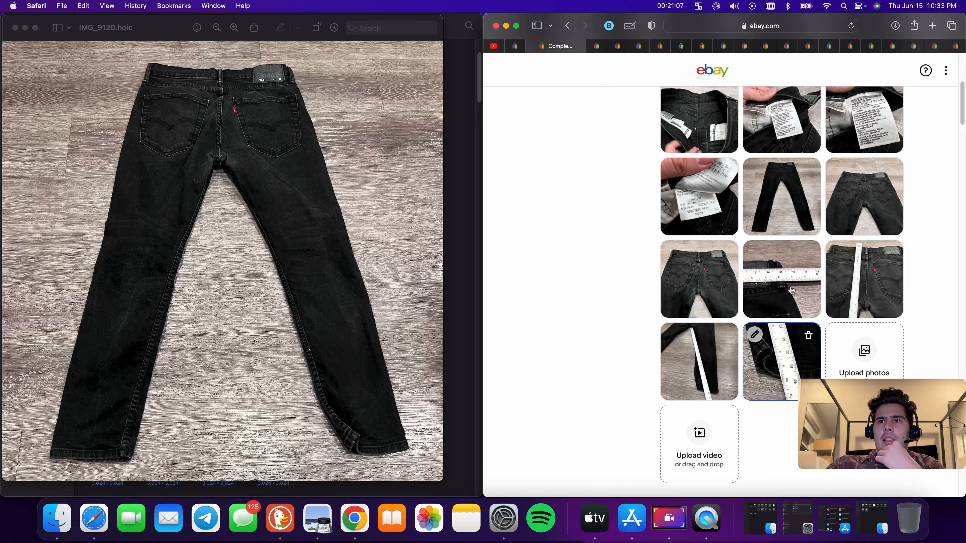
{"action": "scroll", "coordinate": [835, 279], "scroll_direction": "down", "scroll_amount": 10}
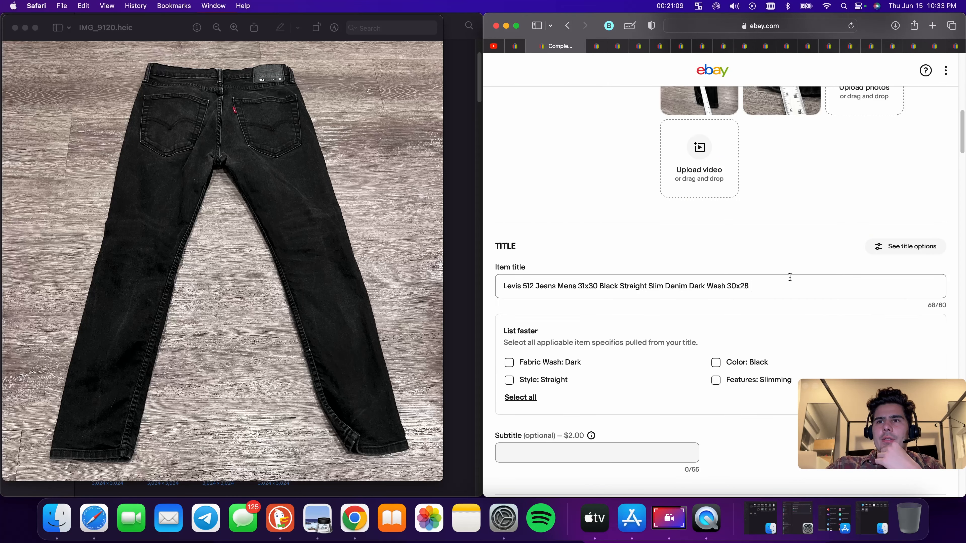
{"action": "left_click", "coordinate": [782, 284]}
{"action": "type", "text": "Ad"}
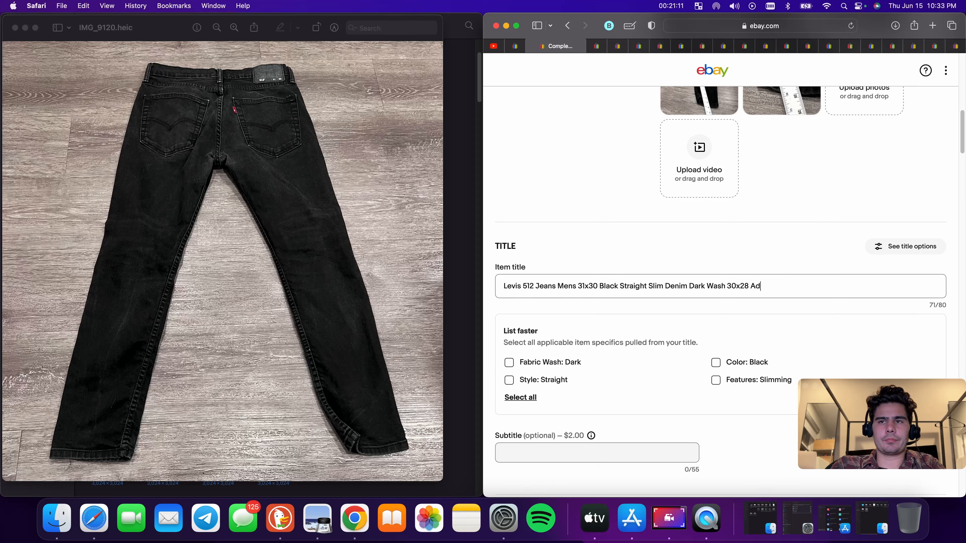
{"action": "type", "text": "ult"}
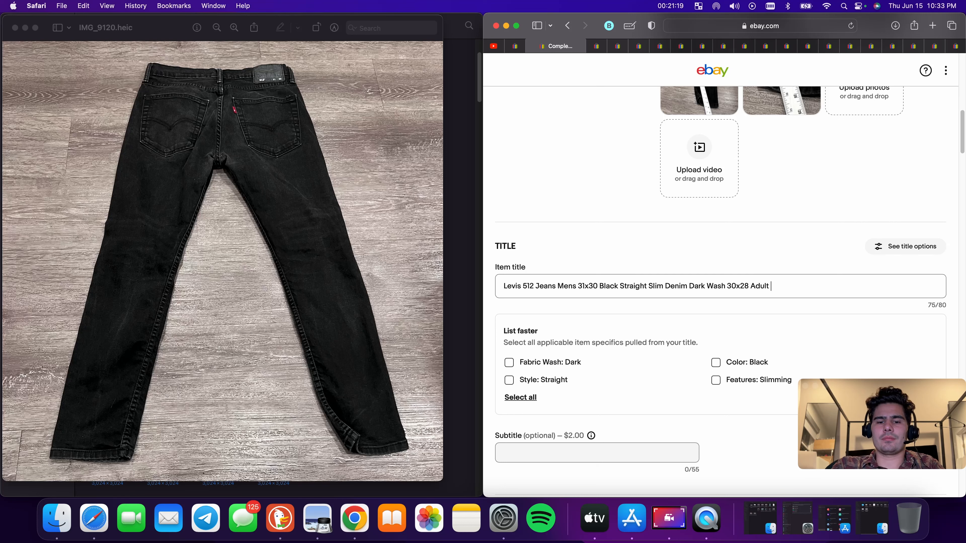
{"action": "type", "text": "Outd"}
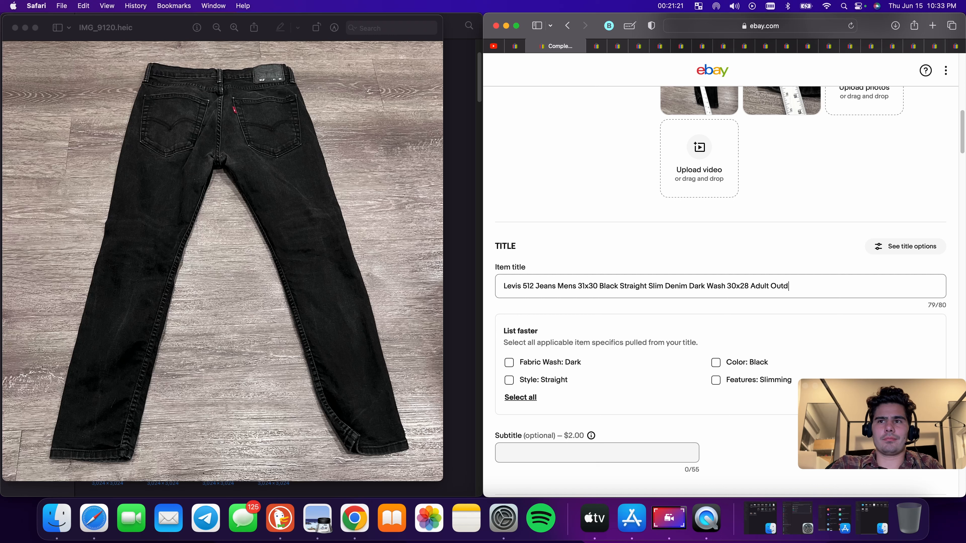
{"action": "key", "text": "BackSpace"}
{"action": "key", "text": "BackSpace"}
{"action": "key", "text": "BackSpace"}
{"action": "key", "text": "BackSpace"}
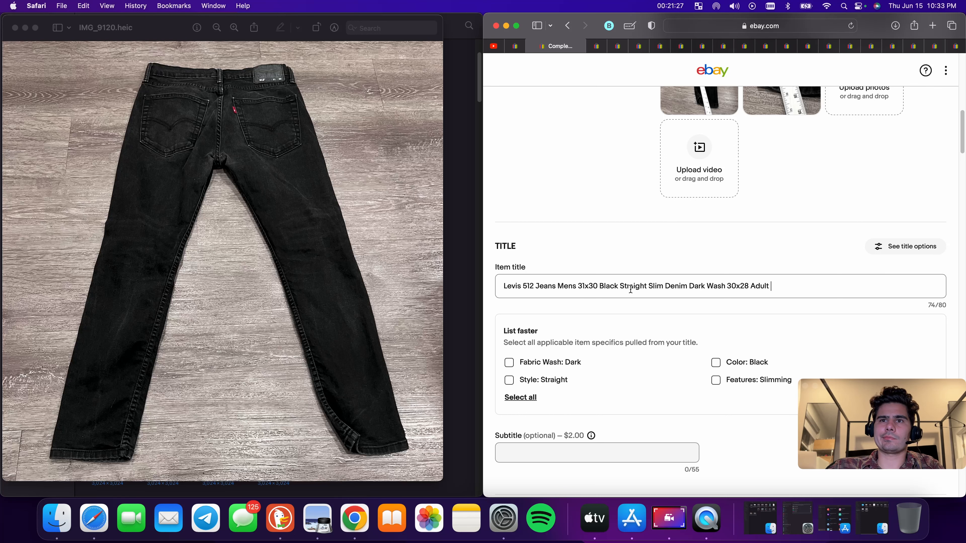
Select the suggested item specifics Style: Straight, Color: Black, Features: Slimming and Fabric Wash: Dark
{"action": "scroll", "coordinate": [772, 295], "scroll_direction": "down", "scroll_amount": 4}
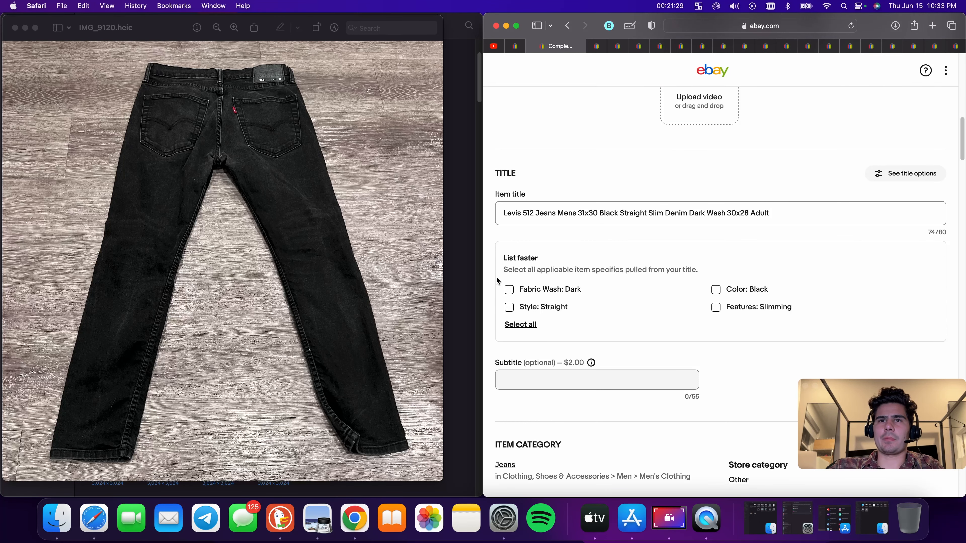
{"action": "left_click", "coordinate": [509, 308]}
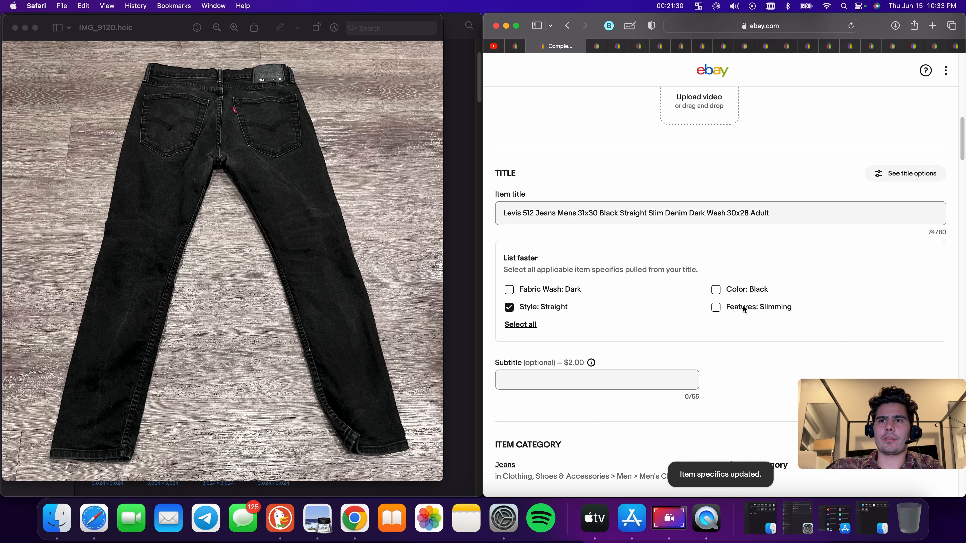
{"action": "left_click", "coordinate": [717, 290]}
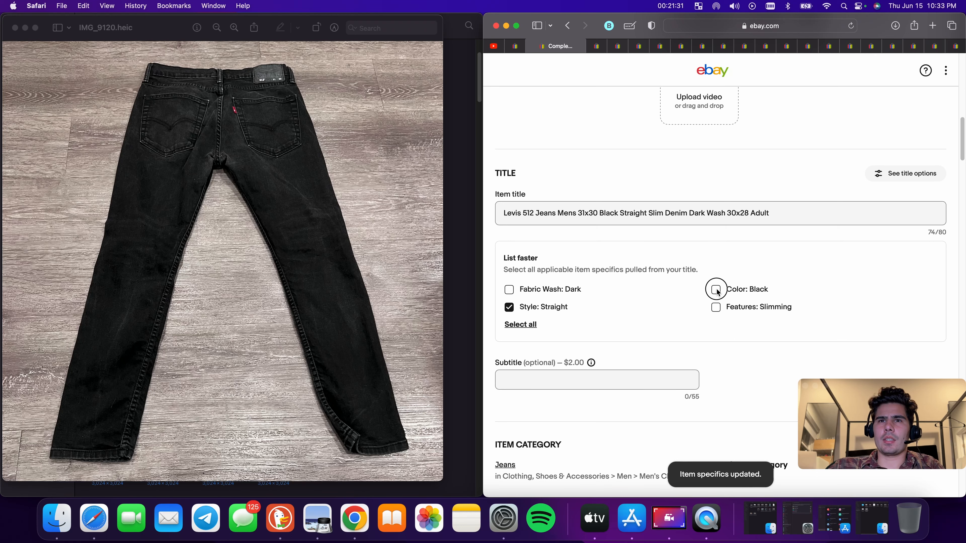
{"action": "left_click", "coordinate": [717, 309]}
{"action": "left_click", "coordinate": [510, 290]}
Set the Size item specific to 31
{"action": "scroll", "coordinate": [701, 296], "scroll_direction": "down", "scroll_amount": 1}
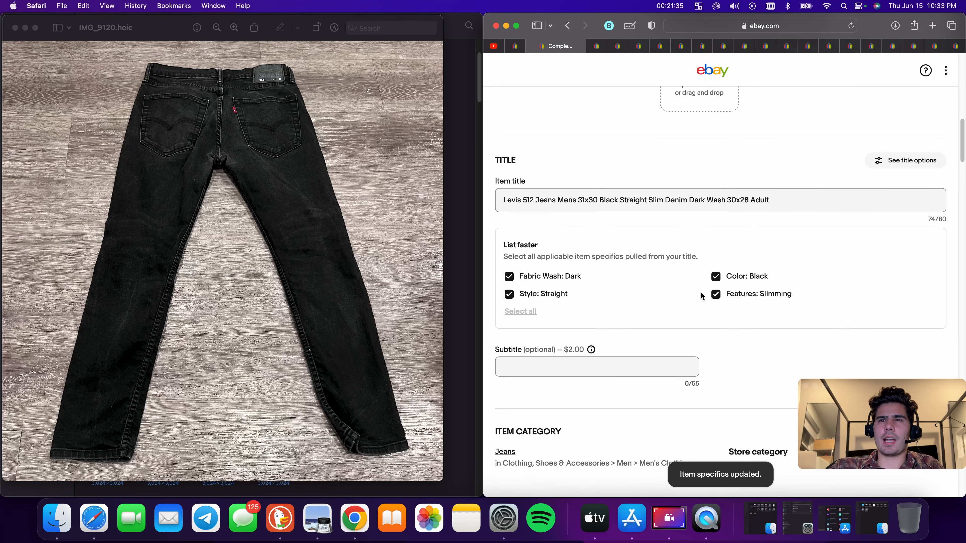
{"action": "scroll", "coordinate": [646, 289], "scroll_direction": "down", "scroll_amount": 10}
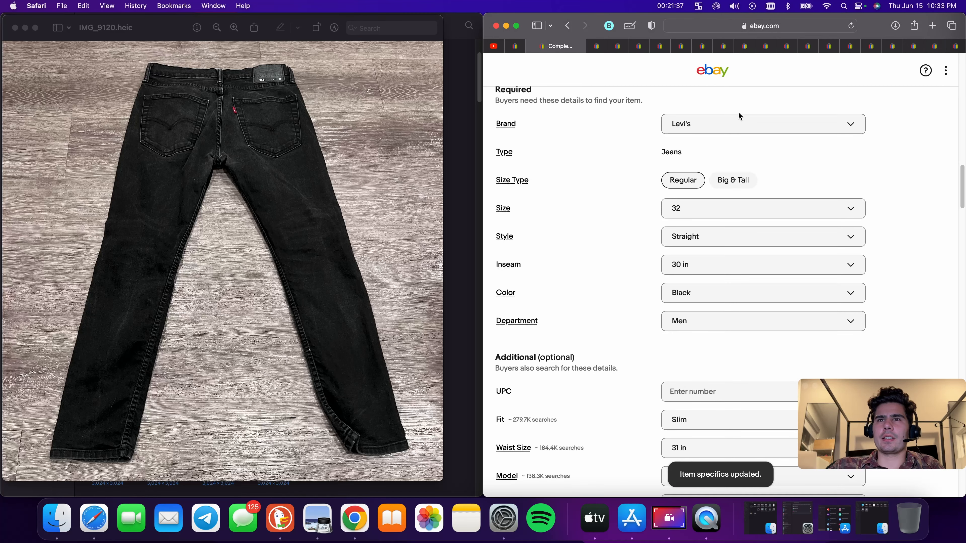
{"action": "scroll", "coordinate": [739, 172], "scroll_direction": "up", "scroll_amount": 15}
{"action": "scroll", "coordinate": [735, 274], "scroll_direction": "down", "scroll_amount": 5}
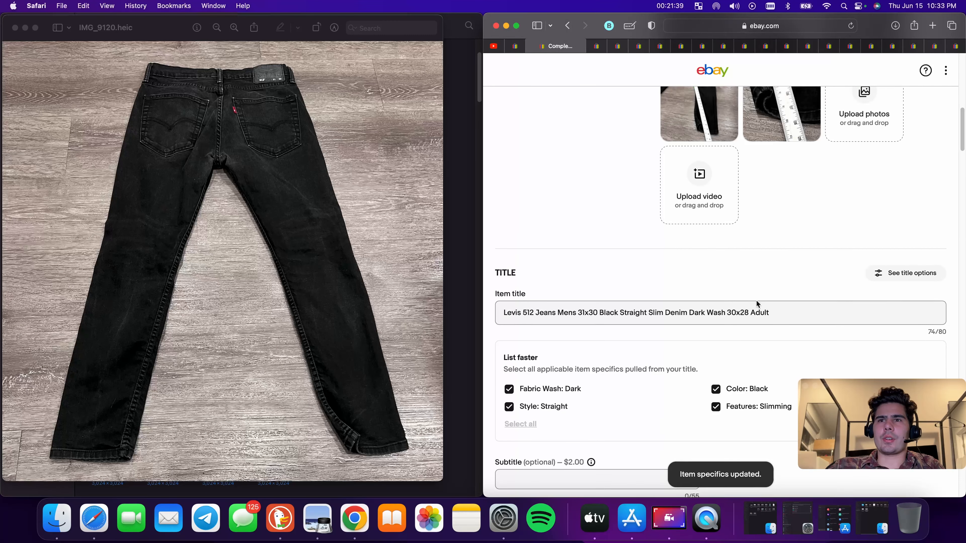
{"action": "scroll", "coordinate": [757, 304], "scroll_direction": "down", "scroll_amount": 12}
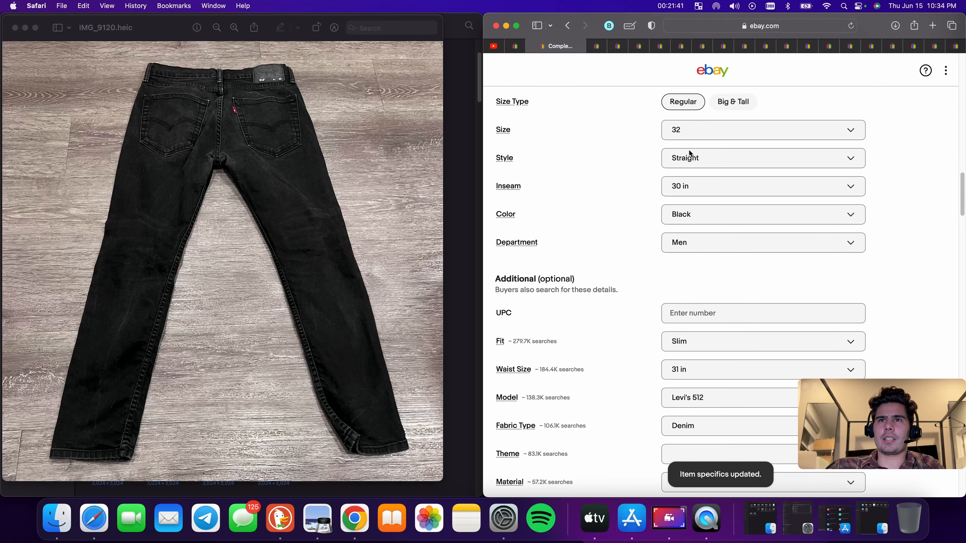
{"action": "left_click", "coordinate": [690, 131]}
{"action": "scroll", "coordinate": [695, 285], "scroll_direction": "down", "scroll_amount": 5}
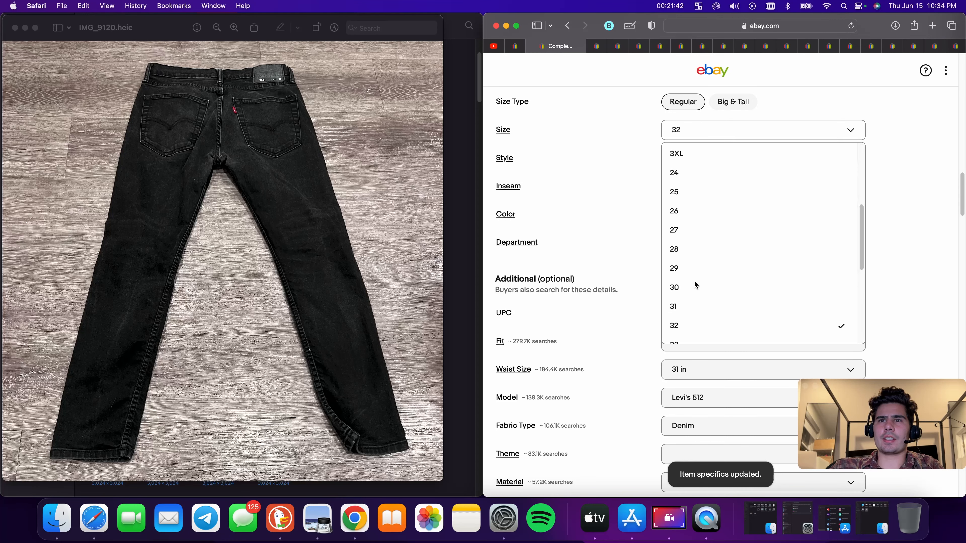
{"action": "left_click", "coordinate": [686, 308]}
{"action": "left_click", "coordinate": [704, 190]}
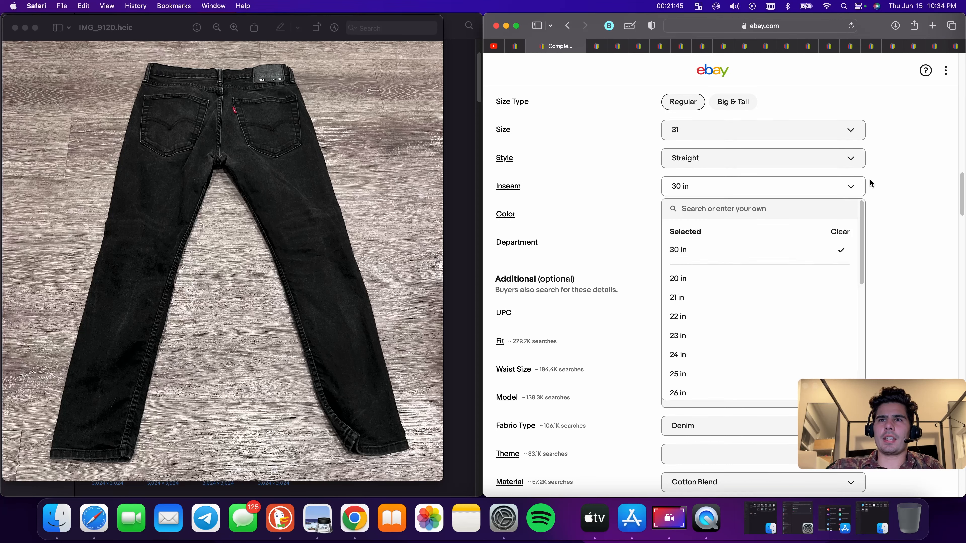
{"action": "scroll", "coordinate": [811, 232], "scroll_direction": "down", "scroll_amount": 3}
{"action": "left_click", "coordinate": [933, 222]}
Set the Waist Size item specific to 30 in
{"action": "scroll", "coordinate": [883, 229], "scroll_direction": "down", "scroll_amount": 1}
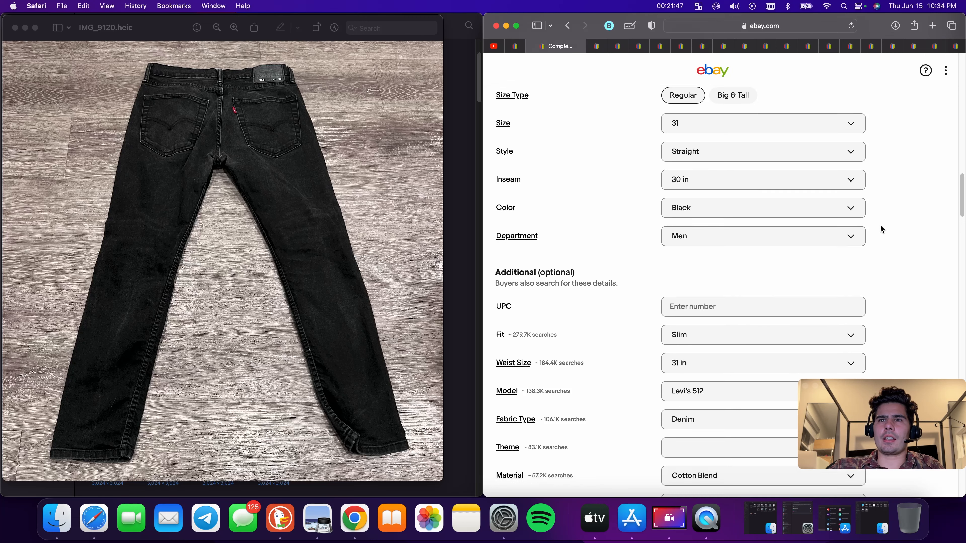
{"action": "scroll", "coordinate": [883, 229], "scroll_direction": "down", "scroll_amount": 4}
{"action": "left_click", "coordinate": [715, 202]}
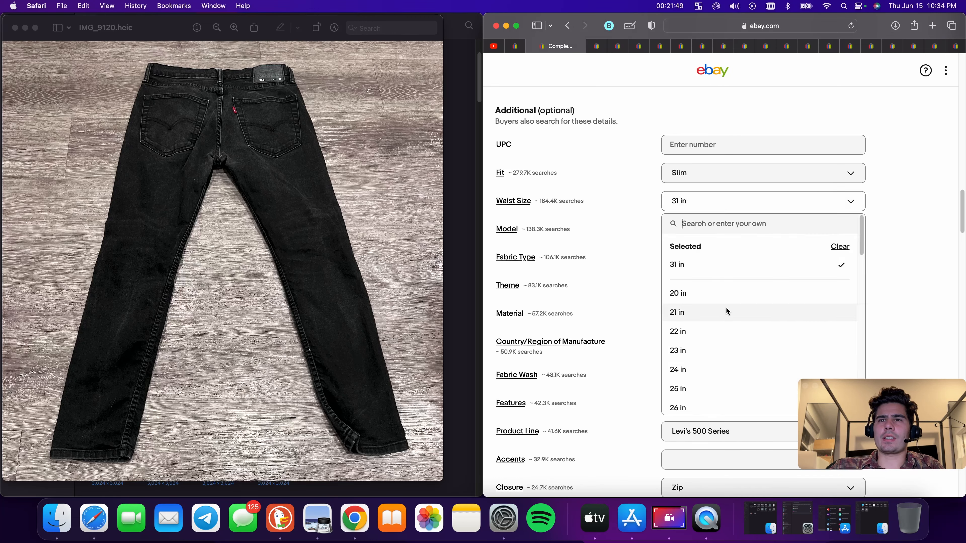
{"action": "scroll", "coordinate": [709, 350], "scroll_direction": "down", "scroll_amount": 4}
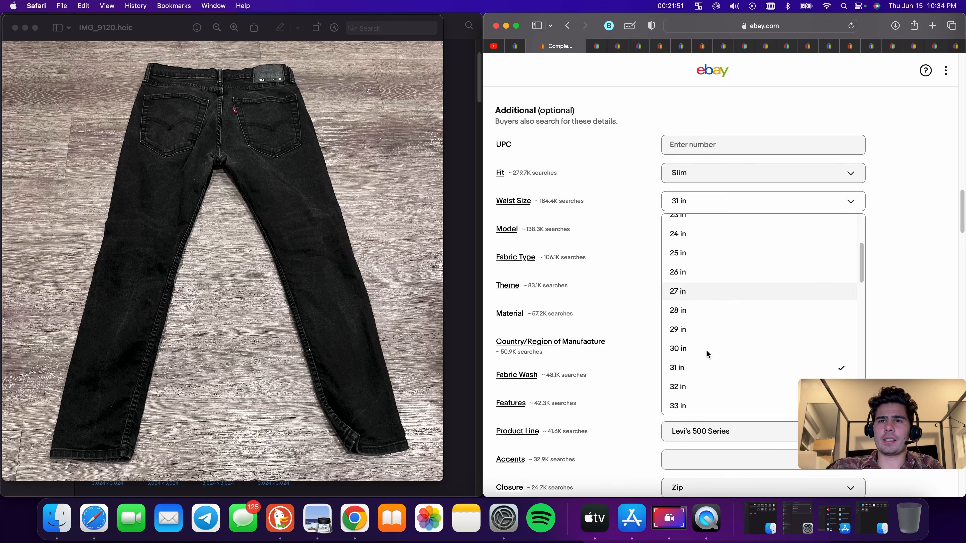
{"action": "left_click", "coordinate": [705, 348]}
Expand the additional item specifics to show more fields
{"action": "scroll", "coordinate": [703, 272], "scroll_direction": "down", "scroll_amount": 2}
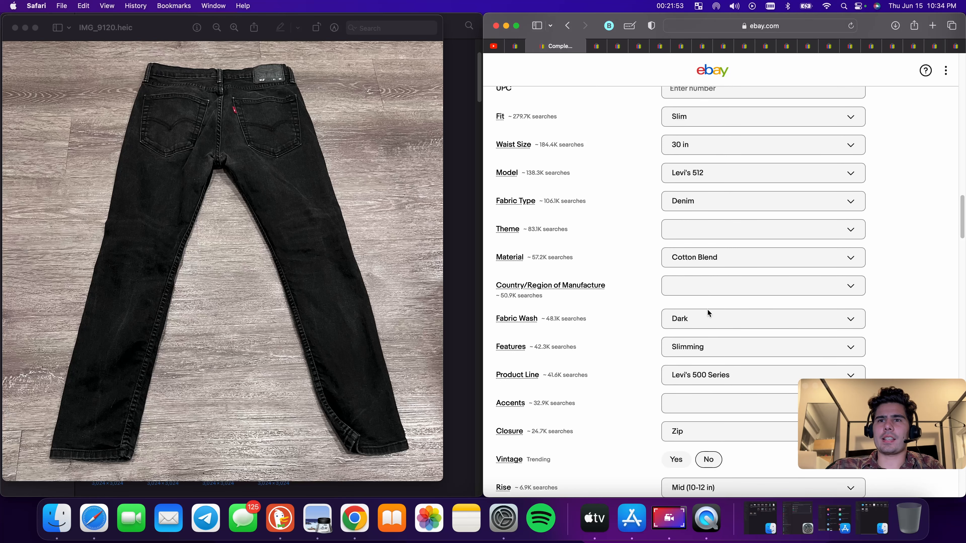
{"action": "scroll", "coordinate": [719, 157], "scroll_direction": "up", "scroll_amount": 2}
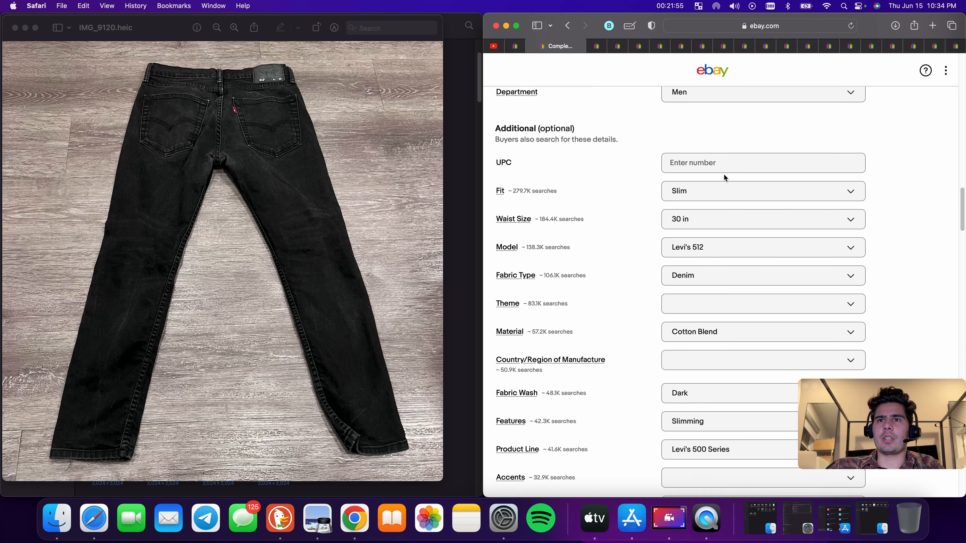
{"action": "scroll", "coordinate": [724, 179], "scroll_direction": "down", "scroll_amount": 10}
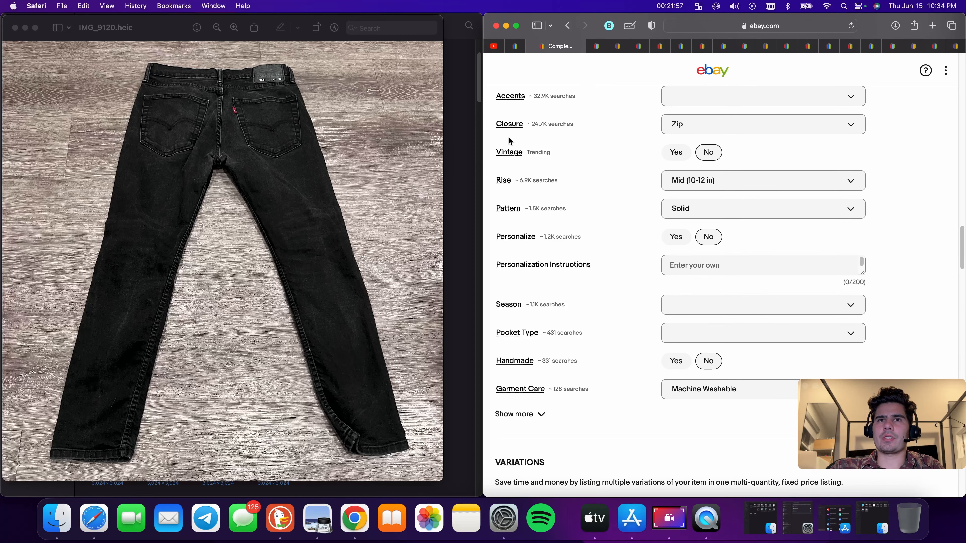
{"action": "scroll", "coordinate": [509, 138], "scroll_direction": "up", "scroll_amount": 1}
{"action": "scroll", "coordinate": [562, 209], "scroll_direction": "up", "scroll_amount": 1}
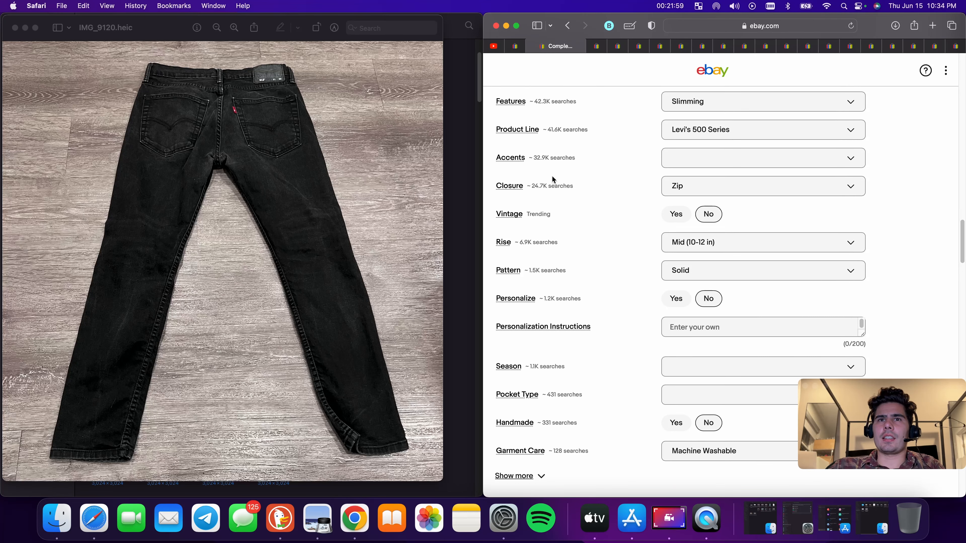
{"action": "scroll", "coordinate": [645, 198], "scroll_direction": "down", "scroll_amount": 5}
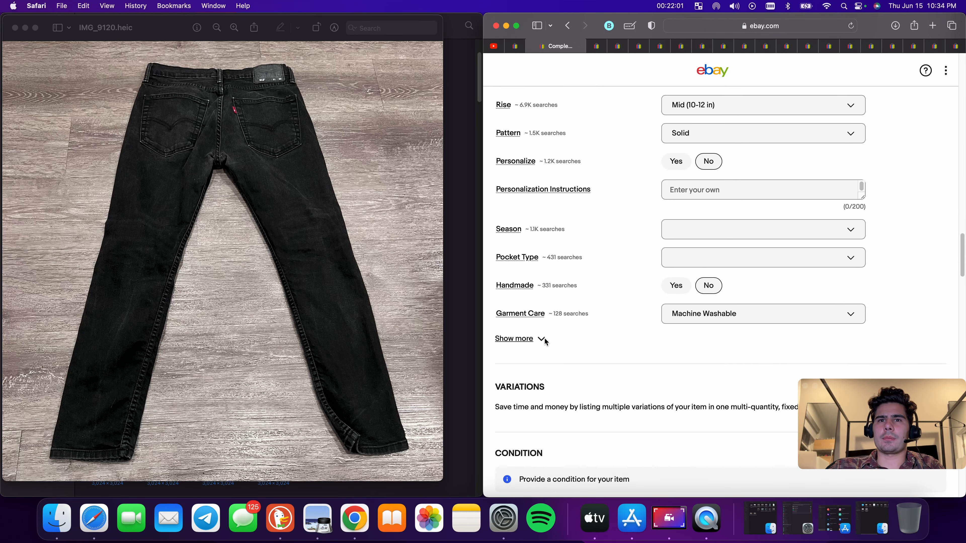
{"action": "left_click", "coordinate": [544, 340]}
Clear the Product Line item specific
{"action": "scroll", "coordinate": [585, 324], "scroll_direction": "down", "scroll_amount": 3}
{"action": "scroll", "coordinate": [713, 270], "scroll_direction": "up", "scroll_amount": 5}
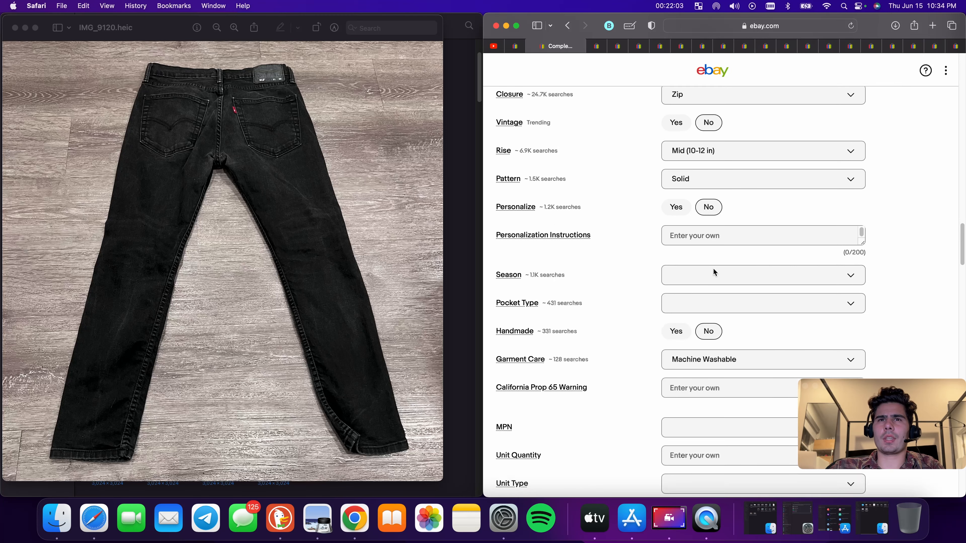
{"action": "scroll", "coordinate": [707, 267], "scroll_direction": "up", "scroll_amount": 2}
{"action": "scroll", "coordinate": [690, 244], "scroll_direction": "up", "scroll_amount": 3}
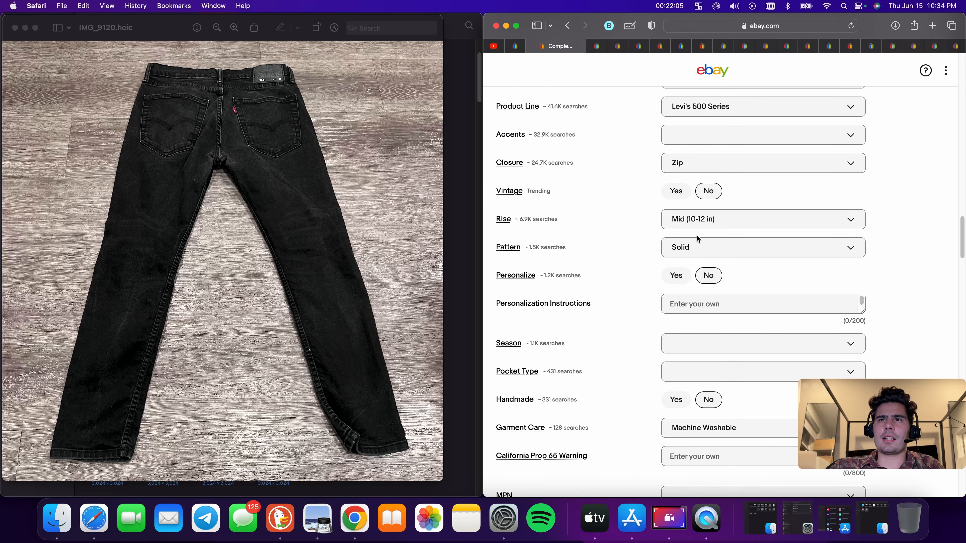
{"action": "scroll", "coordinate": [698, 239], "scroll_direction": "up", "scroll_amount": 4}
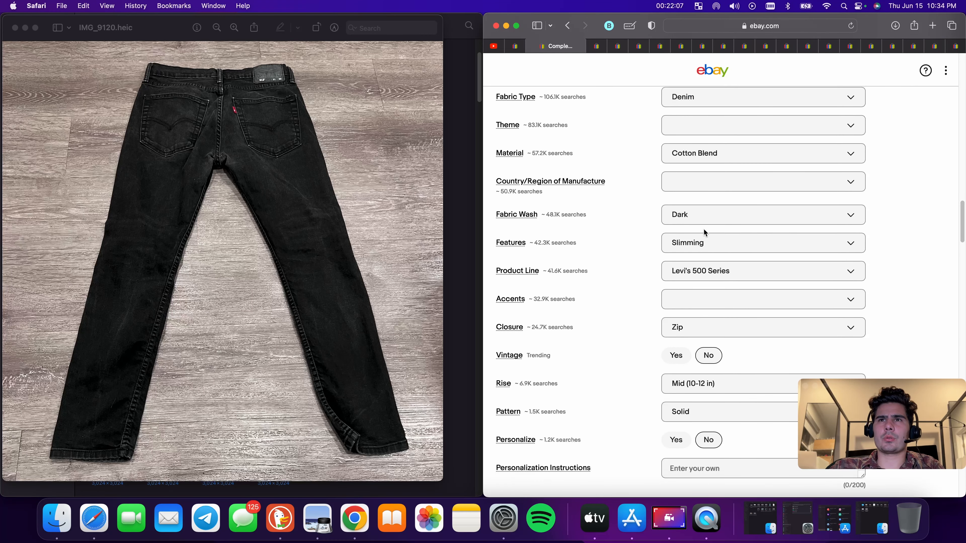
{"action": "left_click", "coordinate": [724, 291]}
{"action": "left_click", "coordinate": [839, 297]}
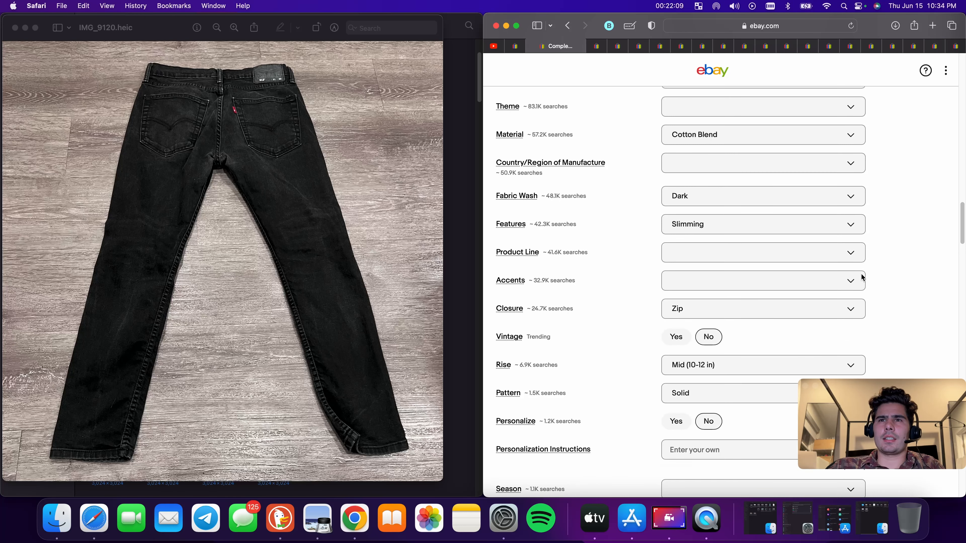
Paste the copied title text into the item description box
{"action": "scroll", "coordinate": [780, 267], "scroll_direction": "up", "scroll_amount": 4}
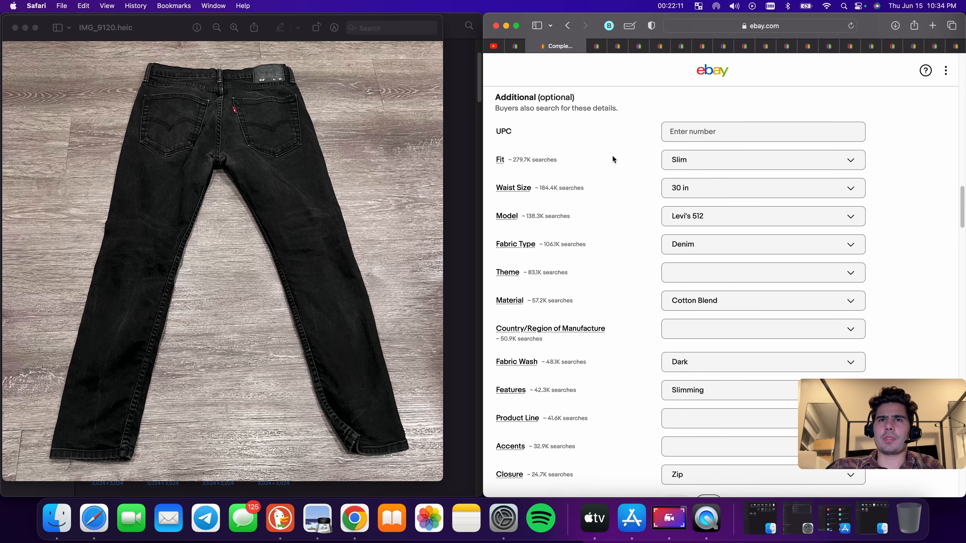
{"action": "scroll", "coordinate": [710, 210], "scroll_direction": "down", "scroll_amount": 5}
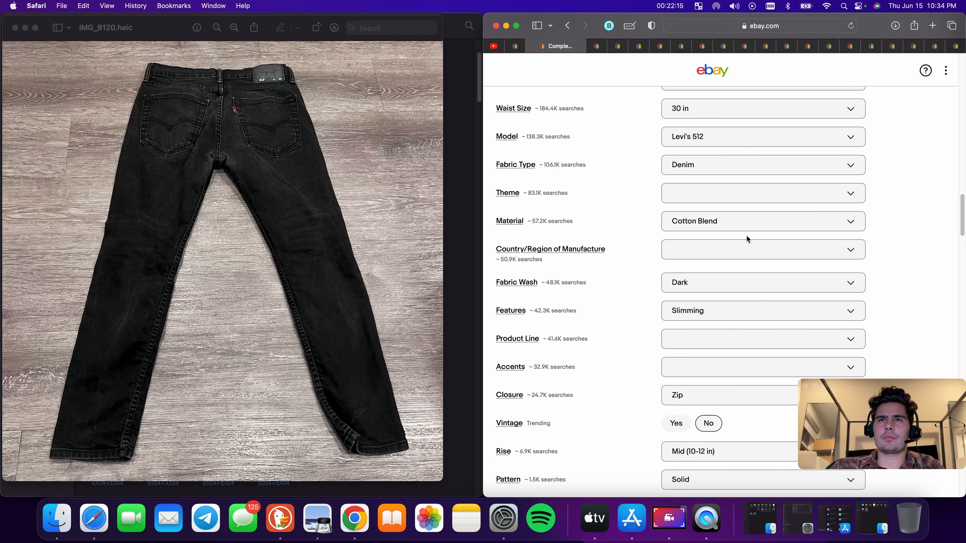
{"action": "scroll", "coordinate": [746, 234], "scroll_direction": "down", "scroll_amount": 3}
{"action": "scroll", "coordinate": [740, 231], "scroll_direction": "down", "scroll_amount": 5}
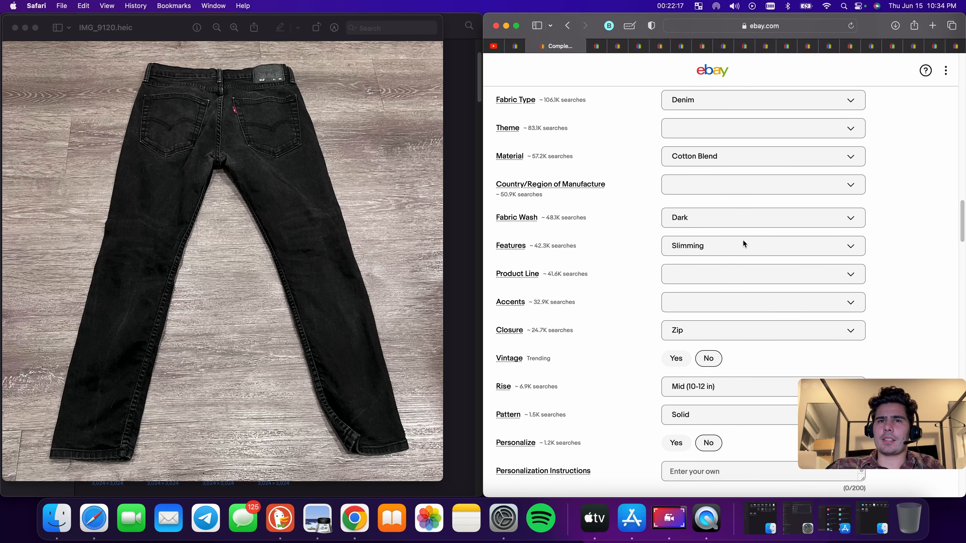
{"action": "scroll", "coordinate": [740, 245], "scroll_direction": "down", "scroll_amount": 10}
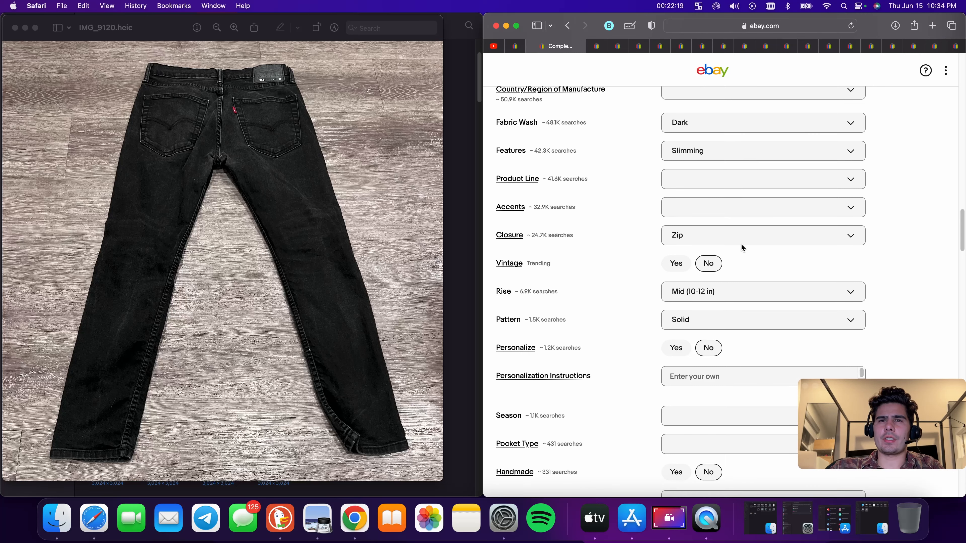
{"action": "scroll", "coordinate": [748, 264], "scroll_direction": "down", "scroll_amount": 20}
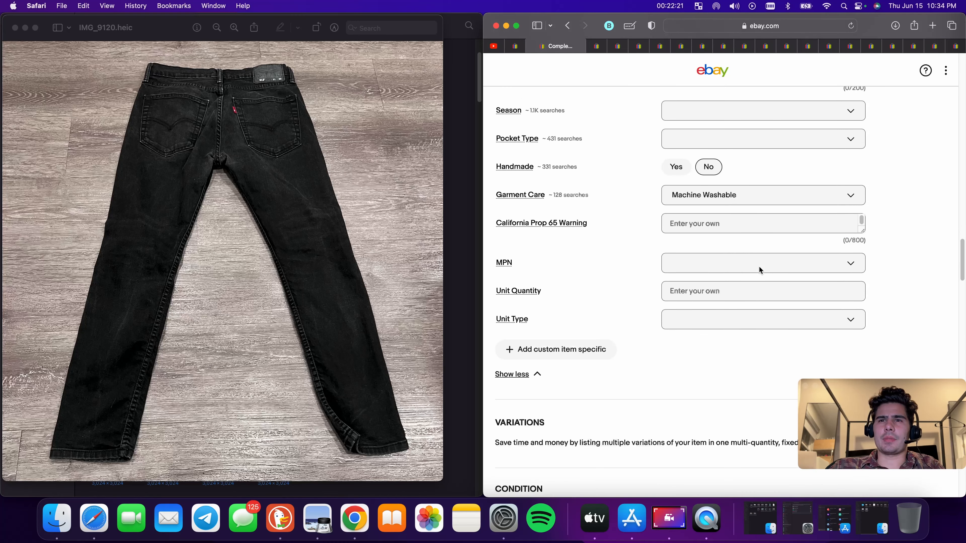
{"action": "left_click", "coordinate": [840, 220]}
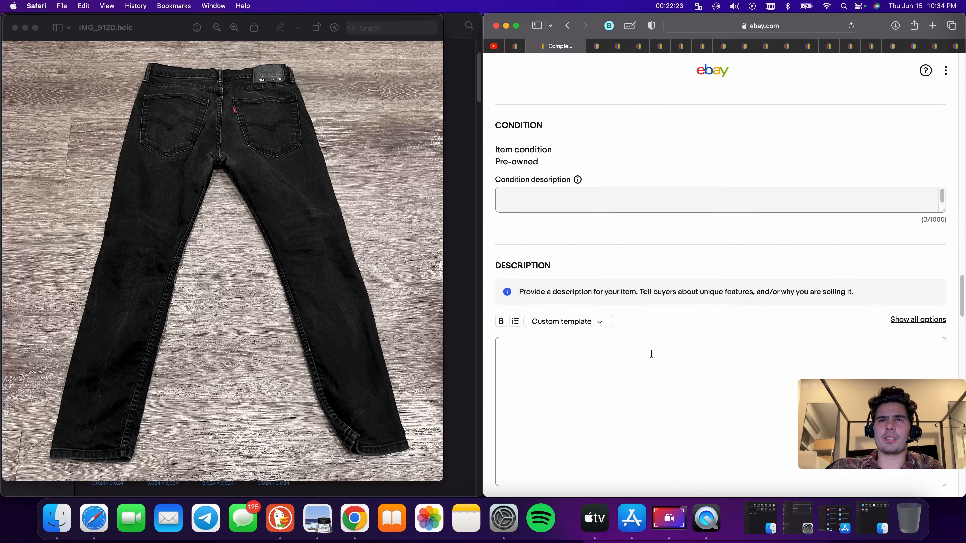
{"action": "left_click", "coordinate": [646, 364]}
{"action": "type", "text": "Tommy Hilfiger Denim Shirt Mens Medium Blue Pearl Snap Western Long Sleeve Adult"}
Enter "Great Used Condition" as the condition description
{"action": "left_click", "coordinate": [579, 189]}
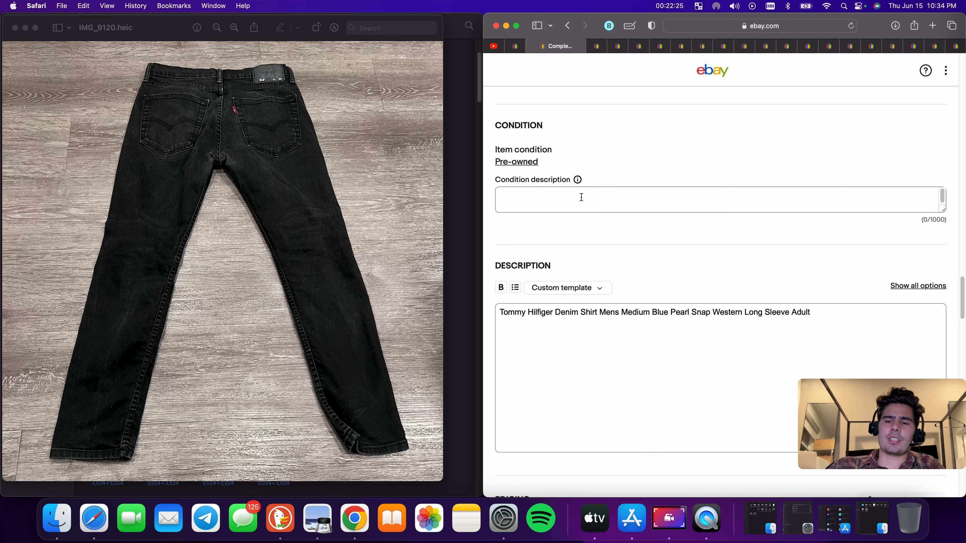
{"action": "type", "text": "Great"}
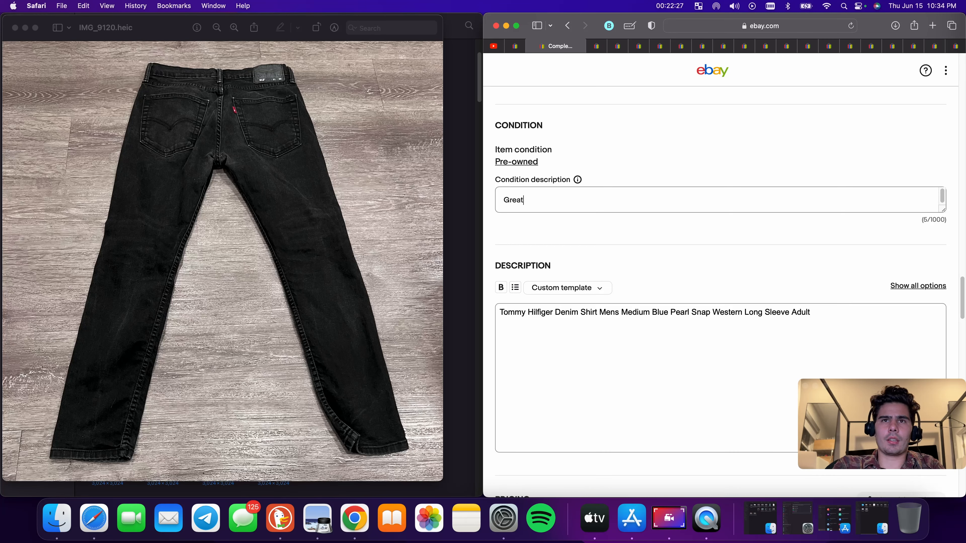
{"action": "type", "text": " Used Co"}
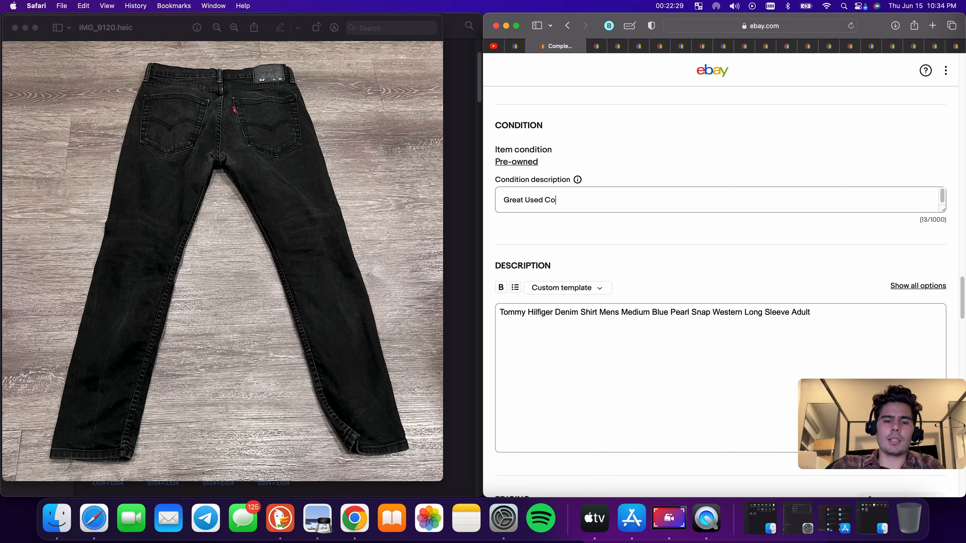
{"action": "type", "text": "ndition"}
Set the Buy It Now price to 28.00
{"action": "scroll", "coordinate": [602, 190], "scroll_direction": "down", "scroll_amount": 5}
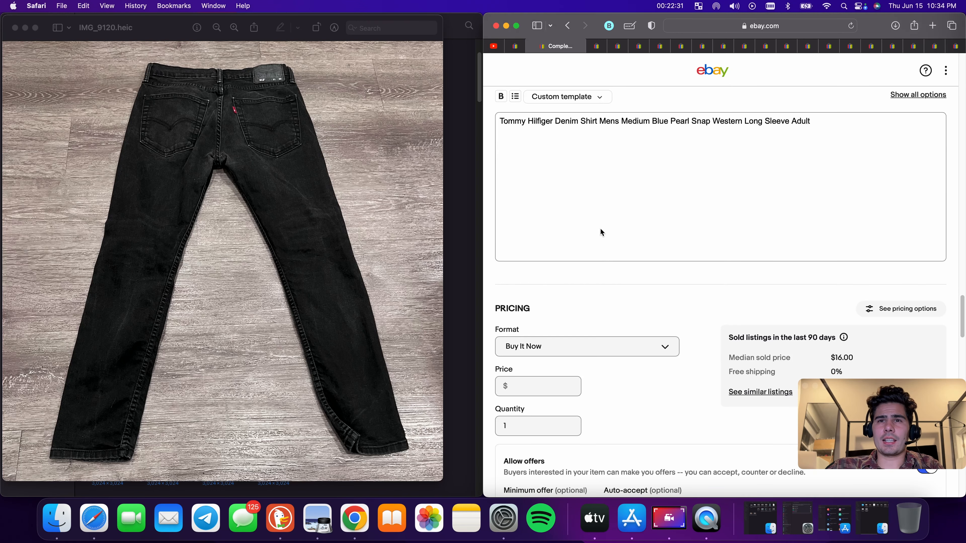
{"action": "left_click", "coordinate": [532, 384]}
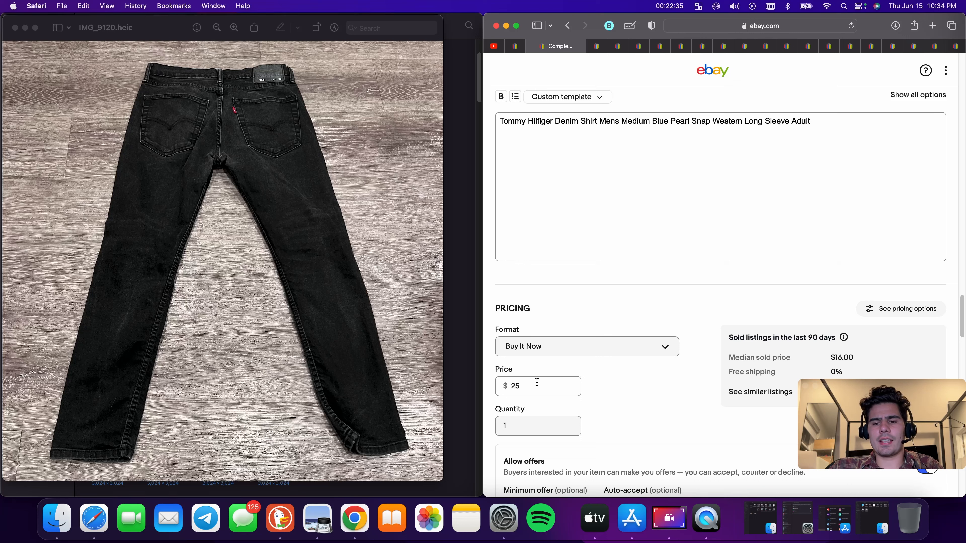
{"action": "type", "text": "25"}
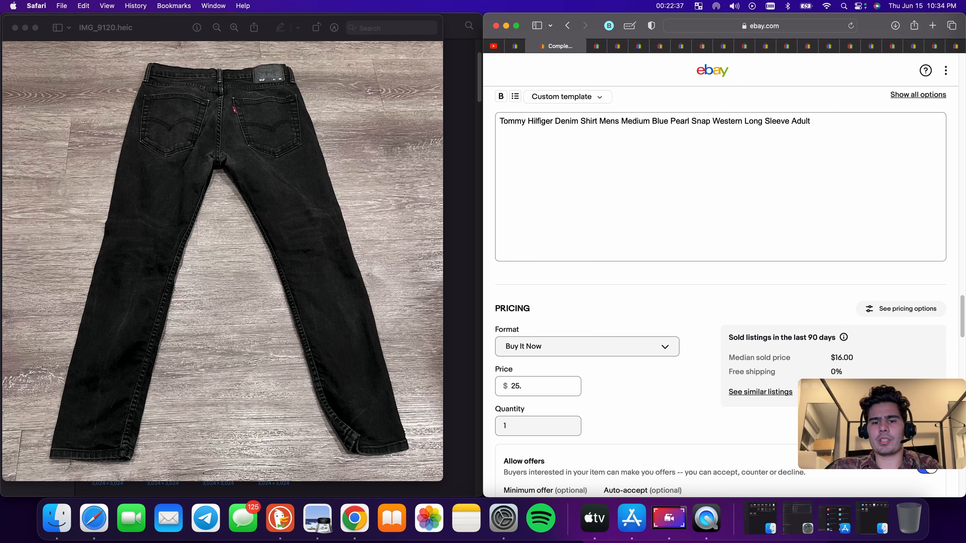
{"action": "type", "text": ".00"}
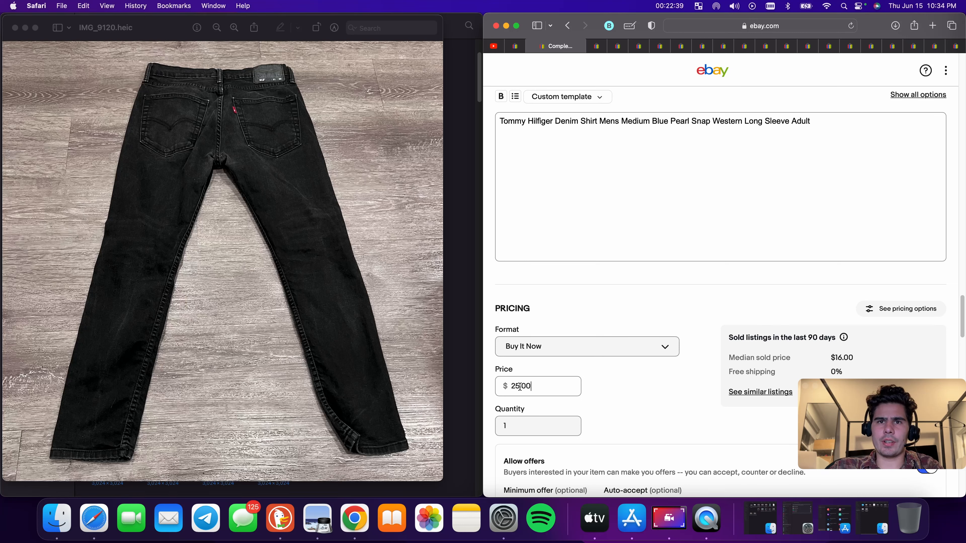
{"action": "key", "text": "Left"}
{"action": "key", "text": "Left"}
{"action": "key", "text": "Left"}
{"action": "key", "text": "BackSpace"}
{"action": "type", "text": "8"}
{"action": "left_click", "coordinate": [678, 399]}
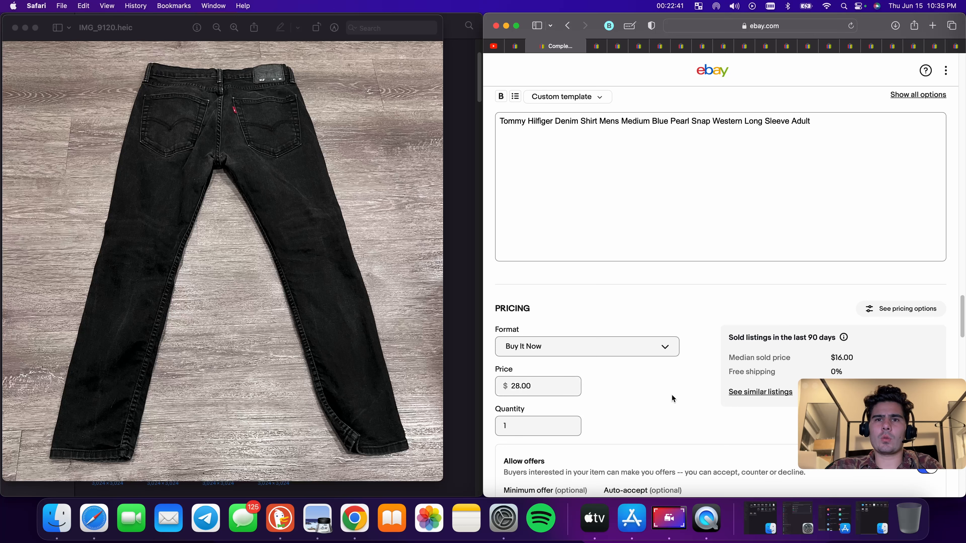
Enter a package weight of 9 oz and package dimensions of 9 x 9 x 9 in
{"action": "scroll", "coordinate": [663, 398], "scroll_direction": "down", "scroll_amount": 8}
{"action": "scroll", "coordinate": [528, 238], "scroll_direction": "down", "scroll_amount": 8}
{"action": "left_click", "coordinate": [547, 234]}
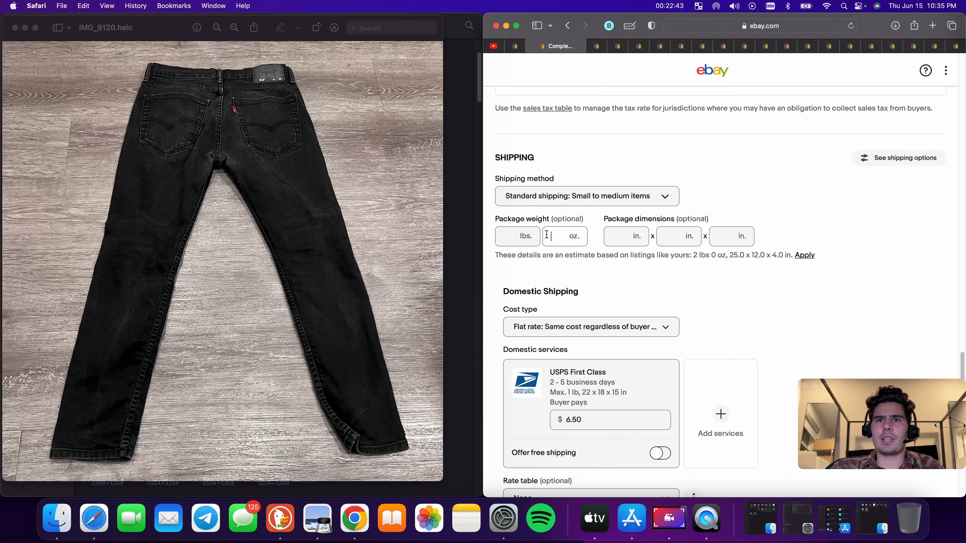
{"action": "type", "text": "9"}
{"action": "key", "text": "Tab"}
{"action": "type", "text": "9"}
{"action": "key", "text": "Tab"}
{"action": "type", "text": "9"}
{"action": "key", "text": "Tab"}
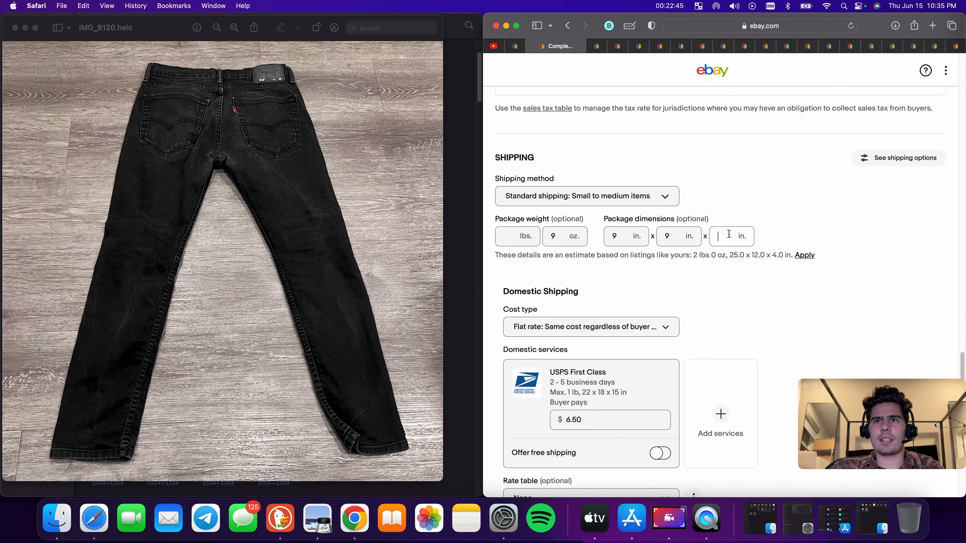
{"action": "type", "text": "9"}
Set the USPS First Class shipping cost to 8.90
{"action": "scroll", "coordinate": [734, 246], "scroll_direction": "down", "scroll_amount": 2}
{"action": "double_click", "coordinate": [605, 375]}
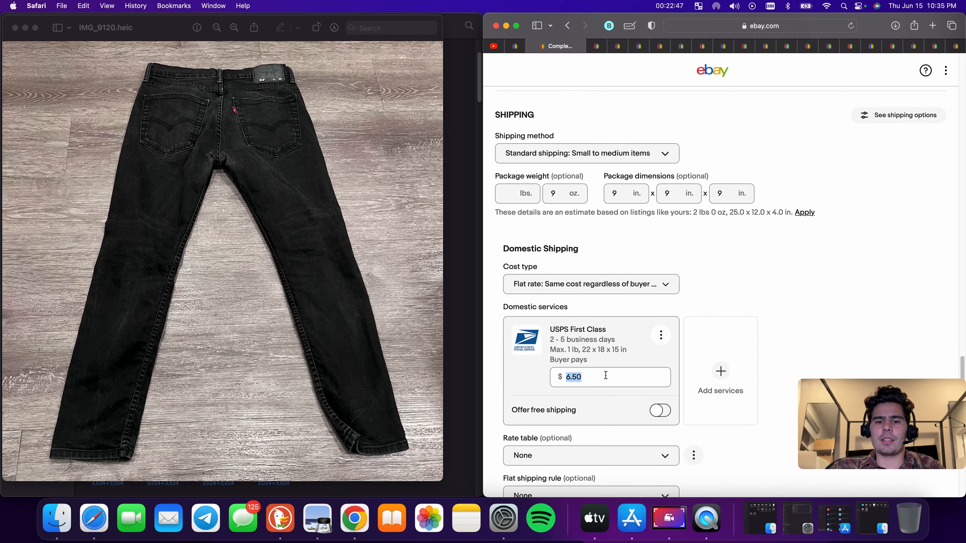
{"action": "type", "text": "8.00"}
Review the remaining settings and publish the listing with List it
{"action": "scroll", "coordinate": [777, 298], "scroll_direction": "down", "scroll_amount": 15}
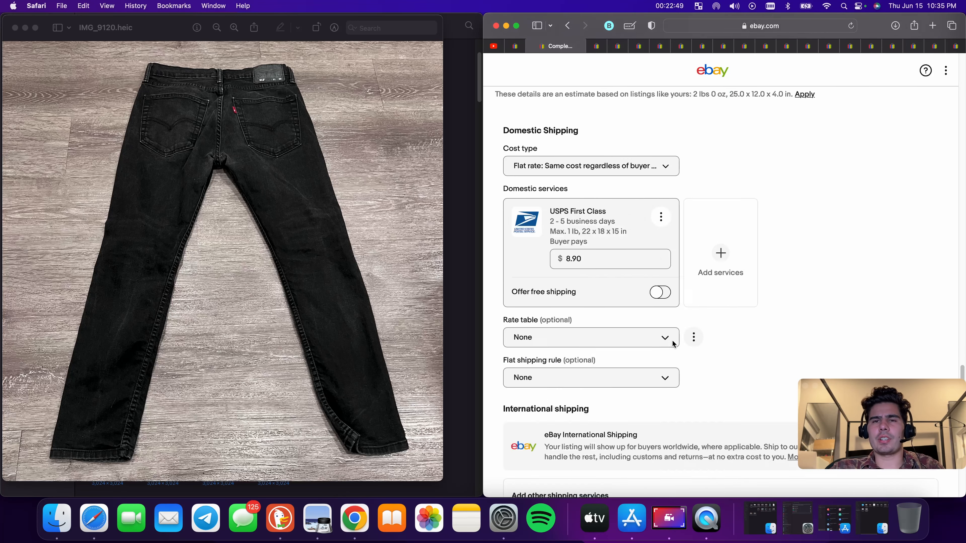
{"action": "scroll", "coordinate": [668, 343], "scroll_direction": "down", "scroll_amount": 10}
{"action": "scroll", "coordinate": [701, 334], "scroll_direction": "up", "scroll_amount": 12}
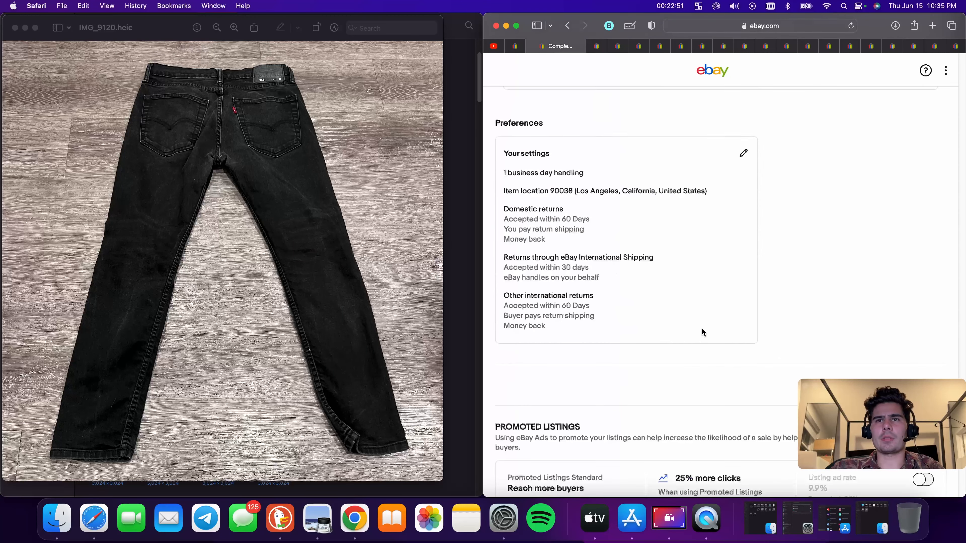
{"action": "scroll", "coordinate": [526, 171], "scroll_direction": "up", "scroll_amount": 5}
{"action": "scroll", "coordinate": [646, 266], "scroll_direction": "down", "scroll_amount": 15}
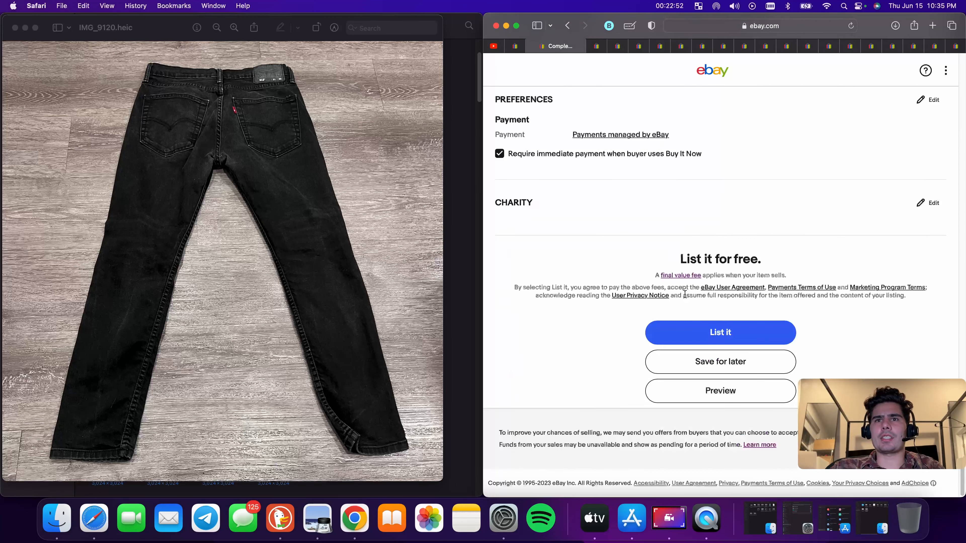
{"action": "left_click", "coordinate": [744, 330]}
Switch to the next listing in progress and remove "Lightweight" from its item title
{"action": "left_click", "coordinate": [596, 46]}
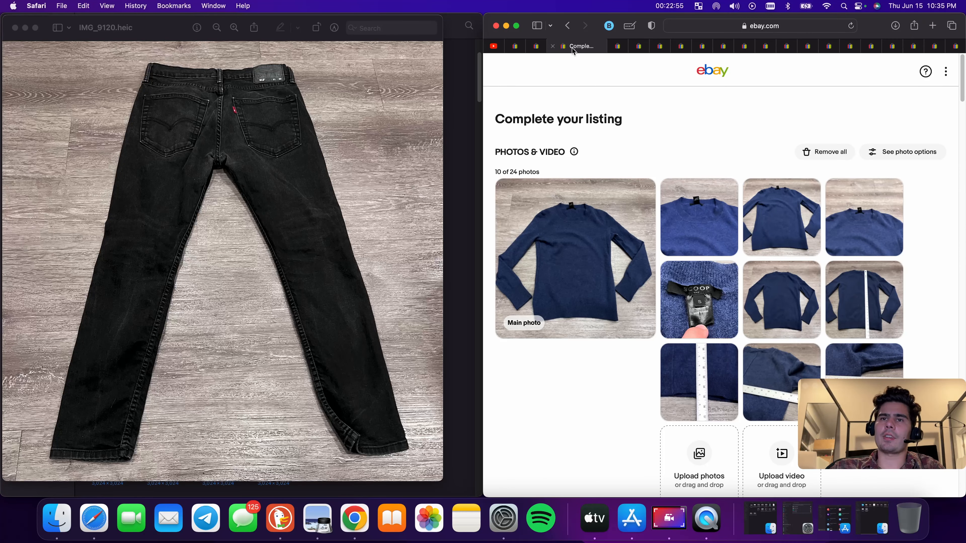
{"action": "scroll", "coordinate": [650, 240], "scroll_direction": "down", "scroll_amount": 8}
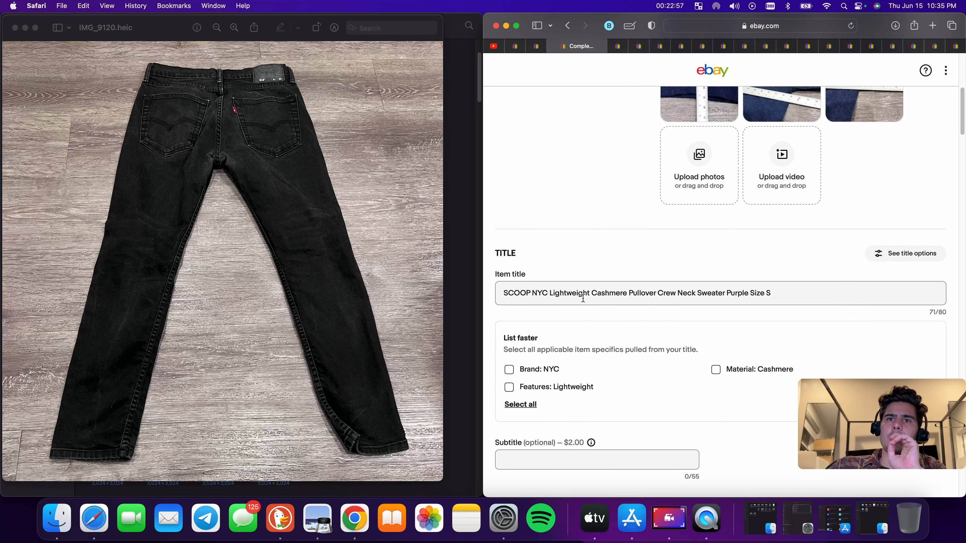
{"action": "double_click", "coordinate": [568, 293]}
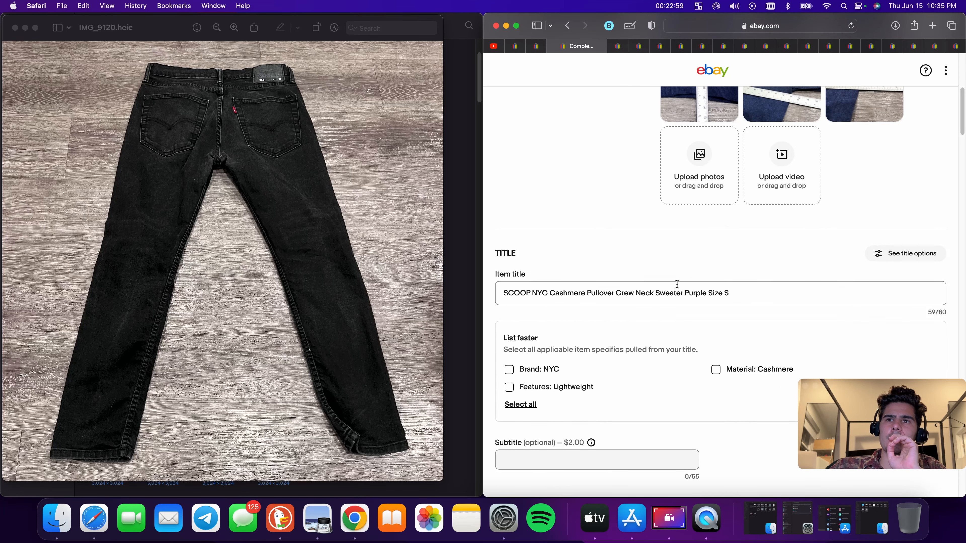
Move the word "Sweater" in the title to just after "SCOOP NYC"
{"action": "double_click", "coordinate": [669, 289]}
{"action": "right_click", "coordinate": [662, 285]}
{"action": "left_click", "coordinate": [707, 341]}
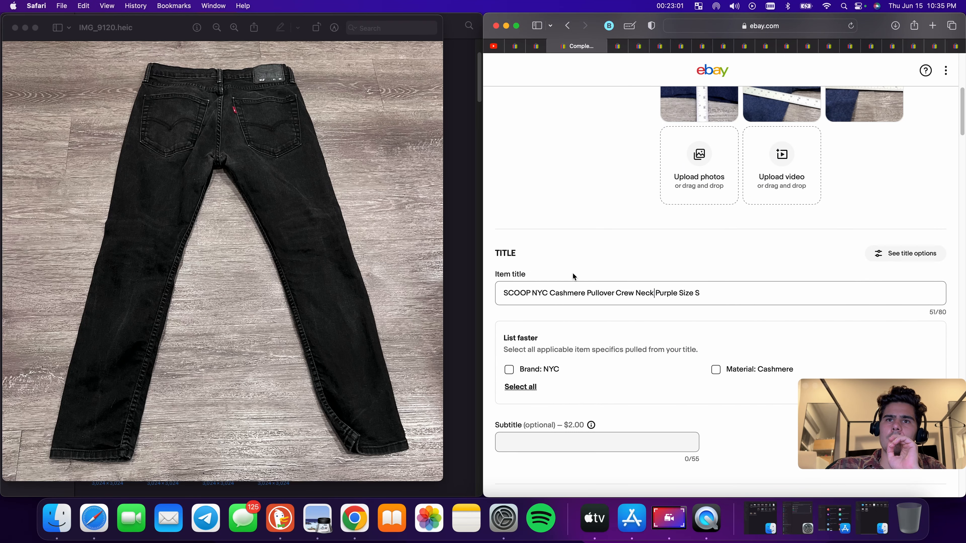
{"action": "left_click", "coordinate": [551, 295]}
{"action": "key", "text": "cmd+v"}
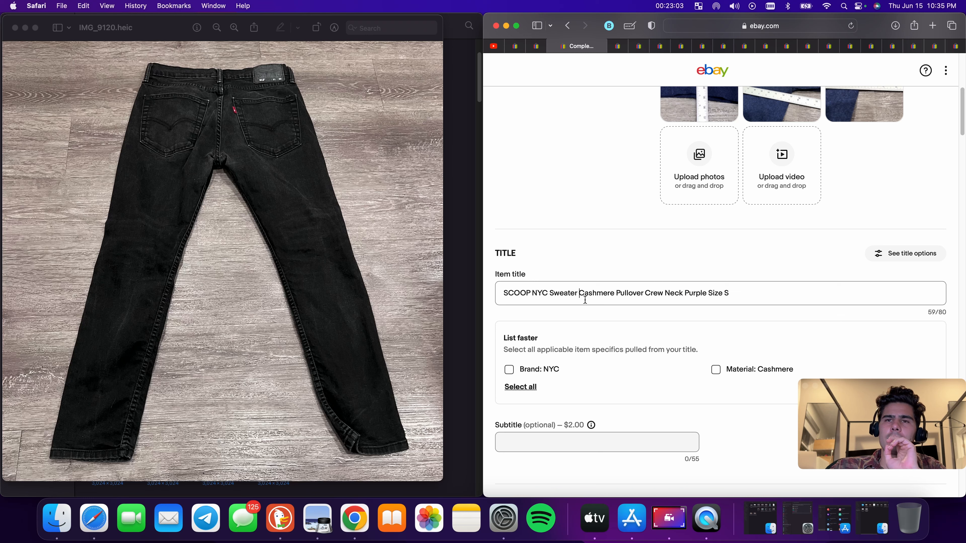
Delete "Size S" and "Purple" from the end of the item title
{"action": "left_click_drag", "start_coordinate": [732, 294], "coordinate": [707, 294]}
{"action": "key", "text": "BackSpace"}
{"action": "double_click", "coordinate": [700, 295]}
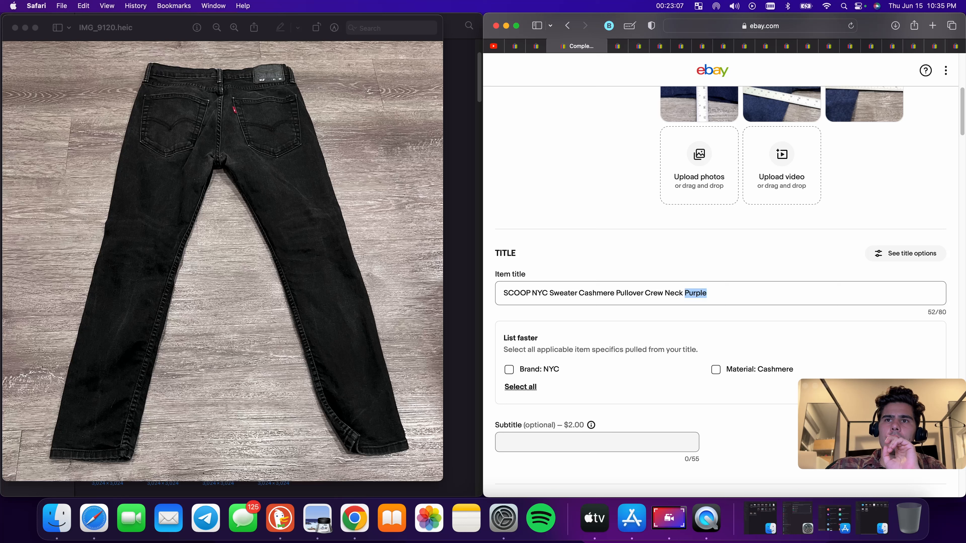
{"action": "key", "text": "BackSpace"}
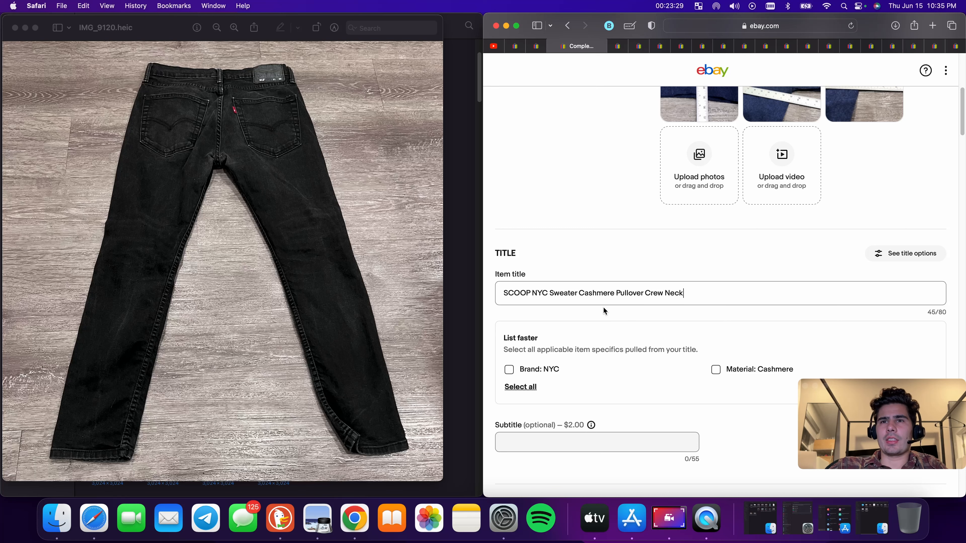
Insert "Womens Small Bluw" into the title after "Cashmere"
{"action": "scroll", "coordinate": [605, 311], "scroll_direction": "down", "scroll_amount": 12}
{"action": "scroll", "coordinate": [605, 311], "scroll_direction": "up", "scroll_amount": 18}
{"action": "scroll", "coordinate": [605, 312], "scroll_direction": "down", "scroll_amount": 9}
{"action": "scroll", "coordinate": [608, 316], "scroll_direction": "up", "scroll_amount": 4}
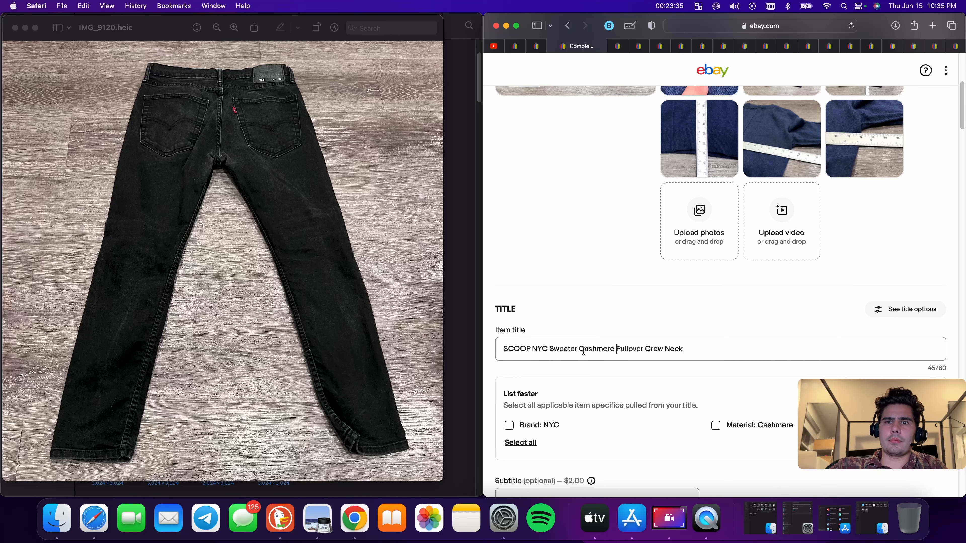
{"action": "left_click", "coordinate": [618, 349]}
{"action": "type", "text": "Womens Small"}
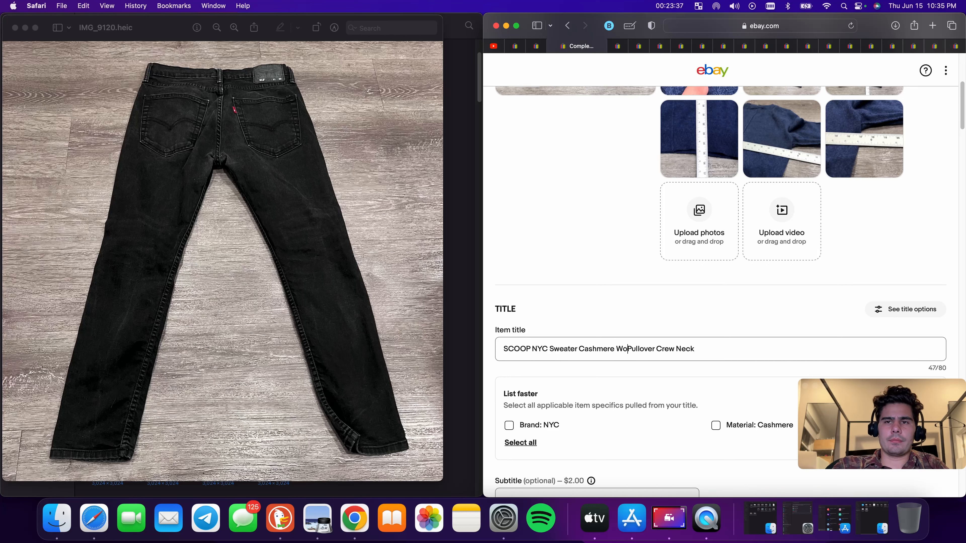
{"action": "type", "text": " Bluw"}
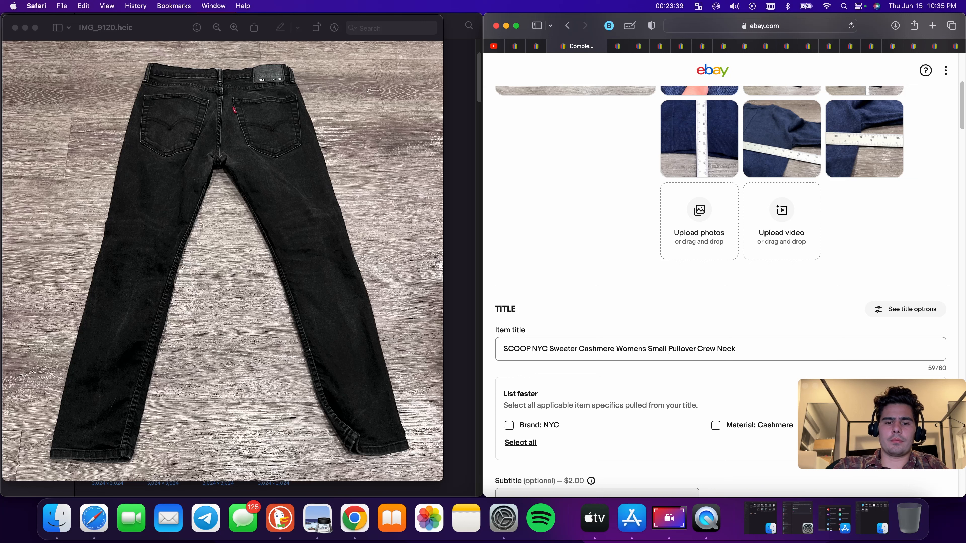
Append "Long Sleeve" to the end of the title and copy the whole title
{"action": "left_click", "coordinate": [794, 349]}
{"action": "type", "text": "Long Sleeve"}
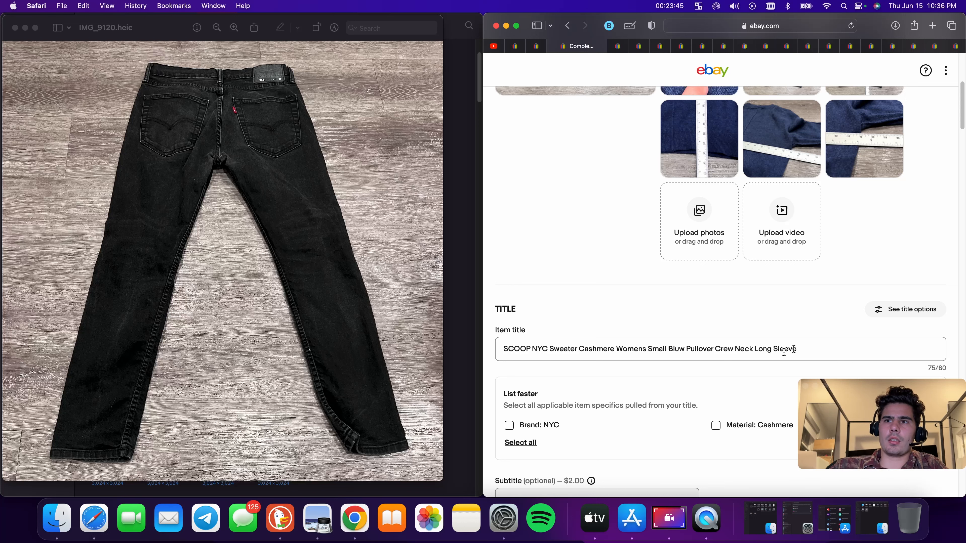
{"action": "key", "text": "super+a"}
{"action": "right_click", "coordinate": [777, 354]}
{"action": "left_click", "coordinate": [808, 367]}
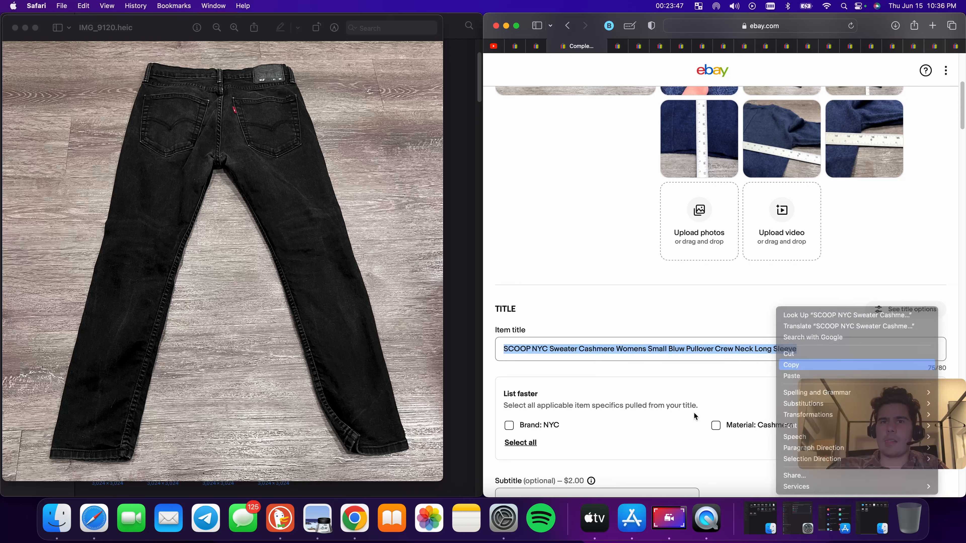
Apply the suggested Material: Cashmere specific and change the Color item specific to Blue
{"action": "scroll", "coordinate": [722, 391], "scroll_direction": "down", "scroll_amount": 2}
{"action": "left_click", "coordinate": [717, 366]}
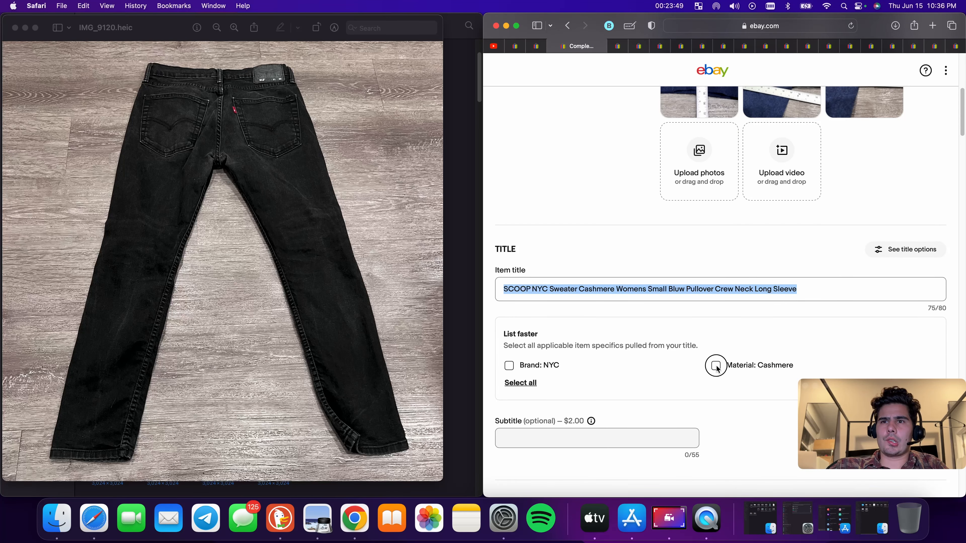
{"action": "scroll", "coordinate": [566, 381], "scroll_direction": "down", "scroll_amount": 3}
{"action": "scroll", "coordinate": [645, 308], "scroll_direction": "down", "scroll_amount": 3}
{"action": "scroll", "coordinate": [676, 317], "scroll_direction": "down", "scroll_amount": 6}
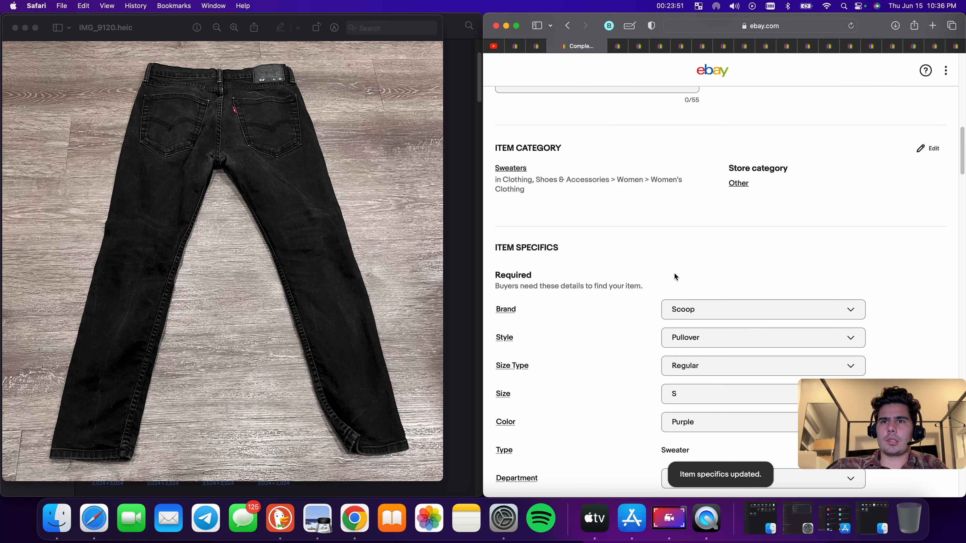
{"action": "scroll", "coordinate": [688, 247], "scroll_direction": "down", "scroll_amount": 3}
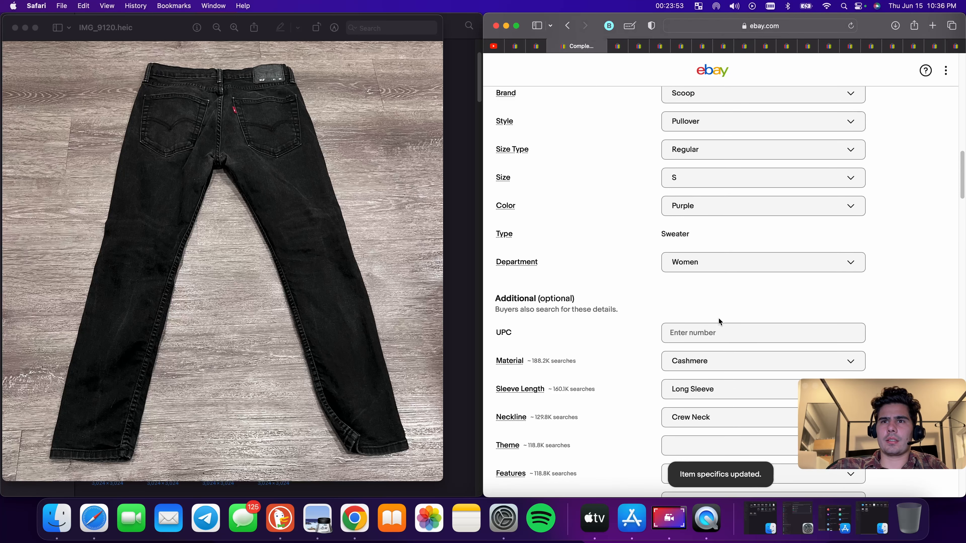
{"action": "left_click", "coordinate": [699, 208]}
{"action": "left_click", "coordinate": [699, 333]}
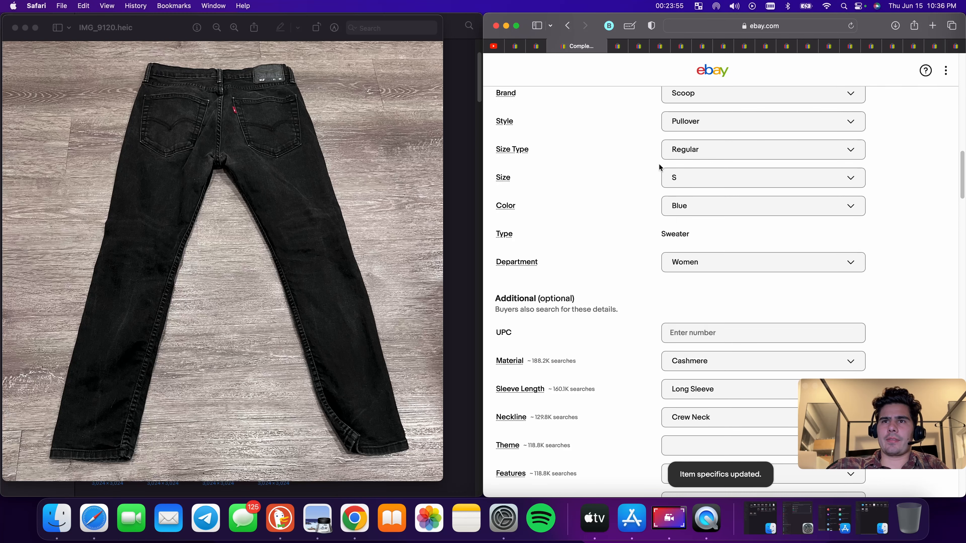
Set the item condition to Pre-owned and paste the copied title into the description box
{"action": "scroll", "coordinate": [731, 228], "scroll_direction": "down", "scroll_amount": 3}
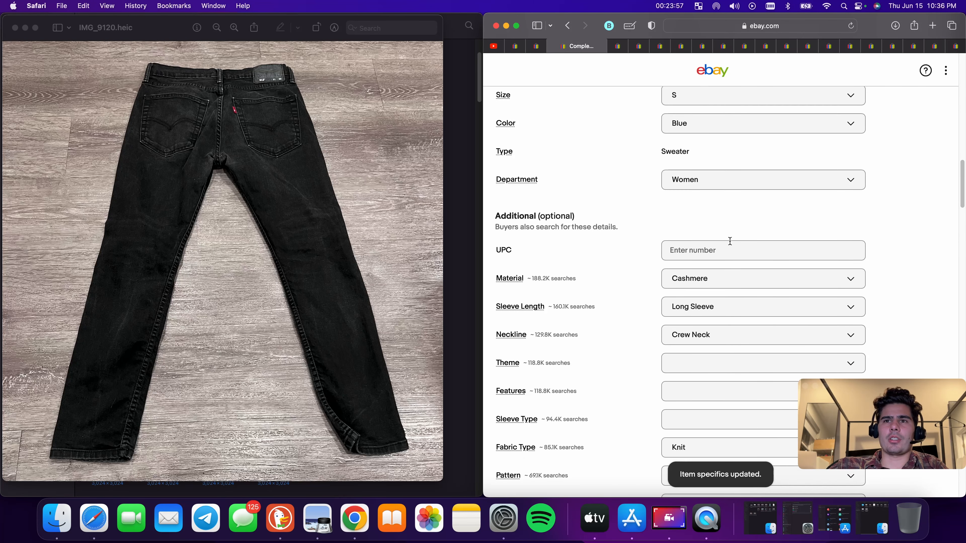
{"action": "scroll", "coordinate": [727, 285], "scroll_direction": "down", "scroll_amount": 7}
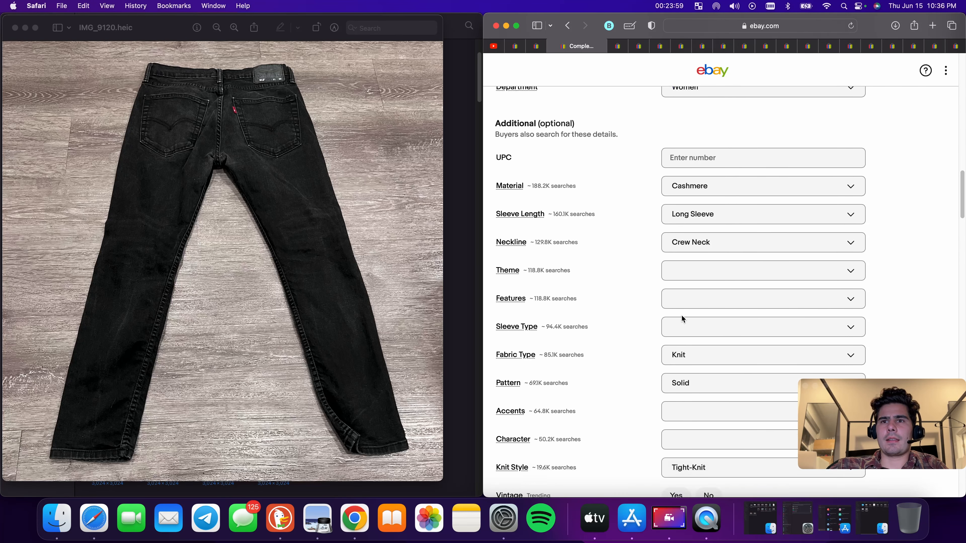
{"action": "scroll", "coordinate": [713, 321], "scroll_direction": "down", "scroll_amount": 20}
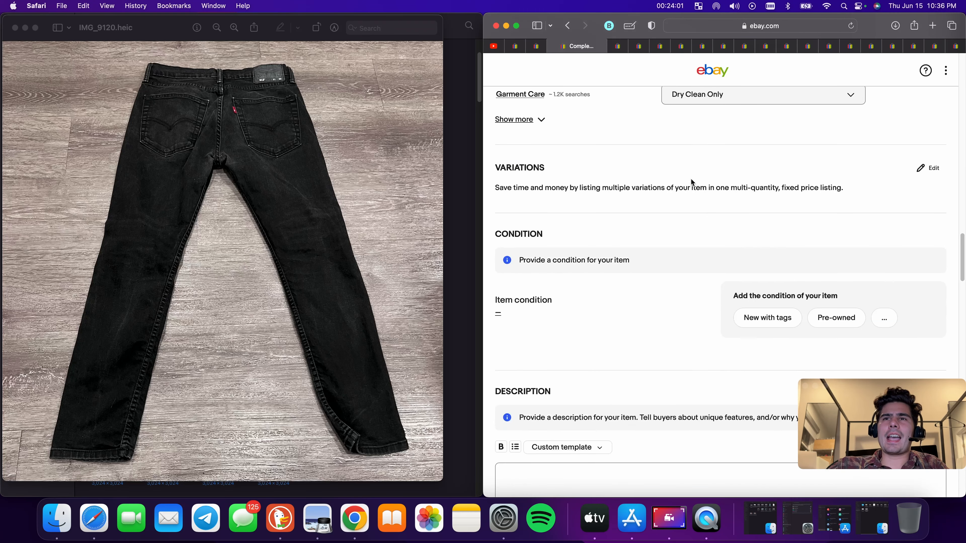
{"action": "scroll", "coordinate": [777, 230], "scroll_direction": "up", "scroll_amount": 4}
{"action": "left_click", "coordinate": [837, 152]}
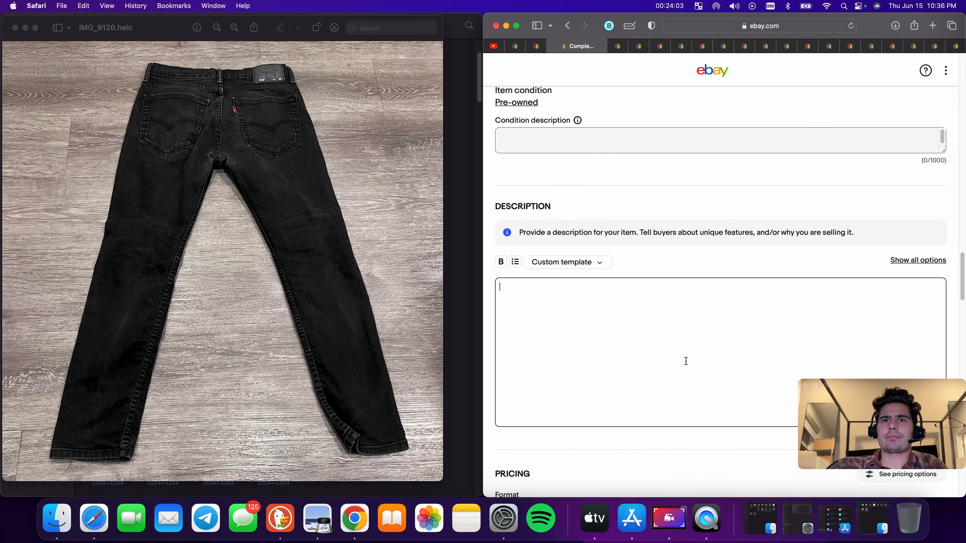
{"action": "key", "text": "super+v"}
Enter "Good Used Condition NO Holes" as the condition description
{"action": "left_click", "coordinate": [599, 146]}
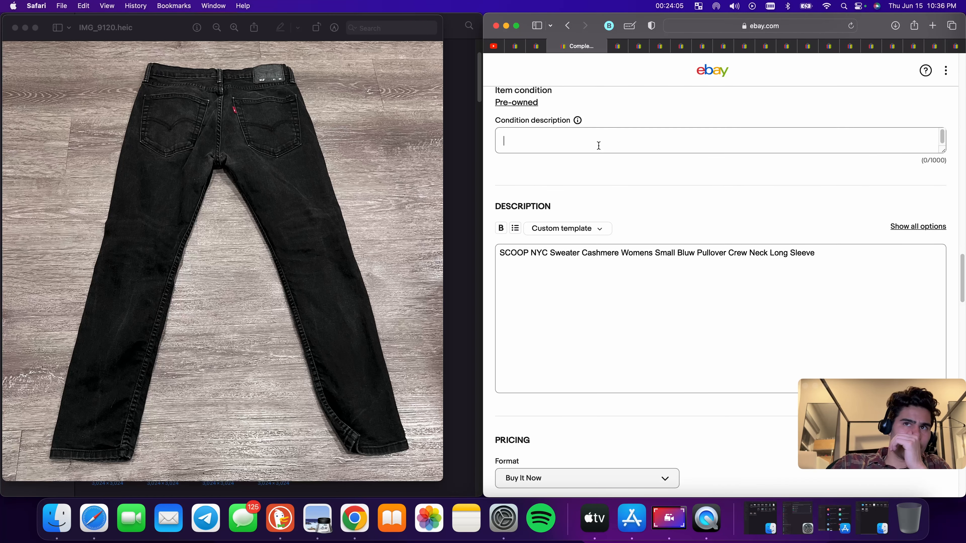
{"action": "type", "text": "Good "}
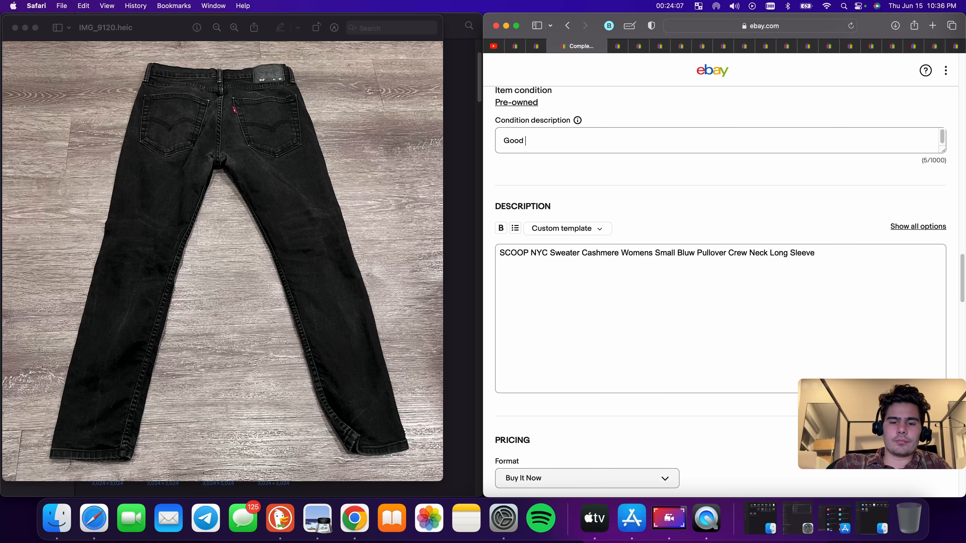
{"action": "type", "text": "Used Conditio"}
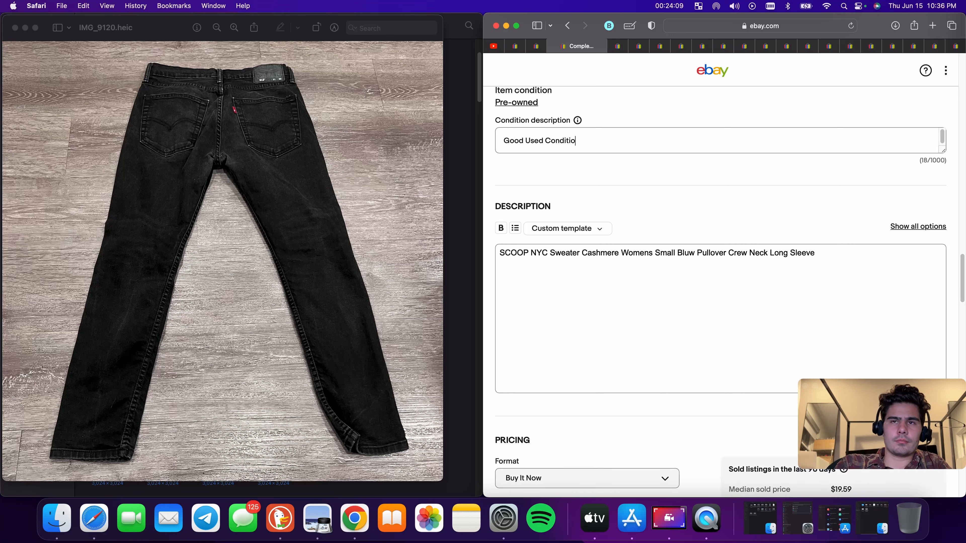
{"action": "type", "text": "n NO"}
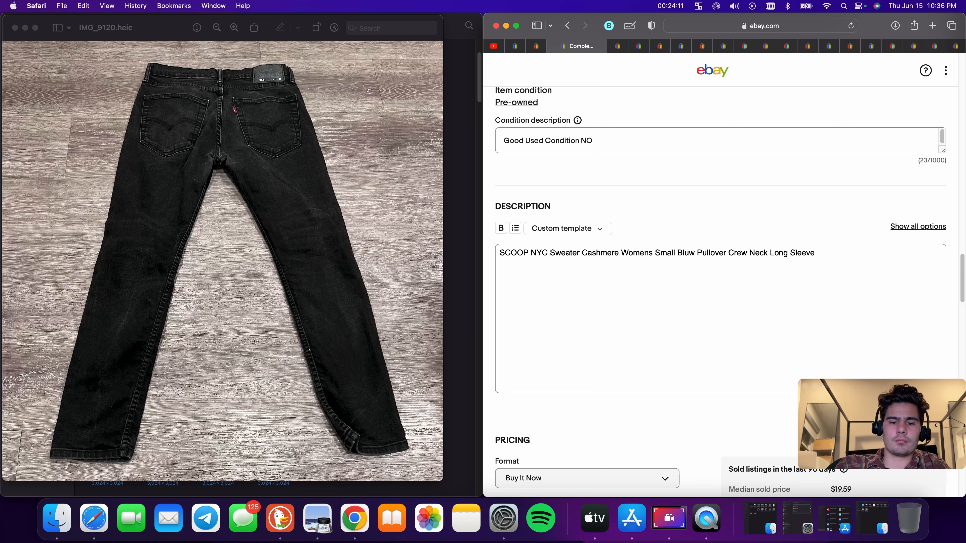
{"action": "type", "text": " Holes"}
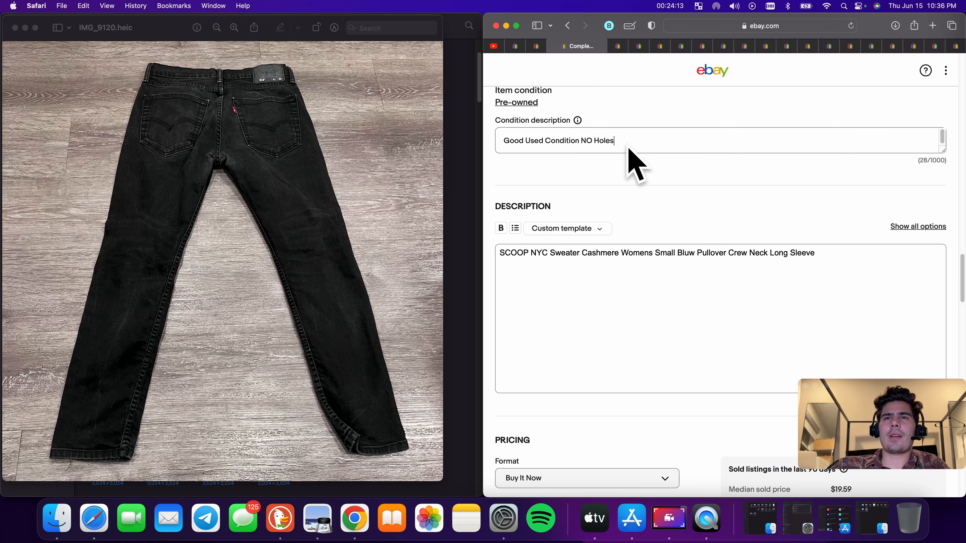
Enter a package weight of 9 oz and package dimensions of 9 x 9 x 9 in
{"action": "scroll", "coordinate": [598, 149], "scroll_direction": "down", "scroll_amount": 6}
{"action": "left_click", "coordinate": [555, 274]}
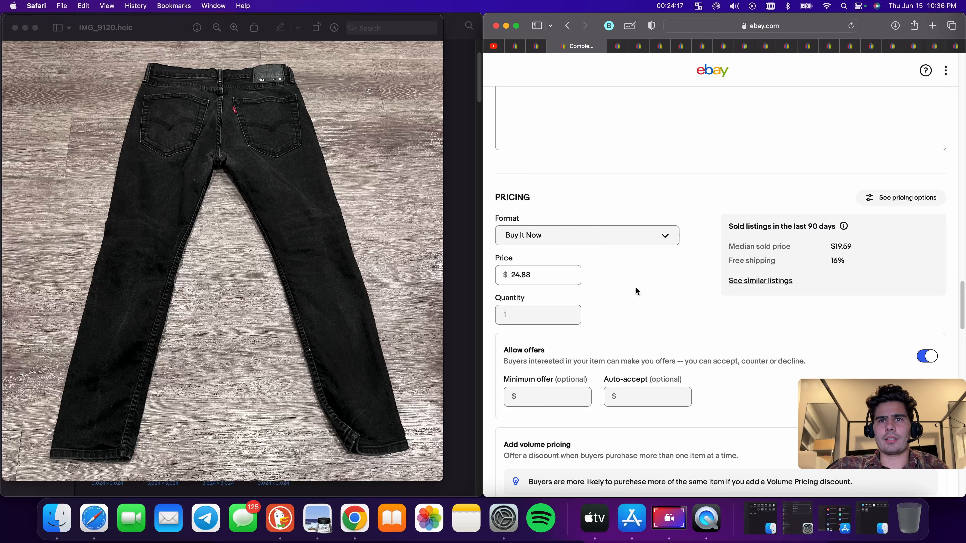
{"action": "scroll", "coordinate": [635, 291], "scroll_direction": "down", "scroll_amount": 10}
{"action": "left_click", "coordinate": [555, 298]}
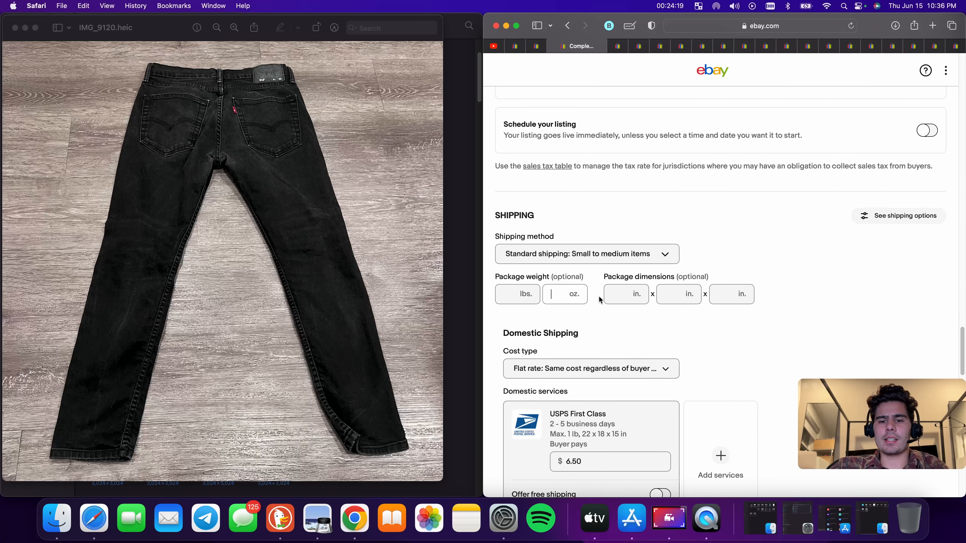
{"action": "type", "text": "9"}
{"action": "left_click", "coordinate": [616, 297]}
{"action": "type", "text": "9"}
{"action": "left_click", "coordinate": [675, 298]}
{"action": "type", "text": "9"}
{"action": "left_click", "coordinate": [743, 298]}
{"action": "type", "text": "9"}
{"action": "scroll", "coordinate": [743, 298], "scroll_direction": "down", "scroll_amount": 3}
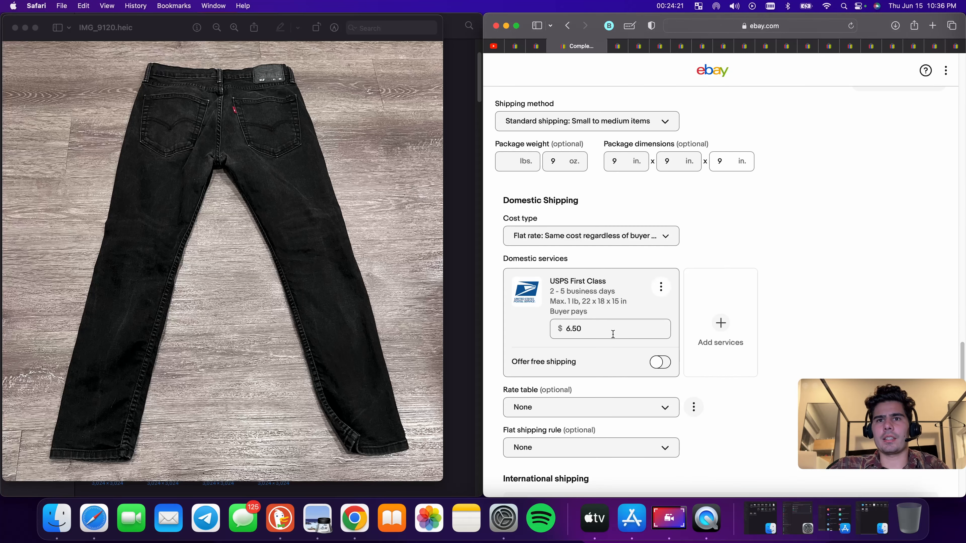
Set the USPS First Class shipping cost to 8.9
{"action": "double_click", "coordinate": [593, 324]}
{"action": "type", "text": "8.9"}
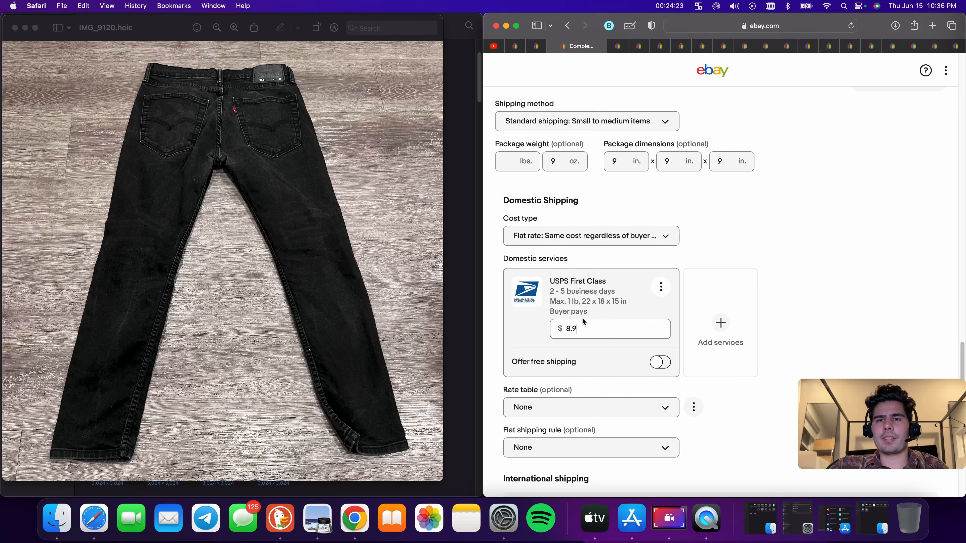
{"action": "type", "text": "0"}
Set the USPS First Class shipping cost to 8.90 and publish the jeans listing with List it
{"action": "scroll", "coordinate": [611, 312], "scroll_direction": "down", "scroll_amount": 1}
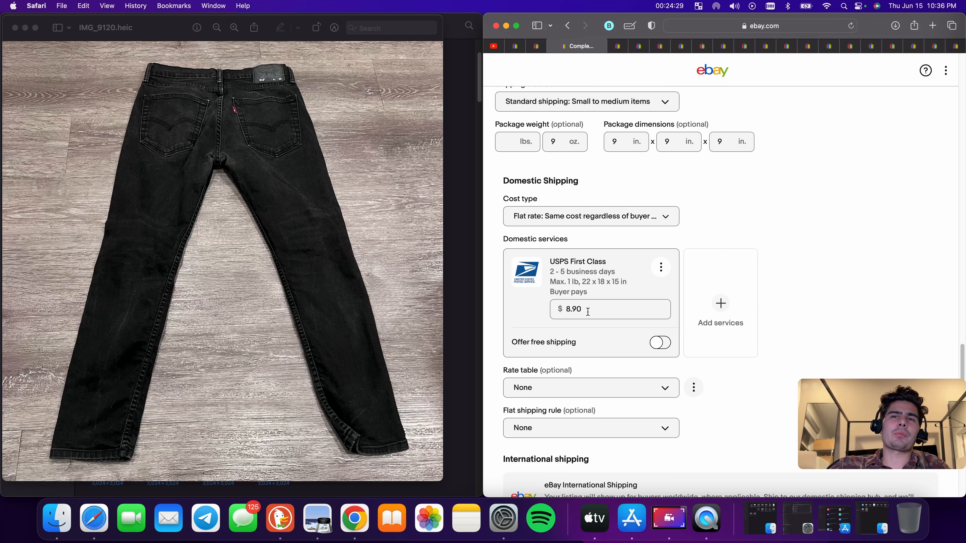
{"action": "scroll", "coordinate": [587, 311], "scroll_direction": "down", "scroll_amount": 15}
{"action": "scroll", "coordinate": [699, 353], "scroll_direction": "down", "scroll_amount": 3}
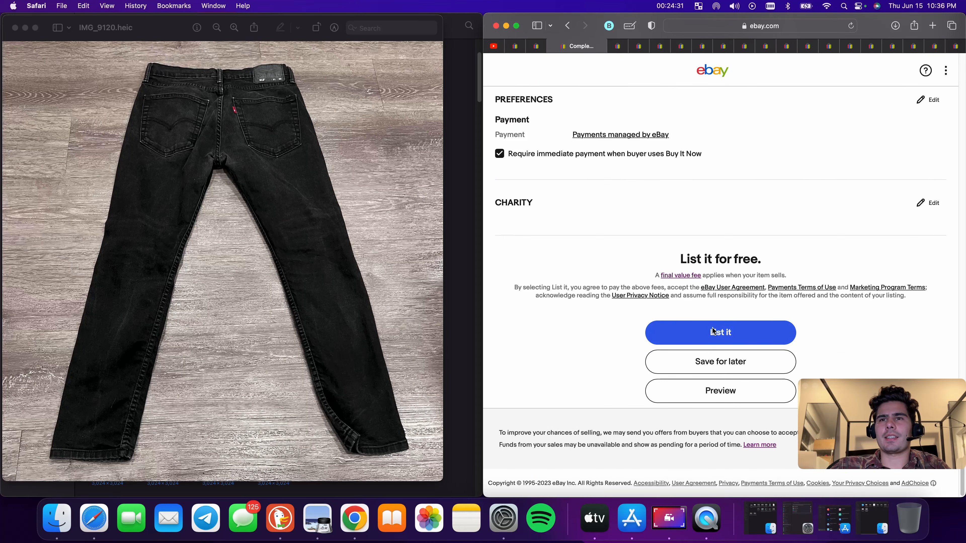
{"action": "left_click", "coordinate": [706, 332]}
Switch to another open draft listing tab and publish that listing
{"action": "left_click", "coordinate": [539, 49]}
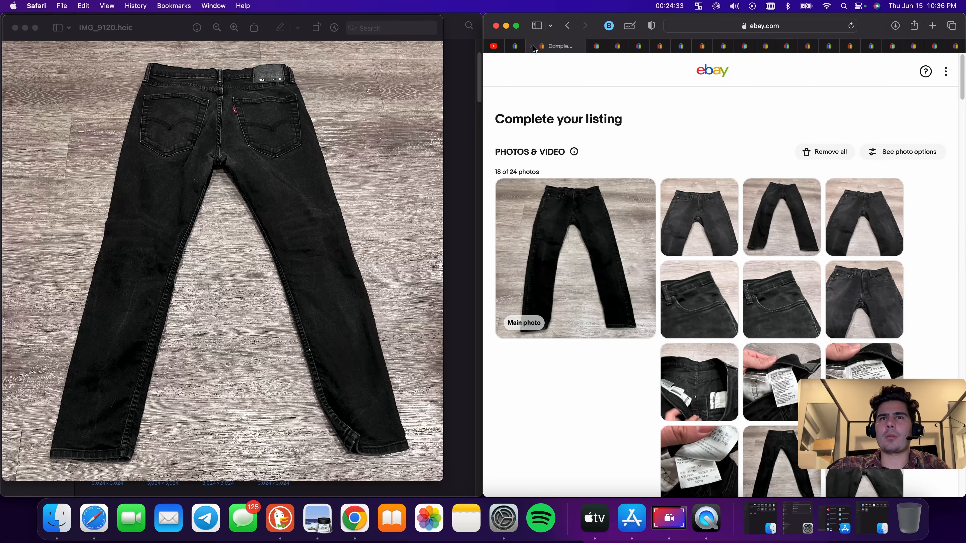
{"action": "left_click", "coordinate": [519, 48]}
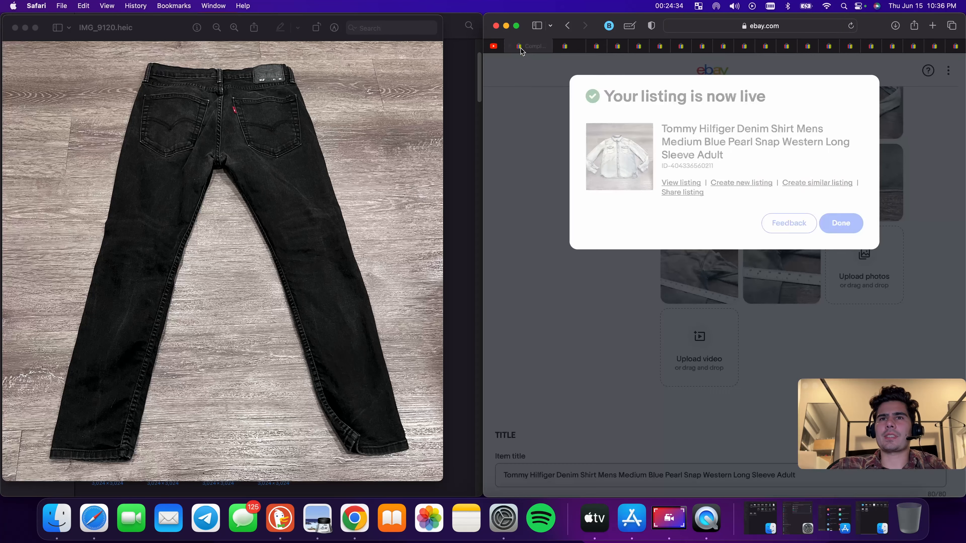
{"action": "left_click", "coordinate": [576, 46]}
{"action": "scroll", "coordinate": [674, 226], "scroll_direction": "down", "scroll_amount": 15}
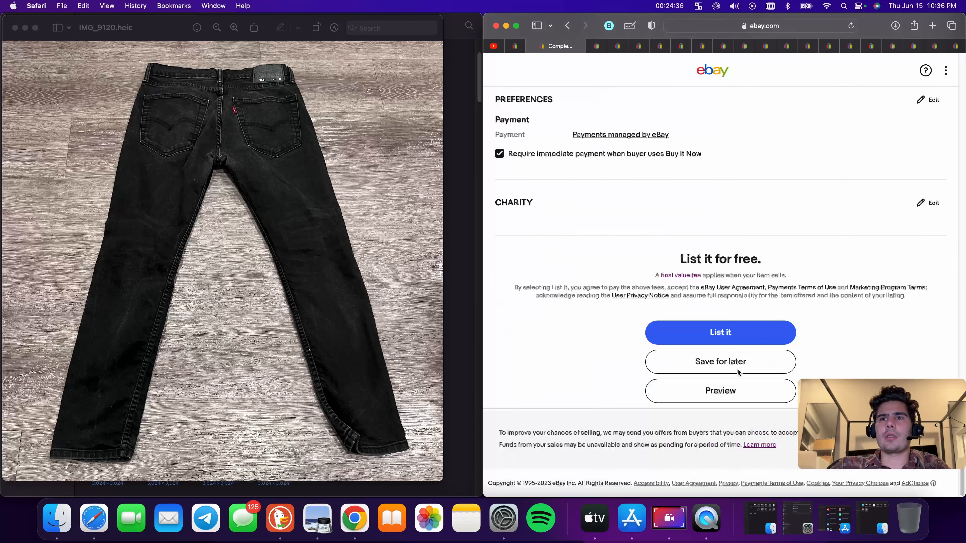
{"action": "left_click", "coordinate": [730, 324]}
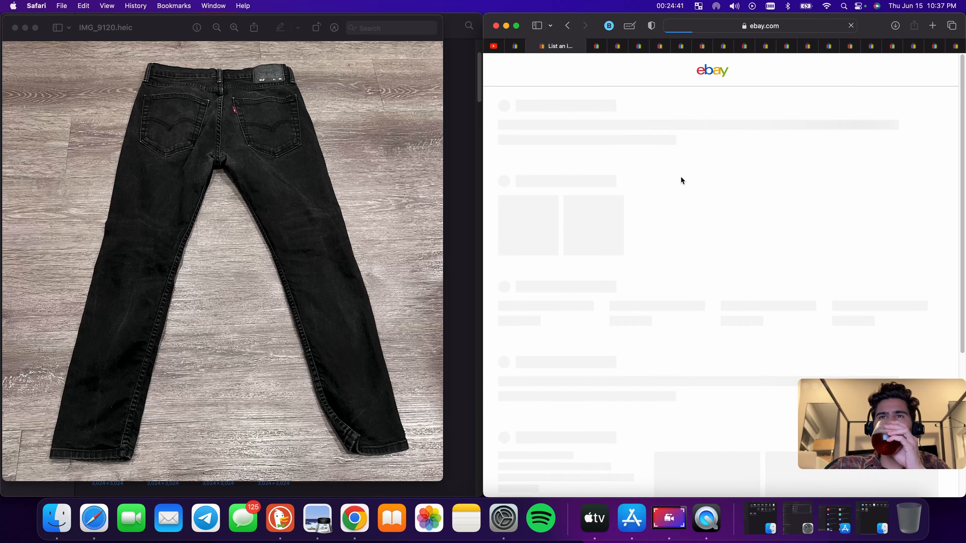
Review the Levi's jeans draft's condition, pricing and item specifics, then publish the listing
{"action": "scroll", "coordinate": [684, 229], "scroll_direction": "down", "scroll_amount": 6}
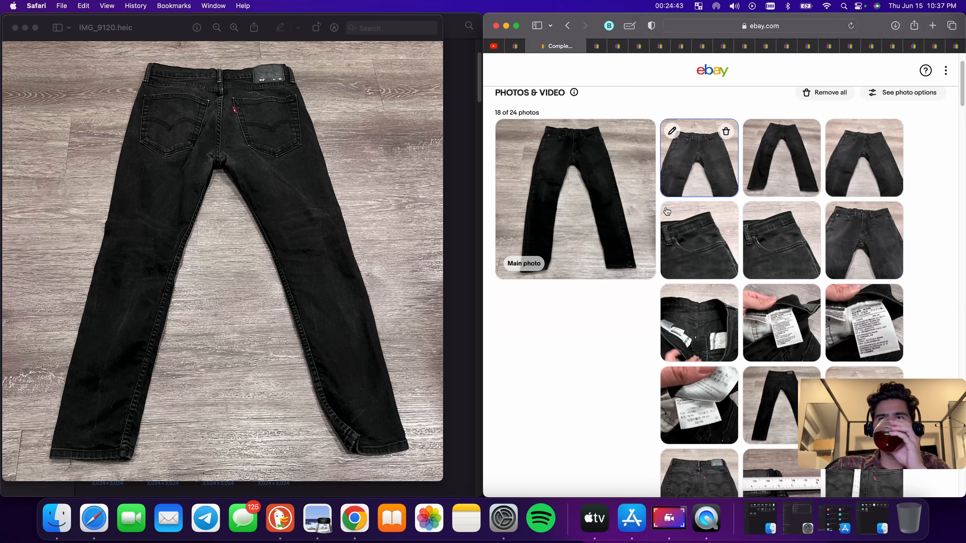
{"action": "scroll", "coordinate": [692, 237], "scroll_direction": "down", "scroll_amount": 20}
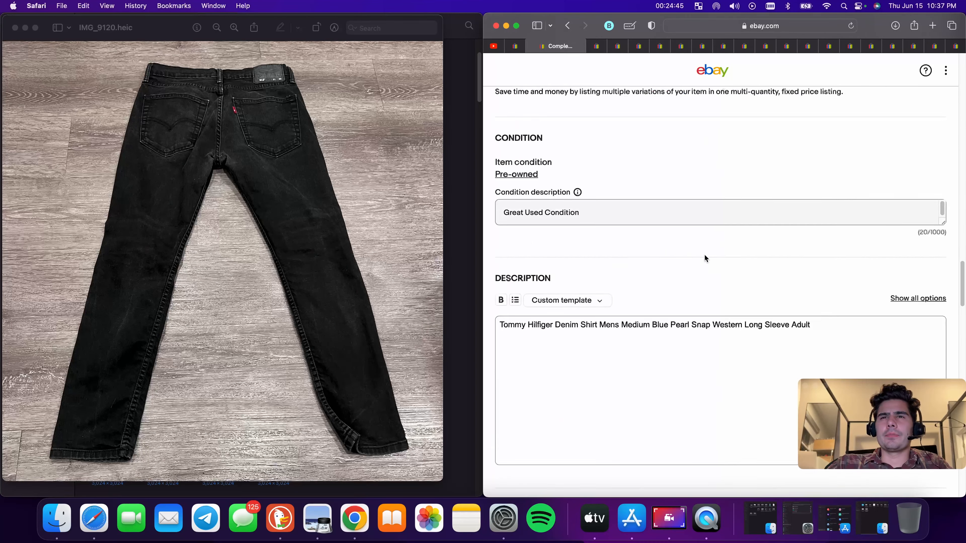
{"action": "scroll", "coordinate": [681, 243], "scroll_direction": "up", "scroll_amount": 12}
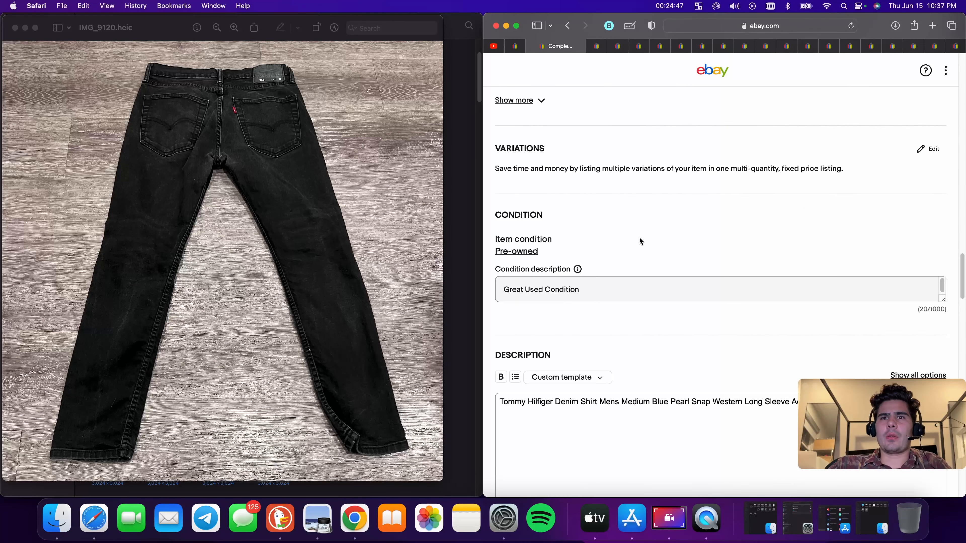
{"action": "scroll", "coordinate": [642, 240], "scroll_direction": "down", "scroll_amount": 6}
{"action": "left_click", "coordinate": [544, 328]}
{"action": "scroll", "coordinate": [617, 316], "scroll_direction": "down", "scroll_amount": 15}
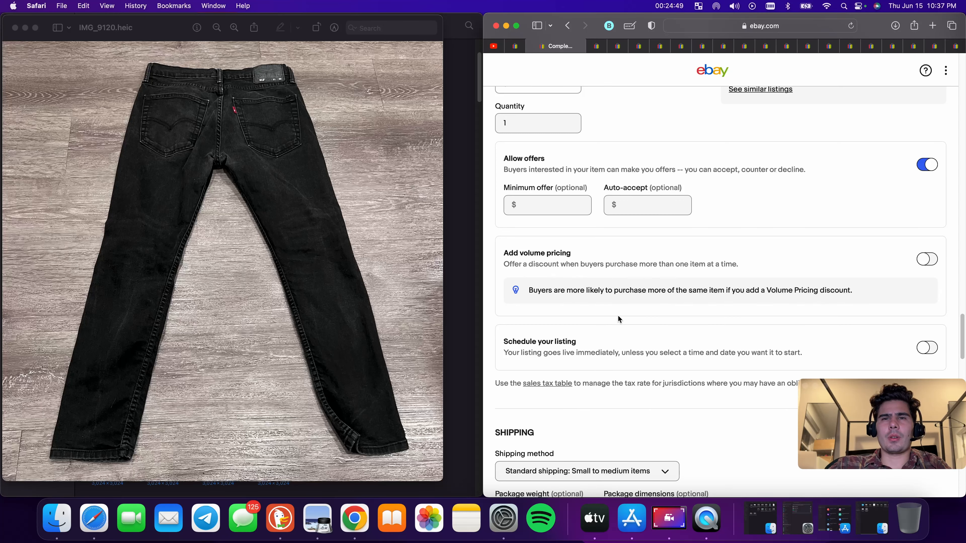
{"action": "scroll", "coordinate": [617, 321], "scroll_direction": "up", "scroll_amount": 20}
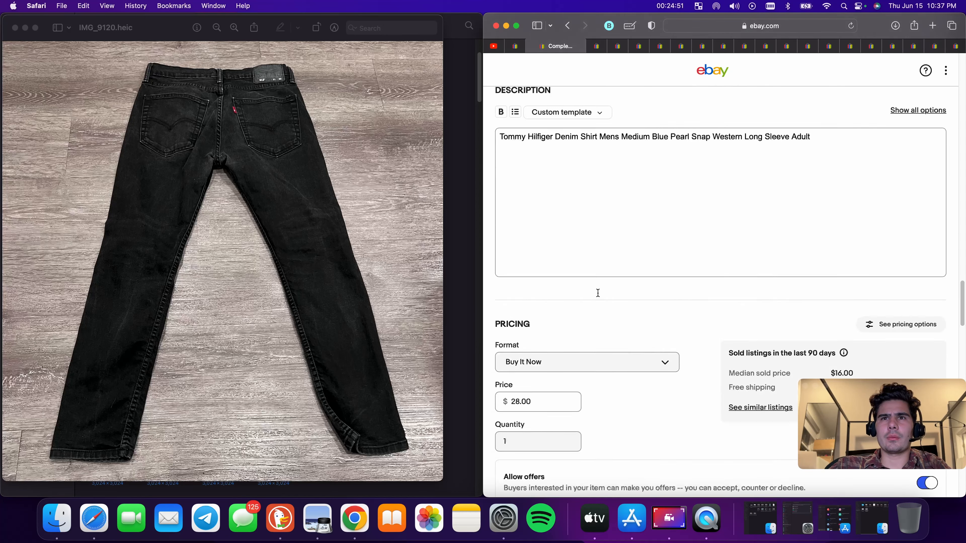
{"action": "scroll", "coordinate": [612, 323], "scroll_direction": "down", "scroll_amount": 15}
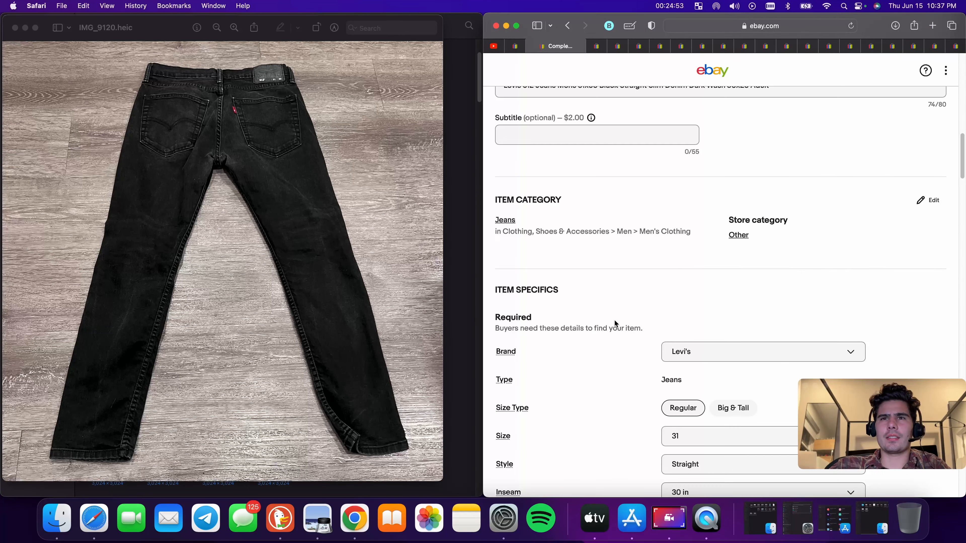
{"action": "scroll", "coordinate": [614, 320], "scroll_direction": "up", "scroll_amount": 6}
{"action": "scroll", "coordinate": [615, 325], "scroll_direction": "down", "scroll_amount": 20}
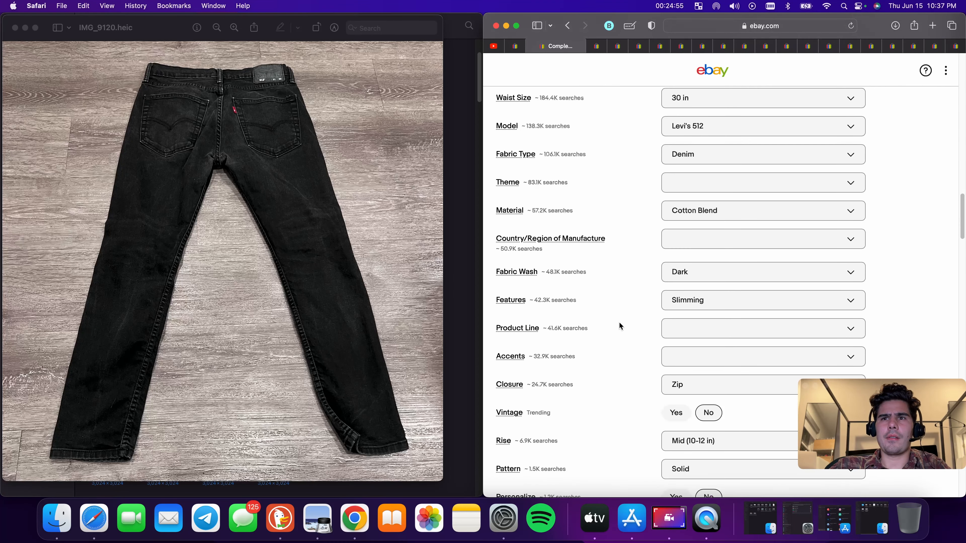
{"action": "scroll", "coordinate": [619, 324], "scroll_direction": "down", "scroll_amount": 20}
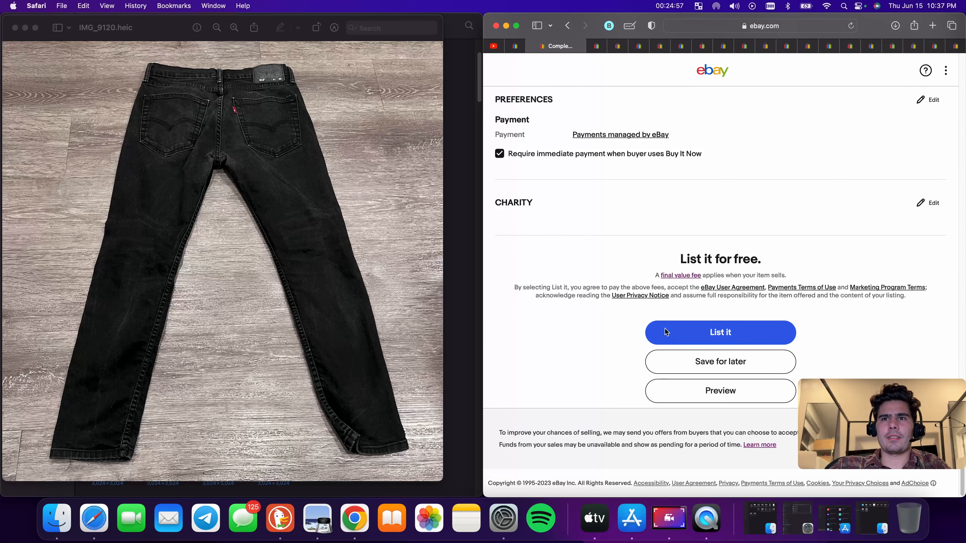
{"action": "left_click", "coordinate": [701, 334]}
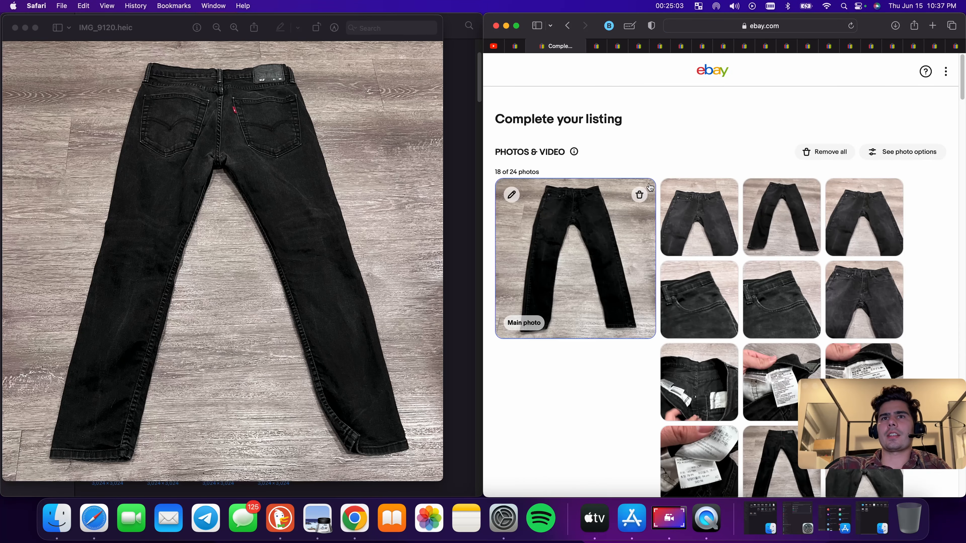
Close one of the finished listing tabs
{"action": "scroll", "coordinate": [650, 183], "scroll_direction": "down", "scroll_amount": 5}
{"action": "scroll", "coordinate": [649, 184], "scroll_direction": "down", "scroll_amount": 10}
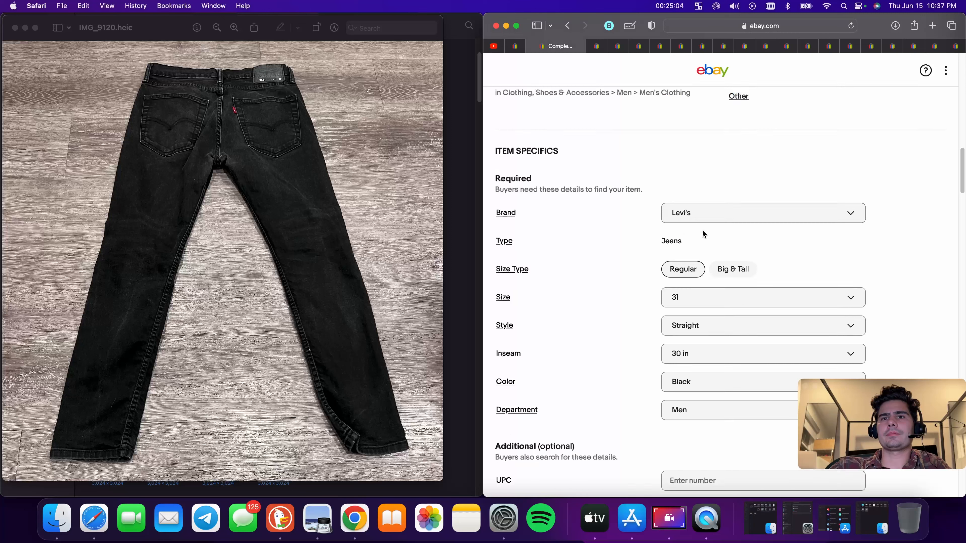
{"action": "left_click", "coordinate": [522, 48]}
{"action": "key", "text": "super+w"}
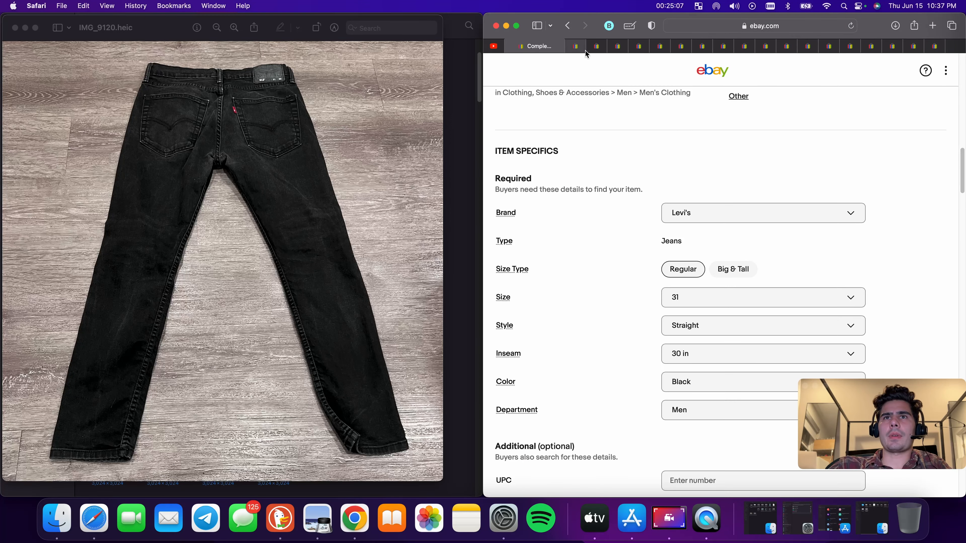
Switch to the SCOOP NYC sweater draft tab and publish that listing
{"action": "left_click", "coordinate": [581, 50]}
{"action": "scroll", "coordinate": [660, 214], "scroll_direction": "down", "scroll_amount": 10}
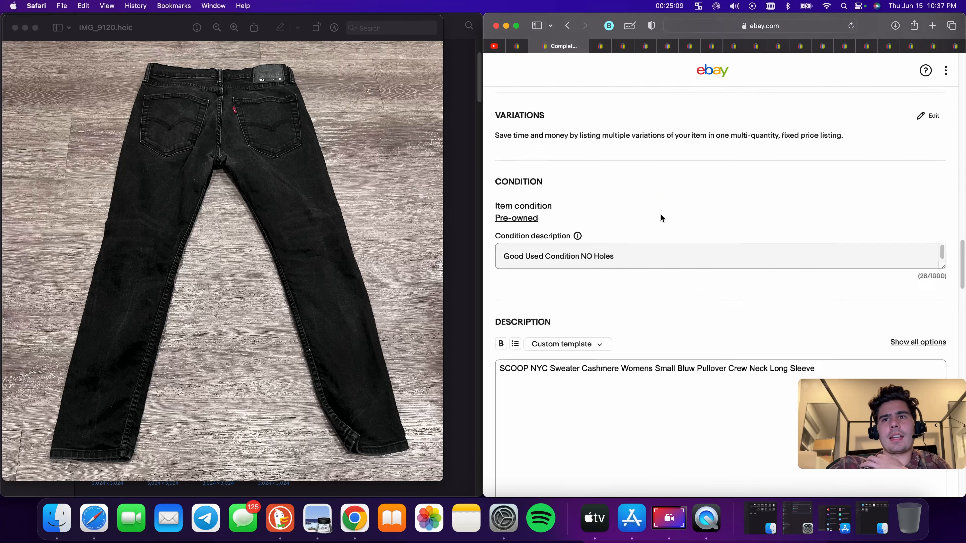
{"action": "scroll", "coordinate": [665, 213], "scroll_direction": "down", "scroll_amount": 15}
{"action": "left_click", "coordinate": [722, 331]}
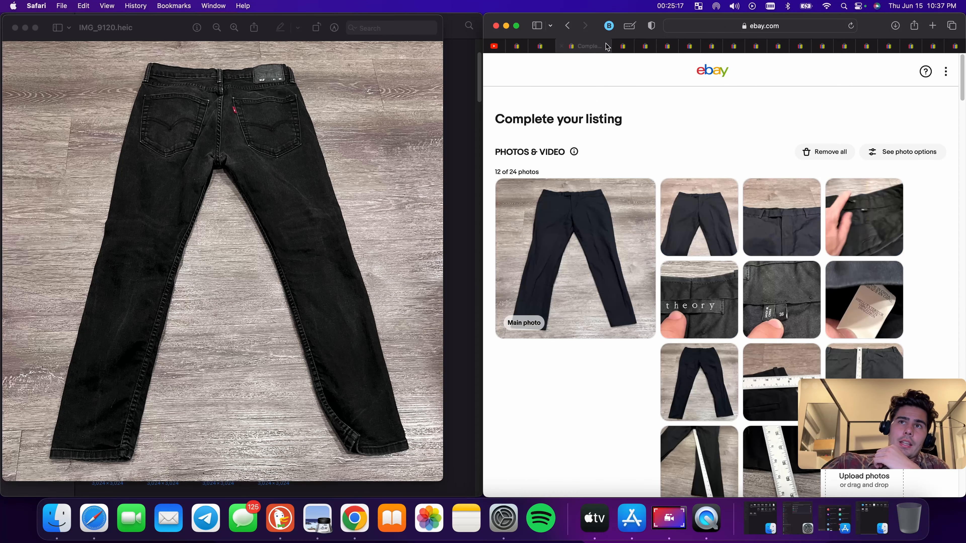
Open the Theory pants draft and delete everything in its title after the brand name Theory
{"action": "scroll", "coordinate": [684, 263], "scroll_direction": "down", "scroll_amount": 5}
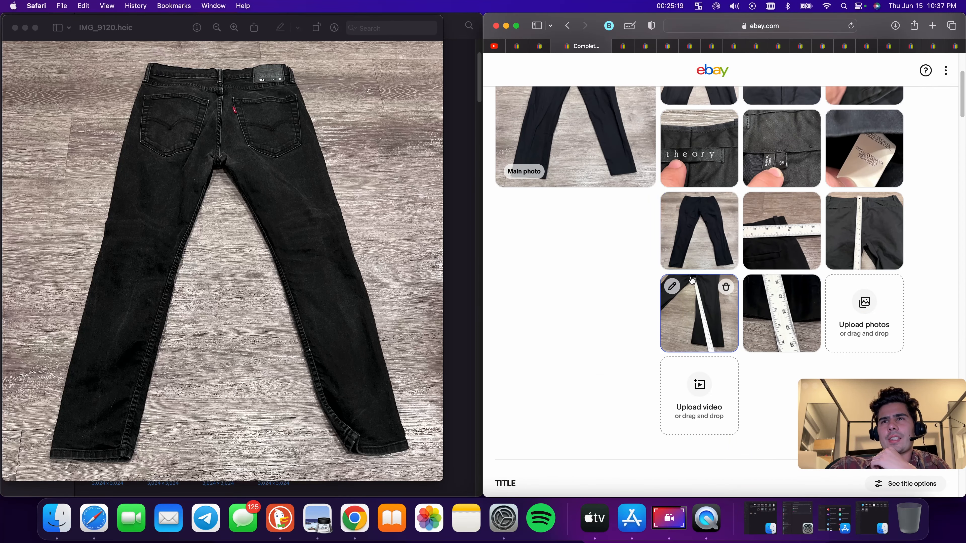
{"action": "scroll", "coordinate": [691, 280], "scroll_direction": "up", "scroll_amount": 3}
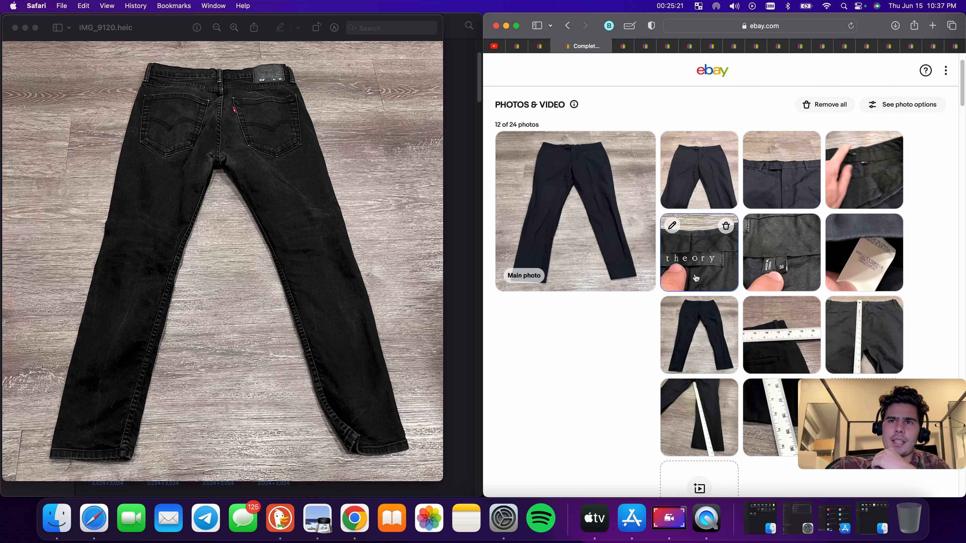
{"action": "scroll", "coordinate": [690, 282], "scroll_direction": "down", "scroll_amount": 8}
{"action": "double_click", "coordinate": [544, 392]}
{"action": "key", "text": "BackSpace"}
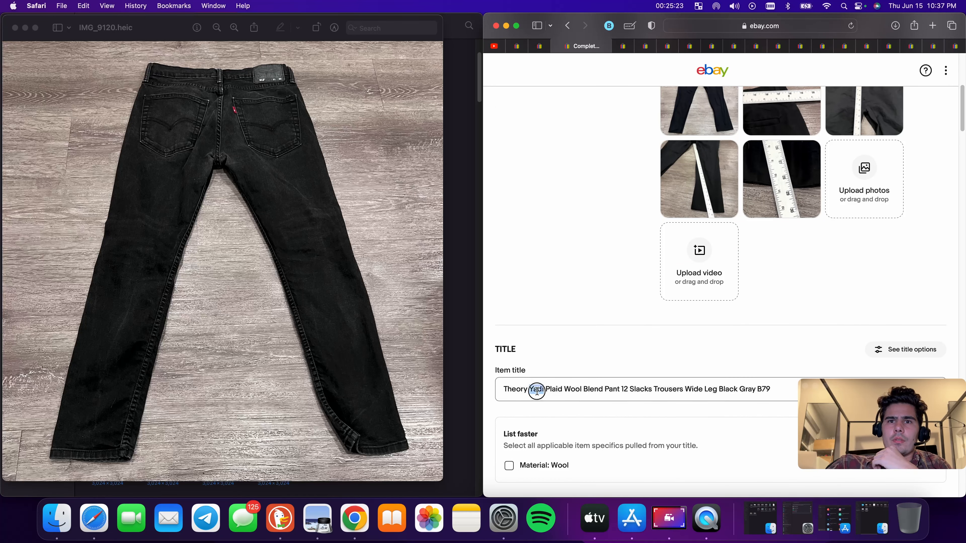
{"action": "key", "text": "BackSpace"}
{"action": "double_click", "coordinate": [548, 396]}
{"action": "key", "text": "BackSpace"}
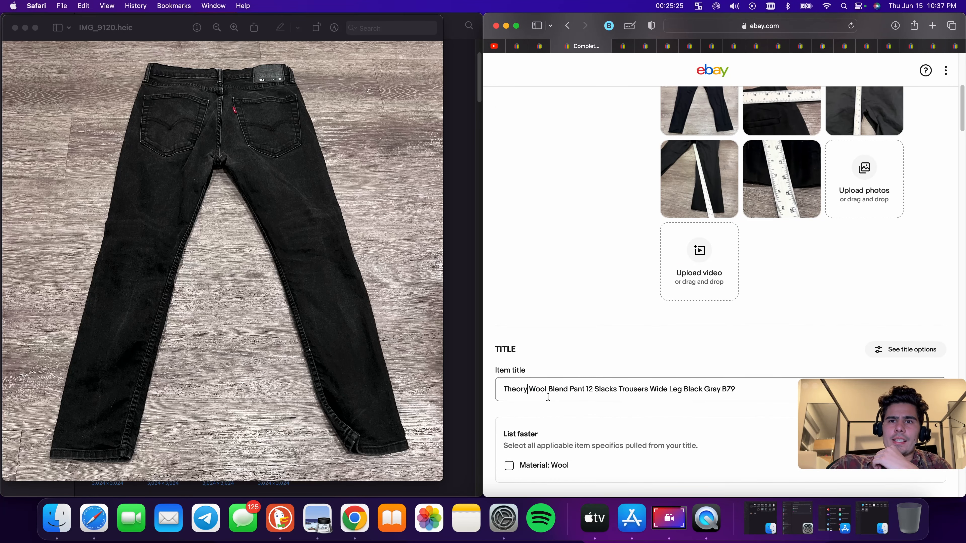
{"action": "left_click_drag", "start_coordinate": [529, 389], "coordinate": [742, 390]}
{"action": "key", "text": "BackSpace"}
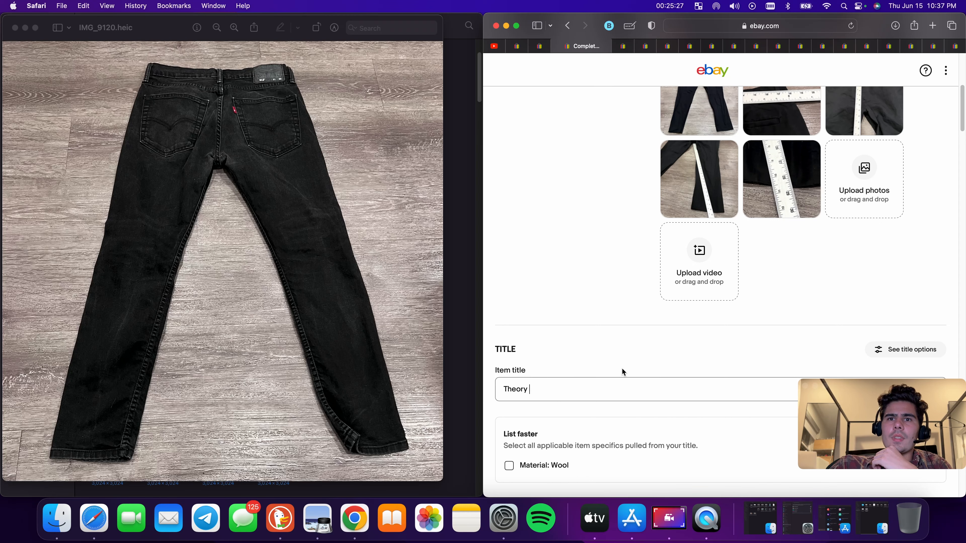
Extend the Theory pants title to "Theory Pants Slacks Mens"
{"action": "scroll", "coordinate": [622, 367], "scroll_direction": "up", "scroll_amount": 5}
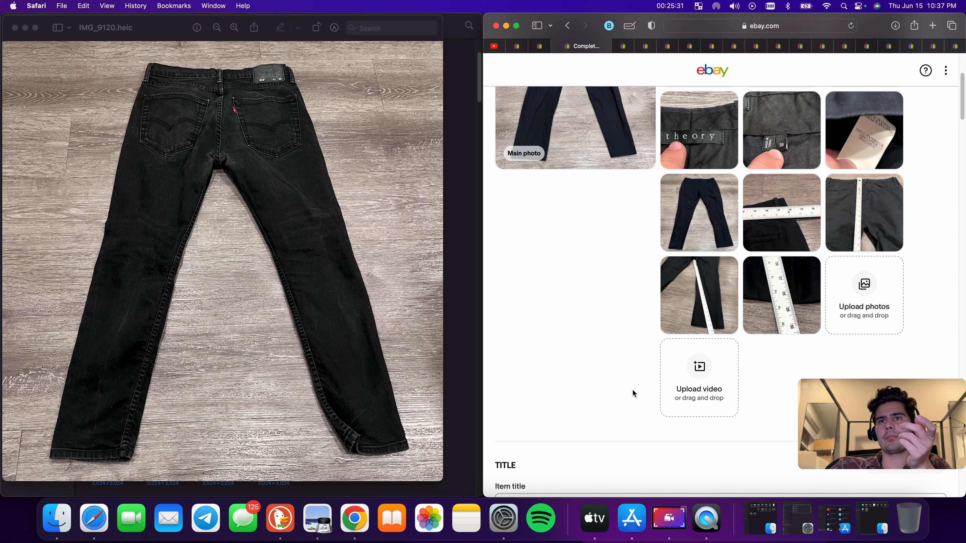
{"action": "scroll", "coordinate": [633, 388], "scroll_direction": "down", "scroll_amount": 3}
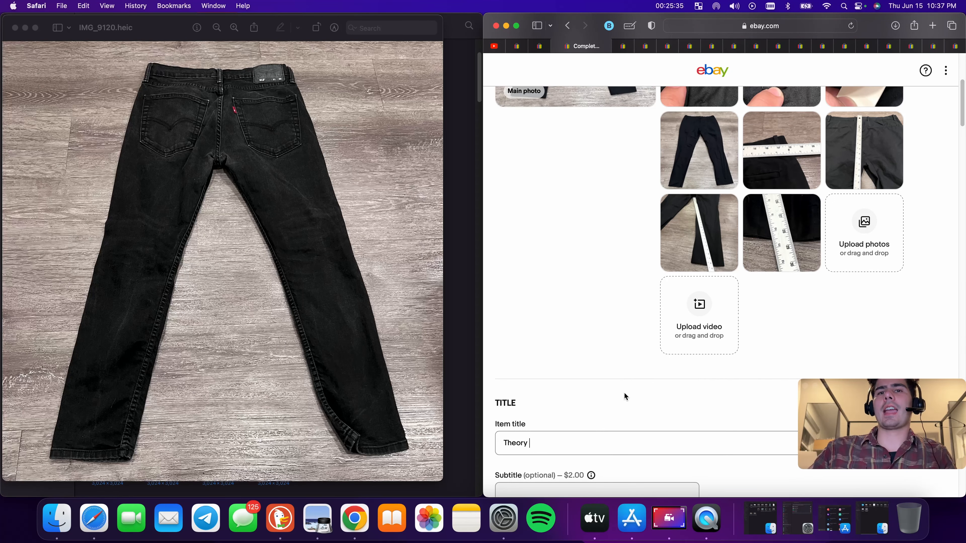
{"action": "scroll", "coordinate": [624, 392], "scroll_direction": "up", "scroll_amount": 1}
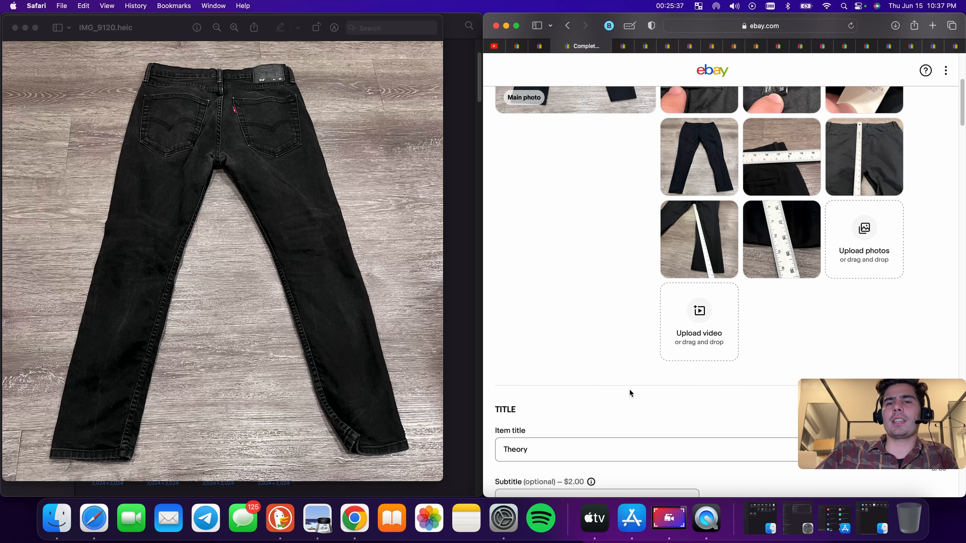
{"action": "scroll", "coordinate": [629, 388], "scroll_direction": "down", "scroll_amount": 1}
{"action": "scroll", "coordinate": [629, 392], "scroll_direction": "up", "scroll_amount": 5}
{"action": "scroll", "coordinate": [630, 396], "scroll_direction": "down", "scroll_amount": 10}
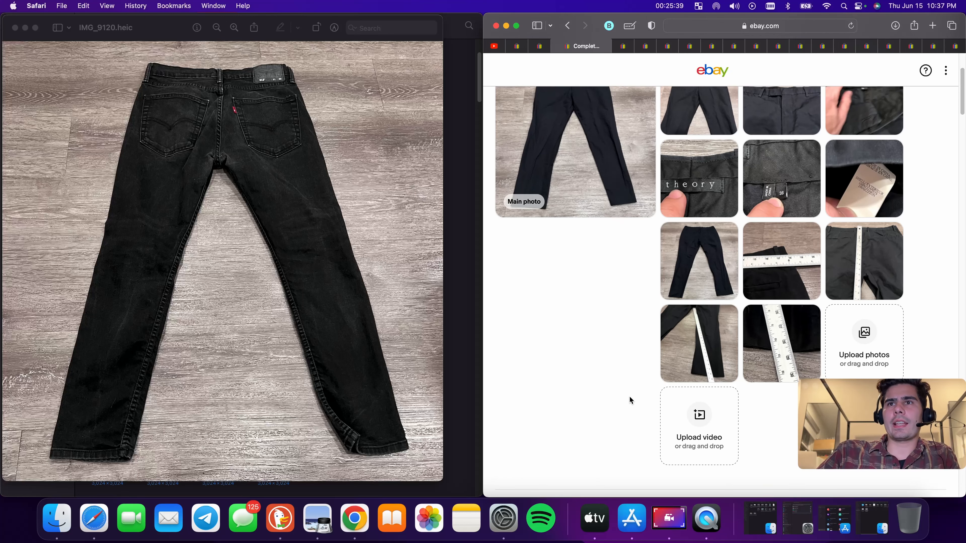
{"action": "type", "text": "Pan"}
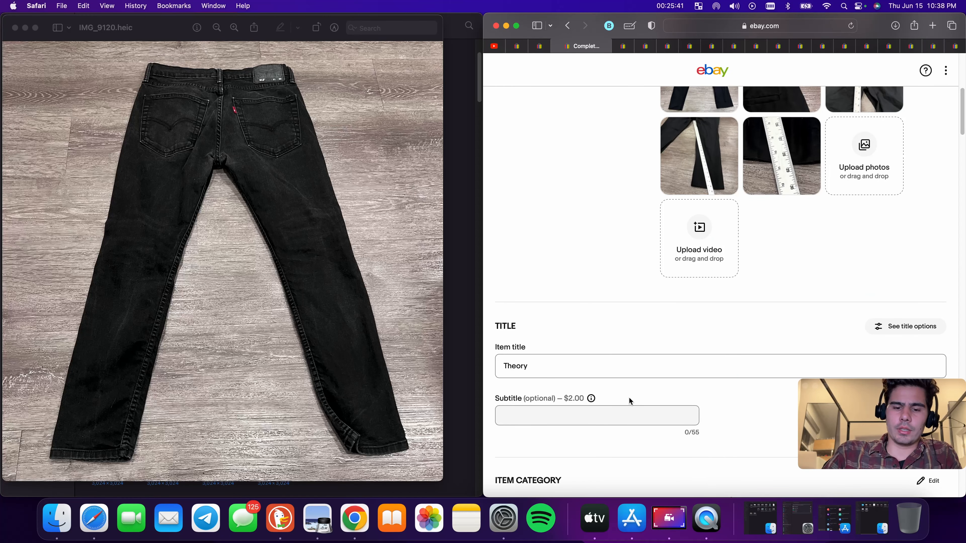
{"action": "type", "text": "ts Slacks"}
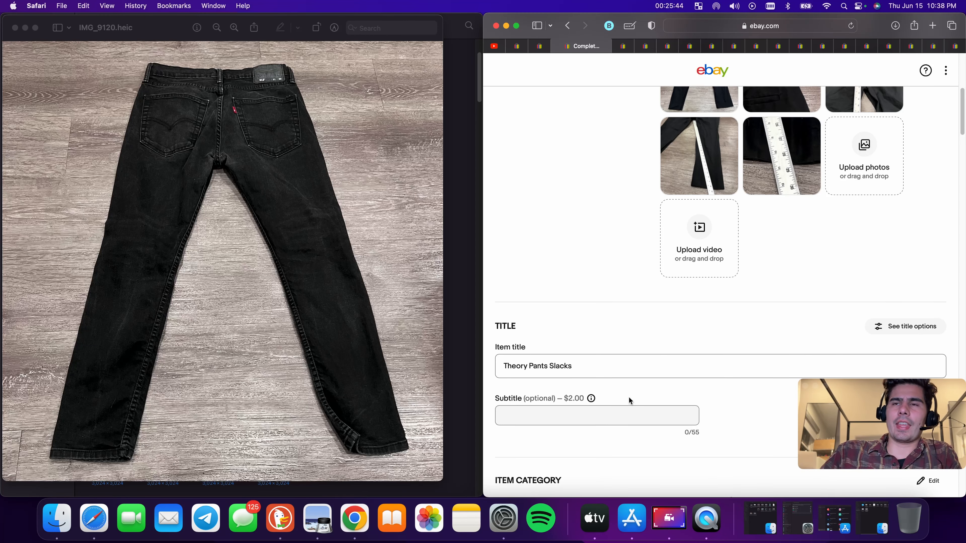
{"action": "scroll", "coordinate": [628, 396], "scroll_direction": "up", "scroll_amount": 15}
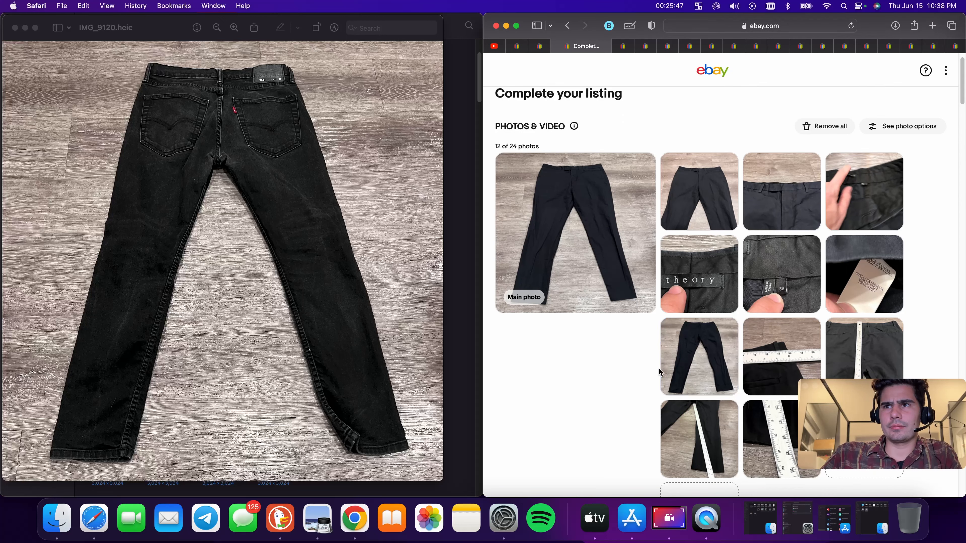
{"action": "scroll", "coordinate": [660, 368], "scroll_direction": "down", "scroll_amount": 10}
{"action": "type", "text": "Mens"}
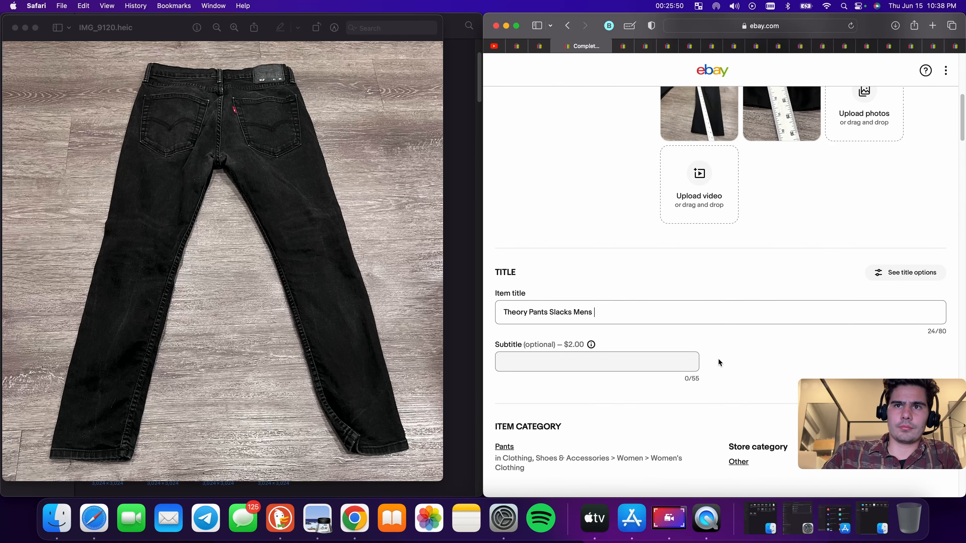
Append the size 36 to the end of the item title
{"action": "scroll", "coordinate": [717, 358], "scroll_direction": "up", "scroll_amount": 12}
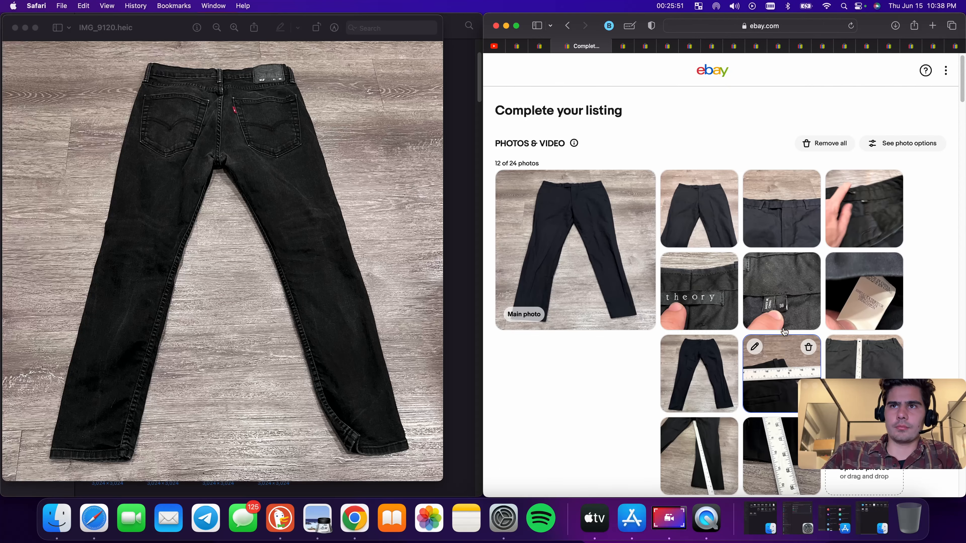
{"action": "scroll", "coordinate": [660, 252], "scroll_direction": "down", "scroll_amount": 12}
{"action": "left_click", "coordinate": [623, 173]}
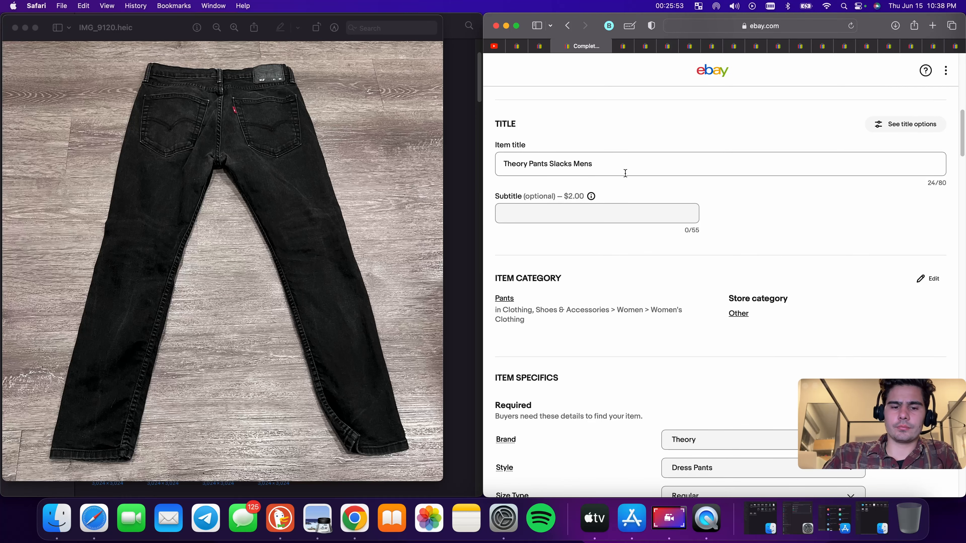
{"action": "type", "text": "36"}
{"action": "scroll", "coordinate": [772, 301], "scroll_direction": "up", "scroll_amount": 12}
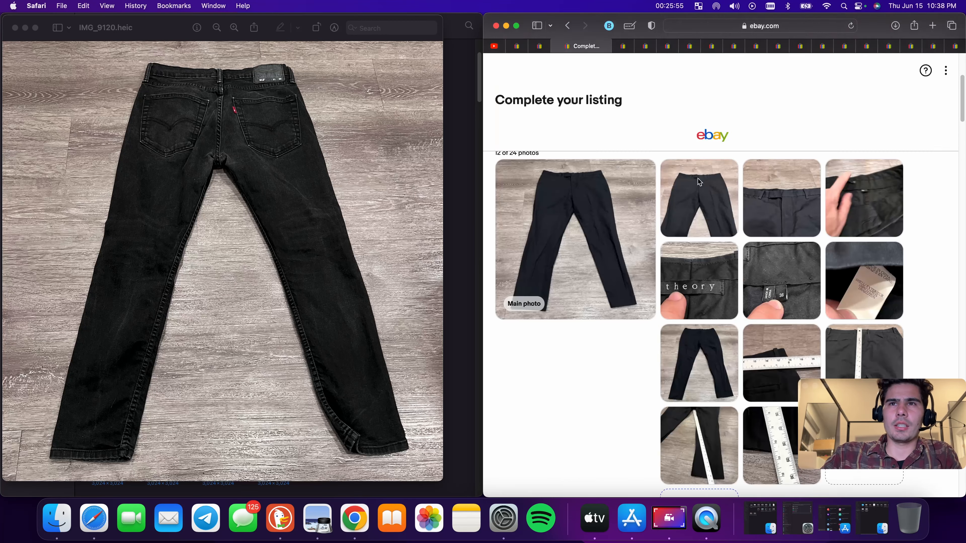
Append the color Blue to the end of the item title
{"action": "scroll", "coordinate": [647, 213], "scroll_direction": "down", "scroll_amount": 4}
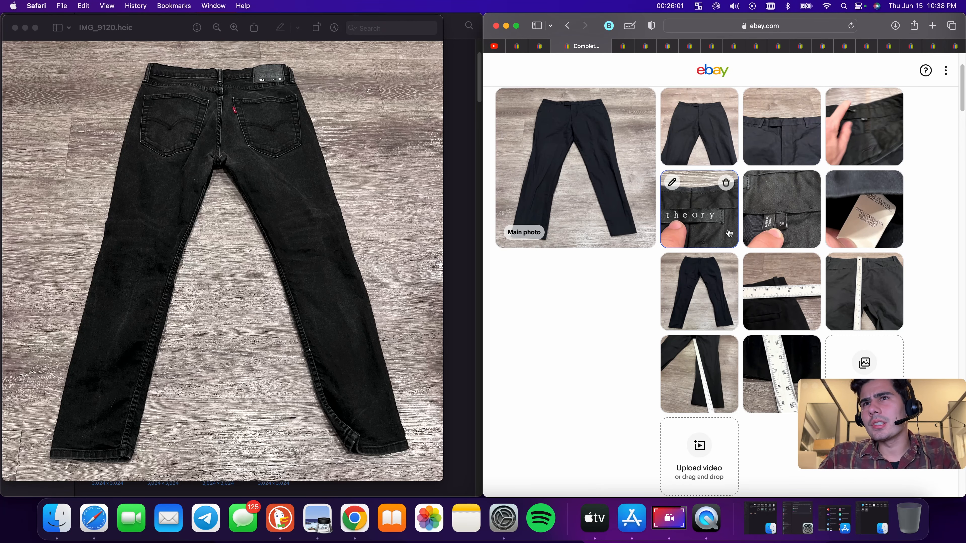
{"action": "scroll", "coordinate": [727, 228], "scroll_direction": "down", "scroll_amount": 10}
{"action": "left_click", "coordinate": [632, 251]}
{"action": "type", "text": "BLue"}
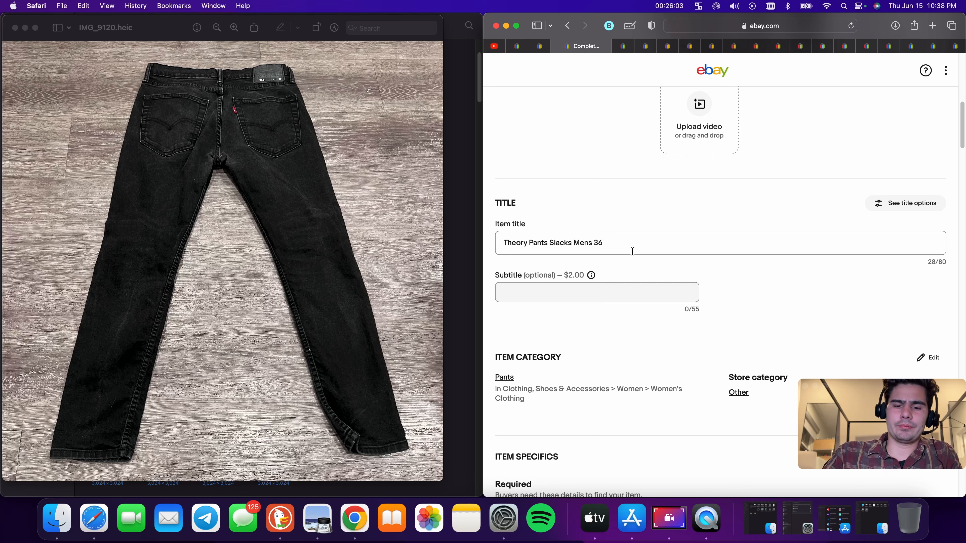
{"action": "key", "text": "BackSpace"}
{"action": "key", "text": "BackSpace"}
{"action": "key", "text": "BackSpace"}
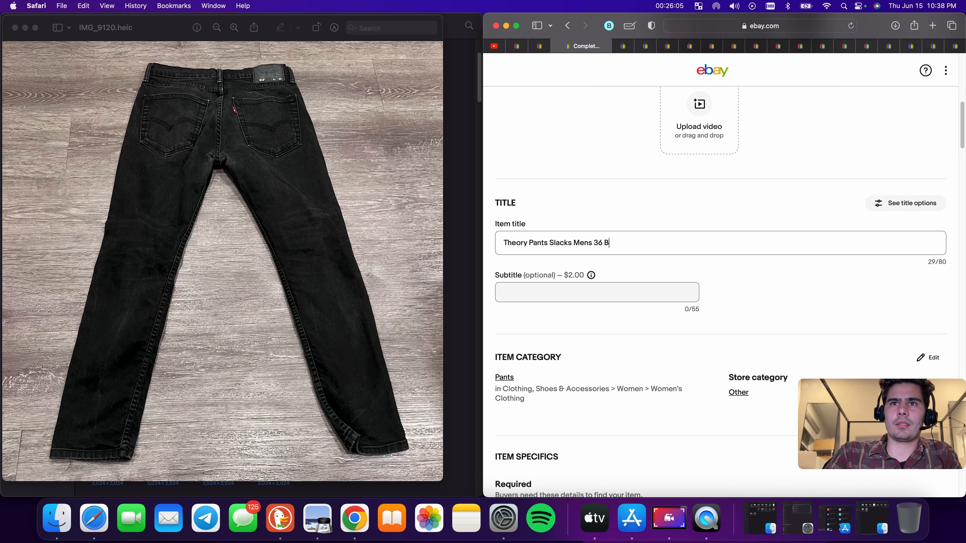
{"action": "type", "text": "lue"}
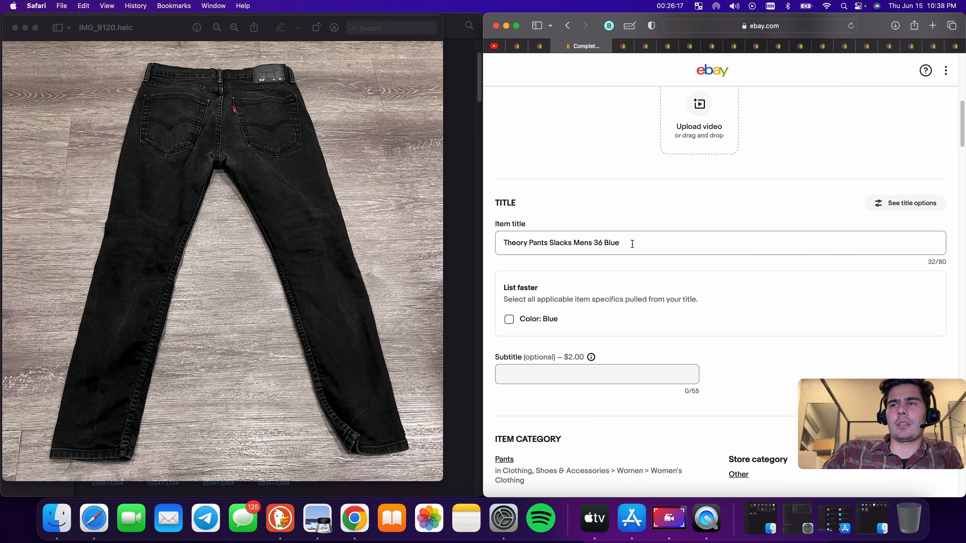
Extend the title with "Straight Cotton Dark Wash Preppy Casual Adult" and copy the full title text
{"action": "scroll", "coordinate": [632, 244], "scroll_direction": "up", "scroll_amount": 10}
{"action": "scroll", "coordinate": [684, 326], "scroll_direction": "down", "scroll_amount": 3}
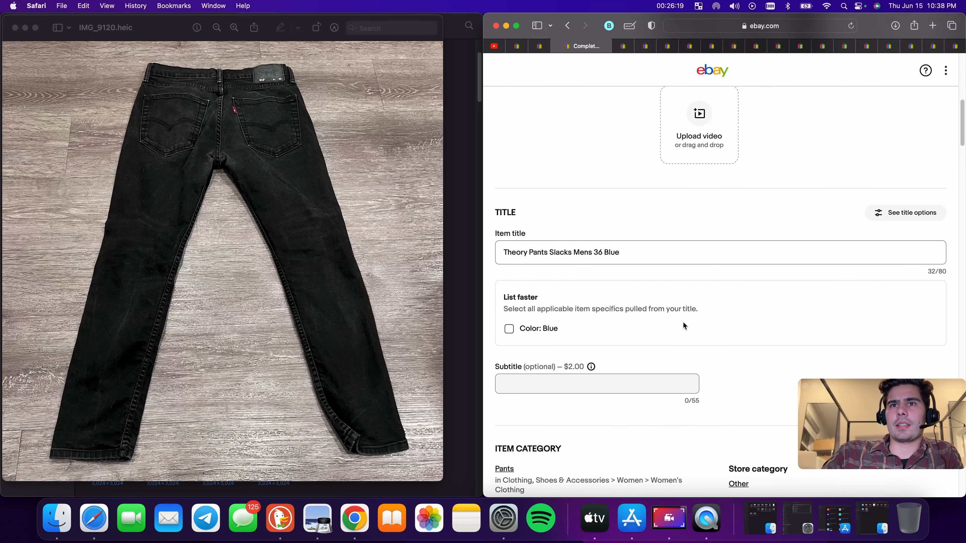
{"action": "type", "text": "Strai"}
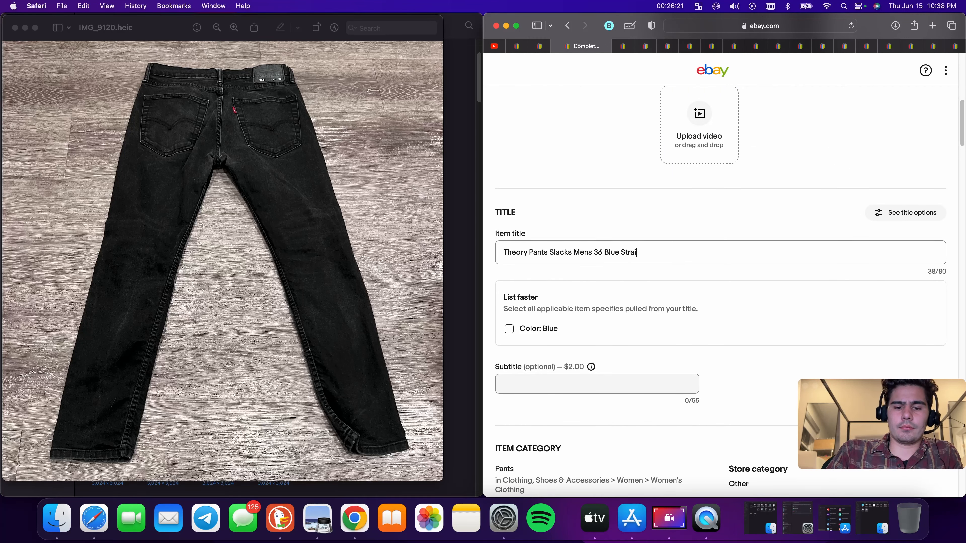
{"action": "type", "text": "ght Cotto"}
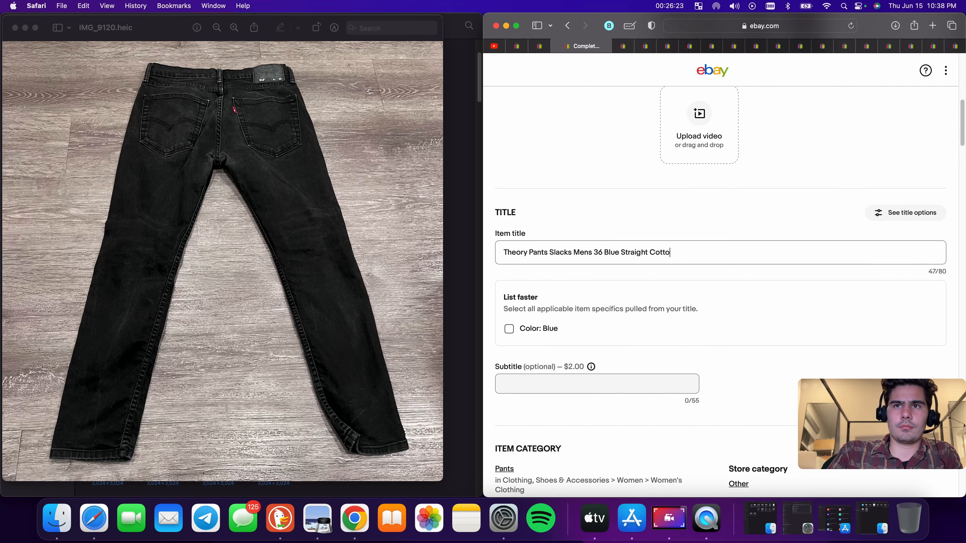
{"action": "type", "text": "n D"}
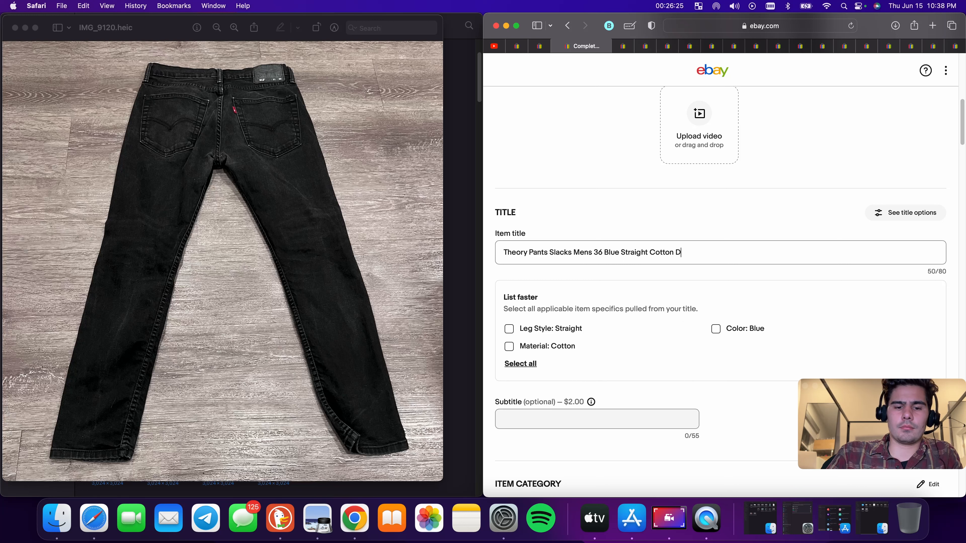
{"action": "type", "text": "ark Wash"}
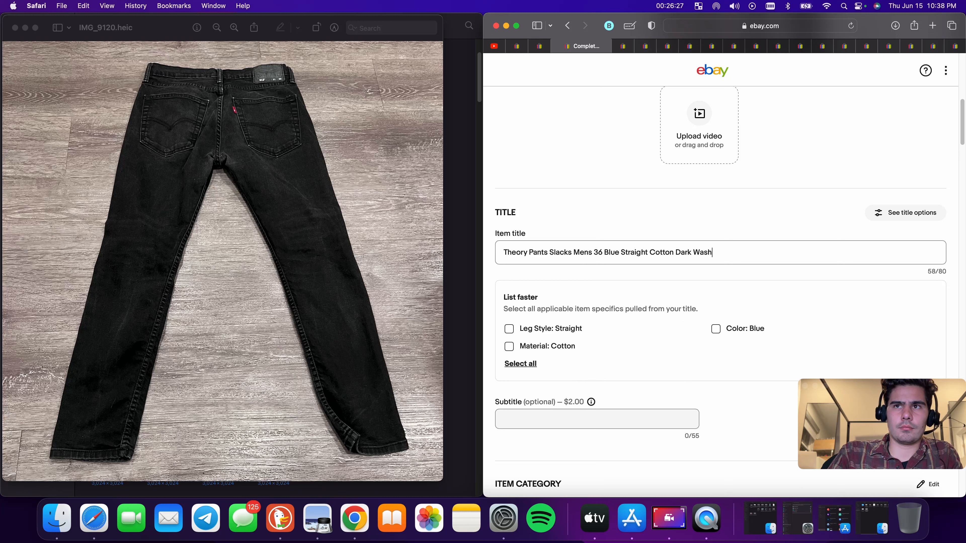
{"action": "type", "text": " Preppy"}
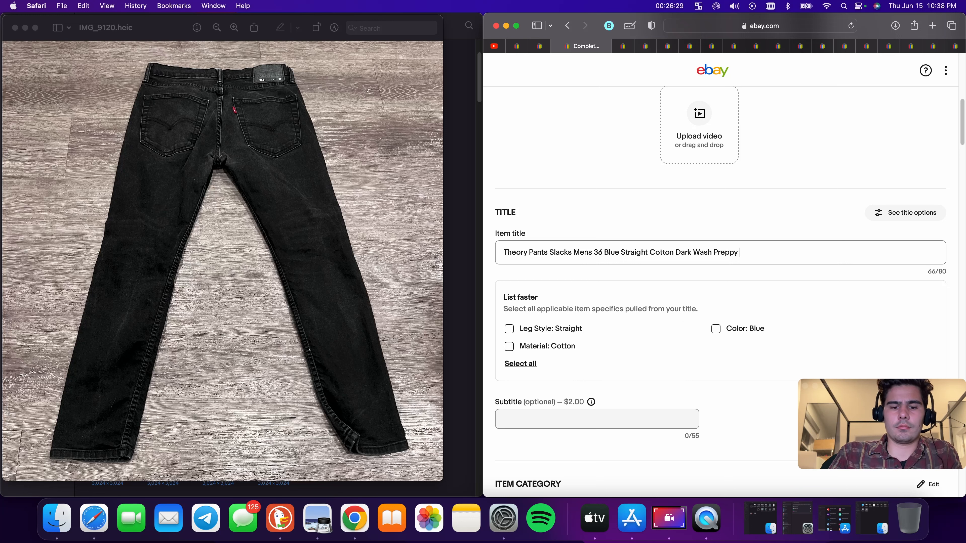
{"action": "type", "text": " Casual Adult"}
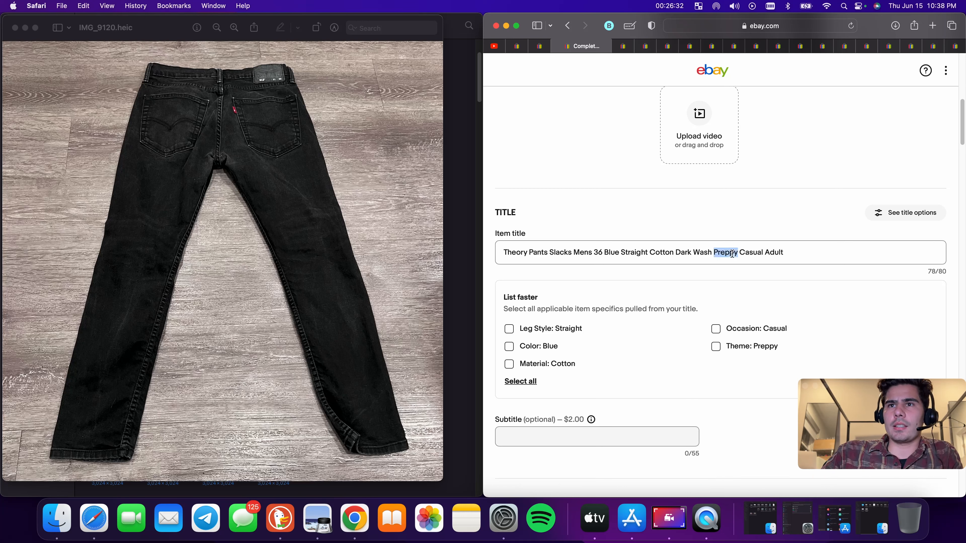
{"action": "triple_click", "coordinate": [734, 253]}
{"action": "right_click", "coordinate": [733, 253]}
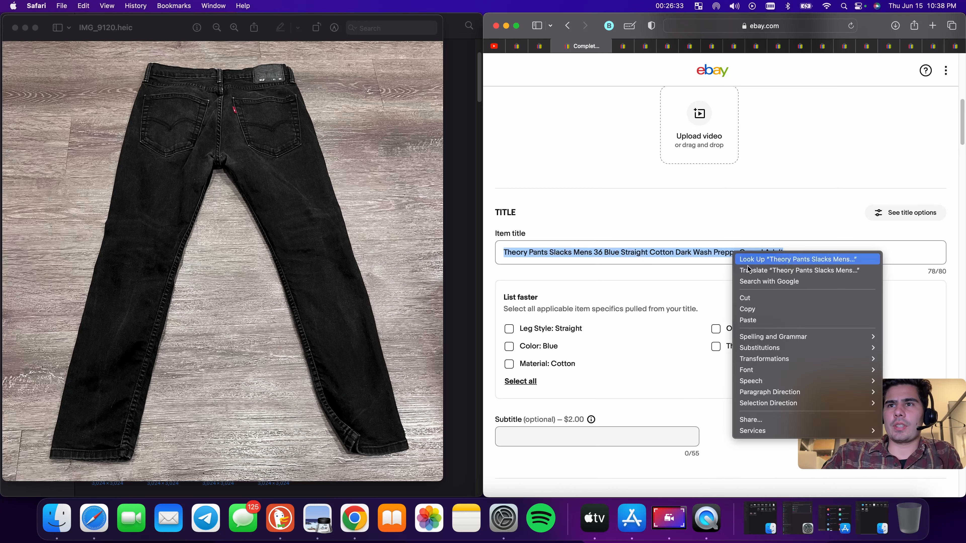
{"action": "left_click", "coordinate": [768, 312]}
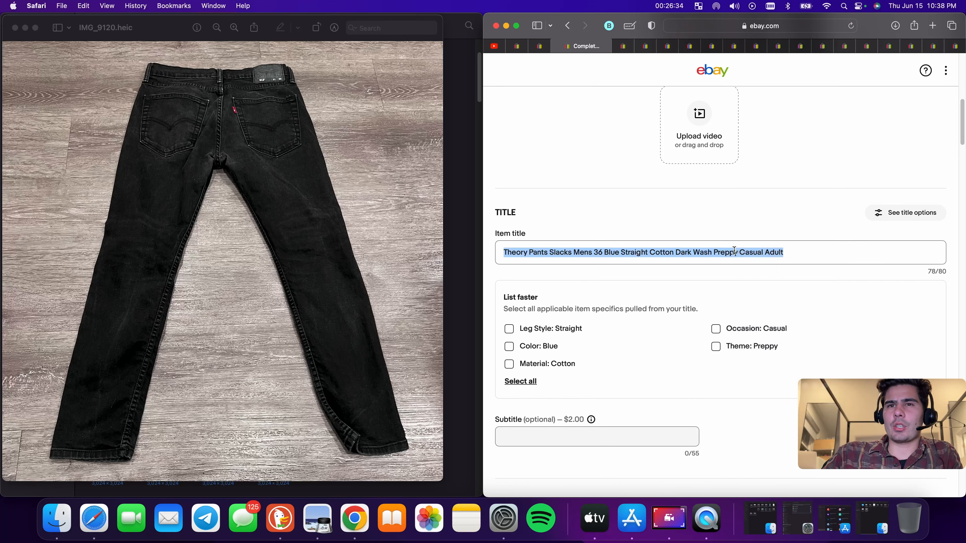
Apply all suggested item specifics from the title: Occasion Casual, Theme Preppy, Leg Style Straight, Color Blue, Material Cotton
{"action": "left_click", "coordinate": [715, 347]}
{"action": "left_click", "coordinate": [716, 329]}
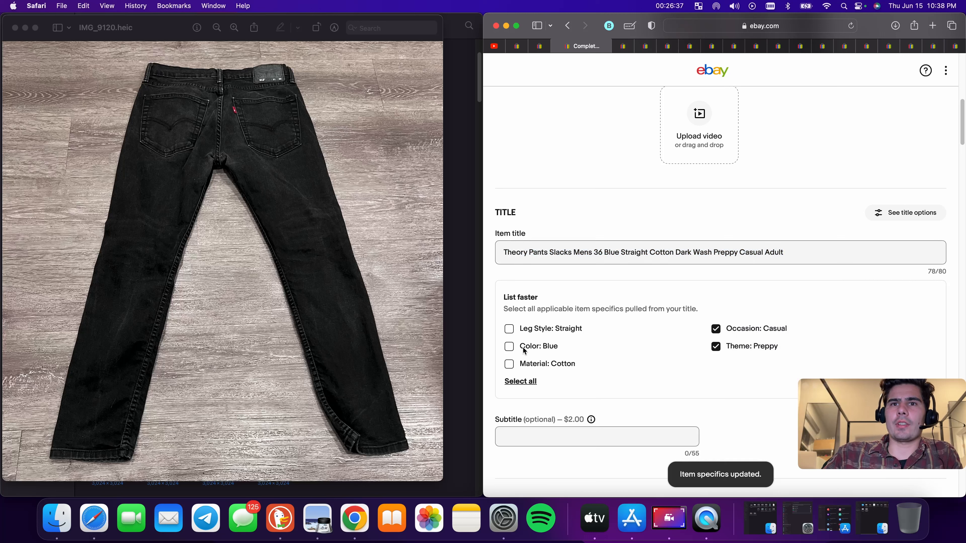
{"action": "left_click", "coordinate": [510, 347]}
{"action": "left_click", "coordinate": [509, 328]}
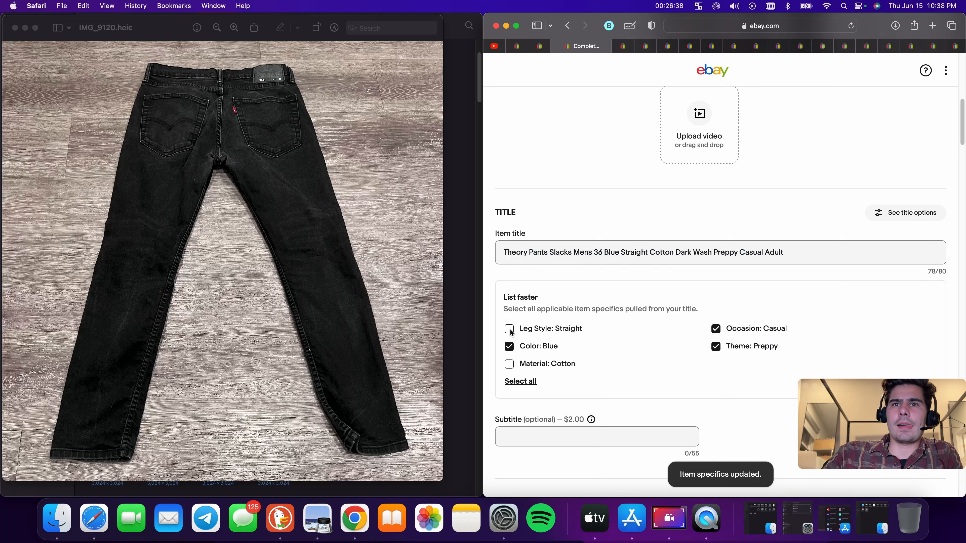
{"action": "left_click", "coordinate": [509, 365]}
Change the item category to Clothing, Shoes & Accessories > Men > Men's Clothing > Pants by searching for mens pants
{"action": "scroll", "coordinate": [710, 343], "scroll_direction": "down", "scroll_amount": 15}
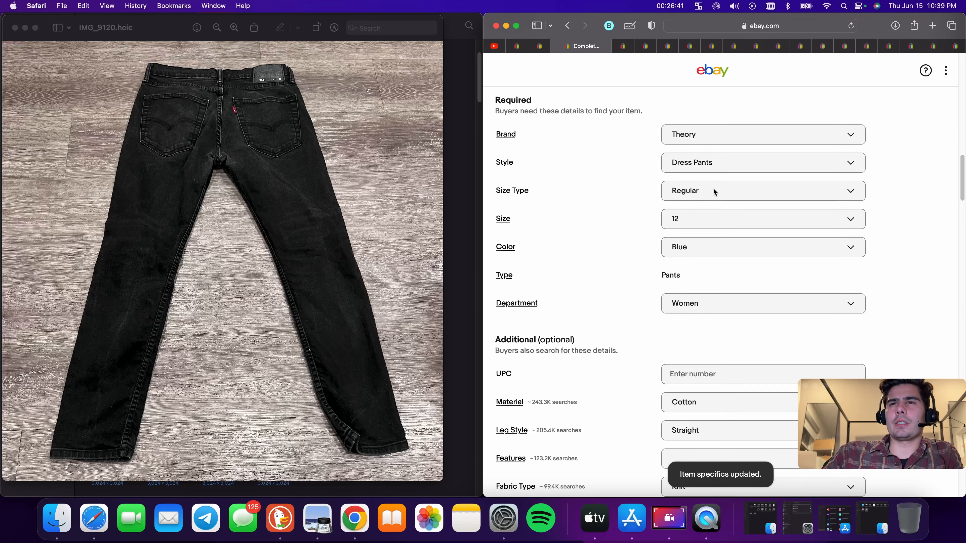
{"action": "scroll", "coordinate": [717, 228], "scroll_direction": "up", "scroll_amount": 20}
{"action": "scroll", "coordinate": [787, 300], "scroll_direction": "down", "scroll_amount": 16}
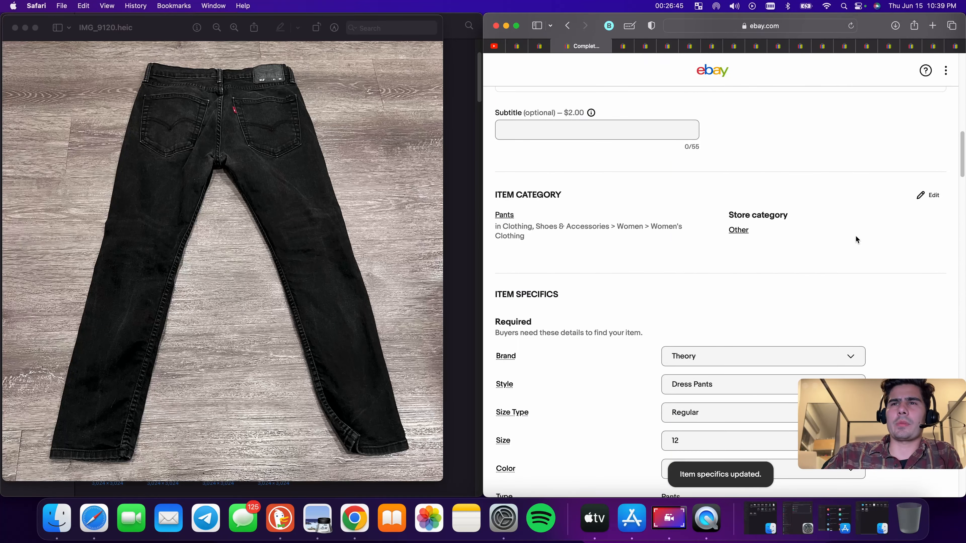
{"action": "left_click", "coordinate": [928, 196]}
{"action": "left_click", "coordinate": [707, 147]}
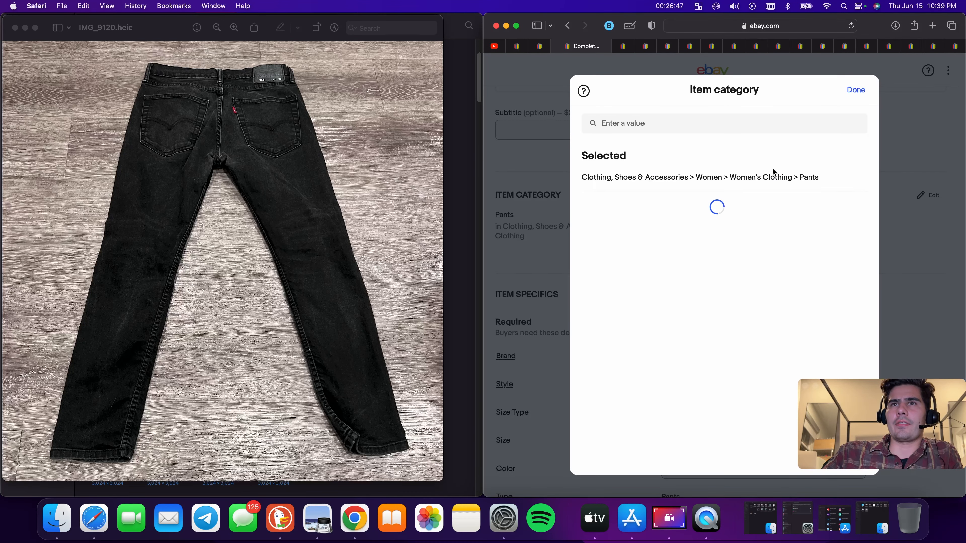
{"action": "type", "text": "men"}
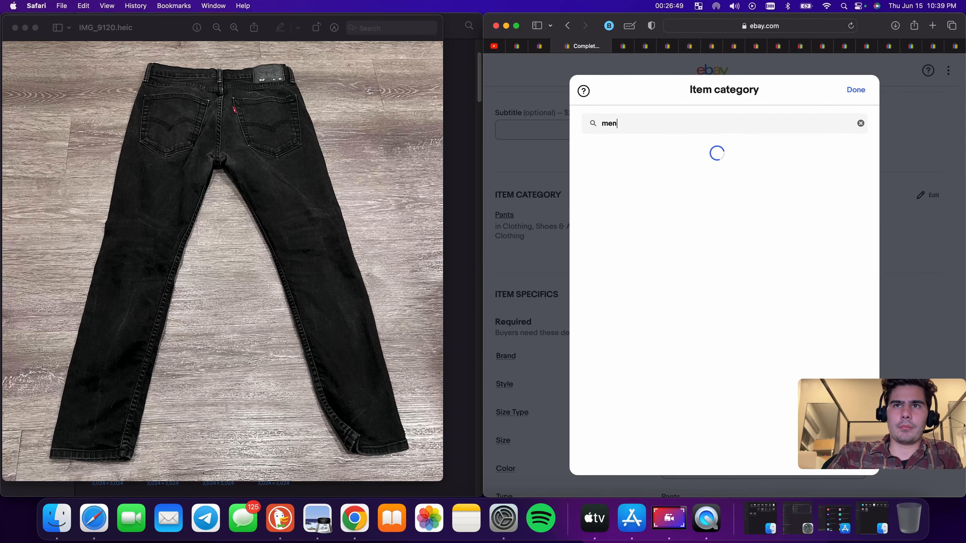
{"action": "type", "text": "s pants"}
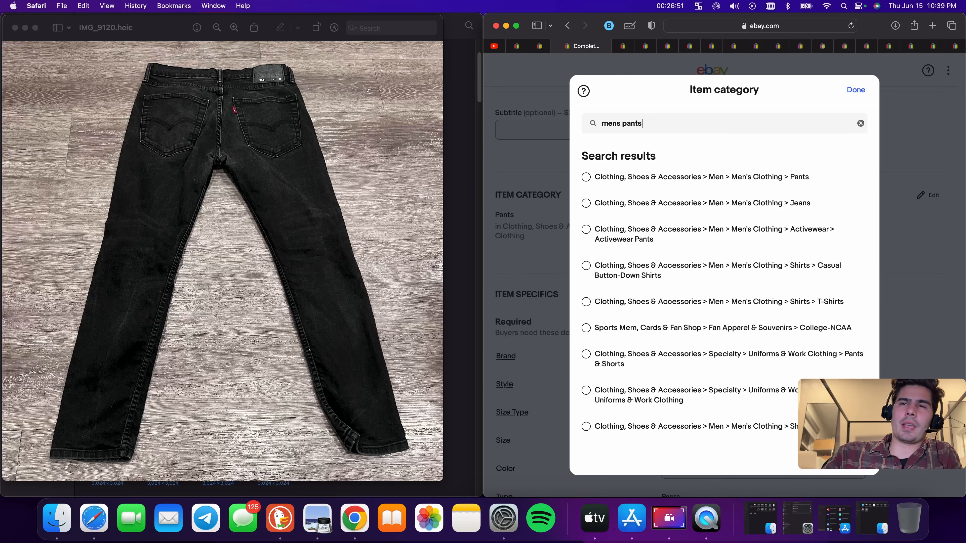
{"action": "left_click", "coordinate": [586, 177]}
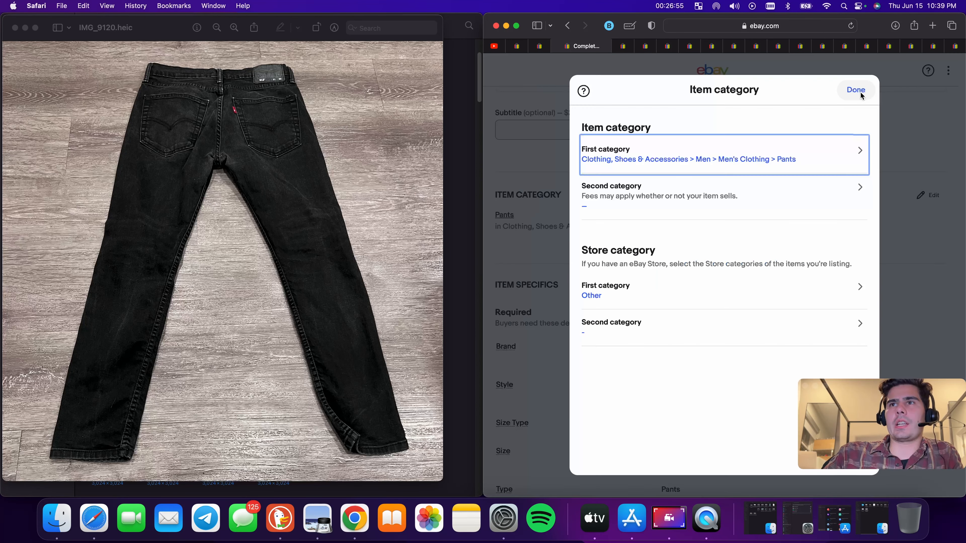
{"action": "left_click", "coordinate": [856, 90]}
{"action": "left_click", "coordinate": [847, 27]}
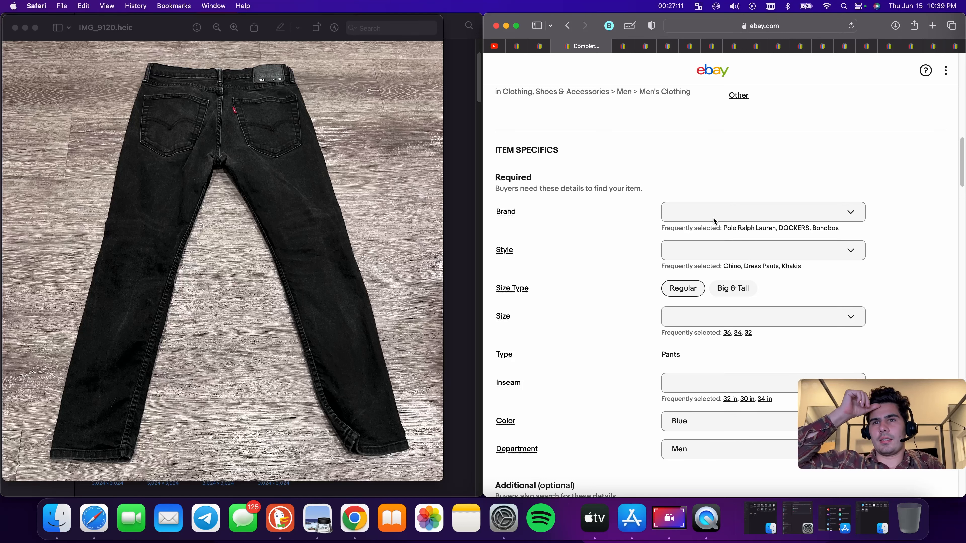
Set the Brand item specific to the custom value theory
{"action": "scroll", "coordinate": [713, 217], "scroll_direction": "up", "scroll_amount": 12}
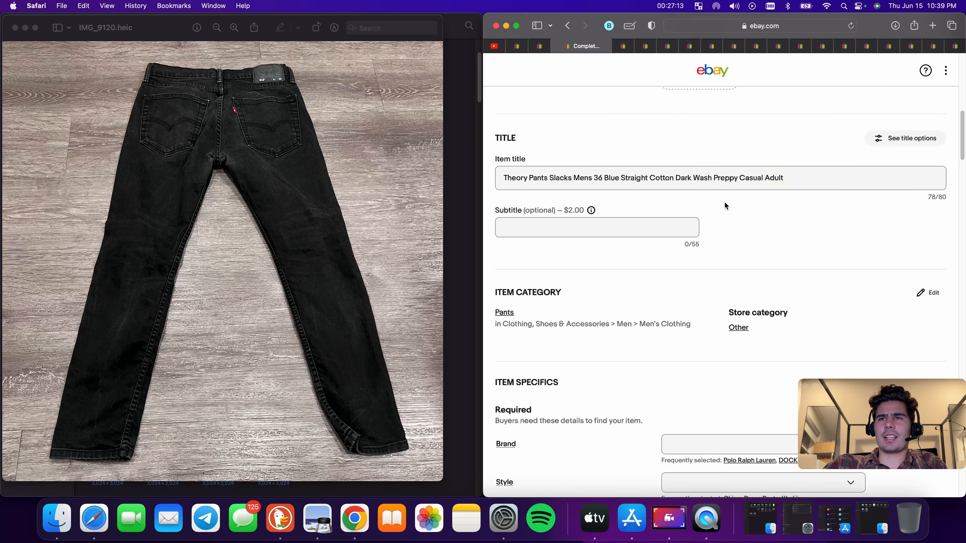
{"action": "scroll", "coordinate": [740, 267], "scroll_direction": "down", "scroll_amount": 5}
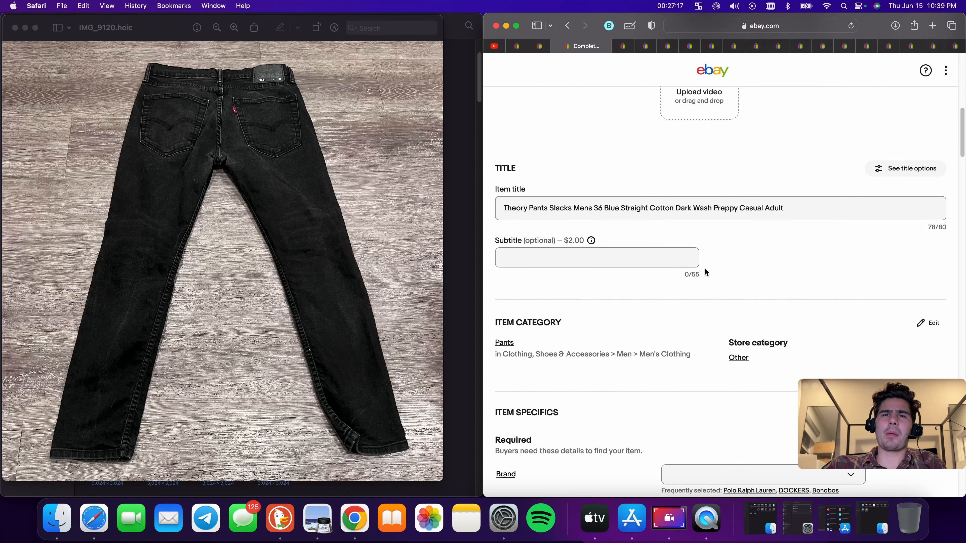
{"action": "scroll", "coordinate": [705, 259], "scroll_direction": "down", "scroll_amount": 1}
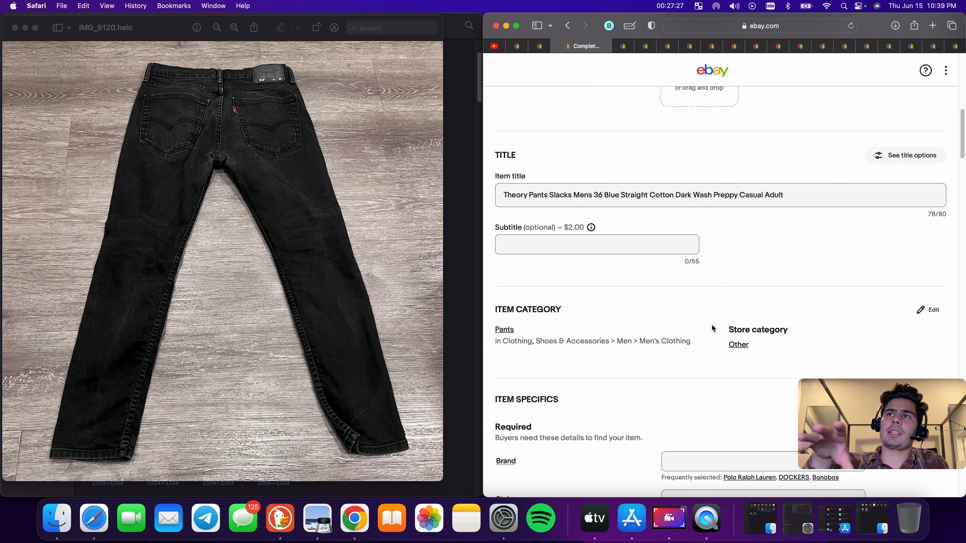
{"action": "scroll", "coordinate": [655, 334], "scroll_direction": "down", "scroll_amount": 8}
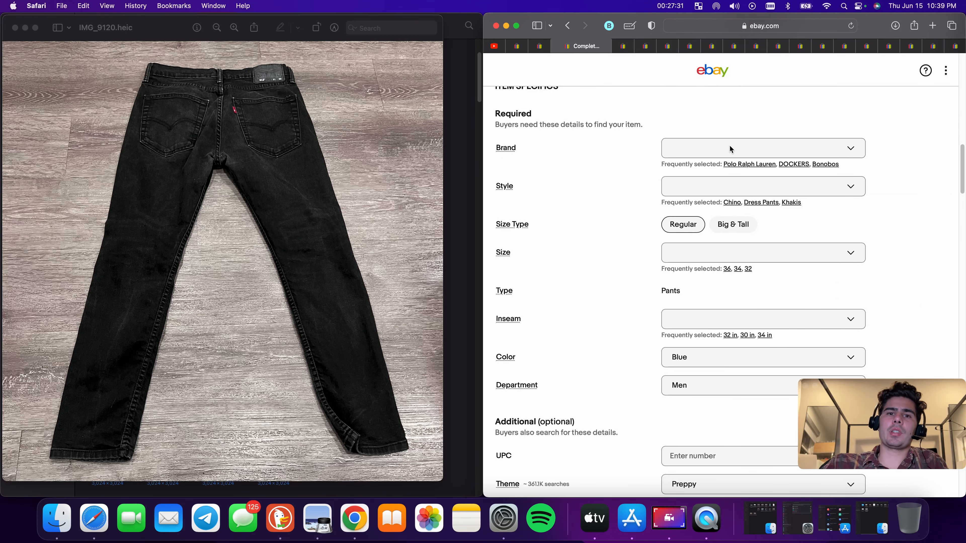
{"action": "left_click", "coordinate": [738, 150]}
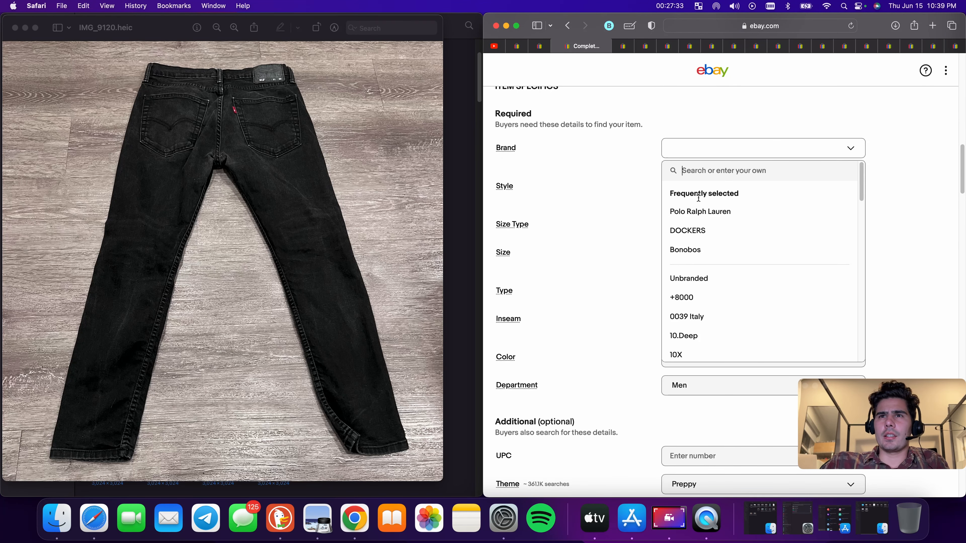
{"action": "type", "text": "the"}
{"action": "key", "text": "BackSpace"}
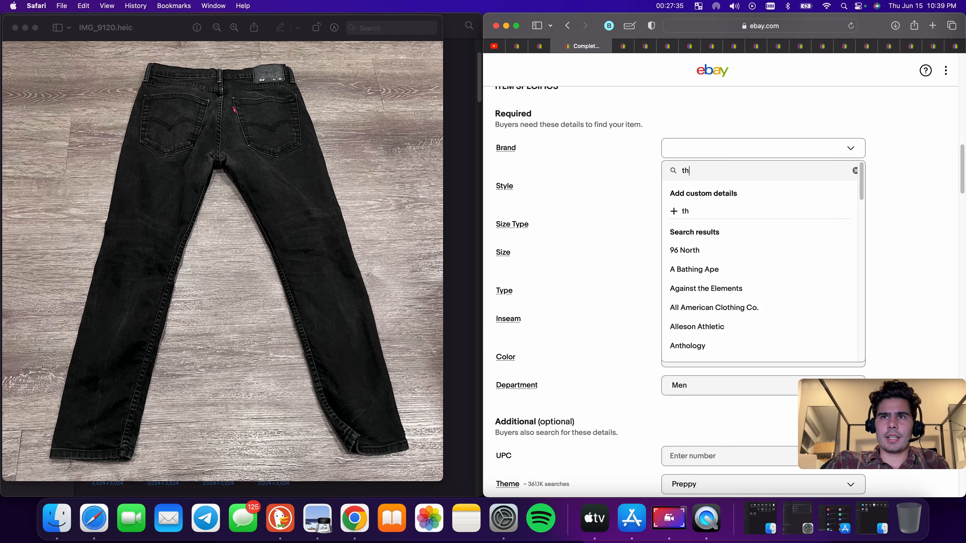
{"action": "type", "text": "eory"}
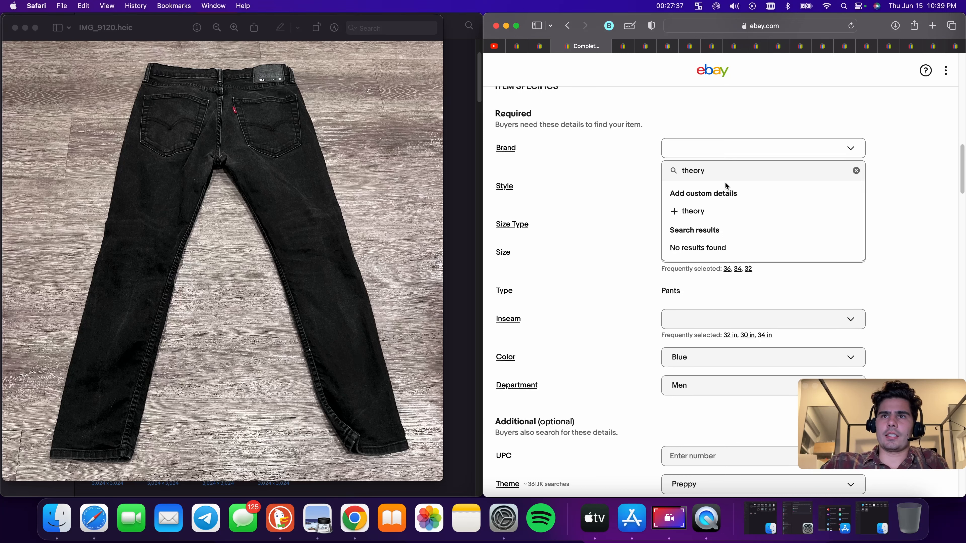
{"action": "left_click", "coordinate": [712, 211]}
Reload the listing page and set the Style item specific to Dress Pants
{"action": "scroll", "coordinate": [701, 225], "scroll_direction": "up", "scroll_amount": 5}
{"action": "scroll", "coordinate": [698, 236], "scroll_direction": "up", "scroll_amount": 10}
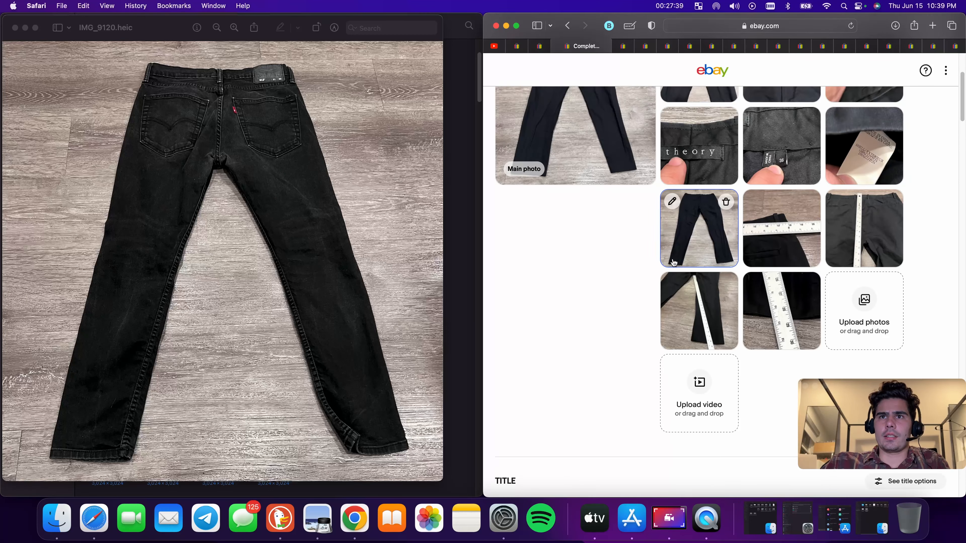
{"action": "scroll", "coordinate": [740, 283], "scroll_direction": "down", "scroll_amount": 8}
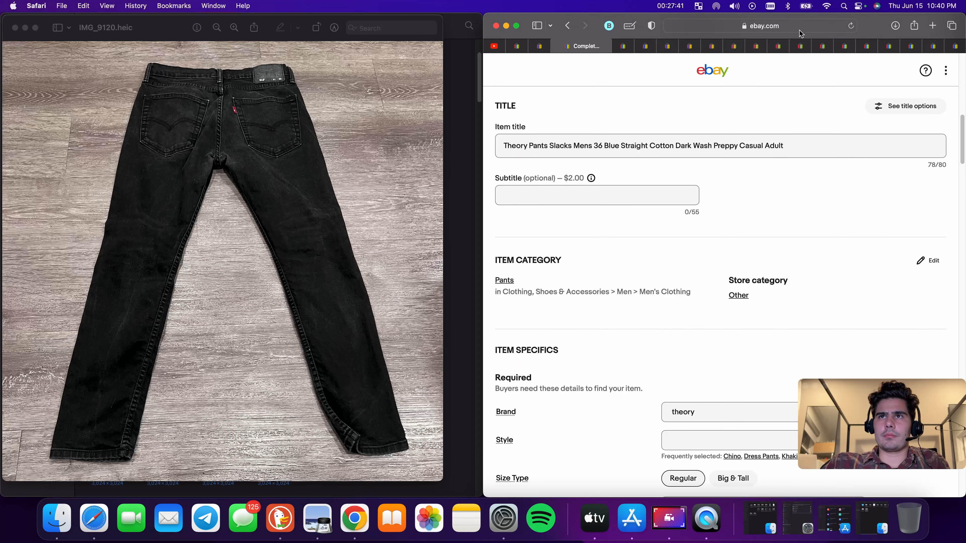
{"action": "left_click", "coordinate": [851, 26]}
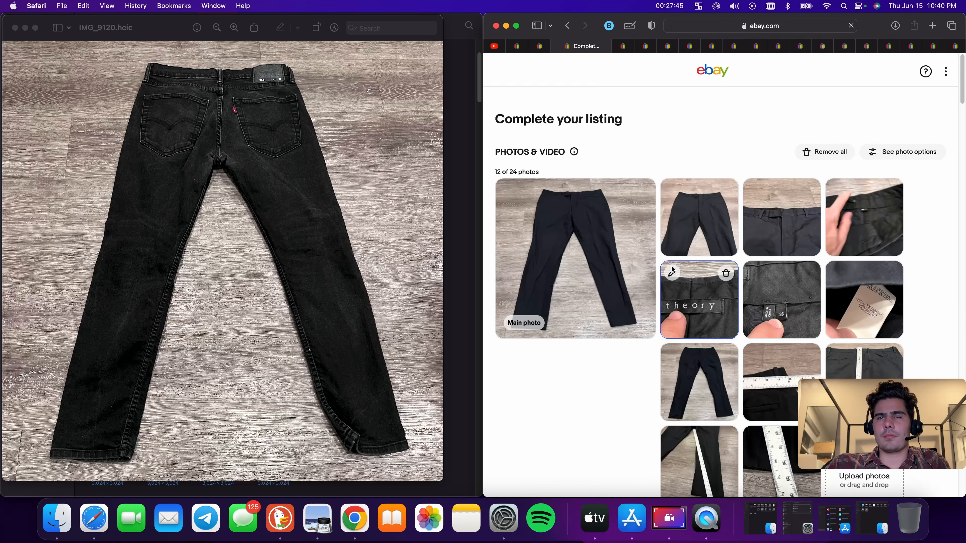
{"action": "scroll", "coordinate": [672, 267], "scroll_direction": "down", "scroll_amount": 10}
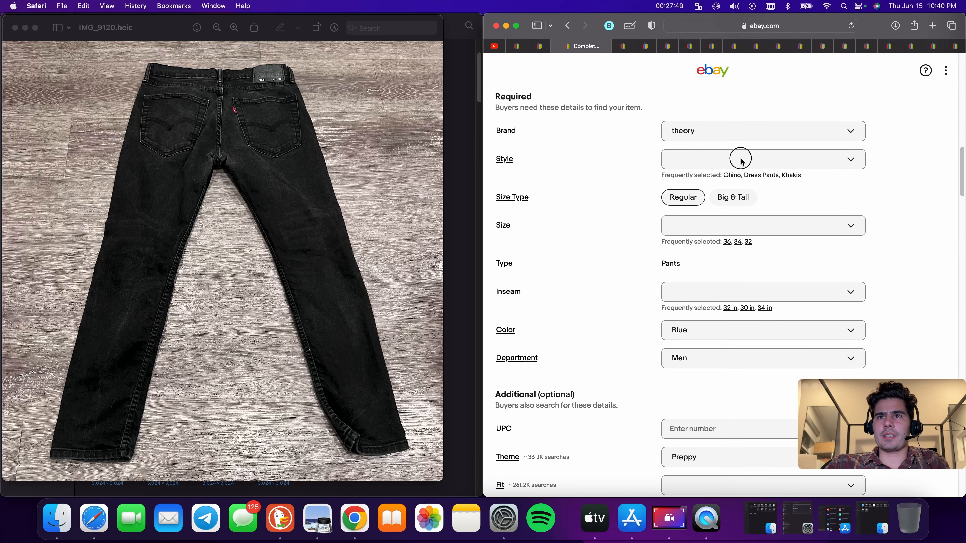
{"action": "left_click", "coordinate": [742, 161]}
{"action": "left_click", "coordinate": [762, 175]}
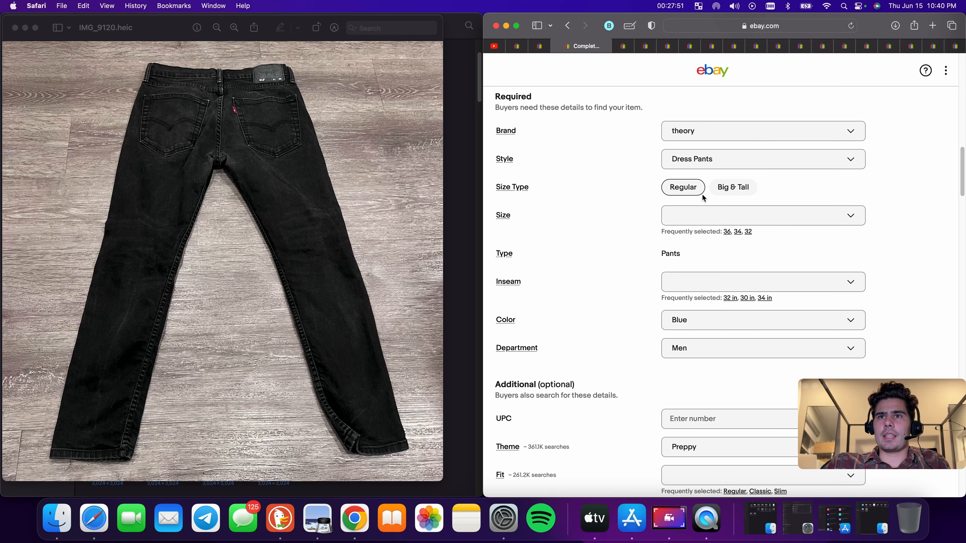
{"action": "scroll", "coordinate": [718, 228], "scroll_direction": "up", "scroll_amount": 6}
{"action": "scroll", "coordinate": [742, 304], "scroll_direction": "down", "scroll_amount": 5}
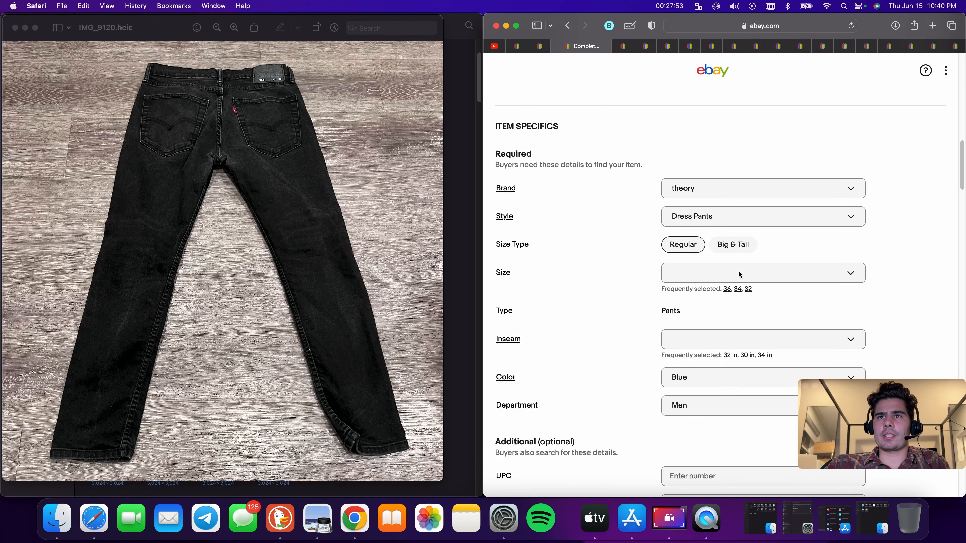
Set the Size item specific to 36 and the Inseam to 29 in
{"action": "left_click", "coordinate": [726, 289]}
{"action": "scroll", "coordinate": [731, 326], "scroll_direction": "up", "scroll_amount": 15}
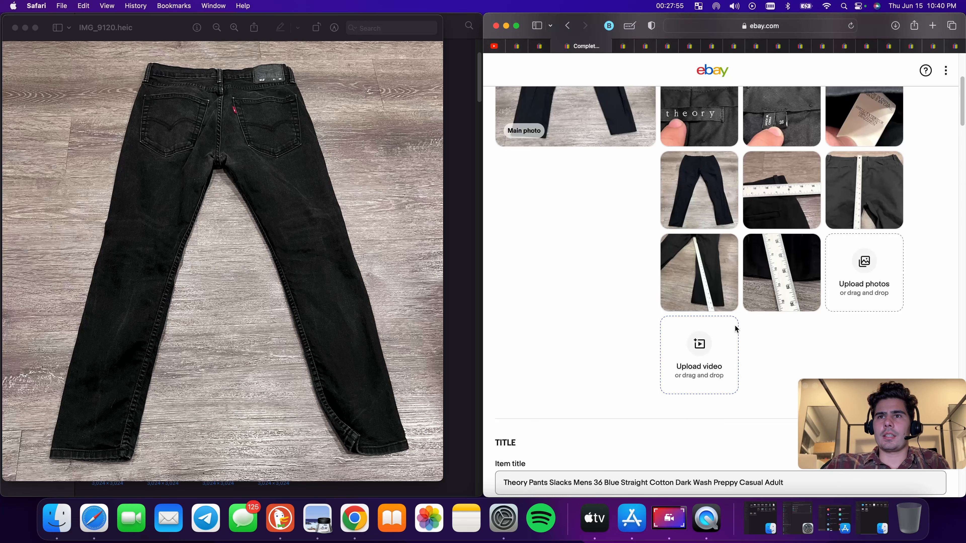
{"action": "scroll", "coordinate": [776, 291], "scroll_direction": "down", "scroll_amount": 15}
{"action": "left_click", "coordinate": [785, 247]}
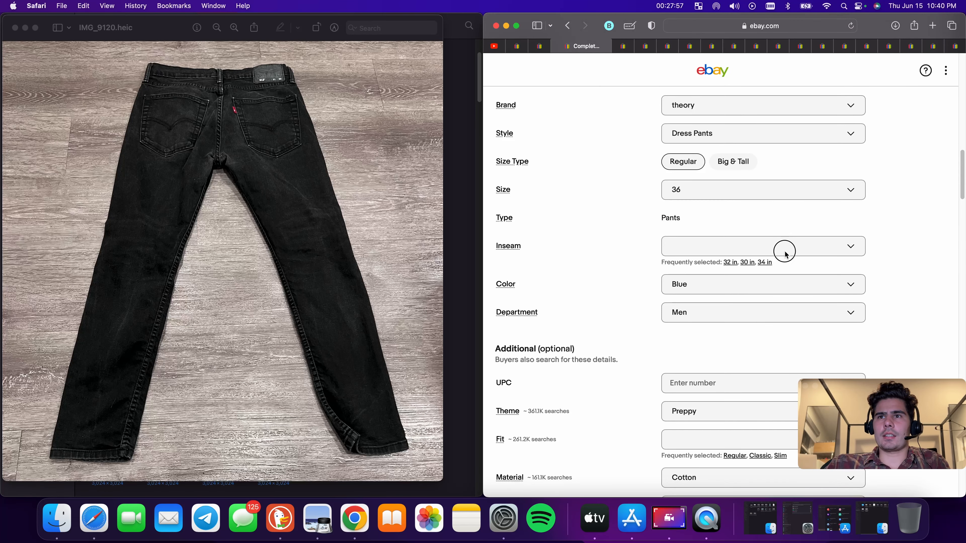
{"action": "scroll", "coordinate": [694, 362], "scroll_direction": "down", "scroll_amount": 5}
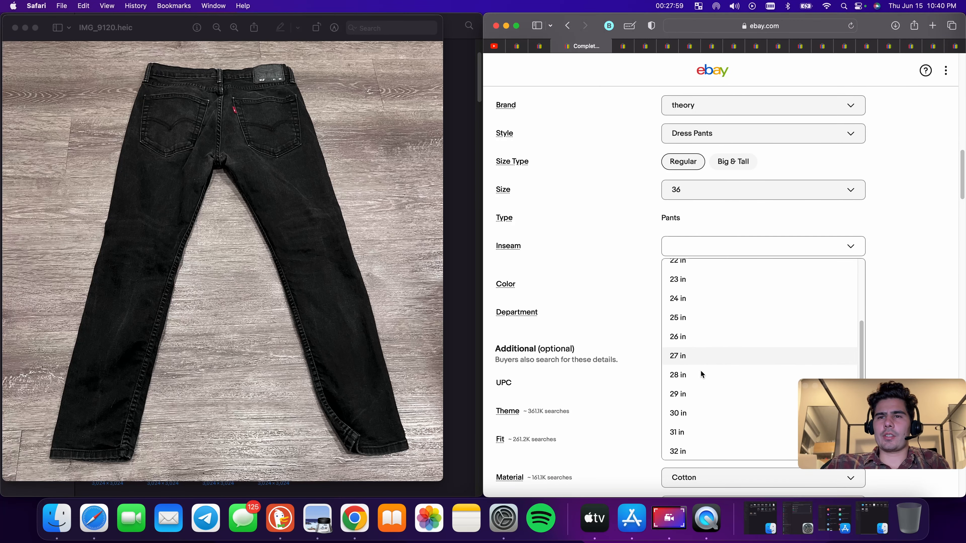
{"action": "left_click", "coordinate": [691, 392]}
Set the Fit item specific to Regular and the Waist Size to 36 in
{"action": "scroll", "coordinate": [718, 271], "scroll_direction": "down", "scroll_amount": 2}
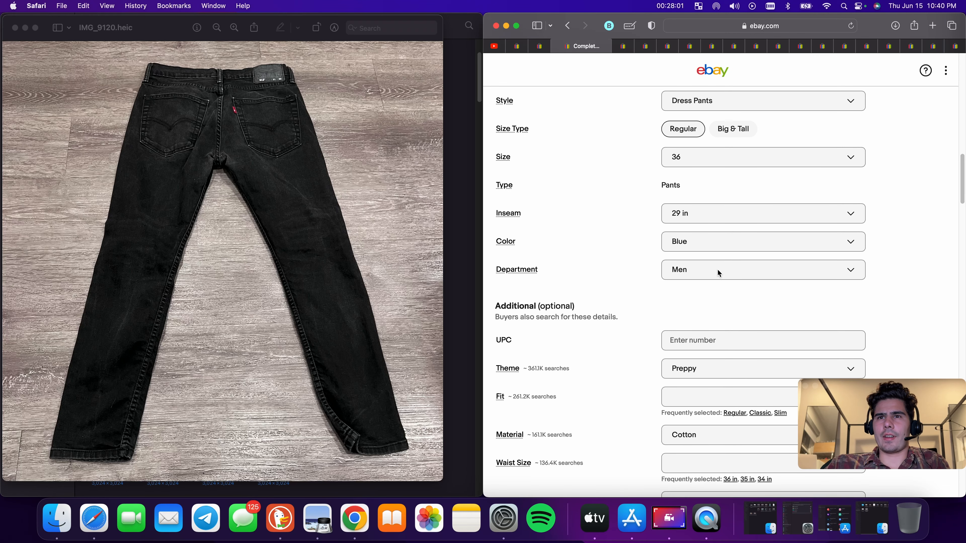
{"action": "scroll", "coordinate": [722, 259], "scroll_direction": "down", "scroll_amount": 5}
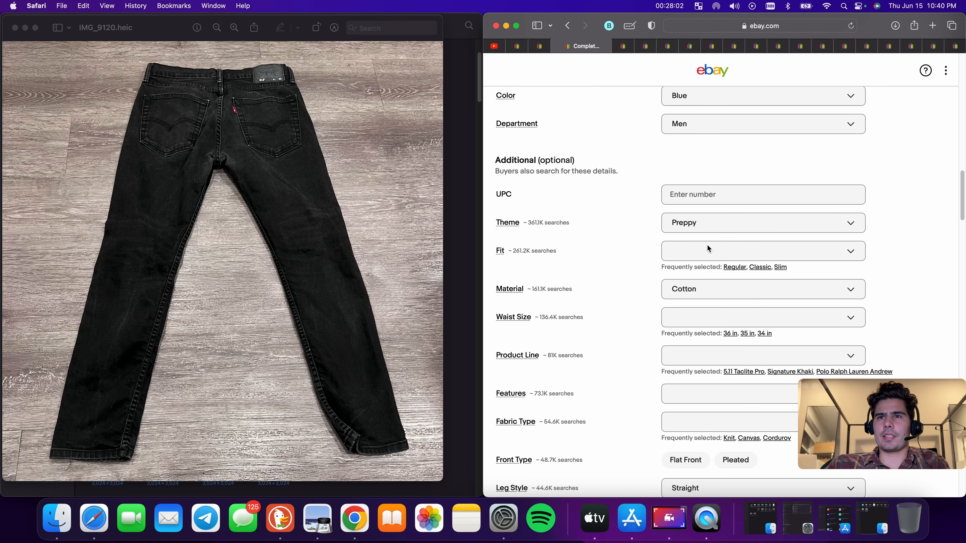
{"action": "left_click", "coordinate": [735, 267]}
{"action": "scroll", "coordinate": [759, 288], "scroll_direction": "down", "scroll_amount": 2}
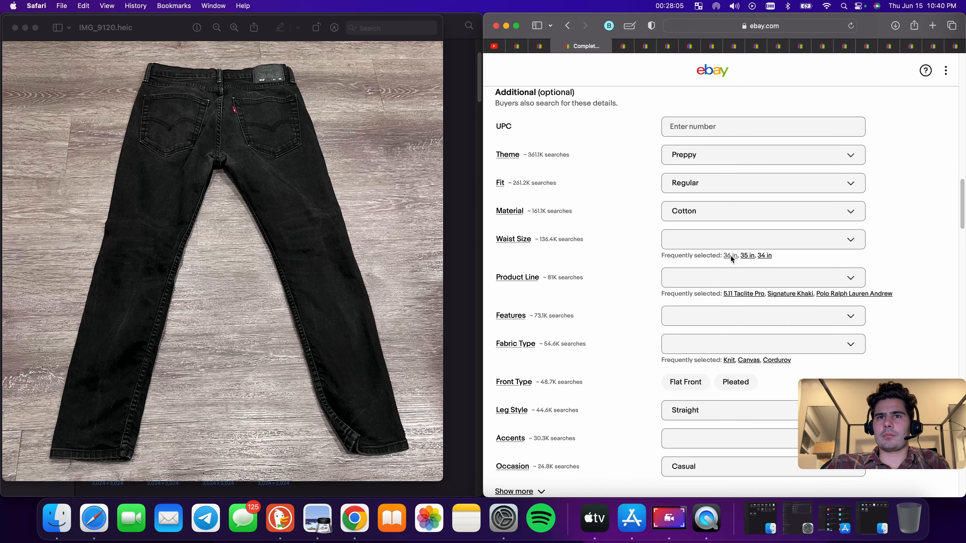
{"action": "scroll", "coordinate": [730, 256], "scroll_direction": "up", "scroll_amount": 10}
{"action": "scroll", "coordinate": [731, 256], "scroll_direction": "up", "scroll_amount": 5}
{"action": "scroll", "coordinate": [742, 290], "scroll_direction": "down", "scroll_amount": 15}
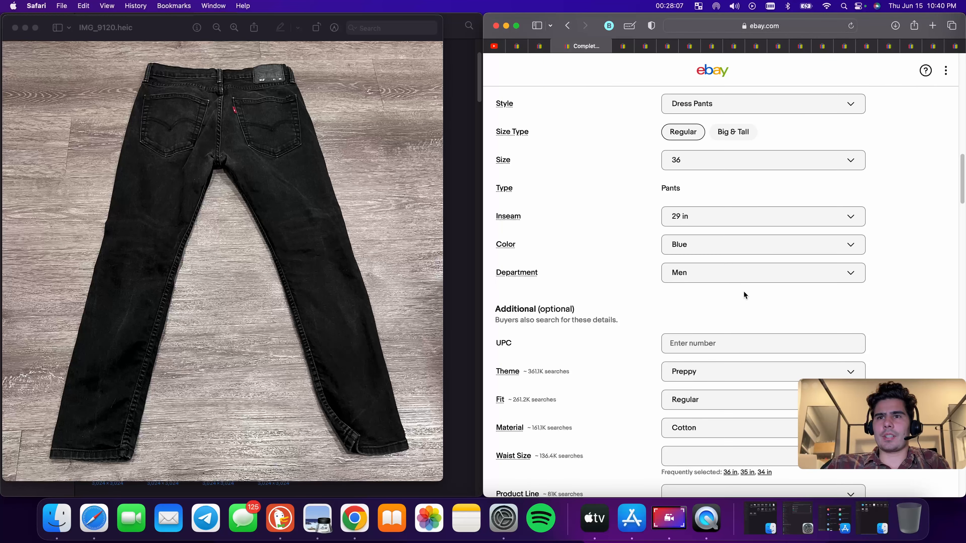
{"action": "left_click", "coordinate": [727, 284]}
{"action": "scroll", "coordinate": [738, 288], "scroll_direction": "down", "scroll_amount": 3}
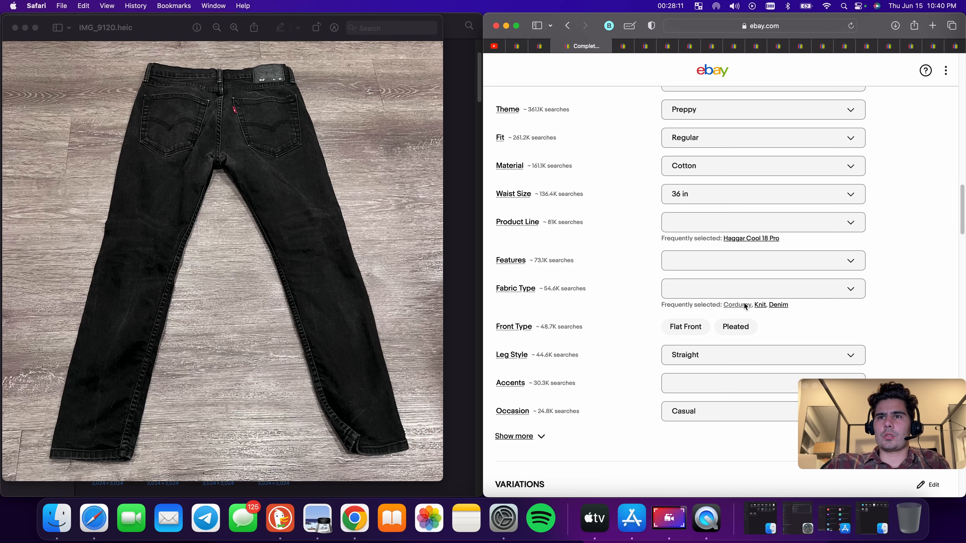
Set the item condition to Pre-owned with the condition description "Good Used Condition"
{"action": "scroll", "coordinate": [710, 355], "scroll_direction": "down", "scroll_amount": 15}
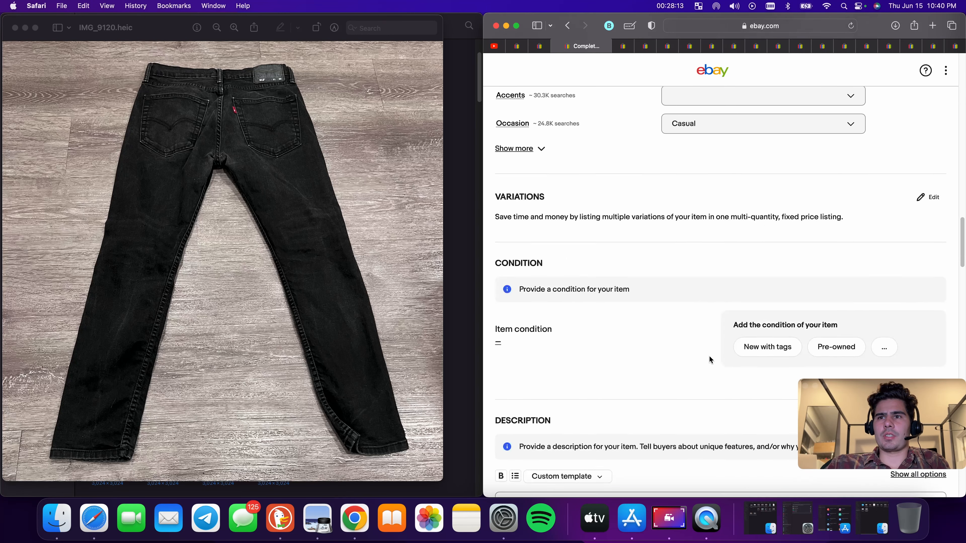
{"action": "left_click", "coordinate": [843, 239]}
{"action": "left_click", "coordinate": [686, 425]}
{"action": "type", "text": "Theory Pants Slacks Mens 36 Blue Straight Cotton Dark Wash Preppy Casual Adult"}
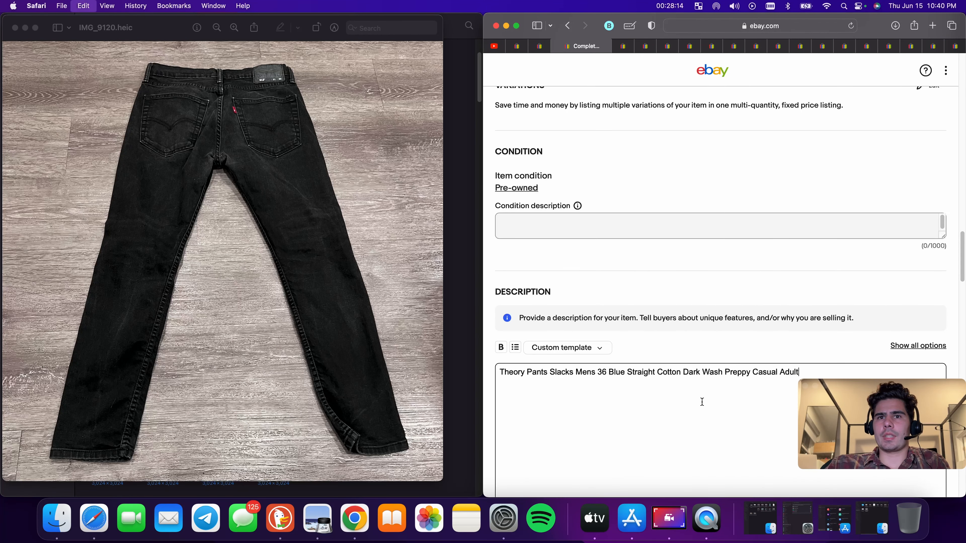
{"action": "left_click", "coordinate": [575, 236]}
{"action": "type", "text": "Goo"}
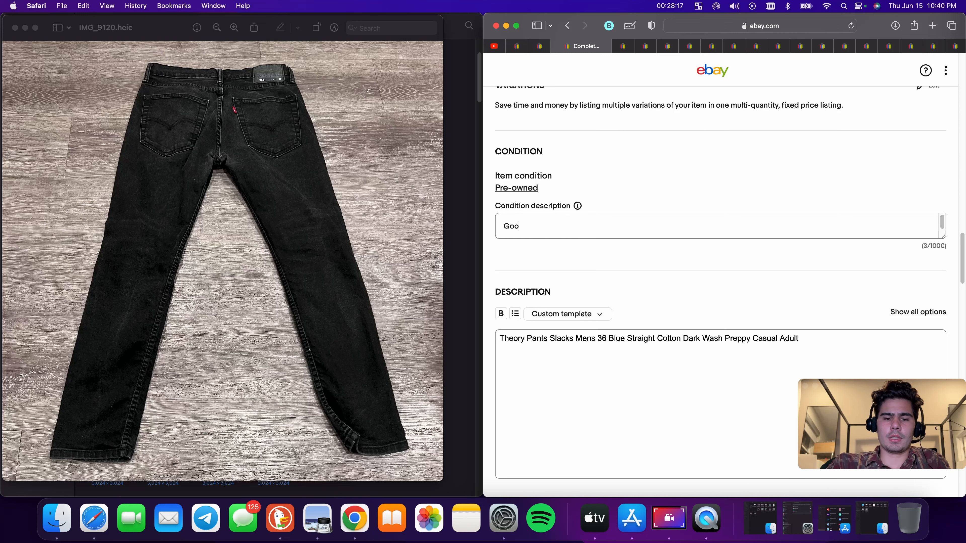
{"action": "type", "text": "d Used Condition"}
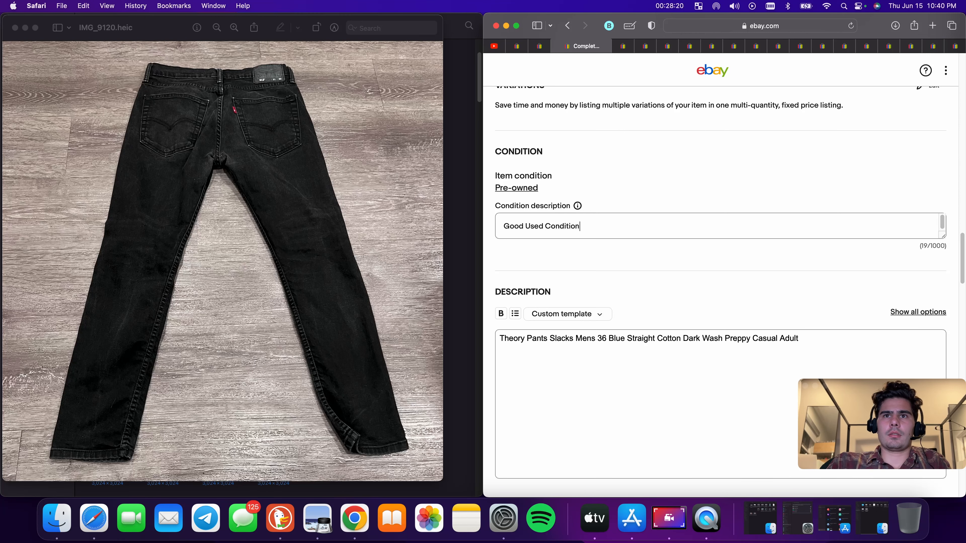
Set the Buy It Now price to $28.88
{"action": "scroll", "coordinate": [727, 207], "scroll_direction": "down", "scroll_amount": 1}
{"action": "scroll", "coordinate": [566, 299], "scroll_direction": "down", "scroll_amount": 10}
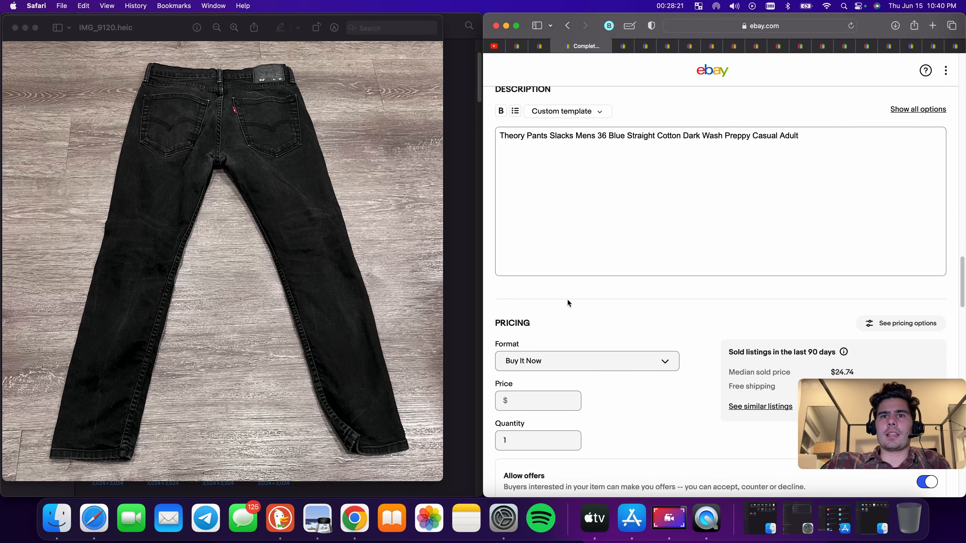
{"action": "left_click", "coordinate": [559, 299]}
{"action": "type", "text": "2"}
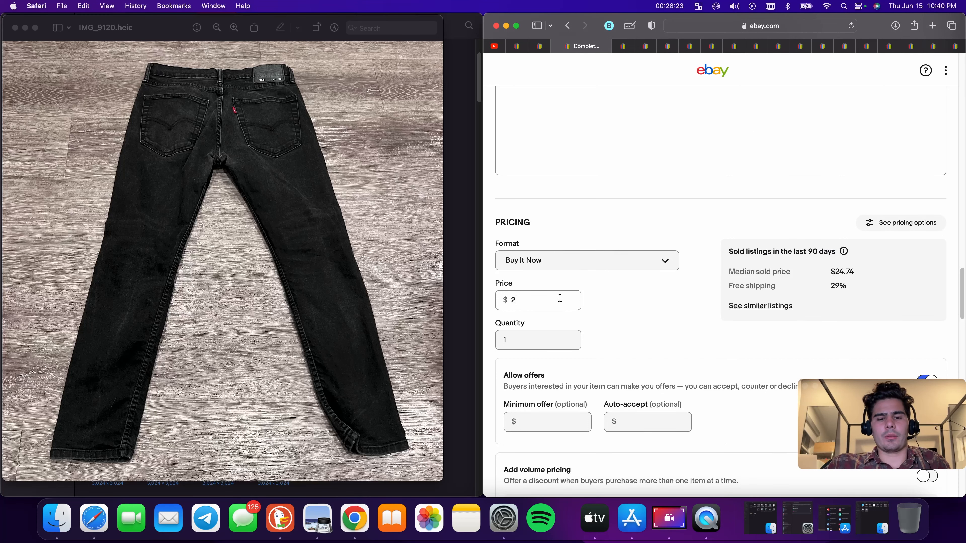
{"action": "type", "text": "8.88"}
Enter a package weight of 9 oz and package dimensions of 9 x 9 x 9 in
{"action": "scroll", "coordinate": [634, 319], "scroll_direction": "down", "scroll_amount": 15}
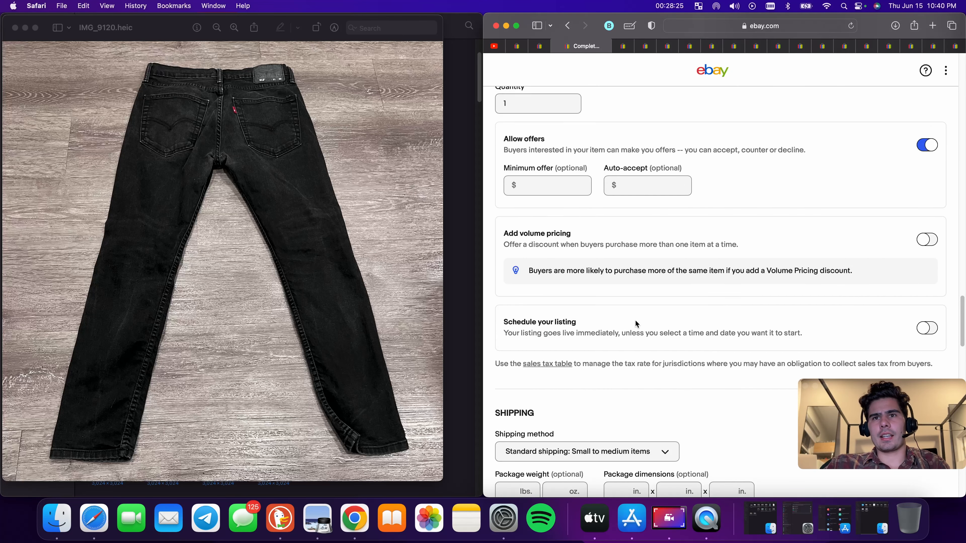
{"action": "left_click", "coordinate": [562, 252]}
{"action": "type", "text": "9"}
{"action": "key", "text": "Tab"}
{"action": "type", "text": "9"}
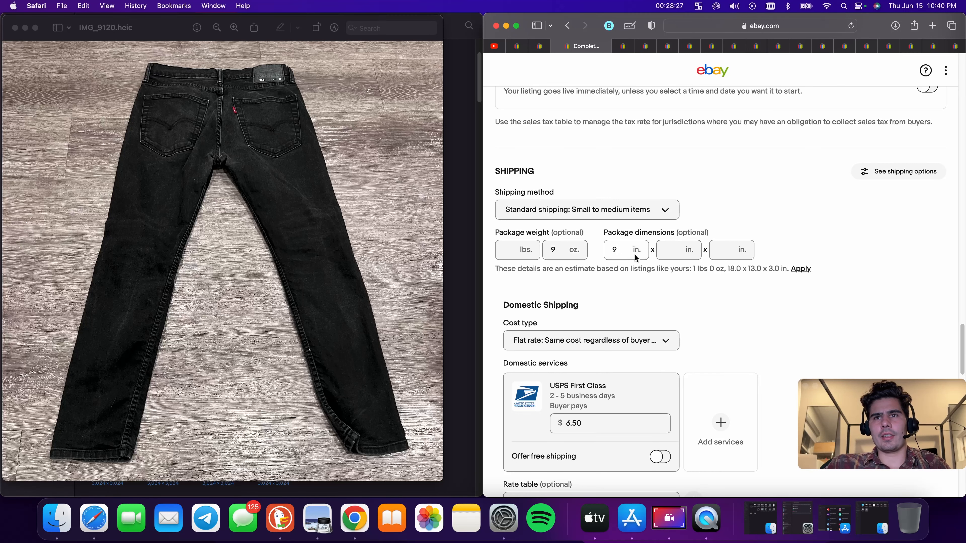
{"action": "key", "text": "Tab"}
{"action": "type", "text": "9"}
{"action": "key", "text": "Tab"}
{"action": "type", "text": "9"}
Set the USPS First Class domestic shipping cost to $8.90
{"action": "scroll", "coordinate": [599, 288], "scroll_direction": "down", "scroll_amount": 5}
{"action": "left_click", "coordinate": [598, 288]}
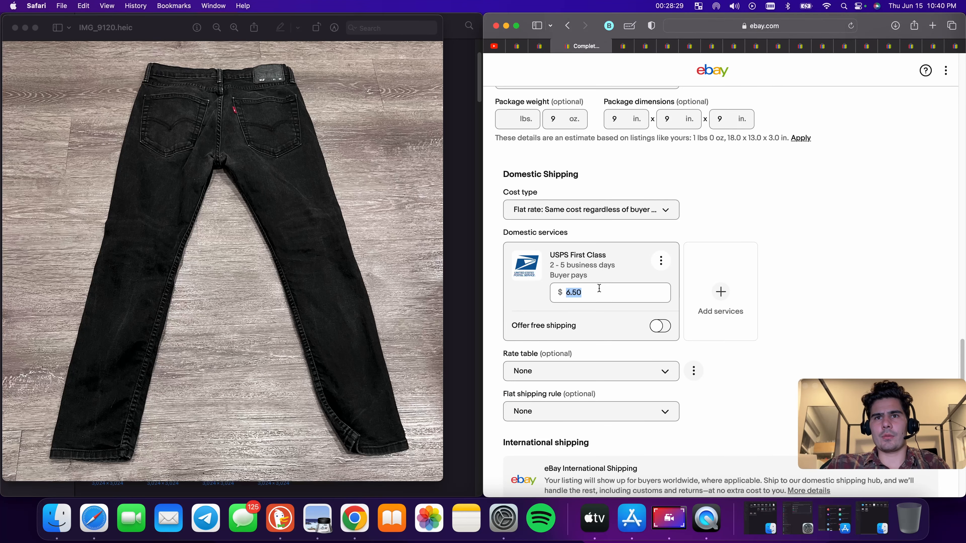
{"action": "type", "text": "6.90"}
{"action": "left_click", "coordinate": [869, 251]}
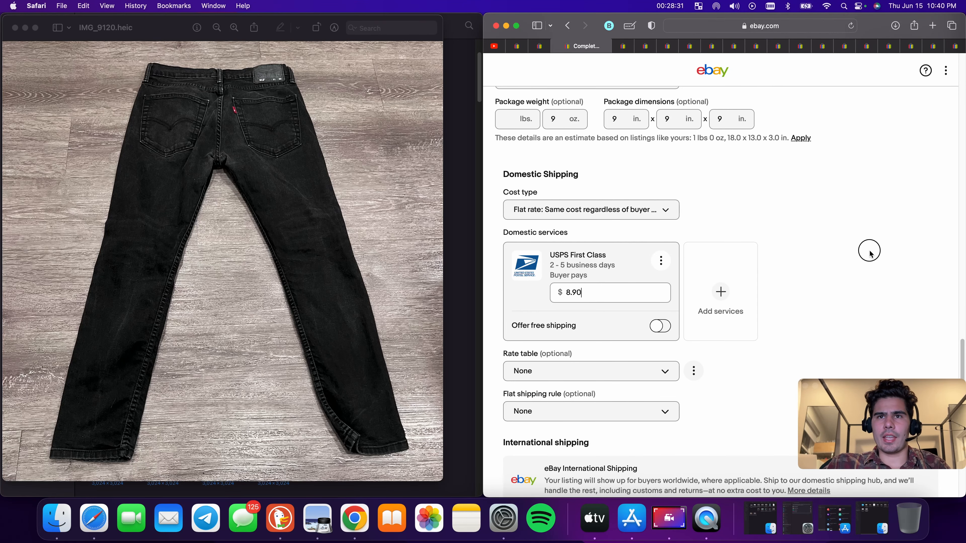
Publish the theory pants listing with List it
{"action": "scroll", "coordinate": [816, 274], "scroll_direction": "down", "scroll_amount": 15}
{"action": "scroll", "coordinate": [787, 280], "scroll_direction": "down", "scroll_amount": 5}
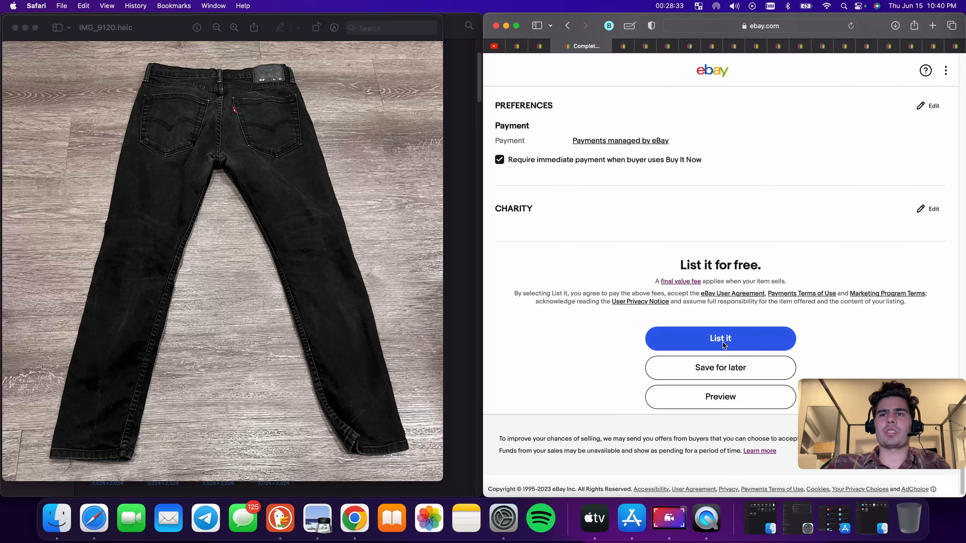
{"action": "left_click", "coordinate": [723, 342]}
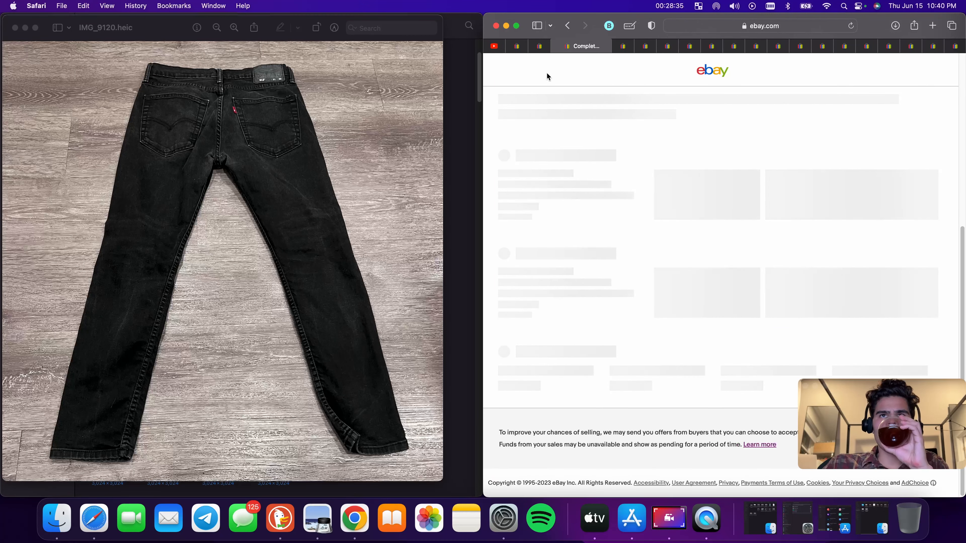
Switch to another prepared listing tab and publish it with List it
{"action": "left_click", "coordinate": [540, 47]}
{"action": "scroll", "coordinate": [677, 305], "scroll_direction": "down", "scroll_amount": 10}
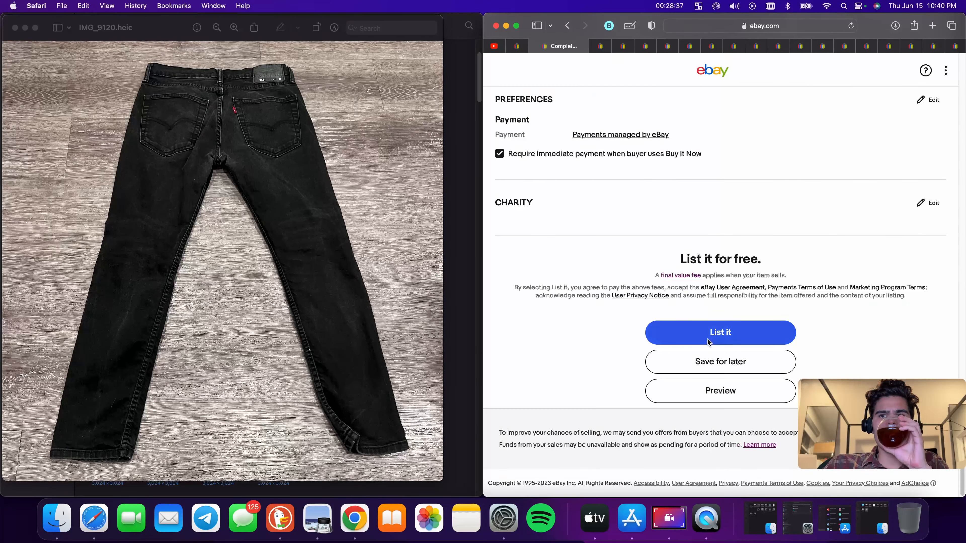
{"action": "left_click", "coordinate": [720, 331]}
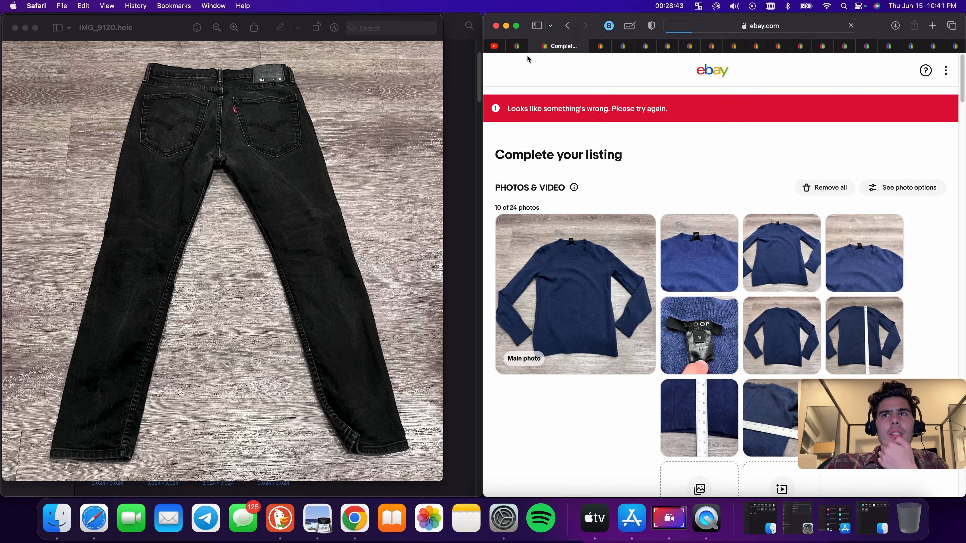
Switch to the Levi's jeans listing tab and publish it with List it
{"action": "left_click", "coordinate": [522, 50]}
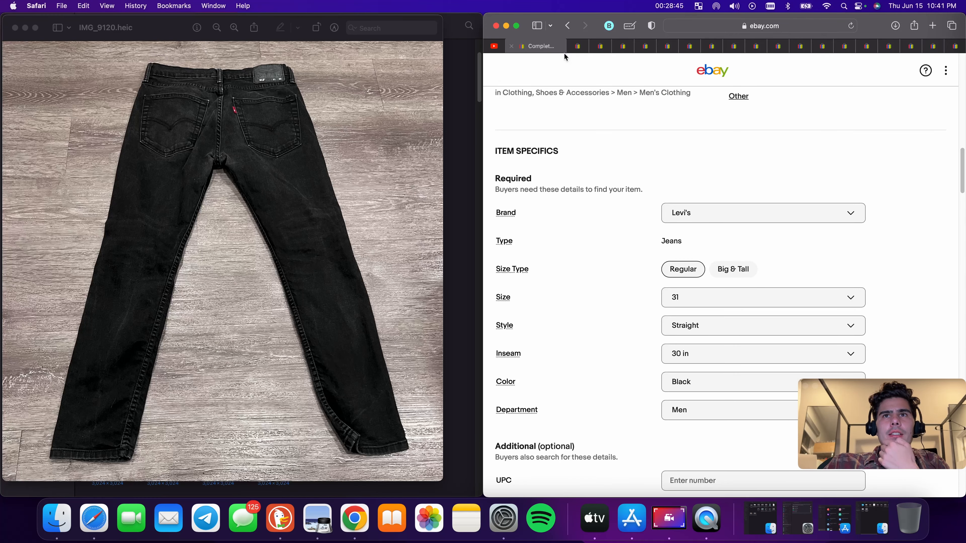
{"action": "scroll", "coordinate": [652, 224], "scroll_direction": "down", "scroll_amount": 15}
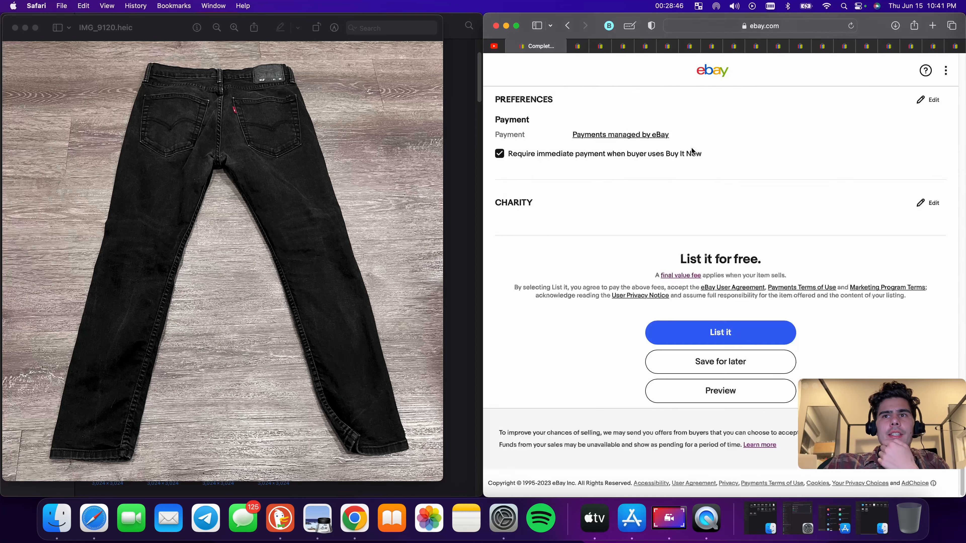
{"action": "left_click", "coordinate": [746, 335]}
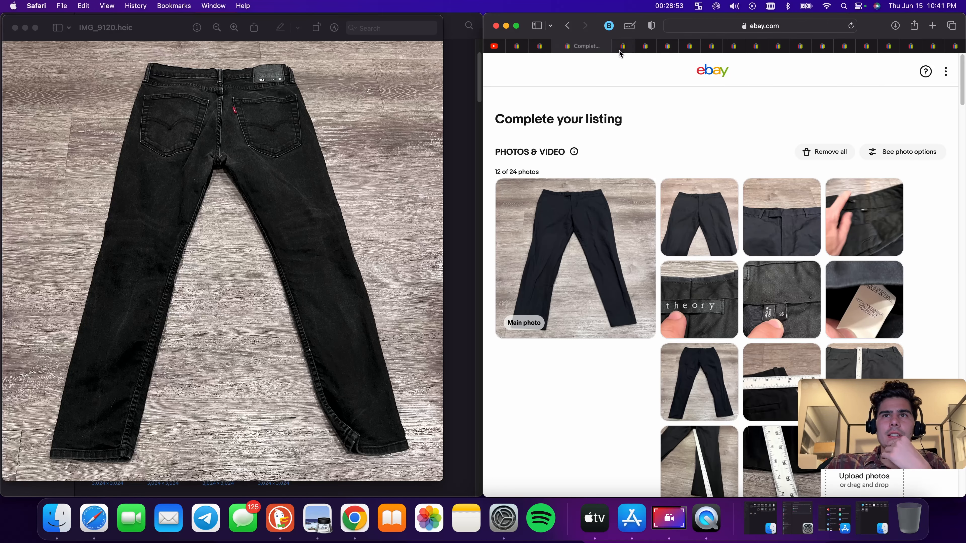
Open the Robert Graham shirt listing and rewrite the title's brand as "Robert Graham" in title case
{"action": "left_click", "coordinate": [623, 48]}
{"action": "scroll", "coordinate": [592, 206], "scroll_direction": "down", "scroll_amount": 10}
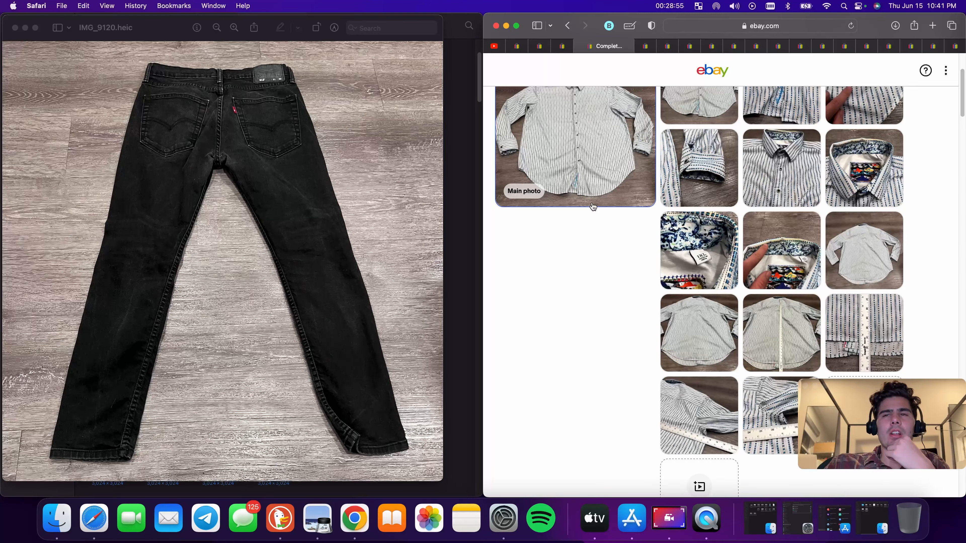
{"action": "scroll", "coordinate": [733, 290], "scroll_direction": "down", "scroll_amount": 5}
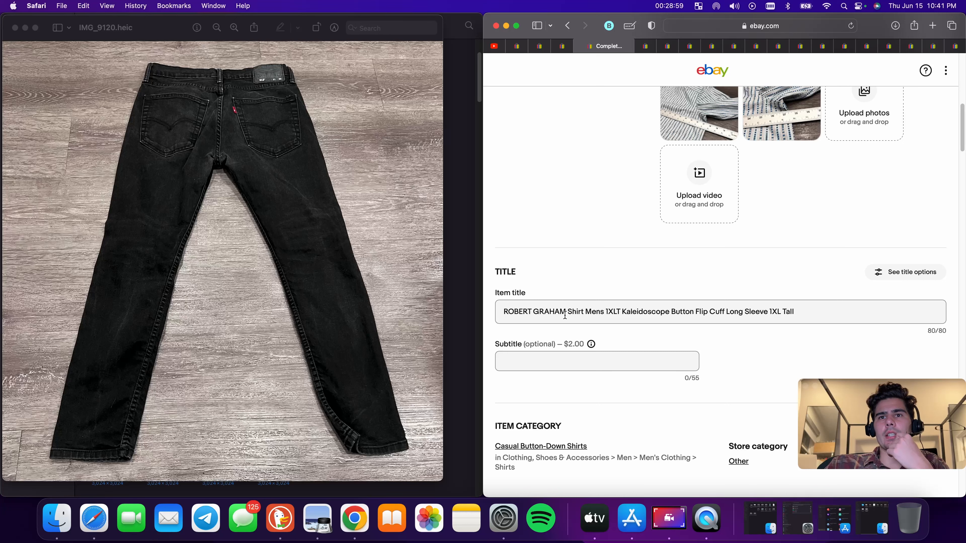
{"action": "left_click_drag", "start_coordinate": [566, 311], "coordinate": [486, 309]}
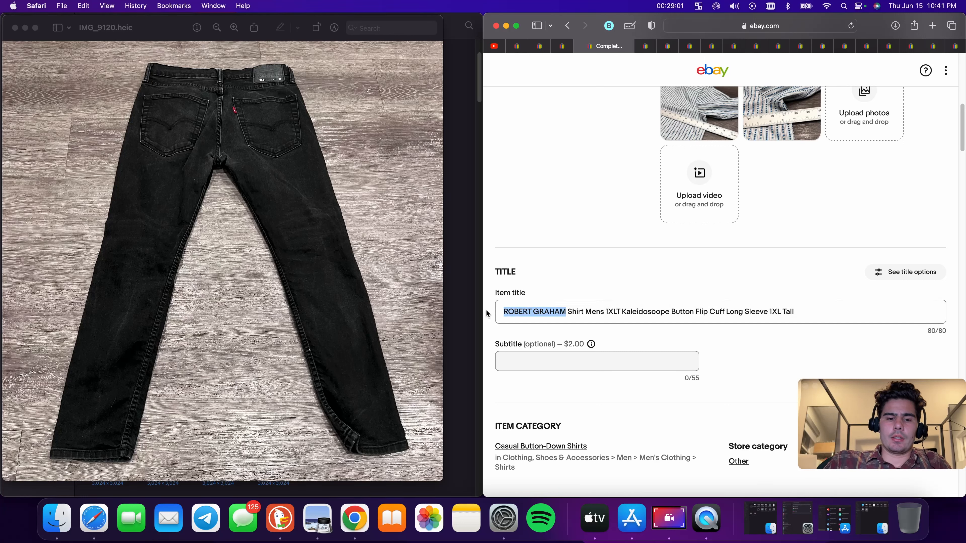
{"action": "type", "text": "Robert "}
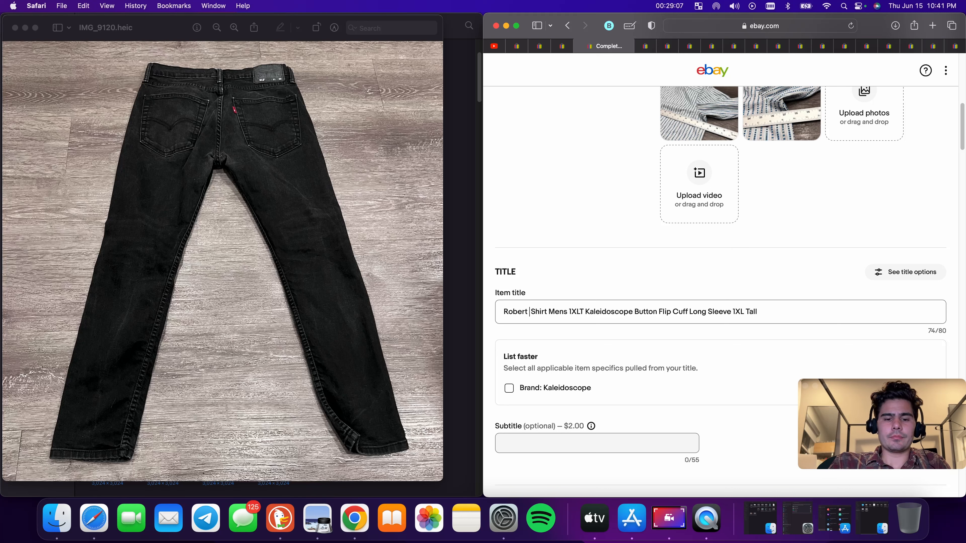
{"action": "type", "text": "Grahm"}
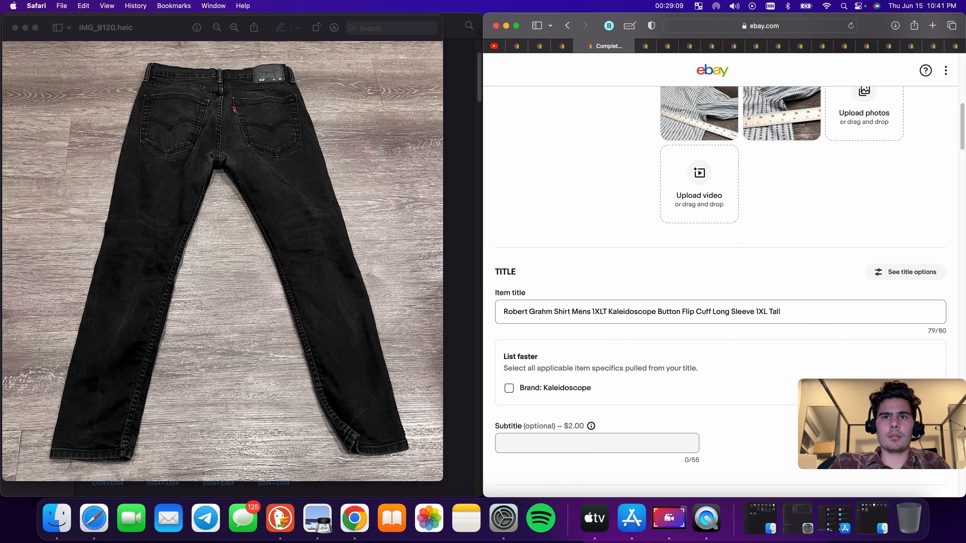
{"action": "key", "text": "Left"}
{"action": "key", "text": "Left"}
{"action": "type", "text": "a"}
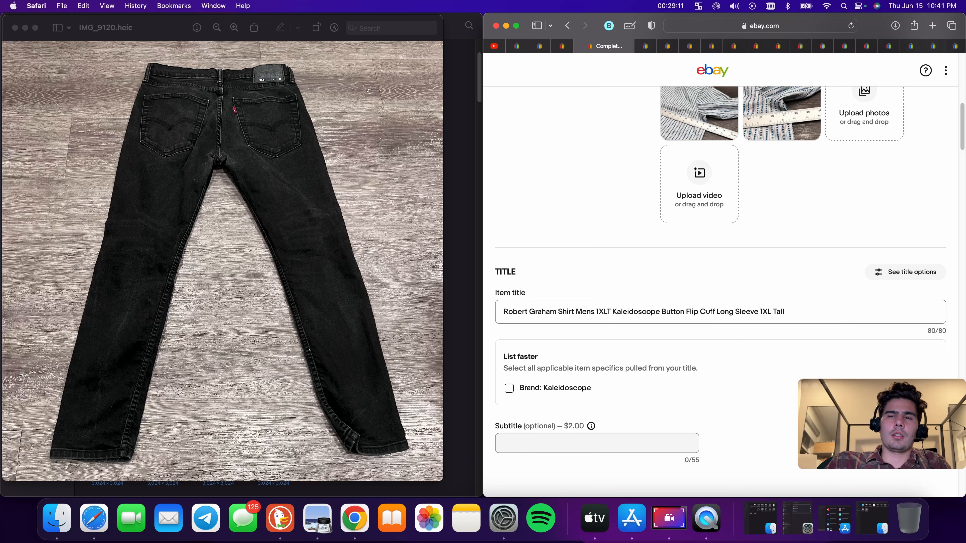
Change "1XLT" to "1XL" in the shirt's item title
{"action": "scroll", "coordinate": [601, 317], "scroll_direction": "up", "scroll_amount": 10}
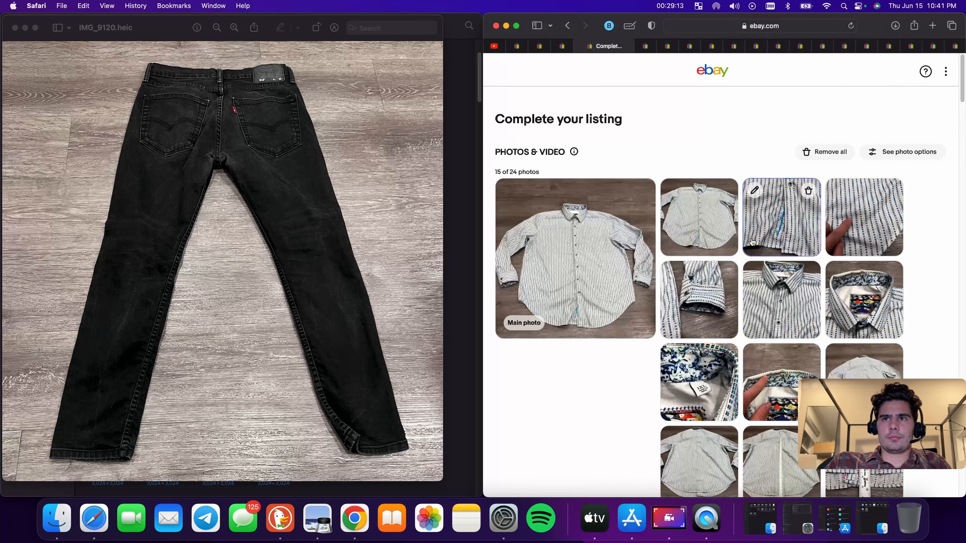
{"action": "scroll", "coordinate": [698, 383], "scroll_direction": "down", "scroll_amount": 10}
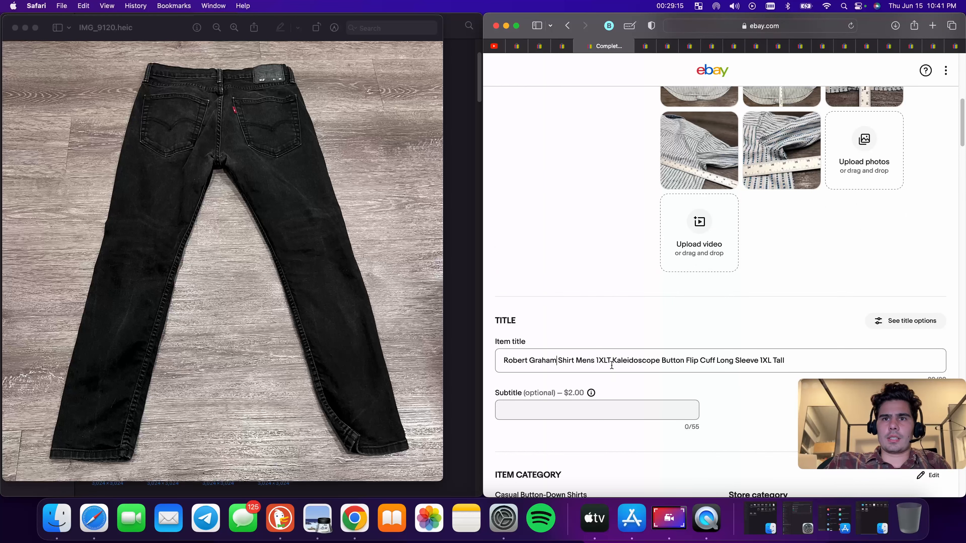
{"action": "left_click", "coordinate": [625, 366]}
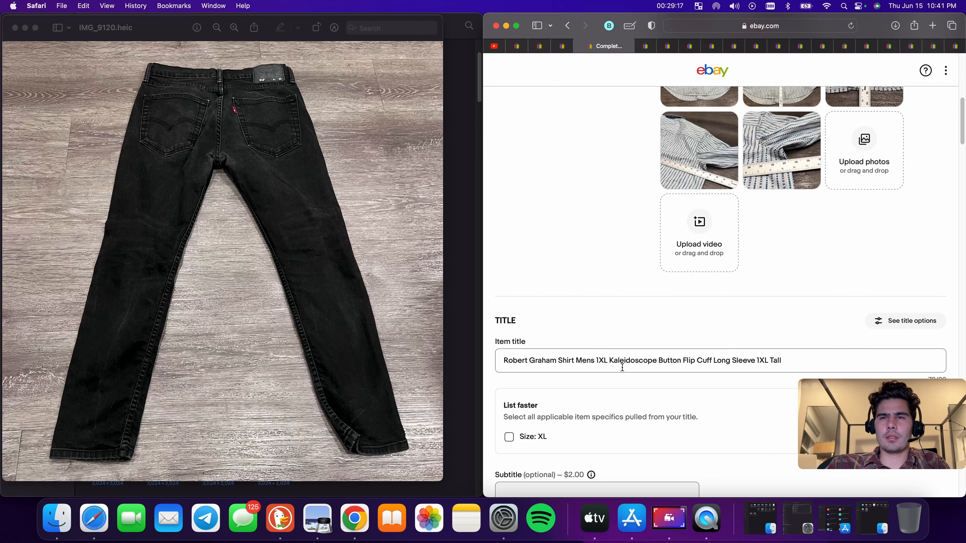
{"action": "scroll", "coordinate": [625, 366], "scroll_direction": "up", "scroll_amount": 5}
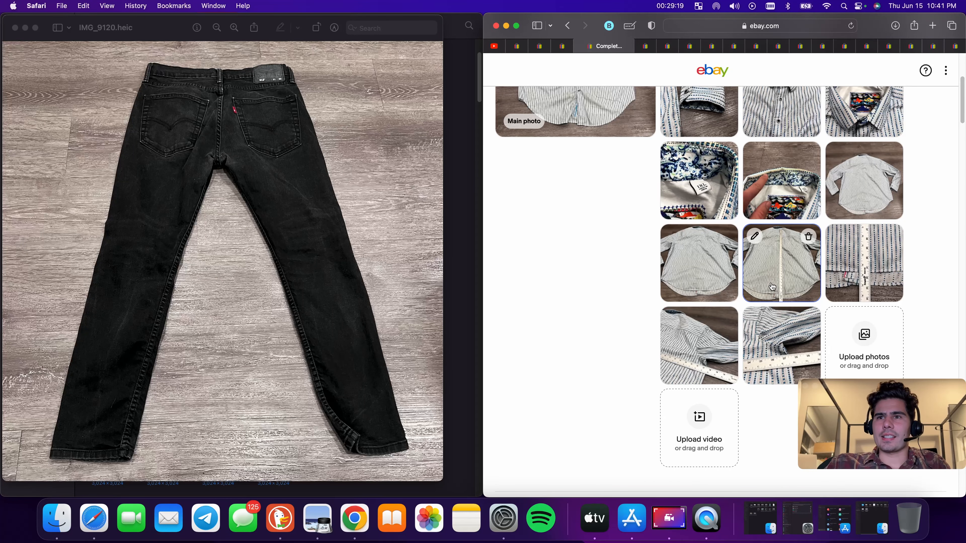
Delete "Flip Cuff" and the trailing "1XL Tall" from the shirt's item title
{"action": "scroll", "coordinate": [793, 344], "scroll_direction": "down", "scroll_amount": 8}
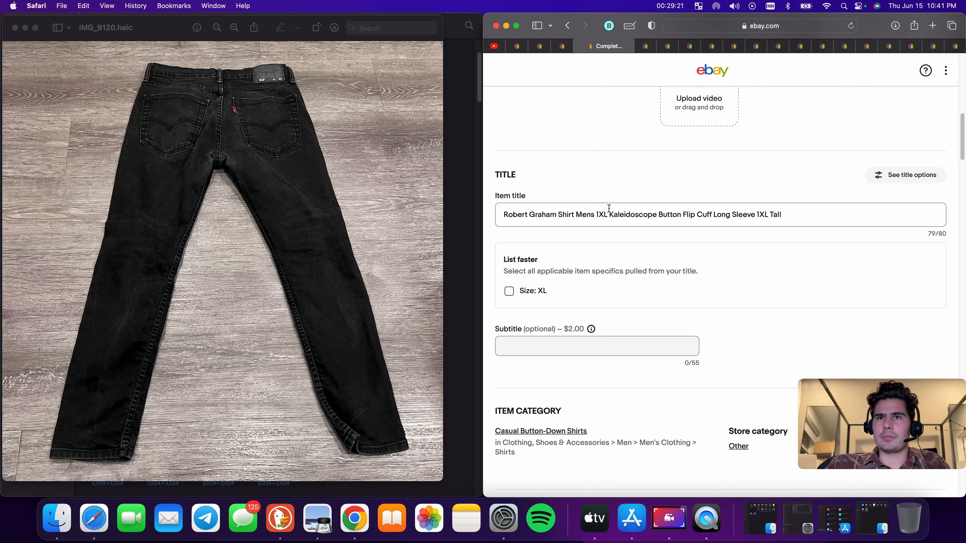
{"action": "double_click", "coordinate": [632, 215]}
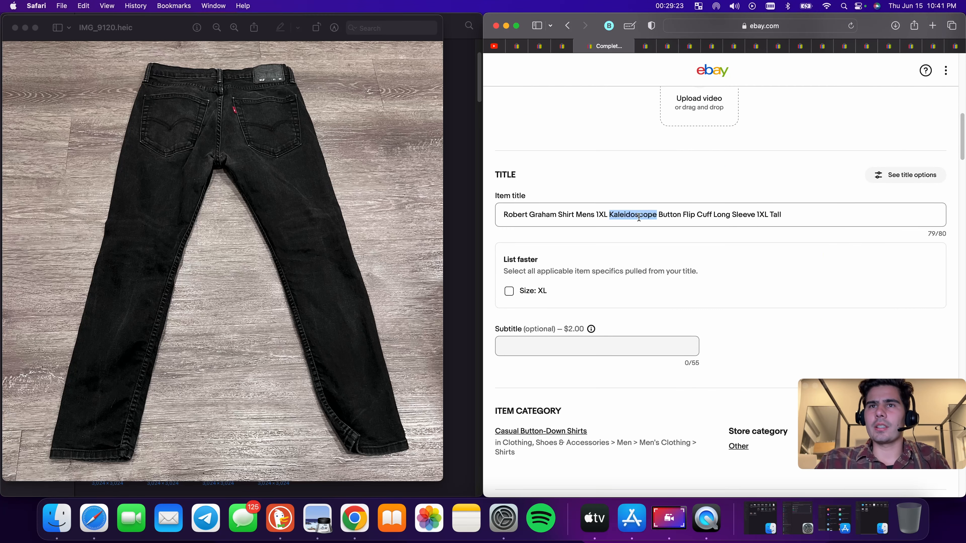
{"action": "left_click", "coordinate": [663, 214]}
{"action": "scroll", "coordinate": [664, 215], "scroll_direction": "up", "scroll_amount": 8}
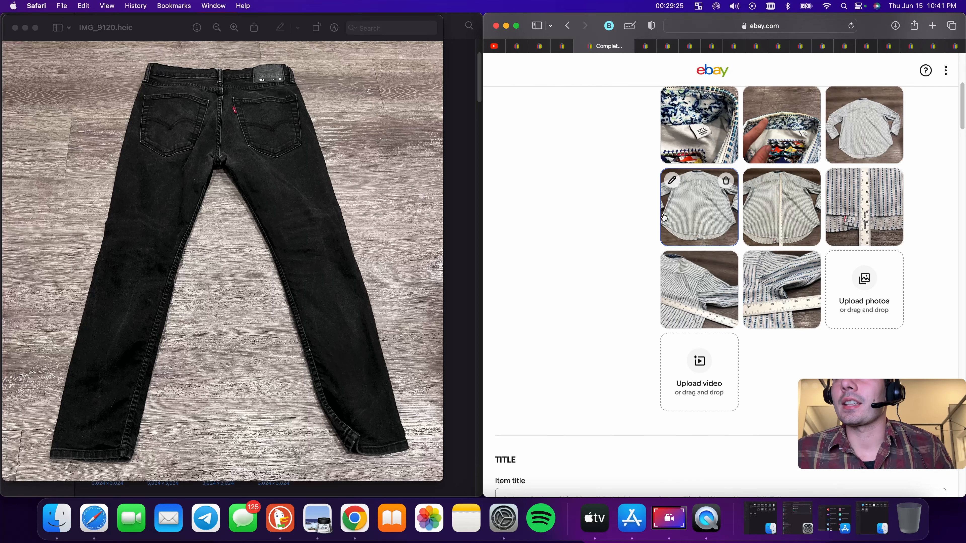
{"action": "scroll", "coordinate": [664, 217], "scroll_direction": "down", "scroll_amount": 8}
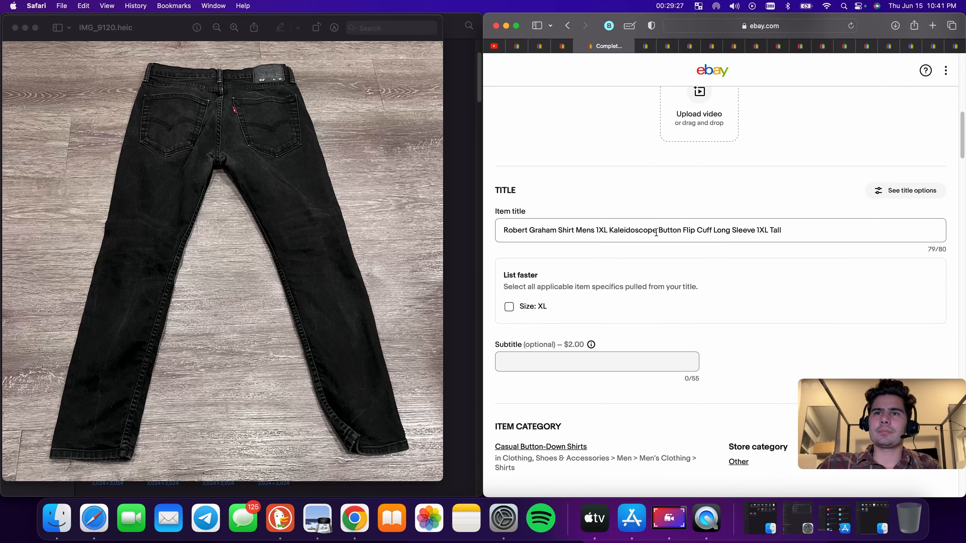
{"action": "double_click", "coordinate": [687, 230]}
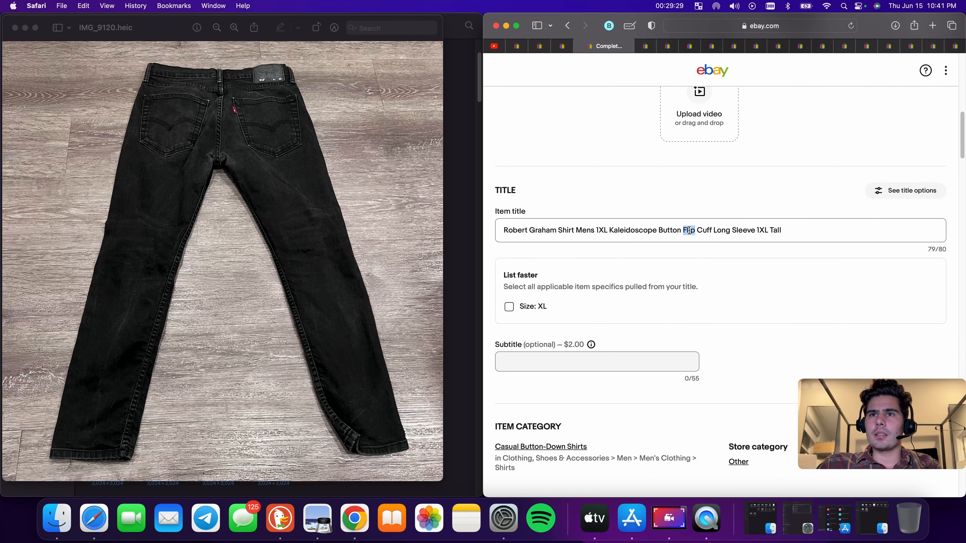
{"action": "key", "text": "BackSpace"}
{"action": "double_click", "coordinate": [690, 230]}
{"action": "key", "text": "BackSpace"}
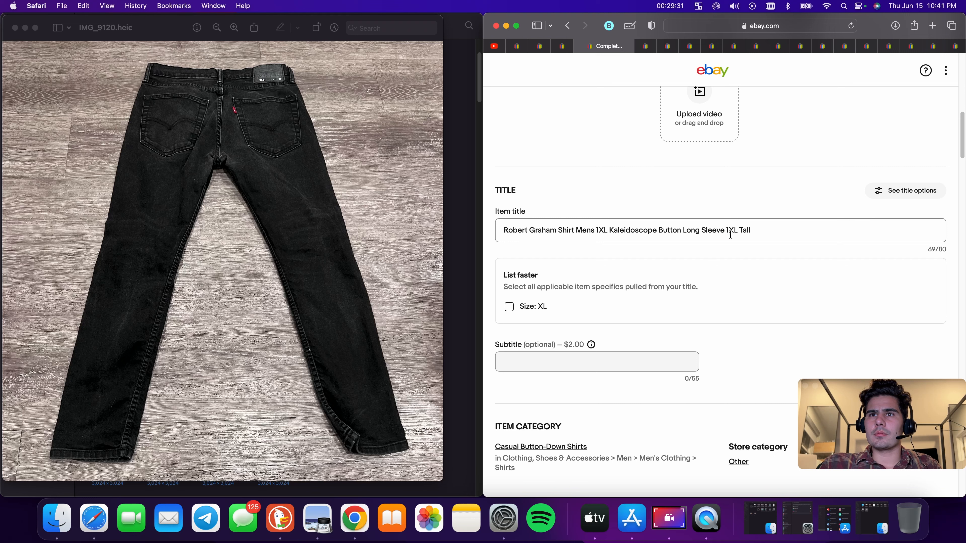
{"action": "left_click_drag", "start_coordinate": [727, 231], "coordinate": [760, 231]}
{"action": "key", "text": "BackSpace"}
Insert "Blue Paisley" before "Kaleidoscope" in the title and append "Preppy" at its end
{"action": "left_click", "coordinate": [609, 230]}
{"action": "type", "text": "Blue"}
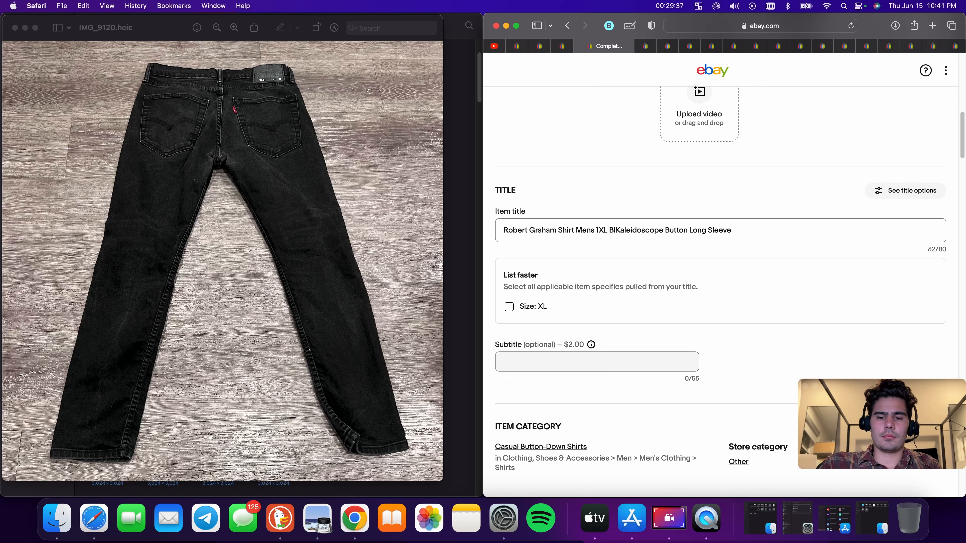
{"action": "type", "text": "Paisley"}
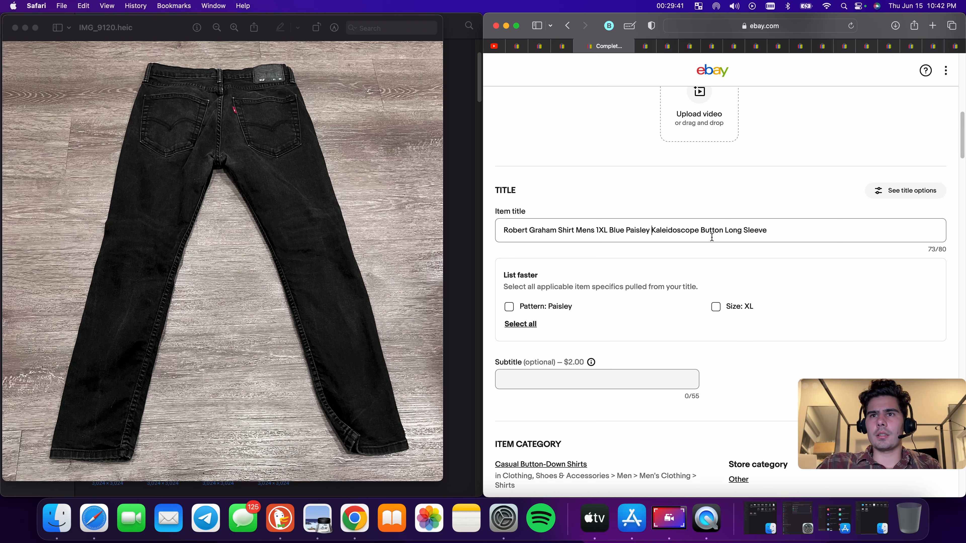
{"action": "left_click", "coordinate": [789, 233]}
{"action": "type", "text": "Preppy"}
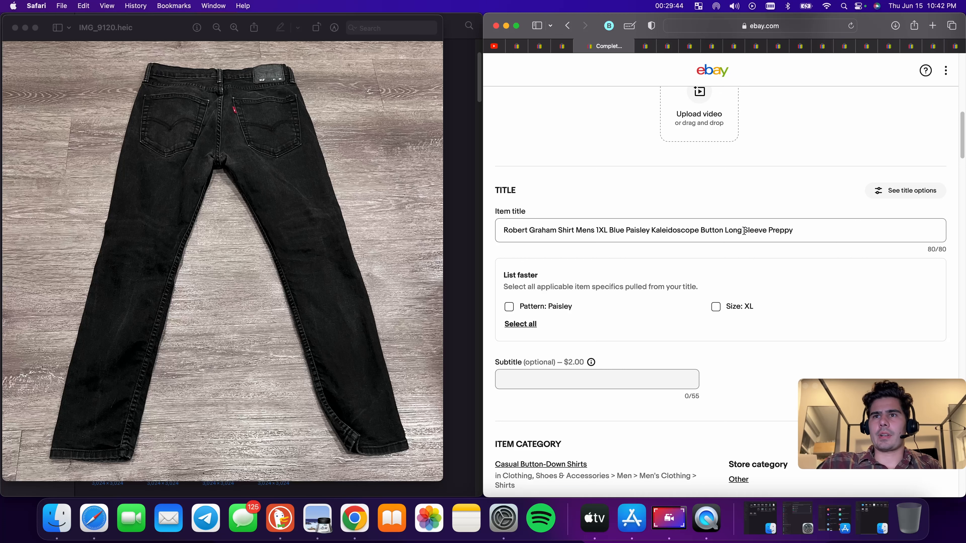
Copy the whole item title and tick the suggested Pattern: Paisley and Theme: Preppy item specifics
{"action": "triple_click", "coordinate": [744, 231]}
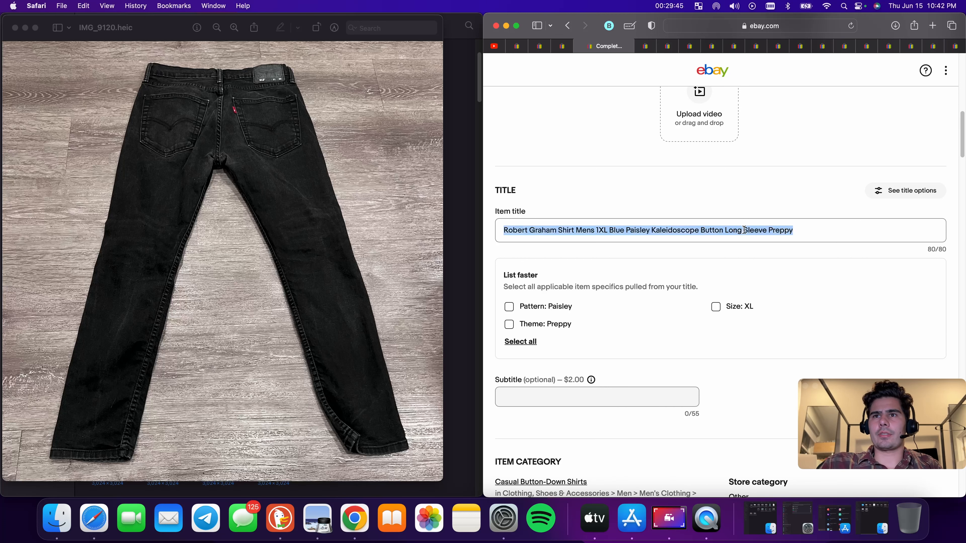
{"action": "right_click", "coordinate": [744, 231]}
{"action": "left_click", "coordinate": [761, 282]}
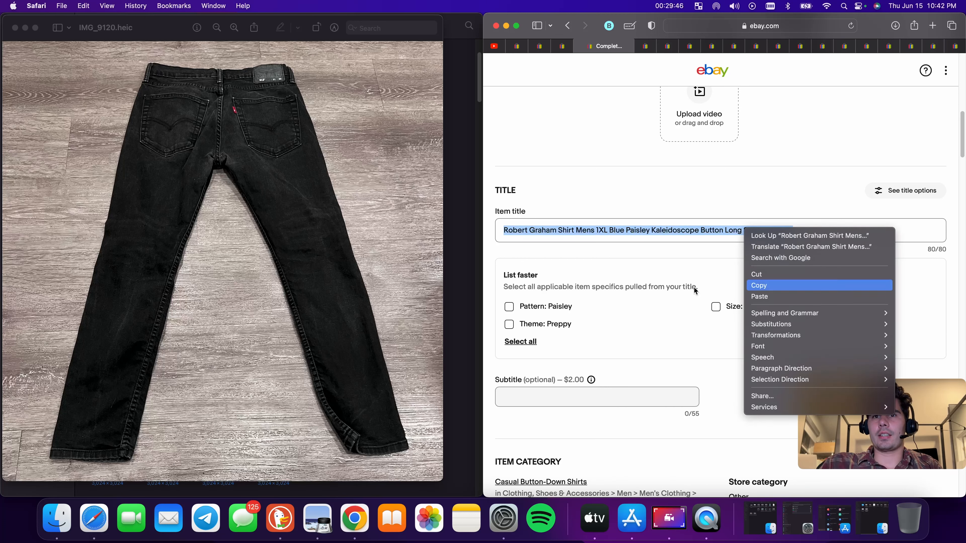
{"action": "left_click", "coordinate": [512, 325]}
{"action": "left_click", "coordinate": [511, 308]}
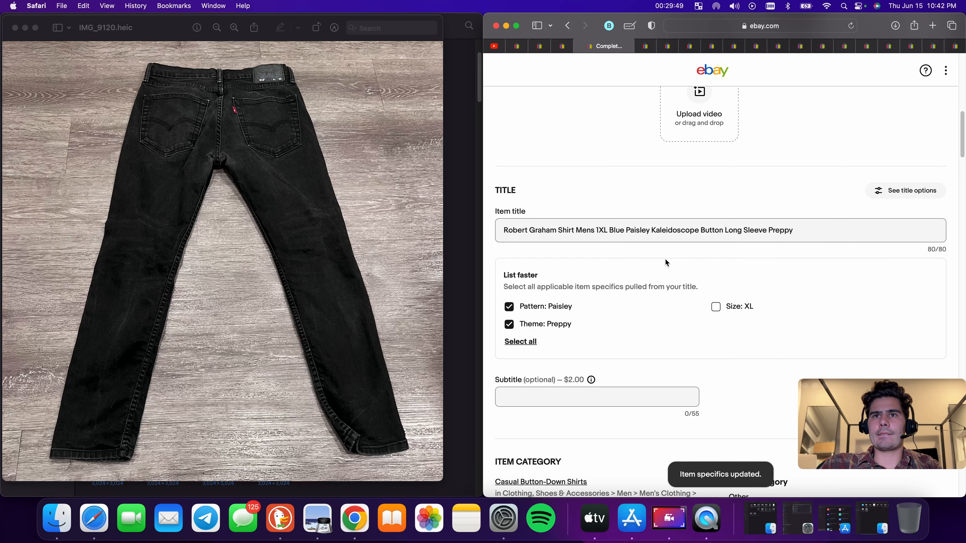
Clear the shirt's size, switch the Size Type to Regular and set the Size to XL
{"action": "scroll", "coordinate": [704, 312], "scroll_direction": "down", "scroll_amount": 10}
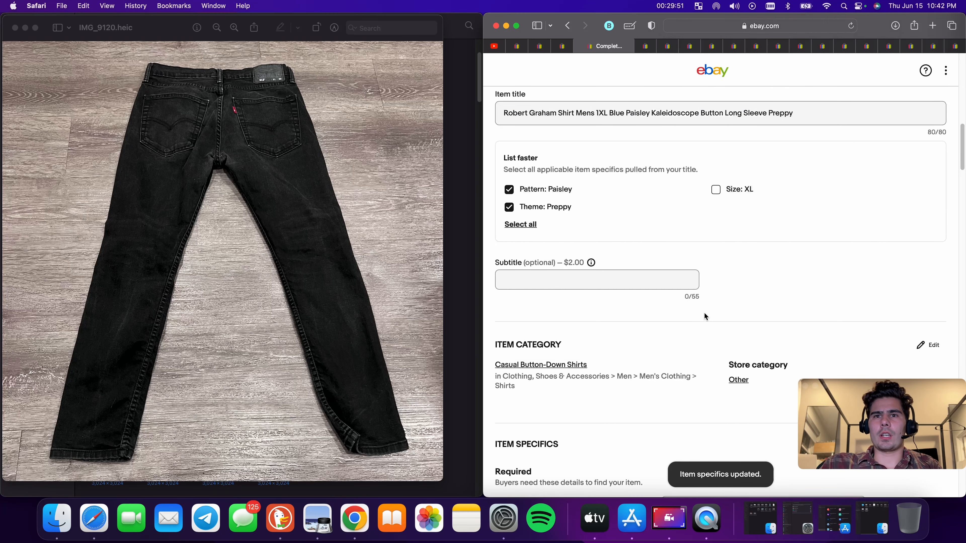
{"action": "left_click", "coordinate": [704, 272]}
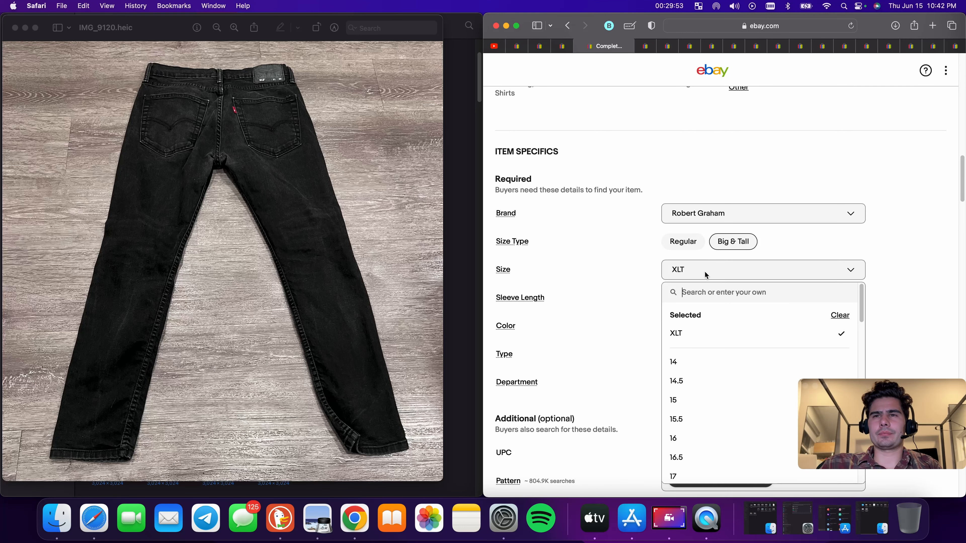
{"action": "scroll", "coordinate": [707, 383], "scroll_direction": "down", "scroll_amount": 10}
{"action": "scroll", "coordinate": [710, 384], "scroll_direction": "down", "scroll_amount": 10}
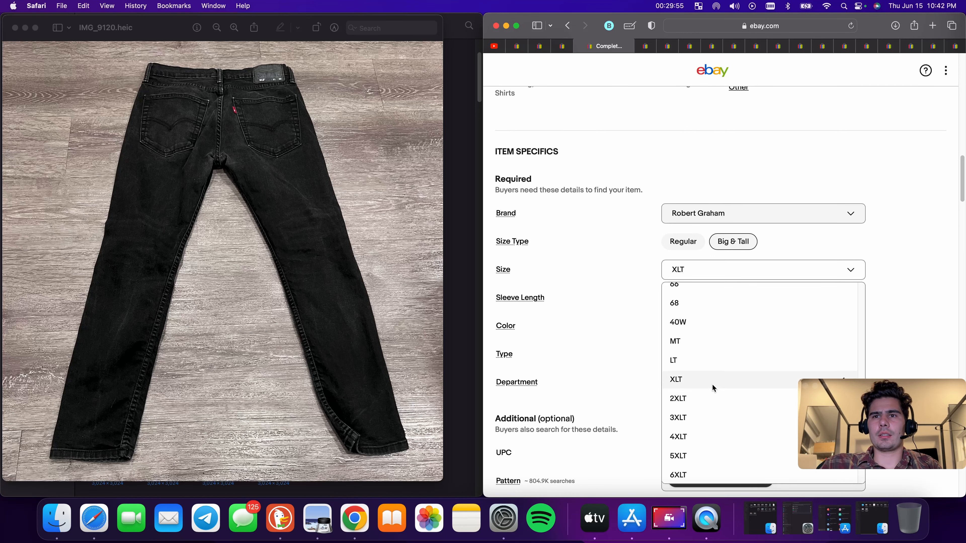
{"action": "scroll", "coordinate": [707, 373], "scroll_direction": "up", "scroll_amount": 5}
{"action": "scroll", "coordinate": [702, 357], "scroll_direction": "up", "scroll_amount": 5}
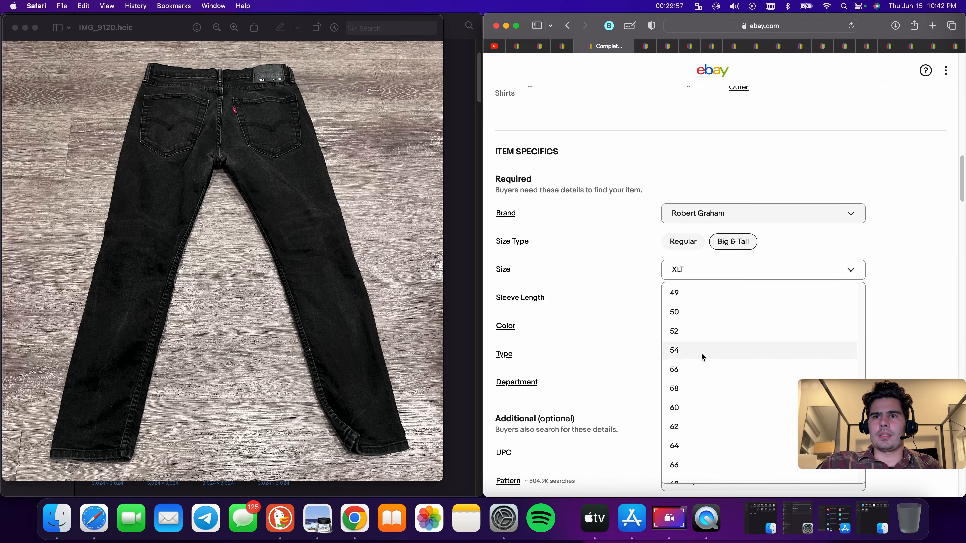
{"action": "scroll", "coordinate": [702, 357], "scroll_direction": "down", "scroll_amount": 10}
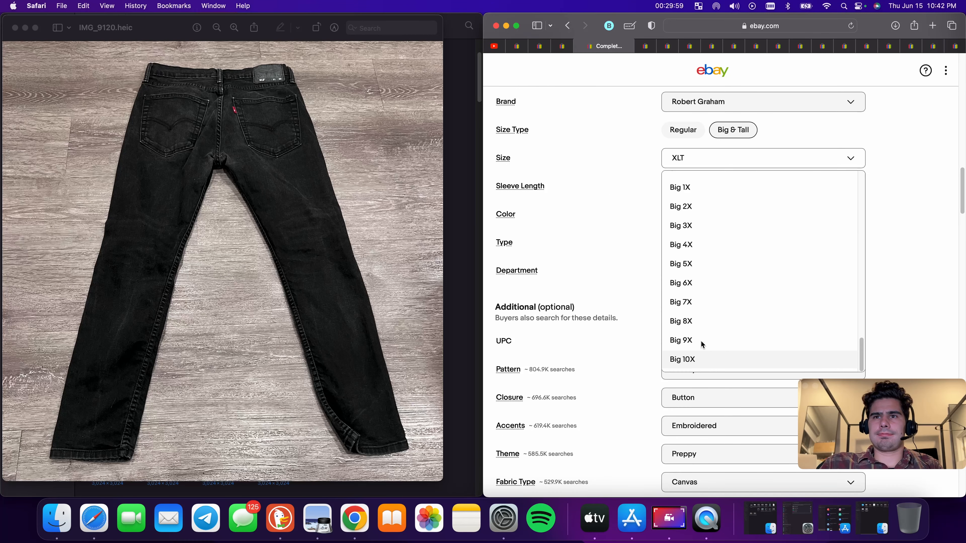
{"action": "scroll", "coordinate": [700, 335], "scroll_direction": "up", "scroll_amount": 2}
{"action": "scroll", "coordinate": [698, 229], "scroll_direction": "up", "scroll_amount": 5}
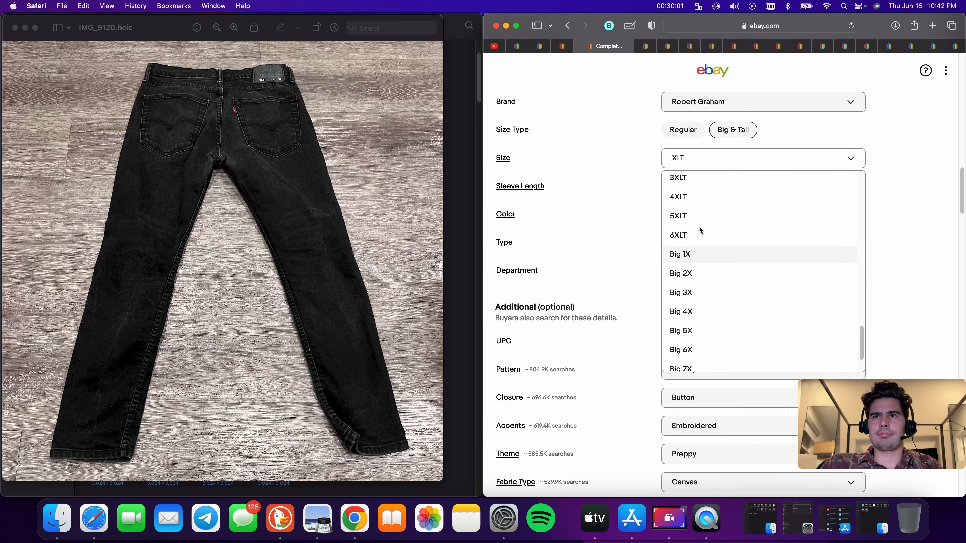
{"action": "scroll", "coordinate": [698, 232], "scroll_direction": "up", "scroll_amount": 15}
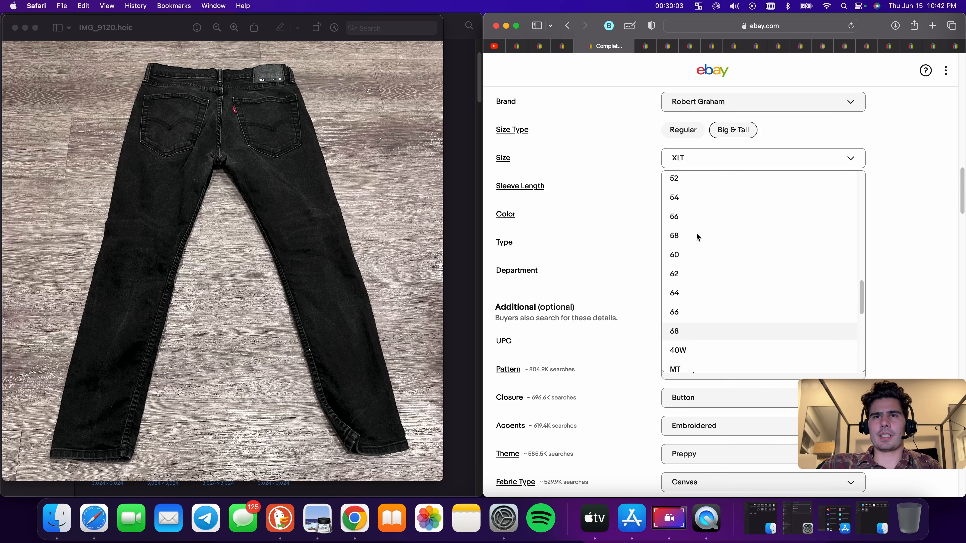
{"action": "scroll", "coordinate": [696, 233], "scroll_direction": "up", "scroll_amount": 3}
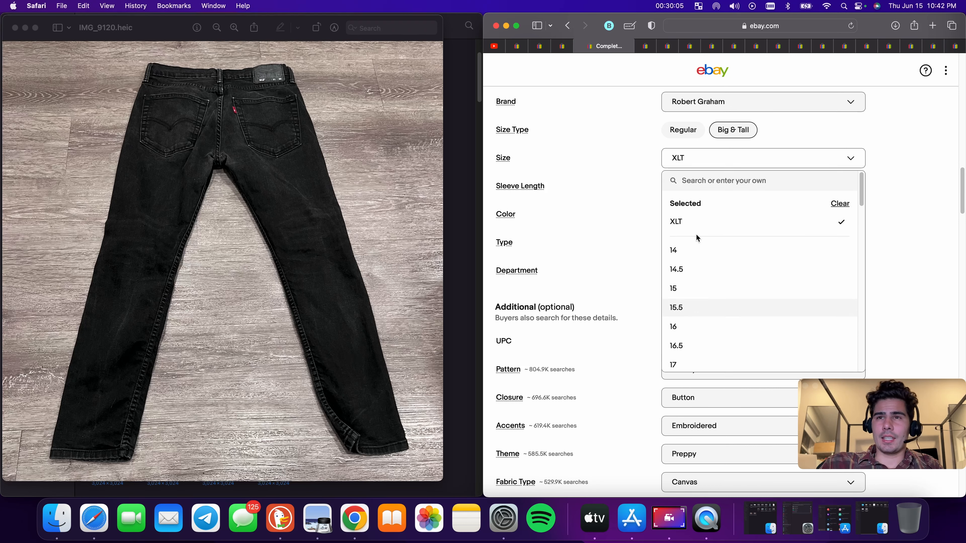
{"action": "left_click", "coordinate": [836, 205]}
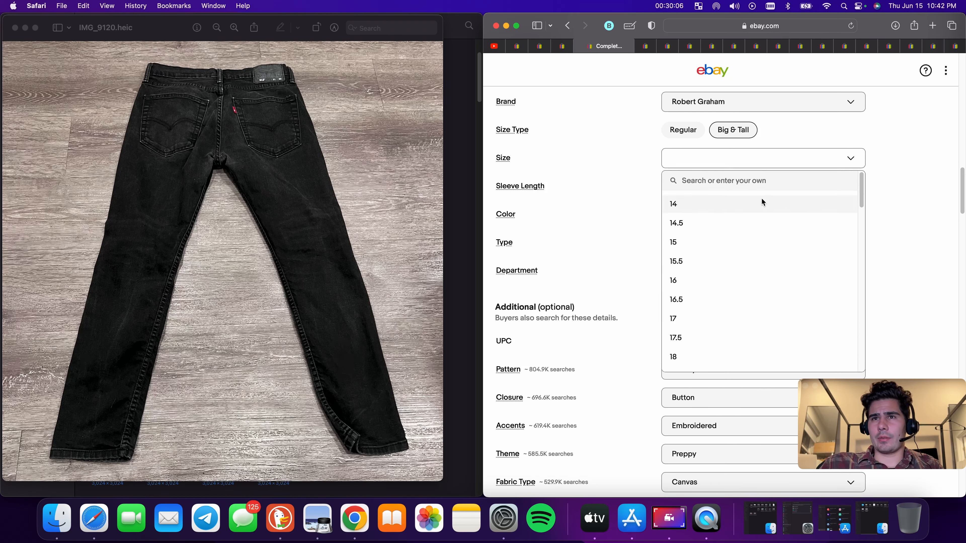
{"action": "left_click", "coordinate": [911, 183]}
{"action": "scroll", "coordinate": [870, 185], "scroll_direction": "up", "scroll_amount": 5}
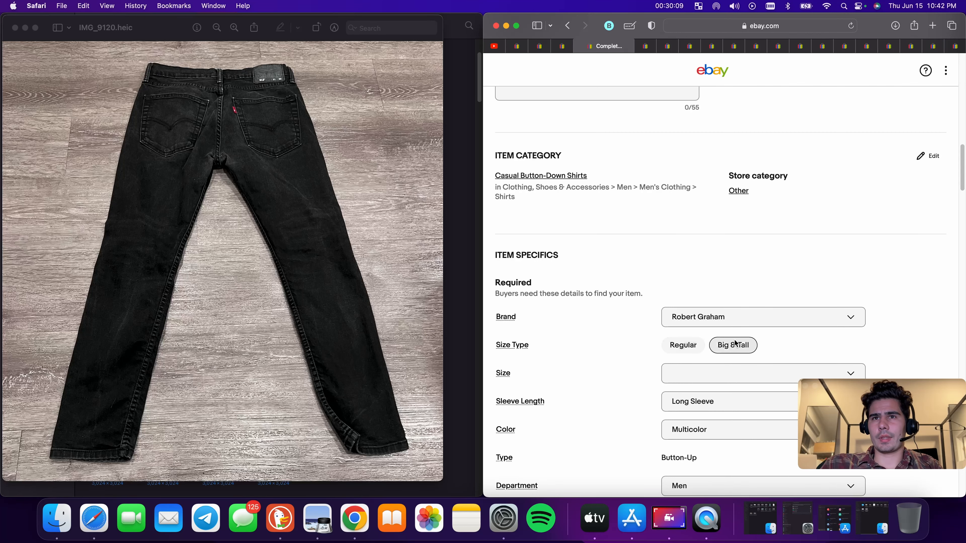
{"action": "scroll", "coordinate": [716, 303], "scroll_direction": "up", "scroll_amount": 10}
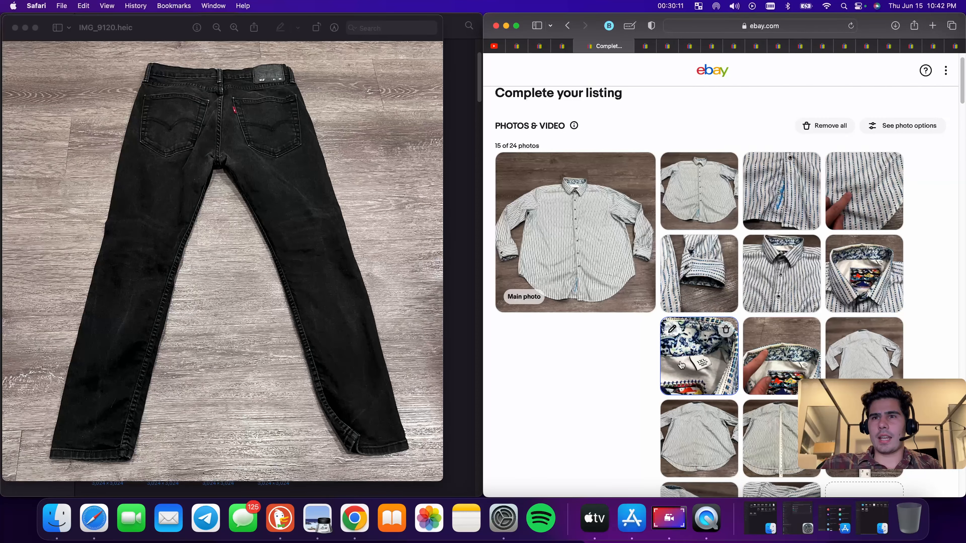
{"action": "scroll", "coordinate": [722, 367], "scroll_direction": "down", "scroll_amount": 10}
{"action": "scroll", "coordinate": [722, 367], "scroll_direction": "down", "scroll_amount": 10}
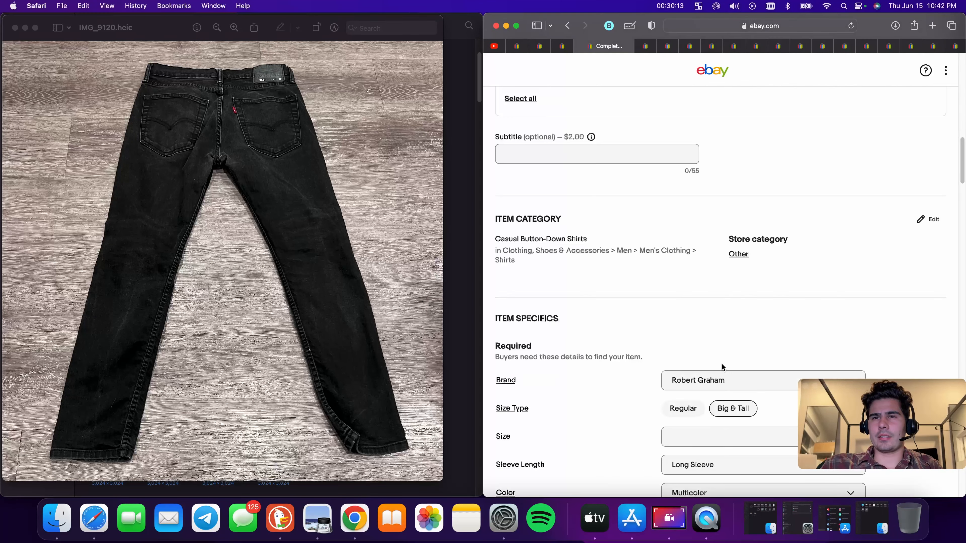
{"action": "left_click", "coordinate": [697, 267]}
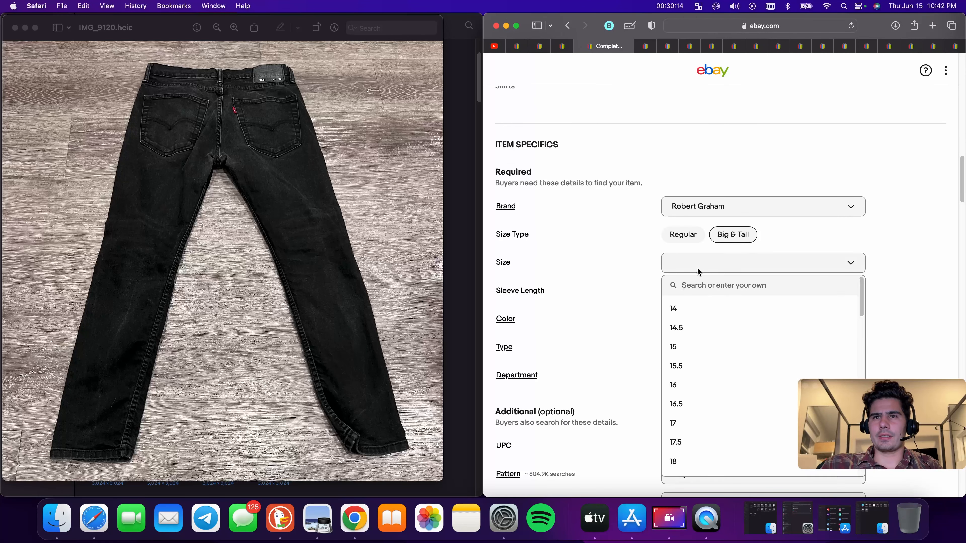
{"action": "left_click", "coordinate": [693, 238]}
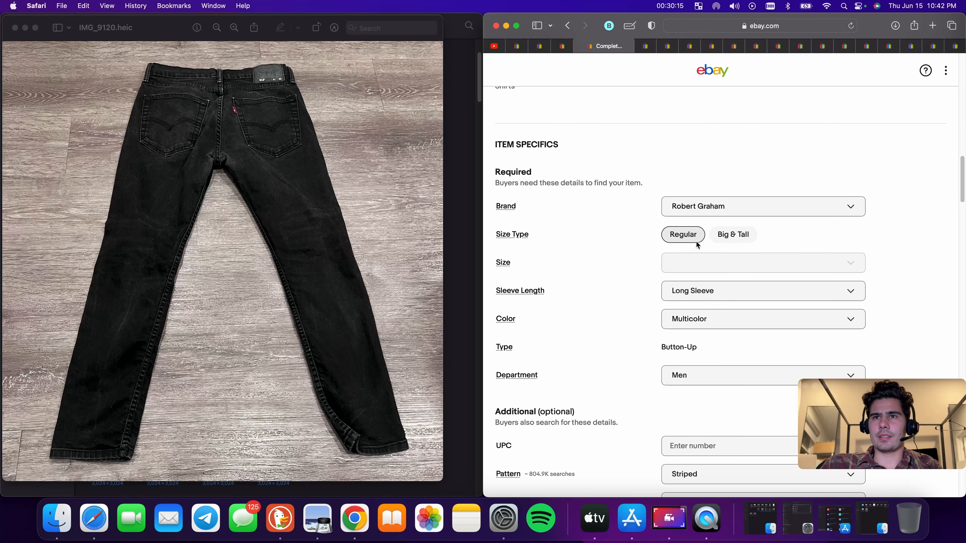
{"action": "left_click", "coordinate": [714, 265]}
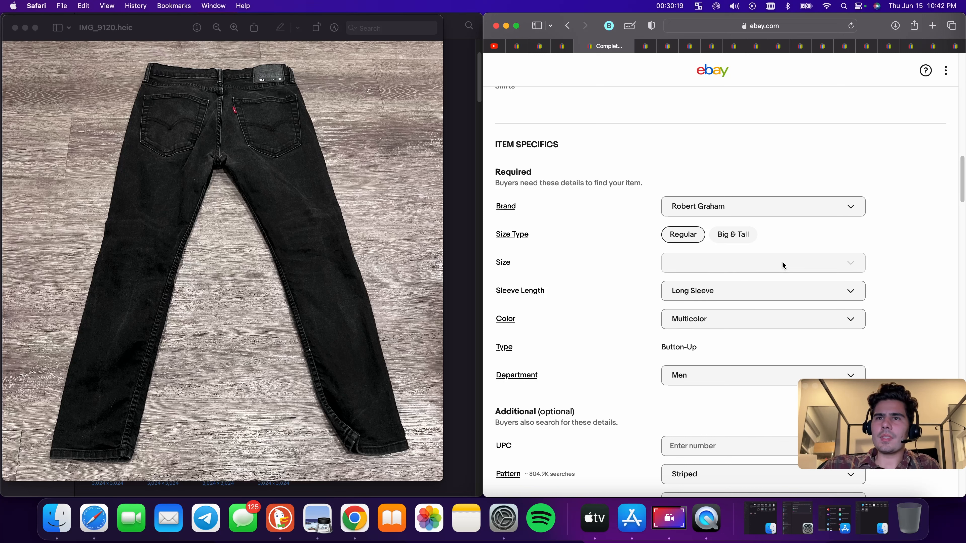
{"action": "left_click", "coordinate": [752, 261]}
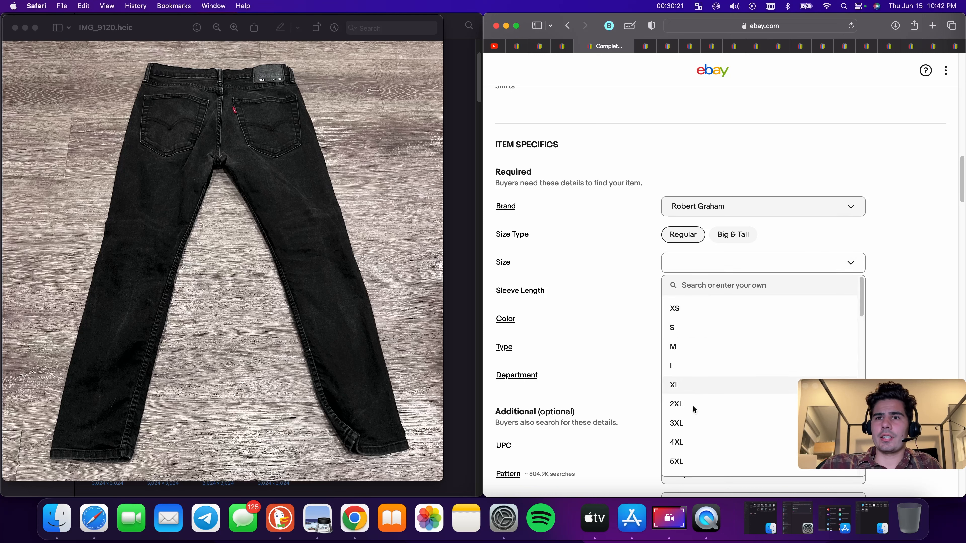
{"action": "left_click", "coordinate": [694, 386]}
Set the item's Color to Blue and its Pattern to Geometric
{"action": "scroll", "coordinate": [724, 296], "scroll_direction": "down", "scroll_amount": 2}
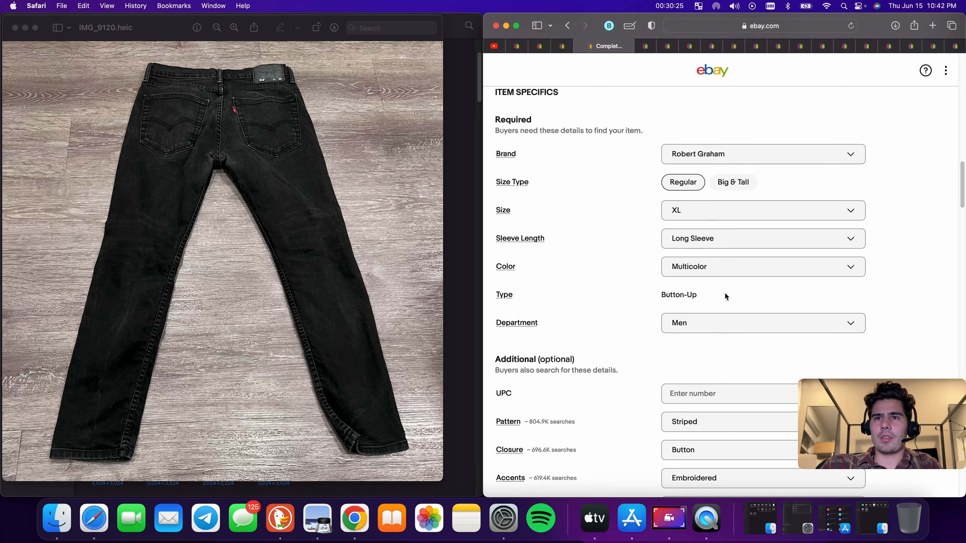
{"action": "left_click", "coordinate": [725, 266]}
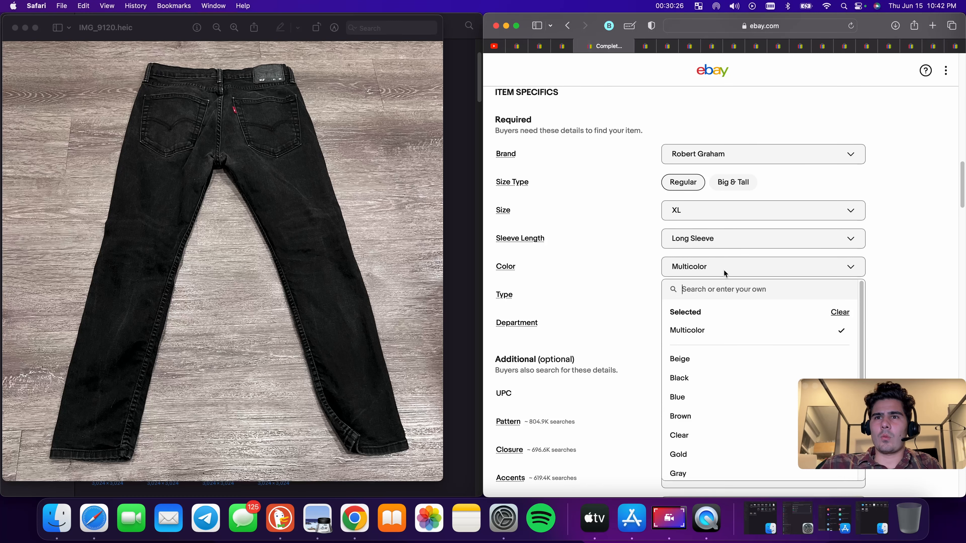
{"action": "left_click", "coordinate": [705, 397]}
{"action": "scroll", "coordinate": [722, 327], "scroll_direction": "down", "scroll_amount": 3}
{"action": "scroll", "coordinate": [722, 328], "scroll_direction": "down", "scroll_amount": 3}
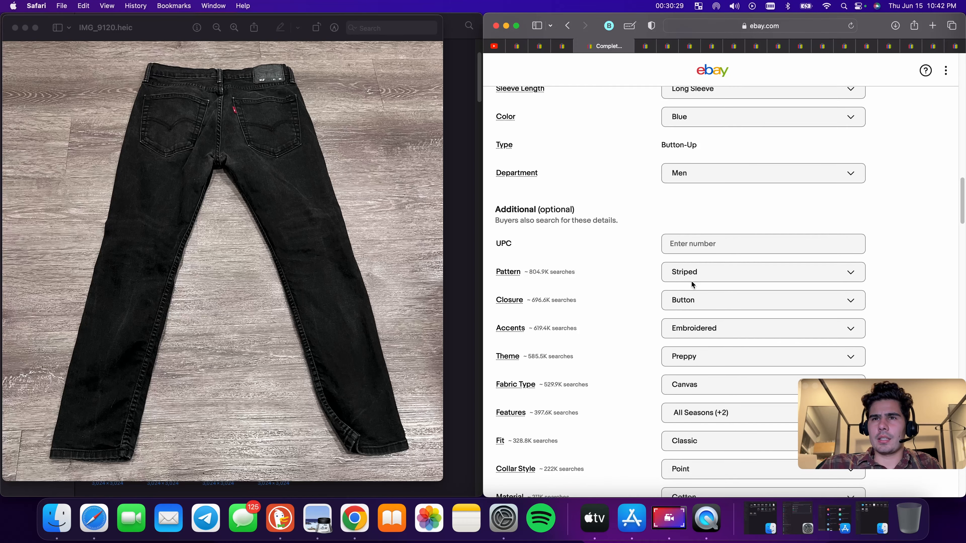
{"action": "left_click", "coordinate": [711, 272]}
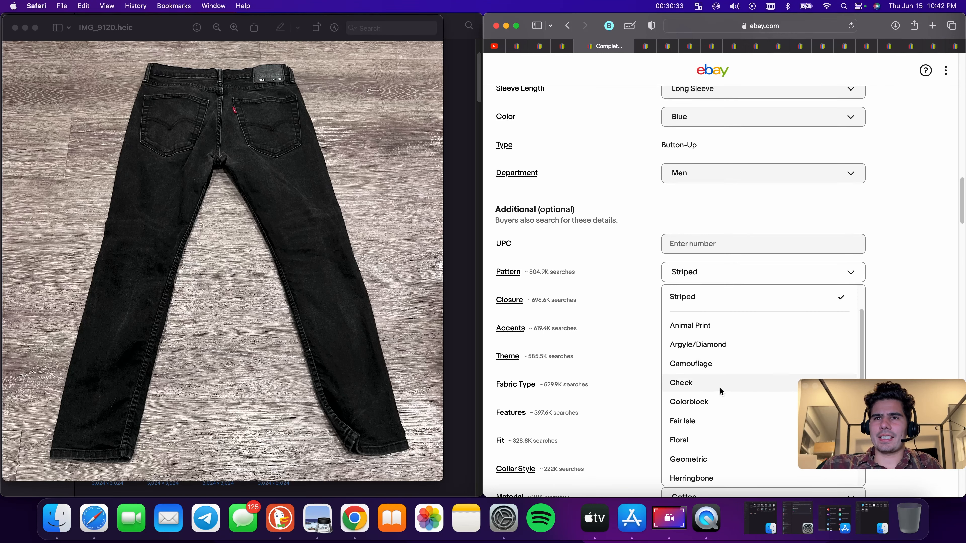
{"action": "scroll", "coordinate": [720, 387], "scroll_direction": "down", "scroll_amount": 2}
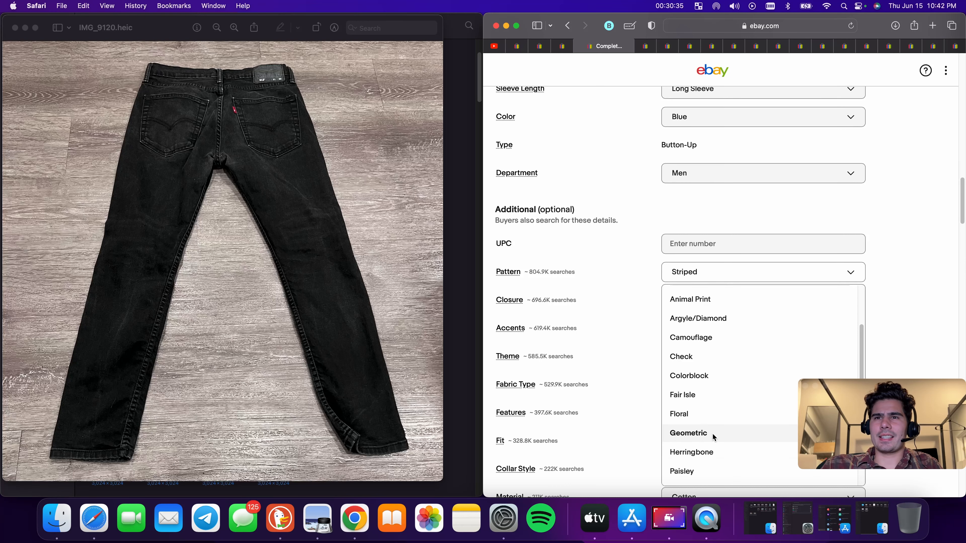
{"action": "left_click", "coordinate": [712, 433]}
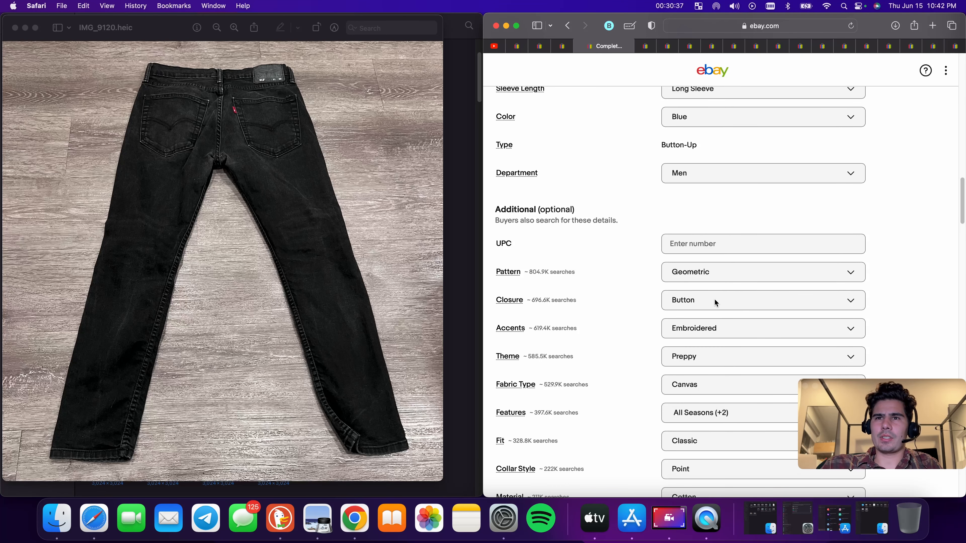
Set the Fabric Type item specific to Woven
{"action": "scroll", "coordinate": [723, 308], "scroll_direction": "down", "scroll_amount": 3}
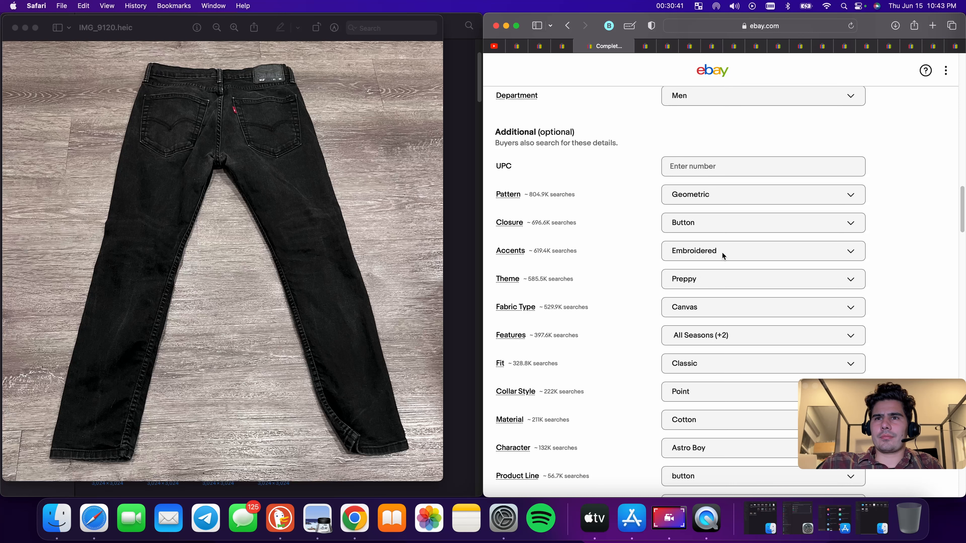
{"action": "scroll", "coordinate": [718, 256], "scroll_direction": "down", "scroll_amount": 1}
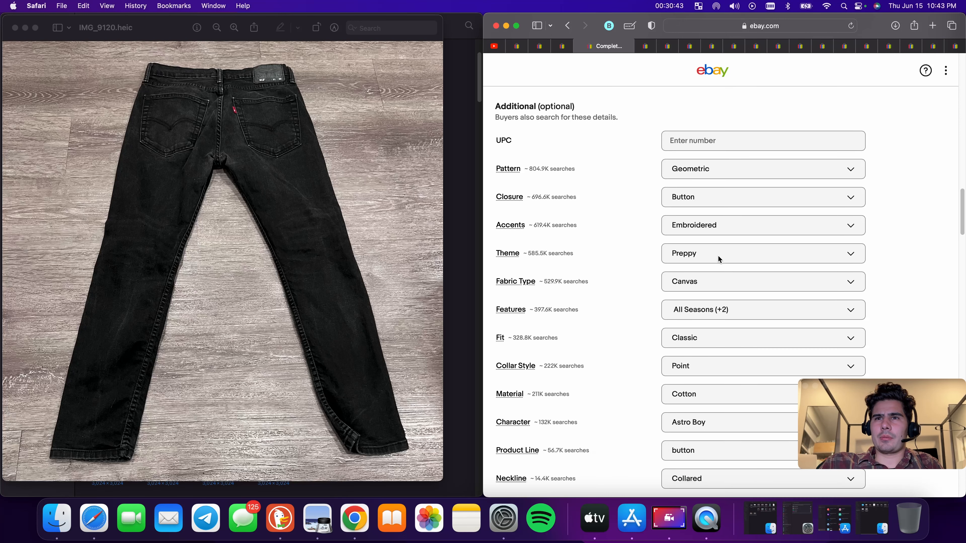
{"action": "scroll", "coordinate": [715, 258], "scroll_direction": "down", "scroll_amount": 2}
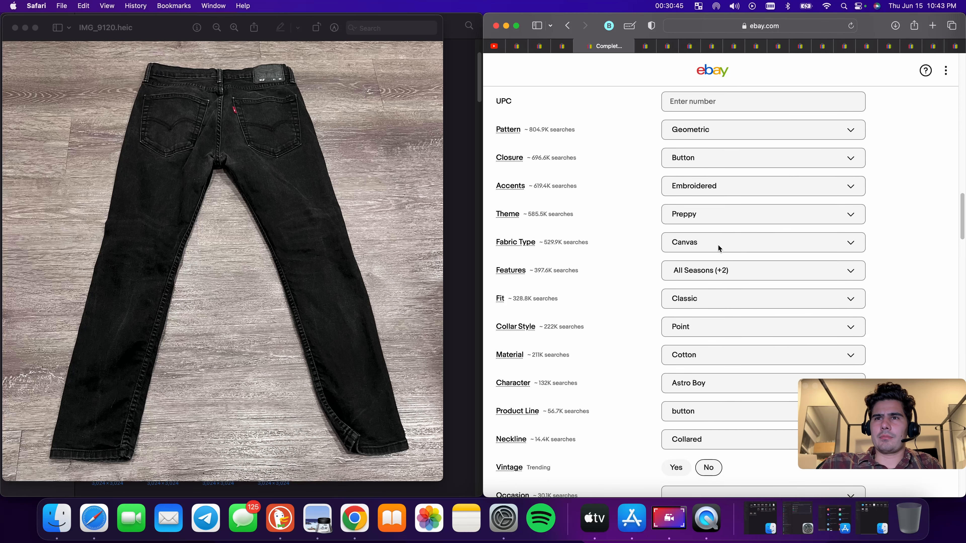
{"action": "left_click", "coordinate": [718, 244]}
{"action": "scroll", "coordinate": [705, 413], "scroll_direction": "down", "scroll_amount": 10}
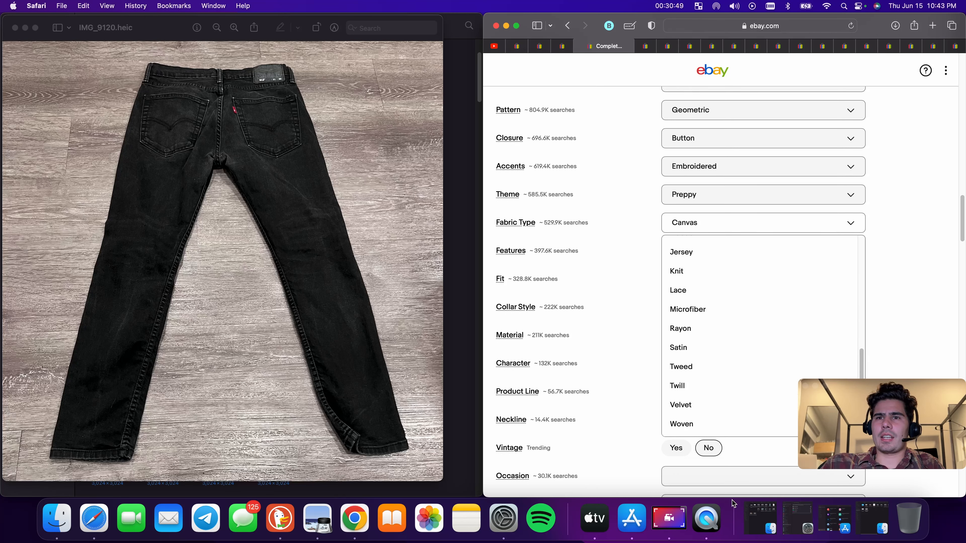
{"action": "left_click", "coordinate": [695, 423]}
{"action": "scroll", "coordinate": [715, 253], "scroll_direction": "down", "scroll_amount": 1}
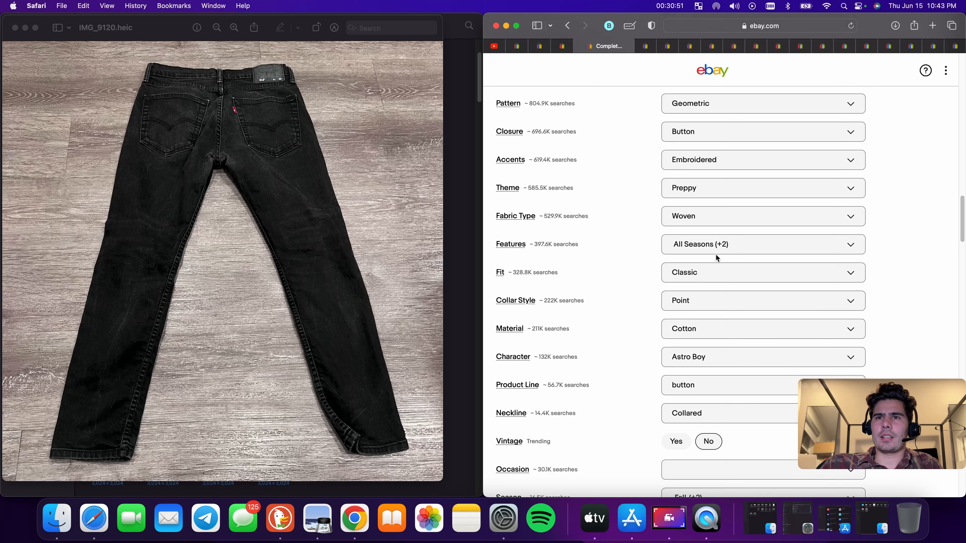
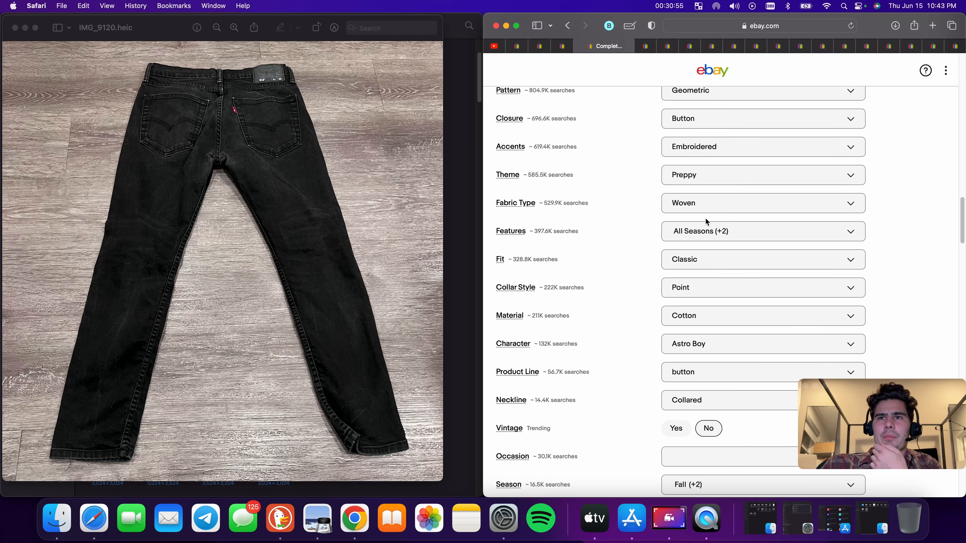
Clear the Character item specific
{"action": "scroll", "coordinate": [716, 283], "scroll_direction": "down", "scroll_amount": 3}
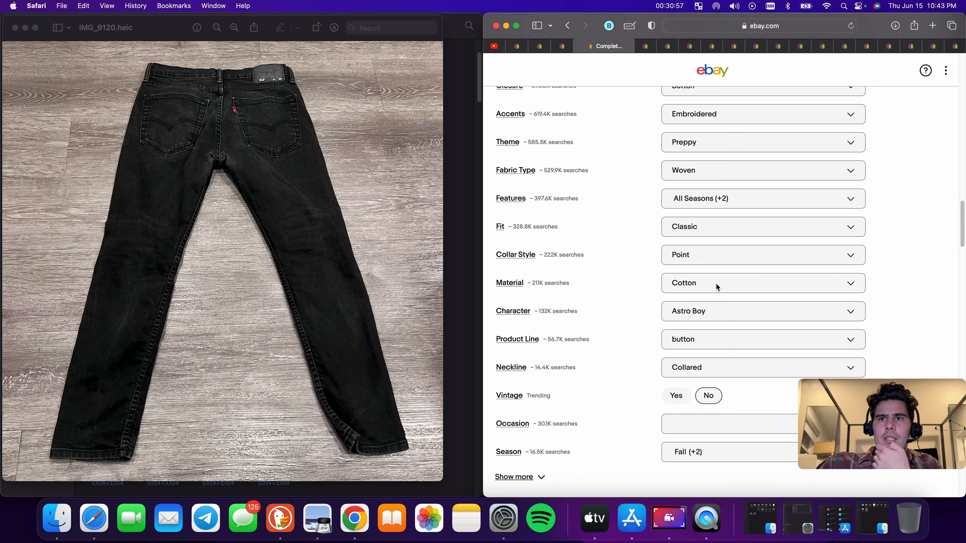
{"action": "left_click", "coordinate": [717, 301]}
{"action": "left_click", "coordinate": [839, 344]}
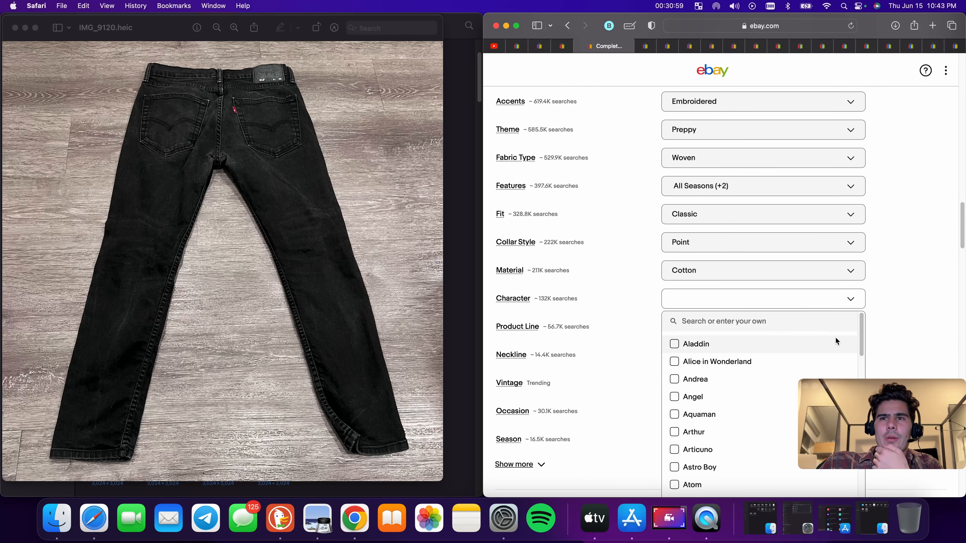
{"action": "scroll", "coordinate": [836, 336], "scroll_direction": "down", "scroll_amount": 2}
{"action": "left_click", "coordinate": [783, 285]}
{"action": "scroll", "coordinate": [757, 286], "scroll_direction": "down", "scroll_amount": 4}
{"action": "scroll", "coordinate": [740, 287], "scroll_direction": "down", "scroll_amount": 3}
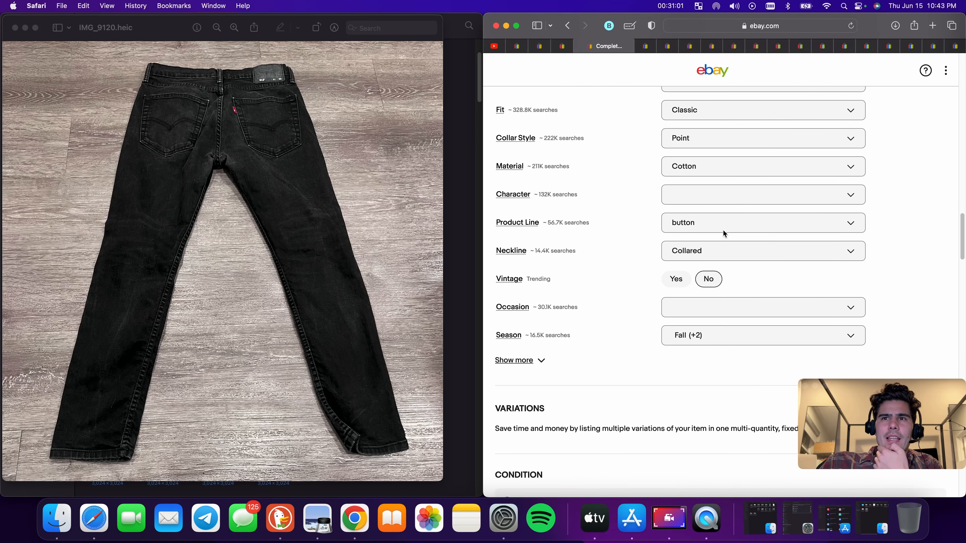
Clear the Product Line item specific
{"action": "left_click", "coordinate": [718, 224]}
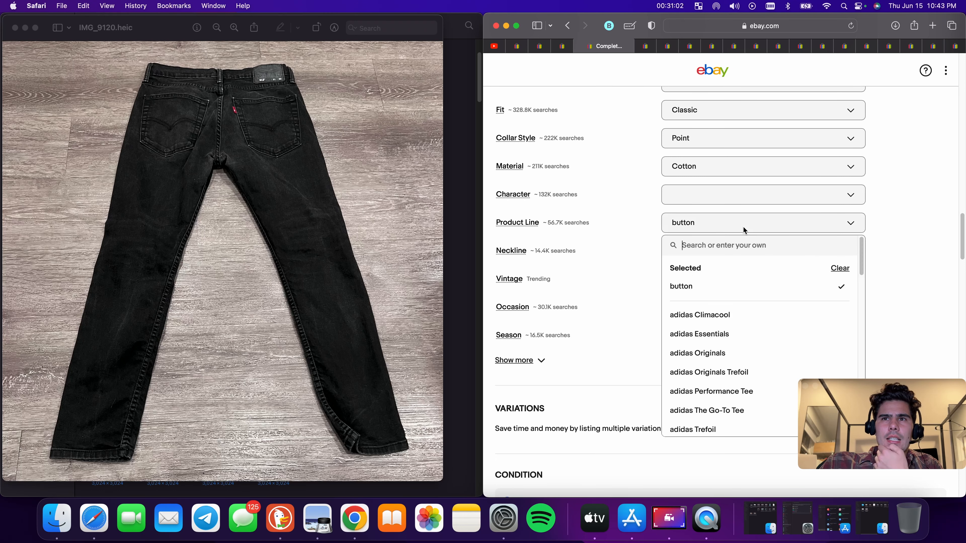
{"action": "left_click", "coordinate": [840, 268]}
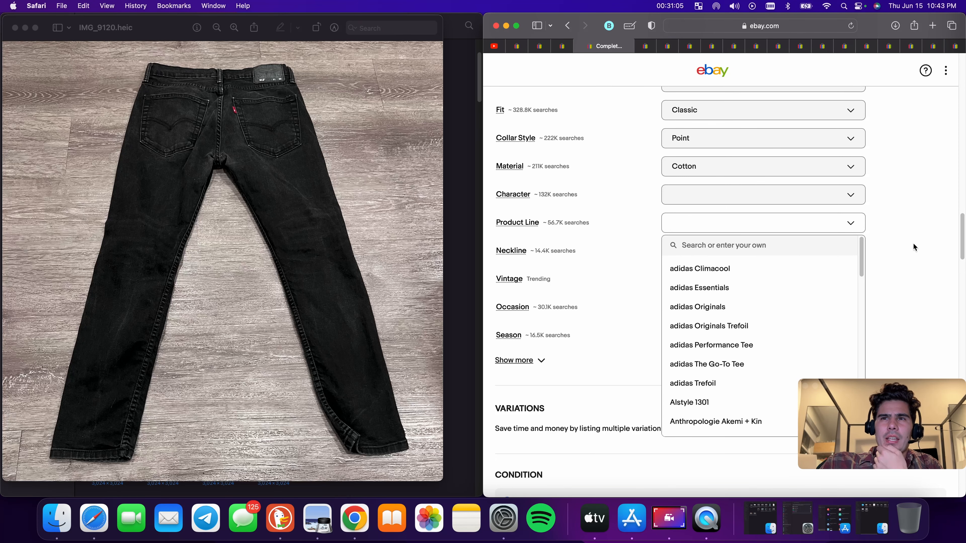
{"action": "left_click", "coordinate": [758, 281]}
{"action": "scroll", "coordinate": [757, 283], "scroll_direction": "down", "scroll_amount": 10}
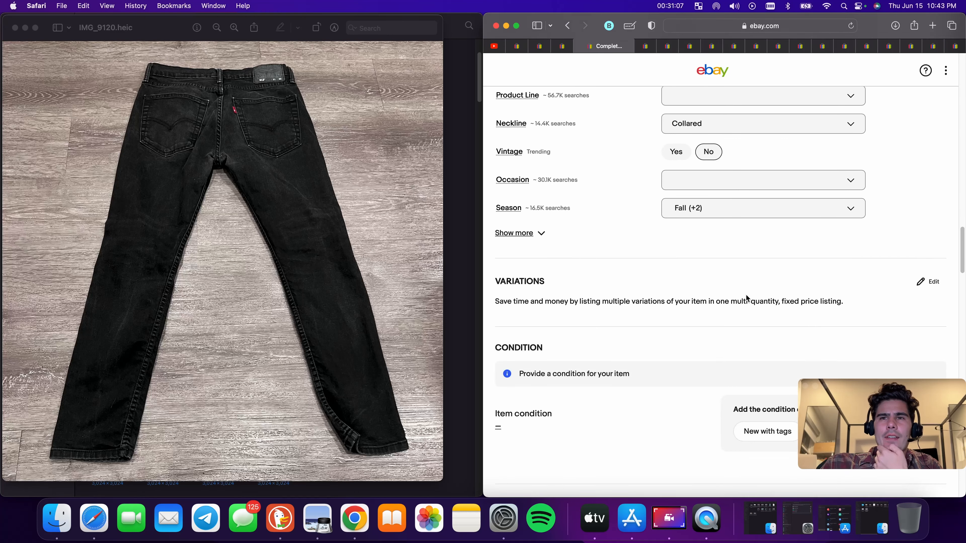
Set the item condition to Pre-owned and paste the copied title into the description
{"action": "left_click", "coordinate": [836, 154]}
{"action": "type", "text": "Robert Graham Shirt Mens 1XL Blue Paisley Kaleidoscope Button Long Sleeve Preppy"}
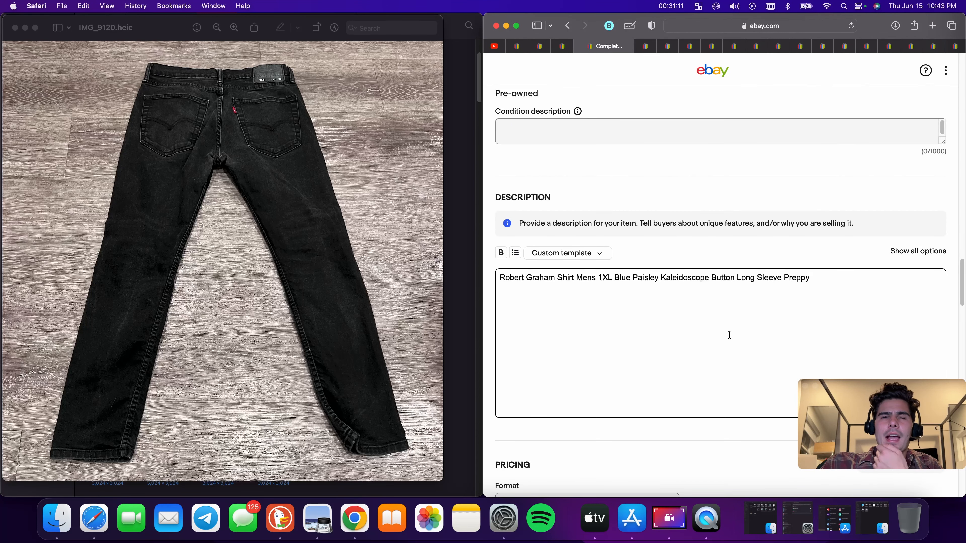
Enter the condition description "Has some staining and yellowing at neck line"
{"action": "scroll", "coordinate": [684, 324], "scroll_direction": "up", "scroll_amount": 2}
{"action": "left_click", "coordinate": [601, 212]}
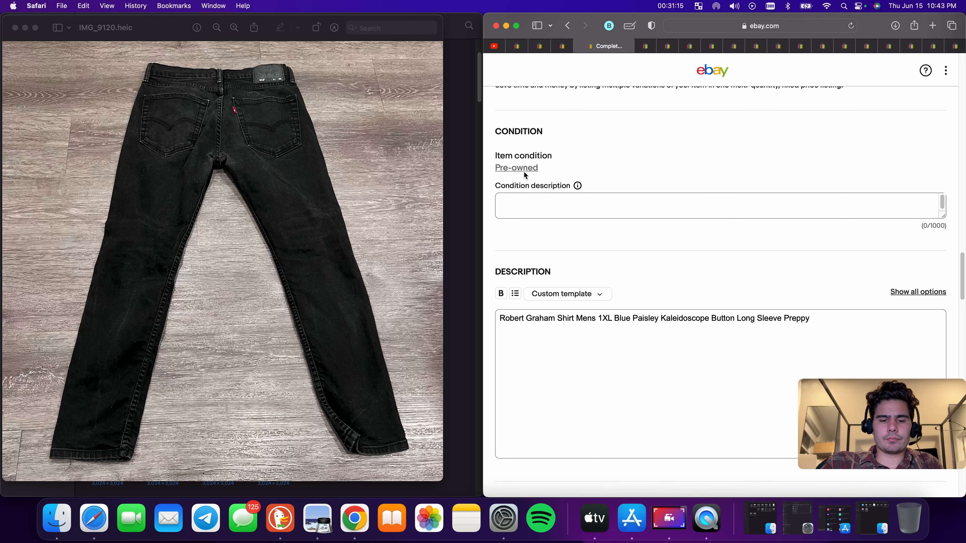
{"action": "type", "text": "Has some"}
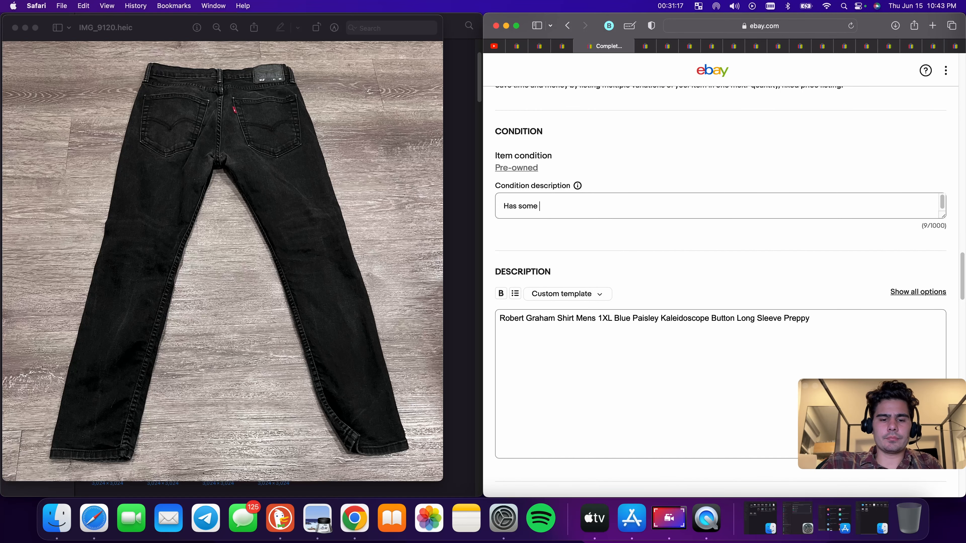
{"action": "type", "text": " staining and yellowing at neck line"}
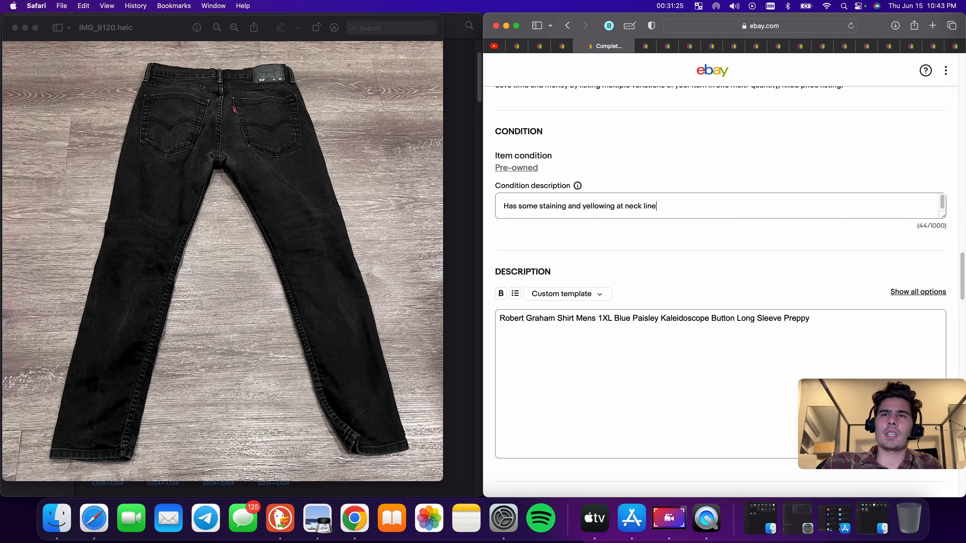
Set the Buy It Now price to $38
{"action": "scroll", "coordinate": [529, 170], "scroll_direction": "down", "scroll_amount": 15}
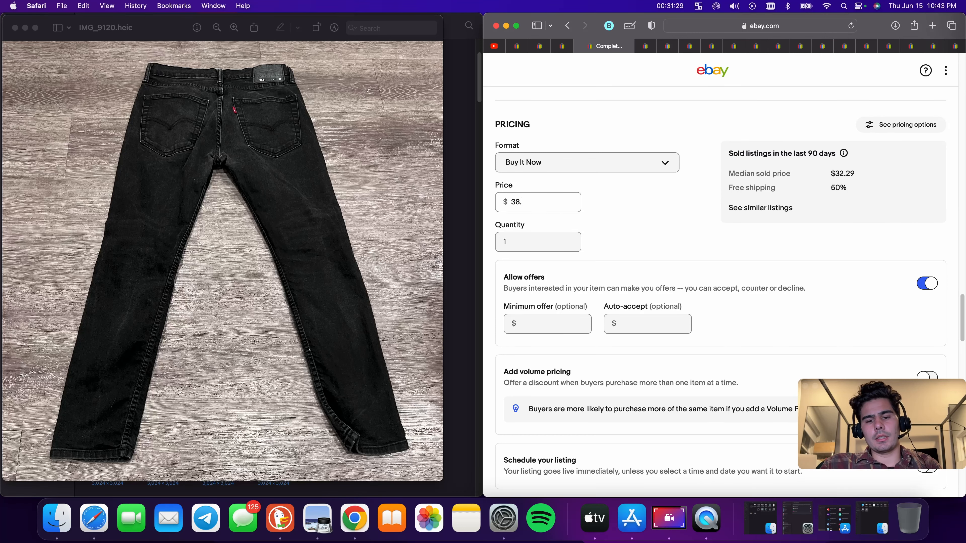
{"action": "left_click", "coordinate": [625, 212]}
{"action": "scroll", "coordinate": [638, 262], "scroll_direction": "down", "scroll_amount": 9}
Set the package weight to 9 oz and the package dimensions to 9 x 9 x 9 in
{"action": "left_click", "coordinate": [568, 291]}
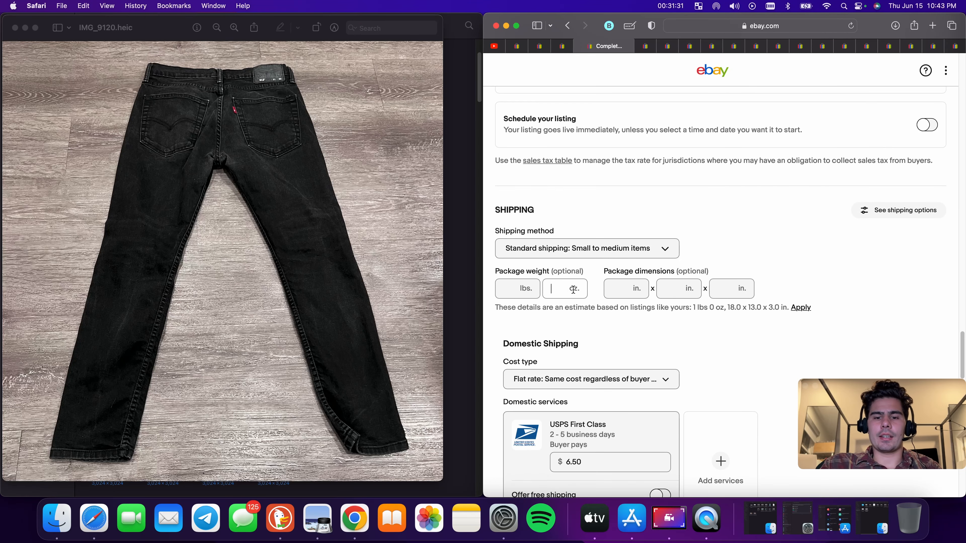
{"action": "left_click", "coordinate": [609, 292]}
{"action": "type", "text": "9"}
{"action": "left_click", "coordinate": [677, 286]}
{"action": "type", "text": "9"}
{"action": "left_click", "coordinate": [724, 290]}
{"action": "type", "text": "9"}
{"action": "scroll", "coordinate": [724, 289], "scroll_direction": "down", "scroll_amount": 4}
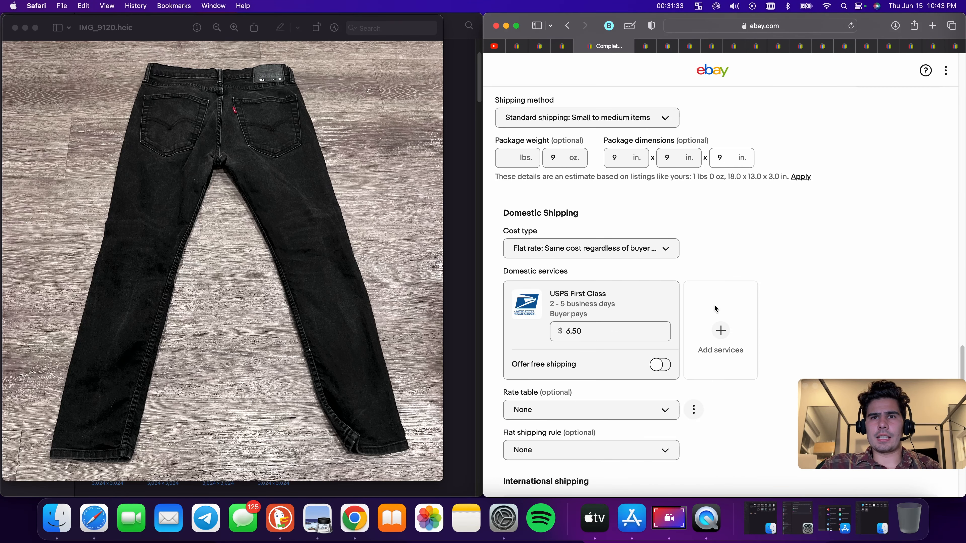
Set the USPS First Class shipping cost to $8.90
{"action": "left_click", "coordinate": [625, 326]}
{"action": "double_click", "coordinate": [625, 326]}
{"action": "type", "text": "8"}
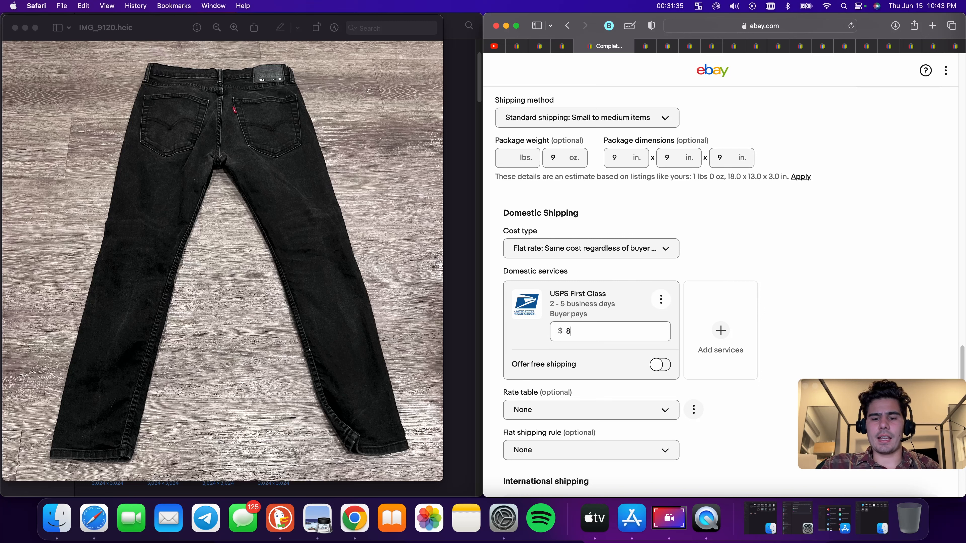
{"action": "type", "text": ".90"}
{"action": "left_click", "coordinate": [814, 266]}
Publish the Robert Graham shirt listing
{"action": "scroll", "coordinate": [807, 271], "scroll_direction": "down", "scroll_amount": 15}
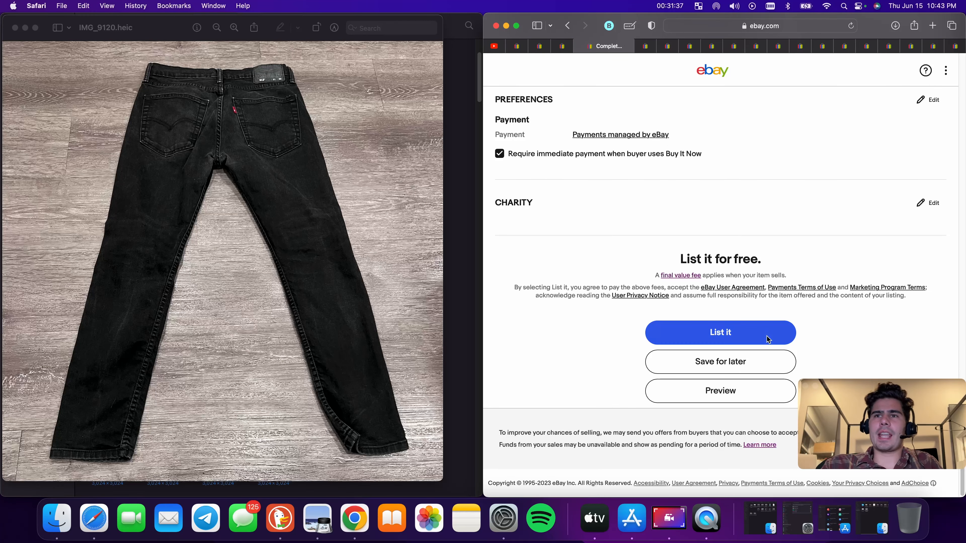
{"action": "left_click", "coordinate": [762, 330]}
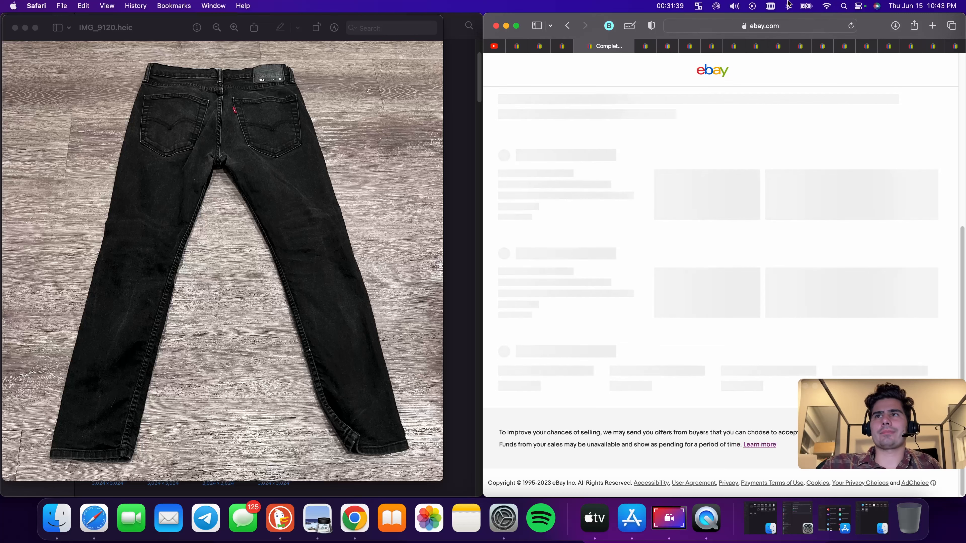
Switch to the Theory pants draft tab and publish that listing
{"action": "left_click", "coordinate": [562, 46]}
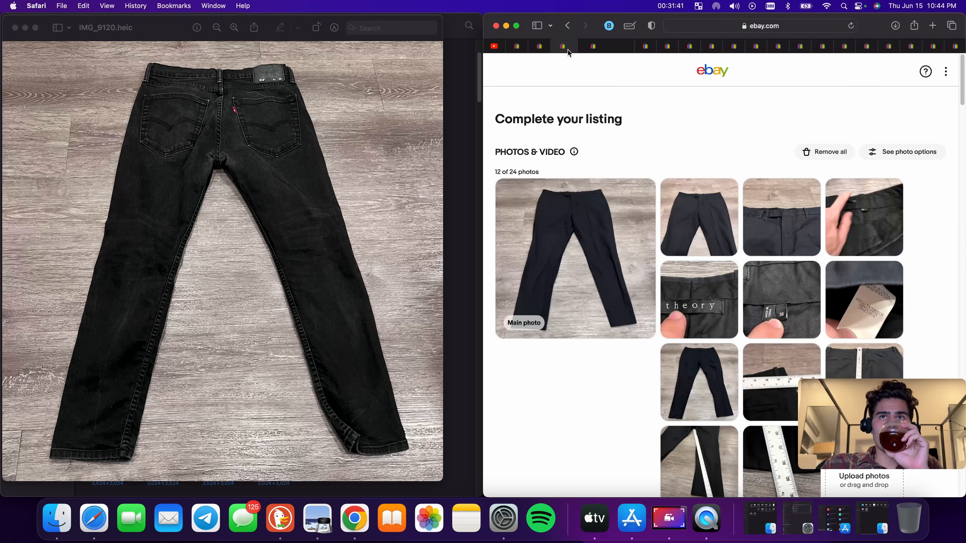
{"action": "scroll", "coordinate": [698, 149], "scroll_direction": "down", "scroll_amount": 20}
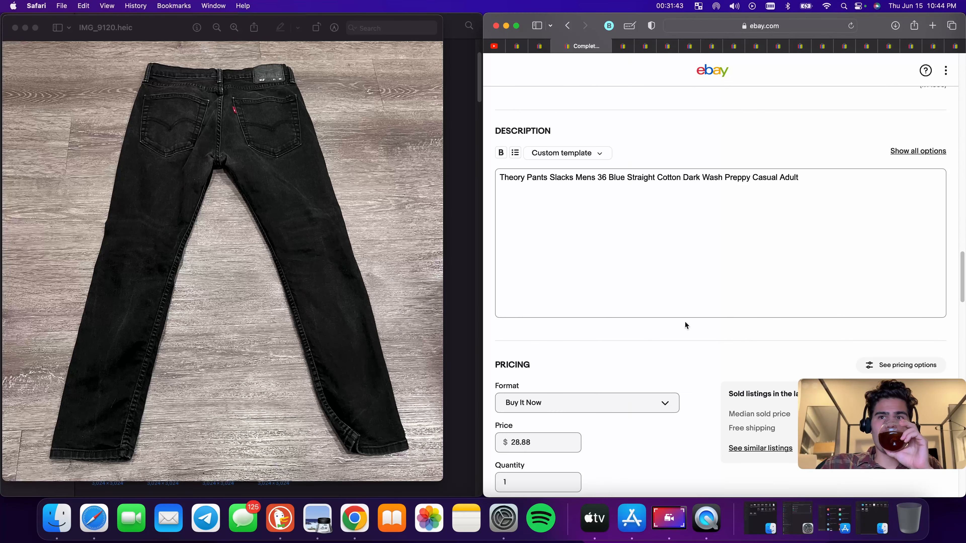
{"action": "scroll", "coordinate": [690, 331], "scroll_direction": "down", "scroll_amount": 15}
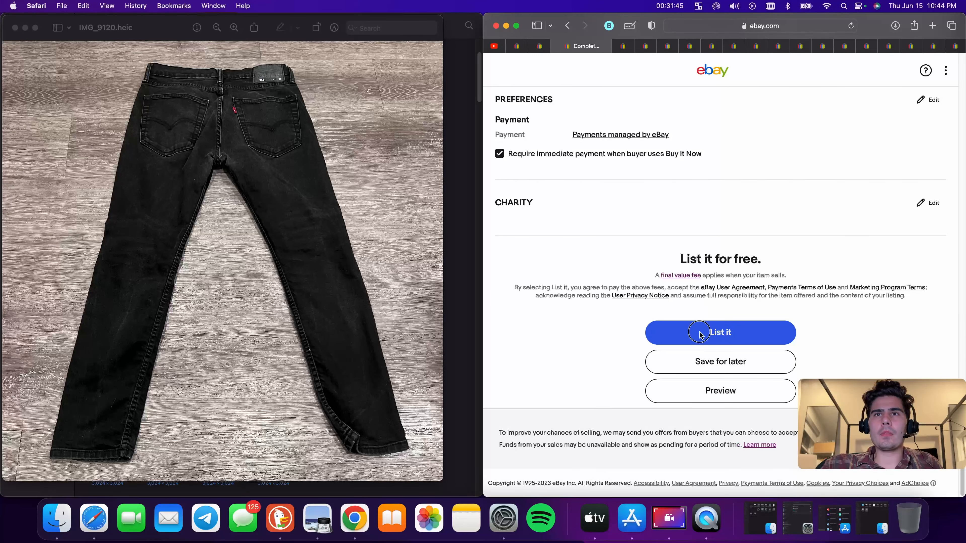
{"action": "left_click", "coordinate": [705, 336]}
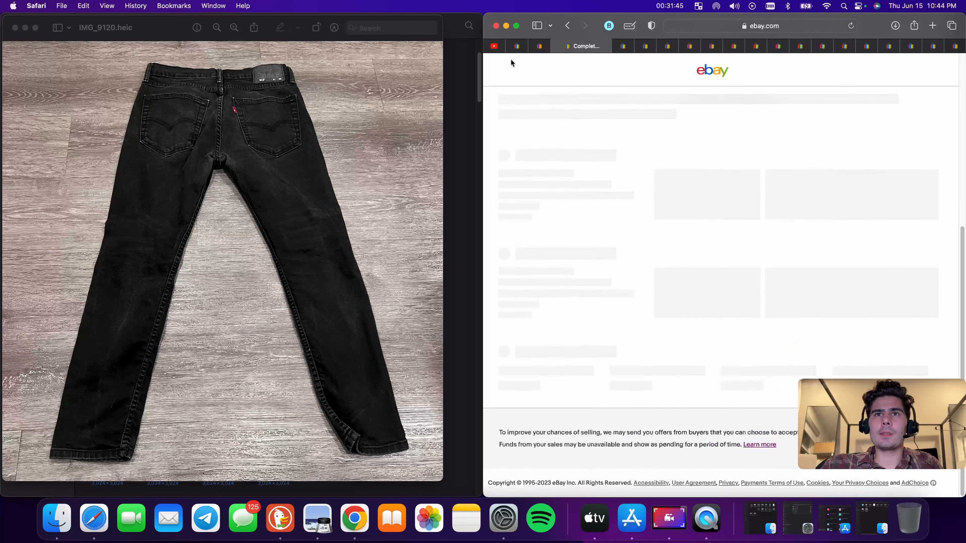
Check the earlier listing tabs to verify they were published
{"action": "left_click", "coordinate": [626, 48]}
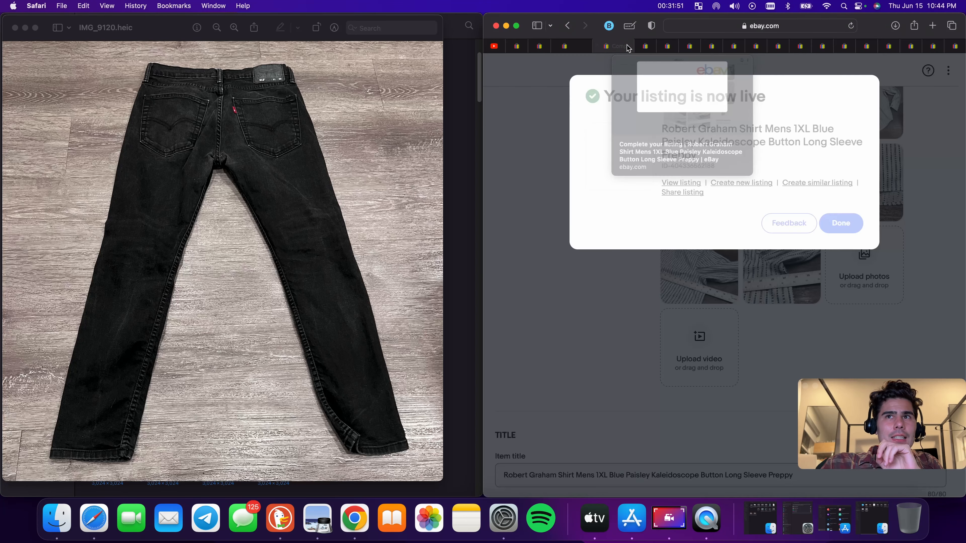
{"action": "left_click", "coordinate": [581, 47]}
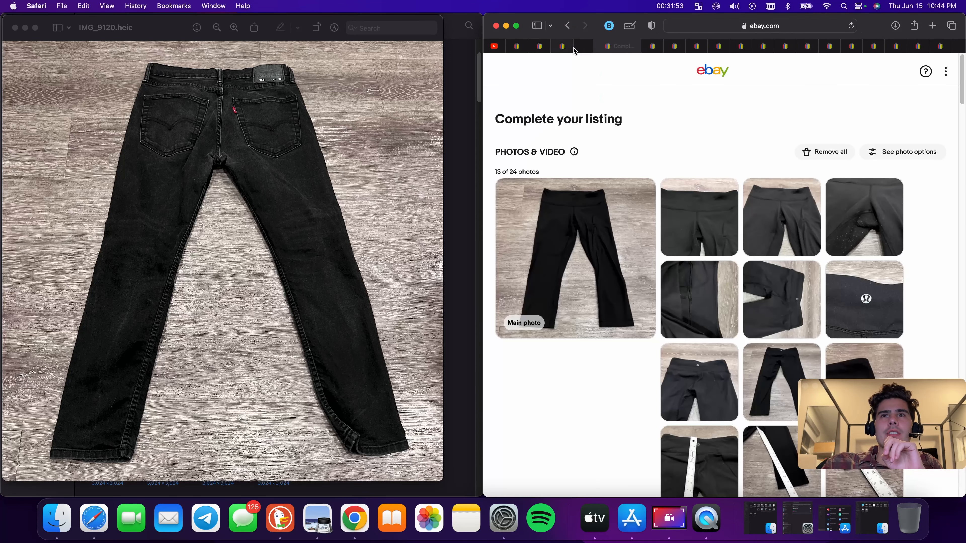
{"action": "scroll", "coordinate": [609, 269], "scroll_direction": "down", "scroll_amount": 20}
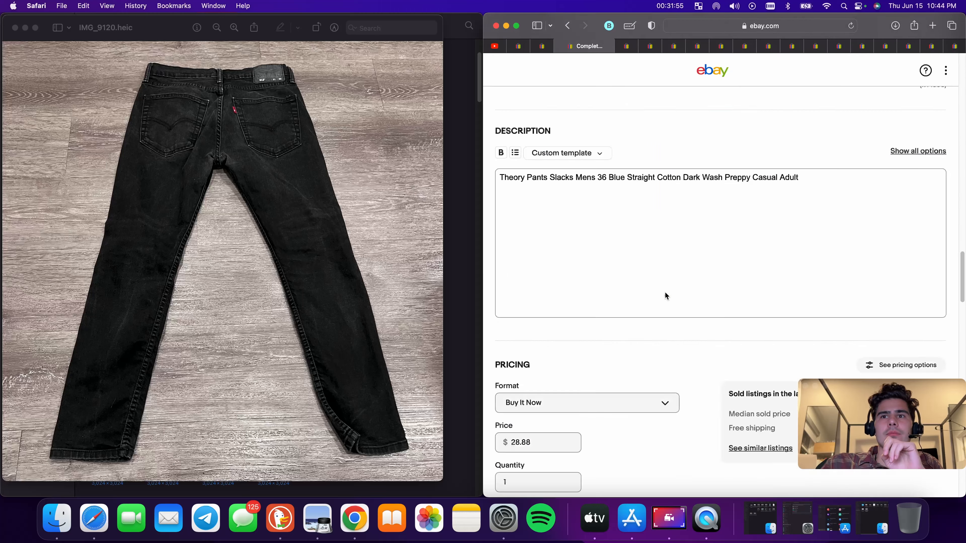
{"action": "left_click", "coordinate": [716, 339]}
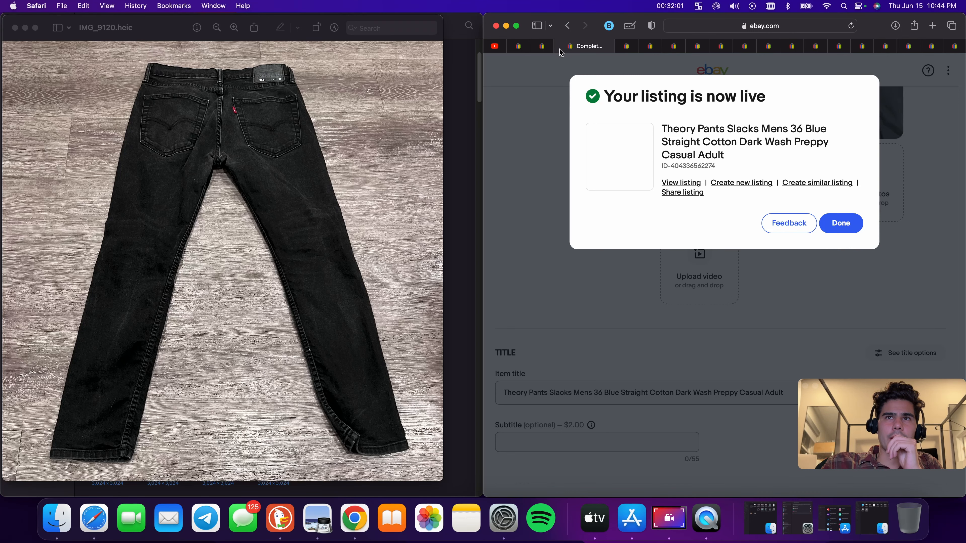
Switch to the SCOOP NYC sweater draft tab and publish that listing
{"action": "left_click", "coordinate": [559, 46]}
{"action": "scroll", "coordinate": [652, 387], "scroll_direction": "down", "scroll_amount": 20}
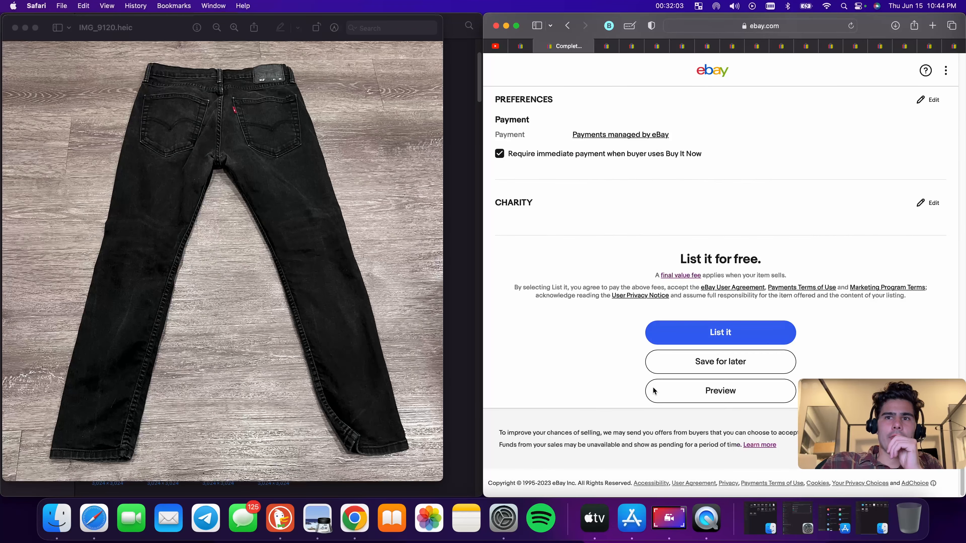
{"action": "left_click", "coordinate": [731, 322]}
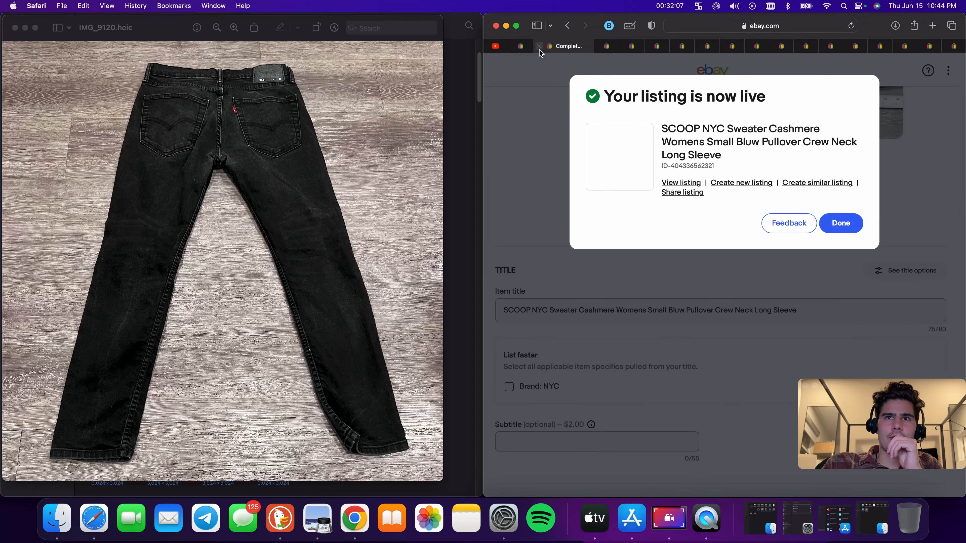
Switch to the Levi's 512 jeans draft tab and publish that listing
{"action": "left_click", "coordinate": [539, 47]}
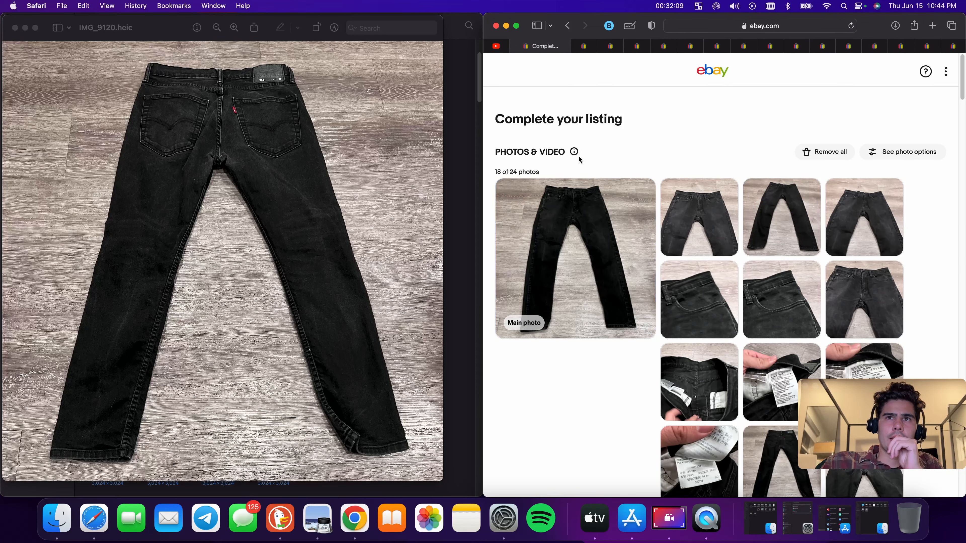
{"action": "scroll", "coordinate": [611, 271], "scroll_direction": "down", "scroll_amount": 20}
{"action": "left_click", "coordinate": [695, 325]}
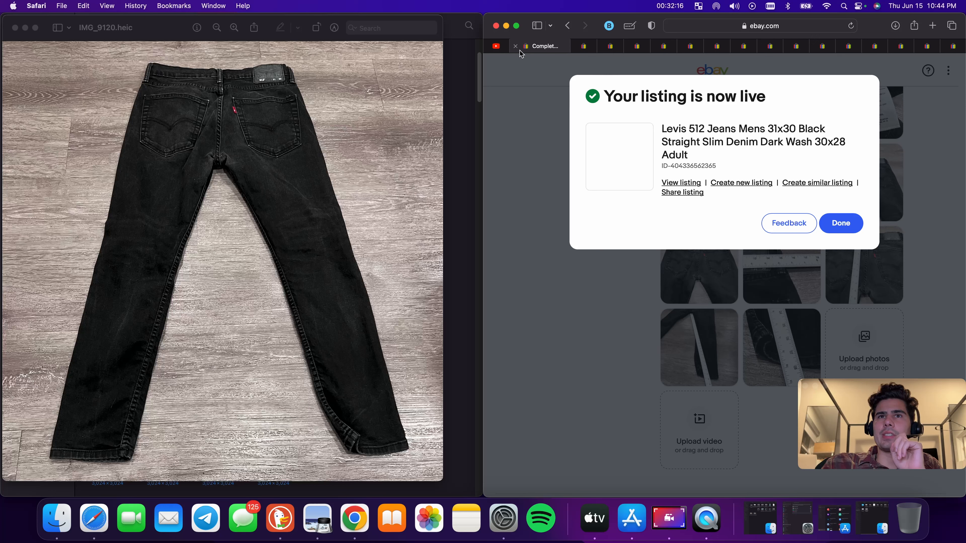
Look through the remaining draft listing tabs, ending on the black leggings draft
{"action": "left_click", "coordinate": [516, 47]}
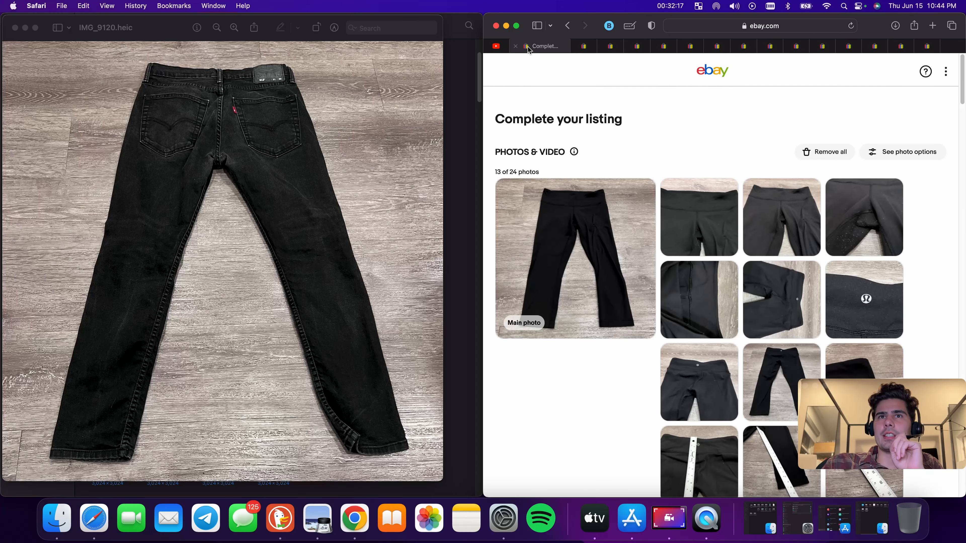
{"action": "left_click", "coordinate": [587, 48]}
{"action": "left_click", "coordinate": [610, 49]}
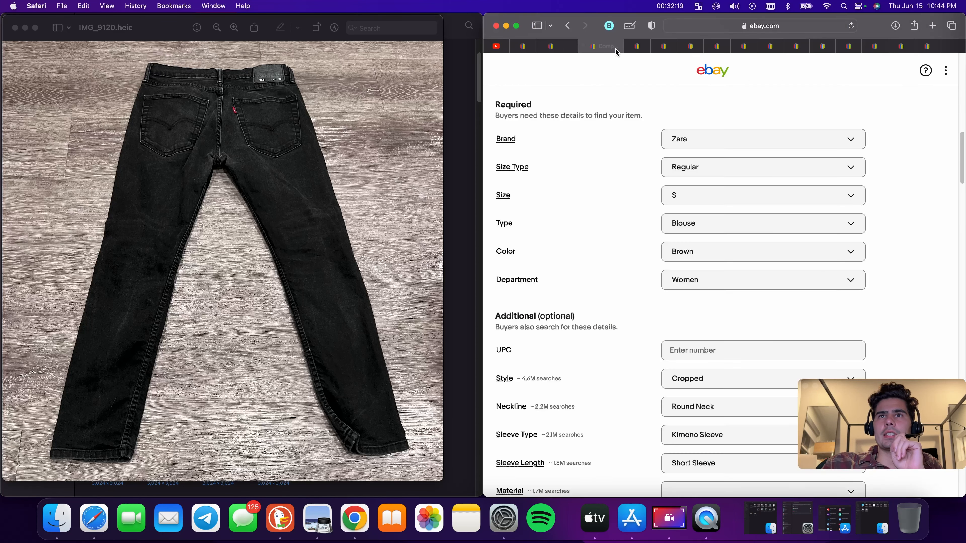
{"action": "left_click", "coordinate": [646, 50]}
{"action": "left_click", "coordinate": [664, 49]}
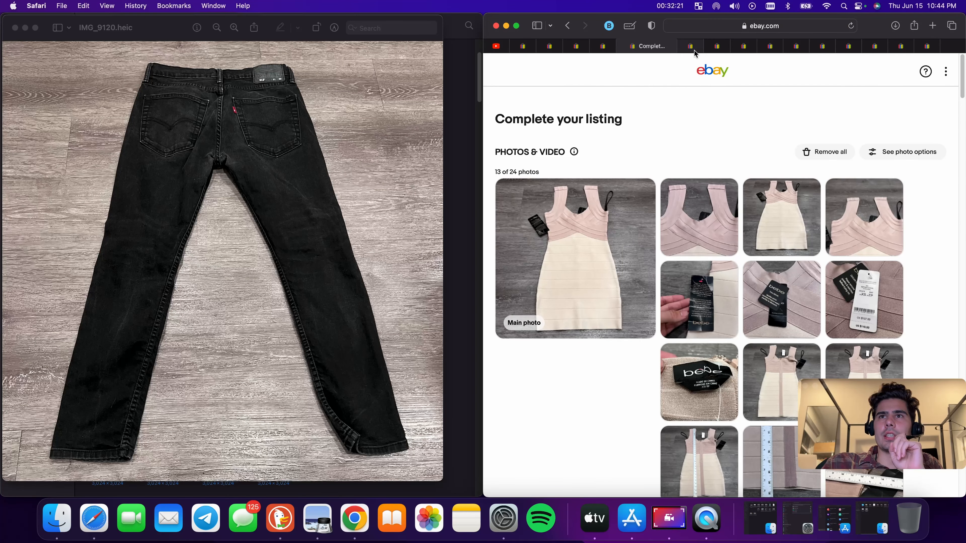
{"action": "left_click", "coordinate": [702, 51]}
{"action": "left_click", "coordinate": [721, 51]}
{"action": "left_click", "coordinate": [740, 50]}
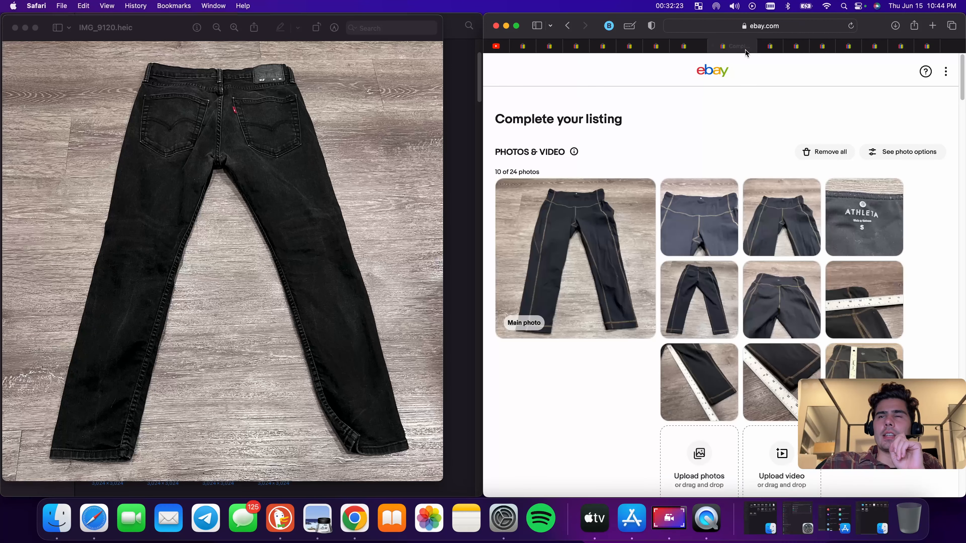
{"action": "left_click", "coordinate": [773, 52]}
{"action": "left_click", "coordinate": [801, 51]}
{"action": "left_click", "coordinate": [825, 50]}
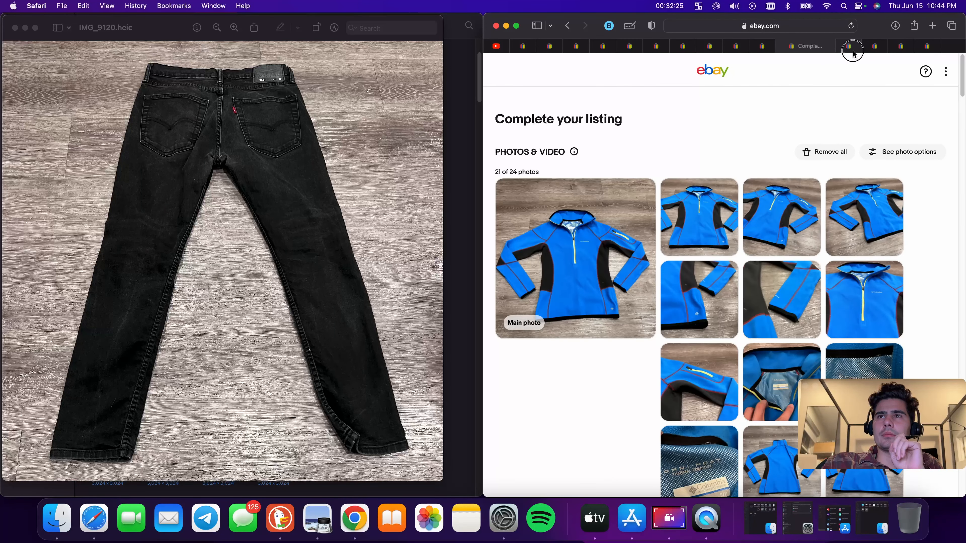
{"action": "left_click", "coordinate": [854, 51]}
{"action": "left_click", "coordinate": [879, 50]}
{"action": "left_click", "coordinate": [903, 50]}
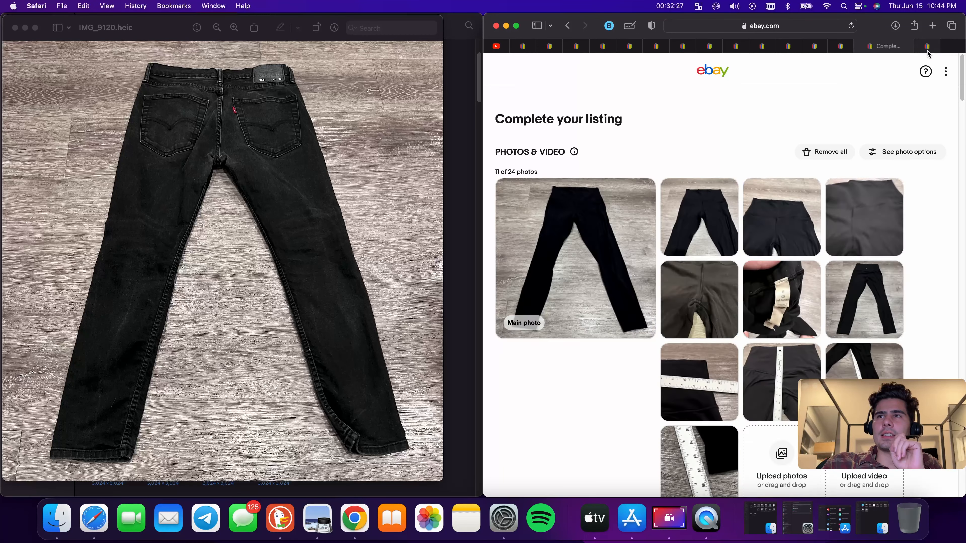
{"action": "left_click", "coordinate": [928, 51]}
{"action": "left_click", "coordinate": [524, 47]}
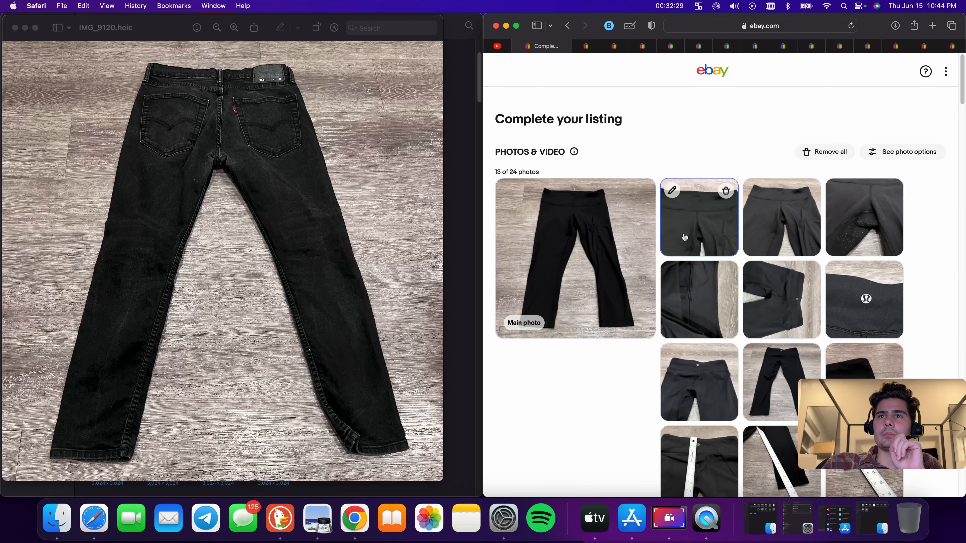
Rotate the waistband detail photo in the leggings listing, save it, and close the photo editor
{"action": "scroll", "coordinate": [684, 228], "scroll_direction": "down", "scroll_amount": 5}
{"action": "scroll", "coordinate": [683, 234], "scroll_direction": "up", "scroll_amount": 5}
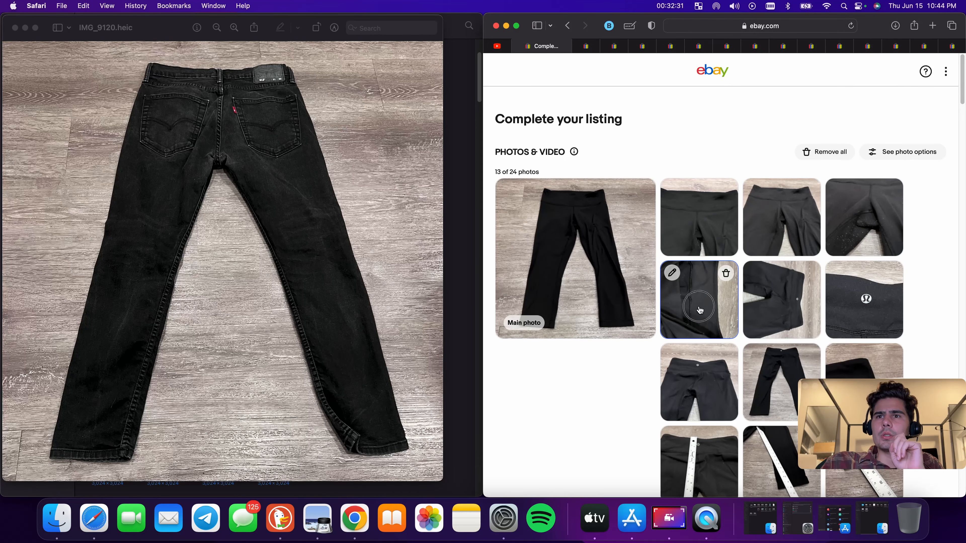
{"action": "left_click", "coordinate": [705, 195]}
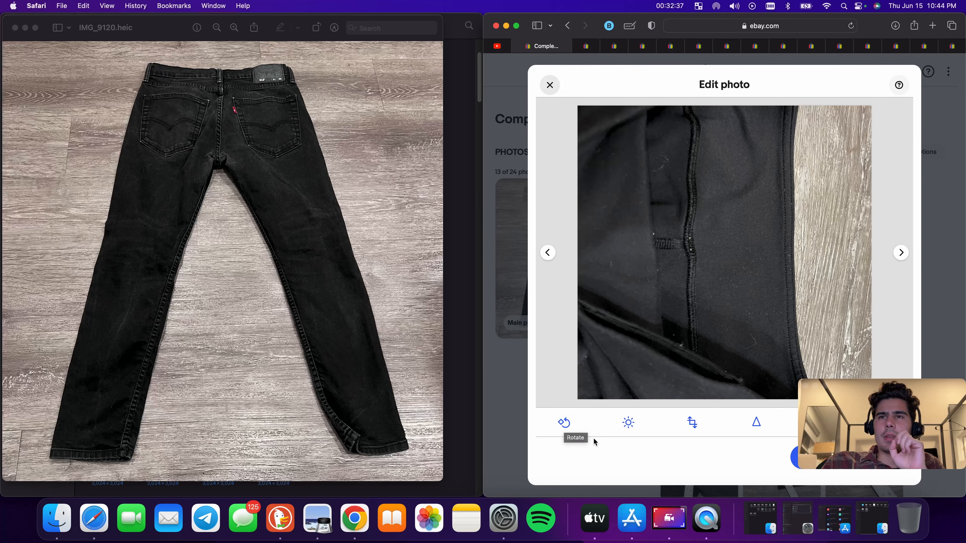
{"action": "left_click", "coordinate": [566, 421]}
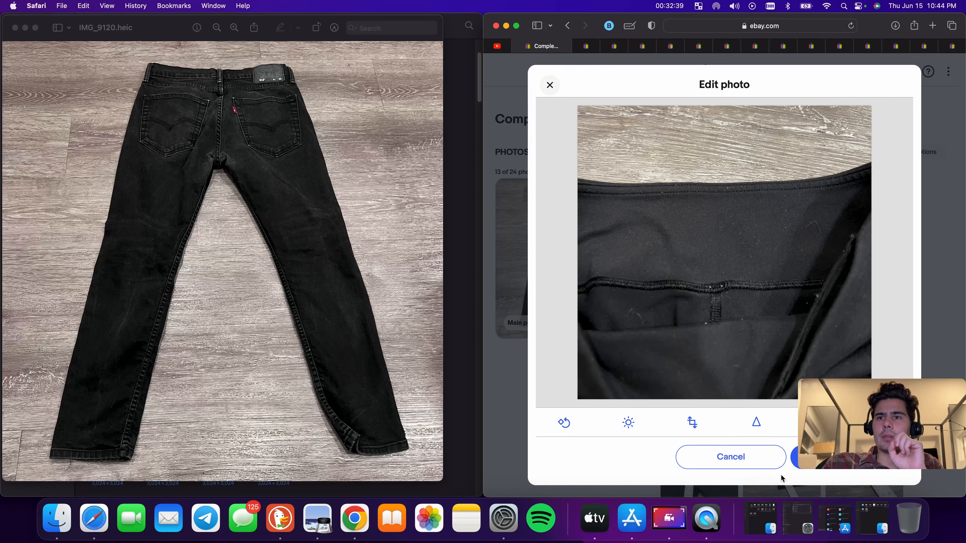
{"action": "left_click", "coordinate": [795, 459]}
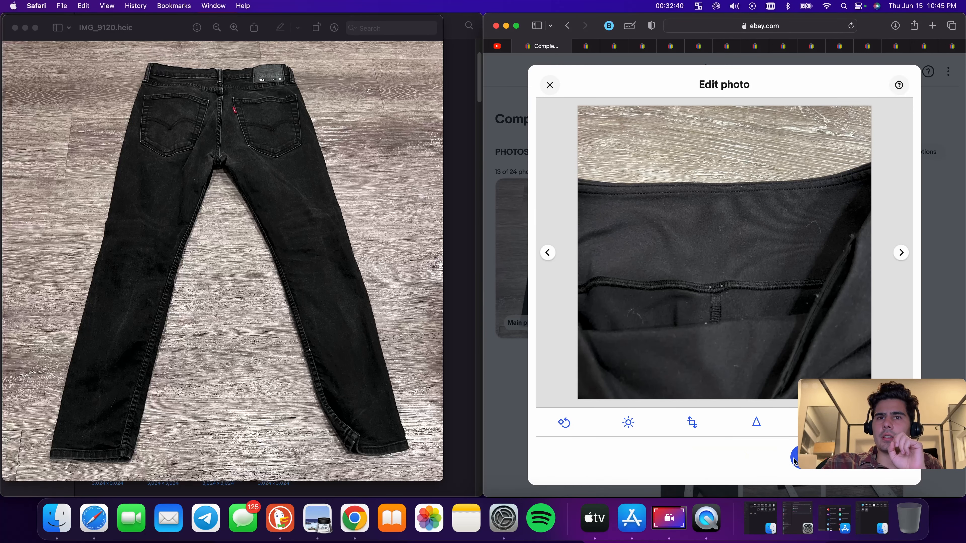
{"action": "left_click", "coordinate": [15, 27]}
{"action": "scroll", "coordinate": [260, 254], "scroll_direction": "down", "scroll_amount": 2}
{"action": "scroll", "coordinate": [260, 254], "scroll_direction": "down", "scroll_amount": 20}
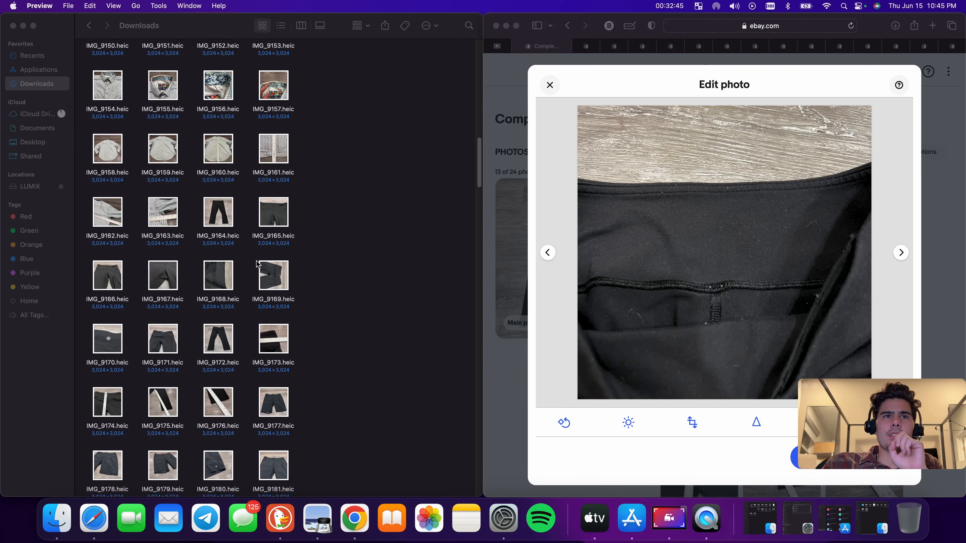
{"action": "left_click", "coordinate": [274, 339]}
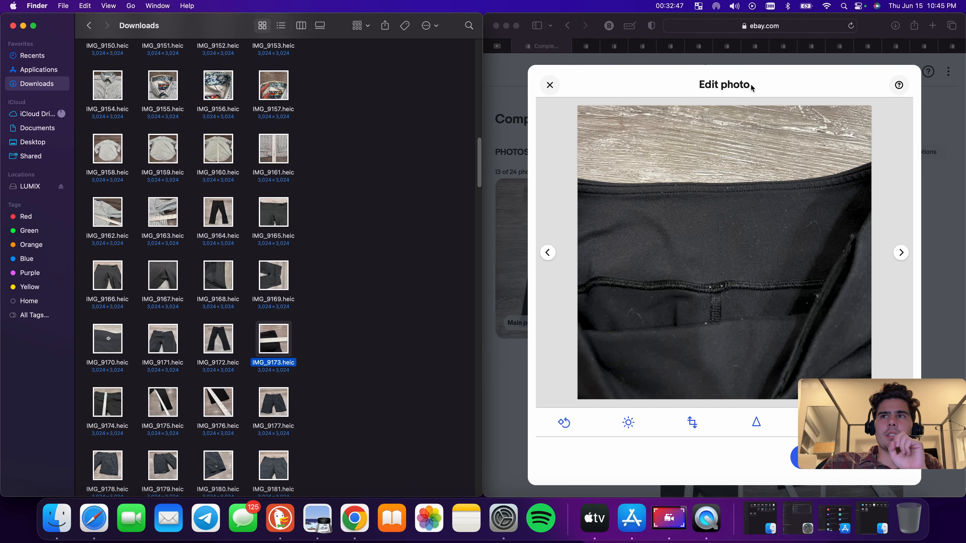
{"action": "left_click", "coordinate": [550, 85]}
{"action": "left_click", "coordinate": [550, 85]}
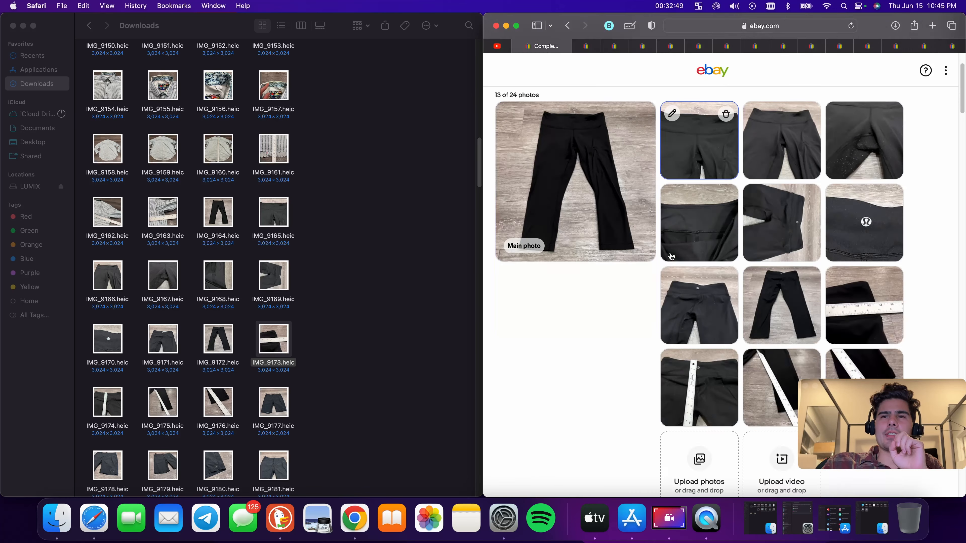
Shorten the item title to 'Lululemon Capri Leggings' and open the IMG_9173 measurement photo
{"action": "scroll", "coordinate": [676, 258], "scroll_direction": "down", "scroll_amount": 4}
{"action": "scroll", "coordinate": [676, 257], "scroll_direction": "down", "scroll_amount": 5}
{"action": "double_click", "coordinate": [550, 258]}
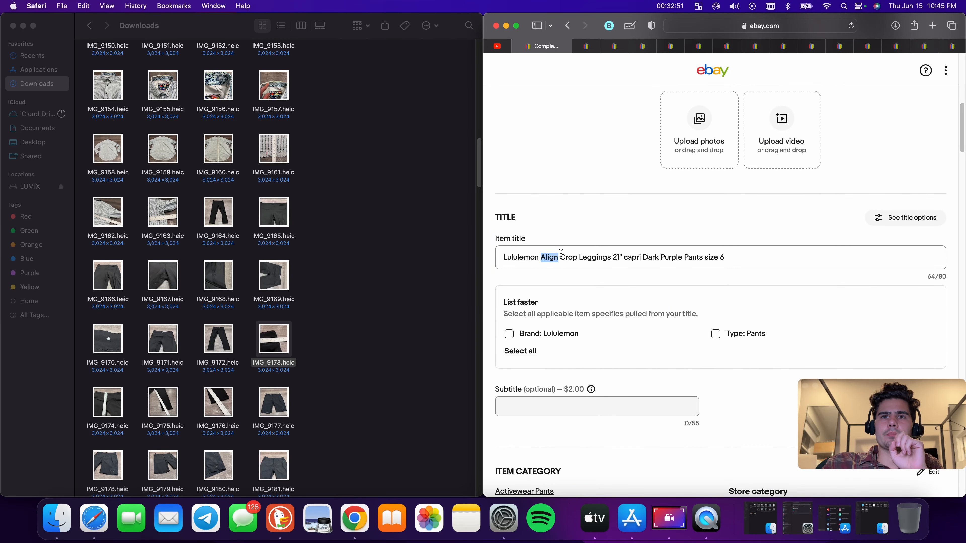
{"action": "key", "text": "BackSpace"}
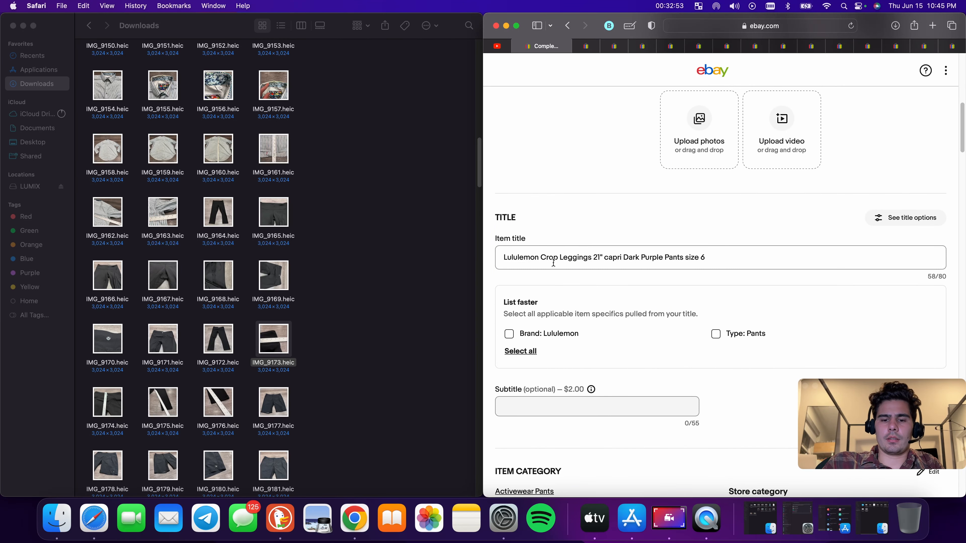
{"action": "type", "text": "Capri Le"}
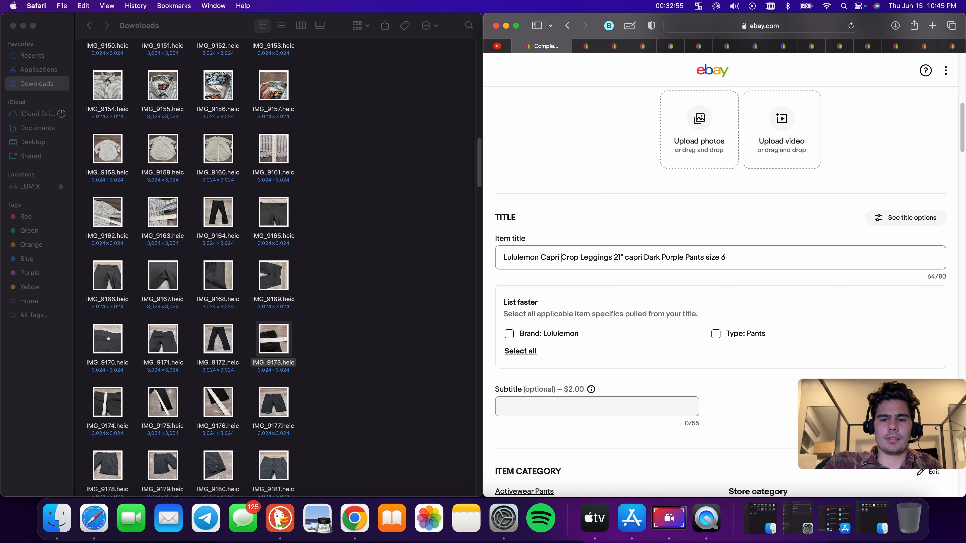
{"action": "type", "text": "ggings"}
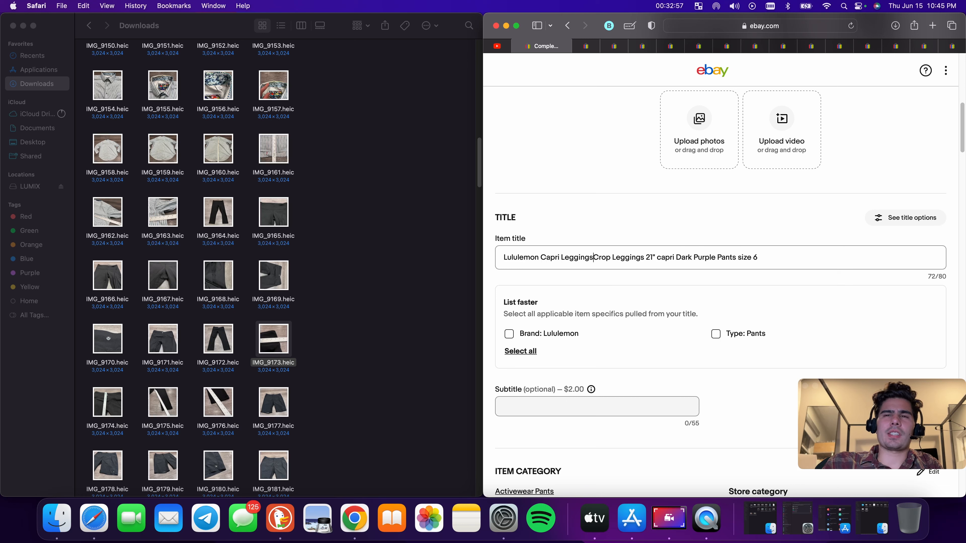
{"action": "left_click_drag", "start_coordinate": [816, 263], "coordinate": [822, 264]}
{"action": "key", "text": "BackSpace"}
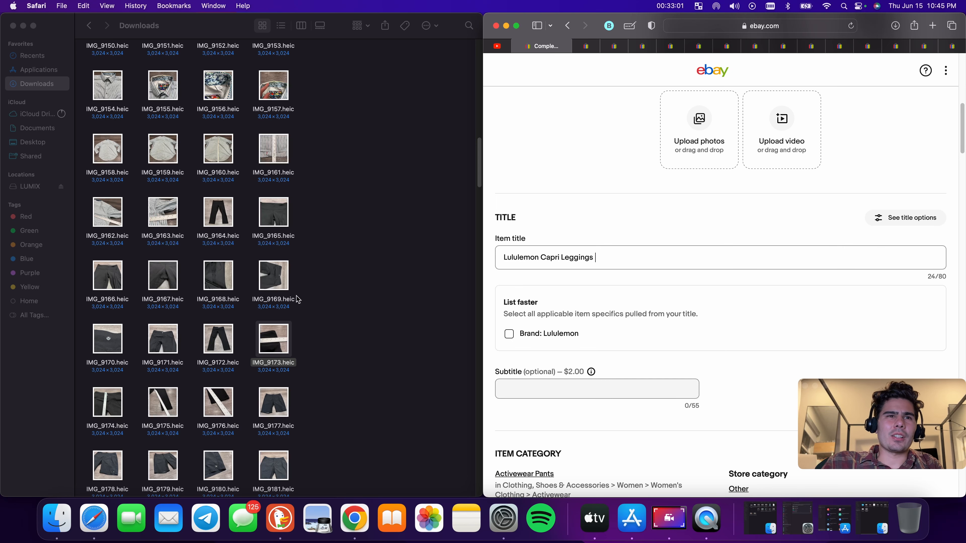
{"action": "double_click", "coordinate": [274, 337]}
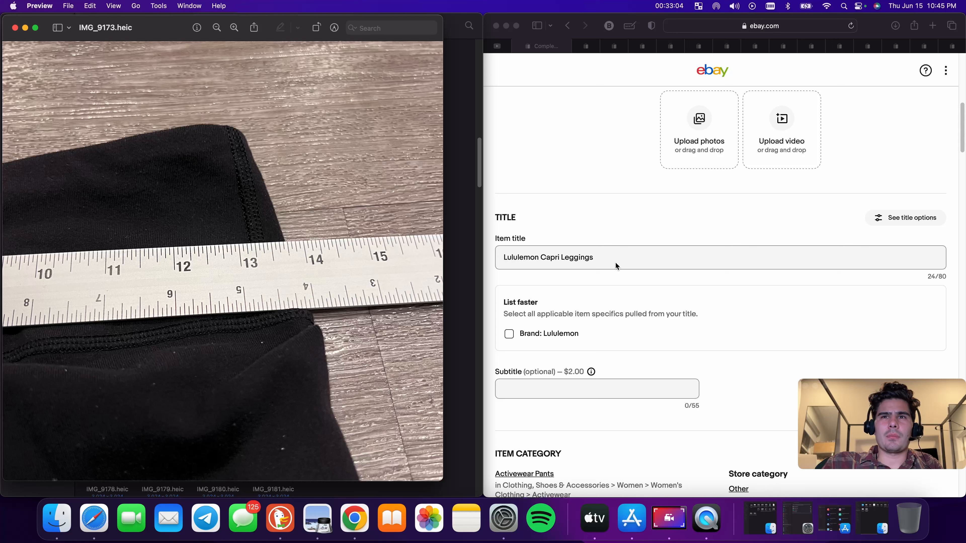
Complete the title as 'Lululemon Capri Leggings Womens 27 Black Yoga Pants Athletic Fitness Comfort'
{"action": "left_click", "coordinate": [610, 258]}
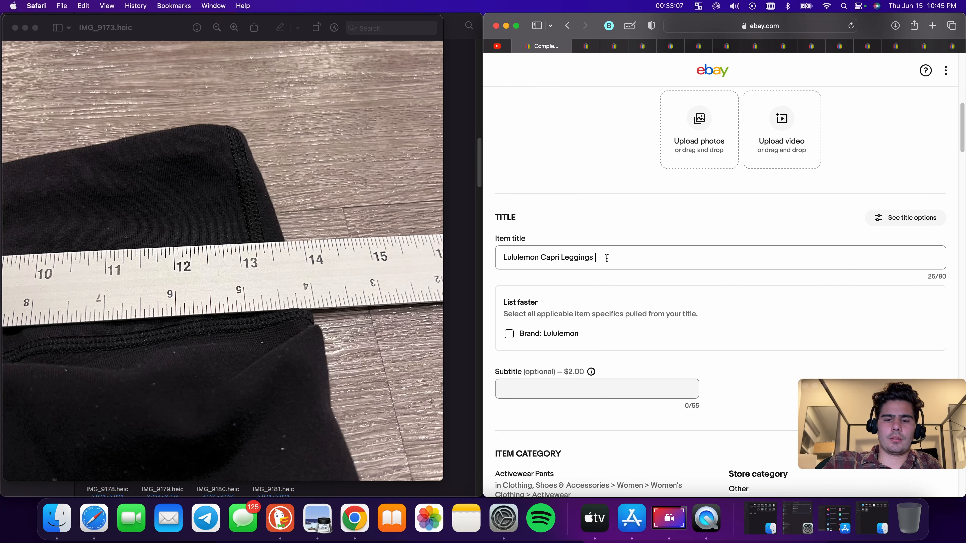
{"action": "type", "text": "Womens"}
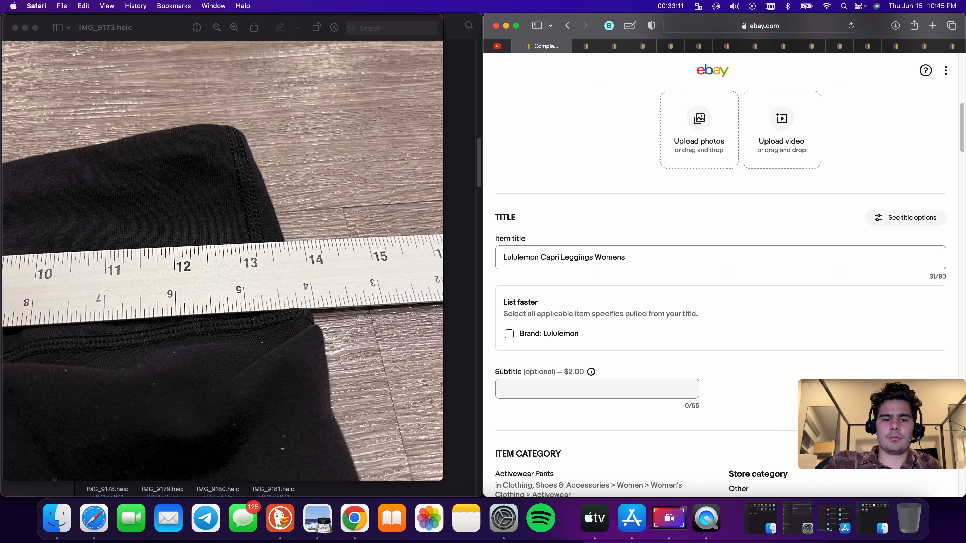
{"action": "type", "text": " 27"}
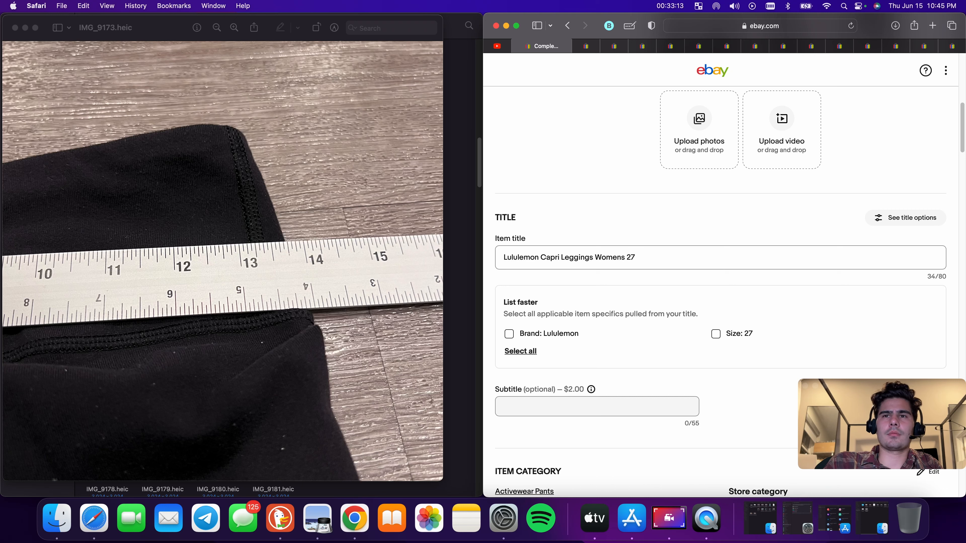
{"action": "type", "text": " Bla"}
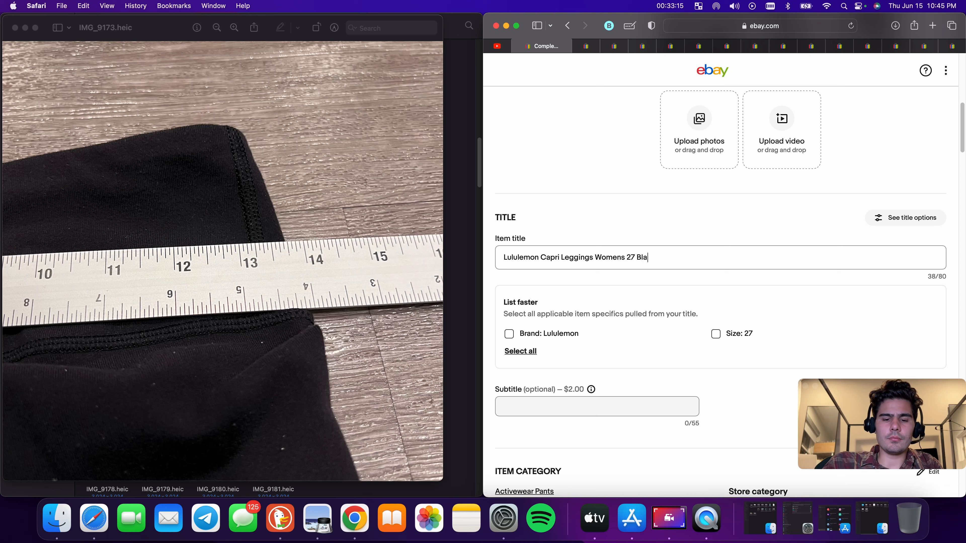
{"action": "type", "text": "ck Yo"}
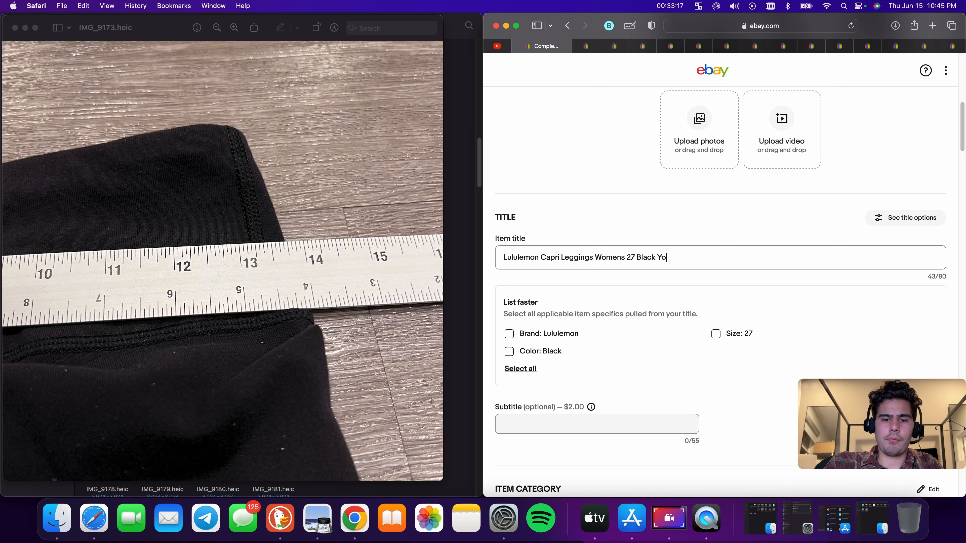
{"action": "type", "text": "ga P"}
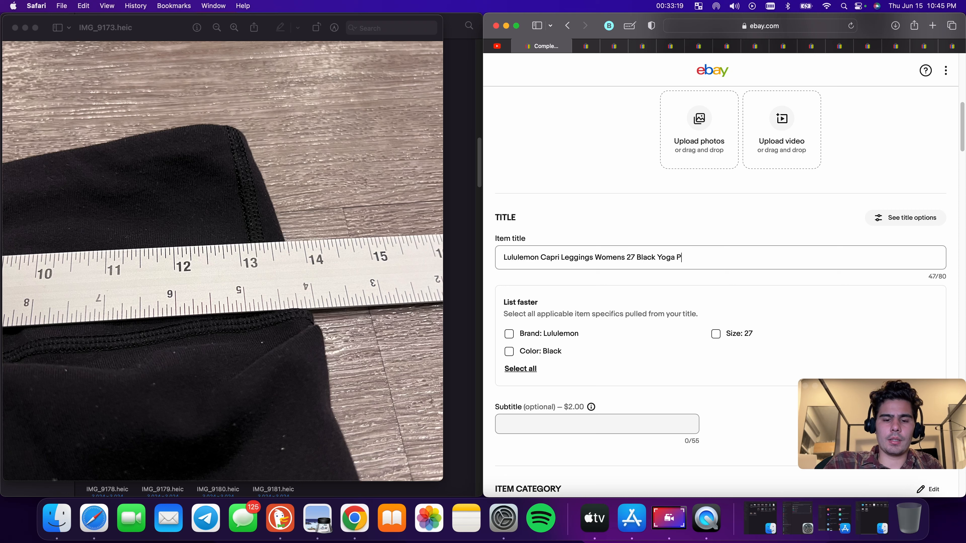
{"action": "type", "text": "ants "}
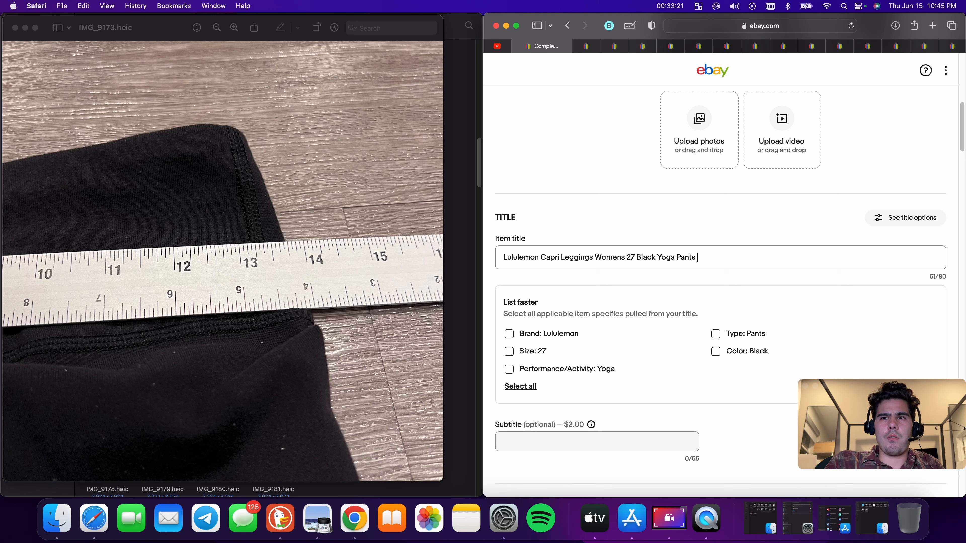
{"action": "type", "text": "Athletic"}
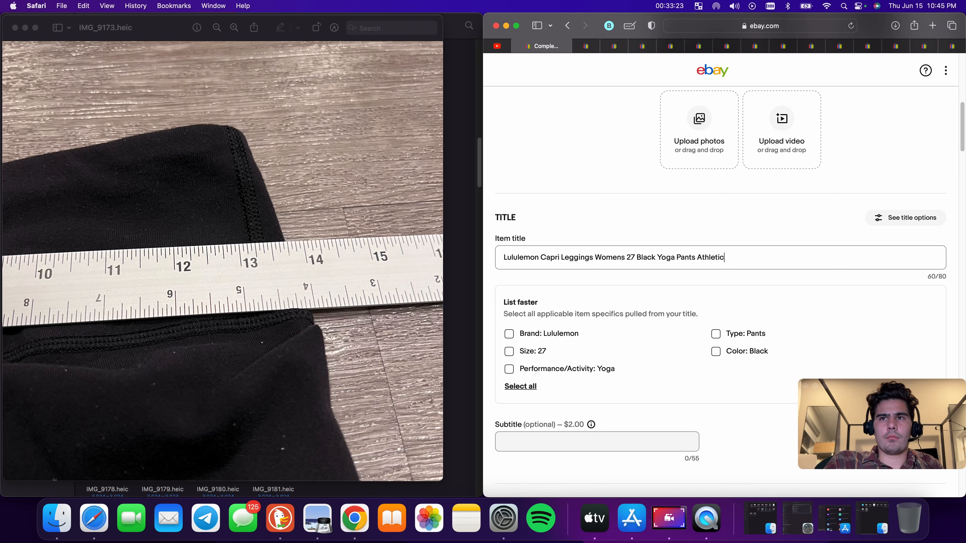
{"action": "type", "text": " Fitness"}
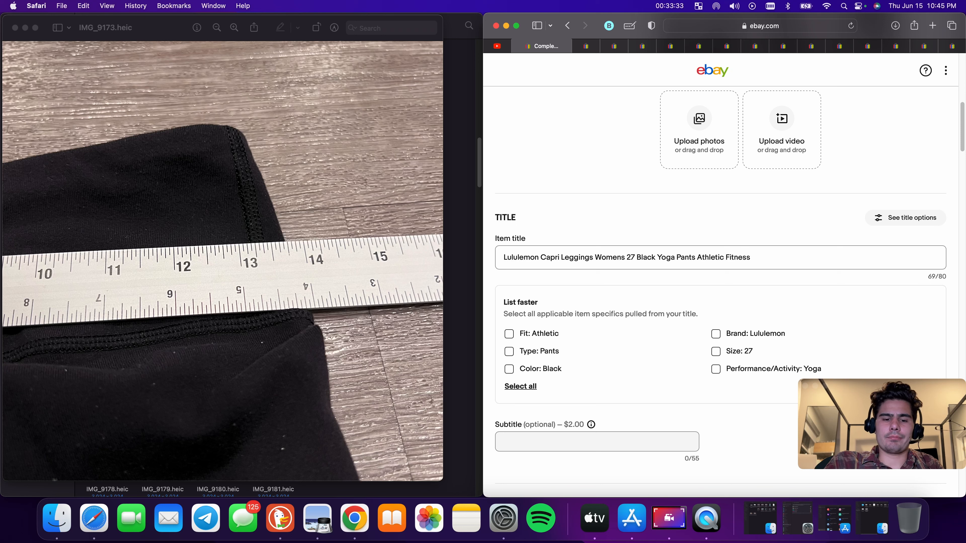
{"action": "type", "text": "Comfort"}
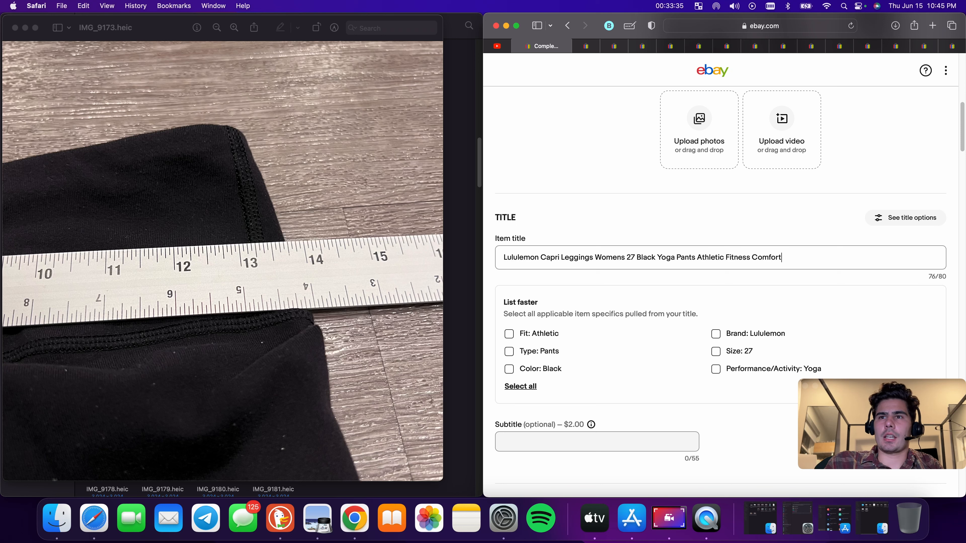
Select and copy the full item title
{"action": "key", "text": "cmd+a"}
{"action": "right_click", "coordinate": [647, 254]}
{"action": "left_click", "coordinate": [698, 310]}
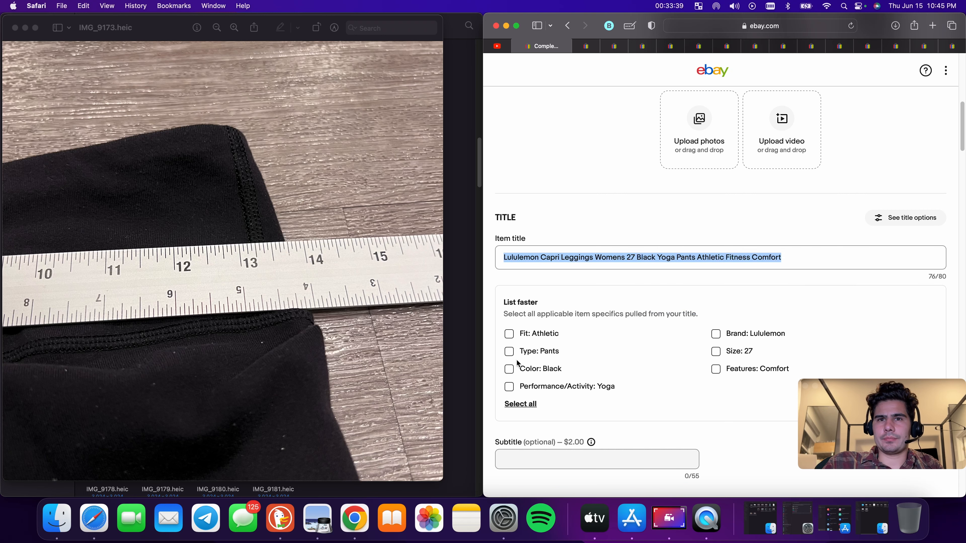
Apply the suggested item specifics Type, Color, Performance/Activity, Fit, Brand, Size and Features from the title
{"action": "left_click", "coordinate": [510, 351]}
{"action": "left_click", "coordinate": [510, 369]}
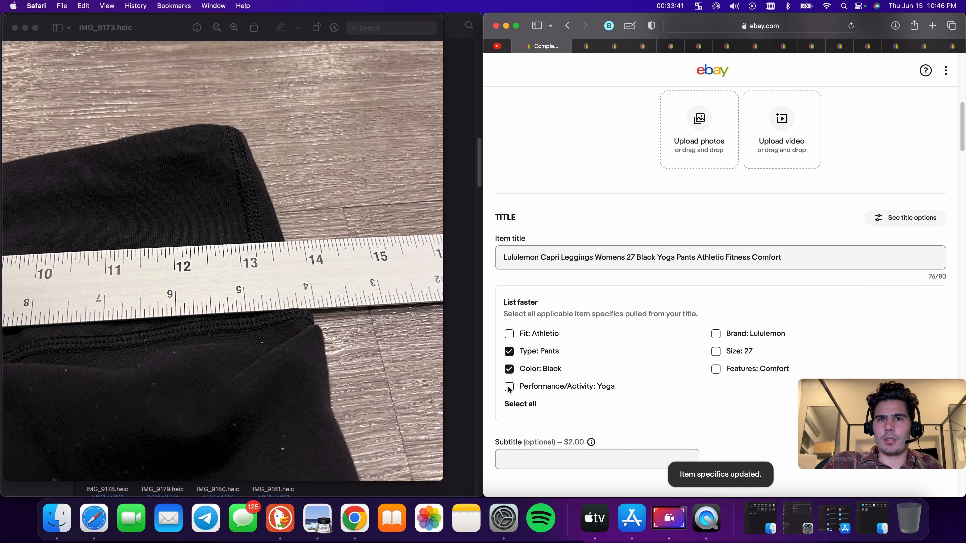
{"action": "left_click", "coordinate": [510, 386]}
{"action": "left_click", "coordinate": [510, 334]}
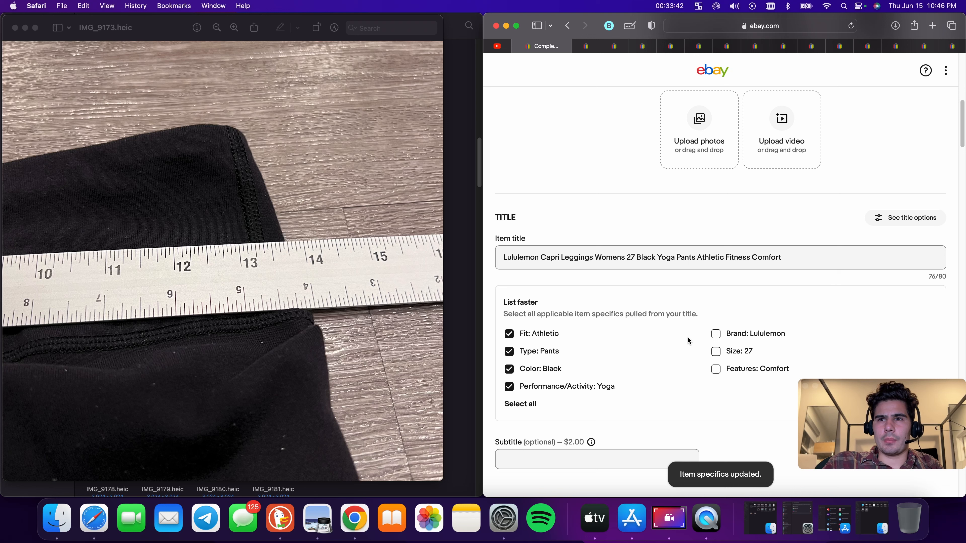
{"action": "left_click", "coordinate": [717, 335]}
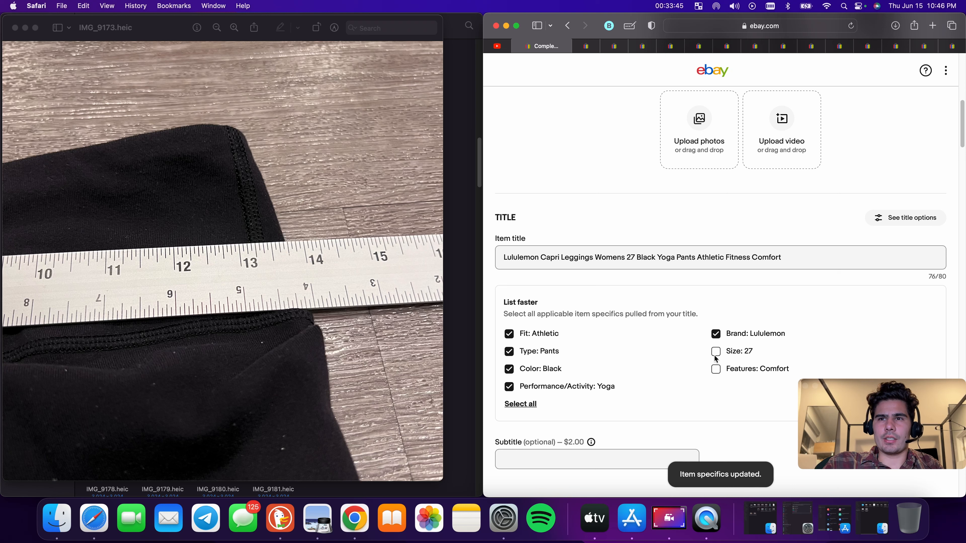
{"action": "left_click", "coordinate": [716, 354]}
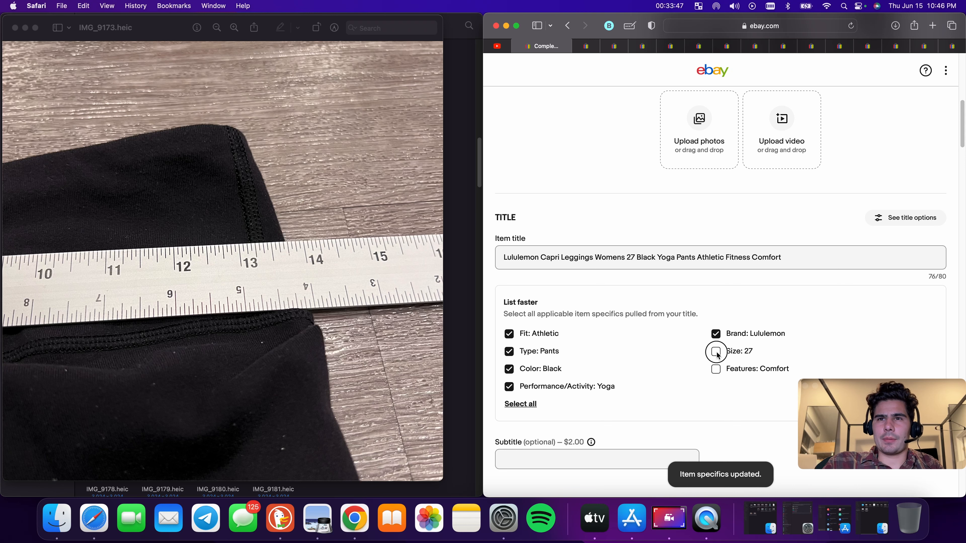
{"action": "left_click", "coordinate": [717, 370]}
Change the Type item specific to Leggings
{"action": "scroll", "coordinate": [656, 218], "scroll_direction": "down", "scroll_amount": 10}
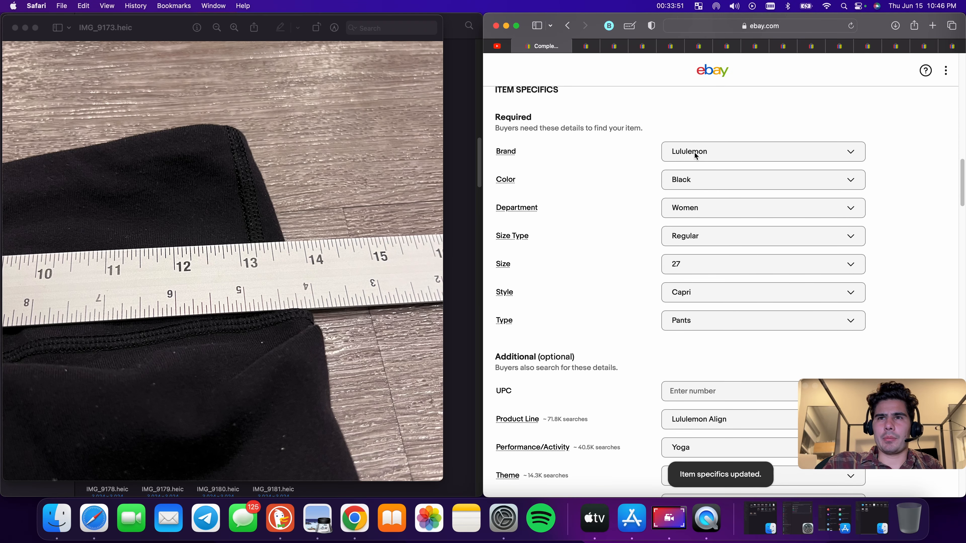
{"action": "scroll", "coordinate": [702, 272], "scroll_direction": "up", "scroll_amount": 10}
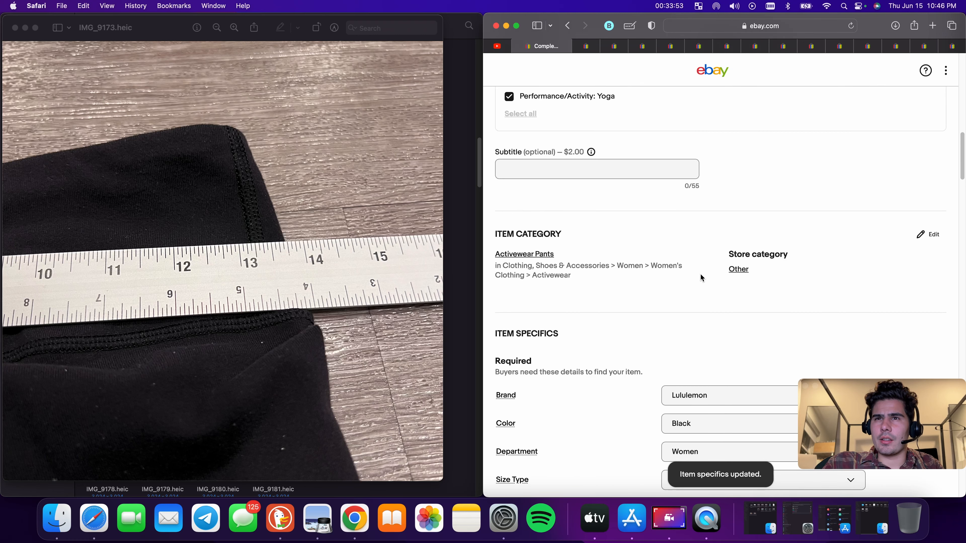
{"action": "scroll", "coordinate": [703, 277], "scroll_direction": "down", "scroll_amount": 10}
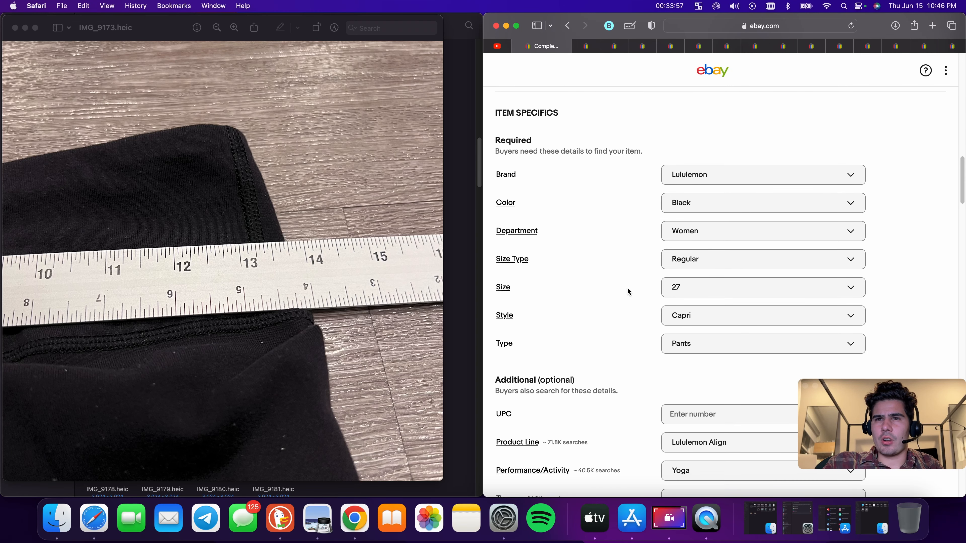
{"action": "scroll", "coordinate": [789, 309], "scroll_direction": "down", "scroll_amount": 6}
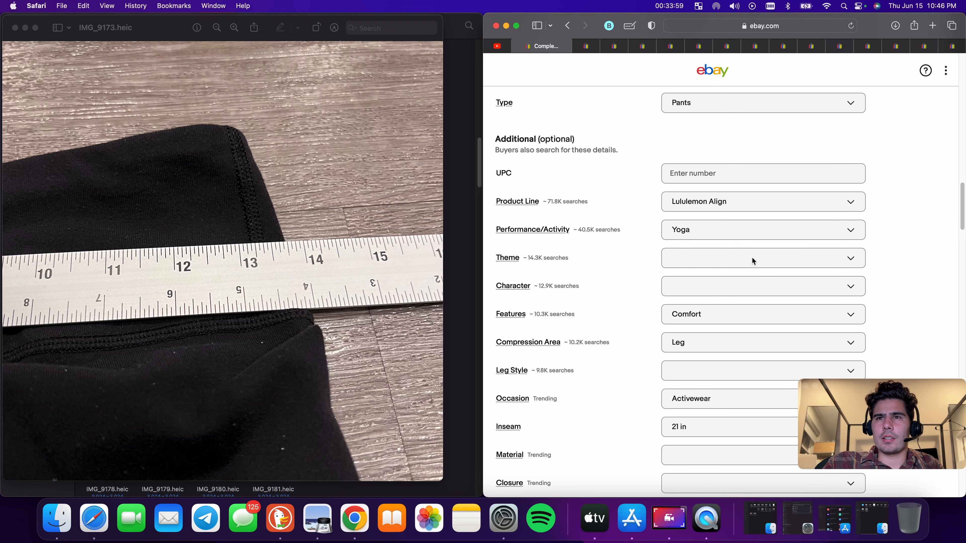
{"action": "scroll", "coordinate": [695, 176], "scroll_direction": "up", "scroll_amount": 3}
{"action": "left_click", "coordinate": [707, 237]}
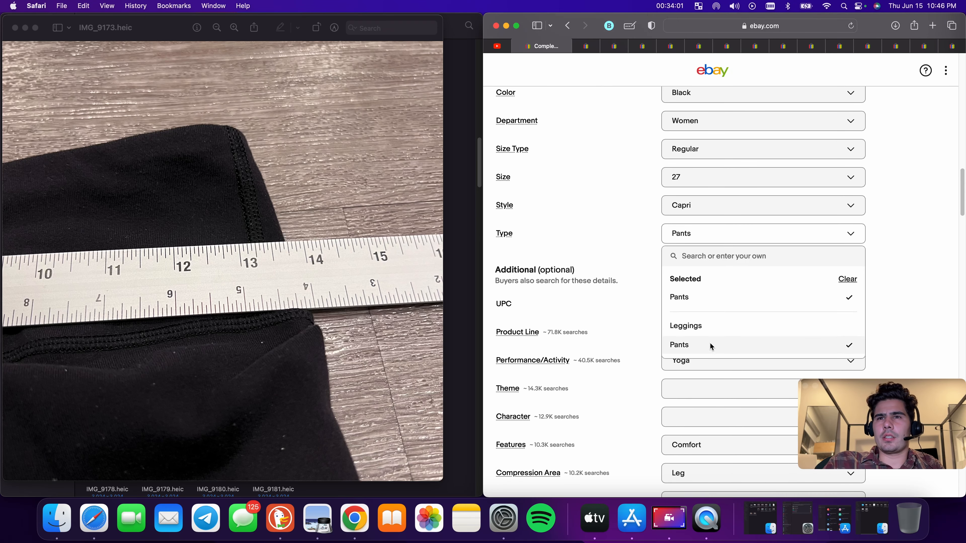
{"action": "left_click", "coordinate": [709, 330]}
Clear the Product Line item specific
{"action": "scroll", "coordinate": [722, 244], "scroll_direction": "down", "scroll_amount": 3}
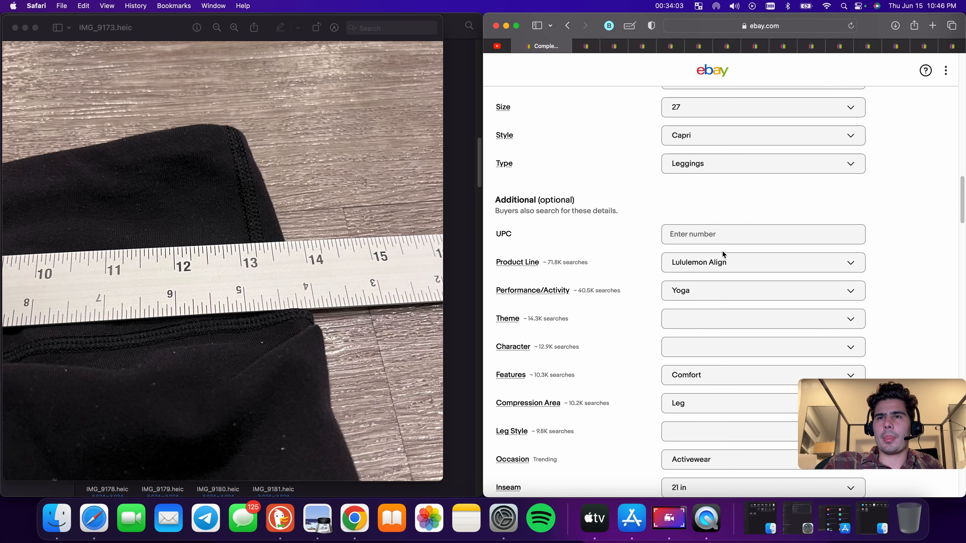
{"action": "left_click", "coordinate": [721, 241]}
{"action": "left_click", "coordinate": [838, 294]}
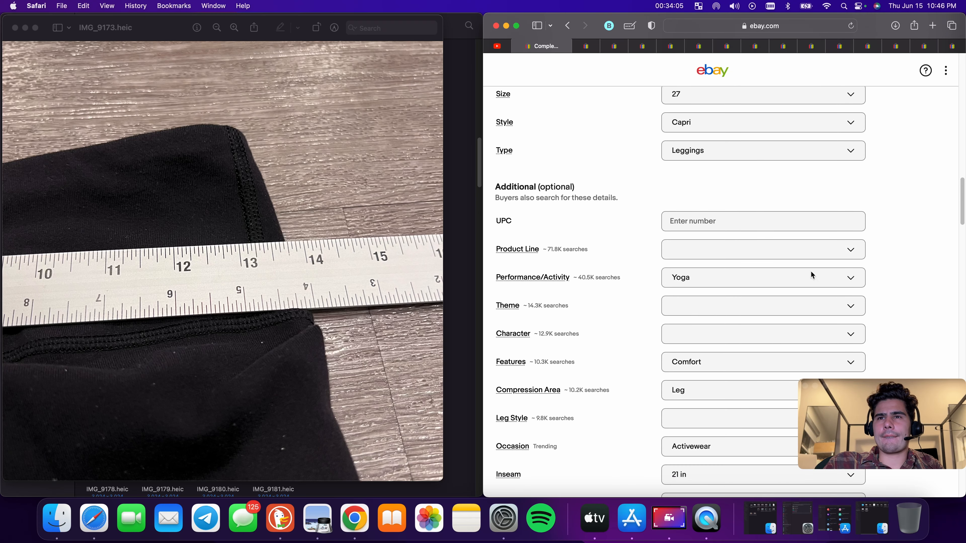
Open the inseam measurement photo and set the Inseam item specific to 20 in
{"action": "scroll", "coordinate": [761, 275], "scroll_direction": "down", "scroll_amount": 1}
{"action": "scroll", "coordinate": [762, 274], "scroll_direction": "down", "scroll_amount": 5}
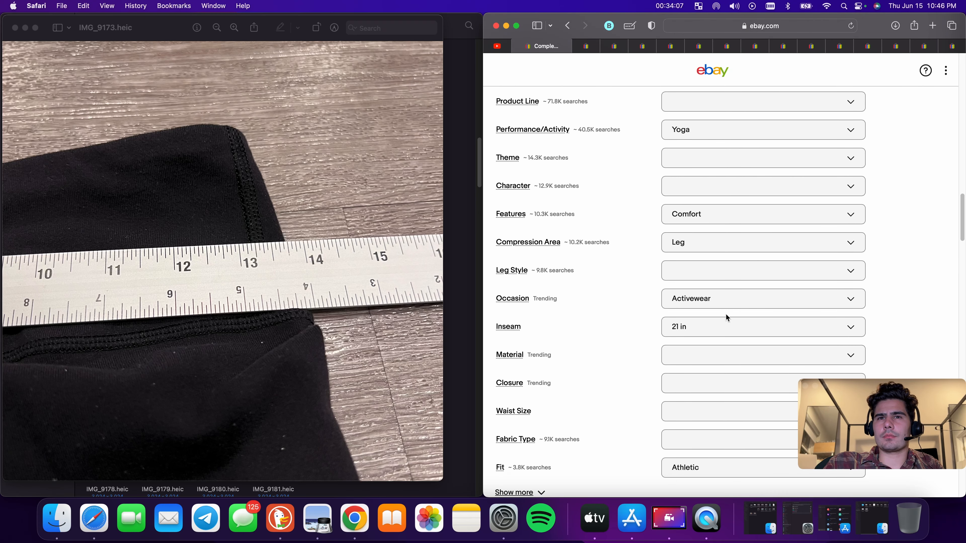
{"action": "left_click", "coordinate": [15, 27]}
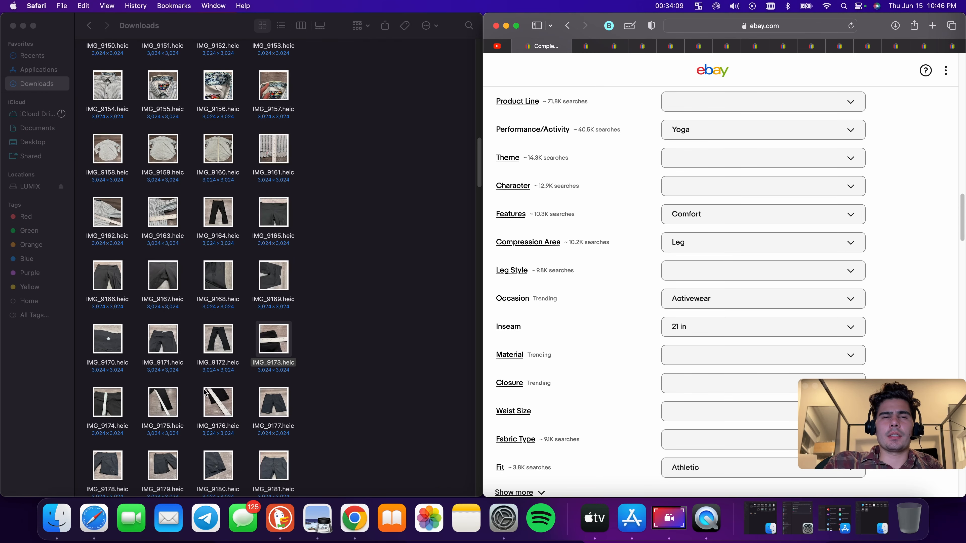
{"action": "double_click", "coordinate": [210, 409]}
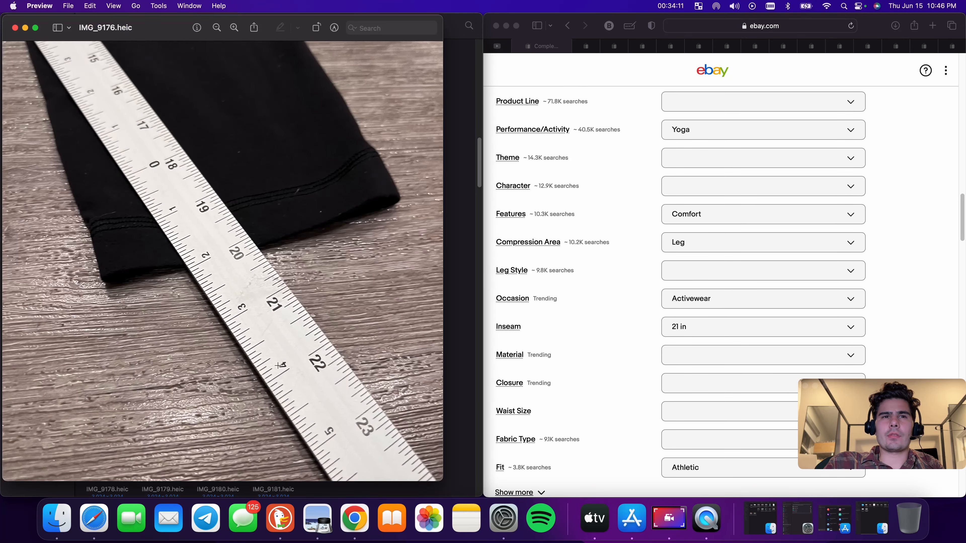
{"action": "scroll", "coordinate": [688, 352], "scroll_direction": "down", "scroll_amount": 2}
{"action": "left_click", "coordinate": [725, 267]}
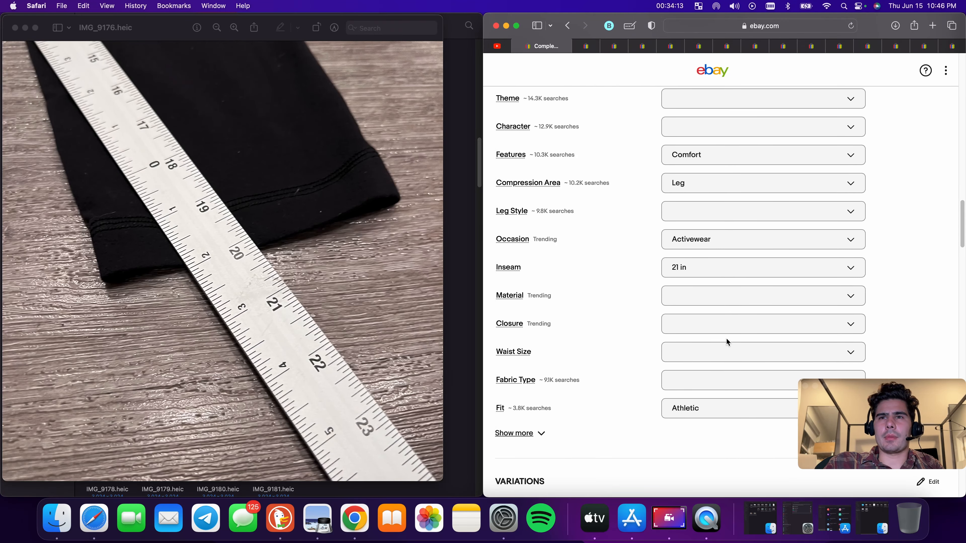
{"action": "left_click", "coordinate": [710, 262]}
Paste the copied item title into the description
{"action": "scroll", "coordinate": [696, 353], "scroll_direction": "down", "scroll_amount": 15}
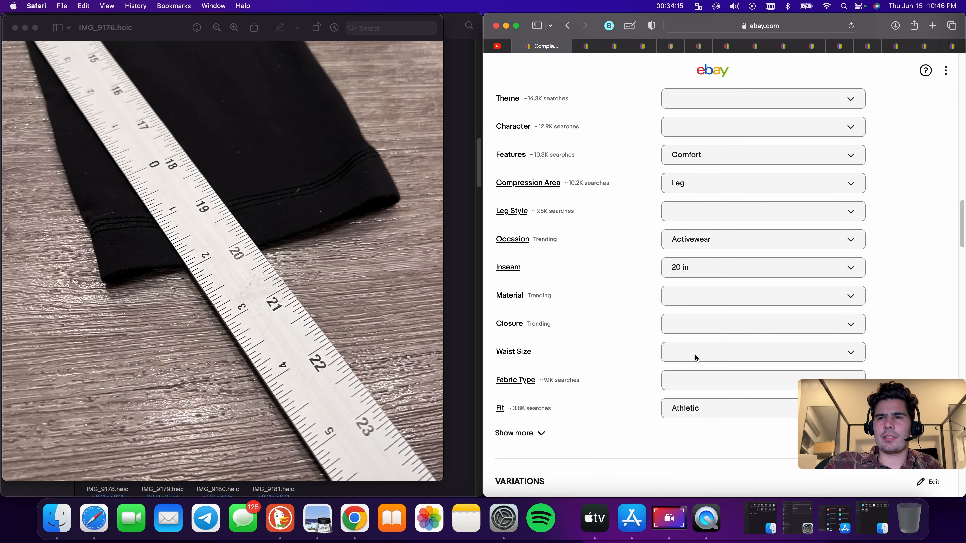
{"action": "left_click", "coordinate": [836, 118]}
{"action": "left_click", "coordinate": [707, 346]}
{"action": "type", "text": "Lululemon Capri Leggings Womens 27 Black Yoga Pants Athletic Fitness Comfort"}
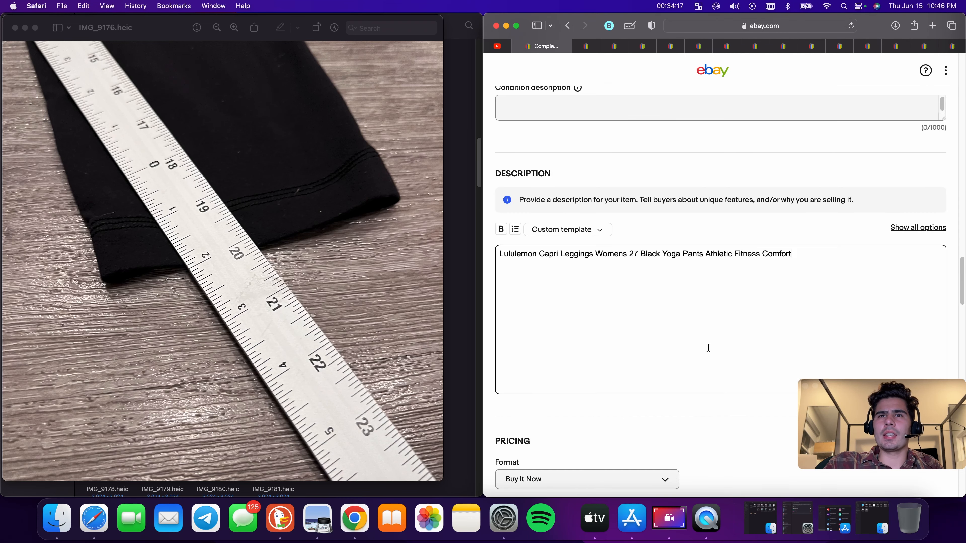
Enter the condition description "Has some pilling"
{"action": "scroll", "coordinate": [707, 346], "scroll_direction": "up", "scroll_amount": 8}
{"action": "left_click", "coordinate": [583, 392]}
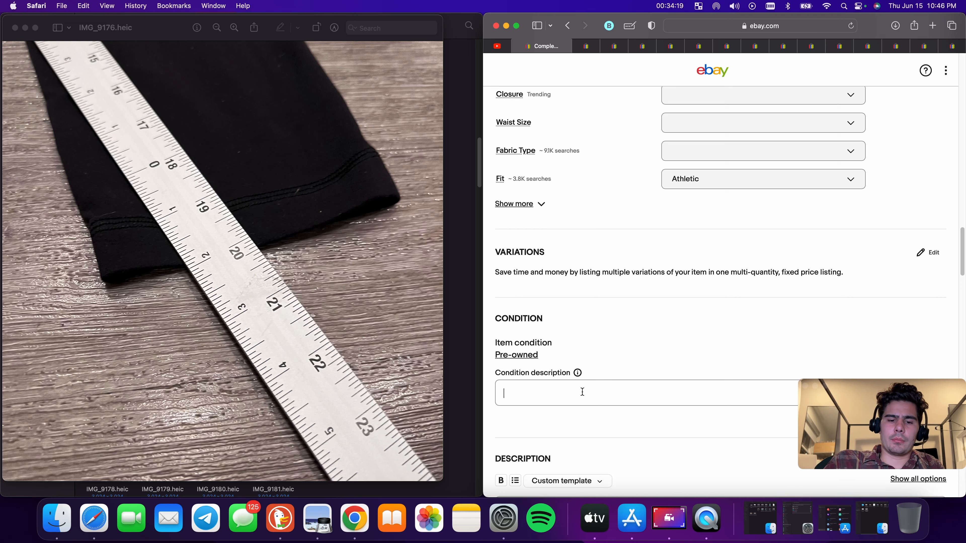
{"action": "type", "text": "Has so"}
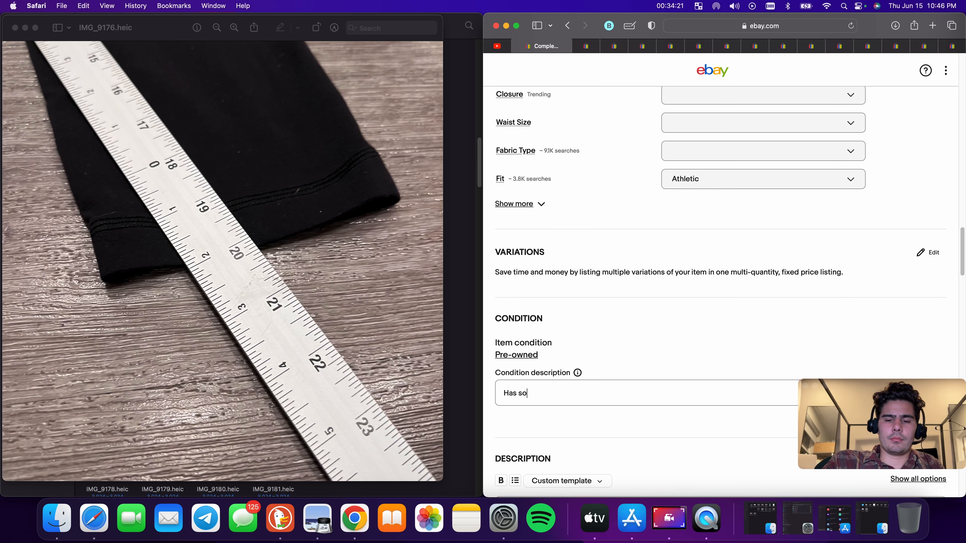
{"action": "type", "text": "me pilli"}
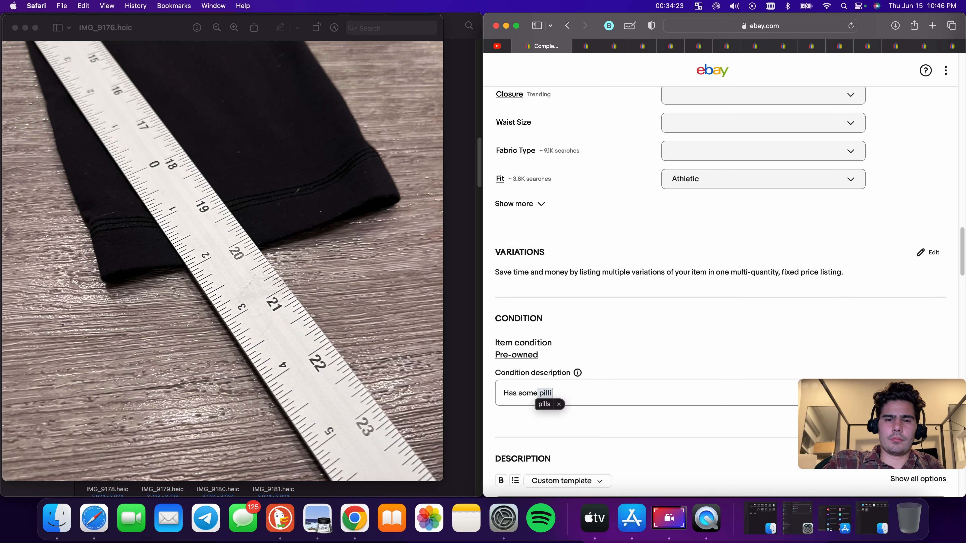
{"action": "type", "text": "ng"}
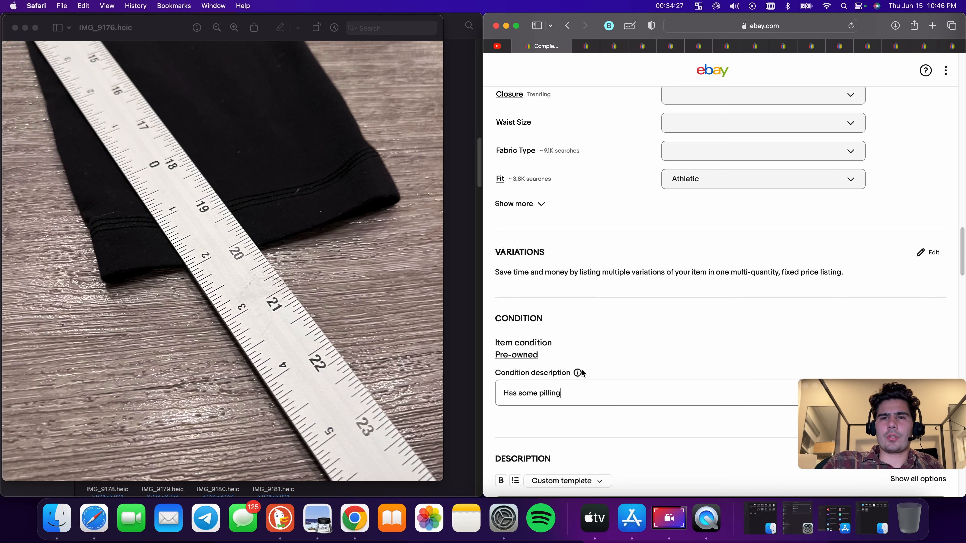
{"action": "right_click", "coordinate": [558, 392]}
{"action": "left_click", "coordinate": [712, 355]}
Set the Buy It Now price to $18.88
{"action": "scroll", "coordinate": [711, 356], "scroll_direction": "down", "scroll_amount": 2}
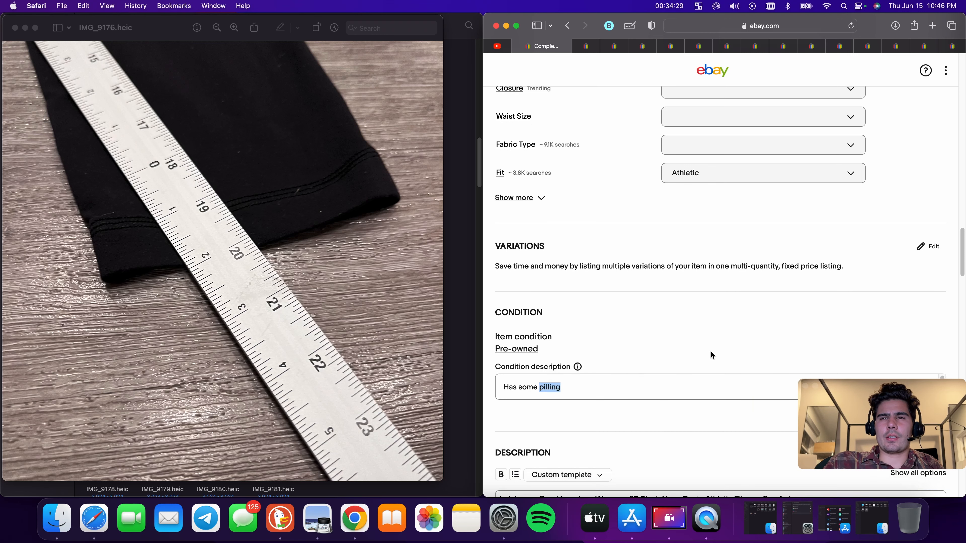
{"action": "scroll", "coordinate": [644, 352], "scroll_direction": "down", "scroll_amount": 5}
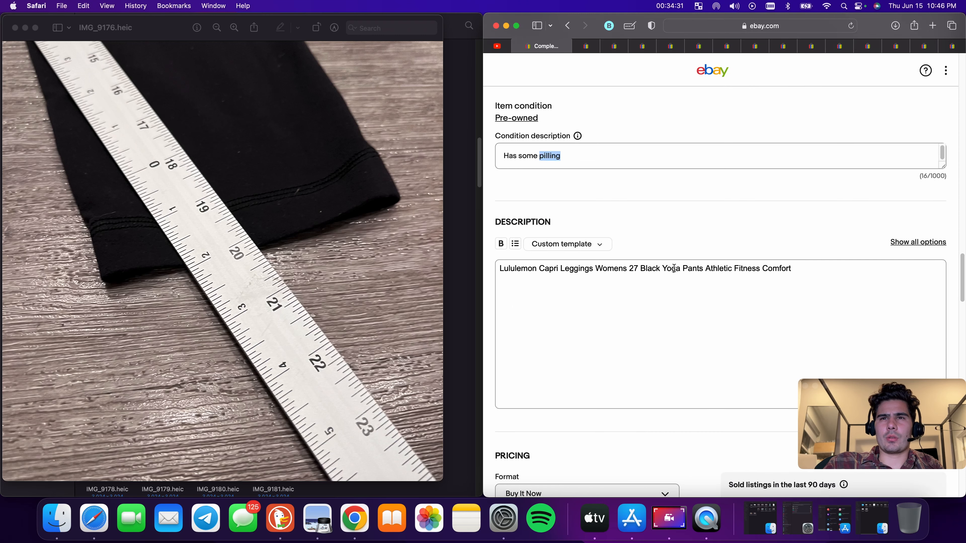
{"action": "scroll", "coordinate": [675, 323], "scroll_direction": "down", "scroll_amount": 5}
{"action": "left_click", "coordinate": [556, 339]}
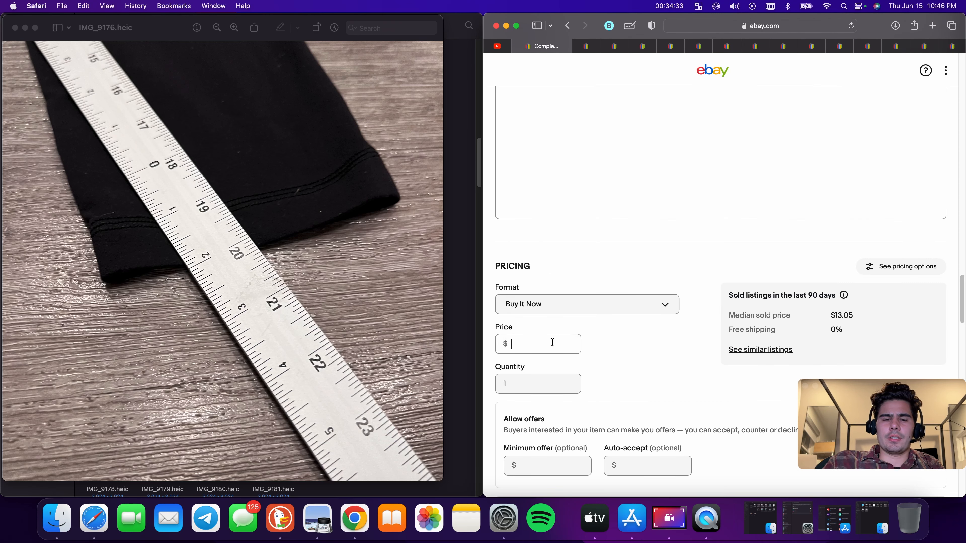
{"action": "type", "text": "18."}
{"action": "type", "text": "99"}
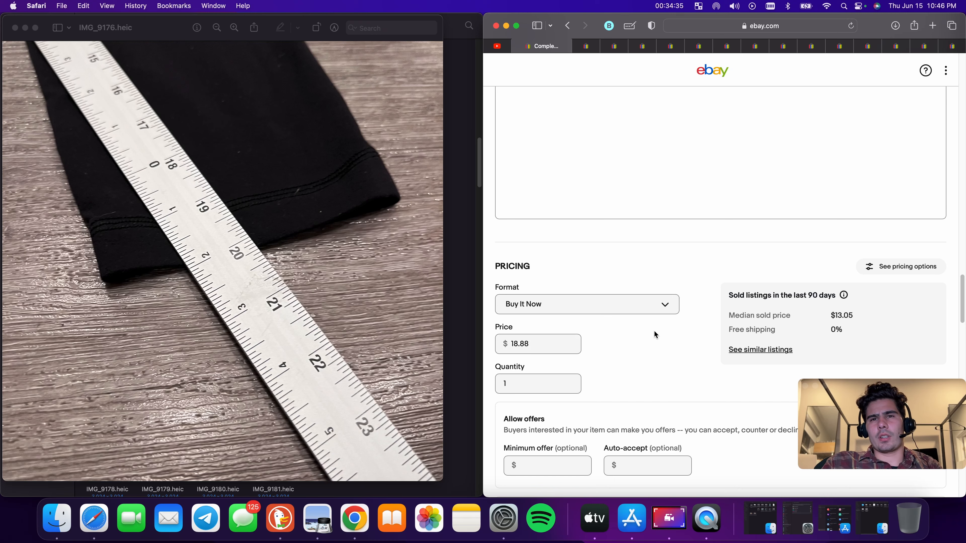
Set the package weight to 9 oz and the package dimensions to 9 x 9 x 9 in
{"action": "scroll", "coordinate": [654, 334], "scroll_direction": "down", "scroll_amount": 12}
{"action": "left_click", "coordinate": [560, 244]}
{"action": "type", "text": "9"}
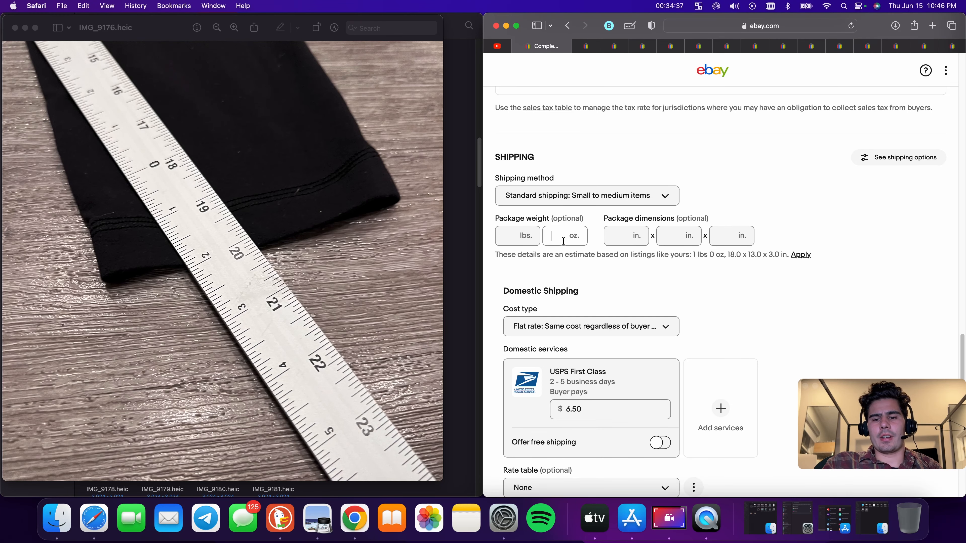
{"action": "key", "text": "Tab"}
{"action": "type", "text": "9"}
{"action": "key", "text": "Tab"}
{"action": "type", "text": "9"}
{"action": "key", "text": "Tab"}
{"action": "type", "text": "9"}
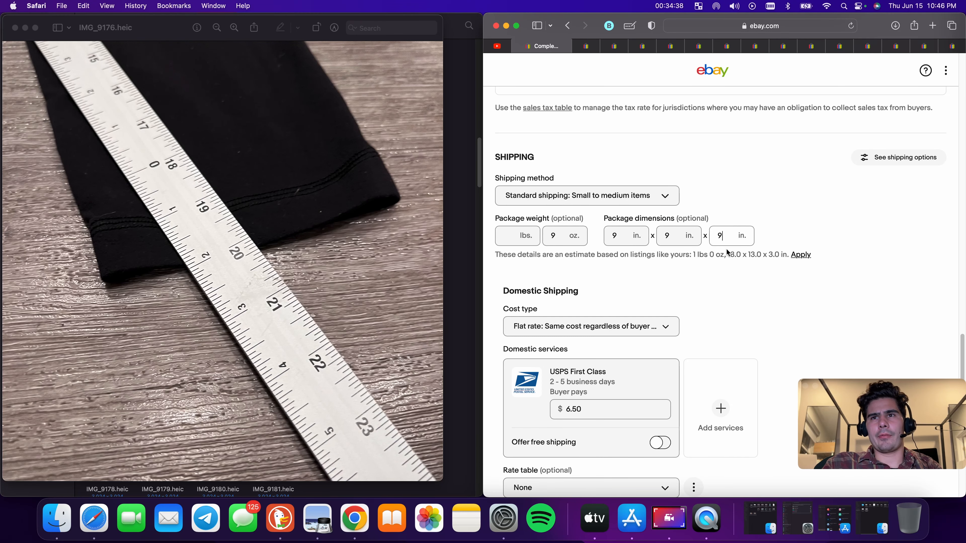
Set the USPS First Class shipping cost to $8.90
{"action": "left_click", "coordinate": [612, 404]}
{"action": "type", "text": "8.90"}
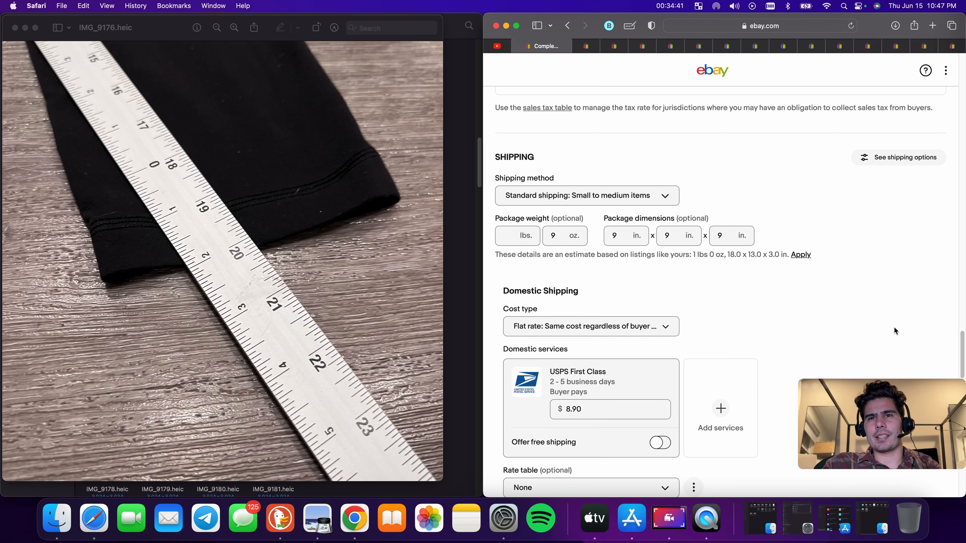
Try to publish the listing
{"action": "scroll", "coordinate": [833, 337], "scroll_direction": "down", "scroll_amount": 15}
{"action": "left_click", "coordinate": [748, 337]}
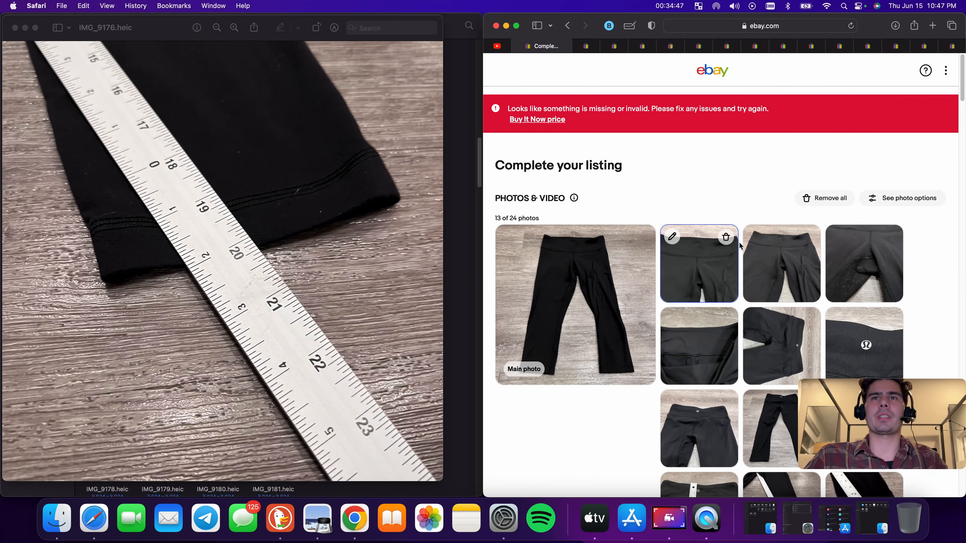
Re-enter the Buy It Now price as $18.88
{"action": "scroll", "coordinate": [680, 262], "scroll_direction": "down", "scroll_amount": 10}
{"action": "scroll", "coordinate": [680, 263], "scroll_direction": "down", "scroll_amount": 10}
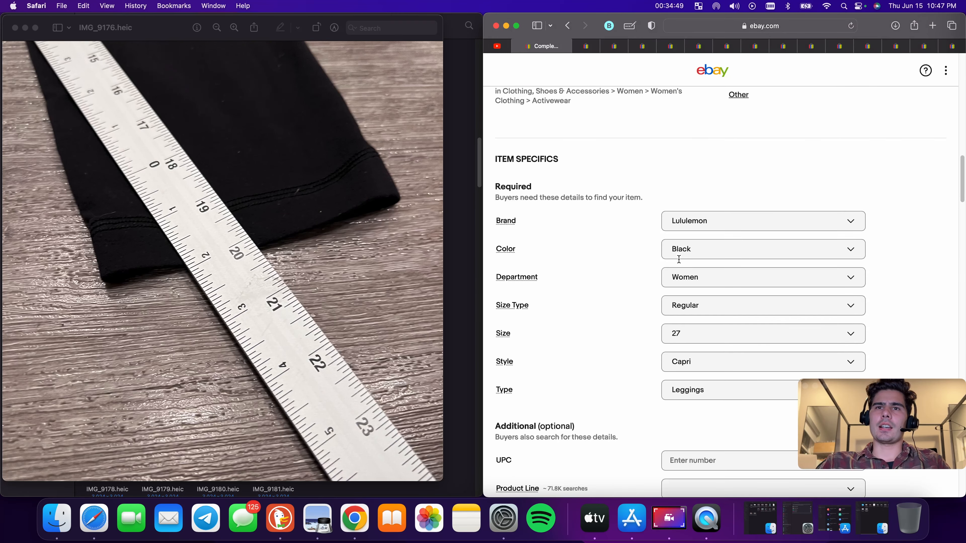
{"action": "scroll", "coordinate": [680, 263], "scroll_direction": "up", "scroll_amount": 12}
{"action": "scroll", "coordinate": [677, 266], "scroll_direction": "down", "scroll_amount": 5}
{"action": "scroll", "coordinate": [521, 274], "scroll_direction": "down", "scroll_amount": 15}
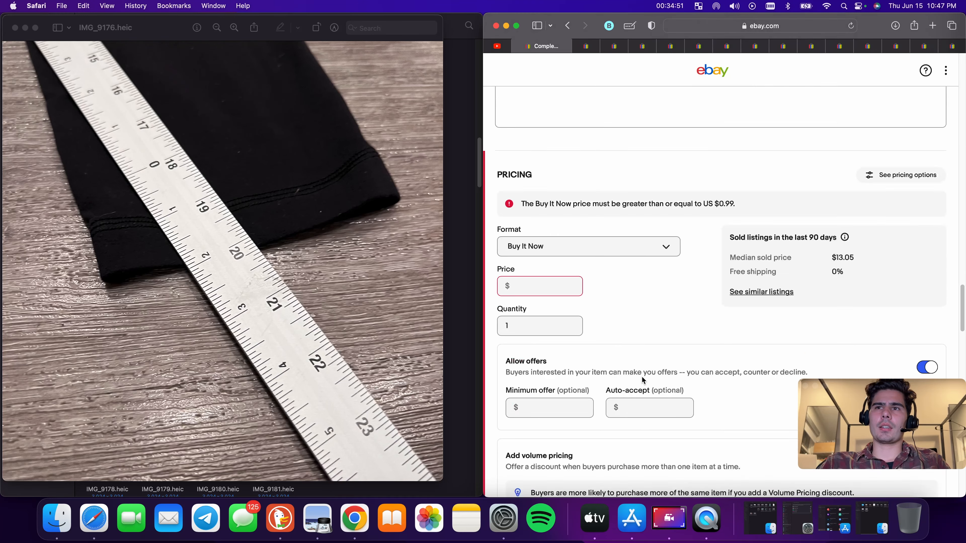
{"action": "scroll", "coordinate": [640, 376], "scroll_direction": "up", "scroll_amount": 6}
{"action": "scroll", "coordinate": [588, 310], "scroll_direction": "down", "scroll_amount": 5}
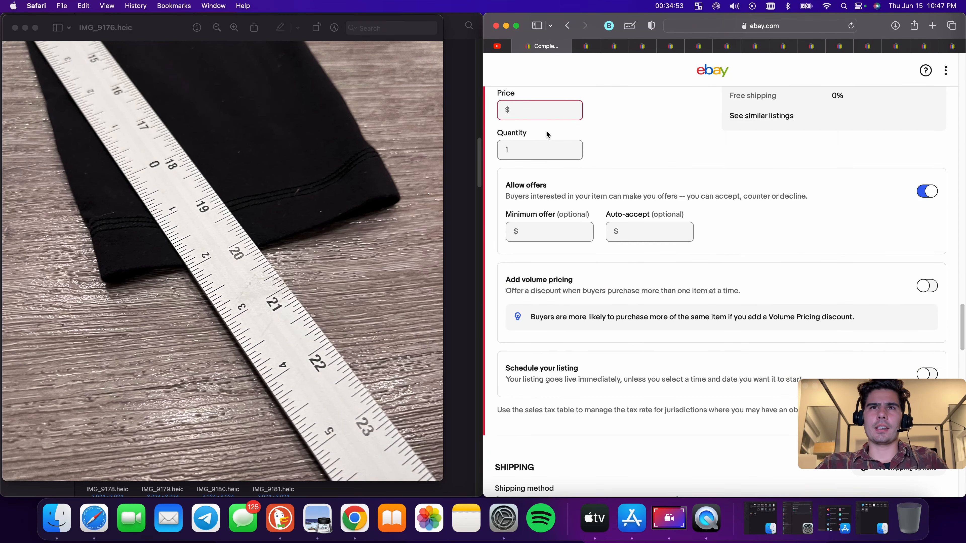
{"action": "left_click", "coordinate": [545, 109]}
{"action": "type", "text": "18.88"}
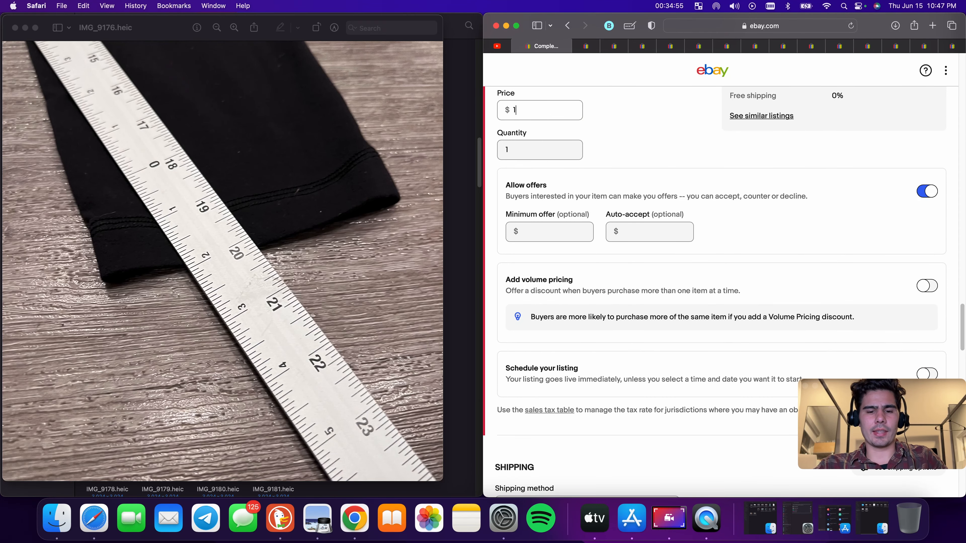
Publish the leggings listing
{"action": "left_click", "coordinate": [692, 177]}
{"action": "scroll", "coordinate": [722, 248], "scroll_direction": "down", "scroll_amount": 20}
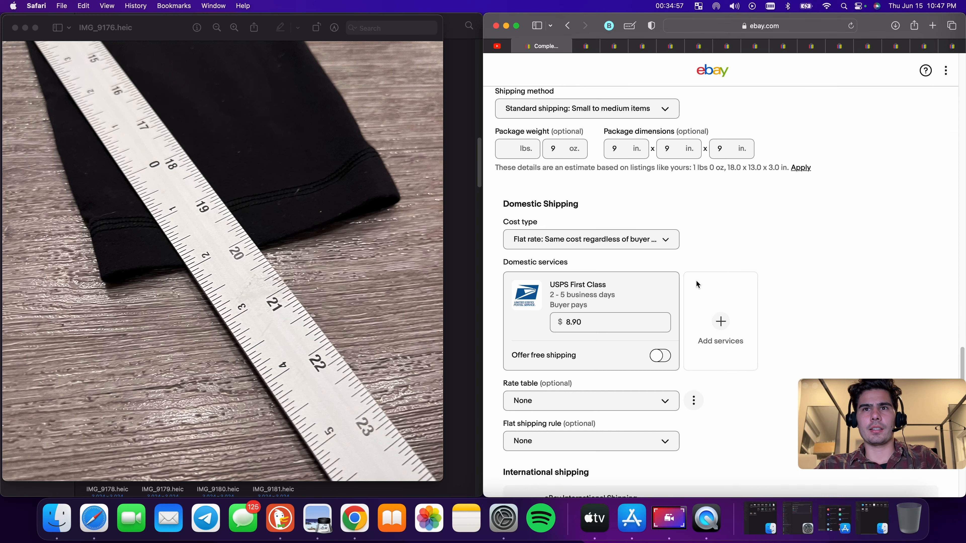
{"action": "left_click", "coordinate": [755, 334]}
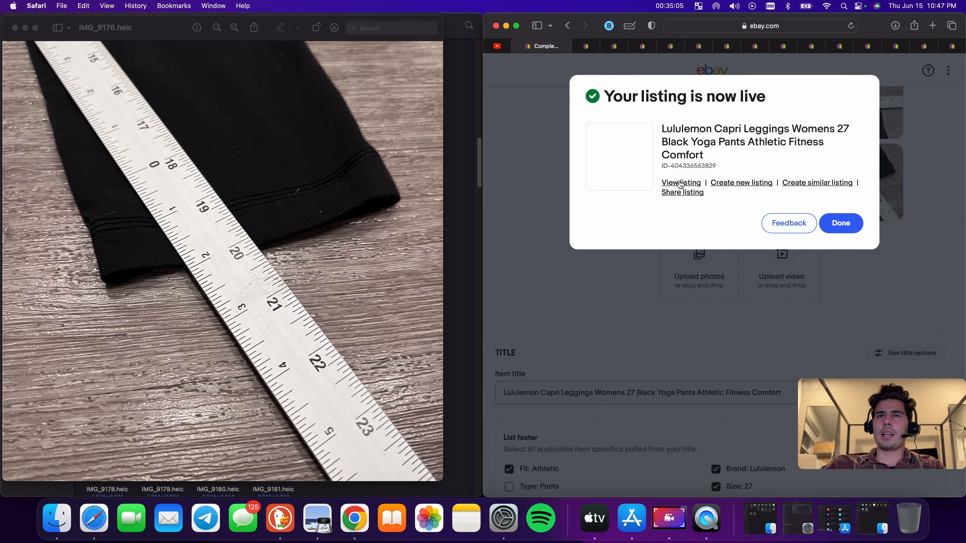
Switch to the draft listing for the Oneill shorts and review its photos
{"action": "left_click", "coordinate": [518, 46]}
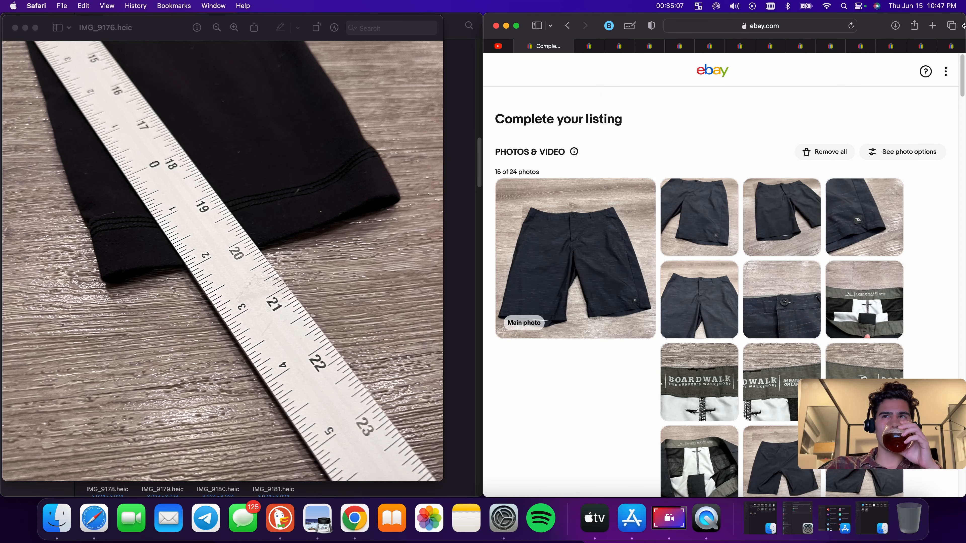
{"action": "left_click", "coordinate": [955, 47]}
{"action": "left_click", "coordinate": [525, 48]}
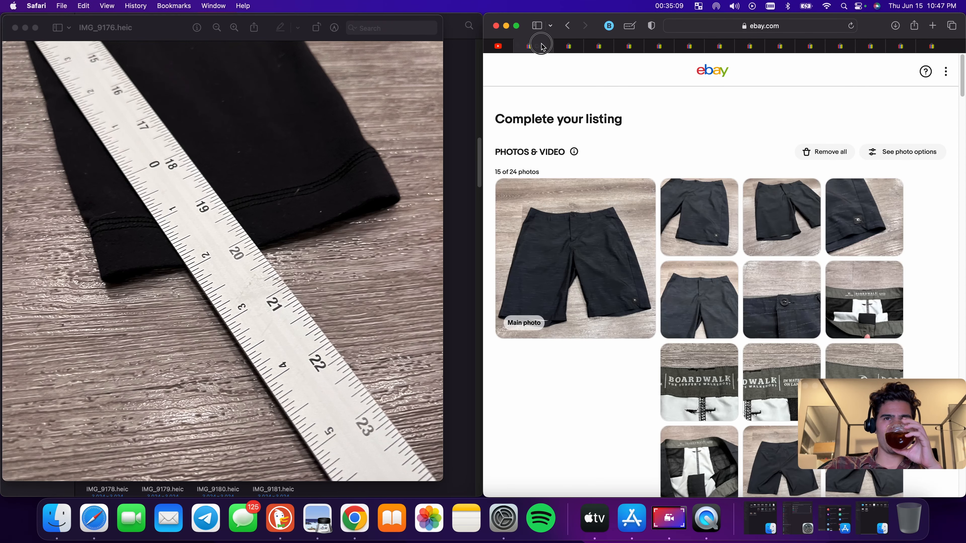
{"action": "scroll", "coordinate": [764, 290], "scroll_direction": "down", "scroll_amount": 3}
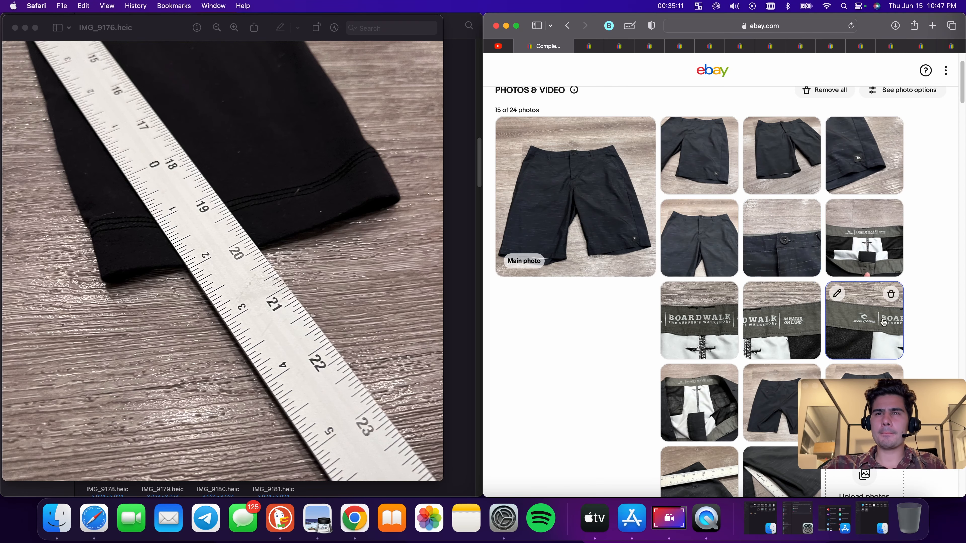
{"action": "scroll", "coordinate": [490, 183], "scroll_direction": "down", "scroll_amount": 5}
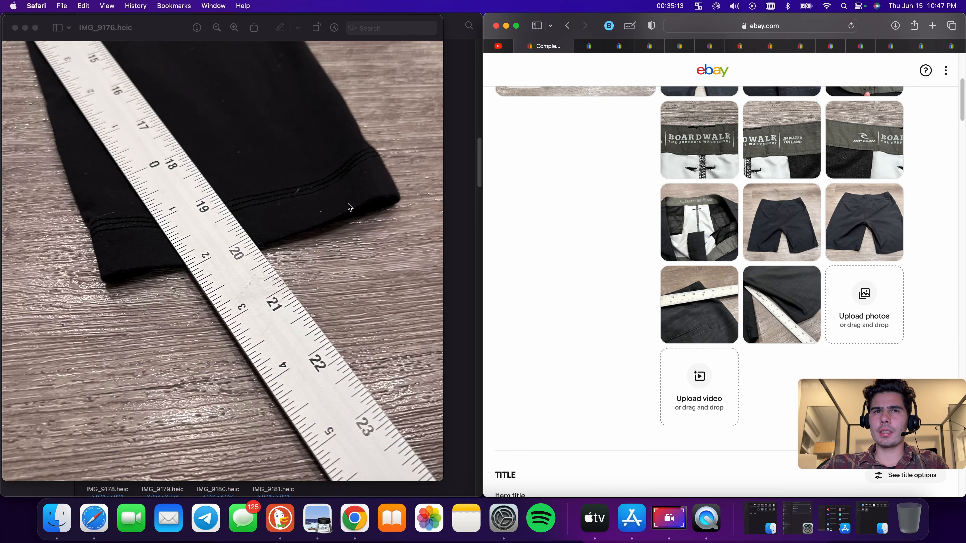
Open the shorts' waist measurement photo IMG_9190 from Downloads
{"action": "left_click", "coordinate": [15, 27]}
{"action": "scroll", "coordinate": [261, 316], "scroll_direction": "down", "scroll_amount": 3}
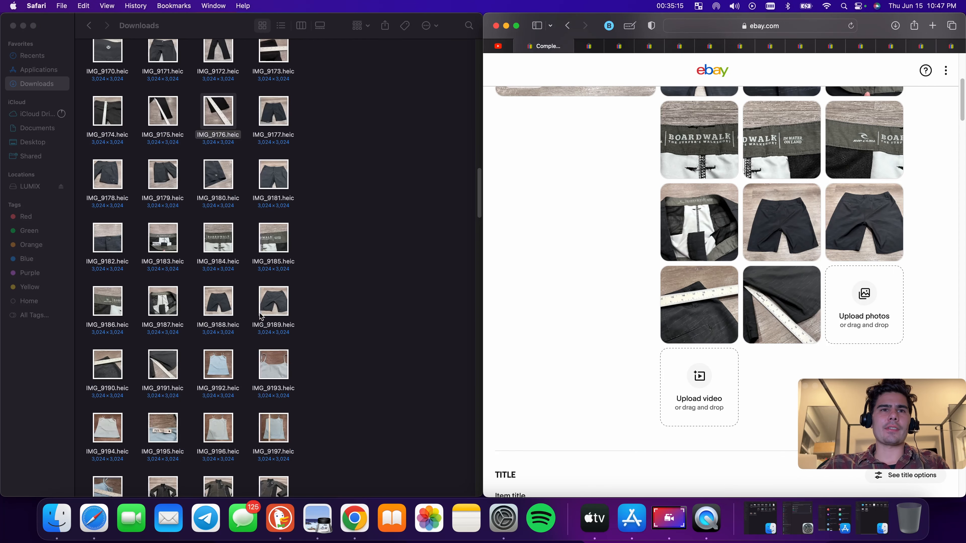
{"action": "double_click", "coordinate": [112, 354]}
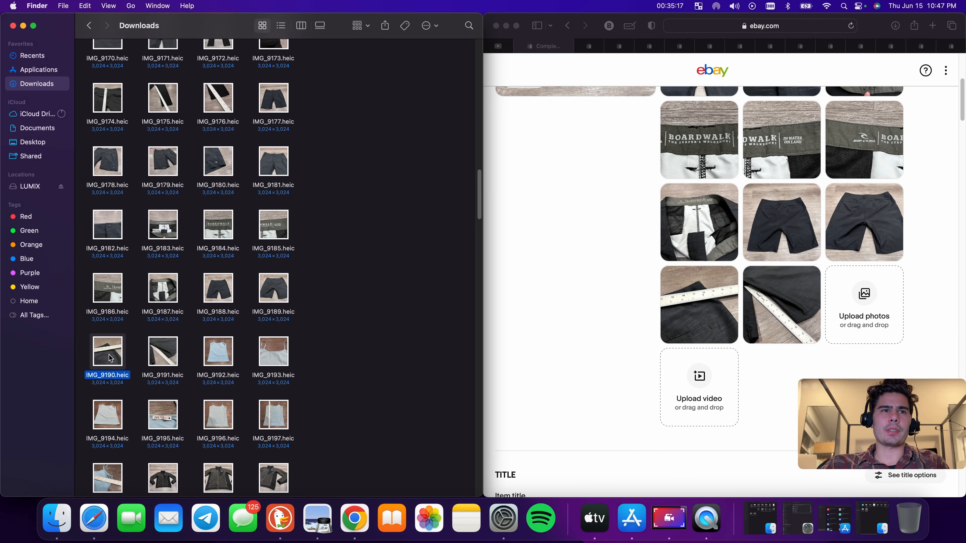
{"action": "scroll", "coordinate": [529, 220], "scroll_direction": "down", "scroll_amount": 8}
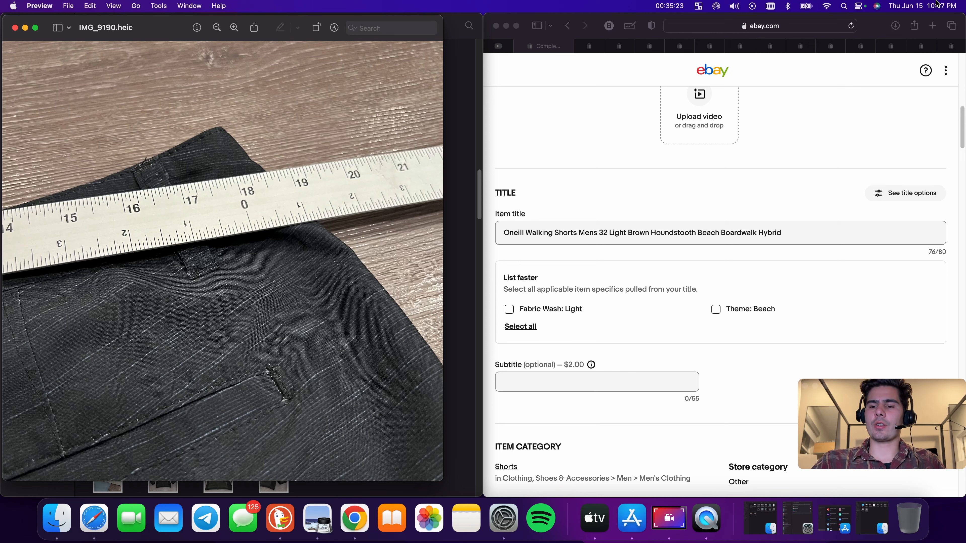
Switch to Calculator, multiply 18 by 2, and close it
{"action": "key", "text": "XF86Calculator"}
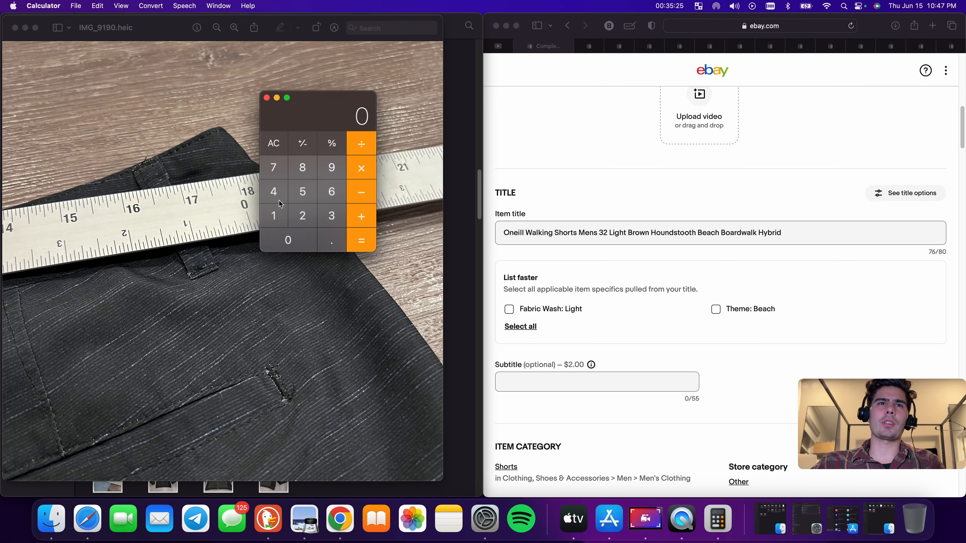
{"action": "left_click", "coordinate": [273, 215]}
{"action": "left_click", "coordinate": [302, 168]}
{"action": "left_click", "coordinate": [361, 167]}
{"action": "left_click", "coordinate": [304, 226]}
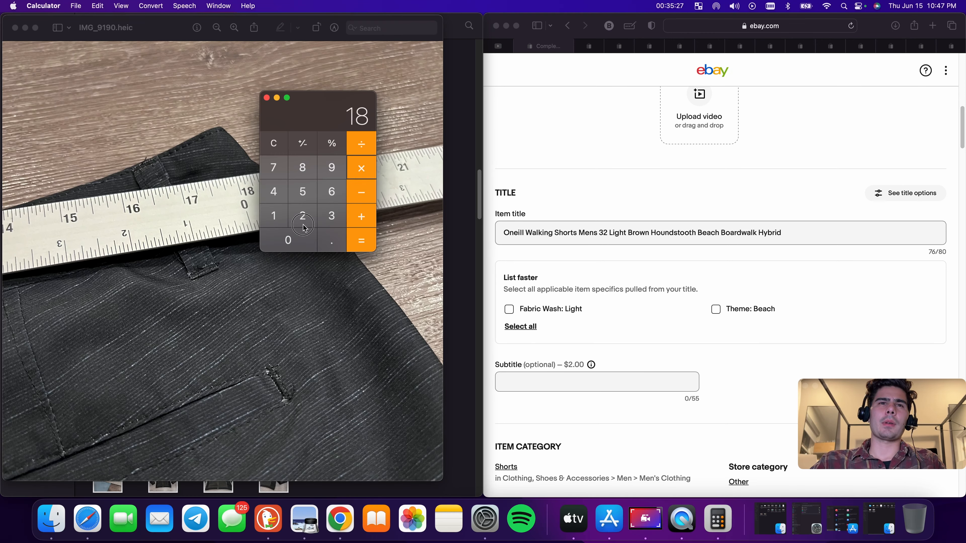
{"action": "key", "text": "Return"}
{"action": "left_click", "coordinate": [276, 98]}
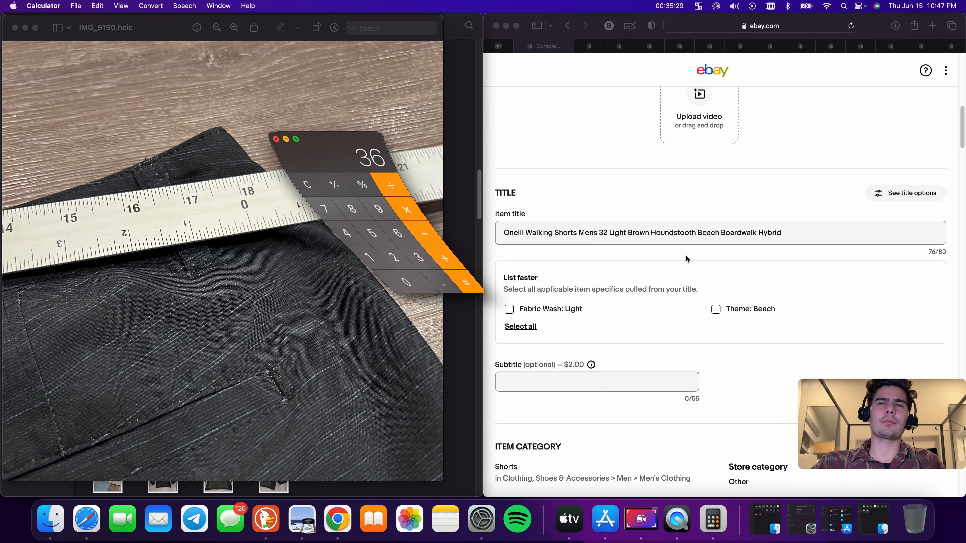
Set the waist size in the item title to 36
{"action": "left_click", "coordinate": [604, 233]}
{"action": "double_click", "coordinate": [605, 232]}
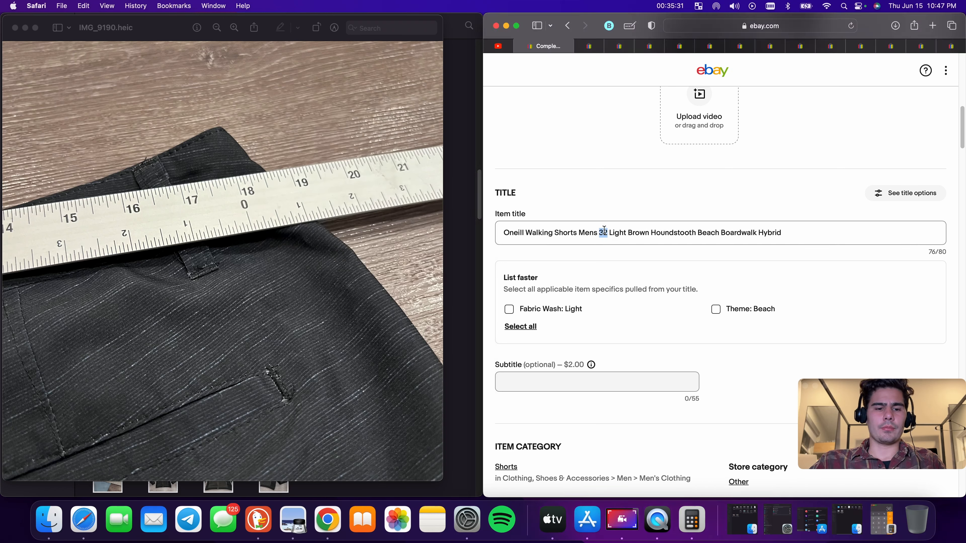
{"action": "type", "text": "36"}
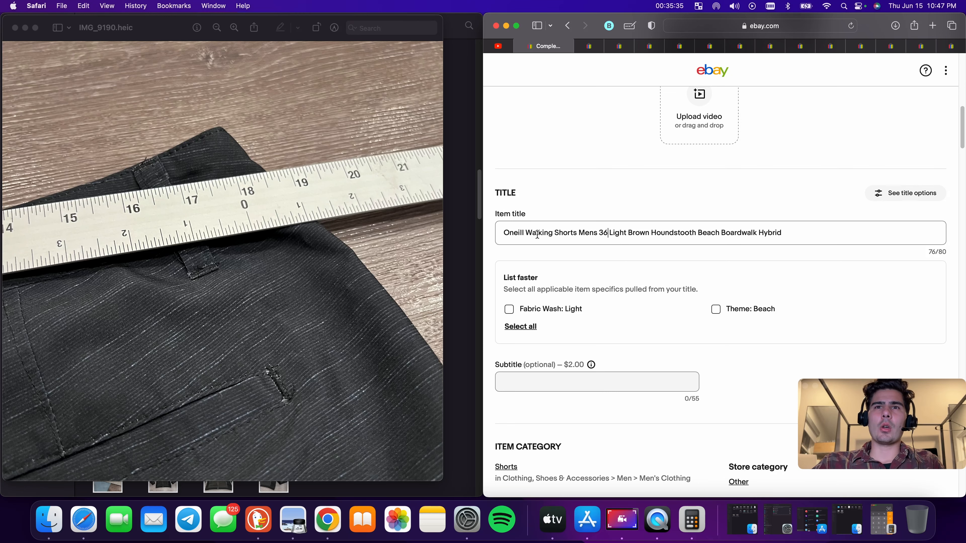
Close the measurement photo and open the waistband label photo IMG_9184 from Downloads
{"action": "left_click", "coordinate": [14, 28]}
{"action": "left_click", "coordinate": [225, 233]}
{"action": "double_click", "coordinate": [225, 233]}
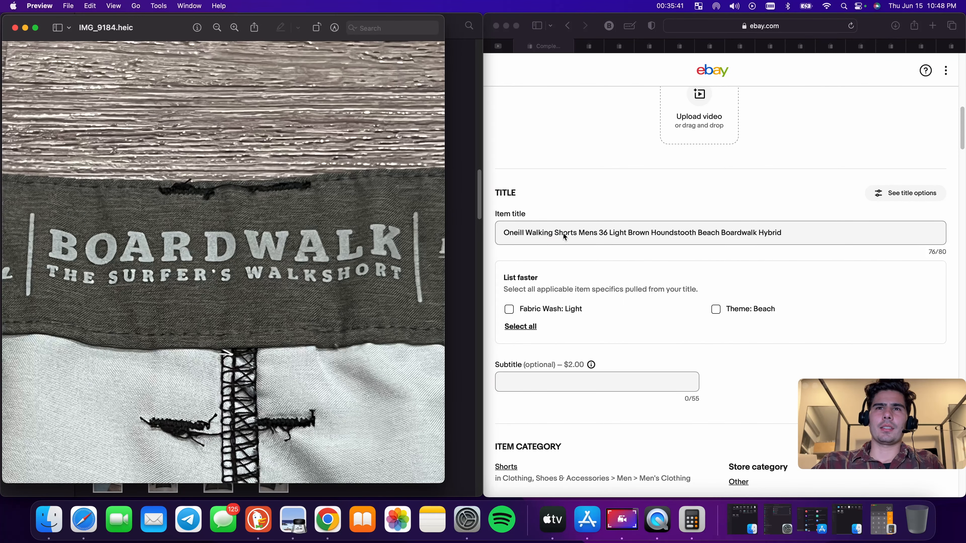
Replace 'Walking' in the title with 'Board' so it reads 'Oneill Board Shorts'
{"action": "double_click", "coordinate": [545, 234]}
{"action": "key", "text": "BackSpace"}
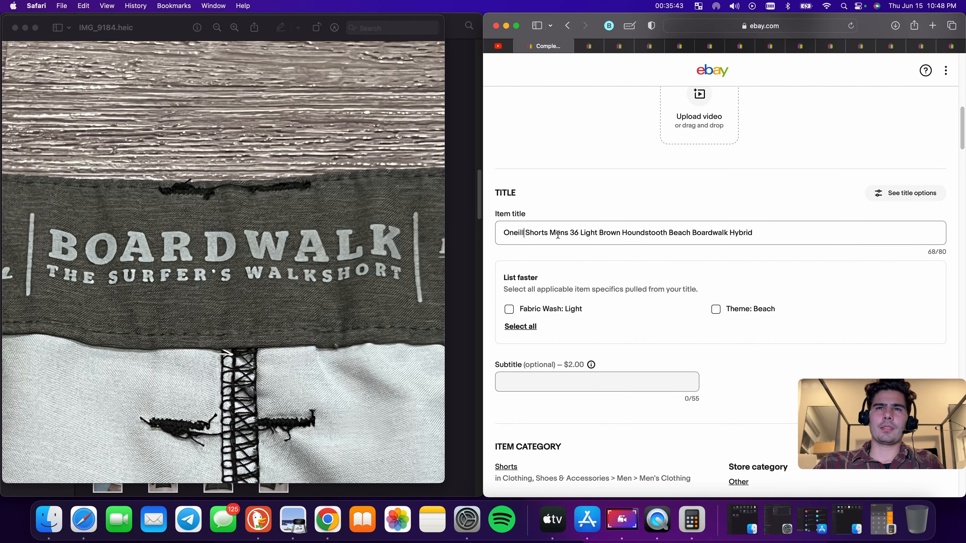
{"action": "left_click", "coordinate": [527, 233]}
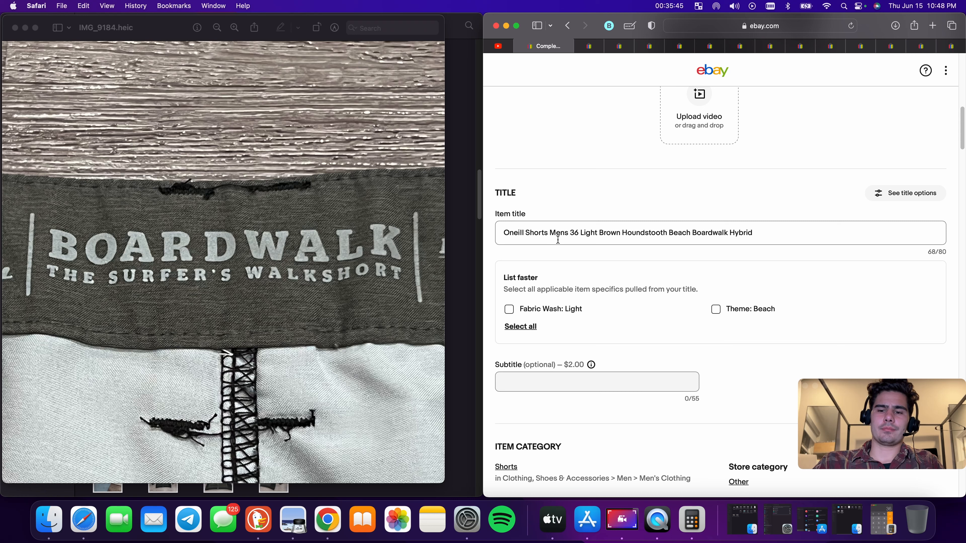
{"action": "type", "text": "Boa"}
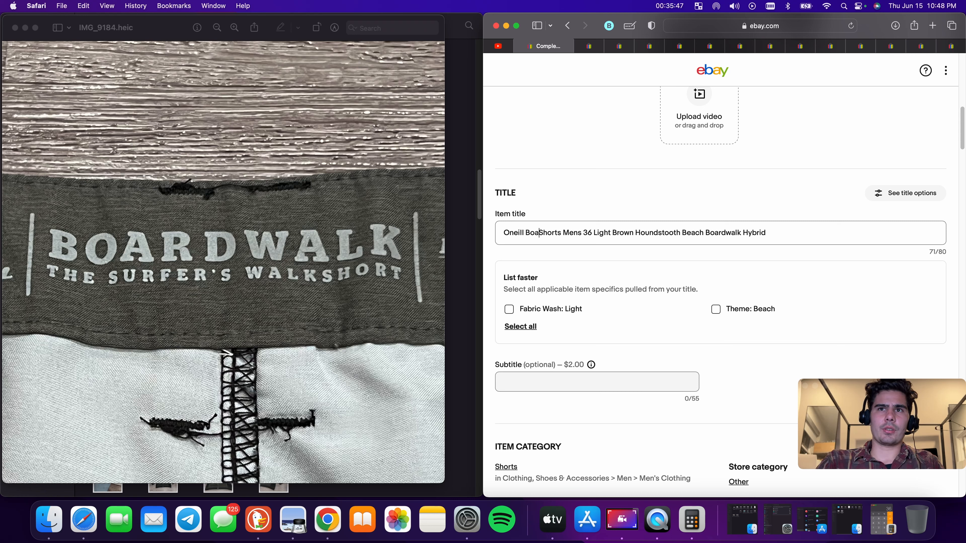
{"action": "type", "text": "rd"}
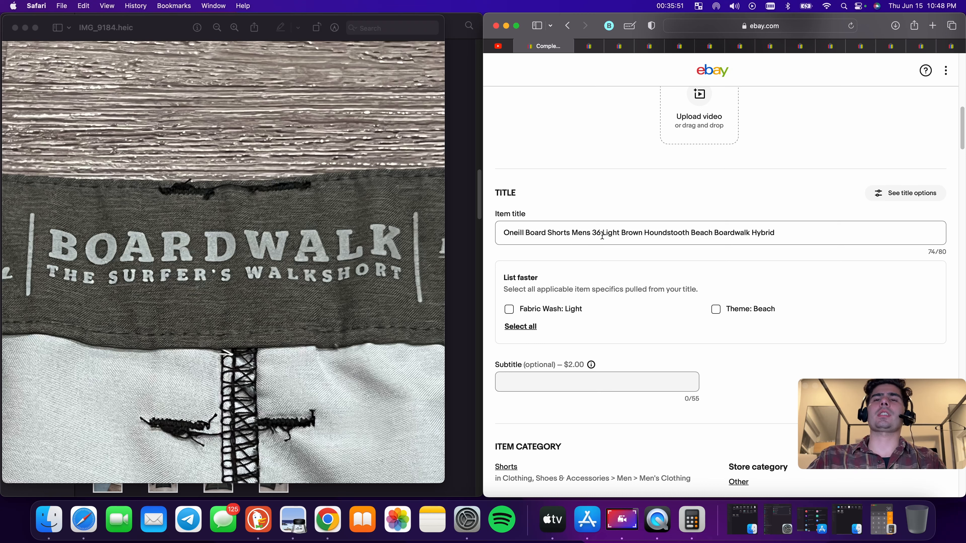
{"action": "triple_click", "coordinate": [617, 233]}
{"action": "key", "text": "BackSpace"}
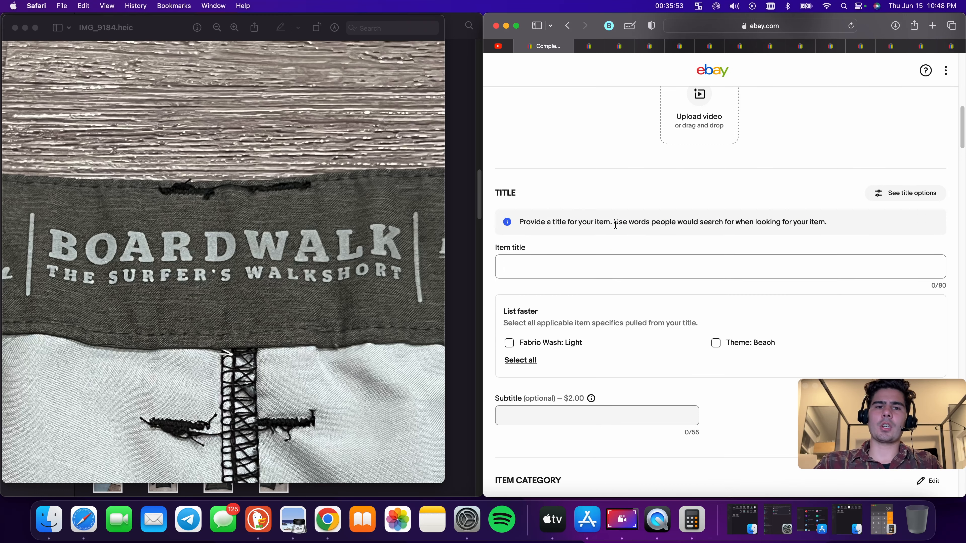
{"action": "key", "text": "super+z"}
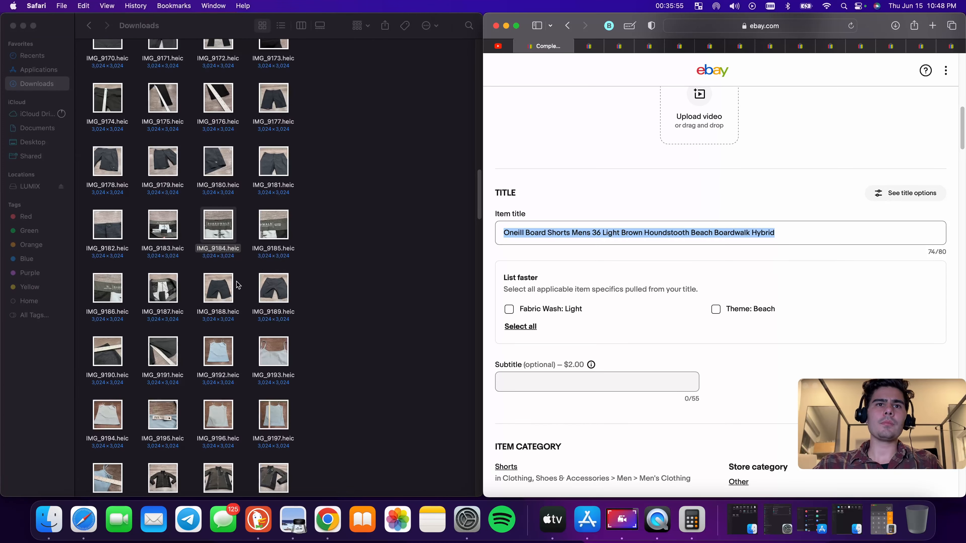
Open photo IMG_9188 and replace 'Light Brown Houndstooth' in the title with 'Gray'
{"action": "double_click", "coordinate": [232, 281]}
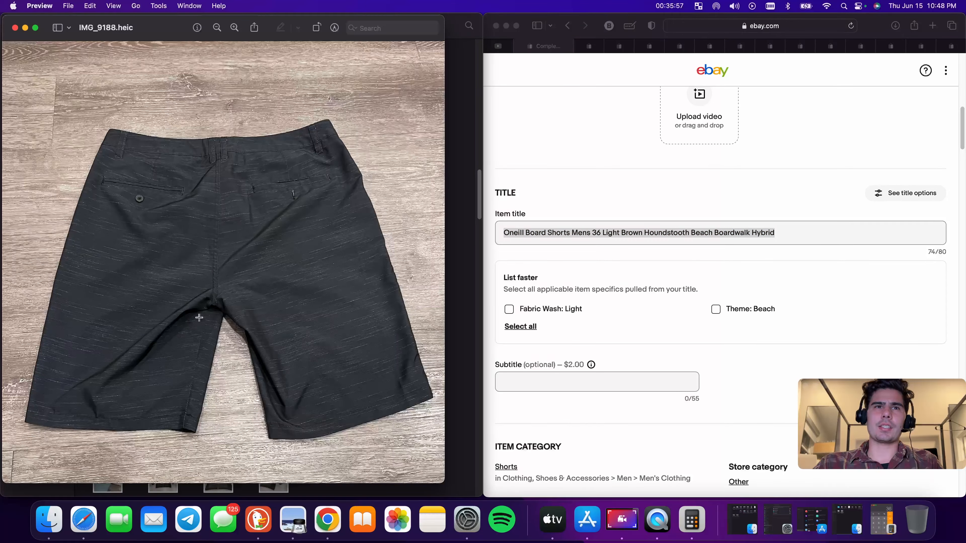
{"action": "left_click", "coordinate": [593, 235]}
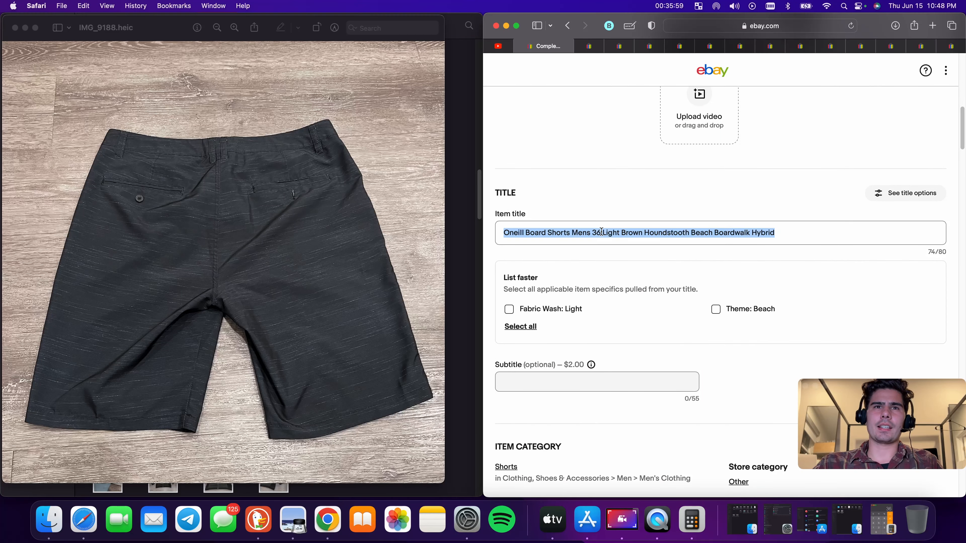
{"action": "left_click", "coordinate": [612, 233]}
{"action": "double_click", "coordinate": [616, 234]}
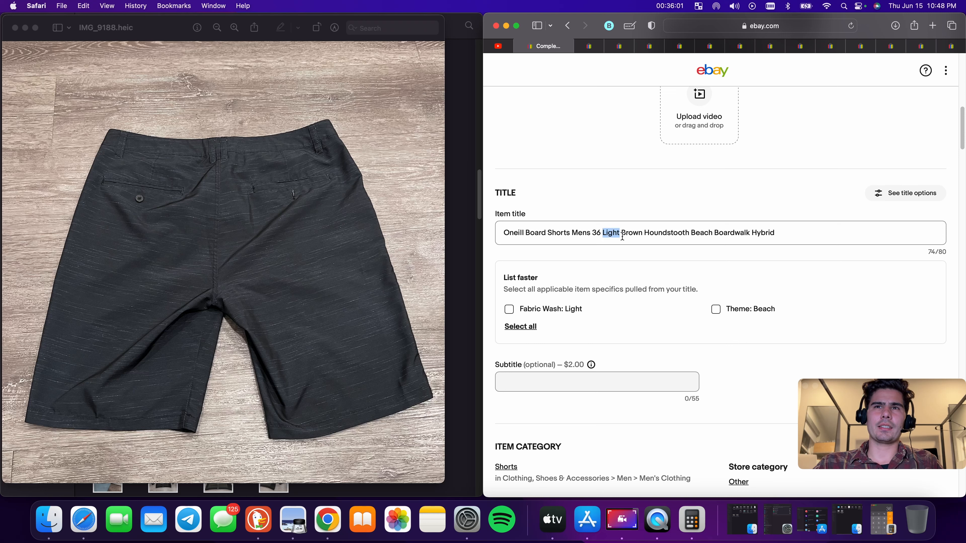
{"action": "key", "text": "BackSpace"}
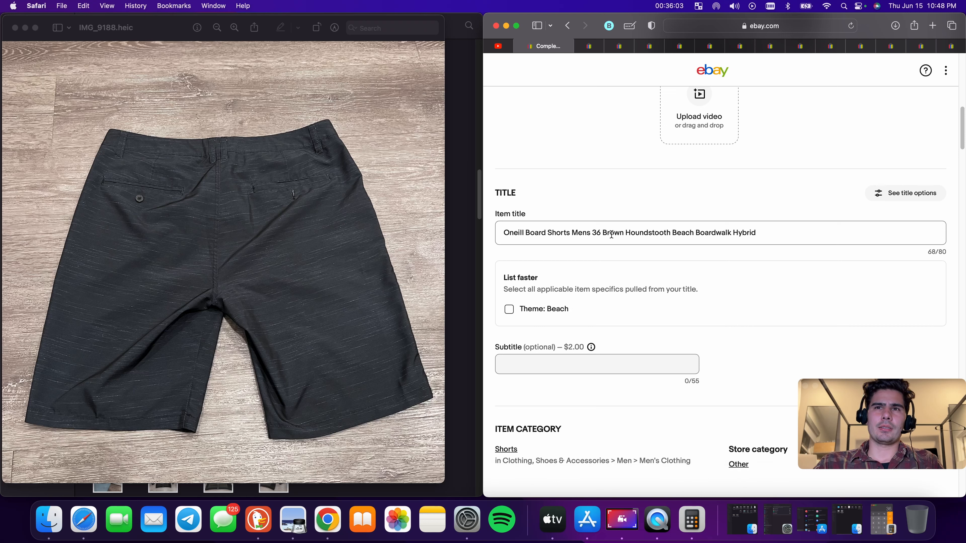
{"action": "double_click", "coordinate": [614, 234]}
{"action": "key", "text": "BackSpace"}
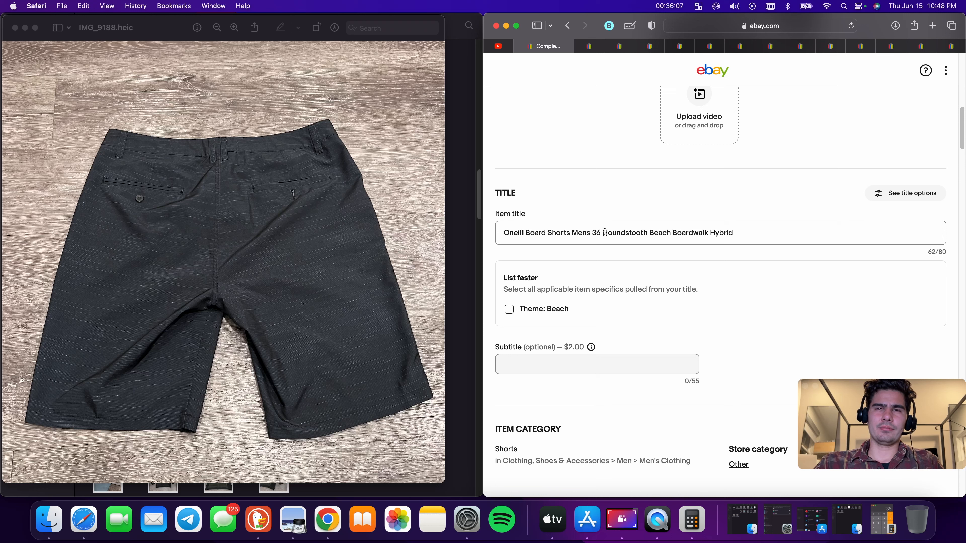
{"action": "type", "text": "Gray"}
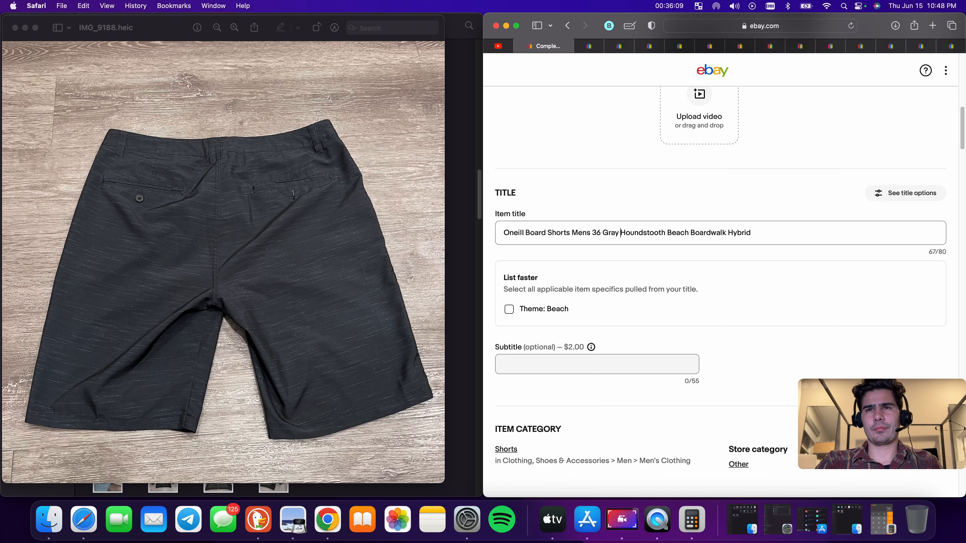
{"action": "double_click", "coordinate": [643, 232]}
{"action": "key", "text": "BackSpace"}
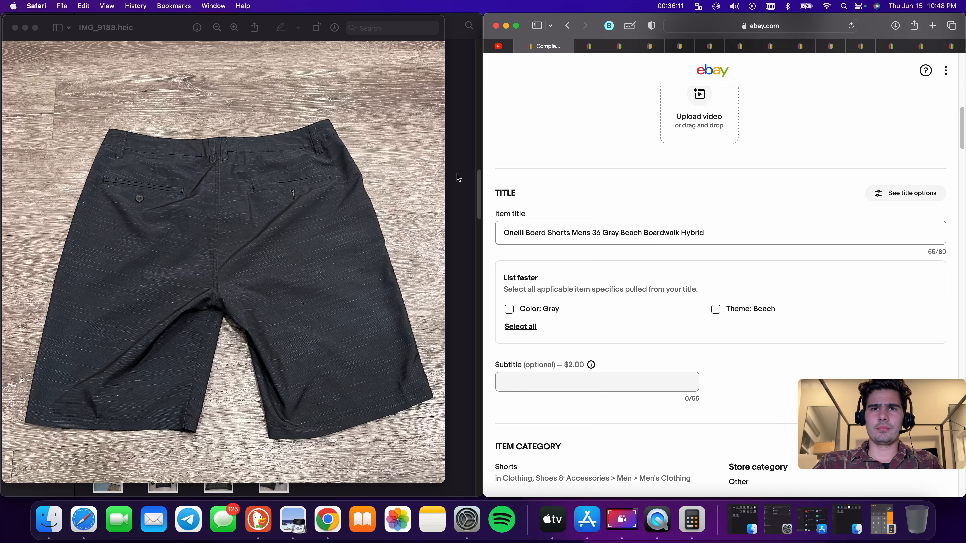
Reopen label photo IMG_9184 and replace 'Hybrid' at the end of the title with 'Walk Short'
{"action": "left_click", "coordinate": [15, 28]}
{"action": "left_click", "coordinate": [234, 231]}
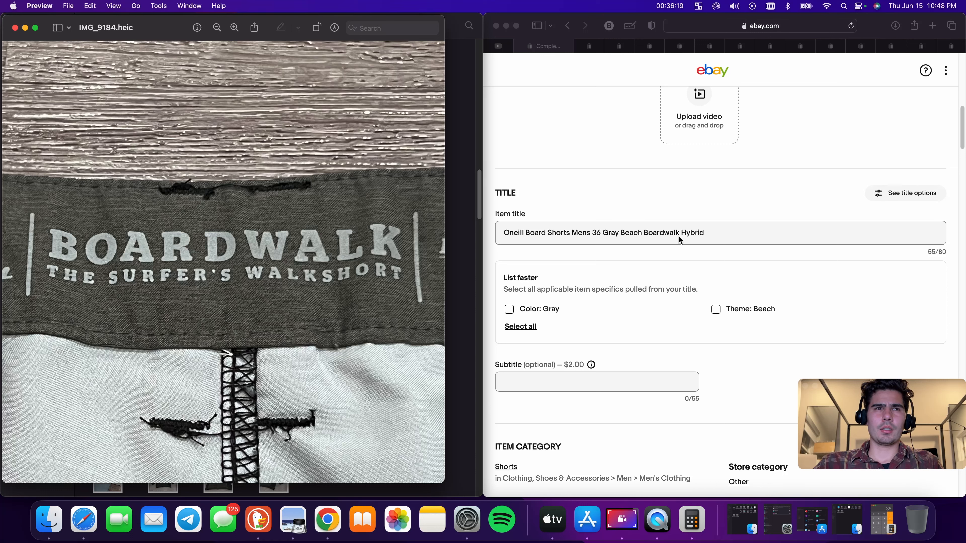
{"action": "double_click", "coordinate": [692, 233]}
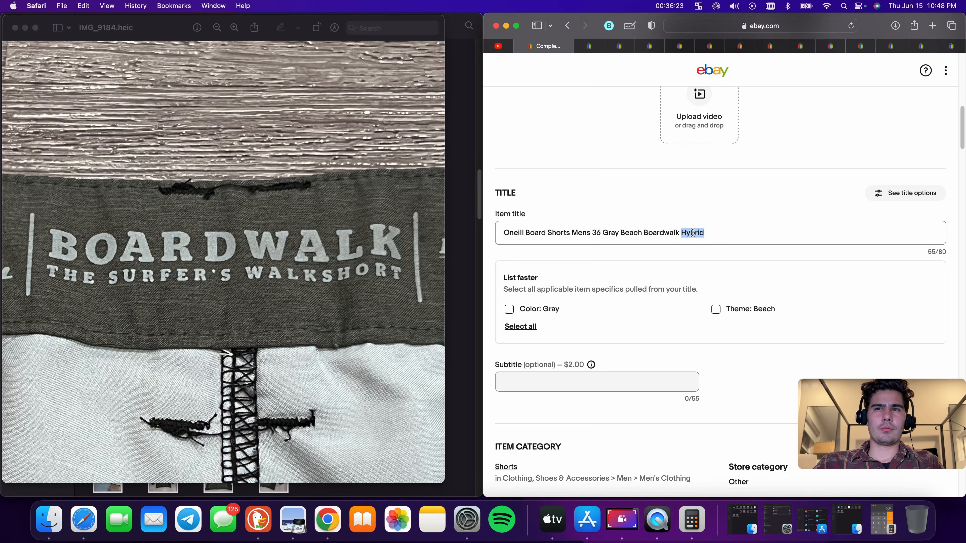
{"action": "type", "text": "Walk "}
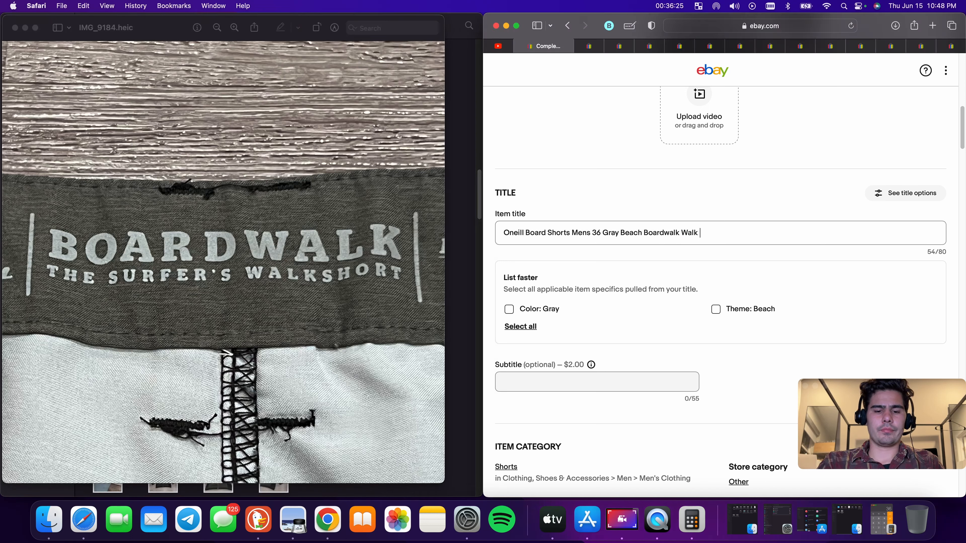
{"action": "type", "text": "Short"}
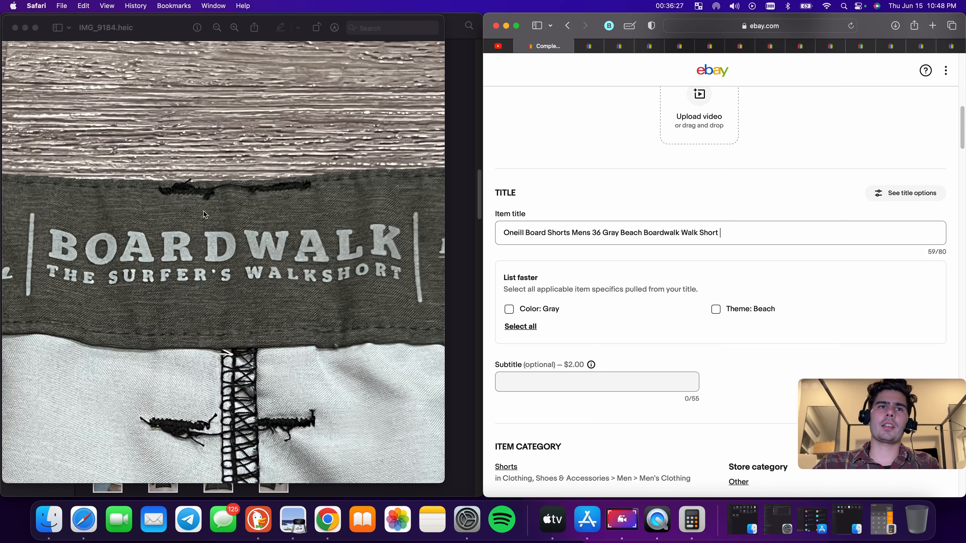
{"action": "left_click", "coordinate": [15, 28]}
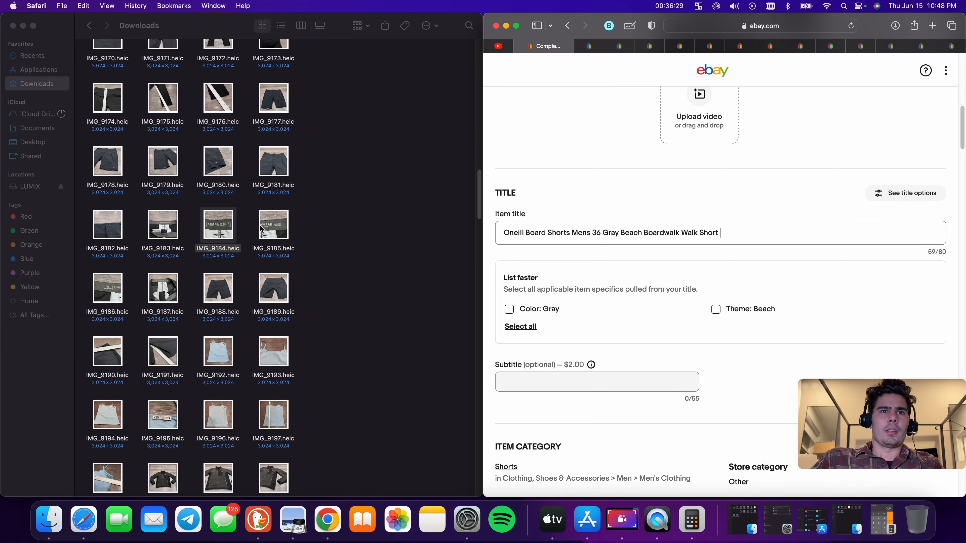
{"action": "left_click", "coordinate": [270, 228]}
{"action": "double_click", "coordinate": [270, 229]}
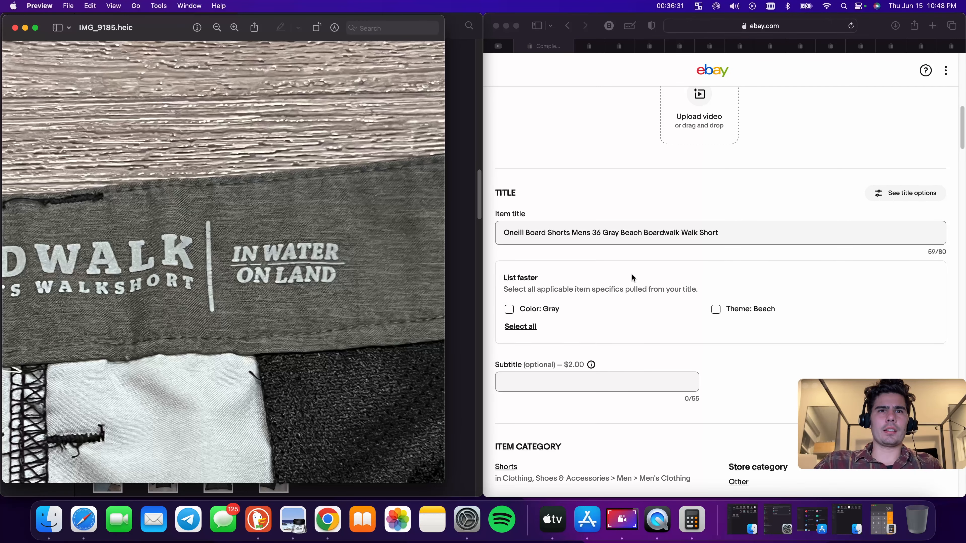
{"action": "left_click", "coordinate": [755, 236]}
{"action": "type", "text": "I"}
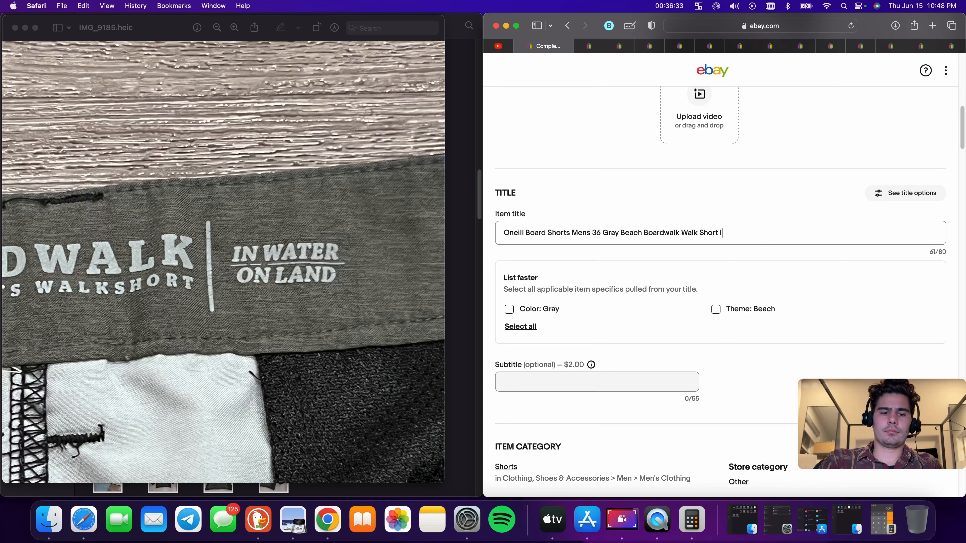
{"action": "type", "text": "n Water O"}
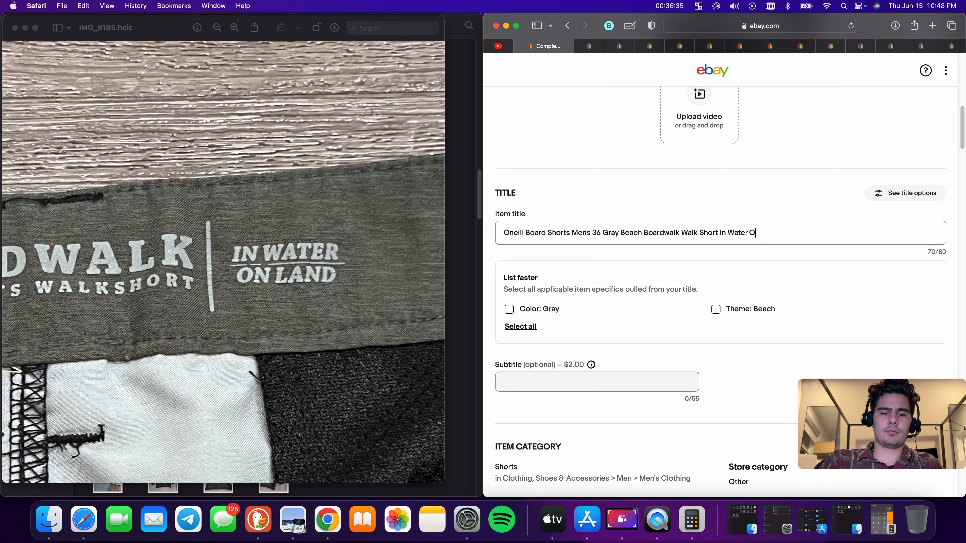
{"action": "type", "text": "n Land"}
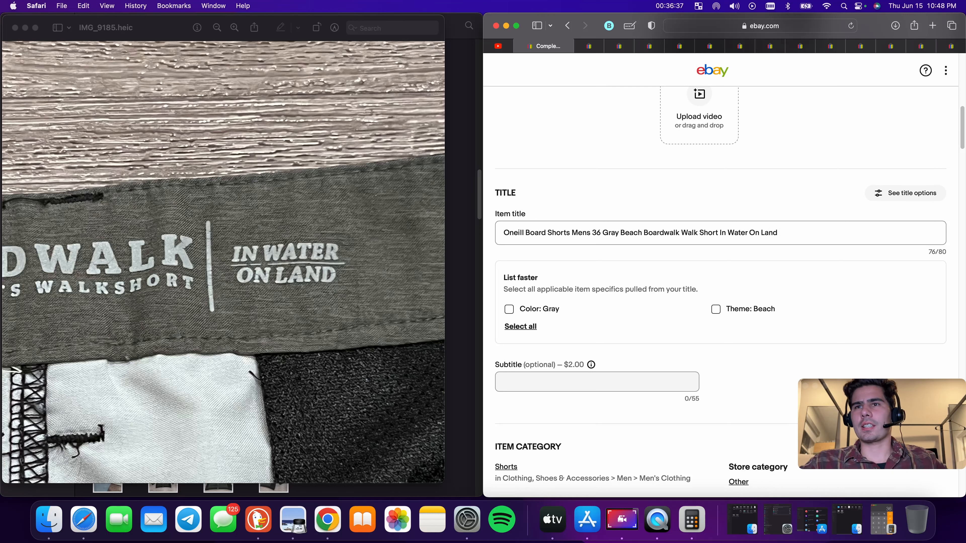
{"action": "left_click_drag", "start_coordinate": [780, 233], "coordinate": [728, 231]}
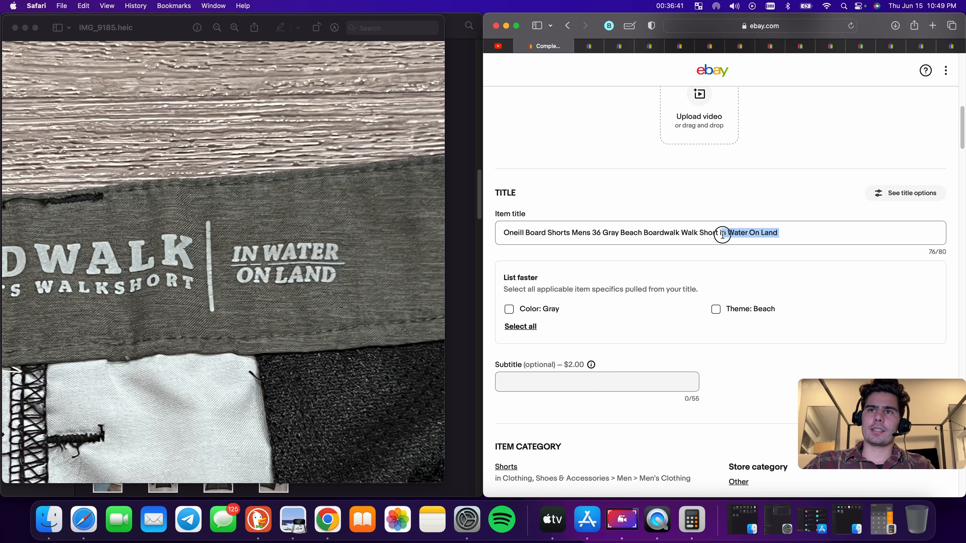
{"action": "left_click", "coordinate": [717, 233], "text": "shift"}
{"action": "key", "text": "BackSpace"}
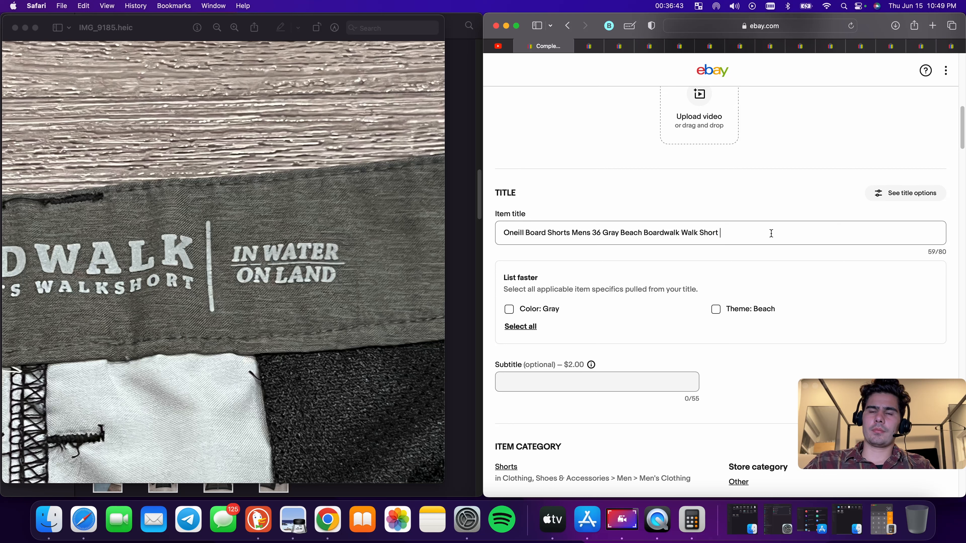
Append 'Surf Surfer Skate' to the end of the title, correcting the spelling of Skate
{"action": "type", "text": "Surf"}
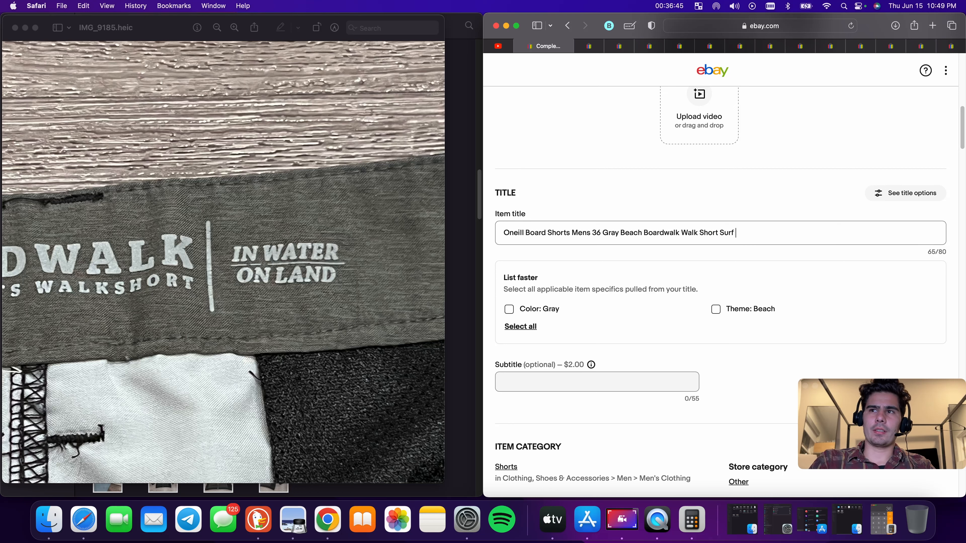
{"action": "type", "text": " Surg"}
{"action": "key", "text": "BackSpace"}
{"action": "type", "text": "f"}
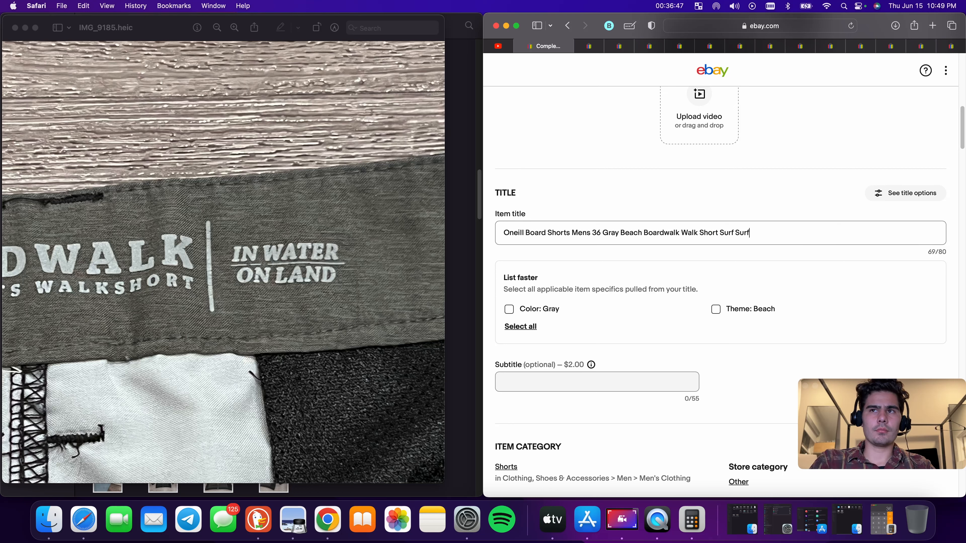
{"action": "type", "text": "er Sak"}
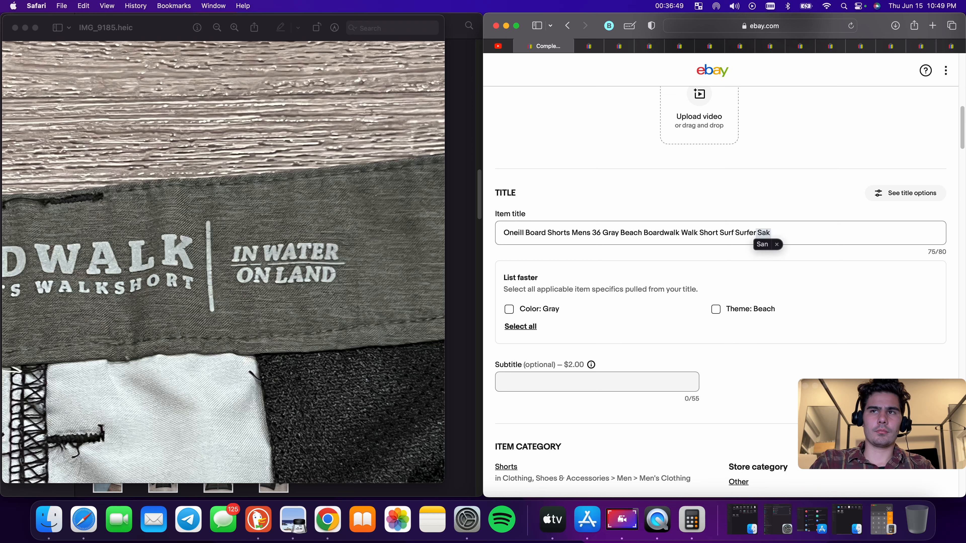
{"action": "key", "text": "BackSpace"}
{"action": "key", "text": "BackSpace"}
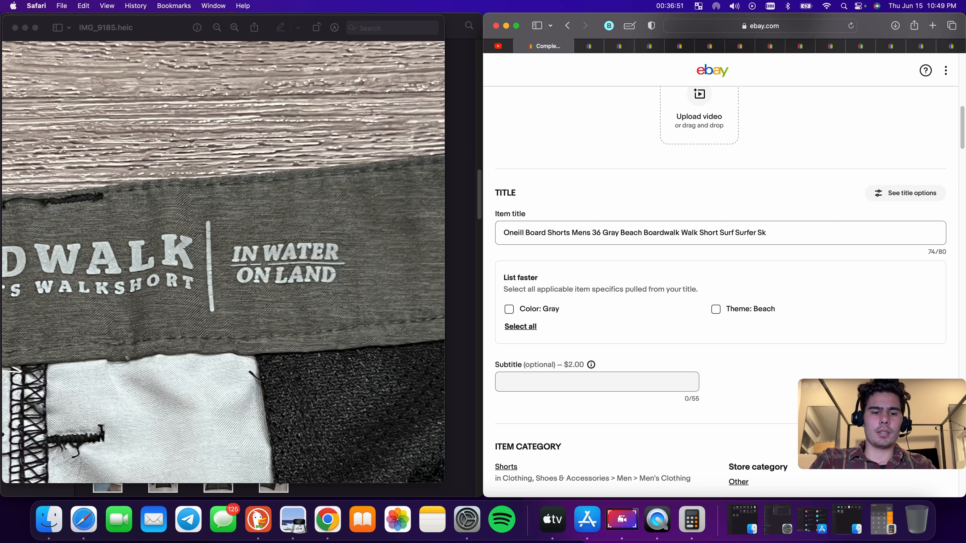
{"action": "triple_click", "coordinate": [762, 234]}
{"action": "right_click", "coordinate": [762, 234]}
{"action": "left_click", "coordinate": [792, 291]}
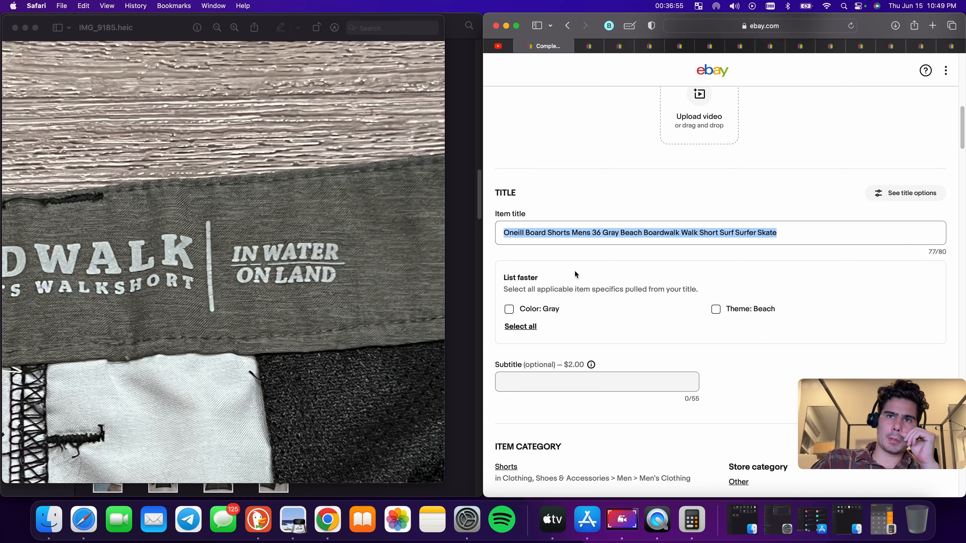
Select the suggested Color: Gray and Theme: Beach item specifics
{"action": "left_click", "coordinate": [508, 310]}
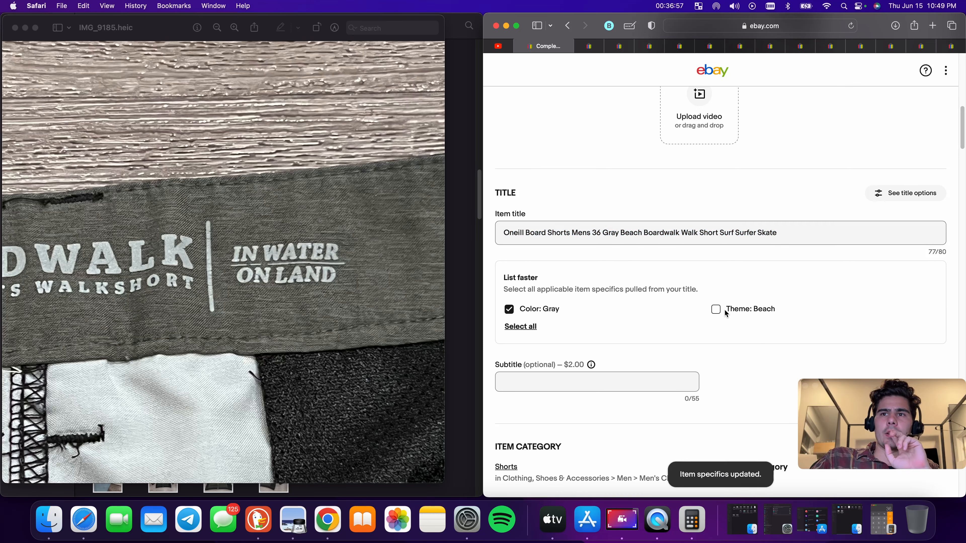
{"action": "left_click", "coordinate": [716, 309]}
{"action": "scroll", "coordinate": [731, 315], "scroll_direction": "down", "scroll_amount": 10}
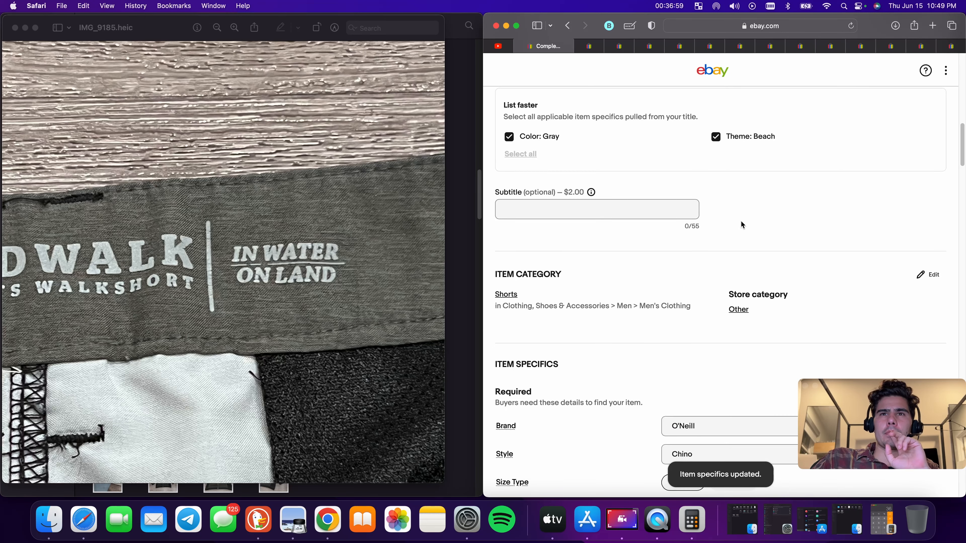
{"action": "scroll", "coordinate": [722, 231], "scroll_direction": "down", "scroll_amount": 3}
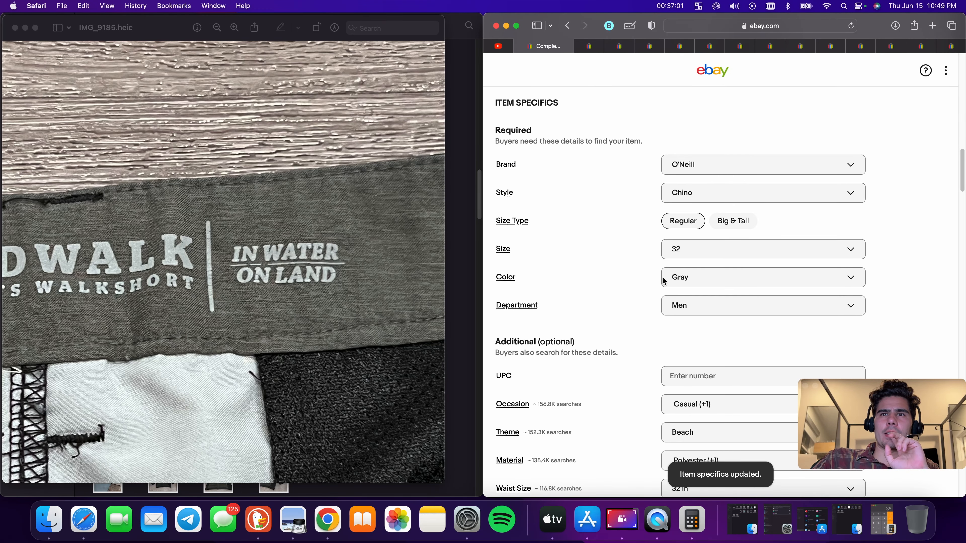
Set the item's Size to 36
{"action": "scroll", "coordinate": [834, 246], "scroll_direction": "up", "scroll_amount": 10}
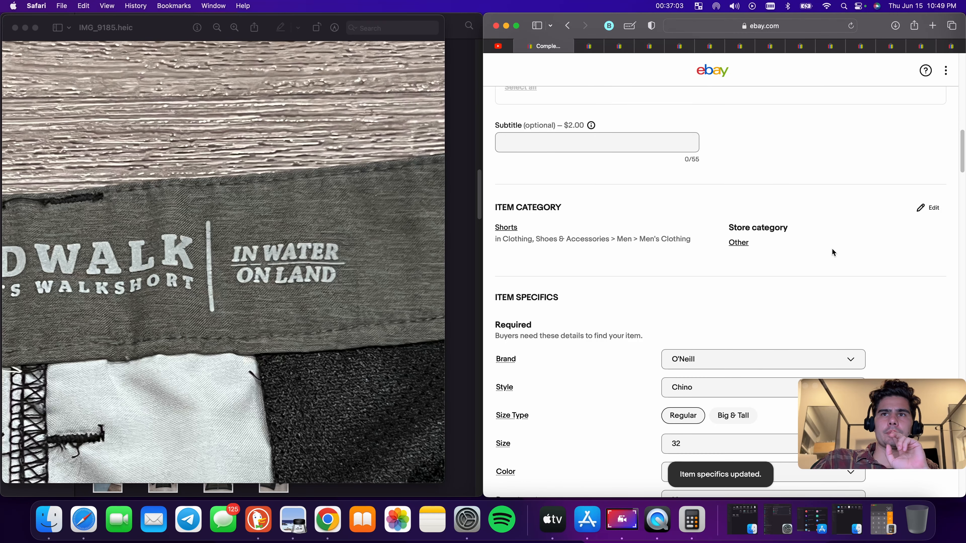
{"action": "scroll", "coordinate": [821, 270], "scroll_direction": "down", "scroll_amount": 10}
{"action": "scroll", "coordinate": [720, 323], "scroll_direction": "down", "scroll_amount": 1}
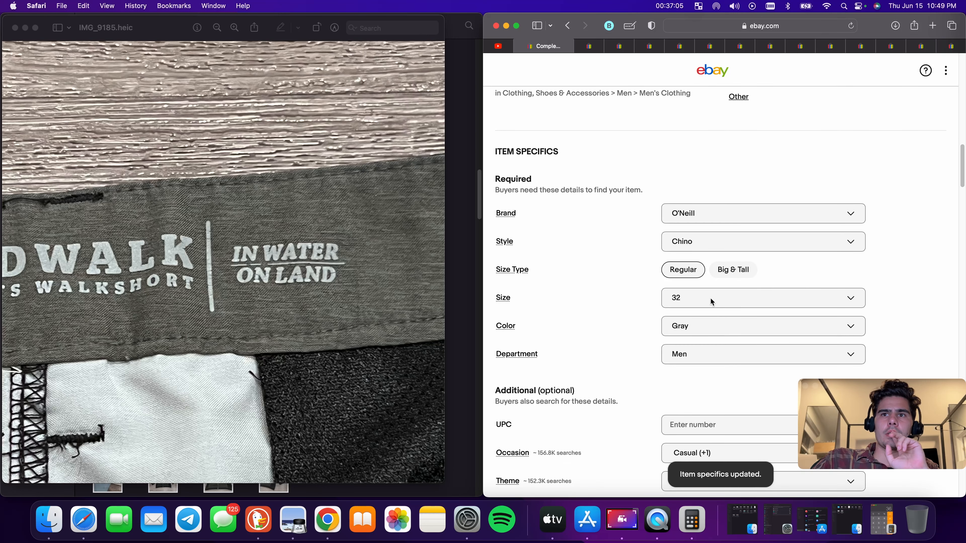
{"action": "left_click", "coordinate": [710, 297]}
{"action": "scroll", "coordinate": [717, 352], "scroll_direction": "down", "scroll_amount": 10}
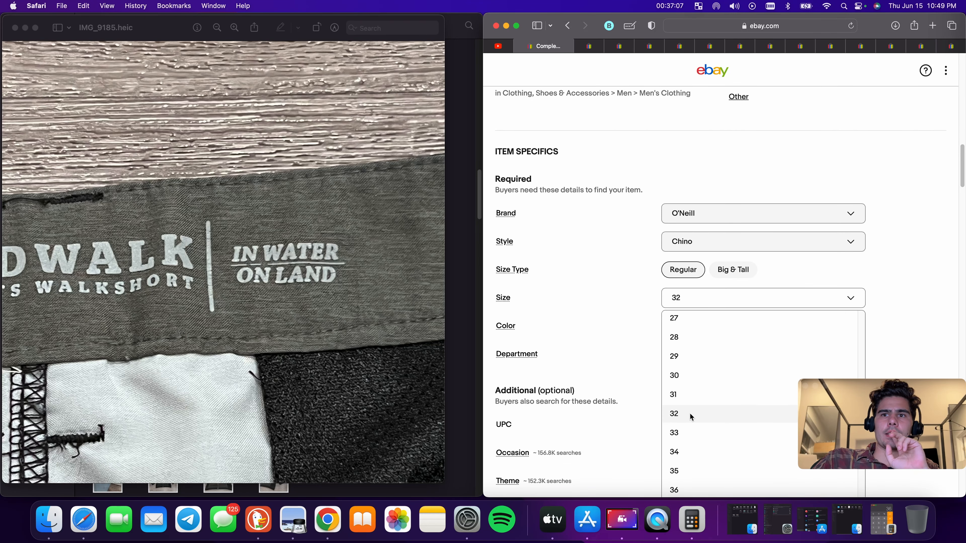
{"action": "left_click", "coordinate": [691, 488]}
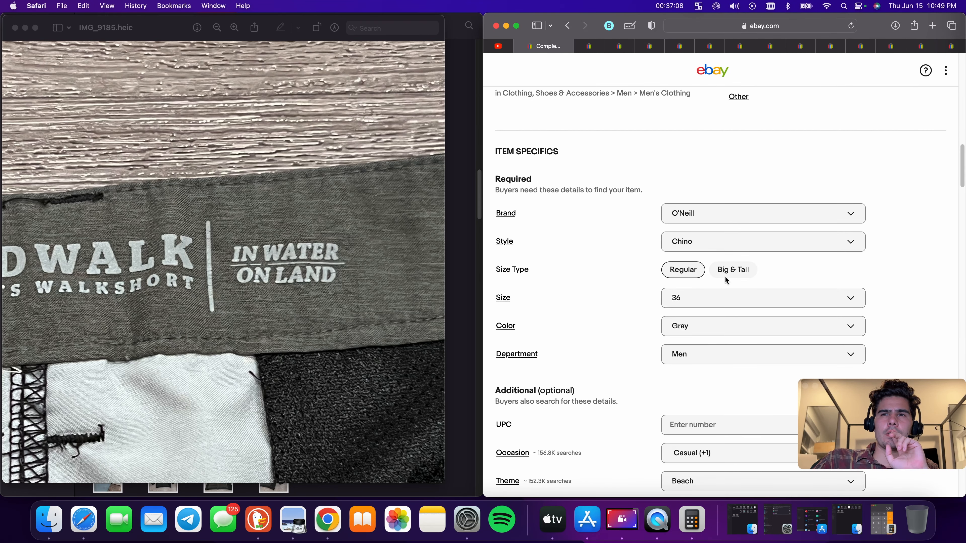
{"action": "left_click", "coordinate": [710, 326]}
{"action": "left_click", "coordinate": [590, 296]}
Set the Waist Size item specific to 36 in
{"action": "scroll", "coordinate": [691, 295], "scroll_direction": "down", "scroll_amount": 3}
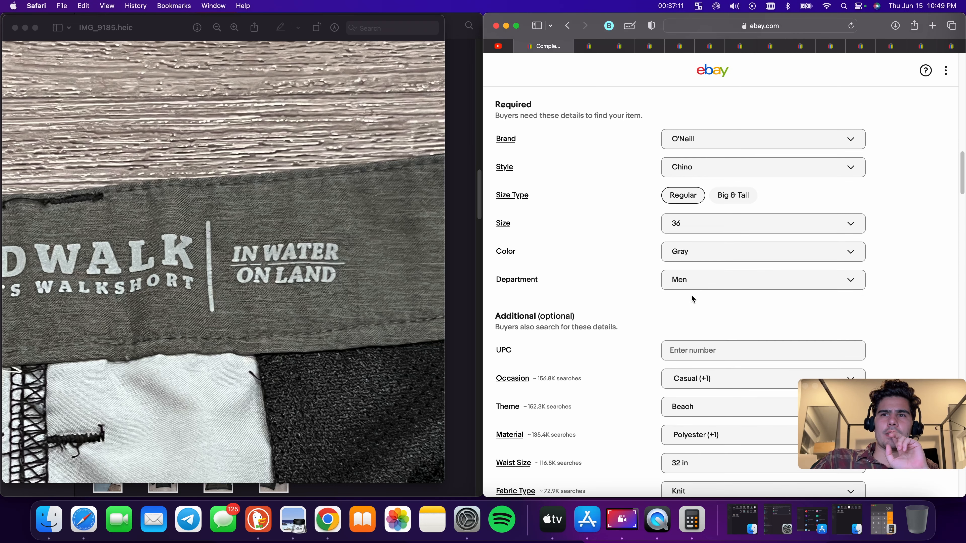
{"action": "scroll", "coordinate": [736, 296], "scroll_direction": "down", "scroll_amount": 5}
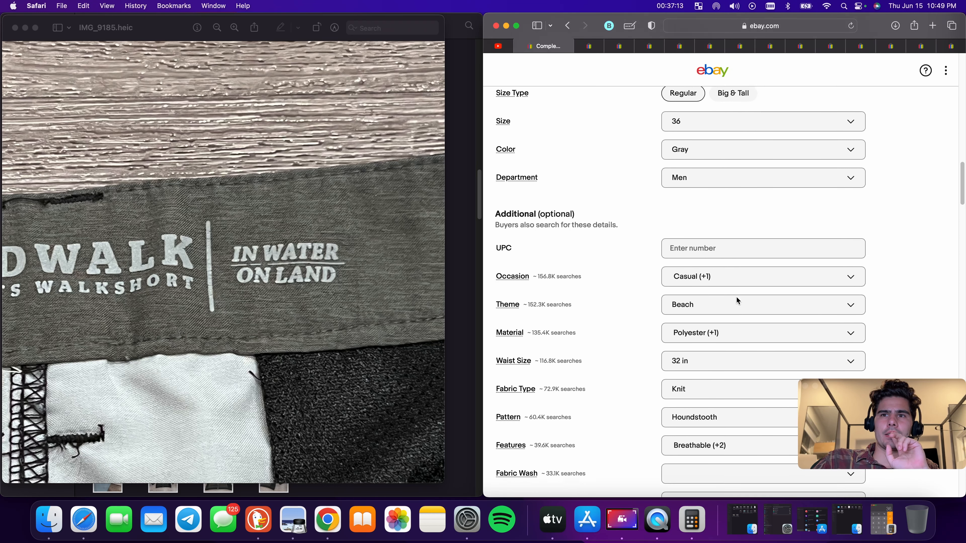
{"action": "scroll", "coordinate": [729, 290], "scroll_direction": "down", "scroll_amount": 2}
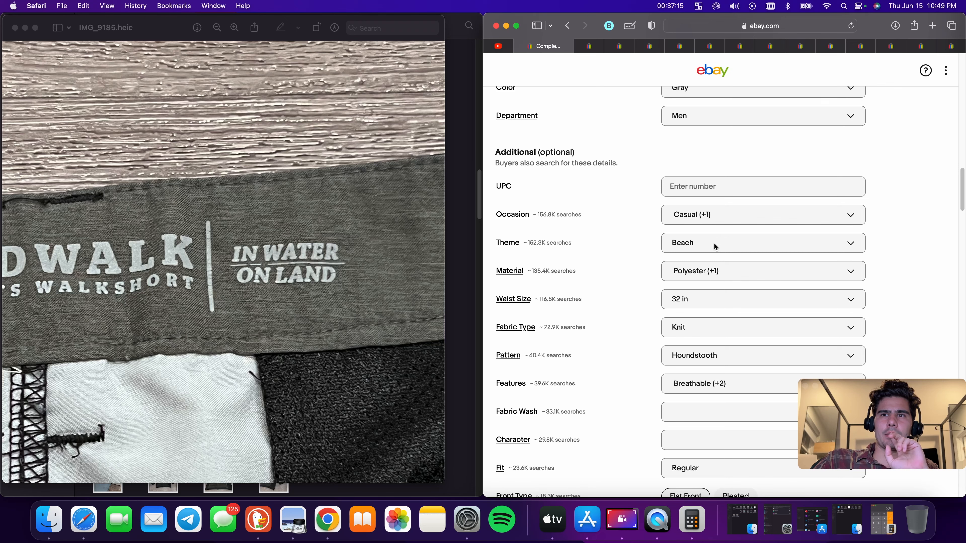
{"action": "scroll", "coordinate": [715, 240], "scroll_direction": "down", "scroll_amount": 2}
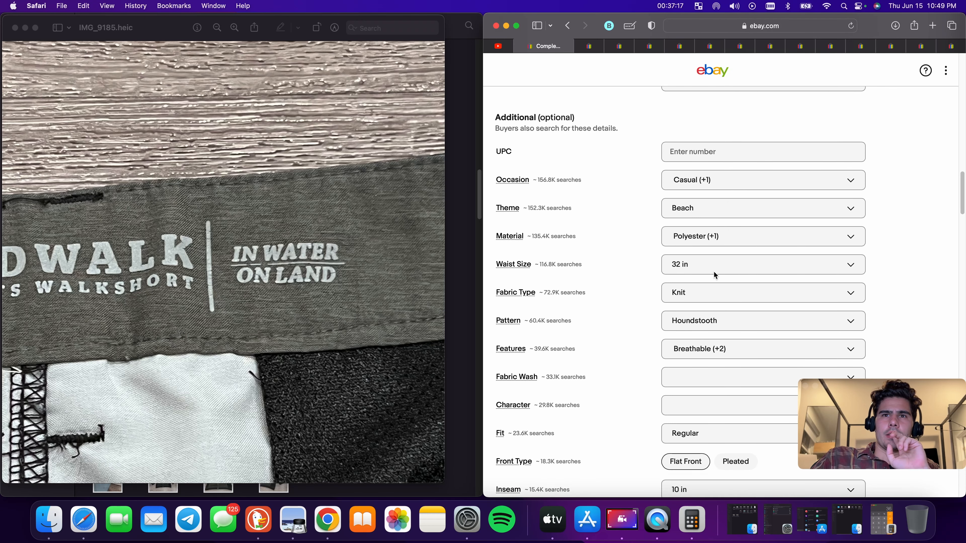
{"action": "scroll", "coordinate": [713, 271], "scroll_direction": "up", "scroll_amount": 20}
{"action": "scroll", "coordinate": [713, 270], "scroll_direction": "down", "scroll_amount": 12}
{"action": "scroll", "coordinate": [714, 270], "scroll_direction": "up", "scroll_amount": 15}
{"action": "scroll", "coordinate": [715, 272], "scroll_direction": "down", "scroll_amount": 15}
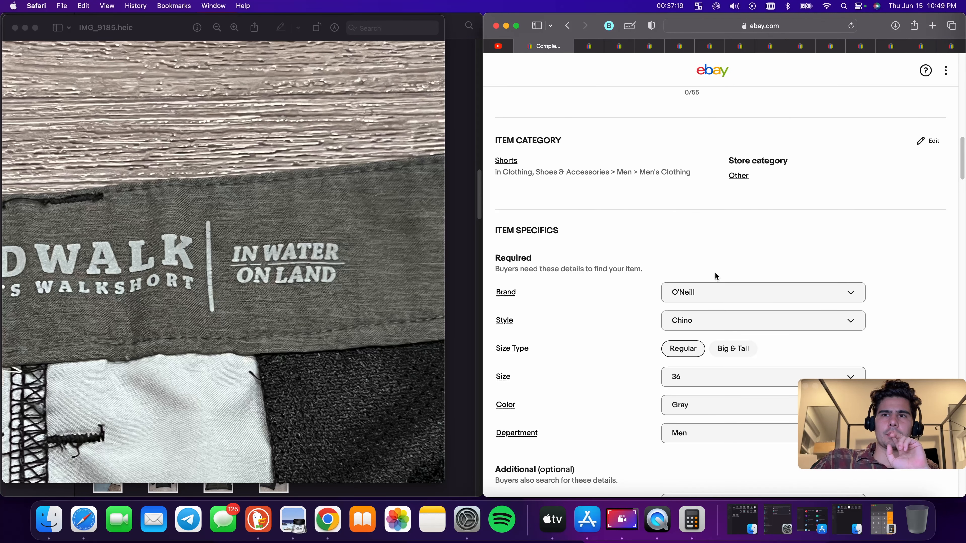
{"action": "left_click", "coordinate": [695, 218]}
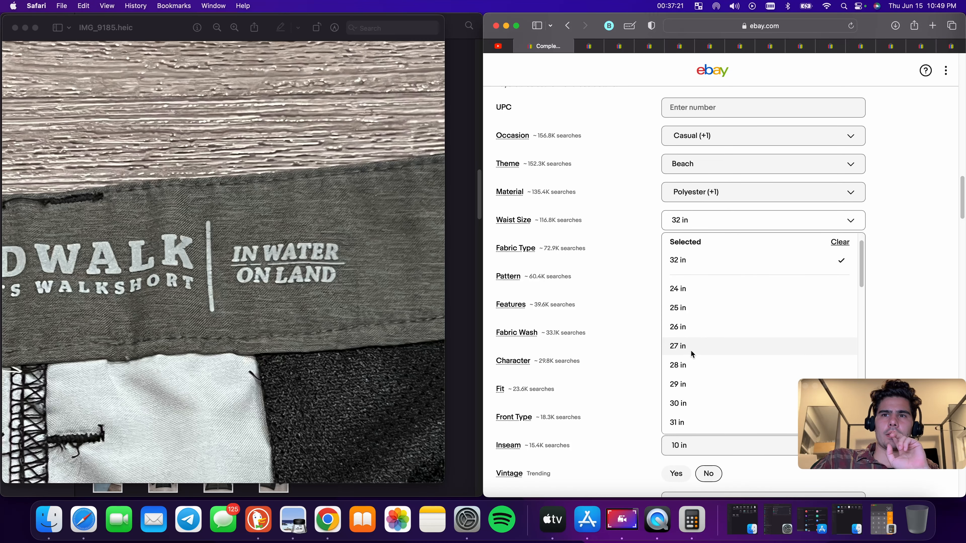
{"action": "scroll", "coordinate": [697, 409], "scroll_direction": "down", "scroll_amount": 3}
{"action": "scroll", "coordinate": [690, 384], "scroll_direction": "down", "scroll_amount": 3}
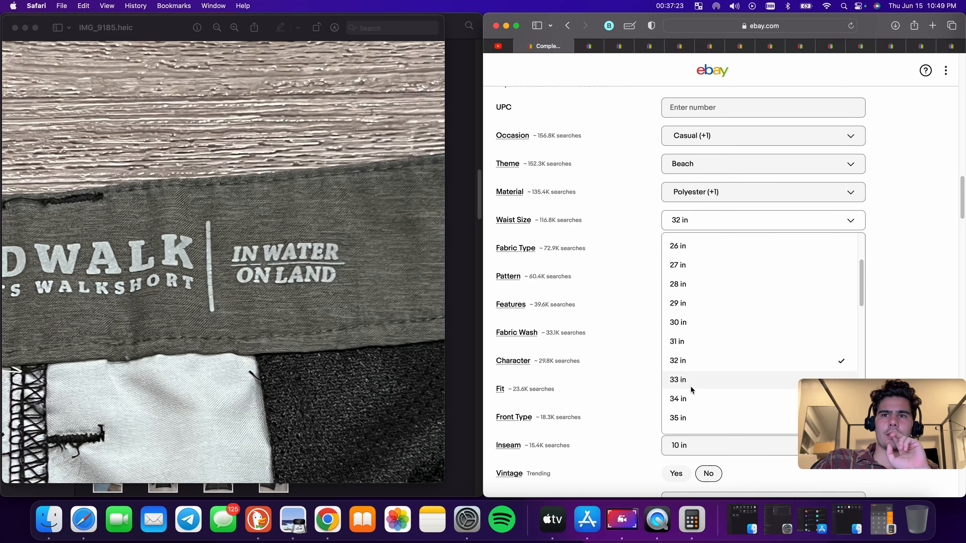
{"action": "left_click", "coordinate": [692, 412]}
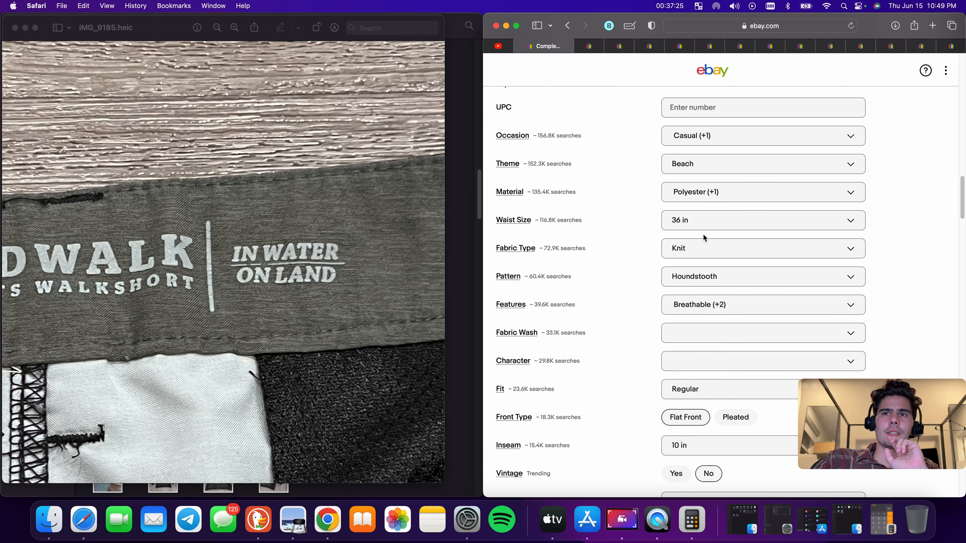
Clear the Fabric Type and Pattern item specifics
{"action": "left_click", "coordinate": [716, 248]}
{"action": "scroll", "coordinate": [709, 335], "scroll_direction": "down", "scroll_amount": 5}
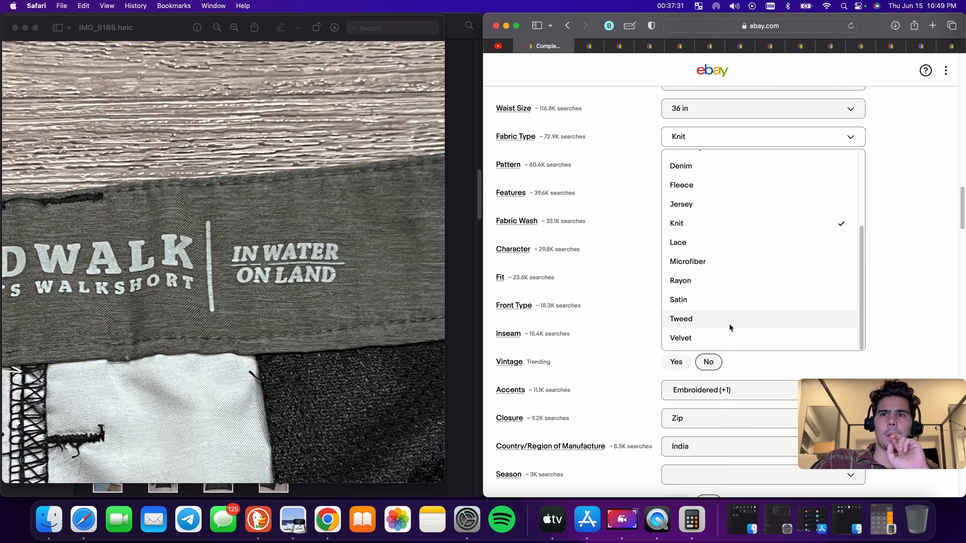
{"action": "scroll", "coordinate": [799, 289], "scroll_direction": "down", "scroll_amount": 1}
{"action": "left_click", "coordinate": [761, 219]}
{"action": "left_click", "coordinate": [759, 133]}
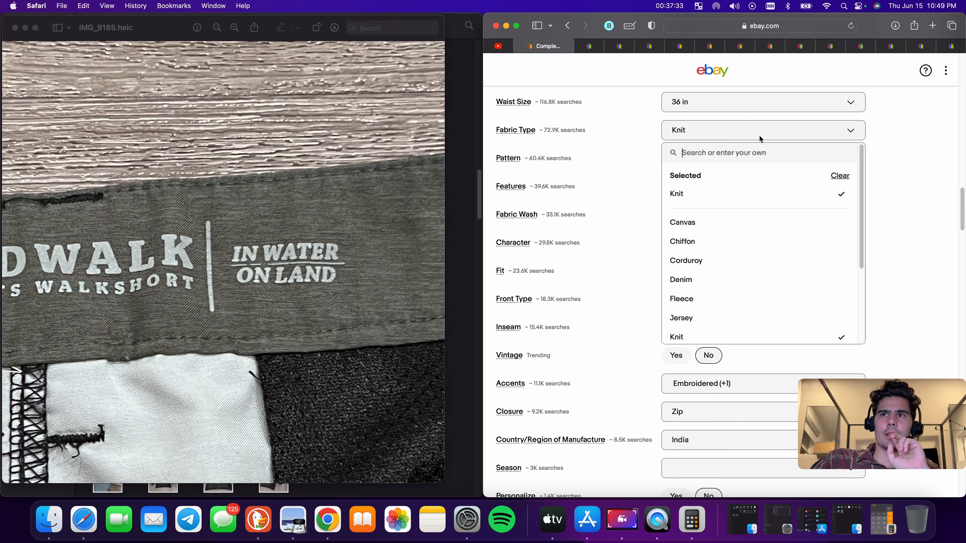
{"action": "left_click", "coordinate": [839, 176]}
{"action": "scroll", "coordinate": [744, 175], "scroll_direction": "up", "scroll_amount": 1}
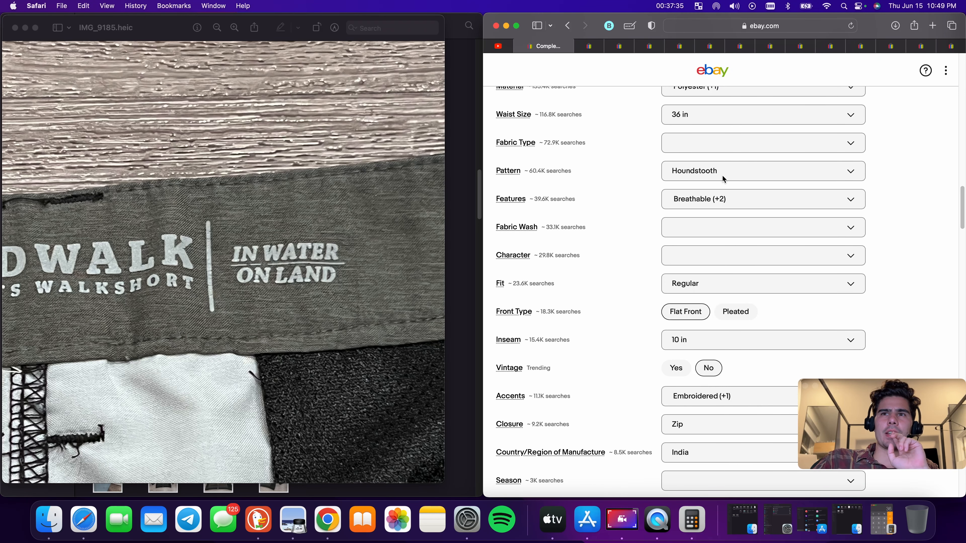
{"action": "left_click", "coordinate": [744, 176]}
{"action": "left_click", "coordinate": [841, 215]}
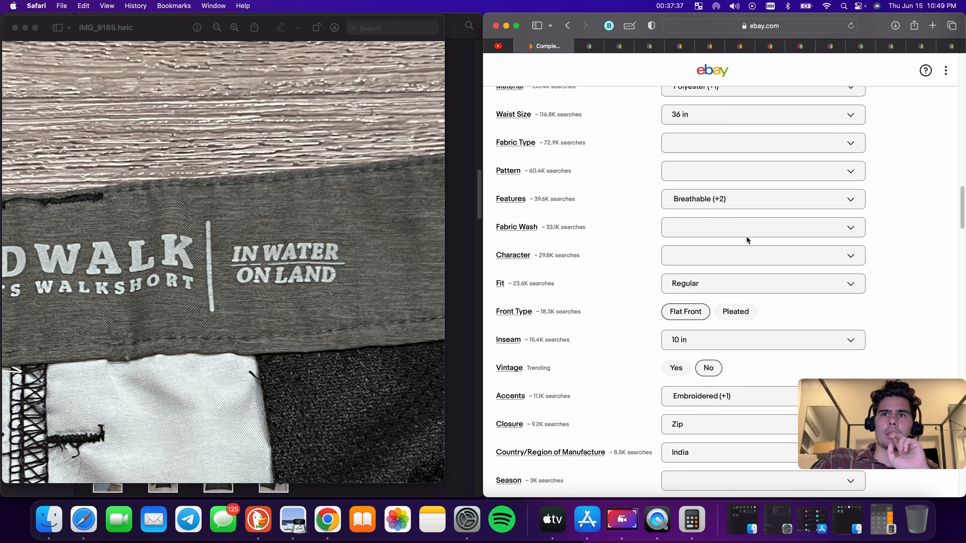
Open photo IMG_9191 to inspect the shorts' fabric, then close it
{"action": "scroll", "coordinate": [739, 331], "scroll_direction": "down", "scroll_amount": 2}
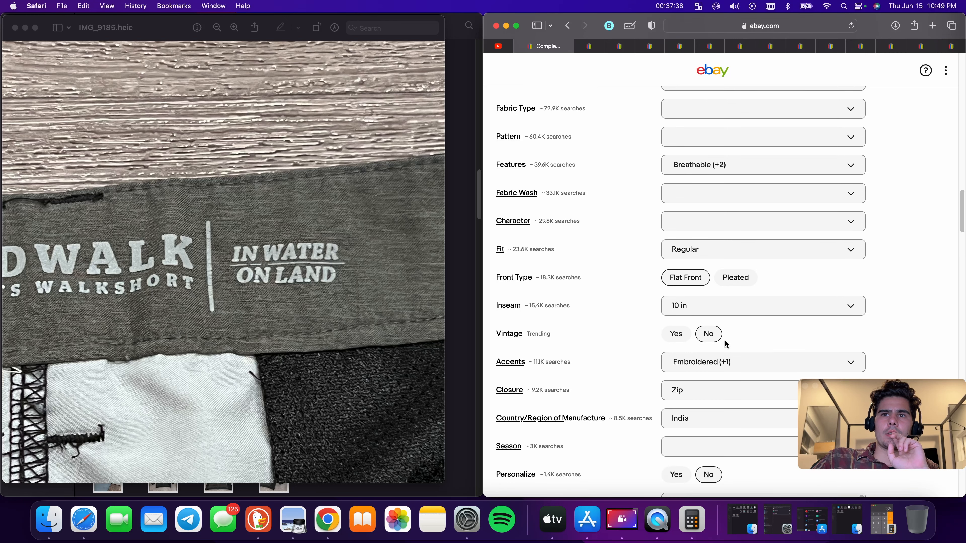
{"action": "left_click", "coordinate": [15, 27]}
{"action": "double_click", "coordinate": [165, 352]}
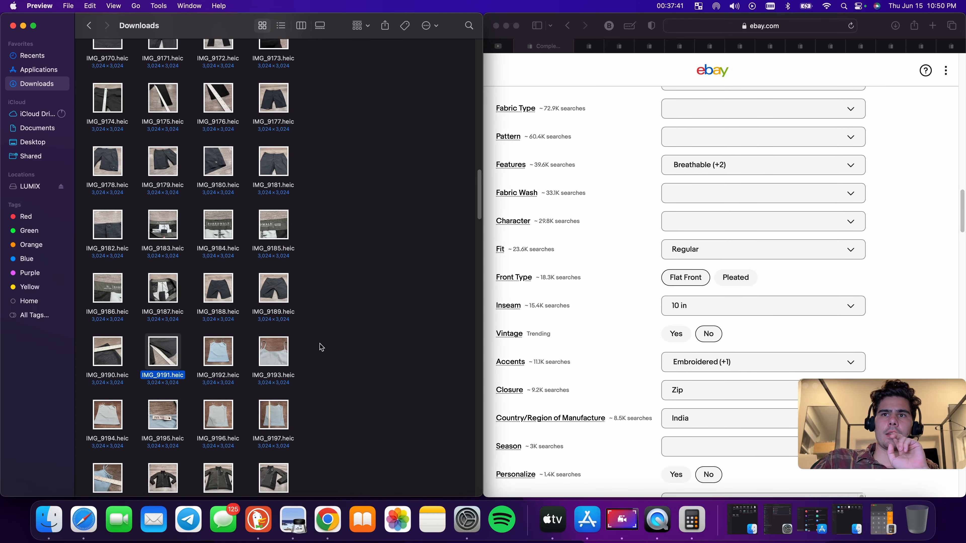
{"action": "scroll", "coordinate": [577, 338], "scroll_direction": "down", "scroll_amount": 6}
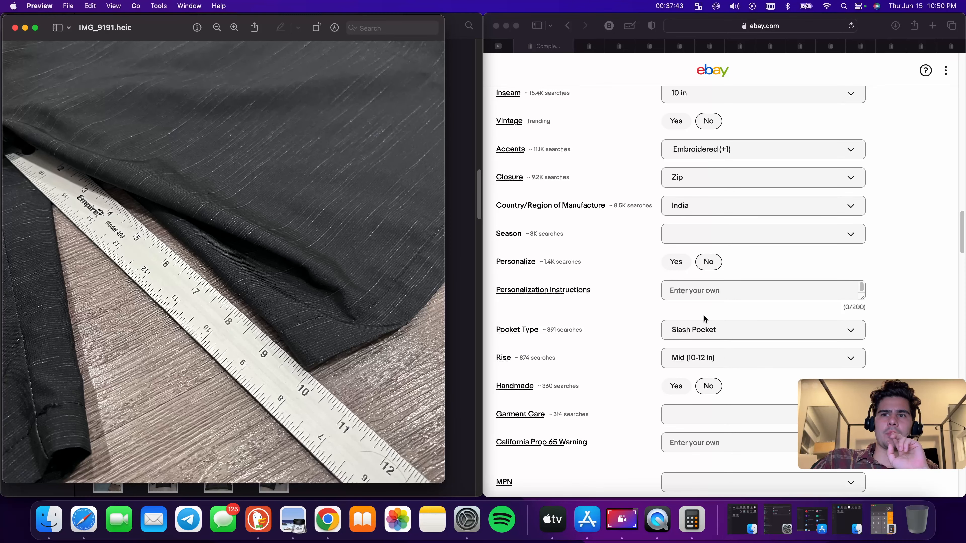
{"action": "scroll", "coordinate": [727, 305], "scroll_direction": "down", "scroll_amount": 2}
{"action": "scroll", "coordinate": [718, 310], "scroll_direction": "down", "scroll_amount": 5}
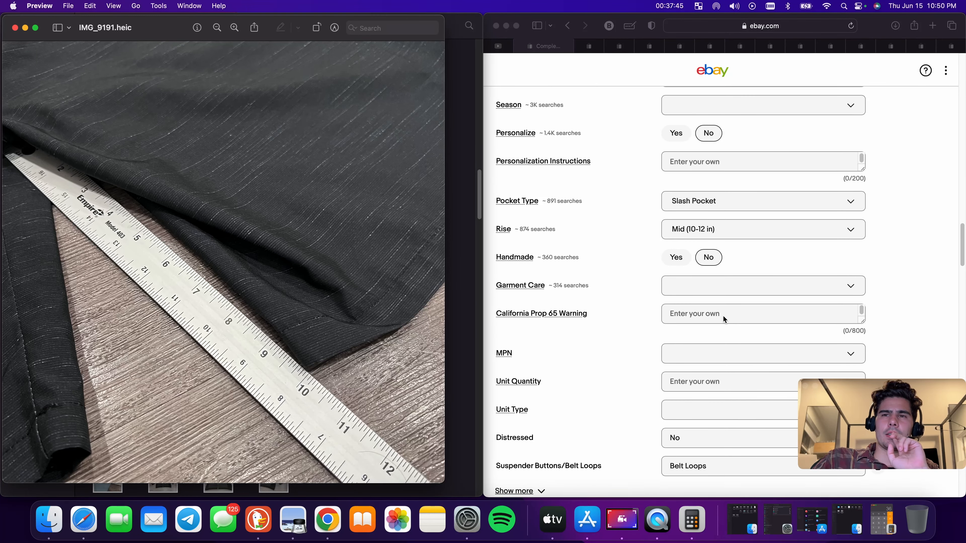
{"action": "left_click", "coordinate": [14, 27]}
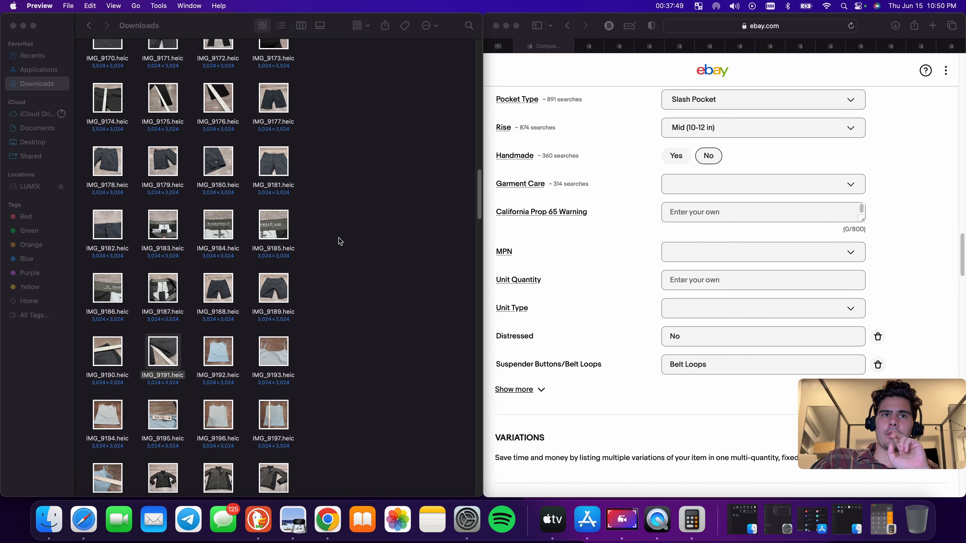
{"action": "scroll", "coordinate": [780, 229], "scroll_direction": "up", "scroll_amount": 1}
Clear the Rise value and remove the Distressed and Suspender Buttons/Belt Loops item specifics
{"action": "left_click", "coordinate": [852, 133]}
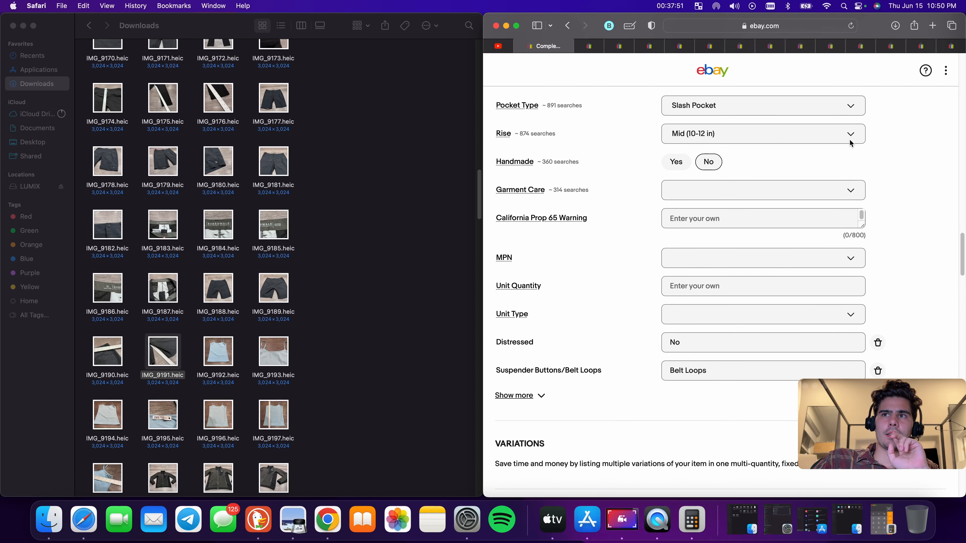
{"action": "left_click", "coordinate": [850, 133]}
{"action": "left_click", "coordinate": [847, 179]}
{"action": "scroll", "coordinate": [786, 227], "scroll_direction": "down", "scroll_amount": 2}
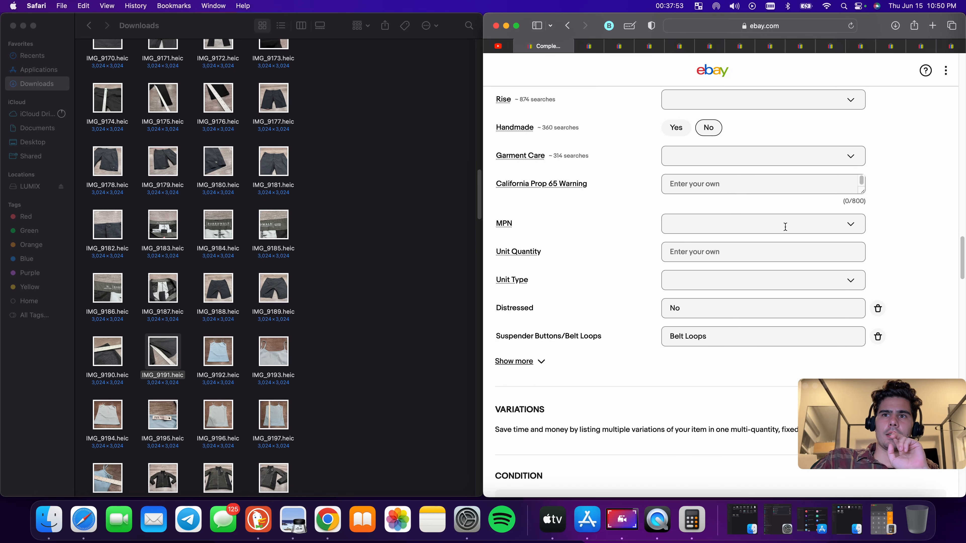
{"action": "left_click", "coordinate": [878, 289]}
{"action": "left_click", "coordinate": [878, 289]}
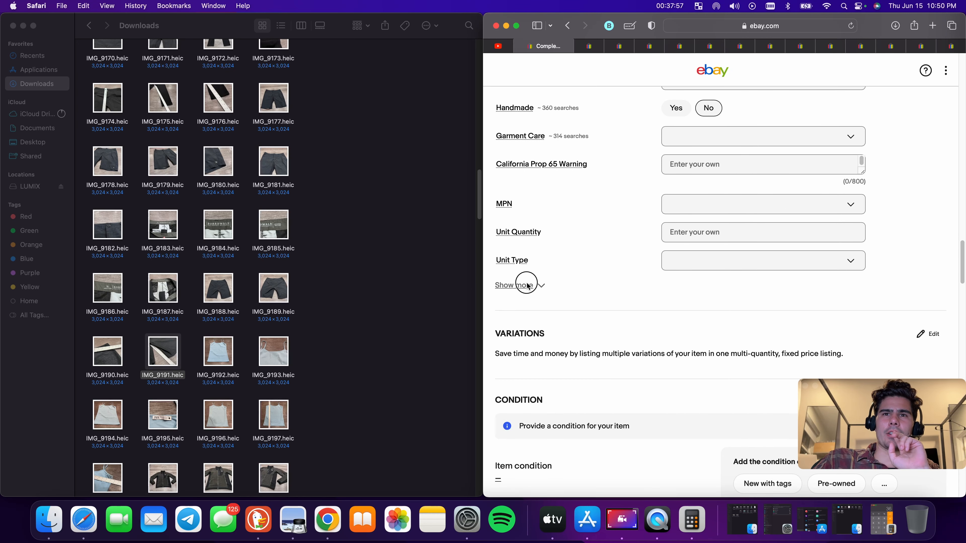
Set the item condition to Pre-owned
{"action": "left_click", "coordinate": [518, 285]}
{"action": "scroll", "coordinate": [735, 298], "scroll_direction": "down", "scroll_amount": 5}
{"action": "scroll", "coordinate": [799, 279], "scroll_direction": "up", "scroll_amount": 1}
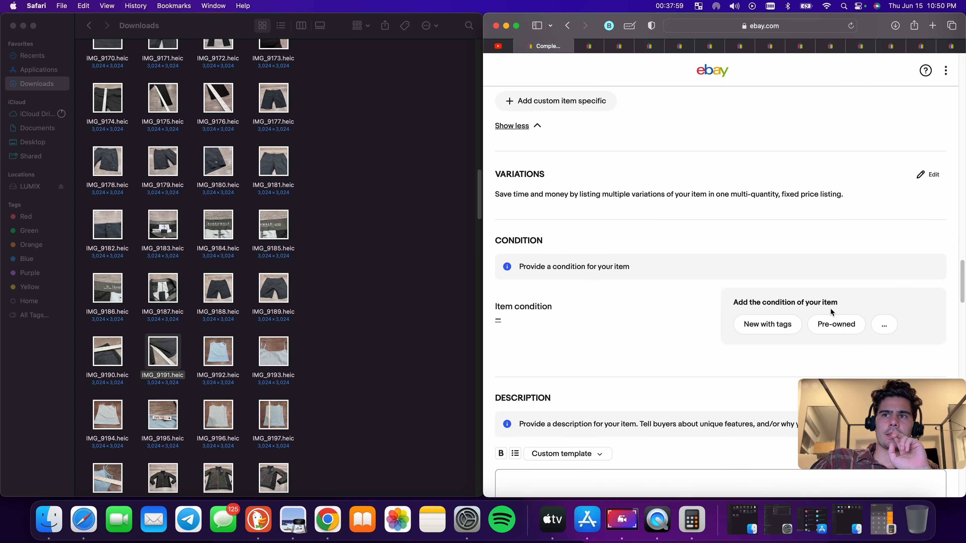
{"action": "left_click", "coordinate": [832, 321]}
Paste the listing title into the description box
{"action": "scroll", "coordinate": [759, 290], "scroll_direction": "down", "scroll_amount": 3}
{"action": "left_click", "coordinate": [681, 330]}
{"action": "type", "text": "Oneill Board Shorts Mens 36 Gray Beach Boardwalk Walk Short Surf Surfer Skate"}
Write the condition description 'Great Condition the color is a Black / Gray'
{"action": "left_click", "coordinate": [540, 182]}
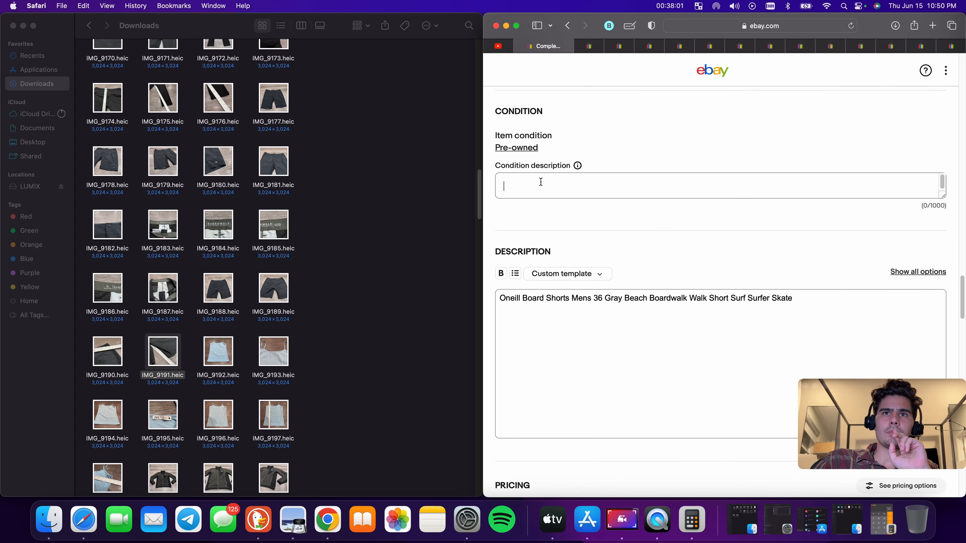
{"action": "type", "text": "Great "}
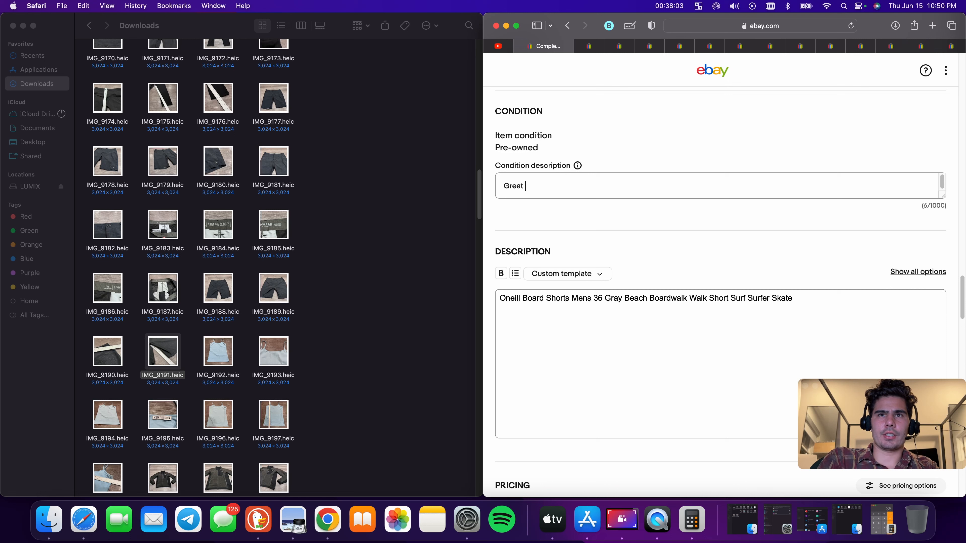
{"action": "type", "text": "Condiiton"}
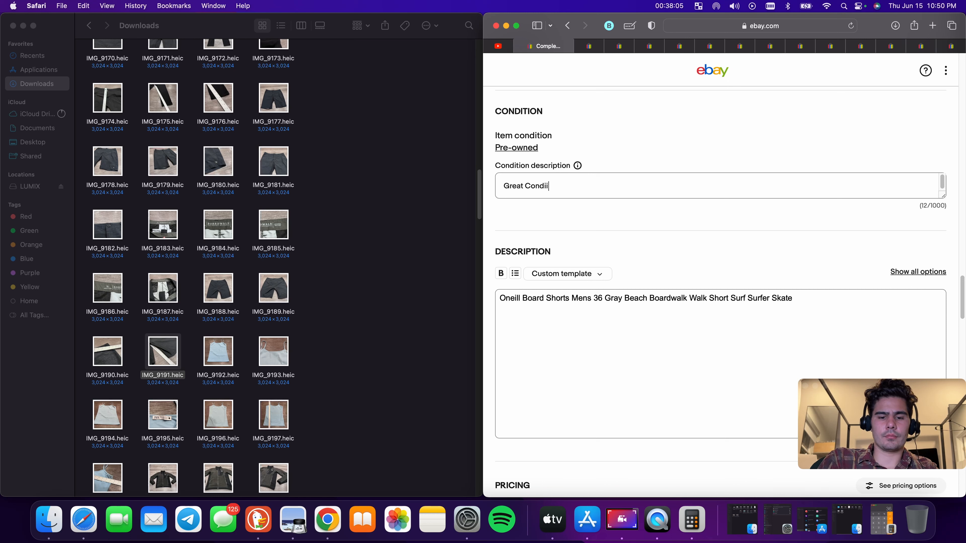
{"action": "key", "text": "BackSpace"}
{"action": "key", "text": "BackSpace"}
{"action": "key", "text": "BackSpace"}
{"action": "key", "text": "BackSpace"}
{"action": "key", "text": "BackSpace"}
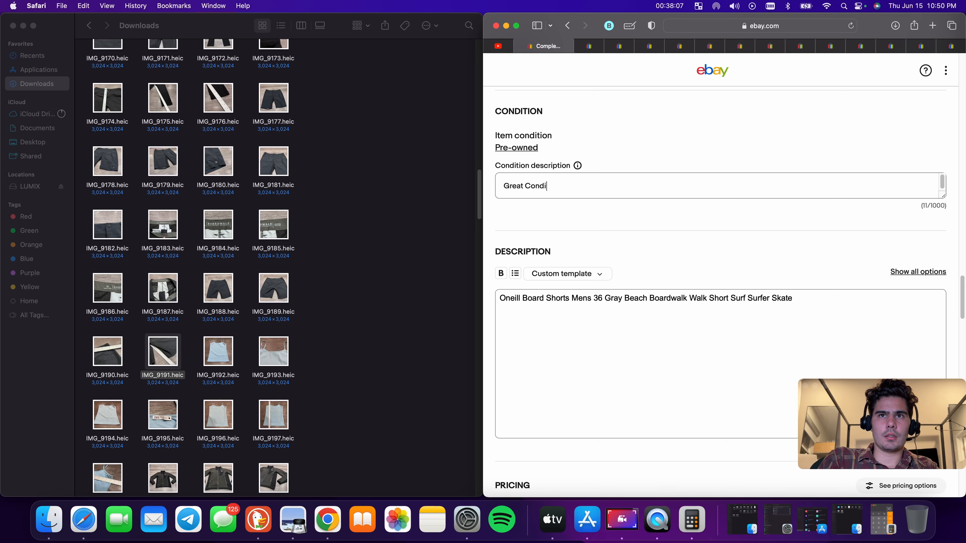
{"action": "type", "text": "tion the"}
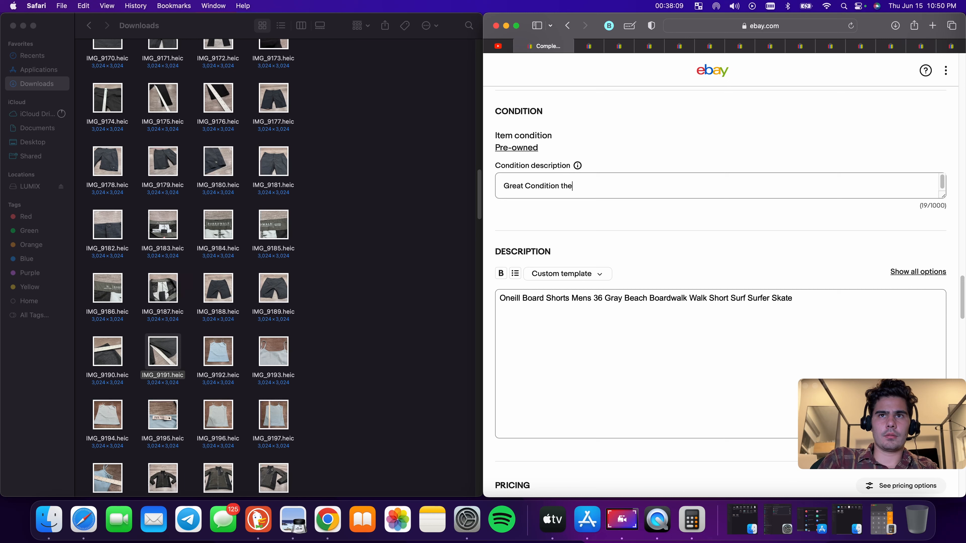
{"action": "type", "text": " color is a black "}
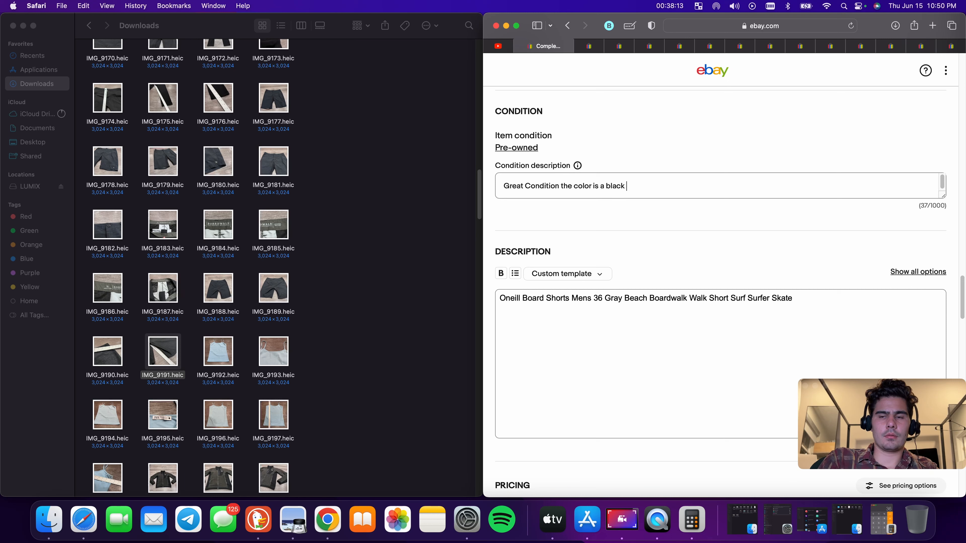
{"action": "type", "text": "/ Gray"}
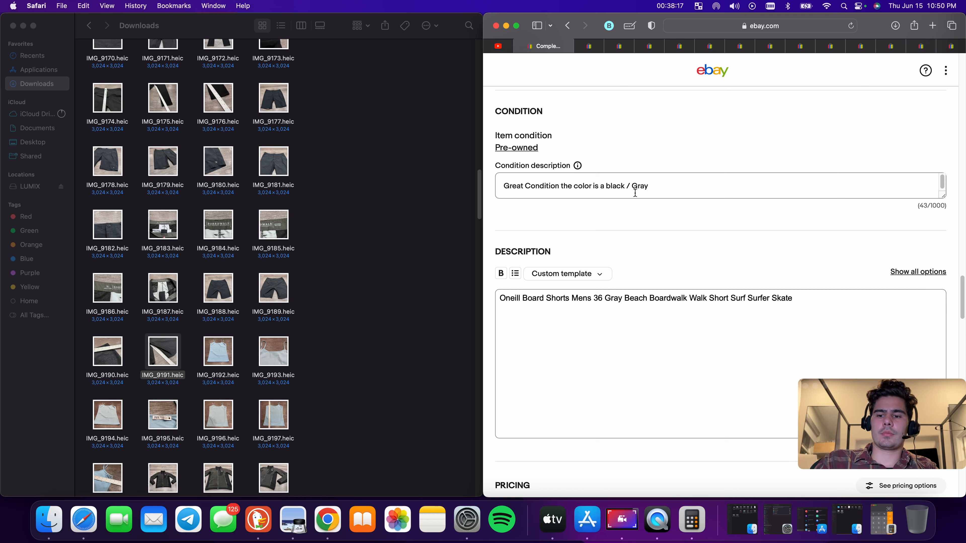
{"action": "key", "text": "BackSpace"}
{"action": "type", "text": "B"}
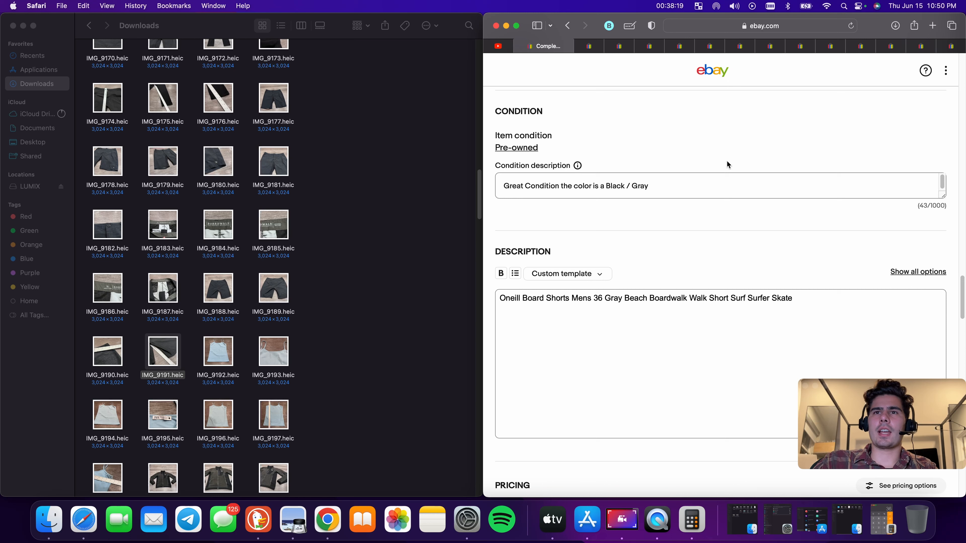
Append 'Dark Wash' to the end of the condition description
{"action": "left_click_drag", "start_coordinate": [698, 182], "coordinate": [680, 187]}
{"action": "left_click", "coordinate": [601, 187]}
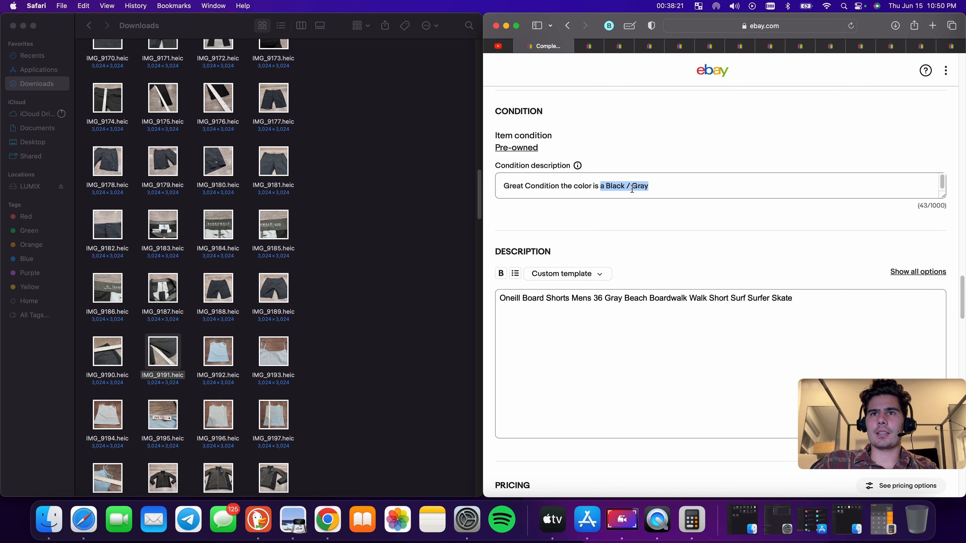
{"action": "left_click", "coordinate": [668, 185]}
{"action": "type", "text": "Dark "}
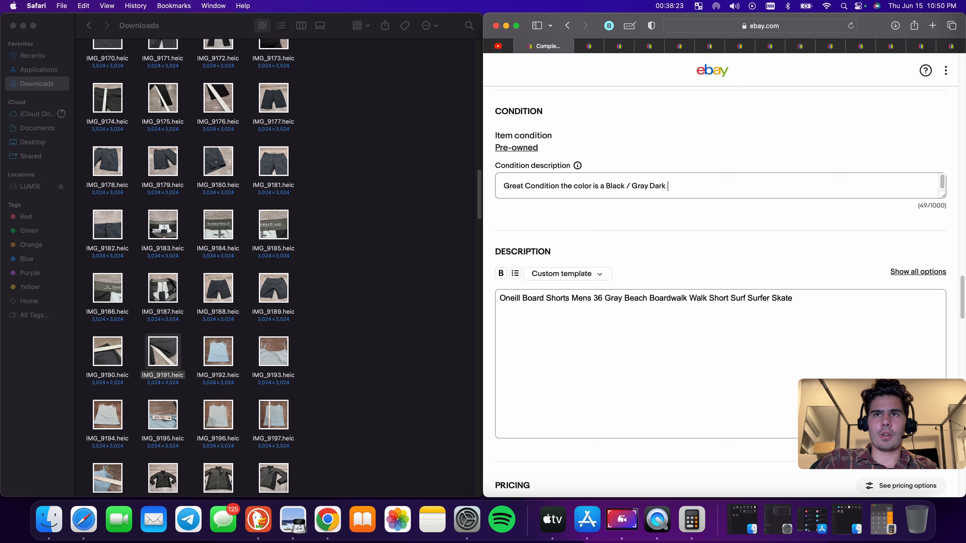
{"action": "type", "text": "Wash"}
Set the Buy It Now price to $18
{"action": "scroll", "coordinate": [730, 190], "scroll_direction": "down", "scroll_amount": 5}
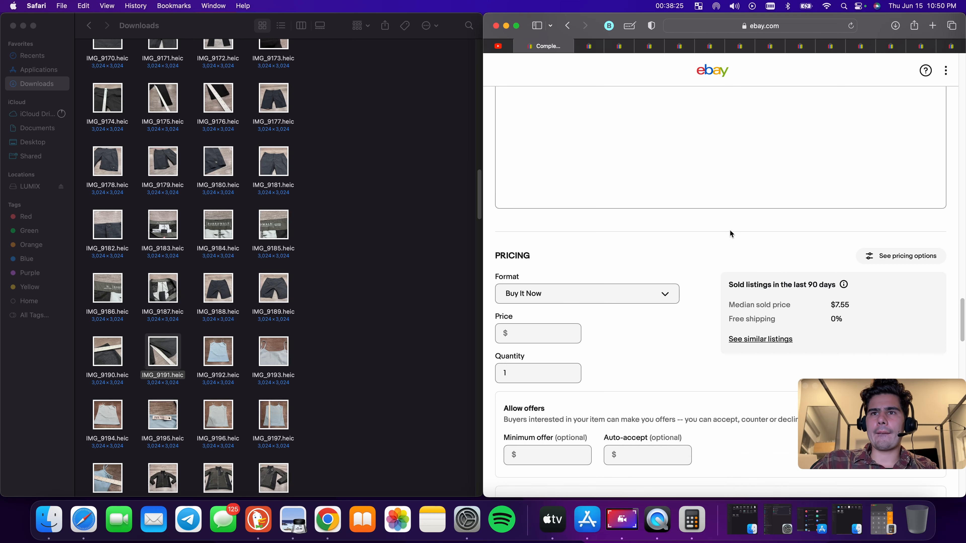
{"action": "left_click", "coordinate": [544, 333]}
{"action": "type", "text": "10"}
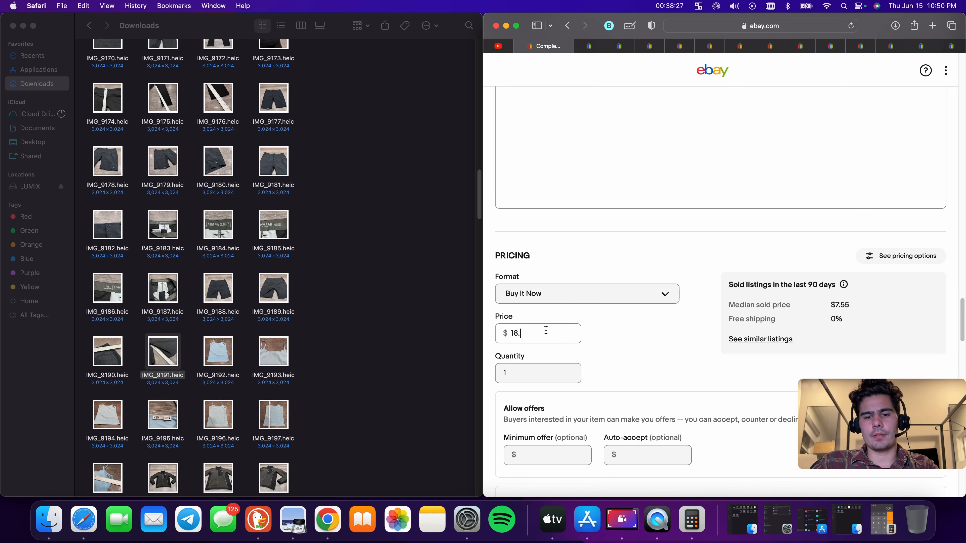
{"action": "left_click", "coordinate": [630, 328]}
Enter a package weight of 9 oz and package dimensions of 9 x 9 x 9 inches
{"action": "scroll", "coordinate": [633, 329], "scroll_direction": "down", "scroll_amount": 10}
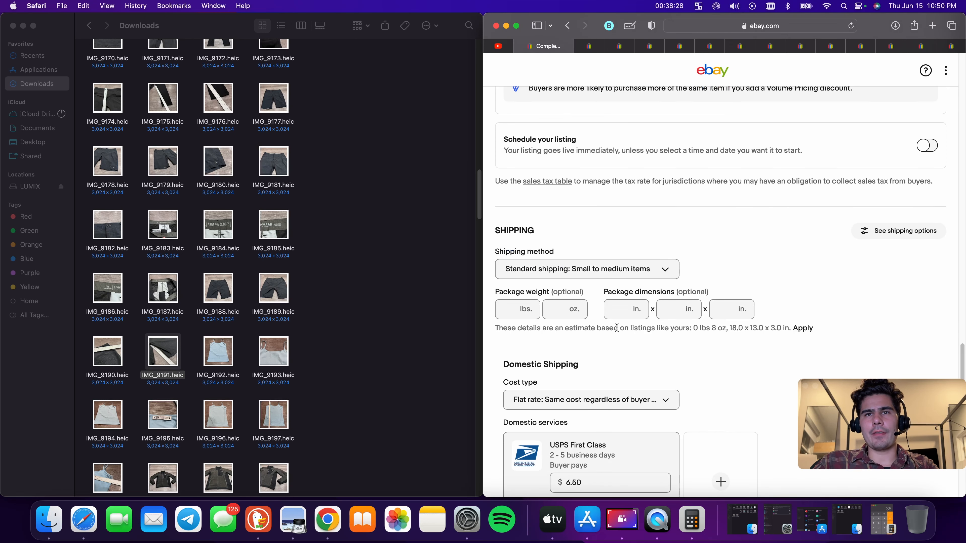
{"action": "left_click", "coordinate": [556, 312]}
{"action": "type", "text": "9"}
{"action": "key", "text": "Tab"}
{"action": "type", "text": "9"}
{"action": "key", "text": "Tab"}
{"action": "type", "text": "9"}
{"action": "key", "text": "Tab"}
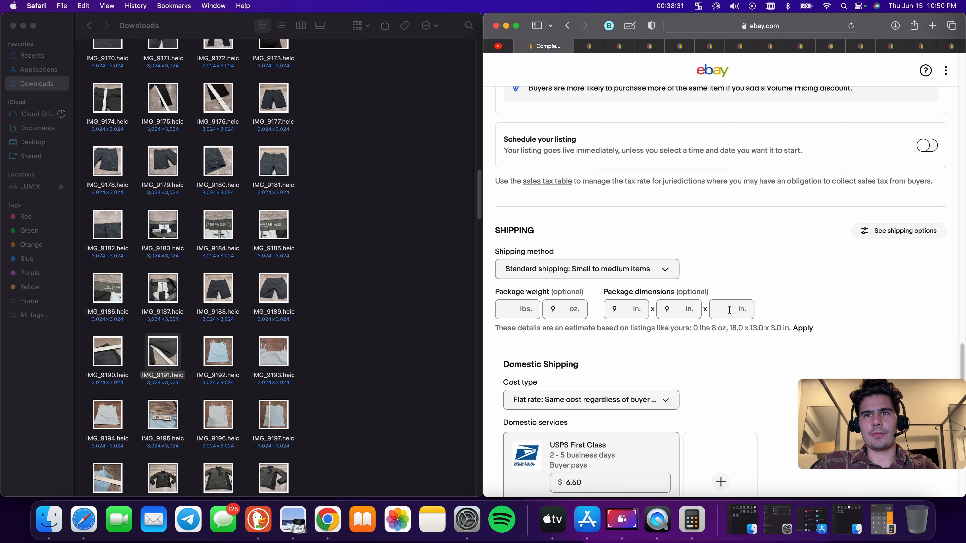
{"action": "type", "text": "9"}
Publish the board shorts listing
{"action": "scroll", "coordinate": [642, 344], "scroll_direction": "down", "scroll_amount": 5}
{"action": "left_click", "coordinate": [591, 312]}
{"action": "scroll", "coordinate": [741, 300], "scroll_direction": "down", "scroll_amount": 20}
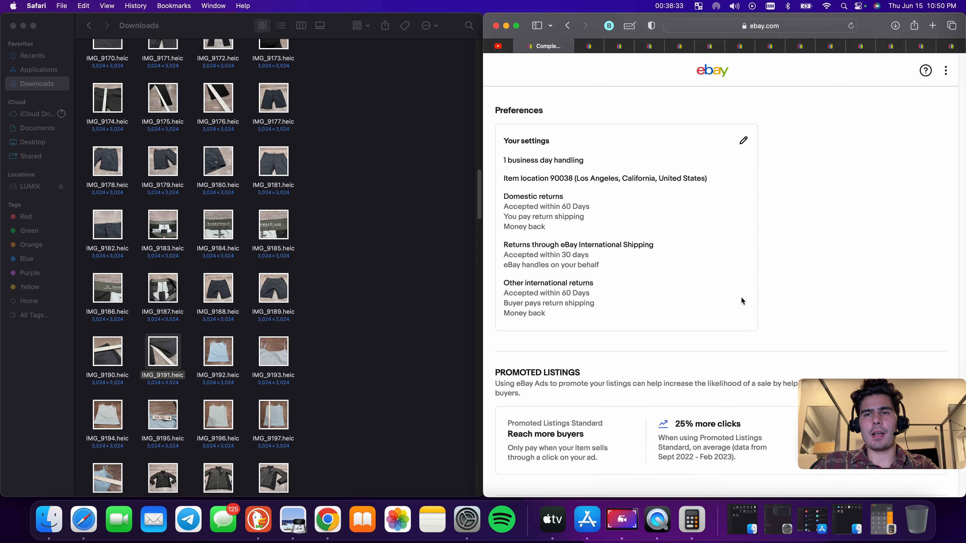
{"action": "left_click", "coordinate": [723, 333]}
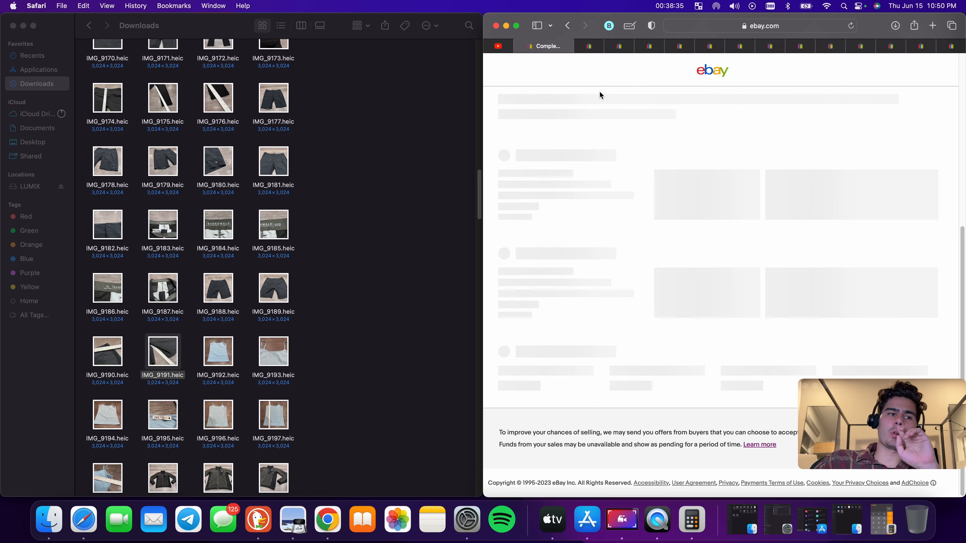
Switch to the Zara listing and start rewriting its title as 'Zara Crop Crop Top Womens'
{"action": "left_click", "coordinate": [592, 47]}
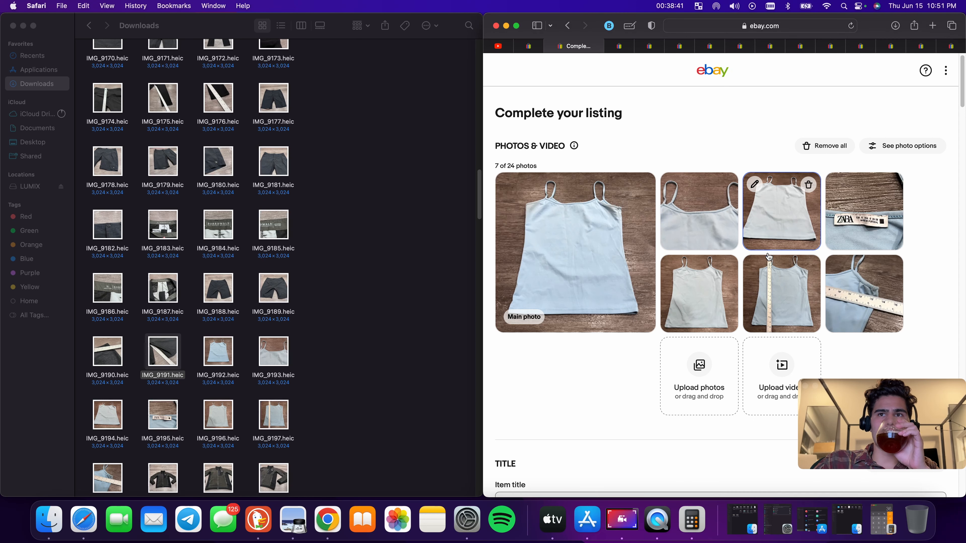
{"action": "scroll", "coordinate": [768, 256], "scroll_direction": "down", "scroll_amount": 5}
{"action": "scroll", "coordinate": [702, 201], "scroll_direction": "up", "scroll_amount": 5}
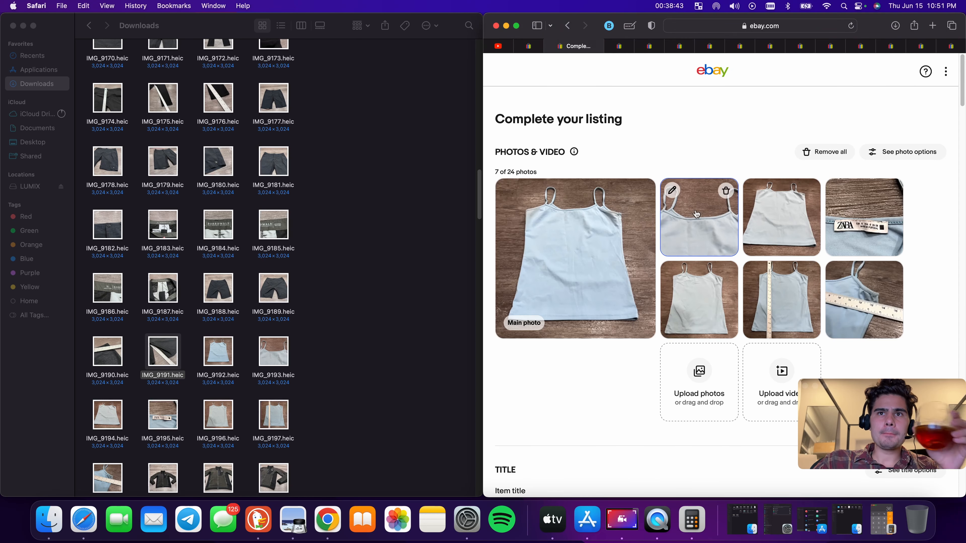
{"action": "scroll", "coordinate": [644, 229], "scroll_direction": "down", "scroll_amount": 4}
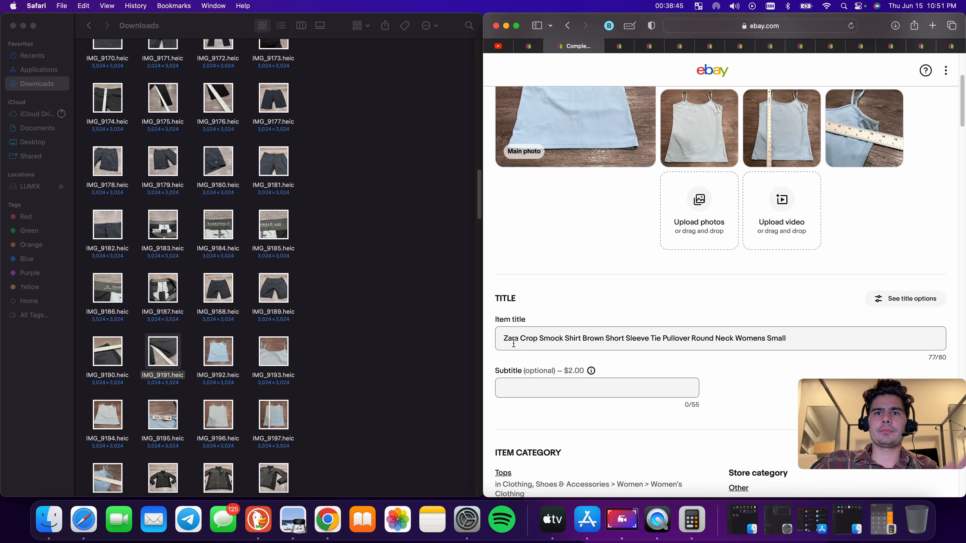
{"action": "left_click_drag", "start_coordinate": [539, 338], "coordinate": [962, 361]}
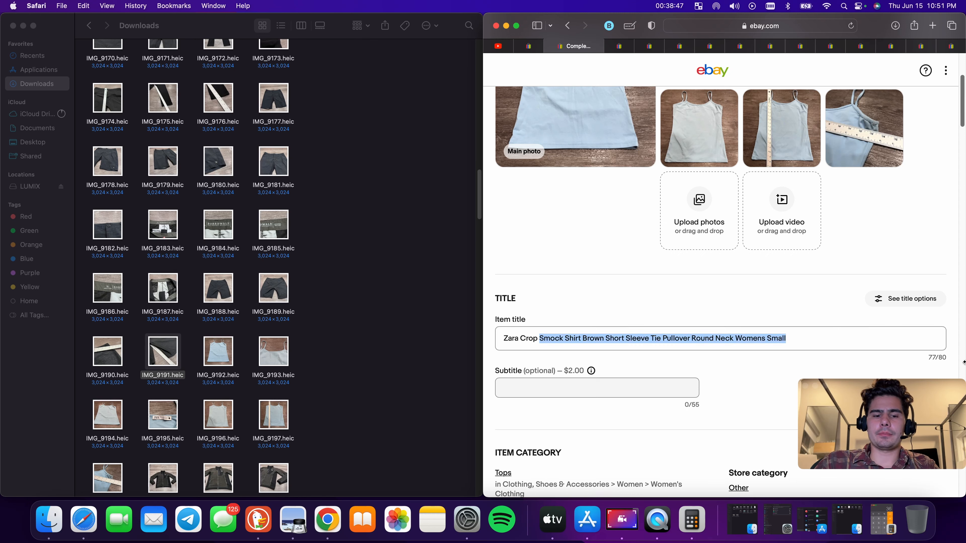
{"action": "type", "text": "Crop Crop Tp"}
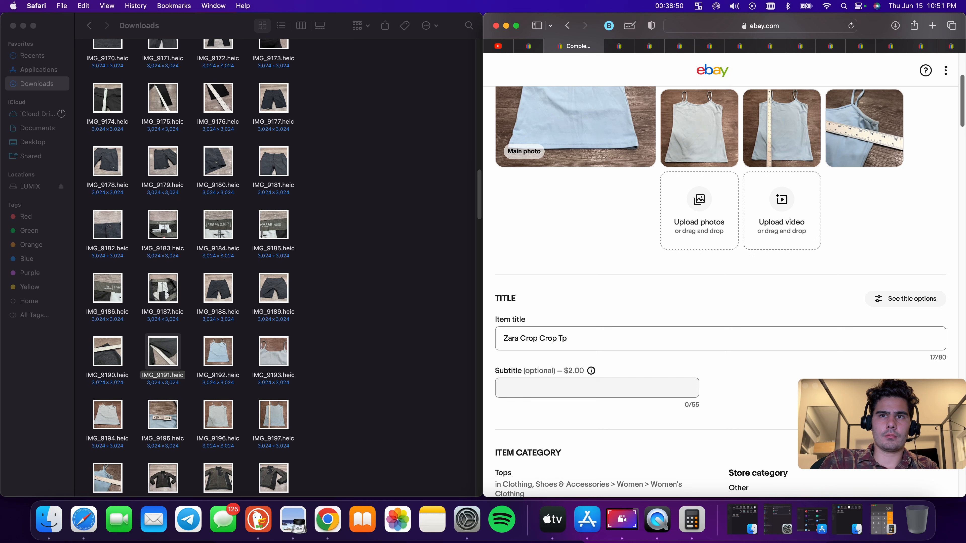
{"action": "key", "text": "BackSpace"}
{"action": "type", "text": "op Womens"}
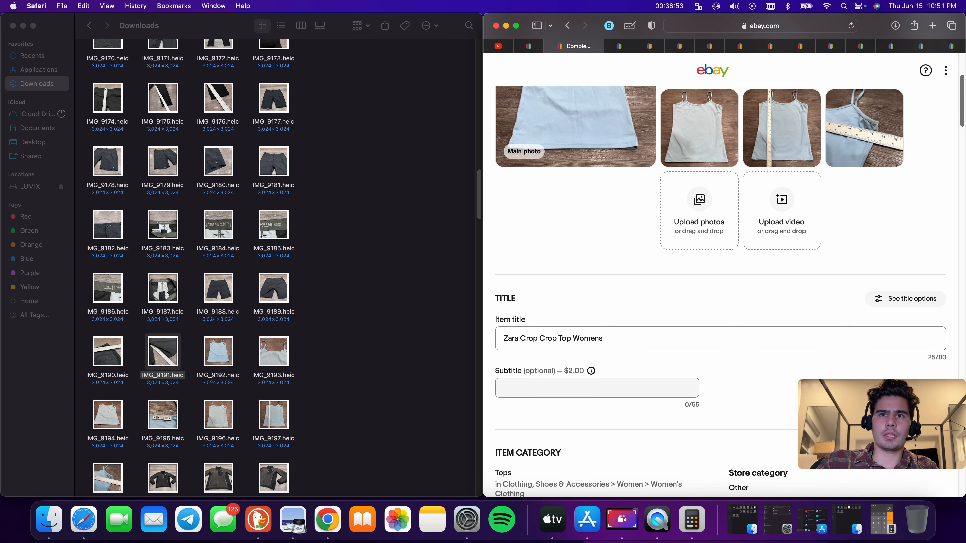
Open the Zara tag photo IMG_9195.heic to check the size label
{"action": "scroll", "coordinate": [867, 244], "scroll_direction": "up", "scroll_amount": 5}
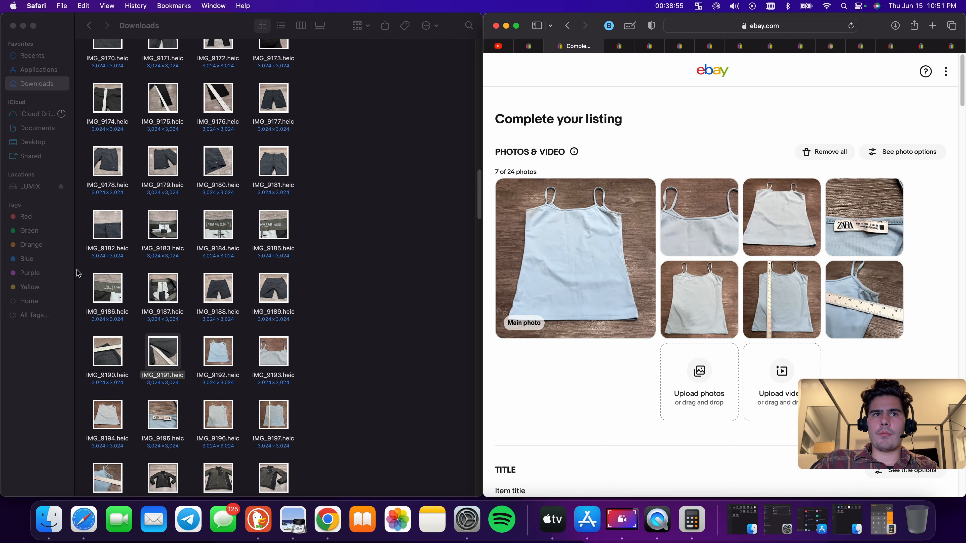
{"action": "left_click", "coordinate": [164, 414]}
{"action": "double_click", "coordinate": [163, 414]}
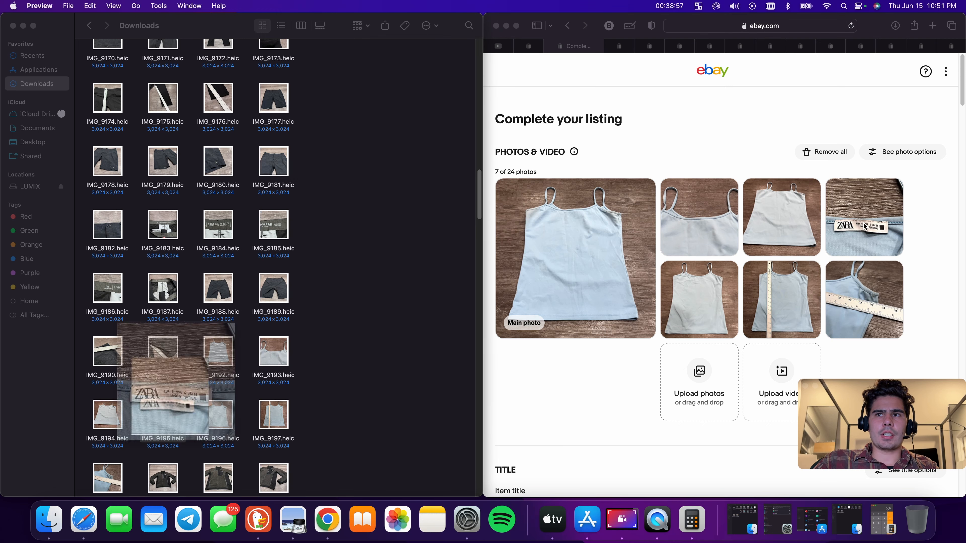
Complete the title as 'Zara Crop Top Womens Small Blue Shirt Summer Strap Casual Lounge Ladies Adult' and copy it
{"action": "scroll", "coordinate": [643, 302], "scroll_direction": "down", "scroll_amount": 5}
{"action": "left_click", "coordinate": [643, 329]}
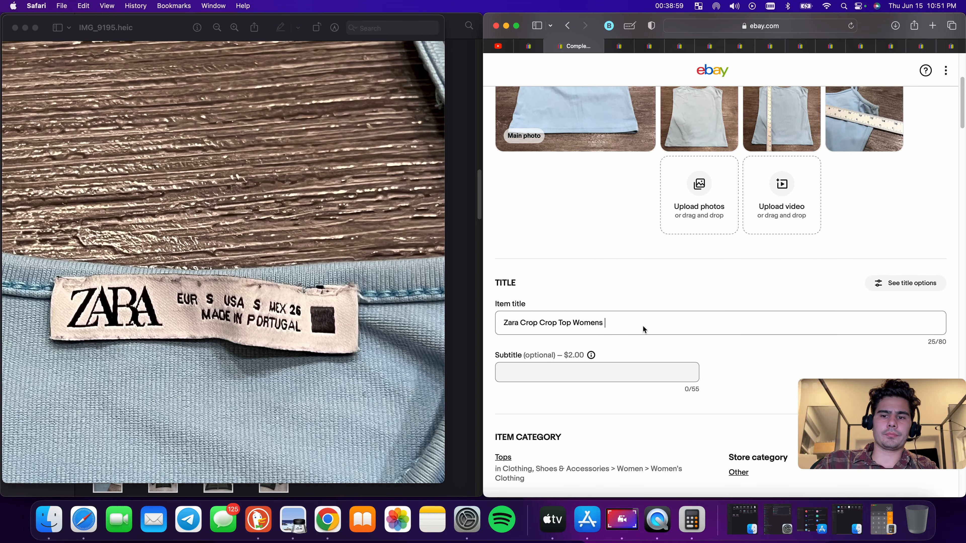
{"action": "type", "text": "Small Blue"}
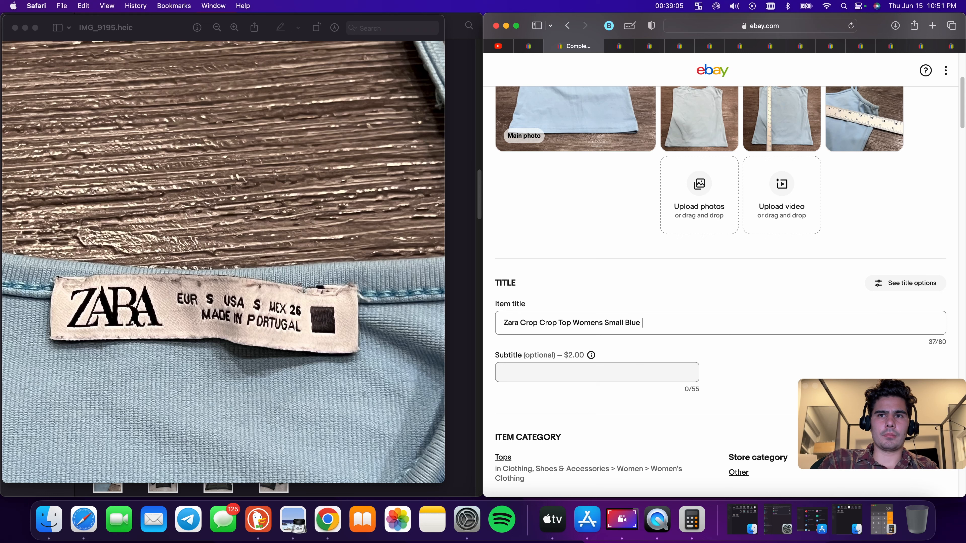
{"action": "key", "text": "BackSpace"}
{"action": "double_click", "coordinate": [553, 324]}
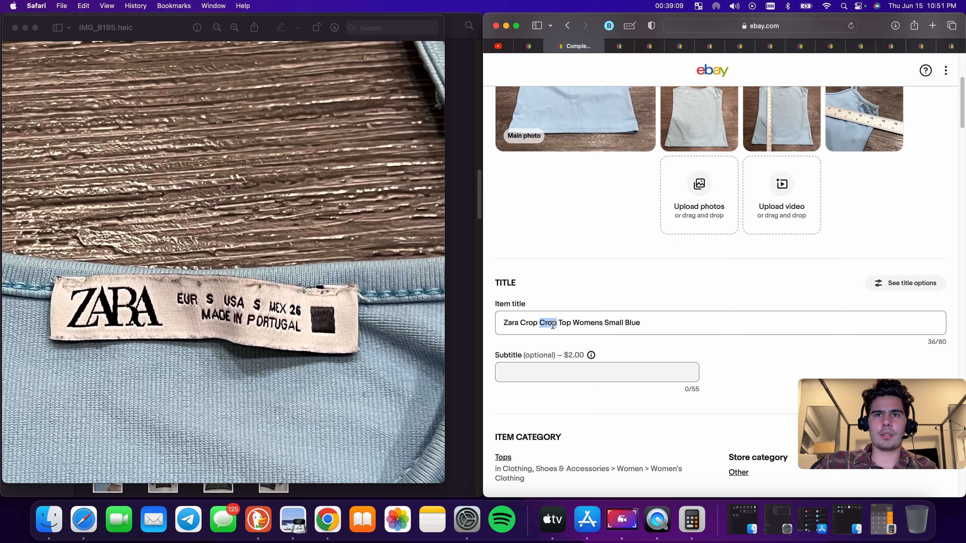
{"action": "key", "text": "BackSpace"}
{"action": "left_click", "coordinate": [647, 330]}
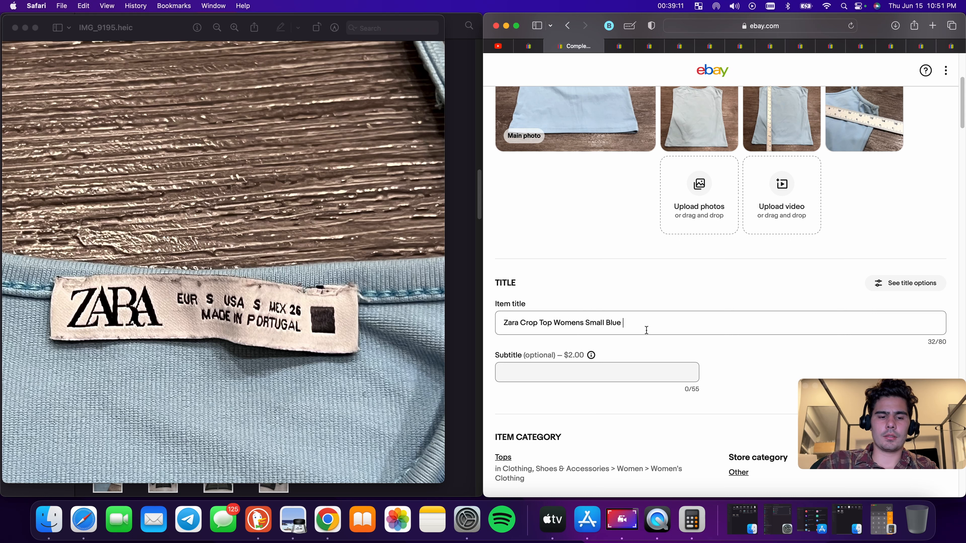
{"action": "type", "text": "Top"}
{"action": "key", "text": "BackSpace"}
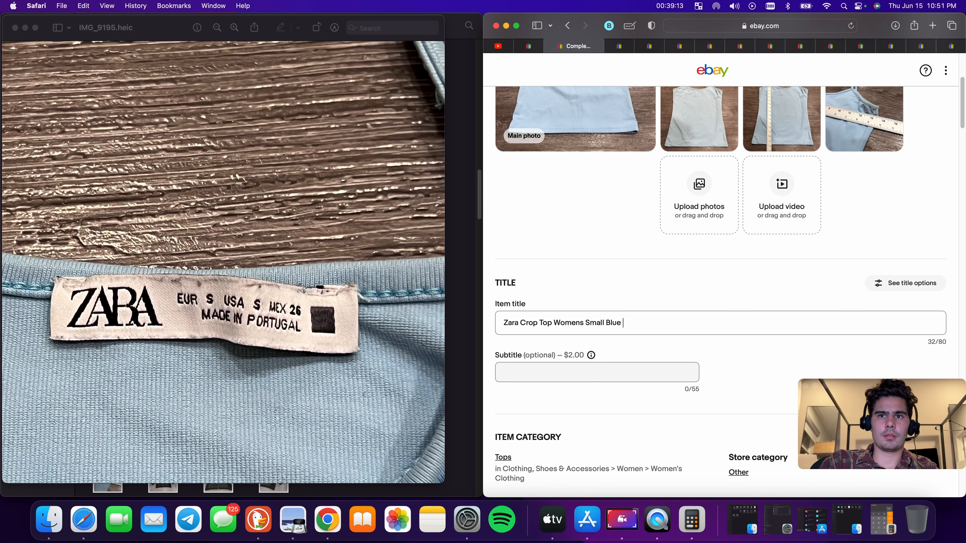
{"action": "type", "text": "Shirt Summer"}
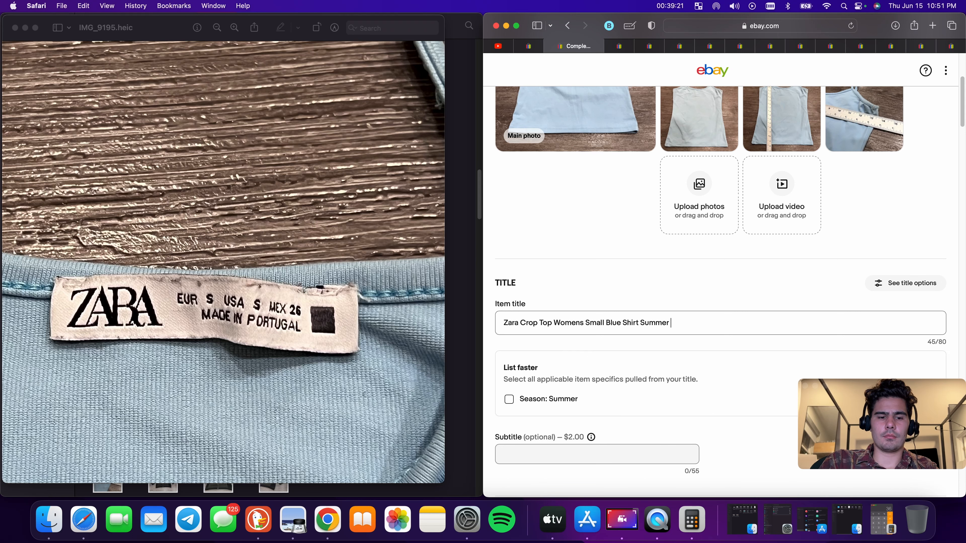
{"action": "type", "text": "Strap"}
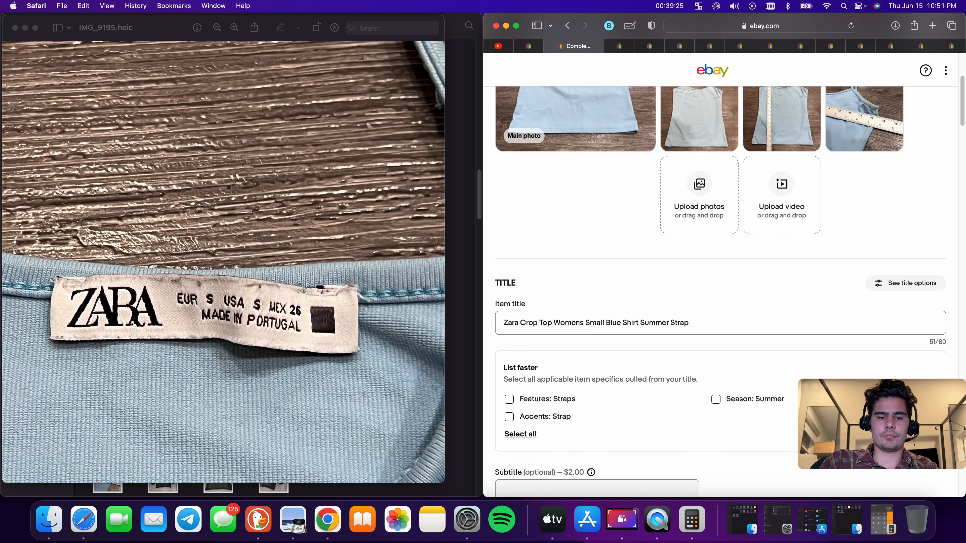
{"action": "type", "text": " Casual Lou"}
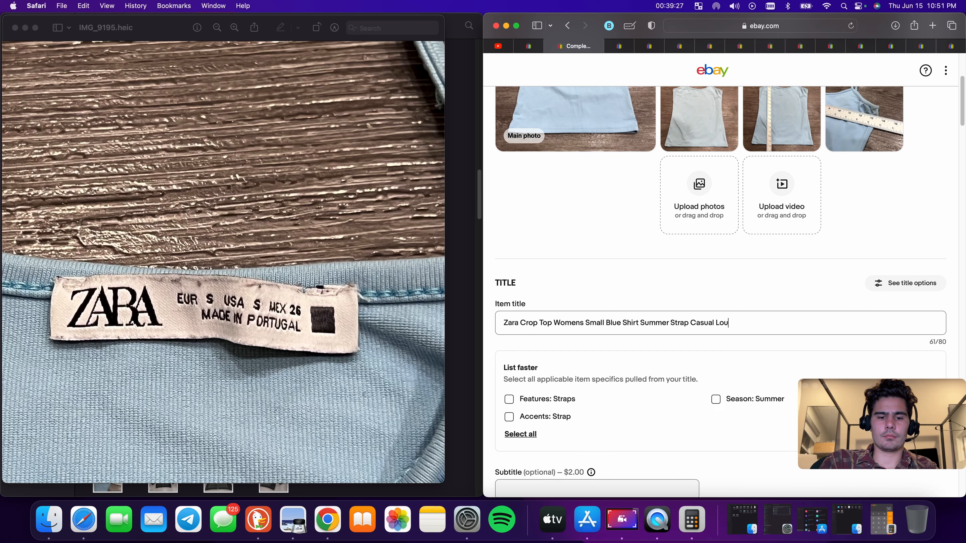
{"action": "type", "text": "nge"}
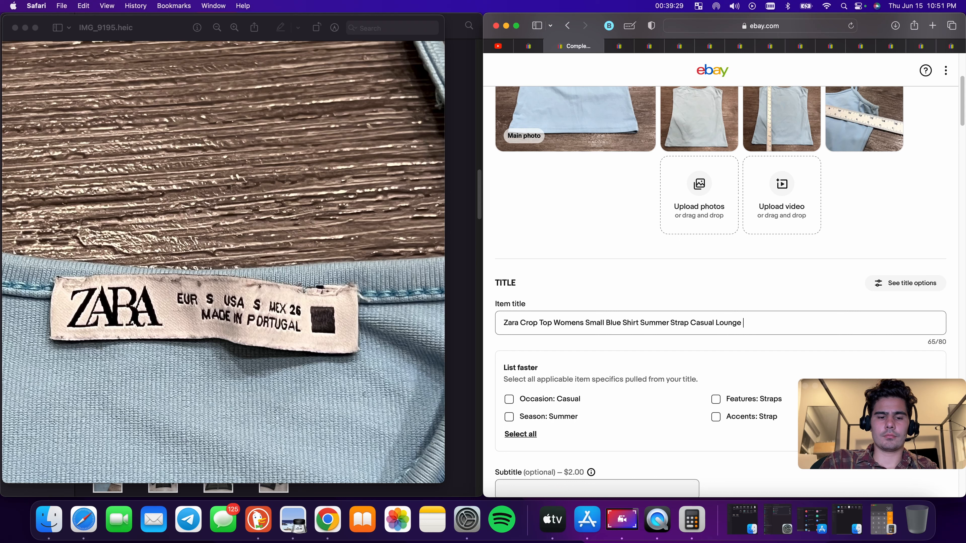
{"action": "type", "text": " Ladies Adult"}
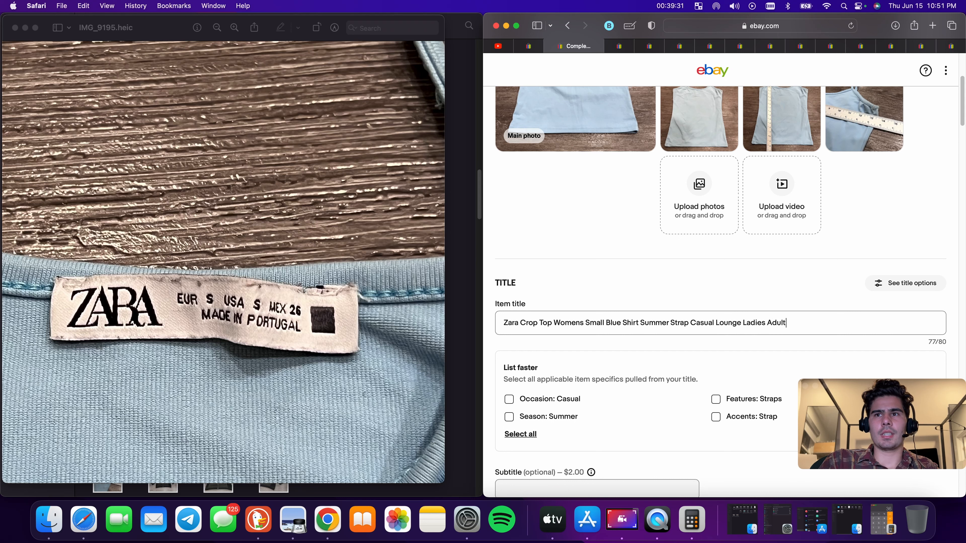
{"action": "triple_click", "coordinate": [675, 325]}
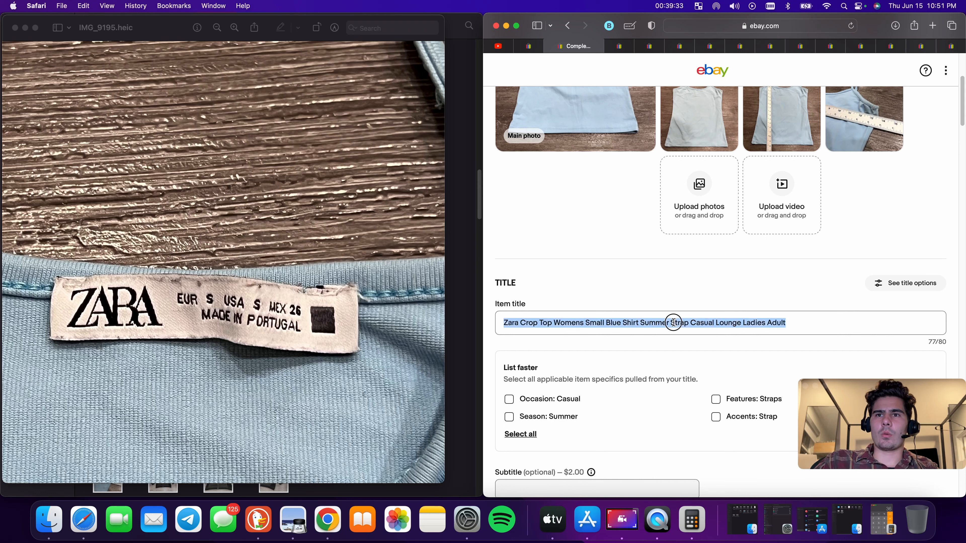
{"action": "right_click", "coordinate": [675, 324]}
{"action": "left_click", "coordinate": [689, 367]}
Apply the suggested item specifics Features: Straps, Accents: Strap, Season: Summer and Occasion: Casual
{"action": "scroll", "coordinate": [768, 307], "scroll_direction": "down", "scroll_amount": 5}
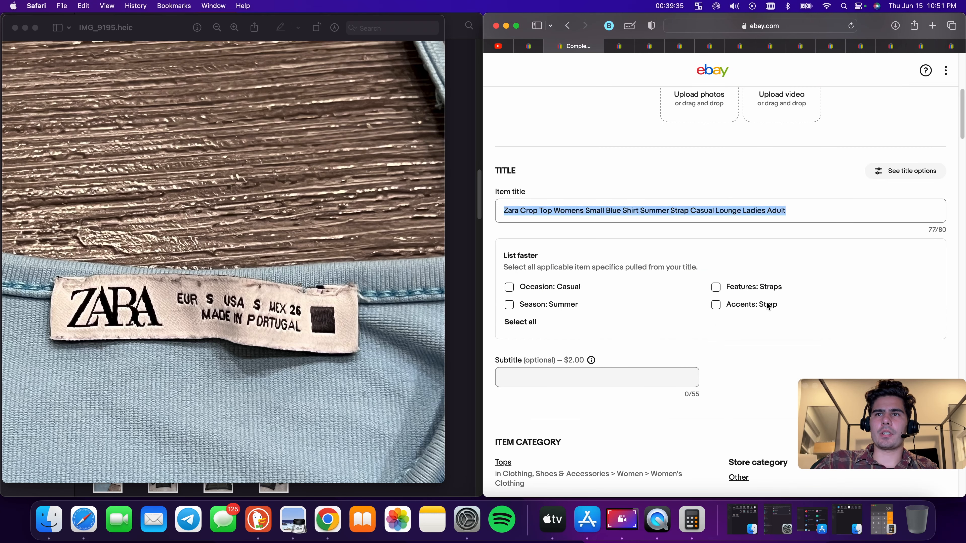
{"action": "left_click", "coordinate": [716, 289]}
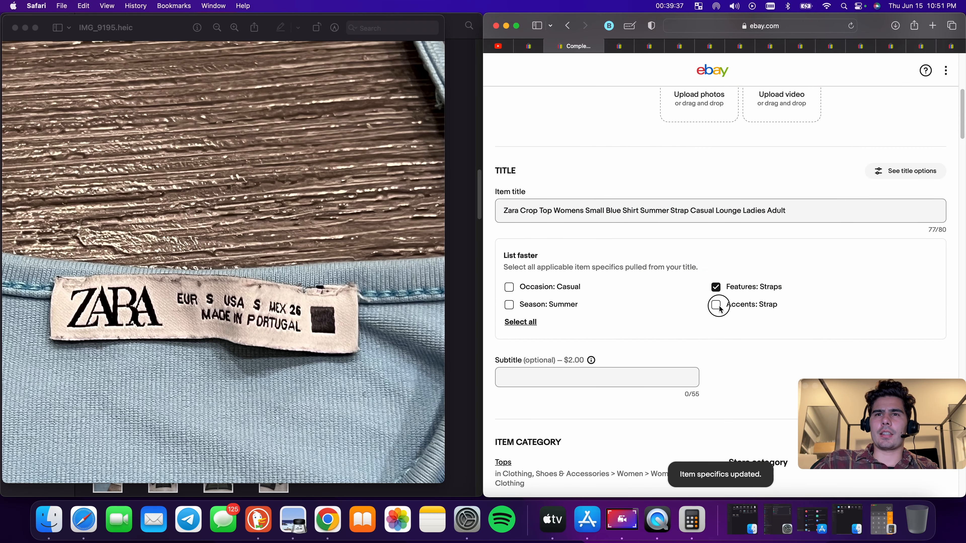
{"action": "left_click", "coordinate": [510, 304]}
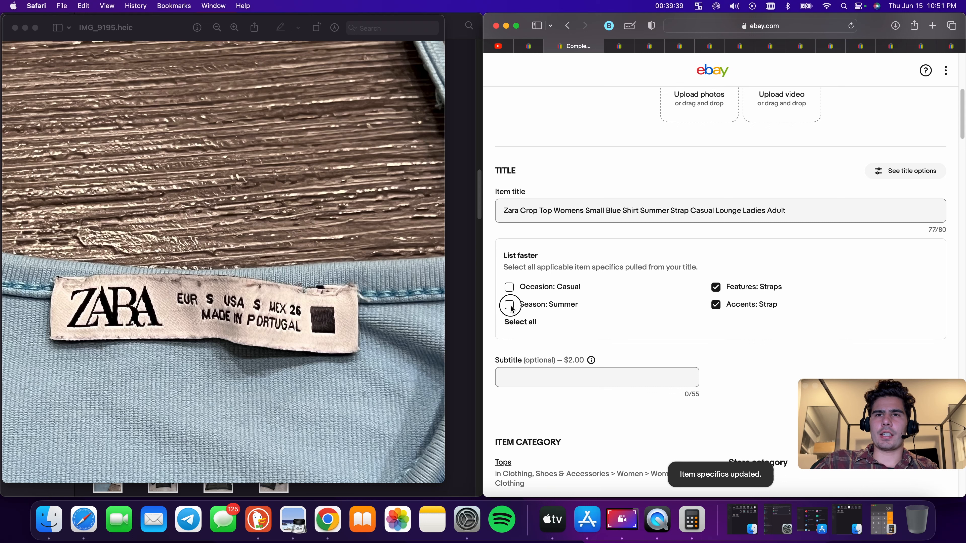
{"action": "left_click", "coordinate": [509, 287]}
Set the Zara listing's item Type to Tank and its Color to Blue
{"action": "scroll", "coordinate": [619, 290], "scroll_direction": "down", "scroll_amount": 5}
{"action": "scroll", "coordinate": [618, 292], "scroll_direction": "down", "scroll_amount": 3}
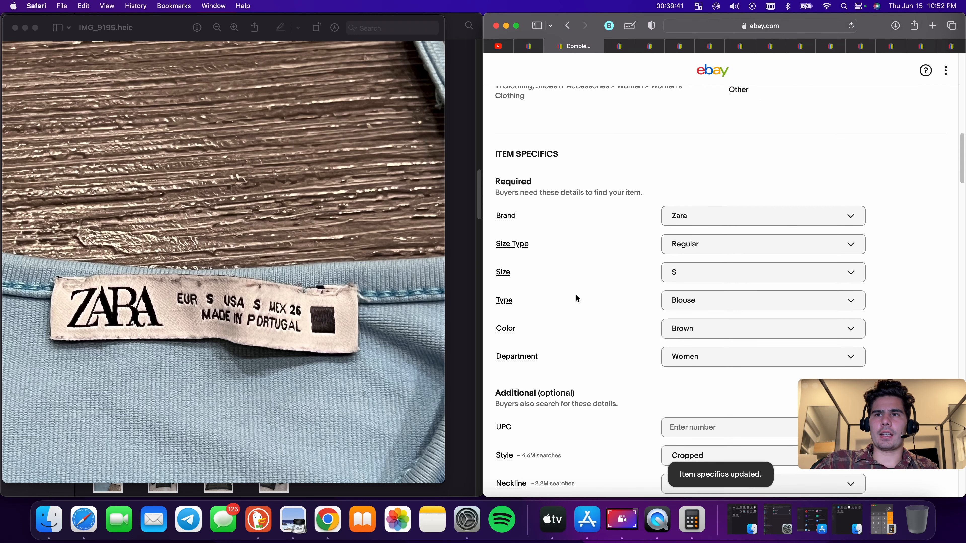
{"action": "left_click", "coordinate": [701, 302]}
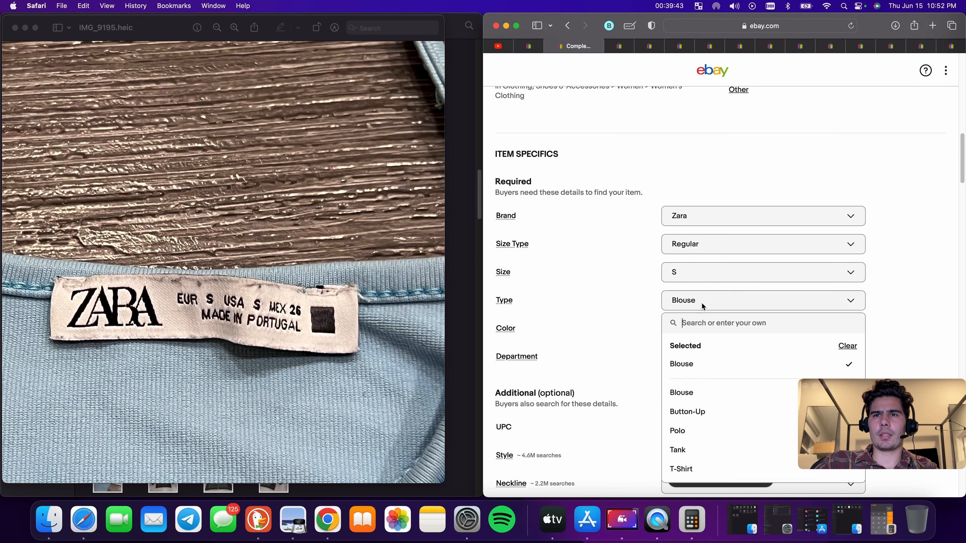
{"action": "scroll", "coordinate": [723, 417], "scroll_direction": "down", "scroll_amount": 1}
{"action": "left_click", "coordinate": [708, 432]}
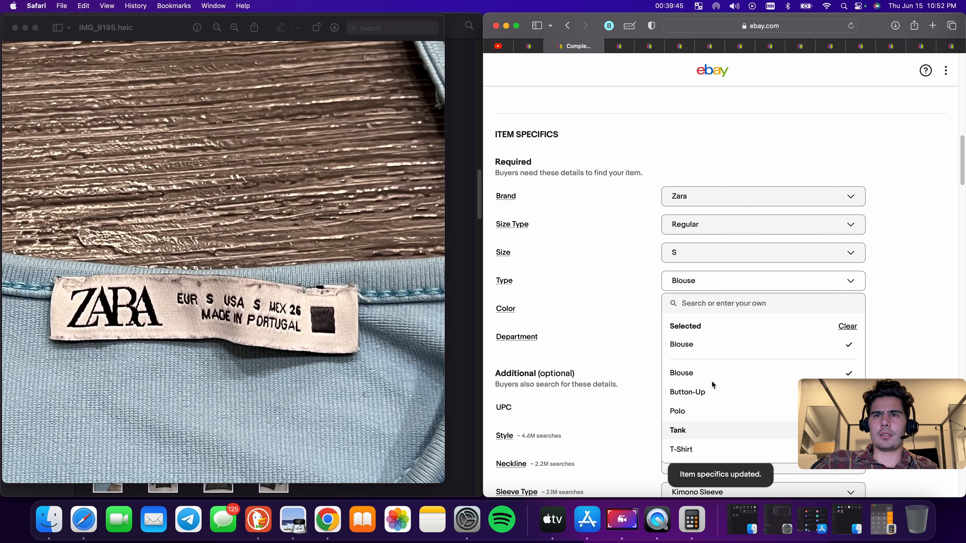
{"action": "scroll", "coordinate": [713, 322], "scroll_direction": "down", "scroll_amount": 1}
{"action": "left_click", "coordinate": [710, 296]}
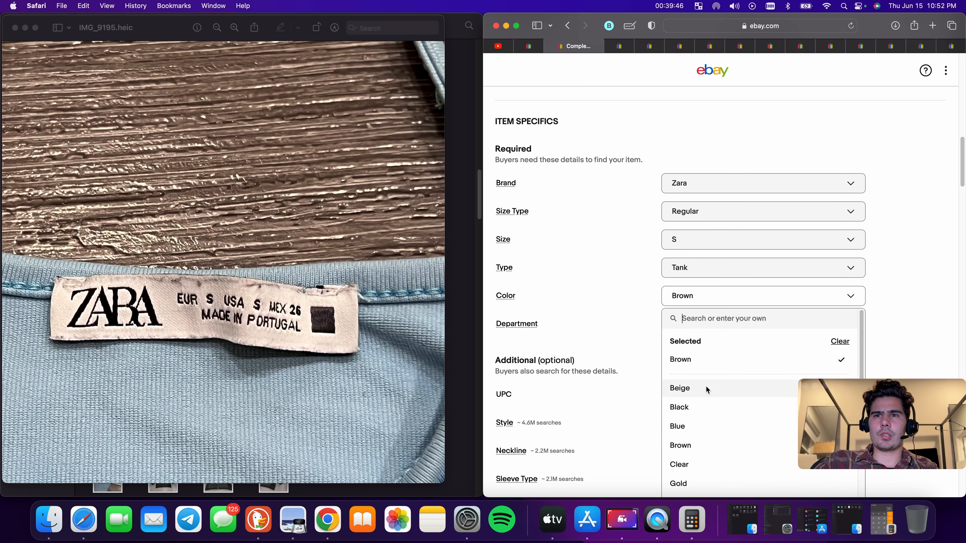
{"action": "left_click", "coordinate": [687, 427]}
Clear the Neckline item specific
{"action": "scroll", "coordinate": [735, 353], "scroll_direction": "down", "scroll_amount": 7}
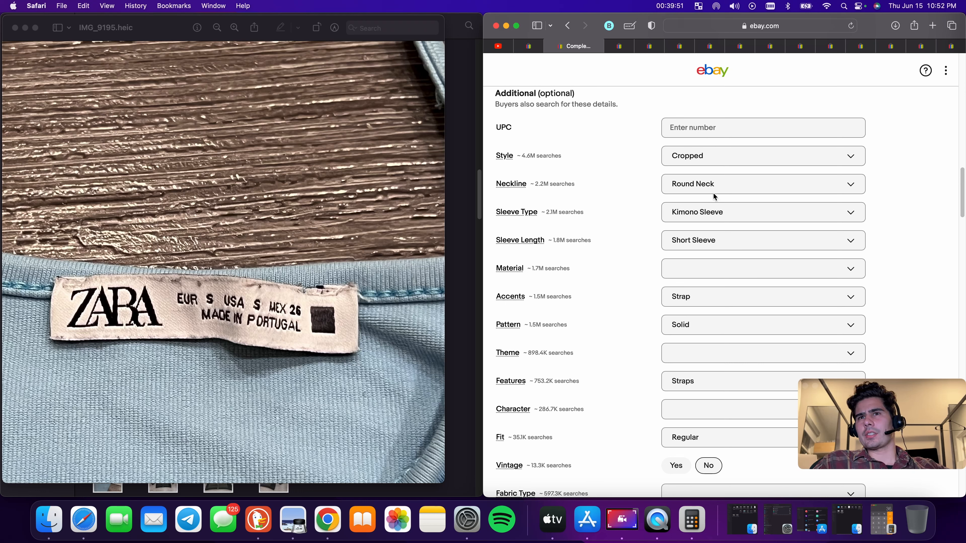
{"action": "left_click", "coordinate": [716, 186]}
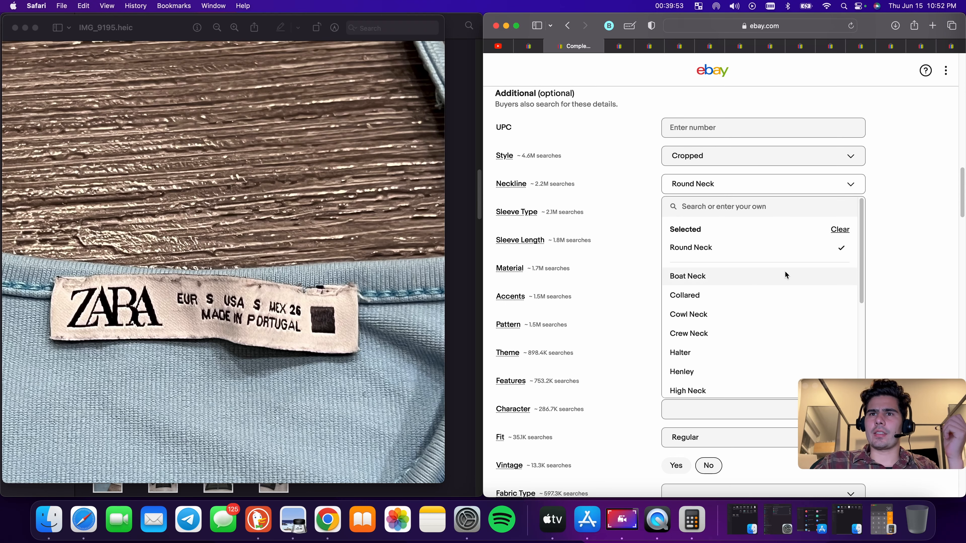
{"action": "scroll", "coordinate": [743, 331], "scroll_direction": "down", "scroll_amount": 2}
{"action": "scroll", "coordinate": [792, 303], "scroll_direction": "up", "scroll_amount": 3}
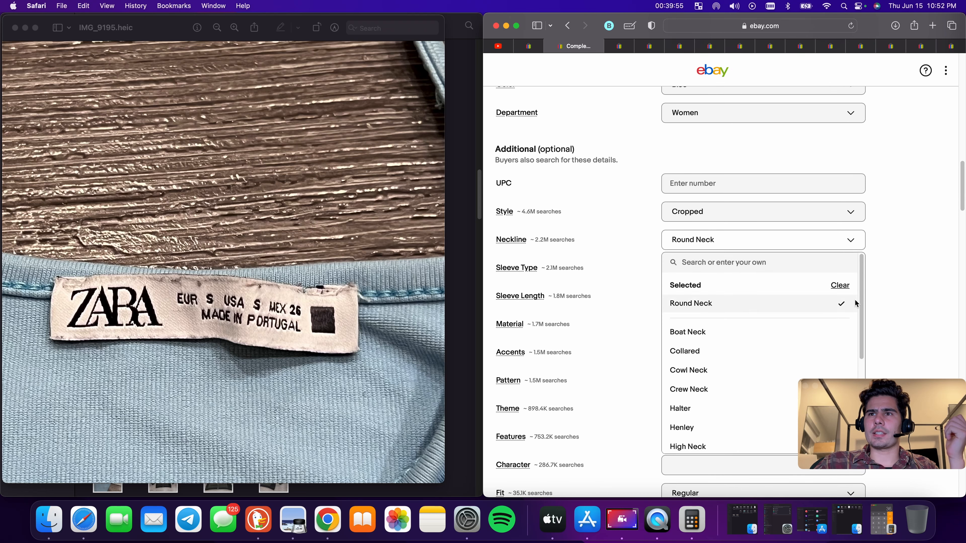
{"action": "left_click", "coordinate": [839, 286]}
Clear the Sleeve Type value and set Sleeve Length to Sleeveless
{"action": "scroll", "coordinate": [806, 257], "scroll_direction": "down", "scroll_amount": 3}
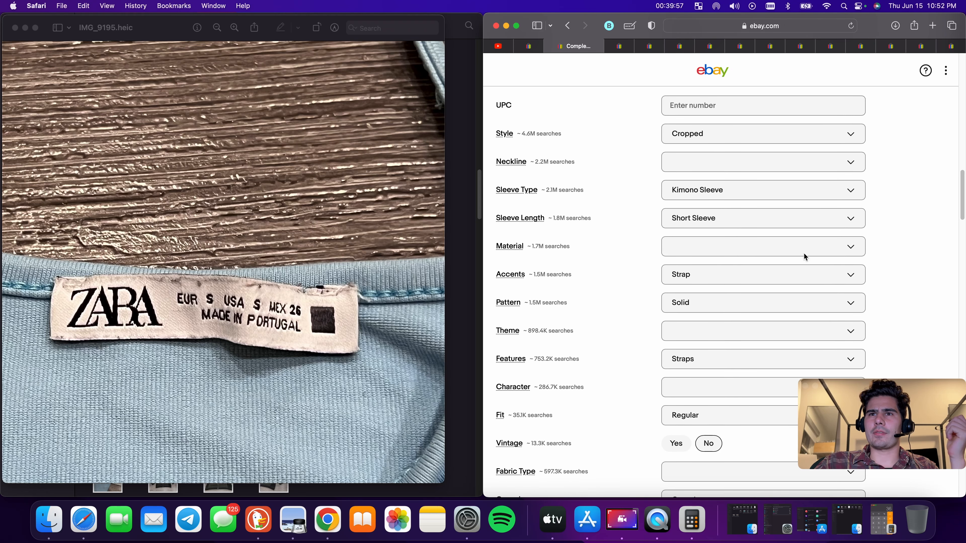
{"action": "left_click", "coordinate": [745, 189]}
{"action": "left_click", "coordinate": [840, 233]}
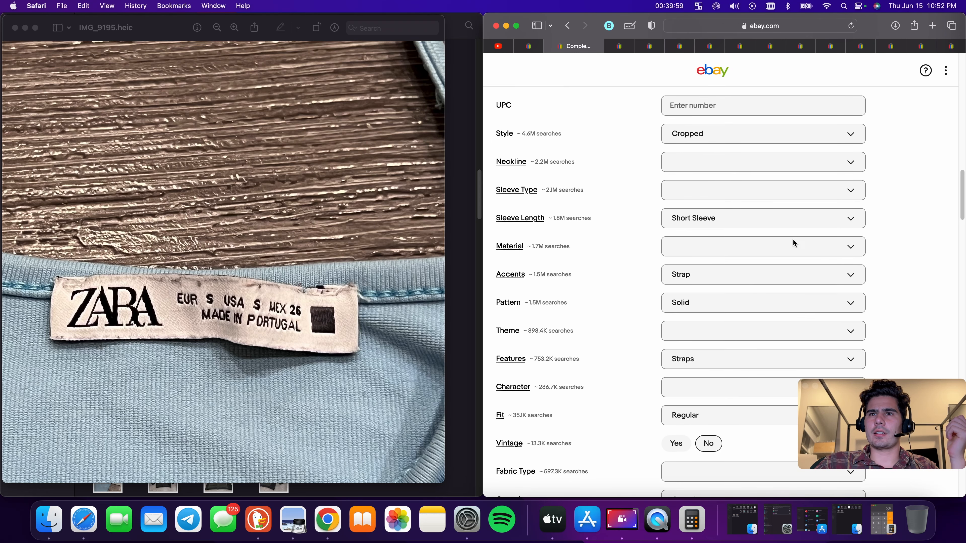
{"action": "left_click", "coordinate": [729, 224]}
{"action": "left_click", "coordinate": [707, 311]}
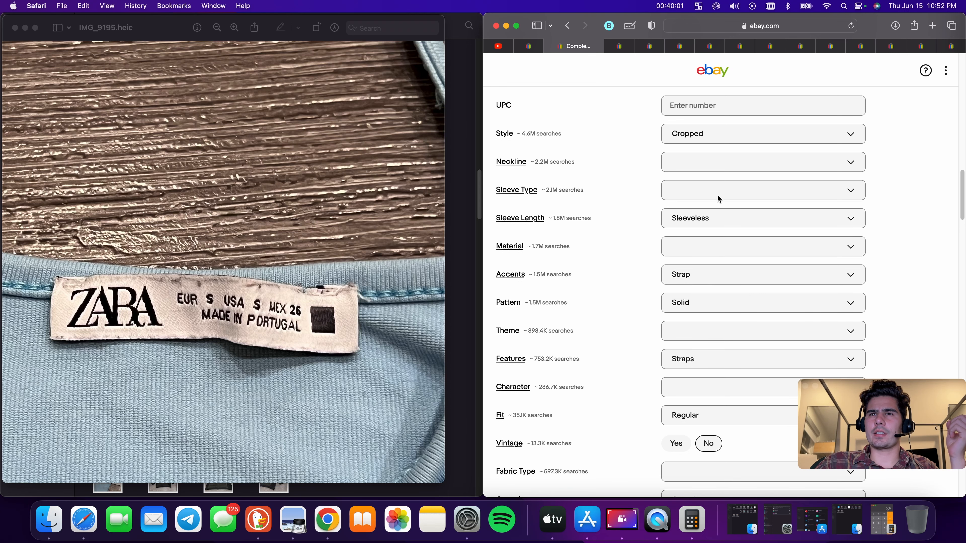
Clear the Closure item specific
{"action": "scroll", "coordinate": [714, 252], "scroll_direction": "down", "scroll_amount": 1}
{"action": "scroll", "coordinate": [708, 270], "scroll_direction": "down", "scroll_amount": 3}
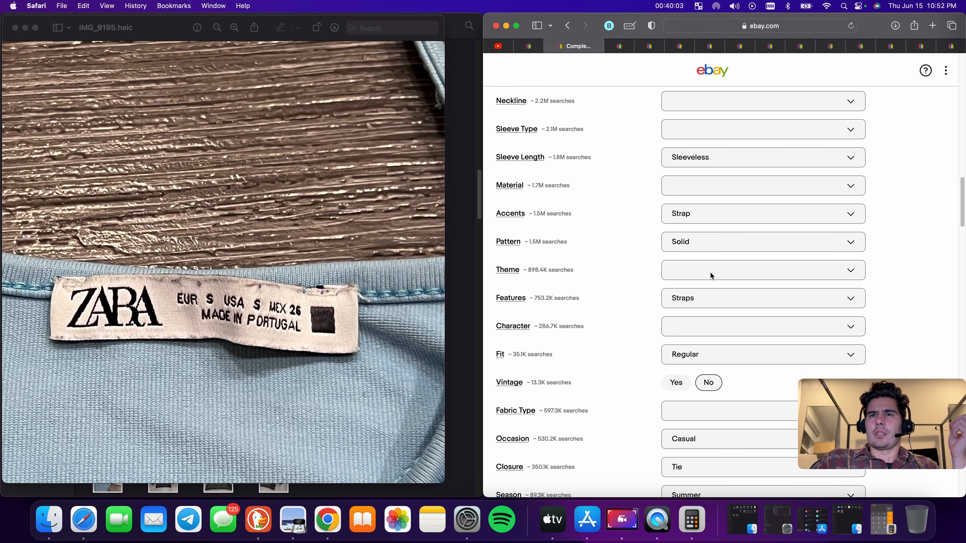
{"action": "scroll", "coordinate": [708, 277], "scroll_direction": "down", "scroll_amount": 4}
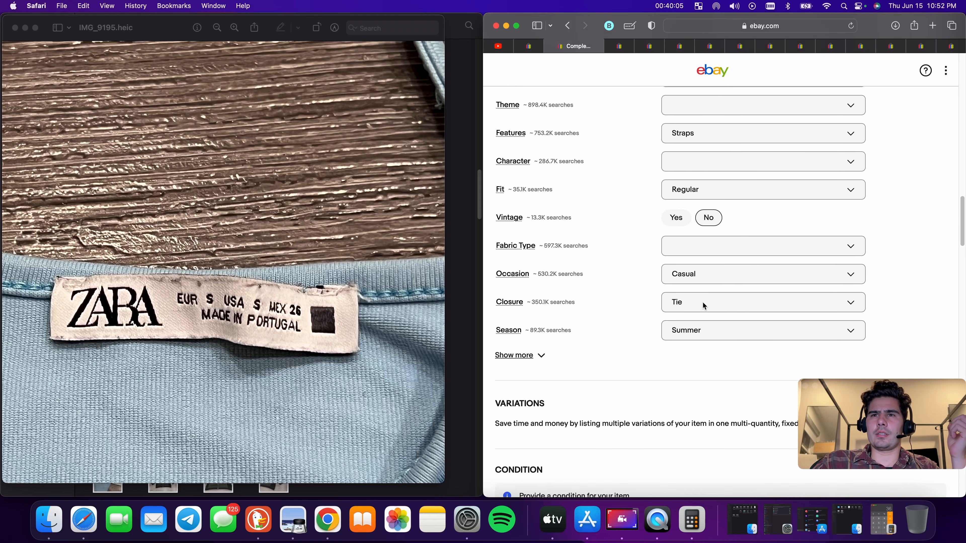
{"action": "left_click", "coordinate": [702, 292]}
{"action": "left_click", "coordinate": [838, 332]}
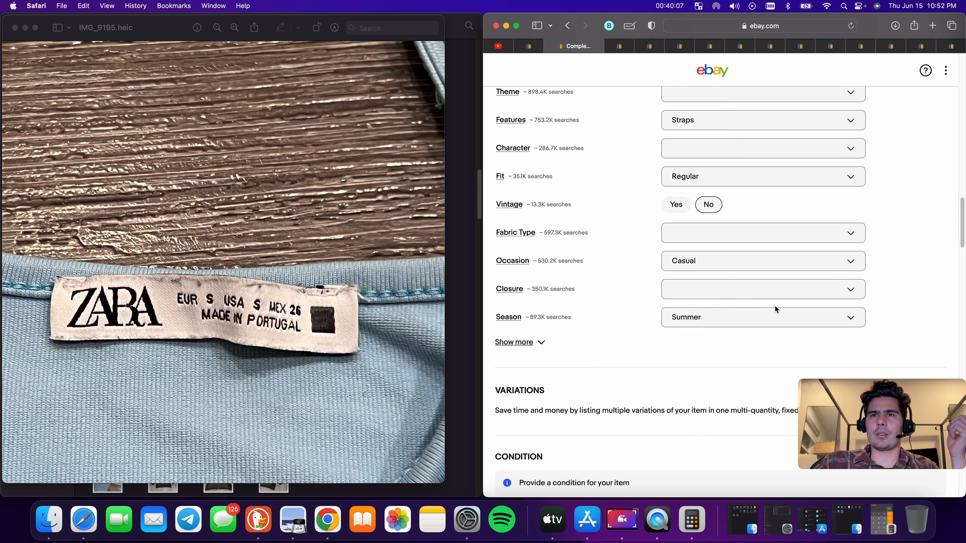
Paste the copied title into the listing description
{"action": "scroll", "coordinate": [741, 305], "scroll_direction": "down", "scroll_amount": 1}
{"action": "scroll", "coordinate": [742, 303], "scroll_direction": "down", "scroll_amount": 9}
{"action": "left_click", "coordinate": [838, 212]}
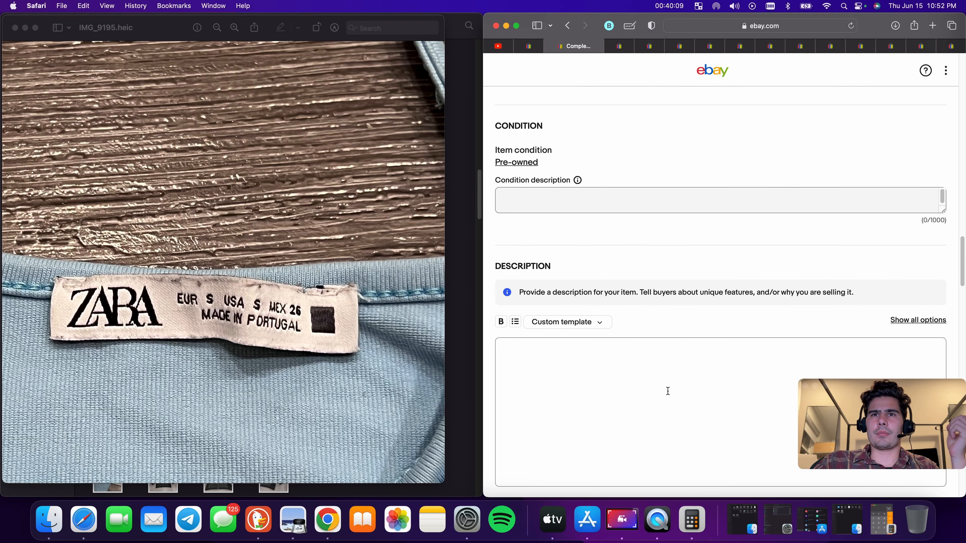
{"action": "left_click", "coordinate": [667, 392]}
{"action": "type", "text": "Zara Crop Top Womens Small Blue Shirt Summer Strap Casual Lounge Ladies Adult"}
Enter 'Good Used Condition' as the condition description
{"action": "left_click", "coordinate": [565, 201]}
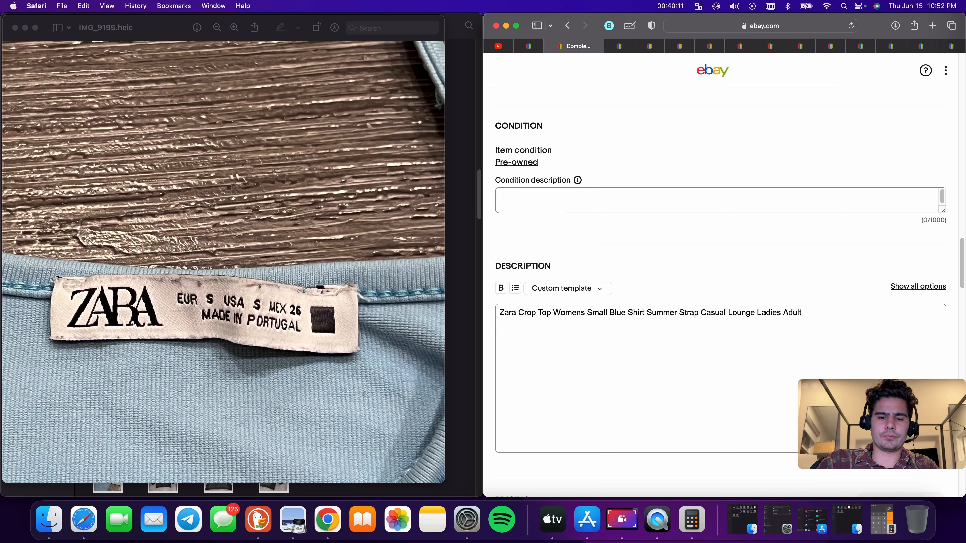
{"action": "type", "text": "Goo dUs"}
{"action": "key", "text": "BackSpace"}
{"action": "key", "text": "BackSpace"}
{"action": "key", "text": "BackSpace"}
{"action": "key", "text": "BackSpace"}
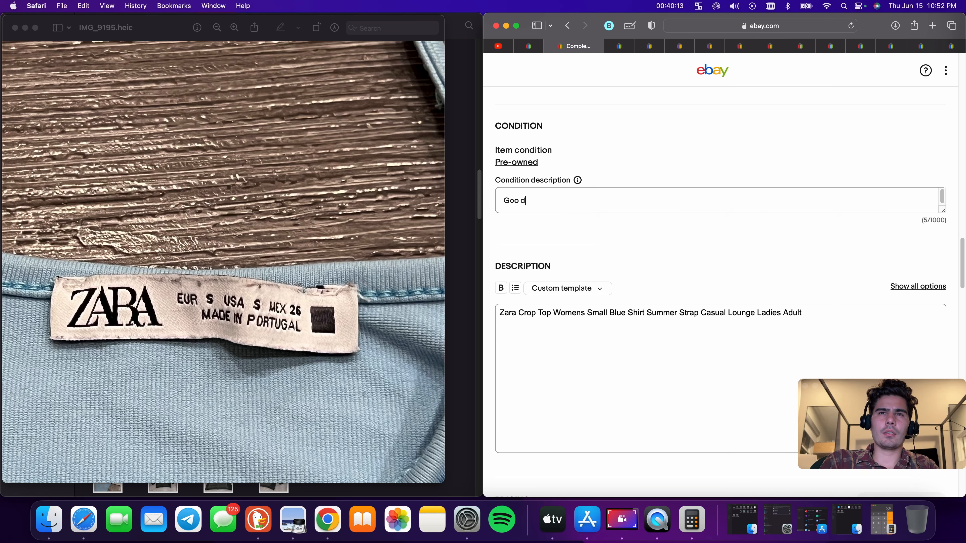
{"action": "type", "text": "Used "}
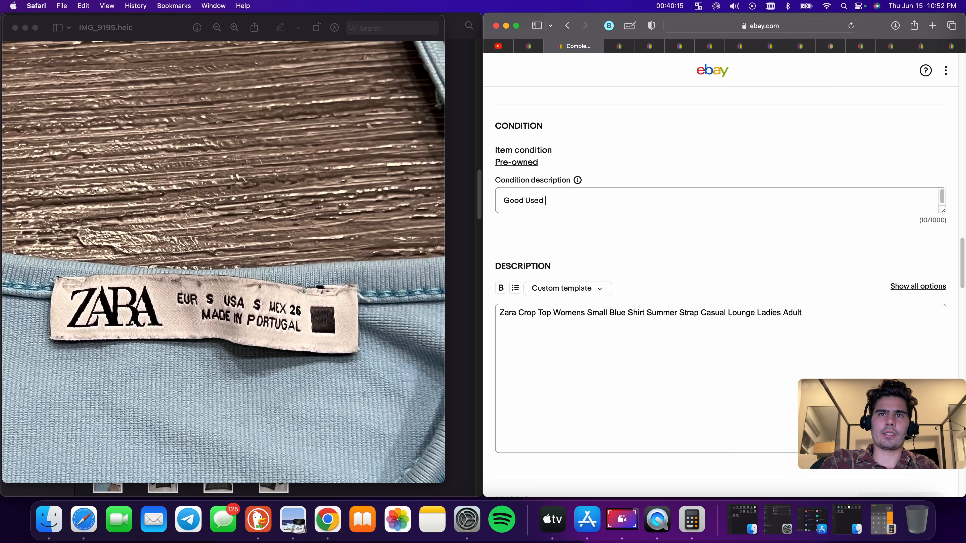
{"action": "type", "text": "e"}
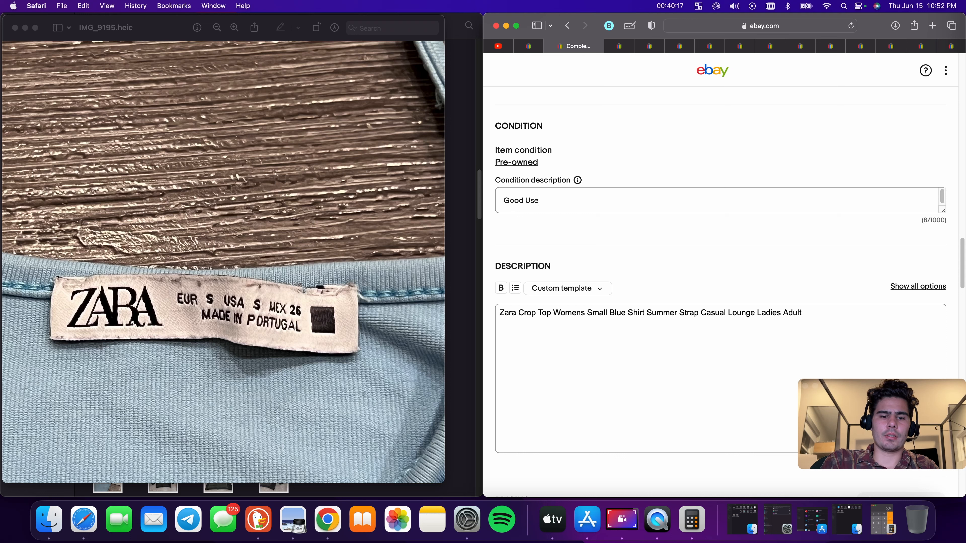
{"action": "type", "text": "Condition"}
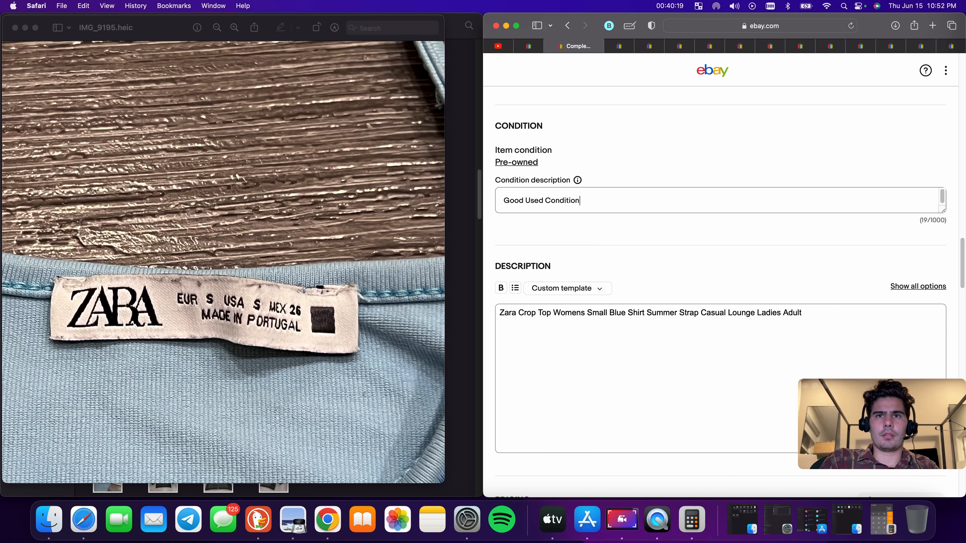
Set the Buy It Now price to $18.88
{"action": "scroll", "coordinate": [541, 206], "scroll_direction": "down", "scroll_amount": 6}
{"action": "left_click", "coordinate": [544, 348]}
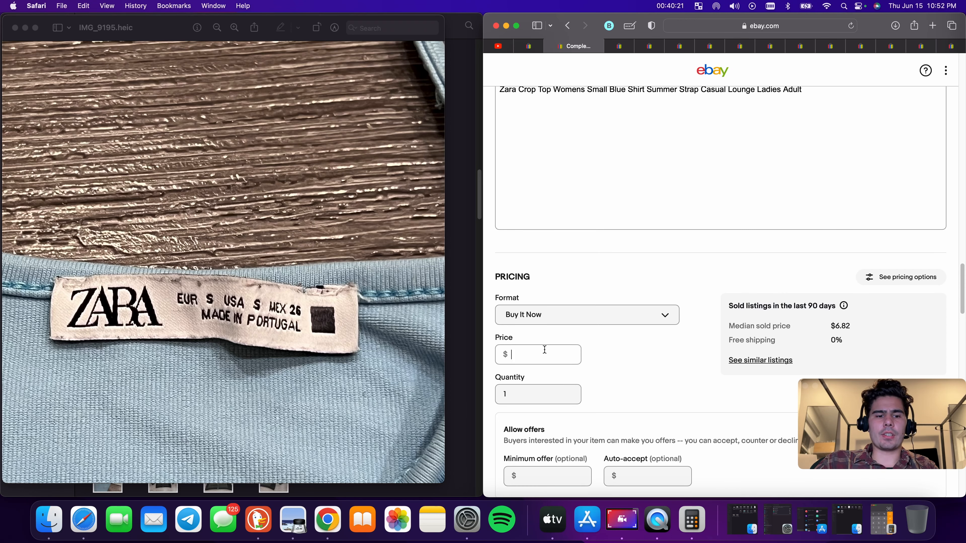
{"action": "type", "text": "18.88"}
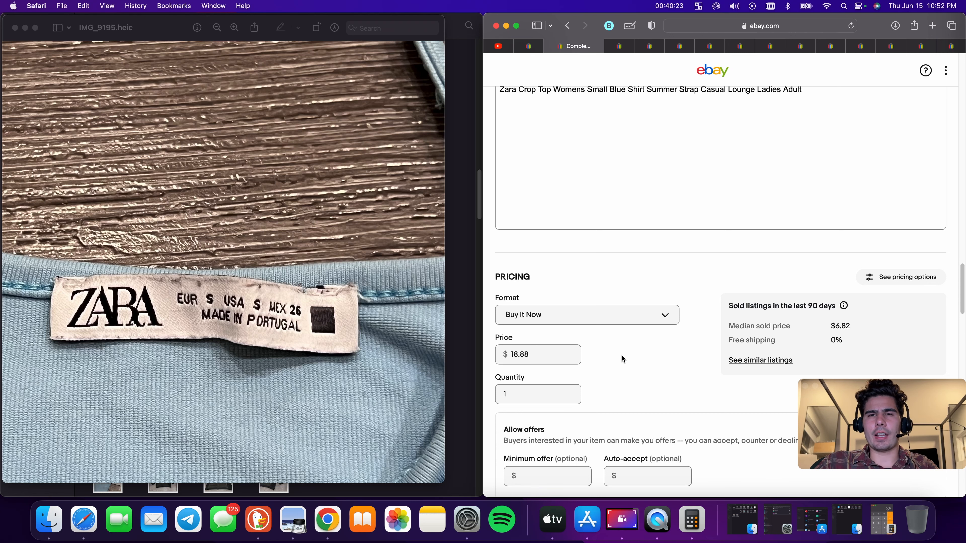
Set the package weight to 9 oz and the package dimensions to 9 x 9 x 9 in
{"action": "scroll", "coordinate": [621, 354], "scroll_direction": "down", "scroll_amount": 10}
{"action": "left_click", "coordinate": [549, 344]}
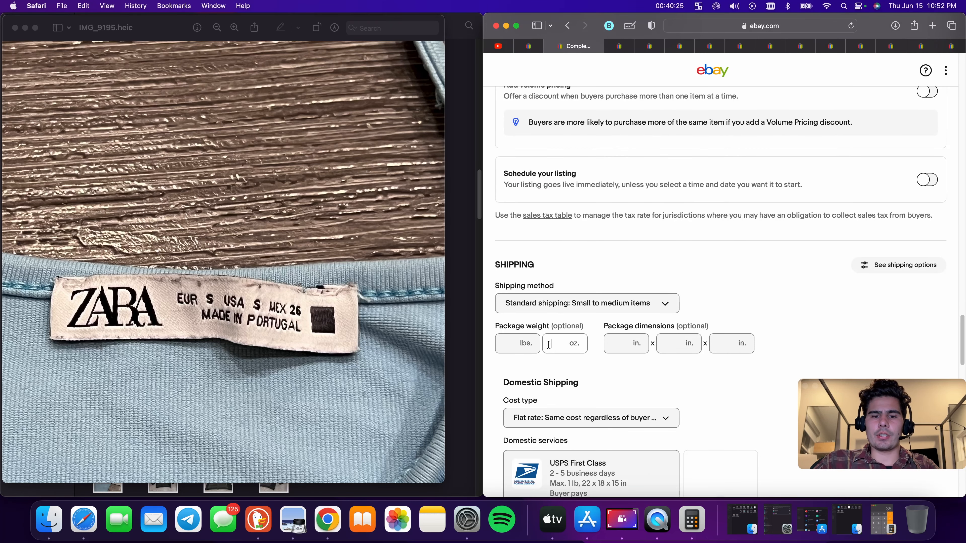
{"action": "type", "text": "9"}
{"action": "key", "text": "Tab"}
{"action": "type", "text": "9"}
{"action": "key", "text": "Tab"}
{"action": "type", "text": "9"}
{"action": "key", "text": "Tab"}
{"action": "type", "text": "9"}
Select USPS First Class shipping and publish the Zara listing
{"action": "scroll", "coordinate": [718, 346], "scroll_direction": "down", "scroll_amount": 4}
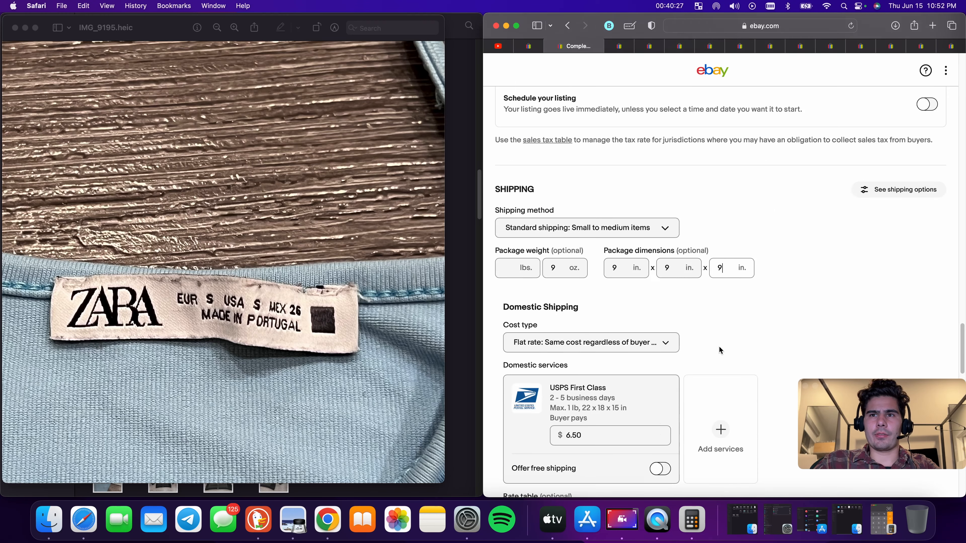
{"action": "left_click", "coordinate": [618, 385]}
{"action": "scroll", "coordinate": [681, 398], "scroll_direction": "down", "scroll_amount": 20}
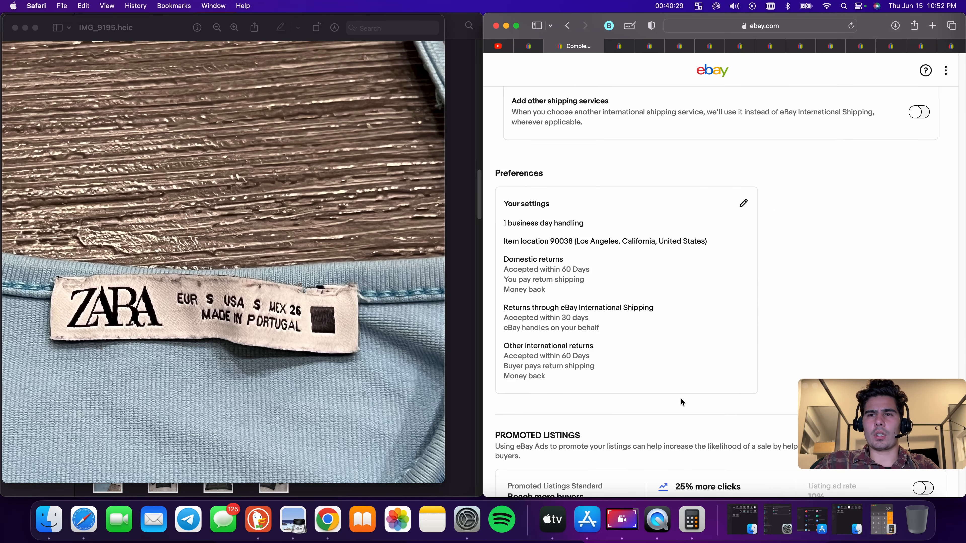
{"action": "left_click", "coordinate": [713, 332]}
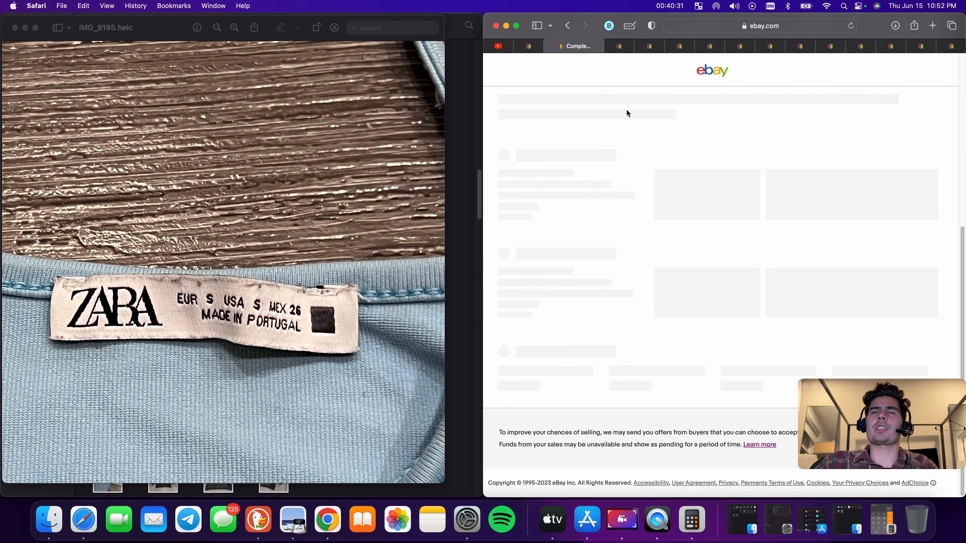
Close the browser tabs of the two newly published listings
{"action": "left_click", "coordinate": [537, 47]}
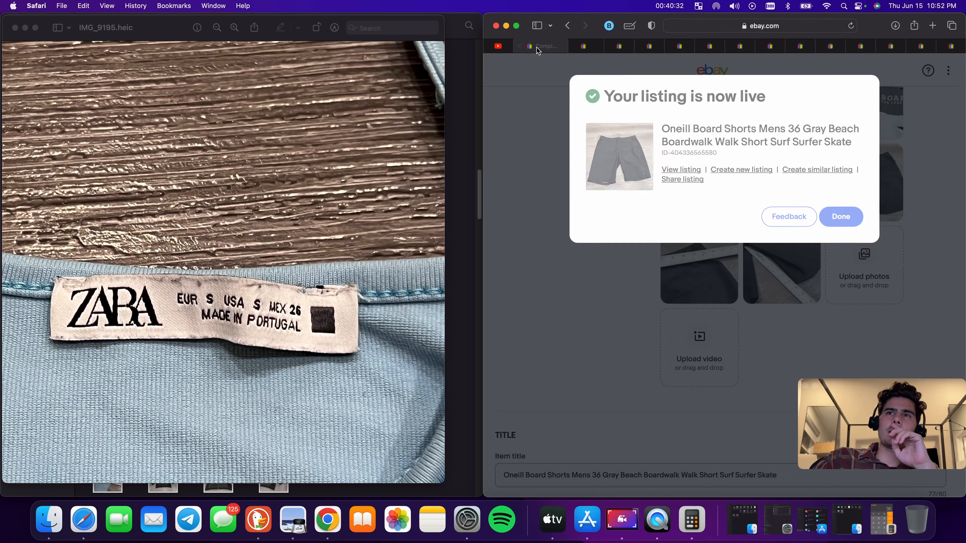
{"action": "left_click", "coordinate": [521, 46]}
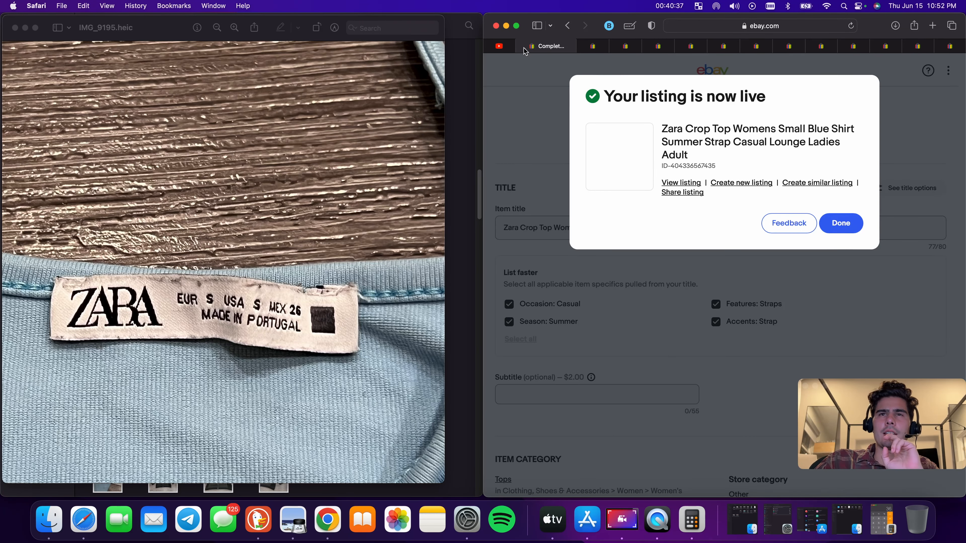
{"action": "left_click", "coordinate": [524, 48]}
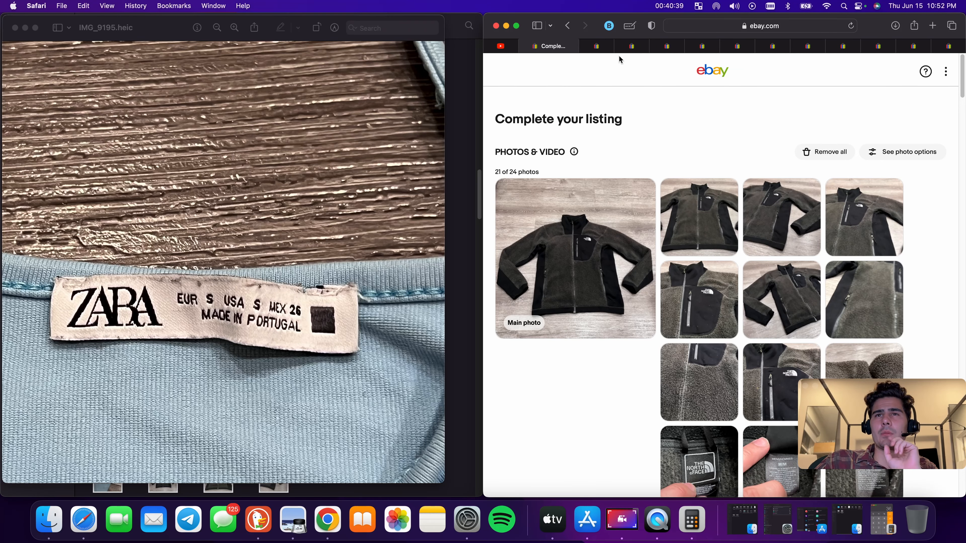
Look through the remaining draft listing tabs
{"action": "left_click", "coordinate": [951, 48]}
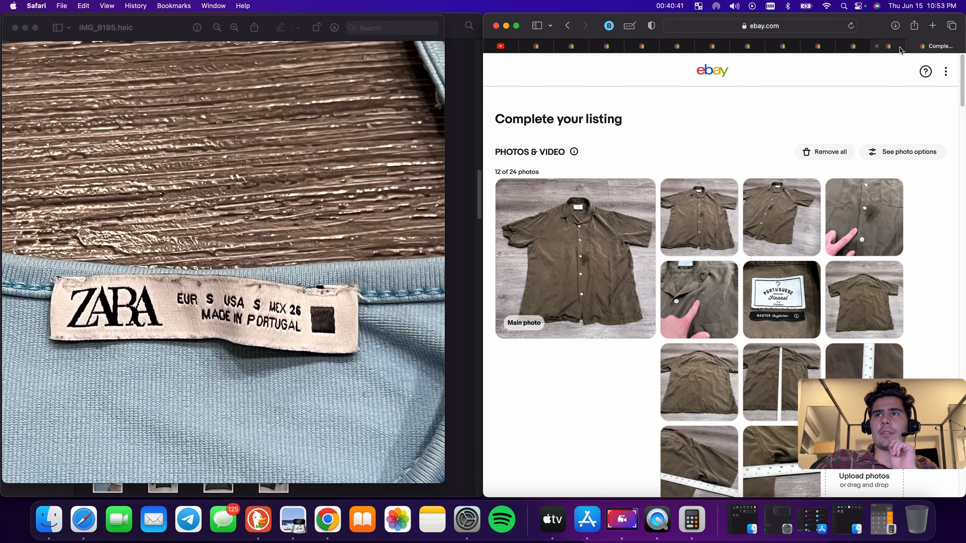
{"action": "left_click", "coordinate": [887, 49]}
{"action": "left_click", "coordinate": [857, 47]}
{"action": "left_click", "coordinate": [822, 49]}
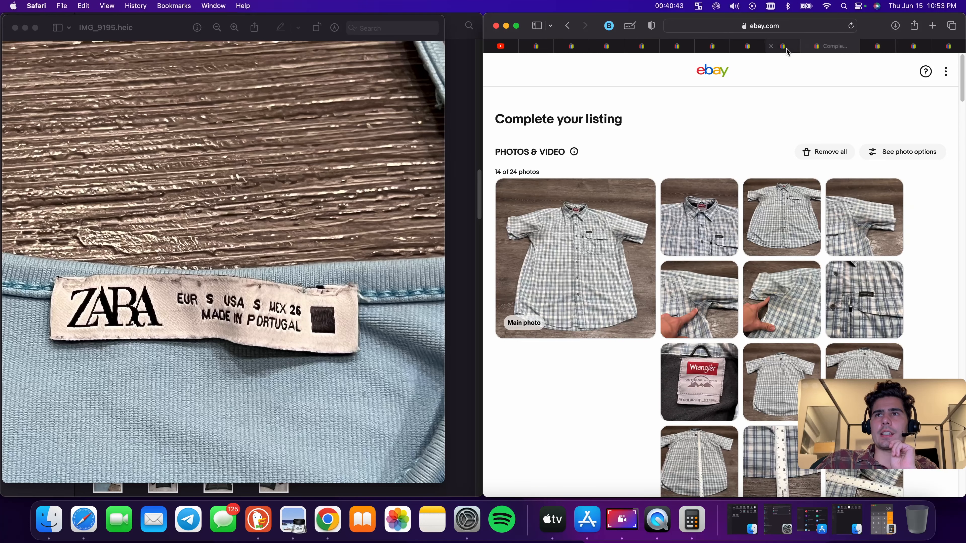
{"action": "left_click", "coordinate": [787, 49]}
{"action": "left_click", "coordinate": [755, 49]}
{"action": "left_click", "coordinate": [715, 49]}
{"action": "left_click", "coordinate": [682, 50]}
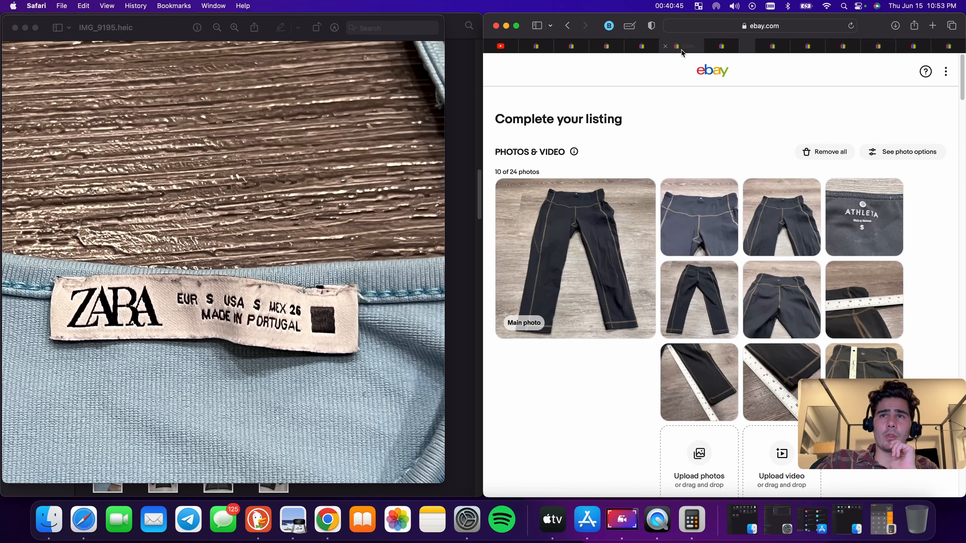
{"action": "left_click", "coordinate": [641, 49]}
{"action": "left_click", "coordinate": [607, 48]}
{"action": "left_click", "coordinate": [568, 50]}
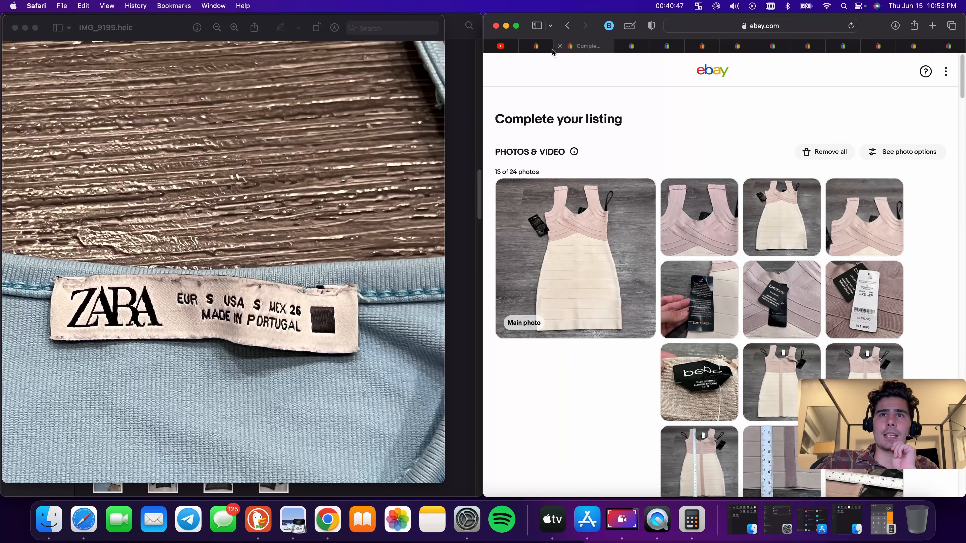
{"action": "left_click", "coordinate": [541, 48]}
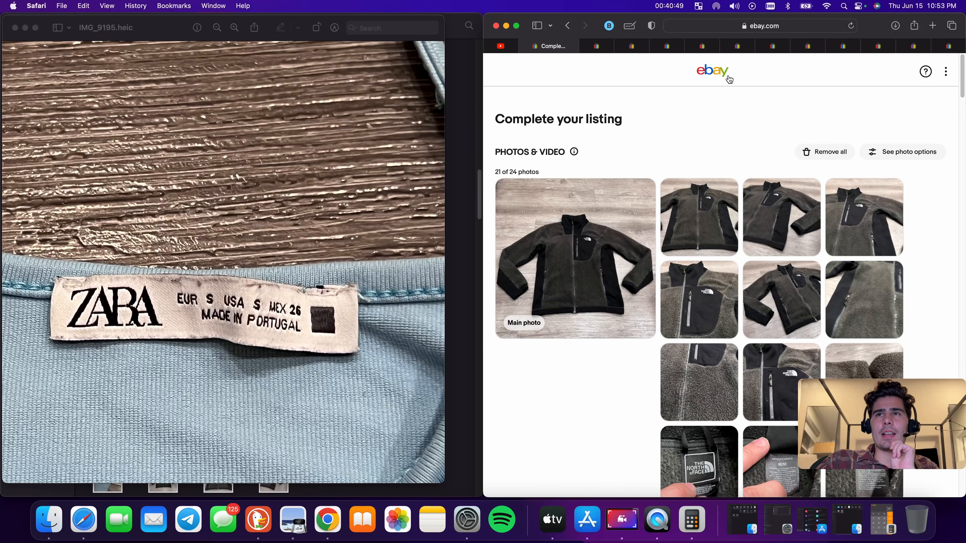
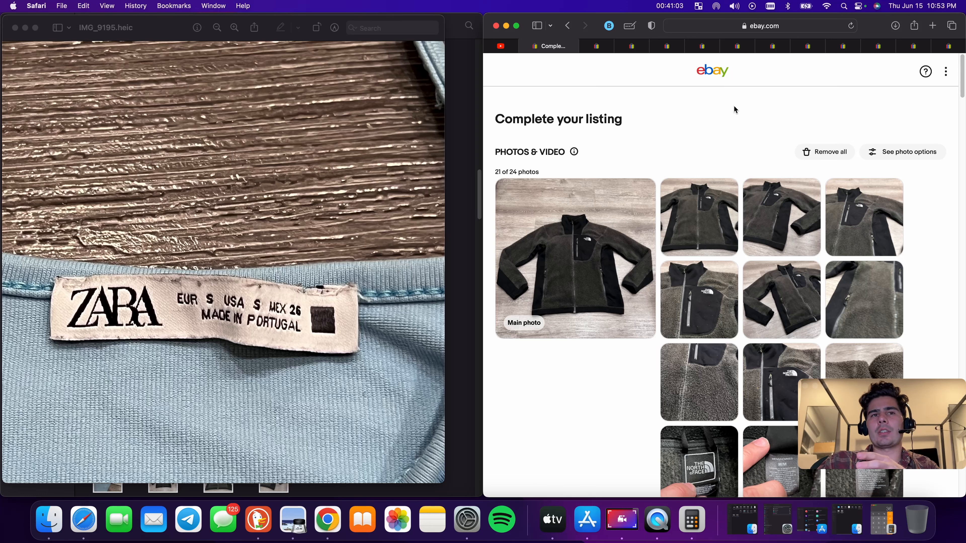
Delete "A4" from the end of the item title
{"action": "mouse_move", "coordinate": [729, 220]}
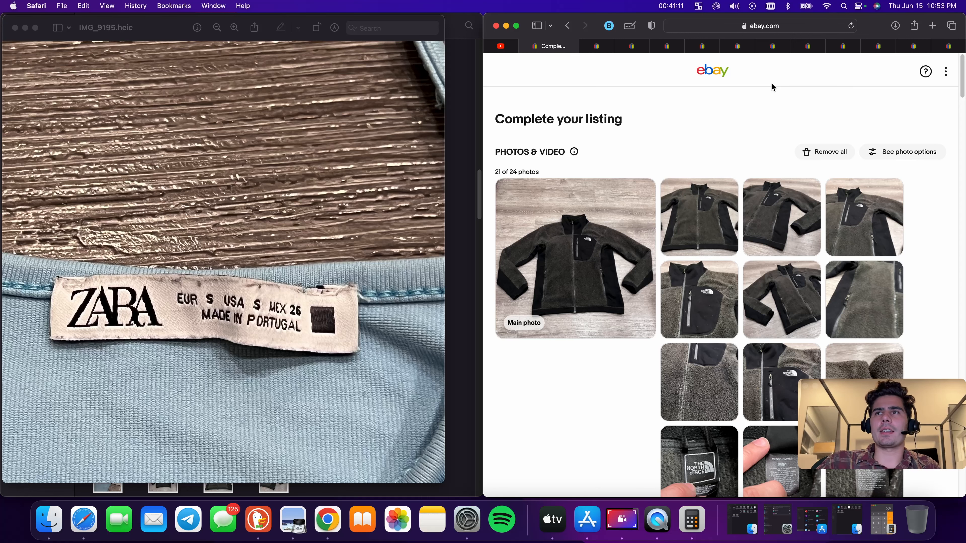
{"action": "scroll", "coordinate": [772, 88], "scroll_direction": "down", "scroll_amount": 10}
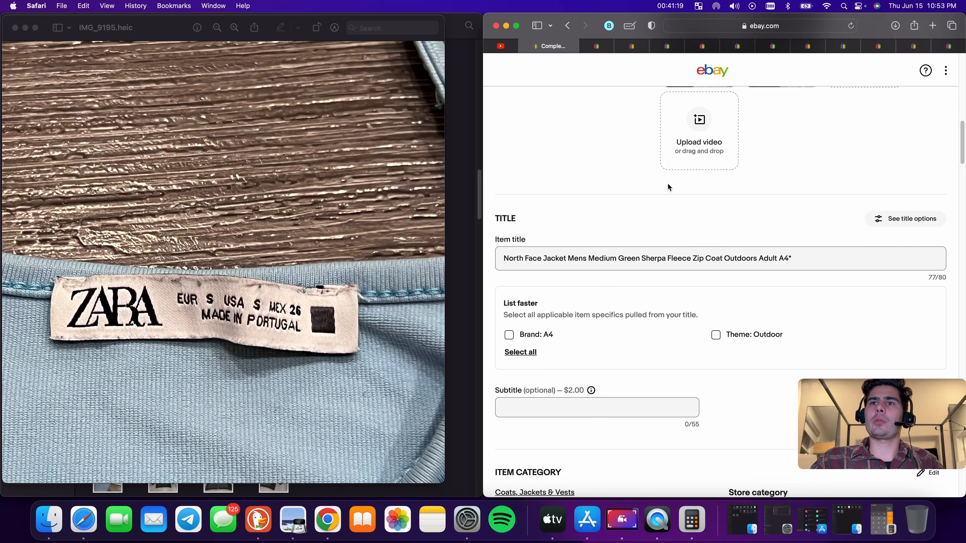
{"action": "left_click", "coordinate": [805, 259]}
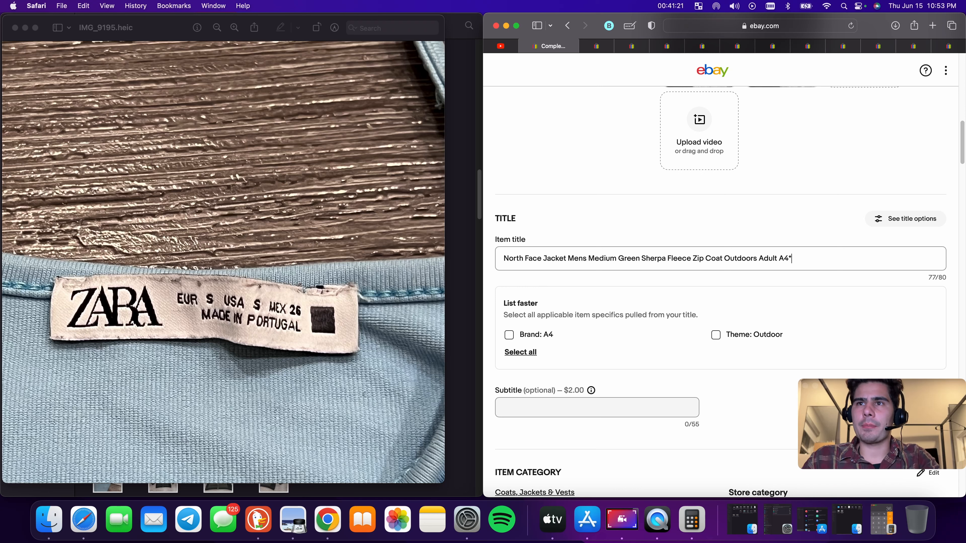
{"action": "key", "text": "BackSpace"}
{"action": "key", "text": "BackSpace"}
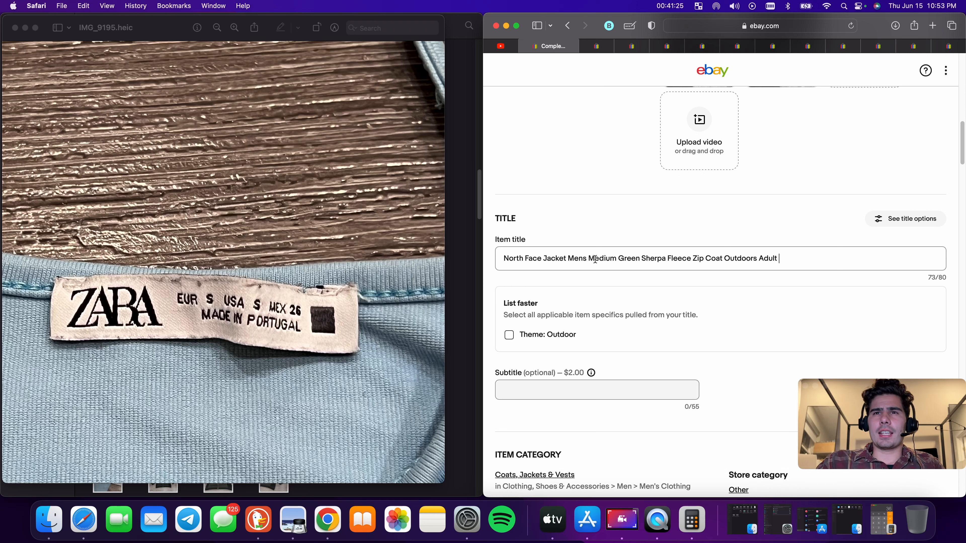
Insert "Full" before "Zip" in the item title
{"action": "scroll", "coordinate": [595, 259], "scroll_direction": "up", "scroll_amount": 10}
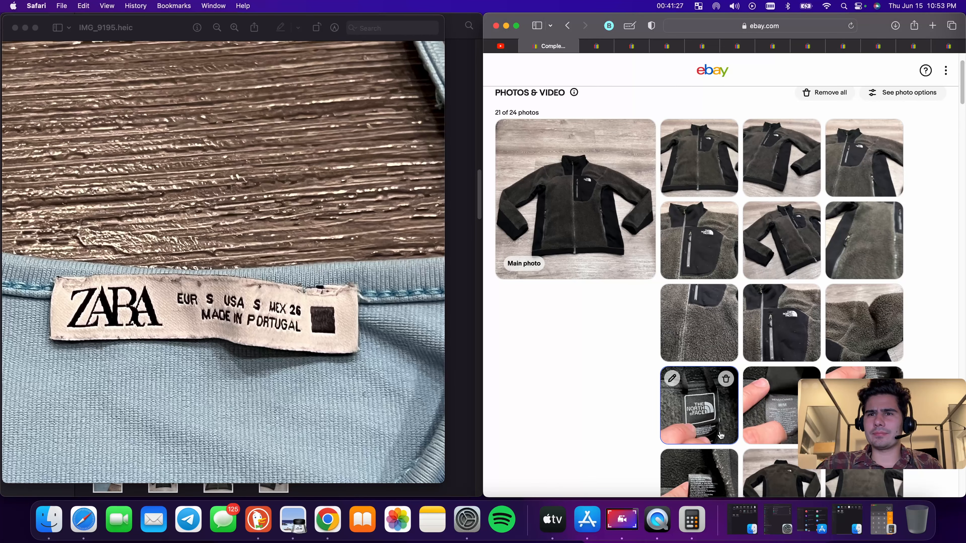
{"action": "scroll", "coordinate": [721, 435], "scroll_direction": "down", "scroll_amount": 10}
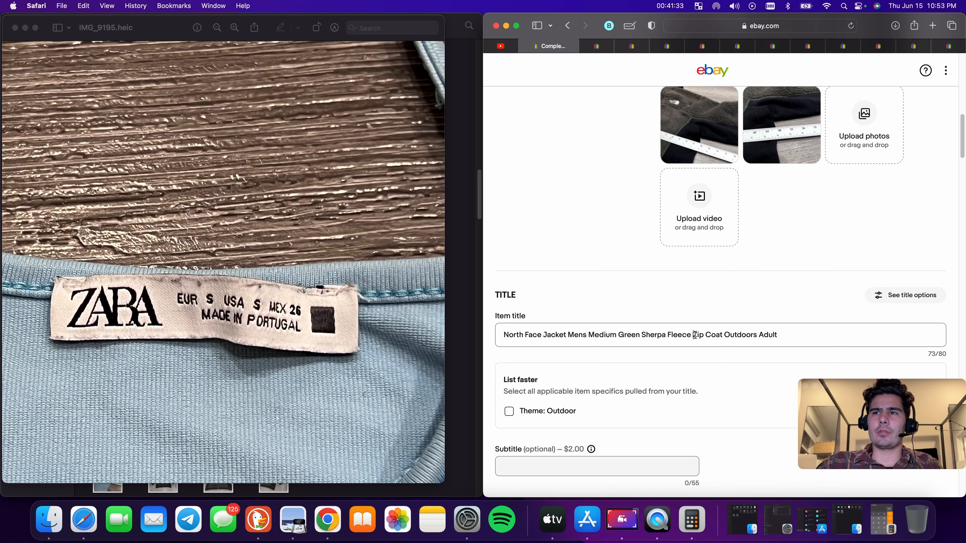
{"action": "type", "text": "Full"}
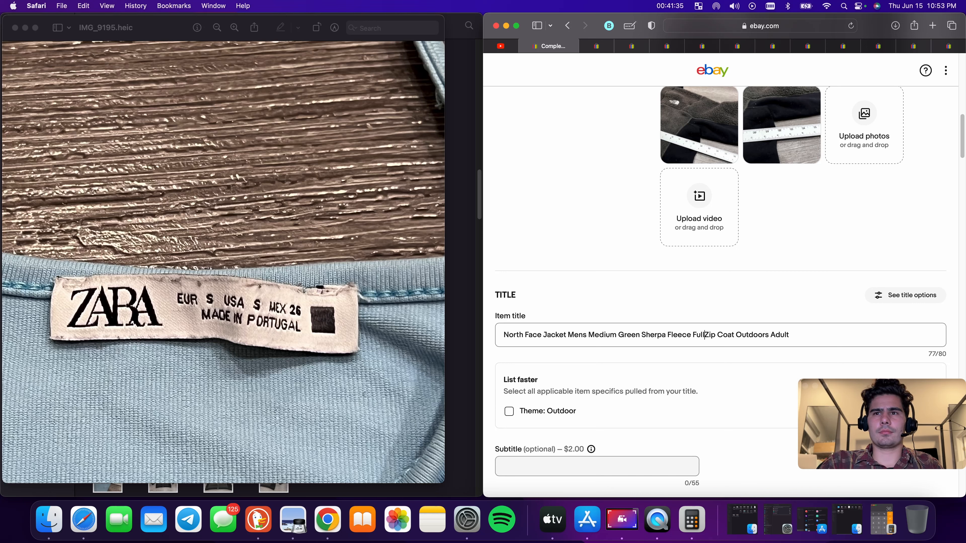
Copy the entire item title text
{"action": "triple_click", "coordinate": [760, 339]}
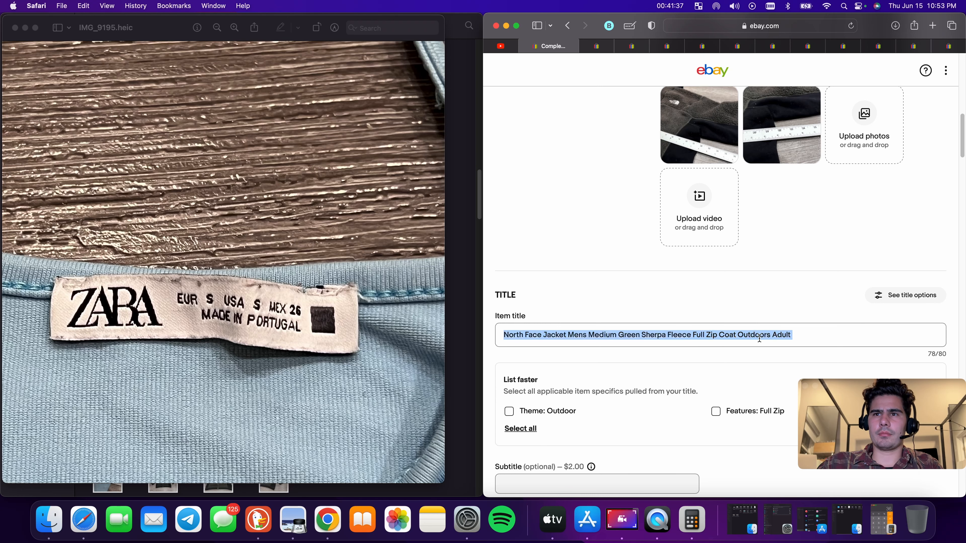
{"action": "right_click", "coordinate": [759, 339]}
{"action": "left_click", "coordinate": [791, 367]}
Select both suggested item specifics, Theme: Outdoor and Features: Full Zip, under List faster
{"action": "scroll", "coordinate": [536, 395], "scroll_direction": "down", "scroll_amount": 2}
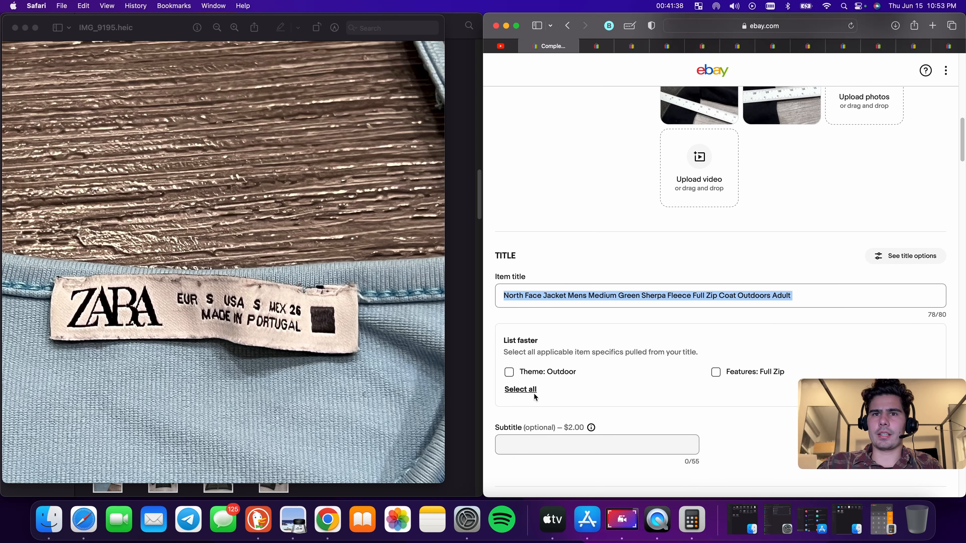
{"action": "left_click", "coordinate": [511, 372]}
{"action": "left_click", "coordinate": [716, 372]}
{"action": "scroll", "coordinate": [715, 372], "scroll_direction": "down", "scroll_amount": 5}
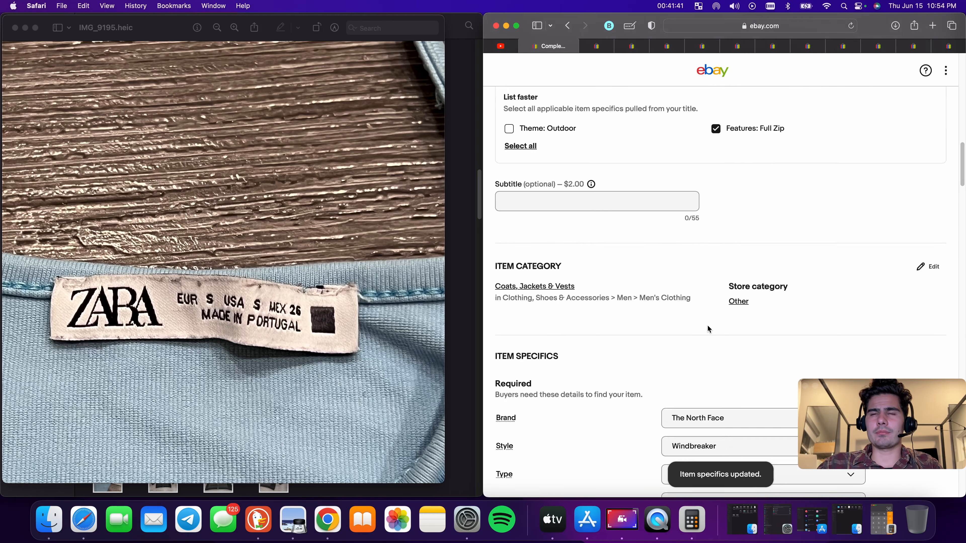
{"action": "scroll", "coordinate": [646, 286], "scroll_direction": "up", "scroll_amount": 3}
{"action": "left_click", "coordinate": [510, 219]}
{"action": "scroll", "coordinate": [675, 246], "scroll_direction": "down", "scroll_amount": 7}
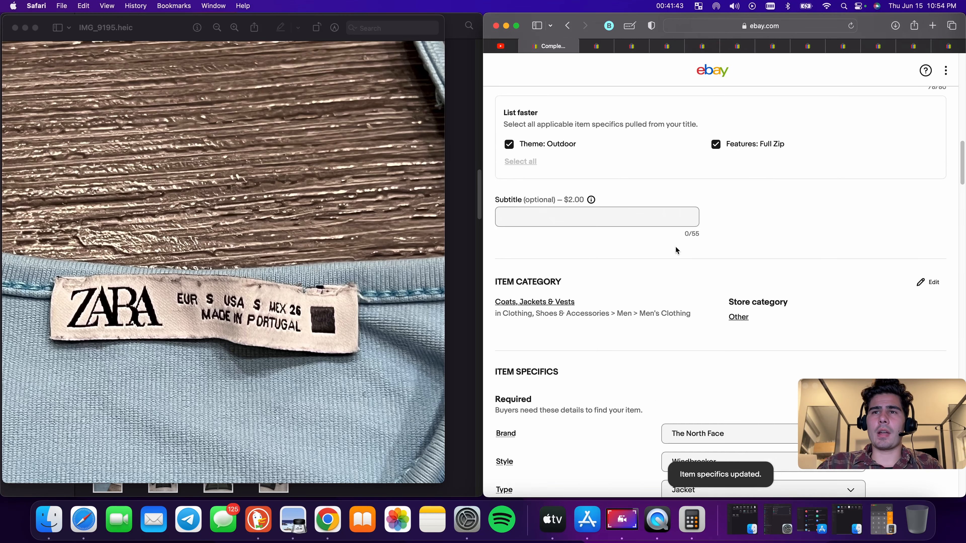
Browse the Style options for the jacket and close the list without changing the selection
{"action": "scroll", "coordinate": [702, 247], "scroll_direction": "down", "scroll_amount": 2}
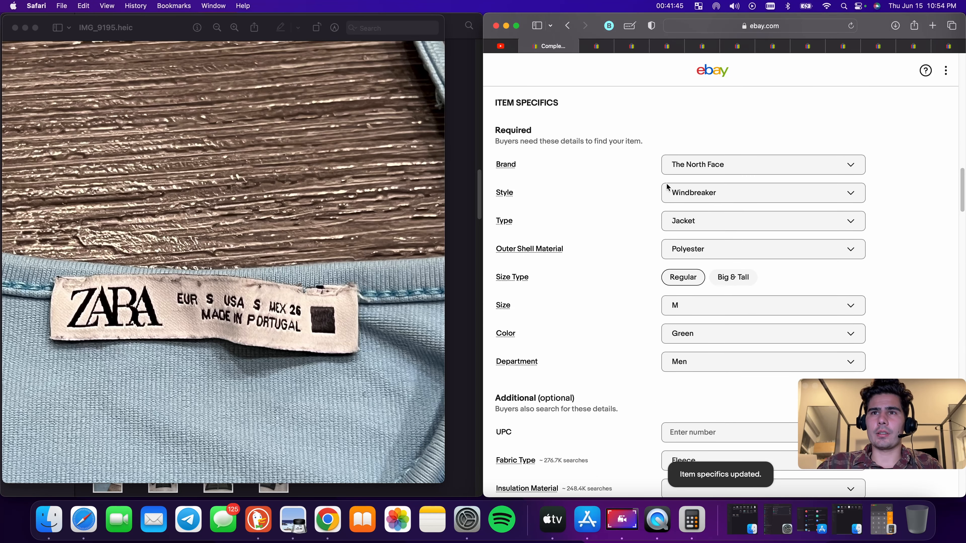
{"action": "left_click", "coordinate": [714, 198]}
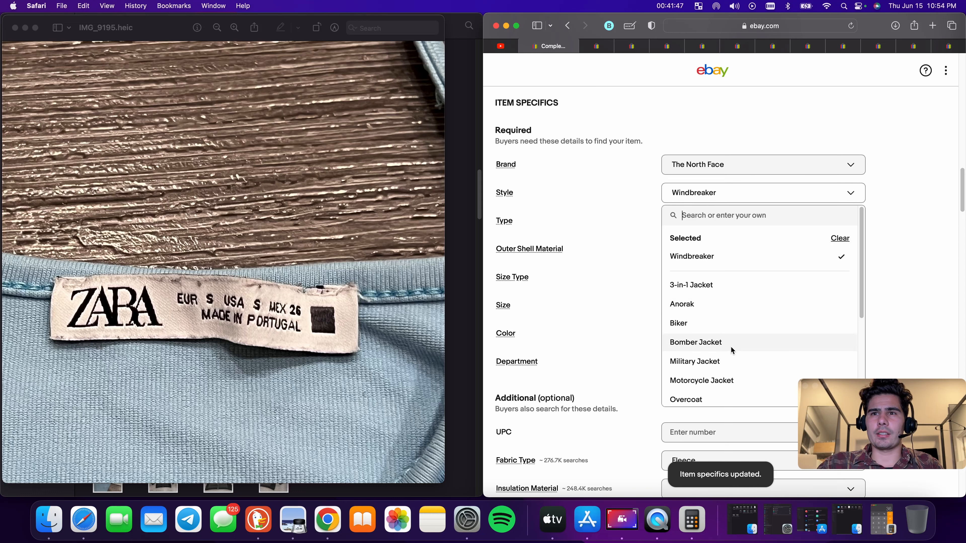
{"action": "scroll", "coordinate": [690, 320], "scroll_direction": "down", "scroll_amount": 3}
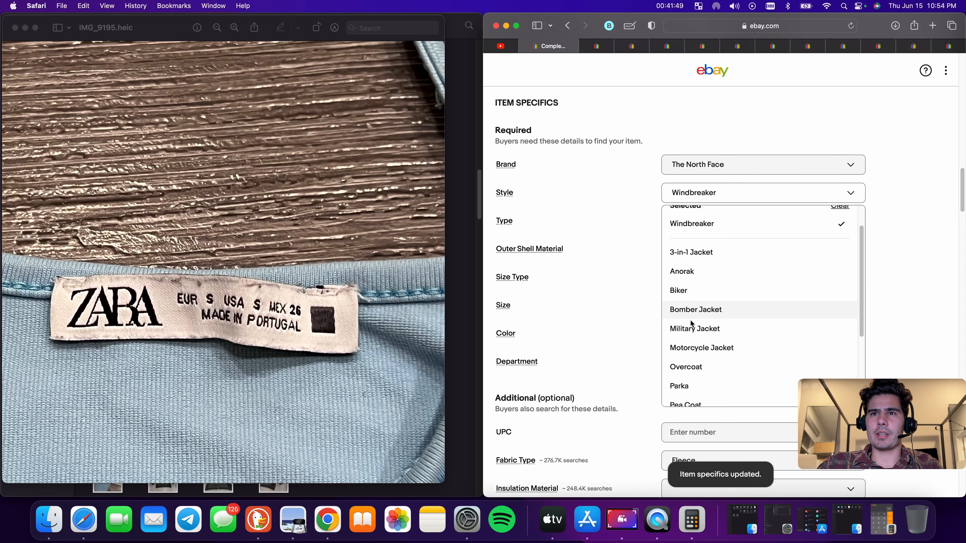
{"action": "scroll", "coordinate": [708, 328], "scroll_direction": "down", "scroll_amount": 4}
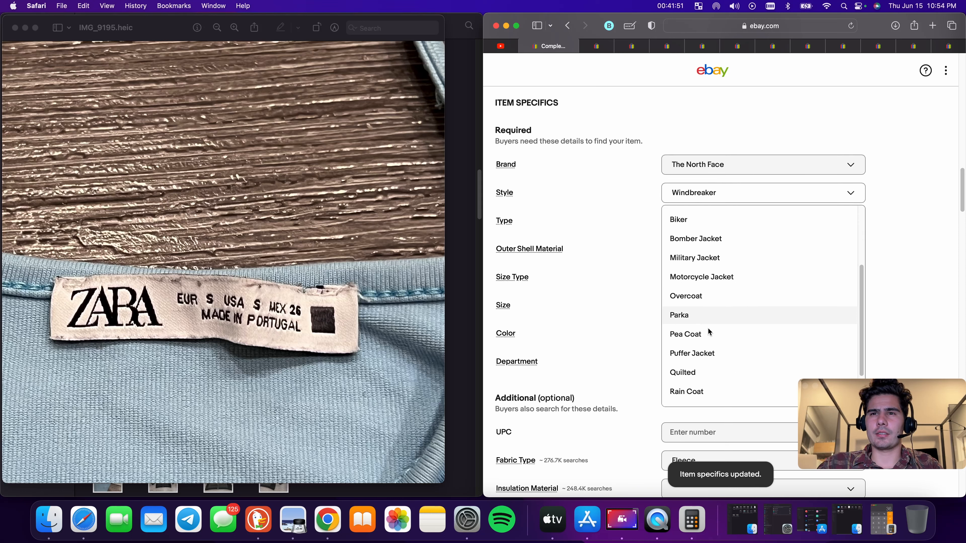
{"action": "scroll", "coordinate": [709, 334], "scroll_direction": "down", "scroll_amount": 4}
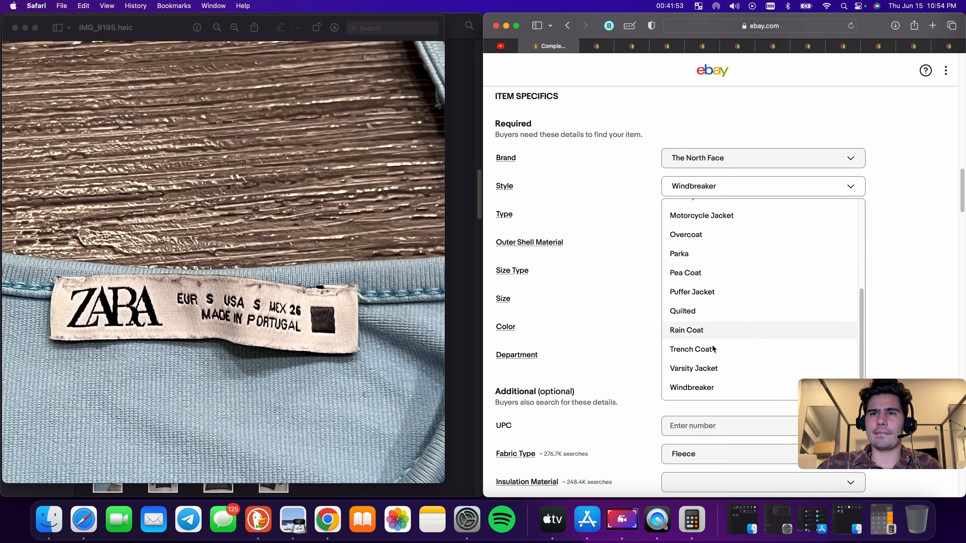
{"action": "scroll", "coordinate": [711, 344], "scroll_direction": "up", "scroll_amount": 5}
{"action": "left_click", "coordinate": [893, 233]}
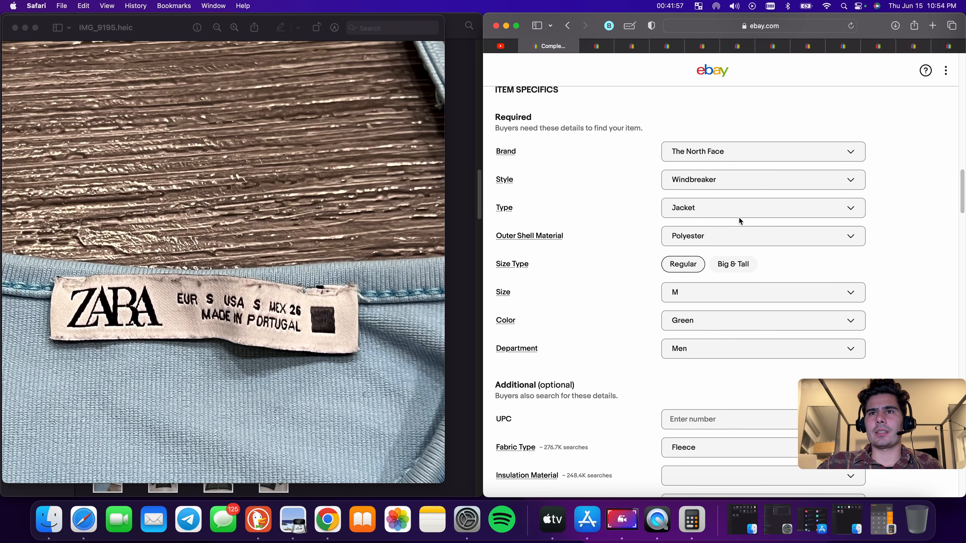
Open the care label photo IMG_9212.heic from the Downloads folder to check the materials
{"action": "scroll", "coordinate": [730, 241], "scroll_direction": "down", "scroll_amount": 1}
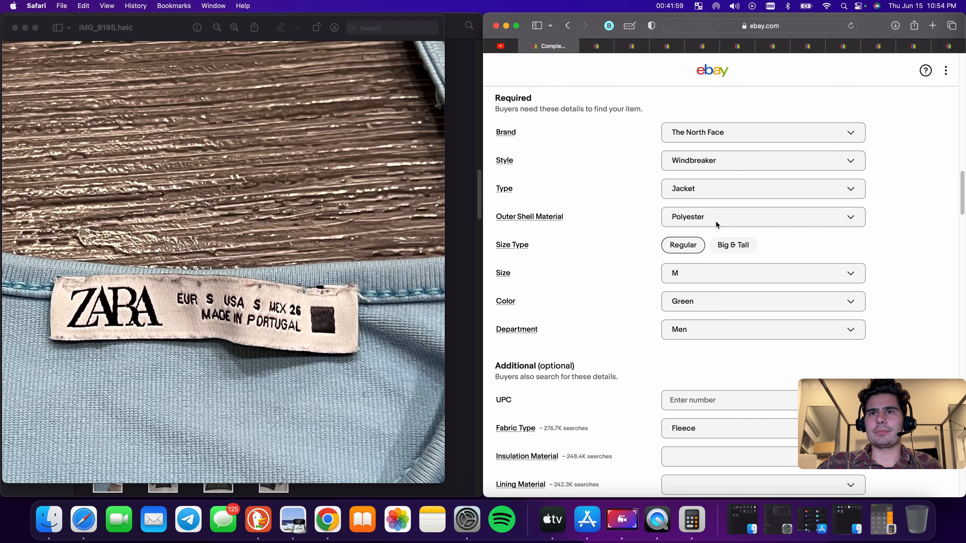
{"action": "scroll", "coordinate": [719, 227], "scroll_direction": "down", "scroll_amount": 1}
{"action": "scroll", "coordinate": [722, 199], "scroll_direction": "up", "scroll_amount": 5}
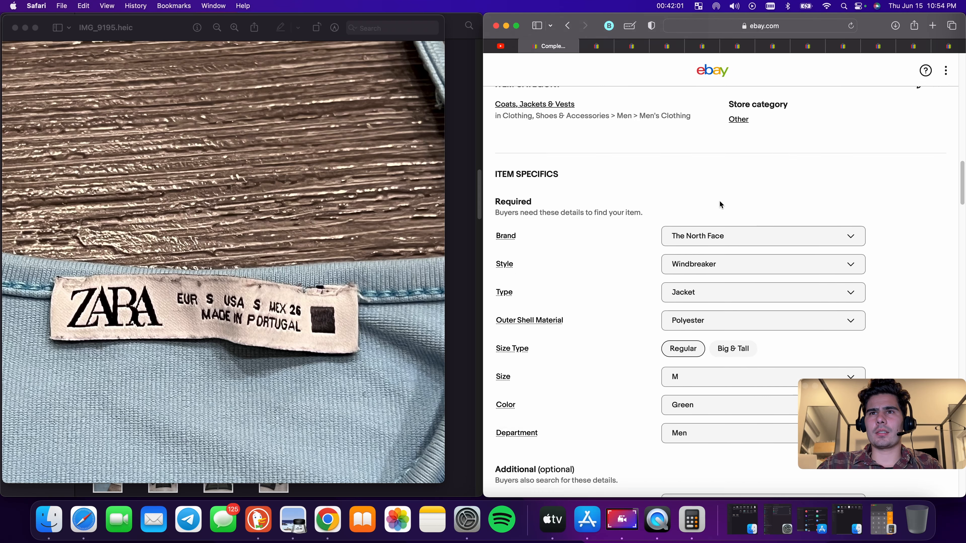
{"action": "scroll", "coordinate": [721, 203], "scroll_direction": "up", "scroll_amount": 2}
{"action": "scroll", "coordinate": [723, 205], "scroll_direction": "down", "scroll_amount": 4}
{"action": "left_click", "coordinate": [16, 28]}
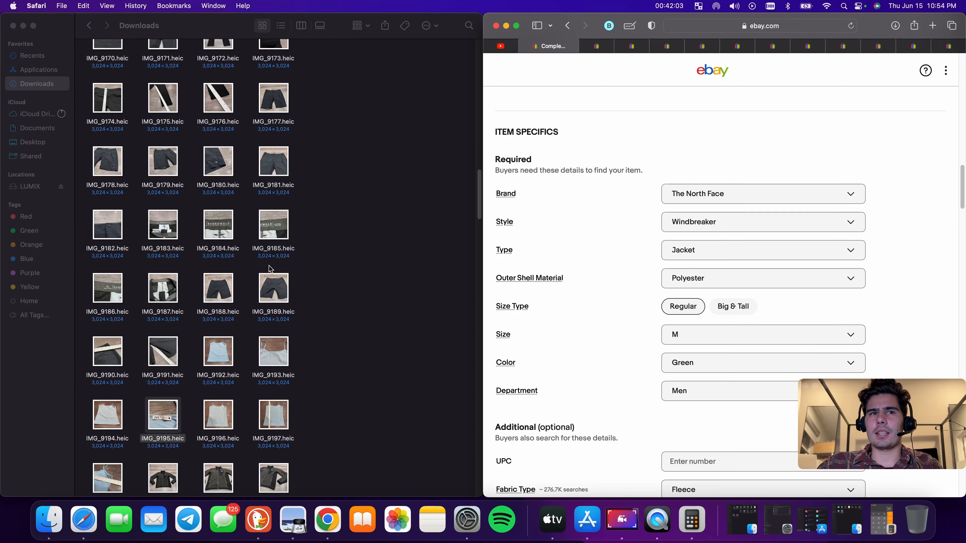
{"action": "scroll", "coordinate": [263, 328], "scroll_direction": "down", "scroll_amount": 1}
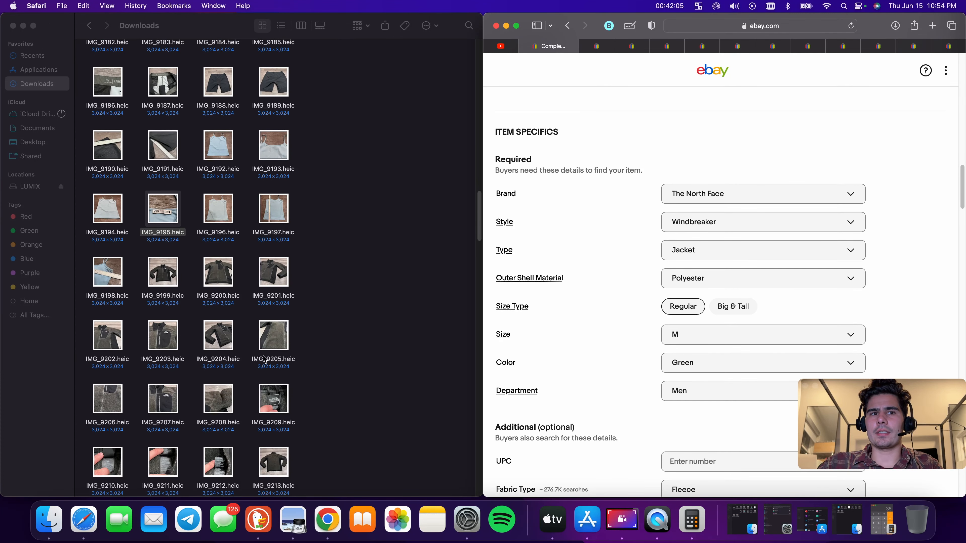
{"action": "double_click", "coordinate": [224, 460]}
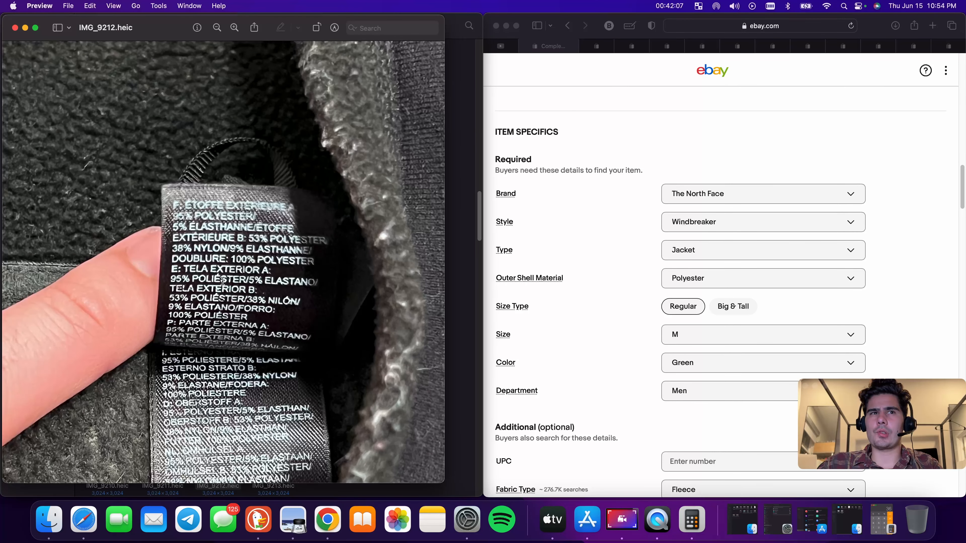
Review the required and additional item specifics filled in for the listing
{"action": "scroll", "coordinate": [796, 315], "scroll_direction": "down", "scroll_amount": 2}
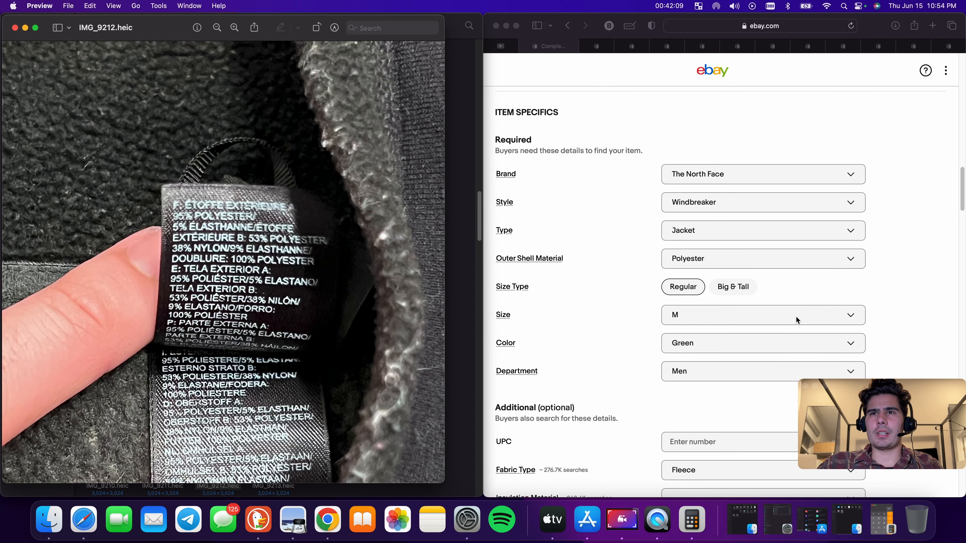
{"action": "scroll", "coordinate": [723, 233], "scroll_direction": "down", "scroll_amount": 9}
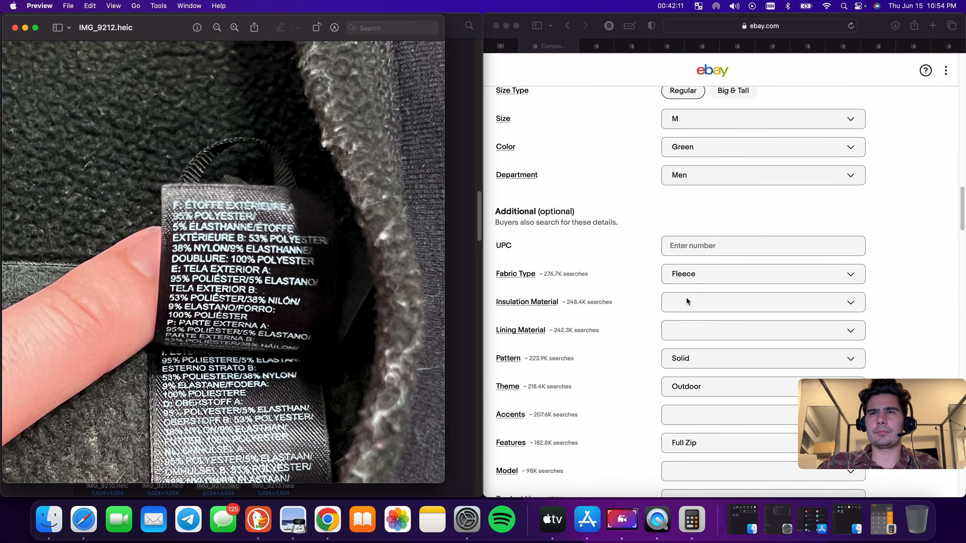
{"action": "scroll", "coordinate": [729, 304], "scroll_direction": "down", "scroll_amount": 17}
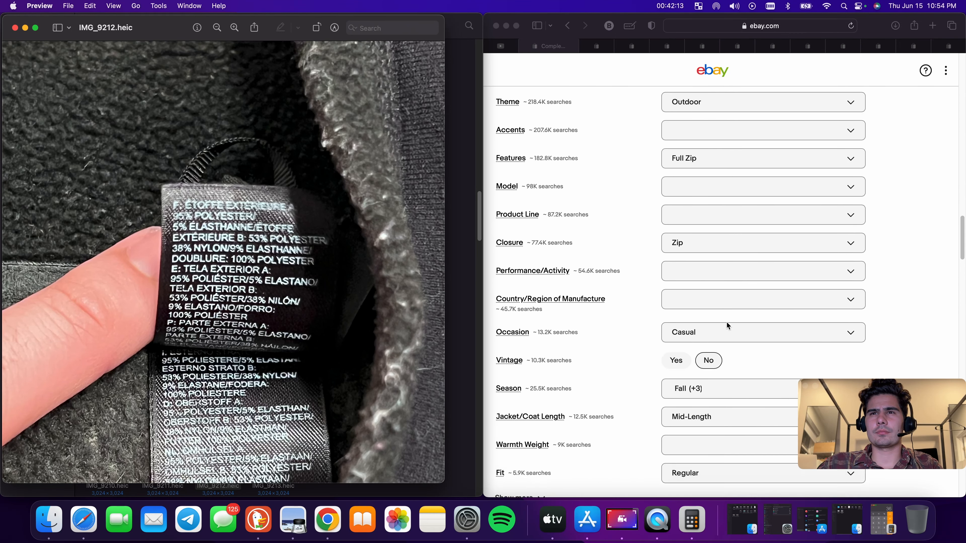
{"action": "scroll", "coordinate": [726, 321], "scroll_direction": "down", "scroll_amount": 20}
{"action": "scroll", "coordinate": [804, 148], "scroll_direction": "up", "scroll_amount": 13}
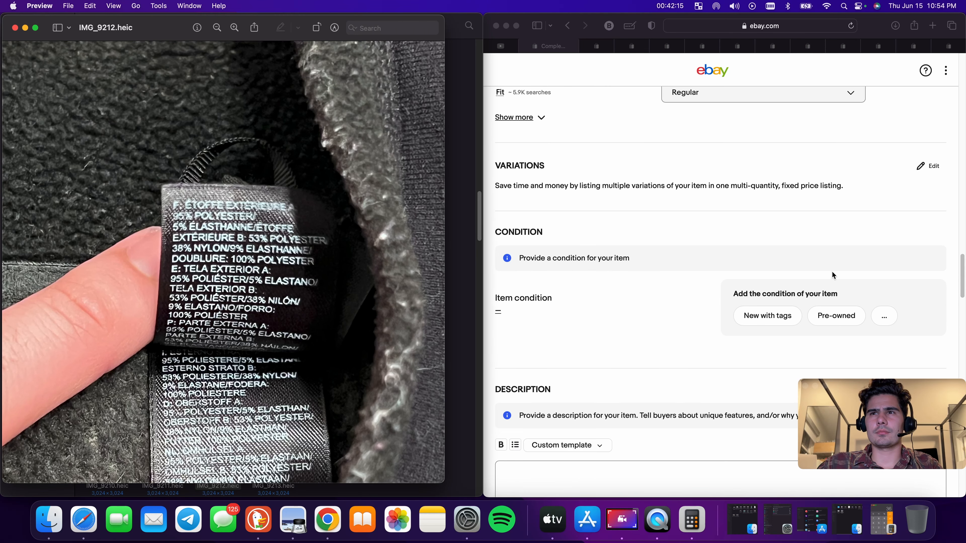
Paste the copied title into the listing description box
{"action": "left_click", "coordinate": [834, 315]}
{"action": "scroll", "coordinate": [726, 333], "scroll_direction": "down", "scroll_amount": 11}
{"action": "left_click", "coordinate": [726, 333]}
{"action": "type", "text": "North Face Jacket Mens Medium Green Sherpa Fleece Full Zip Coat Outdoors Adult"}
Set the item condition to Pre-owned and describe it as "Good Condition has some dicoloring"
{"action": "scroll", "coordinate": [701, 291], "scroll_direction": "up", "scroll_amount": 6}
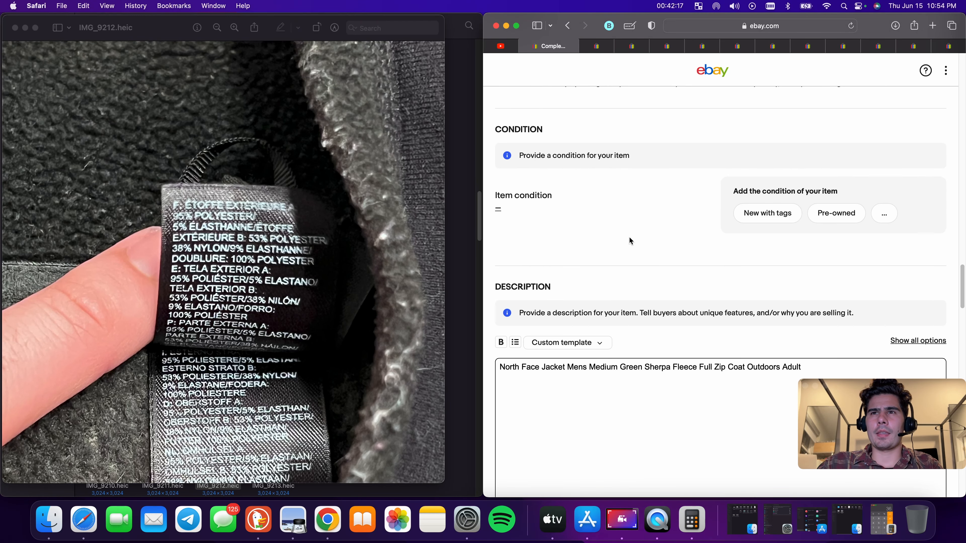
{"action": "left_click", "coordinate": [849, 217]}
{"action": "left_click", "coordinate": [609, 206]}
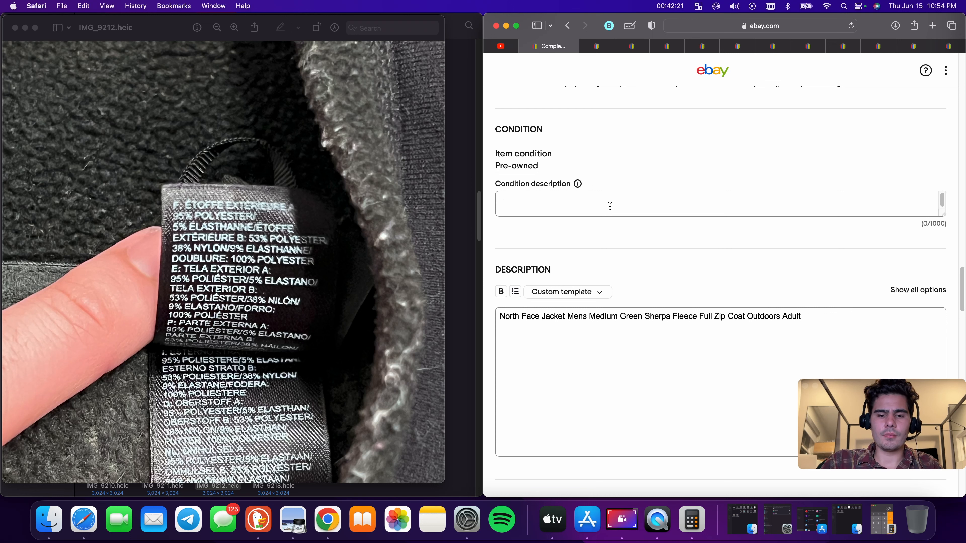
{"action": "type", "text": "Good Condi"}
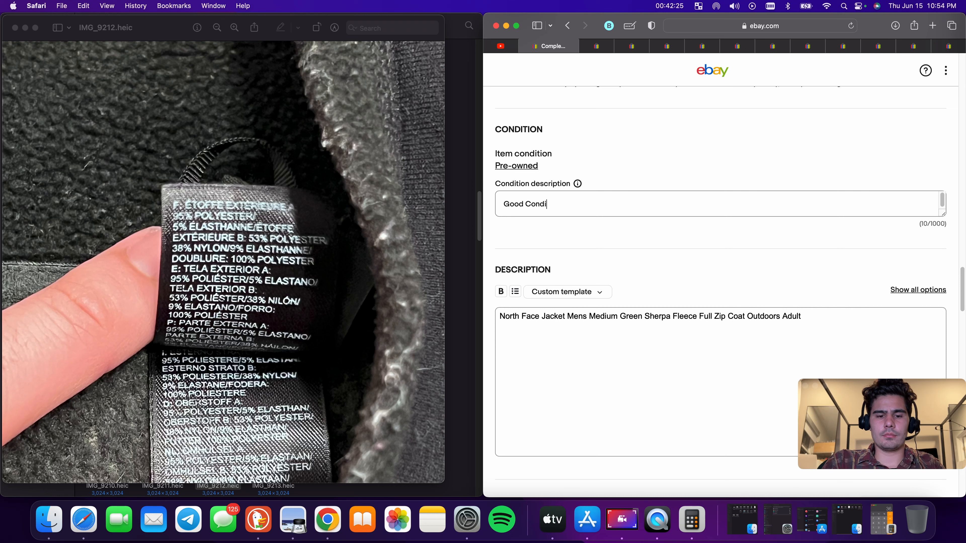
{"action": "type", "text": "tion has some dico"}
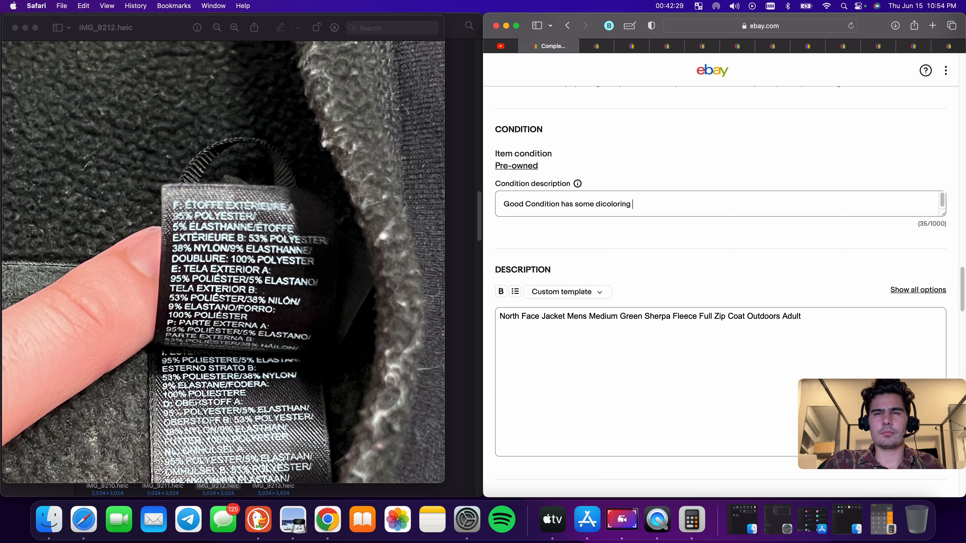
{"action": "type", "text": "loring"}
{"action": "scroll", "coordinate": [642, 235], "scroll_direction": "down", "scroll_amount": 9}
{"action": "scroll", "coordinate": [609, 216], "scroll_direction": "up", "scroll_amount": 5}
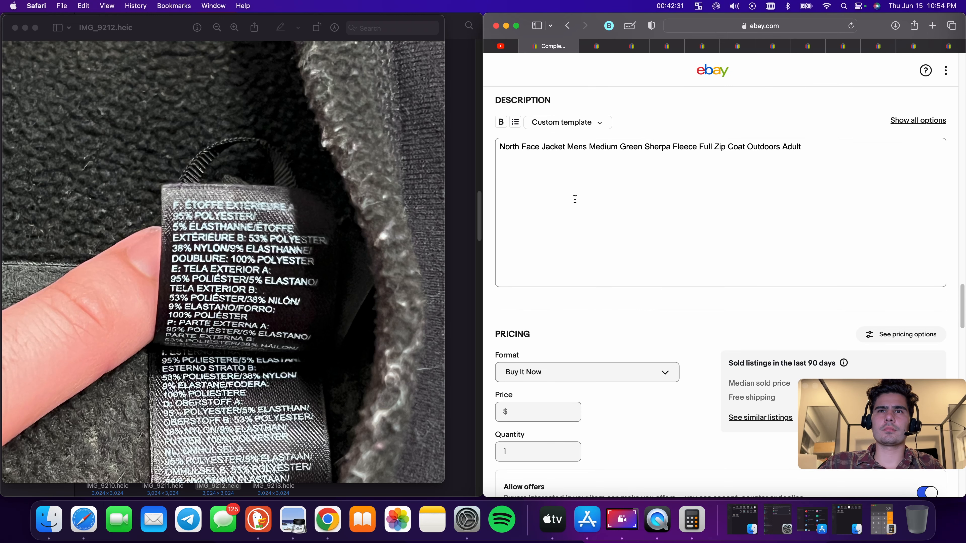
{"action": "scroll", "coordinate": [575, 199], "scroll_direction": "up", "scroll_amount": 1}
{"action": "scroll", "coordinate": [567, 209], "scroll_direction": "down", "scroll_amount": 7}
{"action": "scroll", "coordinate": [566, 212], "scroll_direction": "up", "scroll_amount": 9}
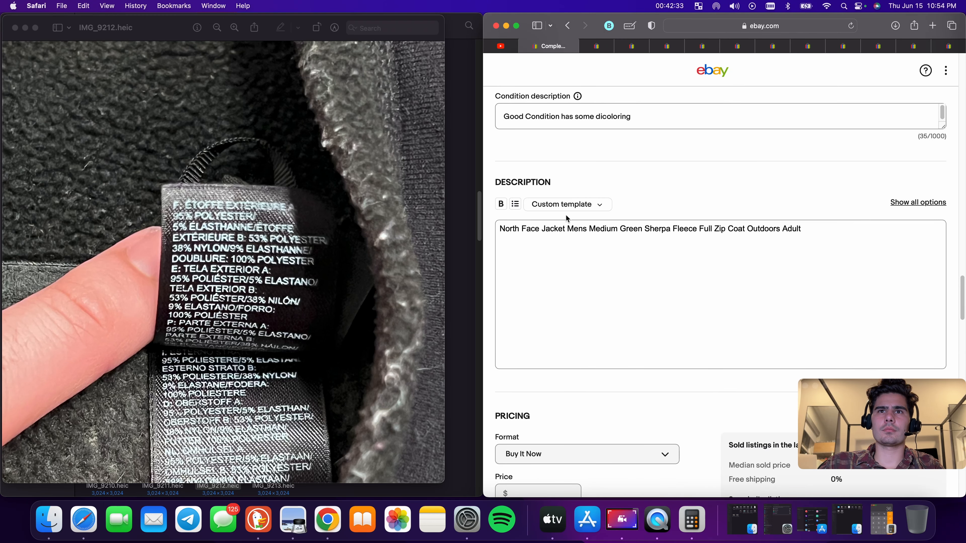
{"action": "scroll", "coordinate": [541, 206], "scroll_direction": "up", "scroll_amount": 2}
{"action": "right_click", "coordinate": [543, 180]}
{"action": "left_click", "coordinate": [762, 254]}
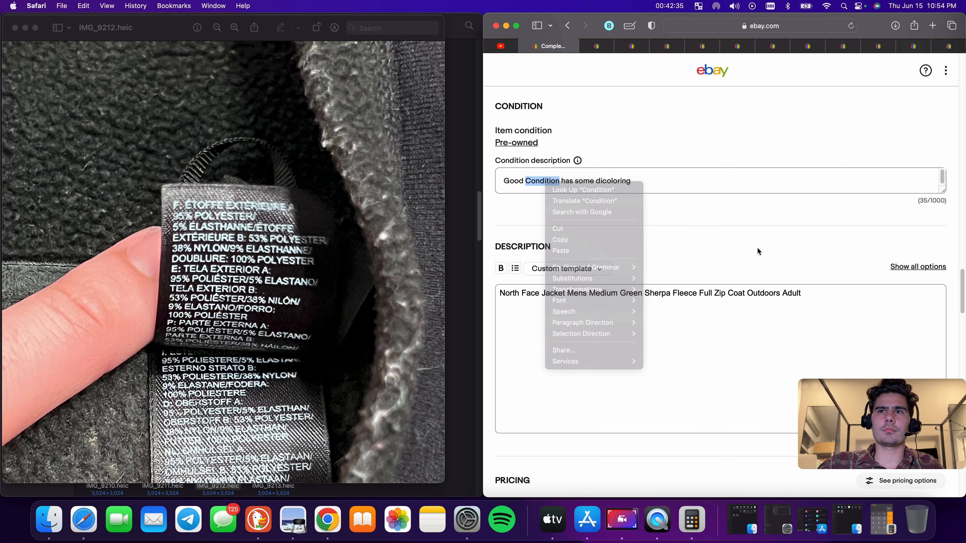
{"action": "scroll", "coordinate": [649, 296], "scroll_direction": "down", "scroll_amount": 12}
{"action": "scroll", "coordinate": [609, 213], "scroll_direction": "up", "scroll_amount": 8}
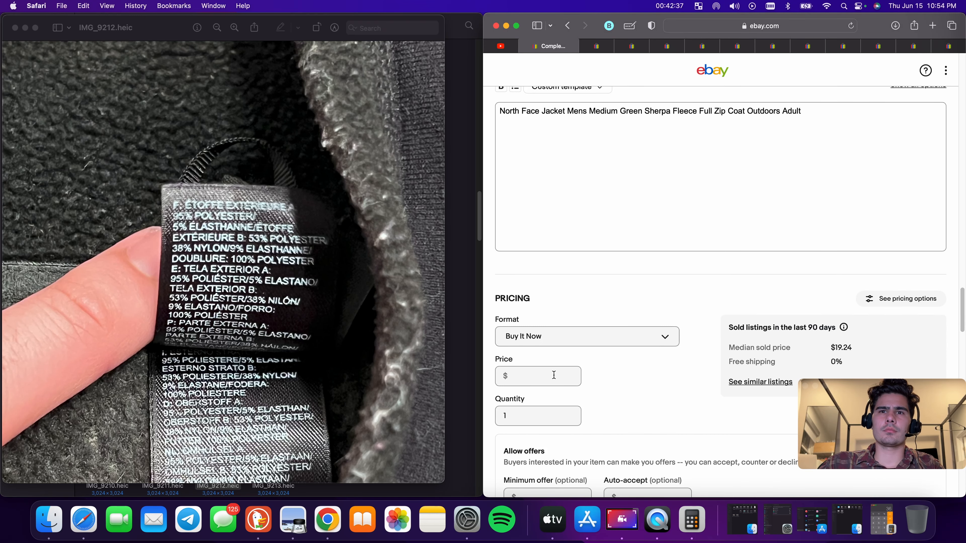
Set the Buy It Now price to $28.88
{"action": "left_click", "coordinate": [554, 375]}
{"action": "type", "text": "28."}
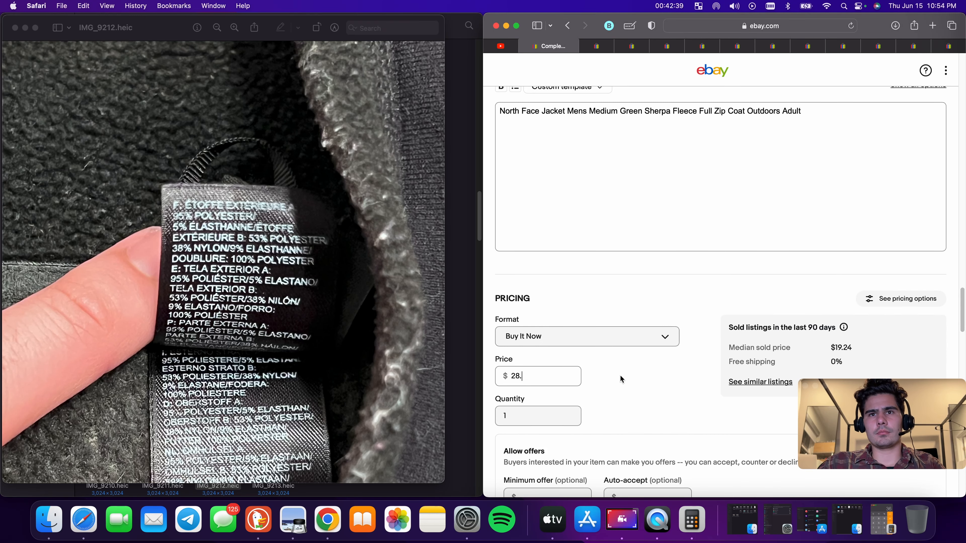
{"action": "type", "text": "88"}
{"action": "scroll", "coordinate": [629, 374], "scroll_direction": "down", "scroll_amount": 10}
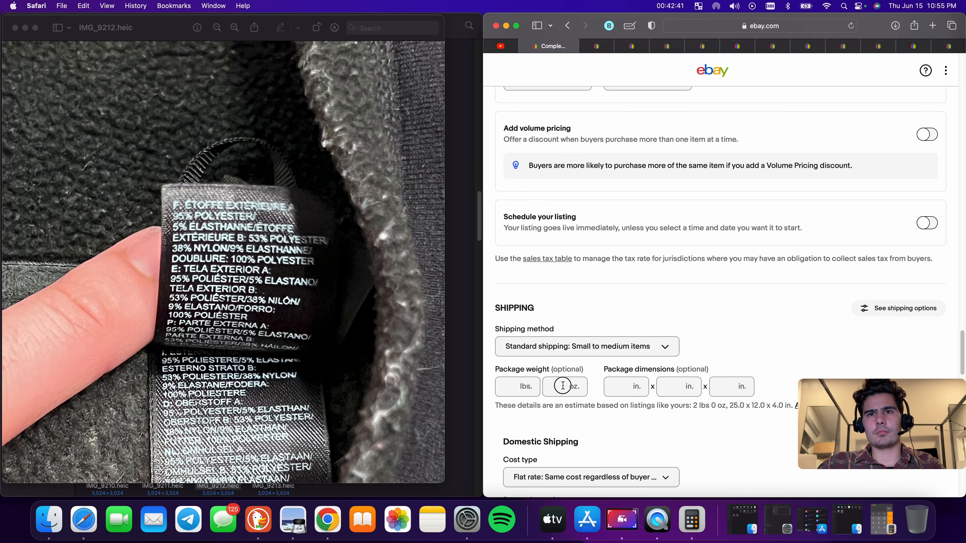
Enter a package weight of 9 oz and package dimensions of 9 x 9 x 9 in
{"action": "left_click", "coordinate": [563, 385]}
{"action": "type", "text": "9"}
{"action": "left_click", "coordinate": [619, 388]}
{"action": "type", "text": "9"}
{"action": "left_click", "coordinate": [670, 388]}
{"action": "type", "text": "9"}
{"action": "left_click", "coordinate": [719, 390]}
{"action": "type", "text": "9"}
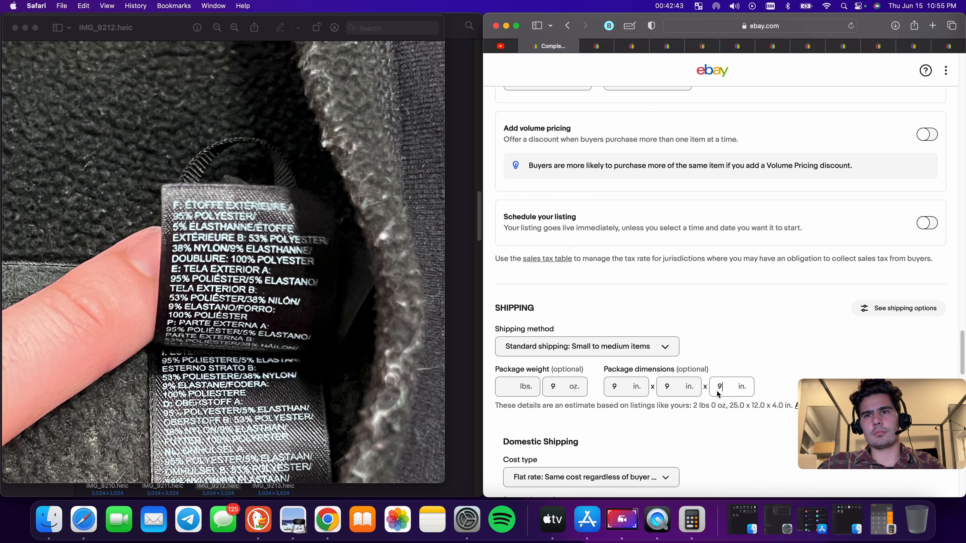
Set the USPS First Class domestic shipping cost to $8.90
{"action": "scroll", "coordinate": [718, 392], "scroll_direction": "down", "scroll_amount": 5}
{"action": "left_click", "coordinate": [590, 288]}
{"action": "type", "text": "8"}
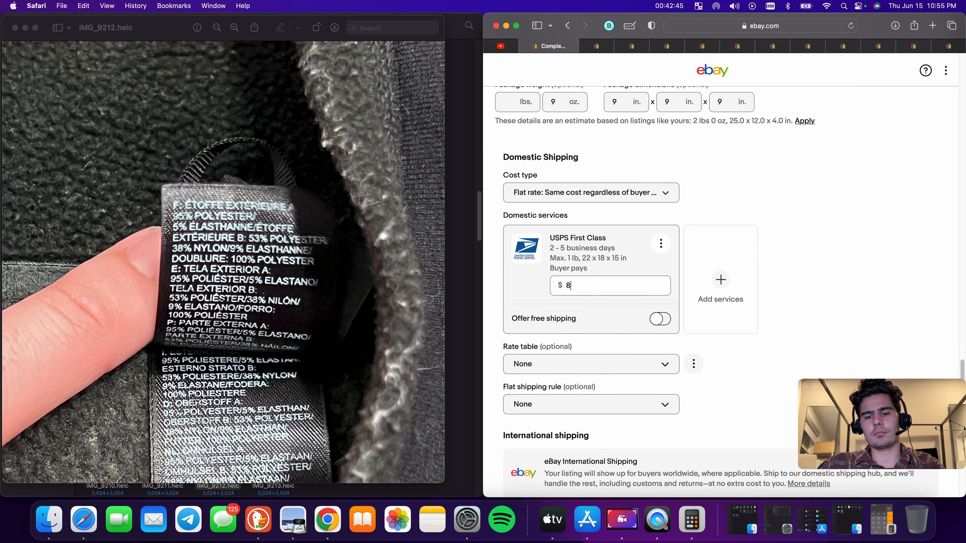
{"action": "type", "text": ".90"}
Change the Buy It Now price to $34.88
{"action": "scroll", "coordinate": [646, 213], "scroll_direction": "up", "scroll_amount": 10}
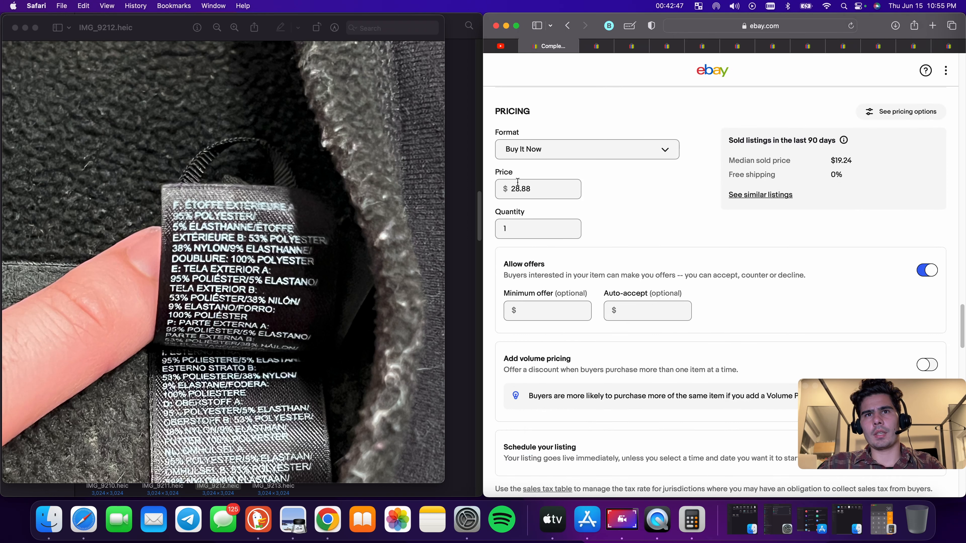
{"action": "left_click", "coordinate": [531, 189]}
{"action": "type", "text": "34"}
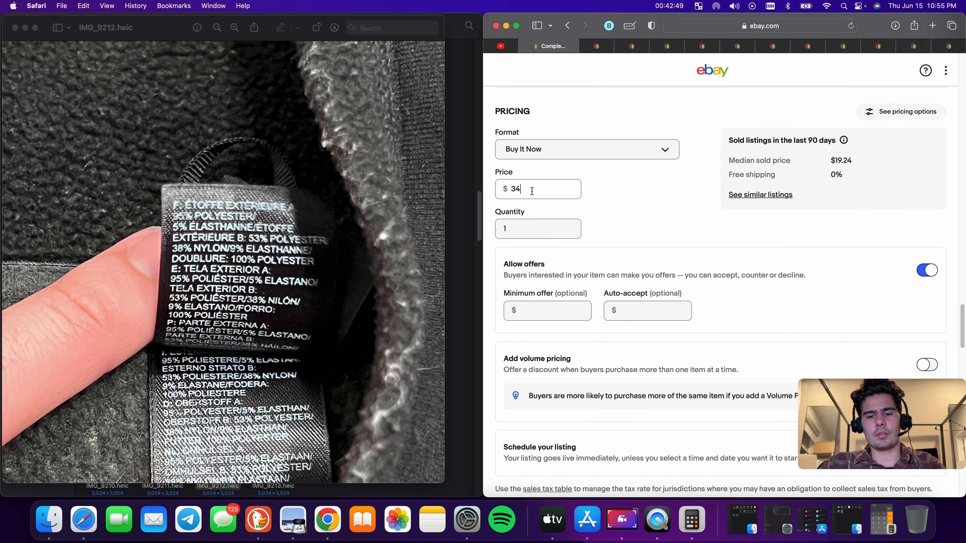
{"action": "type", "text": ".88"}
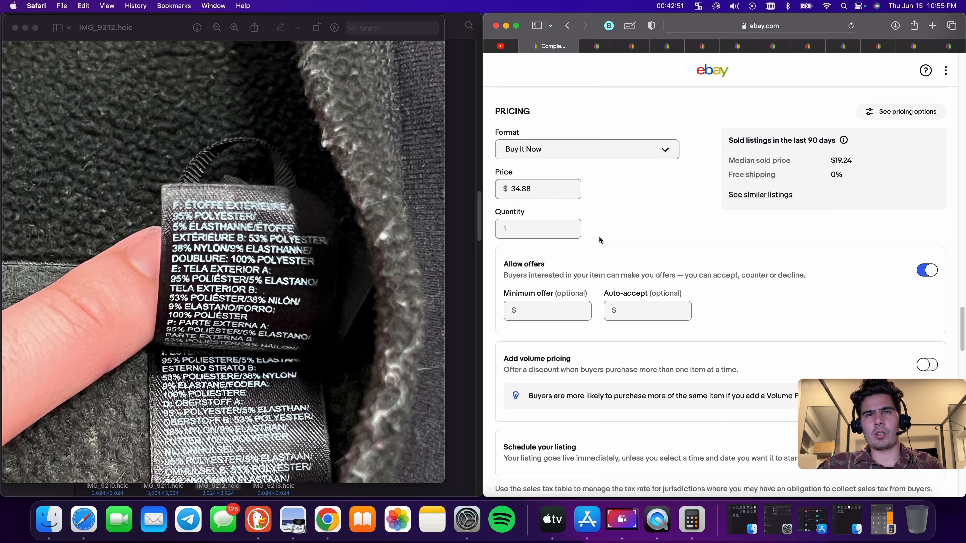
Submit the jacket listing
{"action": "scroll", "coordinate": [643, 229], "scroll_direction": "down", "scroll_amount": 15}
{"action": "left_click", "coordinate": [708, 328]}
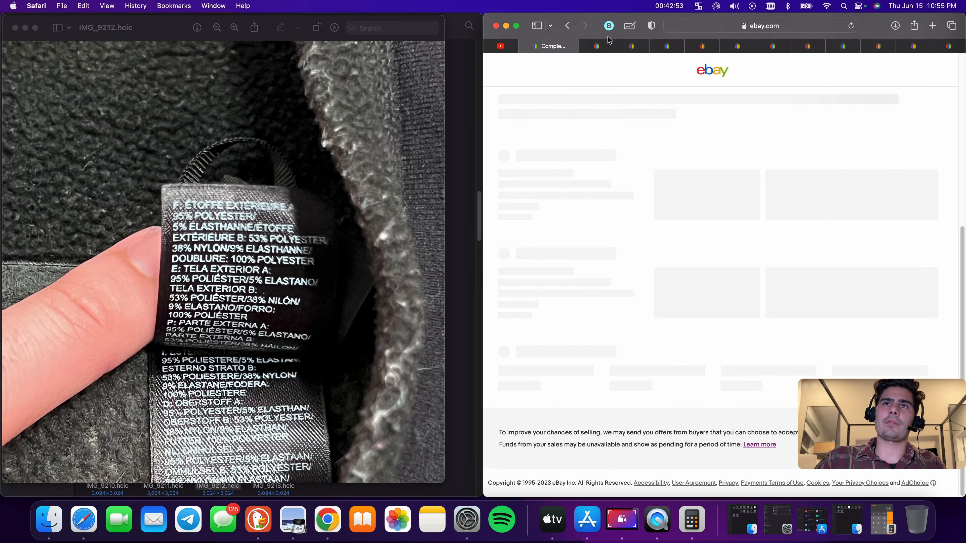
Move "Bandage Mini Dress" in the dress listing's title to directly after "Bebe"
{"action": "scroll", "coordinate": [693, 318], "scroll_direction": "down", "scroll_amount": 2}
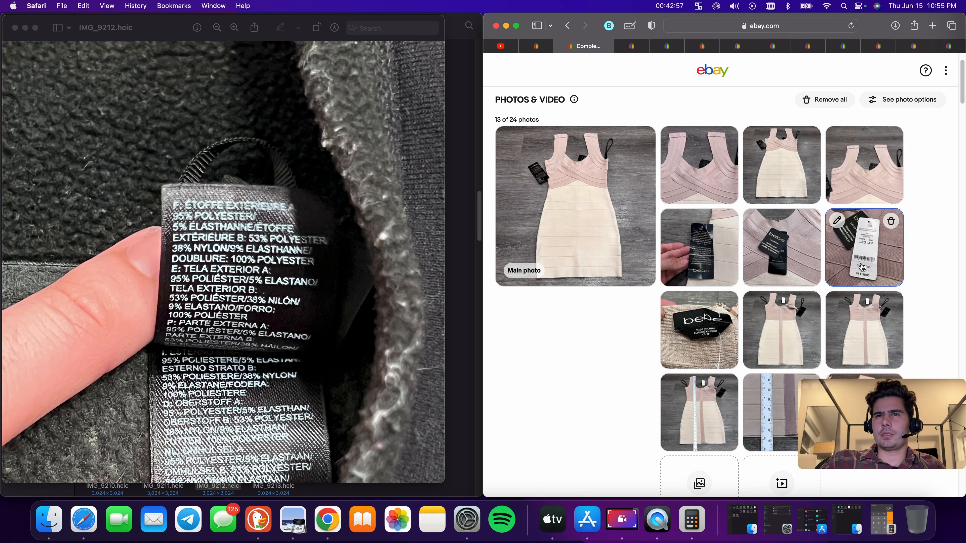
{"action": "scroll", "coordinate": [653, 311], "scroll_direction": "down", "scroll_amount": 6}
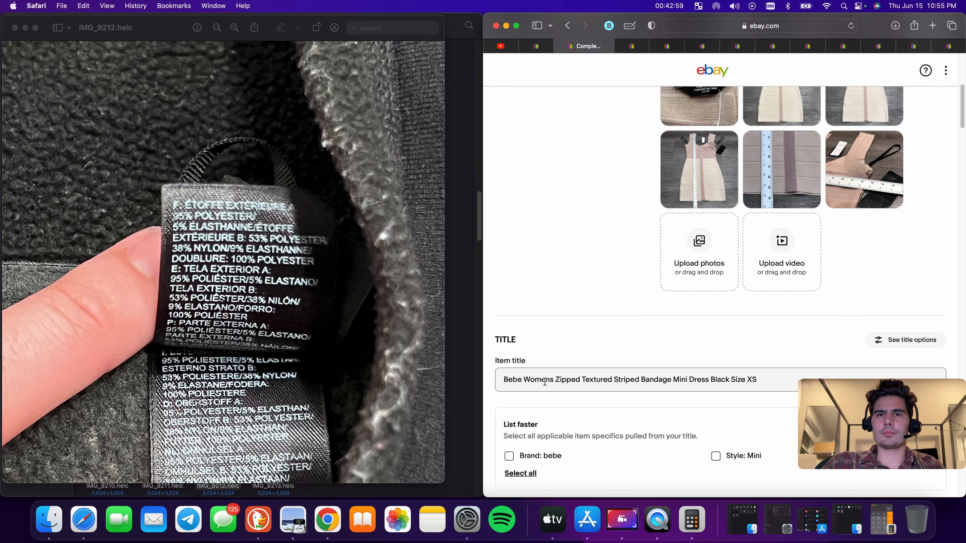
{"action": "double_click", "coordinate": [654, 381]}
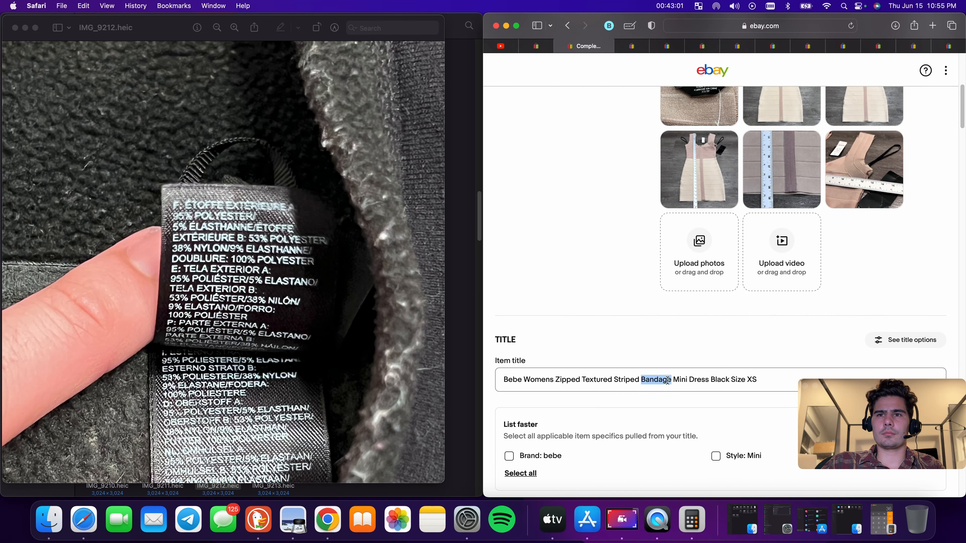
{"action": "left_click", "coordinate": [692, 380]}
{"action": "left_click_drag", "start_coordinate": [707, 381], "coordinate": [642, 380]}
{"action": "right_click", "coordinate": [648, 380]}
{"action": "left_click", "coordinate": [662, 369]}
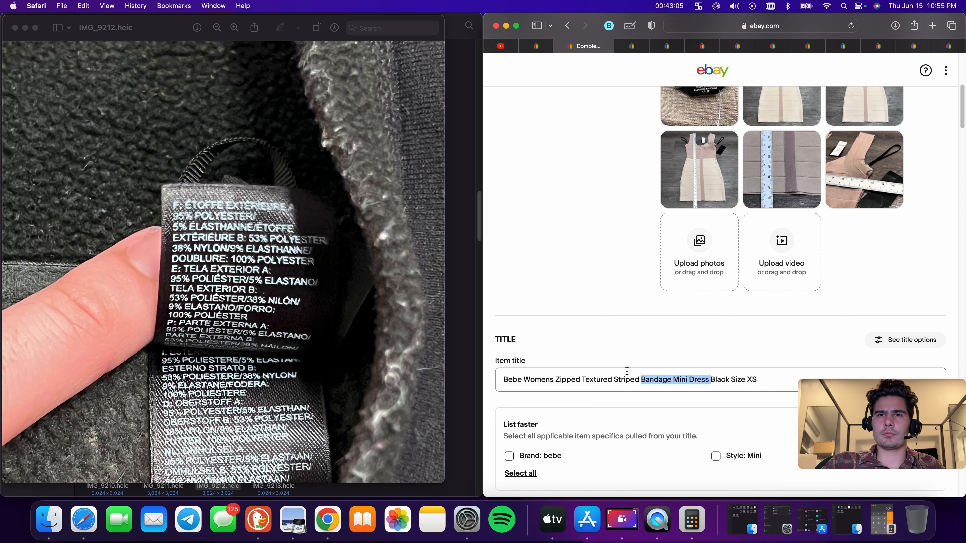
{"action": "key", "text": "BackSpace"}
{"action": "left_click", "coordinate": [524, 382]}
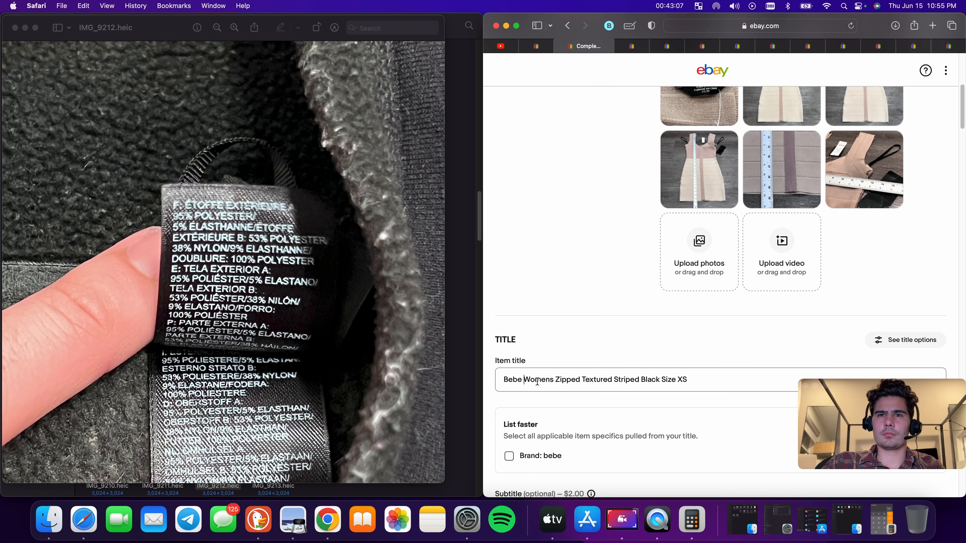
{"action": "key", "text": "super+v"}
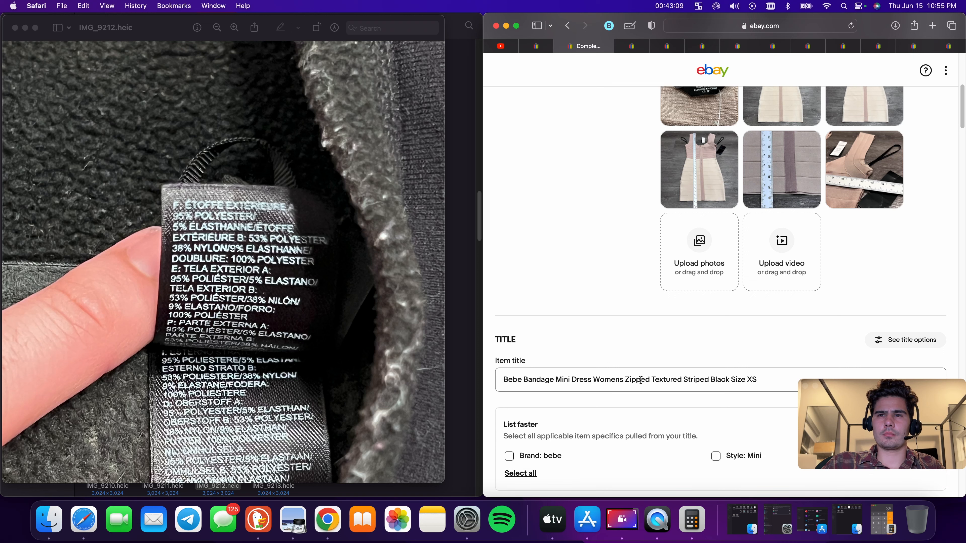
Remove "Size XS" from the title and insert "Extra Small Beige" after "Womens"
{"action": "left_click", "coordinate": [626, 379]}
{"action": "left_click_drag", "start_coordinate": [758, 379], "coordinate": [711, 379]}
{"action": "key", "text": "BackSpace"}
{"action": "left_click", "coordinate": [626, 379]}
{"action": "type", "text": "Extra "}
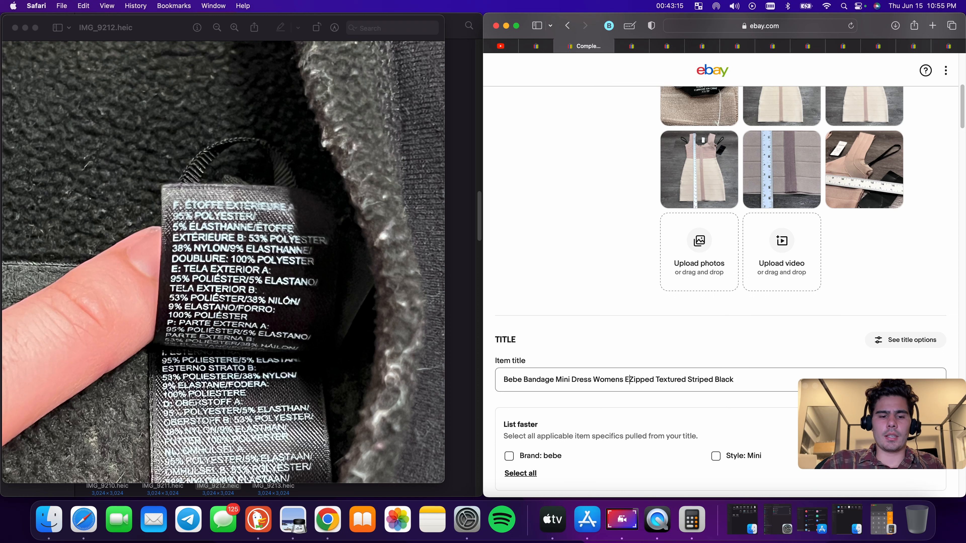
{"action": "type", "text": "Small B"}
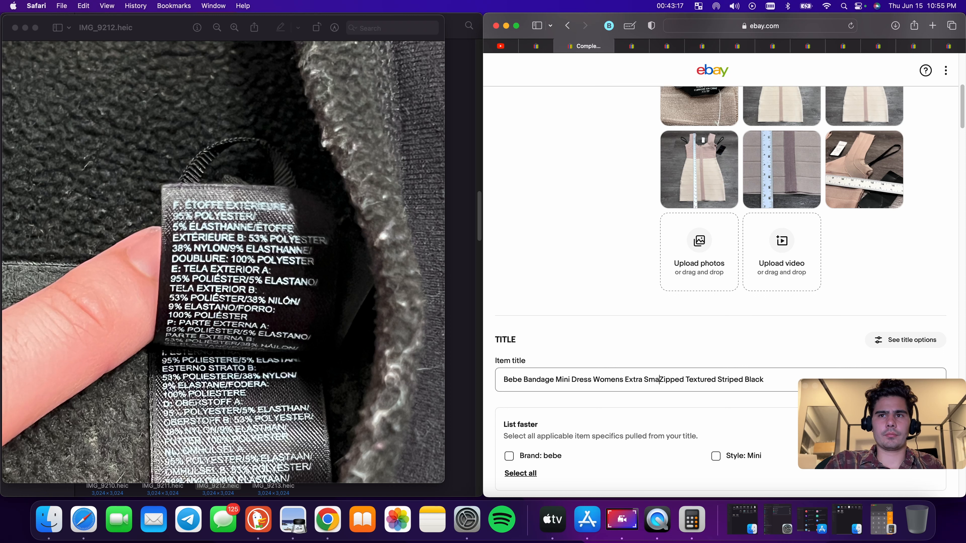
{"action": "type", "text": "eige"}
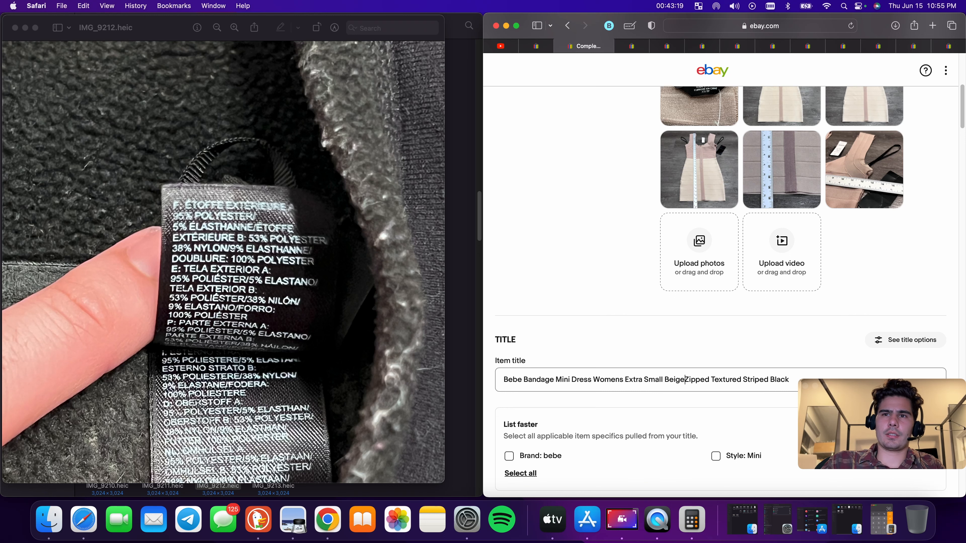
Copy the whole item title text
{"action": "scroll", "coordinate": [757, 342], "scroll_direction": "up", "scroll_amount": 5}
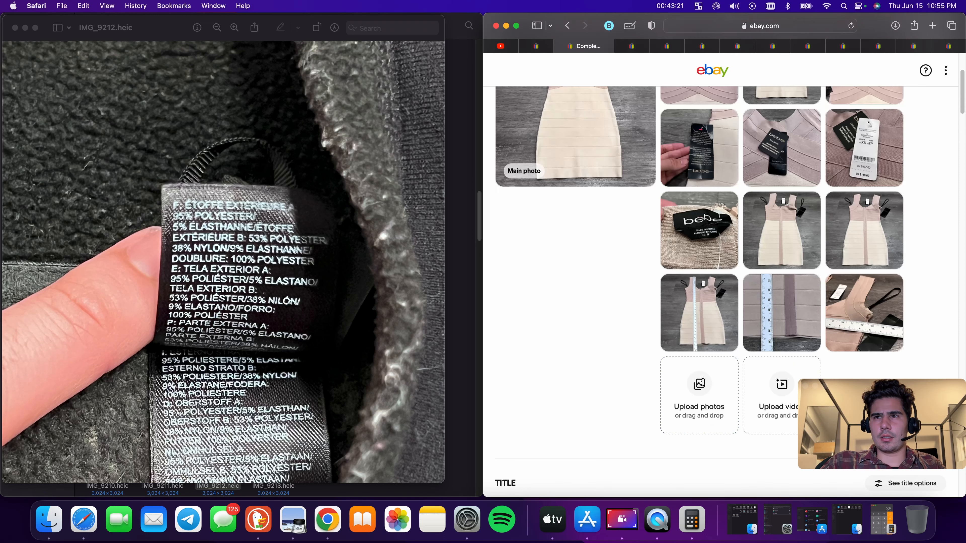
{"action": "scroll", "coordinate": [698, 352], "scroll_direction": "down", "scroll_amount": 7}
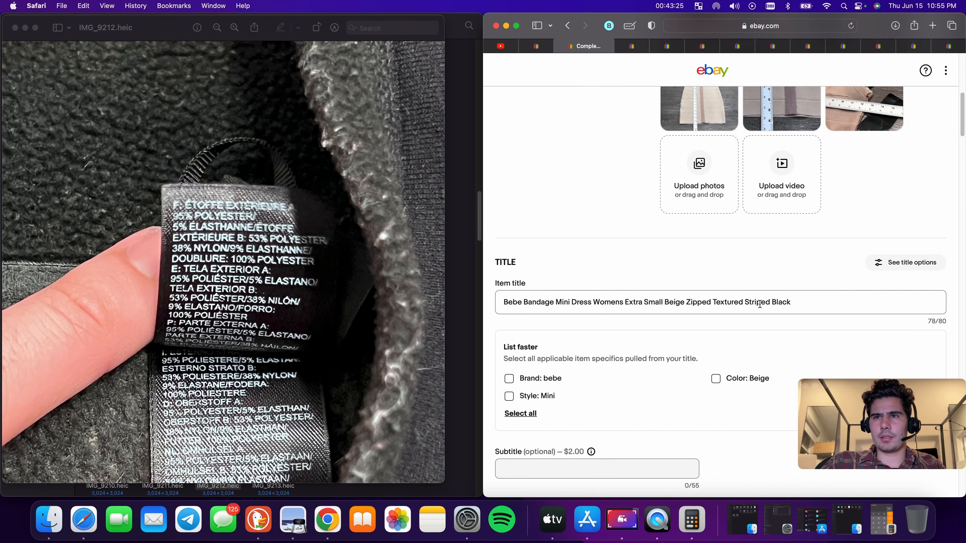
{"action": "triple_click", "coordinate": [777, 304]}
{"action": "right_click", "coordinate": [777, 303]}
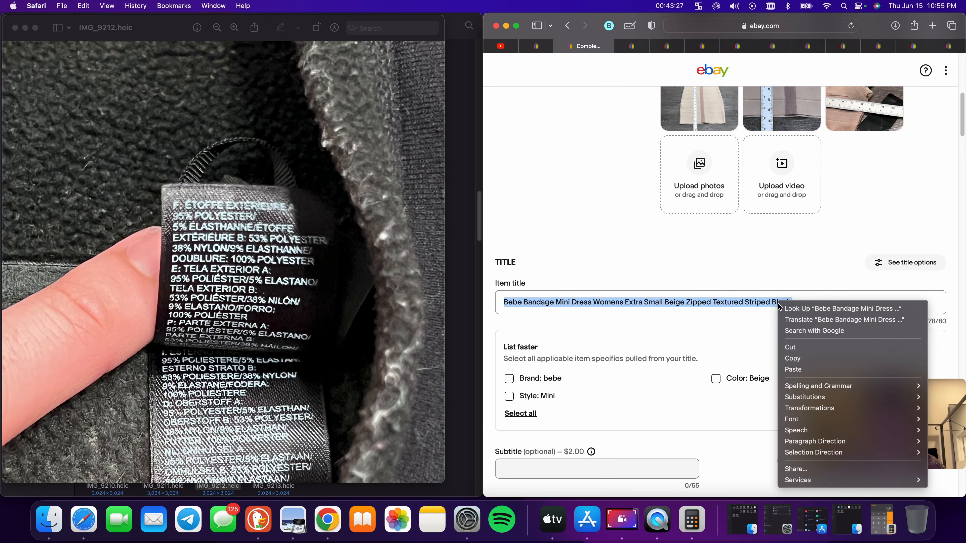
{"action": "left_click", "coordinate": [809, 363]}
Apply the suggested Color Beige, Style Mini and Brand bebe item specifics from the title
{"action": "left_click", "coordinate": [716, 379]}
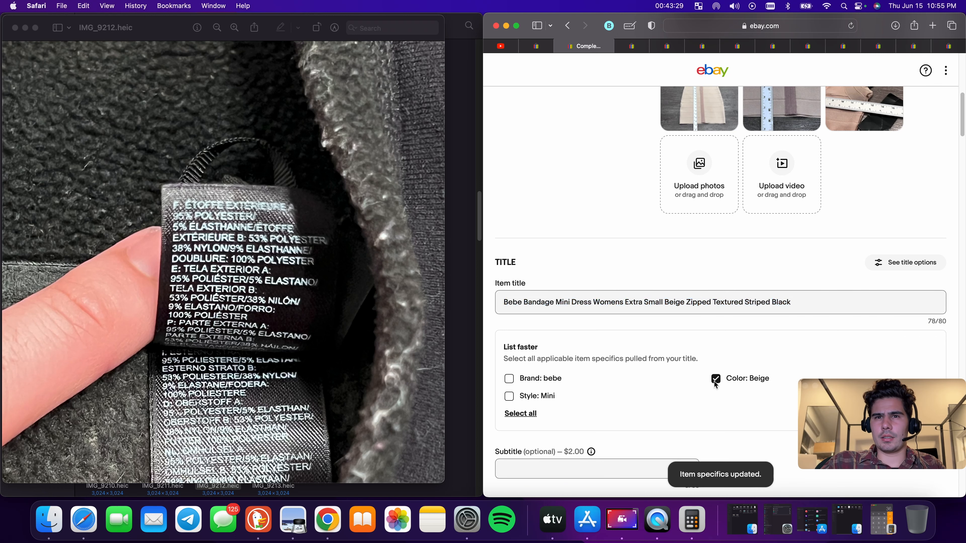
{"action": "left_click", "coordinate": [509, 396]}
{"action": "left_click", "coordinate": [509, 378]}
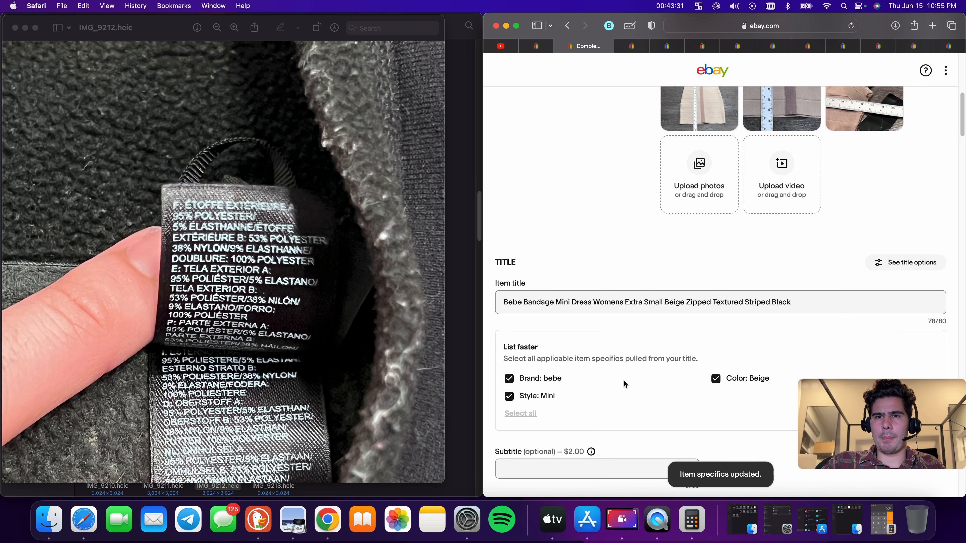
Review the dress listing's photos and its required and additional item specifics
{"action": "scroll", "coordinate": [625, 379], "scroll_direction": "down", "scroll_amount": 15}
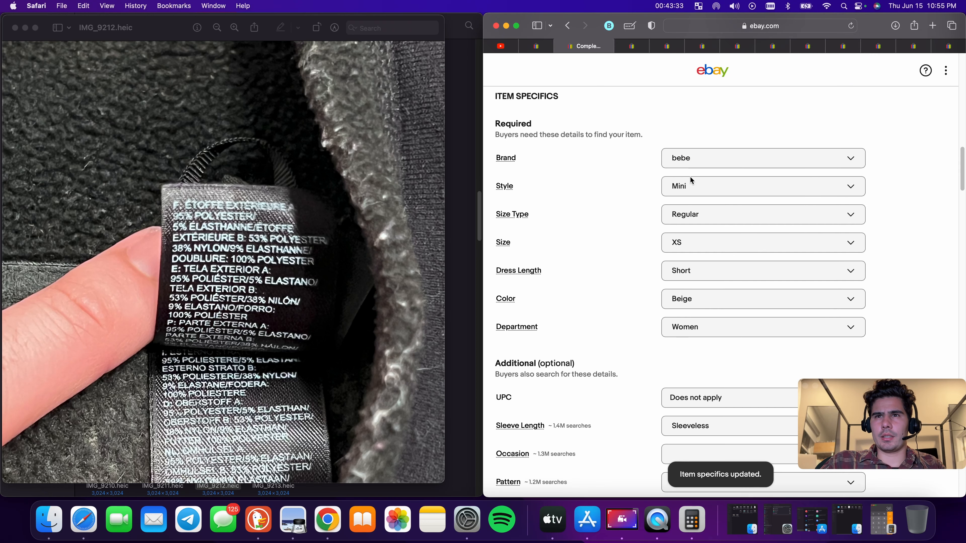
{"action": "scroll", "coordinate": [709, 275], "scroll_direction": "down", "scroll_amount": 4}
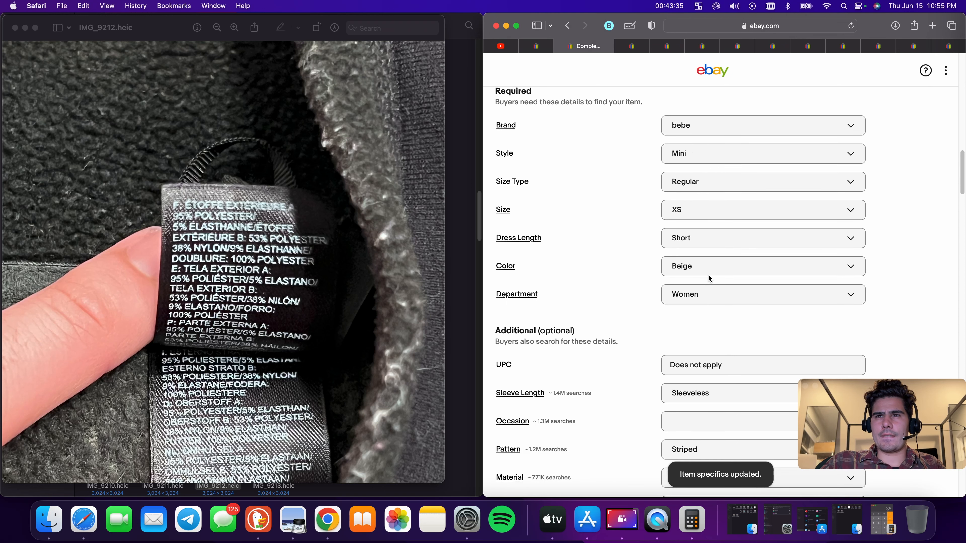
{"action": "scroll", "coordinate": [715, 283], "scroll_direction": "down", "scroll_amount": 3}
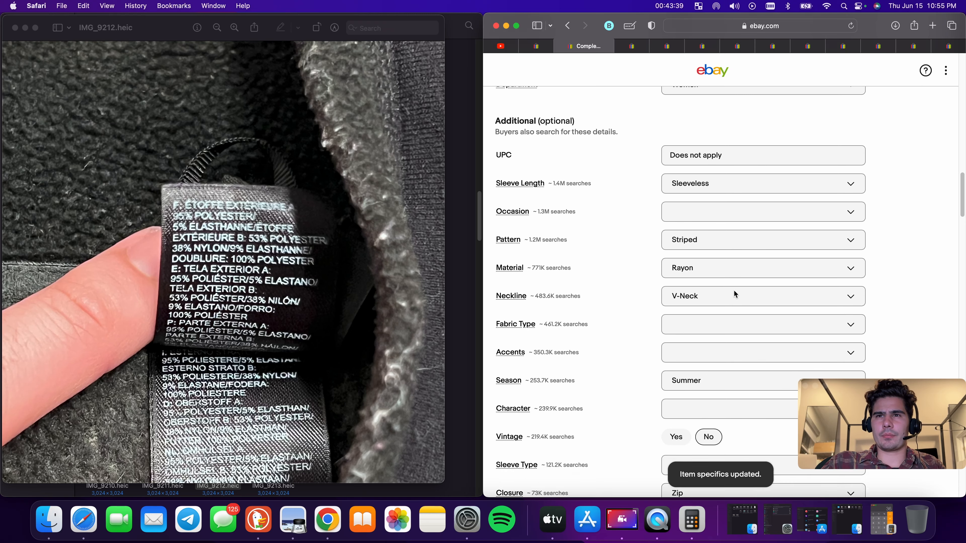
{"action": "scroll", "coordinate": [706, 224], "scroll_direction": "up", "scroll_amount": 20}
{"action": "scroll", "coordinate": [706, 236], "scroll_direction": "up", "scroll_amount": 10}
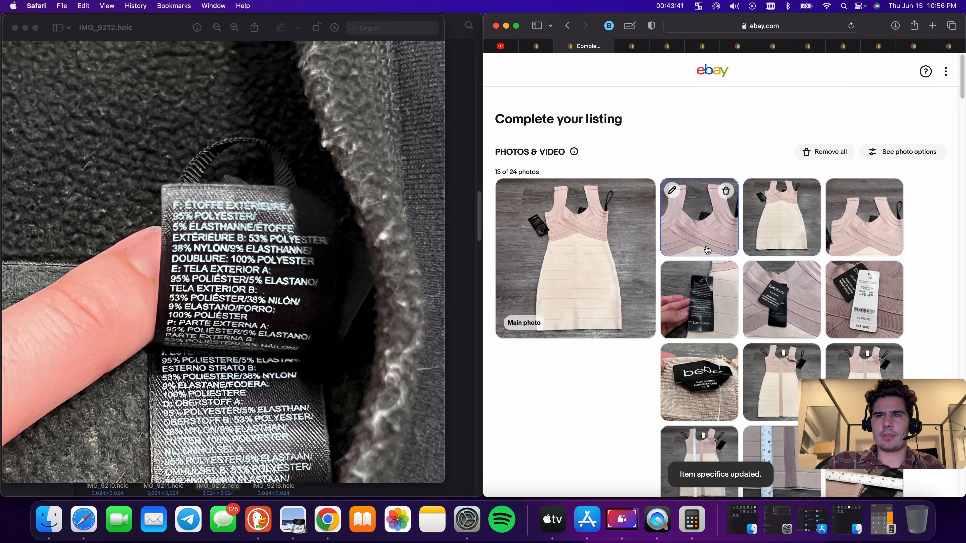
{"action": "scroll", "coordinate": [754, 346], "scroll_direction": "down", "scroll_amount": 2}
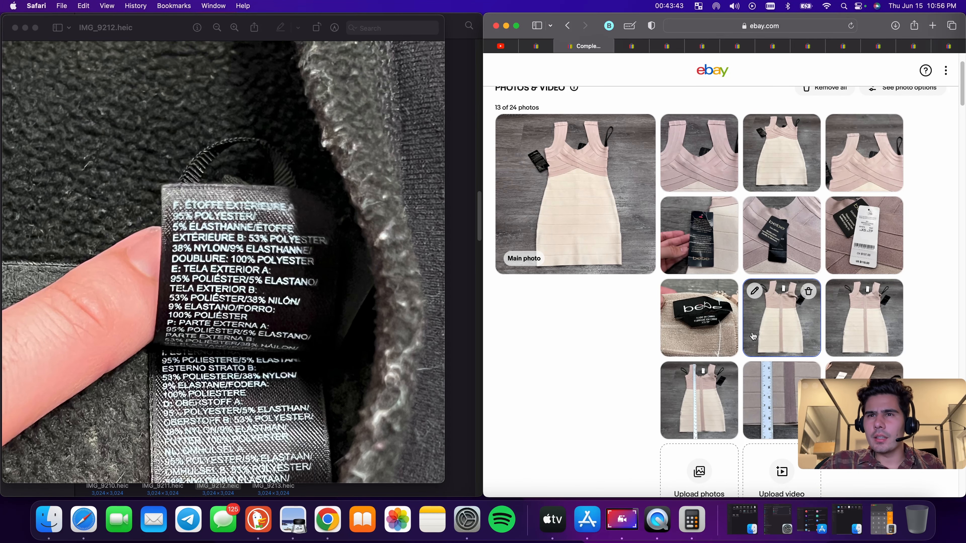
{"action": "scroll", "coordinate": [753, 337], "scroll_direction": "down", "scroll_amount": 15}
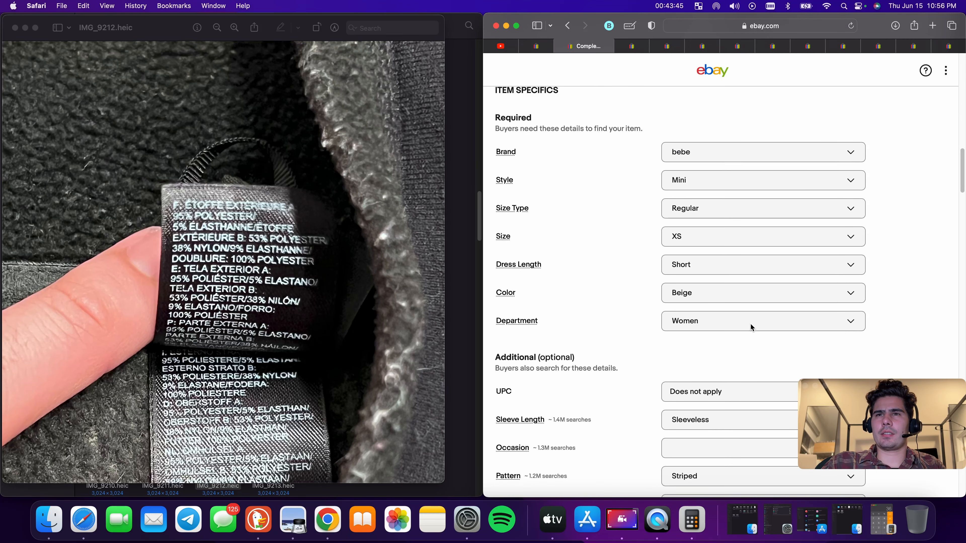
{"action": "scroll", "coordinate": [751, 324], "scroll_direction": "down", "scroll_amount": 7}
{"action": "scroll", "coordinate": [715, 281], "scroll_direction": "down", "scroll_amount": 1}
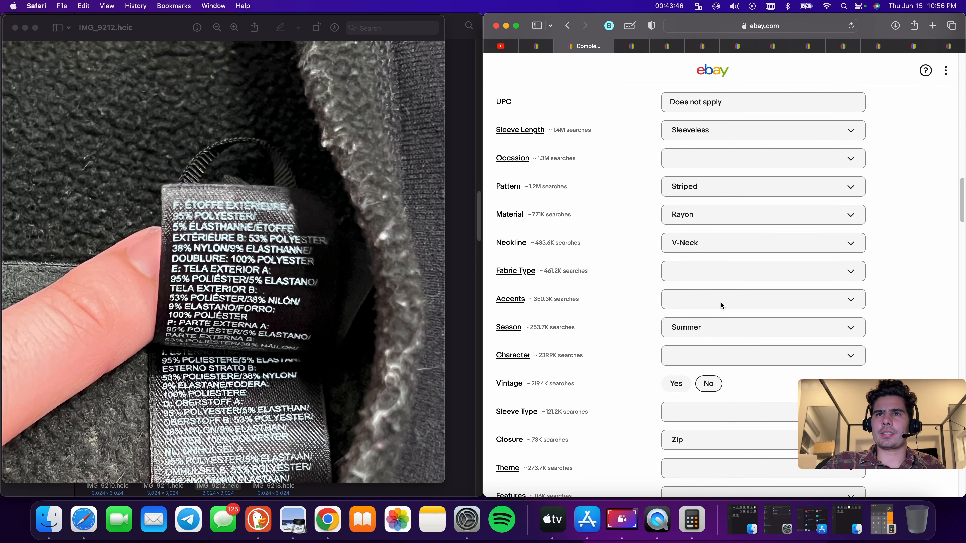
Replace the Material item specific with Polyester
{"action": "left_click", "coordinate": [711, 218]}
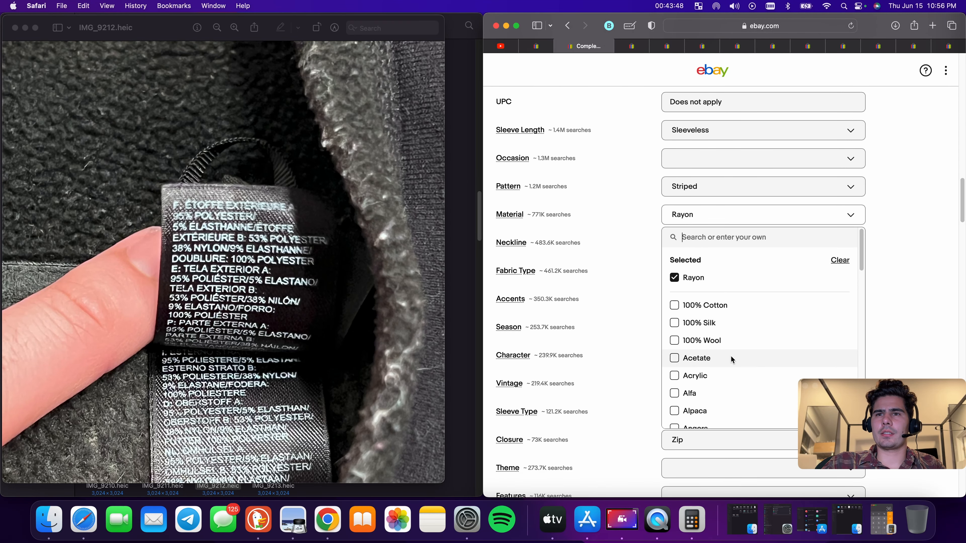
{"action": "left_click", "coordinate": [845, 260]}
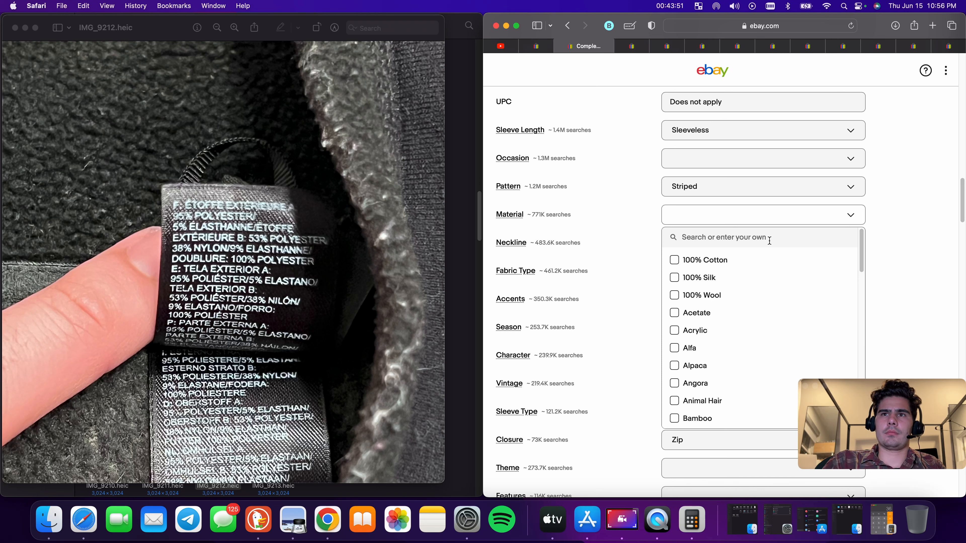
{"action": "left_click", "coordinate": [762, 217]}
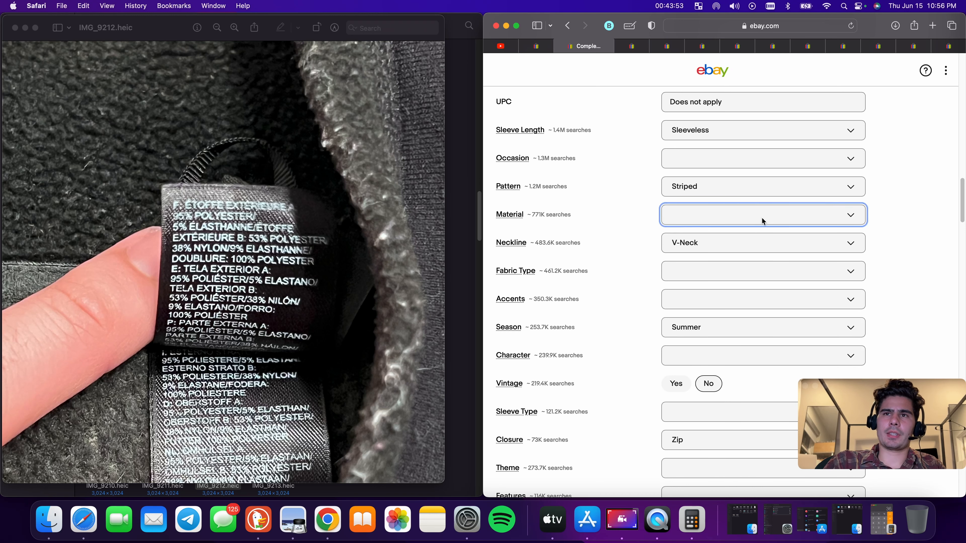
{"action": "left_click", "coordinate": [761, 217]}
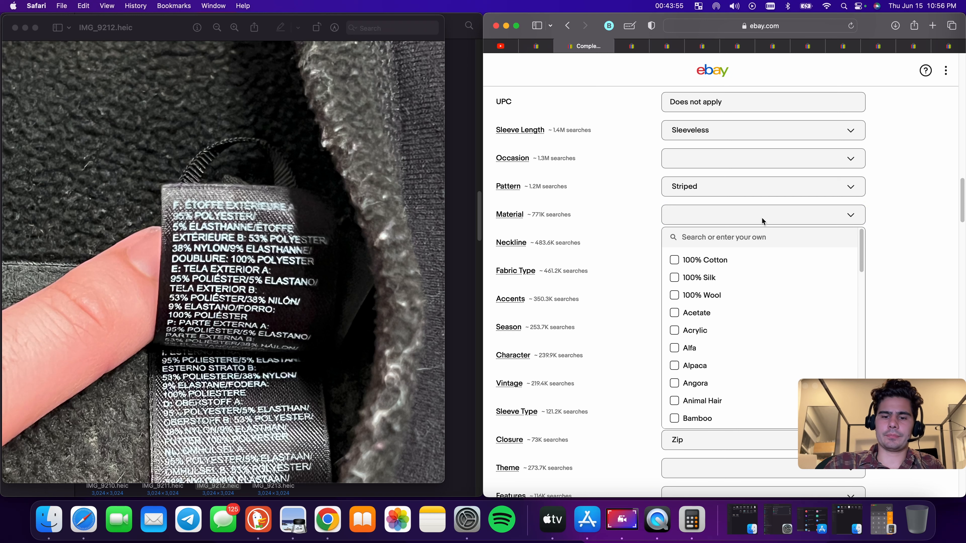
{"action": "type", "text": "poly"}
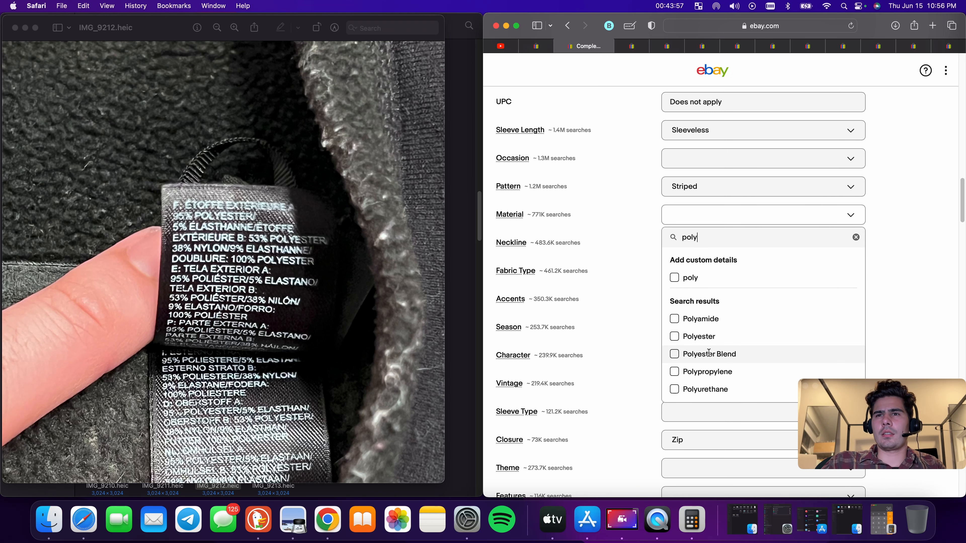
{"action": "left_click", "coordinate": [675, 337]}
{"action": "left_click", "coordinate": [919, 248]}
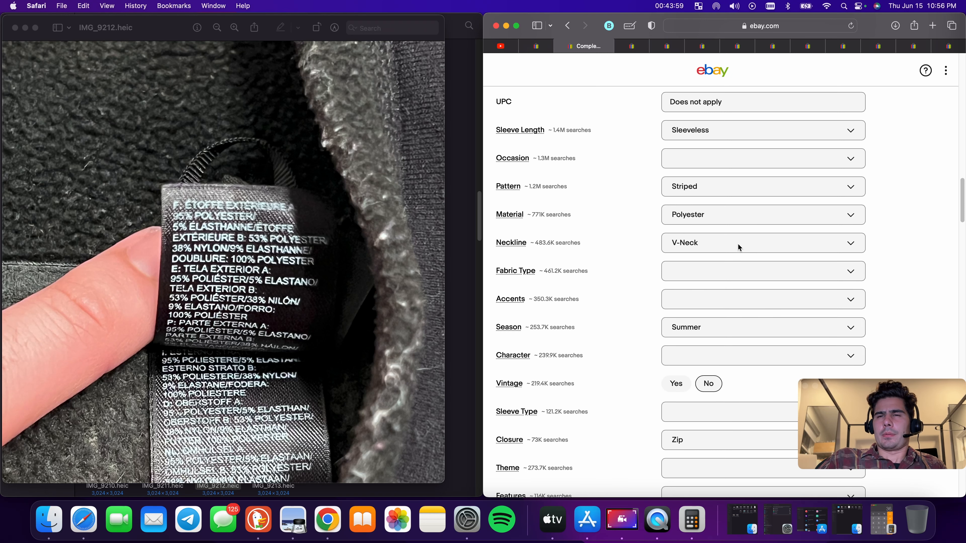
Review the dress listing's additional item specifics and the condition and description sections below them
{"action": "scroll", "coordinate": [746, 246], "scroll_direction": "up", "scroll_amount": 20}
{"action": "scroll", "coordinate": [771, 299], "scroll_direction": "down", "scroll_amount": 18}
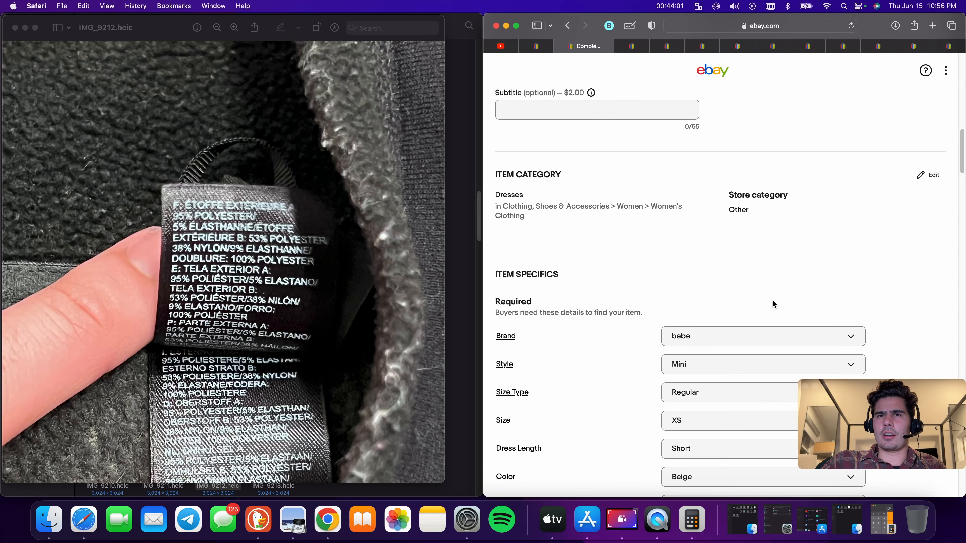
{"action": "scroll", "coordinate": [775, 308], "scroll_direction": "down", "scroll_amount": 15}
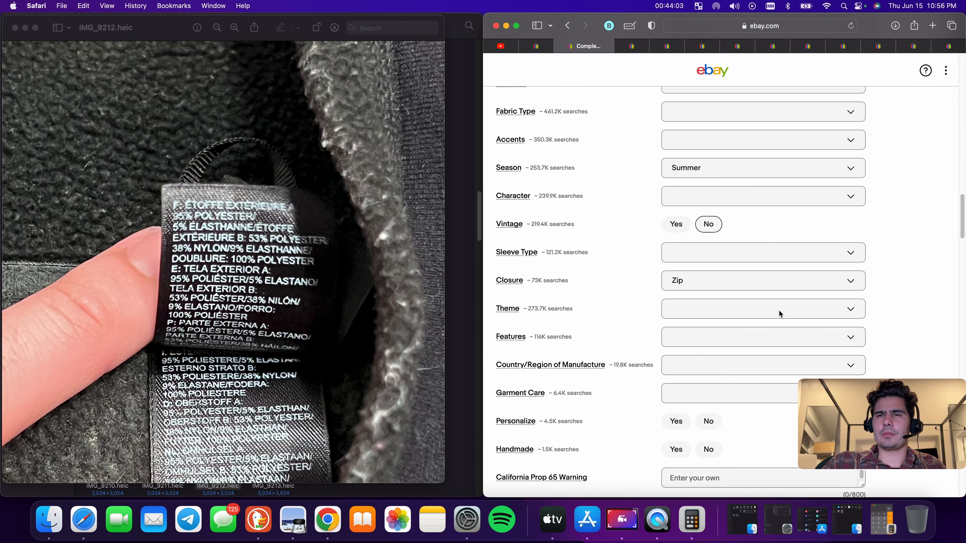
{"action": "scroll", "coordinate": [779, 309], "scroll_direction": "down", "scroll_amount": 8}
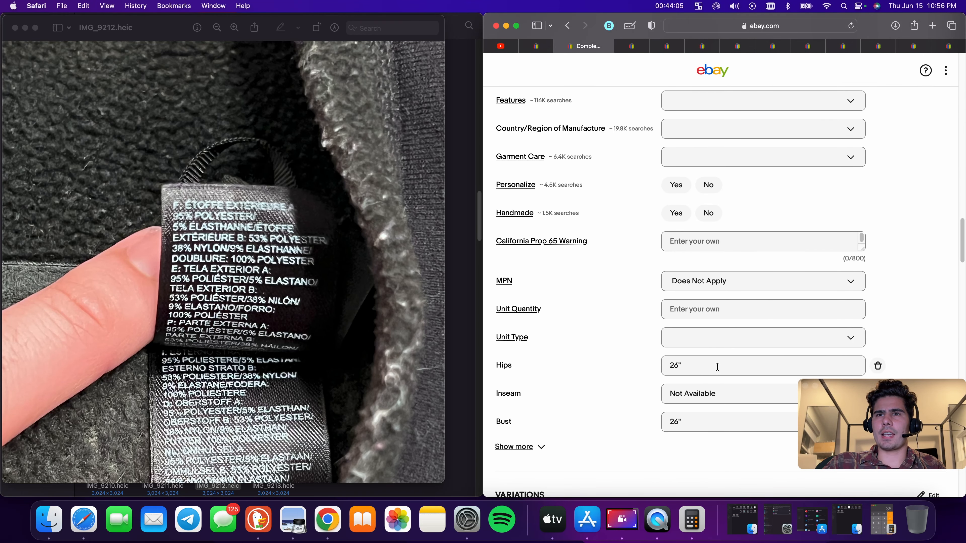
{"action": "scroll", "coordinate": [717, 367], "scroll_direction": "up", "scroll_amount": 10}
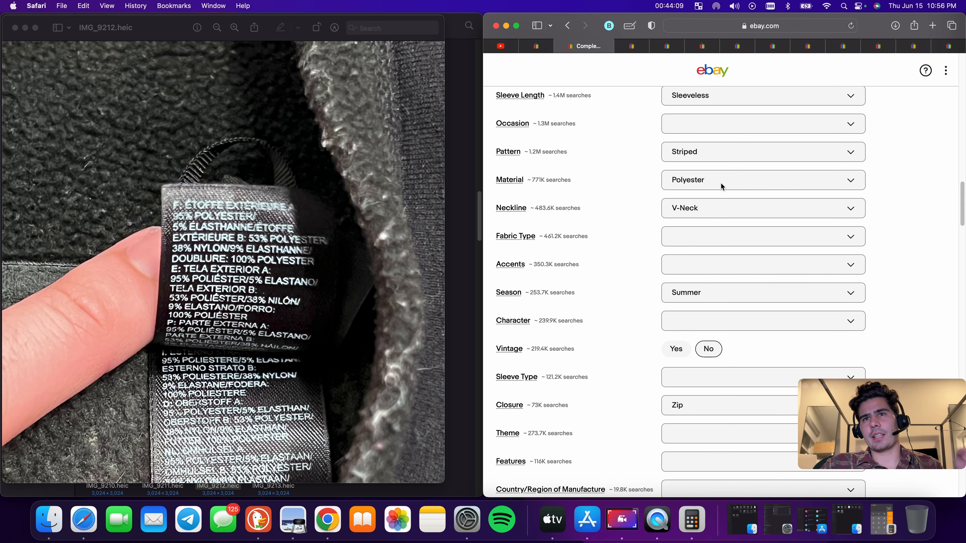
{"action": "scroll", "coordinate": [721, 184], "scroll_direction": "up", "scroll_amount": 2}
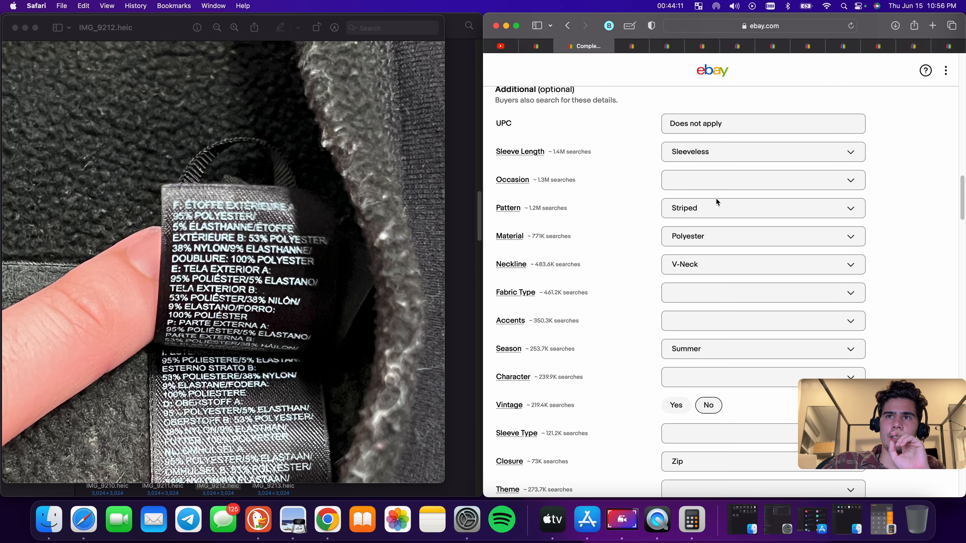
{"action": "left_click", "coordinate": [722, 268]}
{"action": "scroll", "coordinate": [845, 297], "scroll_direction": "down", "scroll_amount": 10}
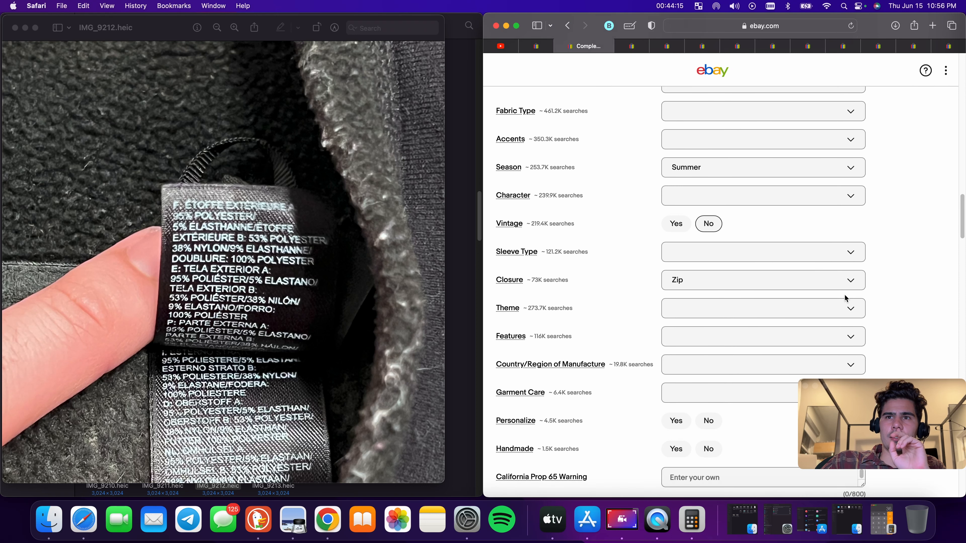
{"action": "scroll", "coordinate": [844, 294], "scroll_direction": "down", "scroll_amount": 12}
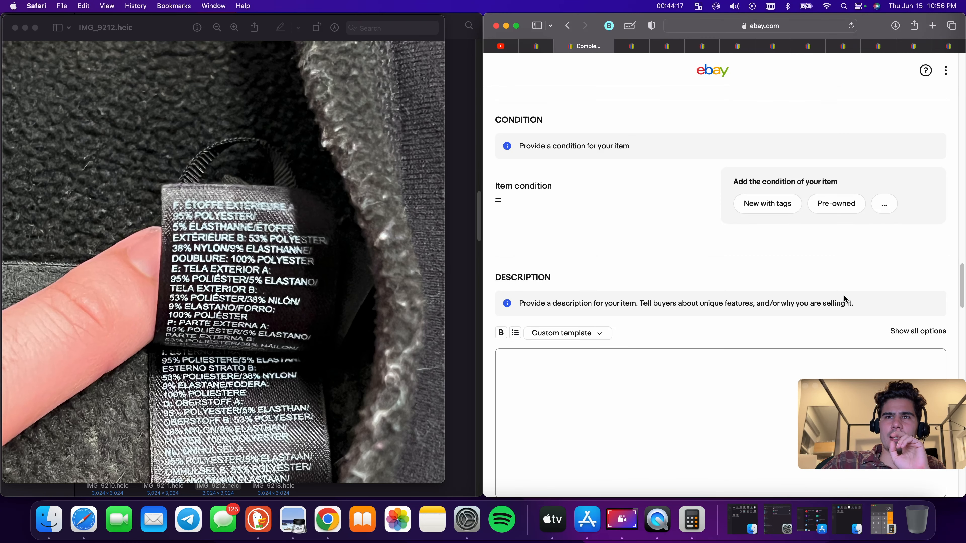
{"action": "scroll", "coordinate": [844, 295], "scroll_direction": "up", "scroll_amount": 6}
{"action": "scroll", "coordinate": [818, 284], "scroll_direction": "down", "scroll_amount": 5}
{"action": "scroll", "coordinate": [798, 273], "scroll_direction": "up", "scroll_amount": 5}
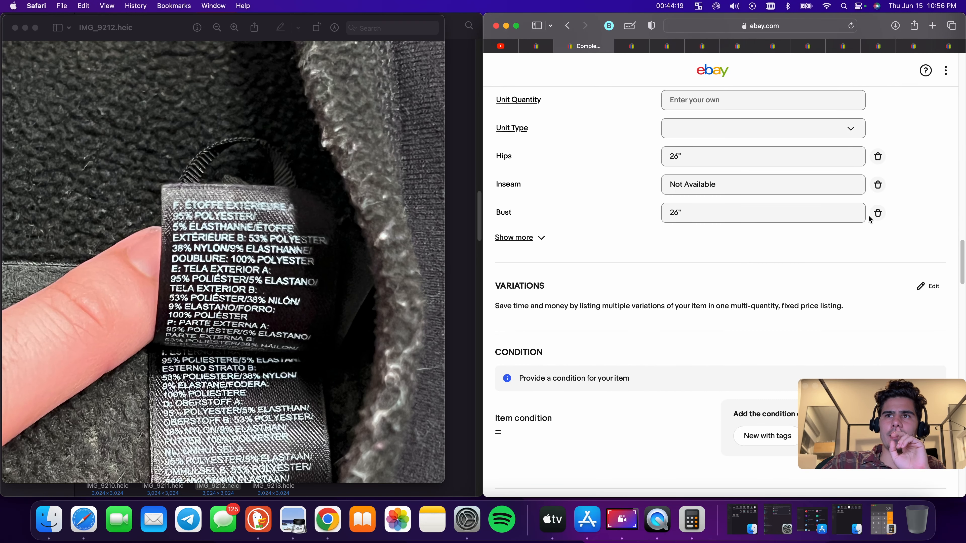
Remove the Bust, Inseam and Hips measurement item specifics
{"action": "left_click", "coordinate": [878, 212]}
{"action": "left_click", "coordinate": [878, 184]}
{"action": "left_click", "coordinate": [877, 156]}
Set the item condition to New with tags
{"action": "scroll", "coordinate": [847, 119], "scroll_direction": "down", "scroll_amount": 6}
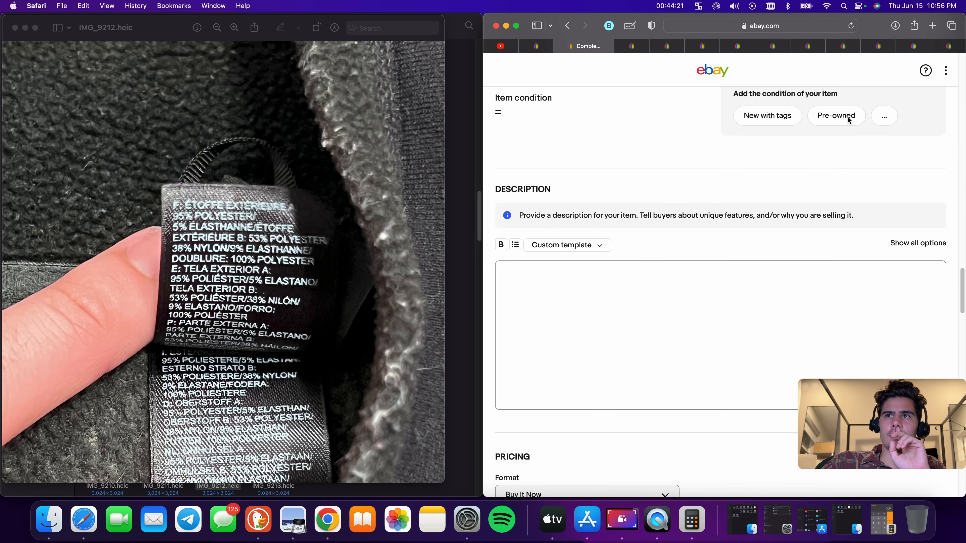
{"action": "left_click", "coordinate": [844, 118]}
{"action": "left_click", "coordinate": [594, 118]}
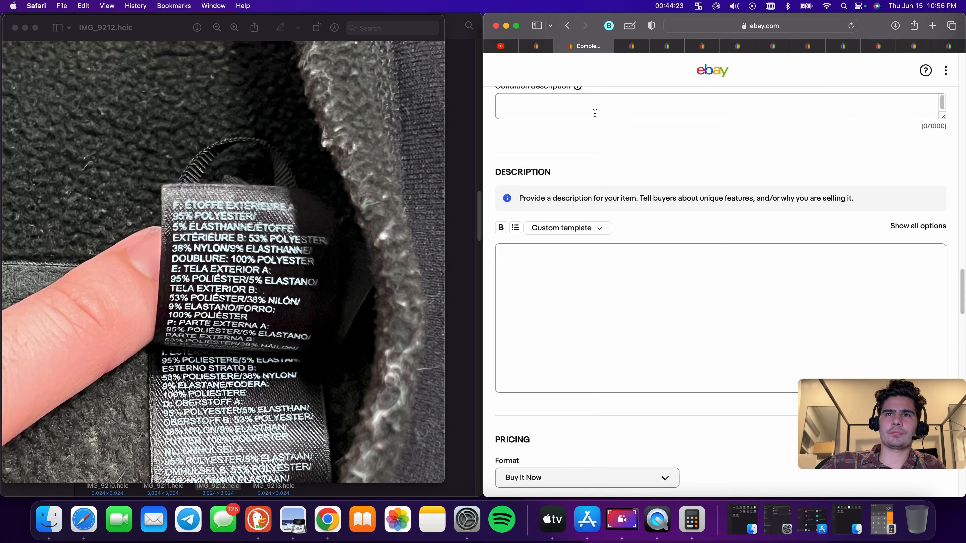
{"action": "scroll", "coordinate": [597, 129], "scroll_direction": "up", "scroll_amount": 6}
{"action": "left_click", "coordinate": [532, 333]}
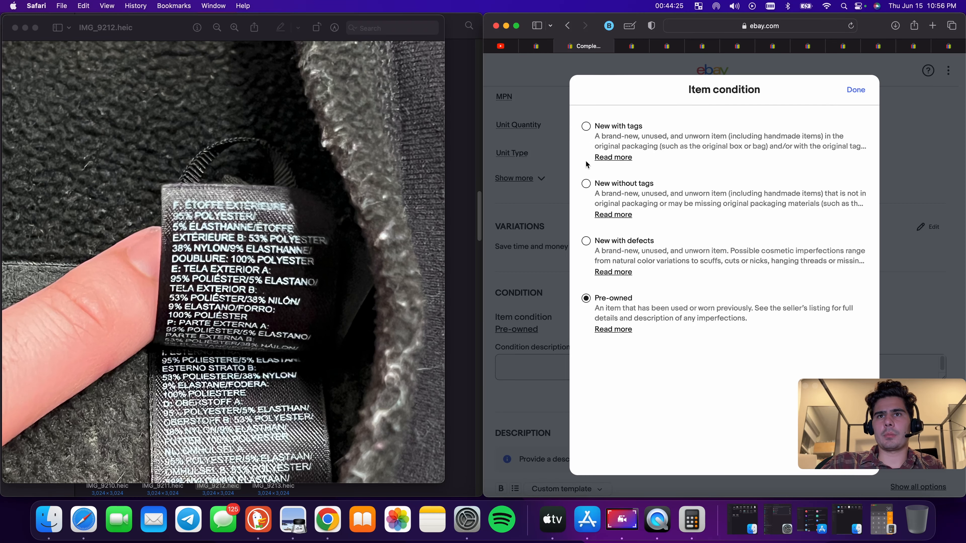
{"action": "left_click", "coordinate": [586, 126]}
Paste the copied title into the item description
{"action": "scroll", "coordinate": [670, 267], "scroll_direction": "down", "scroll_amount": 5}
{"action": "left_click", "coordinate": [670, 302]}
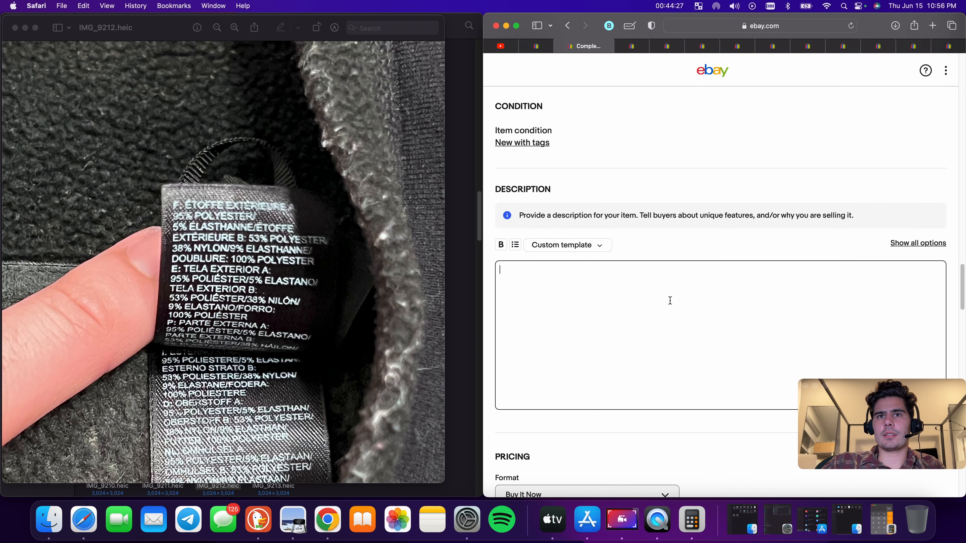
{"action": "type", "text": "Bebe Bandage Mini Dress Womens Extra Small Beige Zipped Textured Striped Black"}
Set the Buy It Now price to $68.88
{"action": "scroll", "coordinate": [672, 304], "scroll_direction": "down", "scroll_amount": 6}
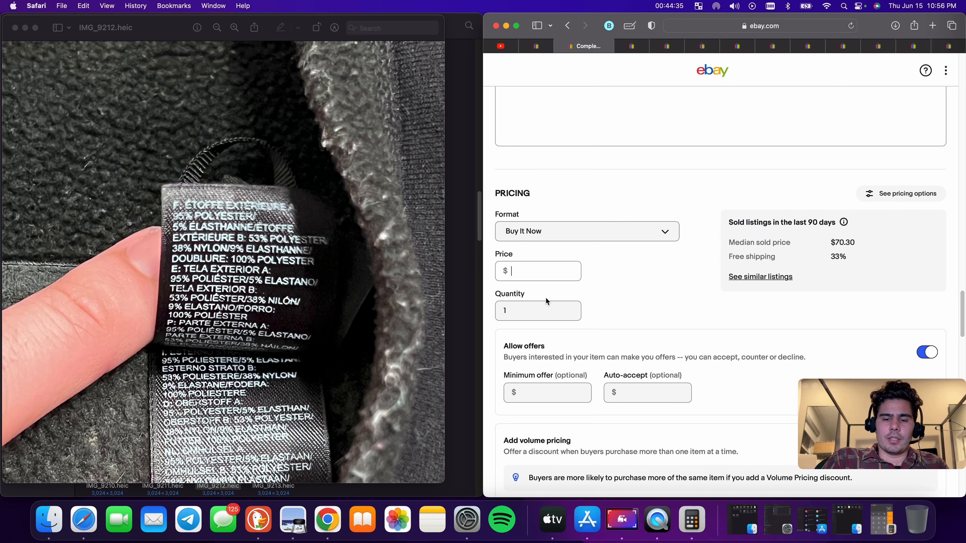
{"action": "type", "text": "68"}
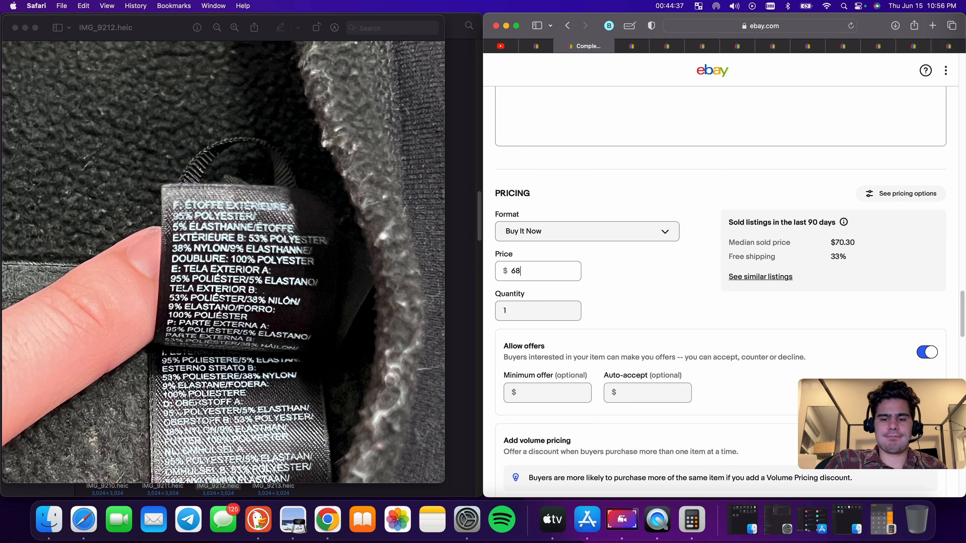
{"action": "type", "text": ".88"}
Enter a package weight of 9 oz and package dimensions of 9 × 9 × 9 in
{"action": "scroll", "coordinate": [589, 300], "scroll_direction": "down", "scroll_amount": 10}
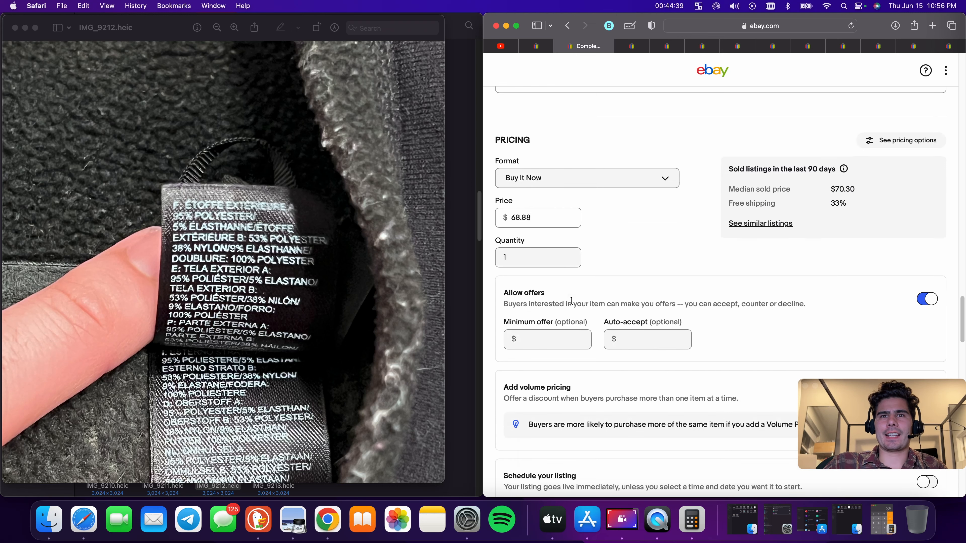
{"action": "left_click", "coordinate": [563, 286]}
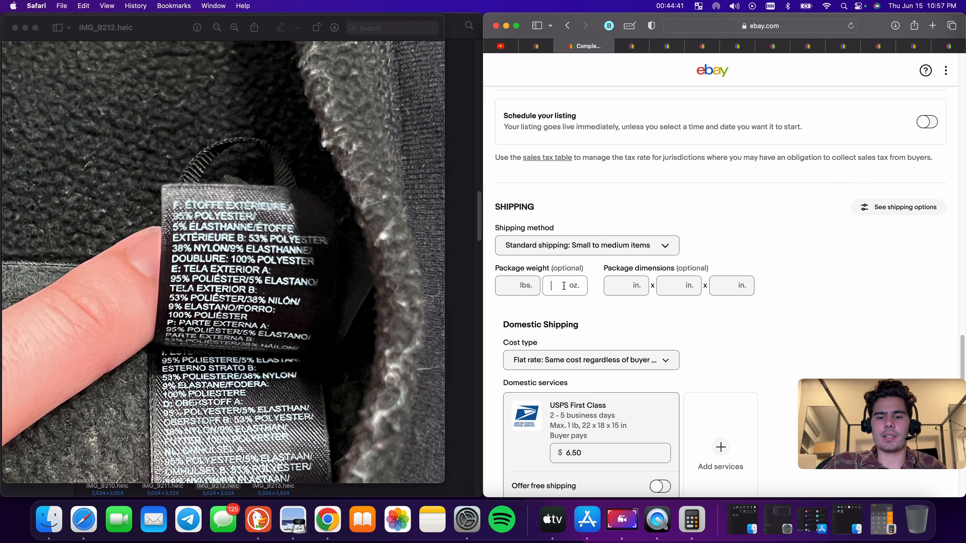
{"action": "type", "text": "9"}
{"action": "key", "text": "Tab"}
{"action": "type", "text": "9"}
{"action": "key", "text": "Tab"}
{"action": "type", "text": "9"}
{"action": "key", "text": "Tab"}
{"action": "type", "text": "9"}
Set the USPS First Class shipping cost to $8 and publish the dress listing
{"action": "scroll", "coordinate": [616, 290], "scroll_direction": "down", "scroll_amount": 5}
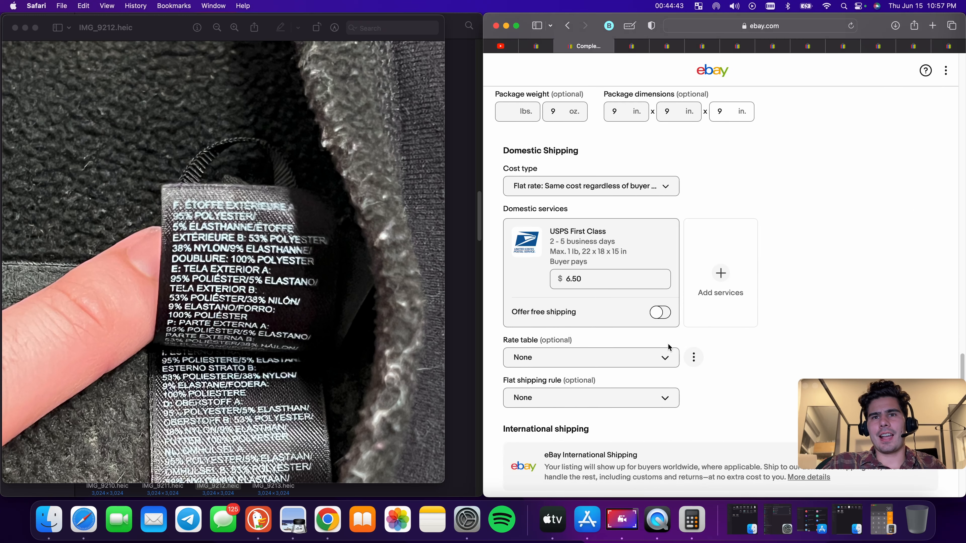
{"action": "left_click", "coordinate": [609, 284]}
{"action": "type", "text": "8."}
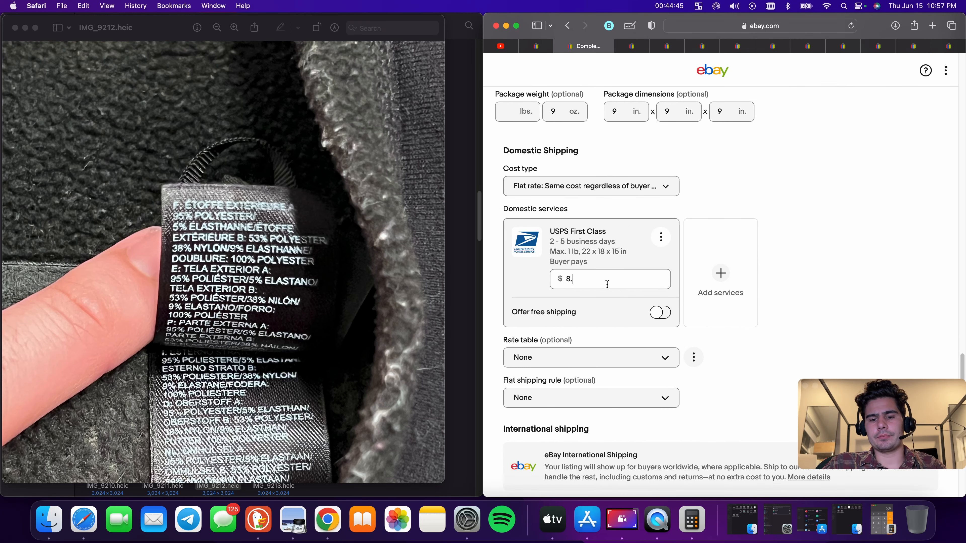
{"action": "scroll", "coordinate": [818, 267], "scroll_direction": "down", "scroll_amount": 20}
{"action": "left_click", "coordinate": [773, 328]}
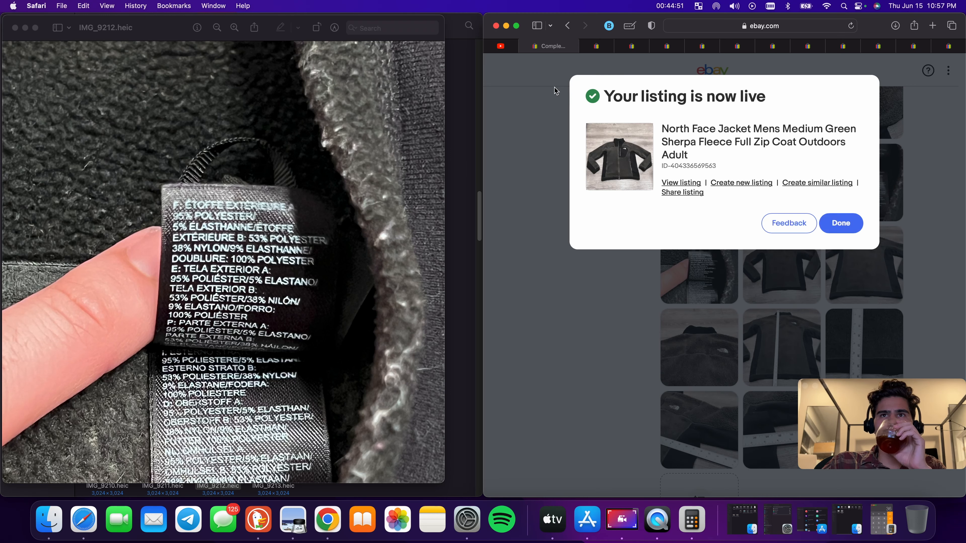
Switch to the Aeropostale shorts draft and change the size in its title to 38
{"action": "left_click", "coordinate": [528, 47]}
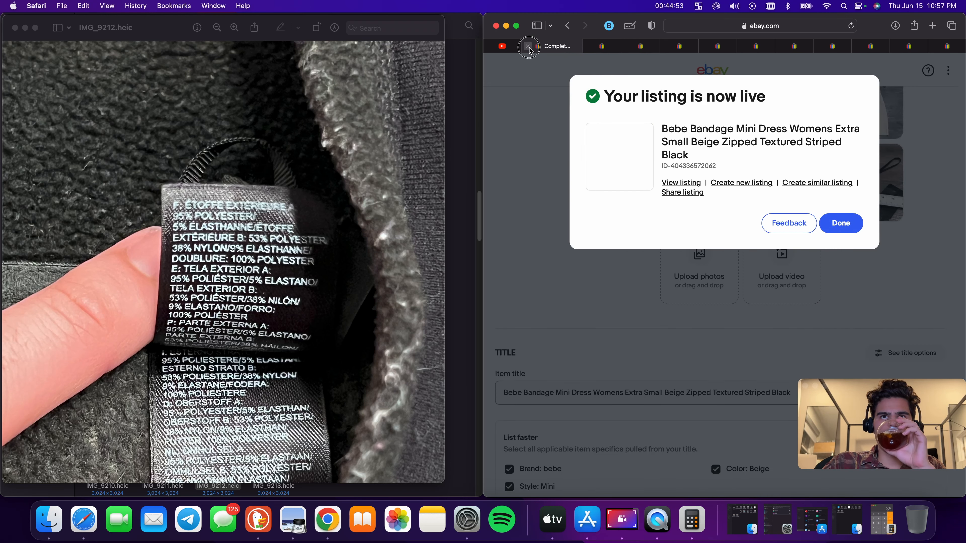
{"action": "left_click", "coordinate": [528, 46]}
{"action": "scroll", "coordinate": [656, 227], "scroll_direction": "down", "scroll_amount": 1}
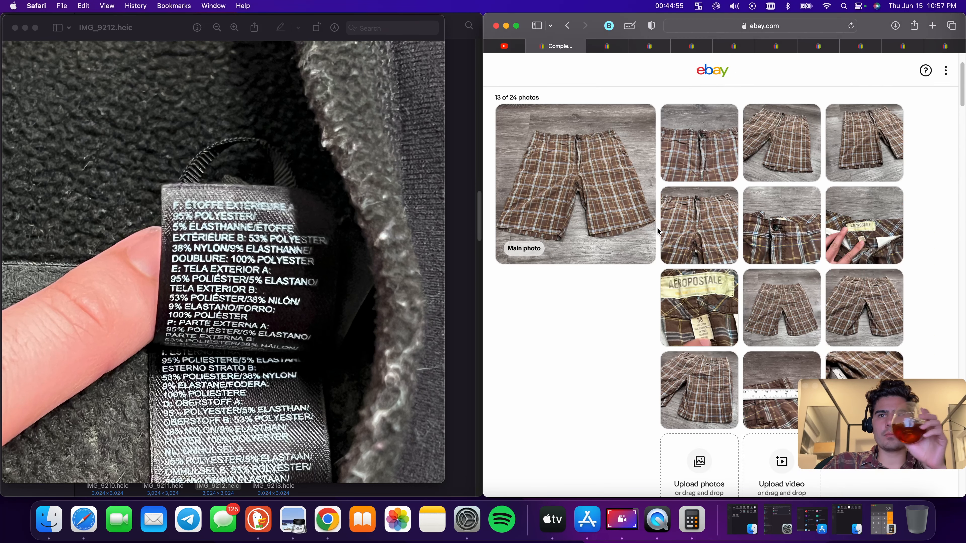
{"action": "scroll", "coordinate": [656, 227], "scroll_direction": "down", "scroll_amount": 5}
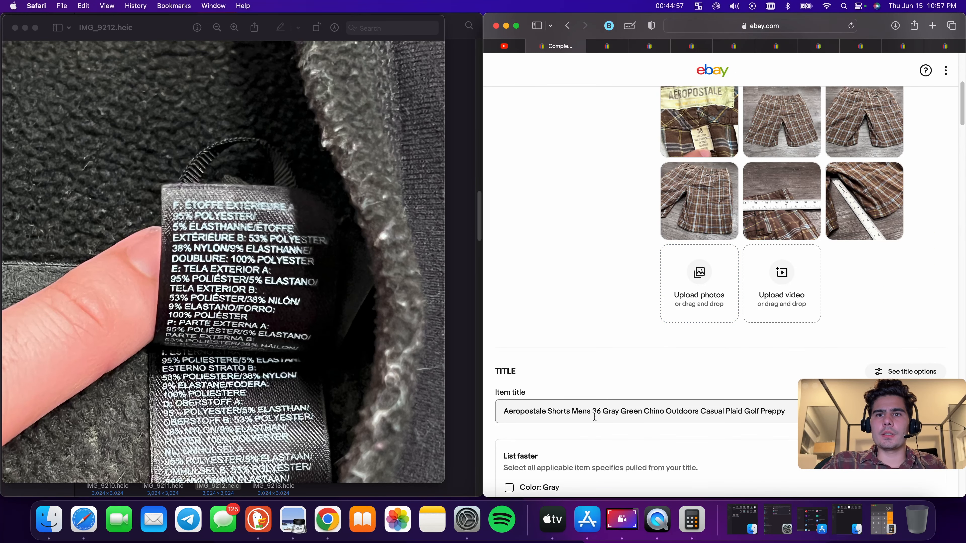
{"action": "double_click", "coordinate": [595, 412]}
{"action": "type", "text": "38"}
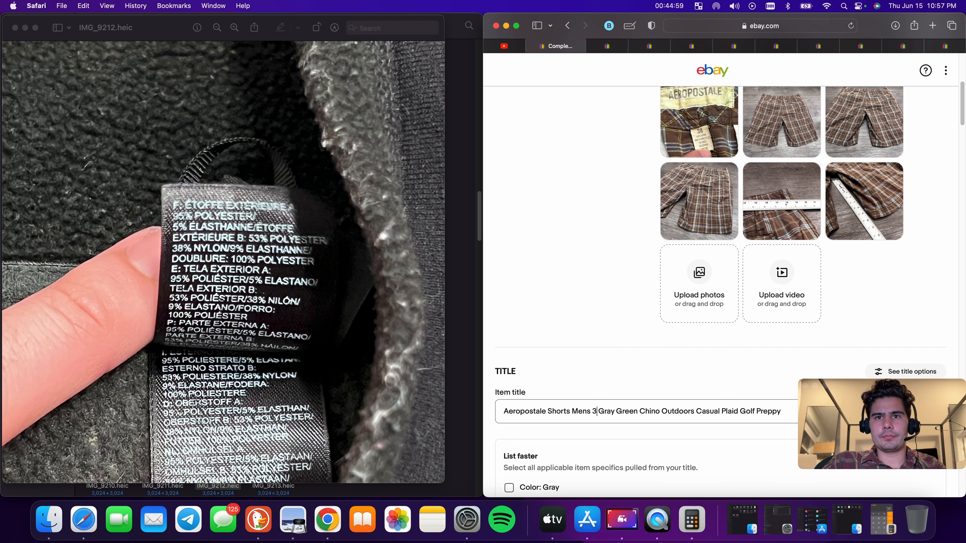
Delete the words Gray and Green from the shorts title
{"action": "double_click", "coordinate": [611, 412]}
{"action": "key", "text": "BackSpace"}
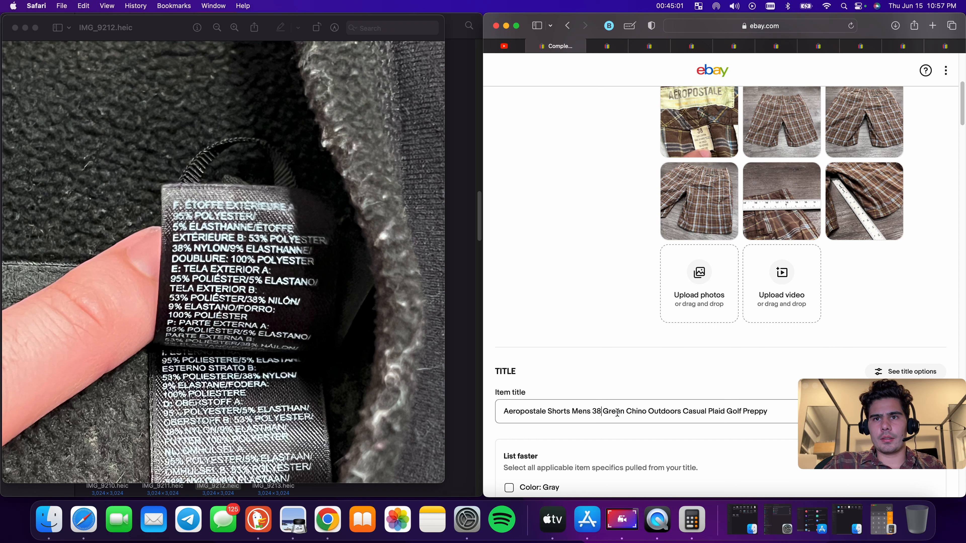
{"action": "double_click", "coordinate": [618, 412]}
{"action": "key", "text": "BackSpace"}
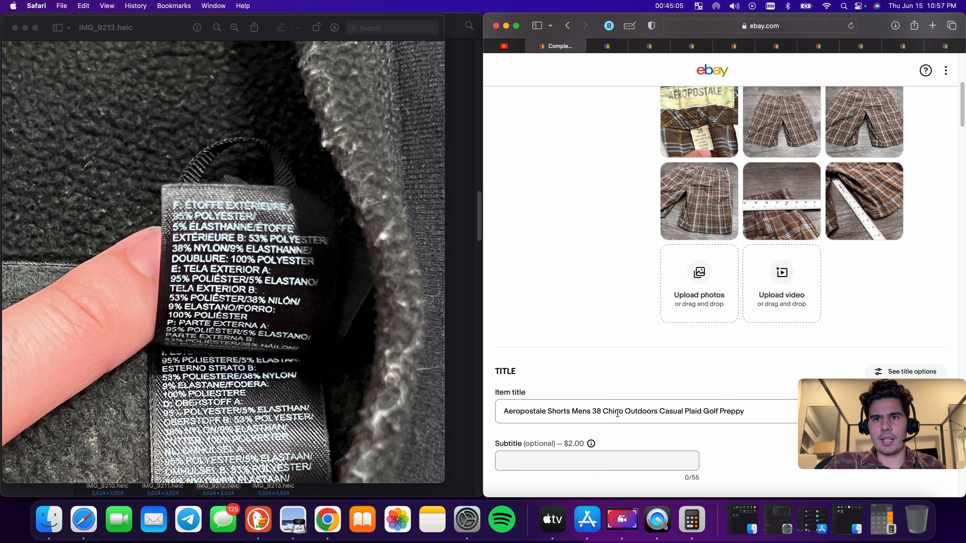
Insert Beige Plaid after the size 38 in the shorts title
{"action": "left_click", "coordinate": [626, 412]}
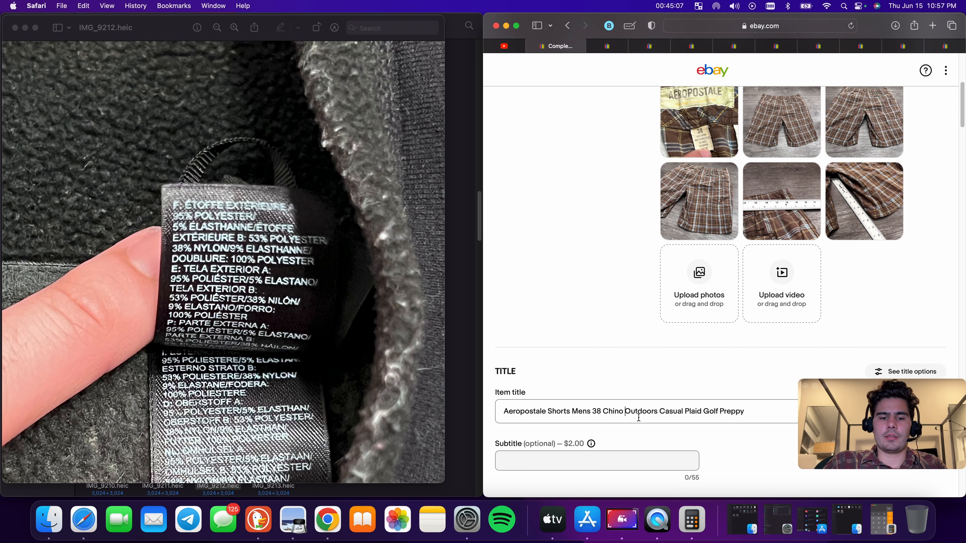
{"action": "left_click", "coordinate": [603, 412]}
{"action": "type", "text": "Beige "}
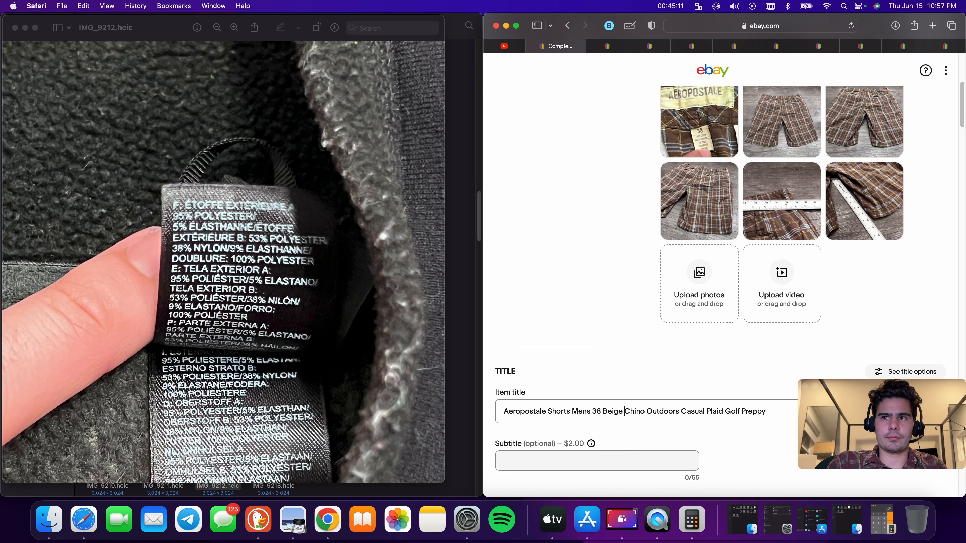
{"action": "type", "text": "Plaid"}
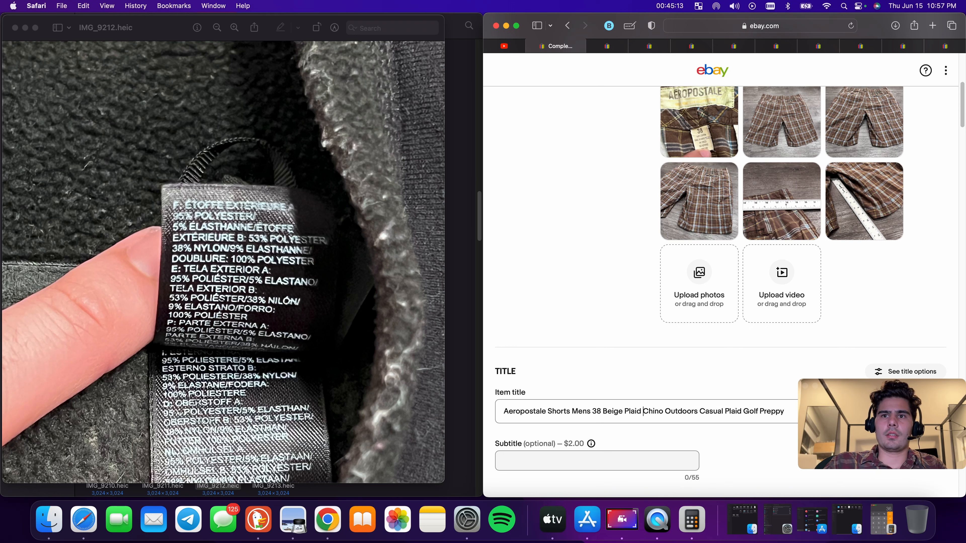
Remove the second Plaid from the title and append Adult at the end
{"action": "double_click", "coordinate": [732, 411]}
{"action": "key", "text": "BackSpace"}
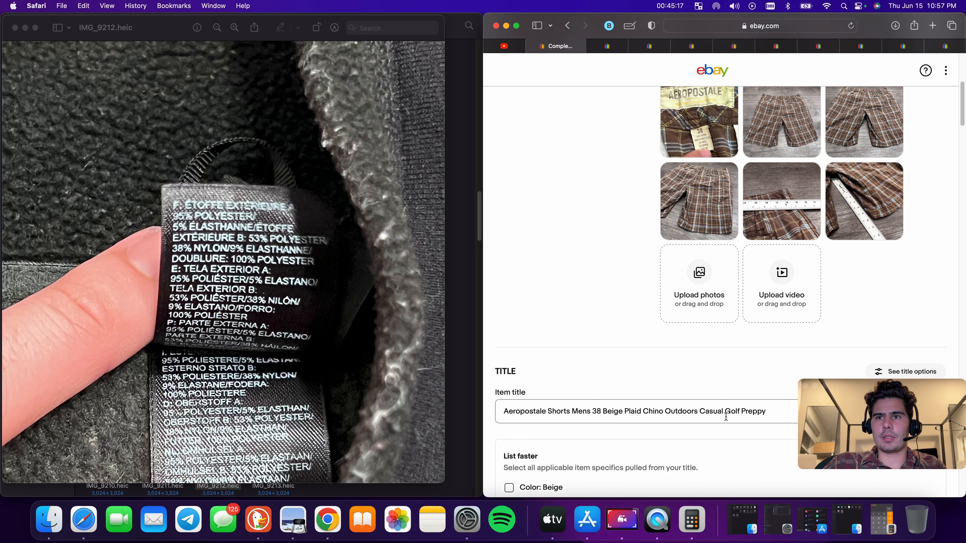
{"action": "double_click", "coordinate": [751, 410]}
{"action": "scroll", "coordinate": [754, 405], "scroll_direction": "down", "scroll_amount": 5}
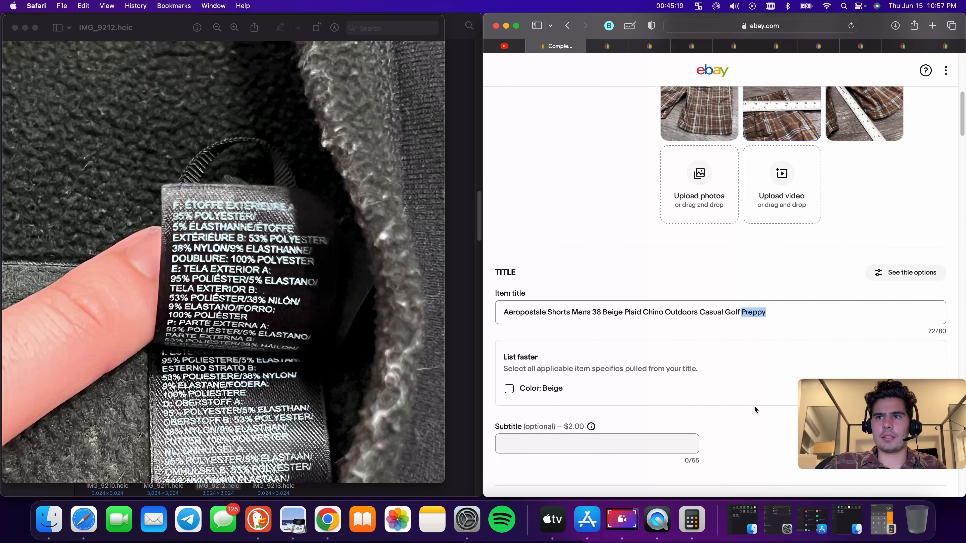
{"action": "left_click", "coordinate": [792, 249]}
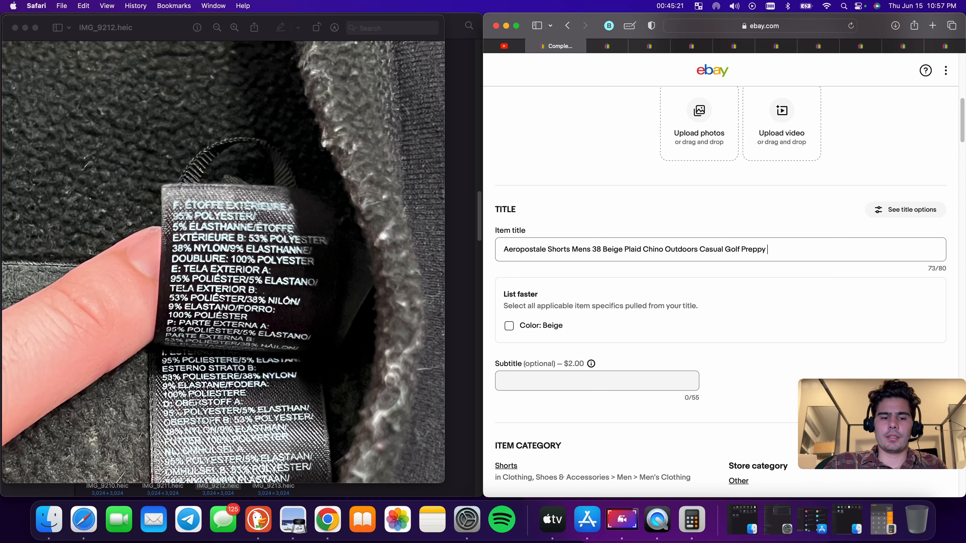
{"action": "type", "text": "Adult"}
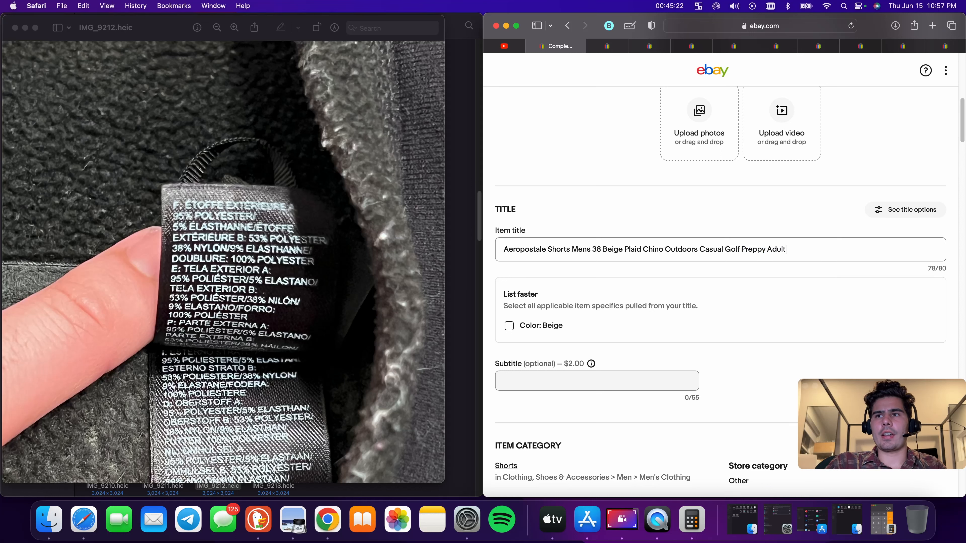
Copy the whole shorts item title
{"action": "triple_click", "coordinate": [783, 250]}
{"action": "right_click", "coordinate": [783, 246]}
{"action": "left_click", "coordinate": [814, 306]}
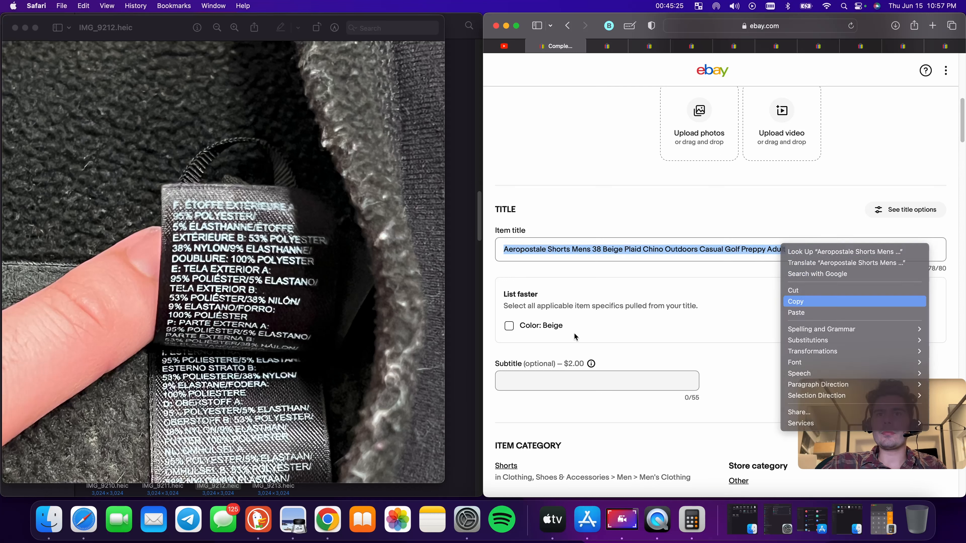
Apply the suggested Color Beige item specific from the title
{"action": "left_click", "coordinate": [509, 326]}
{"action": "scroll", "coordinate": [725, 330], "scroll_direction": "down", "scroll_amount": 6}
{"action": "scroll", "coordinate": [724, 325], "scroll_direction": "down", "scroll_amount": 5}
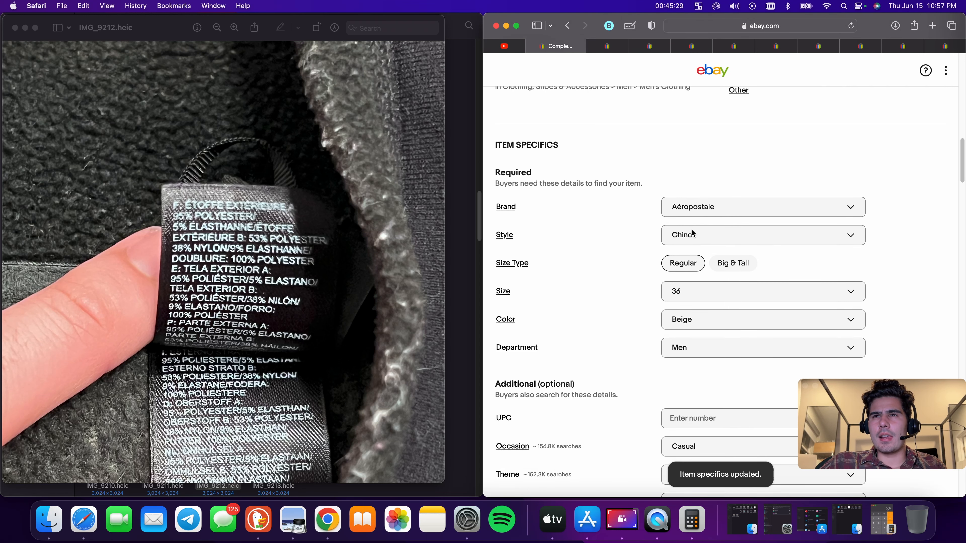
Set the shorts' Size item specific to 38
{"action": "scroll", "coordinate": [704, 274], "scroll_direction": "up", "scroll_amount": 6}
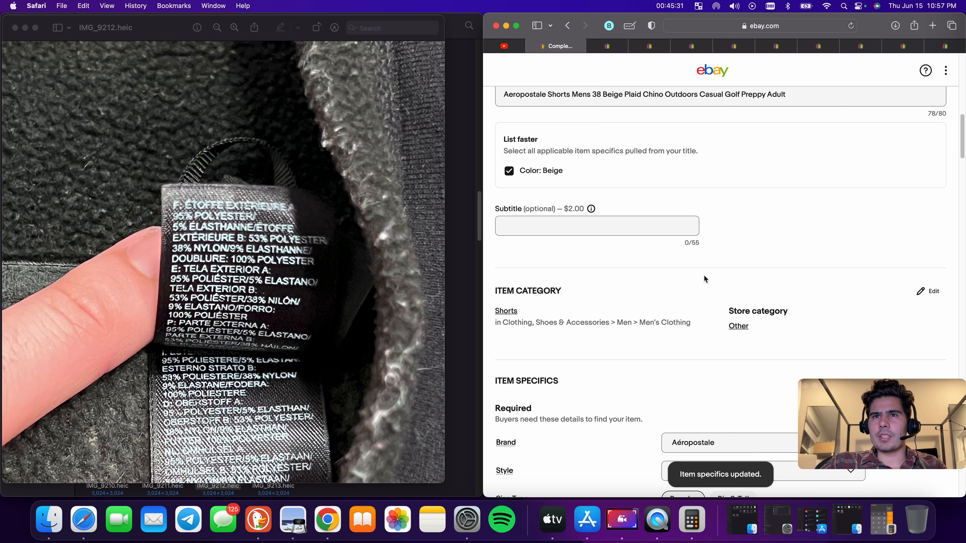
{"action": "scroll", "coordinate": [703, 275], "scroll_direction": "up", "scroll_amount": 4}
{"action": "scroll", "coordinate": [703, 278], "scroll_direction": "down", "scroll_amount": 10}
{"action": "left_click", "coordinate": [704, 270]}
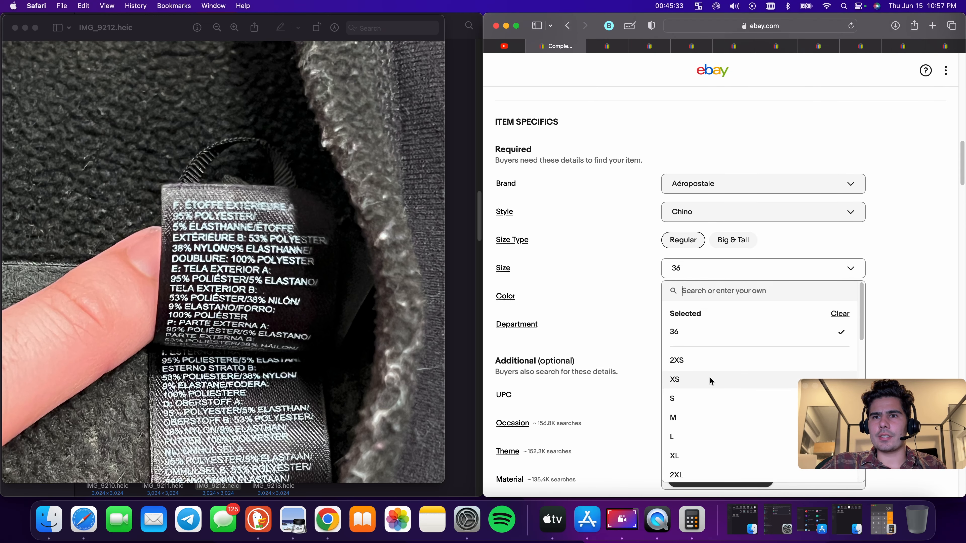
{"action": "scroll", "coordinate": [709, 377], "scroll_direction": "down", "scroll_amount": 15}
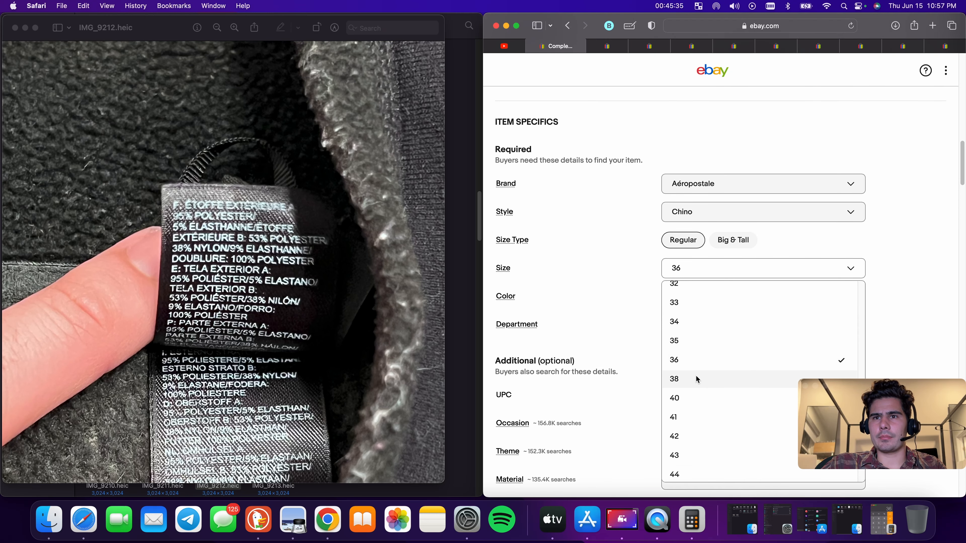
{"action": "left_click", "coordinate": [696, 379]}
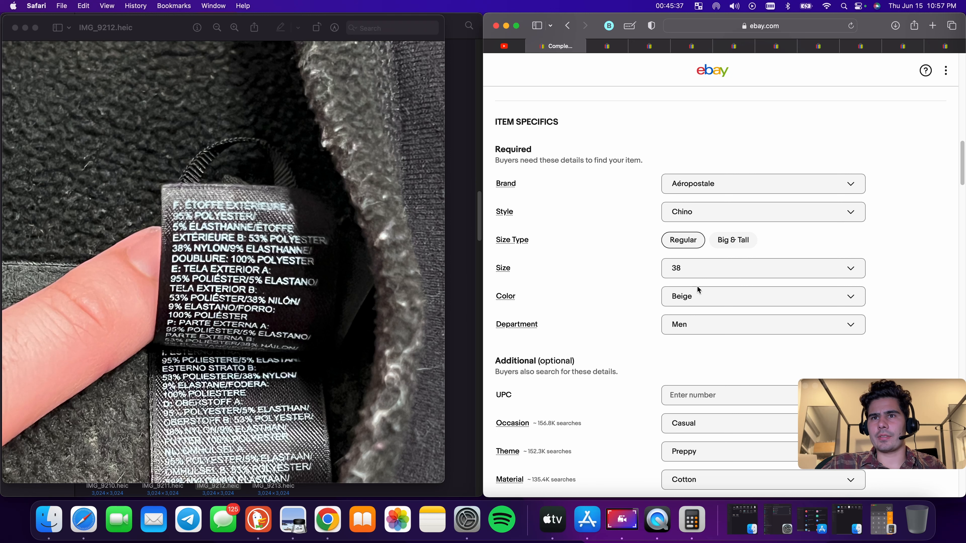
Set the Waist Size item specific to 38 in
{"action": "scroll", "coordinate": [697, 286], "scroll_direction": "down", "scroll_amount": 5}
{"action": "scroll", "coordinate": [703, 297], "scroll_direction": "down", "scroll_amount": 2}
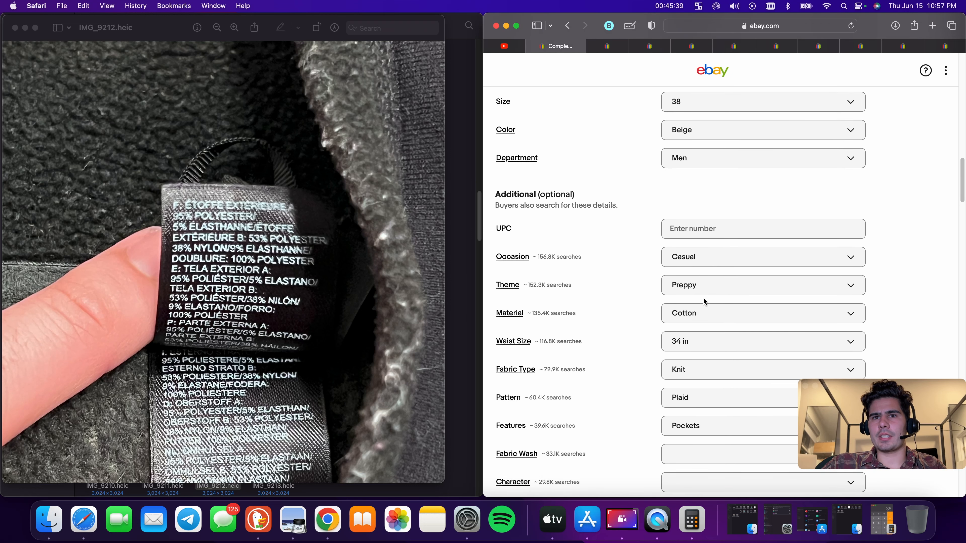
{"action": "left_click", "coordinate": [712, 318]}
{"action": "scroll", "coordinate": [726, 381], "scroll_direction": "down", "scroll_amount": 1}
{"action": "scroll", "coordinate": [722, 400], "scroll_direction": "down", "scroll_amount": 5}
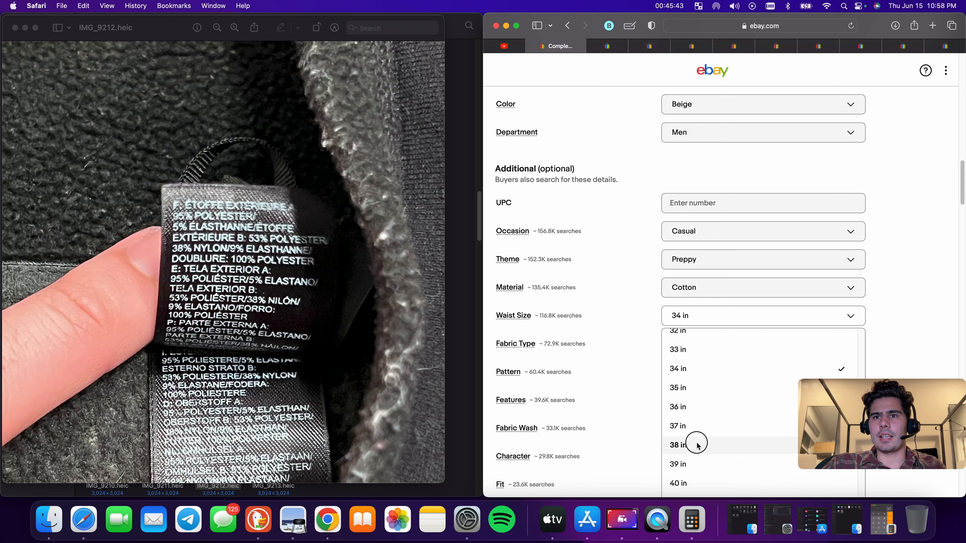
{"action": "left_click", "coordinate": [695, 443]}
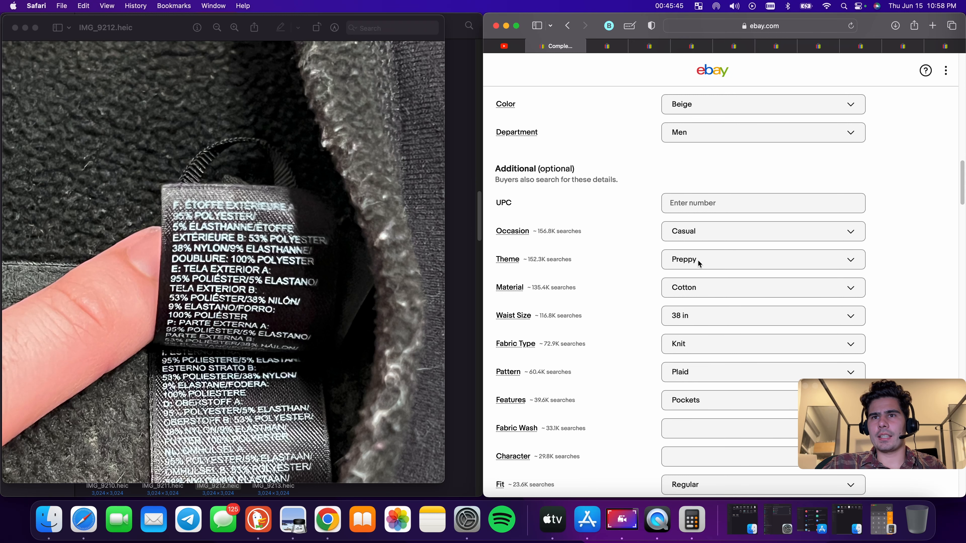
Set the item condition to Pre-owned
{"action": "scroll", "coordinate": [703, 328], "scroll_direction": "down", "scroll_amount": 5}
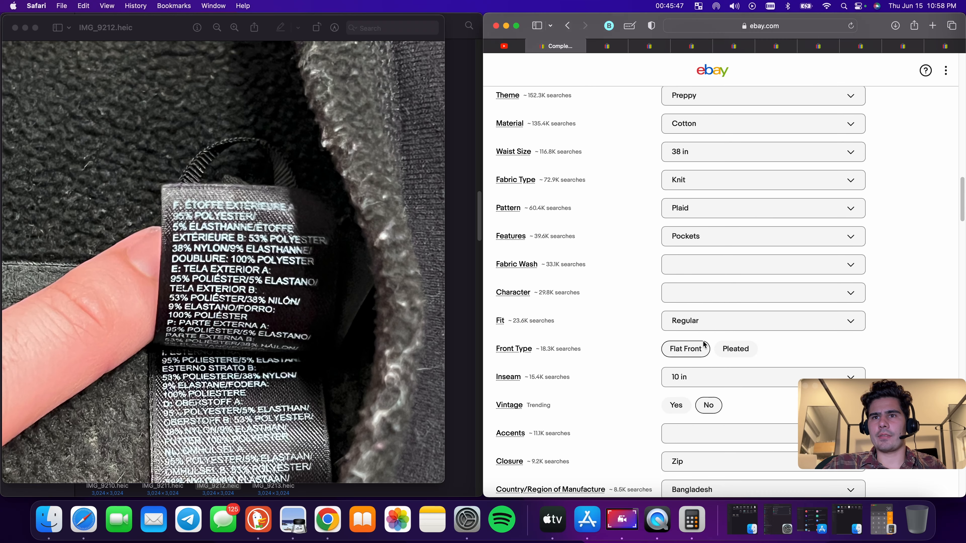
{"action": "scroll", "coordinate": [704, 342], "scroll_direction": "up", "scroll_amount": 15}
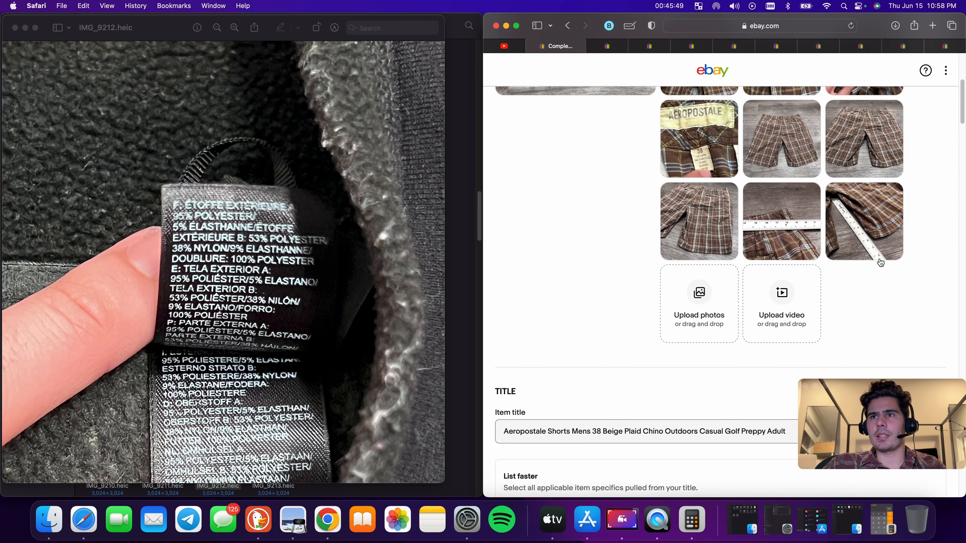
{"action": "scroll", "coordinate": [881, 259], "scroll_direction": "down", "scroll_amount": 20}
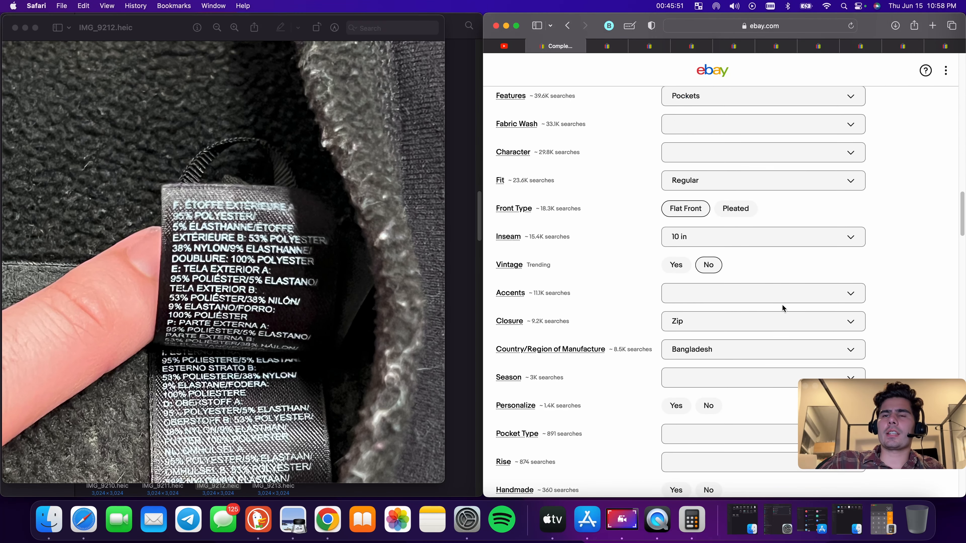
{"action": "scroll", "coordinate": [781, 304], "scroll_direction": "down", "scroll_amount": 15}
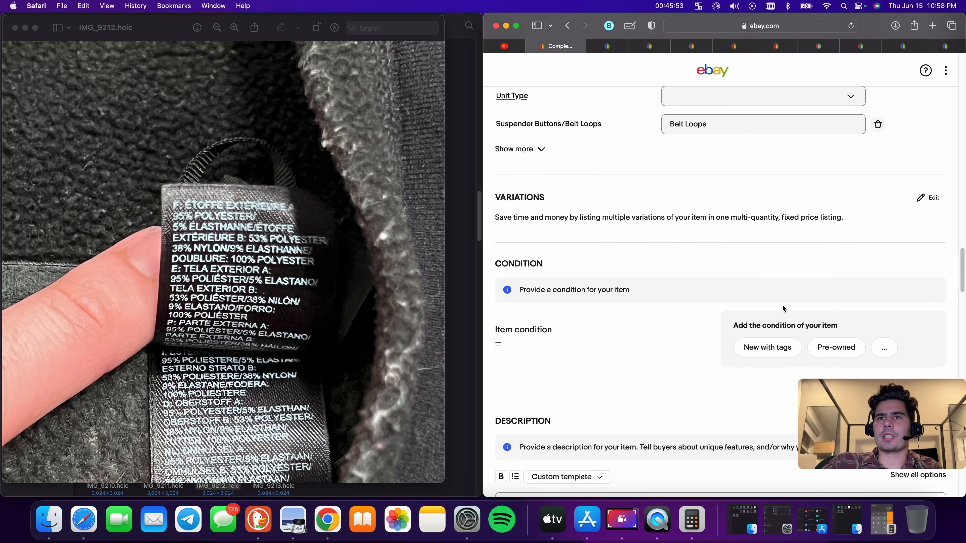
{"action": "left_click", "coordinate": [840, 234]}
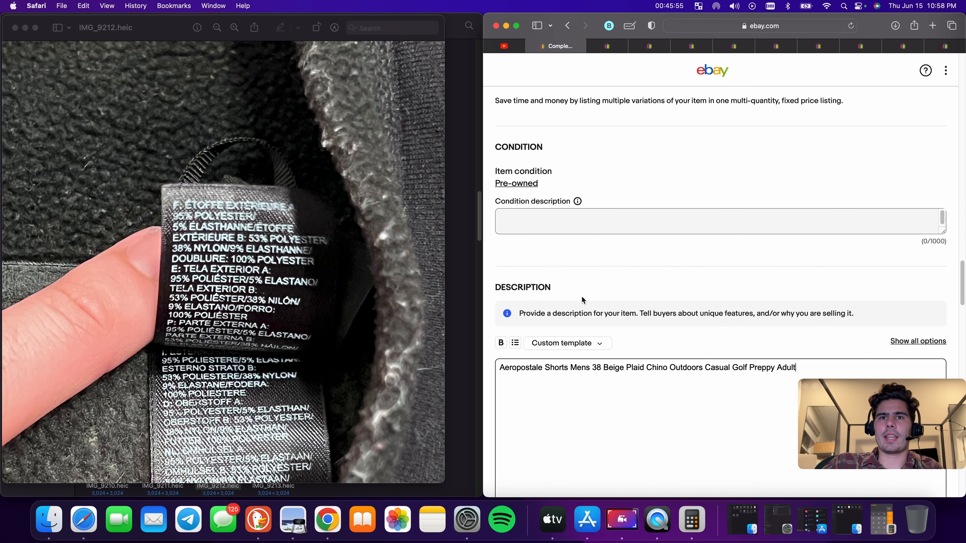
Enter the condition description "Good Used Condition has some wear"
{"action": "left_click", "coordinate": [602, 222]}
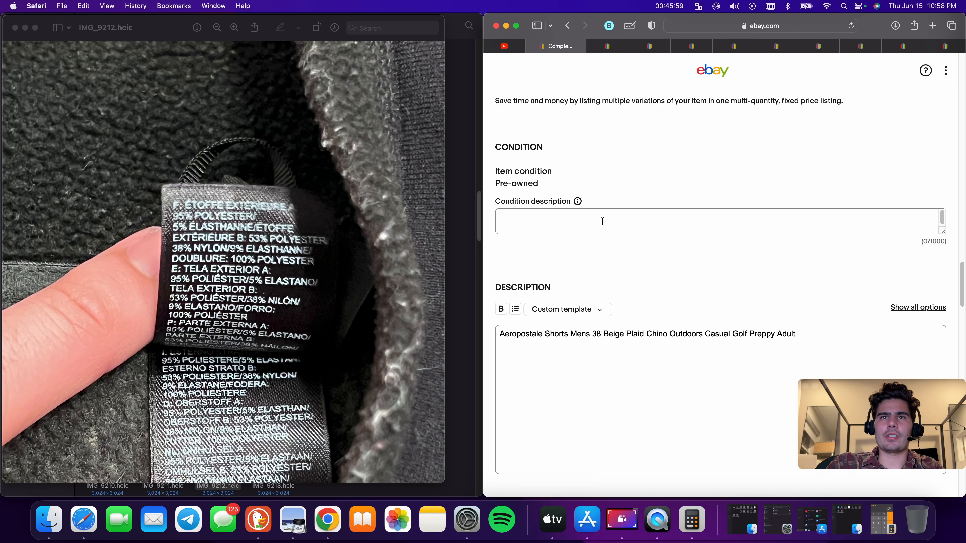
{"action": "type", "text": "Goo"}
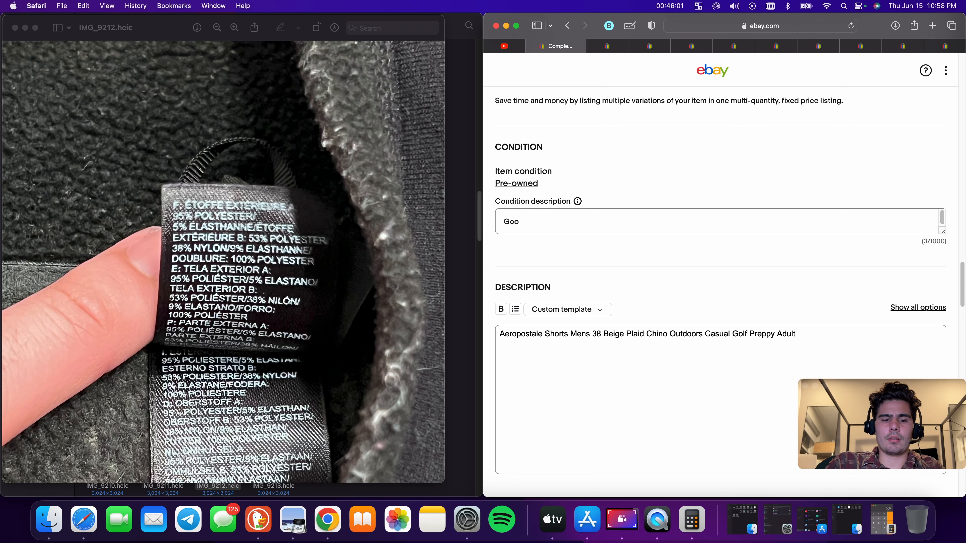
{"action": "type", "text": "d Used Co"}
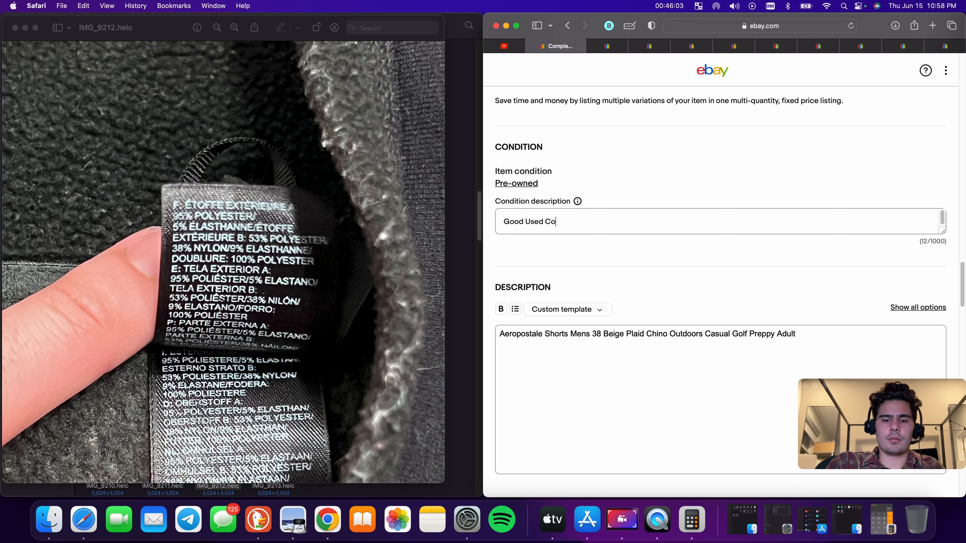
{"action": "type", "text": "ndition has som"}
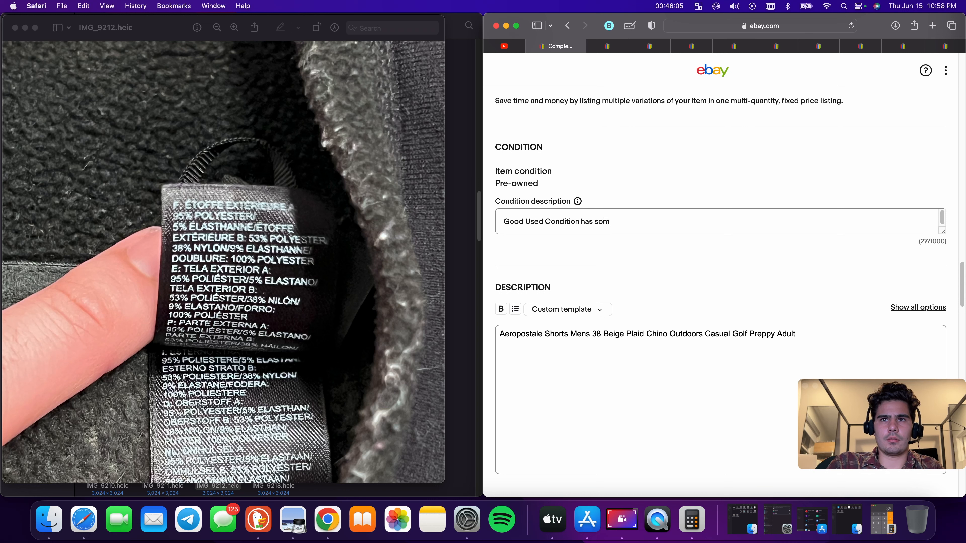
{"action": "type", "text": "e wear"}
Set the Buy It Now price to $18.88
{"action": "scroll", "coordinate": [610, 260], "scroll_direction": "down", "scroll_amount": 15}
{"action": "left_click", "coordinate": [545, 203]}
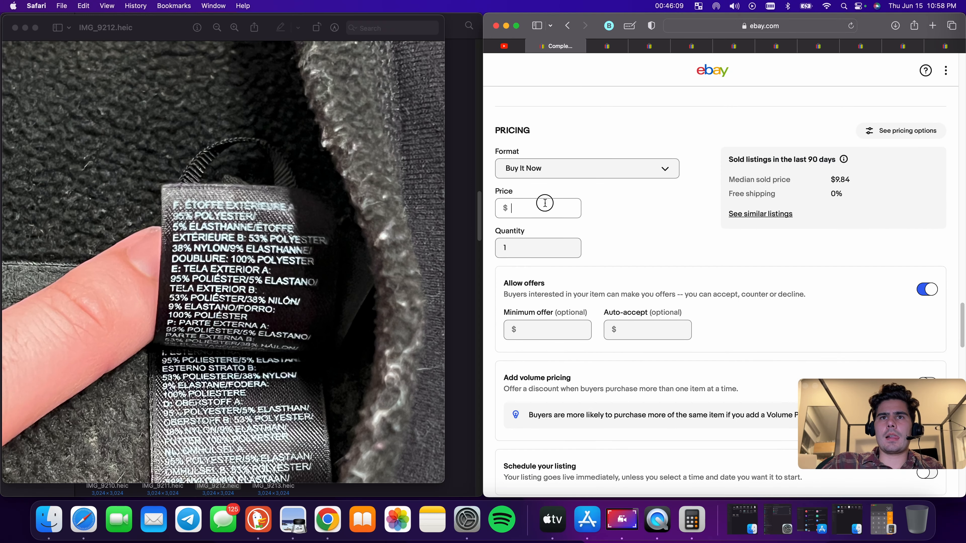
{"action": "type", "text": "18.00"}
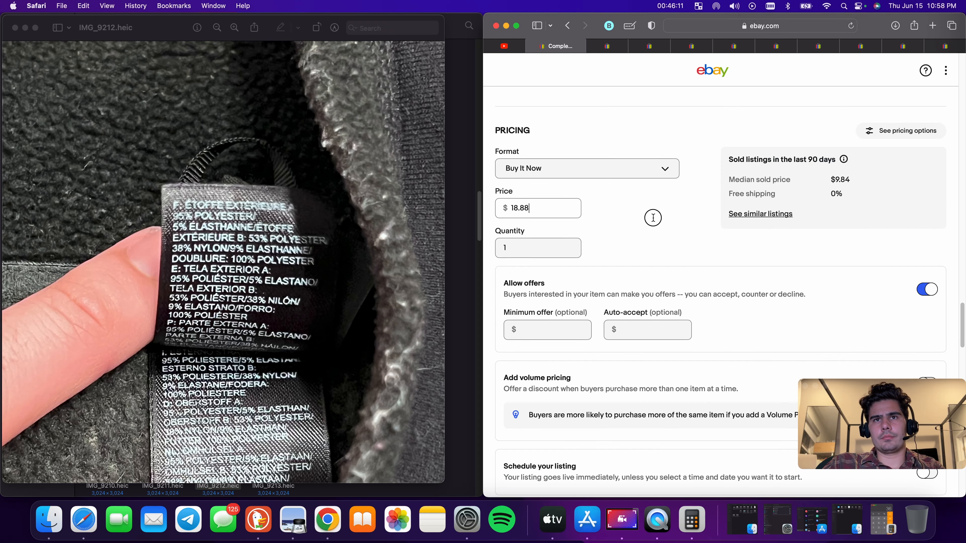
Set the package weight to 9 oz and the package dimensions to 9 x 9 x 9 in
{"action": "scroll", "coordinate": [663, 209], "scroll_direction": "down", "scroll_amount": 10}
{"action": "left_click", "coordinate": [557, 209]}
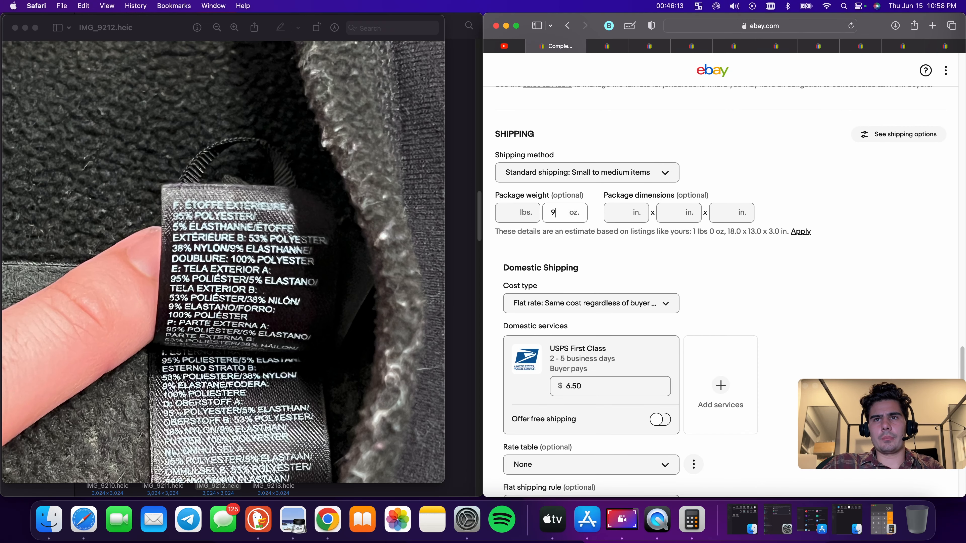
{"action": "left_click", "coordinate": [618, 214]}
{"action": "type", "text": "9"}
{"action": "left_click", "coordinate": [667, 214]}
{"action": "type", "text": "9"}
{"action": "left_click", "coordinate": [729, 213]}
{"action": "type", "text": "9"}
Try to list the shorts for sale
{"action": "scroll", "coordinate": [714, 242], "scroll_direction": "down", "scroll_amount": 6}
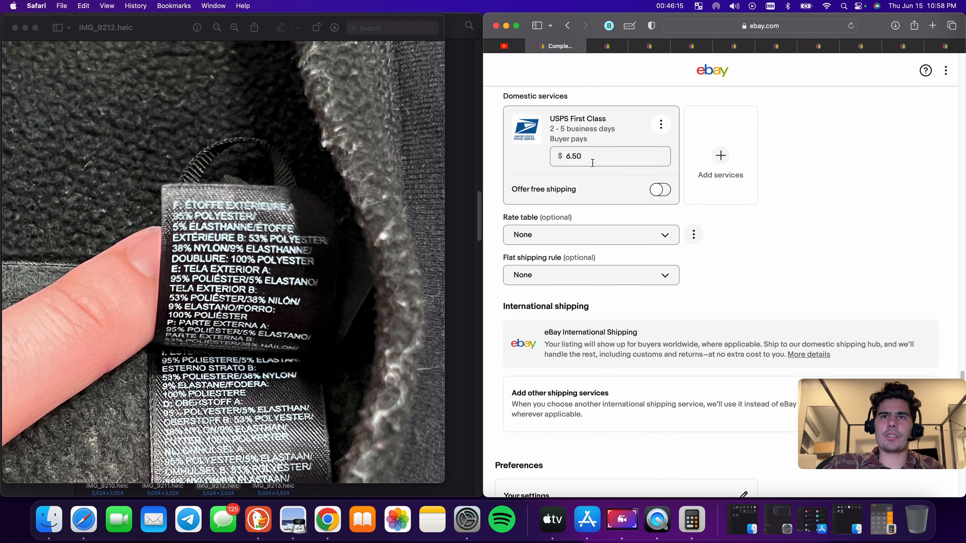
{"action": "left_click", "coordinate": [593, 162]}
{"action": "left_click", "coordinate": [884, 173]}
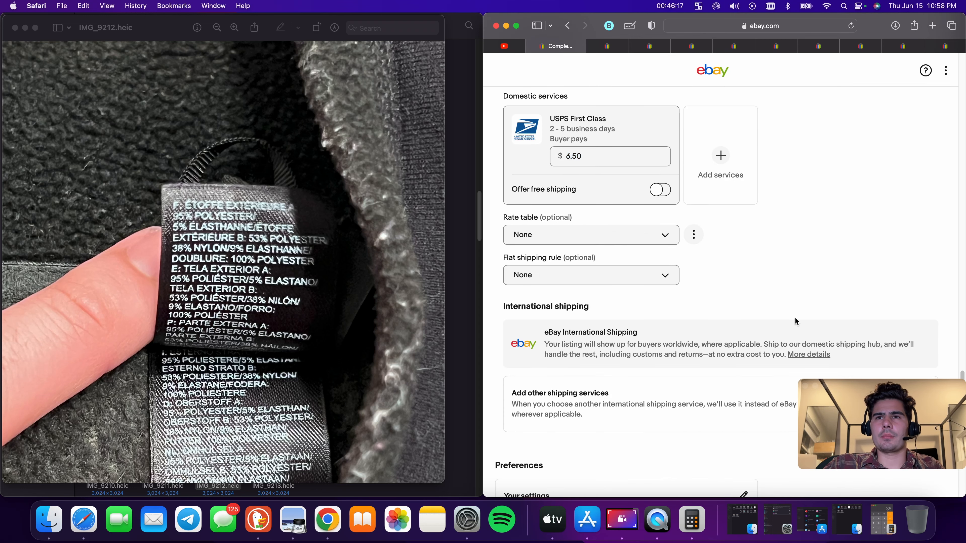
{"action": "scroll", "coordinate": [794, 317], "scroll_direction": "down", "scroll_amount": 15}
{"action": "left_click", "coordinate": [732, 335]}
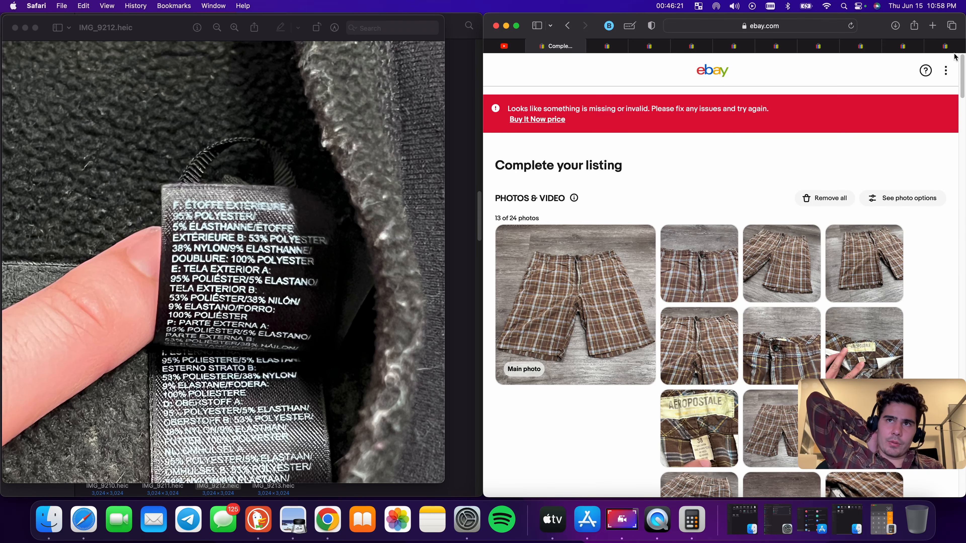
Re-enter the Buy It Now price as $18.88
{"action": "scroll", "coordinate": [773, 187], "scroll_direction": "down", "scroll_amount": 10}
{"action": "scroll", "coordinate": [773, 183], "scroll_direction": "down", "scroll_amount": 20}
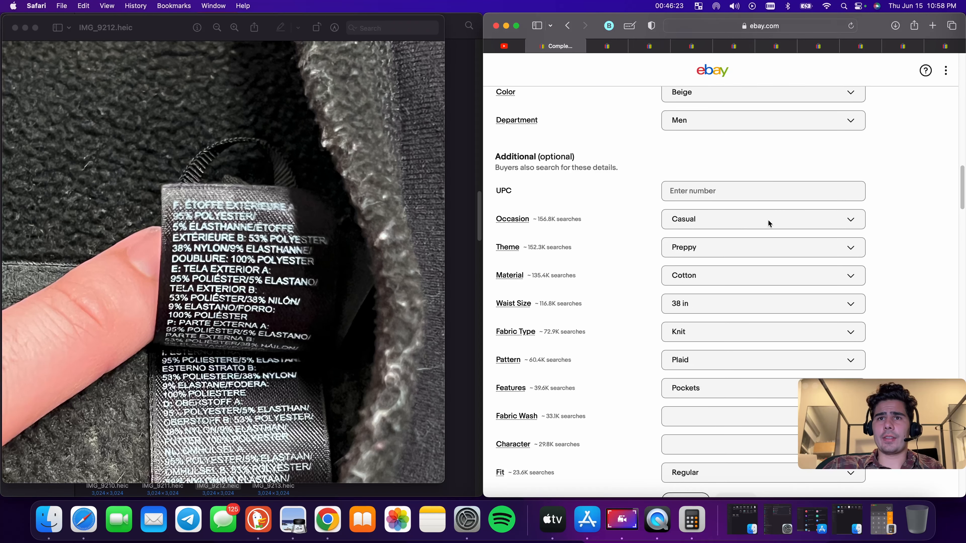
{"action": "scroll", "coordinate": [759, 242], "scroll_direction": "up", "scroll_amount": 7}
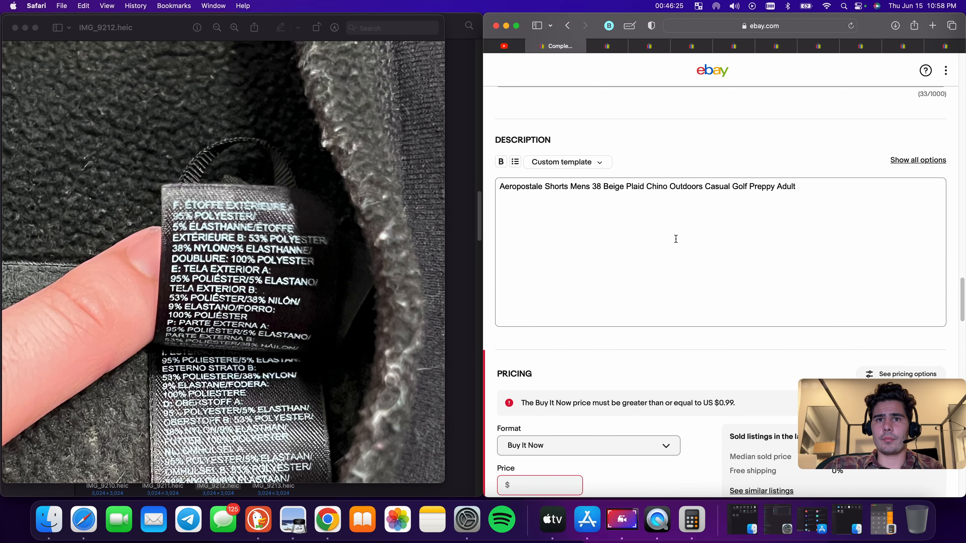
{"action": "scroll", "coordinate": [704, 246], "scroll_direction": "down", "scroll_amount": 8}
{"action": "left_click", "coordinate": [566, 190]}
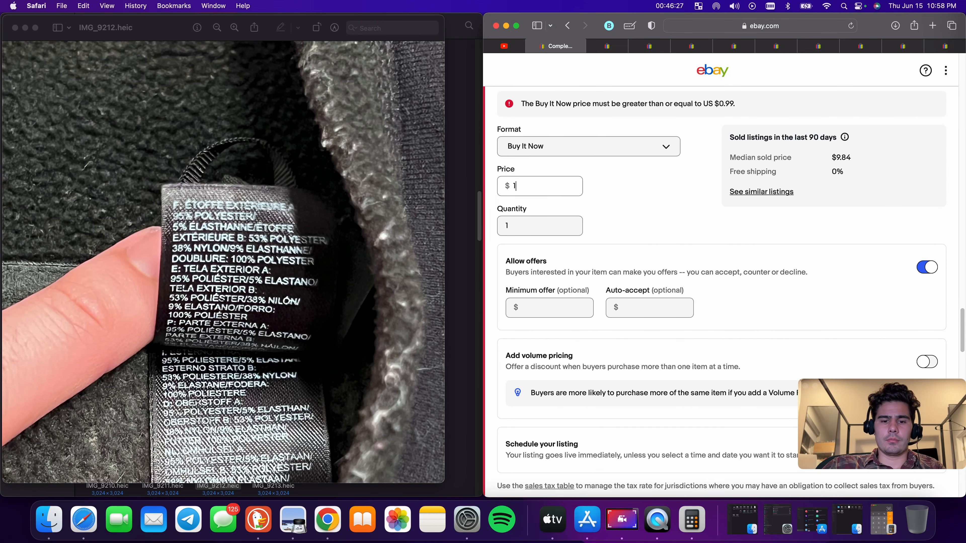
{"action": "type", "text": "18.88"}
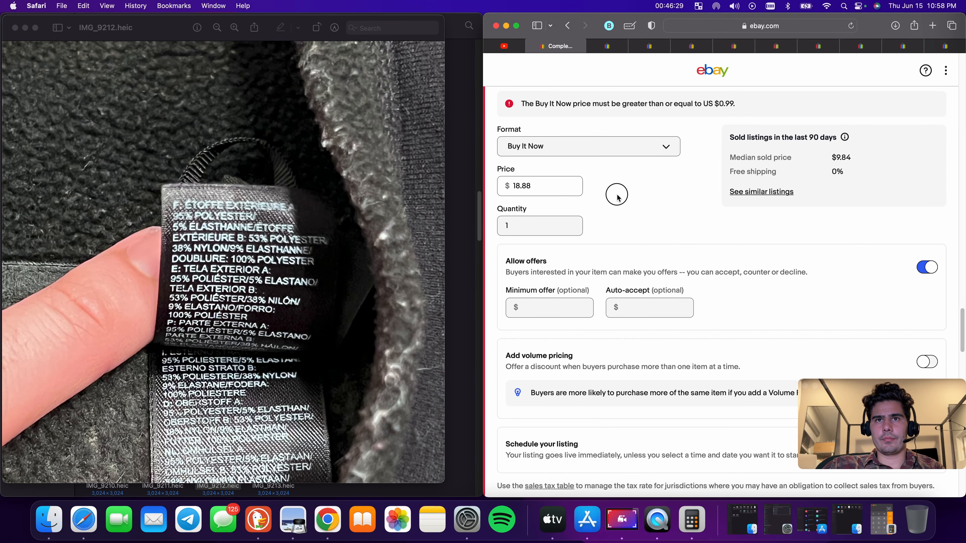
Publish the shorts listing and close its tab
{"action": "scroll", "coordinate": [656, 303], "scroll_direction": "down", "scroll_amount": 15}
{"action": "left_click", "coordinate": [720, 331]}
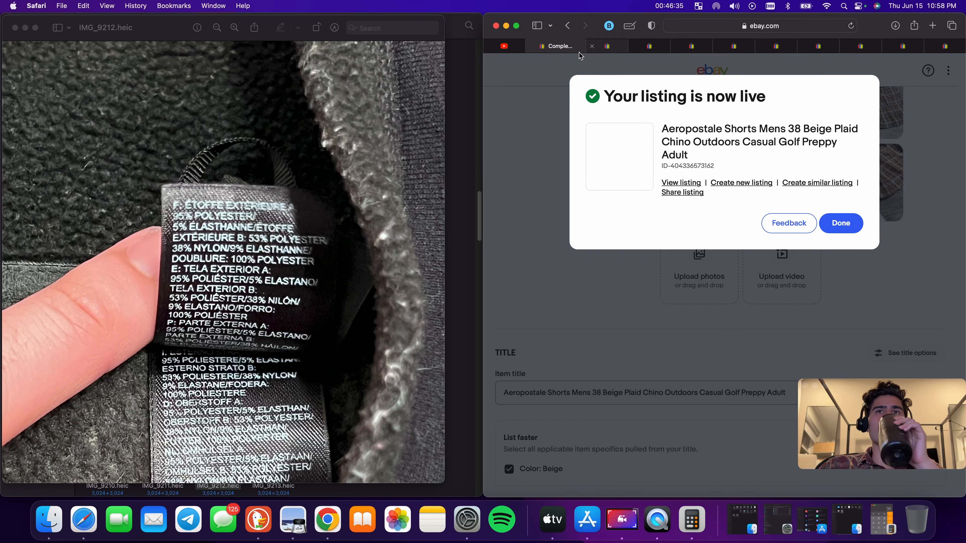
{"action": "left_click", "coordinate": [532, 46]}
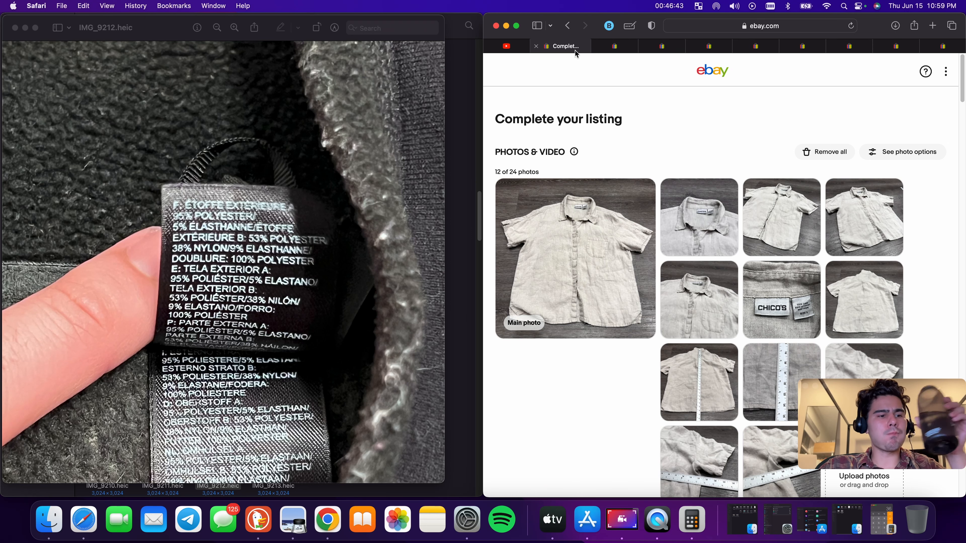
Remove "Linen Silk" from the end of the Chico's shirt title
{"action": "scroll", "coordinate": [698, 82], "scroll_direction": "down", "scroll_amount": 15}
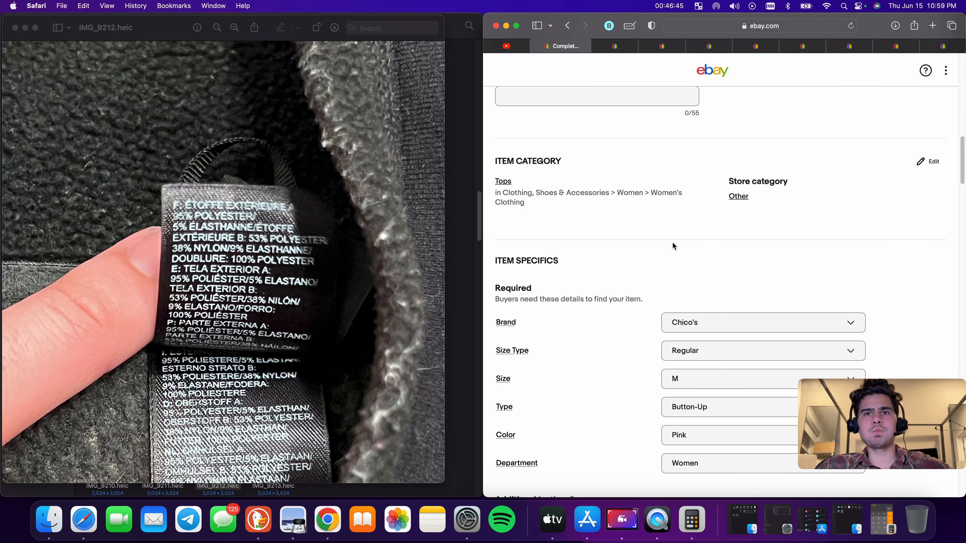
{"action": "scroll", "coordinate": [673, 242], "scroll_direction": "up", "scroll_amount": 5}
{"action": "scroll", "coordinate": [600, 230], "scroll_direction": "up", "scroll_amount": 10}
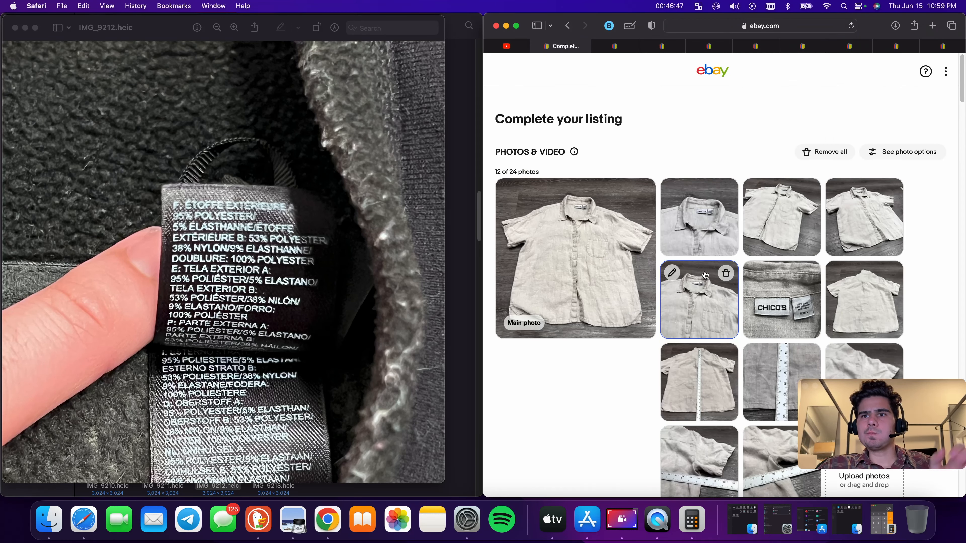
{"action": "scroll", "coordinate": [712, 278], "scroll_direction": "down", "scroll_amount": 10}
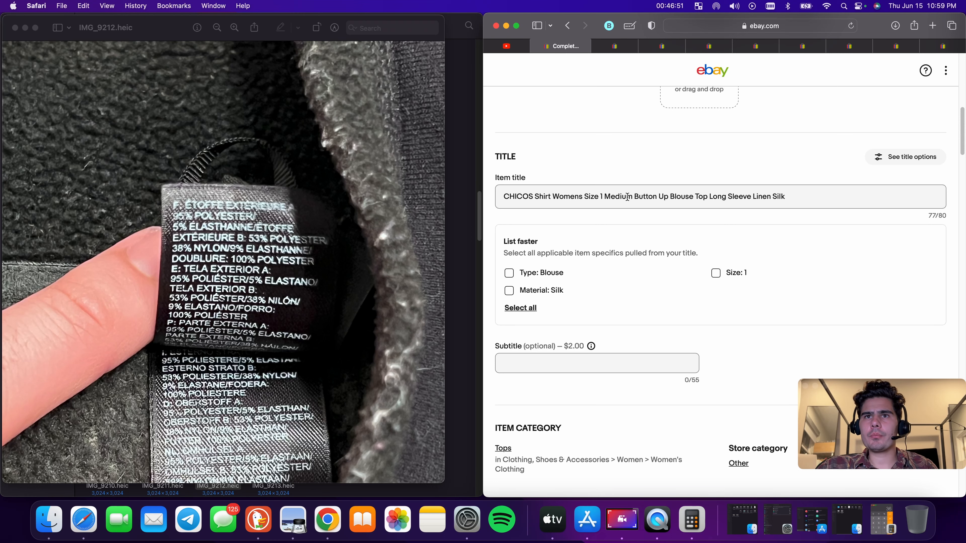
{"action": "scroll", "coordinate": [623, 198], "scroll_direction": "up", "scroll_amount": 1}
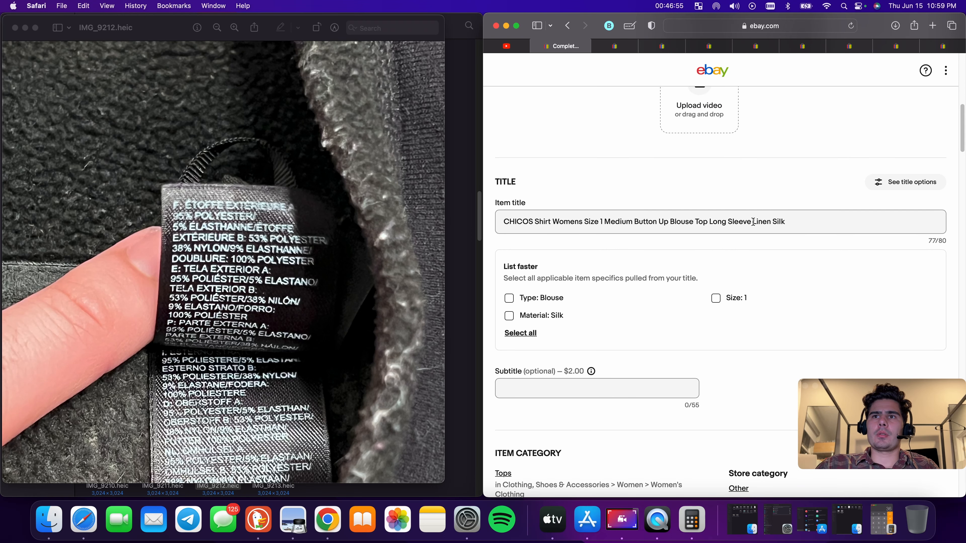
{"action": "left_click_drag", "start_coordinate": [753, 221], "coordinate": [822, 222]}
{"action": "key", "text": "BackSpace"}
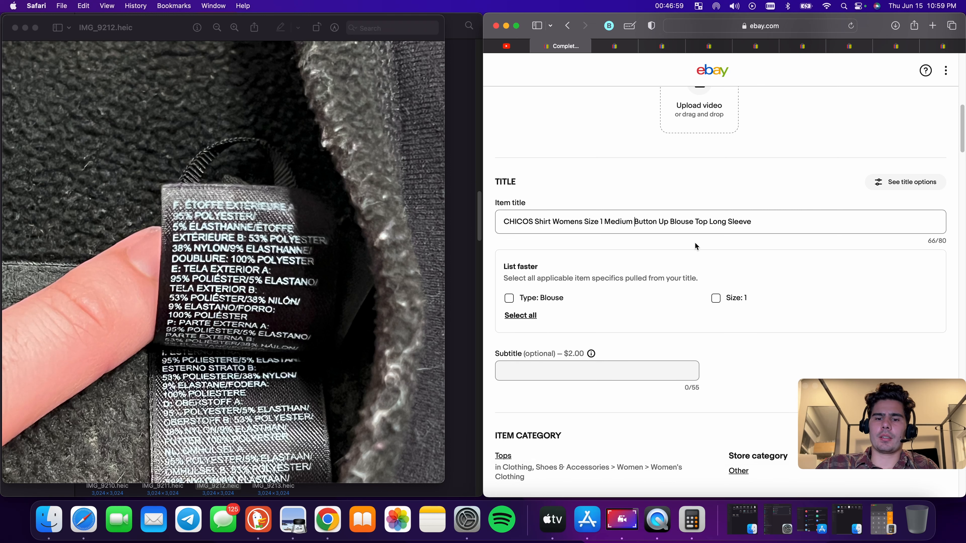
Insert "100% Linen" after Medium in the shirt title
{"action": "left_click", "coordinate": [645, 221]}
{"action": "type", "text": "Linen"}
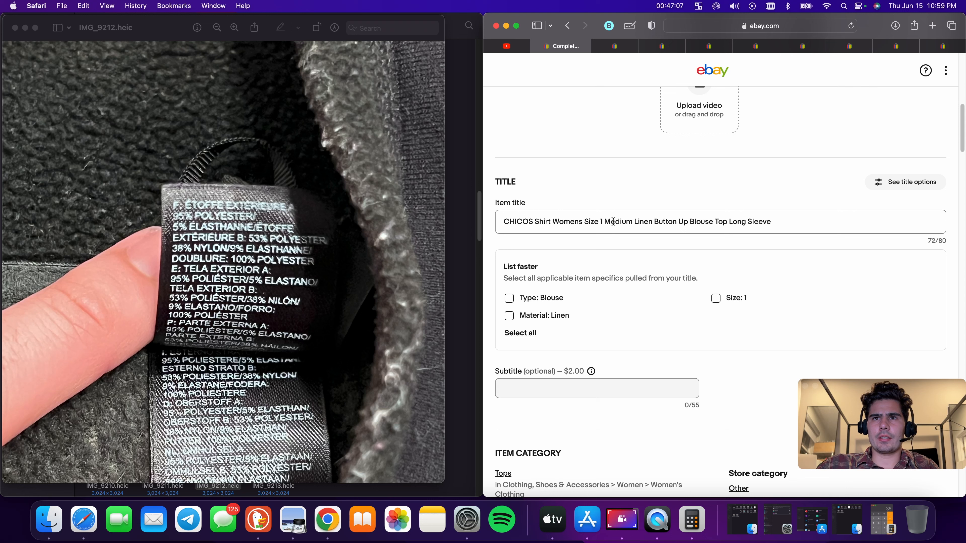
{"action": "left_click", "coordinate": [636, 222]}
{"action": "type", "text": "100%"}
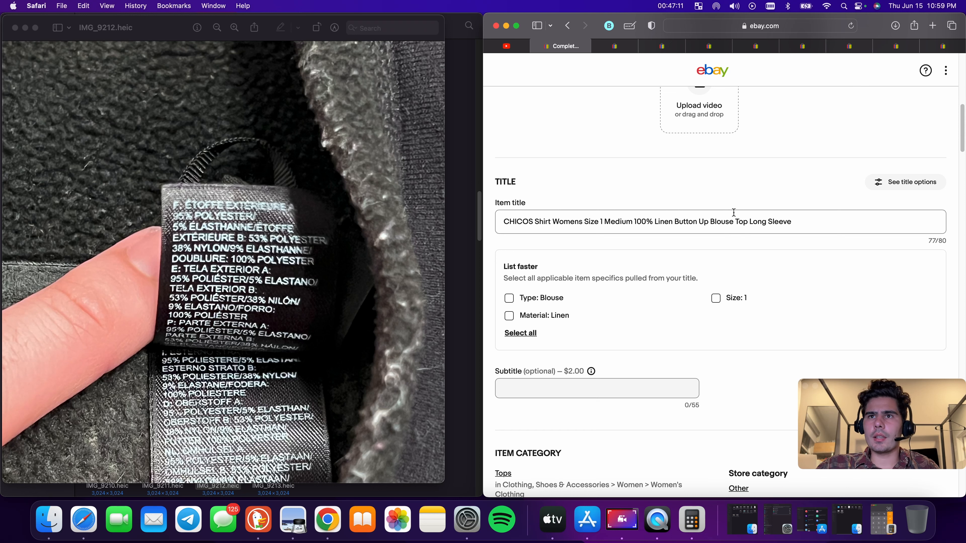
Change "Long" to "Short" in the shirt title so it ends with Short Sleeve
{"action": "triple_click", "coordinate": [761, 221]}
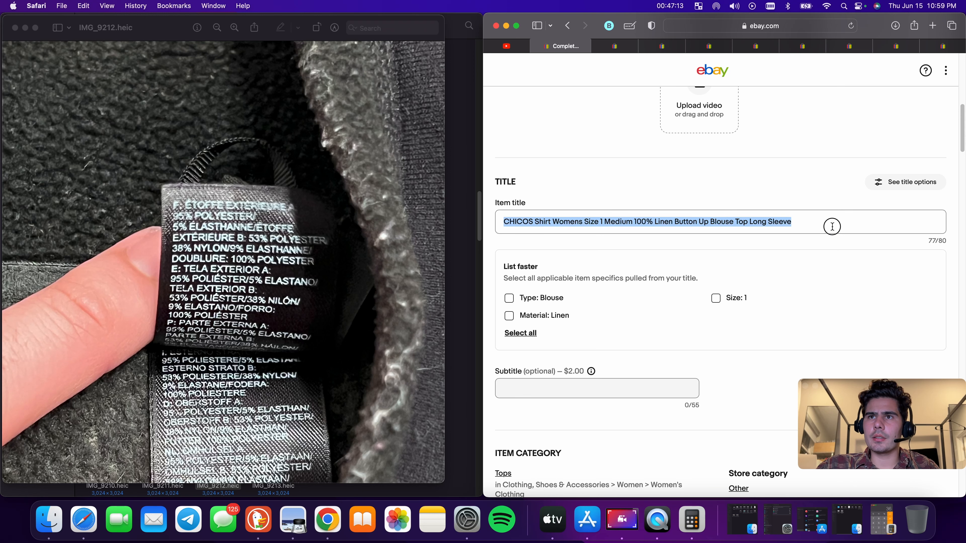
{"action": "scroll", "coordinate": [826, 227], "scroll_direction": "up", "scroll_amount": 10}
{"action": "scroll", "coordinate": [831, 230], "scroll_direction": "down", "scroll_amount": 10}
{"action": "left_click", "coordinate": [801, 257]}
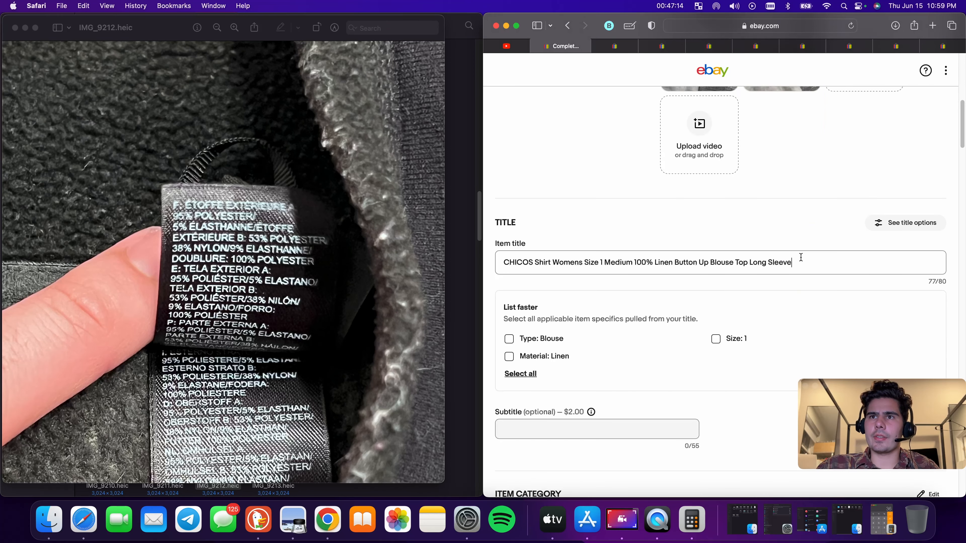
{"action": "double_click", "coordinate": [763, 263]}
{"action": "type", "text": "Short"}
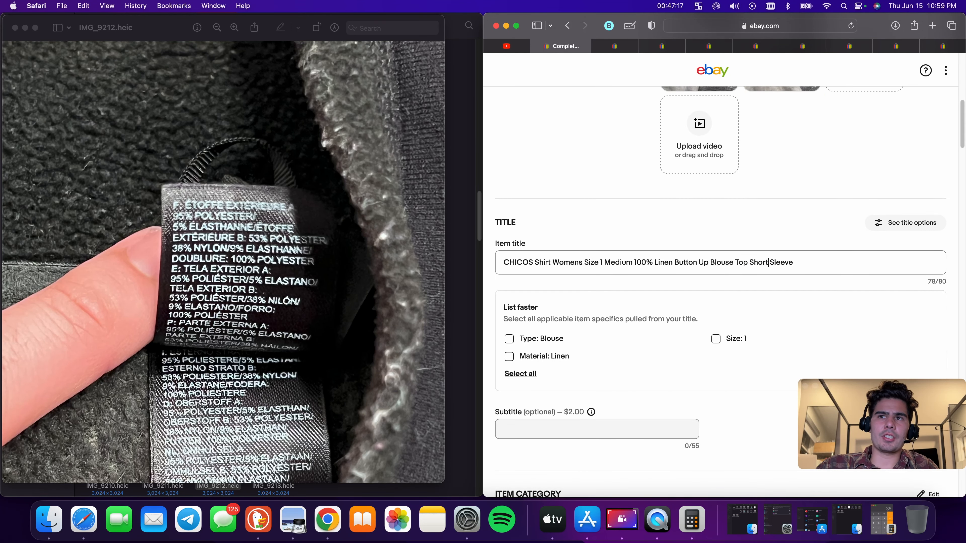
Select the whole item title and copy it
{"action": "triple_click", "coordinate": [729, 267]}
{"action": "right_click", "coordinate": [728, 264]}
{"action": "left_click", "coordinate": [758, 321]}
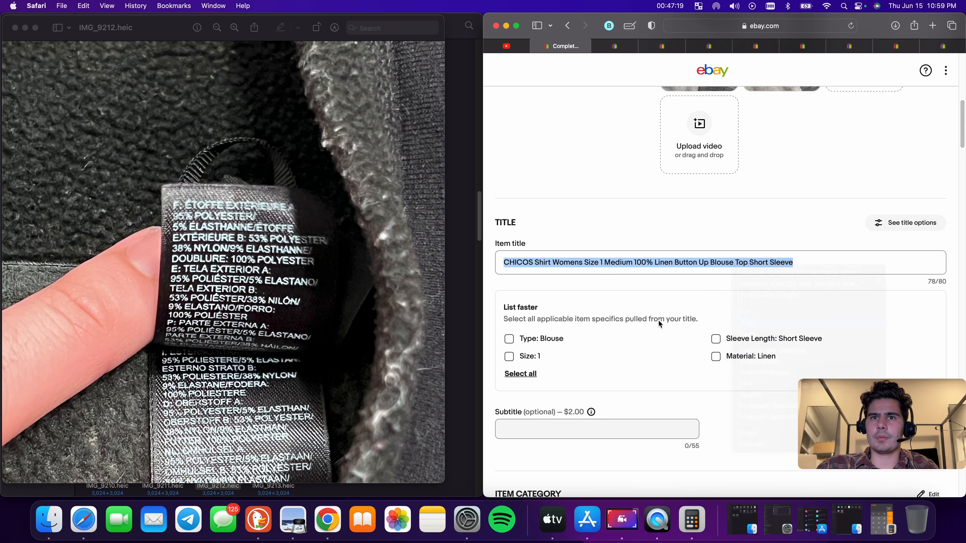
Apply the title's suggested item specifics for Size 1 and Short Sleeve sleeve length
{"action": "left_click", "coordinate": [509, 357]}
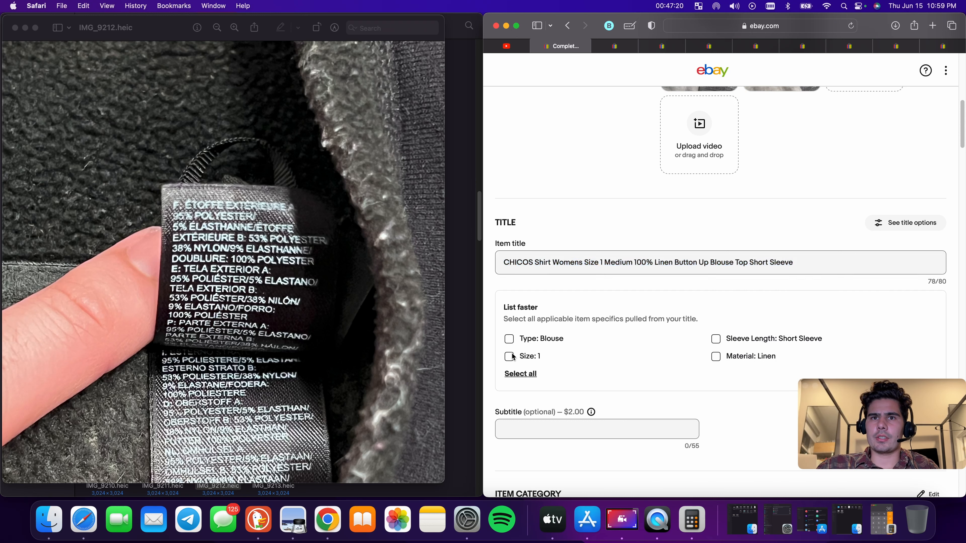
{"action": "left_click", "coordinate": [717, 357]}
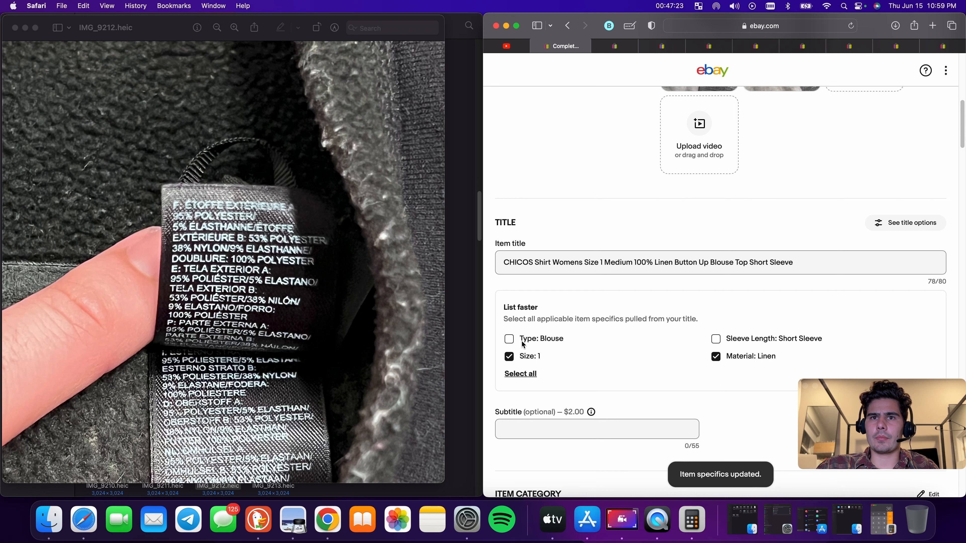
Browse the Color options in the required item specifics without changing them
{"action": "scroll", "coordinate": [715, 336], "scroll_direction": "down", "scroll_amount": 15}
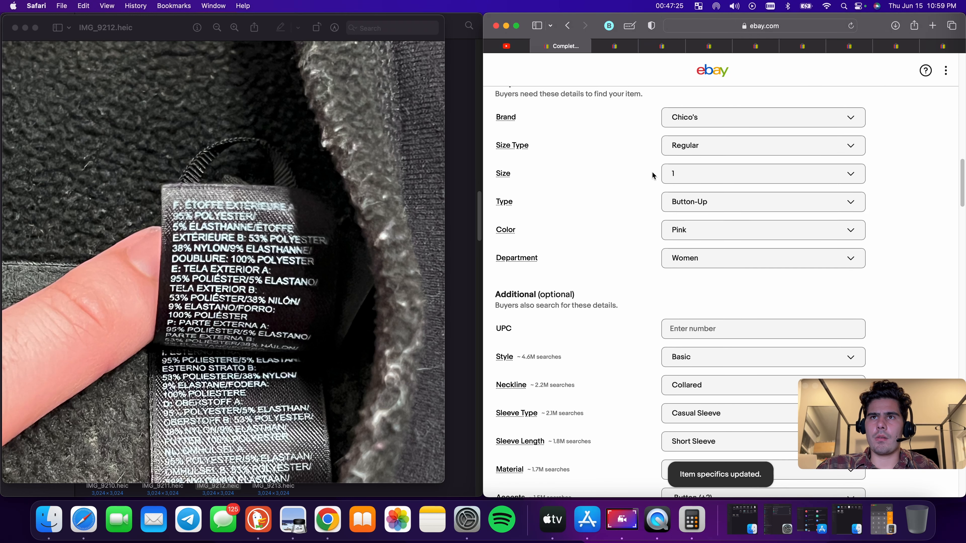
{"action": "left_click", "coordinate": [698, 229]}
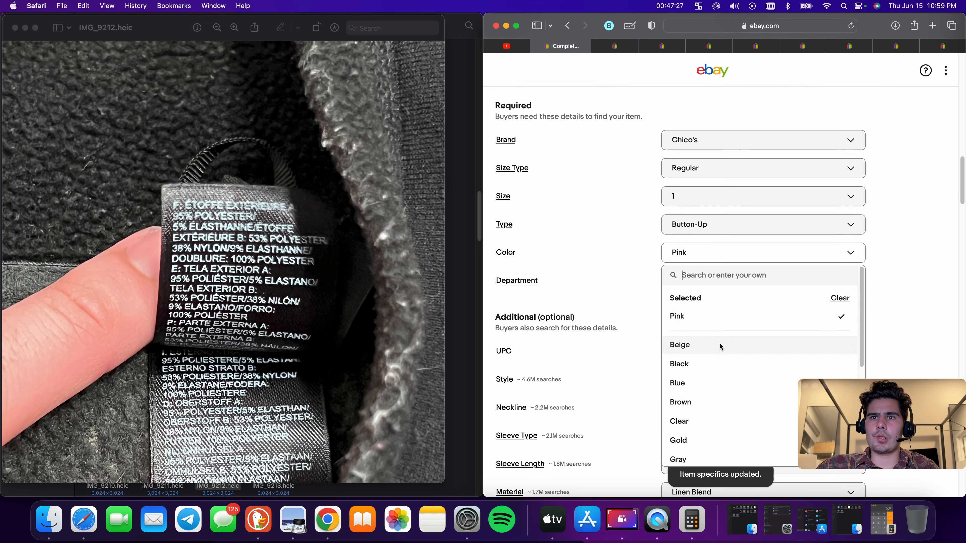
{"action": "scroll", "coordinate": [720, 344], "scroll_direction": "down", "scroll_amount": 3}
{"action": "scroll", "coordinate": [700, 301], "scroll_direction": "up", "scroll_amount": 1}
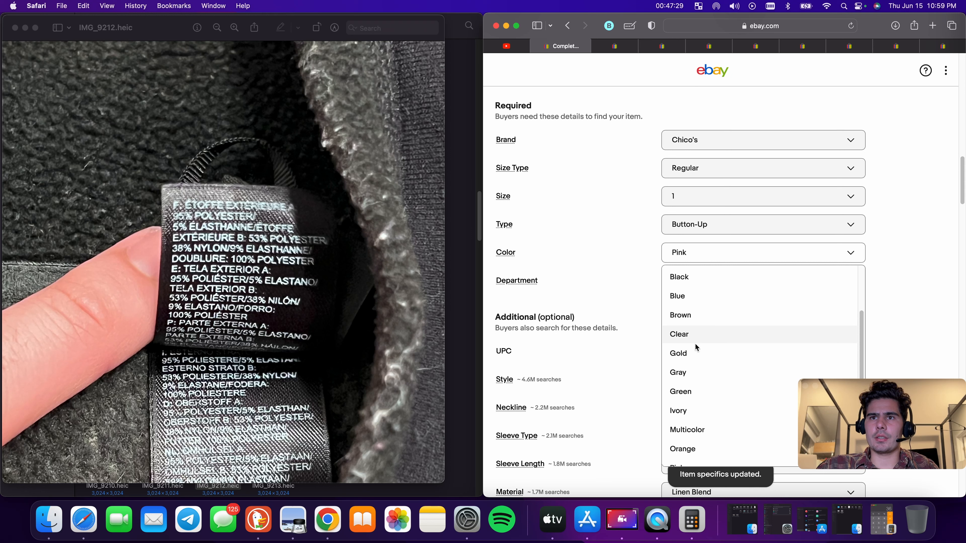
{"action": "scroll", "coordinate": [697, 361], "scroll_direction": "up", "scroll_amount": 1}
{"action": "scroll", "coordinate": [692, 289], "scroll_direction": "up", "scroll_amount": 15}
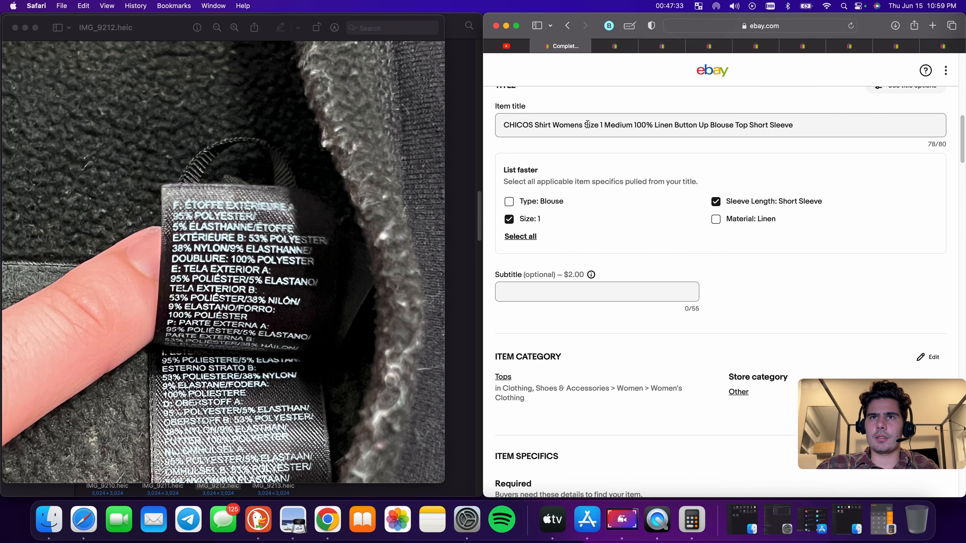
{"action": "double_click", "coordinate": [594, 125]}
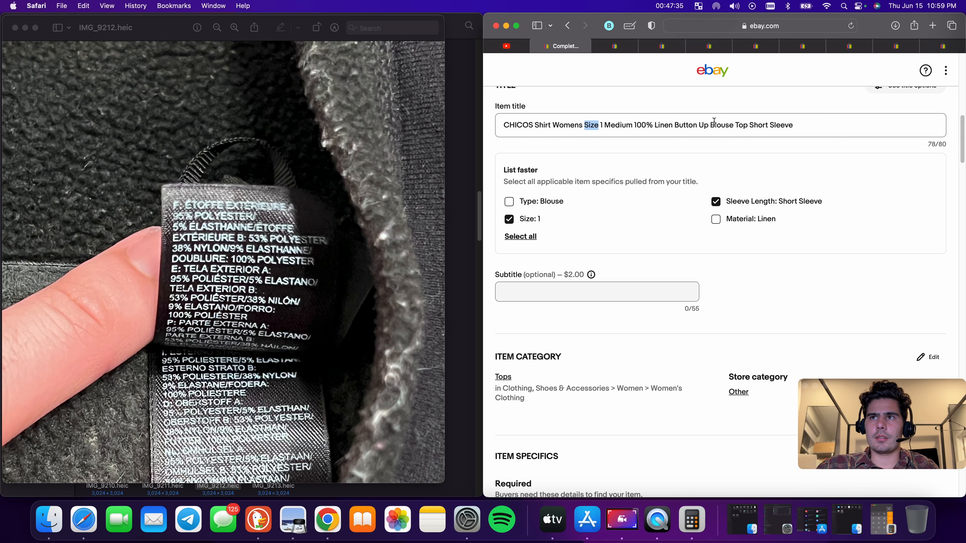
{"action": "key", "text": "Up"}
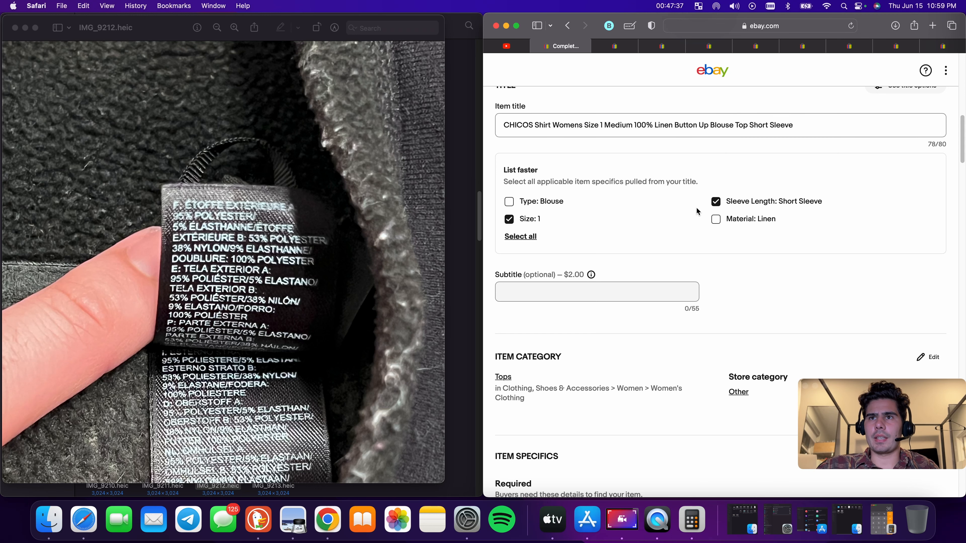
Set the Fabric Type item specific to Knit
{"action": "scroll", "coordinate": [696, 207], "scroll_direction": "down", "scroll_amount": 15}
{"action": "scroll", "coordinate": [699, 228], "scroll_direction": "down", "scroll_amount": 10}
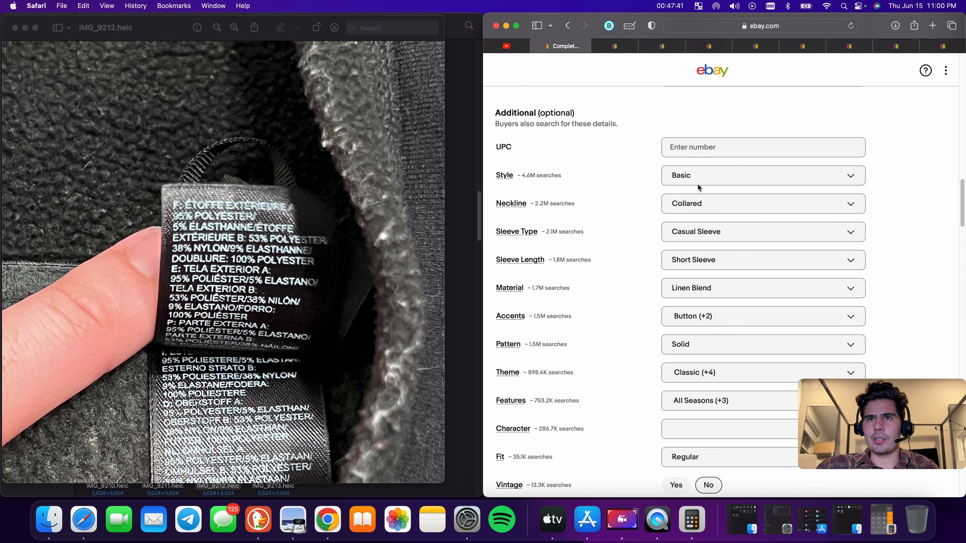
{"action": "scroll", "coordinate": [727, 274], "scroll_direction": "down", "scroll_amount": 7}
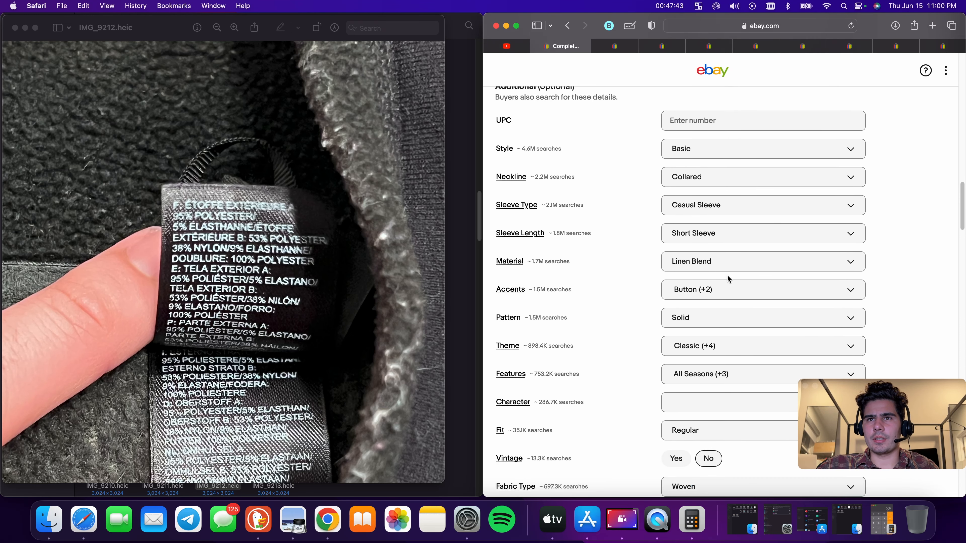
{"action": "scroll", "coordinate": [722, 318], "scroll_direction": "down", "scroll_amount": 3}
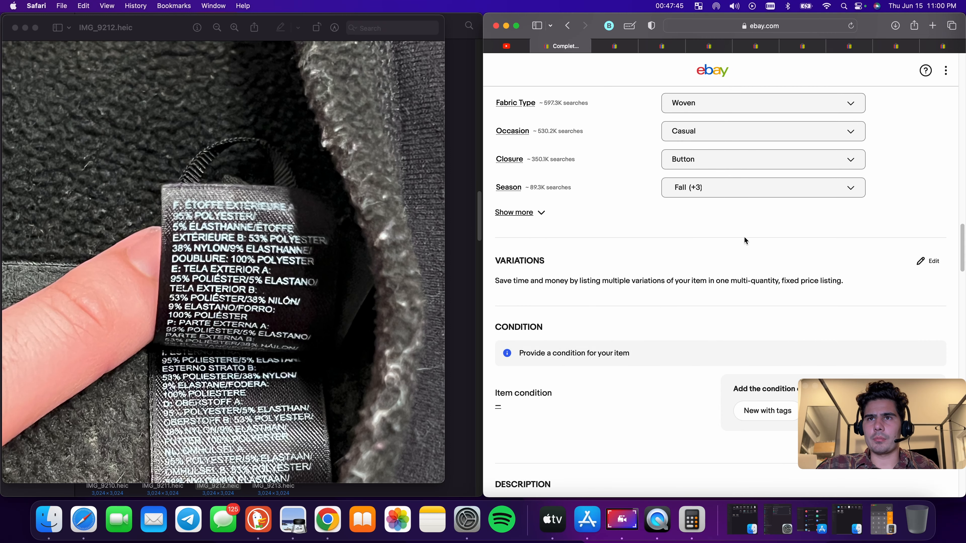
{"action": "left_click", "coordinate": [694, 104]}
{"action": "scroll", "coordinate": [706, 295], "scroll_direction": "down", "scroll_amount": 5}
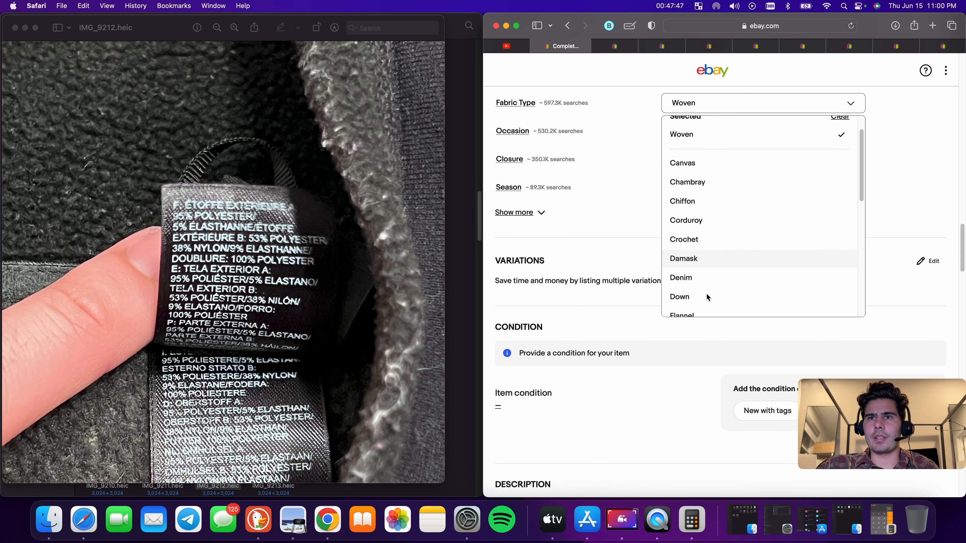
{"action": "left_click", "coordinate": [698, 242]}
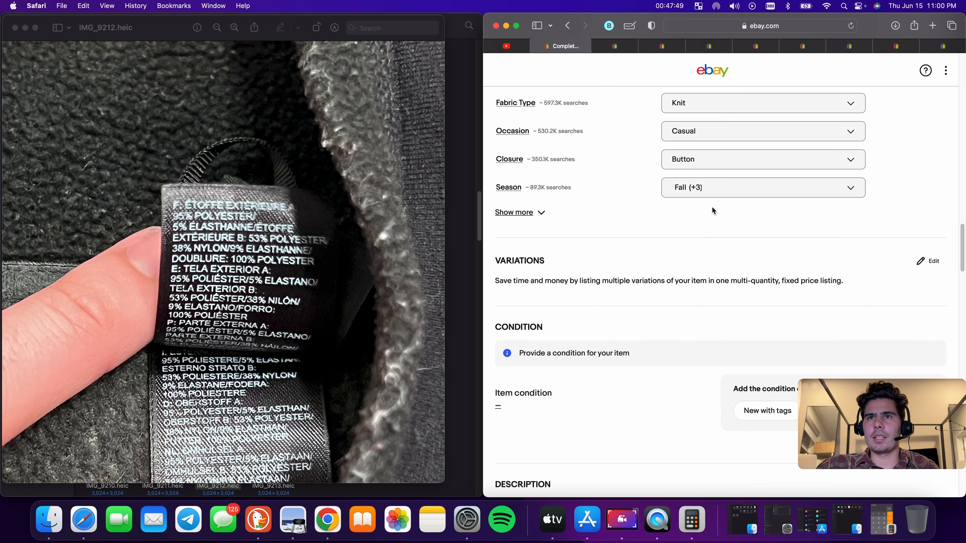
Set the item condition to Pre-owned with the condition description "Fair Used Has Some Wear"
{"action": "scroll", "coordinate": [773, 267], "scroll_direction": "down", "scroll_amount": 3}
{"action": "left_click", "coordinate": [835, 277]}
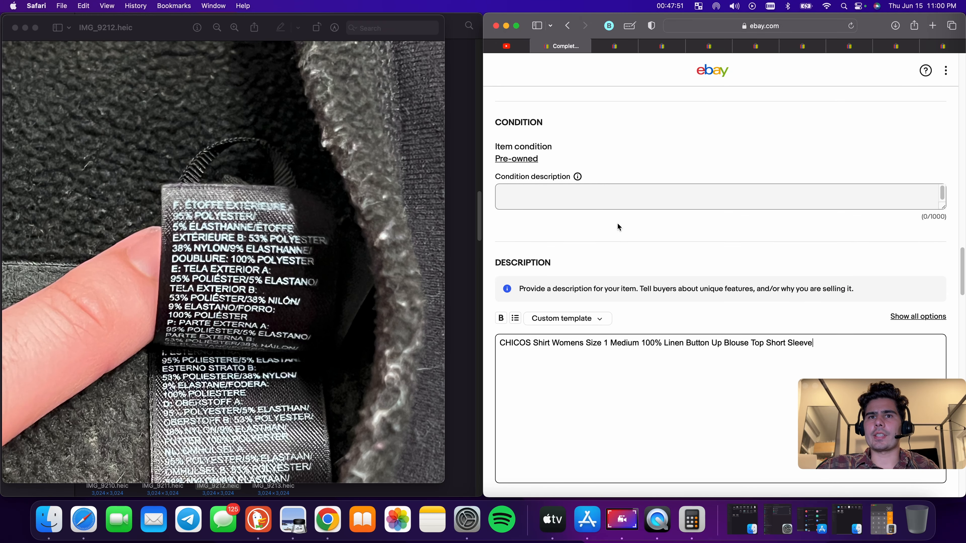
{"action": "left_click", "coordinate": [578, 196]}
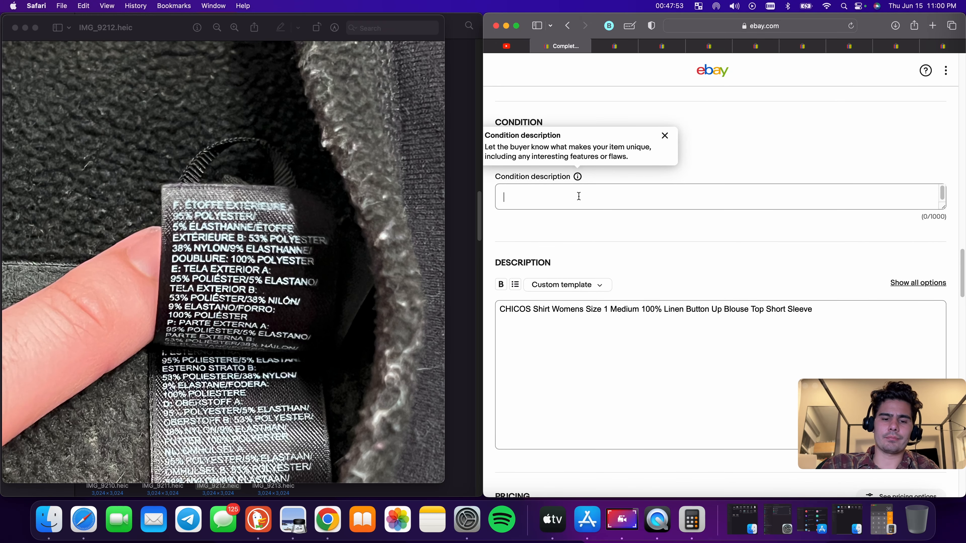
{"action": "type", "text": "Fair Used"}
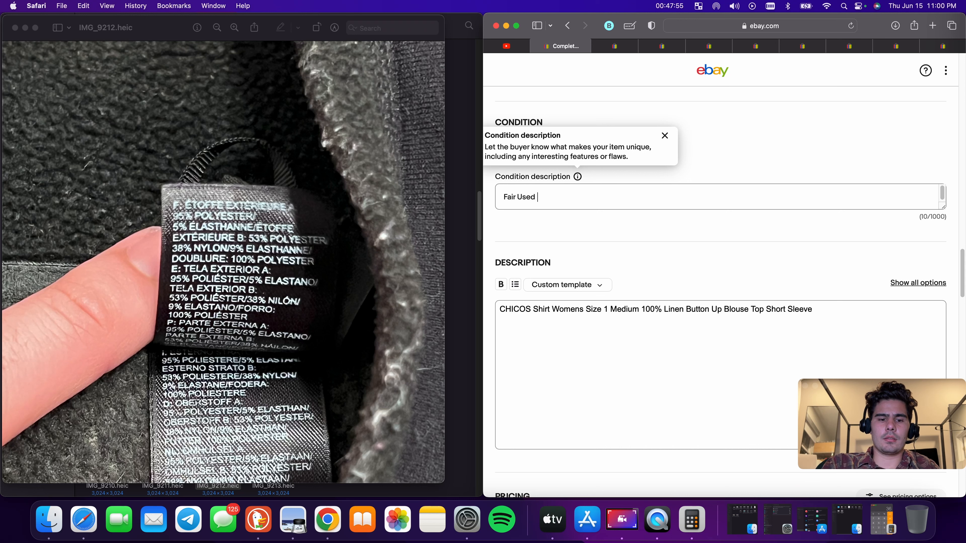
{"action": "left_click", "coordinate": [577, 176]}
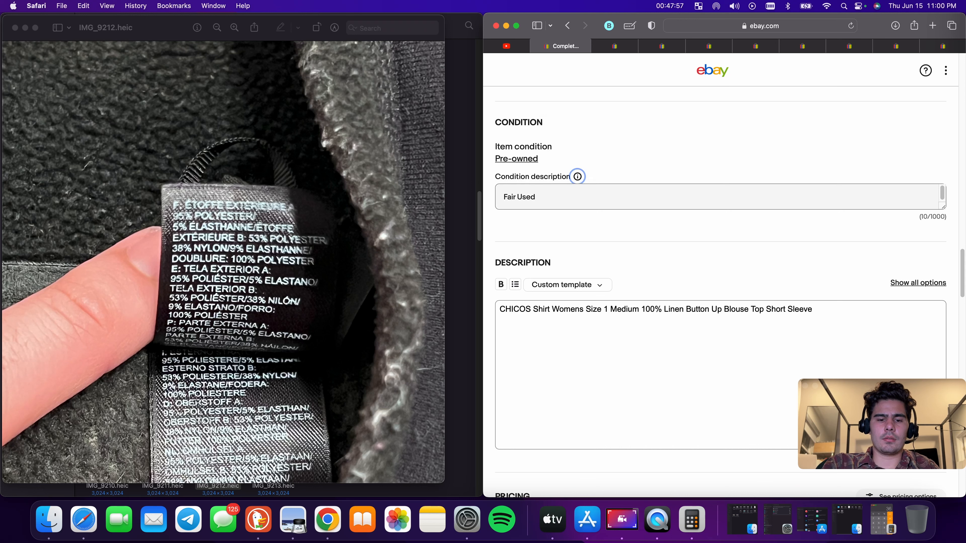
{"action": "left_click", "coordinate": [578, 176]}
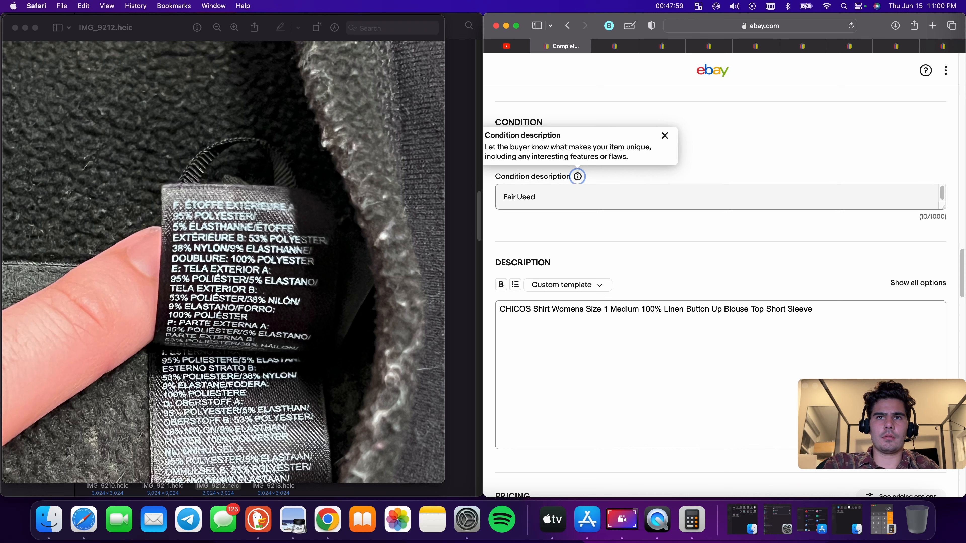
{"action": "left_click", "coordinate": [595, 201]}
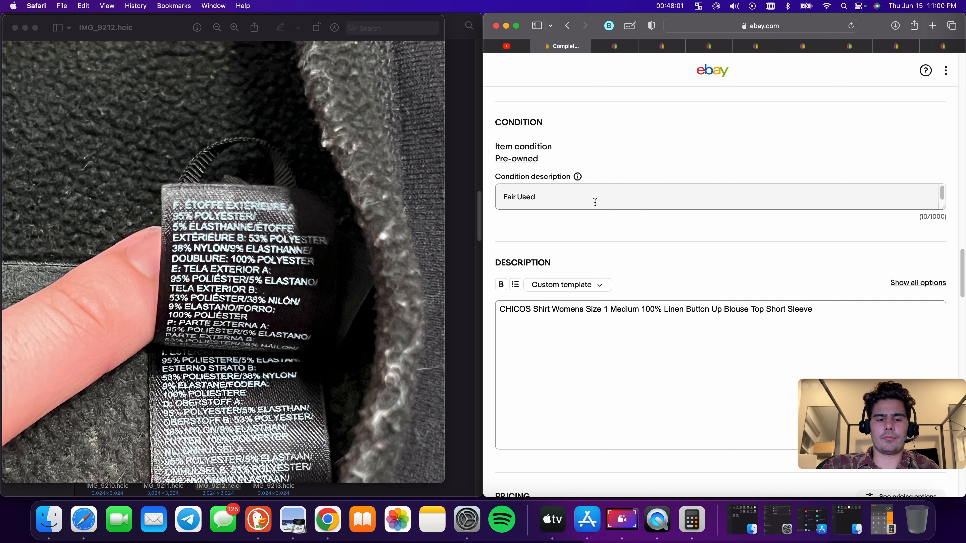
{"action": "left_click", "coordinate": [577, 176]}
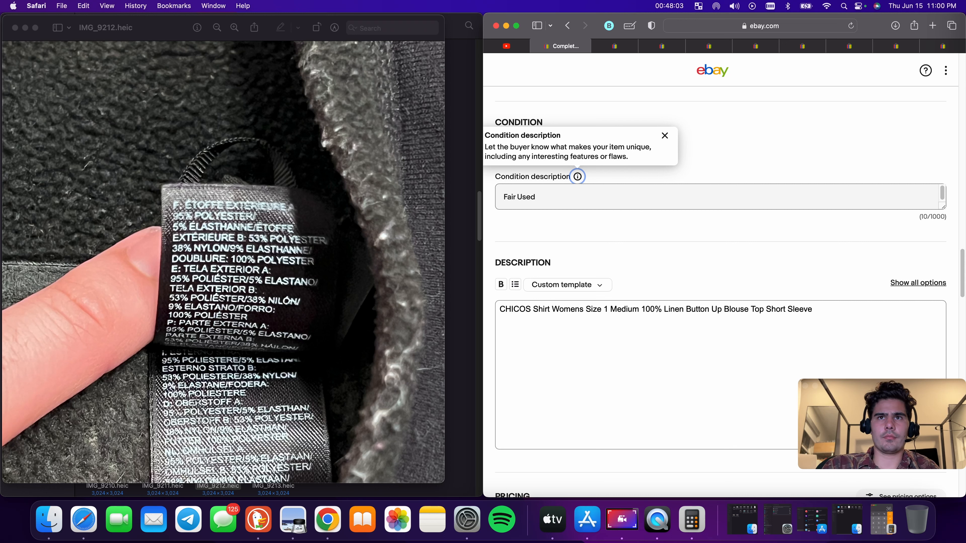
{"action": "left_click", "coordinate": [643, 202]}
{"action": "type", "text": "dd"}
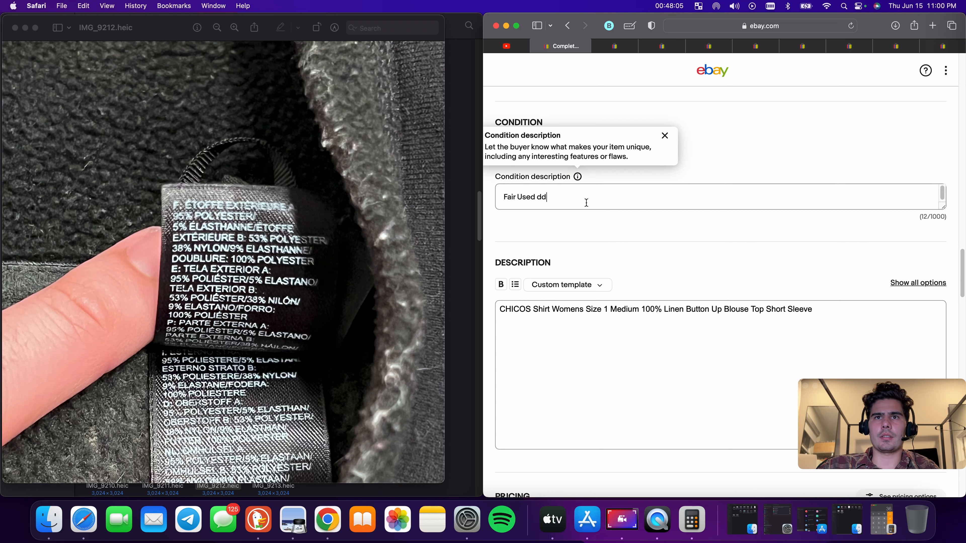
{"action": "key", "text": "BackSpace"}
{"action": "key", "text": "BackSpace"}
{"action": "type", "text": "Has Som"}
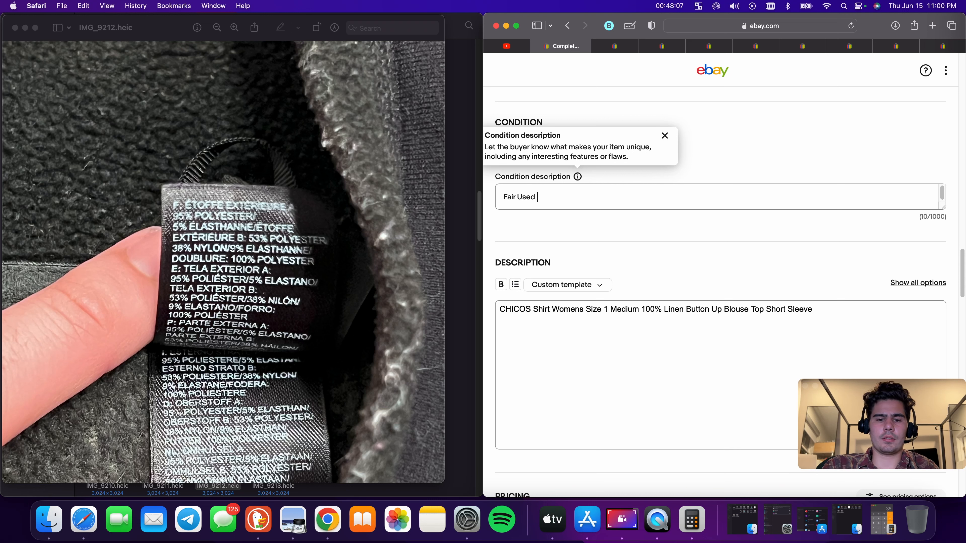
{"action": "type", "text": "e "}
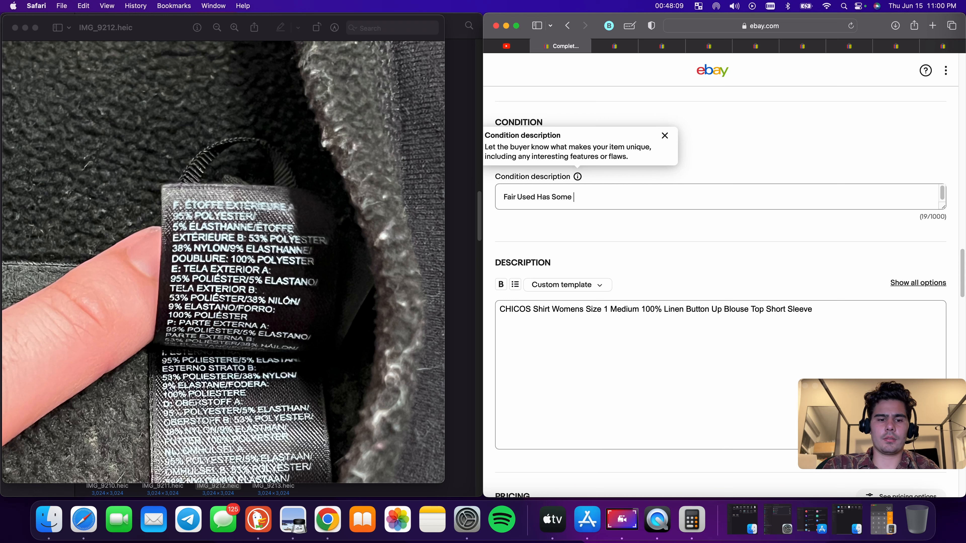
{"action": "type", "text": "Wear"}
Set the Buy It Now price to $24.88
{"action": "scroll", "coordinate": [624, 254], "scroll_direction": "down", "scroll_amount": 6}
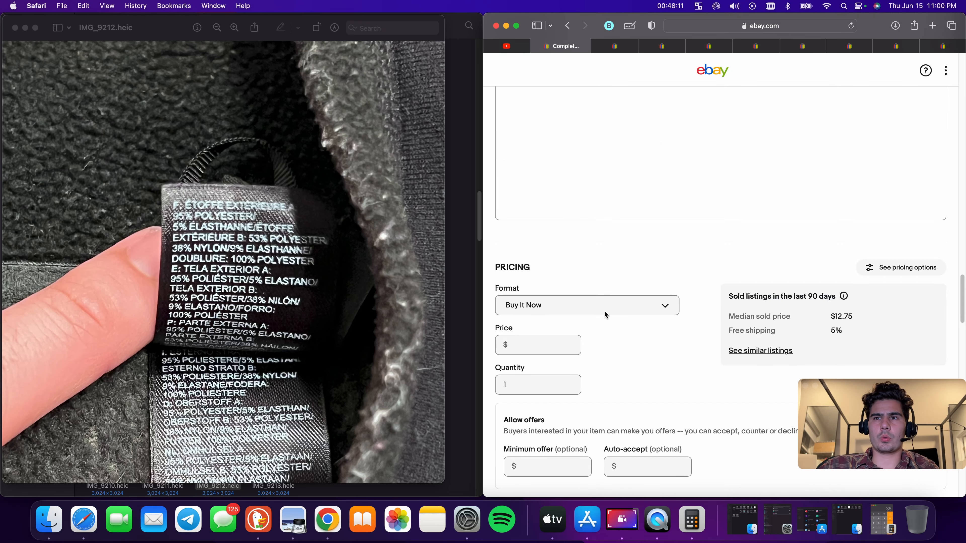
{"action": "left_click", "coordinate": [530, 277]}
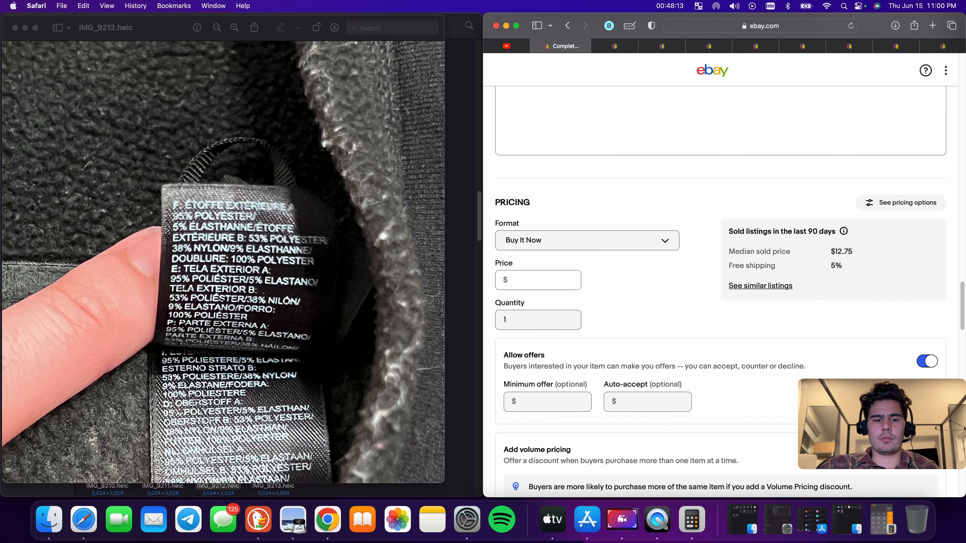
{"action": "type", "text": "24.88"}
Enter a package weight of 8 oz and package dimensions of 8 × 8 × 8 in
{"action": "scroll", "coordinate": [644, 281], "scroll_direction": "down", "scroll_amount": 10}
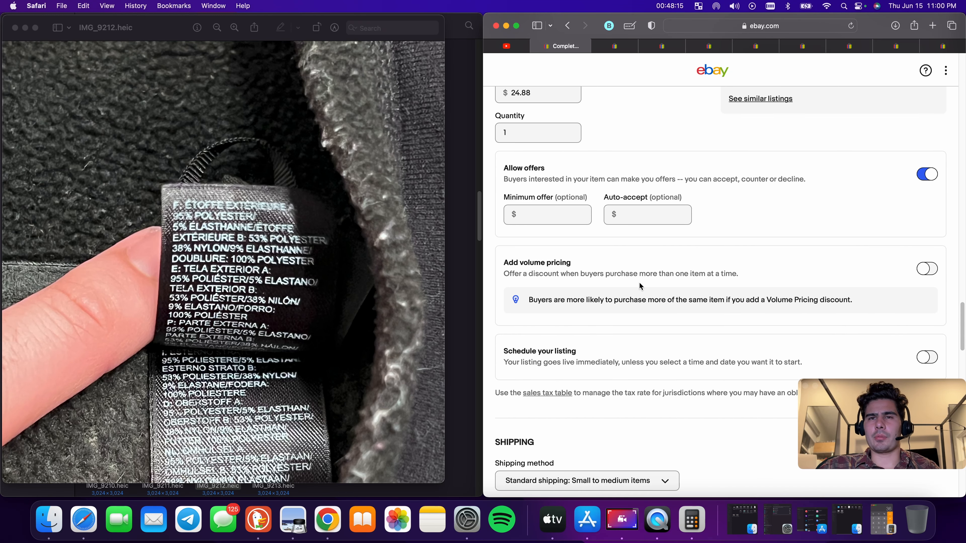
{"action": "scroll", "coordinate": [555, 346], "scroll_direction": "up", "scroll_amount": 12}
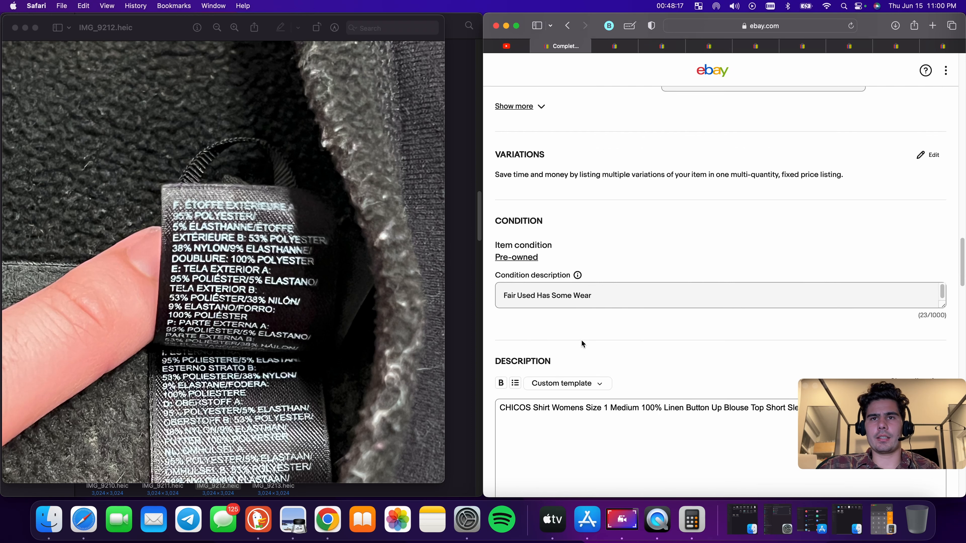
{"action": "scroll", "coordinate": [587, 330], "scroll_direction": "down", "scroll_amount": 4}
{"action": "scroll", "coordinate": [587, 330], "scroll_direction": "down", "scroll_amount": 5}
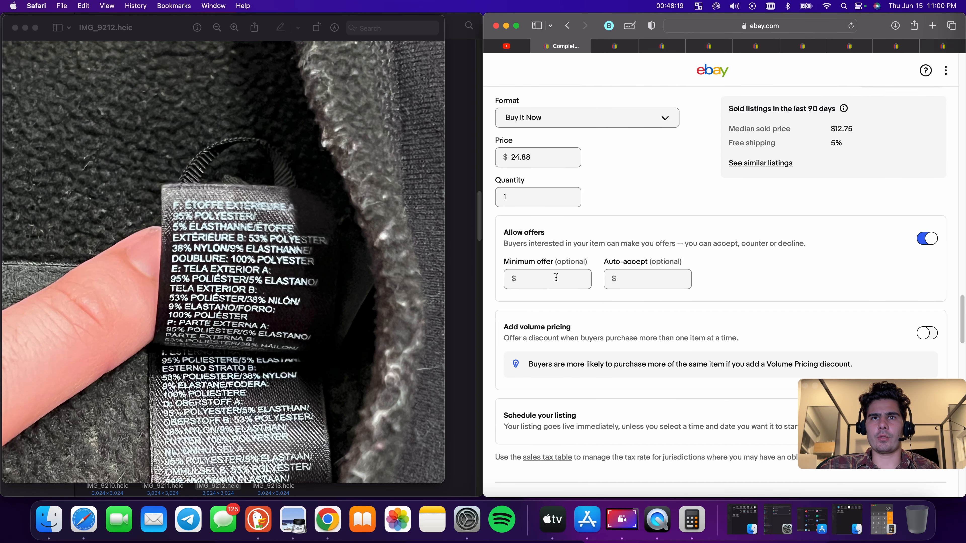
{"action": "scroll", "coordinate": [556, 278], "scroll_direction": "down", "scroll_amount": 5}
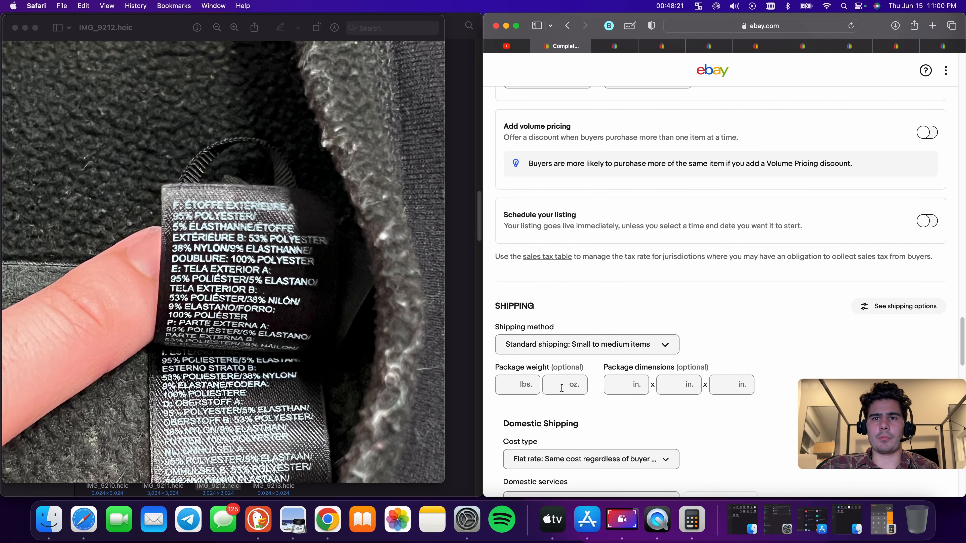
{"action": "type", "text": "8"}
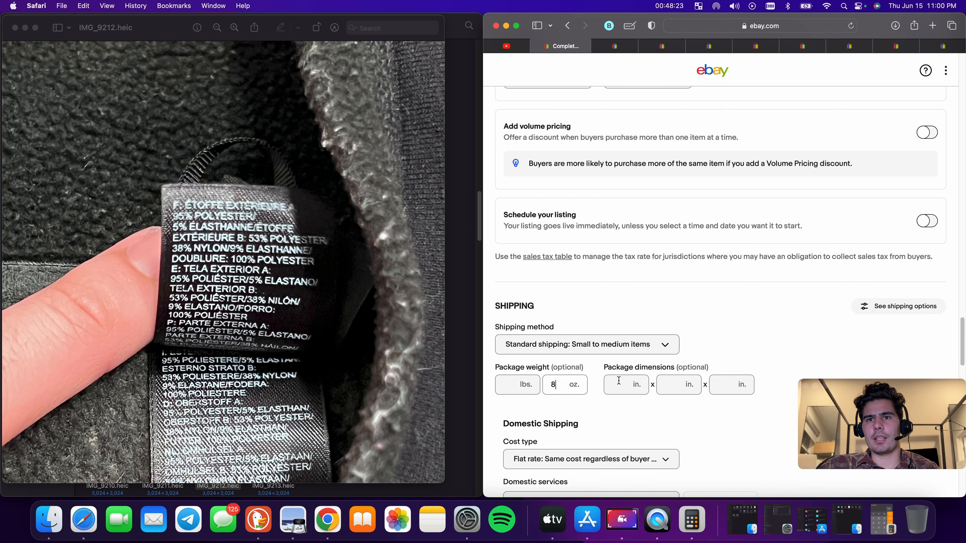
{"action": "left_click", "coordinate": [632, 383]}
{"action": "type", "text": "8"}
{"action": "left_click", "coordinate": [689, 384]}
{"action": "type", "text": "8"}
{"action": "left_click", "coordinate": [725, 386]}
{"action": "type", "text": "8"}
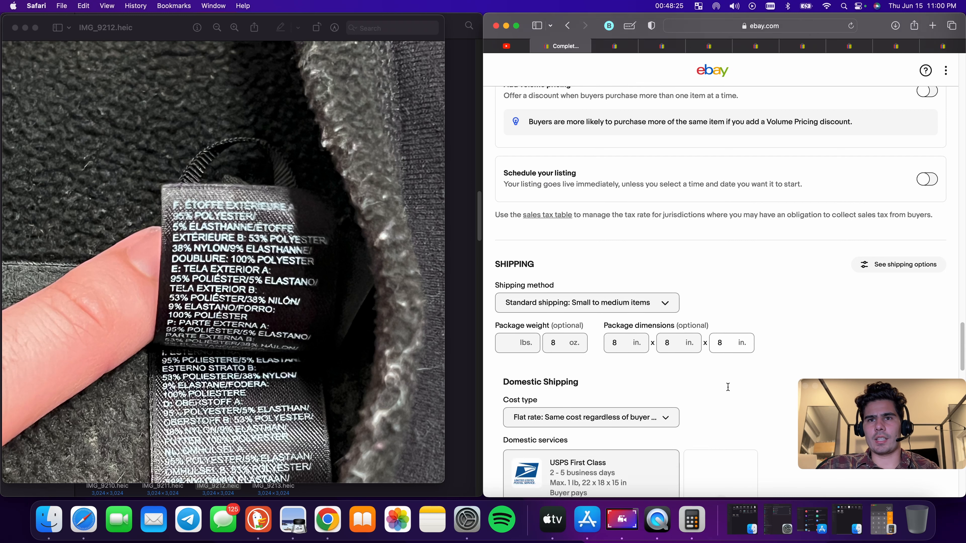
{"action": "scroll", "coordinate": [704, 377], "scroll_direction": "down", "scroll_amount": 5}
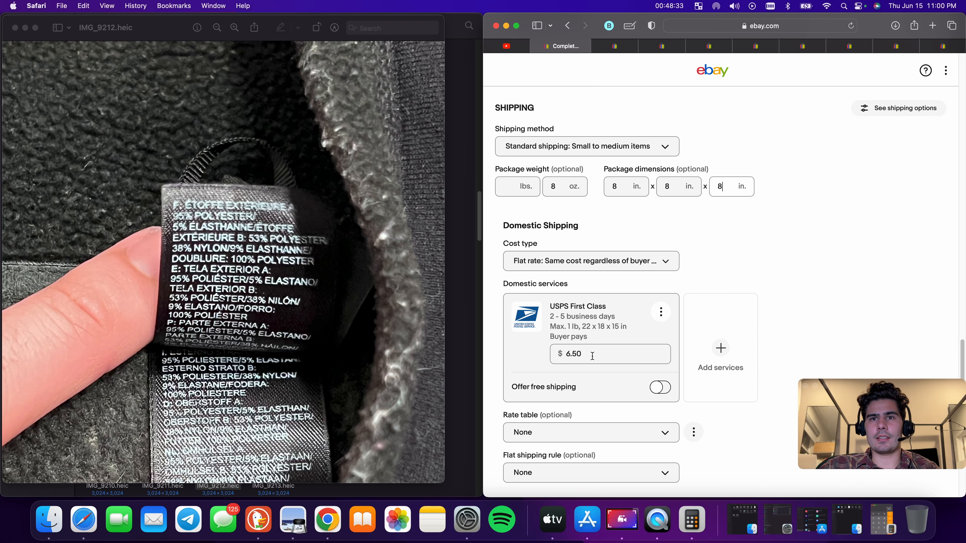
Publish the Chico's linen shirt listing
{"action": "scroll", "coordinate": [592, 356], "scroll_direction": "down", "scroll_amount": 15}
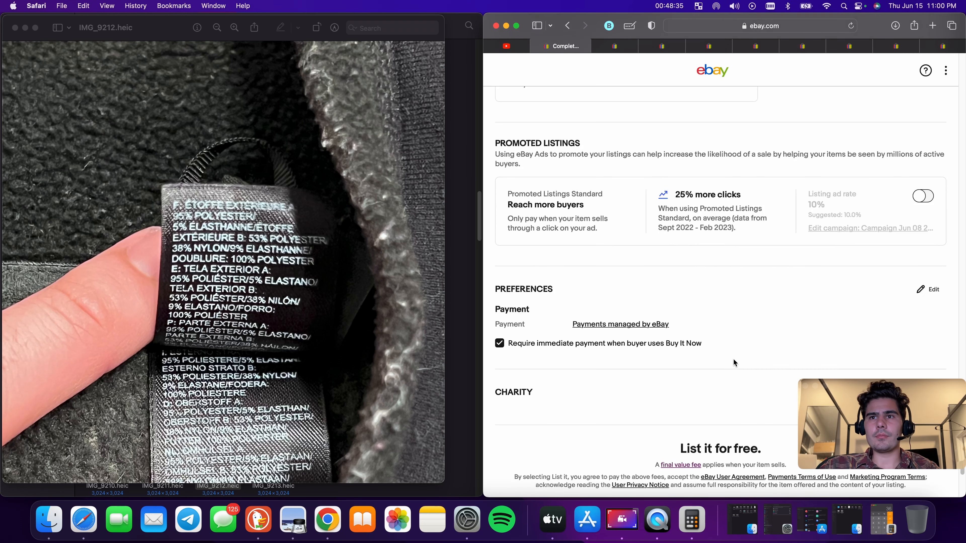
{"action": "scroll", "coordinate": [733, 362], "scroll_direction": "down", "scroll_amount": 5}
{"action": "left_click", "coordinate": [726, 341]}
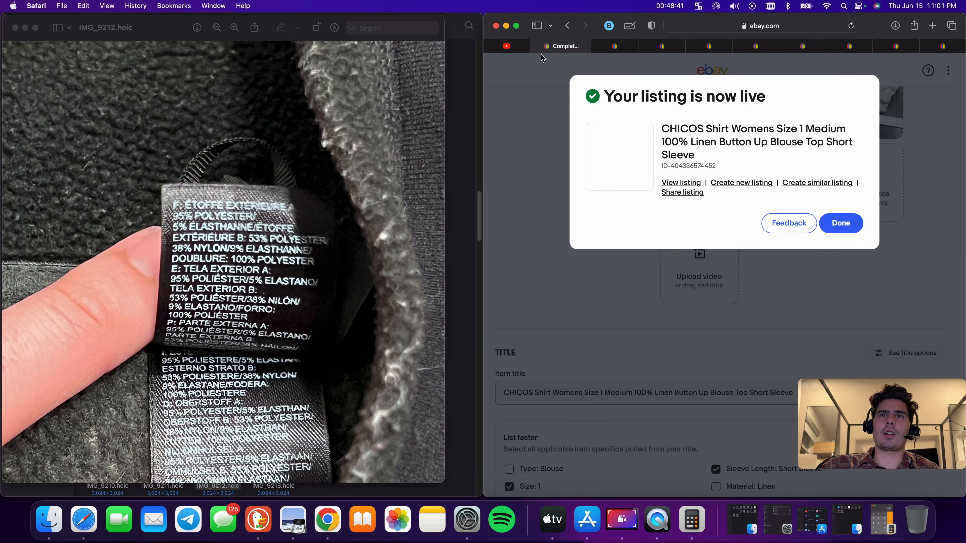
Switch to the Athleta leggings listing and rewrite its title as 'Athleta Leggings Capri Small Womens Gray'
{"action": "left_click", "coordinate": [536, 46]}
{"action": "scroll", "coordinate": [654, 137], "scroll_direction": "down", "scroll_amount": 10}
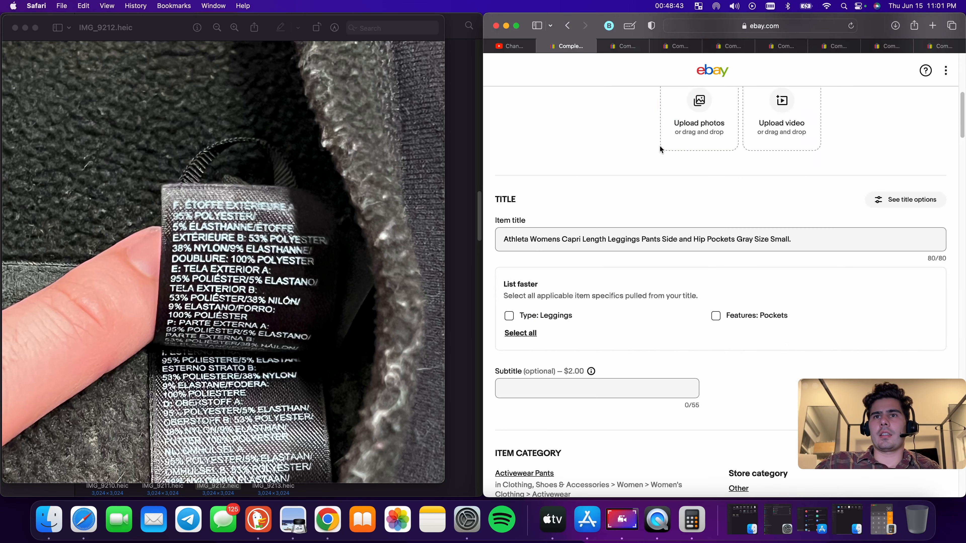
{"action": "double_click", "coordinate": [574, 239]}
{"action": "key", "text": "BackSpace"}
{"action": "left_click", "coordinate": [531, 239]}
{"action": "type", "text": "CHICOS"}
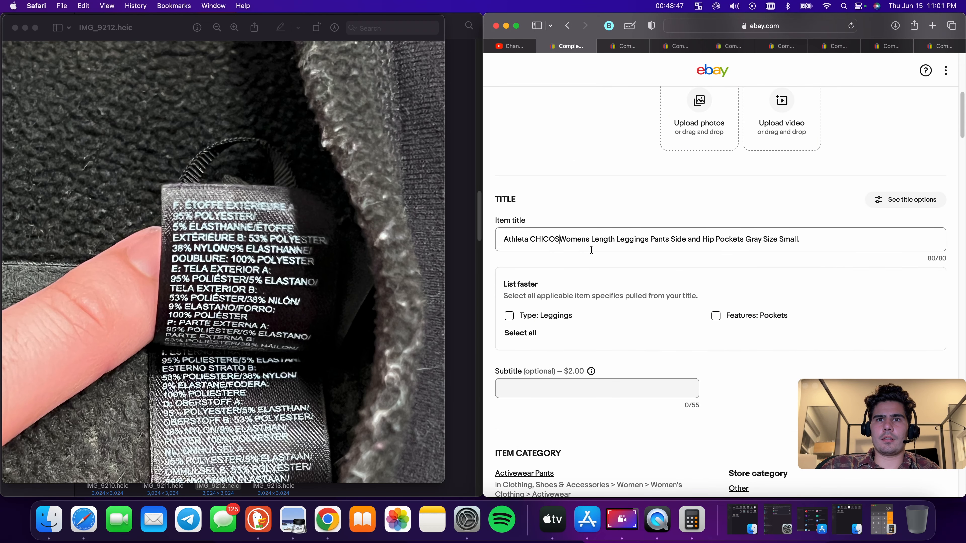
{"action": "double_click", "coordinate": [538, 240]}
{"action": "left_click", "coordinate": [538, 240]}
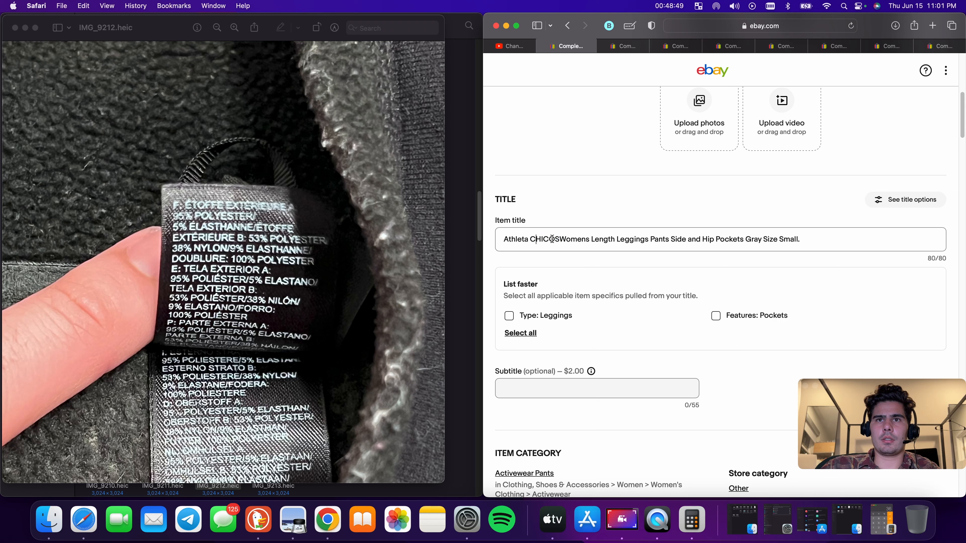
{"action": "key", "text": "BackSpace"}
{"action": "key", "text": "BackSpace"}
{"action": "key", "text": "BackSpace"}
{"action": "key", "text": "BackSpace"}
{"action": "key", "text": "BackSpace"}
{"action": "key", "text": "BackSpace"}
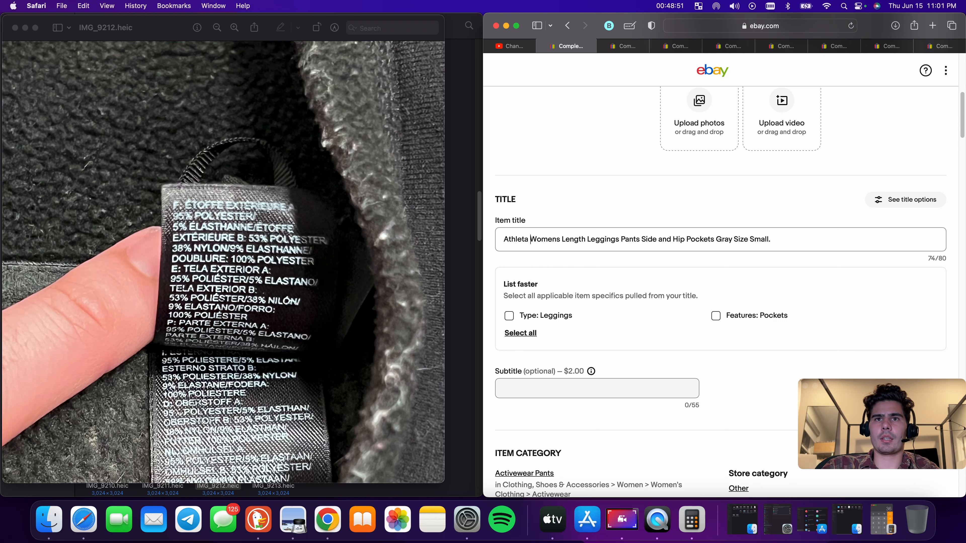
{"action": "type", "text": "Leggin"}
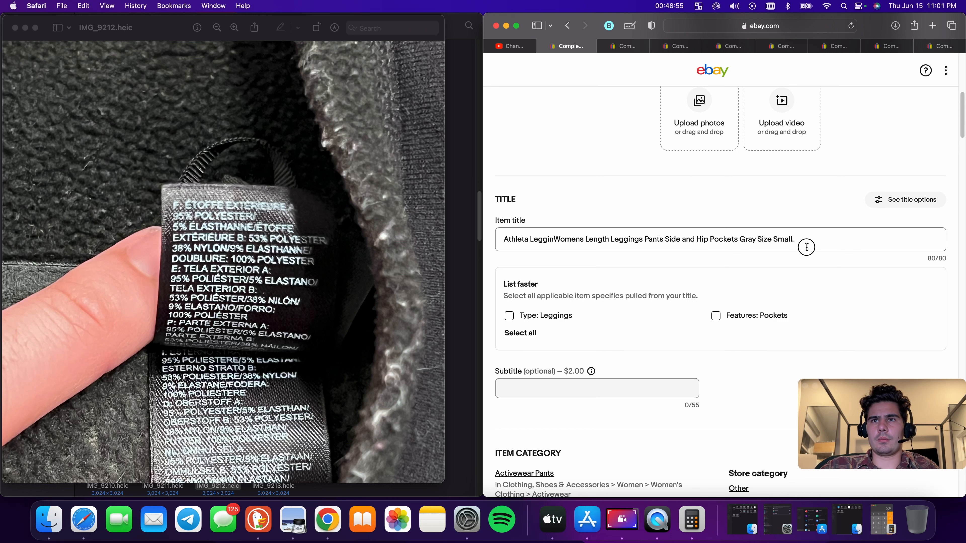
{"action": "left_click_drag", "start_coordinate": [798, 240], "coordinate": [536, 240]}
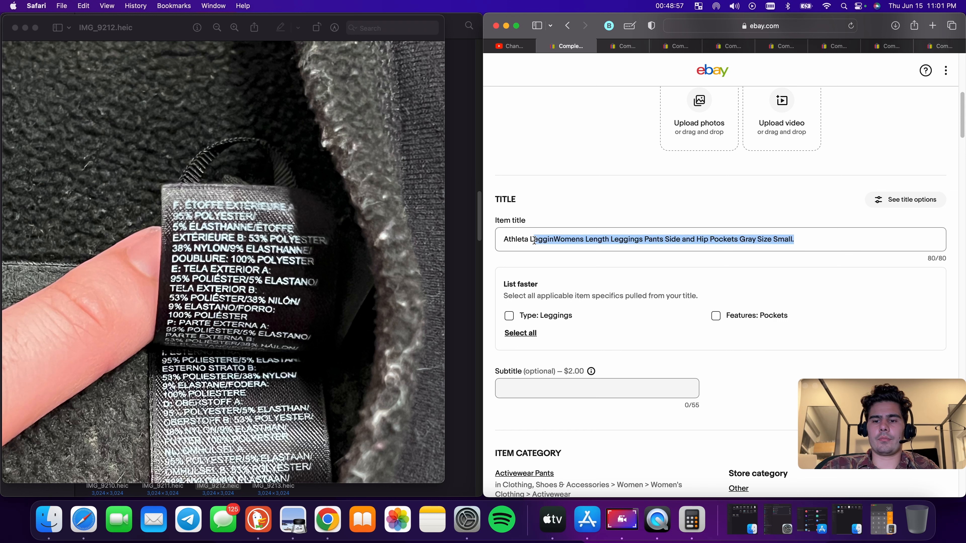
{"action": "key", "text": "BackSpace"}
{"action": "type", "text": "egg"}
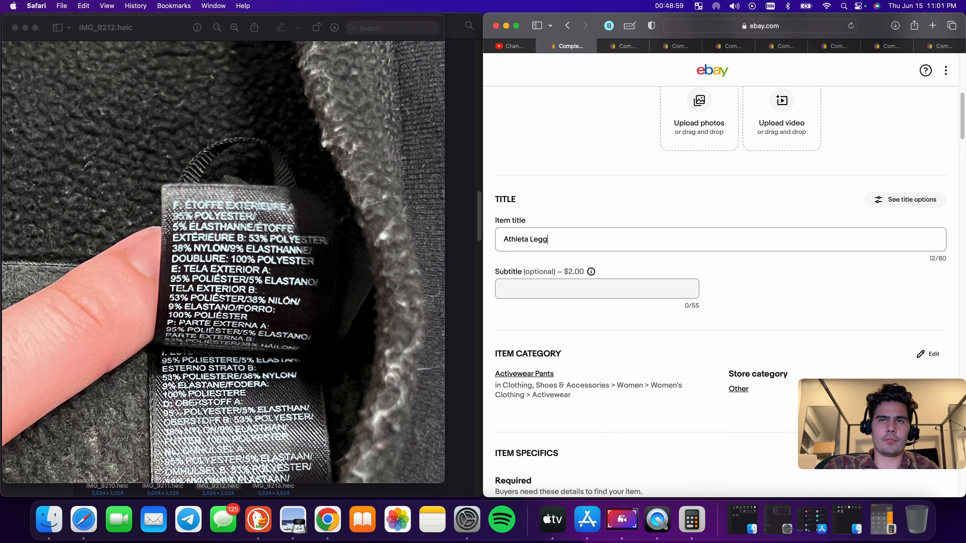
{"action": "type", "text": "ings Capr"}
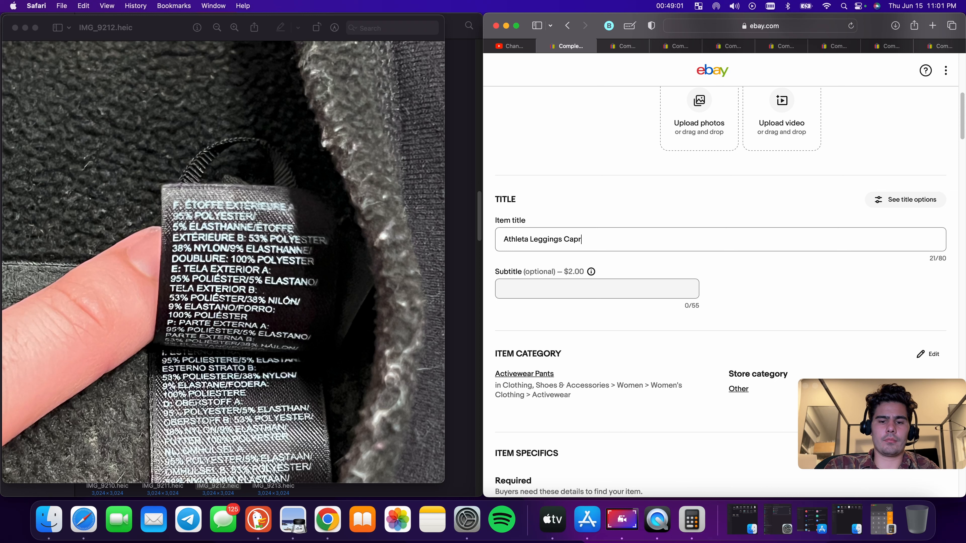
{"action": "type", "text": "i Small W"}
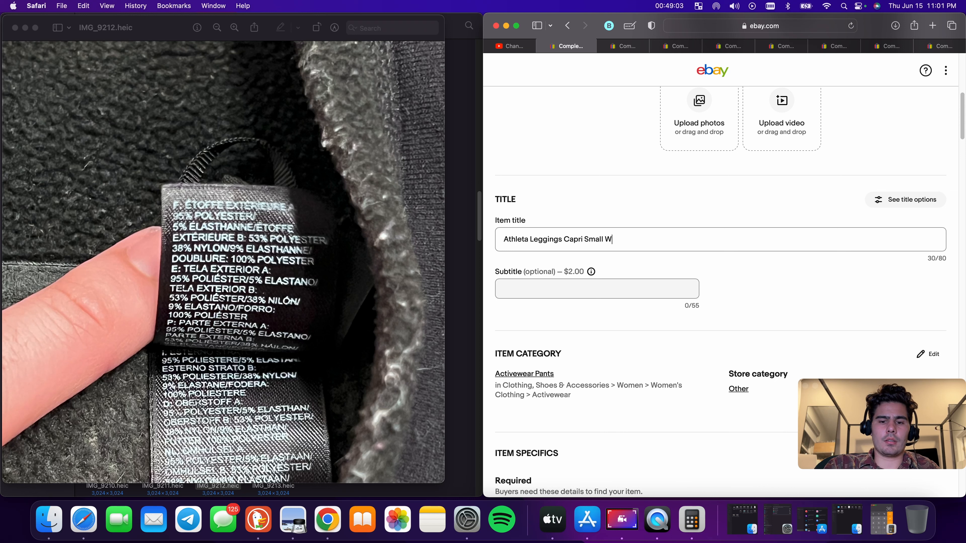
{"action": "type", "text": "omens Grey"}
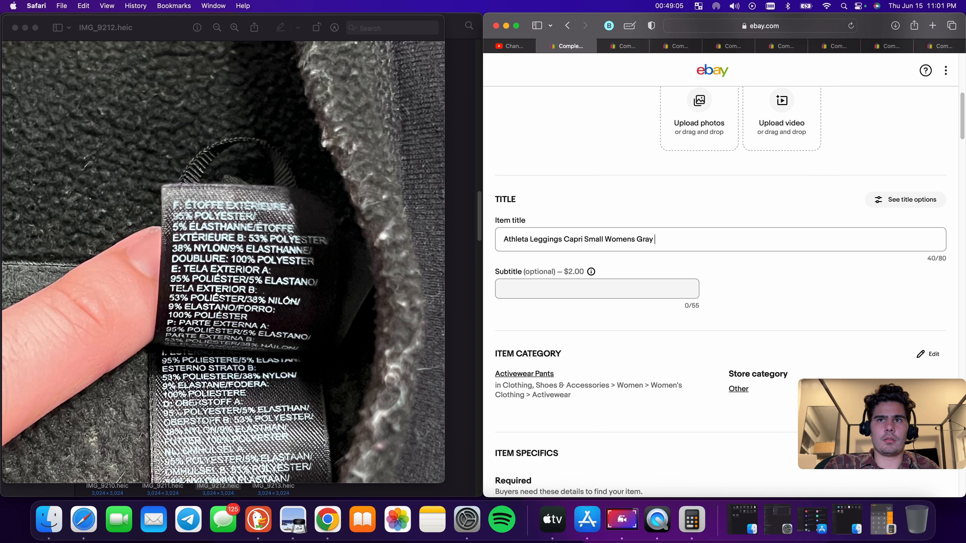
Extend the title with 'Yoga Athletic Fitness Ladies Casual'
{"action": "scroll", "coordinate": [556, 243], "scroll_direction": "up", "scroll_amount": 10}
{"action": "scroll", "coordinate": [557, 243], "scroll_direction": "down", "scroll_amount": 1}
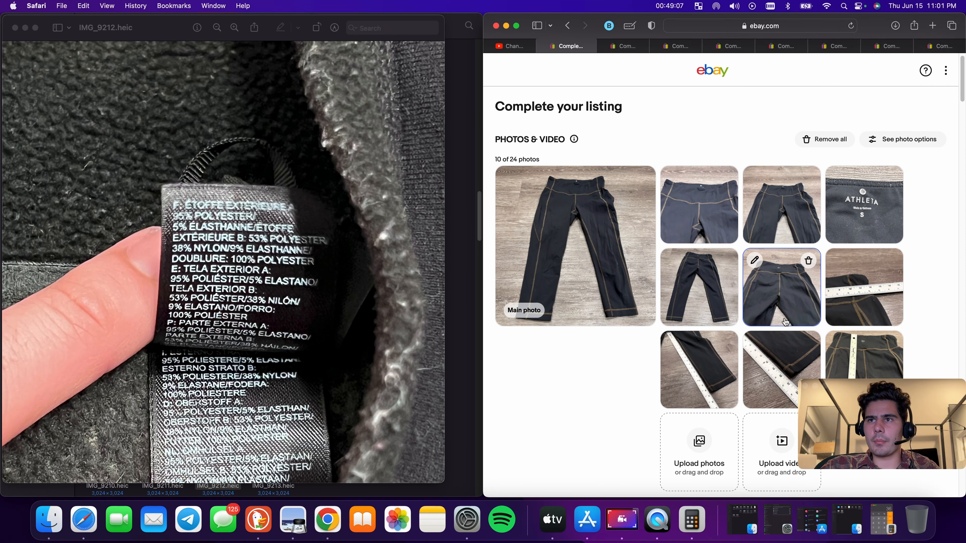
{"action": "scroll", "coordinate": [696, 330], "scroll_direction": "down", "scroll_amount": 5}
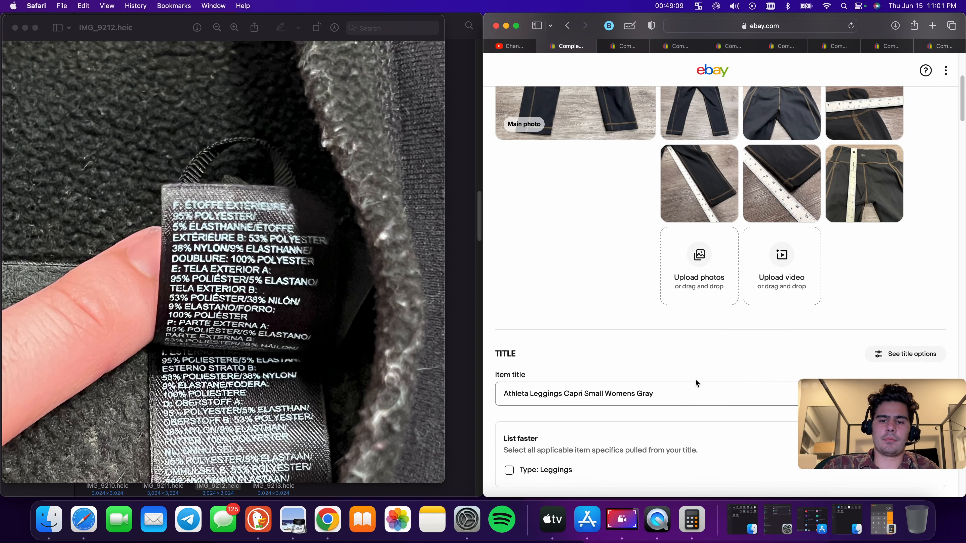
{"action": "type", "text": "Yoga "}
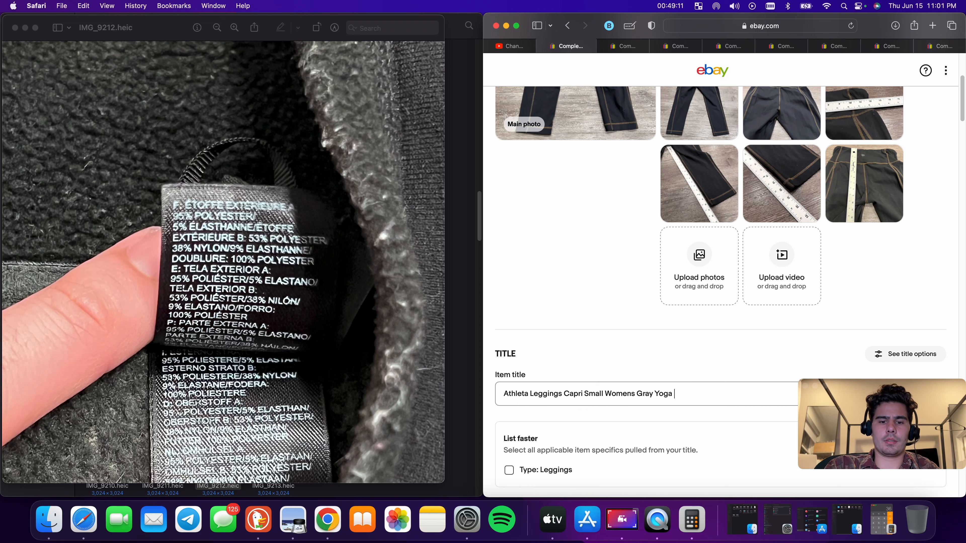
{"action": "type", "text": "Athletic F"}
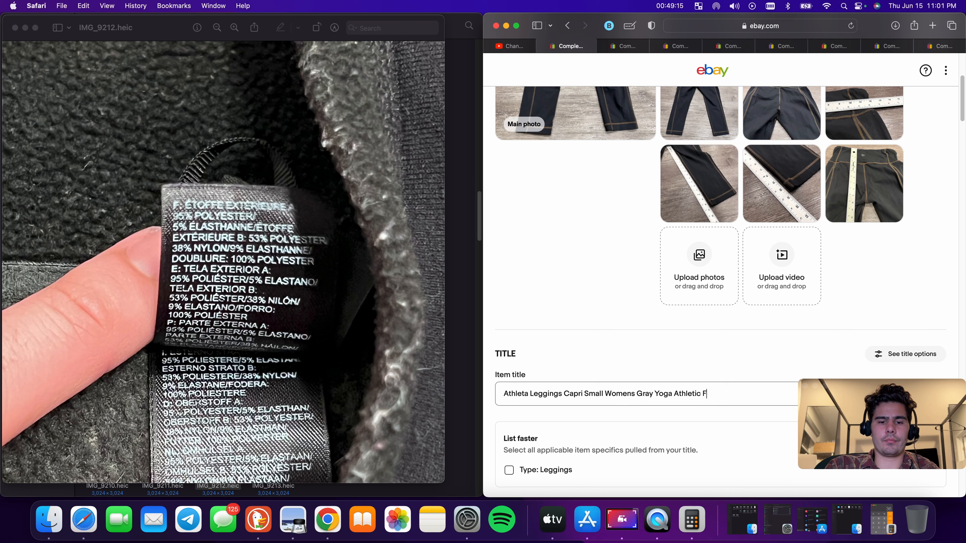
{"action": "type", "text": "itness Ladies Casual"}
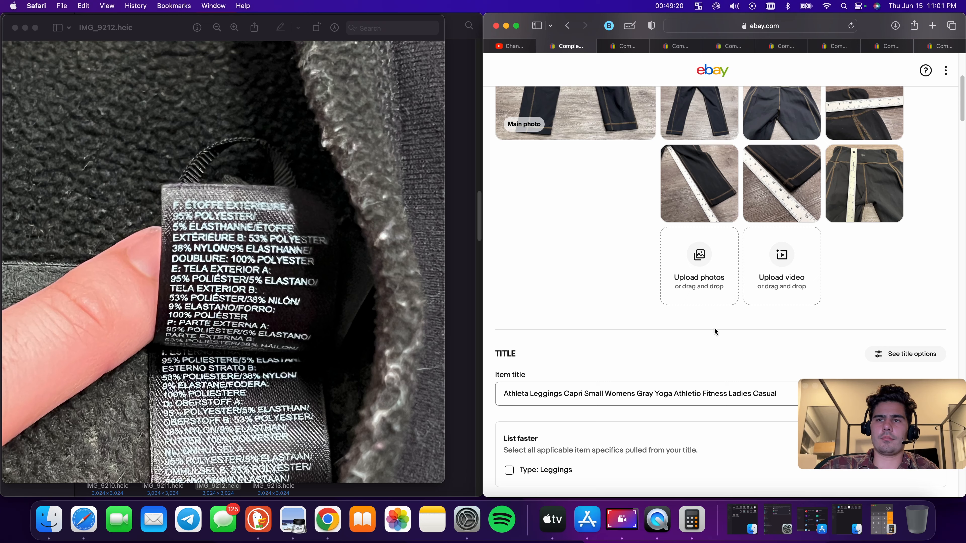
Apply the suggested Type: Leggings and Occasion: Casual item specifics from the title
{"action": "scroll", "coordinate": [706, 335], "scroll_direction": "down", "scroll_amount": 5}
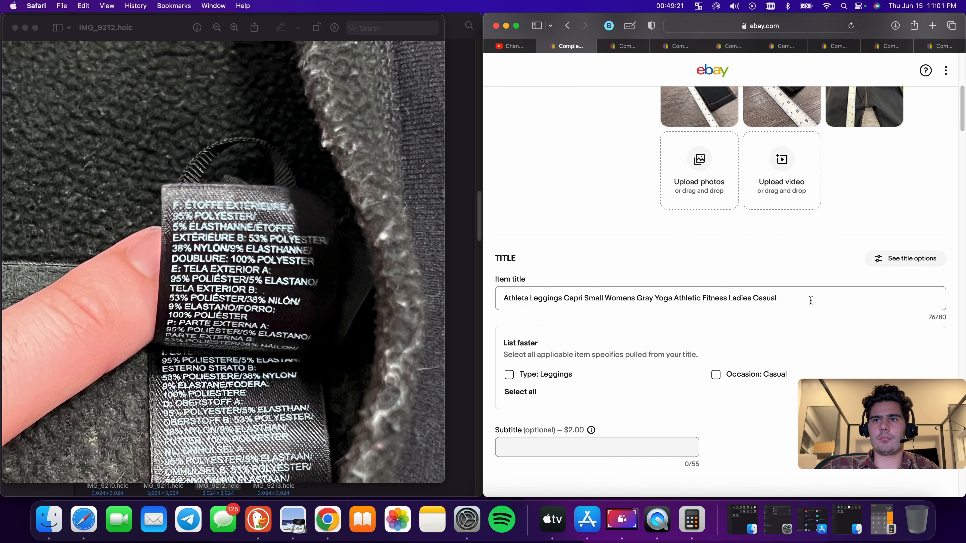
{"action": "left_click", "coordinate": [509, 299]}
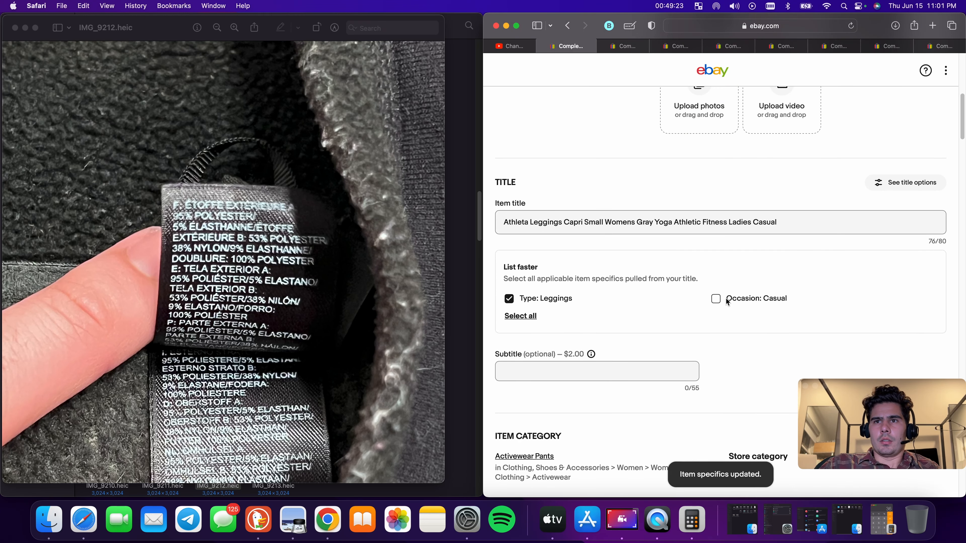
{"action": "left_click", "coordinate": [716, 299]}
Review the required and additional item specifics filled in for the leggings
{"action": "scroll", "coordinate": [726, 304], "scroll_direction": "down", "scroll_amount": 12}
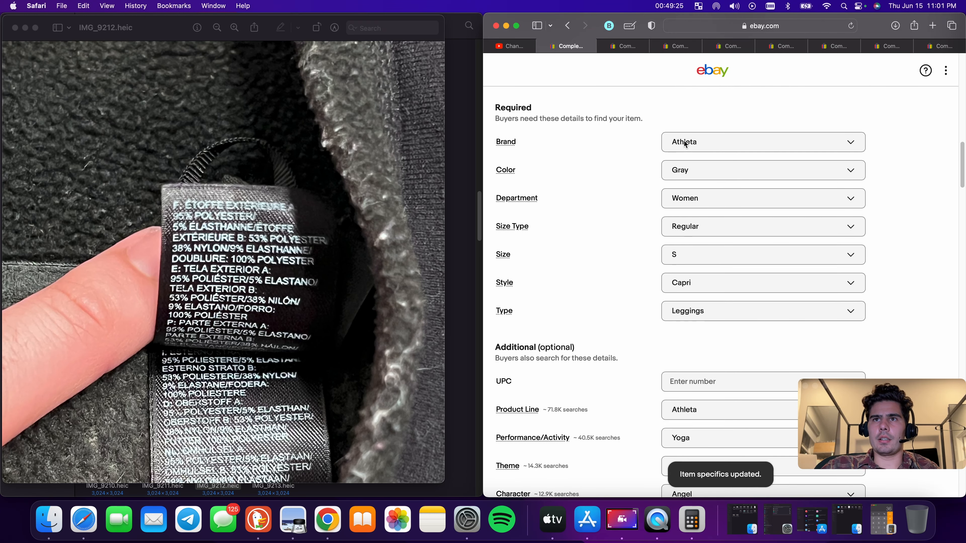
{"action": "scroll", "coordinate": [699, 266], "scroll_direction": "down", "scroll_amount": 5}
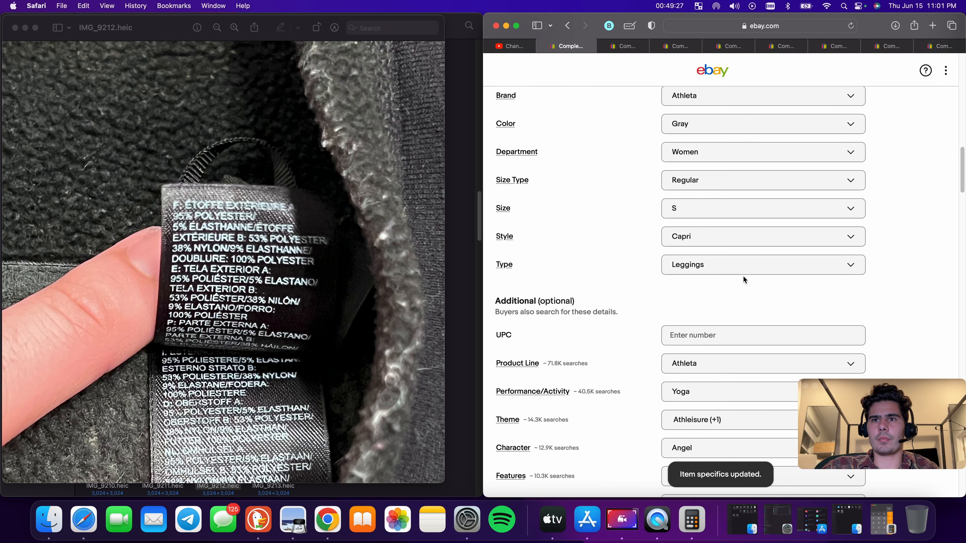
{"action": "scroll", "coordinate": [743, 305], "scroll_direction": "down", "scroll_amount": 8}
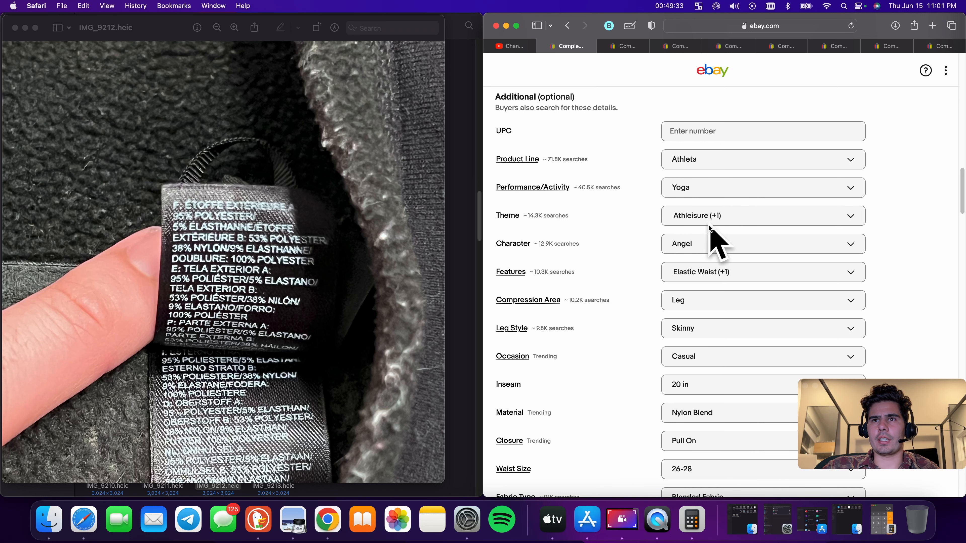
{"action": "scroll", "coordinate": [711, 232], "scroll_direction": "down", "scroll_amount": 3}
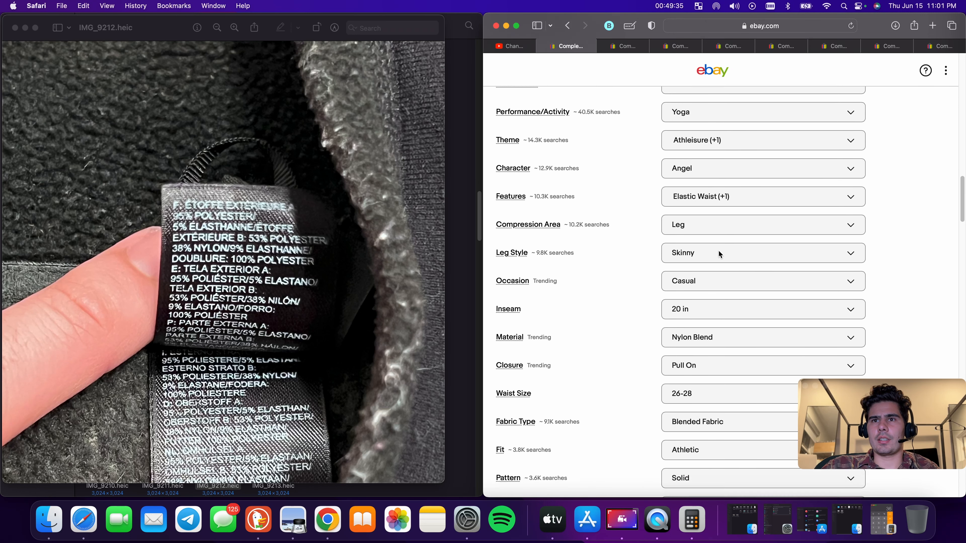
{"action": "scroll", "coordinate": [719, 251], "scroll_direction": "down", "scroll_amount": 2}
{"action": "scroll", "coordinate": [724, 294], "scroll_direction": "up", "scroll_amount": 15}
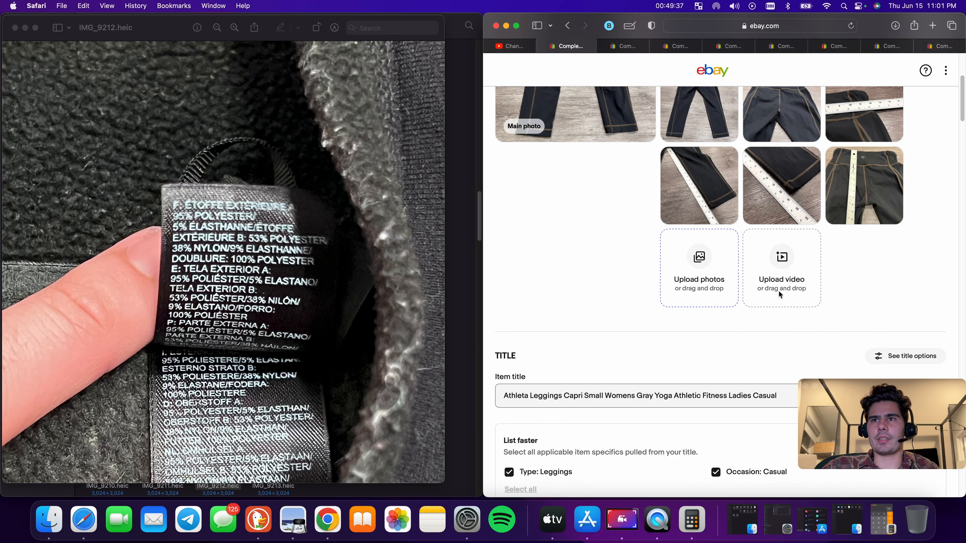
{"action": "scroll", "coordinate": [760, 284], "scroll_direction": "down", "scroll_amount": 10}
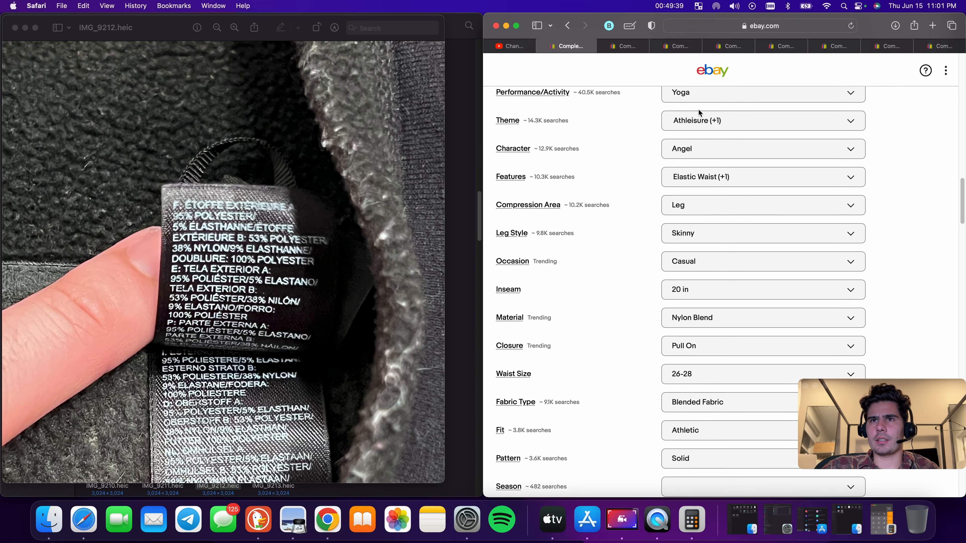
{"action": "scroll", "coordinate": [726, 187], "scroll_direction": "up", "scroll_amount": 3}
{"action": "scroll", "coordinate": [725, 187], "scroll_direction": "down", "scroll_amount": 2}
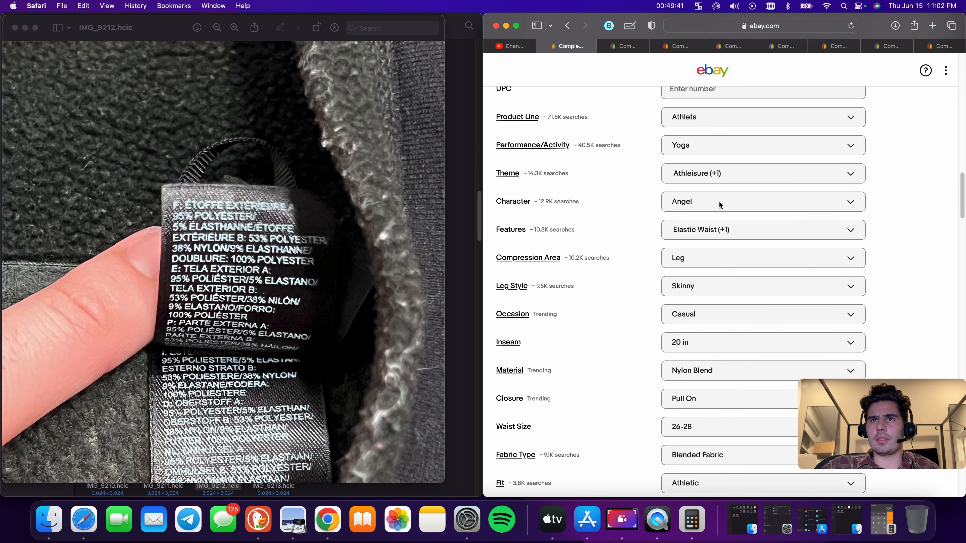
Clear the Character item specific
{"action": "left_click", "coordinate": [718, 201]}
{"action": "left_click", "coordinate": [837, 249]}
{"action": "left_click", "coordinate": [893, 232]}
Clear the Waist Size item specific
{"action": "scroll", "coordinate": [726, 236], "scroll_direction": "down", "scroll_amount": 1}
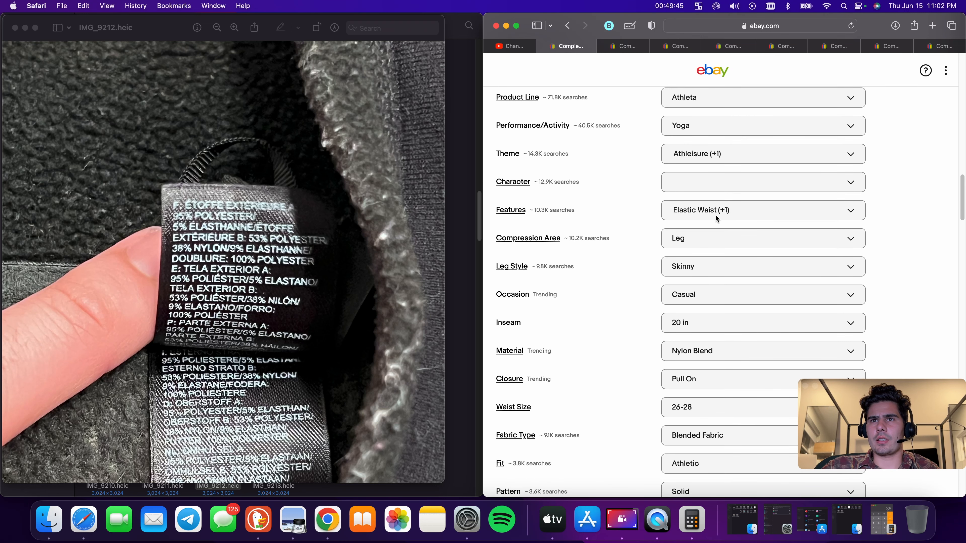
{"action": "scroll", "coordinate": [723, 223], "scroll_direction": "down", "scroll_amount": 2}
{"action": "scroll", "coordinate": [729, 234], "scroll_direction": "down", "scroll_amount": 3}
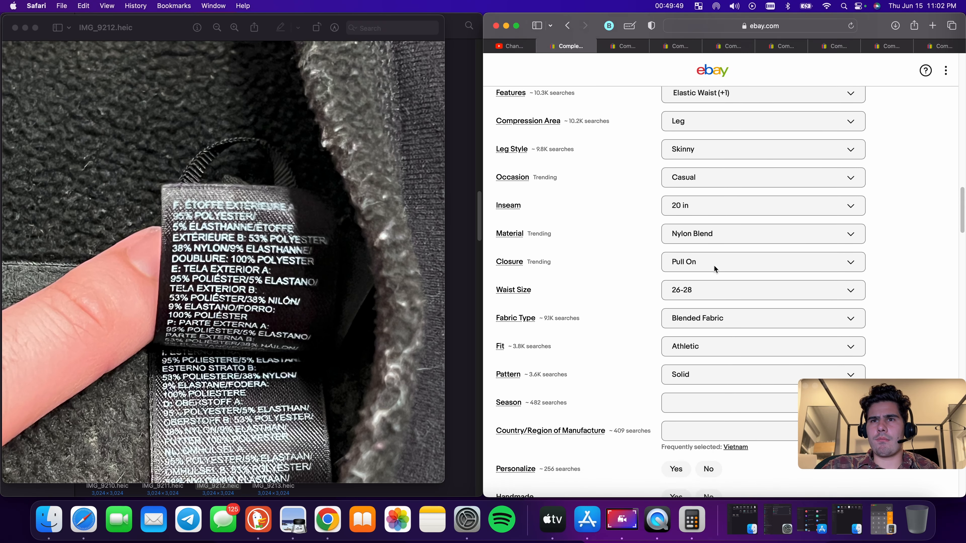
{"action": "scroll", "coordinate": [714, 265], "scroll_direction": "down", "scroll_amount": 2}
{"action": "left_click", "coordinate": [744, 285]}
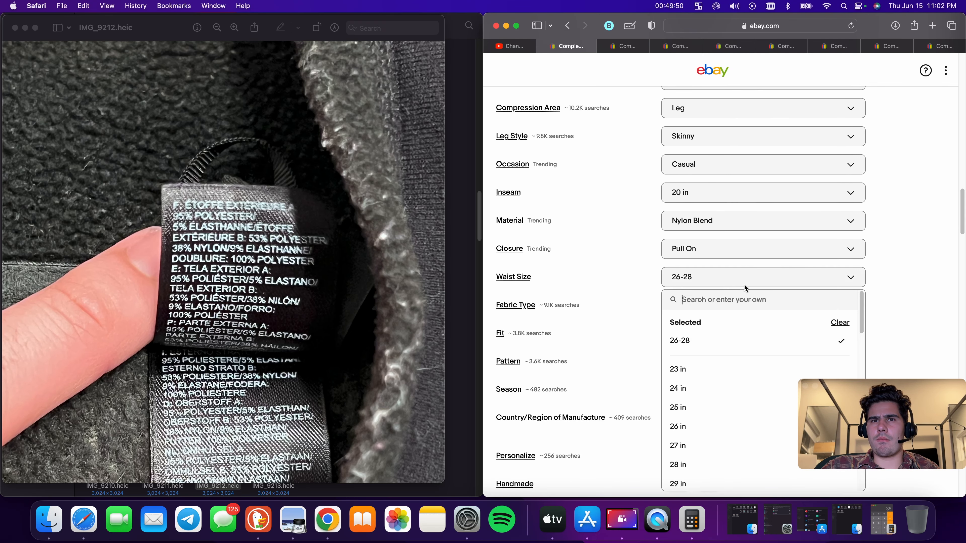
{"action": "left_click", "coordinate": [839, 323]}
Set the item condition to Pre-owned with the condition description 'Has some wear'
{"action": "scroll", "coordinate": [748, 293], "scroll_direction": "down", "scroll_amount": 2}
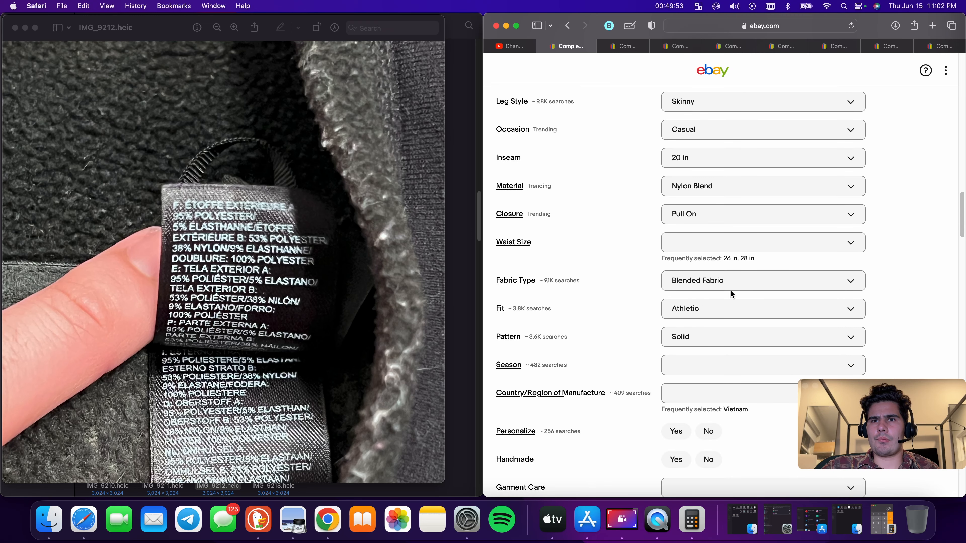
{"action": "scroll", "coordinate": [715, 300], "scroll_direction": "down", "scroll_amount": 12}
{"action": "scroll", "coordinate": [768, 266], "scroll_direction": "down", "scroll_amount": 5}
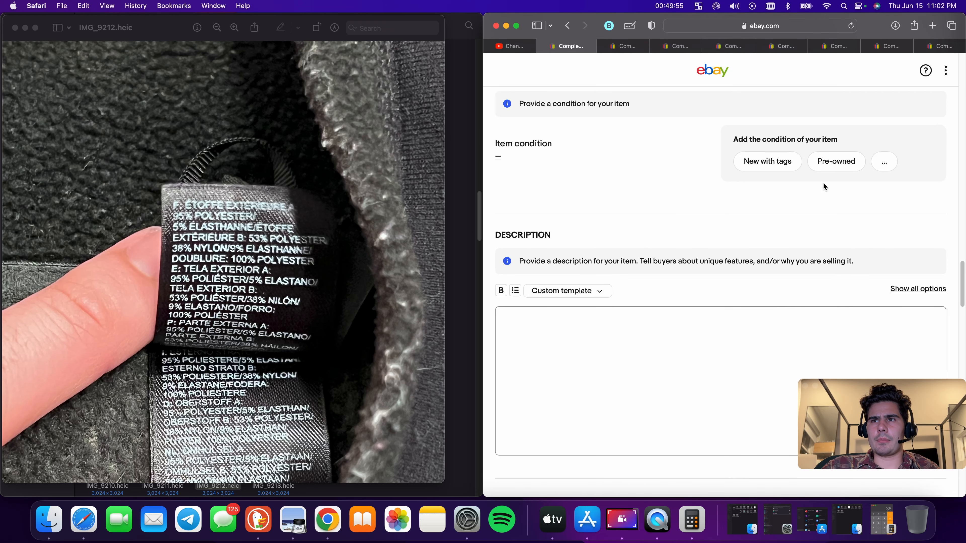
{"action": "left_click", "coordinate": [835, 160]}
{"action": "left_click", "coordinate": [628, 158]}
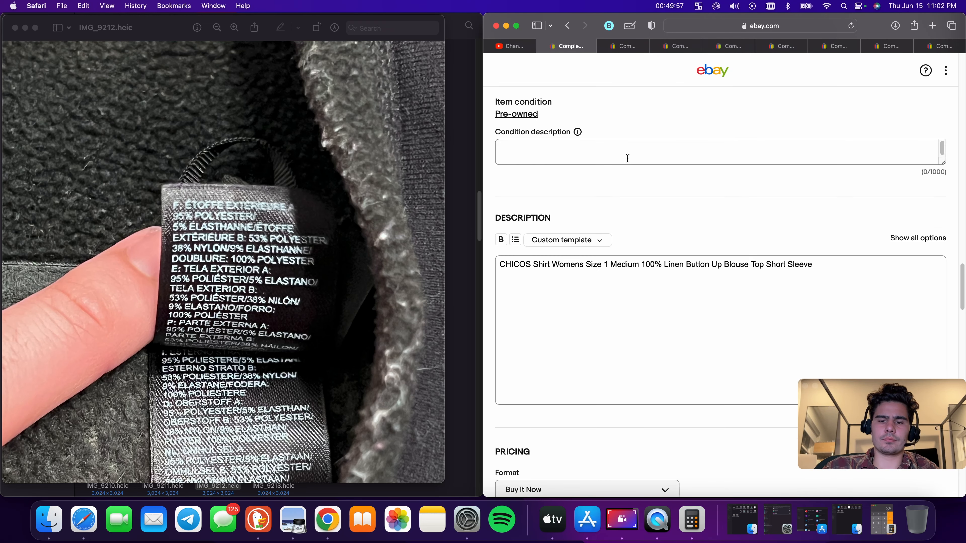
{"action": "type", "text": "Has some wear"}
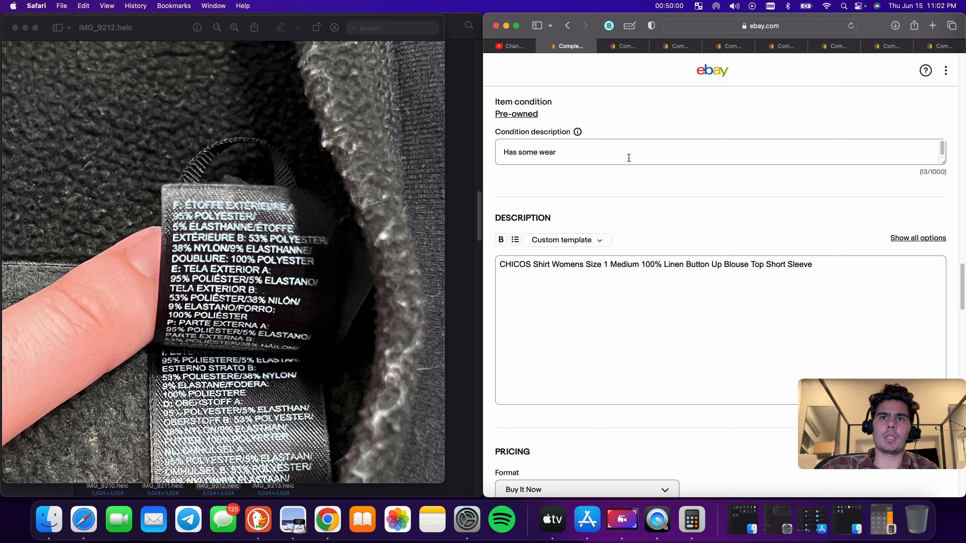
Set the Buy It Now price of the leggings to $18.00
{"action": "scroll", "coordinate": [629, 158], "scroll_direction": "down", "scroll_amount": 8}
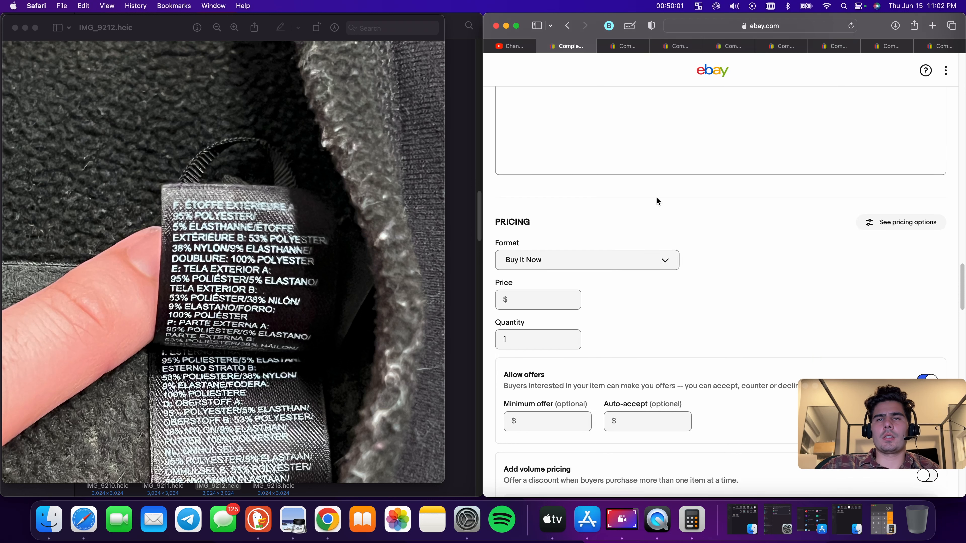
{"action": "left_click", "coordinate": [546, 246]}
{"action": "type", "text": "1"}
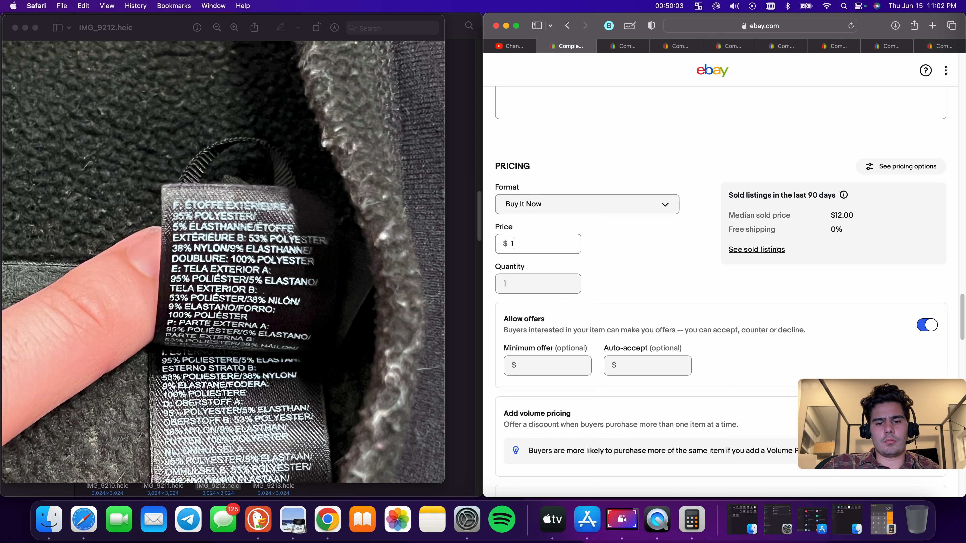
{"action": "type", "text": "8.00"}
Enter a package weight of 9 oz and the package dimensions, then check the domestic shipping cost
{"action": "scroll", "coordinate": [618, 251], "scroll_direction": "down", "scroll_amount": 10}
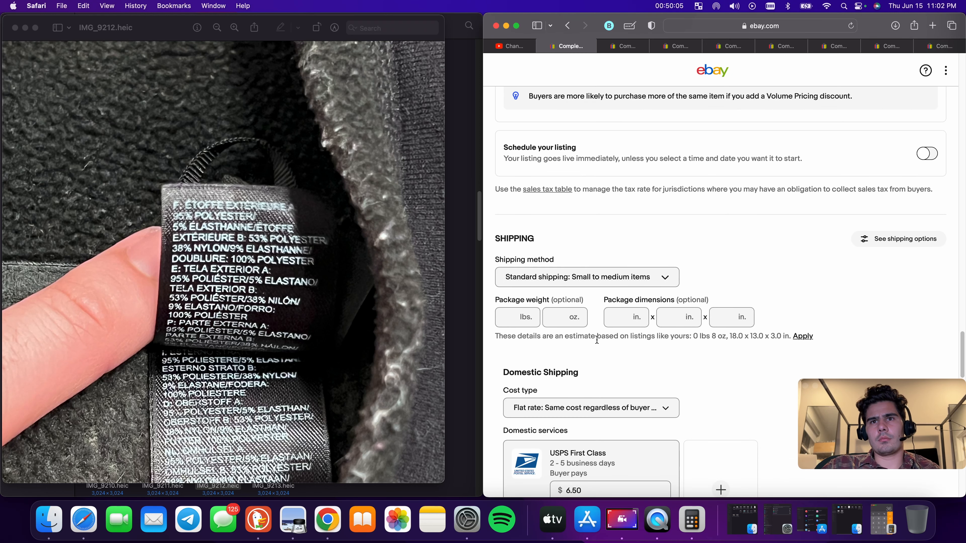
{"action": "left_click", "coordinate": [560, 317]}
{"action": "type", "text": "9"}
{"action": "left_click", "coordinate": [630, 319]}
{"action": "type", "text": "8"}
{"action": "left_click", "coordinate": [674, 319]}
{"action": "type", "text": "6"}
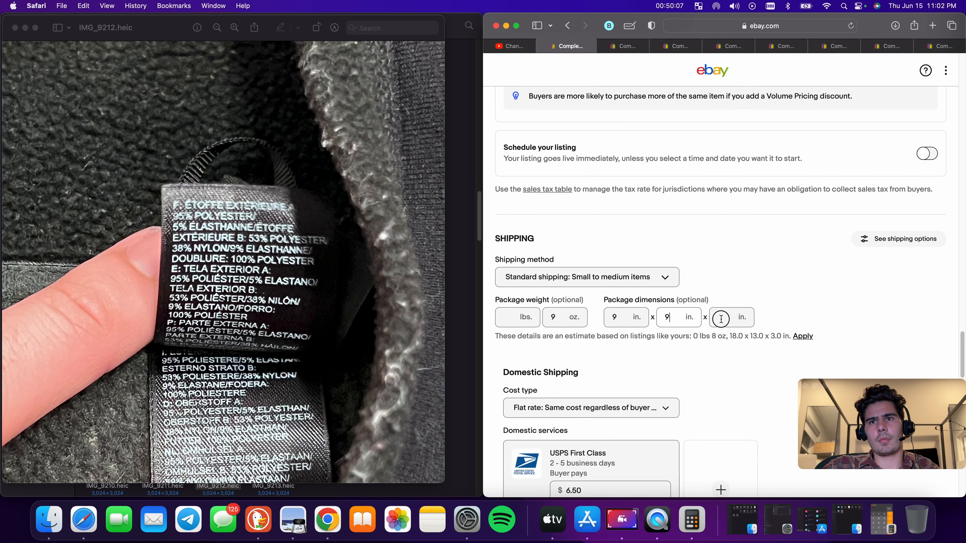
{"action": "left_click", "coordinate": [720, 320]}
{"action": "scroll", "coordinate": [720, 320], "scroll_direction": "down", "scroll_amount": 8}
{"action": "double_click", "coordinate": [583, 191]}
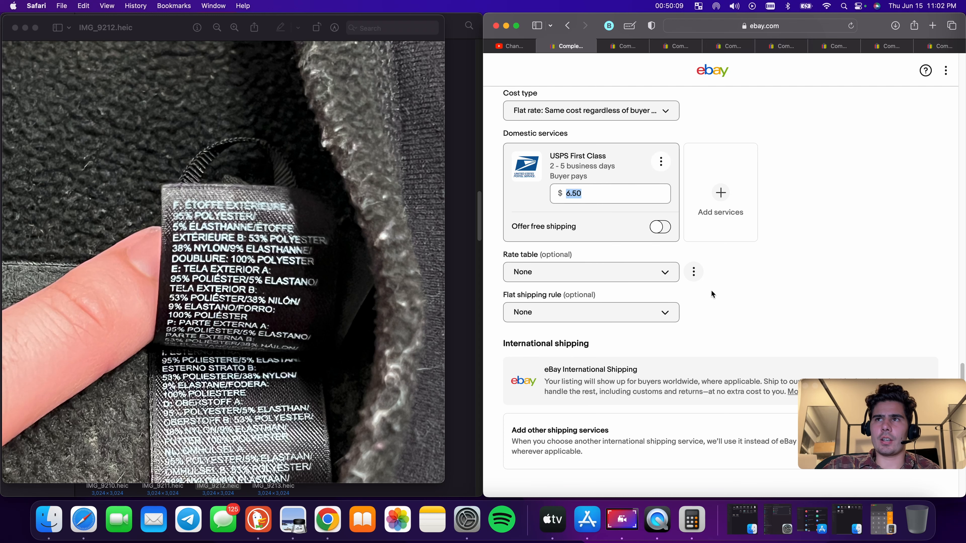
{"action": "scroll", "coordinate": [713, 294], "scroll_direction": "down", "scroll_amount": 10}
{"action": "left_click", "coordinate": [720, 332]}
Switch to the Zara dress listing and replace 'Size S' with 'Small' in the item title
{"action": "left_click", "coordinate": [620, 46]}
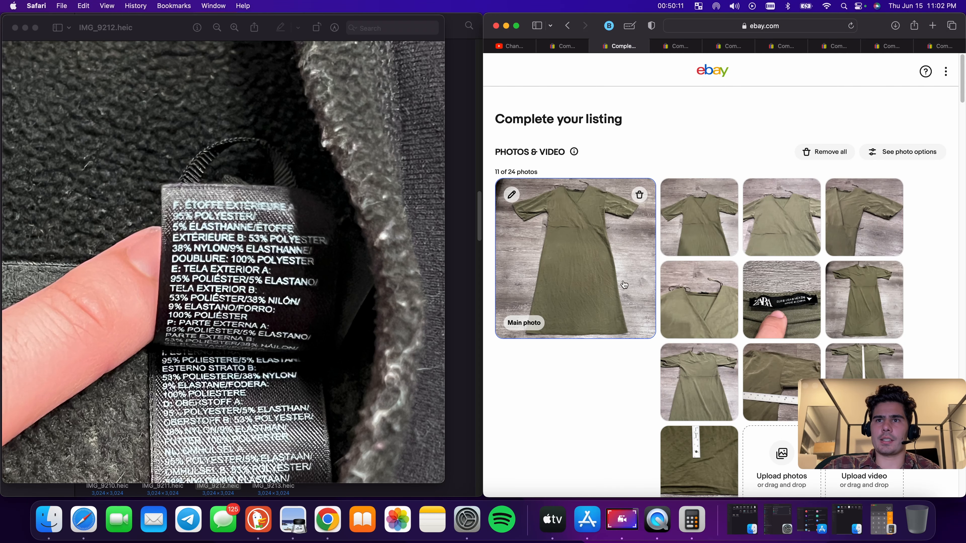
{"action": "scroll", "coordinate": [730, 293], "scroll_direction": "down", "scroll_amount": 5}
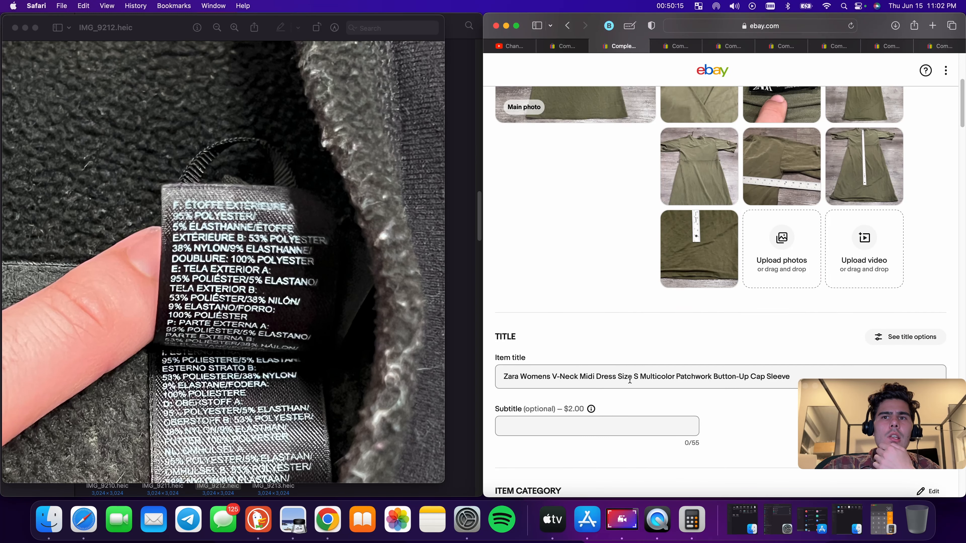
{"action": "left_click_drag", "start_coordinate": [640, 378], "coordinate": [620, 378]}
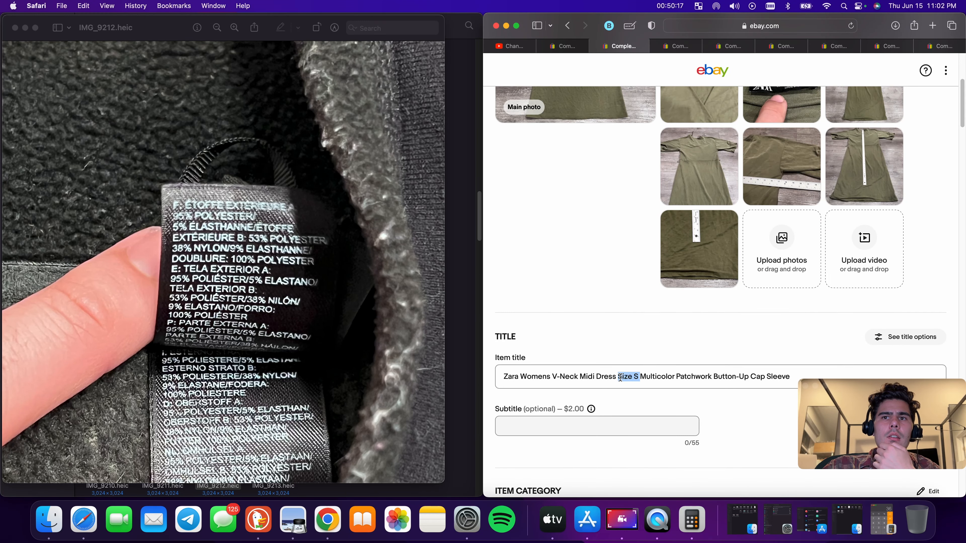
{"action": "key", "text": "BackSpace"}
{"action": "type", "text": "Small"}
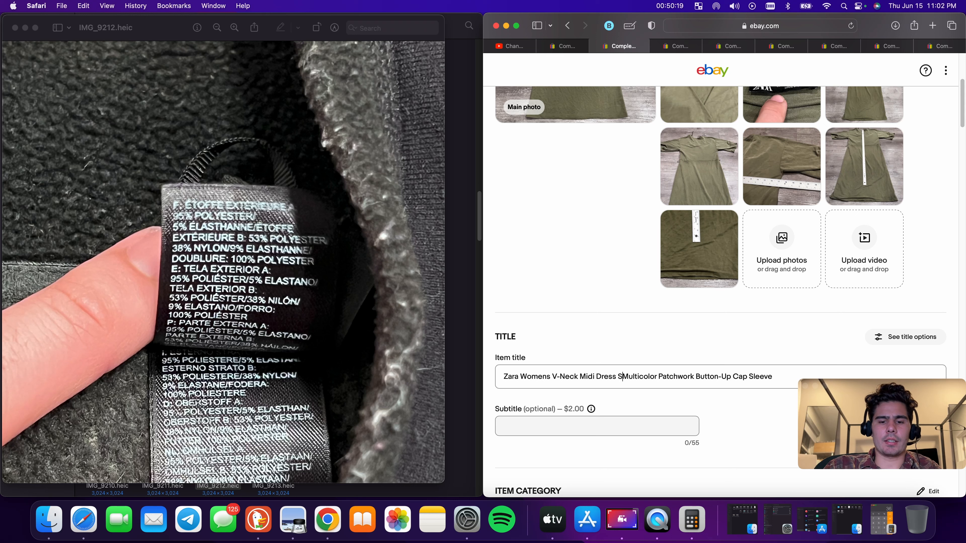
Remove the word 'Multicolor' from the dress title
{"action": "double_click", "coordinate": [653, 375]}
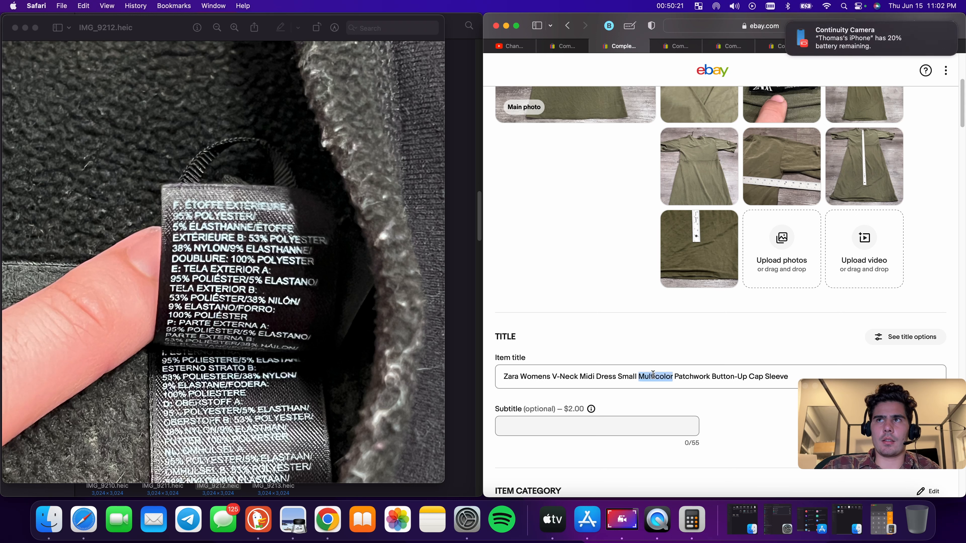
{"action": "type", "text": "Gre"}
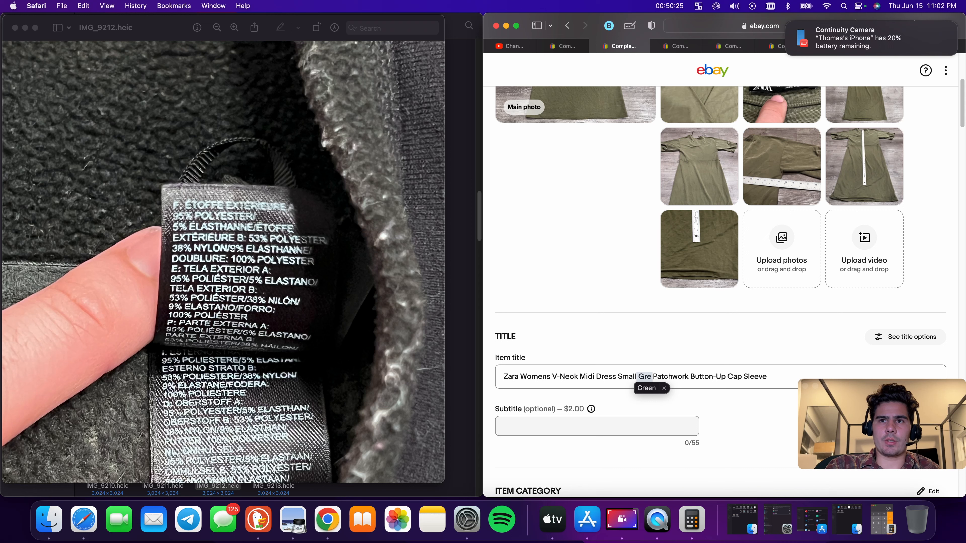
{"action": "key", "text": "BackSpace"}
{"action": "key", "text": "BackSpace"}
{"action": "key", "text": "BackSpace"}
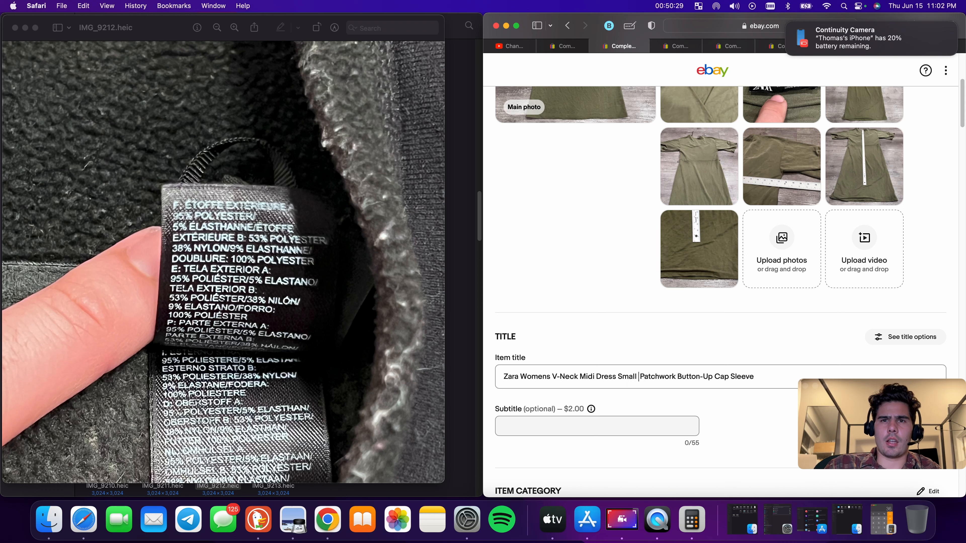
Change 'V-Neck' to 'V Neck' and move 'Midi Dress' to directly after 'Zara' in the title
{"action": "left_click", "coordinate": [555, 376]}
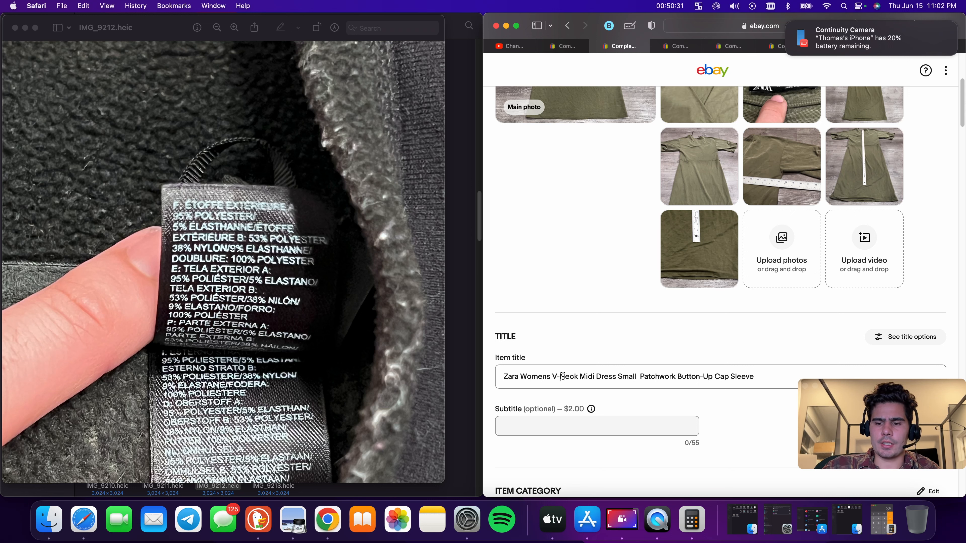
{"action": "key", "text": "BackSpace"}
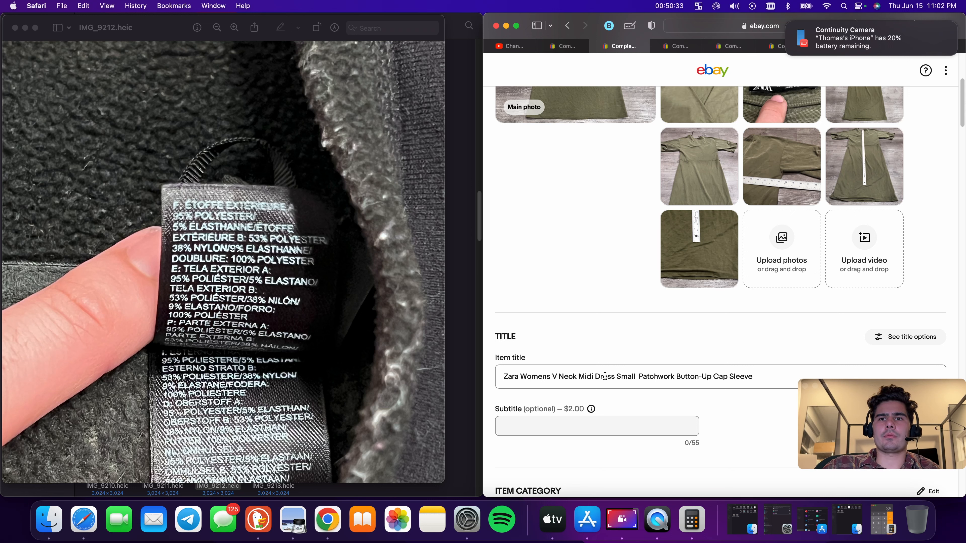
{"action": "left_click_drag", "start_coordinate": [580, 377], "coordinate": [620, 376]}
{"action": "key", "text": "super+c"}
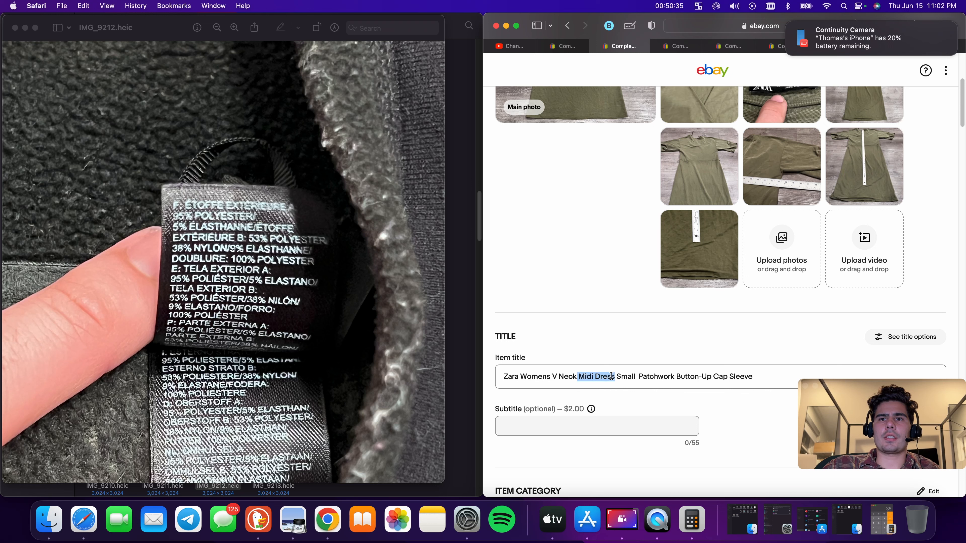
{"action": "right_click", "coordinate": [613, 377]}
{"action": "left_click", "coordinate": [624, 355]}
{"action": "left_click", "coordinate": [521, 376]}
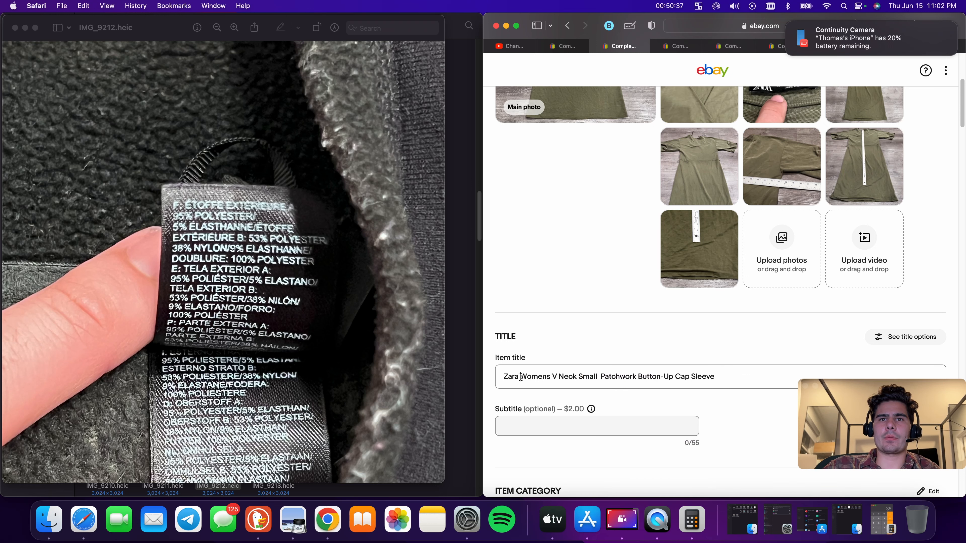
{"action": "key", "text": "super+v"}
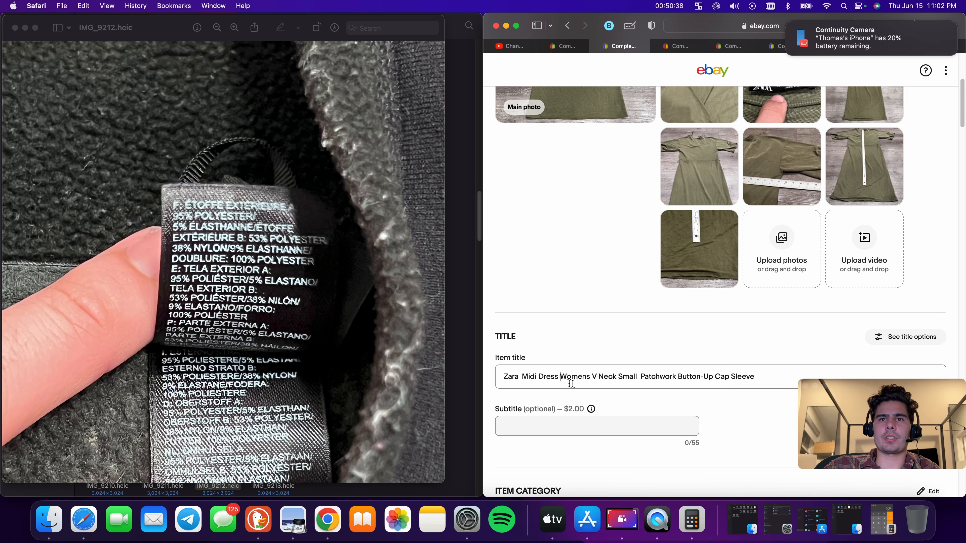
Insert 'Green' before 'V Neck' in the dress title
{"action": "left_click", "coordinate": [524, 377]}
{"action": "key", "text": "BackSpace"}
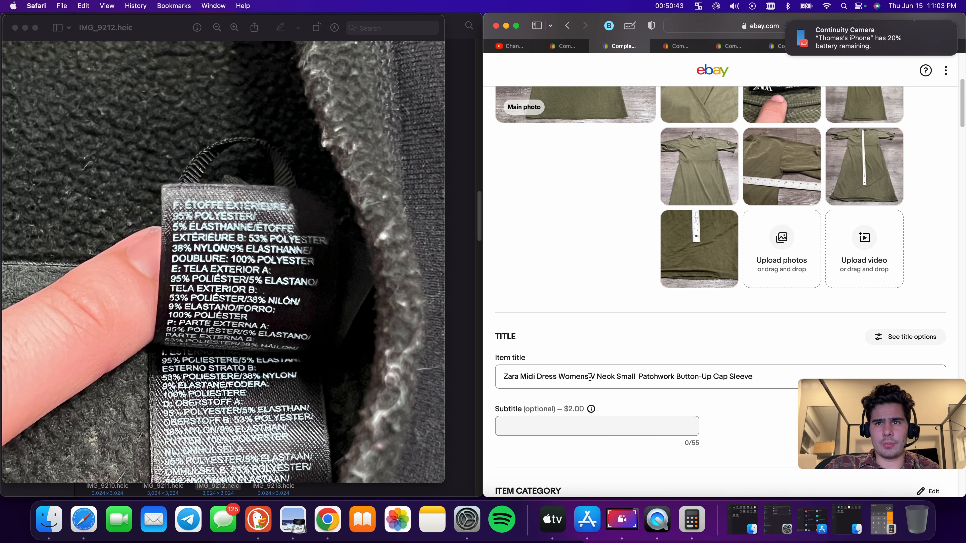
{"action": "type", "text": "Green"}
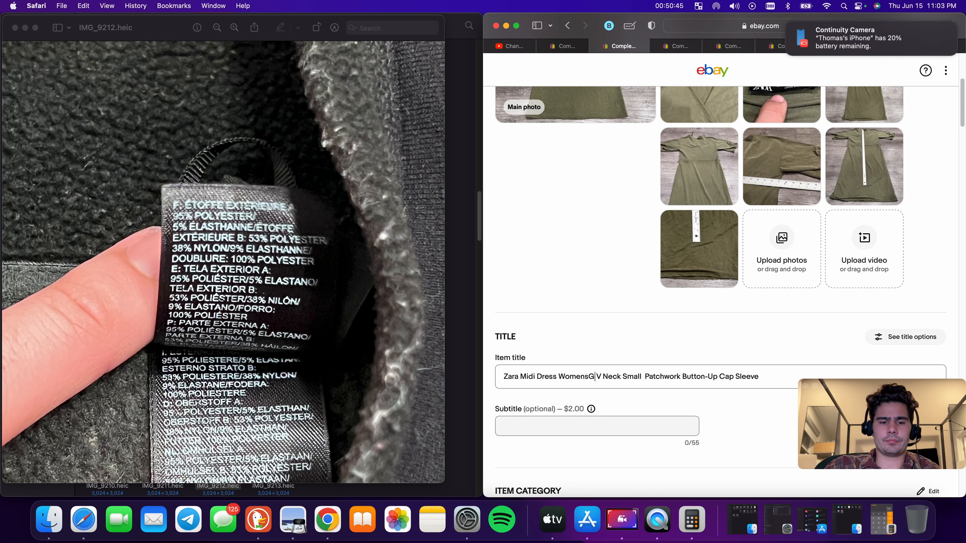
{"action": "left_click", "coordinate": [590, 376]}
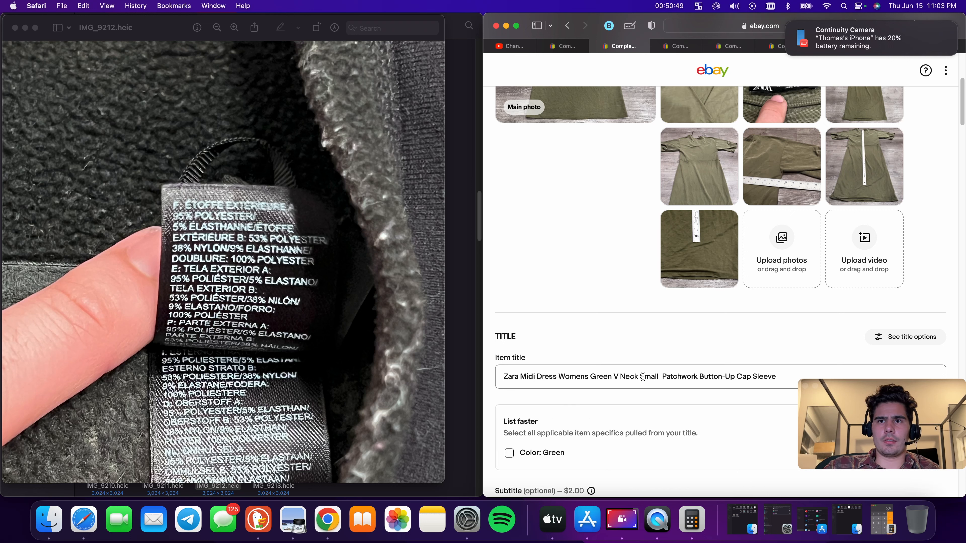
Delete 'Small', 'Patchwork' and 'Button-Up Cap Sleeve' from the end of the title
{"action": "double_click", "coordinate": [653, 377]}
{"action": "key", "text": "BackSpace"}
{"action": "double_click", "coordinate": [652, 377]}
{"action": "key", "text": "BackSpace"}
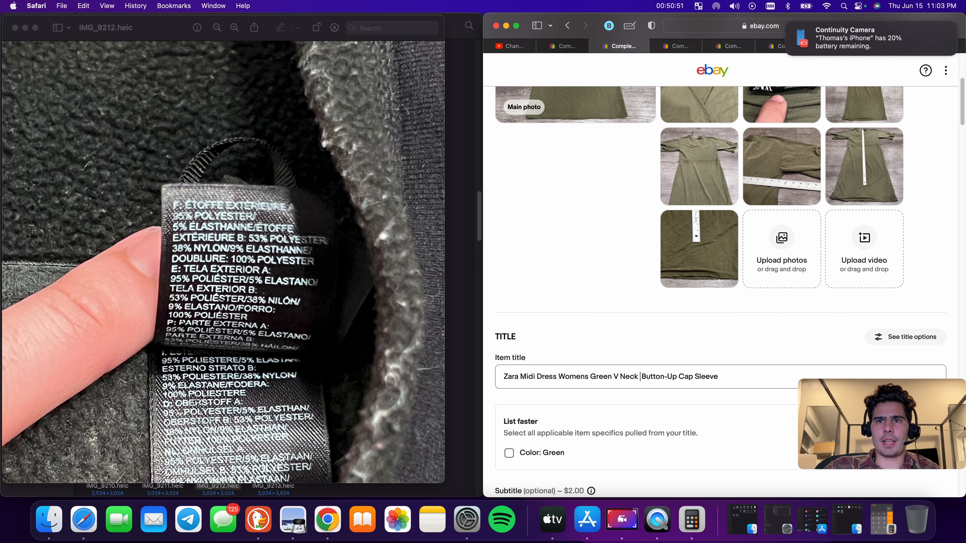
{"action": "left_click_drag", "start_coordinate": [676, 377], "coordinate": [643, 377]}
{"action": "key", "text": "BackSpace"}
{"action": "left_click_drag", "start_coordinate": [707, 376], "coordinate": [643, 378]}
{"action": "key", "text": "BackSpace"}
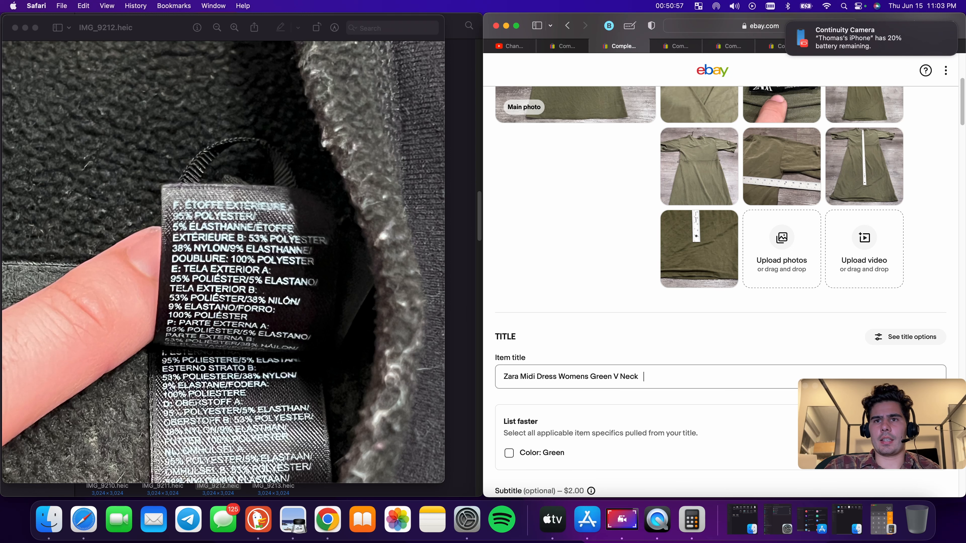
Append 'Short Sleeve Casual' to the dress title
{"action": "scroll", "coordinate": [696, 367], "scroll_direction": "up", "scroll_amount": 5}
{"action": "scroll", "coordinate": [696, 367], "scroll_direction": "down", "scroll_amount": 8}
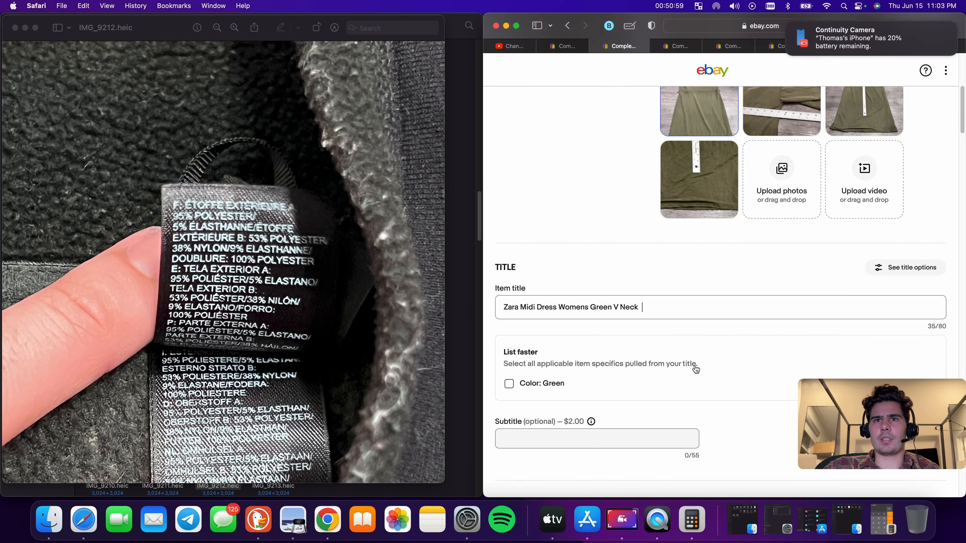
{"action": "scroll", "coordinate": [663, 314], "scroll_direction": "up", "scroll_amount": 5}
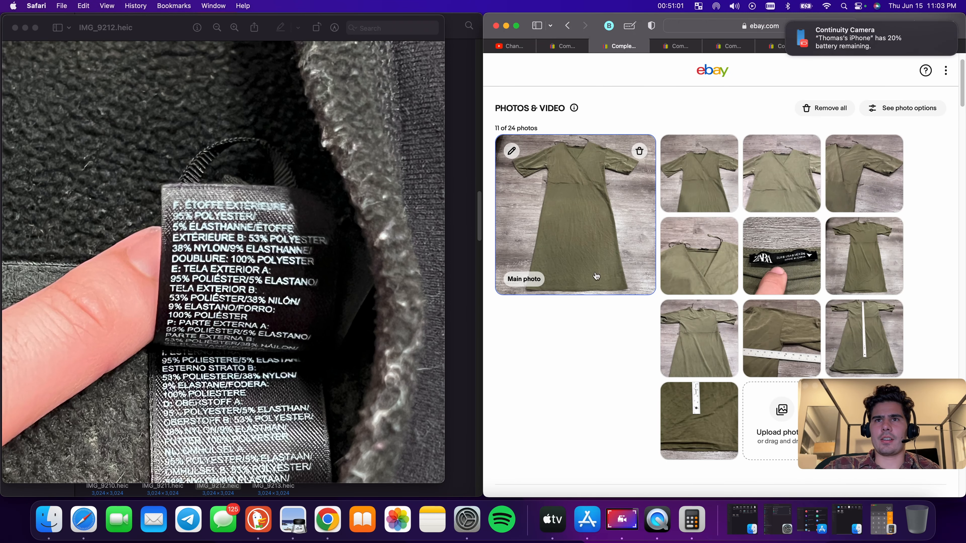
{"action": "scroll", "coordinate": [652, 375], "scroll_direction": "down", "scroll_amount": 4}
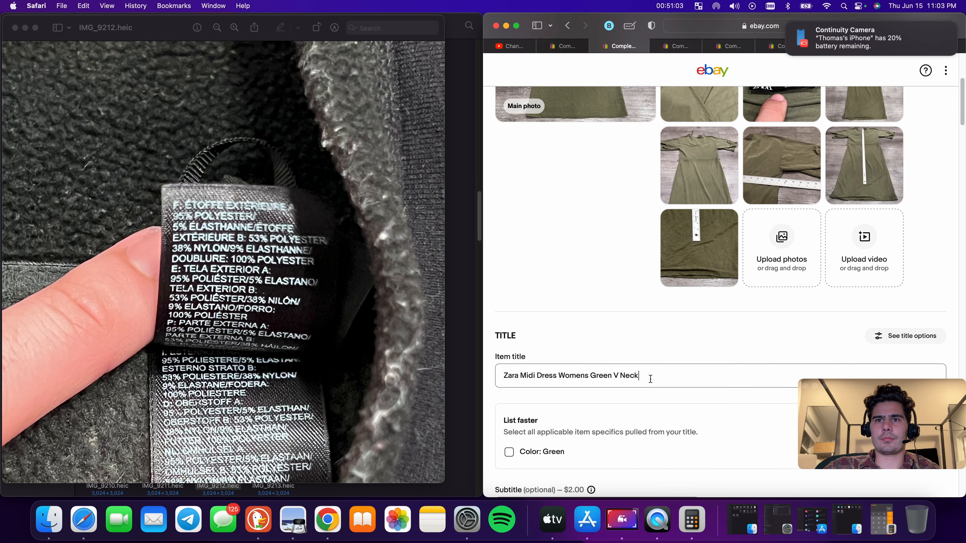
{"action": "type", "text": "ort "}
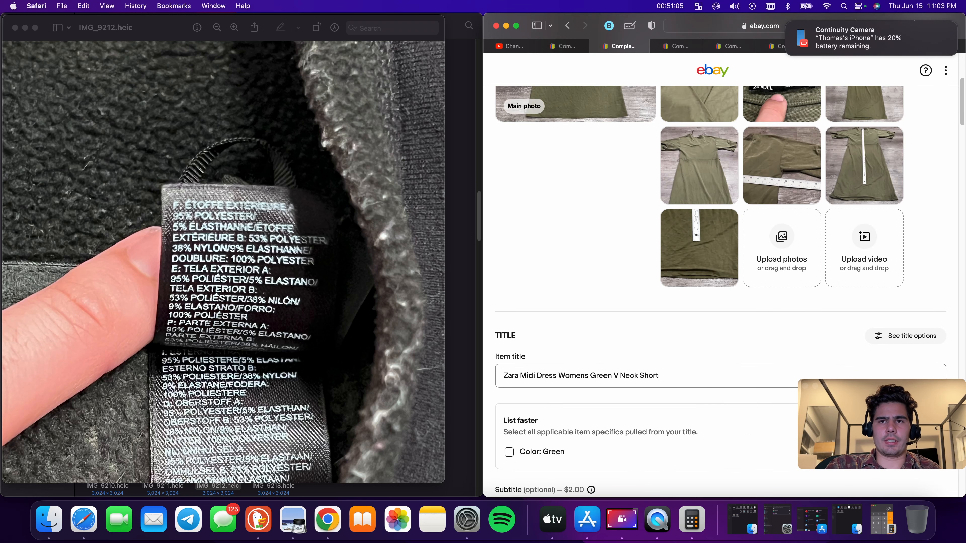
{"action": "type", "text": "Sleeve"}
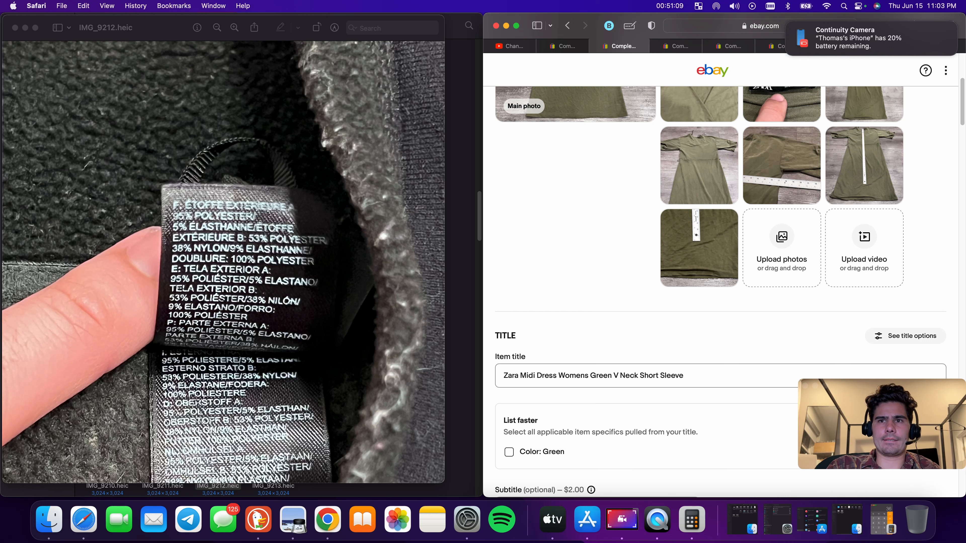
{"action": "type", "text": " Casual"}
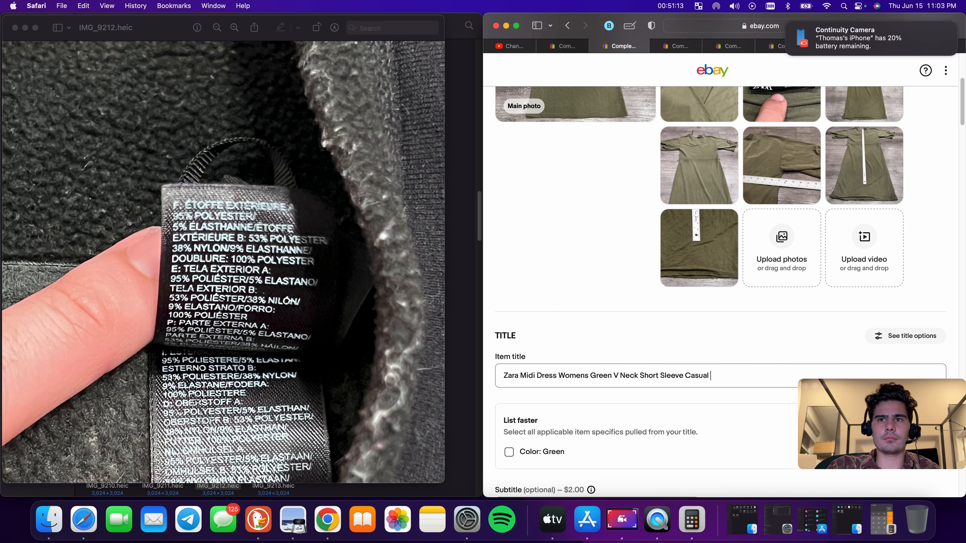
Append 'Ladies Preppy' to the title, correcting the misspelled 'PReppy' with the spelling suggestion
{"action": "scroll", "coordinate": [638, 362], "scroll_direction": "down", "scroll_amount": 5}
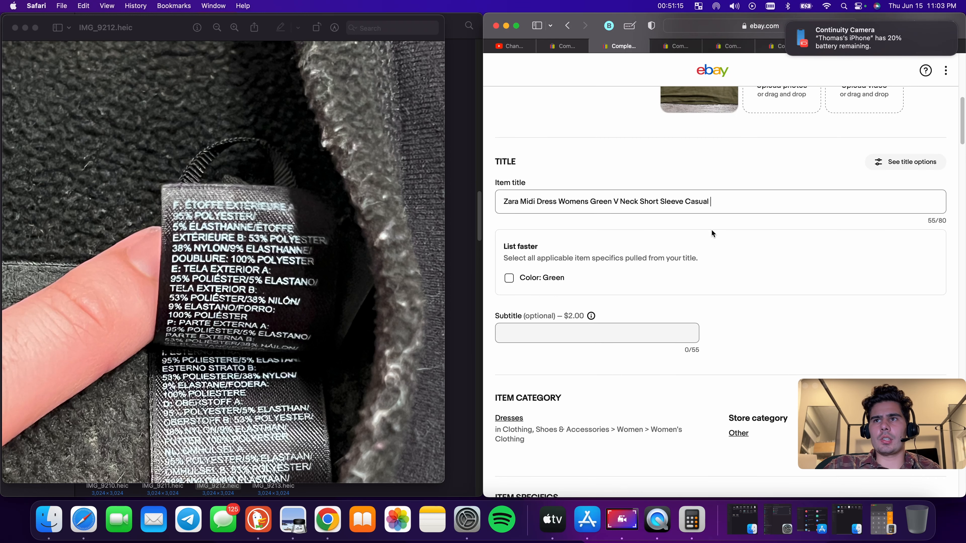
{"action": "type", "text": "Ladies PReppy"}
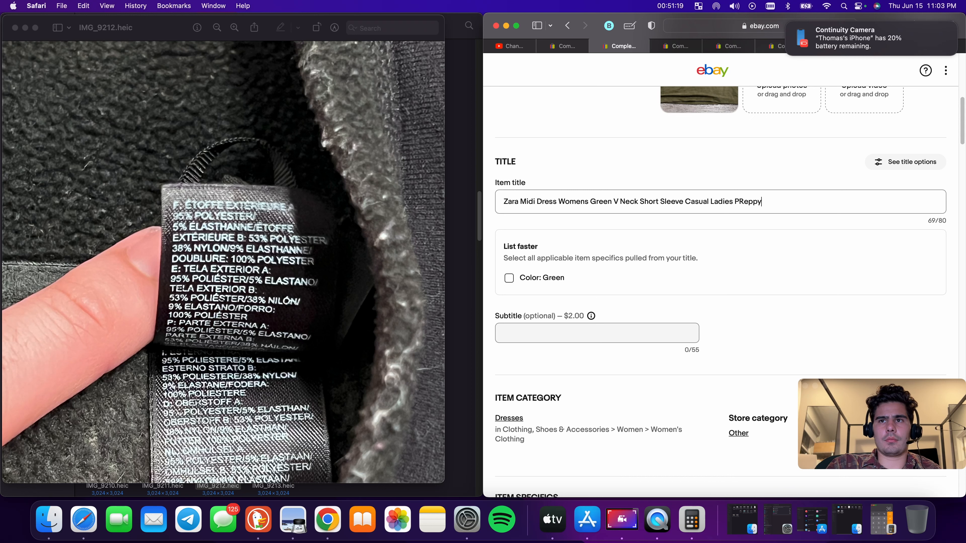
{"action": "right_click", "coordinate": [745, 202]}
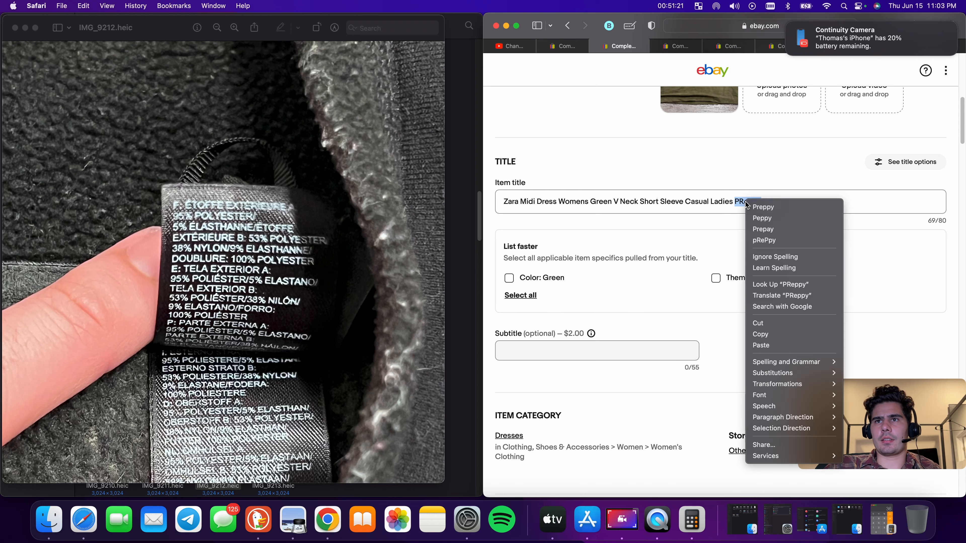
{"action": "left_click", "coordinate": [763, 206]}
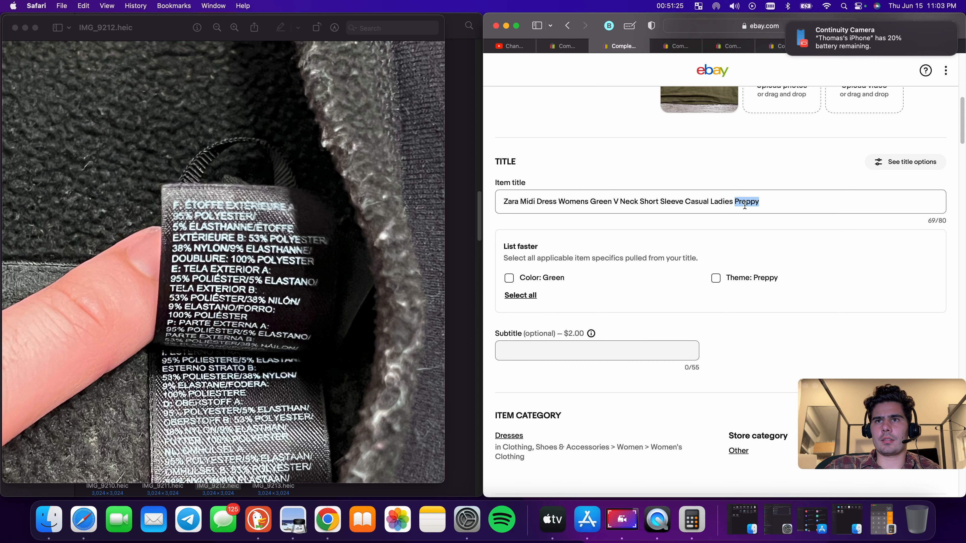
{"action": "left_click", "coordinate": [767, 203]}
{"action": "scroll", "coordinate": [774, 205], "scroll_direction": "up", "scroll_amount": 10}
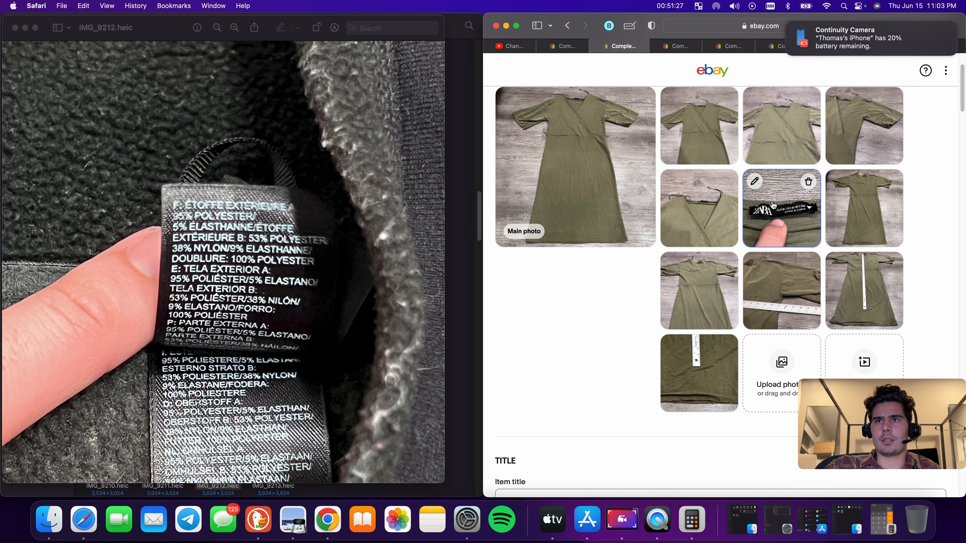
{"action": "scroll", "coordinate": [746, 226], "scroll_direction": "up", "scroll_amount": 3}
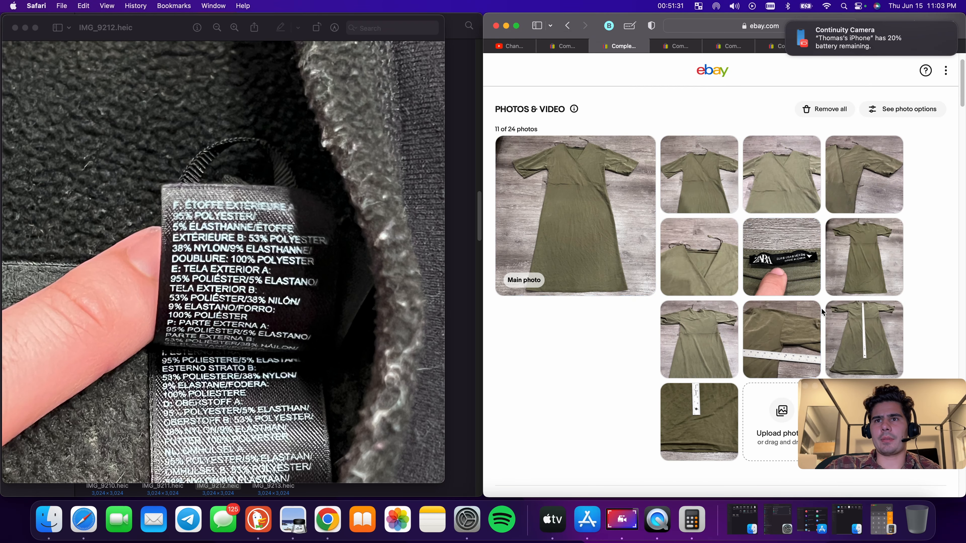
{"action": "scroll", "coordinate": [821, 308], "scroll_direction": "down", "scroll_amount": 15}
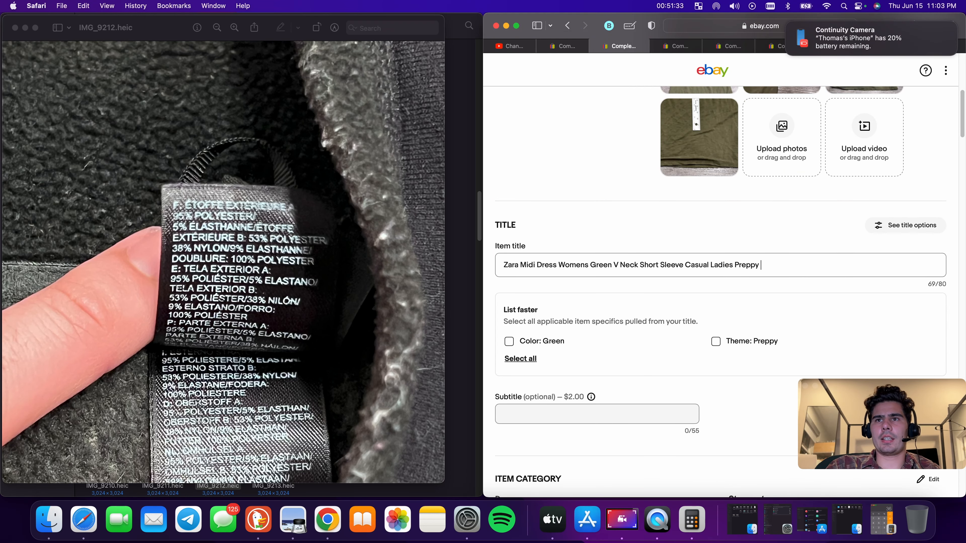
Append 'Linen' to the dress title, then select and copy the entire title text
{"action": "type", "text": "Linen"}
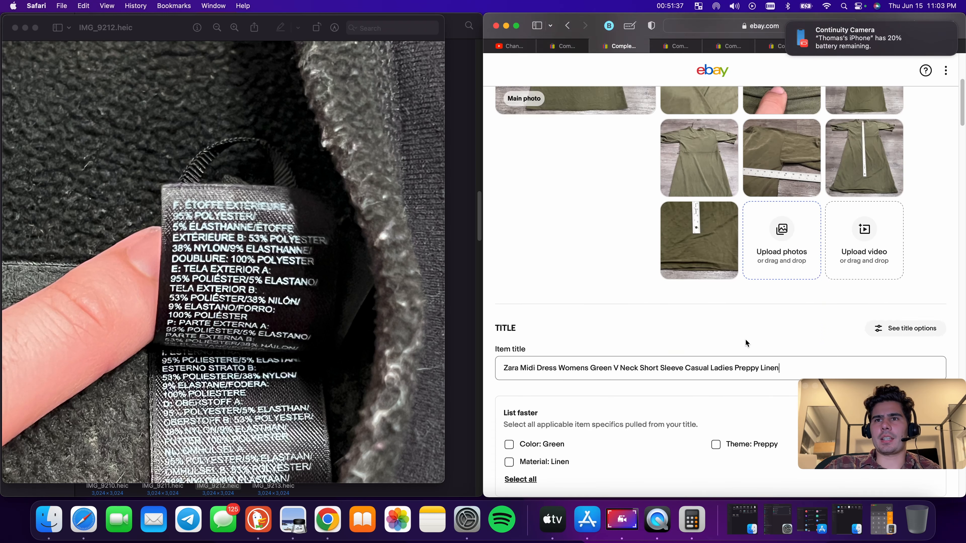
{"action": "double_click", "coordinate": [745, 257]}
{"action": "right_click", "coordinate": [741, 257]}
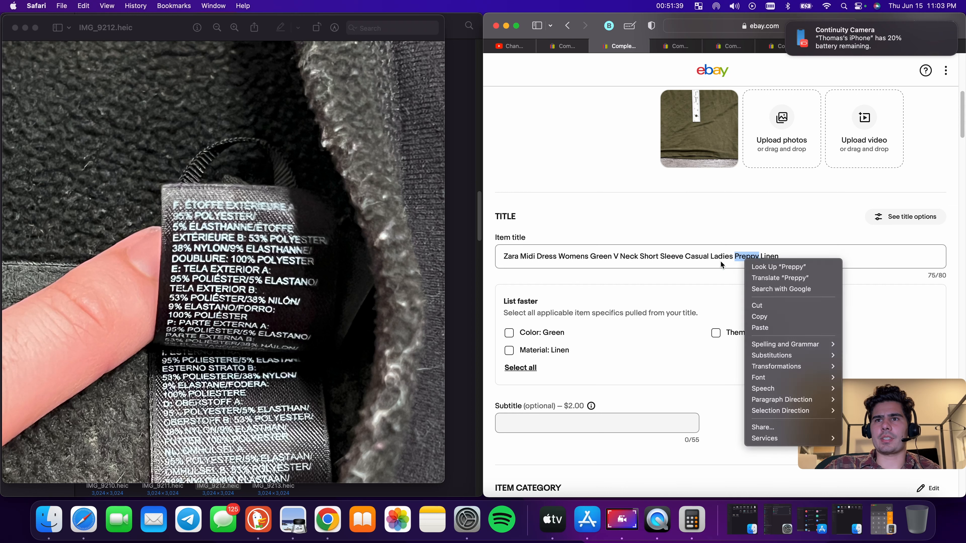
{"action": "left_click", "coordinate": [709, 263]}
{"action": "key", "text": "super+a"}
{"action": "right_click", "coordinate": [709, 262]}
{"action": "left_click", "coordinate": [745, 319]}
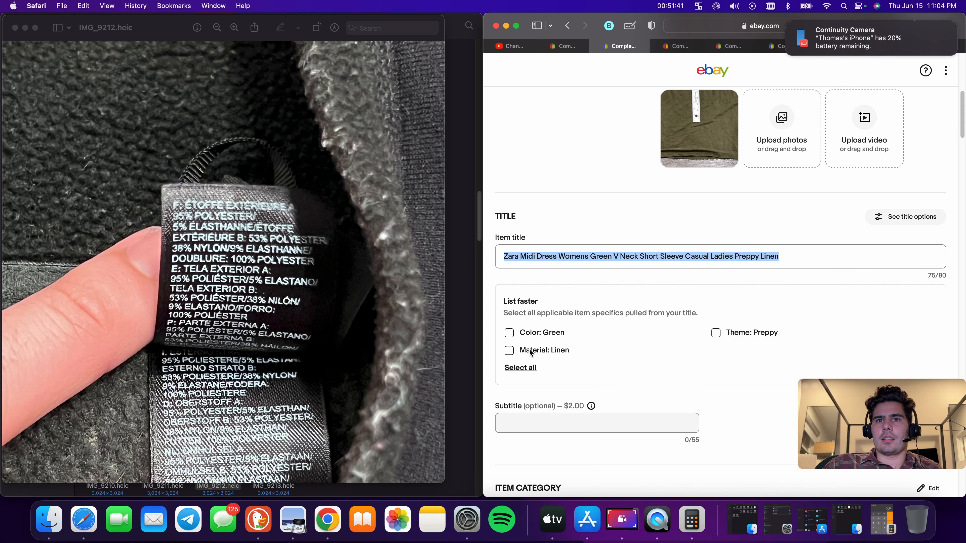
Apply the title-derived item specifics Material: Linen, Color: Green and Theme: Preppy
{"action": "left_click", "coordinate": [509, 350]}
{"action": "left_click", "coordinate": [509, 333]}
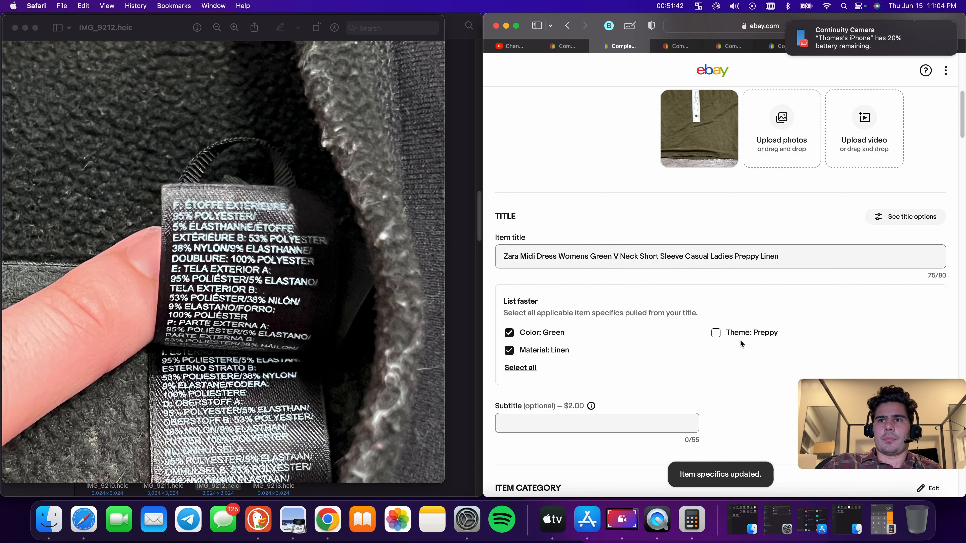
{"action": "left_click", "coordinate": [716, 333]}
{"action": "scroll", "coordinate": [718, 334], "scroll_direction": "down", "scroll_amount": 15}
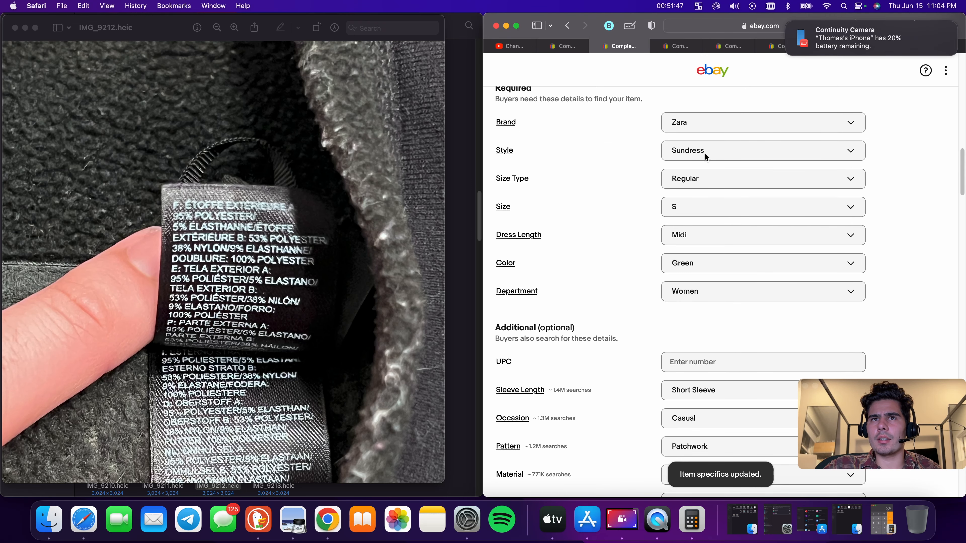
{"action": "scroll", "coordinate": [705, 155], "scroll_direction": "up", "scroll_amount": 10}
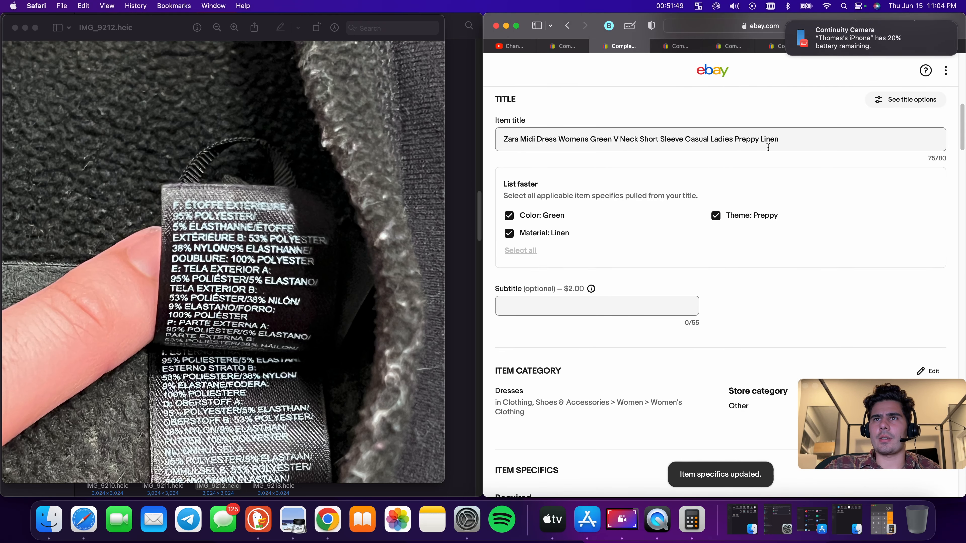
Delete 'Linen' from the end of the dress title
{"action": "double_click", "coordinate": [769, 139]}
{"action": "key", "text": "BackSpace"}
{"action": "scroll", "coordinate": [770, 193], "scroll_direction": "down", "scroll_amount": 10}
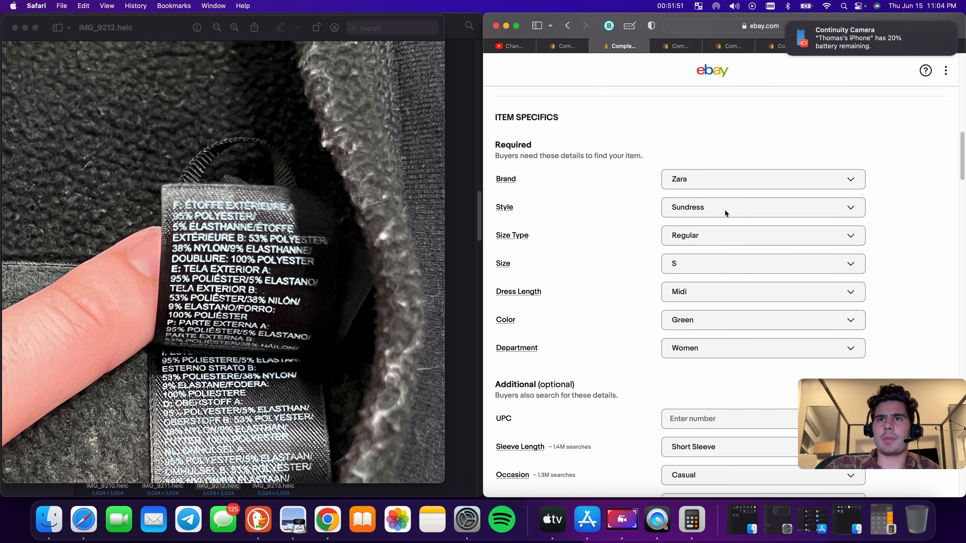
{"action": "scroll", "coordinate": [725, 212], "scroll_direction": "up", "scroll_amount": 15}
{"action": "scroll", "coordinate": [638, 221], "scroll_direction": "down", "scroll_amount": 15}
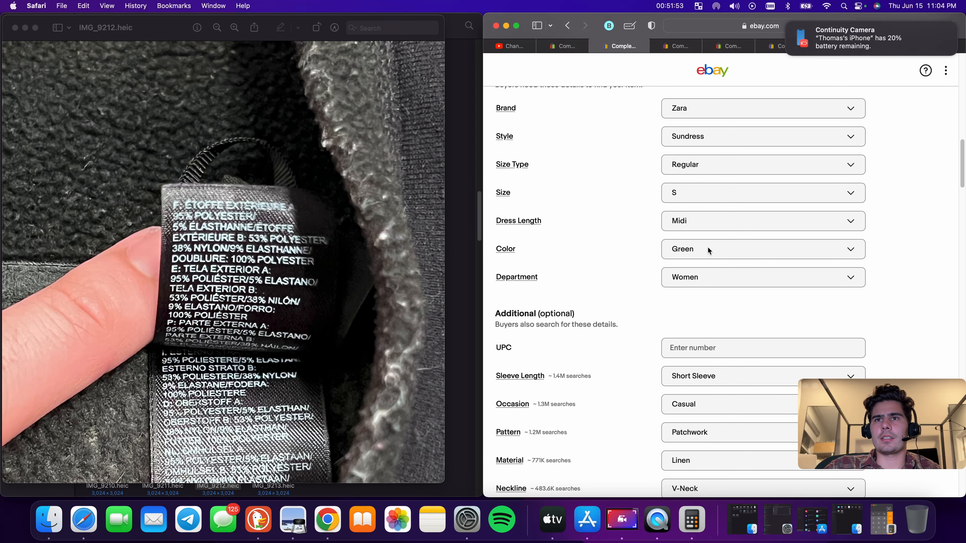
{"action": "scroll", "coordinate": [695, 156], "scroll_direction": "up", "scroll_amount": 2}
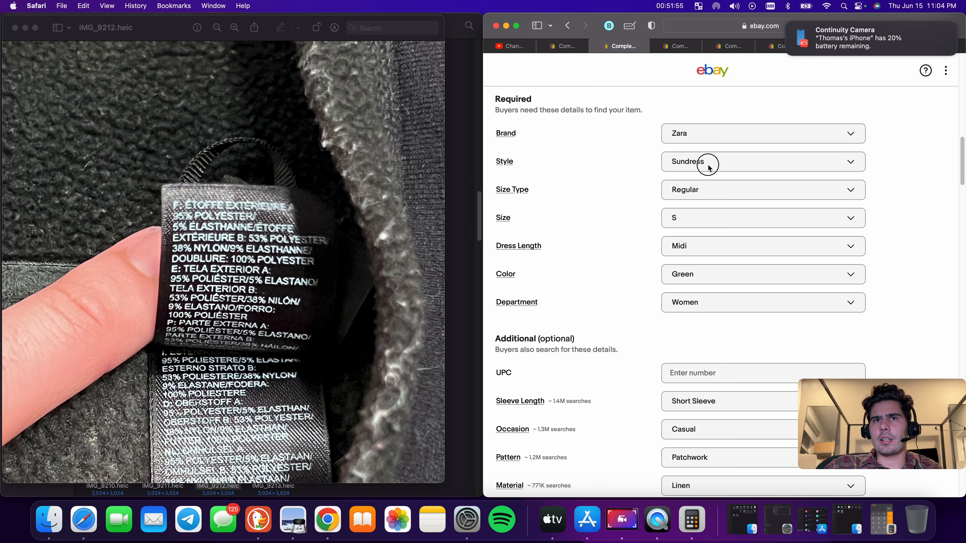
Set the Style item specific to Maxi, unchecking Sundress in the style list
{"action": "left_click", "coordinate": [708, 168]}
{"action": "scroll", "coordinate": [726, 293], "scroll_direction": "down", "scroll_amount": 3}
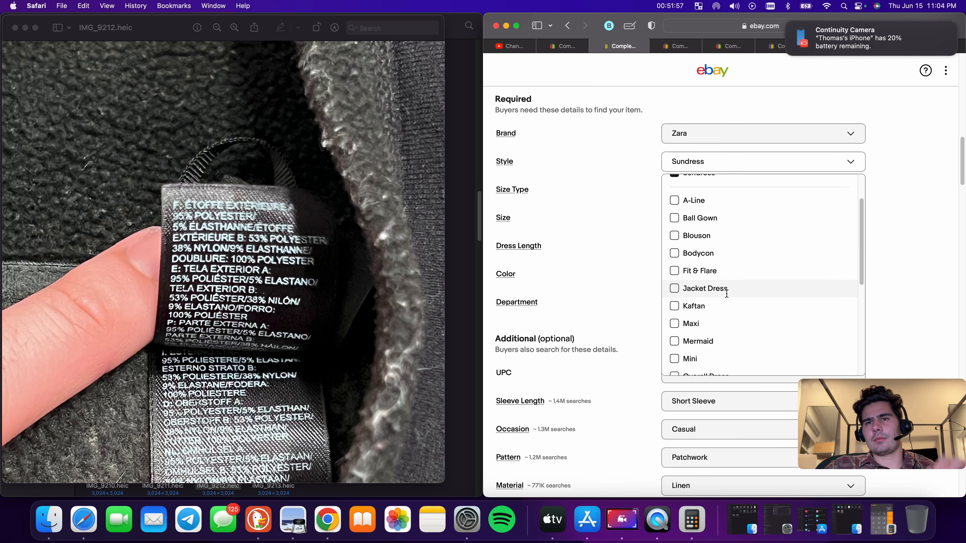
{"action": "scroll", "coordinate": [726, 293], "scroll_direction": "down", "scroll_amount": 2}
{"action": "scroll", "coordinate": [711, 329], "scroll_direction": "down", "scroll_amount": 5}
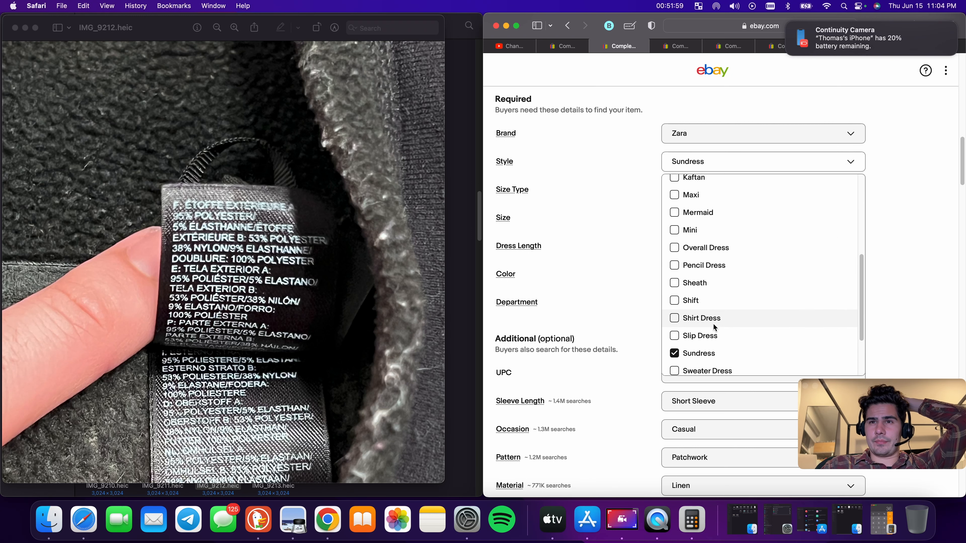
{"action": "left_click", "coordinate": [683, 353]}
{"action": "scroll", "coordinate": [684, 352], "scroll_direction": "down", "scroll_amount": 3}
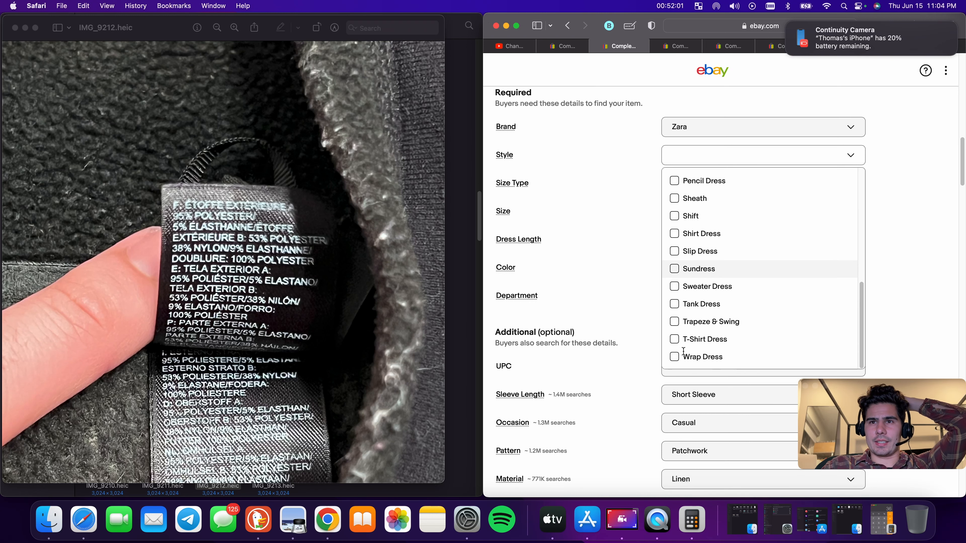
{"action": "scroll", "coordinate": [714, 337], "scroll_direction": "up", "scroll_amount": 1}
{"action": "scroll", "coordinate": [713, 337], "scroll_direction": "up", "scroll_amount": 4}
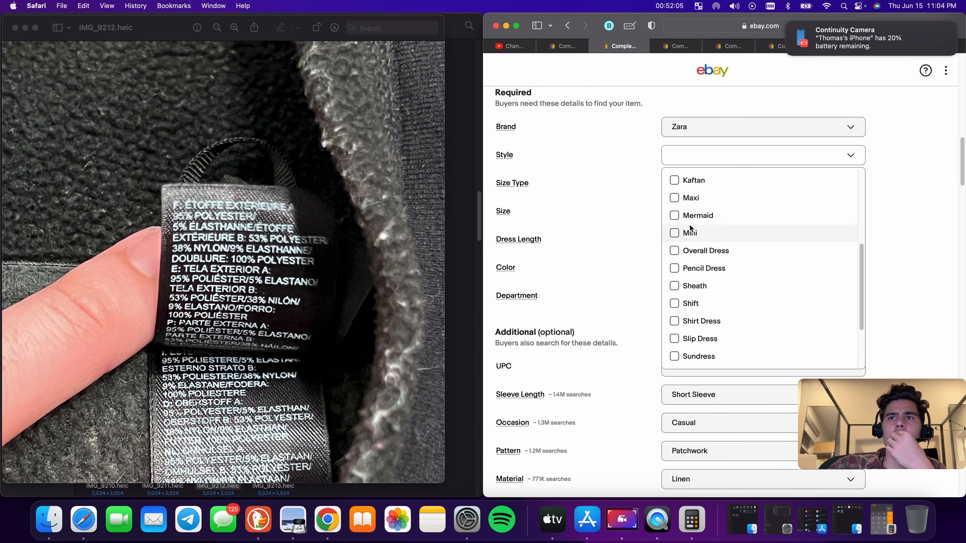
{"action": "left_click", "coordinate": [675, 199]}
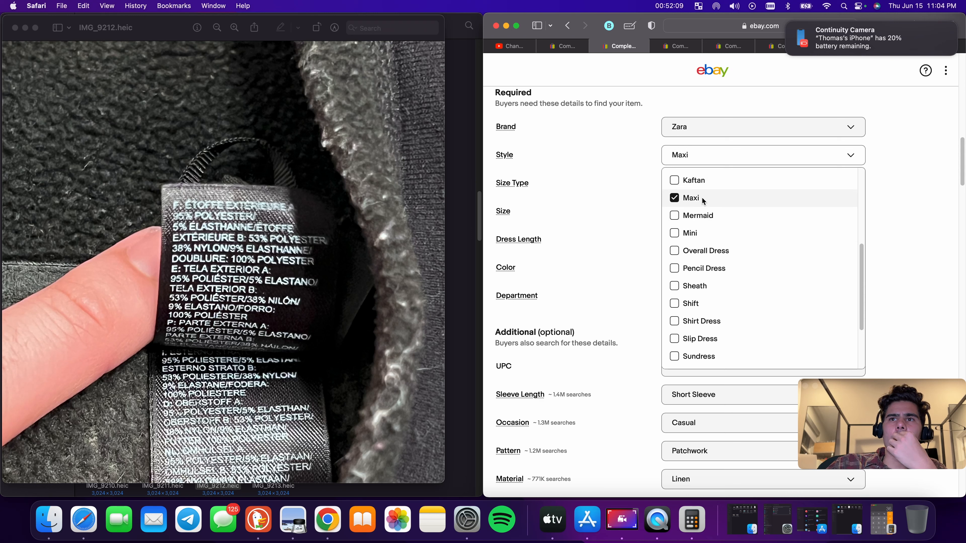
{"action": "scroll", "coordinate": [703, 206], "scroll_direction": "up", "scroll_amount": 4}
{"action": "scroll", "coordinate": [690, 216], "scroll_direction": "up", "scroll_amount": 7}
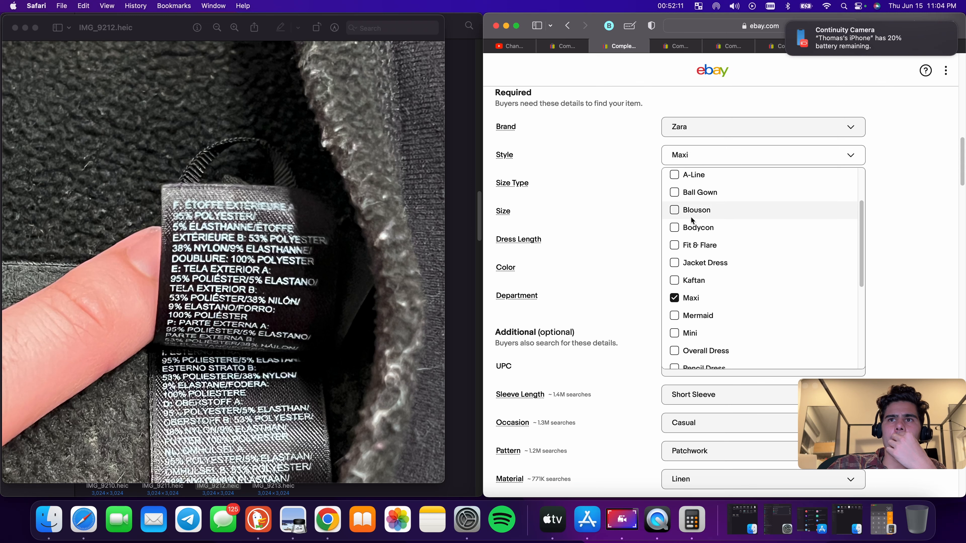
{"action": "left_click", "coordinate": [655, 221]}
Review the required and additional item specifics of the dress listing
{"action": "scroll", "coordinate": [768, 262], "scroll_direction": "down", "scroll_amount": 2}
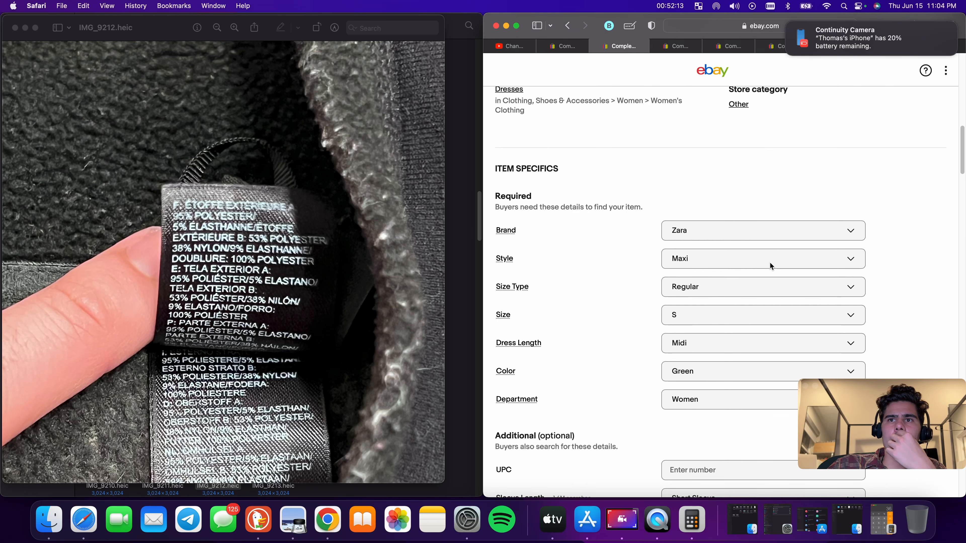
{"action": "scroll", "coordinate": [769, 262], "scroll_direction": "down", "scroll_amount": 3}
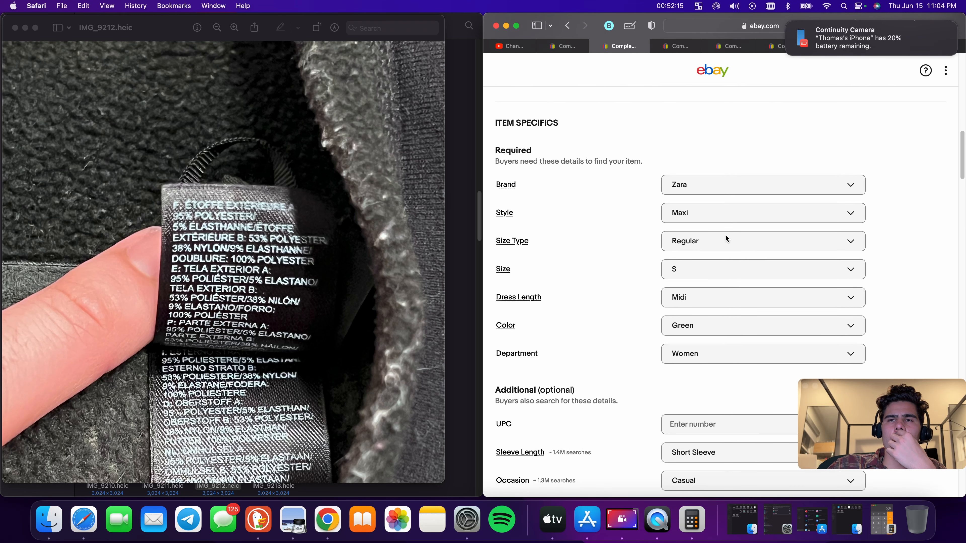
{"action": "scroll", "coordinate": [725, 235], "scroll_direction": "down", "scroll_amount": 1}
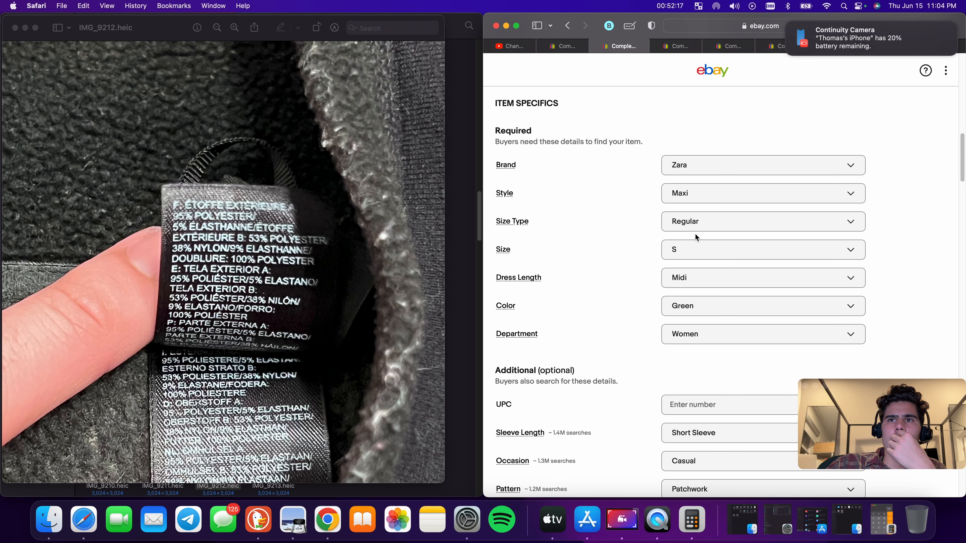
{"action": "scroll", "coordinate": [691, 250], "scroll_direction": "up", "scroll_amount": 15}
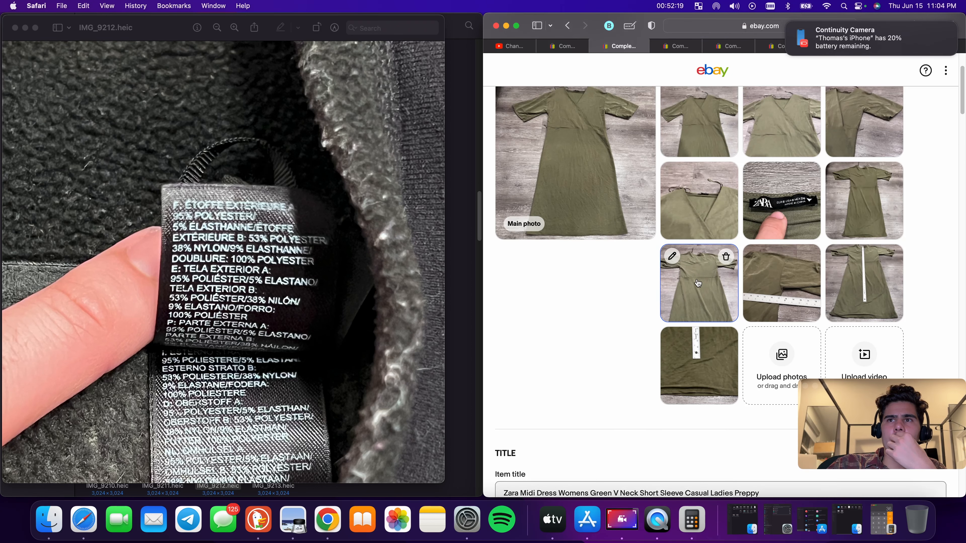
{"action": "scroll", "coordinate": [777, 216], "scroll_direction": "down", "scroll_amount": 15}
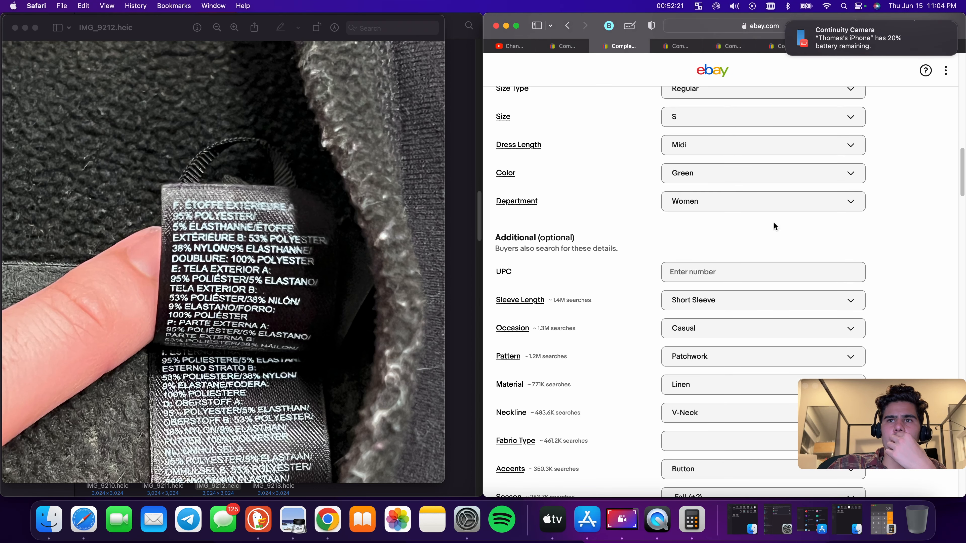
{"action": "scroll", "coordinate": [774, 222], "scroll_direction": "up", "scroll_amount": 4}
{"action": "scroll", "coordinate": [774, 228], "scroll_direction": "down", "scroll_amount": 5}
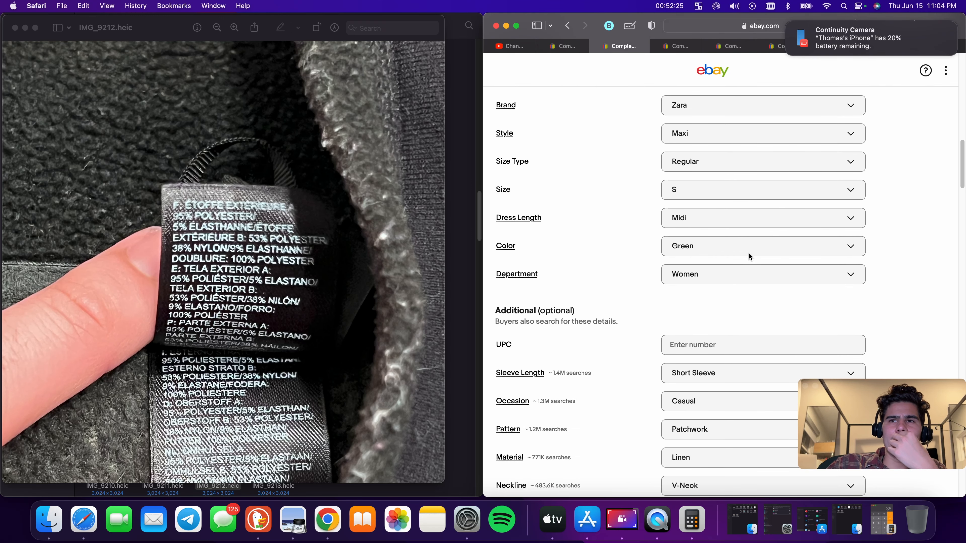
{"action": "scroll", "coordinate": [748, 253], "scroll_direction": "down", "scroll_amount": 4}
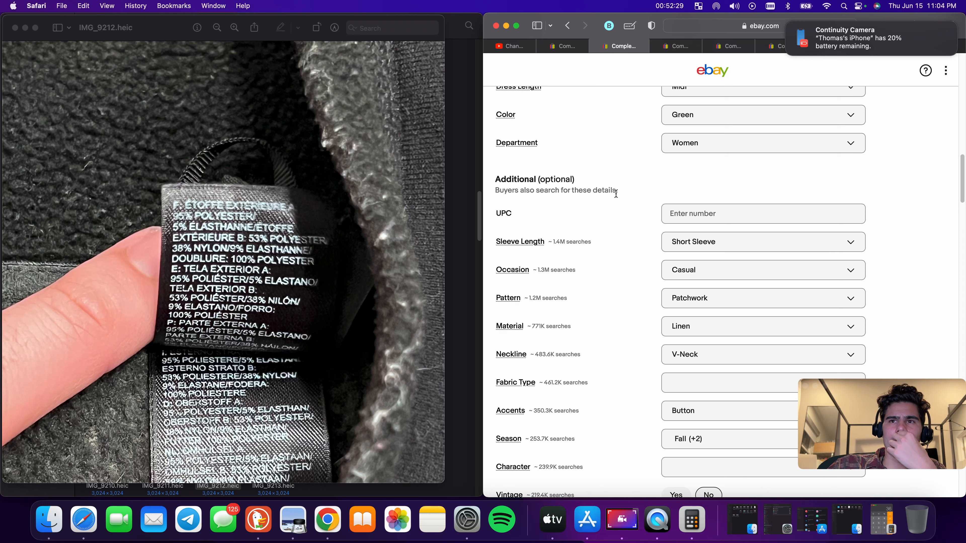
Clear the Pattern item specific
{"action": "left_click", "coordinate": [766, 310]}
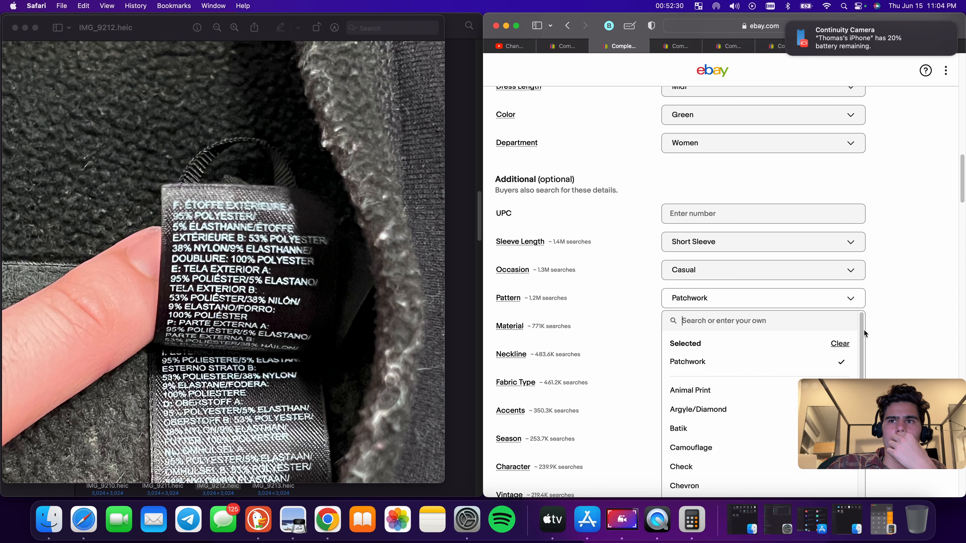
{"action": "left_click", "coordinate": [841, 341]}
{"action": "left_click", "coordinate": [900, 244]}
Set the item condition to Pre-owned and paste the copied title into the description
{"action": "scroll", "coordinate": [799, 259], "scroll_direction": "up", "scroll_amount": 20}
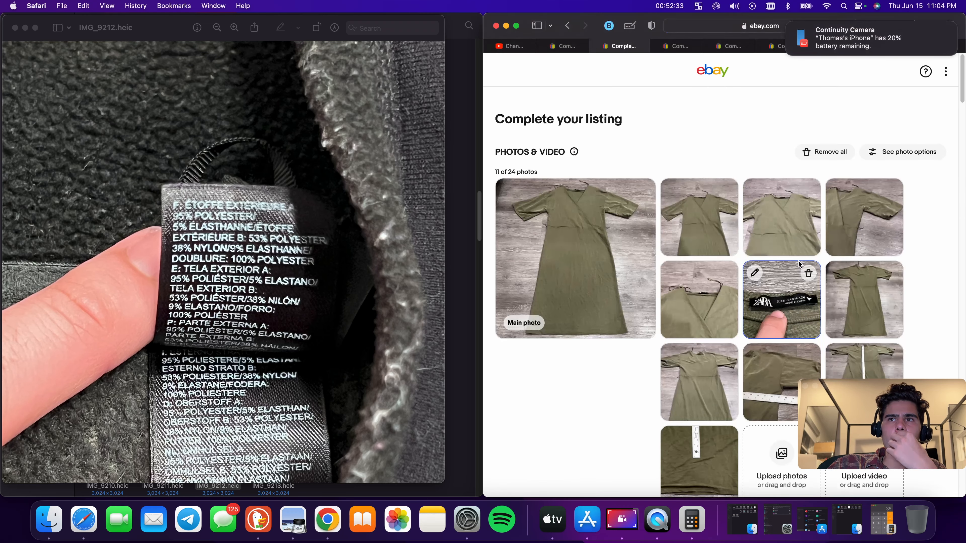
{"action": "scroll", "coordinate": [804, 282], "scroll_direction": "down", "scroll_amount": 20}
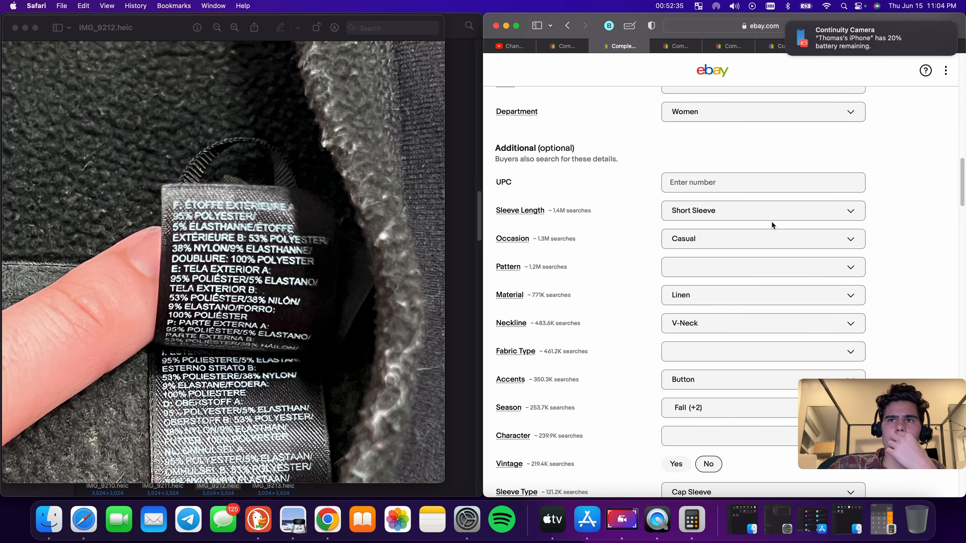
{"action": "scroll", "coordinate": [704, 251], "scroll_direction": "down", "scroll_amount": 3}
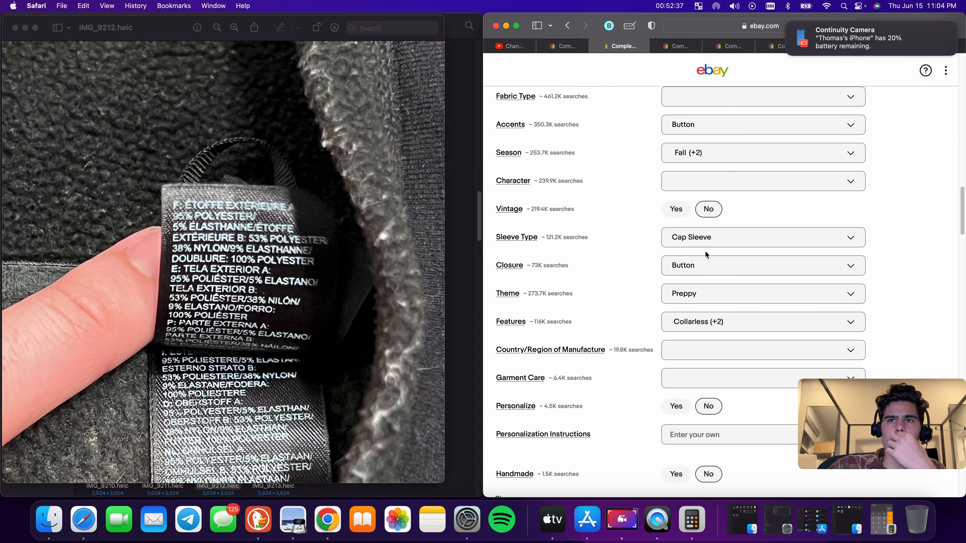
{"action": "scroll", "coordinate": [710, 252], "scroll_direction": "down", "scroll_amount": 15}
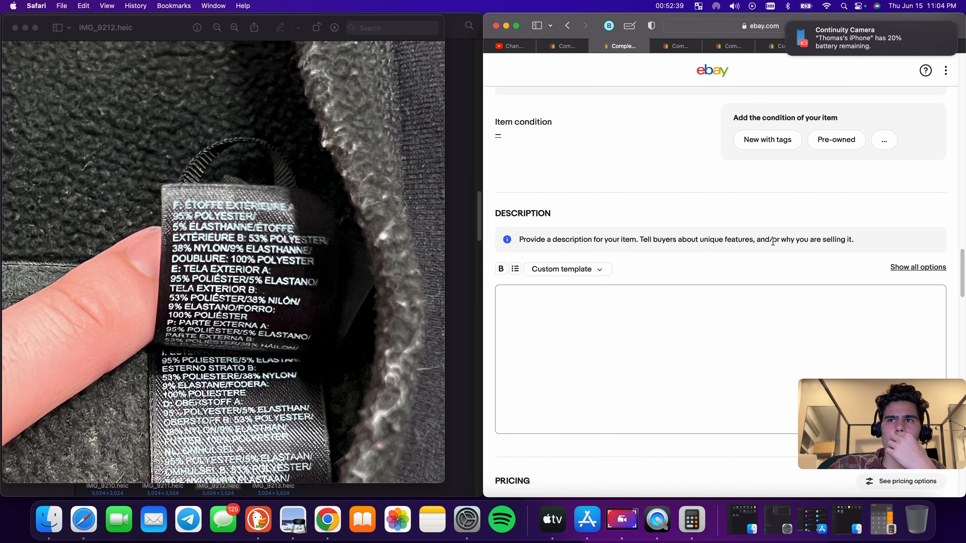
{"action": "left_click", "coordinate": [828, 140]}
{"action": "left_click", "coordinate": [701, 320]}
{"action": "type", "text": "Zara Midi Dress Womens Green V Neck Short Sleeve Casual Ladies Preppy Linen"}
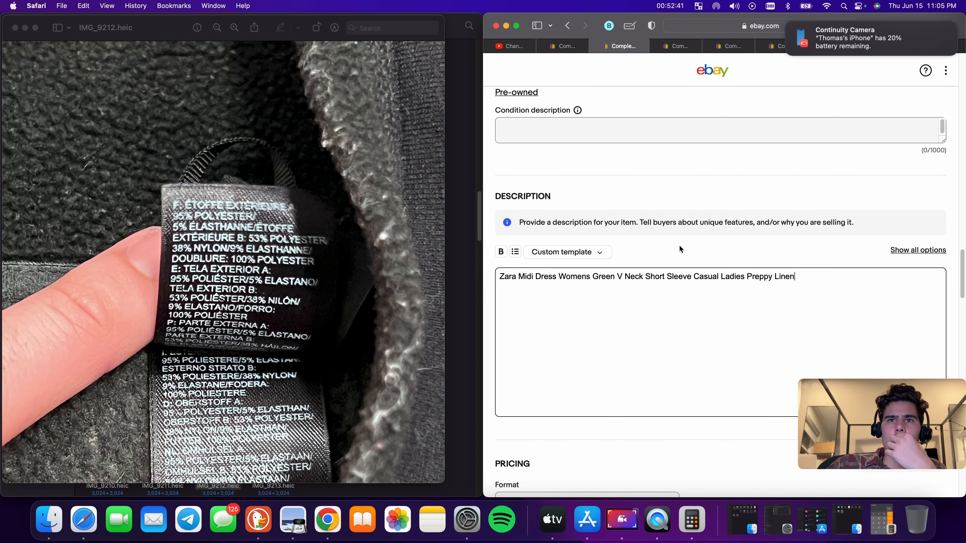
Enter 'Great Used Condition' as the condition description
{"action": "left_click", "coordinate": [601, 122]}
{"action": "type", "text": "G"}
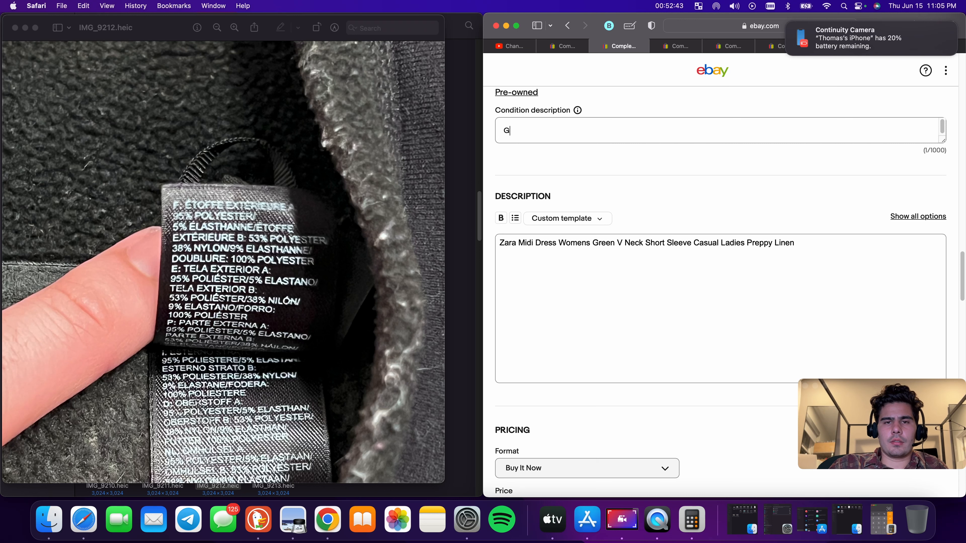
{"action": "type", "text": "reat Use"}
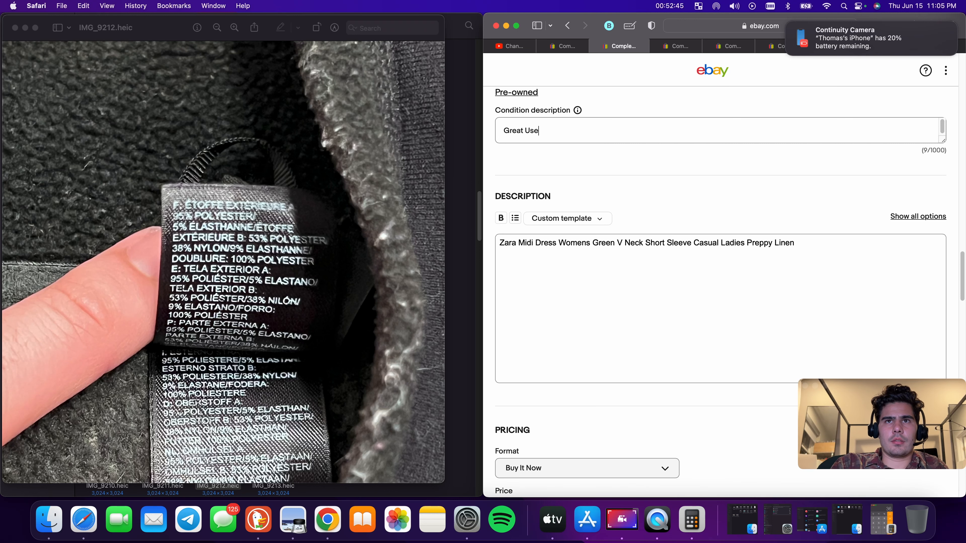
{"action": "type", "text": "d Condition"}
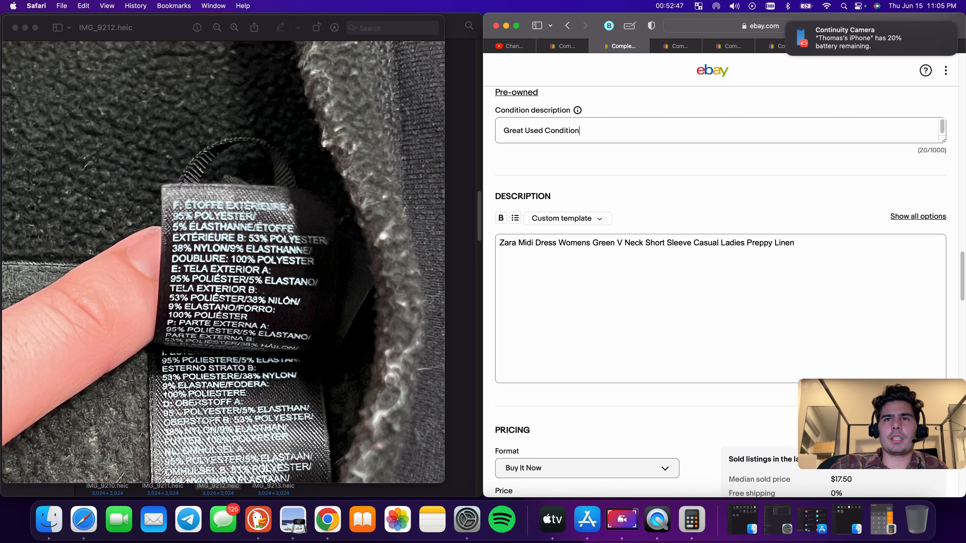
Clear the Material item specific
{"action": "scroll", "coordinate": [762, 390], "scroll_direction": "up", "scroll_amount": 15}
{"action": "scroll", "coordinate": [762, 389], "scroll_direction": "down", "scroll_amount": 5}
{"action": "scroll", "coordinate": [737, 309], "scroll_direction": "down", "scroll_amount": 8}
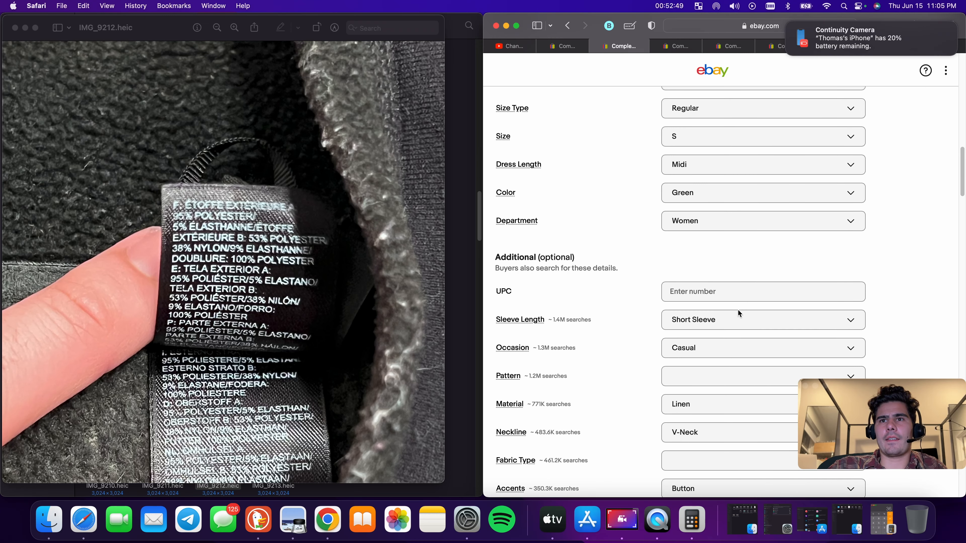
{"action": "left_click", "coordinate": [733, 314]}
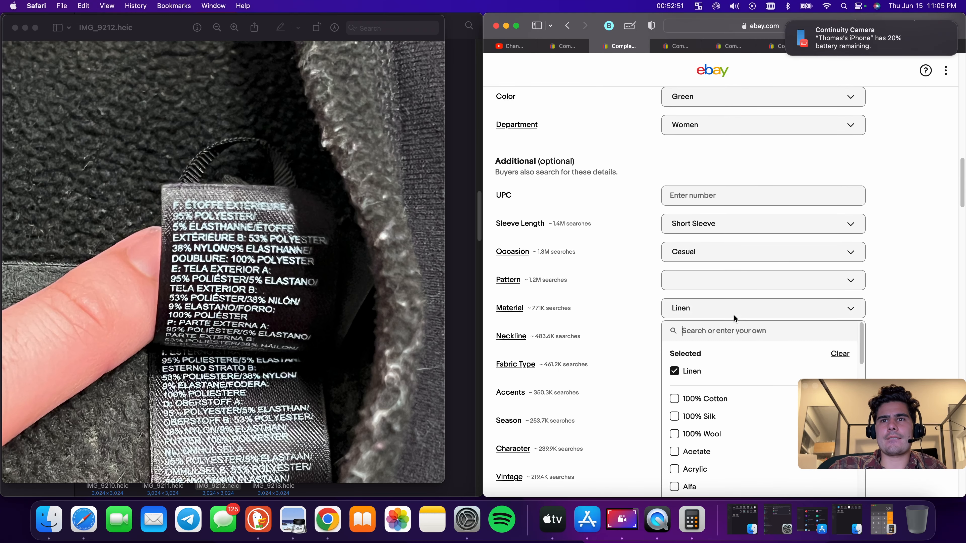
{"action": "left_click", "coordinate": [843, 354]}
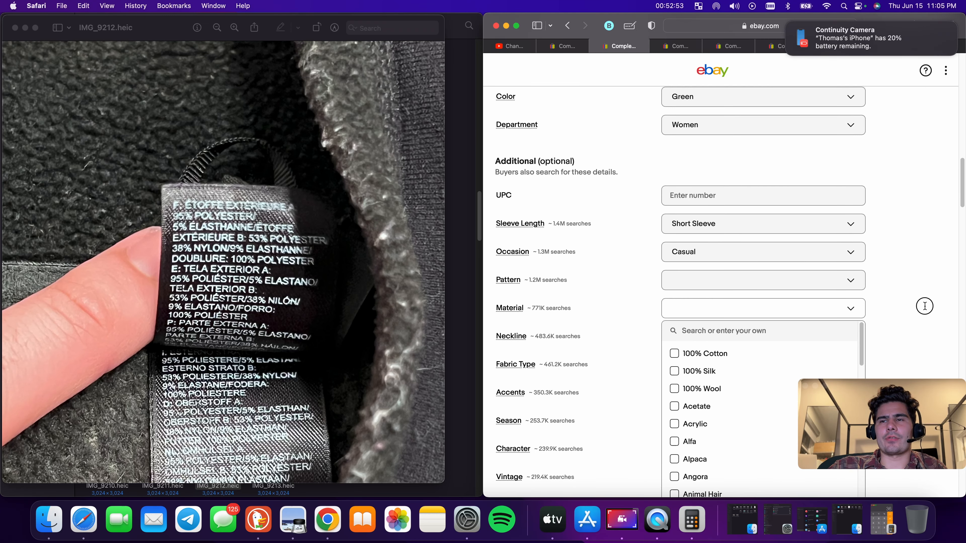
{"action": "scroll", "coordinate": [907, 321], "scroll_direction": "down", "scroll_amount": 15}
{"action": "scroll", "coordinate": [701, 312], "scroll_direction": "down", "scroll_amount": 5}
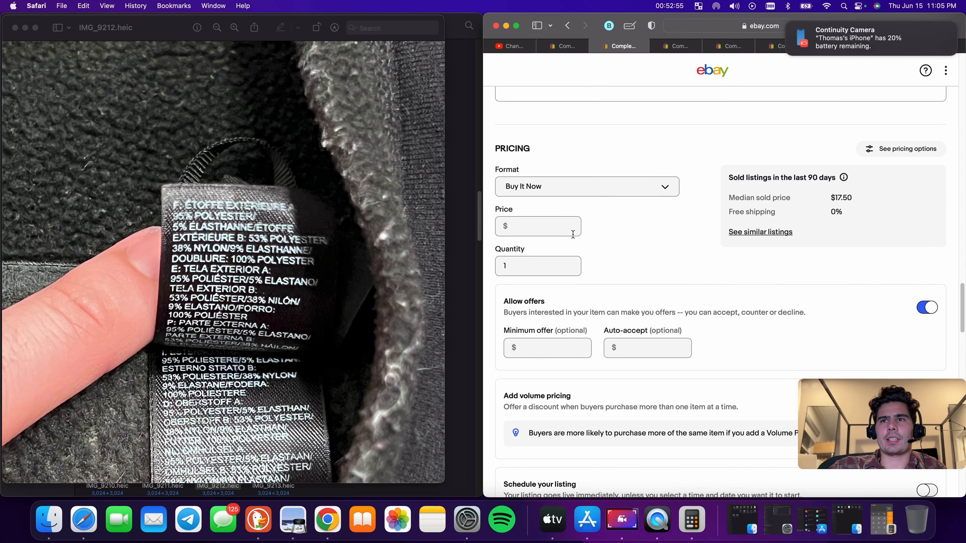
{"action": "scroll", "coordinate": [557, 222], "scroll_direction": "up", "scroll_amount": 20}
{"action": "scroll", "coordinate": [558, 222], "scroll_direction": "down", "scroll_amount": 15}
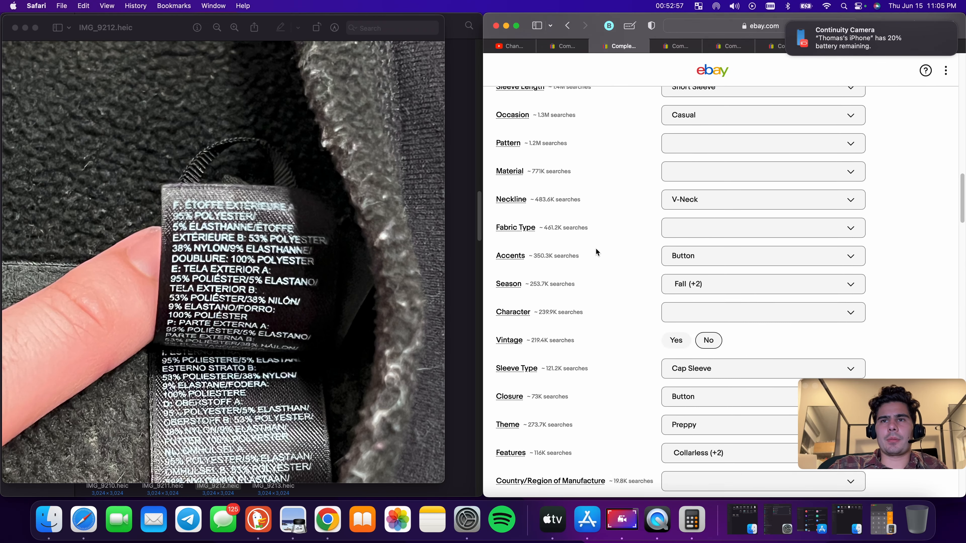
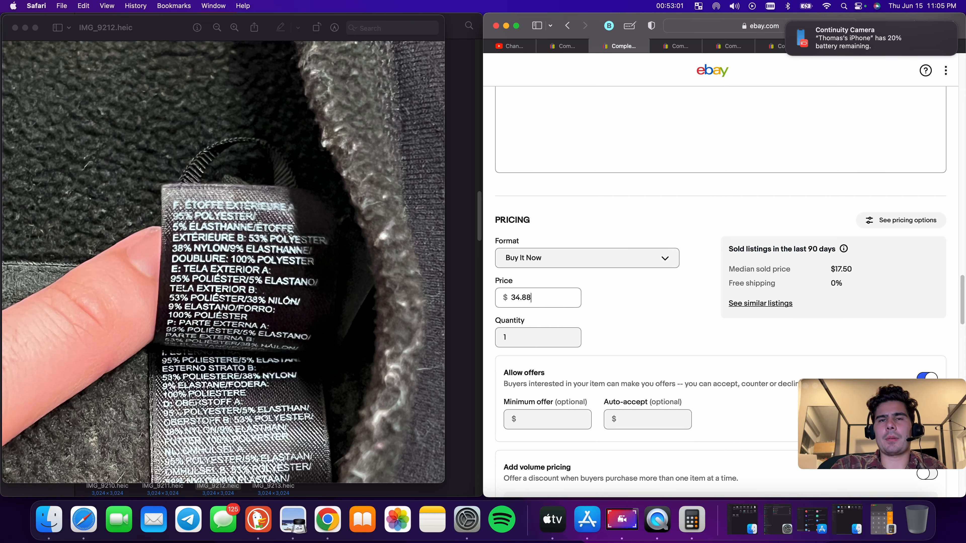
Enter a package weight of 9 oz and package dimensions of 9 x 9 x 9 in
{"action": "scroll", "coordinate": [576, 296], "scroll_direction": "down", "scroll_amount": 5}
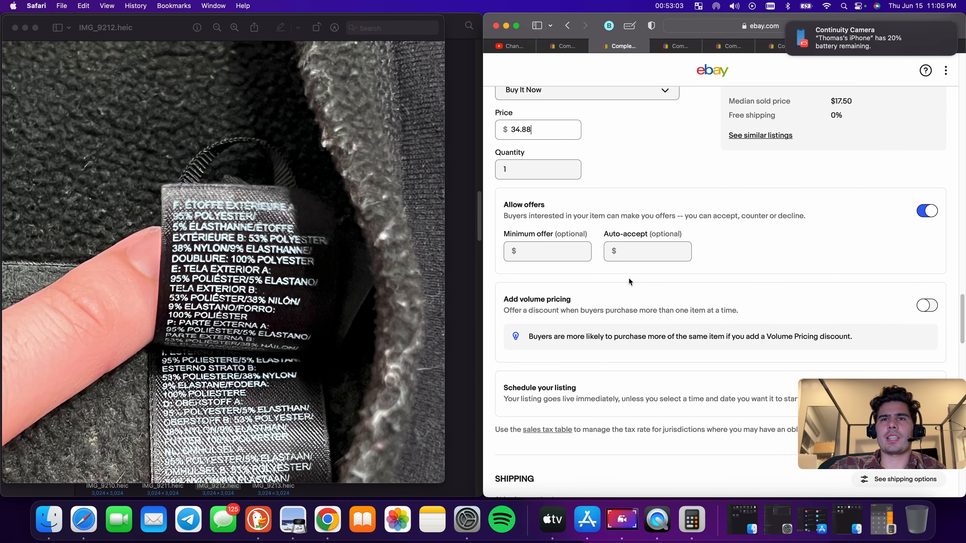
{"action": "scroll", "coordinate": [627, 280], "scroll_direction": "down", "scroll_amount": 4}
{"action": "left_click", "coordinate": [561, 416]}
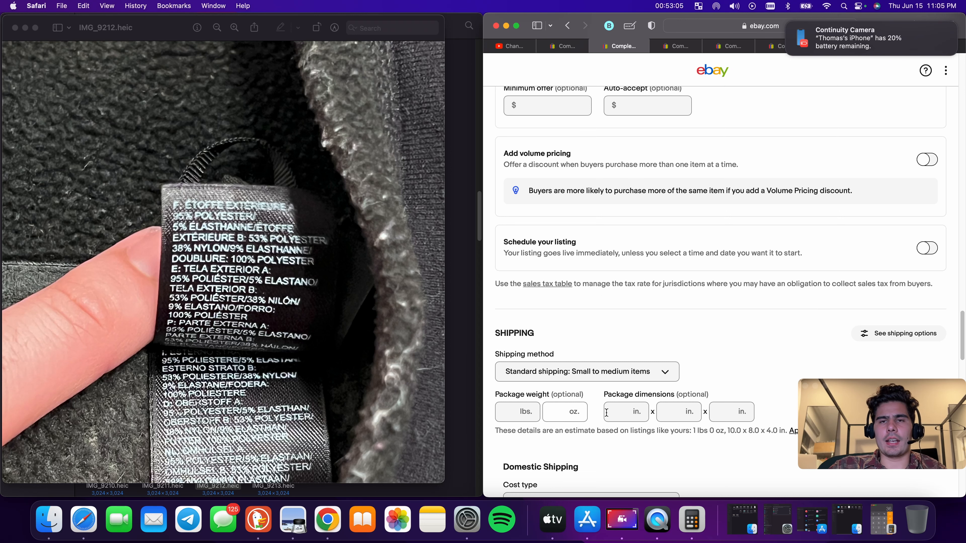
{"action": "type", "text": "9"}
{"action": "key", "text": "Tab"}
{"action": "type", "text": "9"}
{"action": "key", "text": "Tab"}
{"action": "type", "text": "9"}
{"action": "key", "text": "Tab"}
{"action": "type", "text": "9"}
Set the USPS First Class domestic shipping cost to 8.90
{"action": "scroll", "coordinate": [623, 358], "scroll_direction": "down", "scroll_amount": 6}
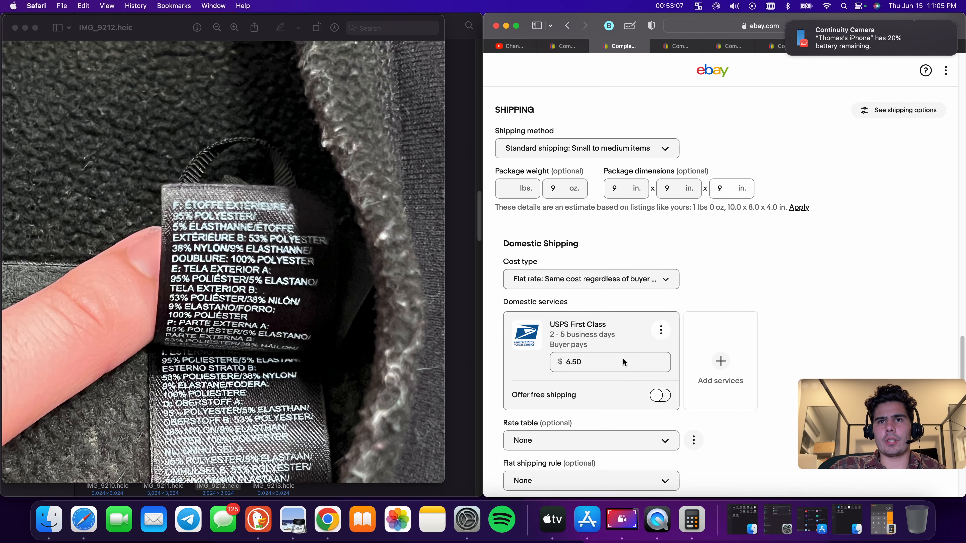
{"action": "left_click", "coordinate": [624, 368]}
{"action": "type", "text": "8.90"}
{"action": "left_click", "coordinate": [832, 244]}
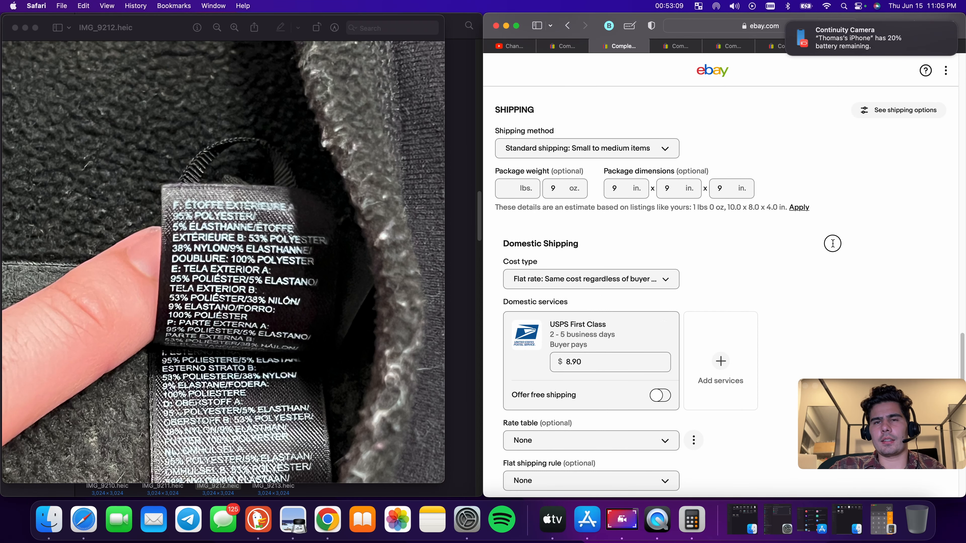
Publish the Zara midi dress listing
{"action": "scroll", "coordinate": [832, 244], "scroll_direction": "down", "scroll_amount": 15}
{"action": "left_click", "coordinate": [744, 328]}
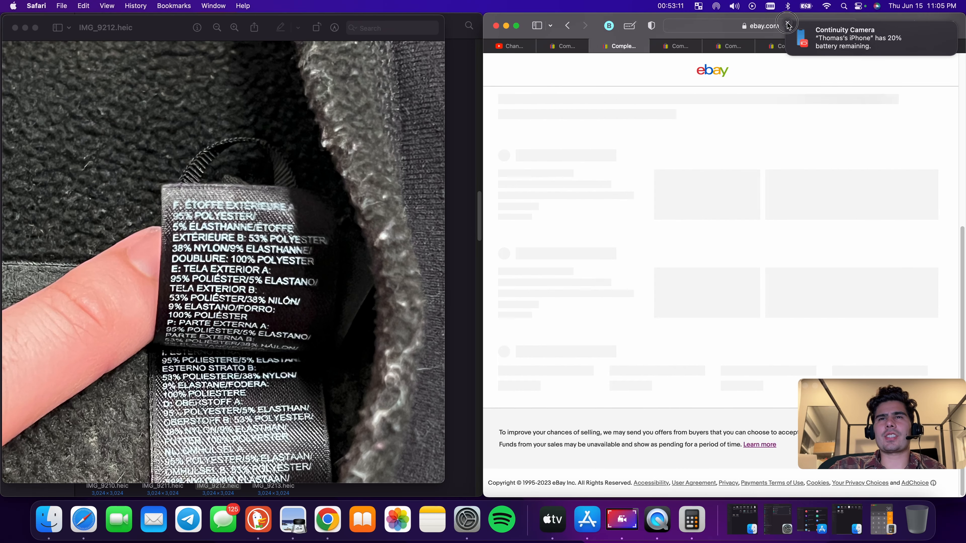
Close the published listing's tab and switch to the next draft listing for the cargo shorts
{"action": "left_click", "coordinate": [570, 45]}
{"action": "left_click", "coordinate": [541, 46]}
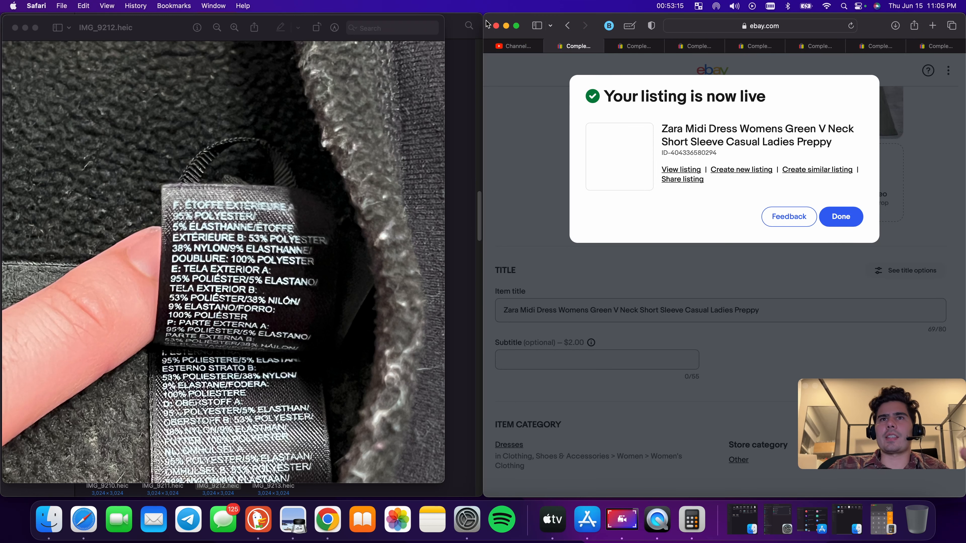
{"action": "left_click", "coordinate": [551, 47]}
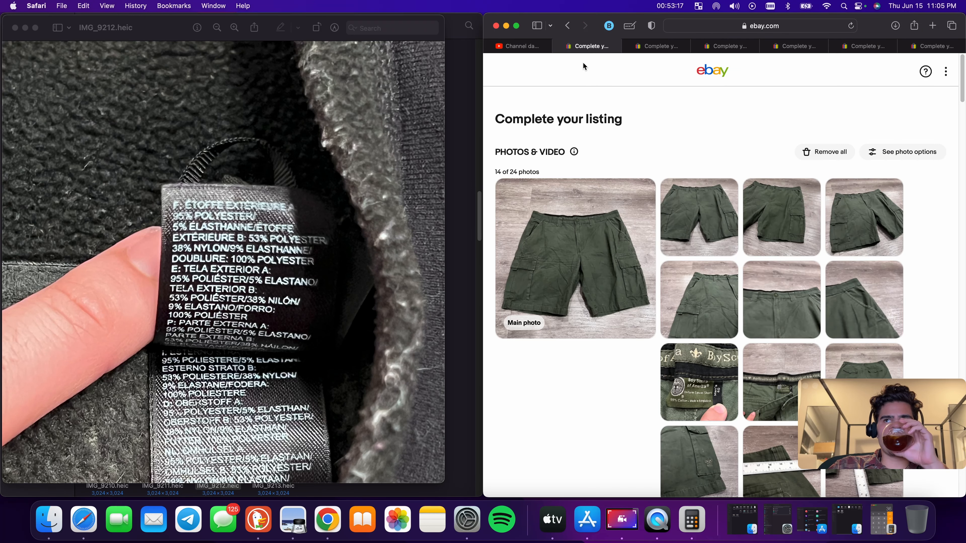
Move the word 'Cargo' in front of 'Green' in the shorts listing's item title
{"action": "scroll", "coordinate": [674, 113], "scroll_direction": "down", "scroll_amount": 2}
{"action": "scroll", "coordinate": [731, 340], "scroll_direction": "down", "scroll_amount": 10}
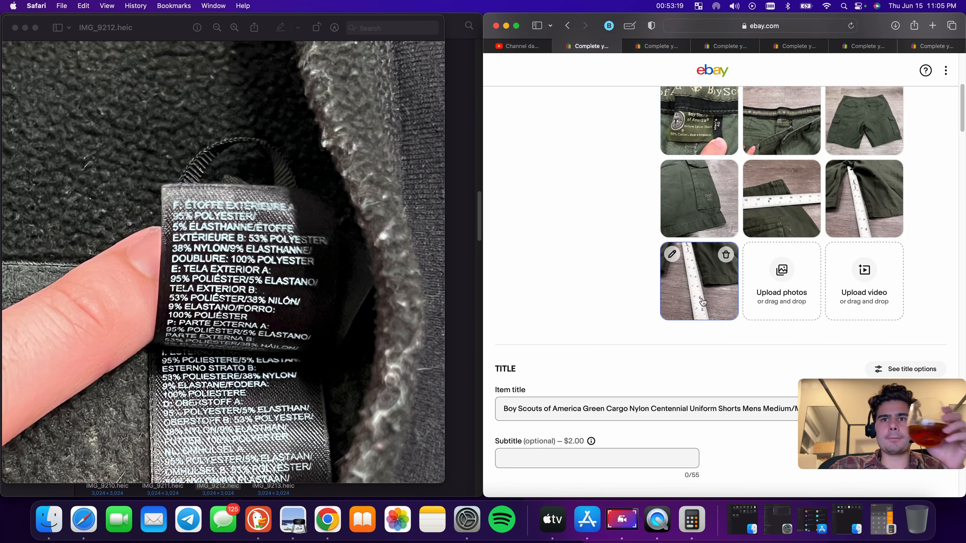
{"action": "scroll", "coordinate": [549, 183], "scroll_direction": "up", "scroll_amount": 3}
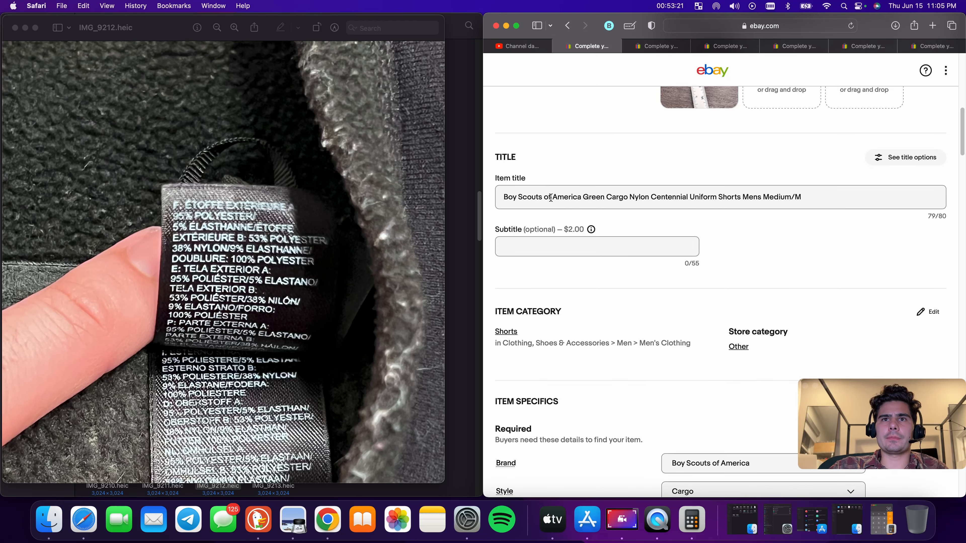
{"action": "scroll", "coordinate": [607, 200], "scroll_direction": "up", "scroll_amount": 1}
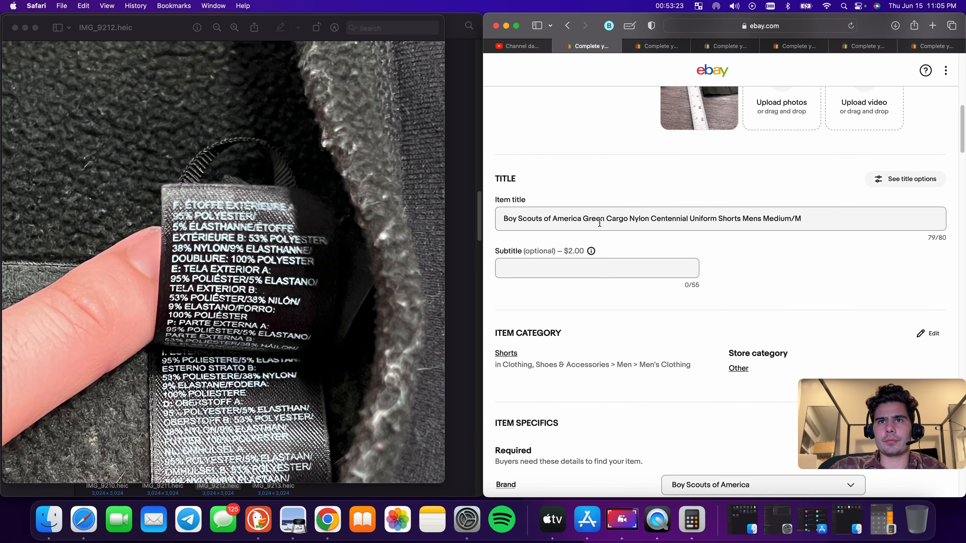
{"action": "double_click", "coordinate": [622, 219]}
{"action": "key", "text": "super+c"}
{"action": "right_click", "coordinate": [622, 219]}
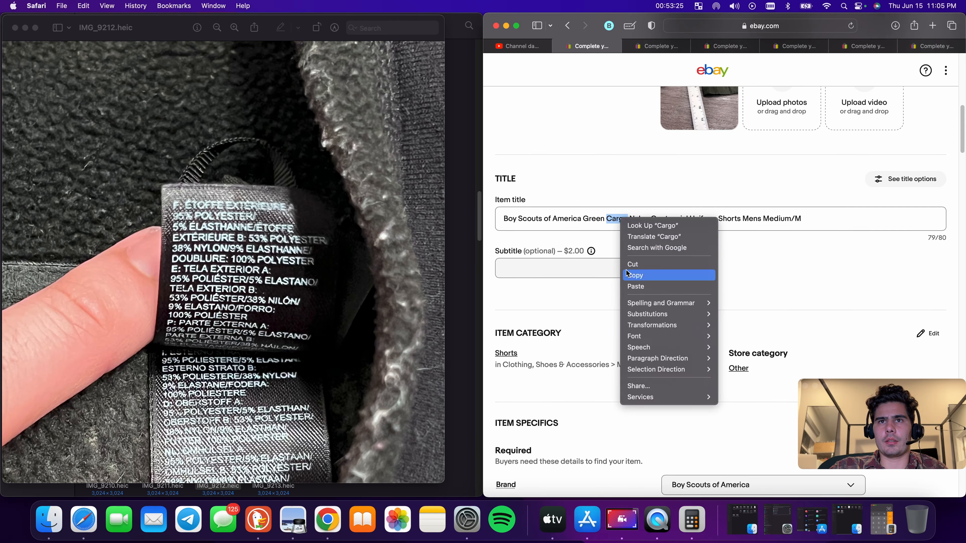
{"action": "left_click", "coordinate": [648, 262]}
{"action": "left_click", "coordinate": [584, 228]}
{"action": "key", "text": "super+v"}
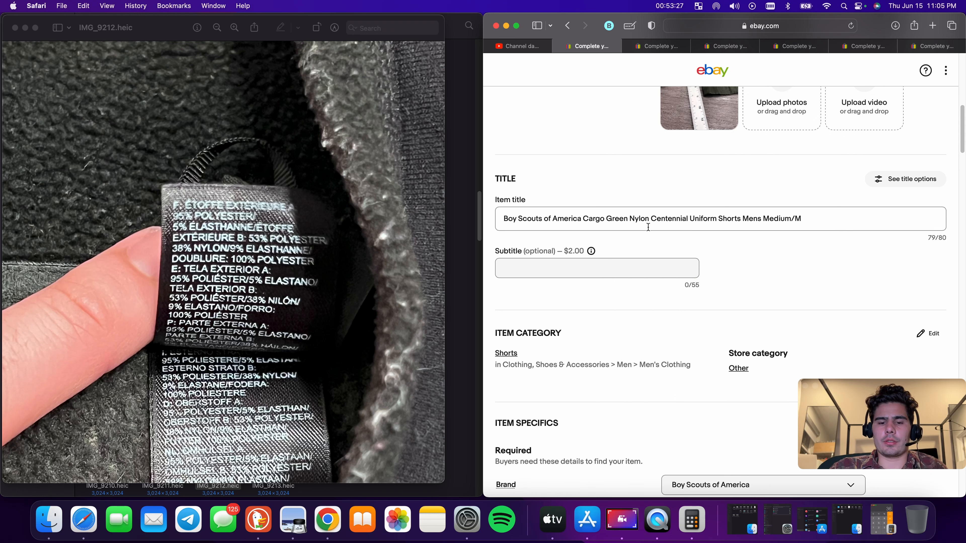
Move the word 'Shorts' from later in the title to right after 'Cargo'
{"action": "type", "text": "S"}
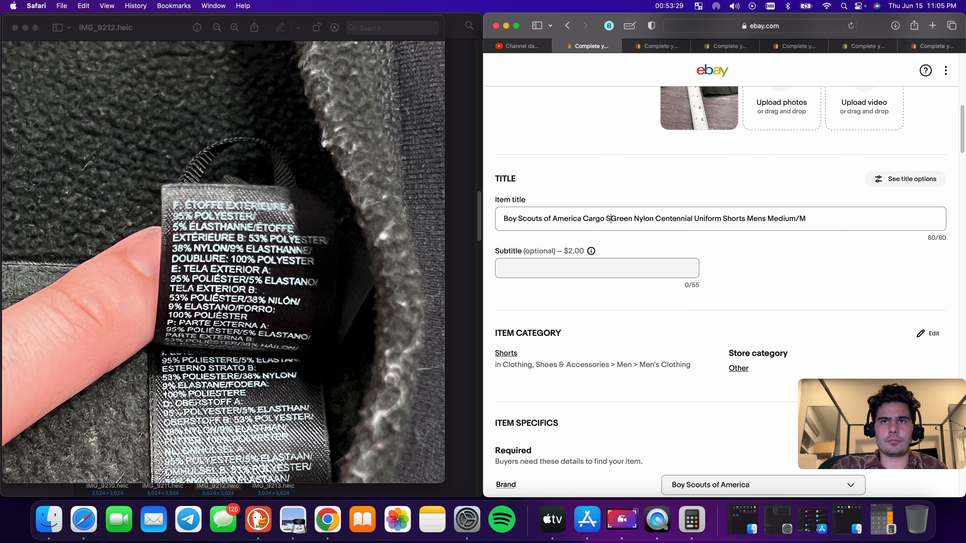
{"action": "key", "text": "BackSpace"}
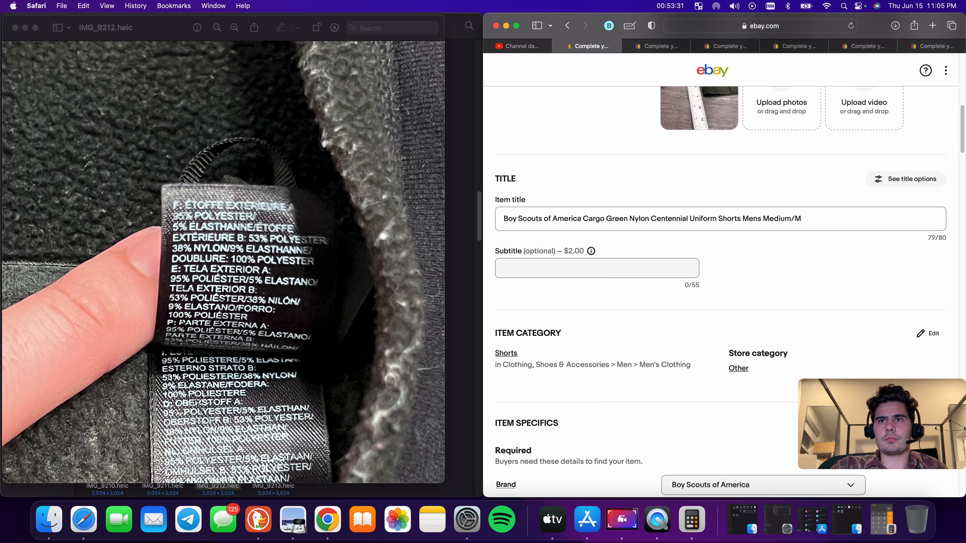
{"action": "double_click", "coordinate": [728, 218]}
{"action": "key", "text": "BackSpace"}
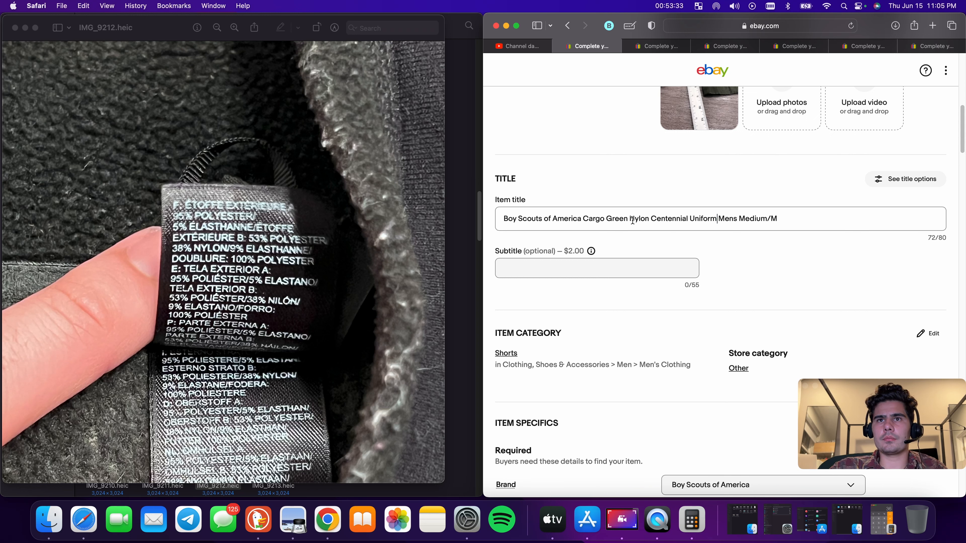
{"action": "type", "text": "Sho"}
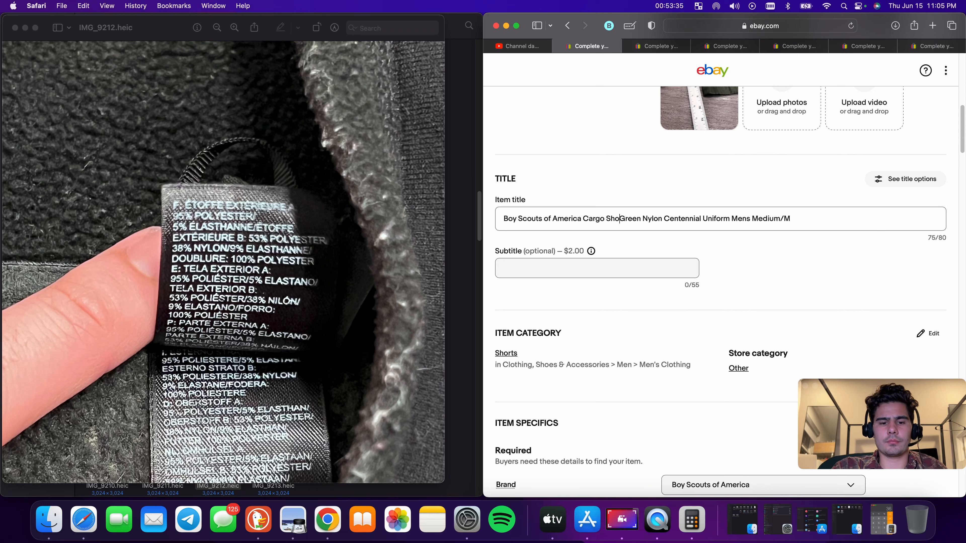
{"action": "type", "text": "rts"}
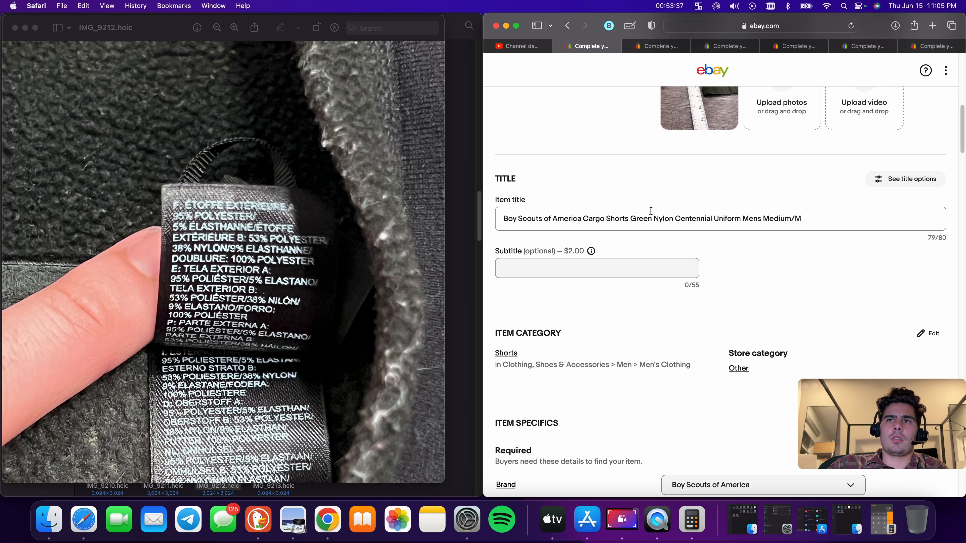
Replace the title's trailing 'Mens Medium/M' with 'Mens 40' placed after 'Cargo Shorts'
{"action": "left_click_drag", "start_coordinate": [740, 220], "coordinate": [822, 219]}
{"action": "scroll", "coordinate": [818, 266], "scroll_direction": "up", "scroll_amount": 10}
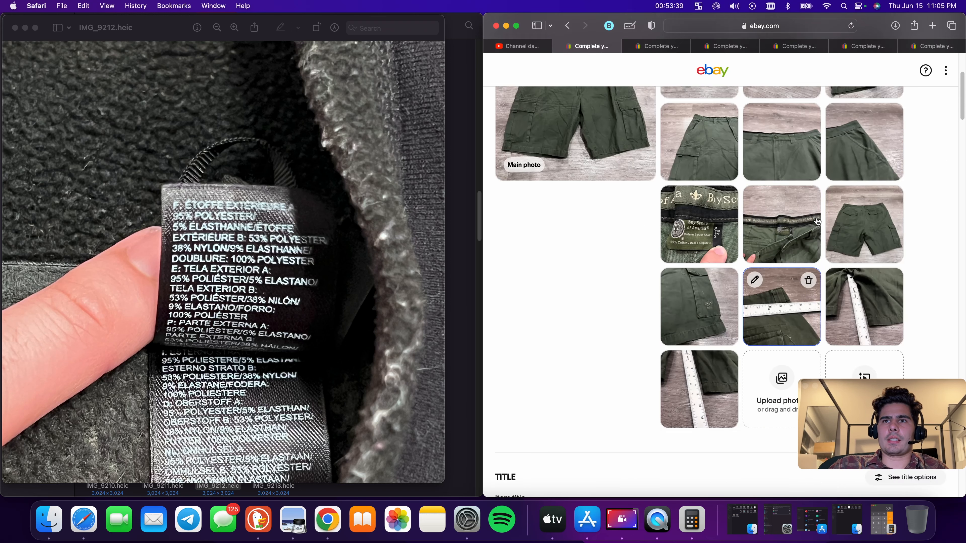
{"action": "scroll", "coordinate": [714, 301], "scroll_direction": "down", "scroll_amount": 10}
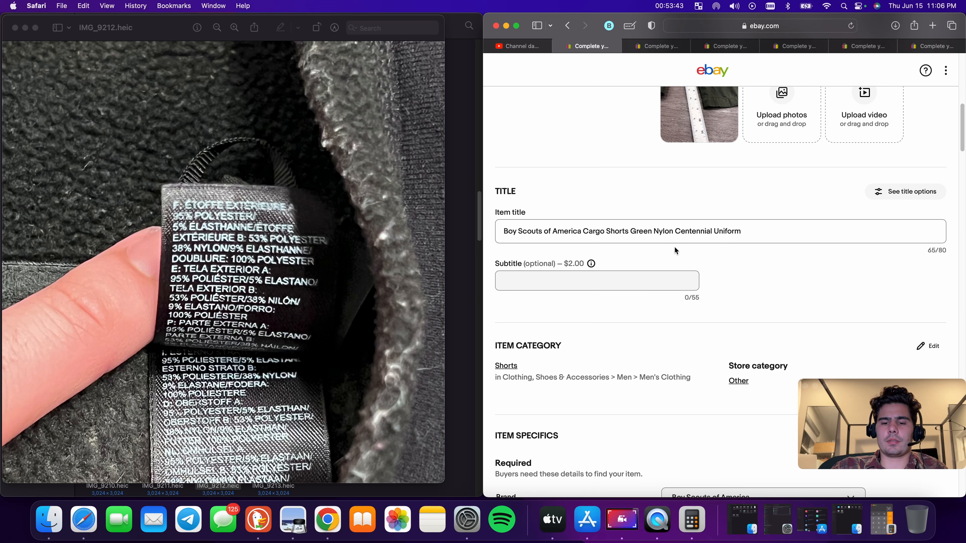
{"action": "type", "text": "Mens "}
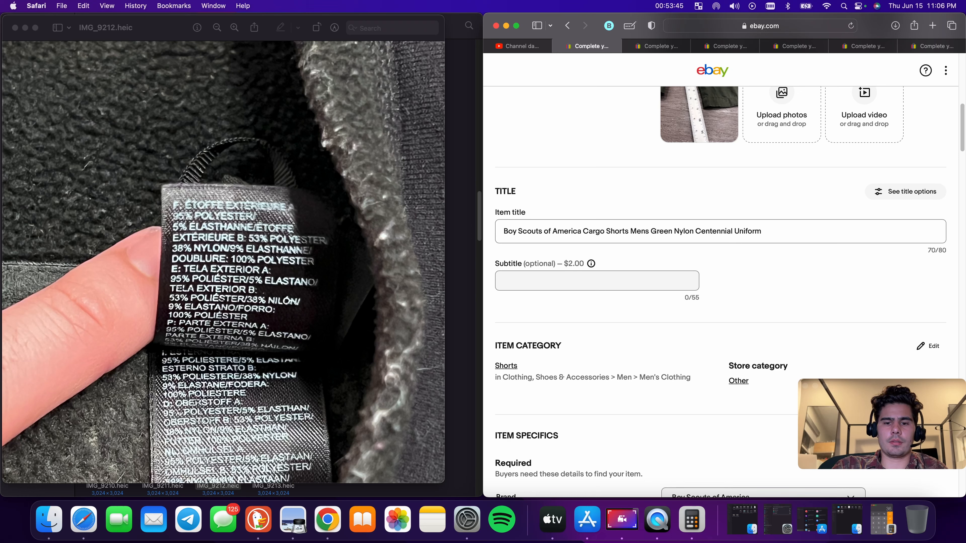
{"action": "type", "text": "40"}
Delete the word 'Nylon' from the item title
{"action": "double_click", "coordinate": [695, 231]}
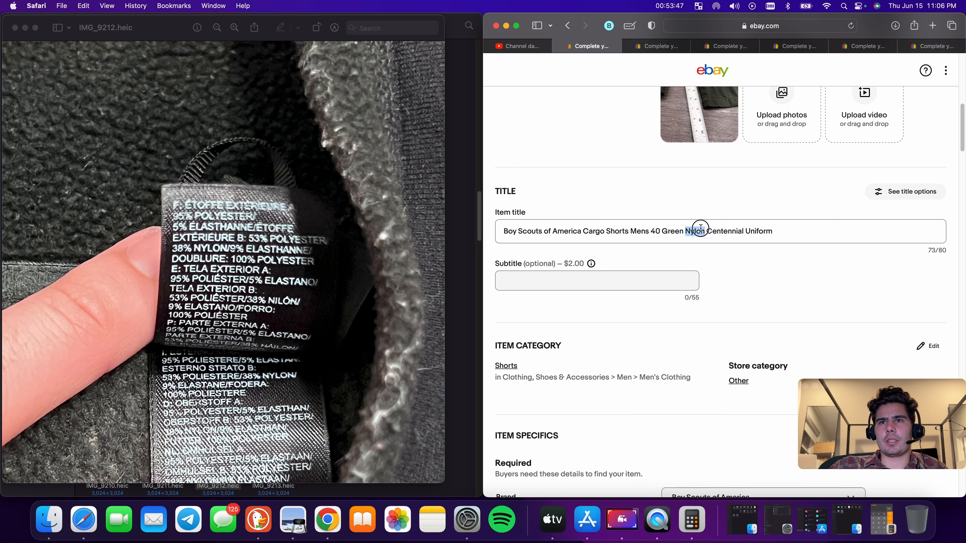
{"action": "key", "text": "BackSpace"}
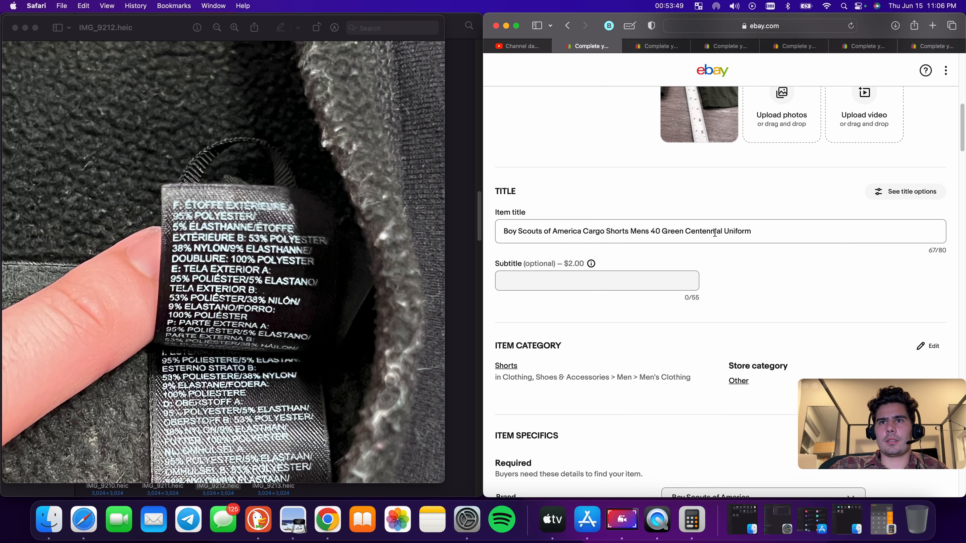
{"action": "scroll", "coordinate": [762, 231], "scroll_direction": "up", "scroll_amount": 5}
{"action": "scroll", "coordinate": [757, 235], "scroll_direction": "down", "scroll_amount": 4}
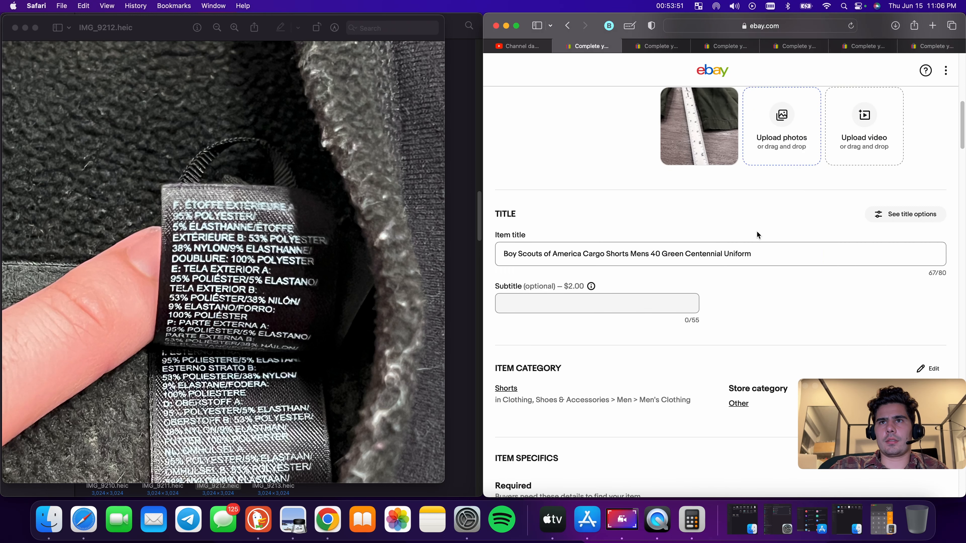
Append the word 'Outdoor' to the end of the item title
{"action": "left_click", "coordinate": [800, 248]}
{"action": "type", "text": "O"}
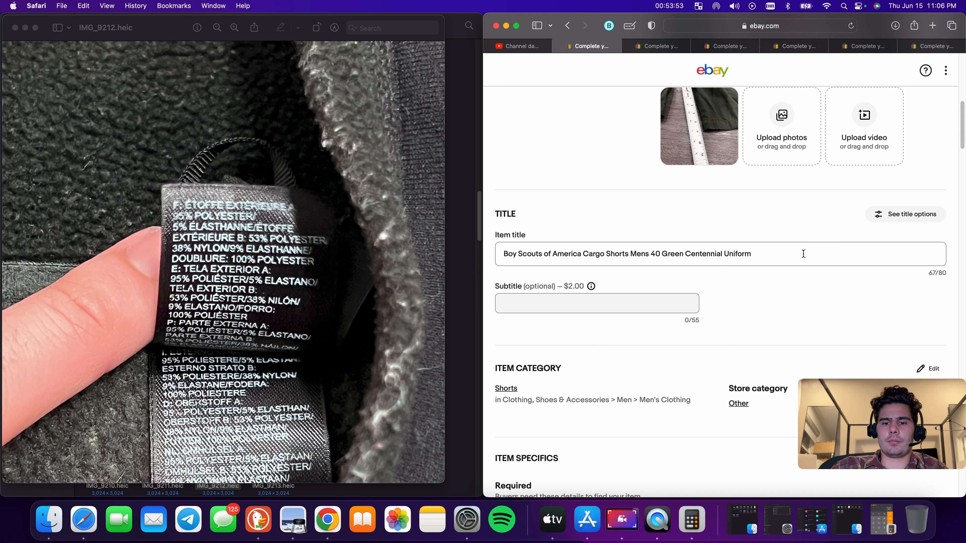
{"action": "type", "text": "utdoor"}
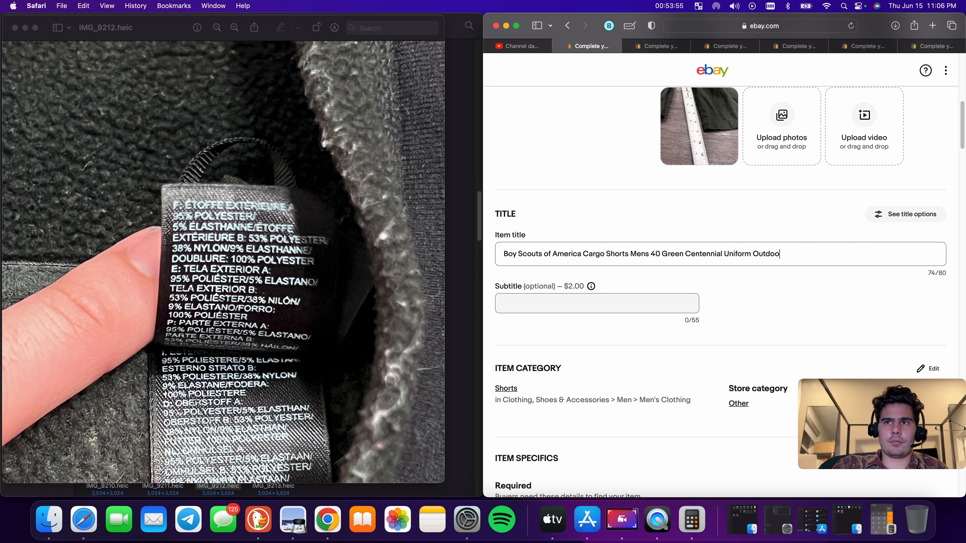
Copy the complete item title and tick the suggested Theme: Outdoor item specific
{"action": "triple_click", "coordinate": [756, 255]}
{"action": "right_click", "coordinate": [756, 258]}
{"action": "left_click", "coordinate": [791, 308]}
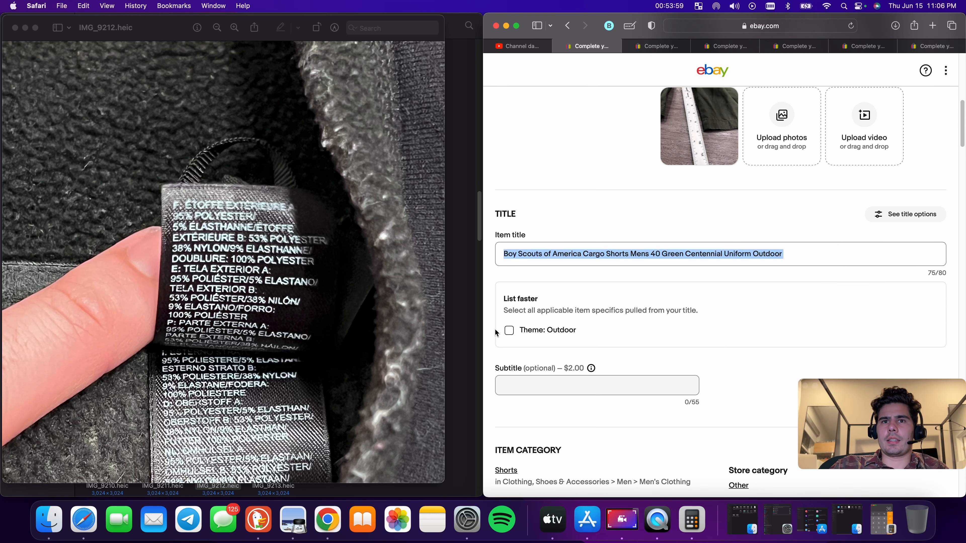
{"action": "left_click", "coordinate": [513, 334]}
Set the Size item specific to 40
{"action": "scroll", "coordinate": [651, 315], "scroll_direction": "down", "scroll_amount": 10}
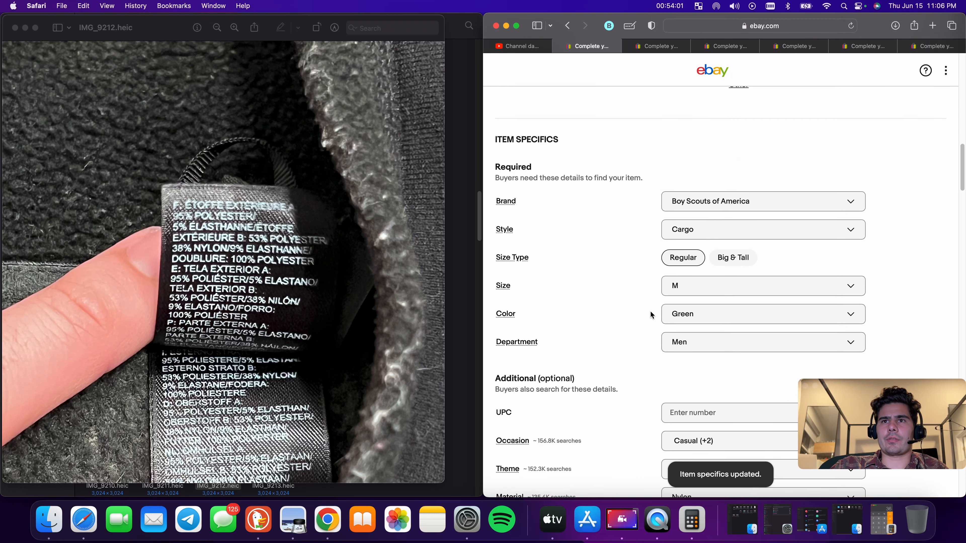
{"action": "scroll", "coordinate": [715, 238], "scroll_direction": "down", "scroll_amount": 2}
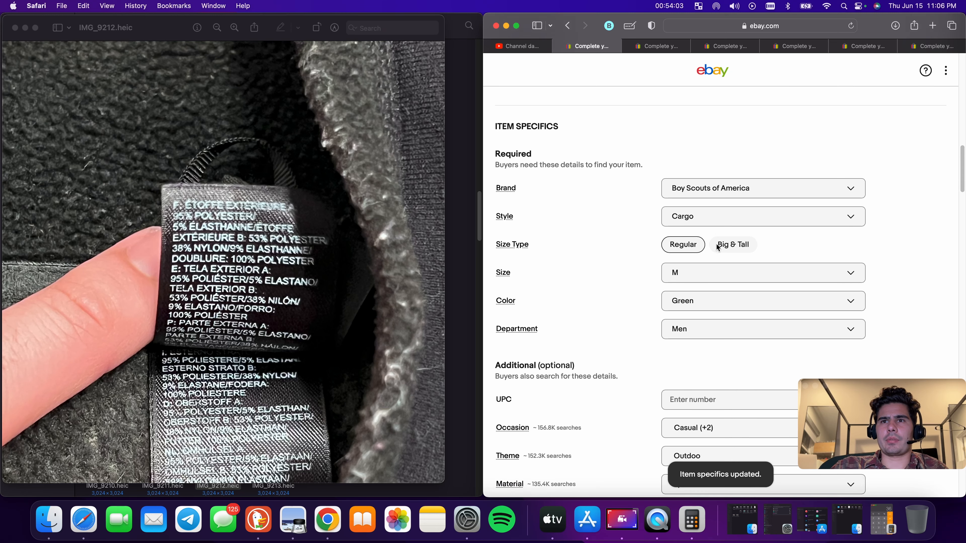
{"action": "left_click", "coordinate": [718, 271]}
{"action": "scroll", "coordinate": [697, 361], "scroll_direction": "down", "scroll_amount": 6}
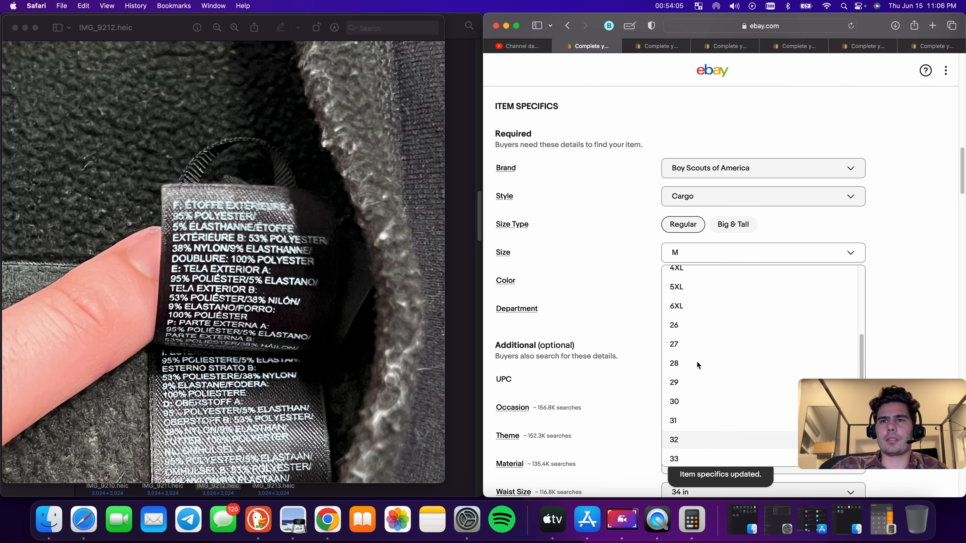
{"action": "left_click", "coordinate": [697, 361]}
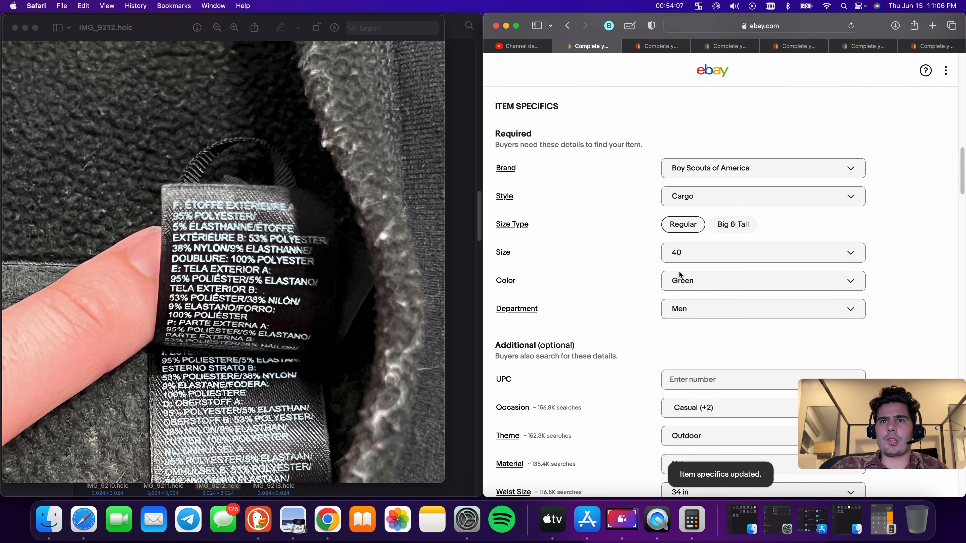
Clear the Material item specific
{"action": "scroll", "coordinate": [704, 311], "scroll_direction": "down", "scroll_amount": 8}
{"action": "scroll", "coordinate": [722, 306], "scroll_direction": "down", "scroll_amount": 1}
{"action": "left_click", "coordinate": [722, 316]}
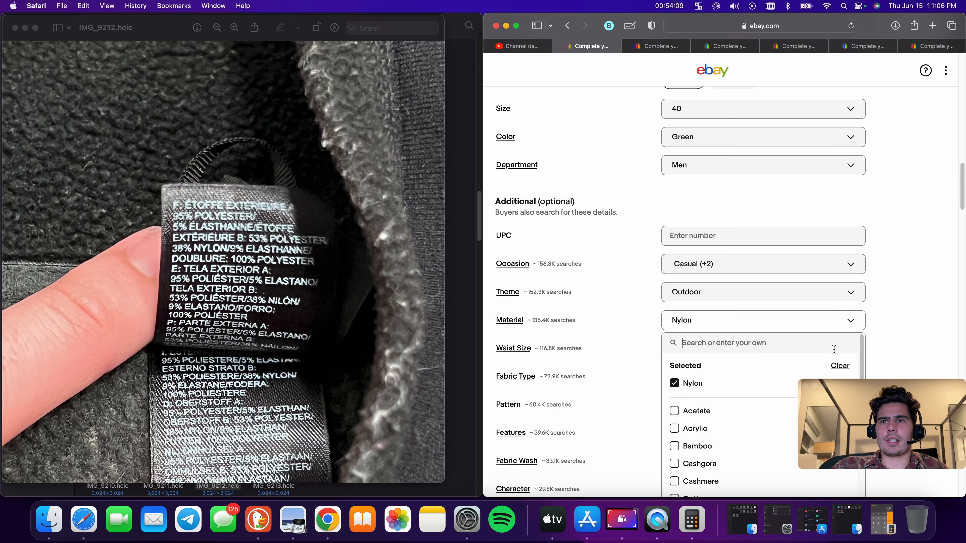
{"action": "left_click", "coordinate": [840, 365]}
{"action": "scroll", "coordinate": [776, 282], "scroll_direction": "down", "scroll_amount": 3}
{"action": "left_click", "coordinate": [840, 246]}
Set the Waist Size item specific to 40 in
{"action": "scroll", "coordinate": [829, 246], "scroll_direction": "down", "scroll_amount": 9}
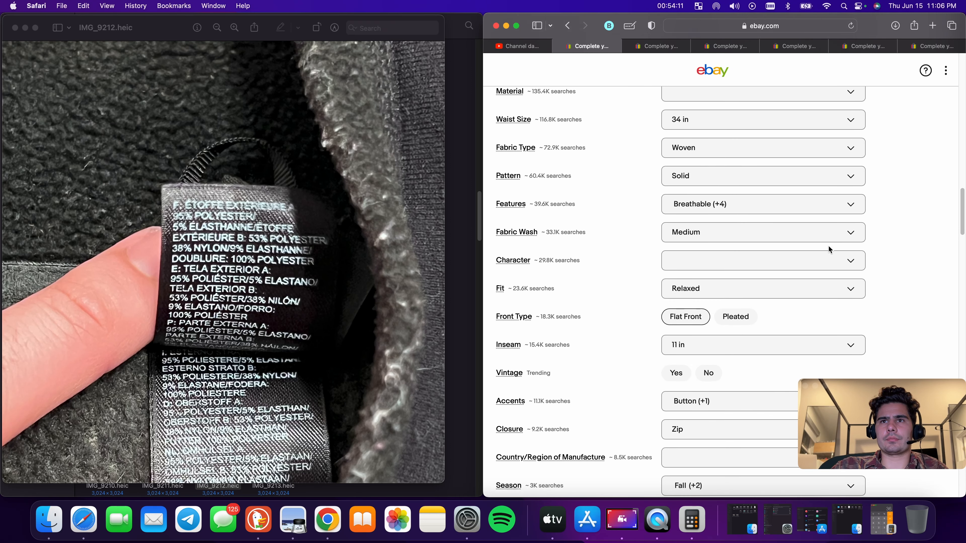
{"action": "scroll", "coordinate": [703, 140], "scroll_direction": "up", "scroll_amount": 20}
{"action": "scroll", "coordinate": [703, 142], "scroll_direction": "down", "scroll_amount": 8}
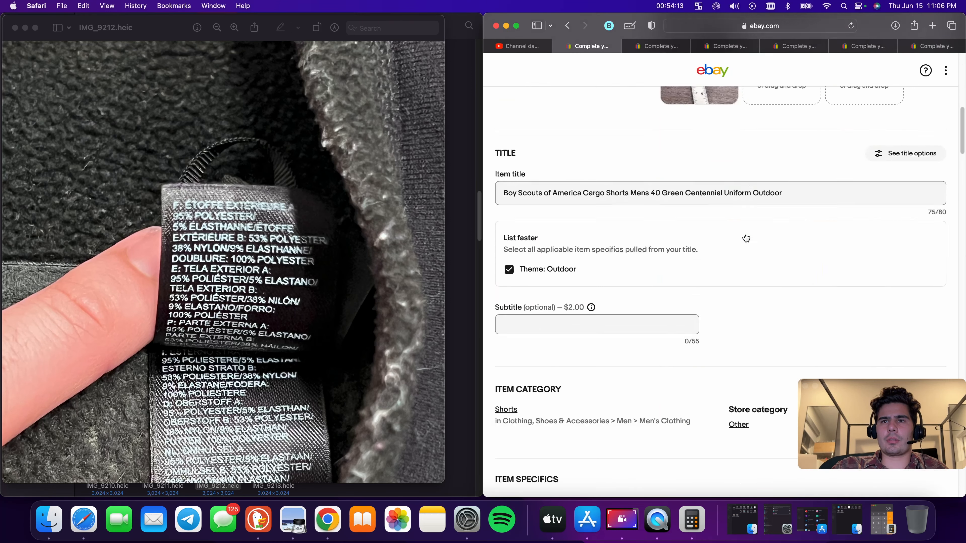
{"action": "scroll", "coordinate": [725, 210], "scroll_direction": "down", "scroll_amount": 20}
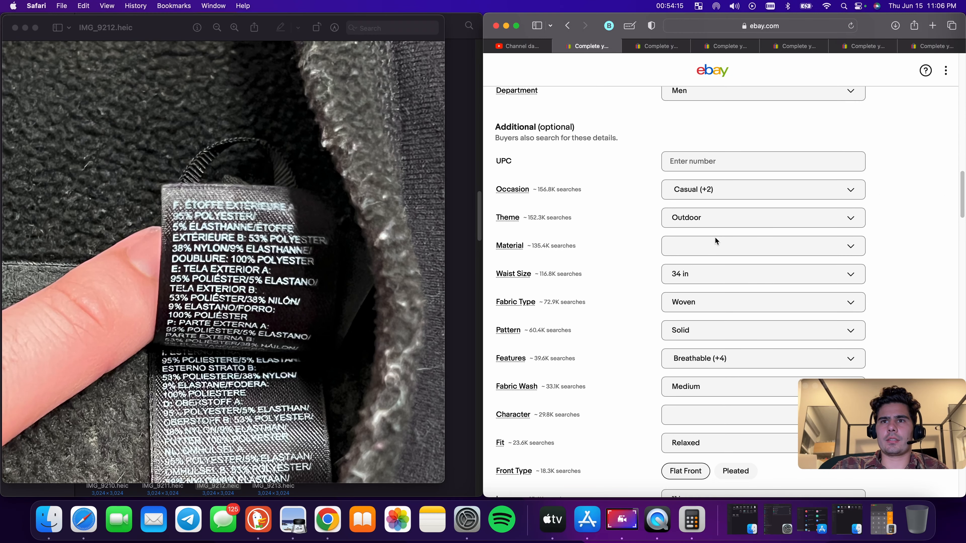
{"action": "left_click", "coordinate": [708, 274]}
{"action": "scroll", "coordinate": [725, 385], "scroll_direction": "down", "scroll_amount": 6}
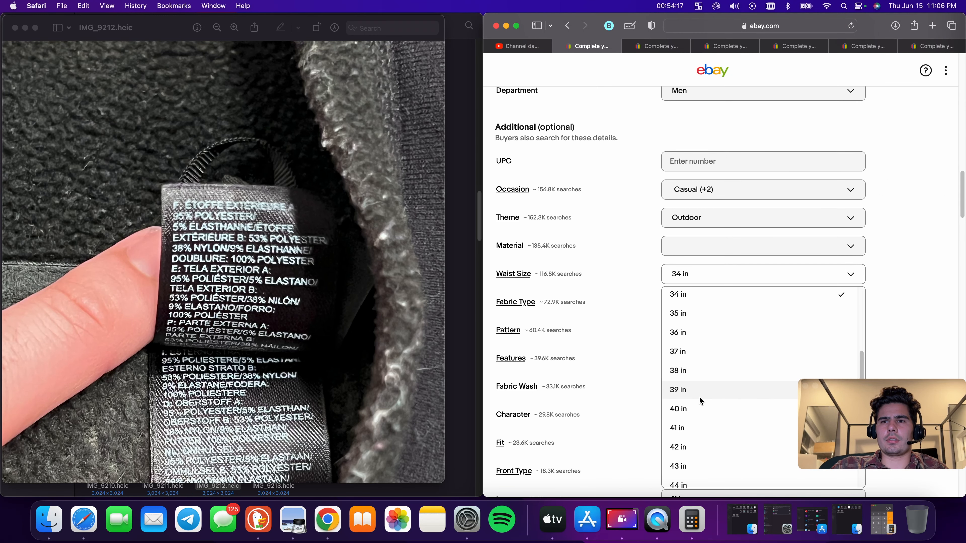
{"action": "left_click", "coordinate": [697, 407]}
Change the Fabric Type item specific to Knit
{"action": "scroll", "coordinate": [700, 289], "scroll_direction": "down", "scroll_amount": 1}
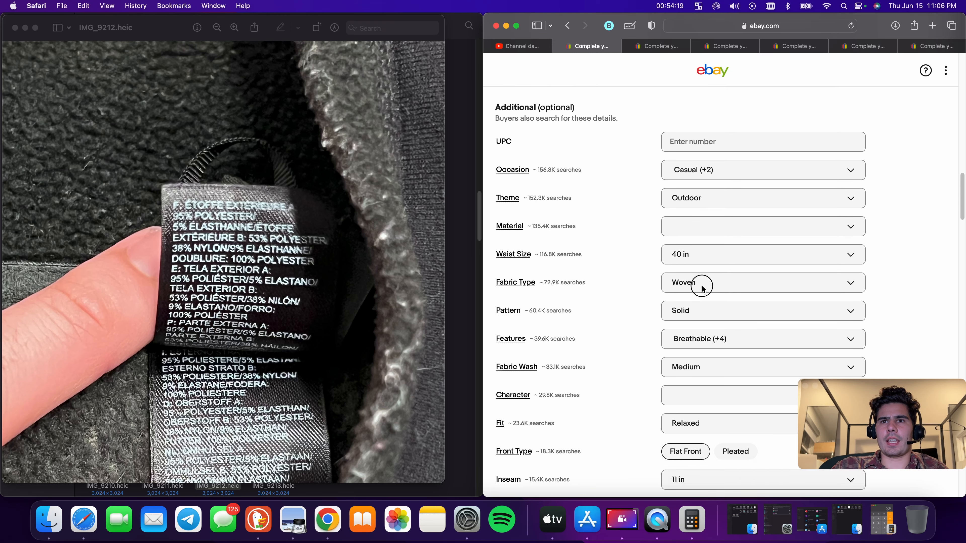
{"action": "left_click", "coordinate": [699, 283]}
{"action": "scroll", "coordinate": [721, 439], "scroll_direction": "down", "scroll_amount": 6}
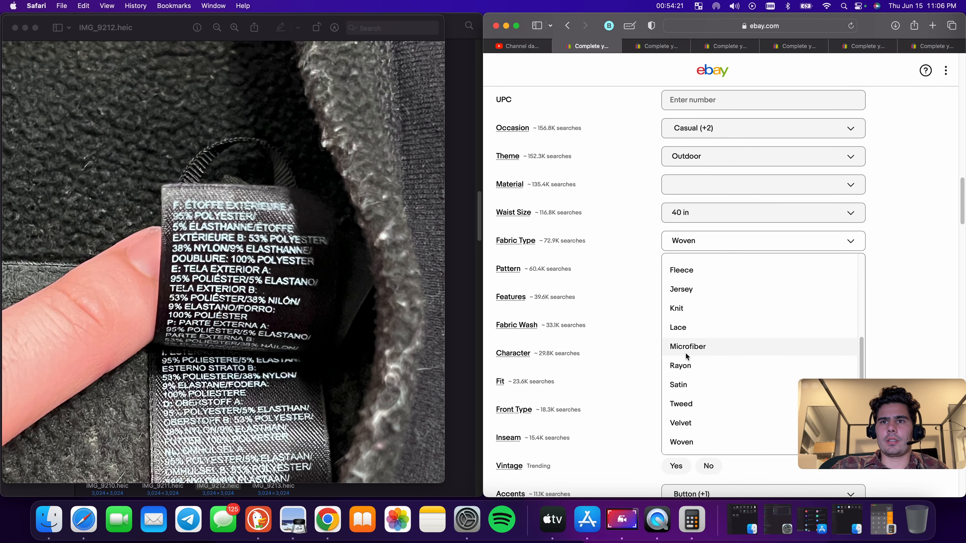
{"action": "left_click", "coordinate": [690, 306]}
Set the Inseam item specific to 9 in
{"action": "scroll", "coordinate": [723, 274], "scroll_direction": "down", "scroll_amount": 5}
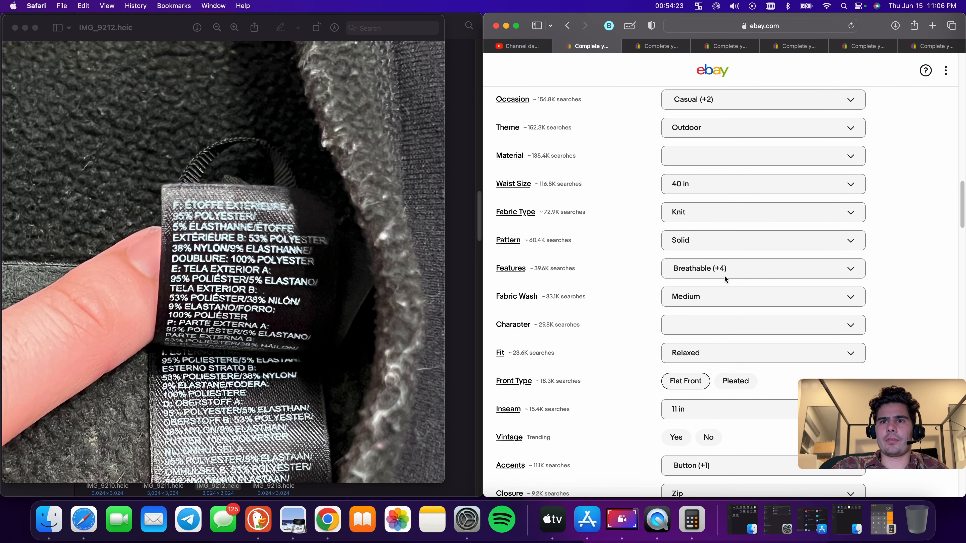
{"action": "scroll", "coordinate": [713, 277], "scroll_direction": "up", "scroll_amount": 15}
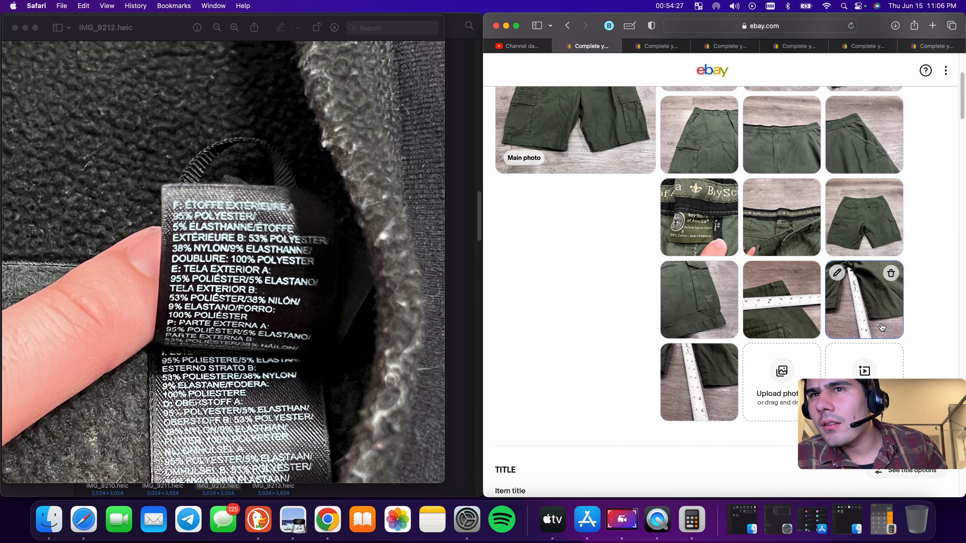
{"action": "scroll", "coordinate": [725, 318], "scroll_direction": "down", "scroll_amount": 15}
{"action": "scroll", "coordinate": [705, 321], "scroll_direction": "down", "scroll_amount": 13}
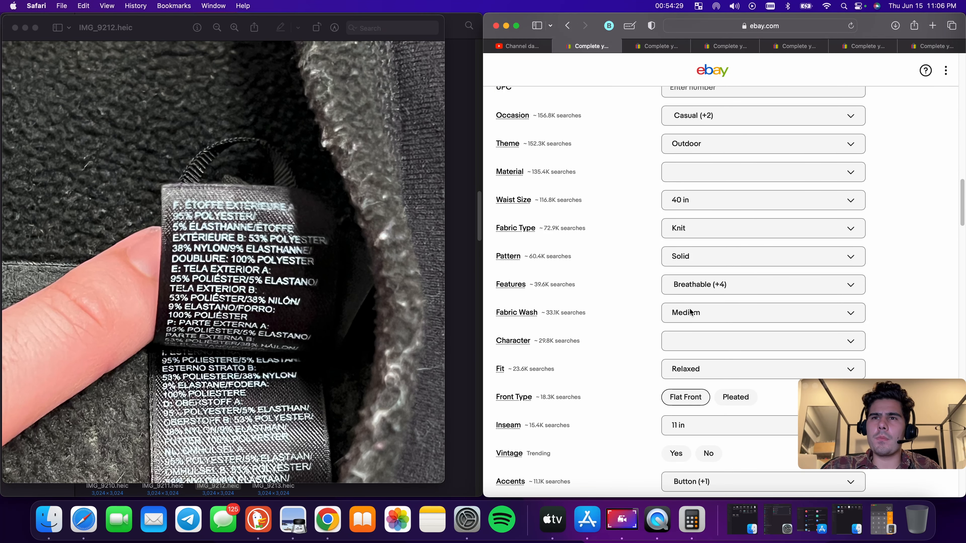
{"action": "left_click", "coordinate": [706, 253]}
{"action": "scroll", "coordinate": [722, 378], "scroll_direction": "down", "scroll_amount": 3}
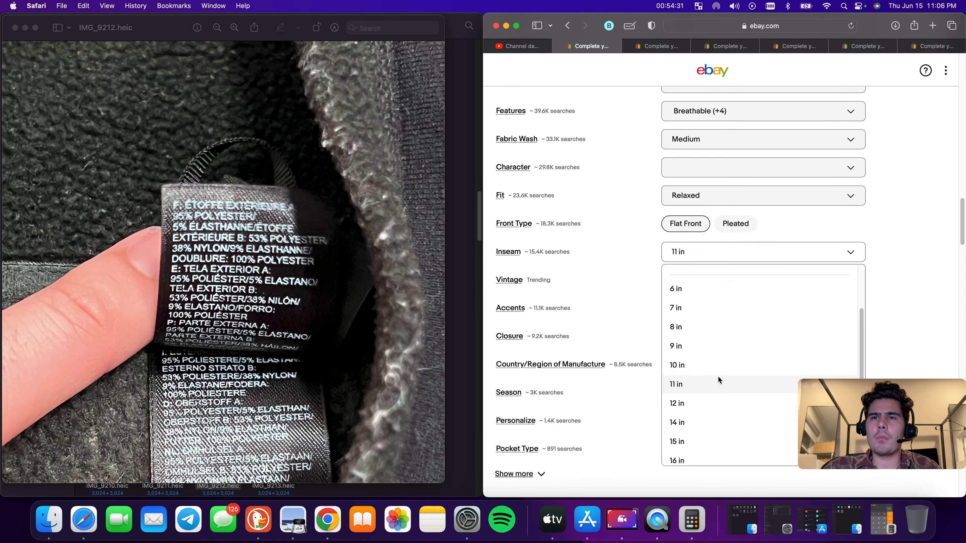
{"action": "left_click", "coordinate": [703, 346]}
Enter 'Great Used Condition' as the condition description
{"action": "scroll", "coordinate": [694, 334], "scroll_direction": "down", "scroll_amount": 10}
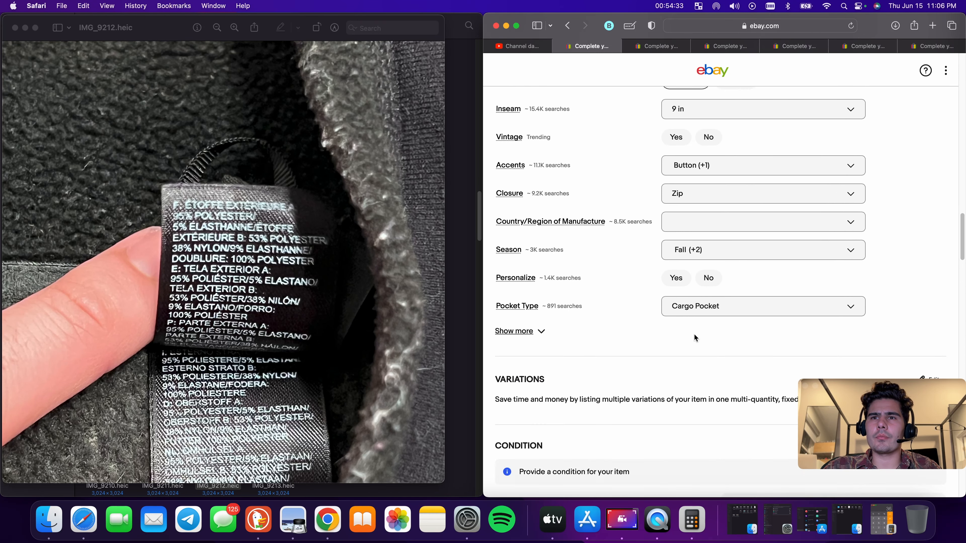
{"action": "left_click", "coordinate": [835, 171]}
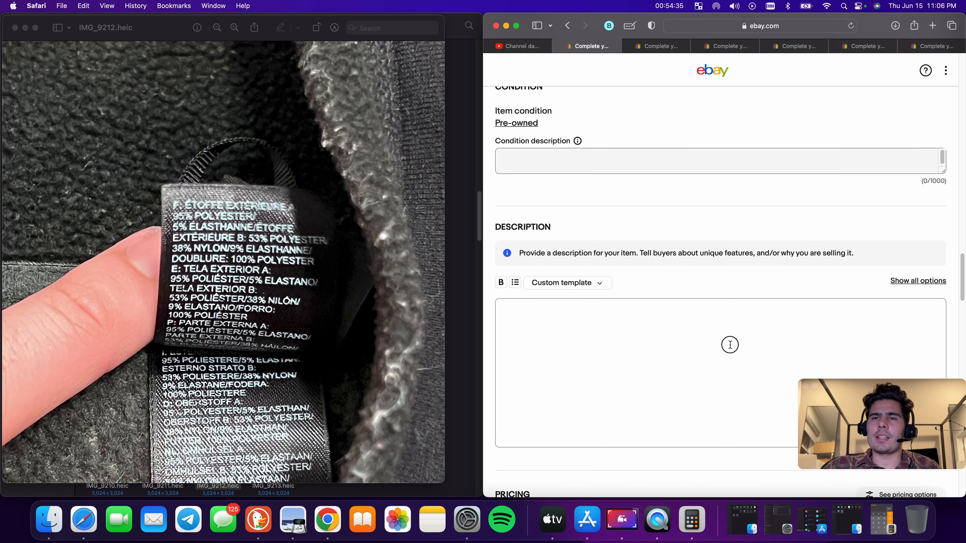
{"action": "left_click", "coordinate": [581, 163]}
{"action": "type", "text": "G"}
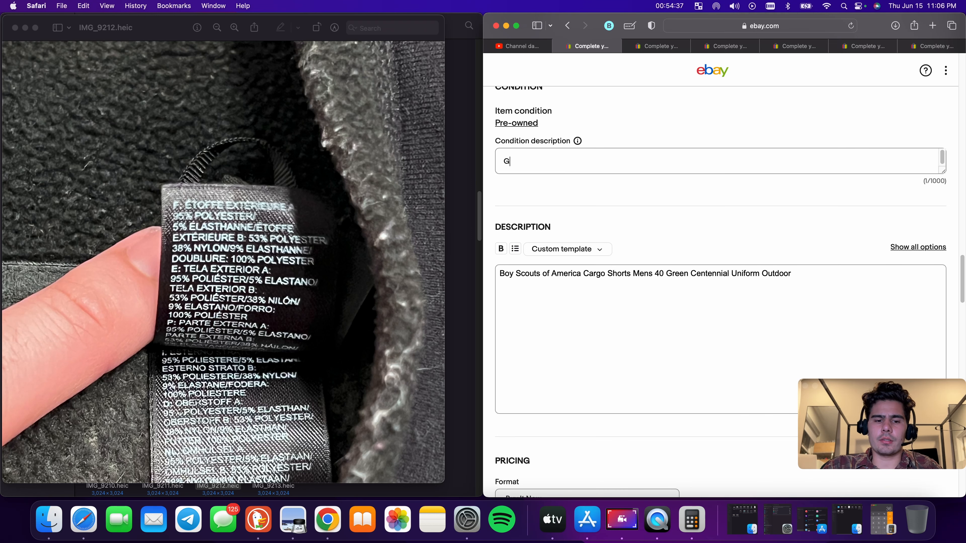
{"action": "type", "text": "reat Used "}
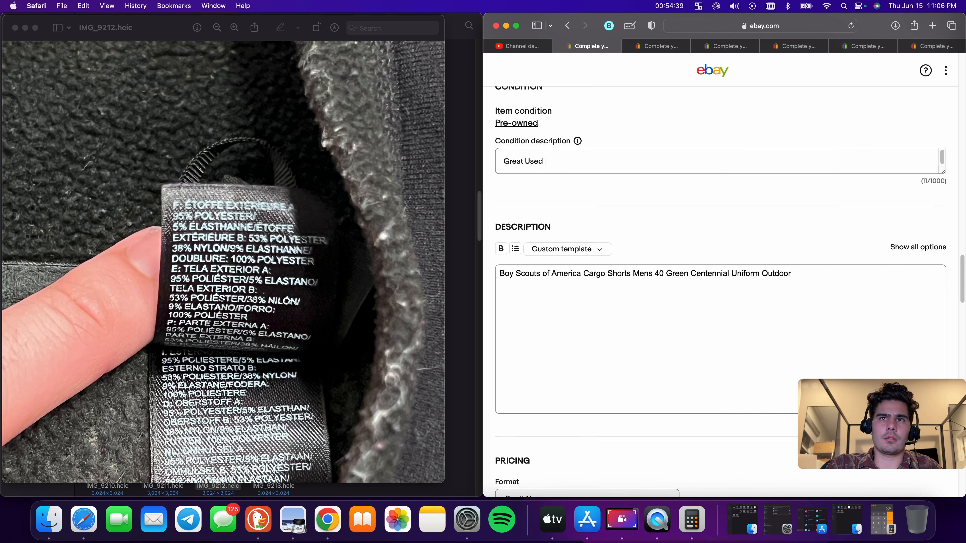
{"action": "type", "text": "Condition"}
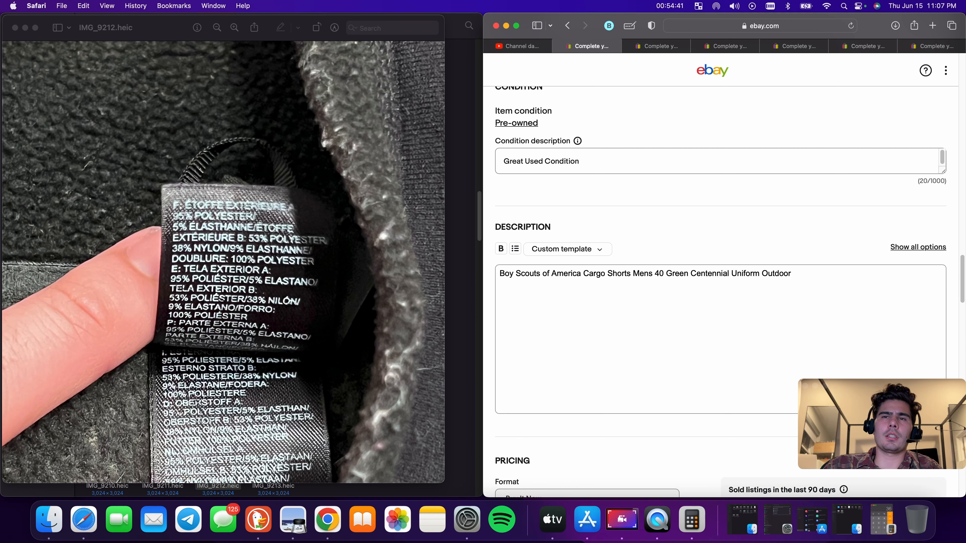
Set the Buy It Now price to $38.99
{"action": "scroll", "coordinate": [604, 205], "scroll_direction": "down", "scroll_amount": 6}
{"action": "left_click", "coordinate": [546, 300]}
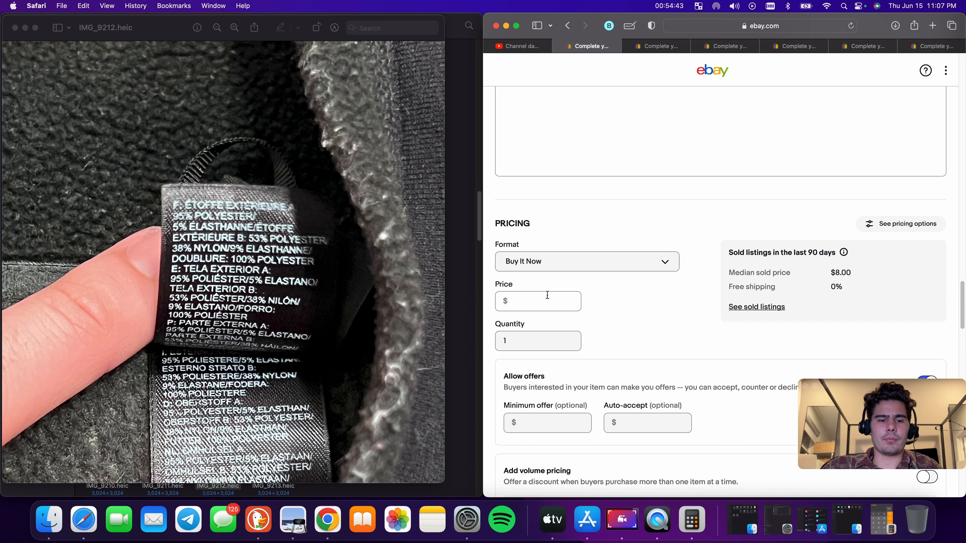
{"action": "type", "text": "3"}
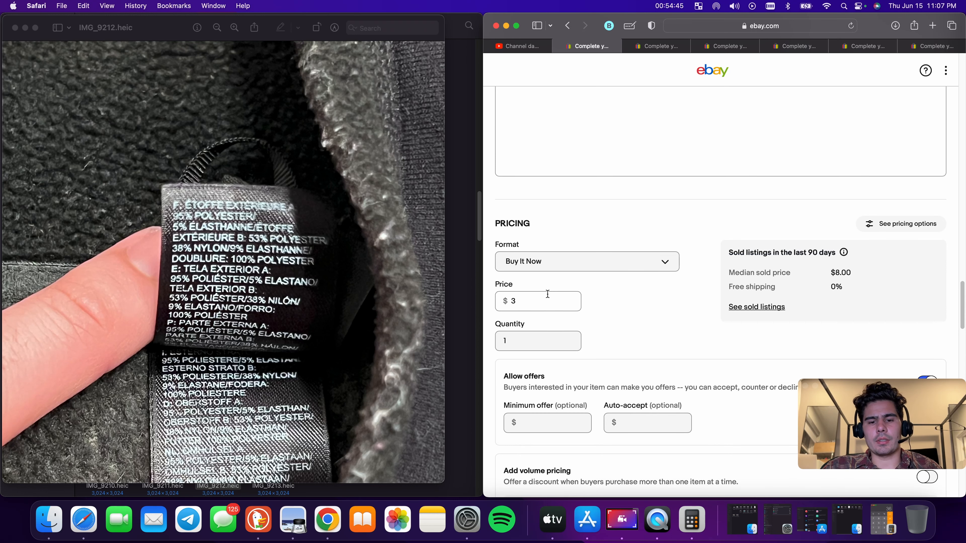
{"action": "type", "text": "8.99"}
Enter a package weight of 9 oz and package dimensions of 9 × 9 × 9 in
{"action": "scroll", "coordinate": [638, 306], "scroll_direction": "down", "scroll_amount": 11}
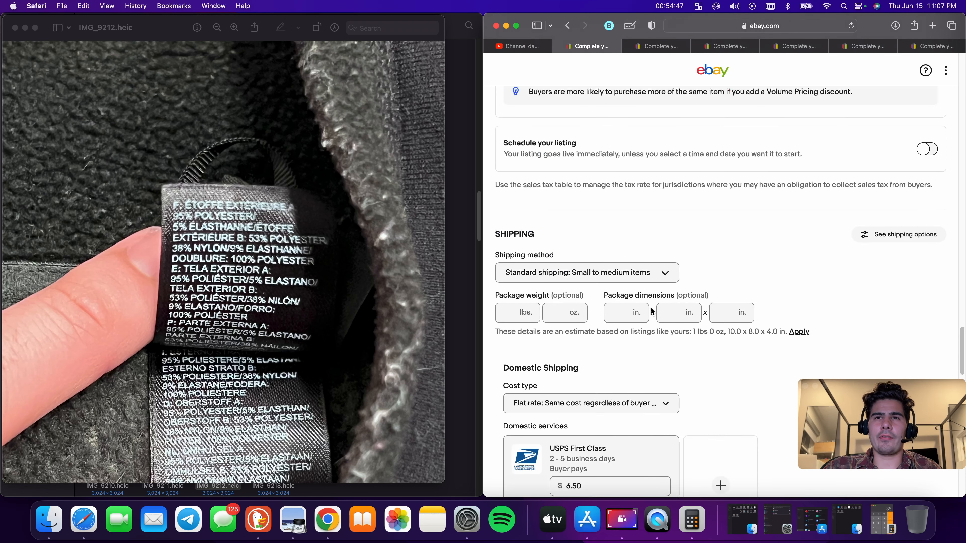
{"action": "scroll", "coordinate": [652, 312], "scroll_direction": "down", "scroll_amount": 2}
{"action": "left_click", "coordinate": [563, 257]}
{"action": "type", "text": "9"}
{"action": "left_click", "coordinate": [612, 256]}
{"action": "type", "text": "9"}
{"action": "left_click", "coordinate": [670, 258]}
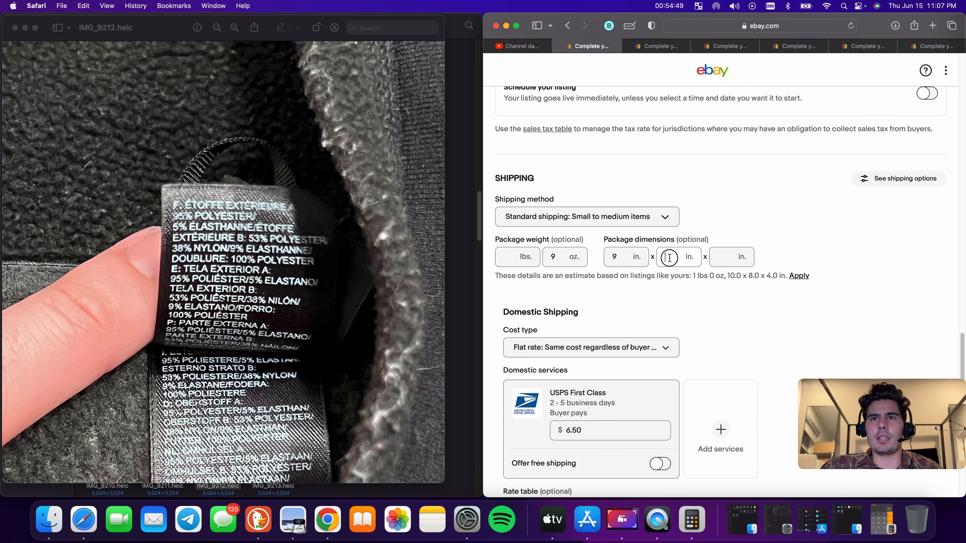
{"action": "type", "text": "9"}
{"action": "left_click", "coordinate": [723, 257]}
{"action": "type", "text": "9"}
Set the USPS First Class shipping cost the buyer pays to $8.90
{"action": "scroll", "coordinate": [640, 312], "scroll_direction": "down", "scroll_amount": 2}
{"action": "left_click", "coordinate": [627, 364]}
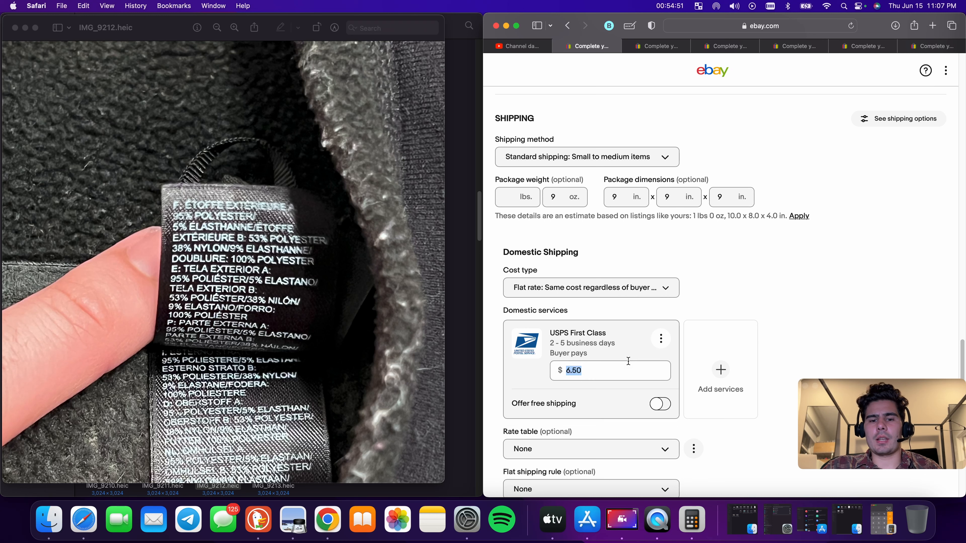
{"action": "key", "text": "BackSpace"}
{"action": "type", "text": "8.90"}
{"action": "left_click", "coordinate": [784, 280]}
Publish the Boy Scouts shorts listing and close its tab
{"action": "scroll", "coordinate": [697, 311], "scroll_direction": "down", "scroll_amount": 15}
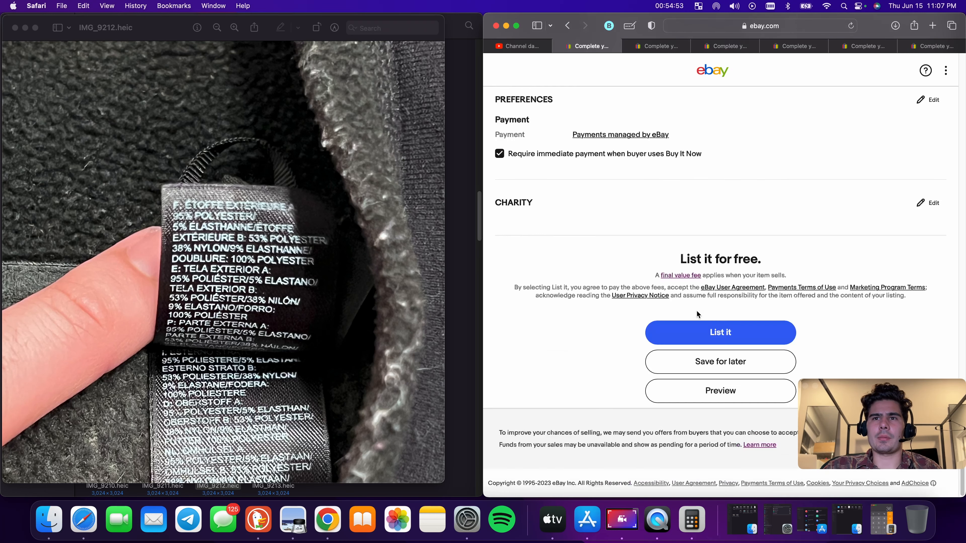
{"action": "left_click", "coordinate": [734, 334]}
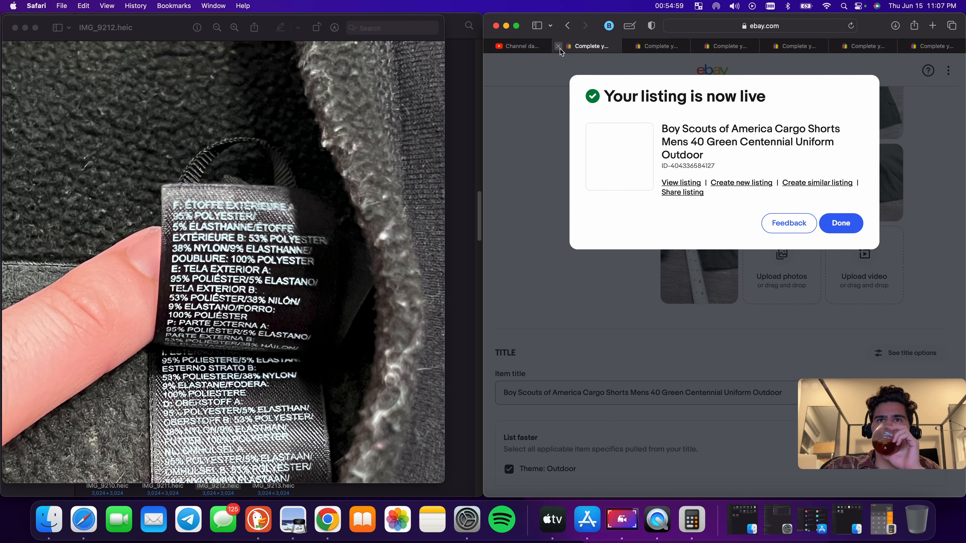
{"action": "left_click", "coordinate": [558, 46]}
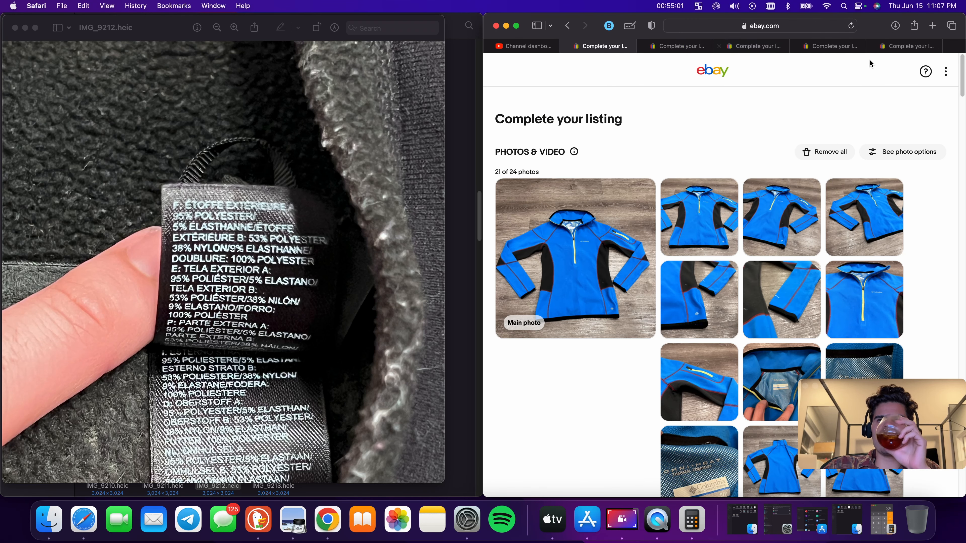
Change the Columbia jacket's item category to Women's Clothing > Coats, Jackets & Vests by searching 'womens jacket'
{"action": "scroll", "coordinate": [705, 179], "scroll_direction": "down", "scroll_amount": 5}
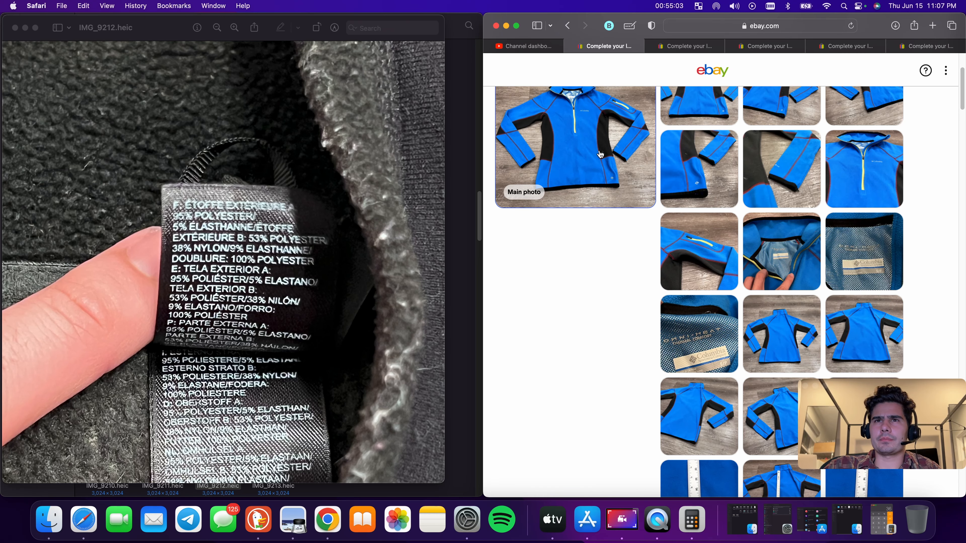
{"action": "scroll", "coordinate": [600, 154], "scroll_direction": "up", "scroll_amount": 3}
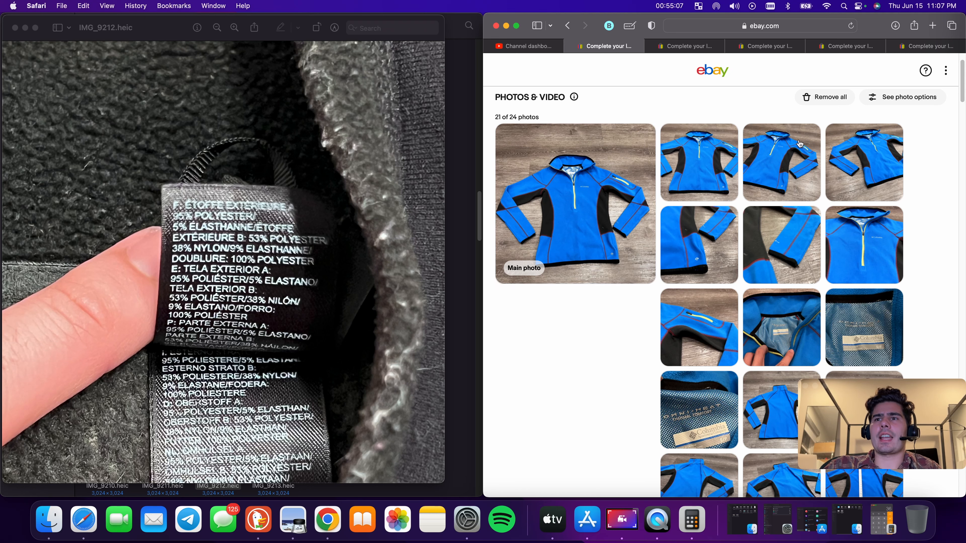
{"action": "scroll", "coordinate": [760, 305], "scroll_direction": "down", "scroll_amount": 10}
{"action": "scroll", "coordinate": [715, 354], "scroll_direction": "down", "scroll_amount": 7}
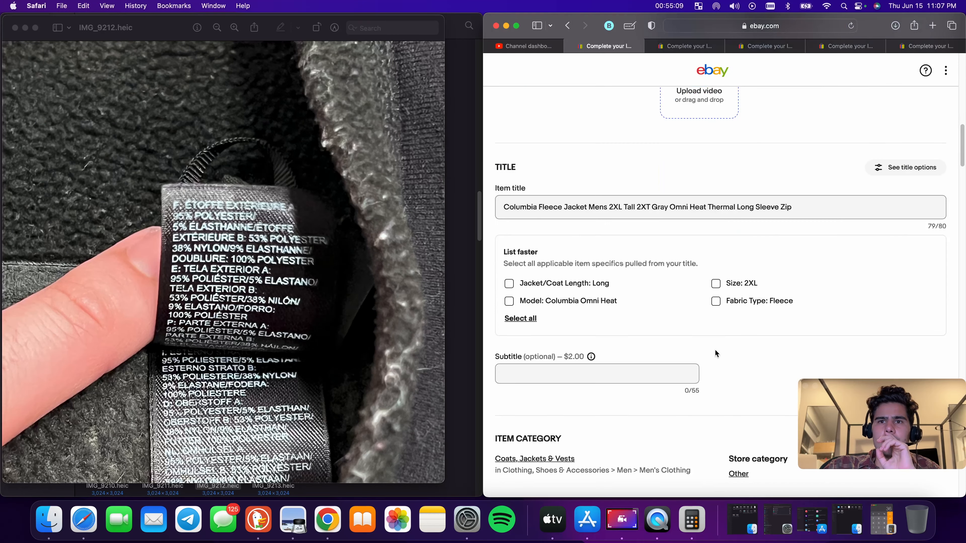
{"action": "scroll", "coordinate": [829, 251], "scroll_direction": "down", "scroll_amount": 5}
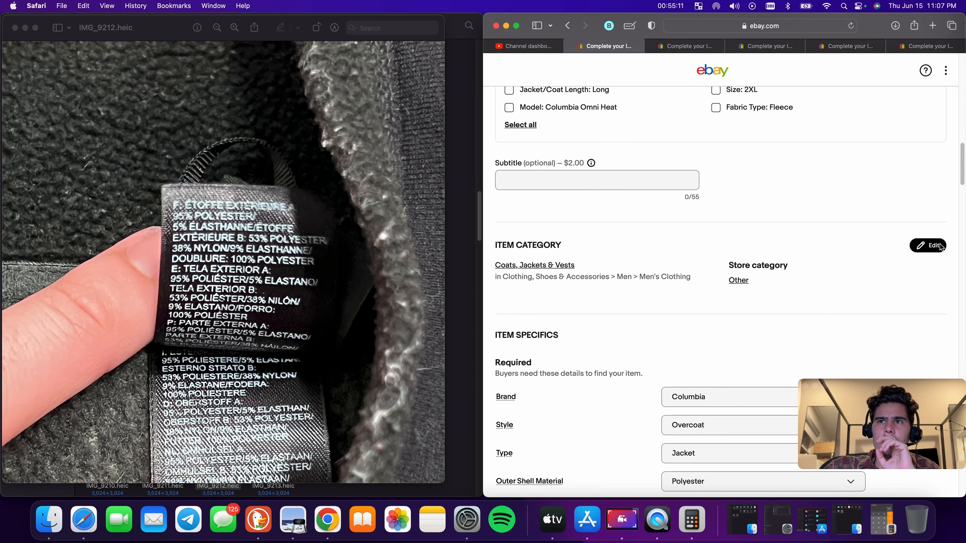
{"action": "left_click", "coordinate": [928, 246]}
{"action": "left_click", "coordinate": [673, 159]}
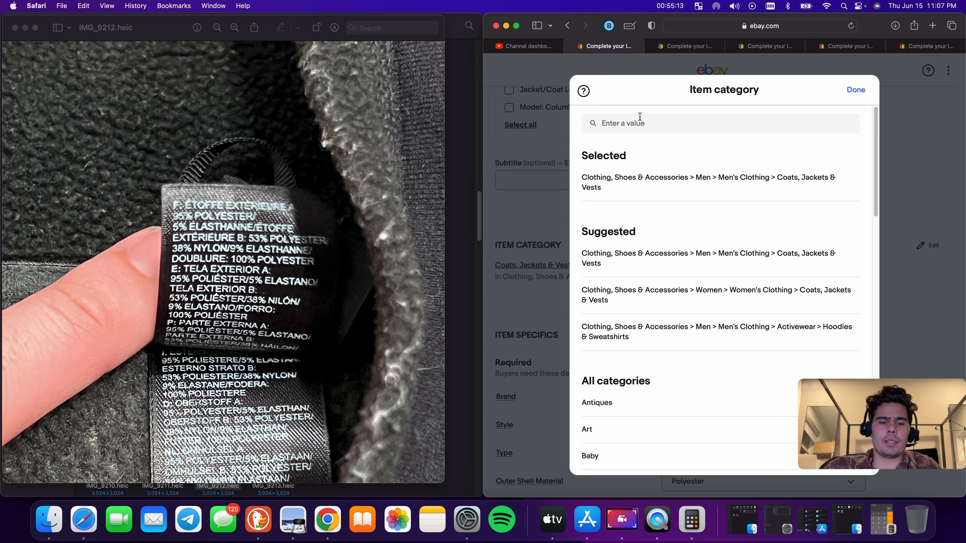
{"action": "type", "text": "womens jacket"}
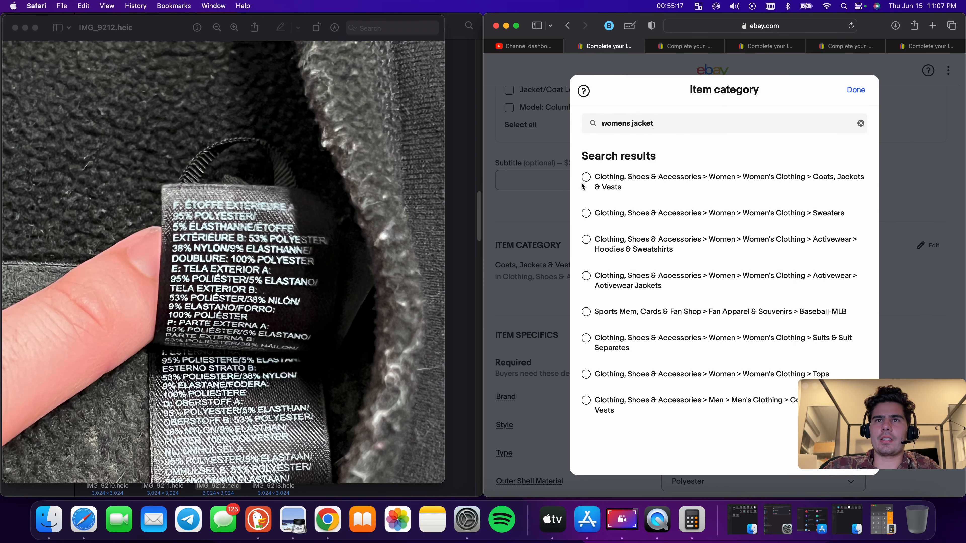
{"action": "left_click", "coordinate": [587, 178]}
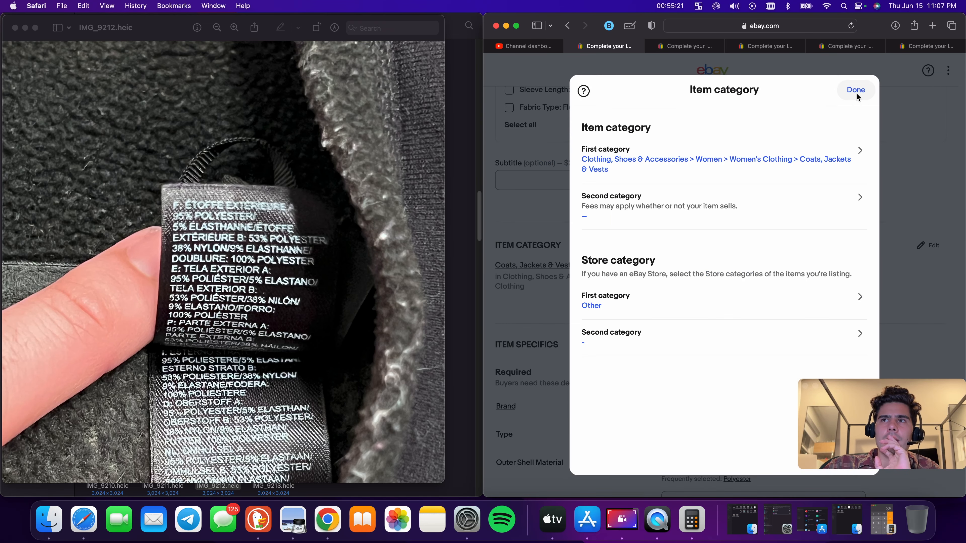
{"action": "left_click", "coordinate": [856, 92]}
In the Wrangler shirt listing, move the word 'Shirt' in the title to directly after 'Wrangler'
{"action": "left_click", "coordinate": [689, 46]}
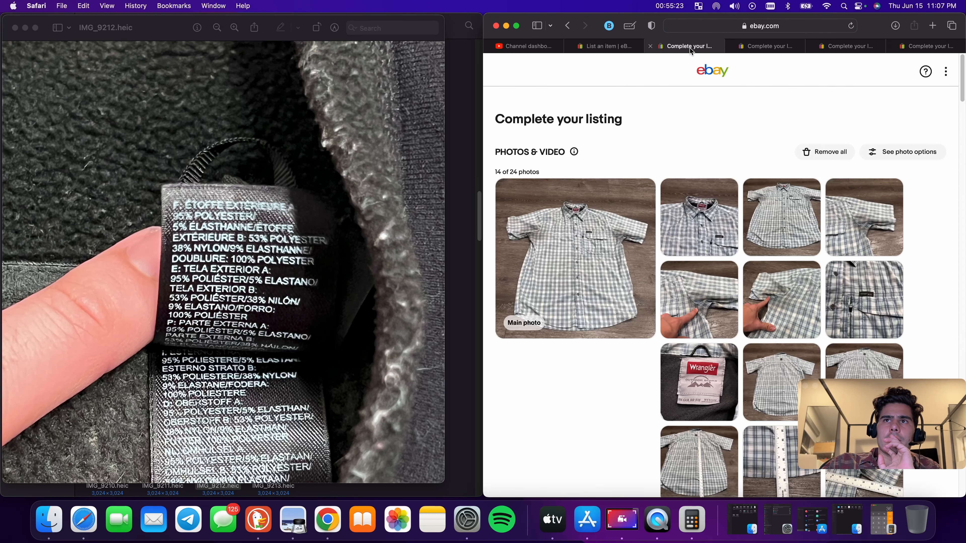
{"action": "scroll", "coordinate": [715, 253], "scroll_direction": "down", "scroll_amount": 10}
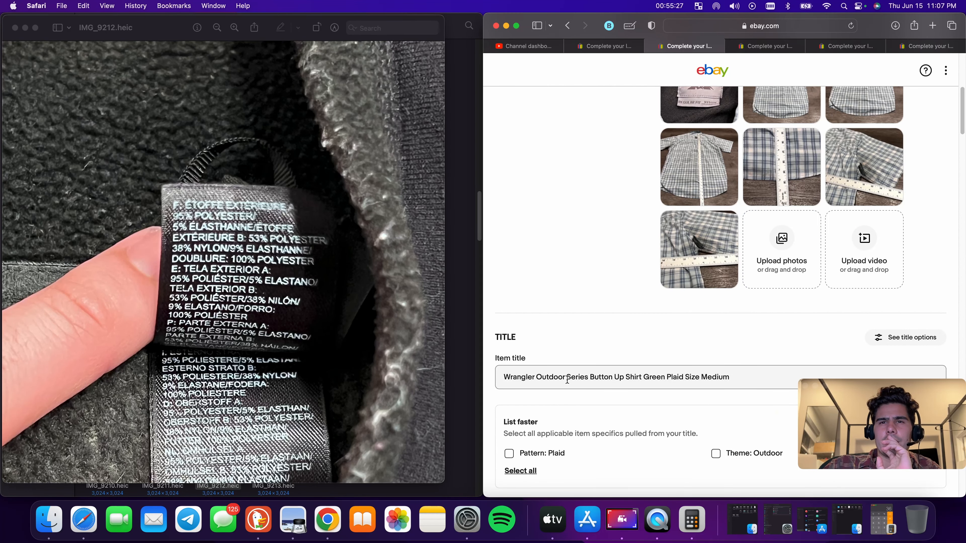
{"action": "double_click", "coordinate": [629, 378]}
{"action": "right_click", "coordinate": [629, 378]}
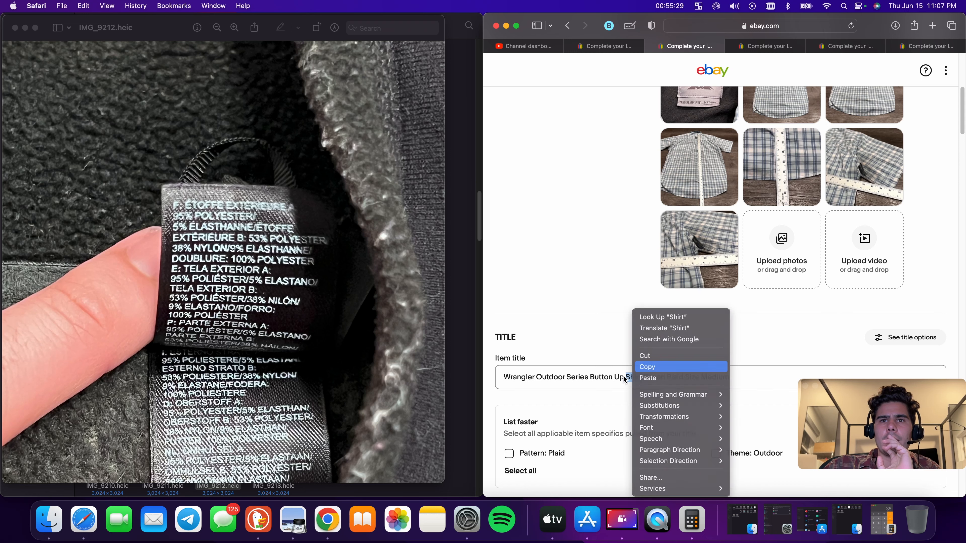
{"action": "left_click", "coordinate": [646, 366]}
{"action": "left_click", "coordinate": [537, 379]}
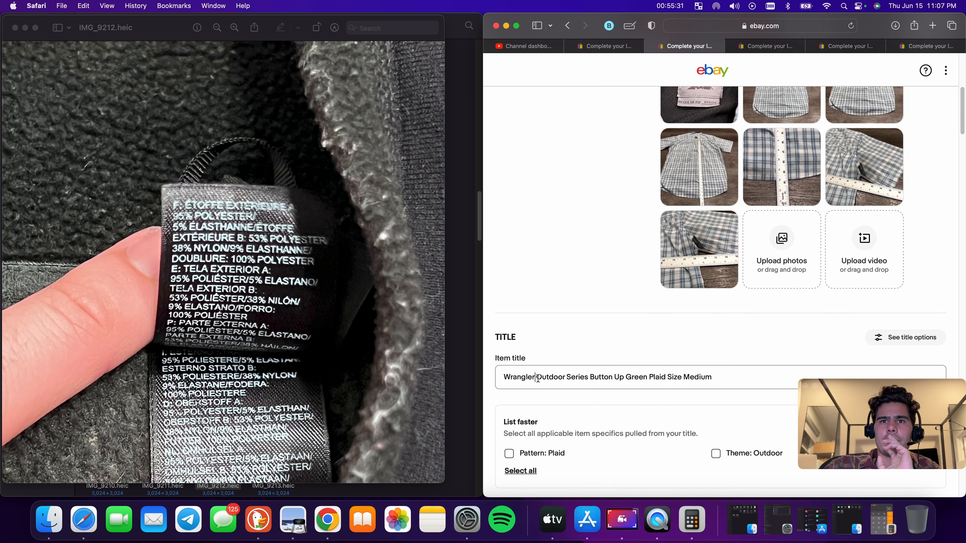
{"action": "key", "text": "super+v"}
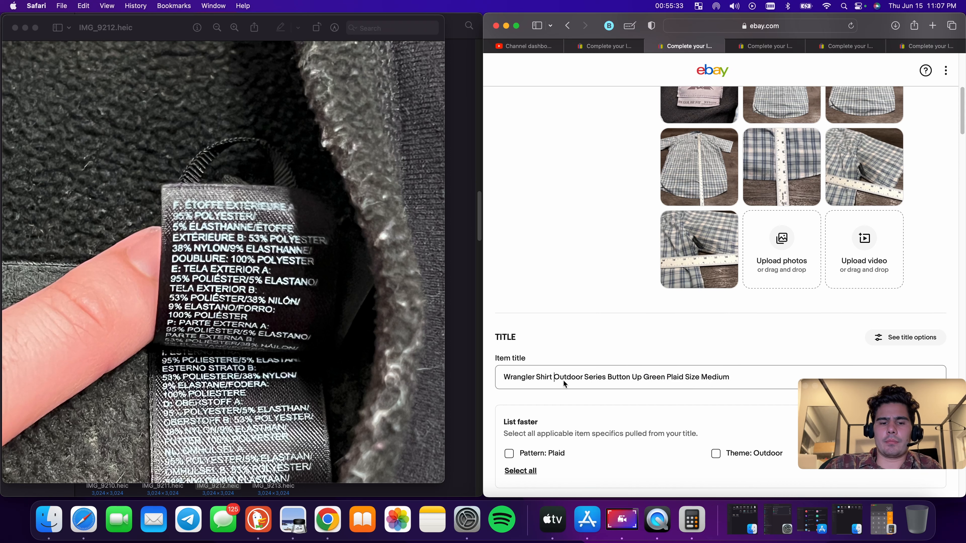
Add 'Mens' after 'Shirt' in the Wrangler title and delete the trailing words 'Green', 'Size' and 'Medium'
{"action": "type", "text": "Mens"}
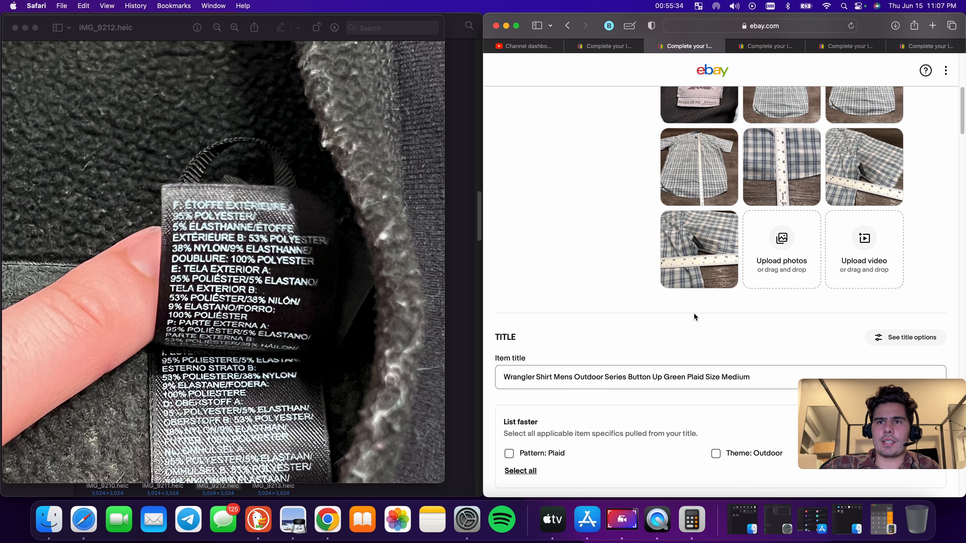
{"action": "double_click", "coordinate": [738, 378]}
{"action": "key", "text": "BackSpace"}
{"action": "double_click", "coordinate": [716, 379]}
{"action": "key", "text": "BackSpace"}
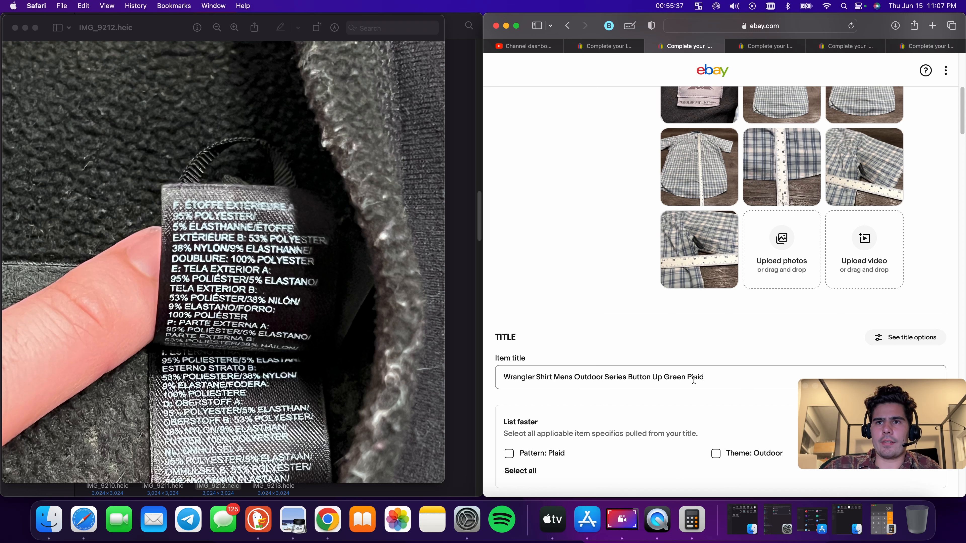
{"action": "double_click", "coordinate": [678, 377]}
{"action": "key", "text": "BackSpace"}
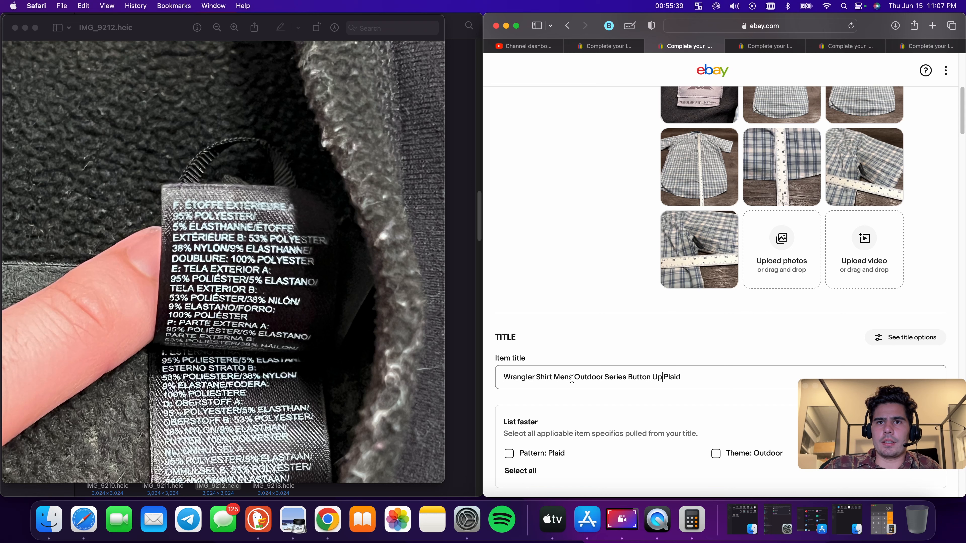
Insert 'Medium Blue' after 'Mens' in the item title
{"action": "scroll", "coordinate": [575, 377], "scroll_direction": "up", "scroll_amount": 8}
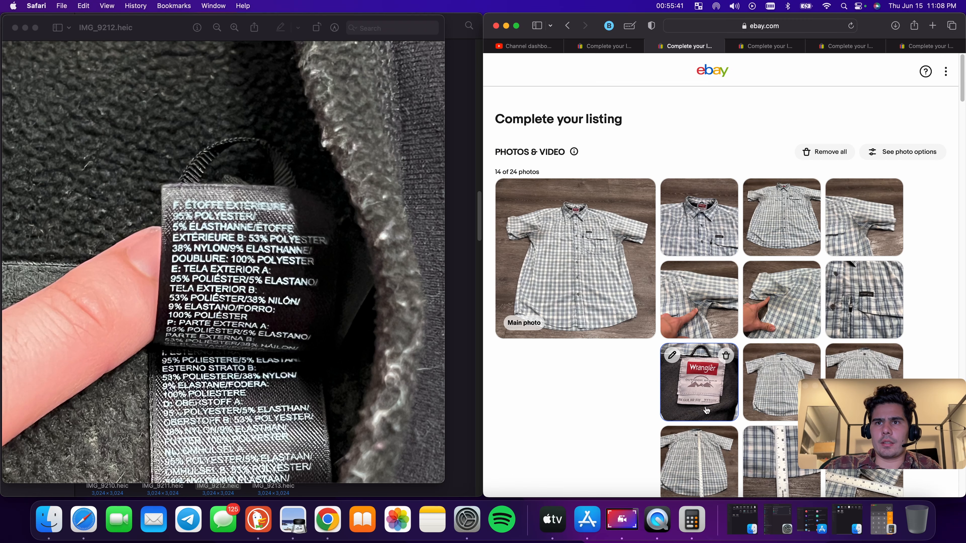
{"action": "scroll", "coordinate": [706, 410], "scroll_direction": "down", "scroll_amount": 9}
{"action": "left_click", "coordinate": [576, 337]}
{"action": "type", "text": "Medium "}
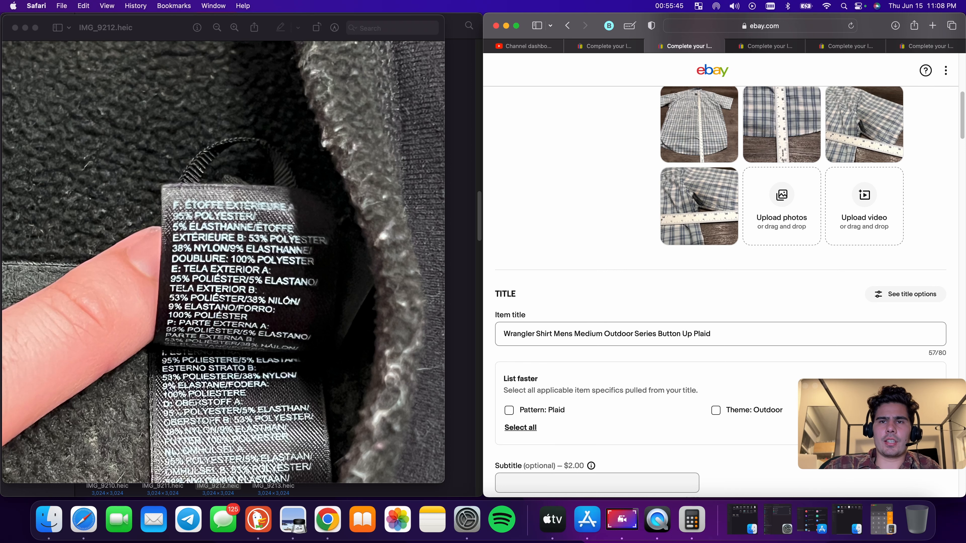
{"action": "type", "text": "Blue"}
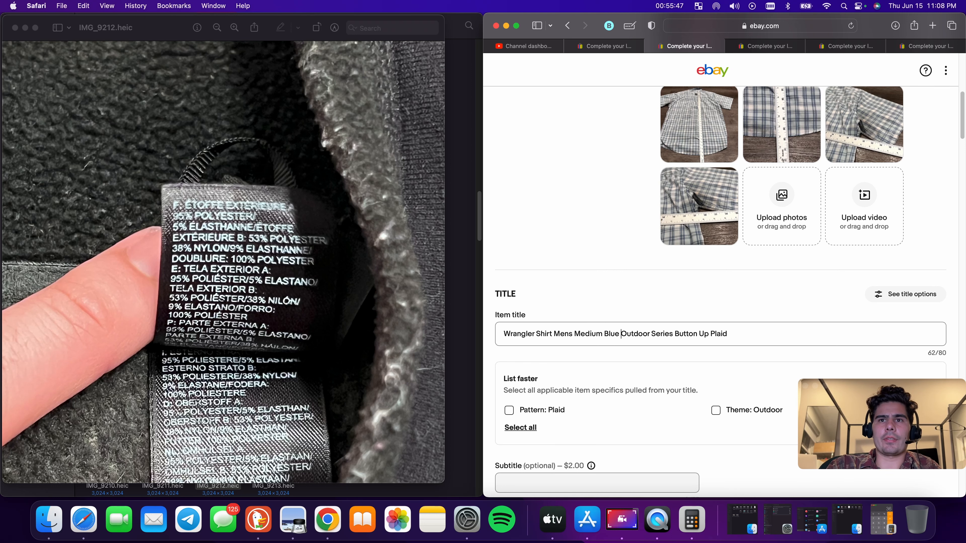
Move the word 'Plaid' from the end of the title to just before 'Outdoor'
{"action": "scroll", "coordinate": [577, 339], "scroll_direction": "up", "scroll_amount": 3}
{"action": "scroll", "coordinate": [677, 337], "scroll_direction": "down", "scroll_amount": 3}
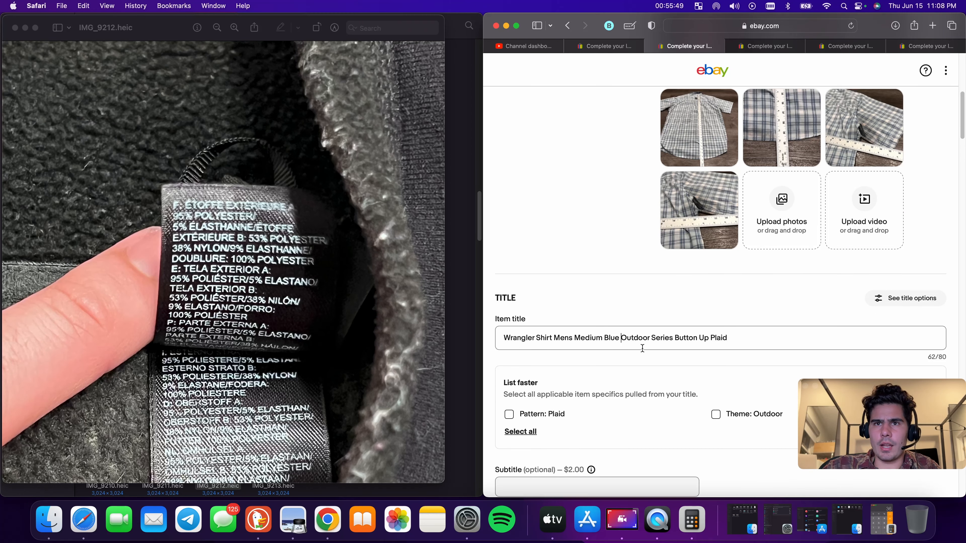
{"action": "double_click", "coordinate": [718, 339]}
{"action": "right_click", "coordinate": [718, 339]}
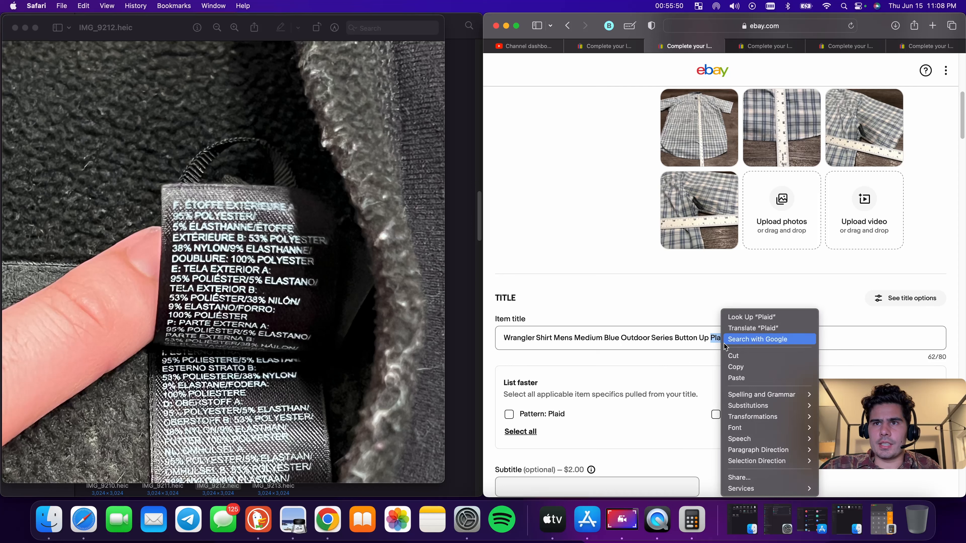
{"action": "left_click", "coordinate": [739, 370]}
{"action": "left_click", "coordinate": [652, 338]}
{"action": "key", "text": "super+v"}
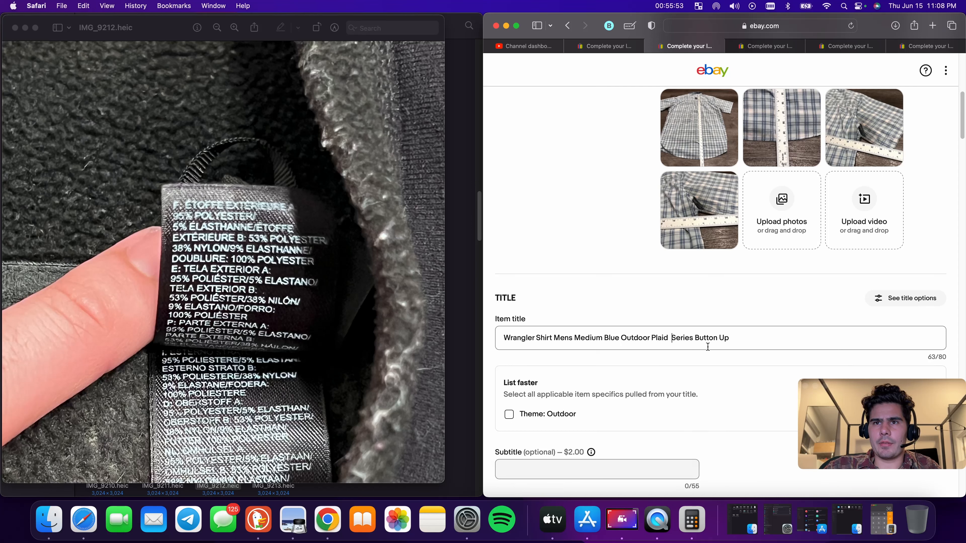
{"action": "key", "text": "BackSpace"}
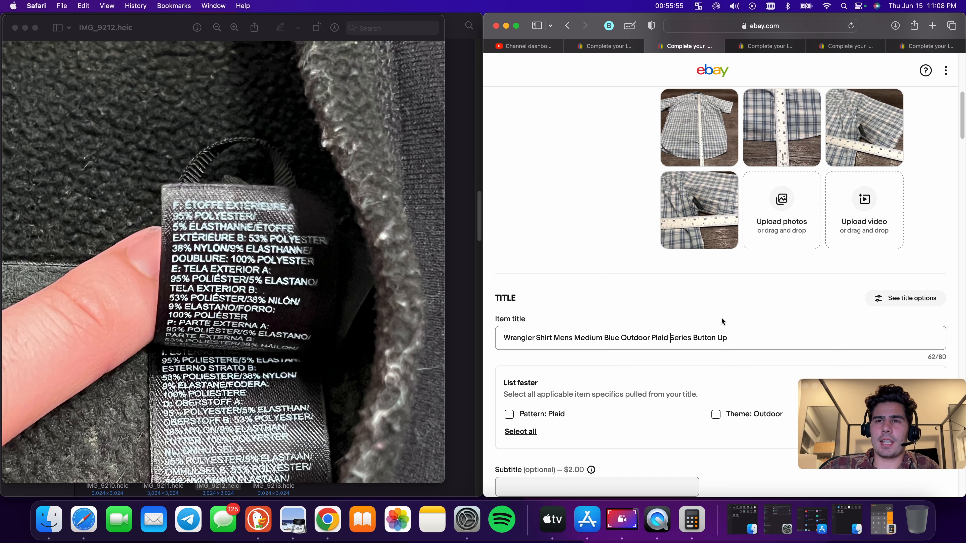
{"action": "double_click", "coordinate": [654, 338]}
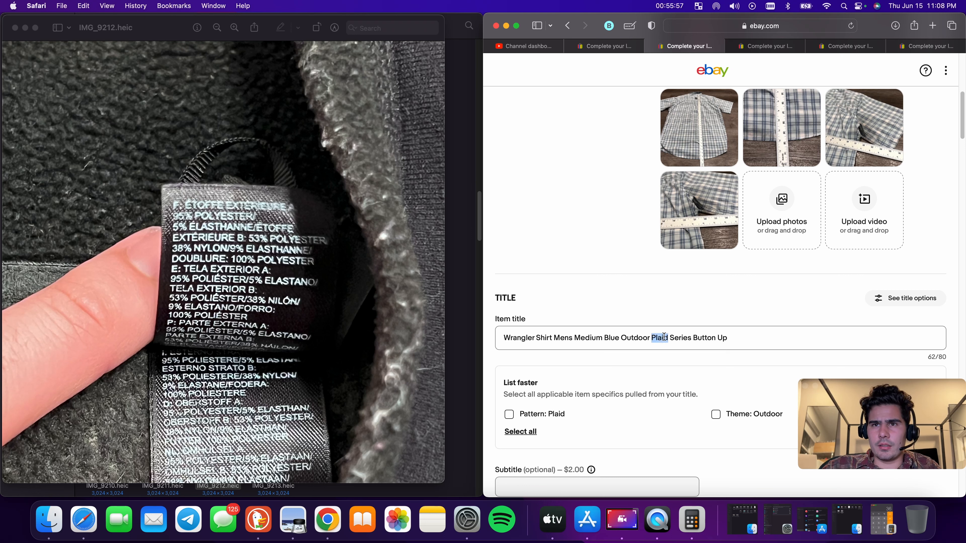
{"action": "right_click", "coordinate": [655, 338]}
{"action": "left_click", "coordinate": [680, 366]}
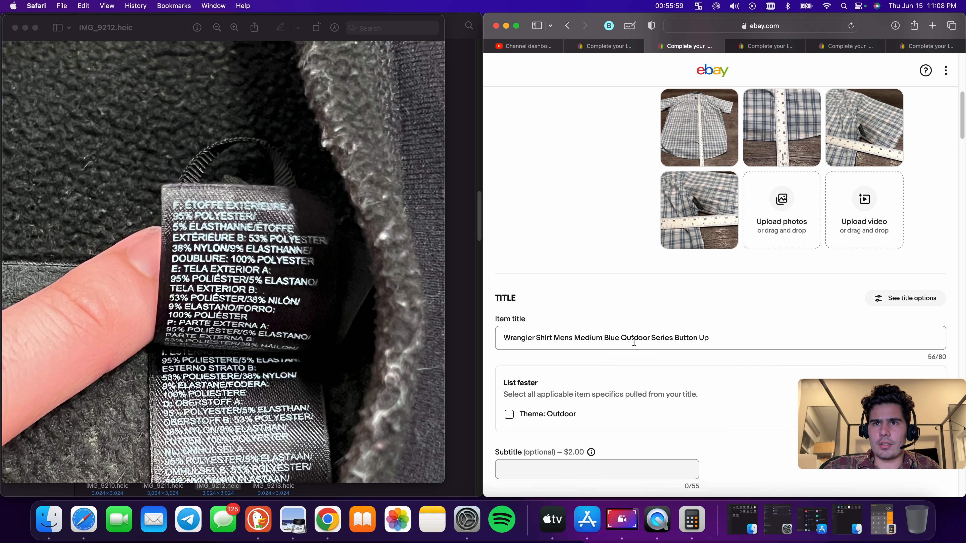
{"action": "left_click", "coordinate": [620, 338]}
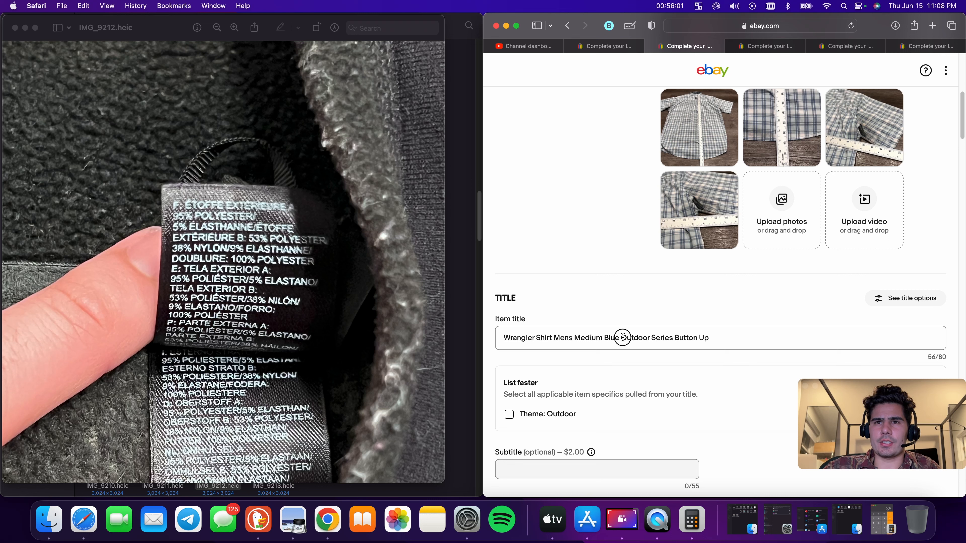
{"action": "key", "text": "super+v"}
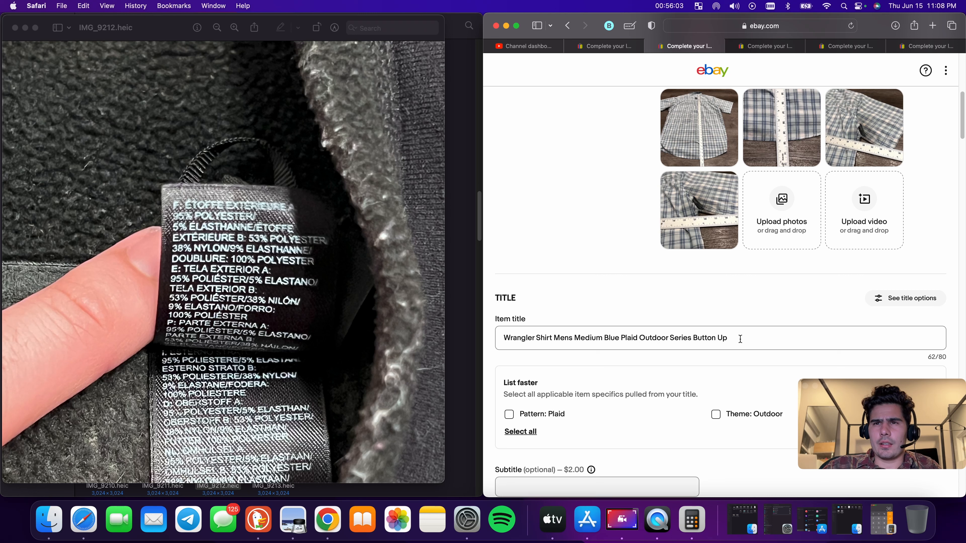
Append 'Short Sleeve' to the end of the item title
{"action": "left_click", "coordinate": [740, 339]}
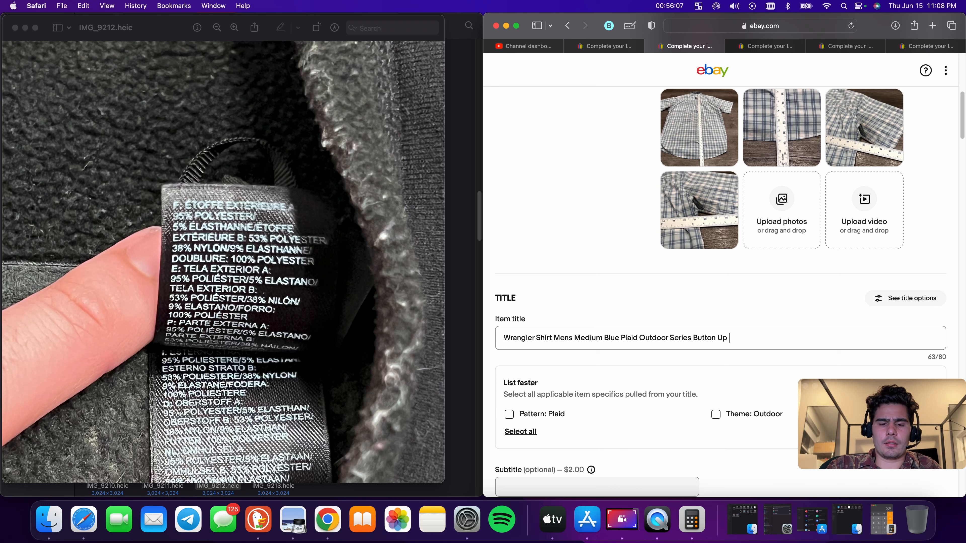
{"action": "type", "text": "Short Sleeve"}
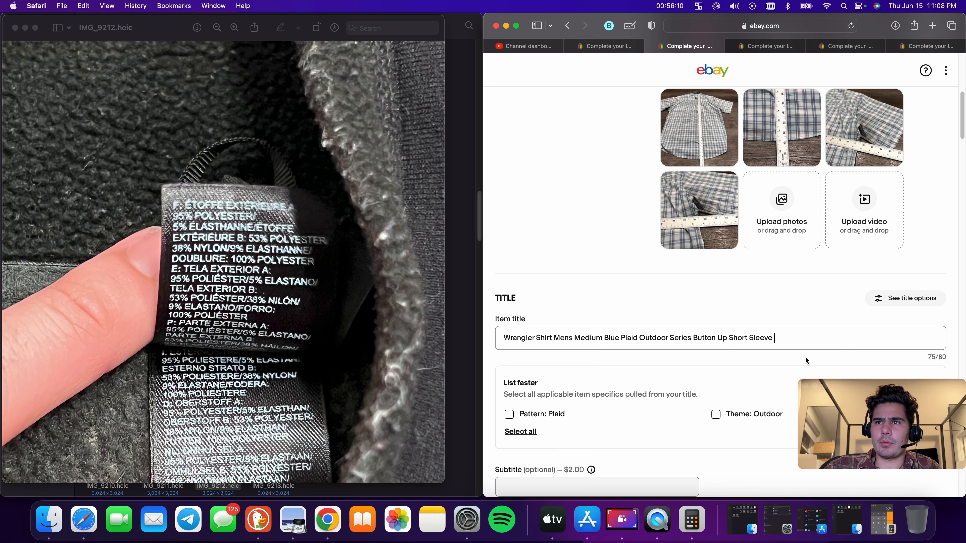
{"action": "scroll", "coordinate": [805, 359], "scroll_direction": "up", "scroll_amount": 5}
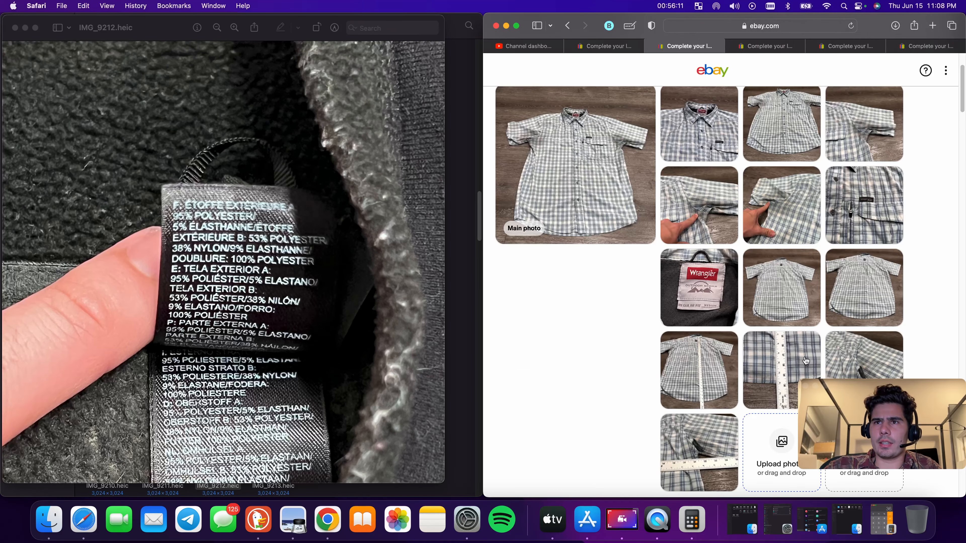
{"action": "scroll", "coordinate": [779, 328], "scroll_direction": "down", "scroll_amount": 7}
Select and copy the complete item title
{"action": "triple_click", "coordinate": [736, 297]}
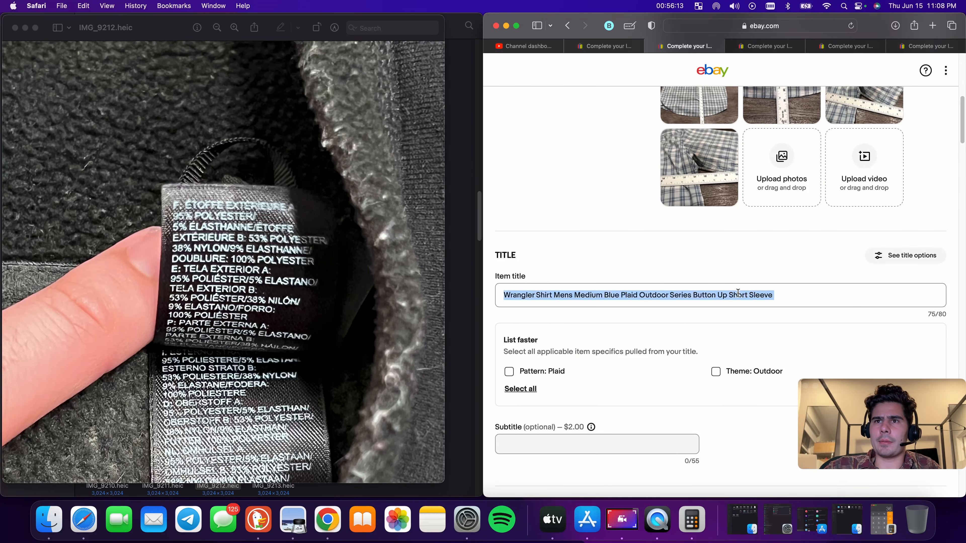
{"action": "right_click", "coordinate": [736, 297]}
{"action": "key", "text": "Return"}
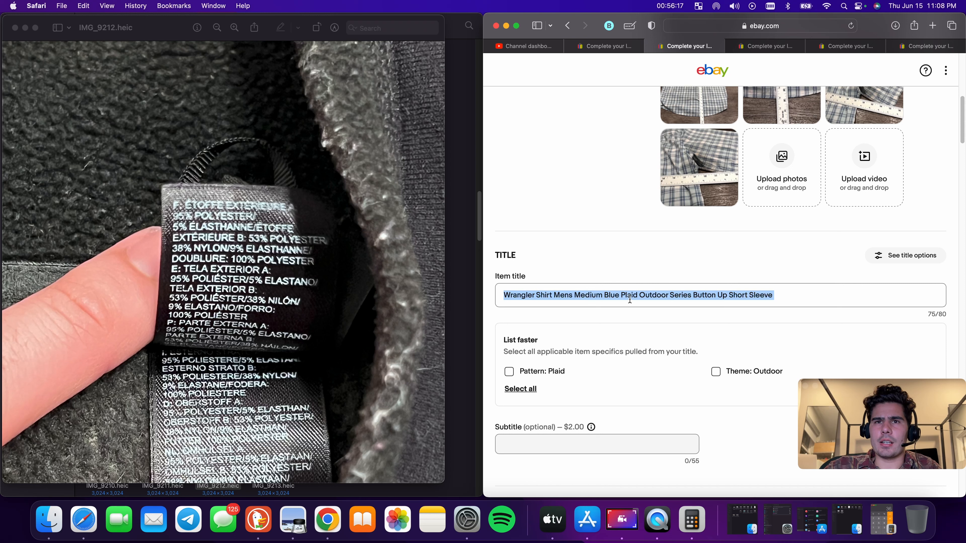
{"action": "left_click", "coordinate": [563, 297]}
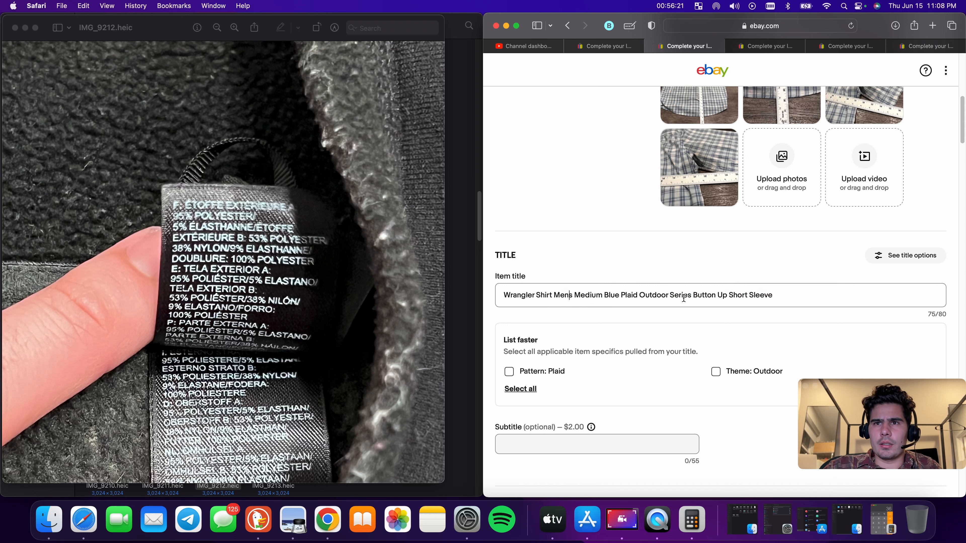
{"action": "scroll", "coordinate": [737, 296], "scroll_direction": "down", "scroll_amount": 1}
{"action": "triple_click", "coordinate": [752, 292]}
{"action": "right_click", "coordinate": [751, 292]}
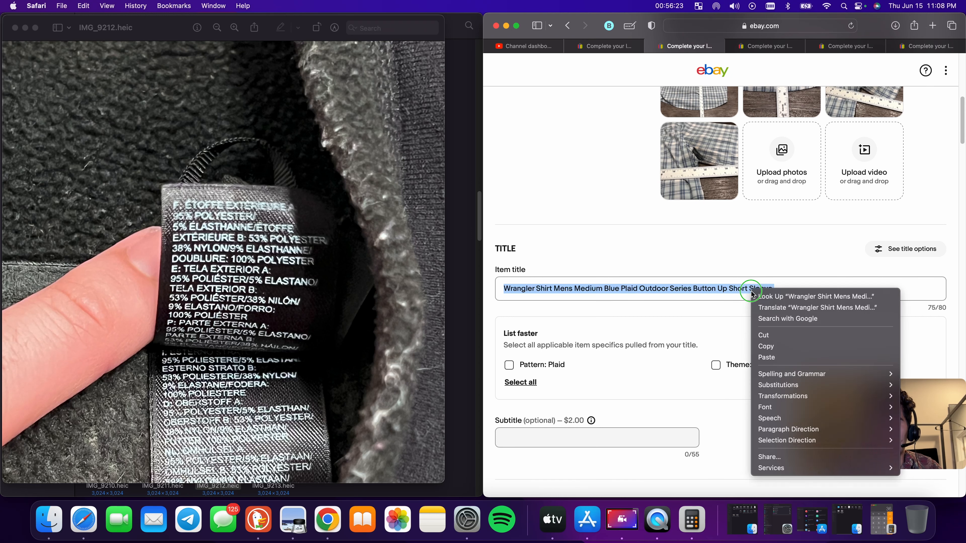
{"action": "left_click", "coordinate": [769, 346]}
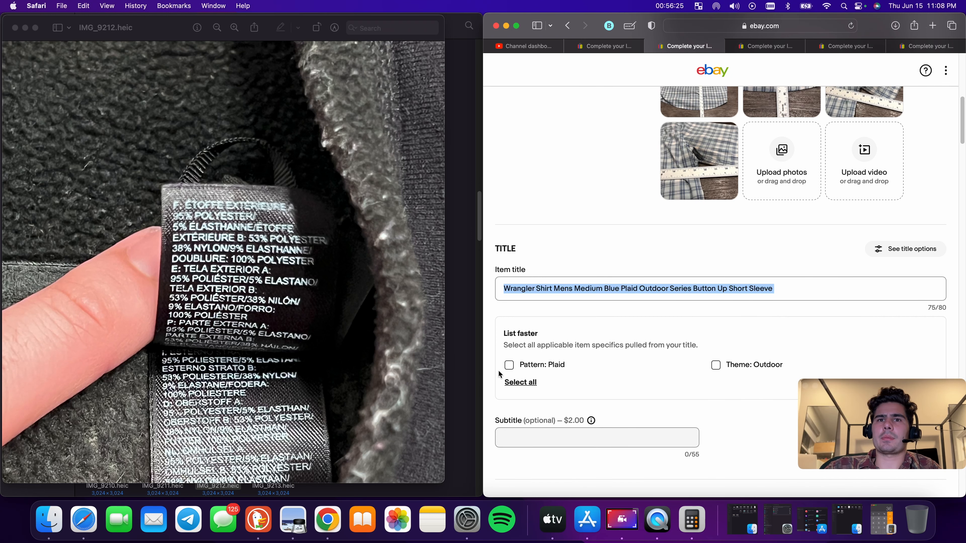
Apply the suggested item specifics Pattern: Plaid and Theme: Outdoor from the title
{"action": "left_click", "coordinate": [512, 366]}
{"action": "left_click", "coordinate": [515, 366]}
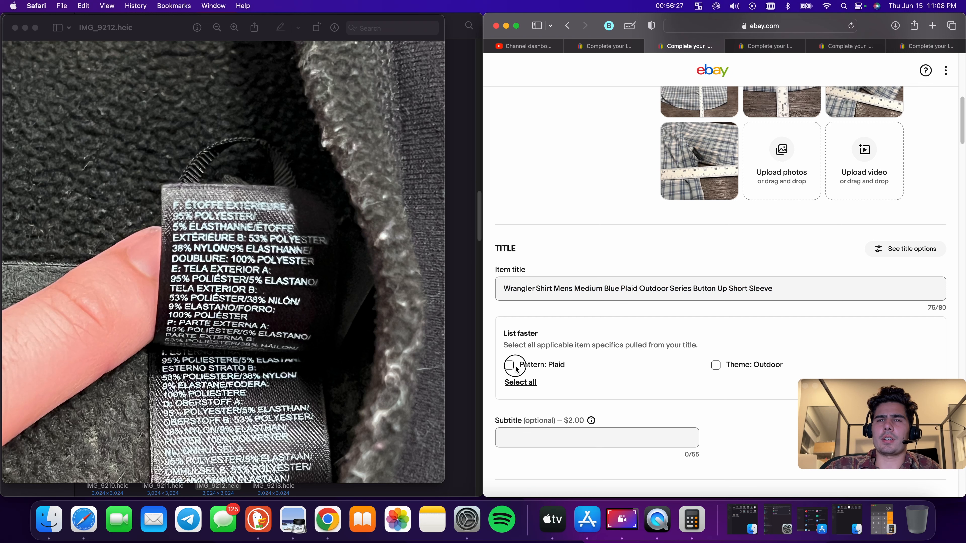
{"action": "left_click", "coordinate": [715, 366]}
{"action": "scroll", "coordinate": [729, 371], "scroll_direction": "down", "scroll_amount": 8}
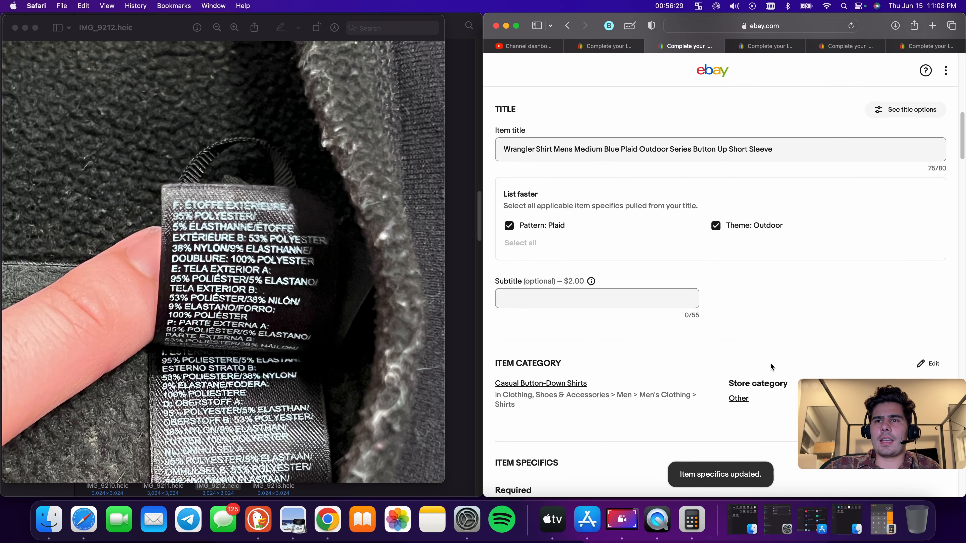
Change the Color item specific to Blue
{"action": "scroll", "coordinate": [769, 361], "scroll_direction": "down", "scroll_amount": 3}
{"action": "scroll", "coordinate": [704, 326], "scroll_direction": "down", "scroll_amount": 5}
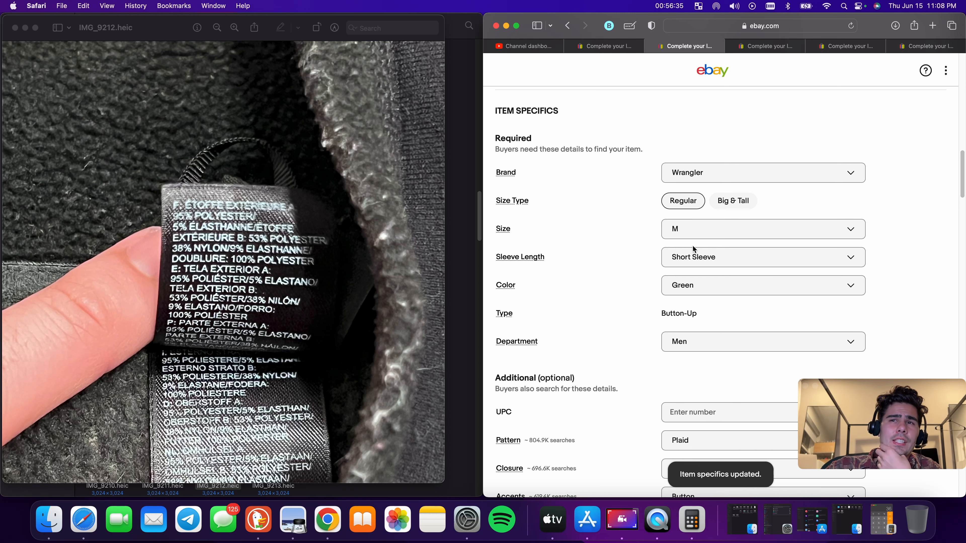
{"action": "scroll", "coordinate": [718, 253], "scroll_direction": "down", "scroll_amount": 2}
{"action": "left_click", "coordinate": [711, 261]}
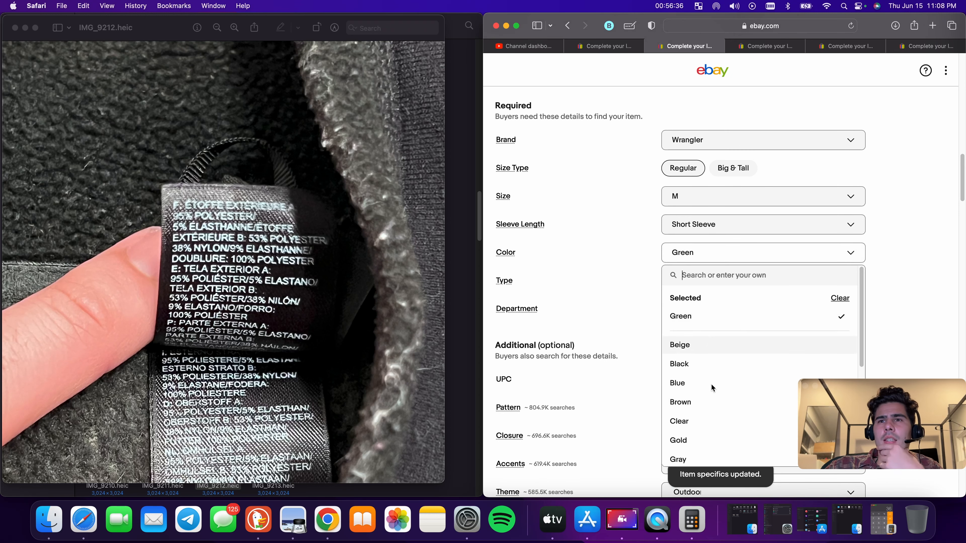
{"action": "left_click", "coordinate": [696, 383]}
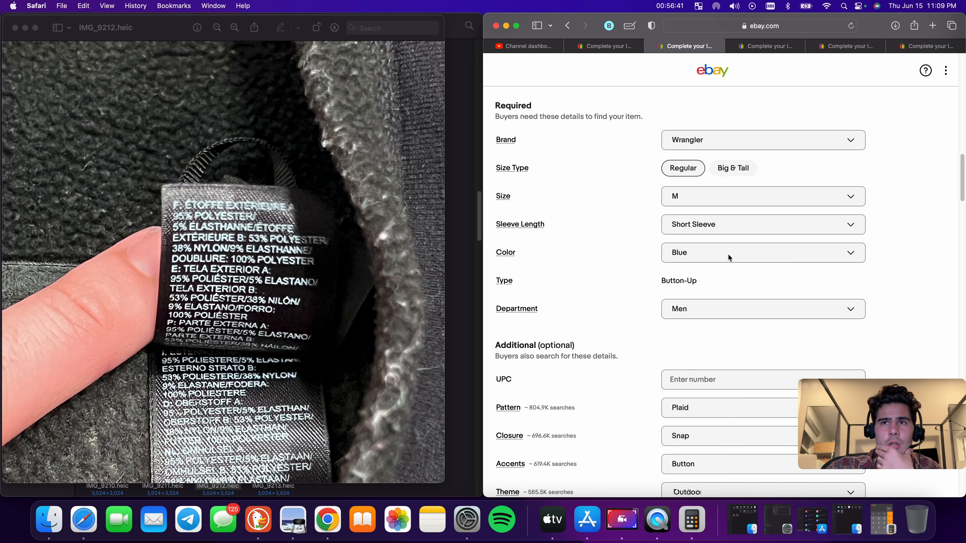
Clear the selected value from the Closure item specific
{"action": "scroll", "coordinate": [727, 248], "scroll_direction": "down", "scroll_amount": 4}
{"action": "scroll", "coordinate": [722, 244], "scroll_direction": "down", "scroll_amount": 3}
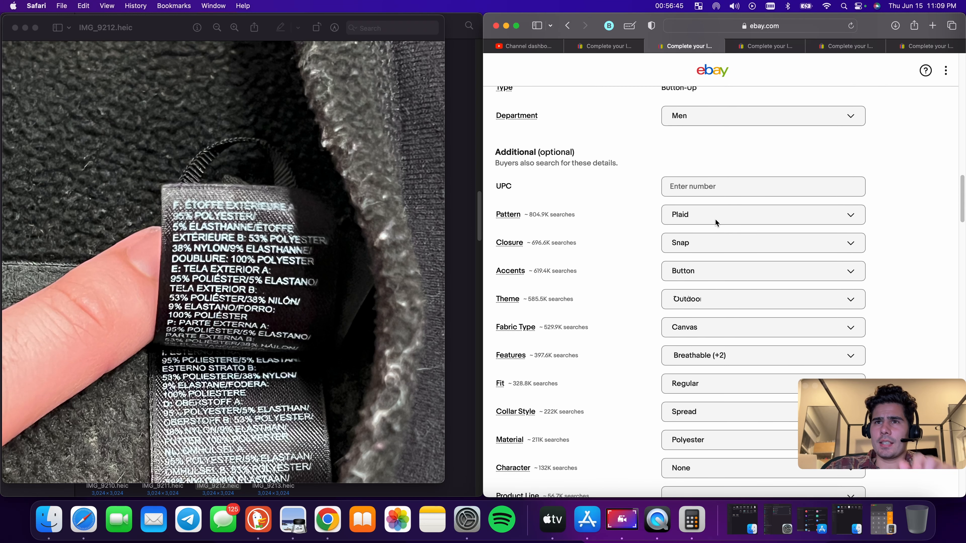
{"action": "scroll", "coordinate": [711, 228], "scroll_direction": "down", "scroll_amount": 1}
{"action": "left_click", "coordinate": [714, 224]}
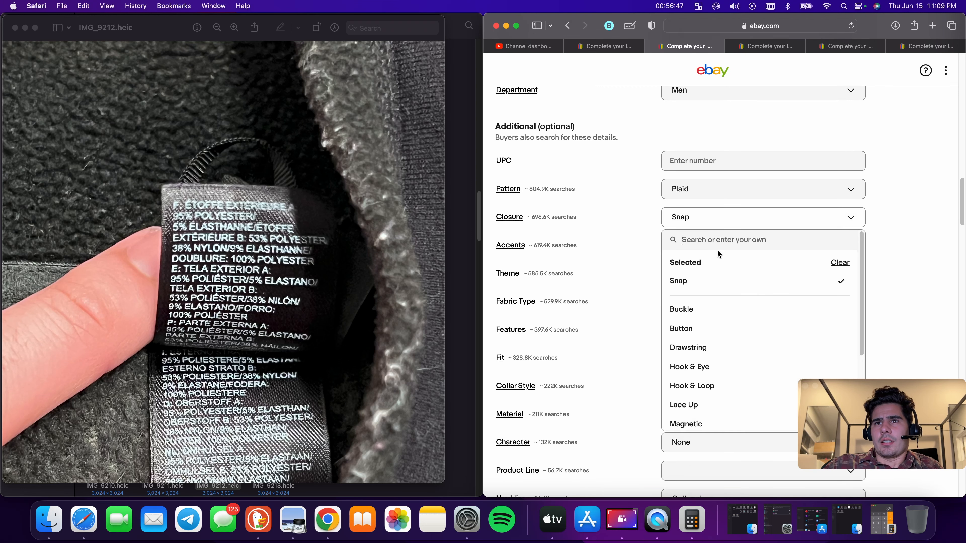
{"action": "left_click", "coordinate": [840, 263]}
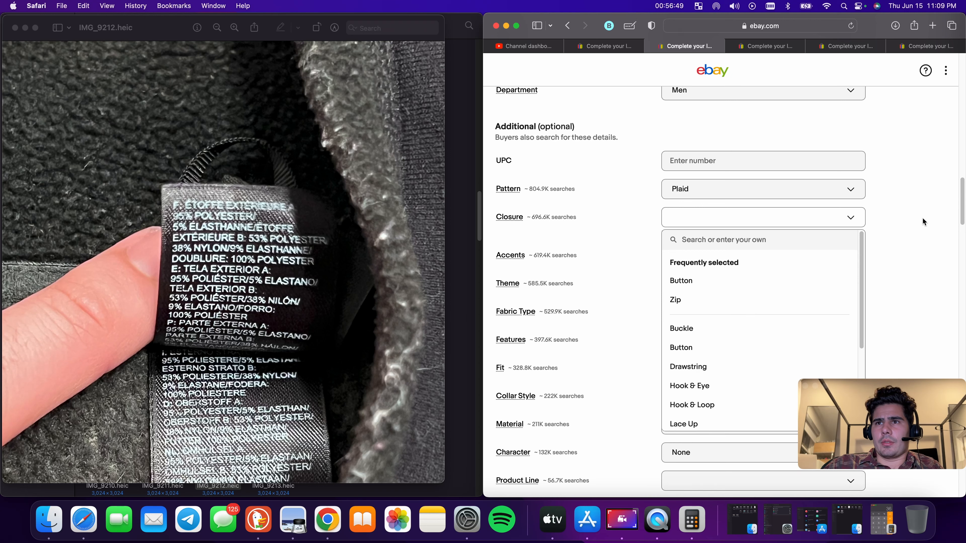
{"action": "left_click", "coordinate": [702, 175]}
{"action": "scroll", "coordinate": [733, 189], "scroll_direction": "down", "scroll_amount": 2}
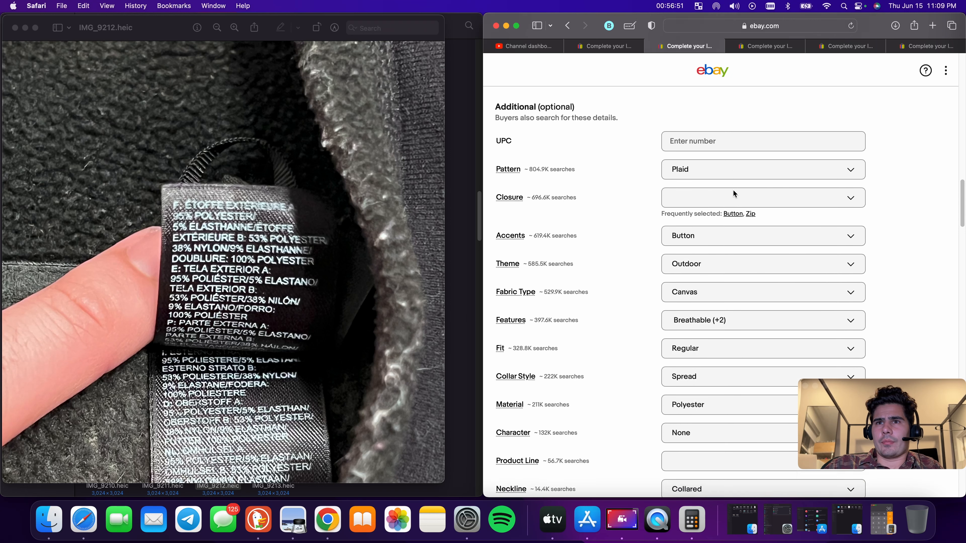
Set the item condition to Pre-owned with the description "Has some stains as seen in photo"
{"action": "scroll", "coordinate": [728, 224], "scroll_direction": "down", "scroll_amount": 5}
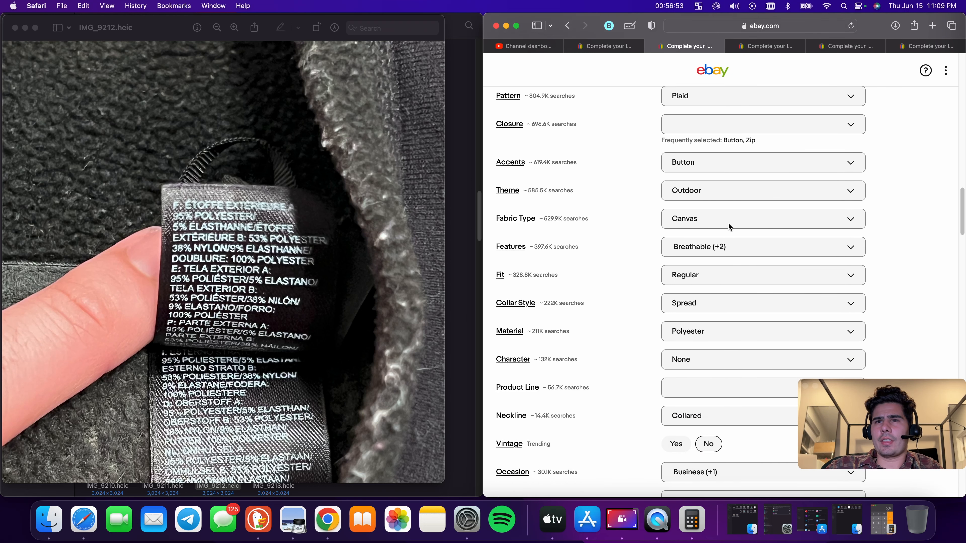
{"action": "scroll", "coordinate": [701, 223], "scroll_direction": "down", "scroll_amount": 5}
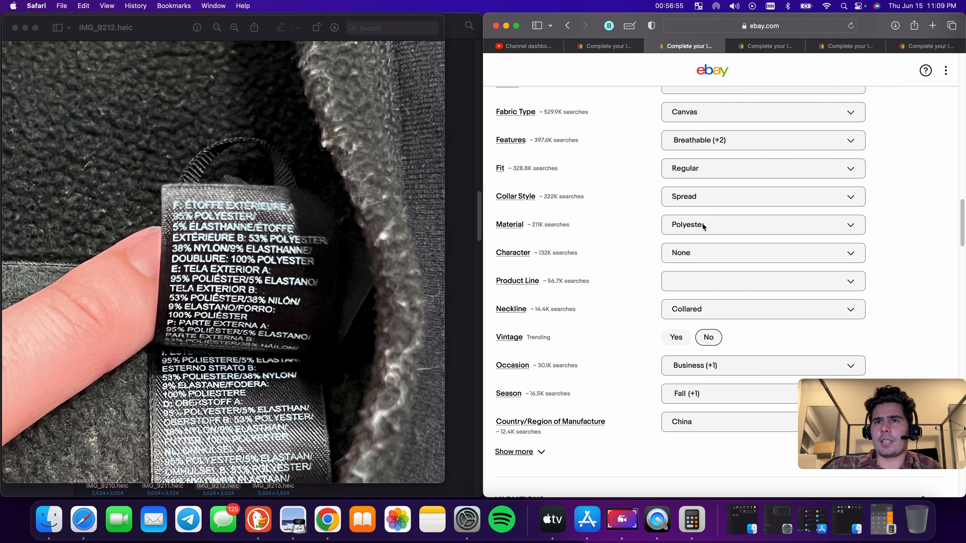
{"action": "scroll", "coordinate": [702, 228], "scroll_direction": "down", "scroll_amount": 15}
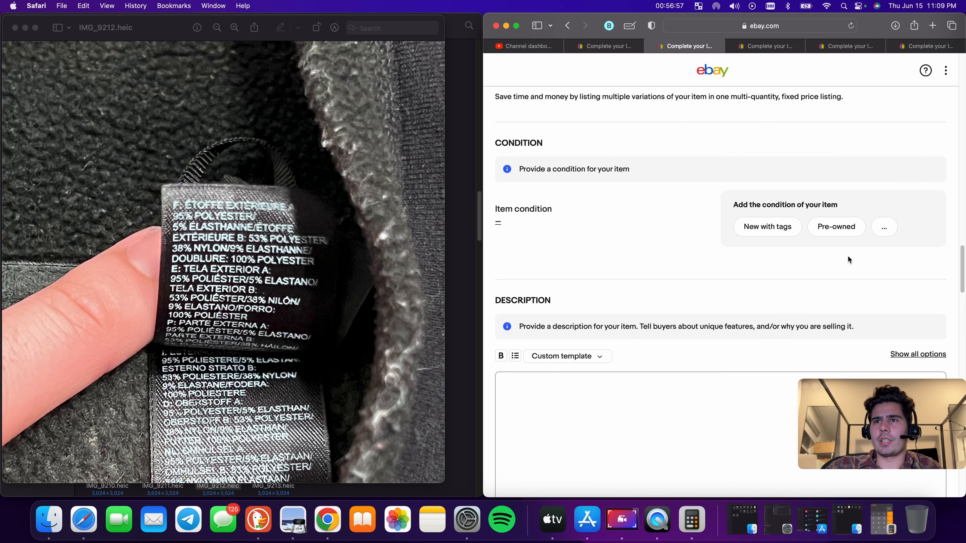
{"action": "left_click", "coordinate": [832, 226]}
{"action": "left_click", "coordinate": [609, 214]}
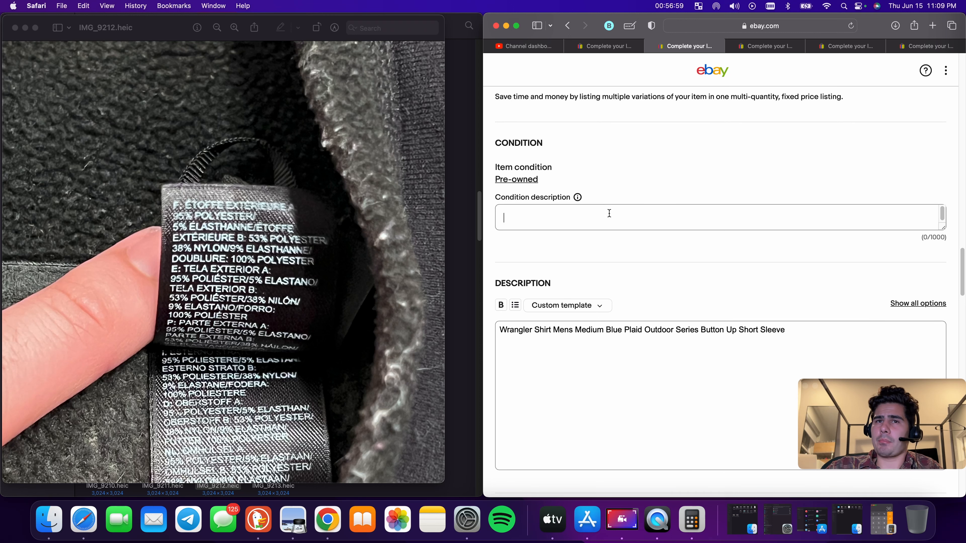
{"action": "type", "text": "H"}
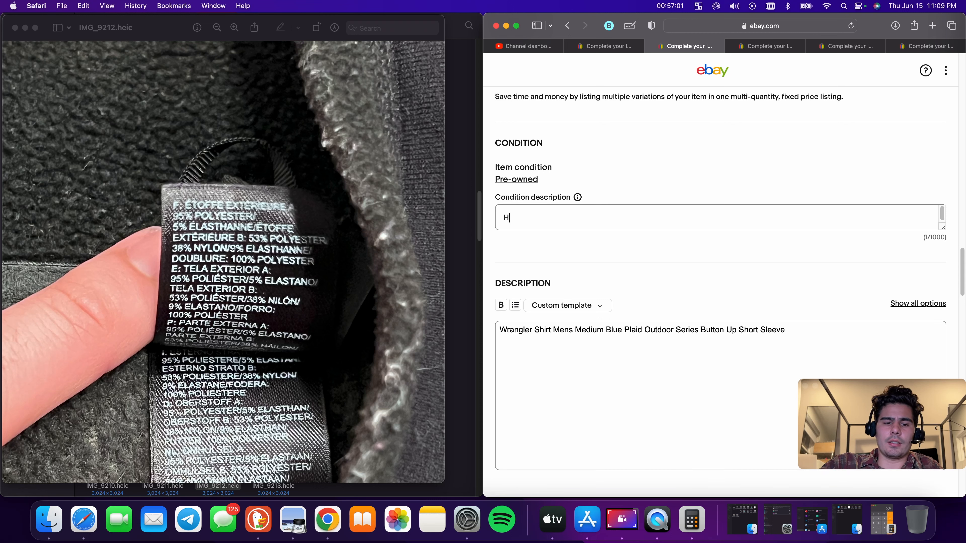
{"action": "type", "text": "as some "}
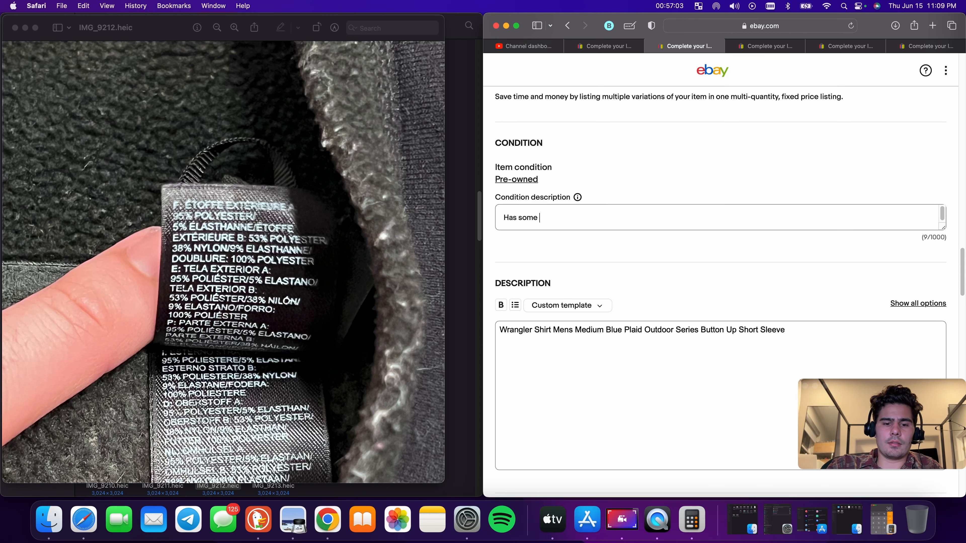
{"action": "type", "text": "stains as see"}
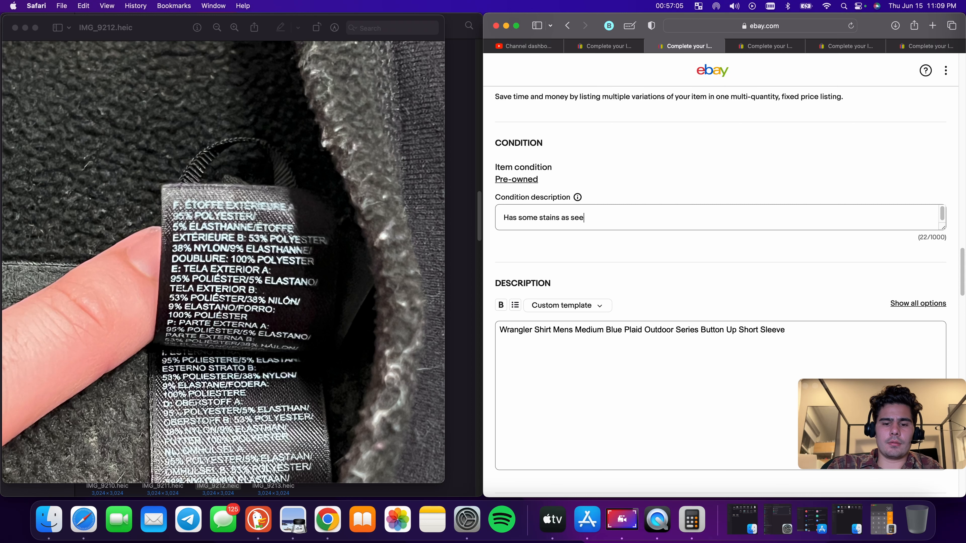
{"action": "type", "text": "n in photos"}
Set the Buy It Now price to $18
{"action": "scroll", "coordinate": [654, 317], "scroll_direction": "down", "scroll_amount": 10}
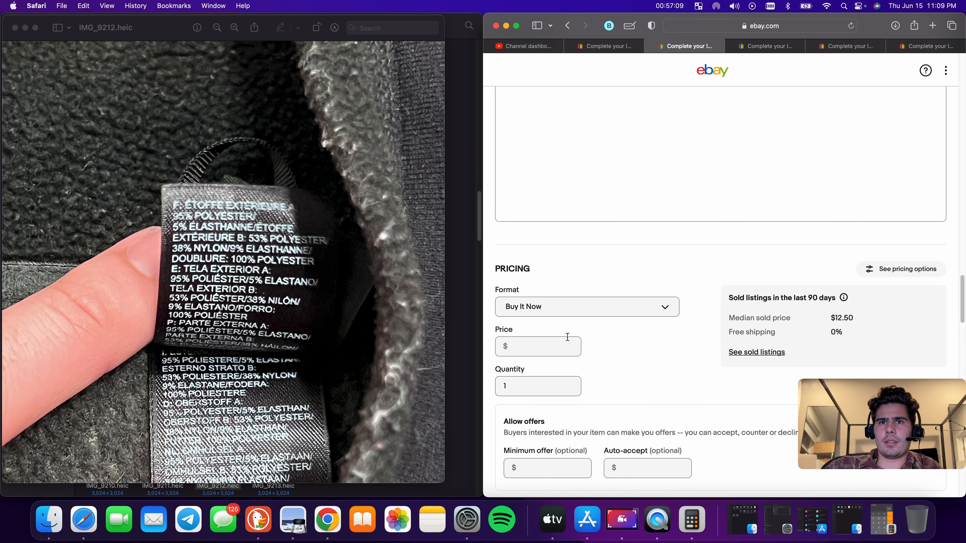
{"action": "left_click", "coordinate": [567, 344]}
{"action": "type", "text": "18."}
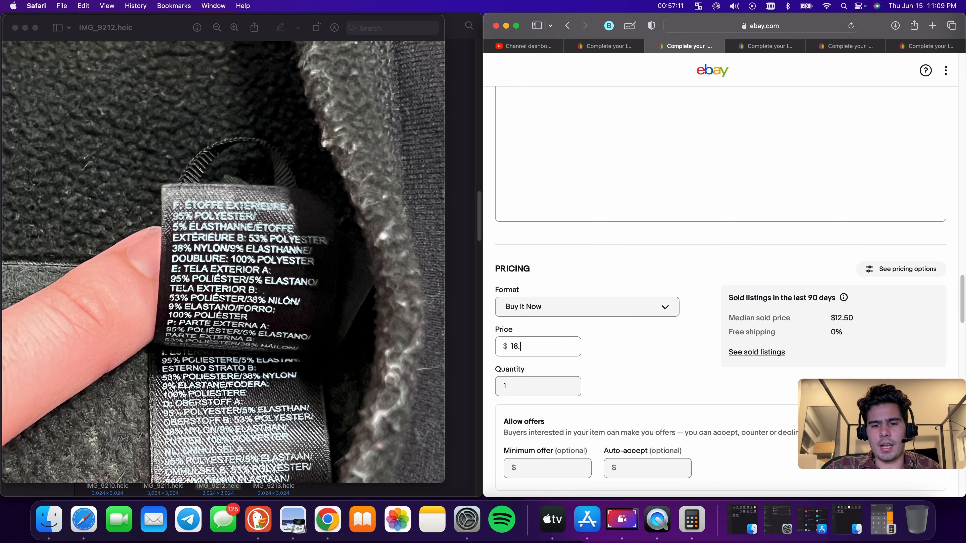
{"action": "left_click", "coordinate": [614, 345]}
Enter a package weight of 9 oz and package dimensions of 9 x 6 x 2 inches
{"action": "scroll", "coordinate": [627, 345], "scroll_direction": "down", "scroll_amount": 12}
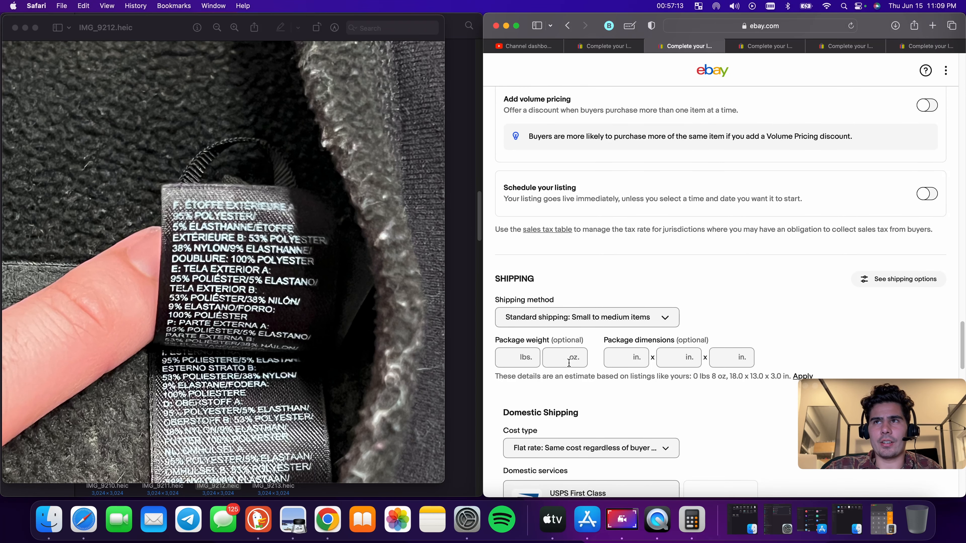
{"action": "left_click", "coordinate": [574, 360]}
{"action": "type", "text": "9"}
{"action": "key", "text": "Tab"}
{"action": "type", "text": "8"}
{"action": "key", "text": "Tab"}
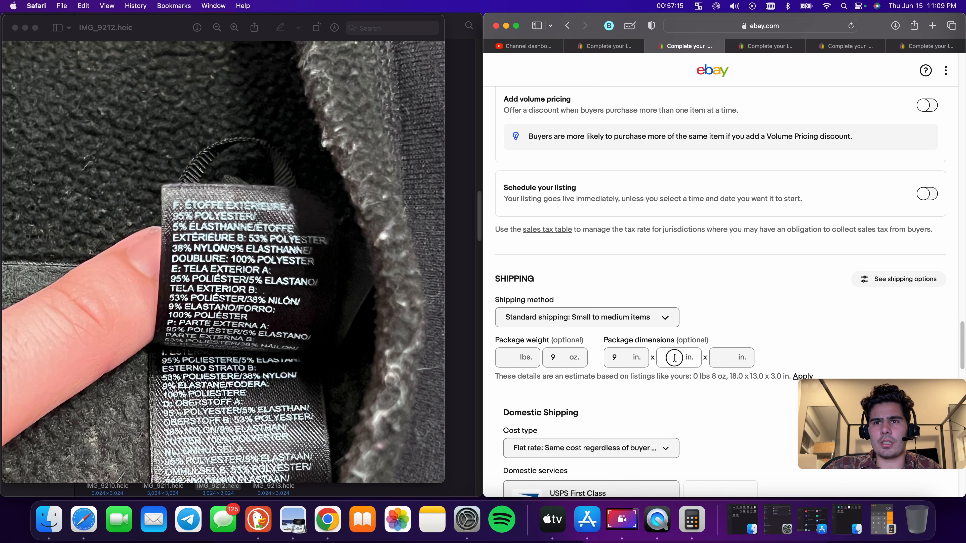
{"action": "type", "text": "6"}
{"action": "key", "text": "Tab"}
{"action": "type", "text": "2"}
Check the domestic shipping cost and list the Wrangler shirt
{"action": "scroll", "coordinate": [621, 320], "scroll_direction": "down", "scroll_amount": 7}
{"action": "left_click", "coordinate": [593, 252]}
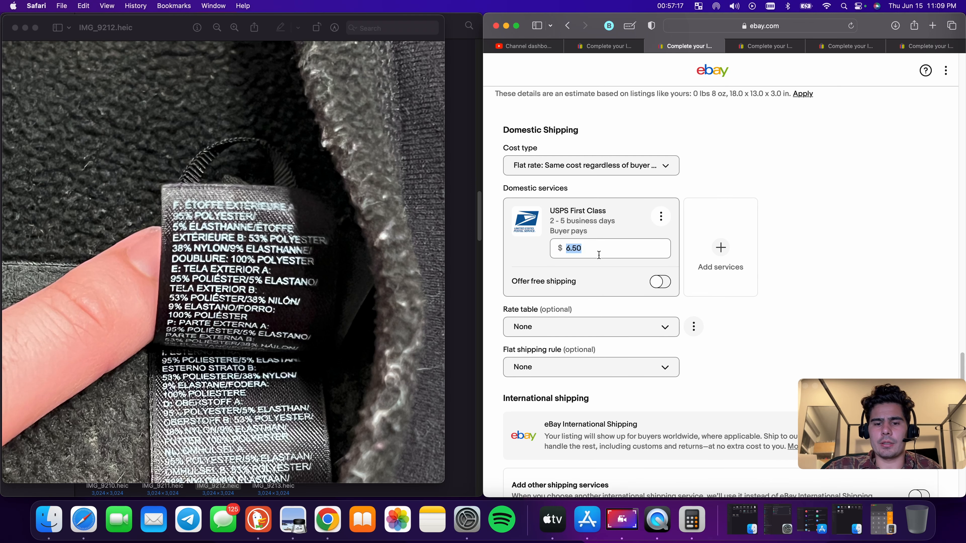
{"action": "left_click", "coordinate": [779, 196]}
{"action": "scroll", "coordinate": [632, 291], "scroll_direction": "down", "scroll_amount": 15}
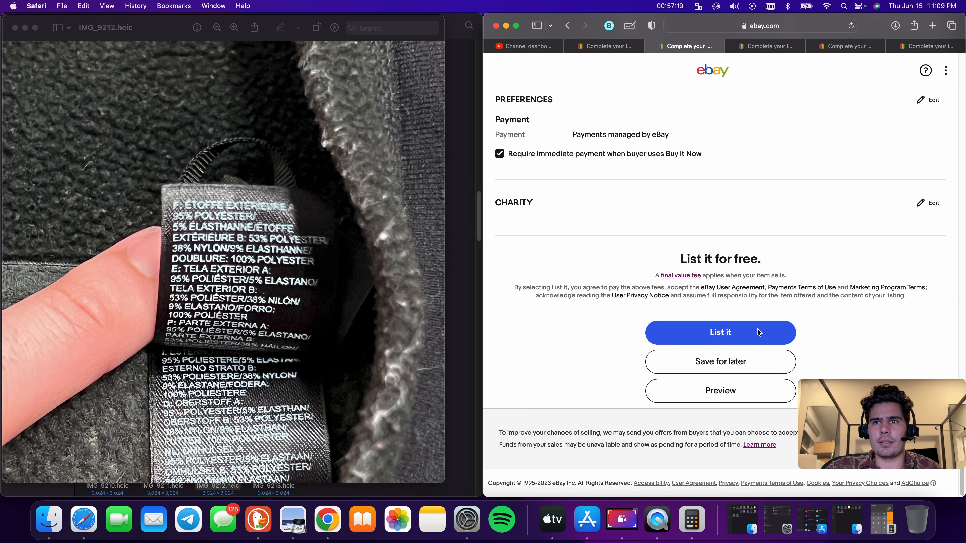
{"action": "left_click", "coordinate": [757, 331]}
Look through the other open listing drafts and open the Columbia fleece jacket's listing title
{"action": "left_click", "coordinate": [759, 50]}
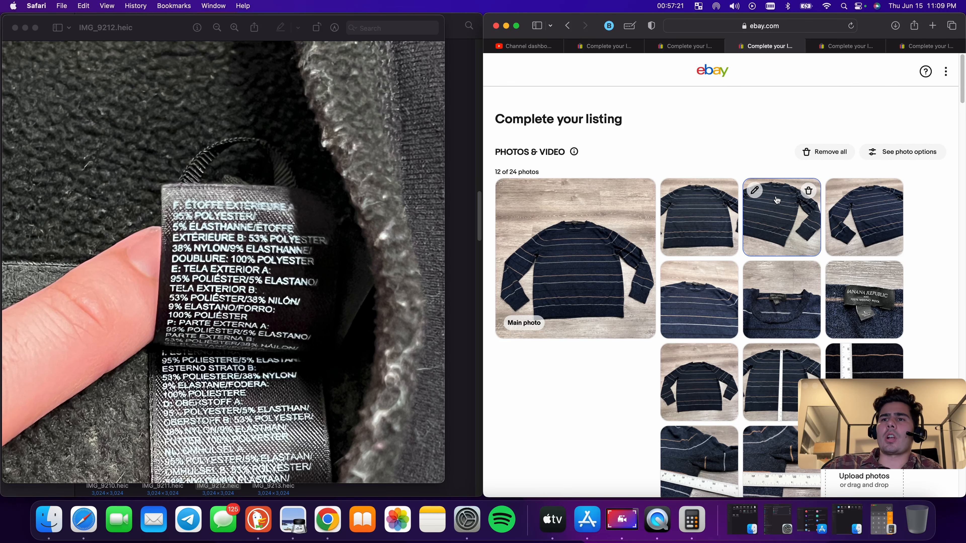
{"action": "scroll", "coordinate": [769, 196], "scroll_direction": "down", "scroll_amount": 3}
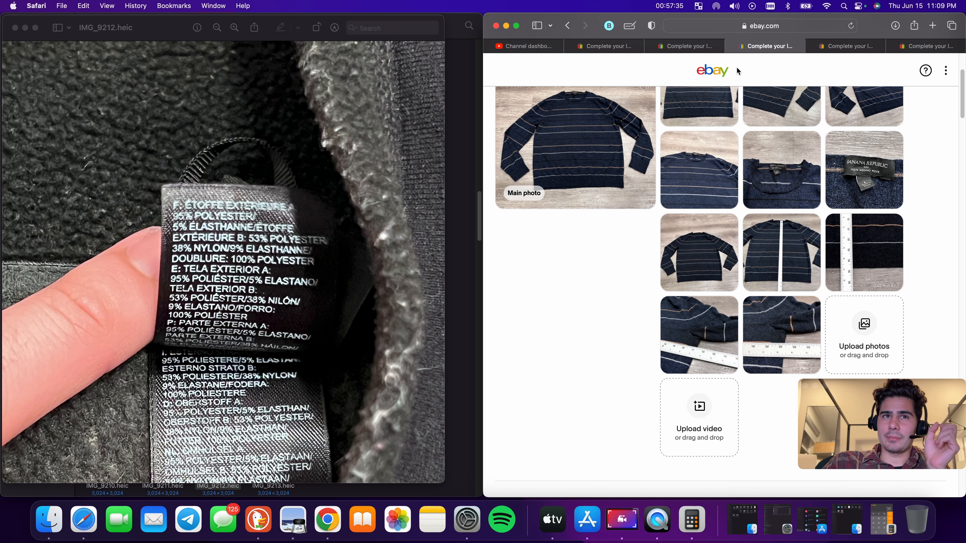
{"action": "left_click", "coordinate": [854, 47]}
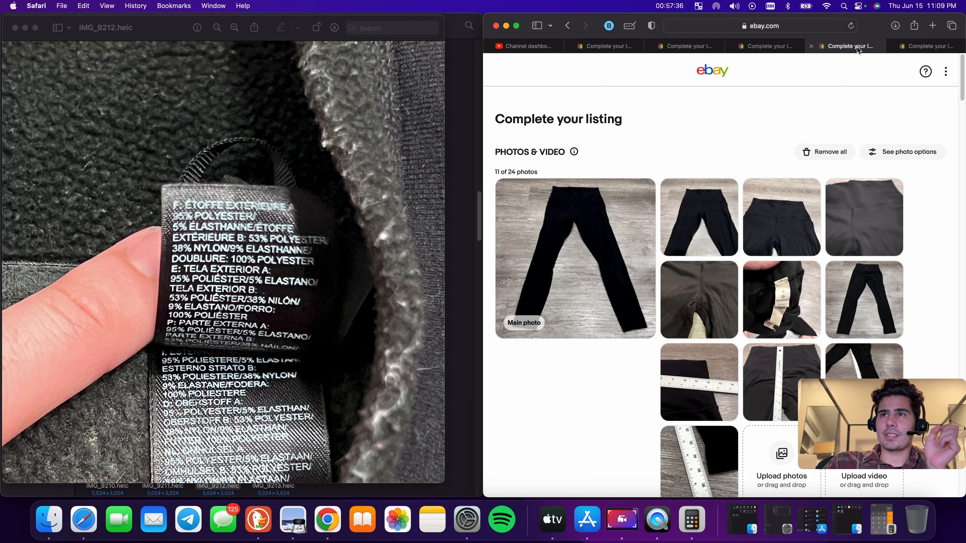
{"action": "left_click", "coordinate": [927, 47]}
{"action": "scroll", "coordinate": [880, 108], "scroll_direction": "down", "scroll_amount": 3}
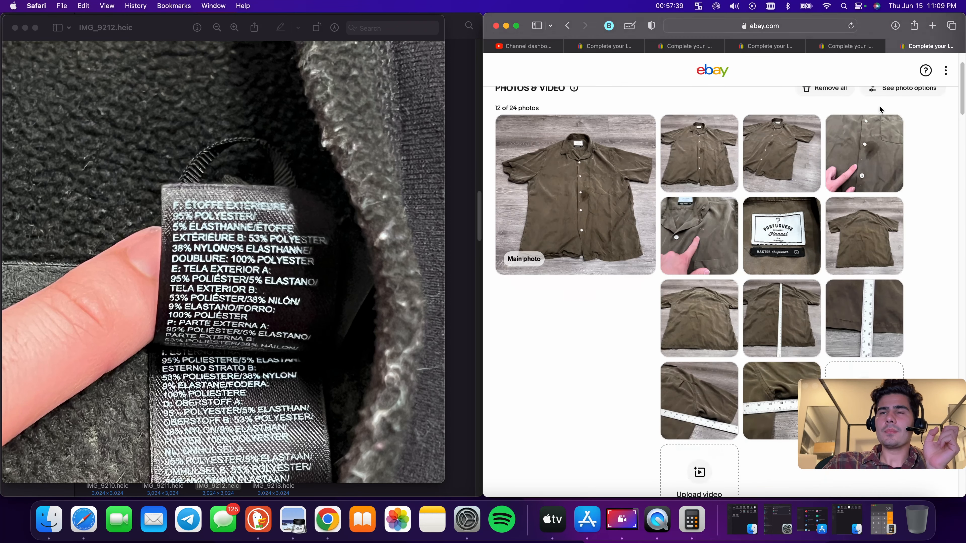
{"action": "scroll", "coordinate": [879, 110], "scroll_direction": "down", "scroll_amount": 3}
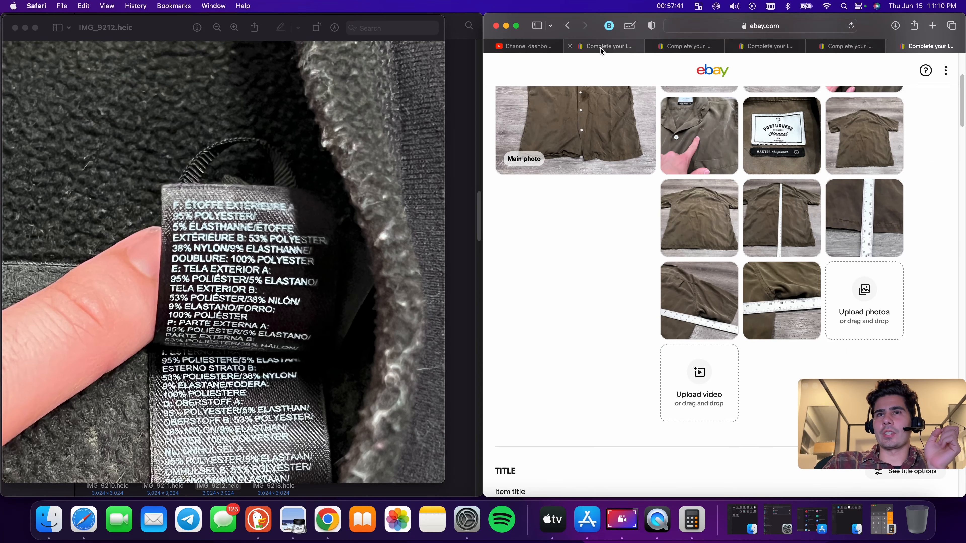
{"action": "left_click", "coordinate": [601, 46]}
{"action": "scroll", "coordinate": [710, 170], "scroll_direction": "down", "scroll_amount": 5}
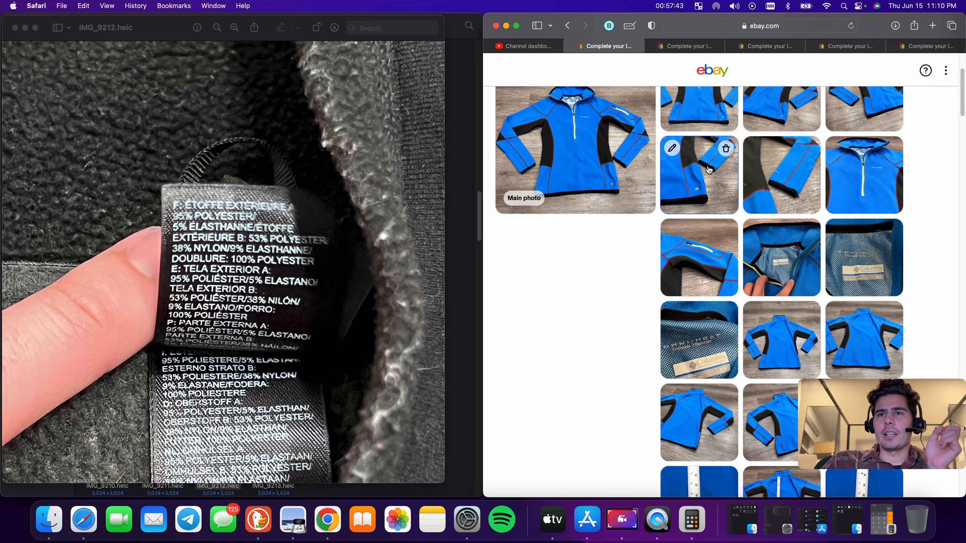
{"action": "scroll", "coordinate": [709, 170], "scroll_direction": "down", "scroll_amount": 1}
{"action": "scroll", "coordinate": [712, 170], "scroll_direction": "down", "scroll_amount": 12}
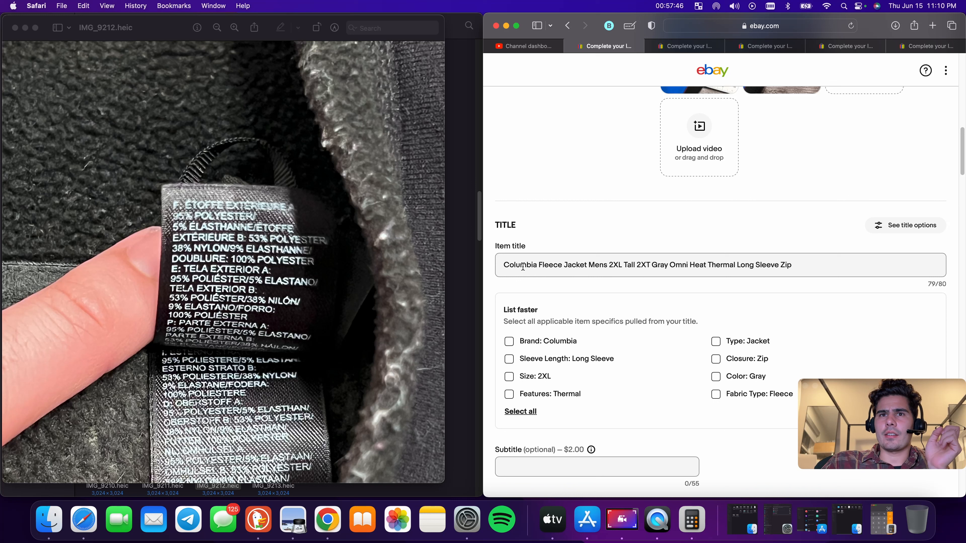
Move the word Jacket so it directly follows Columbia in the item title
{"action": "right_click", "coordinate": [574, 267]}
{"action": "key", "text": "cmd+c"}
{"action": "left_click", "coordinate": [591, 309]}
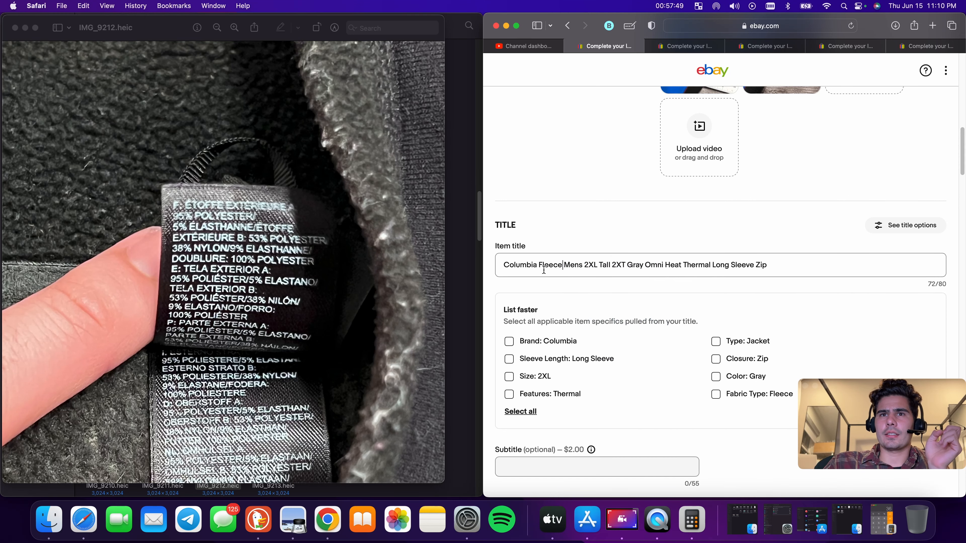
{"action": "left_click", "coordinate": [562, 265]}
{"action": "key", "text": "cmd+v"}
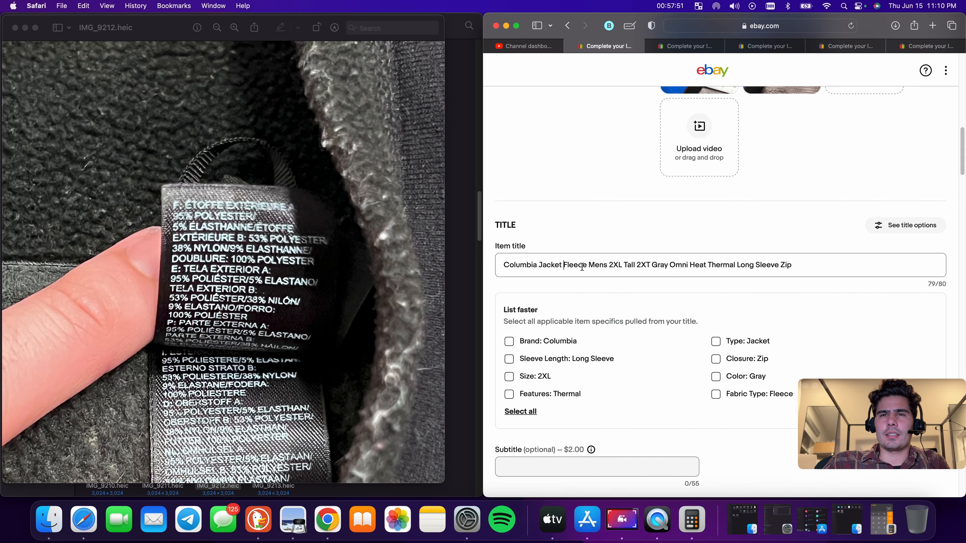
Change the title's department, size and colour words to Women, Extra Small and Blue
{"action": "double_click", "coordinate": [594, 265]}
{"action": "type", "text": "Women"}
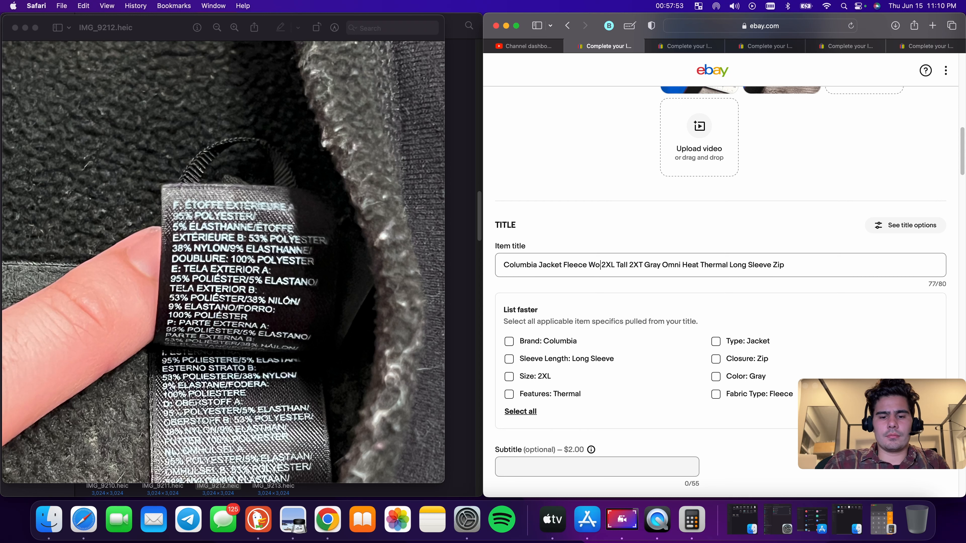
{"action": "left_click_drag", "start_coordinate": [615, 265], "coordinate": [659, 265]}
{"action": "key", "text": "BackSpace"}
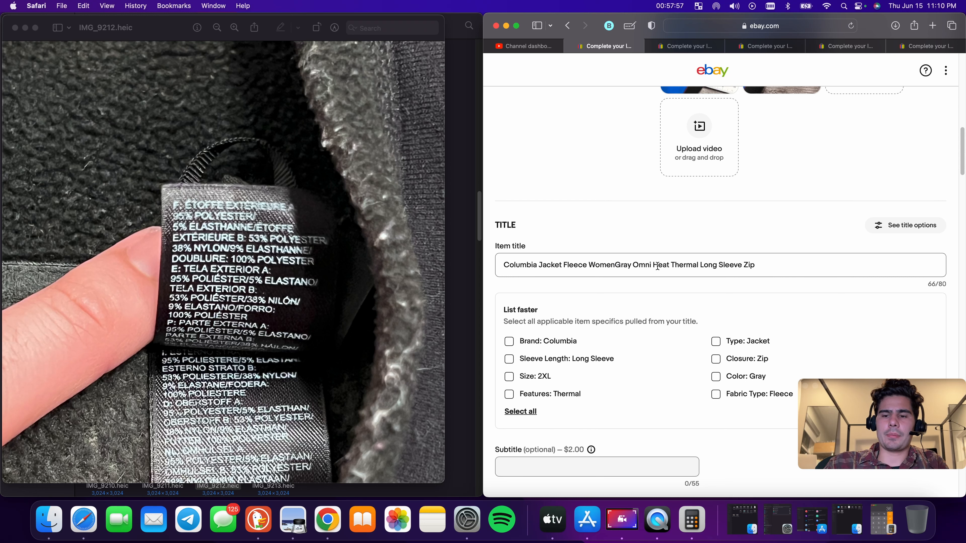
{"action": "type", "text": "Extra Sm"}
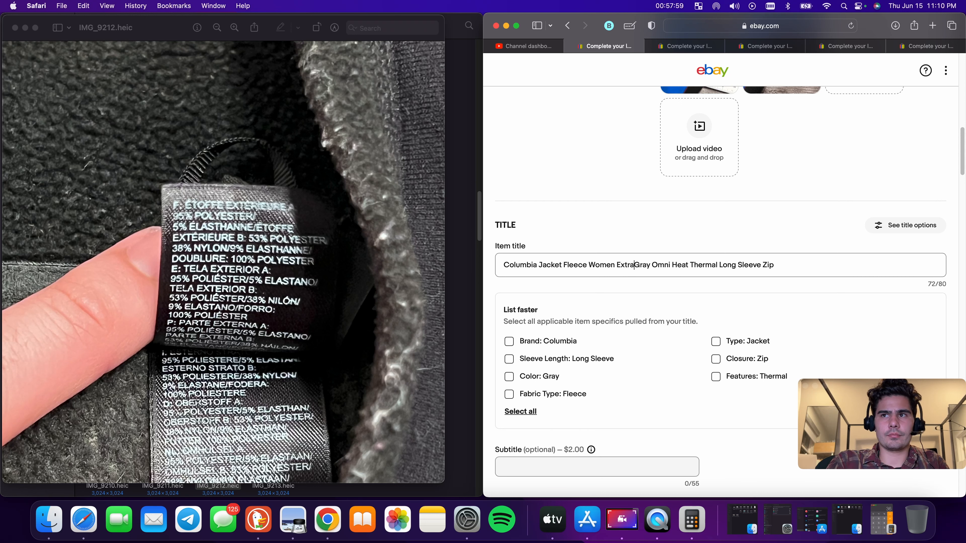
{"action": "type", "text": "all"}
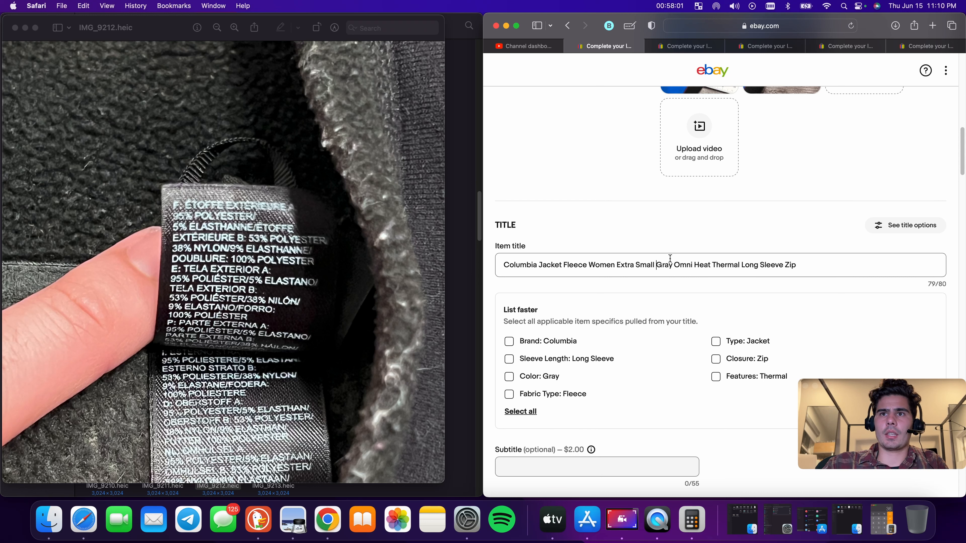
{"action": "double_click", "coordinate": [668, 264]}
{"action": "type", "text": "Blue"}
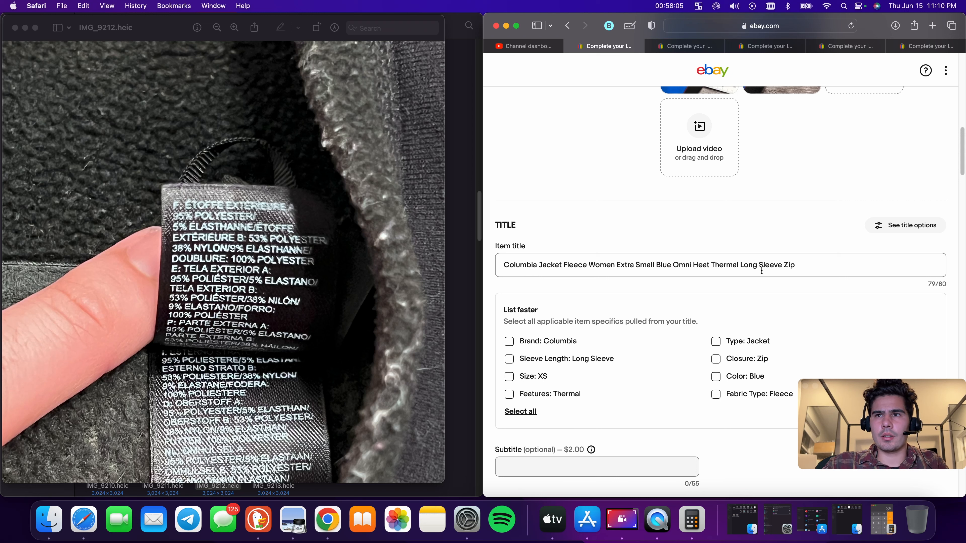
Select and copy the complete item title
{"action": "key", "text": "super+a"}
{"action": "right_click", "coordinate": [770, 265]}
{"action": "left_click", "coordinate": [791, 323]}
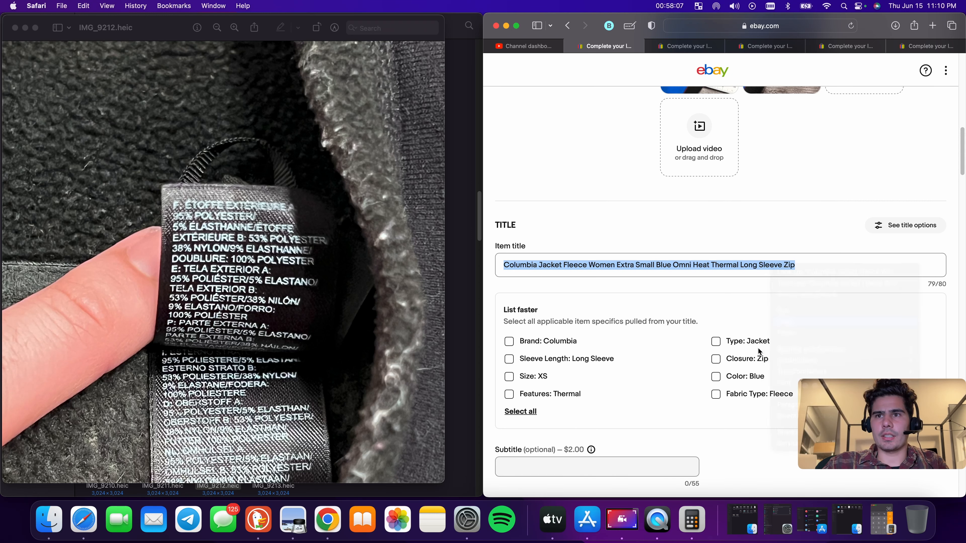
Apply the suggested item specifics Type, Closure, Color, Fabric Type, Features, Sleeve Length and Brand from the title
{"action": "left_click", "coordinate": [716, 342]}
{"action": "left_click", "coordinate": [715, 359]}
{"action": "left_click", "coordinate": [715, 377]}
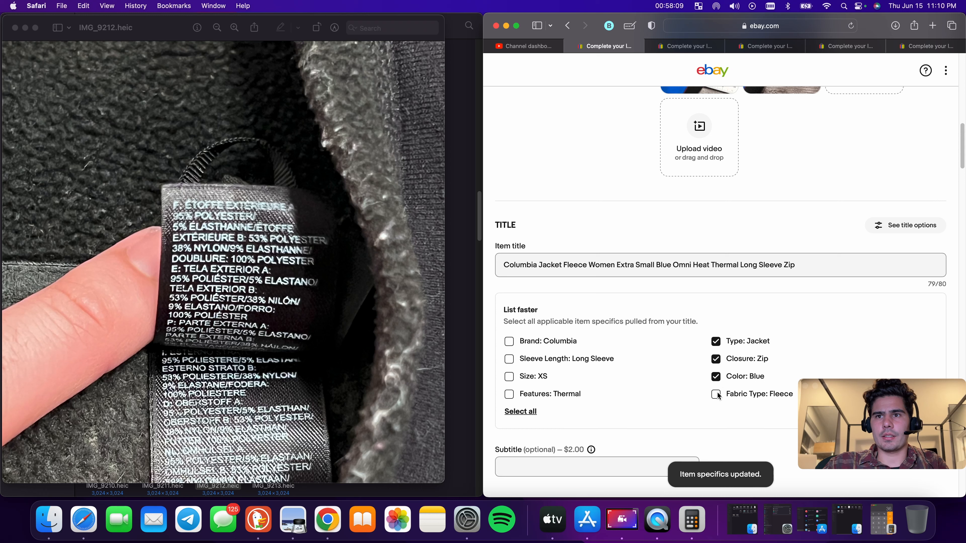
{"action": "left_click", "coordinate": [716, 394]}
{"action": "left_click", "coordinate": [509, 394]}
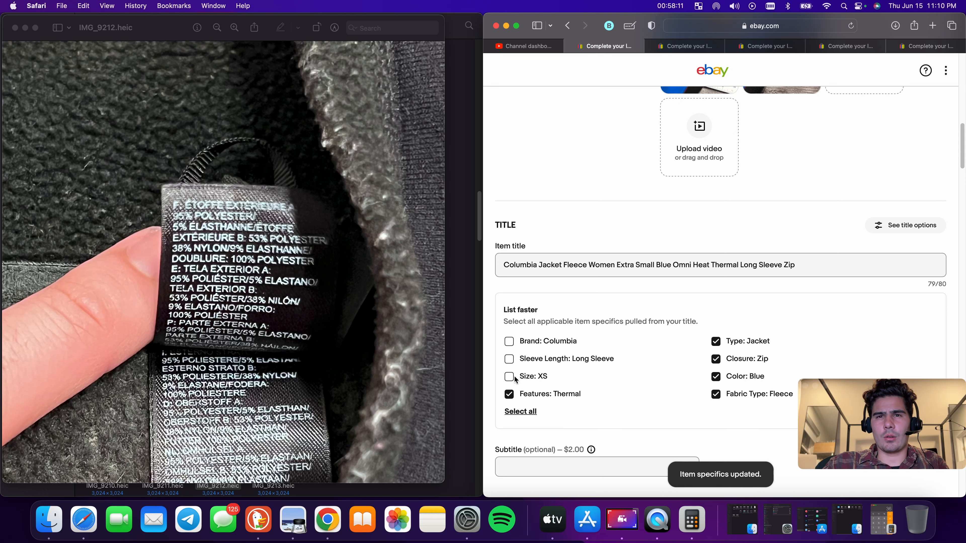
{"action": "left_click", "coordinate": [509, 377]}
{"action": "left_click", "coordinate": [509, 359]}
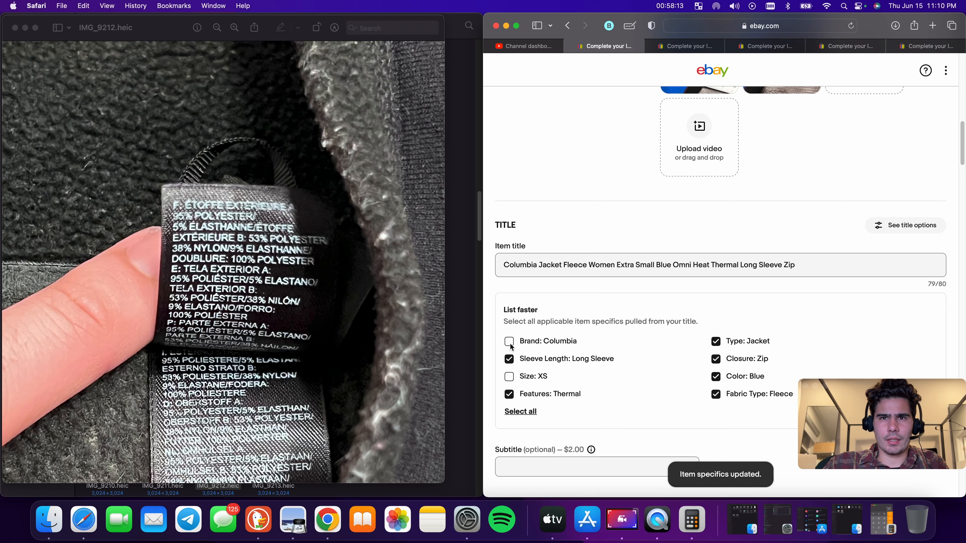
{"action": "left_click", "coordinate": [509, 342]}
Set Outer Shell Material to Polyester, Style to Basic Jacket and Size Type to Regular
{"action": "scroll", "coordinate": [603, 364], "scroll_direction": "down", "scroll_amount": 15}
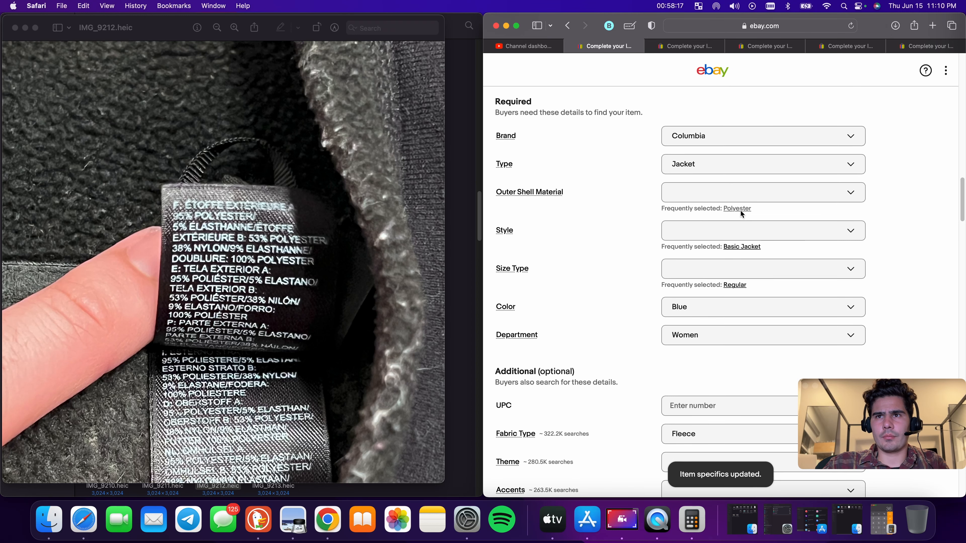
{"action": "left_click", "coordinate": [738, 209]}
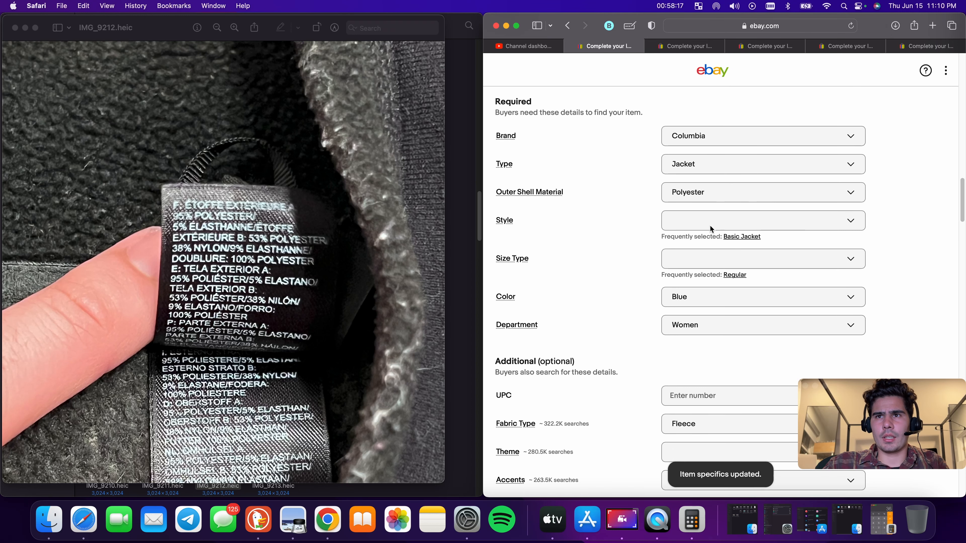
{"action": "left_click", "coordinate": [742, 235]}
{"action": "left_click", "coordinate": [732, 265]}
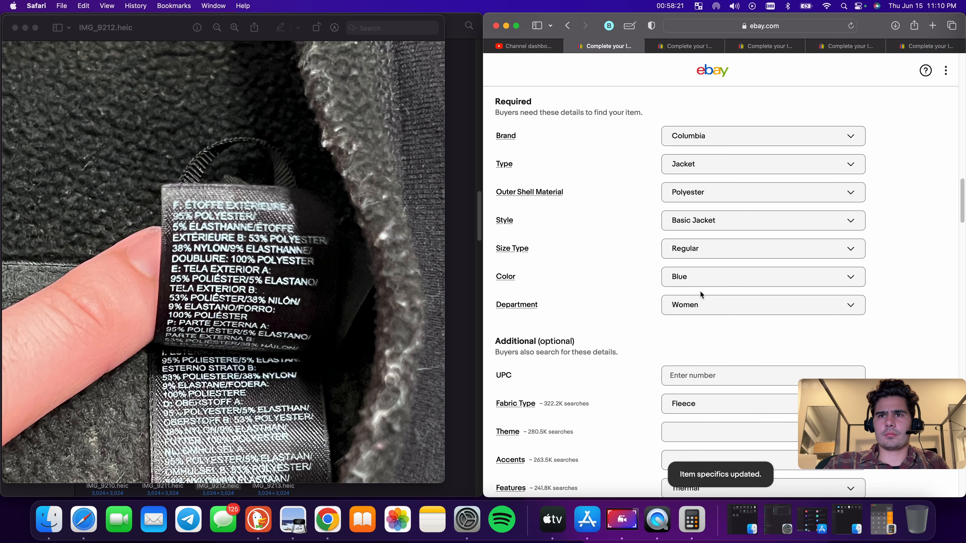
{"action": "scroll", "coordinate": [700, 290], "scroll_direction": "down", "scroll_amount": 6}
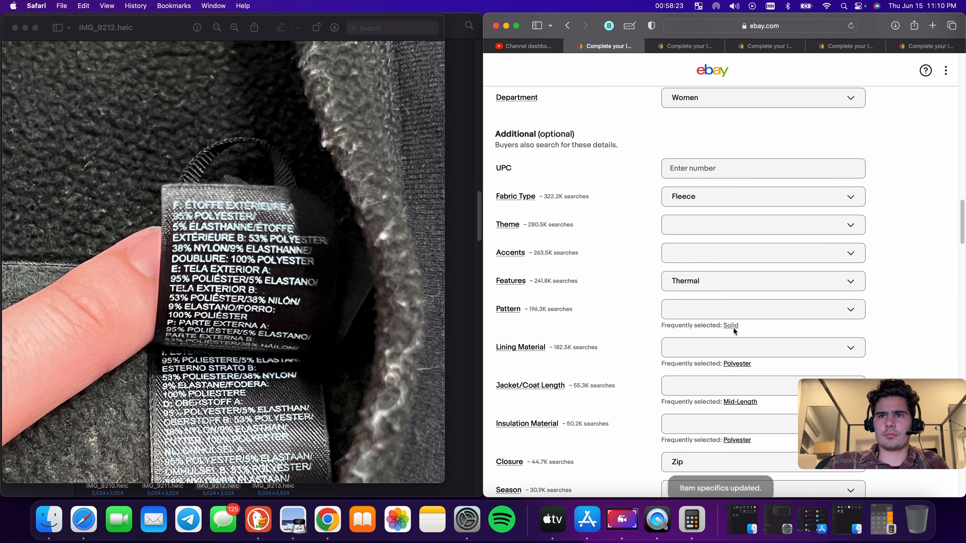
Apply the suggested Pattern Solid and Jacket/Coat Length Mid-Length item specifics
{"action": "left_click", "coordinate": [731, 325]}
{"action": "scroll", "coordinate": [742, 342], "scroll_direction": "down", "scroll_amount": 2}
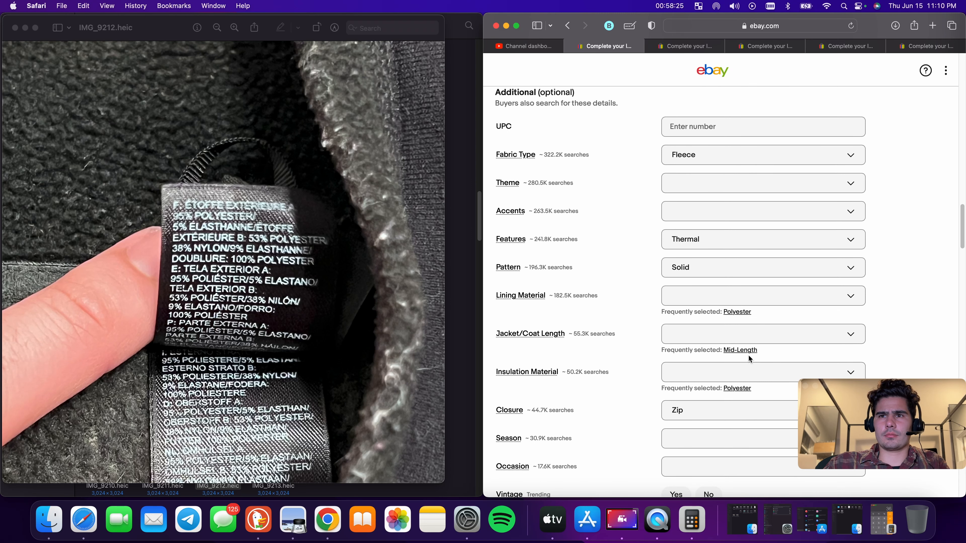
{"action": "left_click", "coordinate": [746, 351]}
{"action": "scroll", "coordinate": [744, 334], "scroll_direction": "up", "scroll_amount": 10}
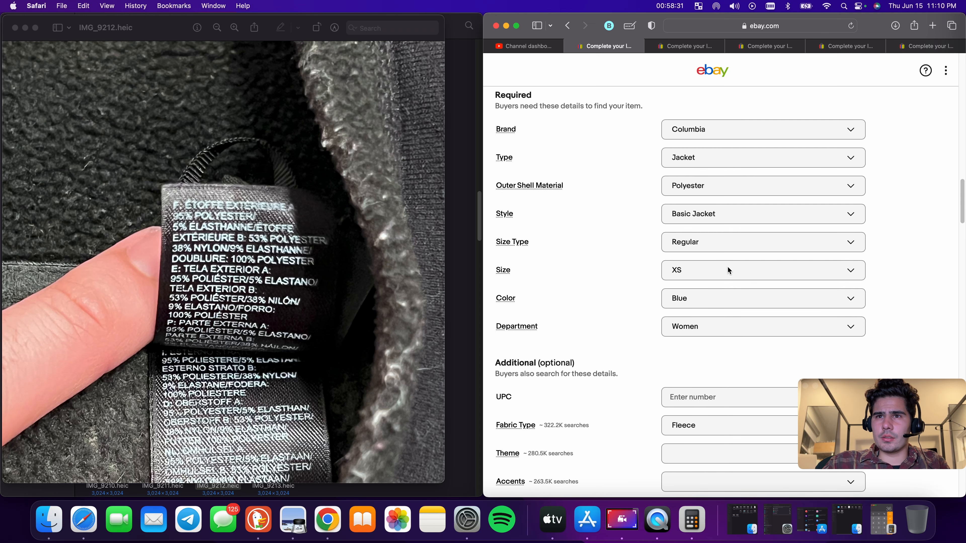
Set the item condition to Pre-owned
{"action": "scroll", "coordinate": [739, 259], "scroll_direction": "down", "scroll_amount": 15}
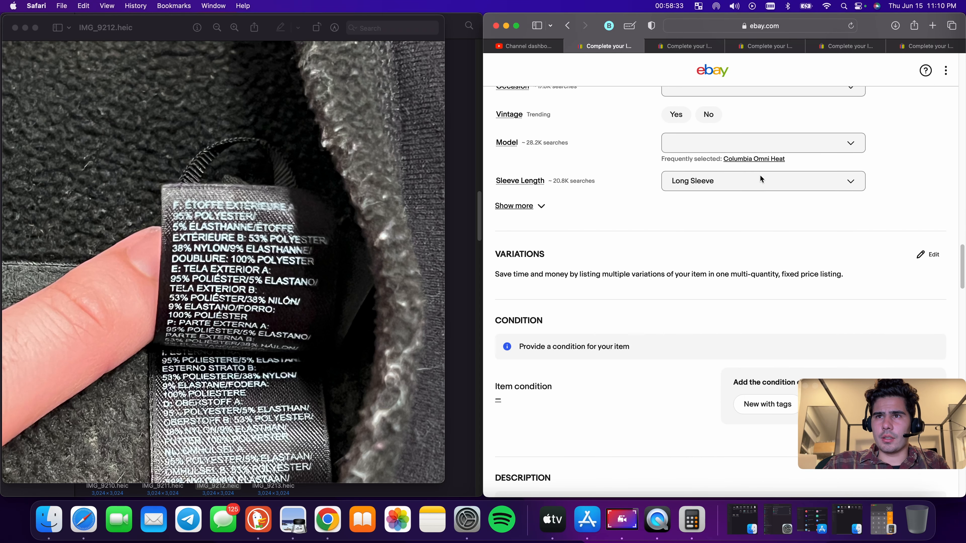
{"action": "scroll", "coordinate": [764, 172], "scroll_direction": "down", "scroll_amount": 5}
{"action": "left_click", "coordinate": [839, 263]}
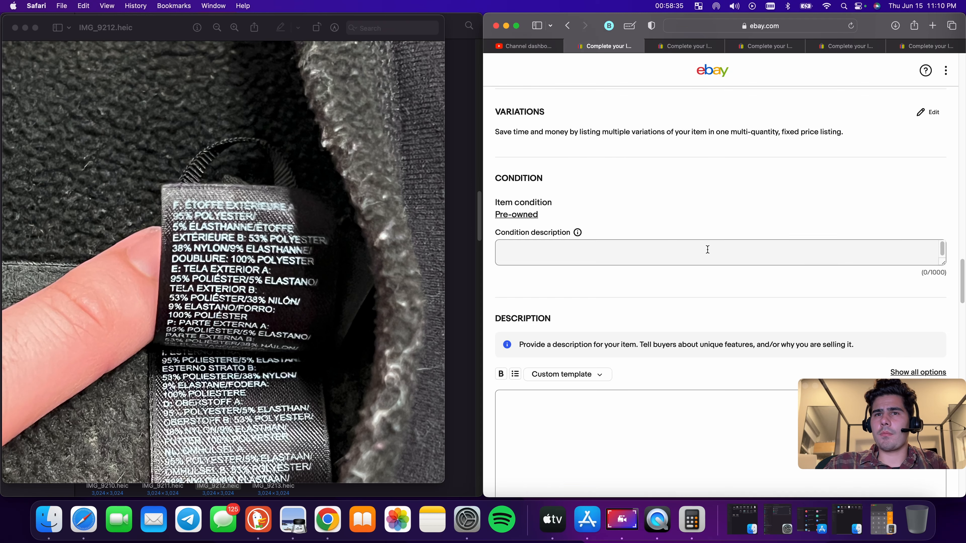
Enter 'Good Used Used Condi' as the condition description
{"action": "scroll", "coordinate": [683, 291], "scroll_direction": "down", "scroll_amount": 5}
{"action": "scroll", "coordinate": [669, 188], "scroll_direction": "up", "scroll_amount": 2}
{"action": "left_click", "coordinate": [593, 165]}
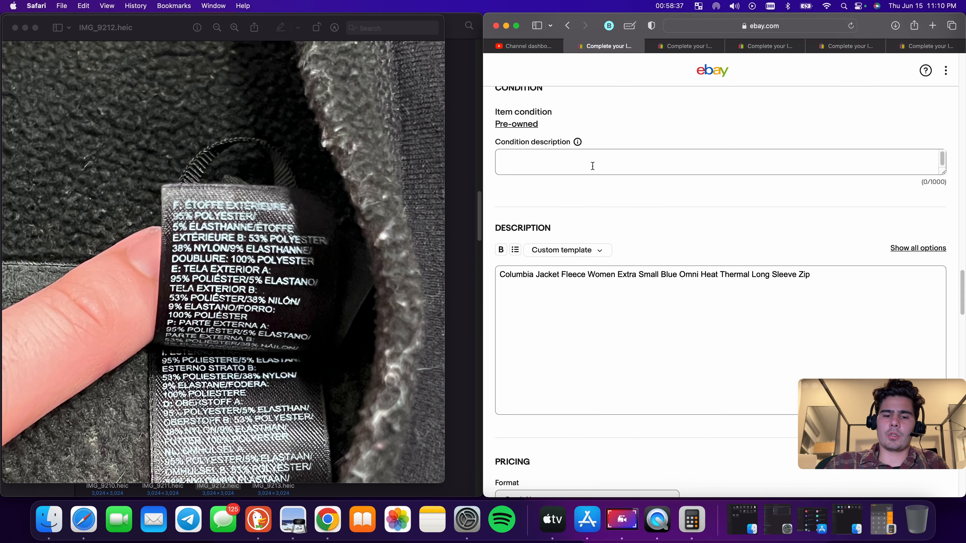
{"action": "type", "text": "Good "}
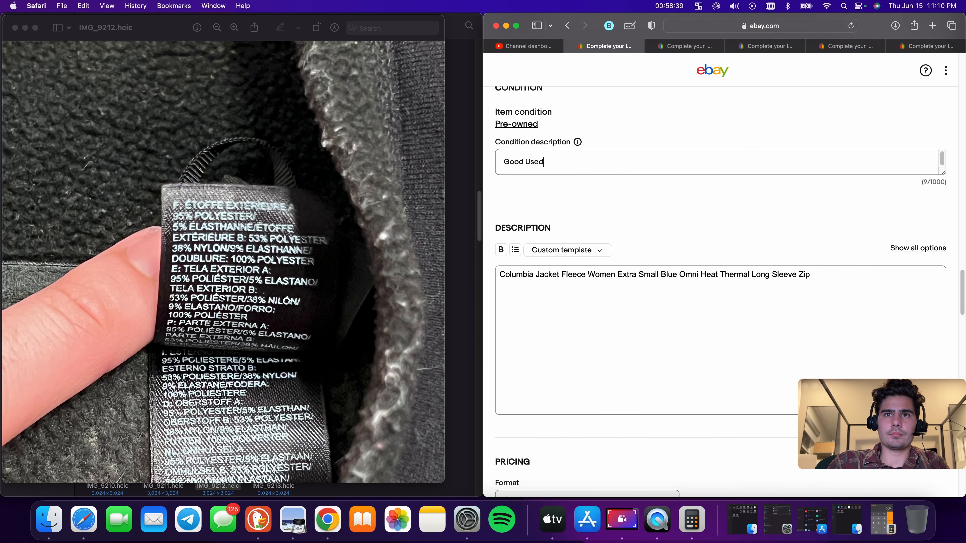
{"action": "type", "text": "Used "}
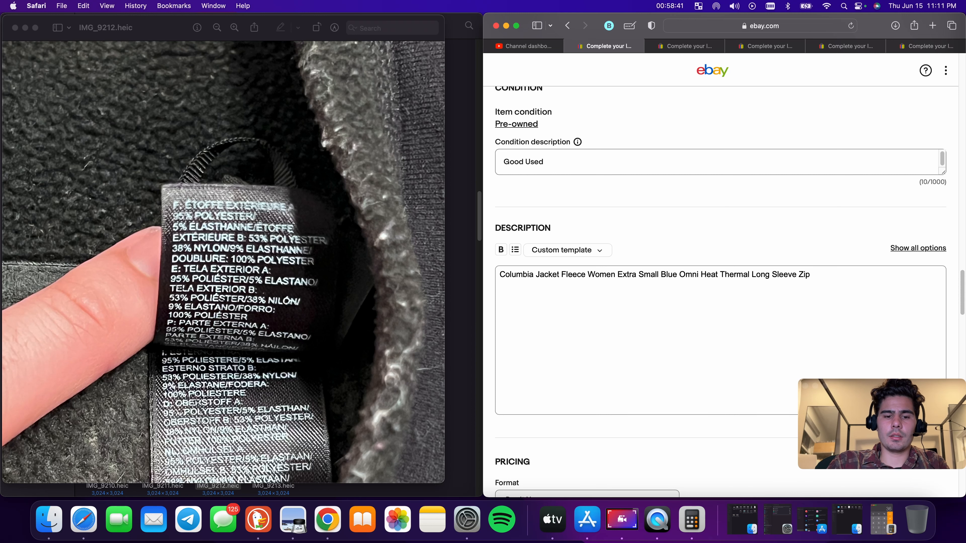
{"action": "type", "text": "Used Condition"}
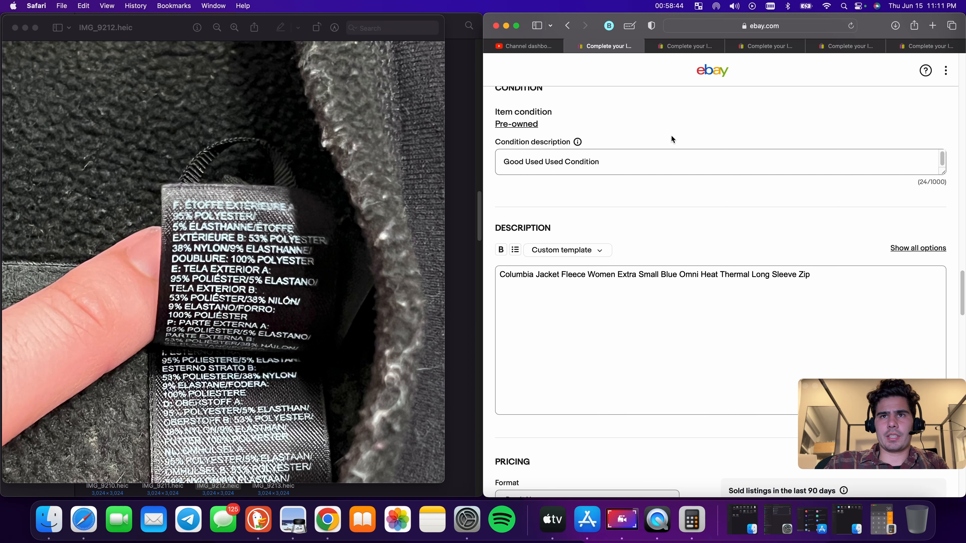
Set the Buy It Now price to $28.88
{"action": "scroll", "coordinate": [594, 221], "scroll_direction": "down", "scroll_amount": 8}
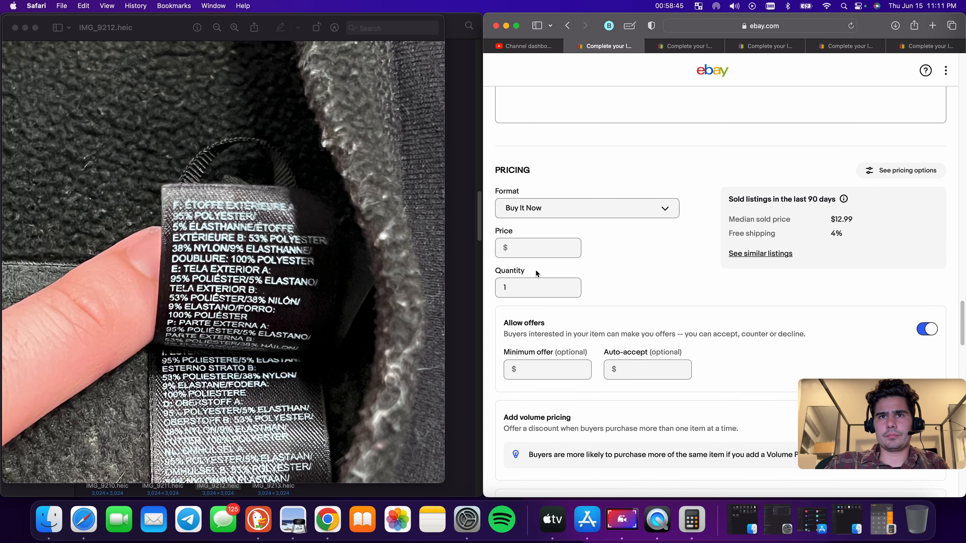
{"action": "left_click", "coordinate": [533, 254]}
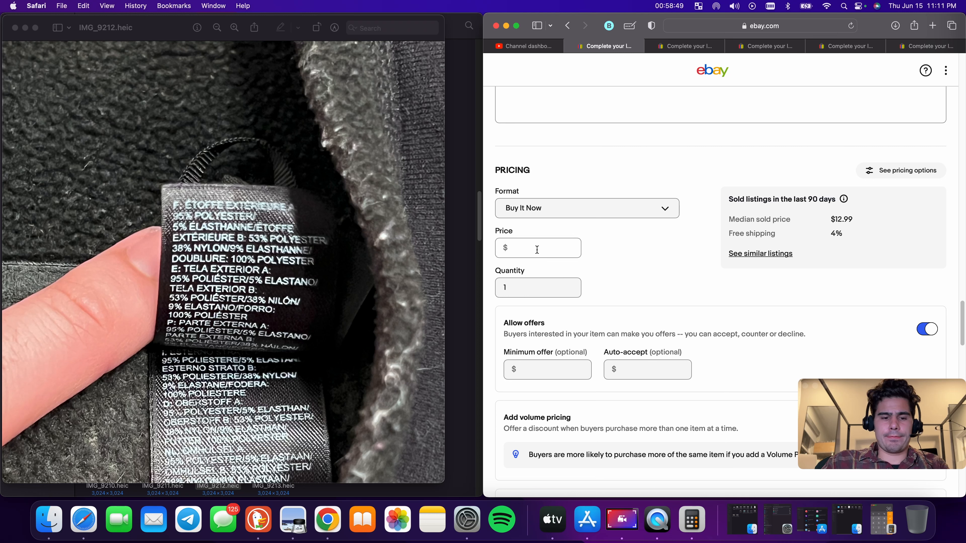
{"action": "type", "text": "2"}
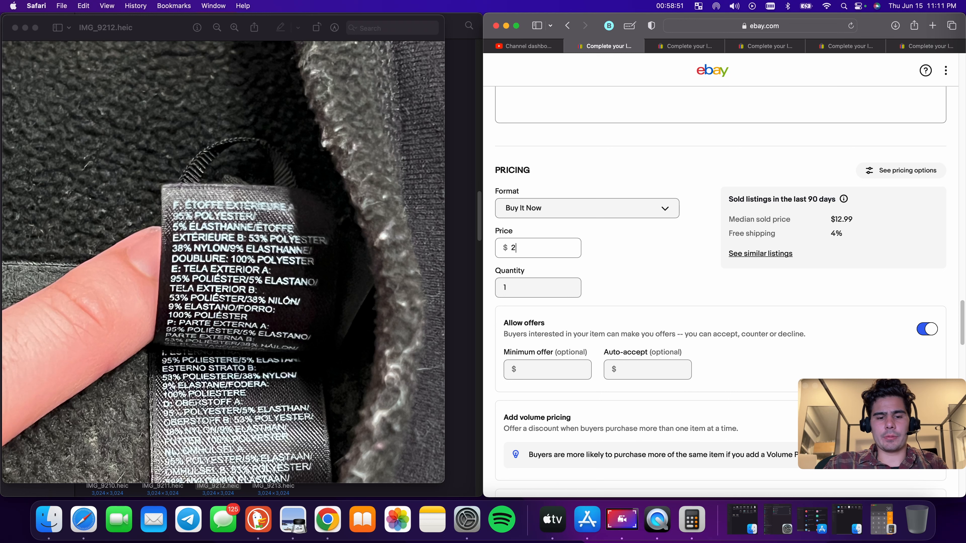
{"action": "type", "text": "8.88"}
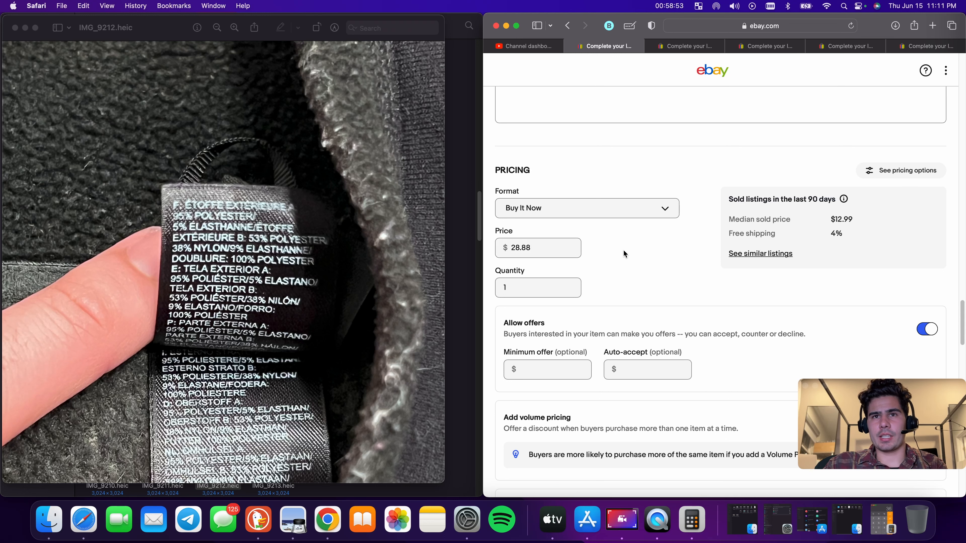
Set the package weight to 9 oz and package dimensions to 9 x 9 x 9 in
{"action": "scroll", "coordinate": [626, 253], "scroll_direction": "down", "scroll_amount": 5}
{"action": "left_click", "coordinate": [571, 388]}
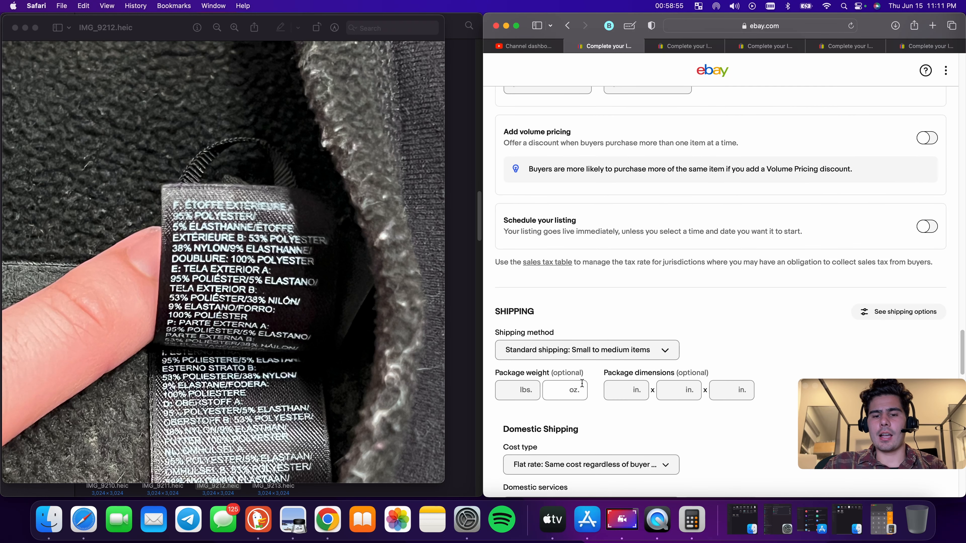
{"action": "type", "text": "9"}
{"action": "key", "text": "Tab"}
{"action": "type", "text": "9"}
{"action": "key", "text": "Tab"}
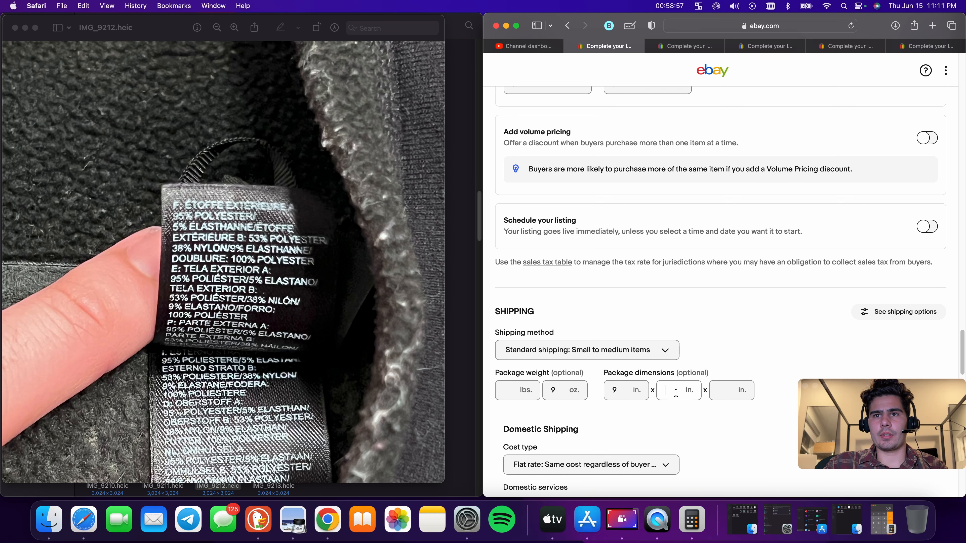
{"action": "type", "text": "9"}
{"action": "key", "text": "Tab"}
{"action": "type", "text": "9"}
Set the USPS First Class domestic shipping cost to $8.95
{"action": "scroll", "coordinate": [695, 366], "scroll_direction": "down", "scroll_amount": 4}
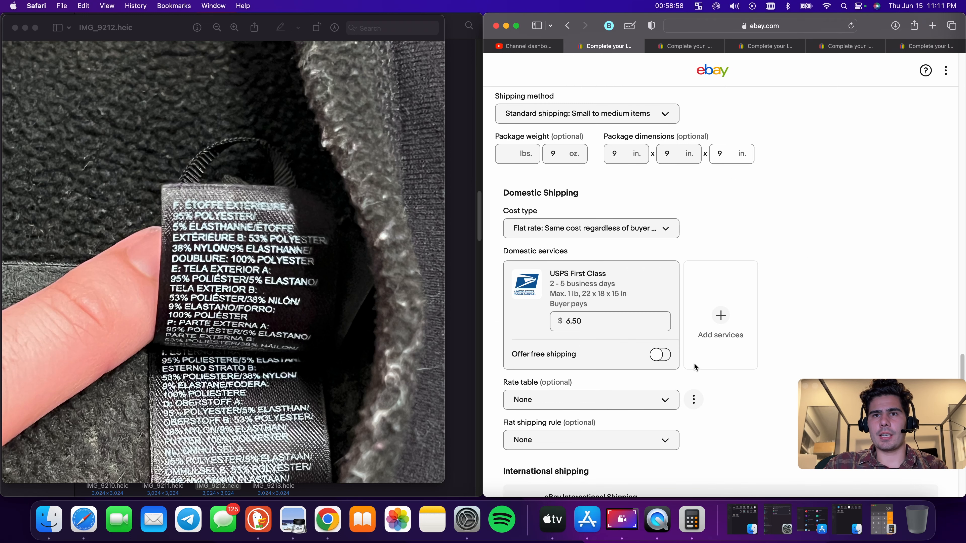
{"action": "left_click", "coordinate": [621, 322]}
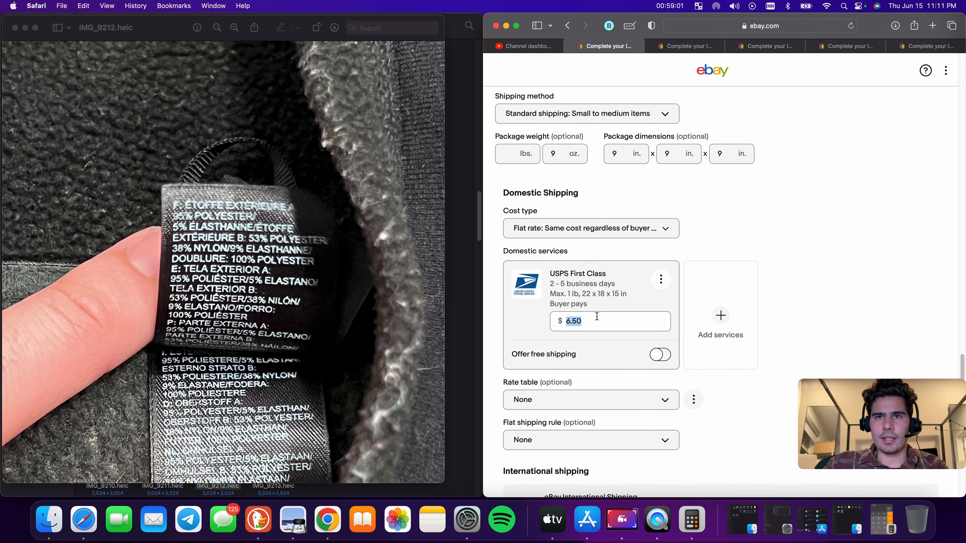
{"action": "type", "text": "8.9"}
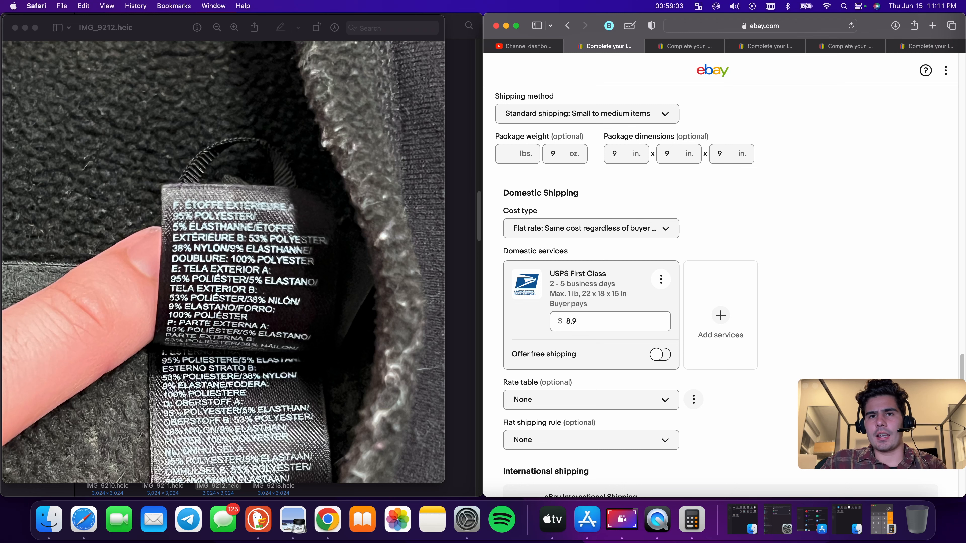
{"action": "type", "text": "5"}
Submit the Columbia jacket listing
{"action": "left_click", "coordinate": [811, 240]}
{"action": "scroll", "coordinate": [804, 247], "scroll_direction": "down", "scroll_amount": 20}
{"action": "left_click", "coordinate": [734, 334]}
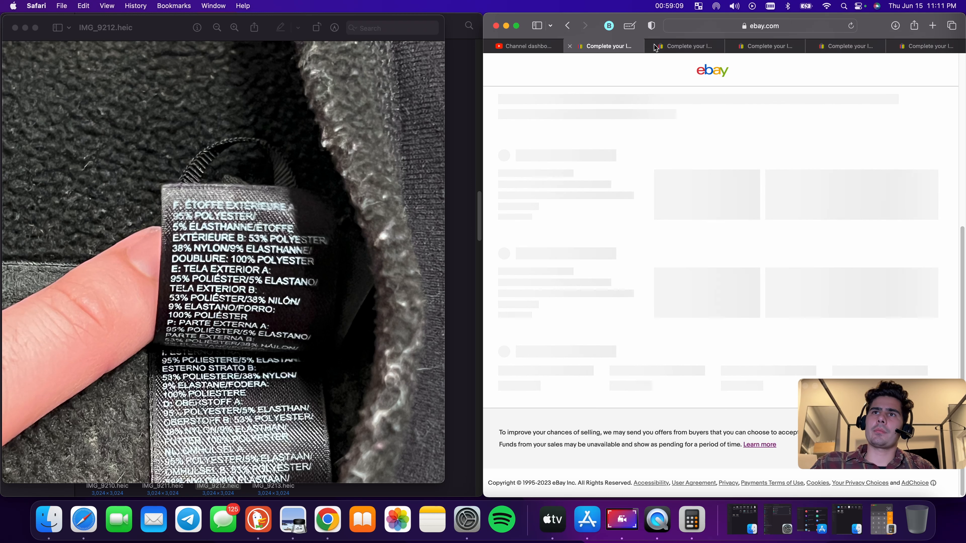
Switch between the remaining listing tabs and open the Banana Republic sweater listing
{"action": "left_click", "coordinate": [683, 47]}
{"action": "left_click", "coordinate": [650, 46]}
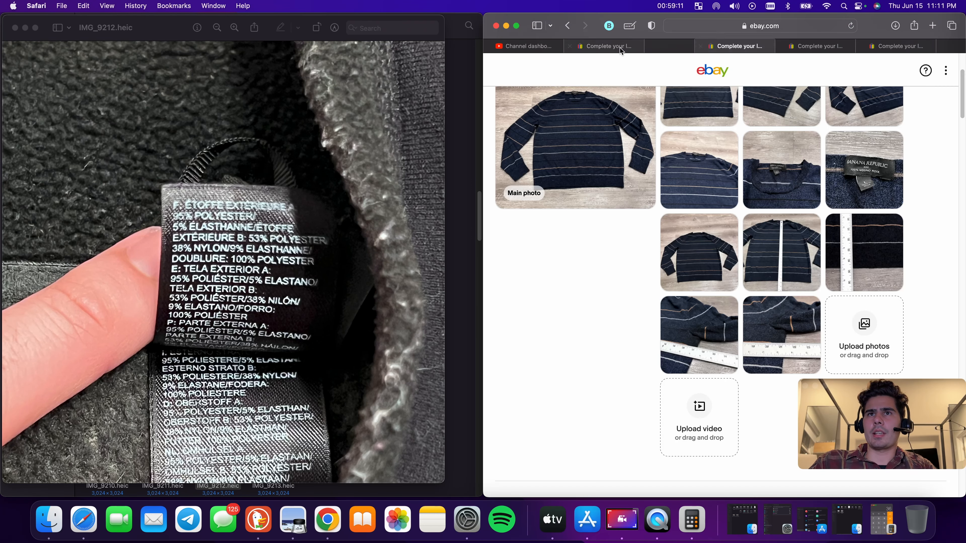
{"action": "left_click", "coordinate": [593, 46]}
{"action": "left_click", "coordinate": [571, 47]}
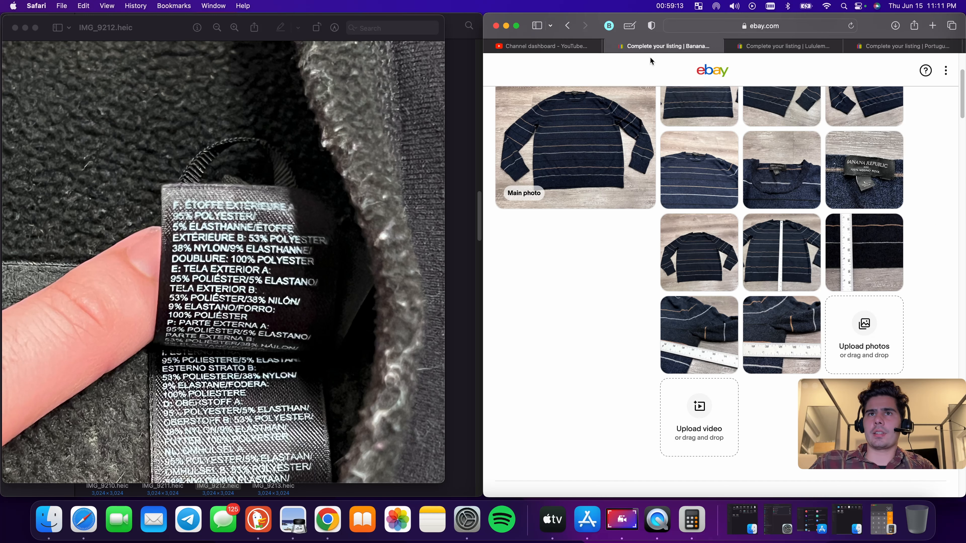
{"action": "left_click", "coordinate": [793, 47]}
{"action": "left_click", "coordinate": [860, 48]}
{"action": "left_click", "coordinate": [809, 47]}
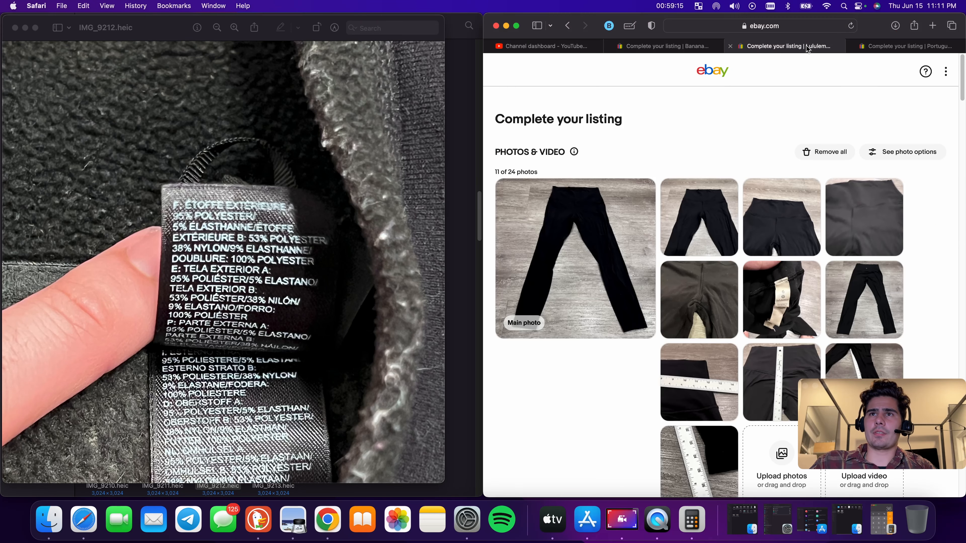
{"action": "left_click", "coordinate": [689, 47]}
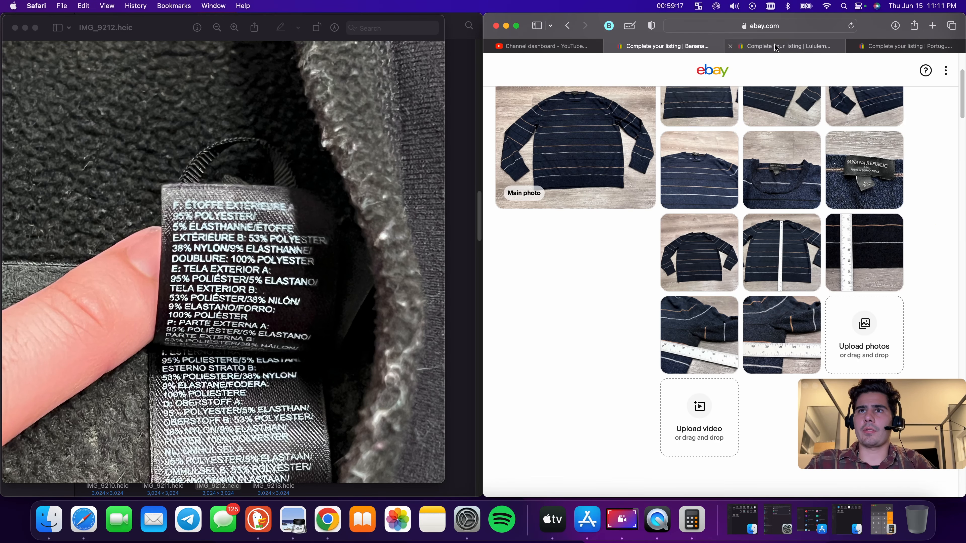
{"action": "left_click", "coordinate": [911, 45]}
{"action": "left_click", "coordinate": [761, 45]}
{"action": "left_click", "coordinate": [681, 42]}
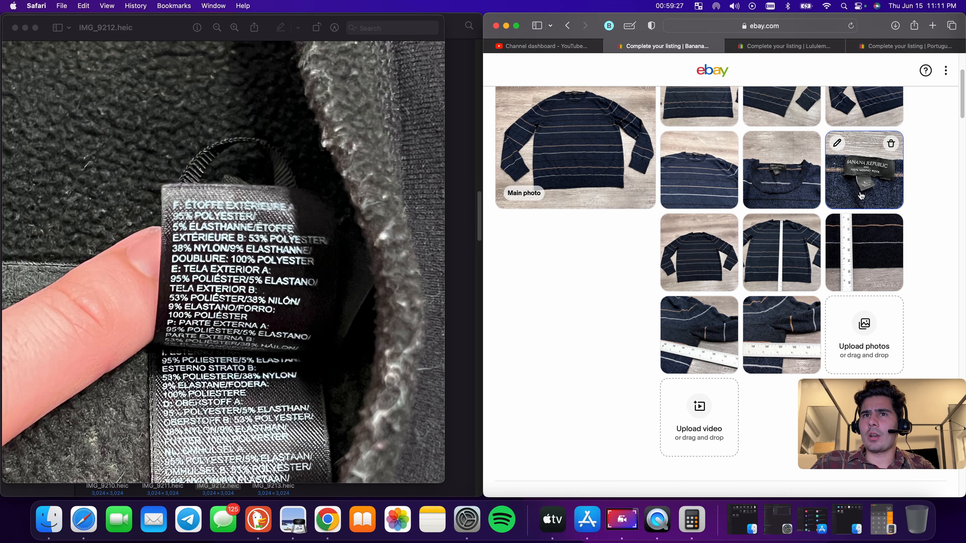
Replace 'Baruffa' in the sweater's title with 'Sweater Mens'
{"action": "scroll", "coordinate": [860, 197], "scroll_direction": "up", "scroll_amount": 2}
{"action": "scroll", "coordinate": [661, 347], "scroll_direction": "down", "scroll_amount": 5}
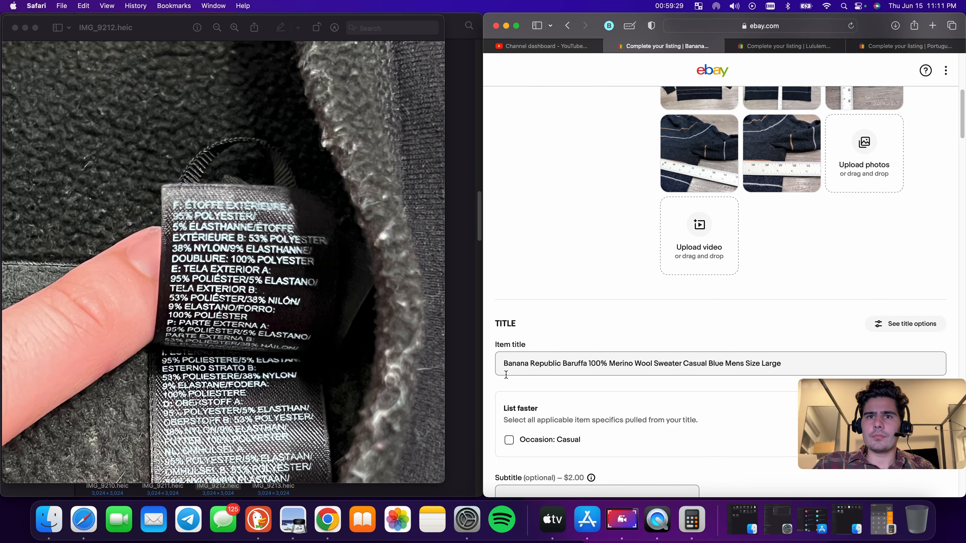
{"action": "double_click", "coordinate": [575, 364]}
{"action": "key", "text": "BackSpace"}
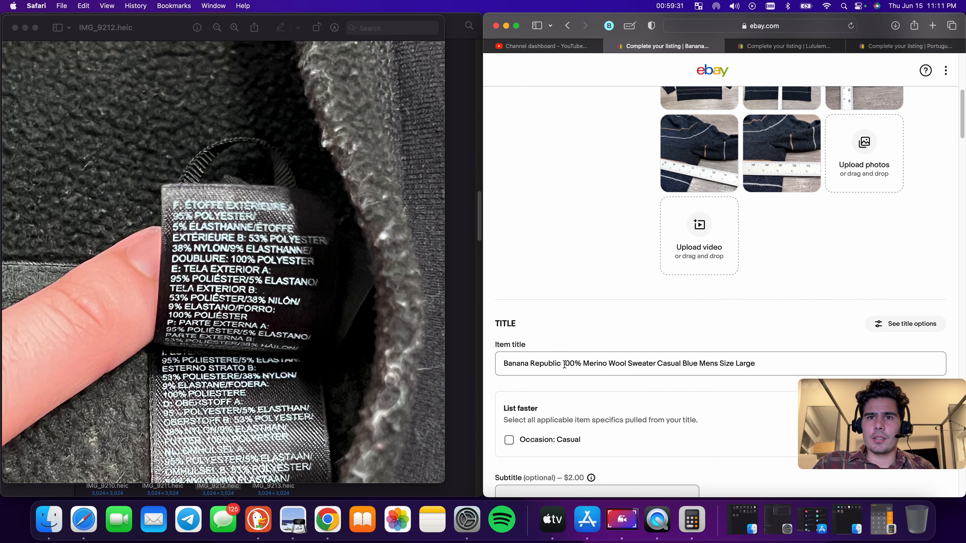
{"action": "left_click", "coordinate": [566, 364]}
{"action": "type", "text": "Sweater"}
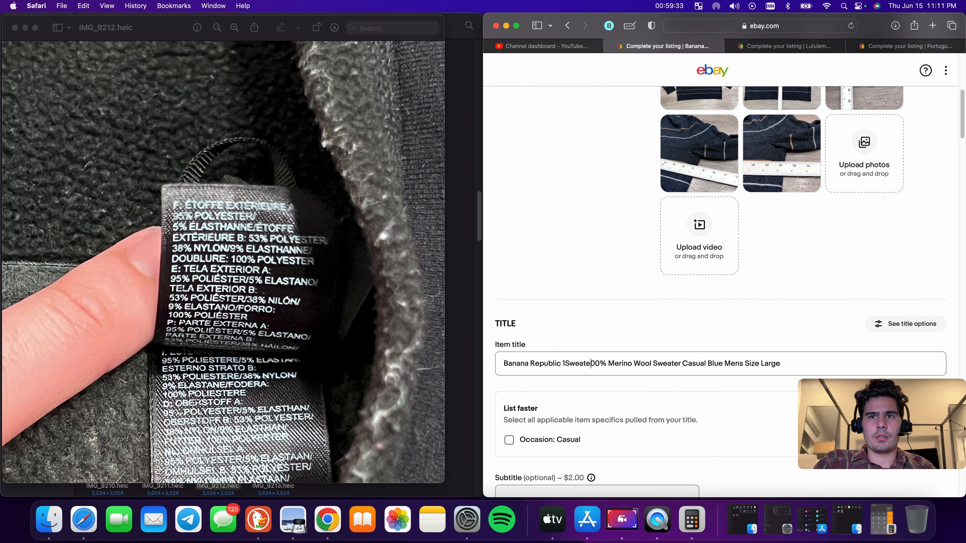
{"action": "key", "text": "BackSpace"}
{"action": "key", "text": "BackSpace"}
{"action": "key", "text": "BackSpace"}
{"action": "key", "text": "BackSpace"}
{"action": "key", "text": "BackSpace"}
{"action": "key", "text": "BackSpace"}
{"action": "key", "text": "BackSpace"}
{"action": "key", "text": "BackSpace"}
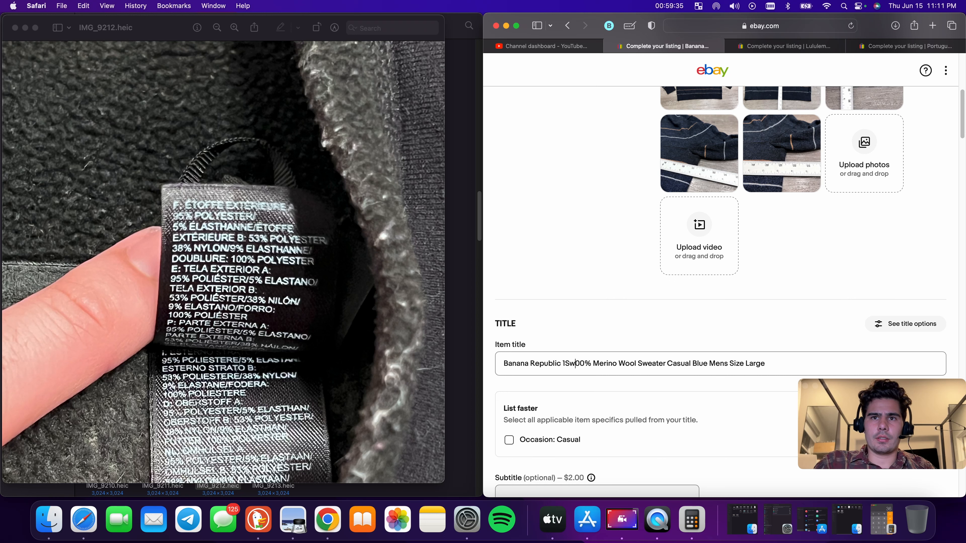
{"action": "type", "text": "Sweater Mens"}
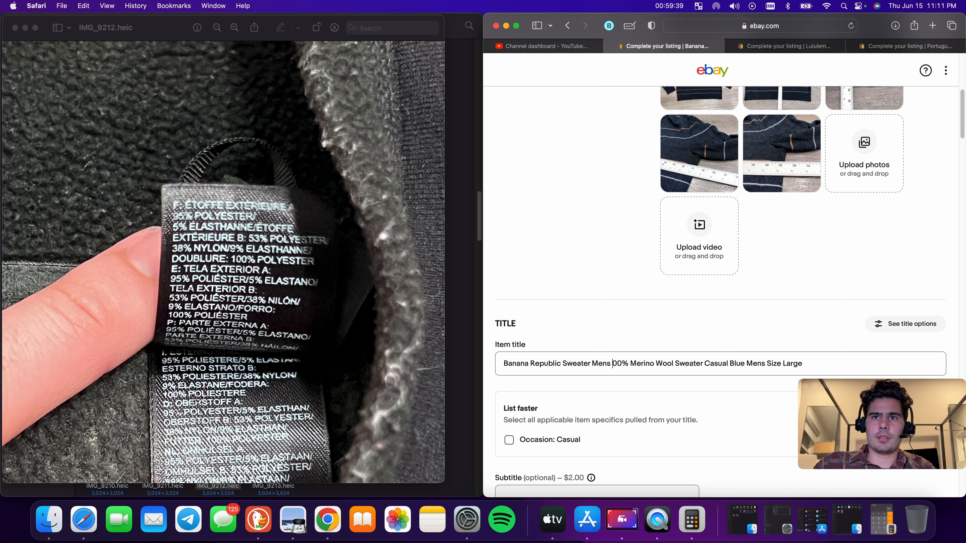
Delete 'Mens Size Large' from the end of the title
{"action": "left_click_drag", "start_coordinate": [744, 365], "coordinate": [837, 358]}
{"action": "key", "text": "BackSpace"}
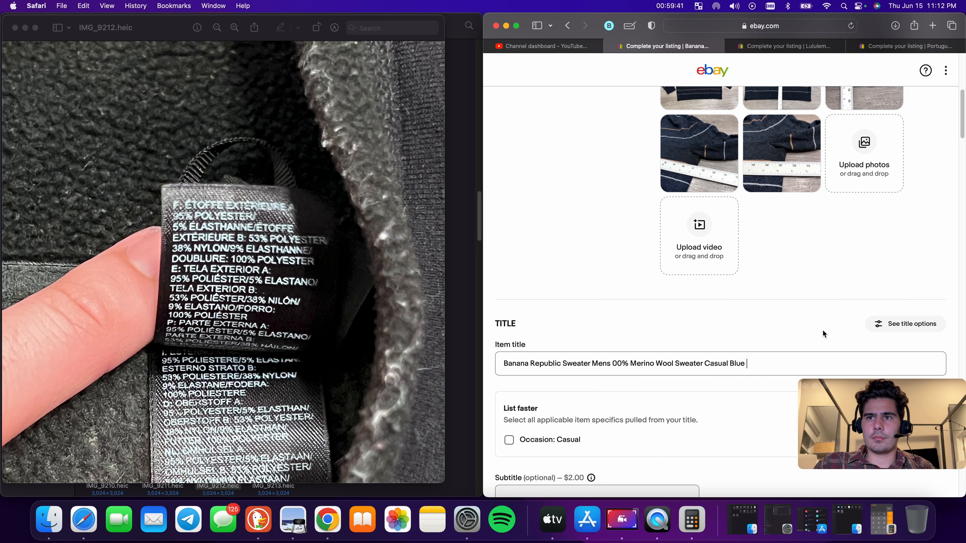
{"action": "scroll", "coordinate": [829, 333], "scroll_direction": "up", "scroll_amount": 8}
{"action": "scroll", "coordinate": [680, 303], "scroll_direction": "down", "scroll_amount": 10}
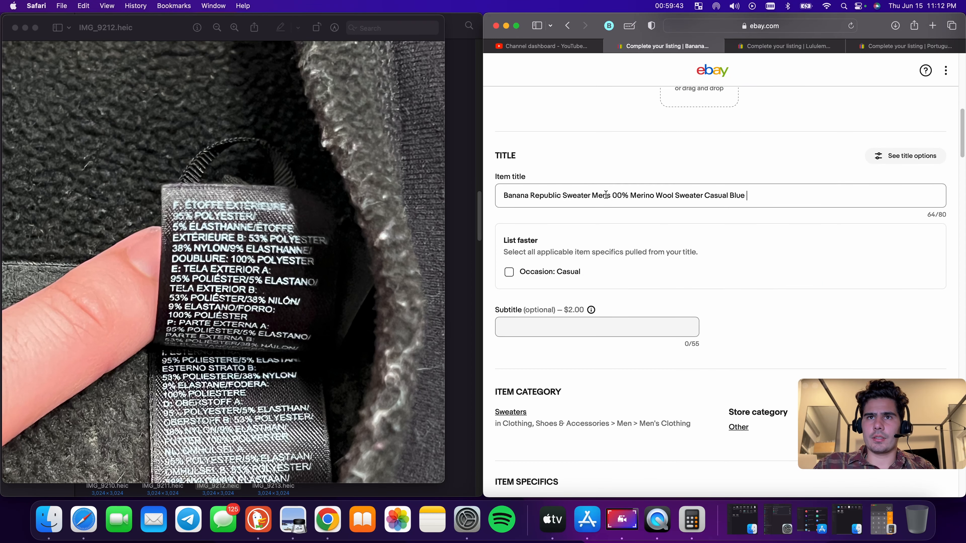
Insert 'Large' after 'Mens' in the title and restore the '1' of '100%'
{"action": "left_click", "coordinate": [614, 195]}
{"action": "type", "text": "Large "}
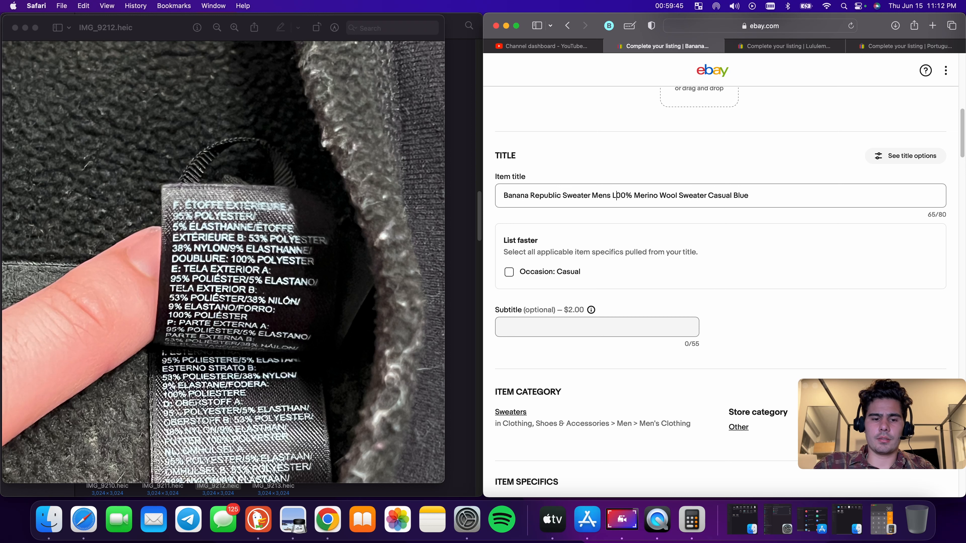
{"action": "type", "text": "1"}
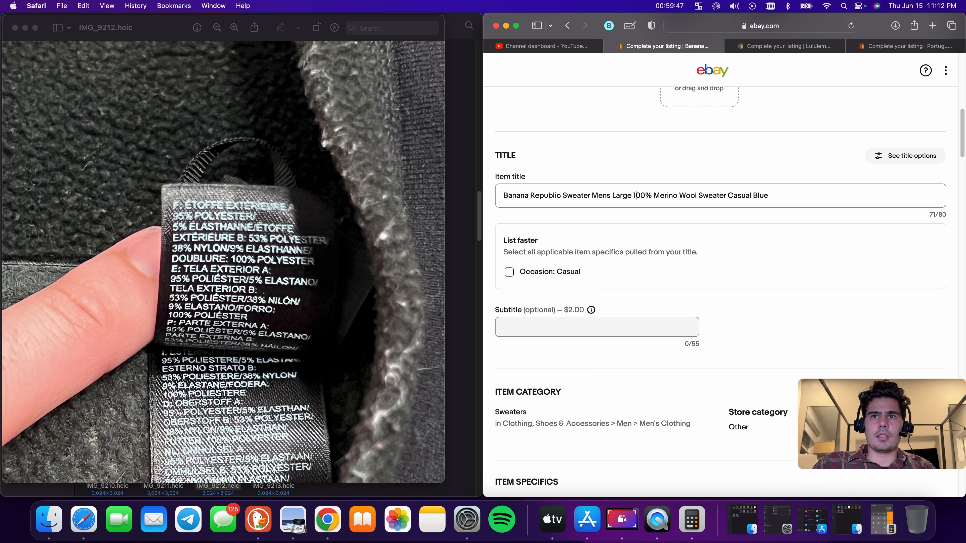
Delete the words 'Casual', 'Sweater' and 'Blue' from the end of the sweater's title
{"action": "double_click", "coordinate": [742, 195]}
{"action": "key", "text": "BackSpace"}
{"action": "double_click", "coordinate": [719, 196]}
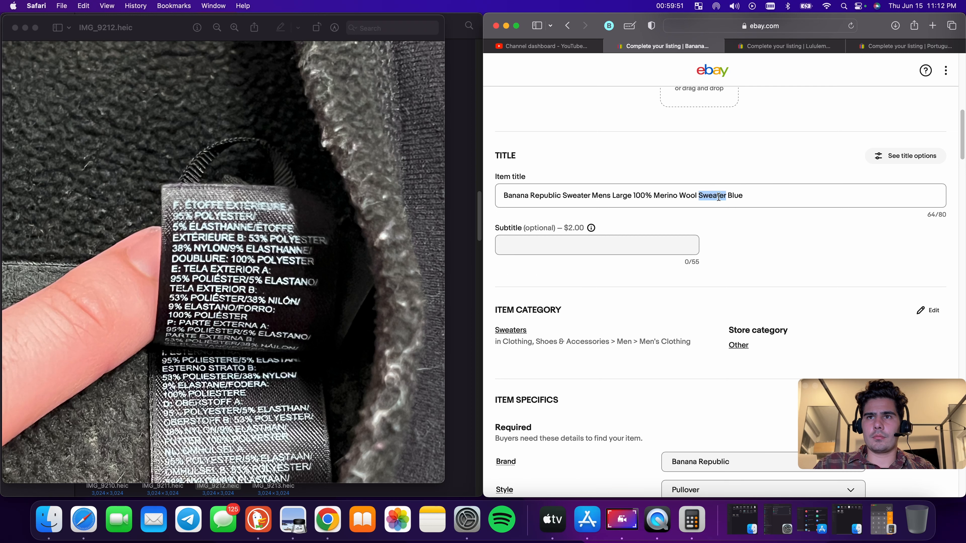
{"action": "key", "text": "BackSpace"}
{"action": "double_click", "coordinate": [705, 196]}
{"action": "key", "text": "BackSpace"}
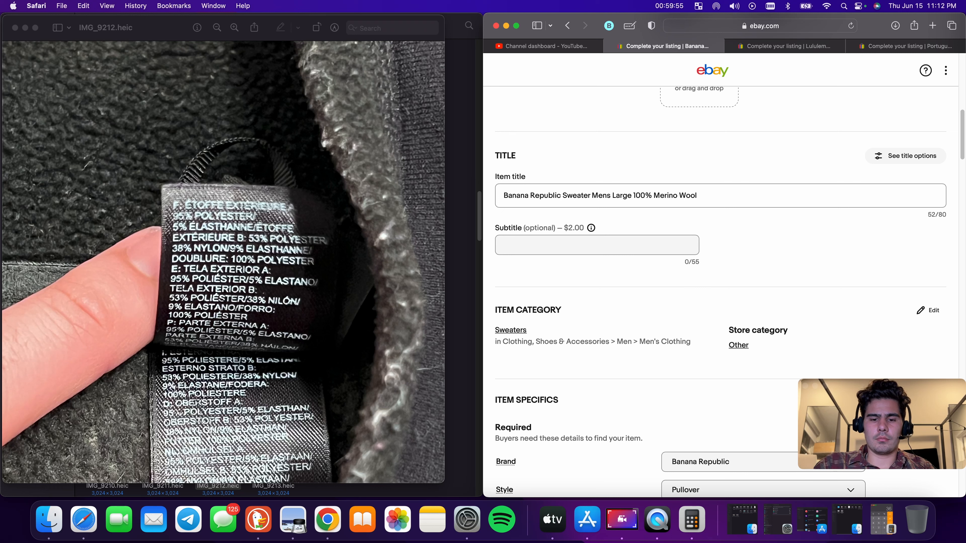
Insert 'Blue Stripe' after 'Large' and append 'Casual Preppy' to the end of the sweater's title
{"action": "type", "text": "Blue Strip"}
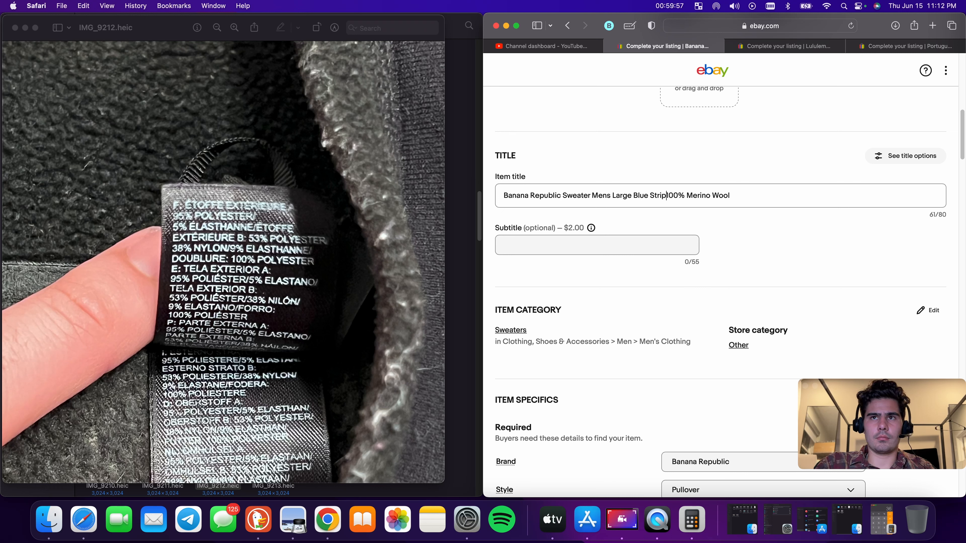
{"action": "type", "text": "e 100%"}
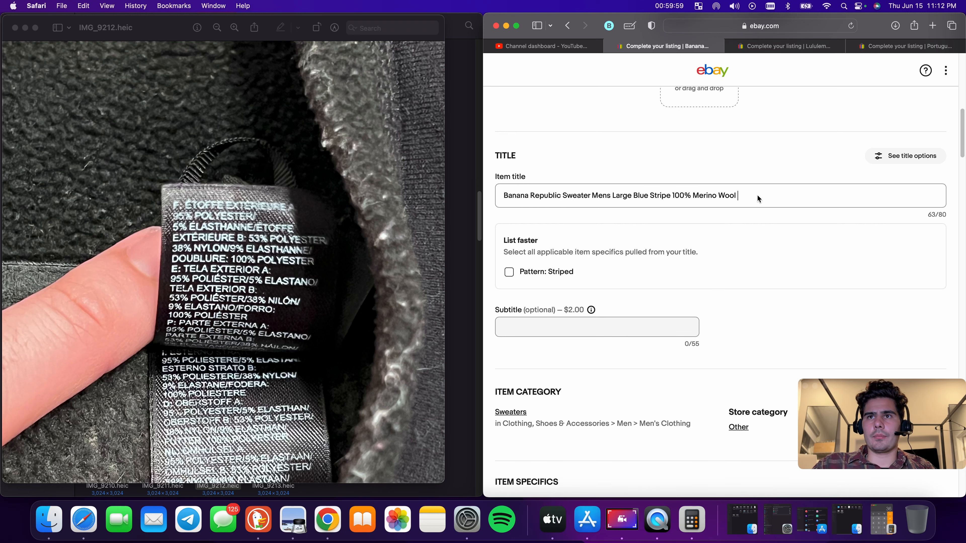
{"action": "type", "text": " Merino Wool Casual "}
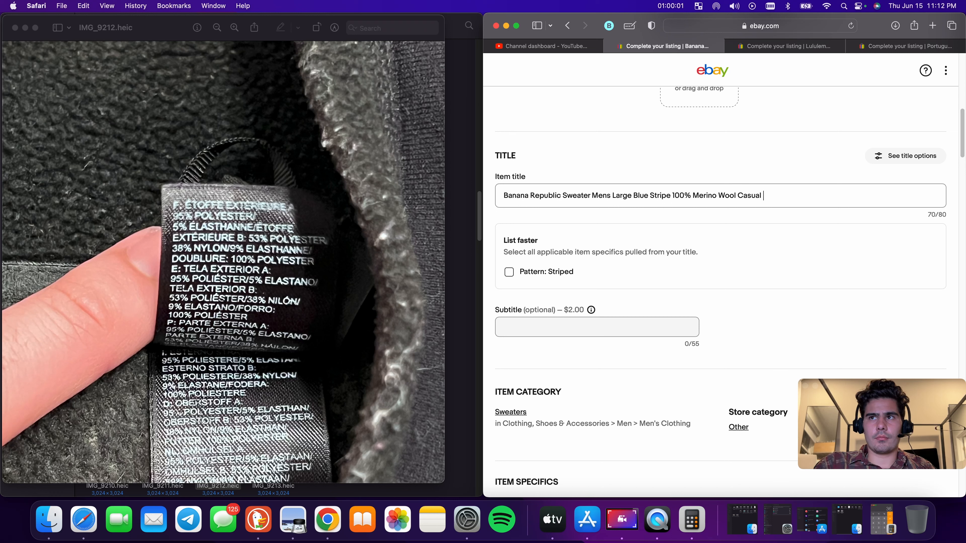
{"action": "type", "text": "Preppy"}
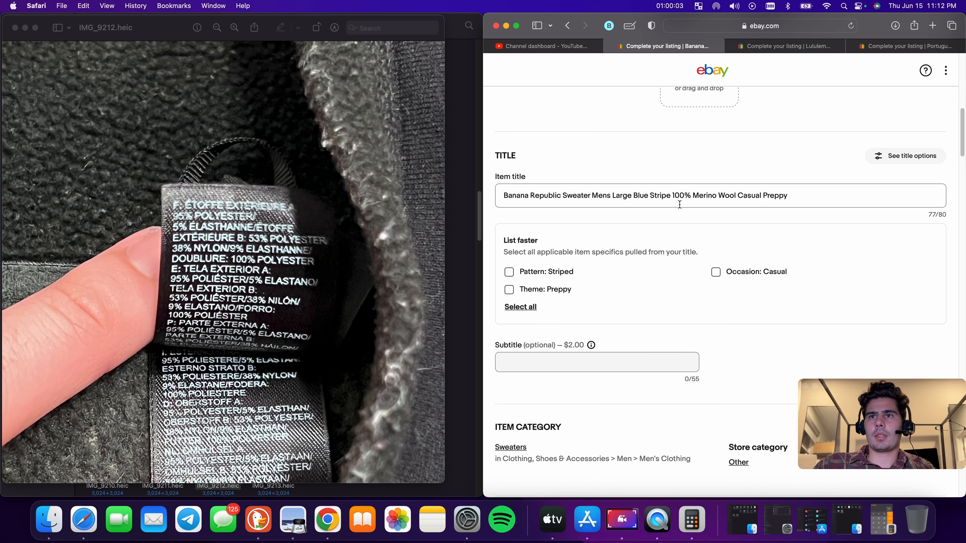
Copy the full title and apply the suggested Pattern: Striped and Theme: Preppy item specifics
{"action": "key", "text": "super+a"}
{"action": "right_click", "coordinate": [686, 196]}
{"action": "left_click", "coordinate": [510, 271]}
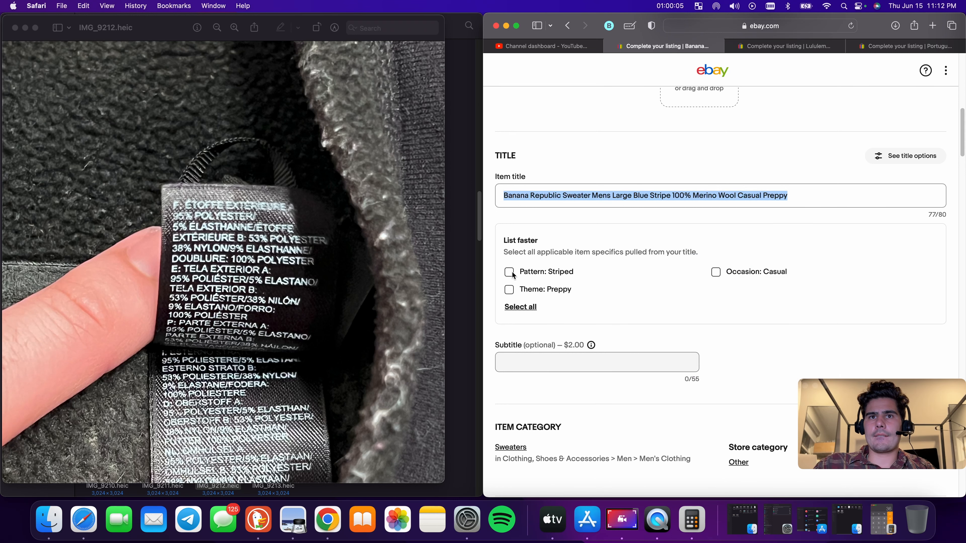
{"action": "left_click", "coordinate": [509, 290]}
Set the item specifics Fabric Type to Knit and Knit Style to Tight-Knit from the frequently selected suggestions
{"action": "scroll", "coordinate": [729, 275], "scroll_direction": "down", "scroll_amount": 10}
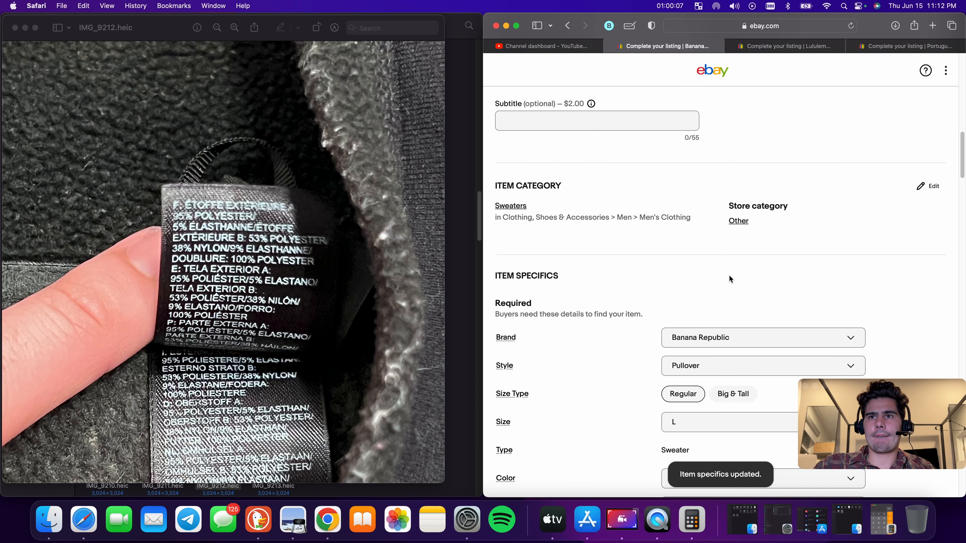
{"action": "scroll", "coordinate": [725, 233], "scroll_direction": "down", "scroll_amount": 6}
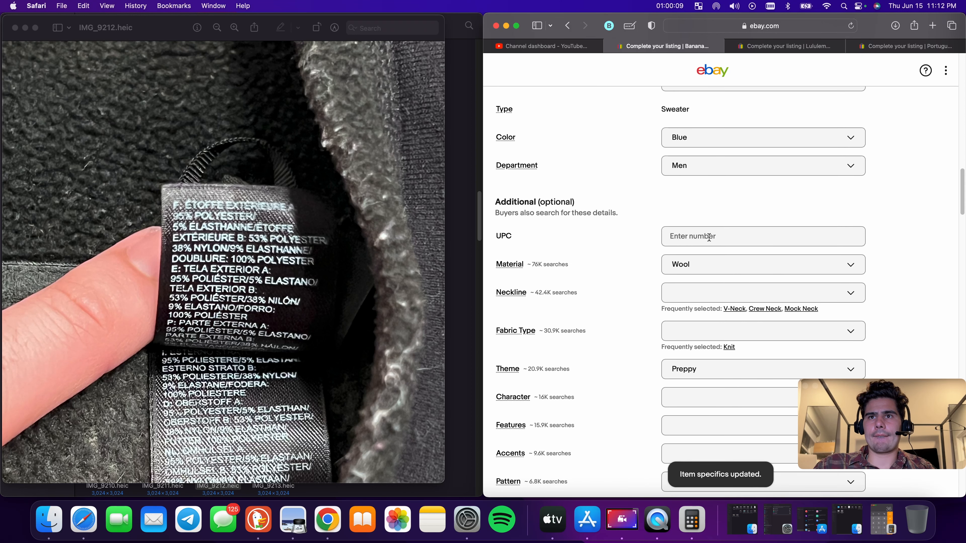
{"action": "left_click", "coordinate": [729, 269]}
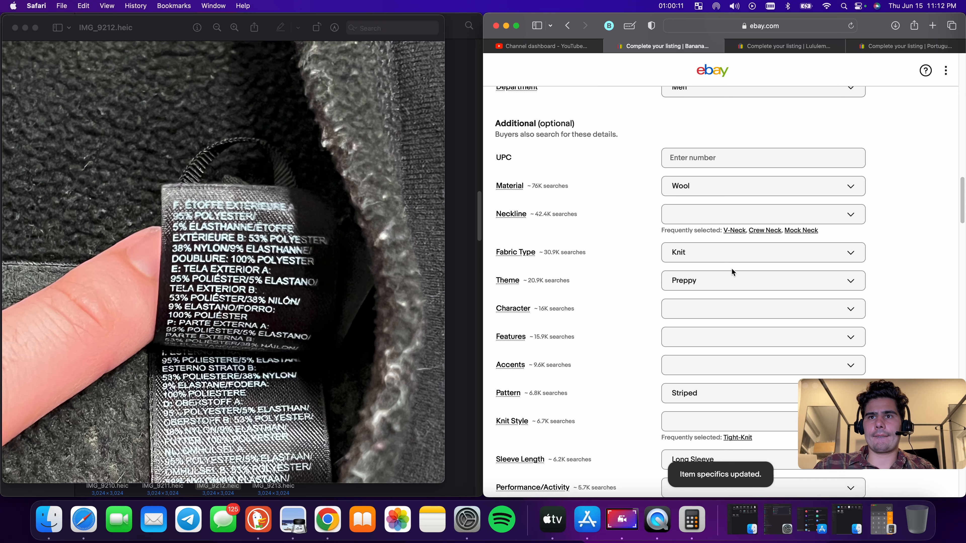
{"action": "scroll", "coordinate": [731, 268], "scroll_direction": "down", "scroll_amount": 5}
{"action": "left_click", "coordinate": [742, 253]}
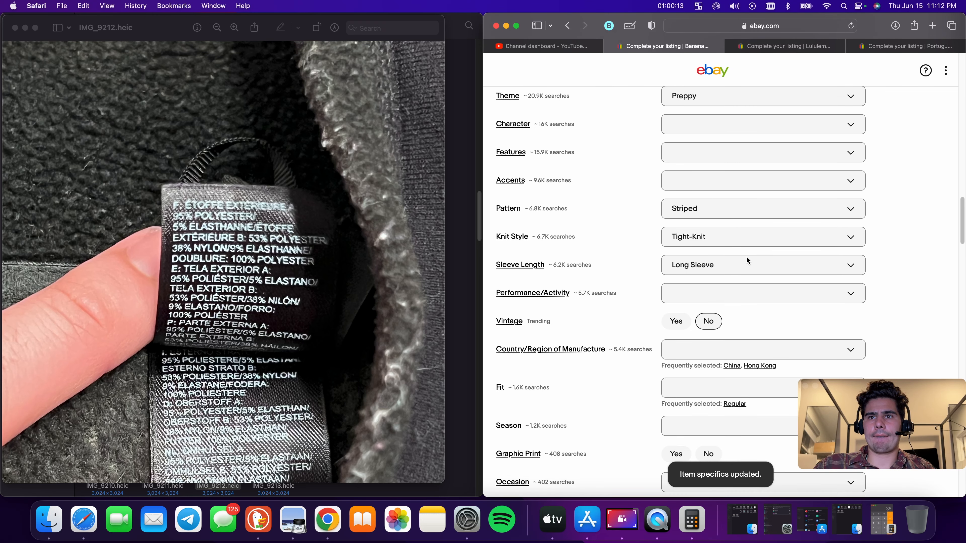
{"action": "scroll", "coordinate": [747, 262], "scroll_direction": "down", "scroll_amount": 4}
{"action": "left_click", "coordinate": [742, 271]}
{"action": "scroll", "coordinate": [744, 278], "scroll_direction": "down", "scroll_amount": 8}
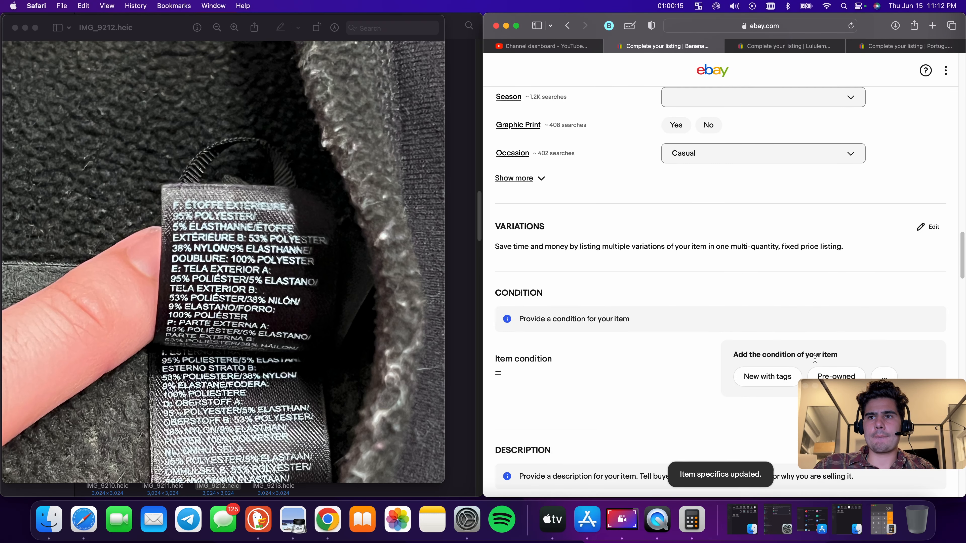
Set the item condition to Pre-owned and paste the copied title into the description
{"action": "left_click", "coordinate": [835, 201]}
{"action": "left_click", "coordinate": [719, 375]}
{"action": "key", "text": "cmd+v"}
Enter a condition description stating Great Condition and asking buyers to check the size
{"action": "left_click", "coordinate": [574, 189]}
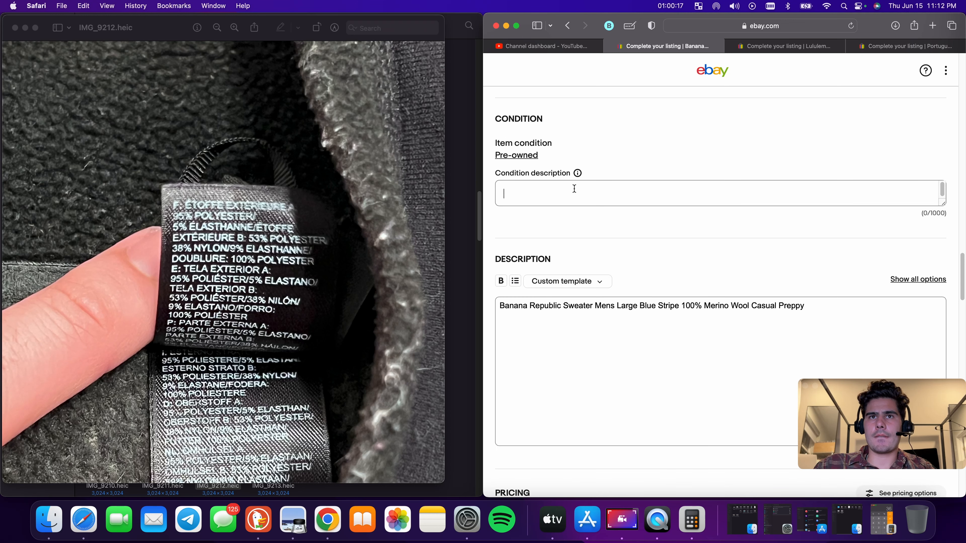
{"action": "type", "text": "Pl"}
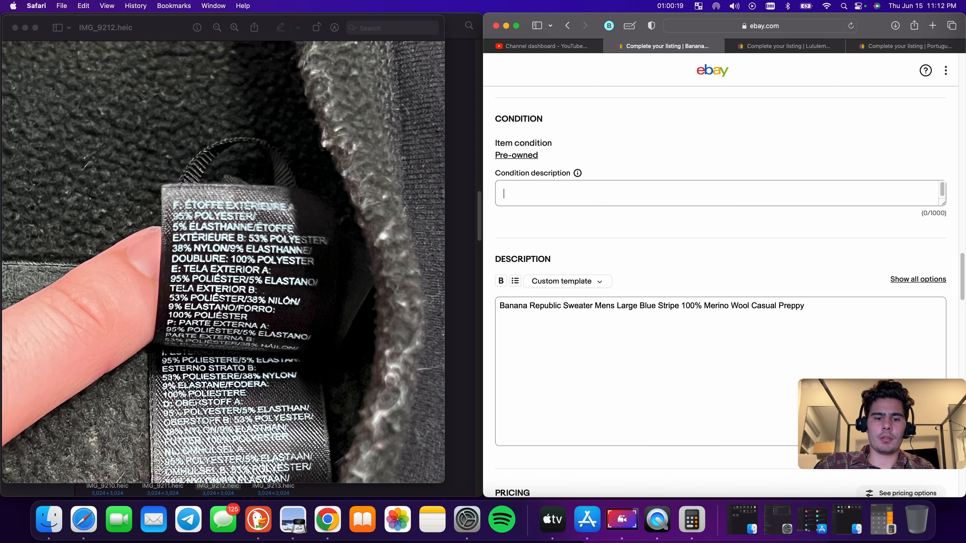
{"action": "type", "text": "Great Con"}
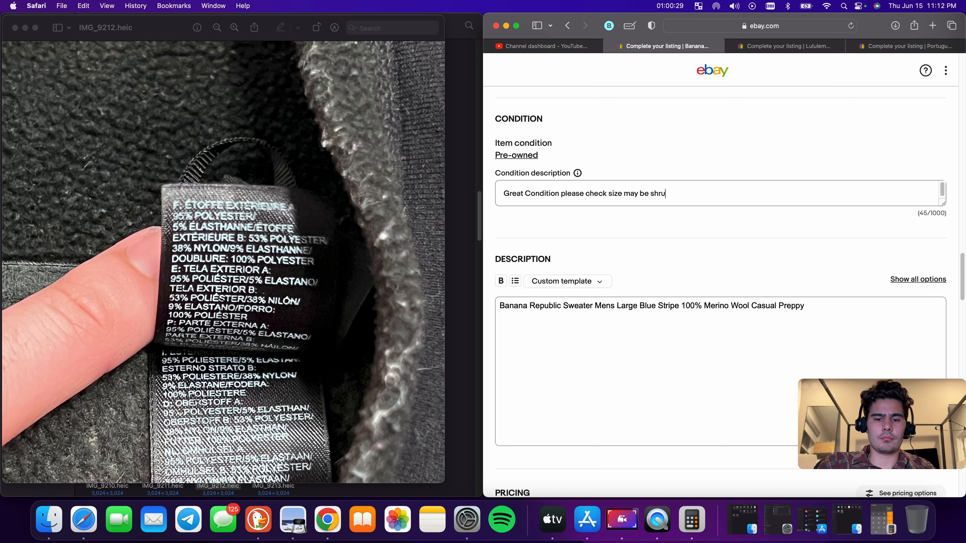
Set the Buy It Now price to $24.99
{"action": "scroll", "coordinate": [553, 318], "scroll_direction": "down", "scroll_amount": 5}
{"action": "left_click", "coordinate": [553, 317]}
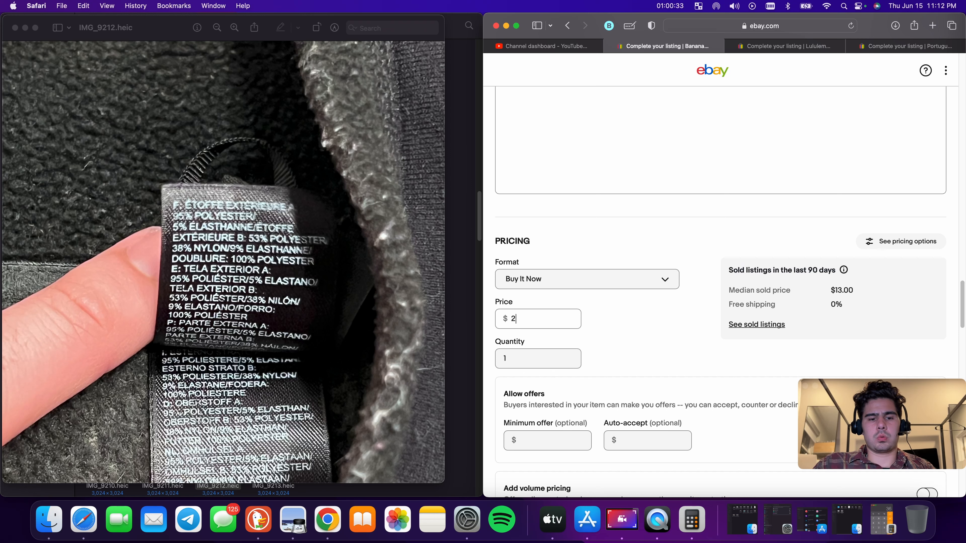
{"action": "type", "text": "24.99"}
{"action": "scroll", "coordinate": [634, 322], "scroll_direction": "down", "scroll_amount": 10}
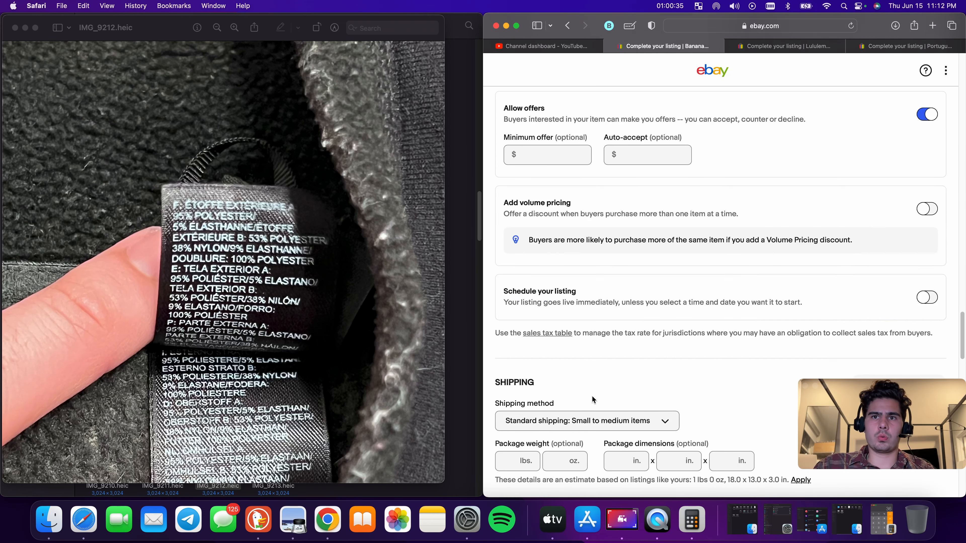
Enter a package weight of 9 oz and package dimensions of 9 by 9 inches
{"action": "left_click", "coordinate": [557, 331]}
{"action": "type", "text": "9"}
{"action": "key", "text": "Tab"}
{"action": "type", "text": "9"}
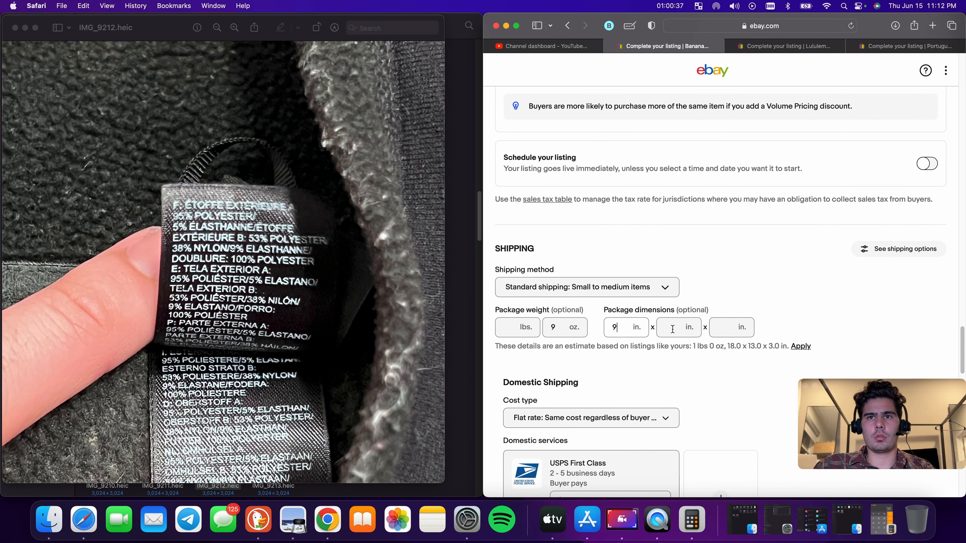
{"action": "key", "text": "Tab"}
{"action": "type", "text": "9"}
{"action": "key", "text": "Tab"}
{"action": "type", "text": "9"}
Publish the sweater listing and close its tab to return to the Lululemon leggings listing
{"action": "scroll", "coordinate": [628, 334], "scroll_direction": "down", "scroll_amount": 4}
{"action": "scroll", "coordinate": [627, 376], "scroll_direction": "down", "scroll_amount": 15}
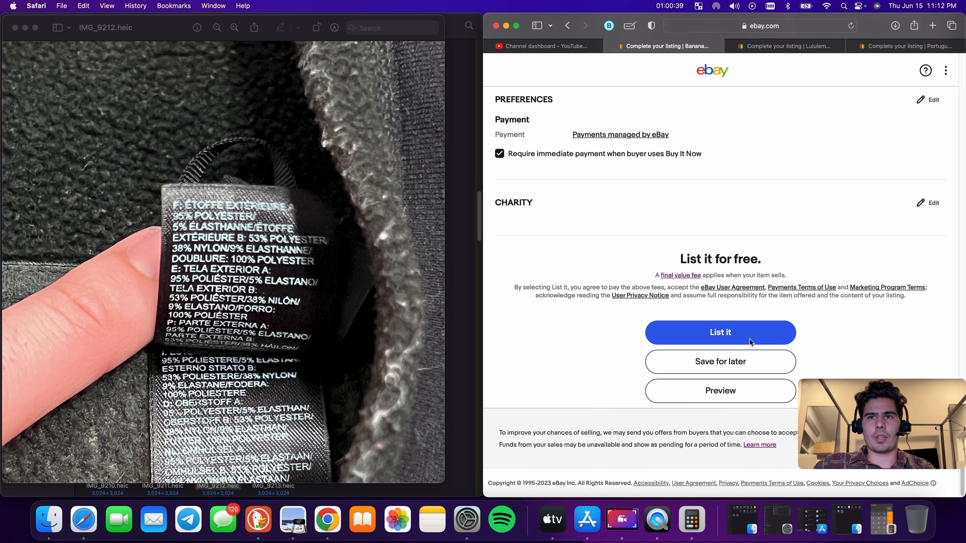
{"action": "left_click", "coordinate": [747, 337]}
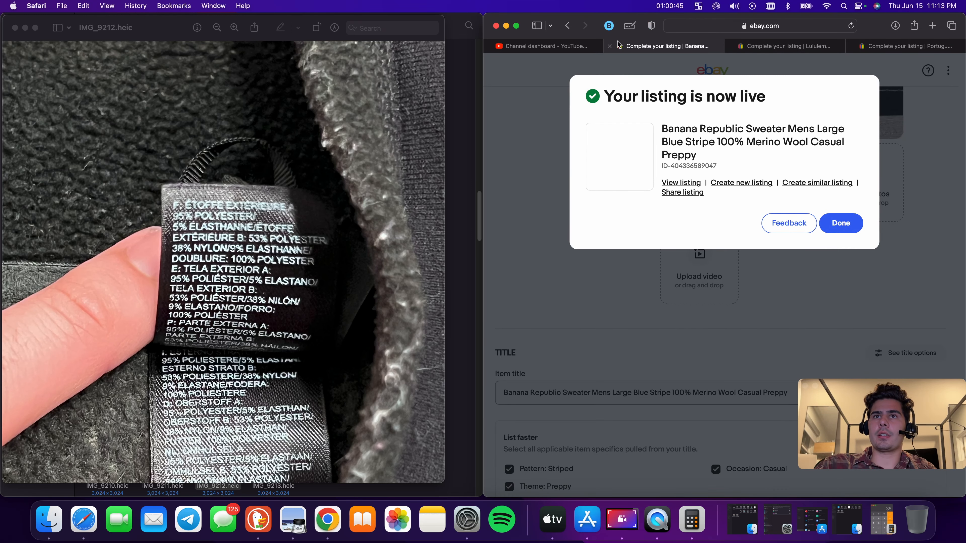
{"action": "left_click", "coordinate": [608, 46]}
{"action": "scroll", "coordinate": [743, 291], "scroll_direction": "down", "scroll_amount": 5}
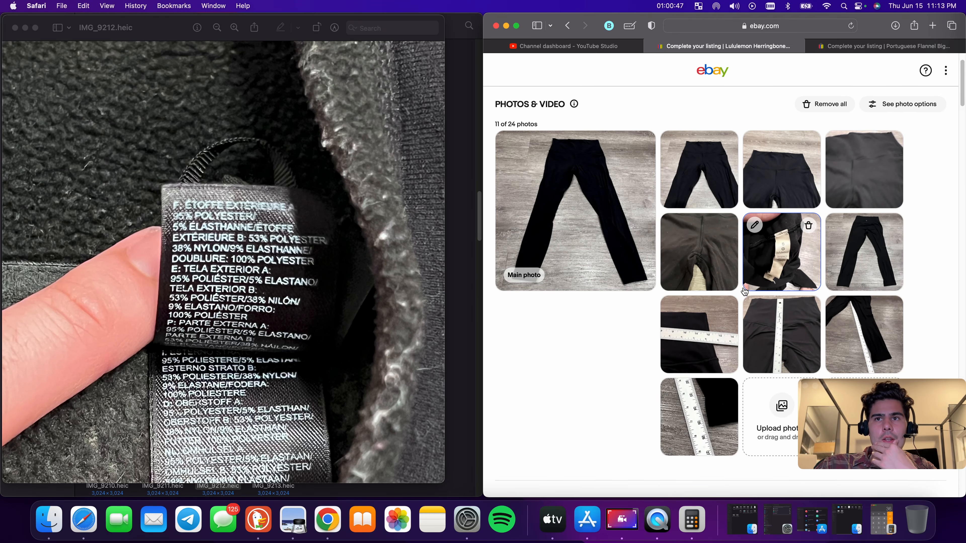
{"action": "scroll", "coordinate": [759, 261], "scroll_direction": "down", "scroll_amount": 4}
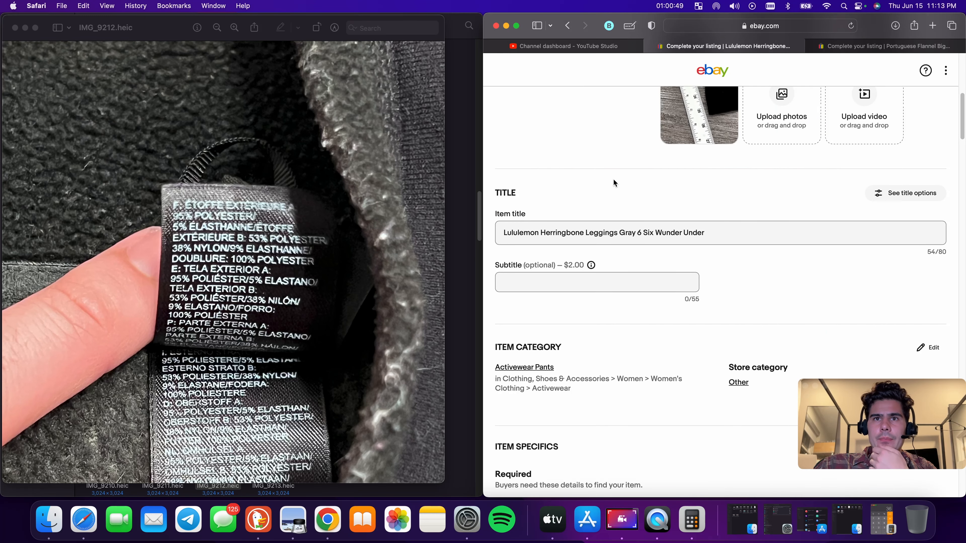
Replace the leggings title with 'Lululemon Leggings Womens Size 6 Black '
{"action": "double_click", "coordinate": [571, 234]}
{"action": "key", "text": "super+v"}
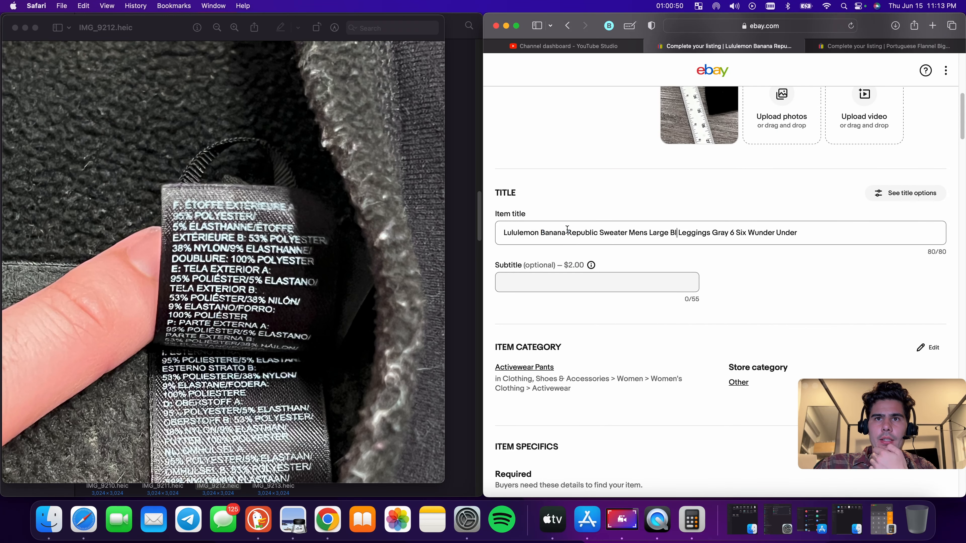
{"action": "double_click", "coordinate": [540, 233]}
{"action": "key", "text": "super+a"}
{"action": "key", "text": "BackSpace"}
{"action": "type", "text": "Lululemon "}
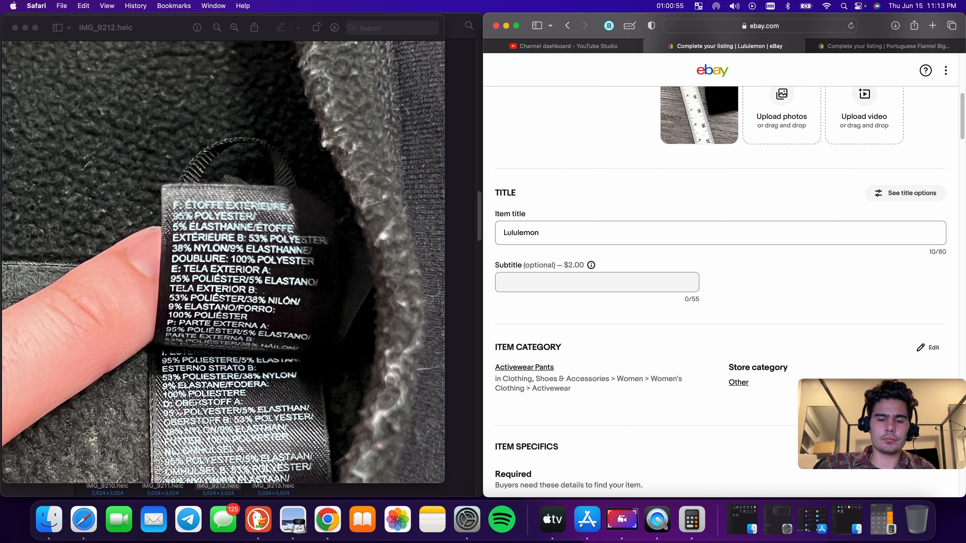
{"action": "type", "text": "Leggings "}
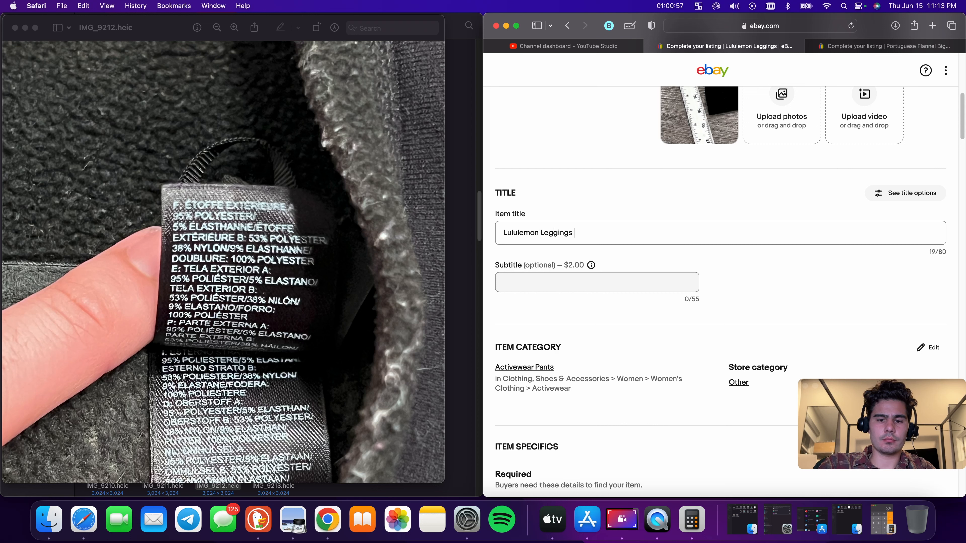
{"action": "type", "text": "Womens S"}
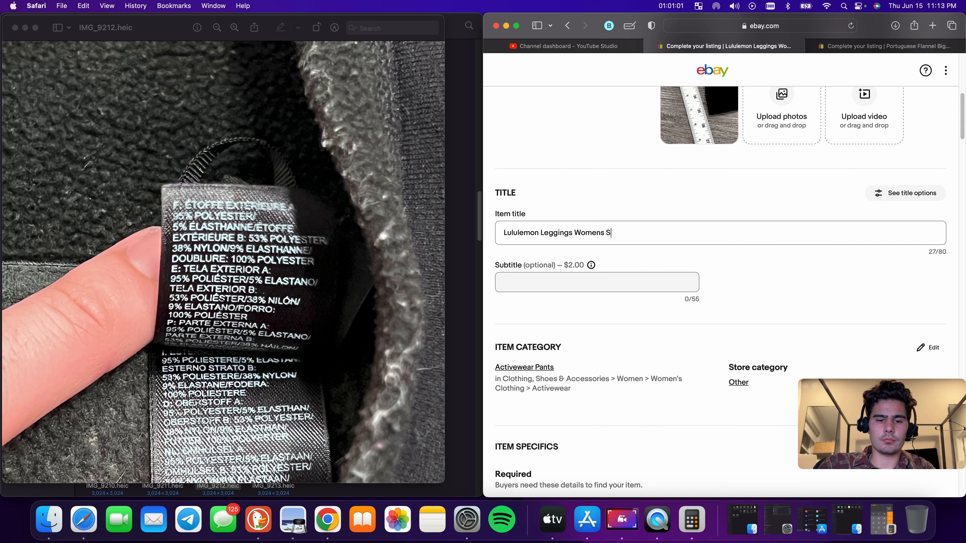
{"action": "type", "text": "ize "}
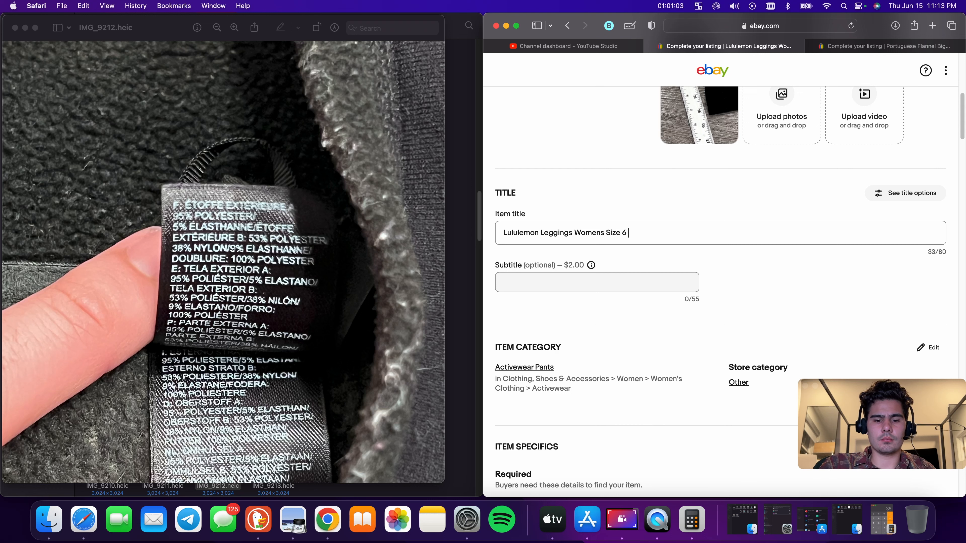
{"action": "type", "text": "6 Black Yog"}
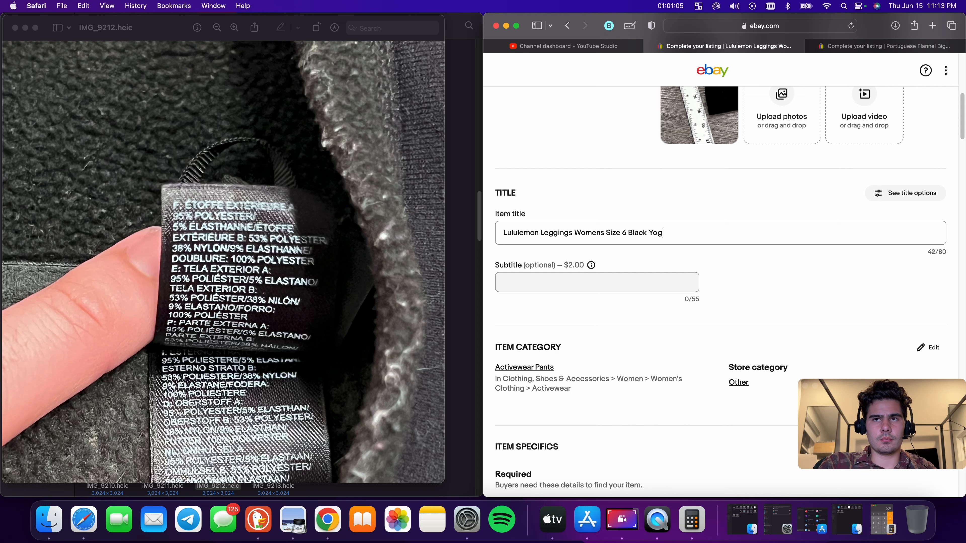
{"action": "type", "text": "a Athlet"}
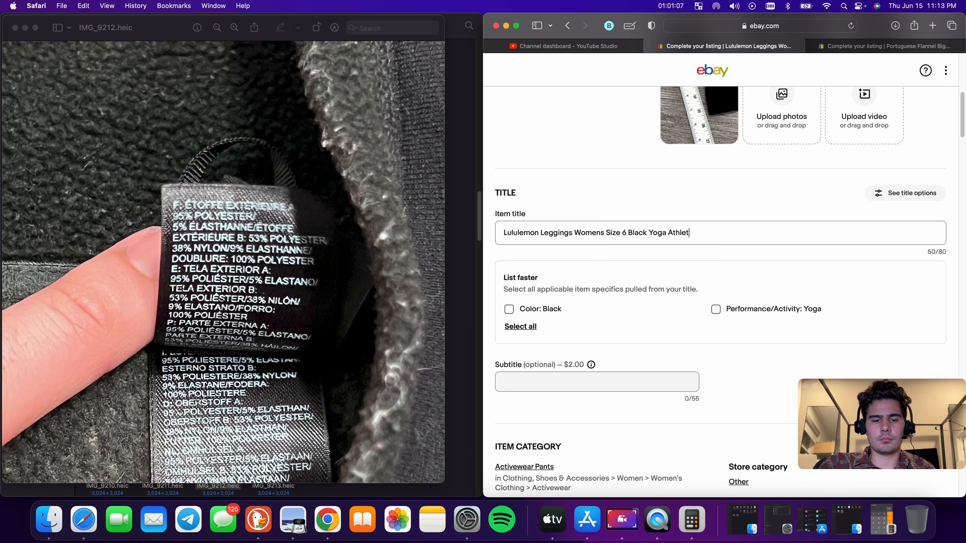
{"action": "type", "text": "ic"}
Append 'Yoga Athletic Fitness Comfort Ladies' to the end of the leggings title
{"action": "key", "text": "BackSpace"}
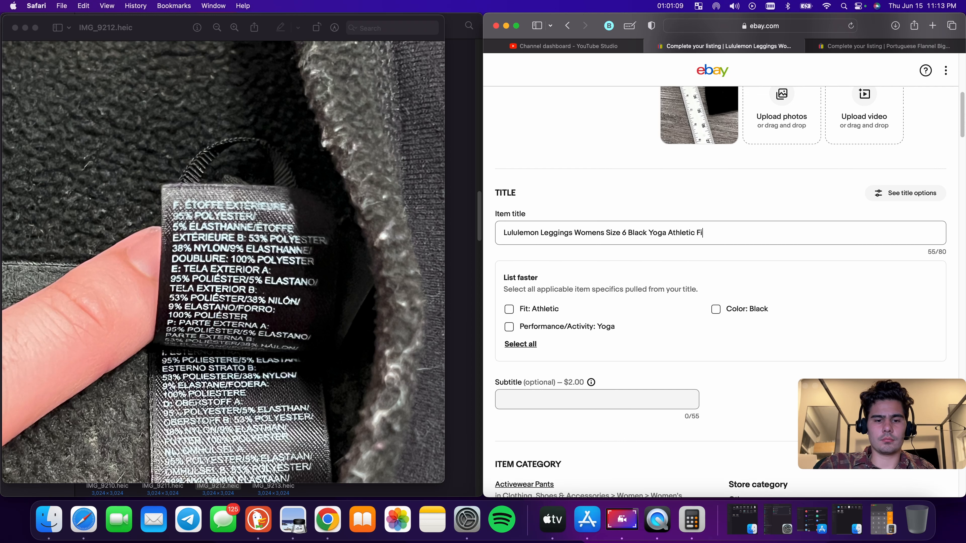
{"action": "type", "text": "Fitness Com"}
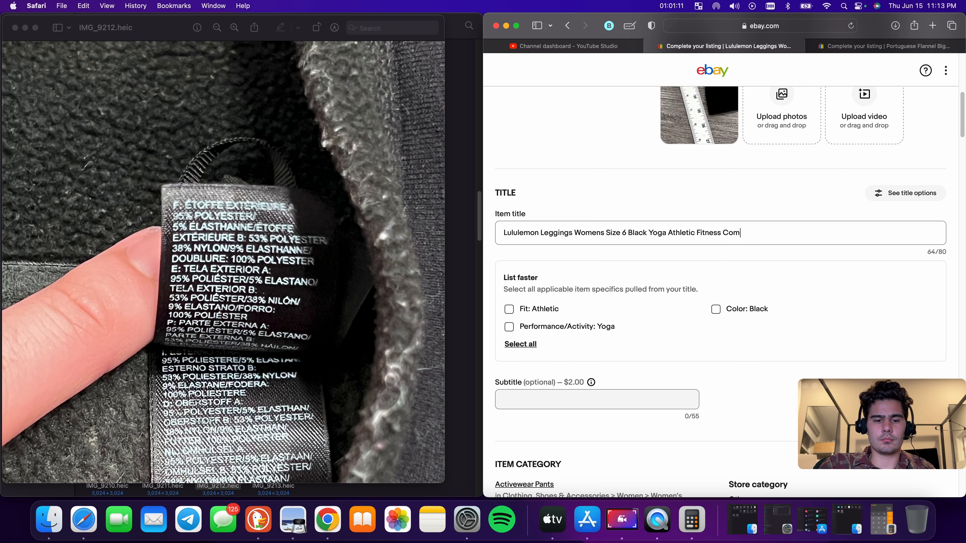
{"action": "type", "text": "fort Ladies Adul"}
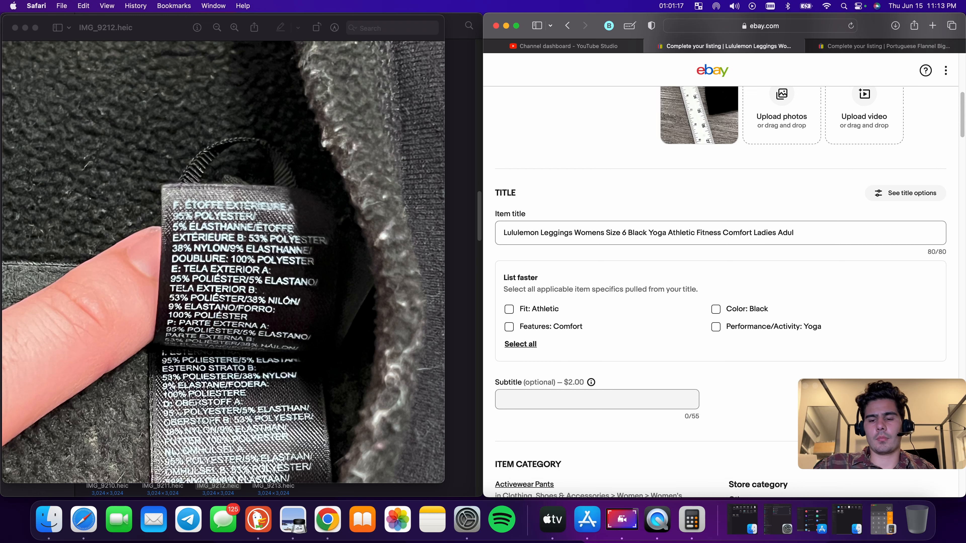
{"action": "key", "text": "BackSpace"}
{"action": "key", "text": "BackSpace"}
Copy the leggings title and apply the suggested Athletic fit, Comfort feature, Yoga activity and Black color specifics
{"action": "triple_click", "coordinate": [739, 232]}
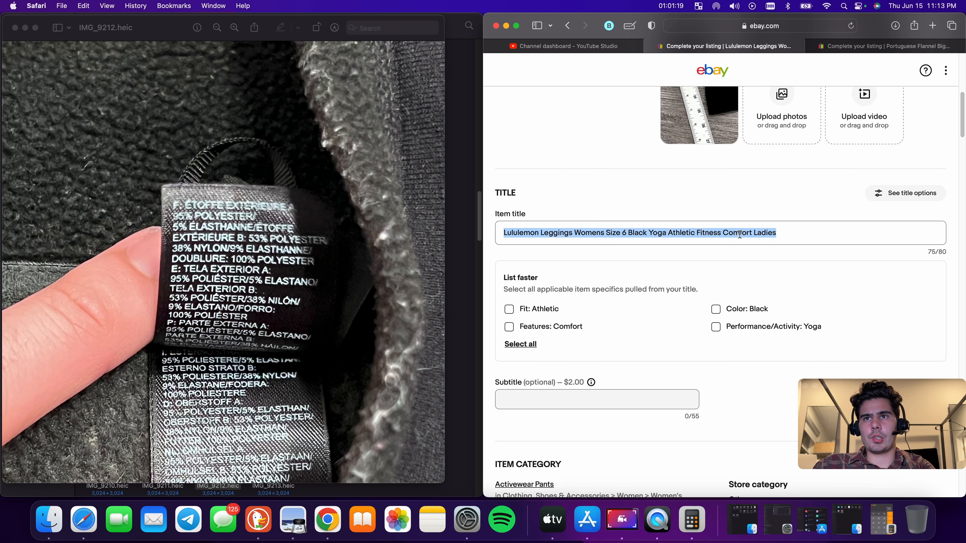
{"action": "right_click", "coordinate": [739, 233]}
{"action": "left_click", "coordinate": [756, 290]}
{"action": "left_click", "coordinate": [509, 310]}
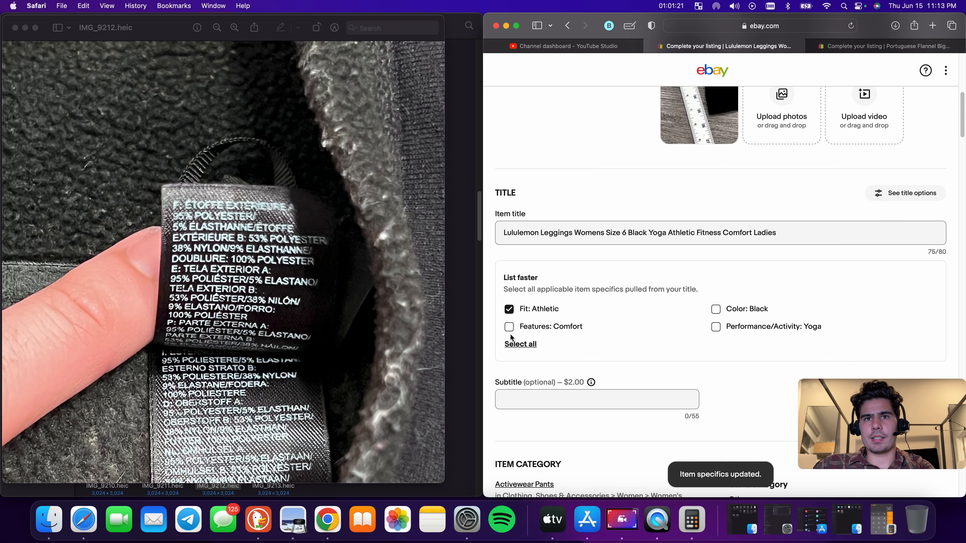
{"action": "left_click", "coordinate": [517, 331]}
{"action": "left_click", "coordinate": [717, 328]}
{"action": "left_click", "coordinate": [717, 310]}
{"action": "scroll", "coordinate": [717, 313], "scroll_direction": "down", "scroll_amount": 12}
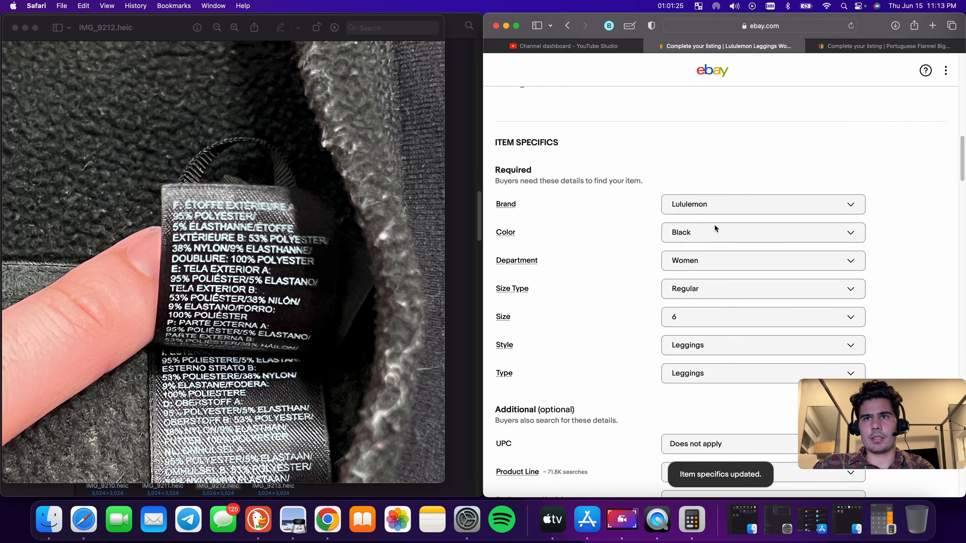
Clear the Inseam value in the leggings' item specifics
{"action": "scroll", "coordinate": [710, 216], "scroll_direction": "down", "scroll_amount": 1}
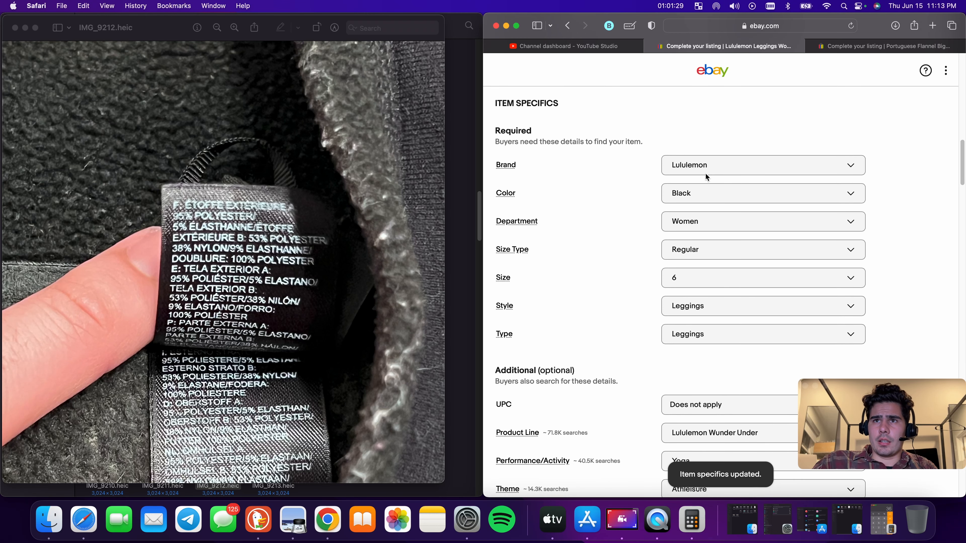
{"action": "scroll", "coordinate": [694, 234], "scroll_direction": "down", "scroll_amount": 4}
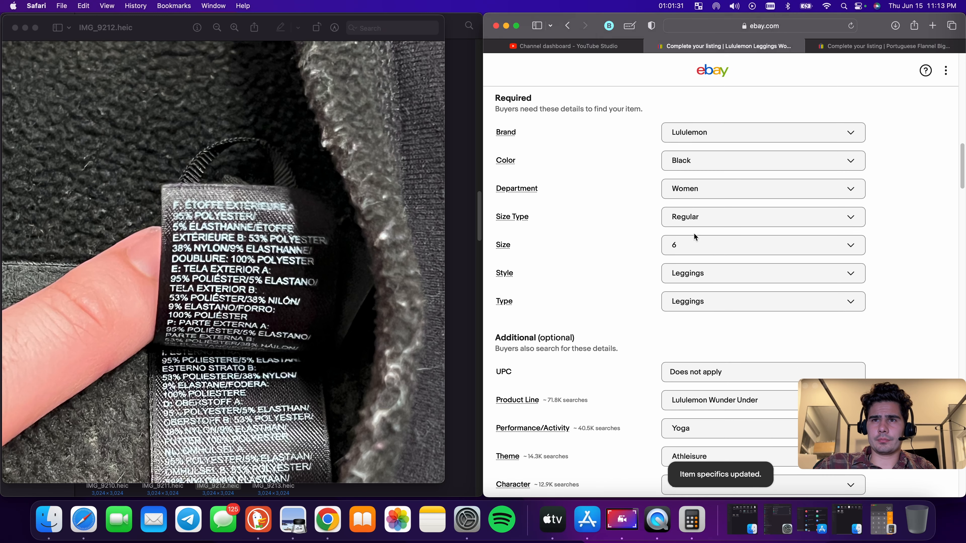
{"action": "scroll", "coordinate": [704, 264], "scroll_direction": "down", "scroll_amount": 4}
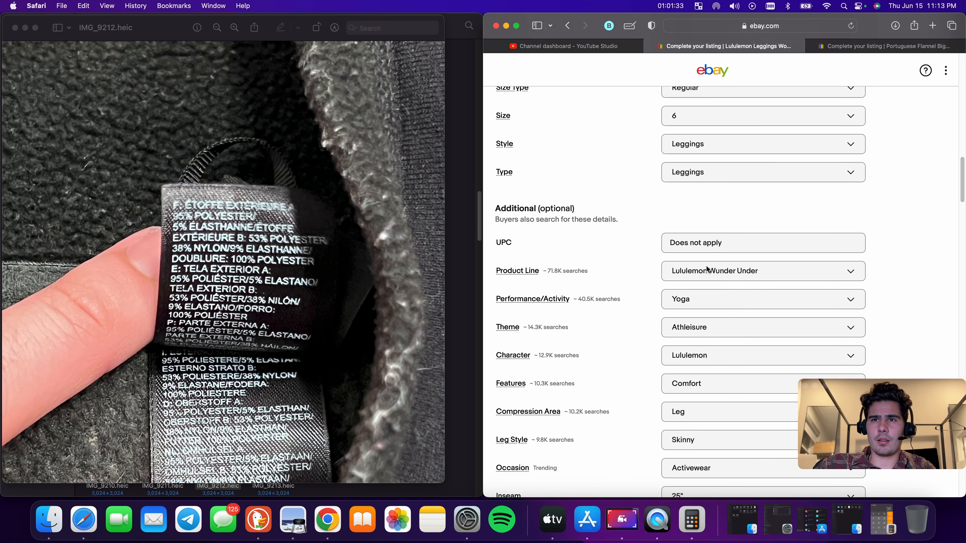
{"action": "scroll", "coordinate": [721, 353], "scroll_direction": "down", "scroll_amount": 9}
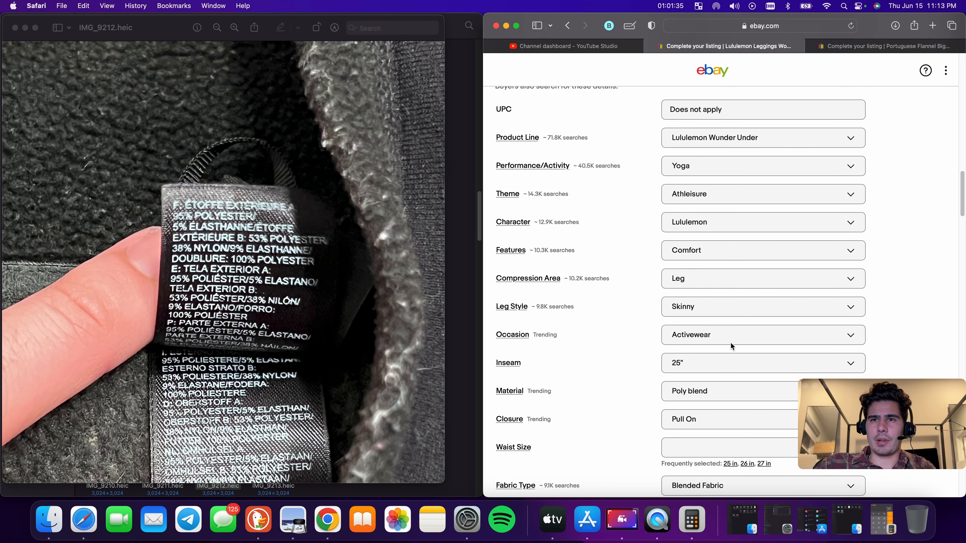
{"action": "left_click", "coordinate": [714, 319]}
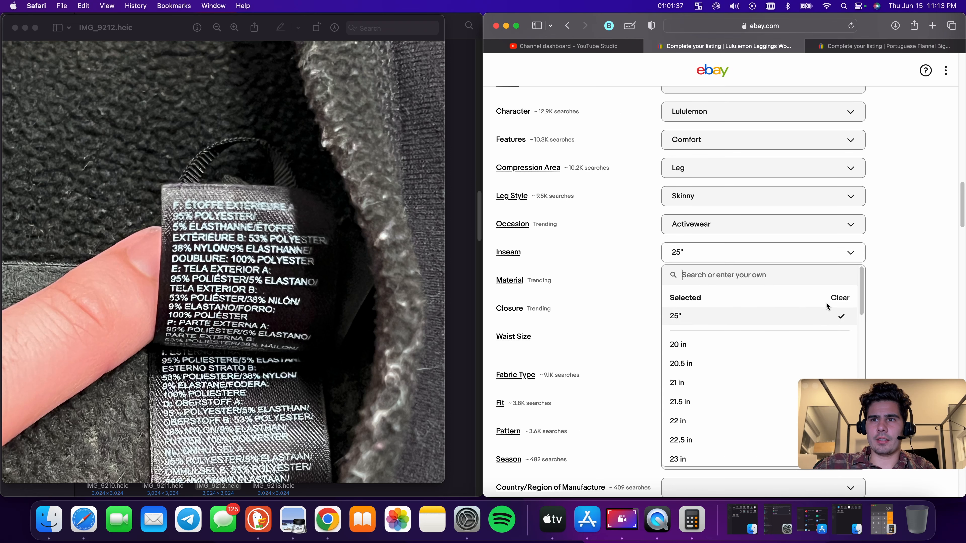
{"action": "left_click", "coordinate": [838, 300]}
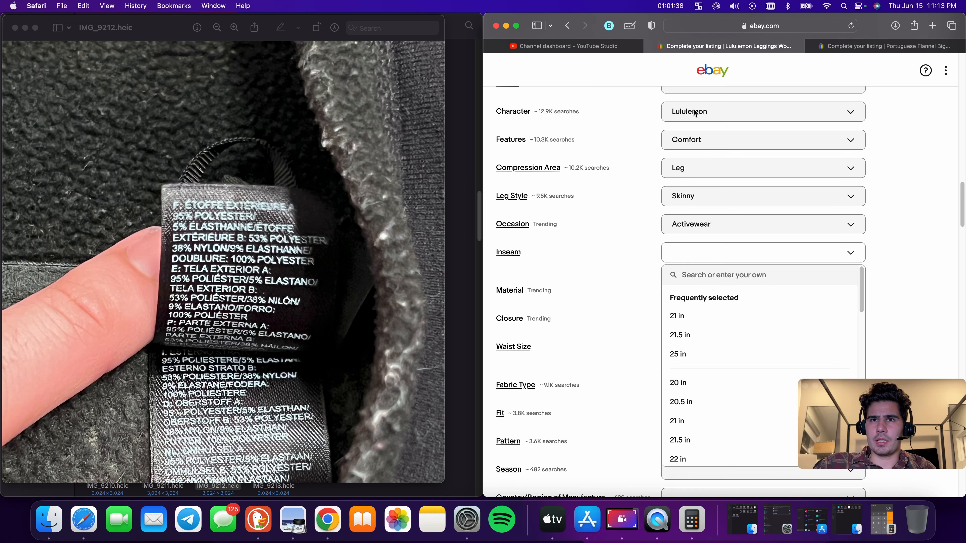
{"action": "left_click", "coordinate": [927, 206]}
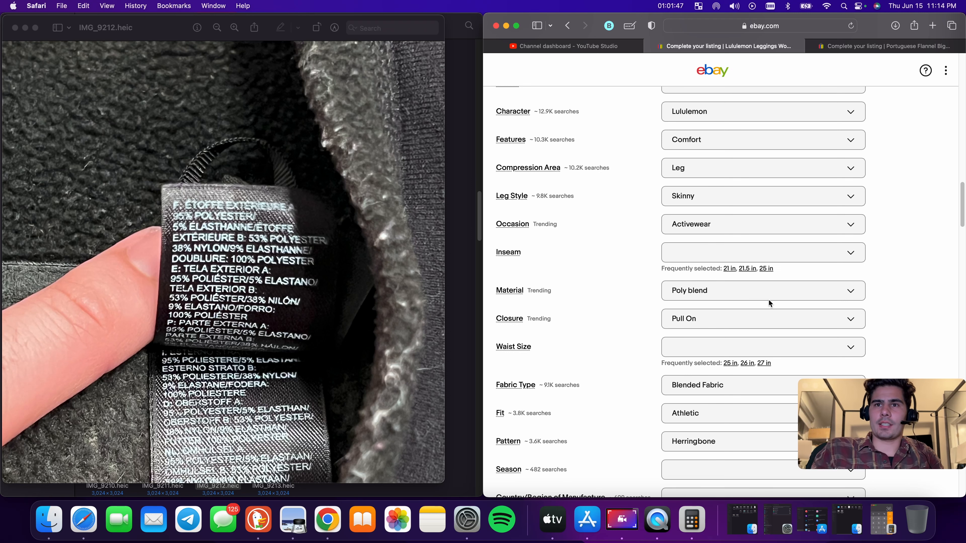
Set the item condition to Pre-owned and paste the copied title into the description box
{"action": "scroll", "coordinate": [768, 296], "scroll_direction": "down", "scroll_amount": 3}
{"action": "scroll", "coordinate": [747, 267], "scroll_direction": "down", "scroll_amount": 10}
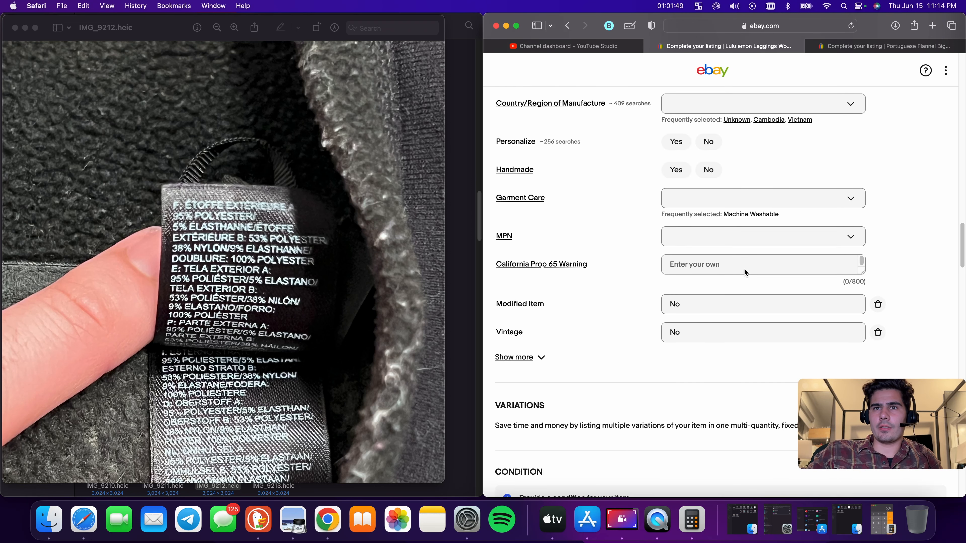
{"action": "scroll", "coordinate": [761, 258], "scroll_direction": "down", "scroll_amount": 5}
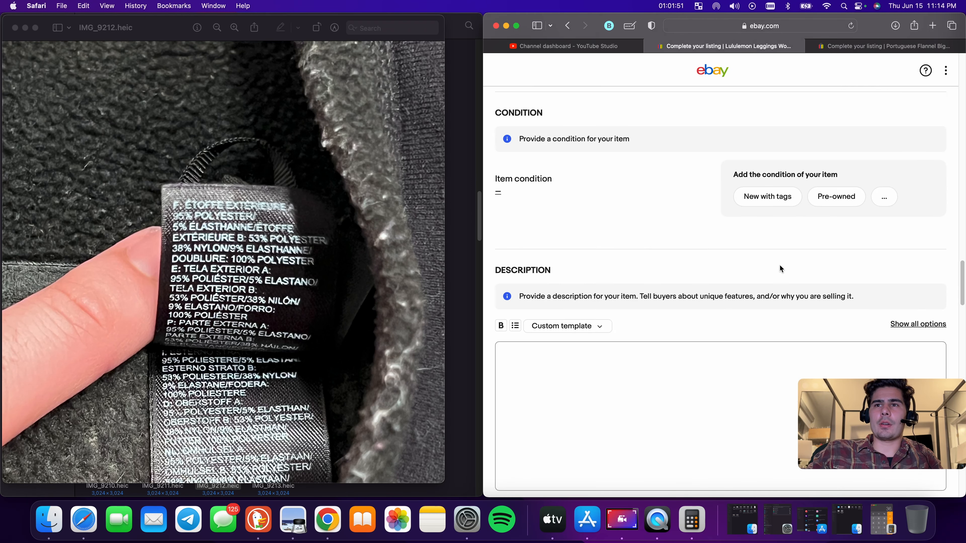
{"action": "left_click", "coordinate": [838, 202]}
{"action": "left_click", "coordinate": [645, 373]}
{"action": "key", "text": "super+v"}
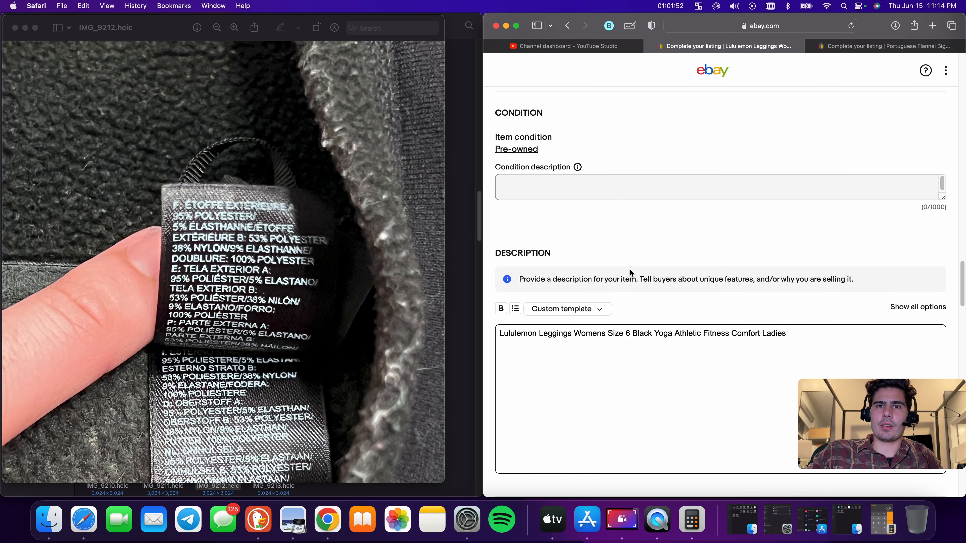
Enter 'Has Pilling' as the condition description
{"action": "left_click", "coordinate": [596, 183]}
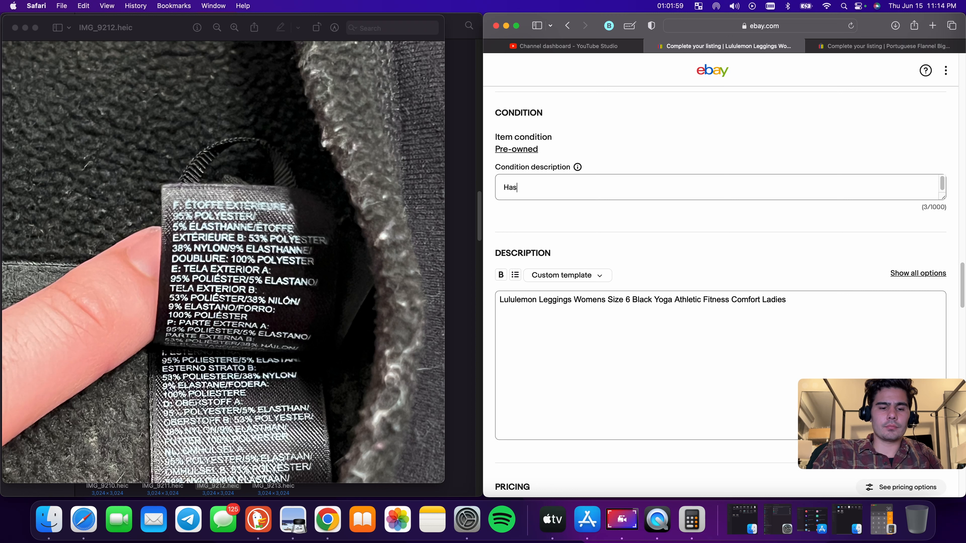
{"action": "type", "text": "Has Pi"}
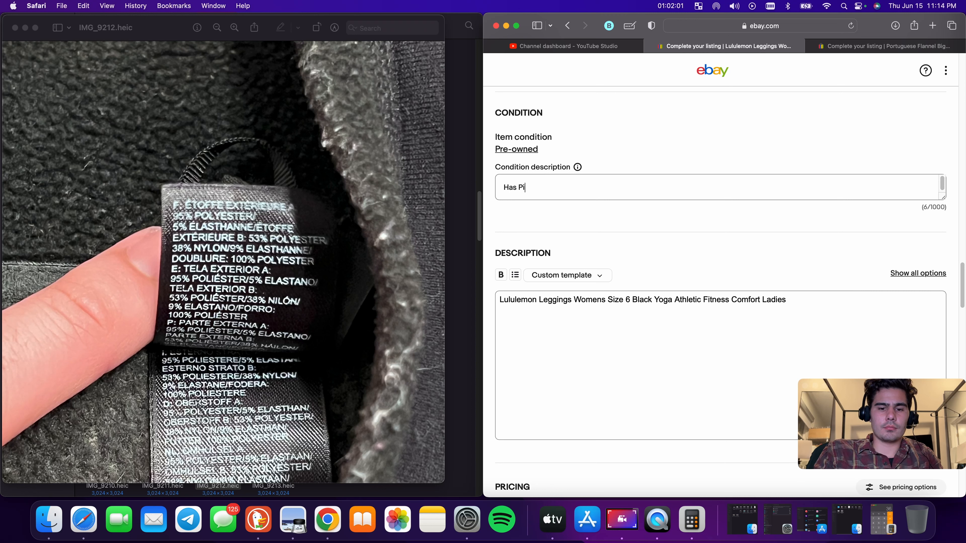
{"action": "type", "text": "lling"}
Set the Buy It Now price to 24.88
{"action": "scroll", "coordinate": [712, 186], "scroll_direction": "down", "scroll_amount": 8}
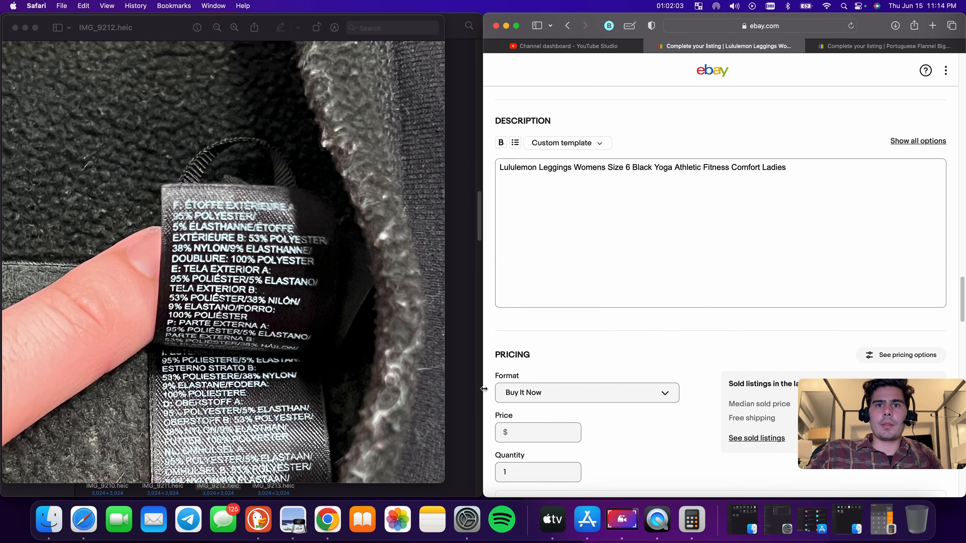
{"action": "left_click", "coordinate": [529, 263]}
{"action": "type", "text": "24.88"}
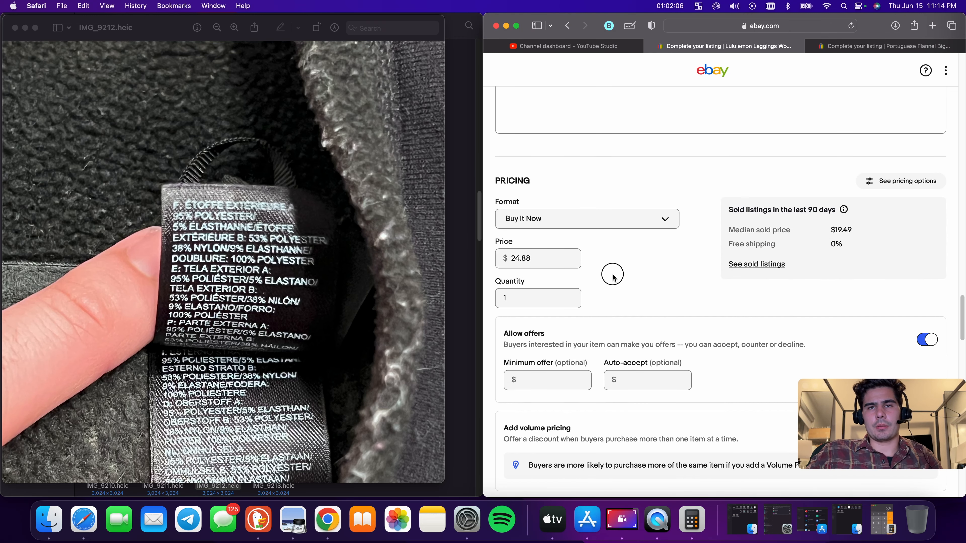
Insert 'Fair Used Condition' at the start of the condition description, before 'Has Pilling'
{"action": "scroll", "coordinate": [614, 275], "scroll_direction": "up", "scroll_amount": 8}
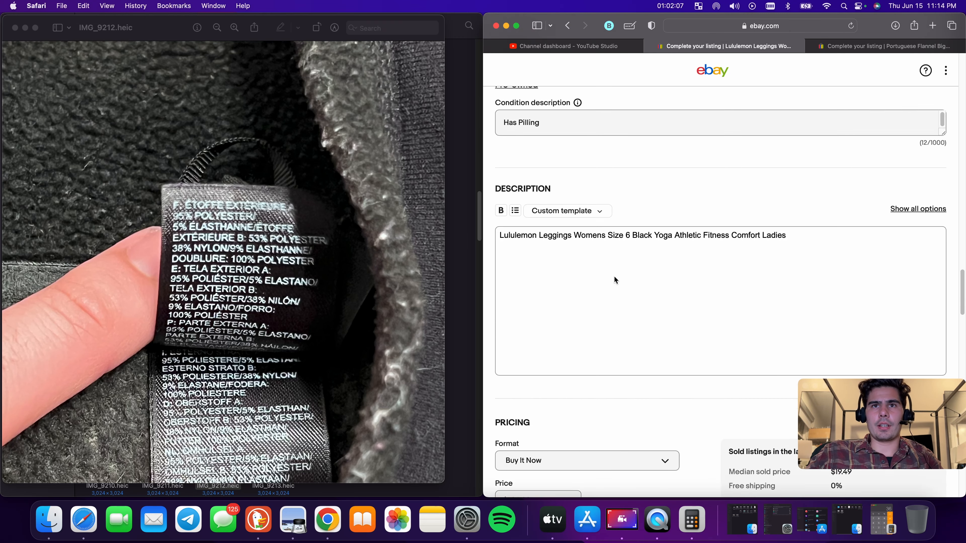
{"action": "left_click", "coordinate": [513, 231]}
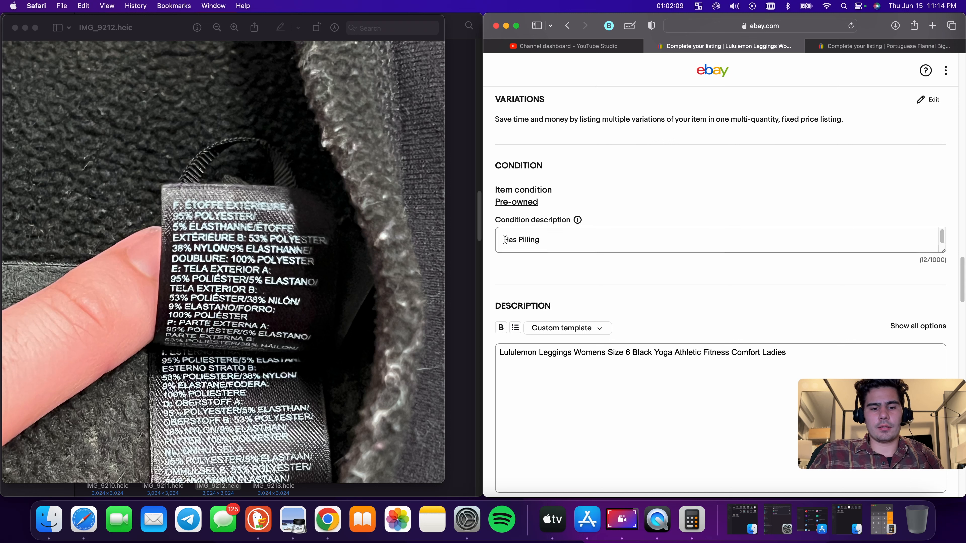
{"action": "type", "text": "Fair "}
{"action": "type", "text": "Used Con"}
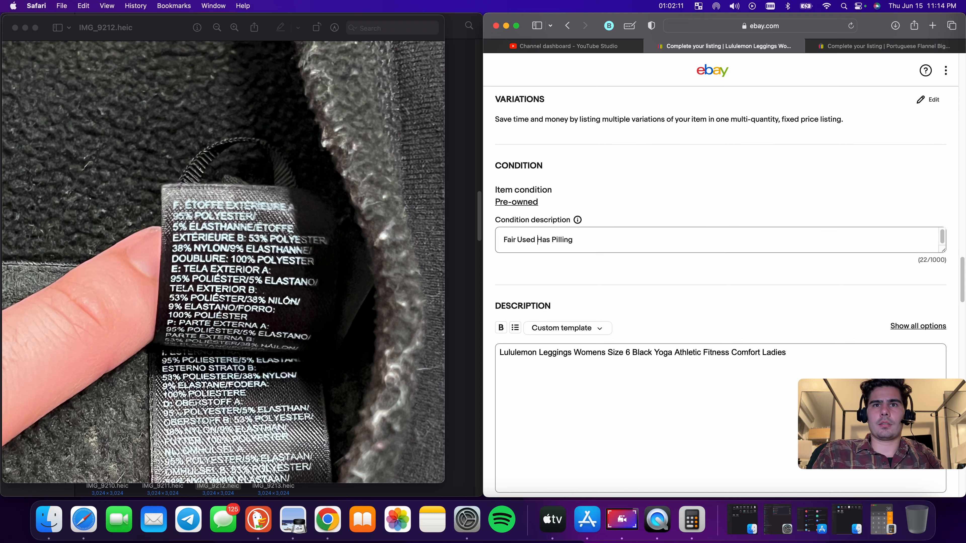
{"action": "type", "text": "dition"}
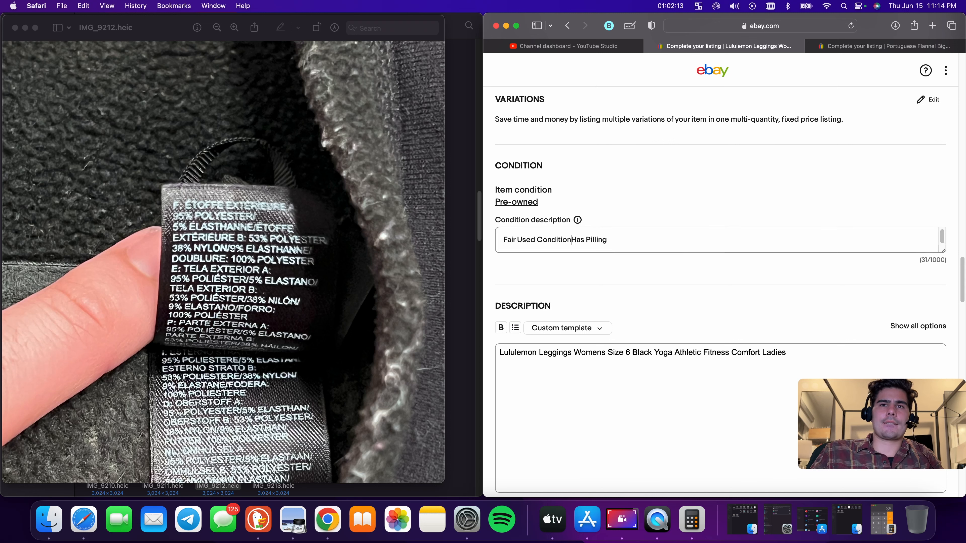
Switch to the Portuguese Flannel listing and replace the title text after 'Portuguese Flannel' with 'Shirt Mens'
{"action": "scroll", "coordinate": [597, 259], "scroll_direction": "down", "scroll_amount": 15}
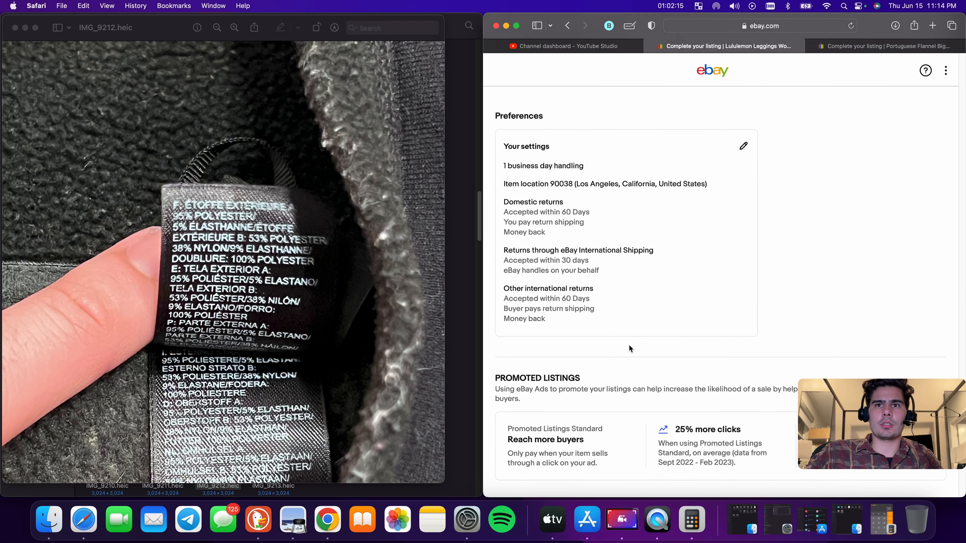
{"action": "key", "text": "ctrl+Tab"}
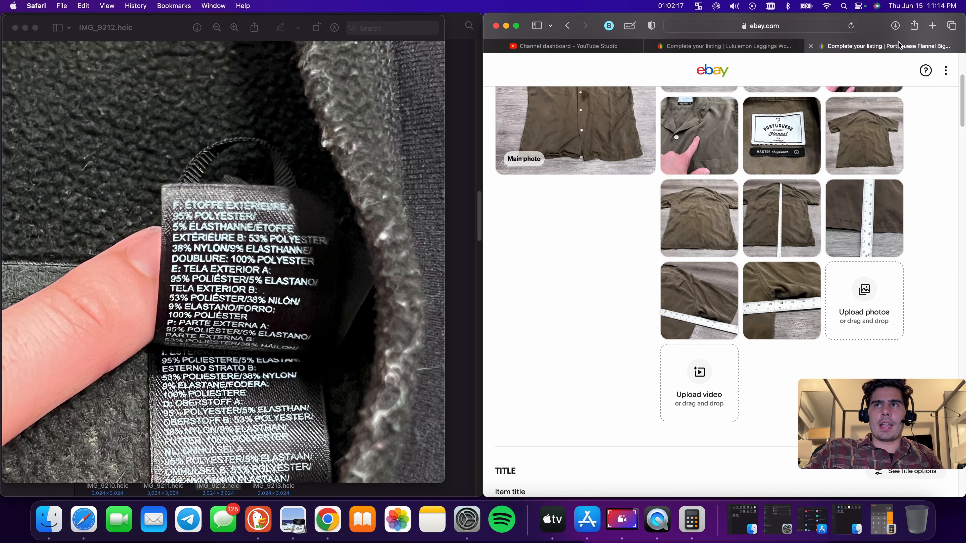
{"action": "scroll", "coordinate": [728, 249], "scroll_direction": "up", "scroll_amount": 5}
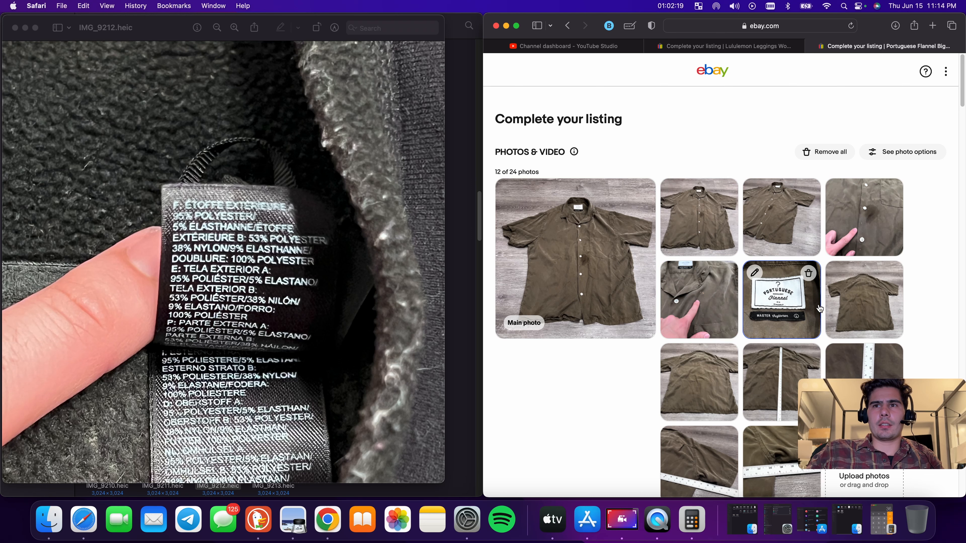
{"action": "scroll", "coordinate": [717, 250], "scroll_direction": "down", "scroll_amount": 10}
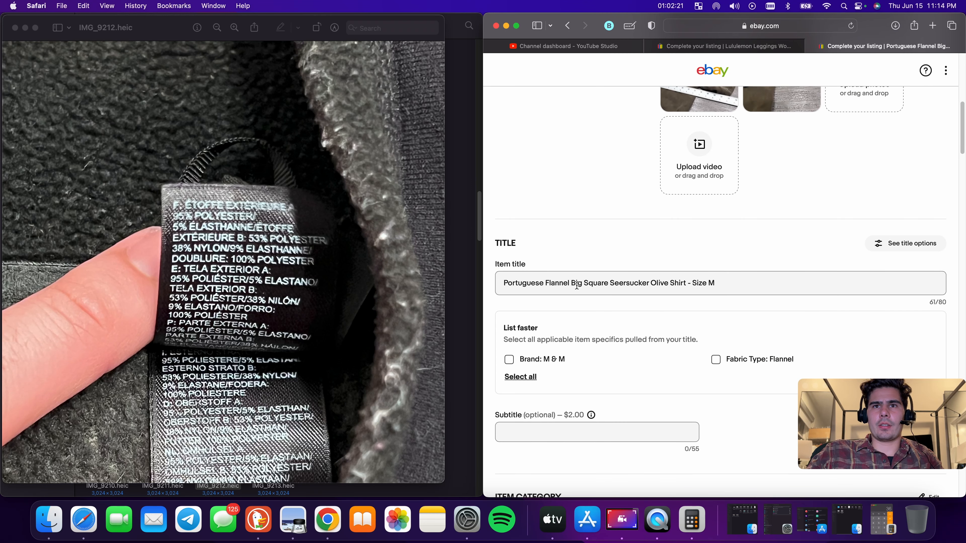
{"action": "left_click_drag", "start_coordinate": [571, 282], "coordinate": [815, 293]}
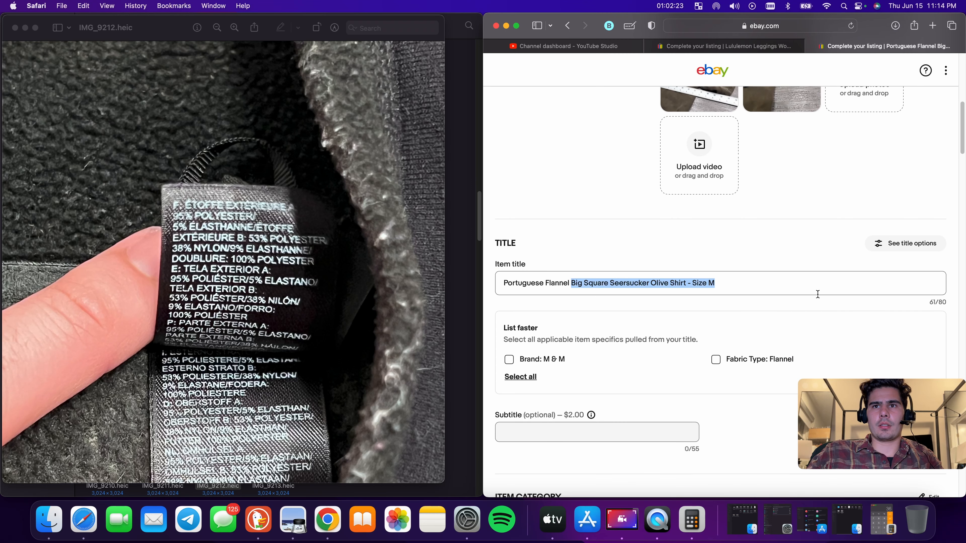
{"action": "key", "text": "BackSpace"}
{"action": "type", "text": "Shirt MEns"}
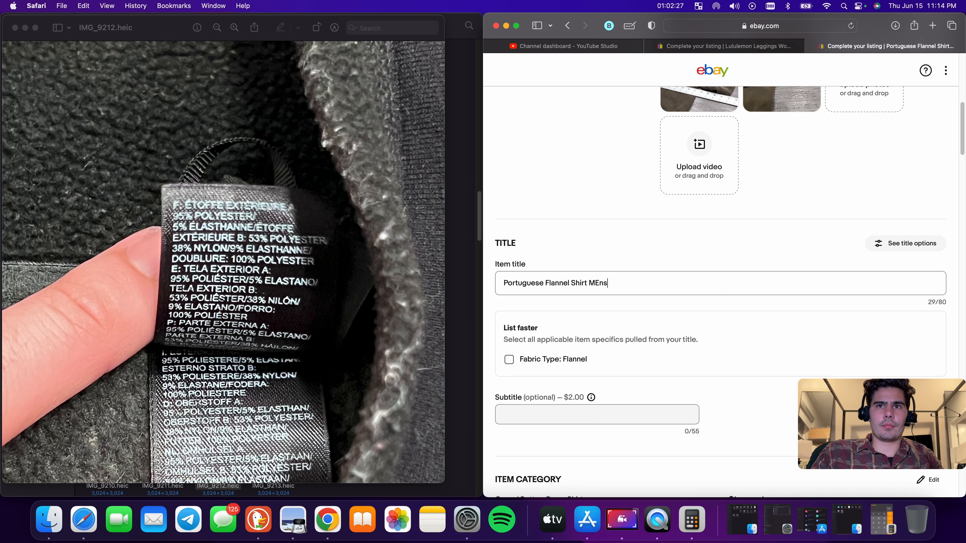
{"action": "key", "text": "BackSpace"}
{"action": "type", "text": "ens"}
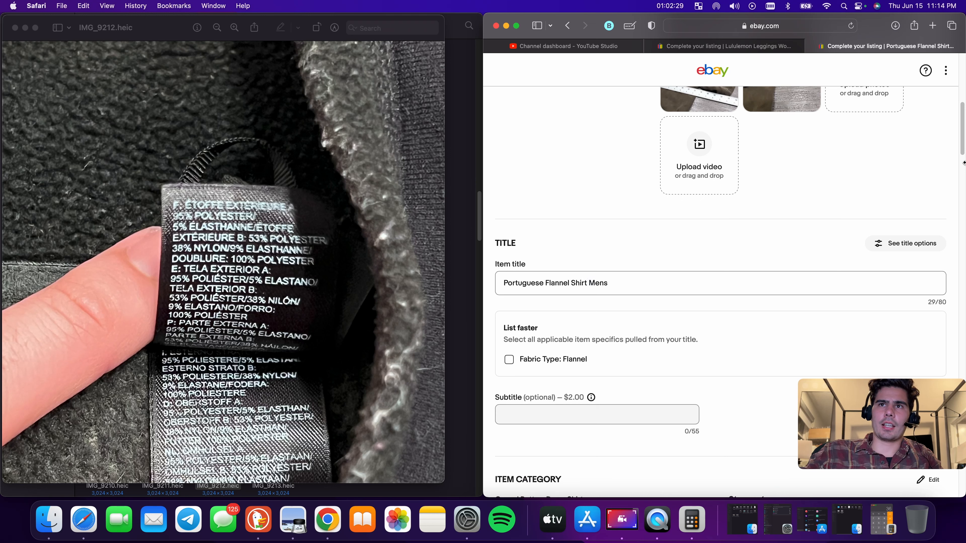
Append 'Large Short Sleeve Button Up Casual Lounge Adult' to the end of the shirt title
{"action": "scroll", "coordinate": [828, 290], "scroll_direction": "up", "scroll_amount": 10}
{"action": "scroll", "coordinate": [828, 290], "scroll_direction": "down", "scroll_amount": 3}
{"action": "scroll", "coordinate": [828, 290], "scroll_direction": "down", "scroll_amount": 5}
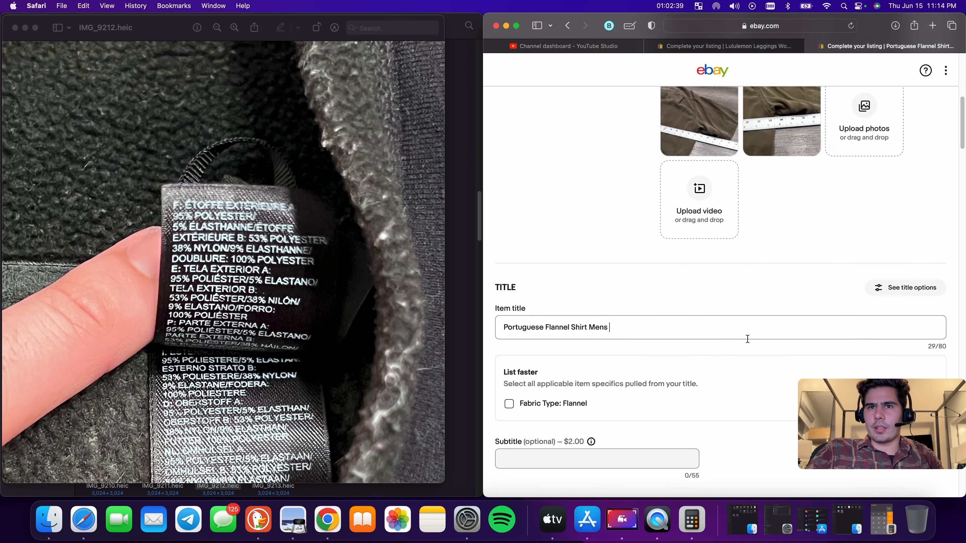
{"action": "type", "text": "Large Shjort"}
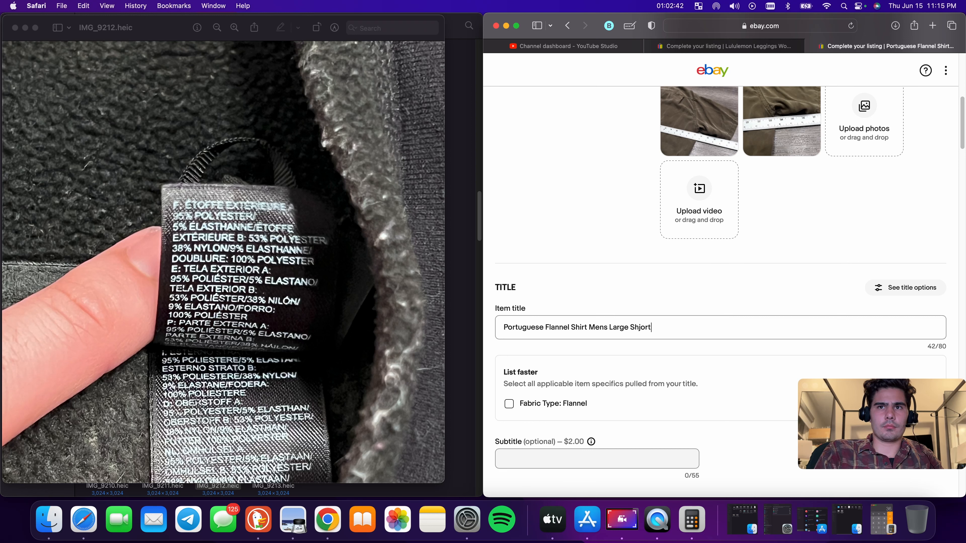
{"action": "key", "text": "BackSpace"}
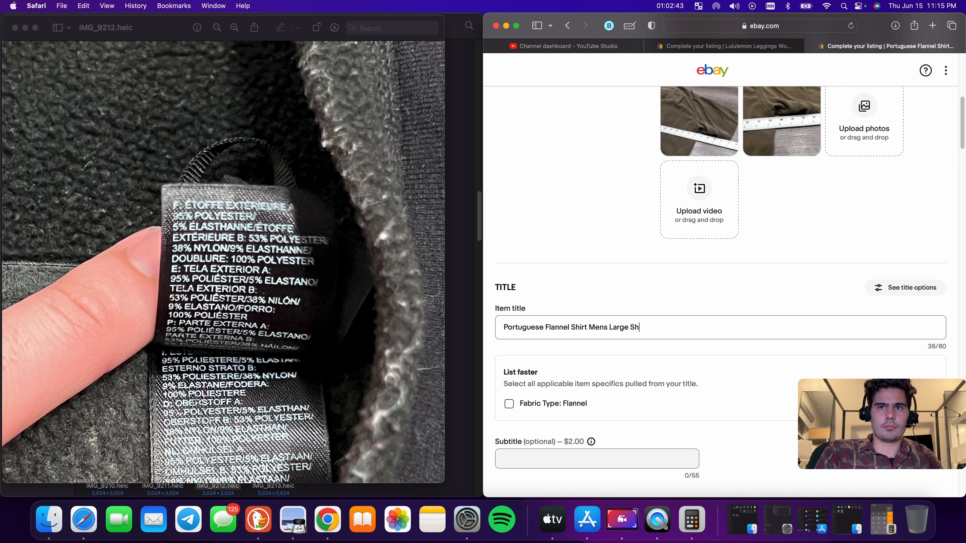
{"action": "type", "text": "ort Sle"}
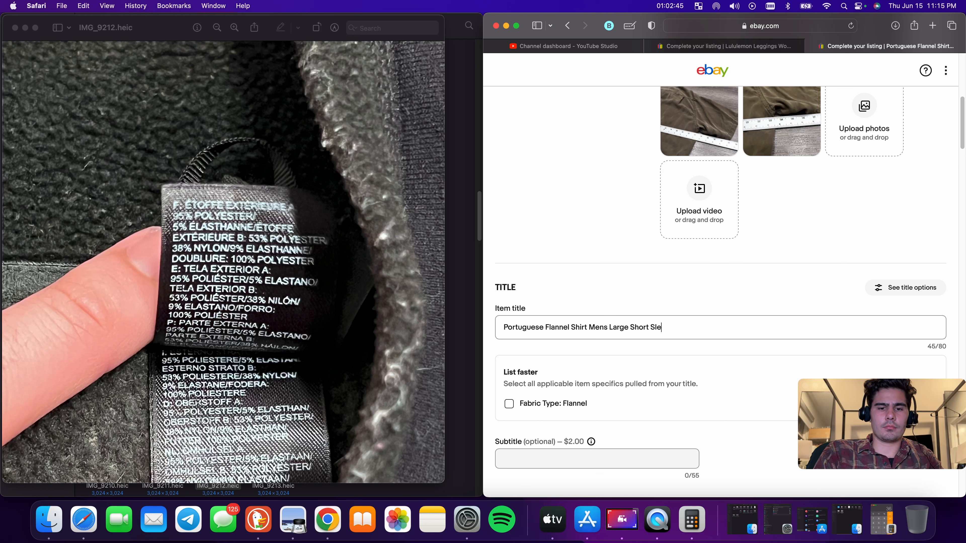
{"action": "type", "text": "eve Button"}
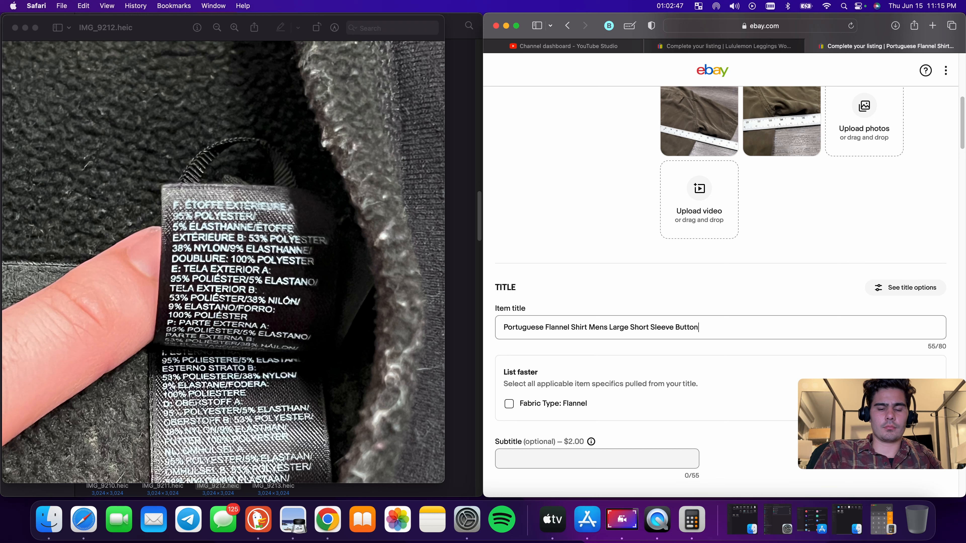
{"action": "type", "text": " U"}
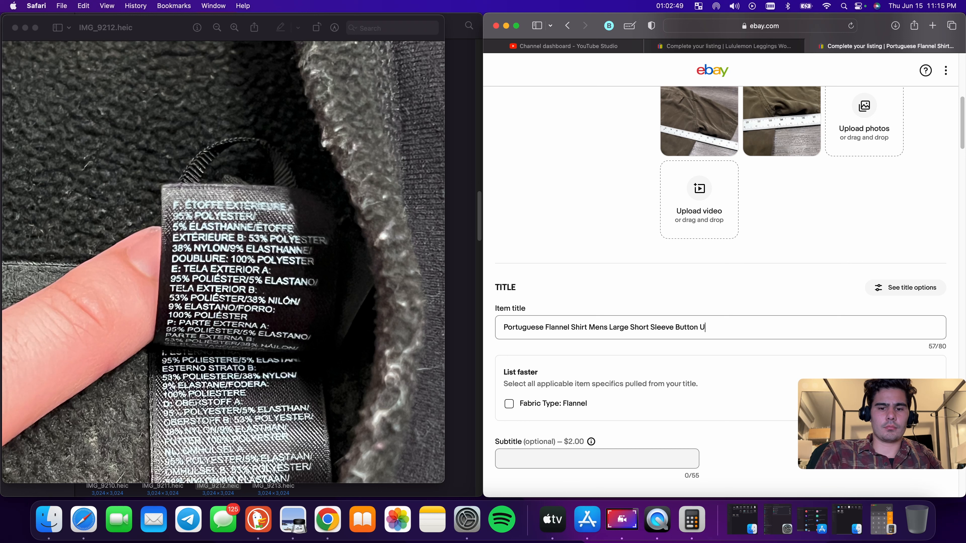
{"action": "type", "text": "p Casual"}
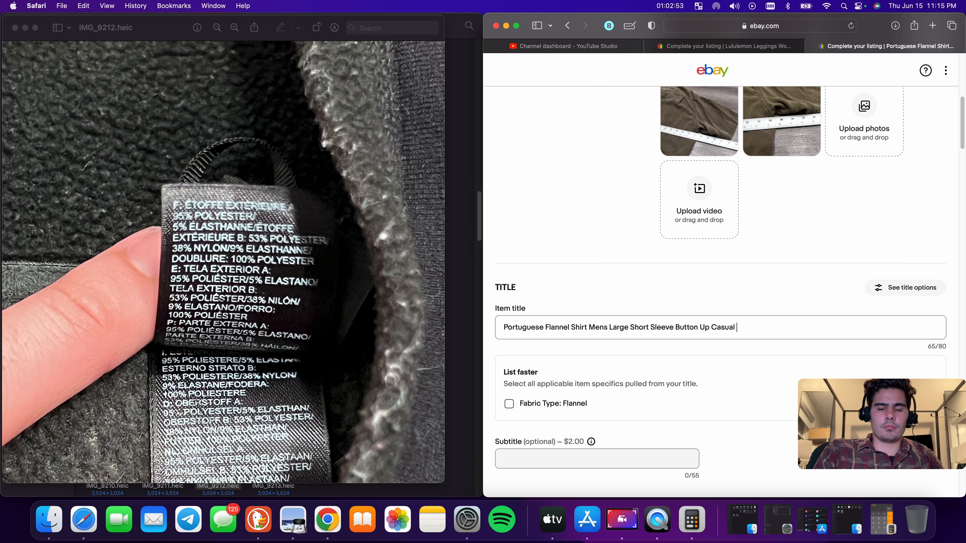
{"action": "type", "text": " Lounge "}
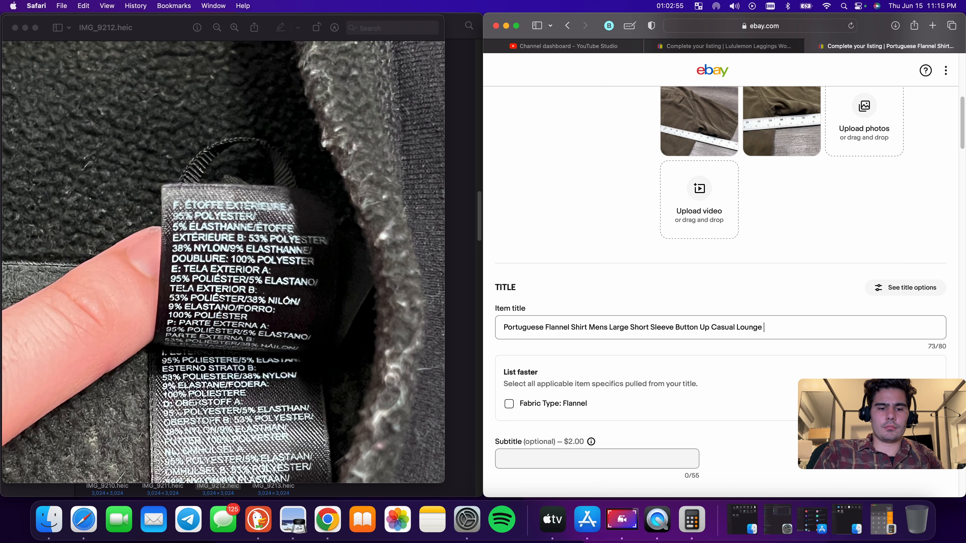
{"action": "type", "text": "Adult"}
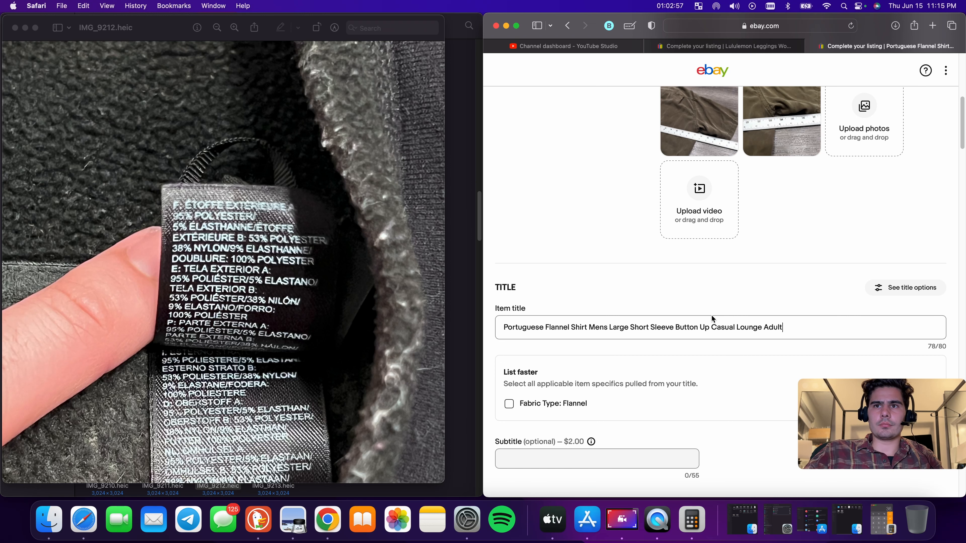
Select and copy the entire shirt title
{"action": "triple_click", "coordinate": [718, 327]}
{"action": "right_click", "coordinate": [719, 326]}
{"action": "left_click", "coordinate": [768, 370]}
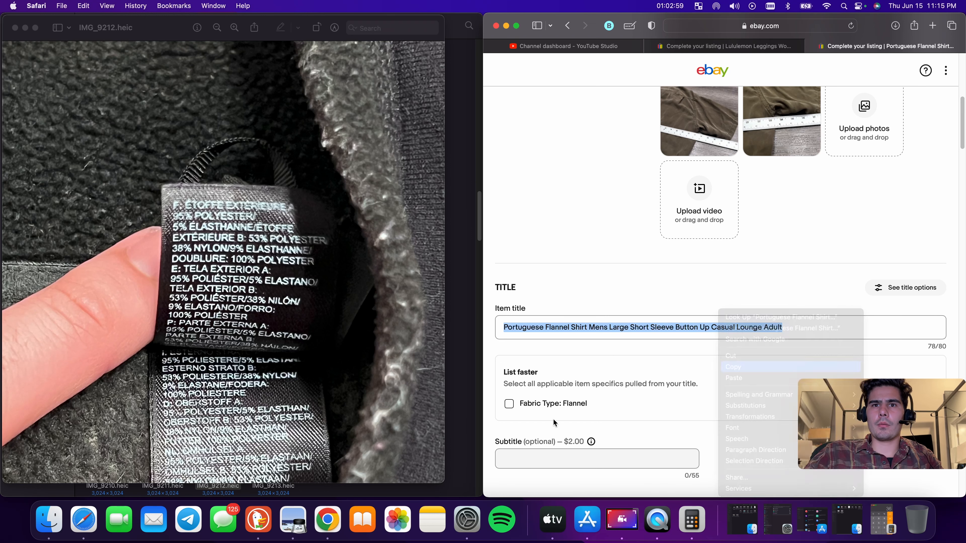
Set the shirt's size to L in the item specifics
{"action": "scroll", "coordinate": [515, 406], "scroll_direction": "down", "scroll_amount": 10}
{"action": "scroll", "coordinate": [756, 291], "scroll_direction": "down", "scroll_amount": 1}
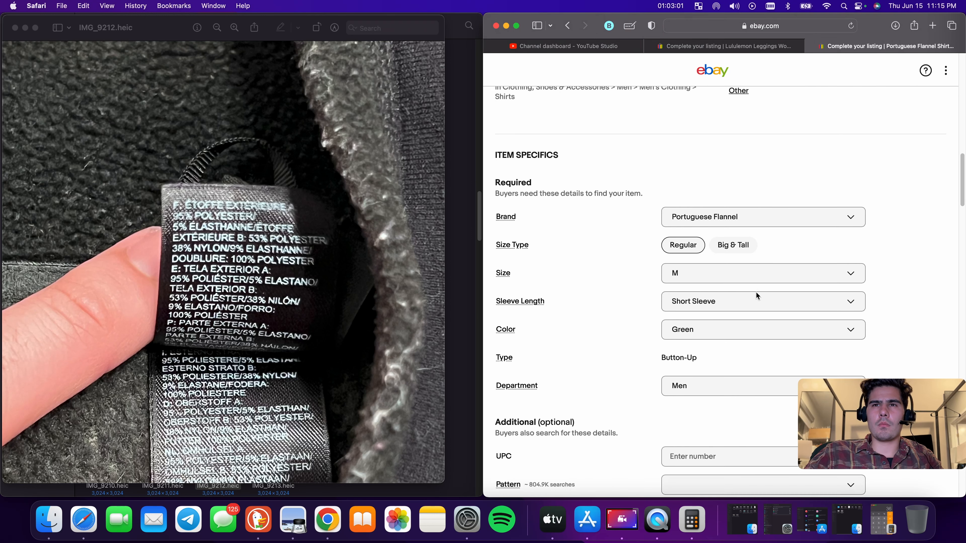
{"action": "scroll", "coordinate": [788, 262], "scroll_direction": "down", "scroll_amount": 3}
{"action": "left_click", "coordinate": [716, 242]}
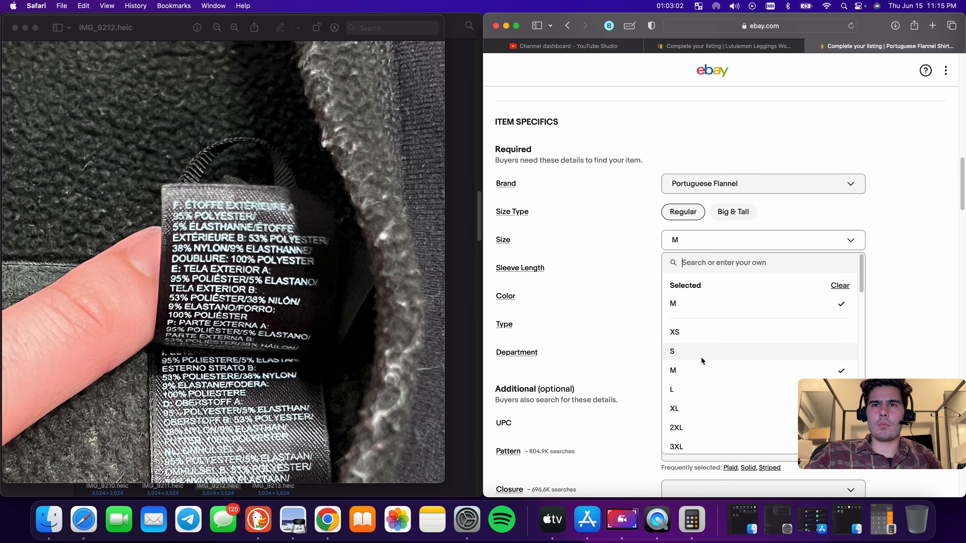
{"action": "left_click", "coordinate": [686, 388]}
Set the shirt's pattern to Solid
{"action": "scroll", "coordinate": [730, 266], "scroll_direction": "down", "scroll_amount": 2}
{"action": "scroll", "coordinate": [719, 281], "scroll_direction": "down", "scroll_amount": 5}
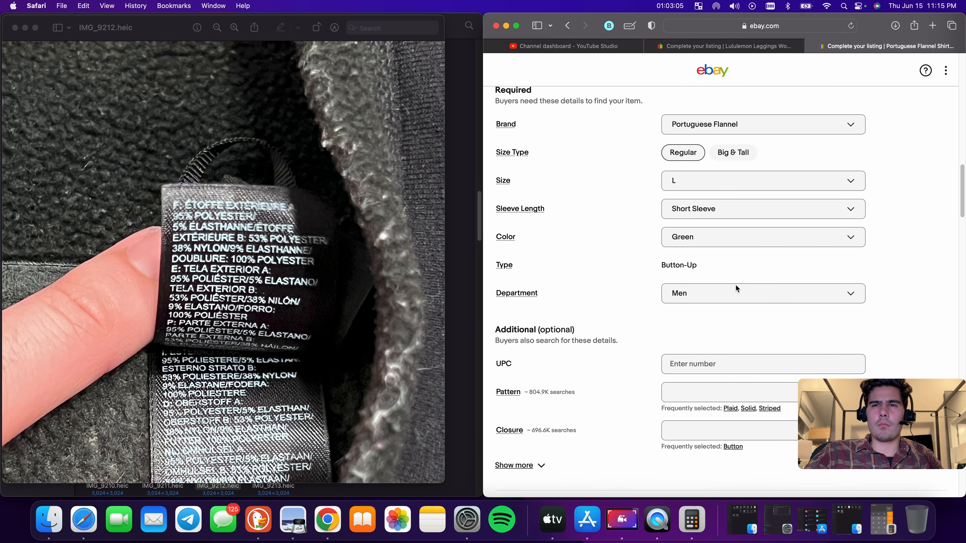
{"action": "left_click", "coordinate": [747, 265]}
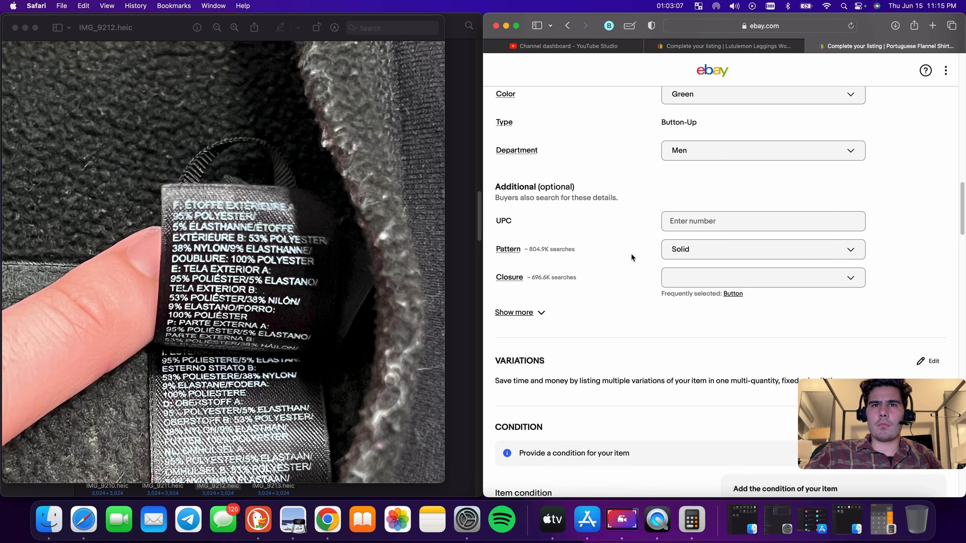
Expand the additional item specifics and review the optional fields
{"action": "scroll", "coordinate": [735, 291], "scroll_direction": "up", "scroll_amount": 15}
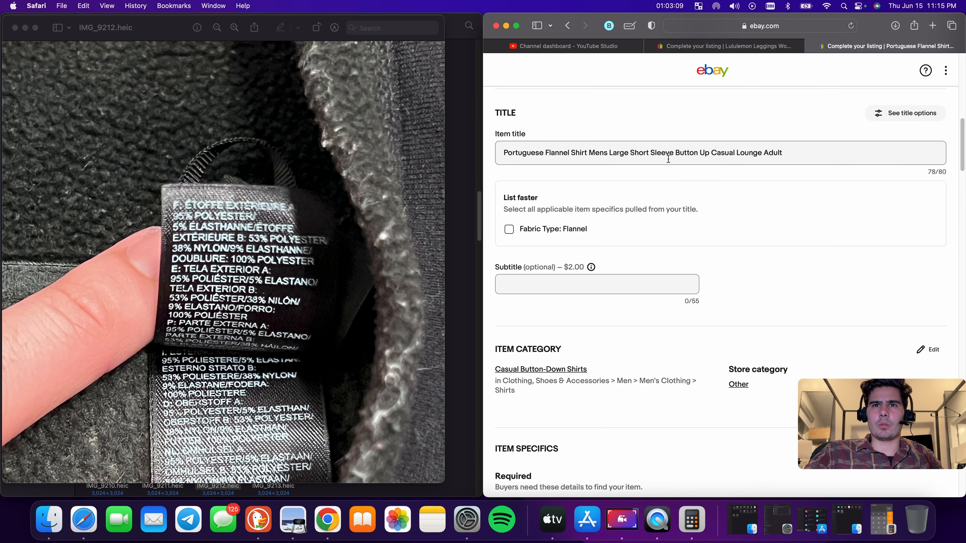
{"action": "scroll", "coordinate": [726, 250], "scroll_direction": "down", "scroll_amount": 5}
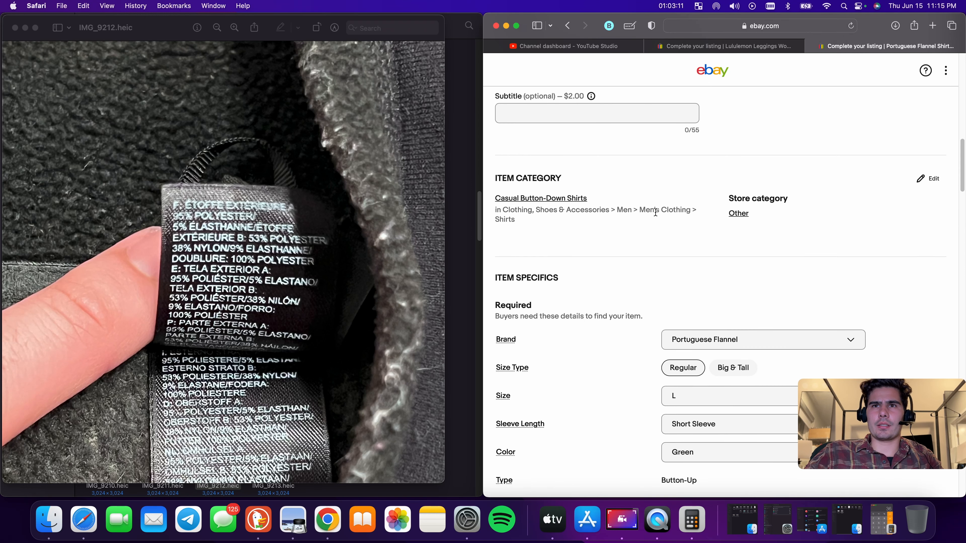
{"action": "scroll", "coordinate": [713, 224], "scroll_direction": "down", "scroll_amount": 10}
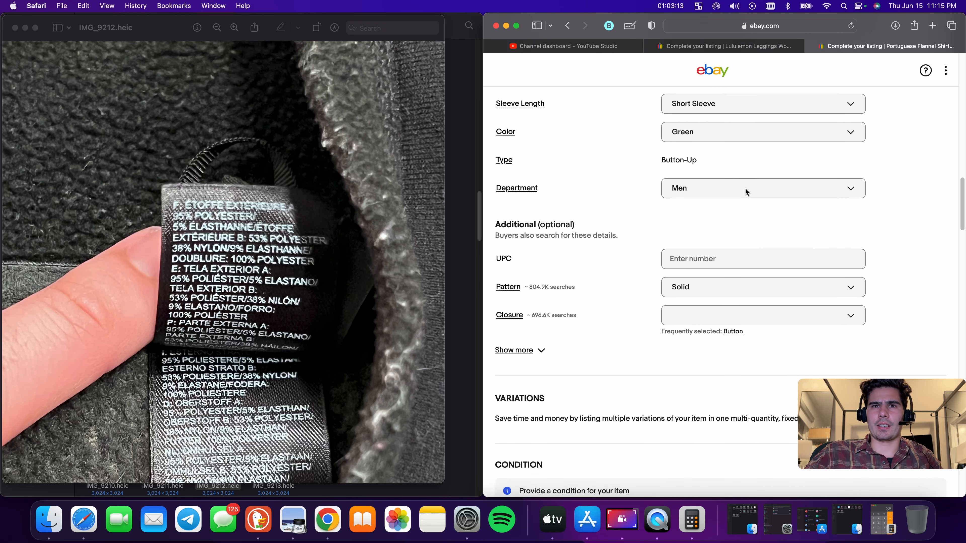
{"action": "left_click", "coordinate": [540, 240]}
{"action": "scroll", "coordinate": [732, 253], "scroll_direction": "down", "scroll_amount": 3}
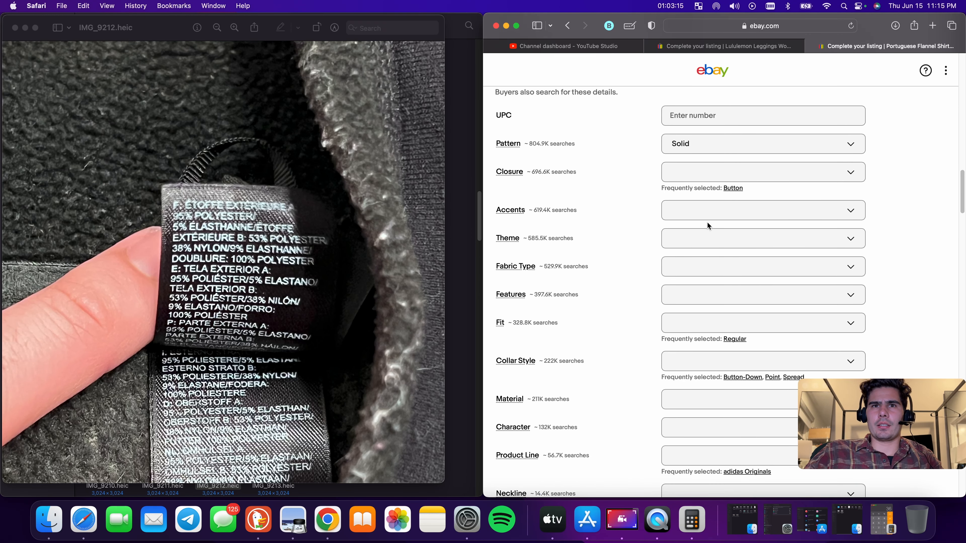
{"action": "scroll", "coordinate": [728, 207], "scroll_direction": "down", "scroll_amount": 3}
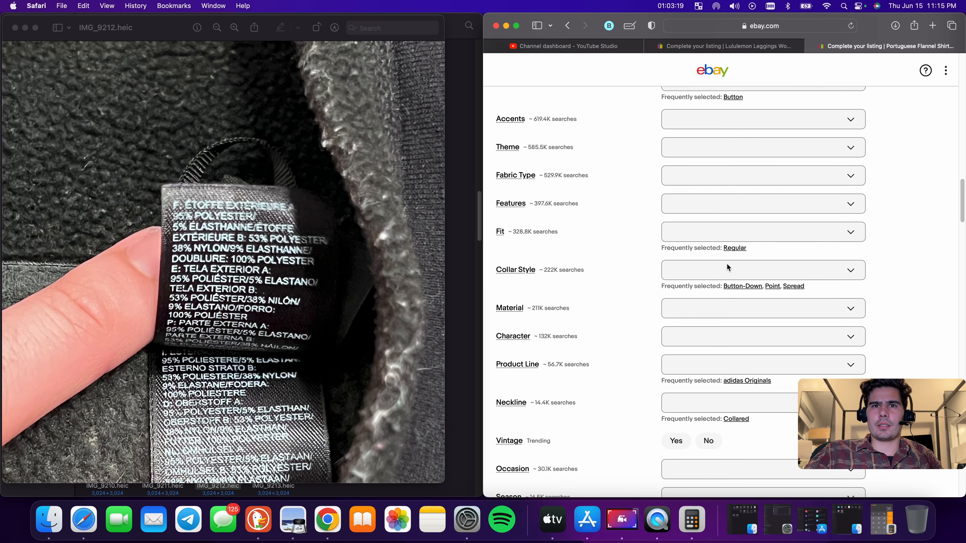
{"action": "scroll", "coordinate": [728, 263], "scroll_direction": "down", "scroll_amount": 8}
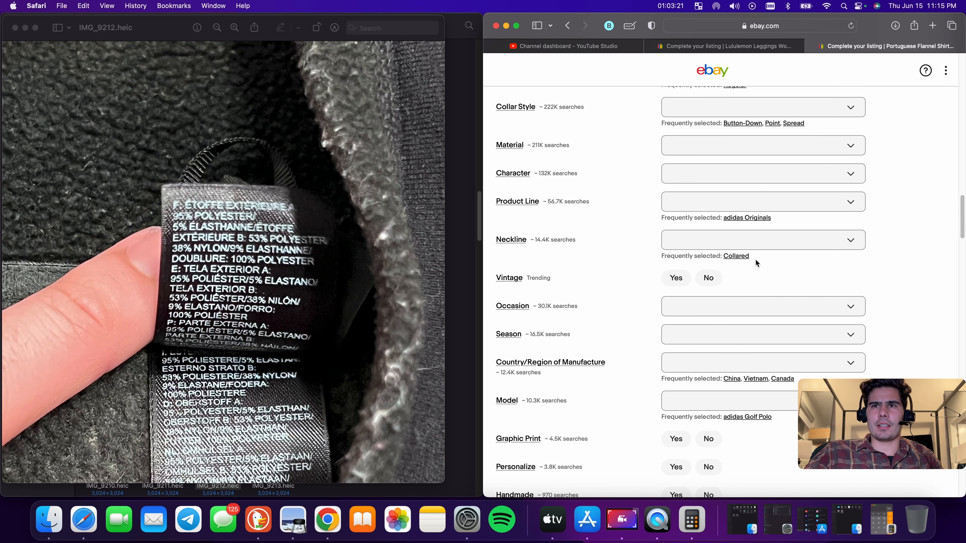
{"action": "scroll", "coordinate": [700, 226], "scroll_direction": "down", "scroll_amount": 10}
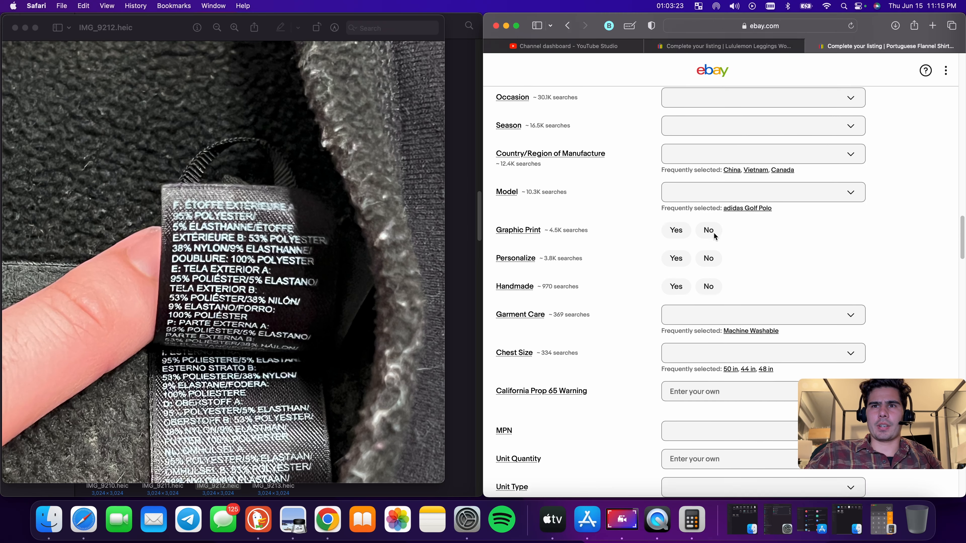
{"action": "scroll", "coordinate": [715, 232], "scroll_direction": "down", "scroll_amount": 20}
Paste the copied shirt title into the item description
{"action": "left_click", "coordinate": [773, 156]}
{"action": "left_click", "coordinate": [763, 372]}
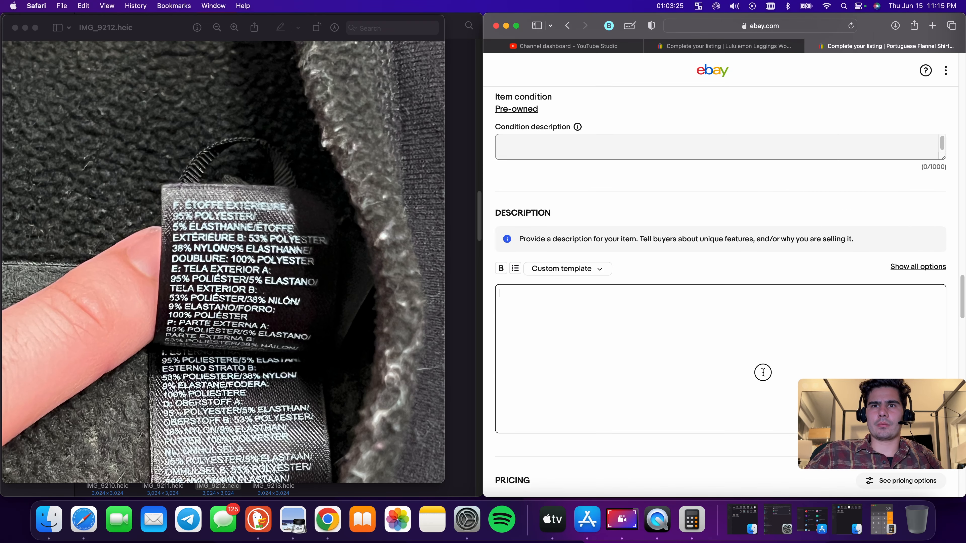
{"action": "key", "text": "super+v"}
Enter 'Has stains marks' as the condition description
{"action": "left_click", "coordinate": [604, 151]}
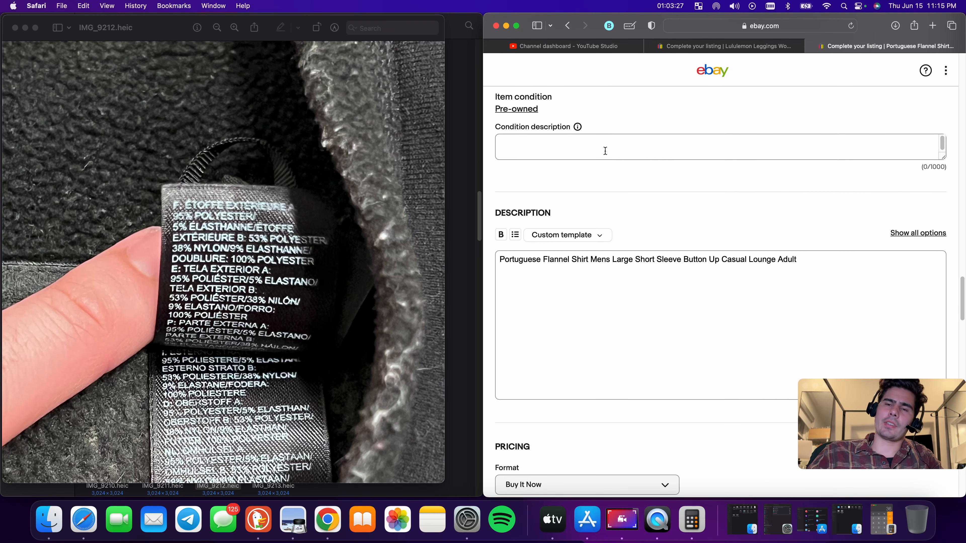
{"action": "type", "text": "Has sta"}
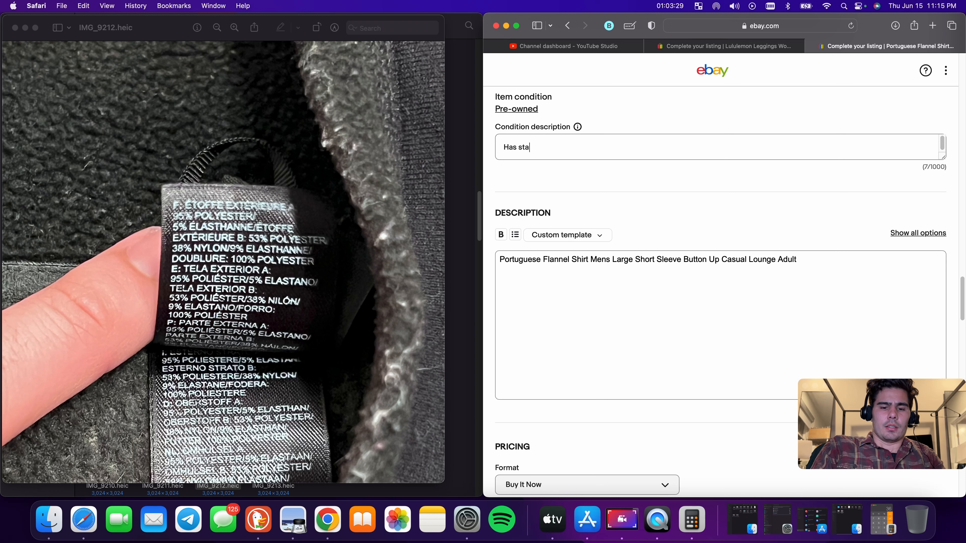
{"action": "type", "text": "ins martks"}
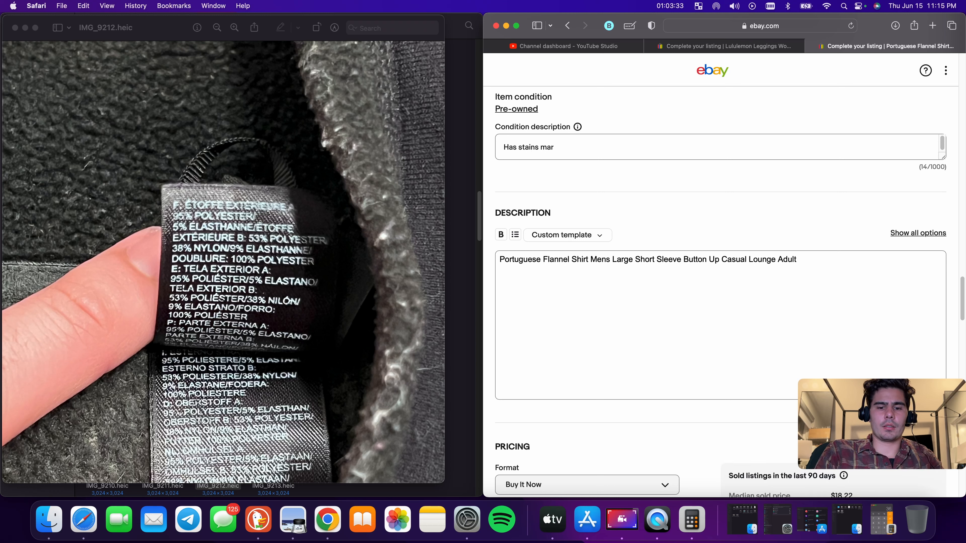
Insert 'Fair Used Condition' at the start of the condition description, before 'Has stains marks'
{"action": "left_click", "coordinate": [502, 147]}
{"action": "type", "text": "Fair Us"}
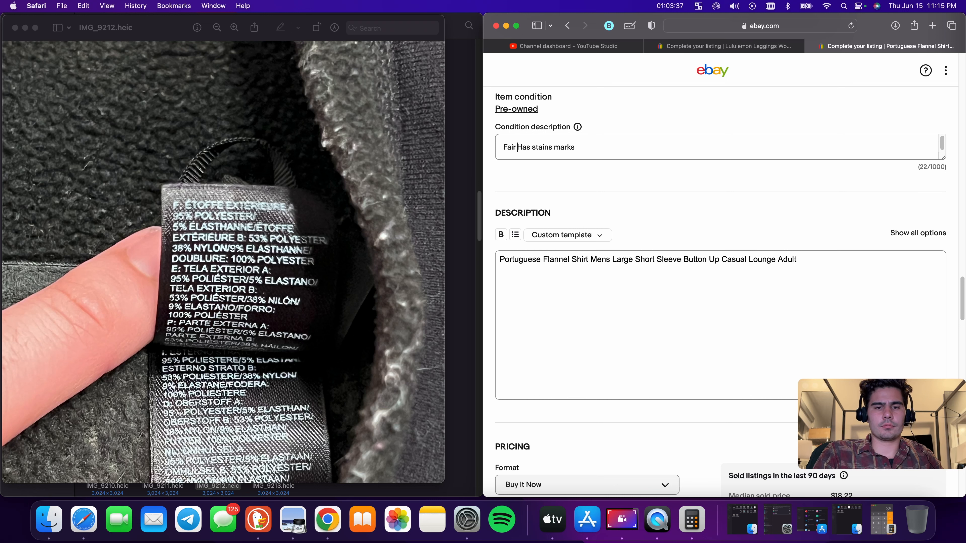
{"action": "type", "text": "ed Condi"}
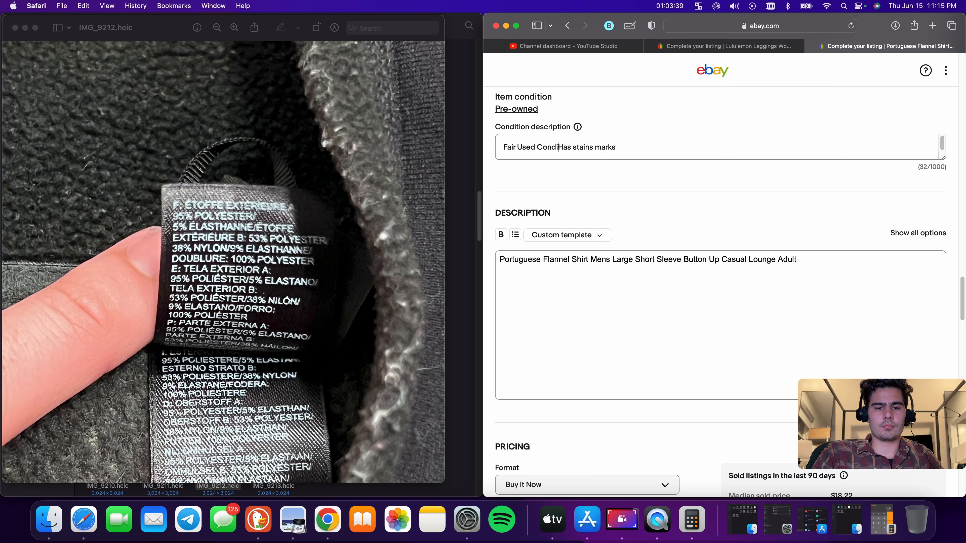
{"action": "type", "text": "tion"}
Set the Buy It Now price to 38.8
{"action": "scroll", "coordinate": [596, 299], "scroll_direction": "down", "scroll_amount": 10}
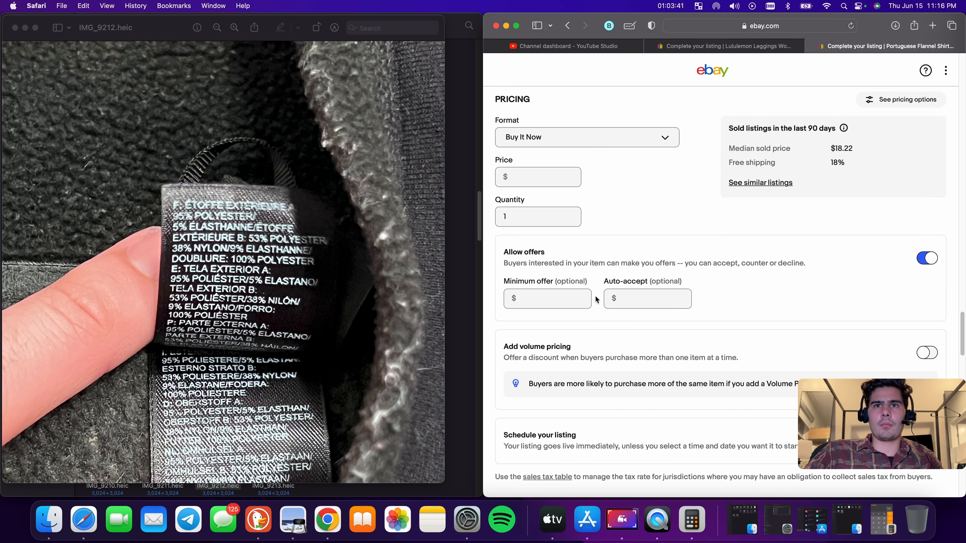
{"action": "left_click", "coordinate": [544, 173]}
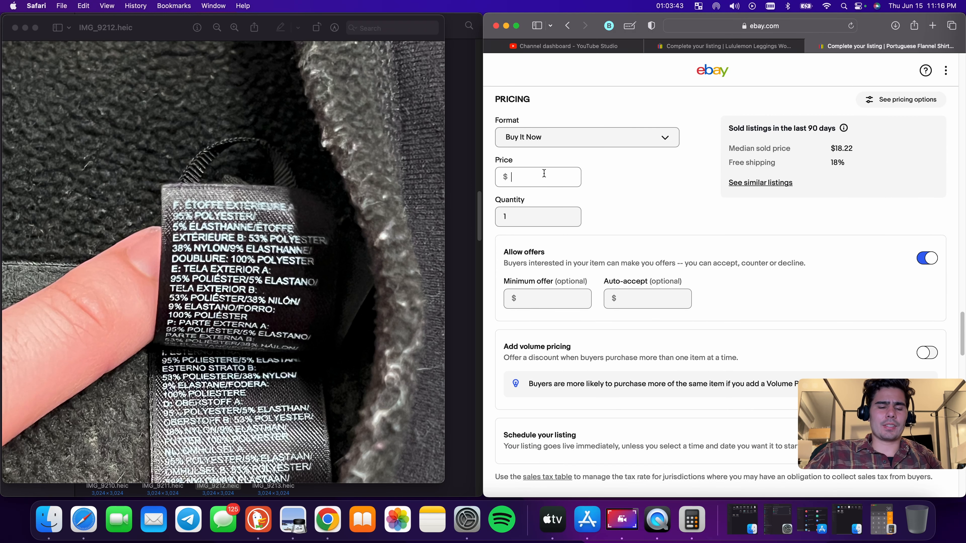
{"action": "type", "text": "18.99"}
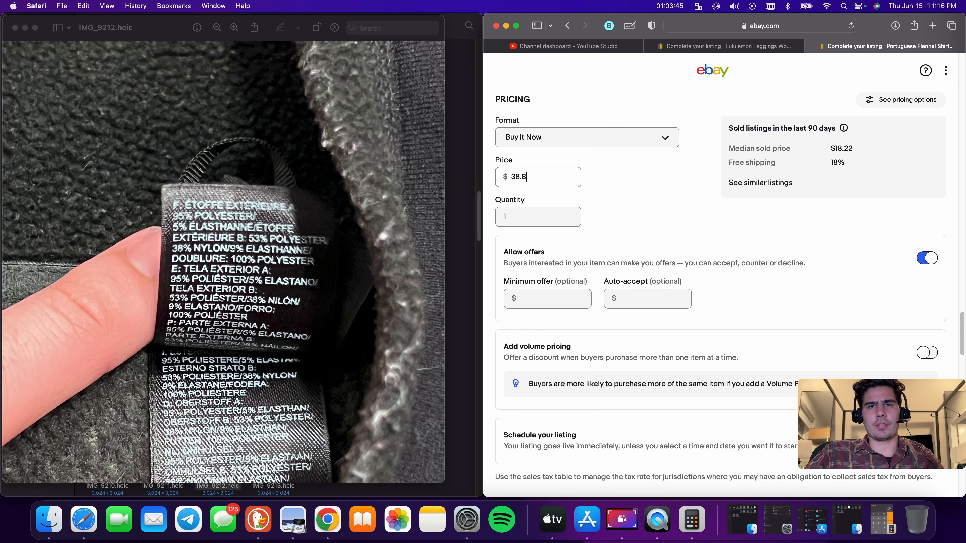
Enter a package weight of 9 oz and set the second package dimension to 9 in
{"action": "scroll", "coordinate": [609, 228], "scroll_direction": "down", "scroll_amount": 8}
{"action": "left_click", "coordinate": [556, 316]}
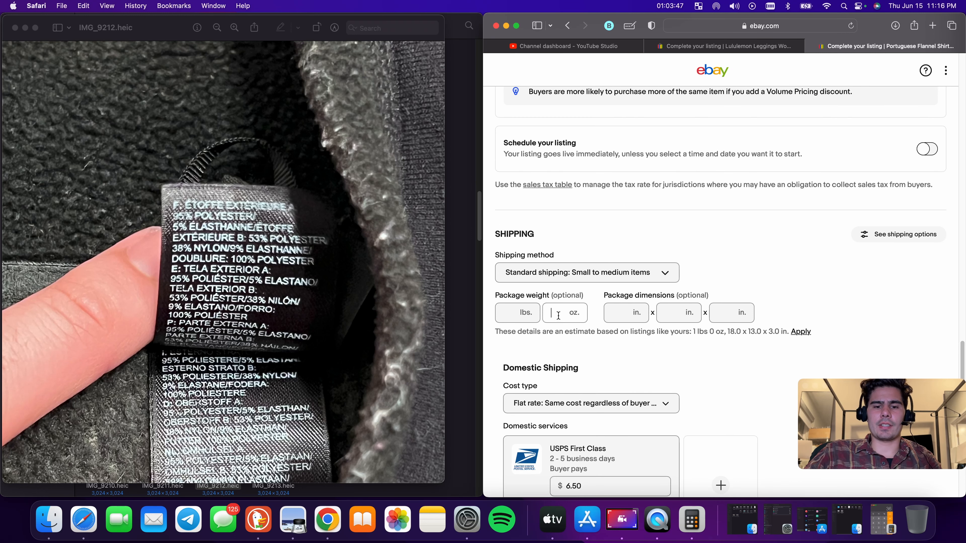
{"action": "type", "text": "9"}
{"action": "left_click", "coordinate": [613, 311]}
{"action": "type", "text": "9"}
{"action": "left_click", "coordinate": [671, 314]}
{"action": "type", "text": "9"}
{"action": "left_click", "coordinate": [722, 314]}
Try to set the USPS First Class shipping cost to 4.00
{"action": "scroll", "coordinate": [625, 314], "scroll_direction": "down", "scroll_amount": 6}
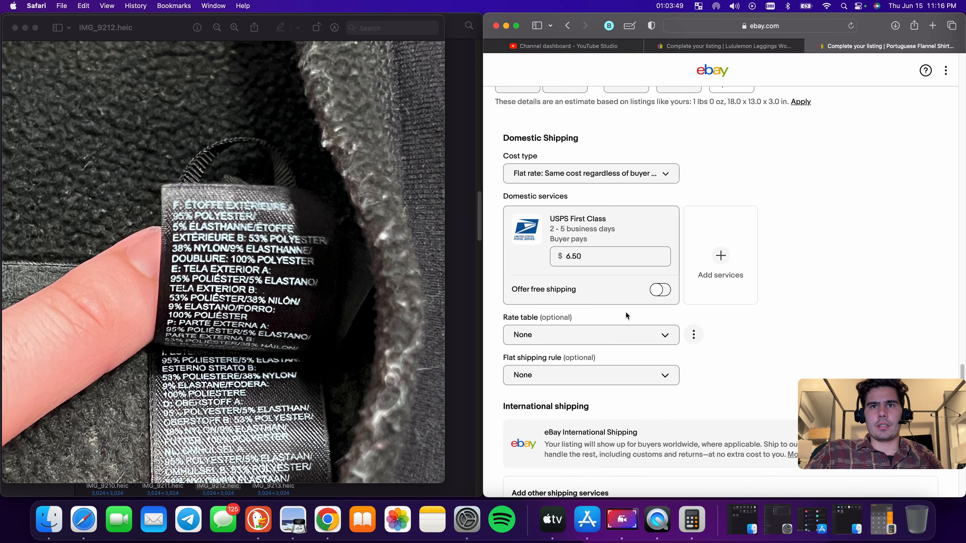
{"action": "left_click", "coordinate": [610, 262]}
{"action": "type", "text": "4.00"}
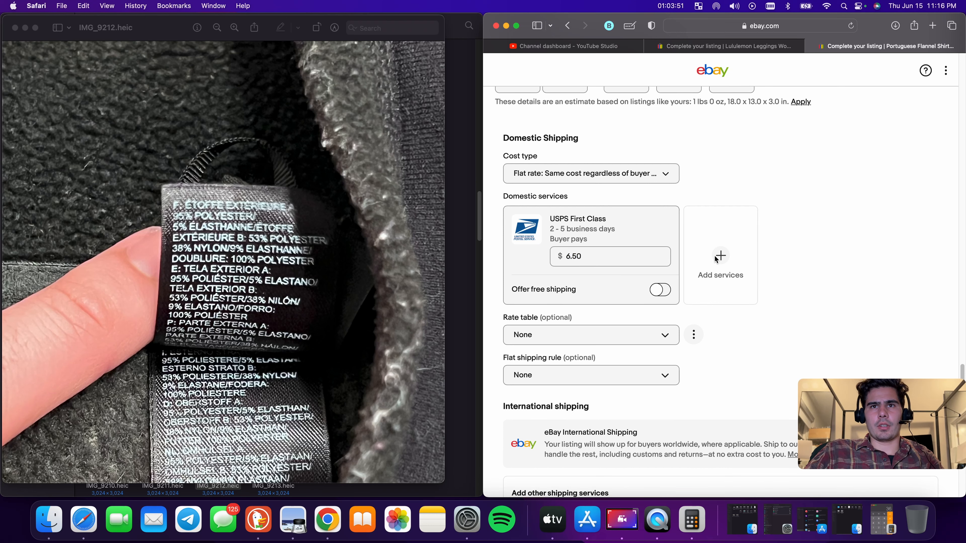
Publish the Portuguese Flannel shirt listing and close the Lululemon listing tab
{"action": "scroll", "coordinate": [695, 266], "scroll_direction": "down", "scroll_amount": 20}
{"action": "left_click", "coordinate": [715, 333]}
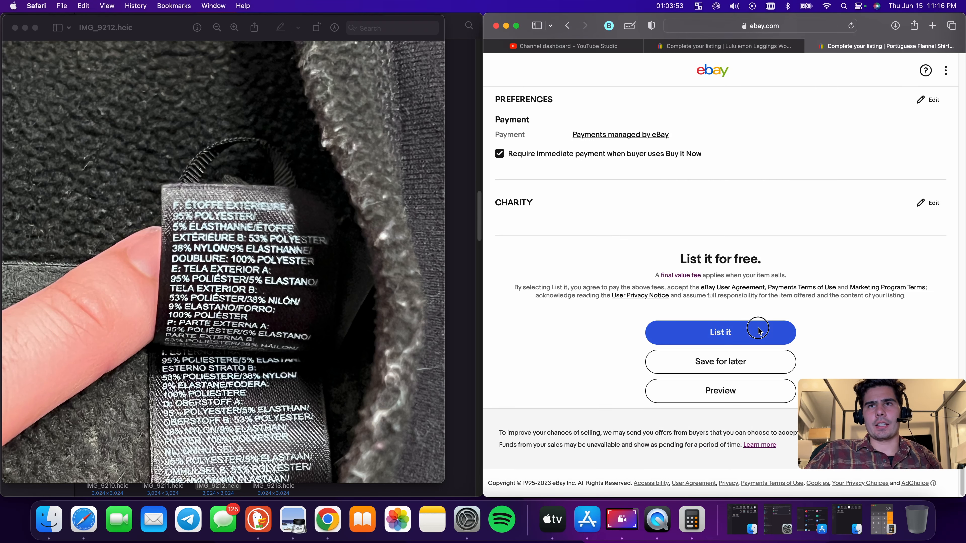
{"action": "left_click", "coordinate": [661, 48]}
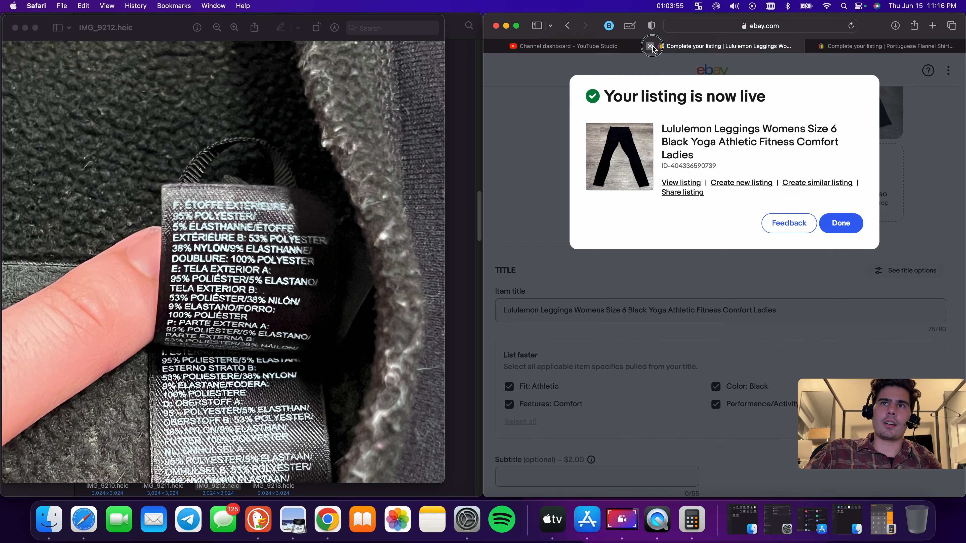
{"action": "left_click", "coordinate": [650, 47]}
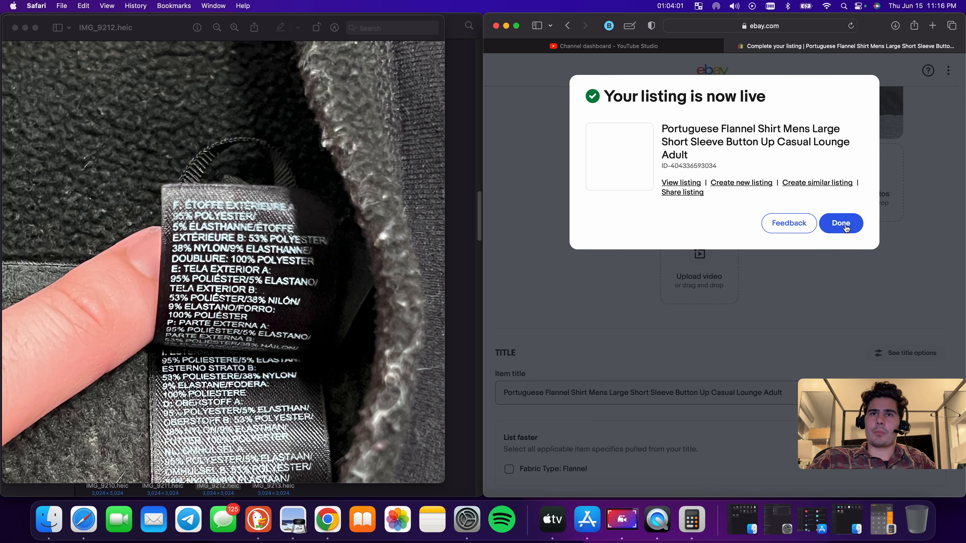
Switch to the YouTube Studio tab and expand the browser window to fill the screen
{"action": "left_click", "coordinate": [622, 52]}
{"action": "left_click", "coordinate": [850, 26]}
{"action": "left_click_drag", "start_coordinate": [854, 16], "coordinate": [665, 1]}
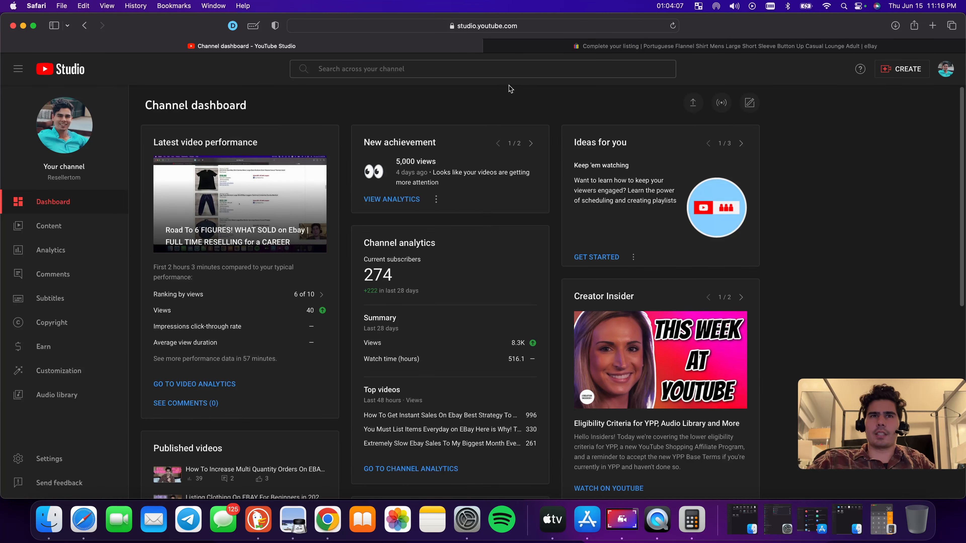
Review the YouTube Studio channel dashboard and open the channel analytics page
{"action": "scroll", "coordinate": [476, 221], "scroll_direction": "down", "scroll_amount": 3}
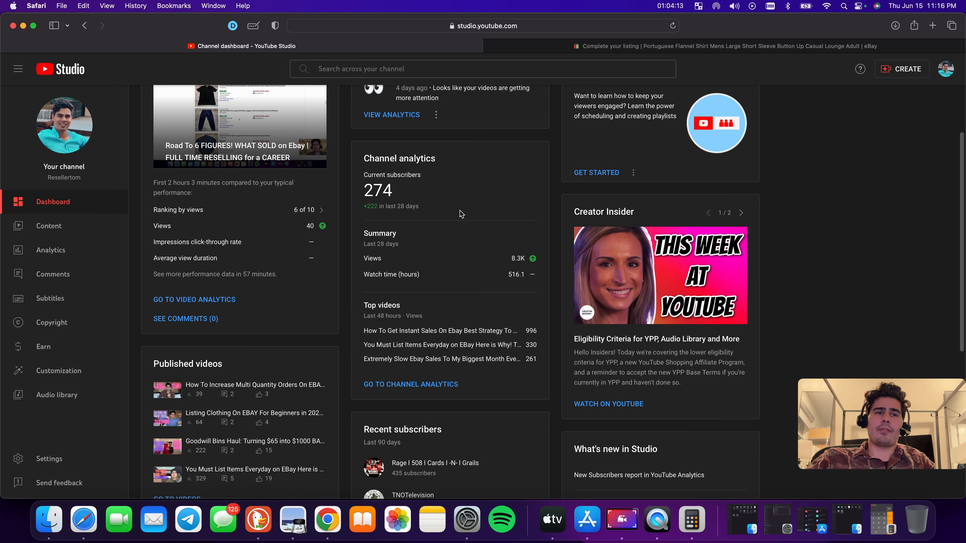
{"action": "scroll", "coordinate": [412, 190], "scroll_direction": "up", "scroll_amount": 1}
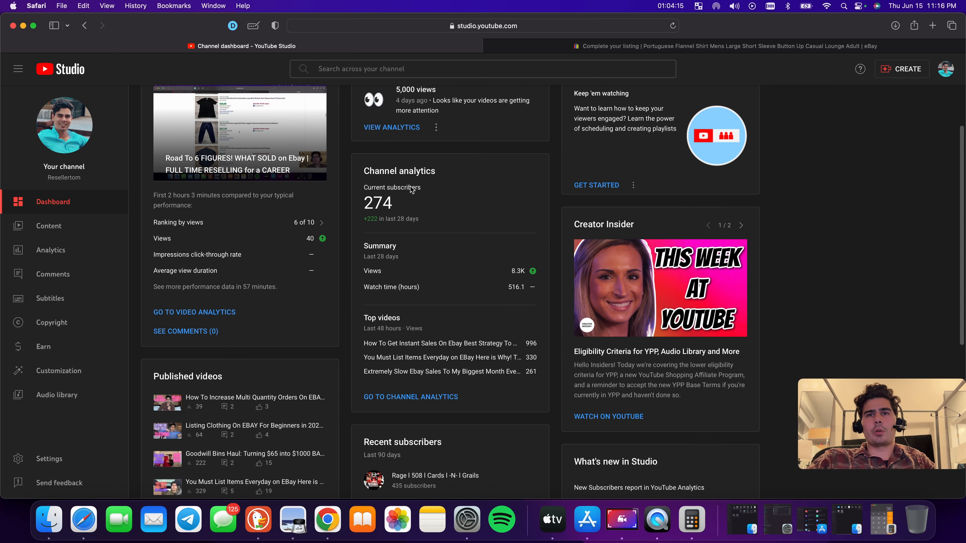
{"action": "scroll", "coordinate": [412, 190], "scroll_direction": "up", "scroll_amount": 3}
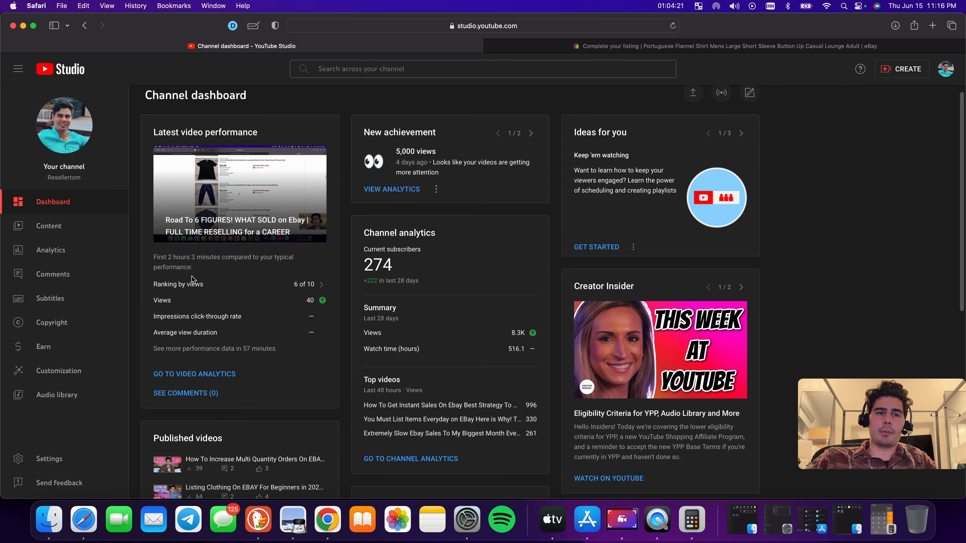
{"action": "scroll", "coordinate": [240, 280], "scroll_direction": "down", "scroll_amount": 15}
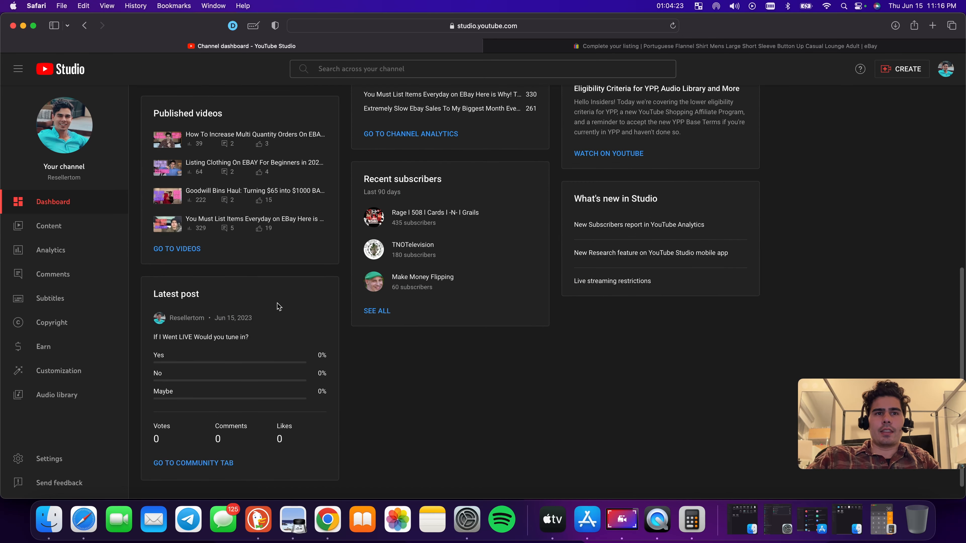
{"action": "scroll", "coordinate": [297, 317], "scroll_direction": "up", "scroll_amount": 10}
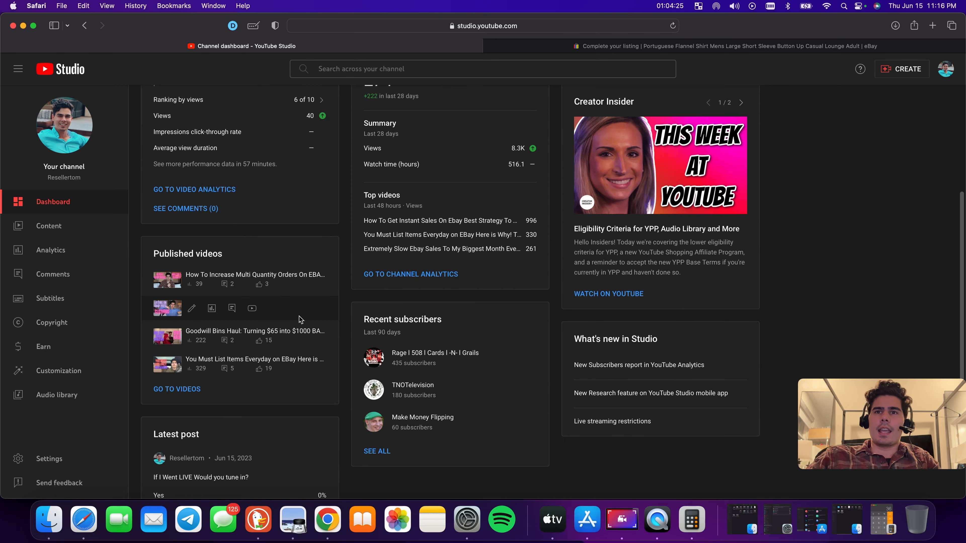
{"action": "scroll", "coordinate": [301, 319], "scroll_direction": "up", "scroll_amount": 5}
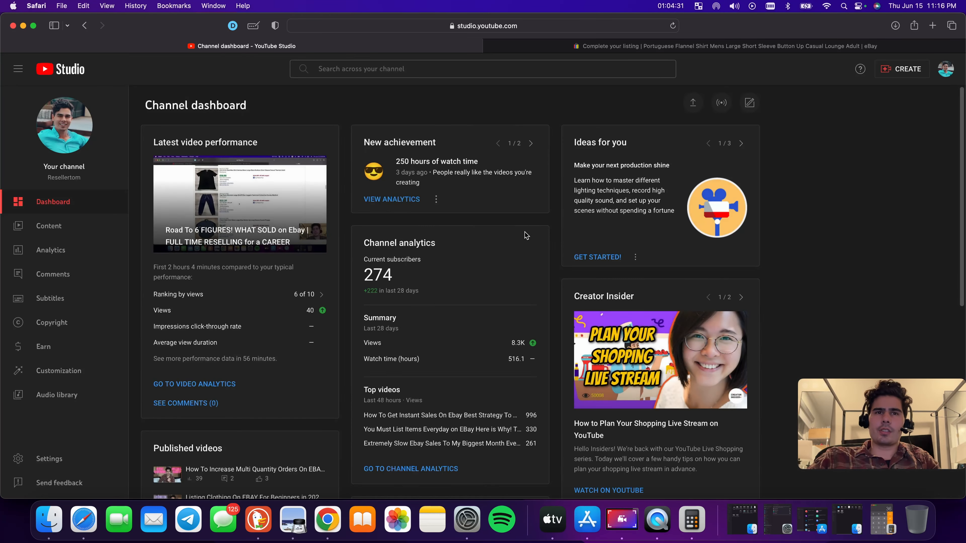
{"action": "scroll", "coordinate": [527, 233], "scroll_direction": "down", "scroll_amount": 3}
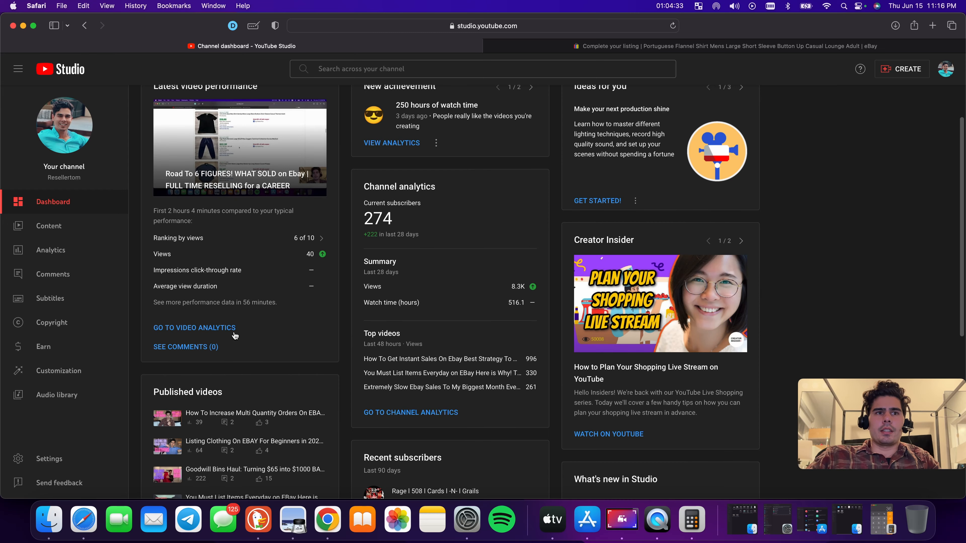
{"action": "left_click", "coordinate": [51, 257]}
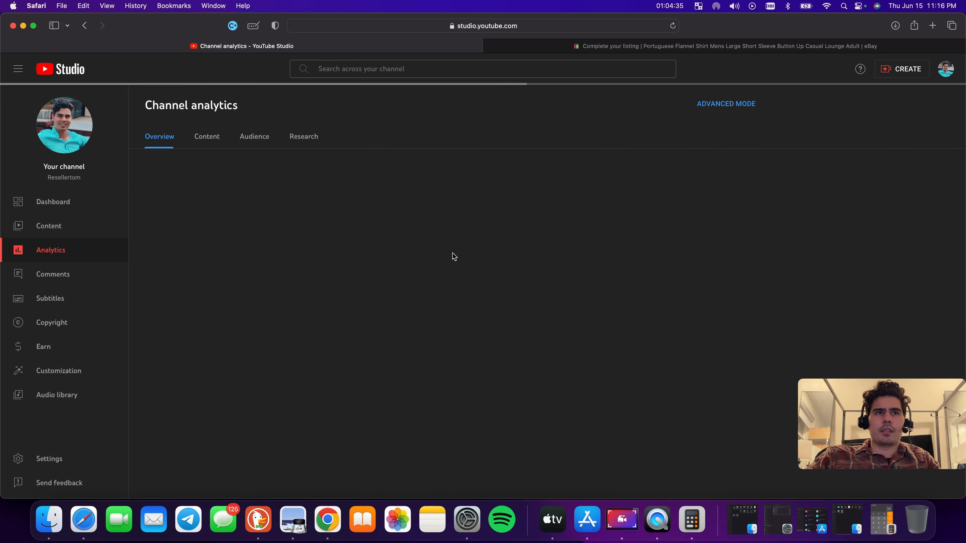
Scroll through the channel analytics overview to examine the views chart and the top content list
{"action": "scroll", "coordinate": [461, 256], "scroll_direction": "down", "scroll_amount": 2}
{"action": "scroll", "coordinate": [461, 257], "scroll_direction": "down", "scroll_amount": 1}
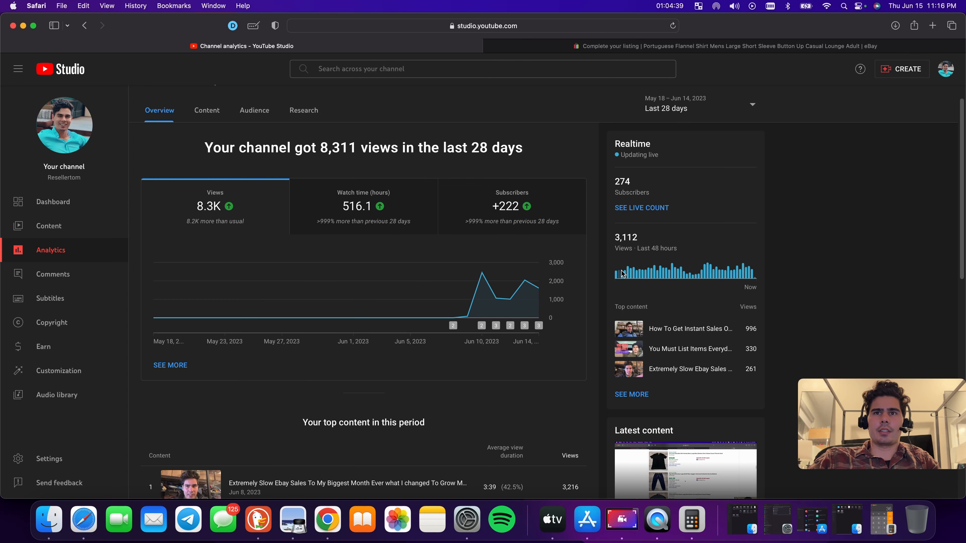
{"action": "scroll", "coordinate": [780, 285], "scroll_direction": "down", "scroll_amount": 6}
{"action": "scroll", "coordinate": [353, 377], "scroll_direction": "down", "scroll_amount": 2}
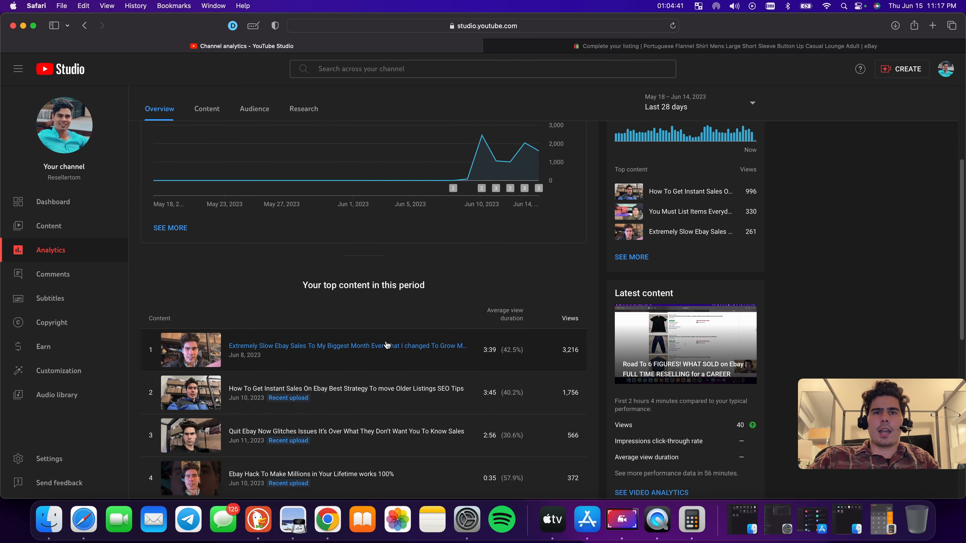
{"action": "scroll", "coordinate": [449, 329], "scroll_direction": "down", "scroll_amount": 5}
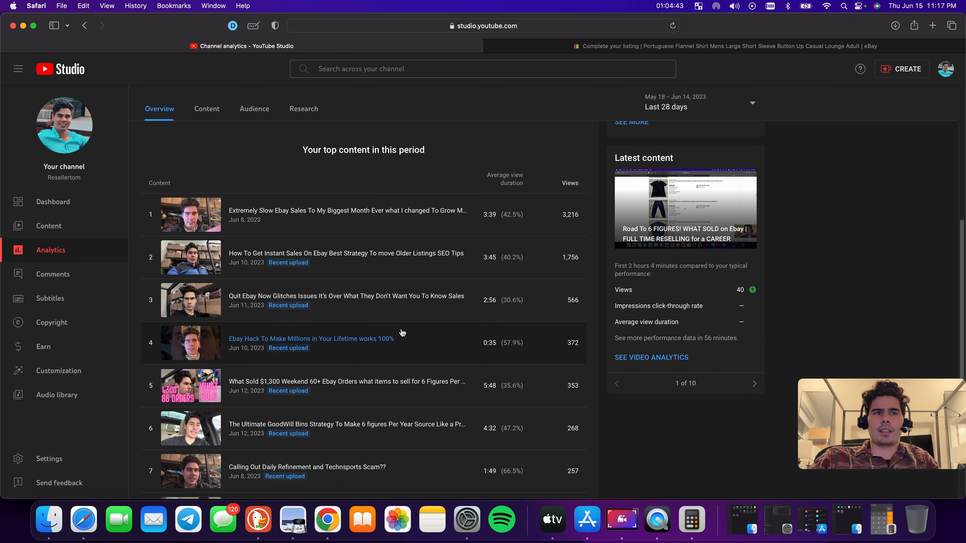
{"action": "scroll", "coordinate": [418, 331], "scroll_direction": "down", "scroll_amount": 3}
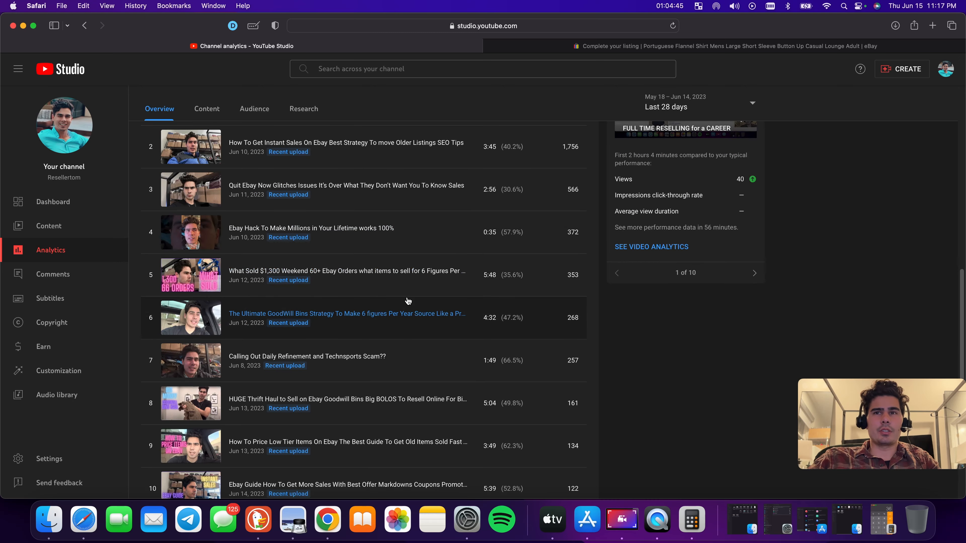
{"action": "scroll", "coordinate": [407, 301], "scroll_direction": "up", "scroll_amount": 12}
{"action": "scroll", "coordinate": [418, 301], "scroll_direction": "up", "scroll_amount": 2}
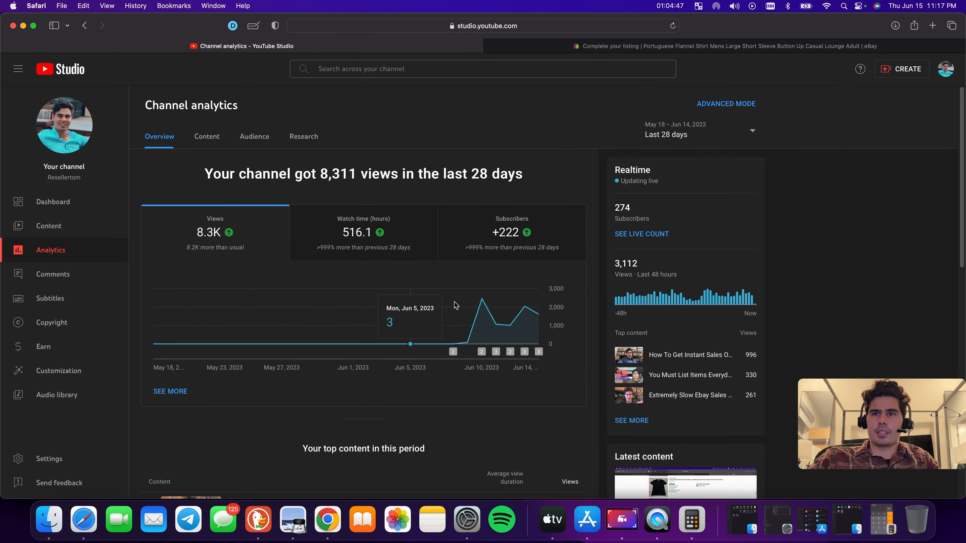
{"action": "scroll", "coordinate": [304, 331], "scroll_direction": "down", "scroll_amount": 7}
{"action": "scroll", "coordinate": [302, 329], "scroll_direction": "down", "scroll_amount": 3}
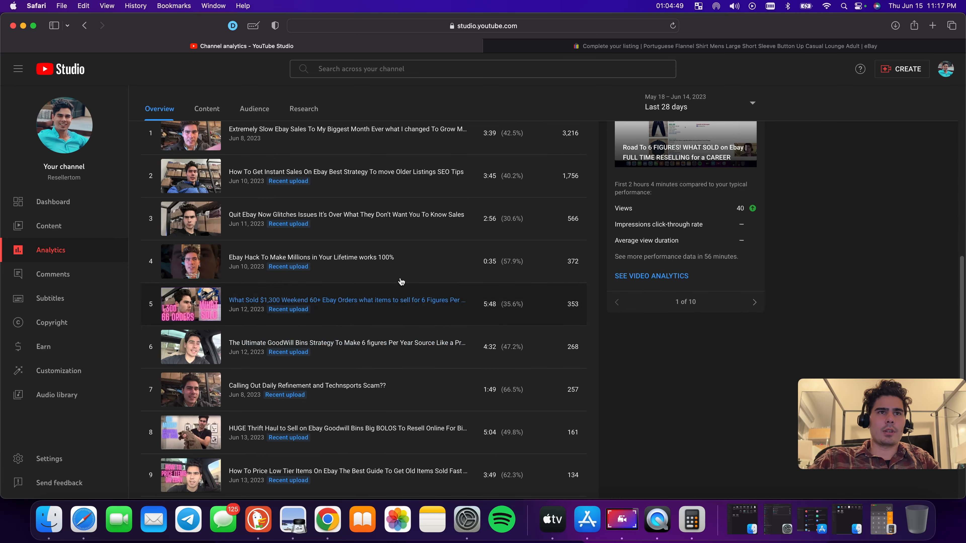
{"action": "scroll", "coordinate": [485, 420], "scroll_direction": "down", "scroll_amount": 3}
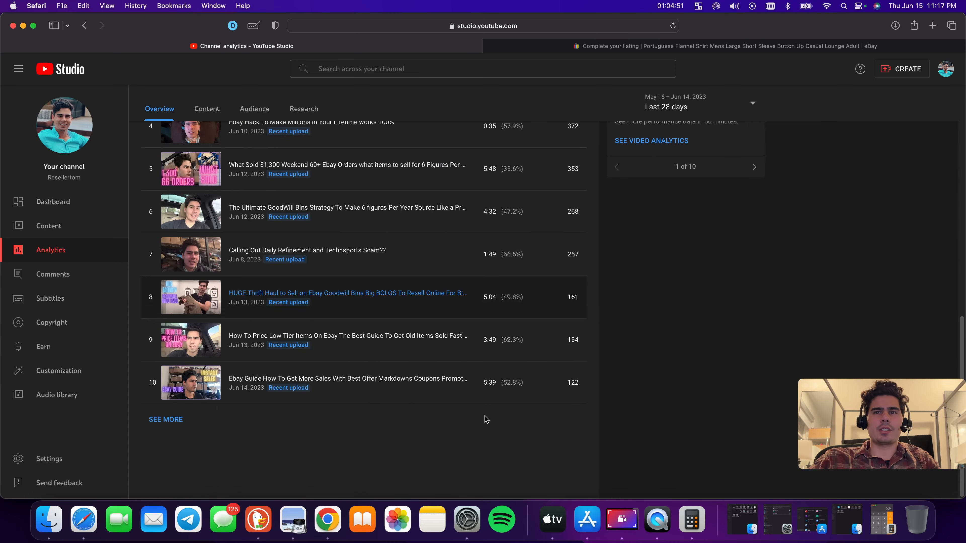
{"action": "scroll", "coordinate": [485, 418], "scroll_direction": "up", "scroll_amount": 11}
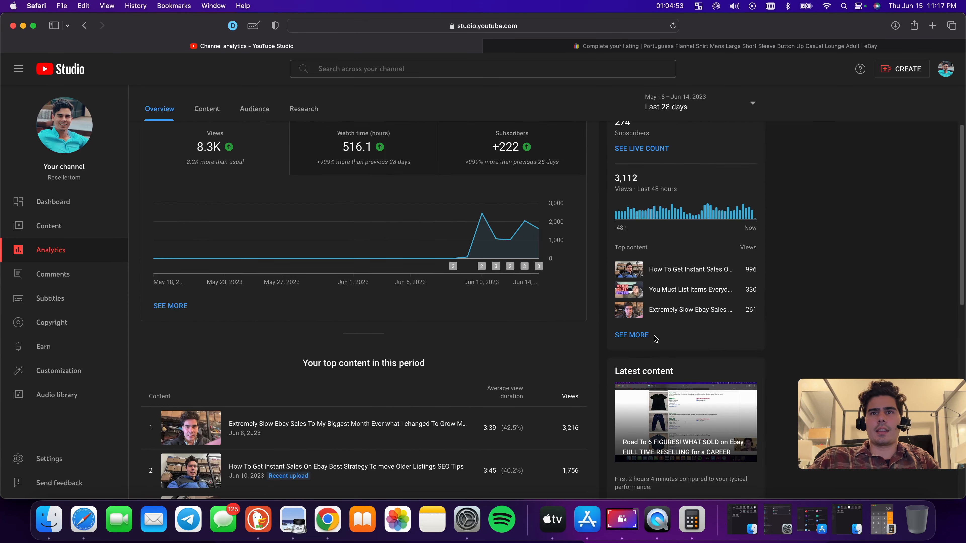
Open the full realtime views report from the realtime top content card
{"action": "left_click", "coordinate": [649, 336]}
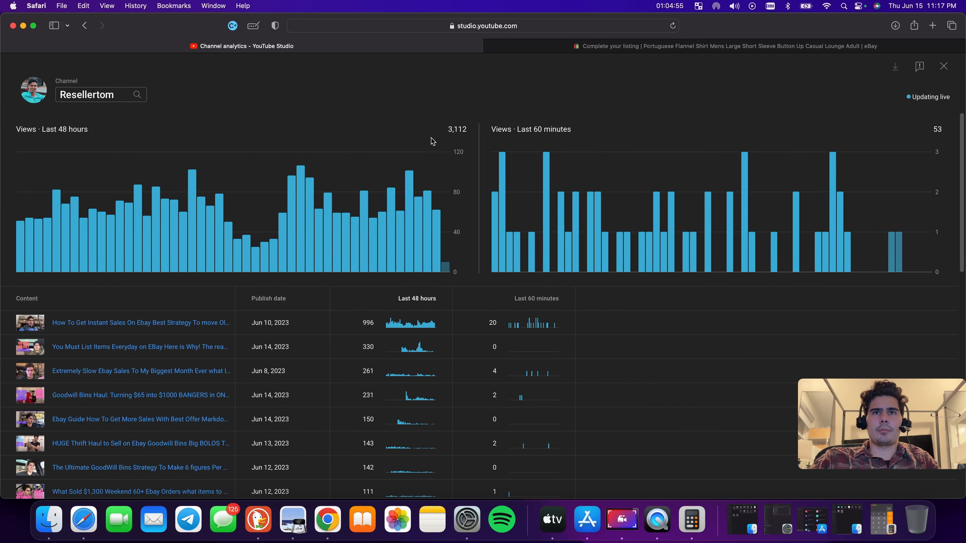